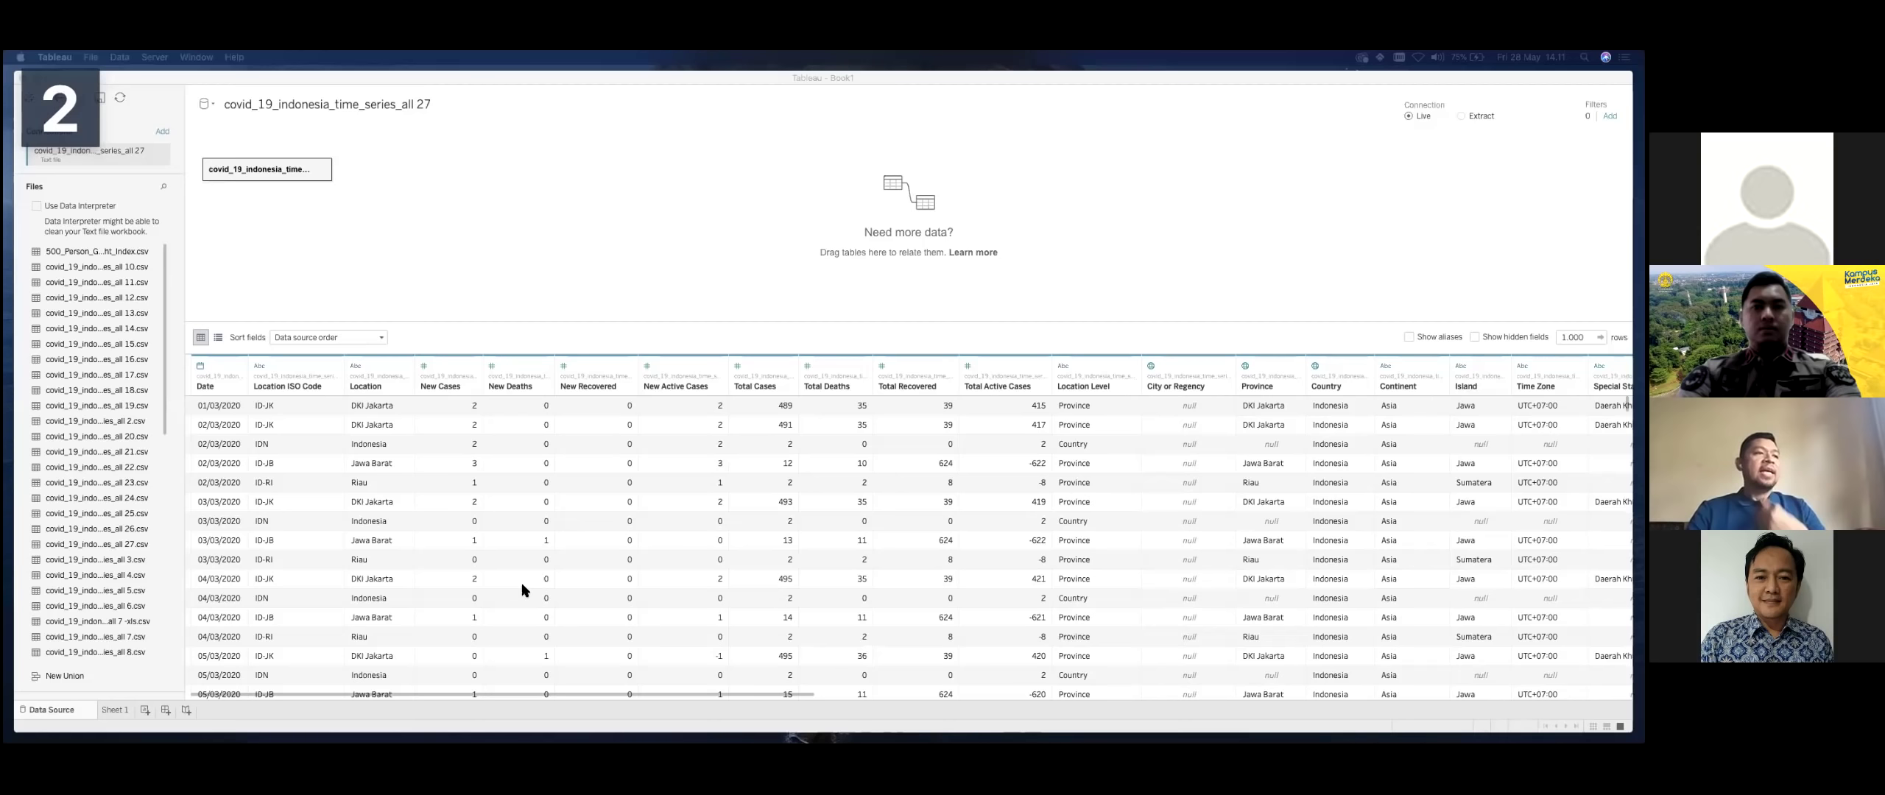
Step: Open Sheet 1, add two more blank worksheets to the workbook, and return to Sheet 1
{"action": "left_click", "coordinate": [115, 710]}
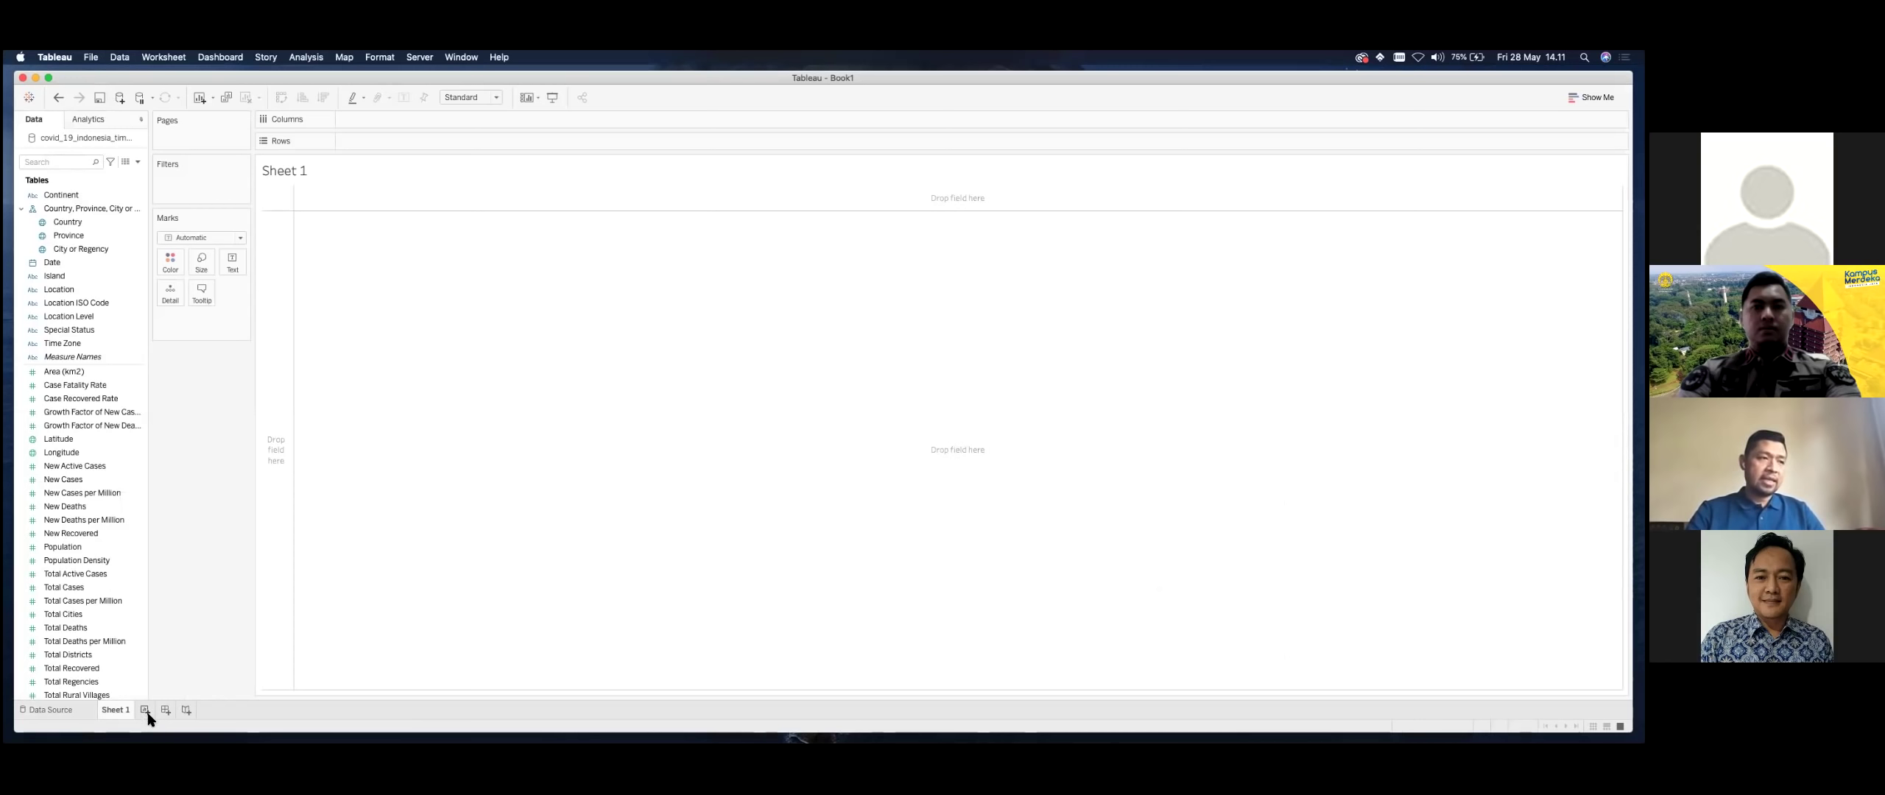
{"action": "left_click", "coordinate": [145, 710]}
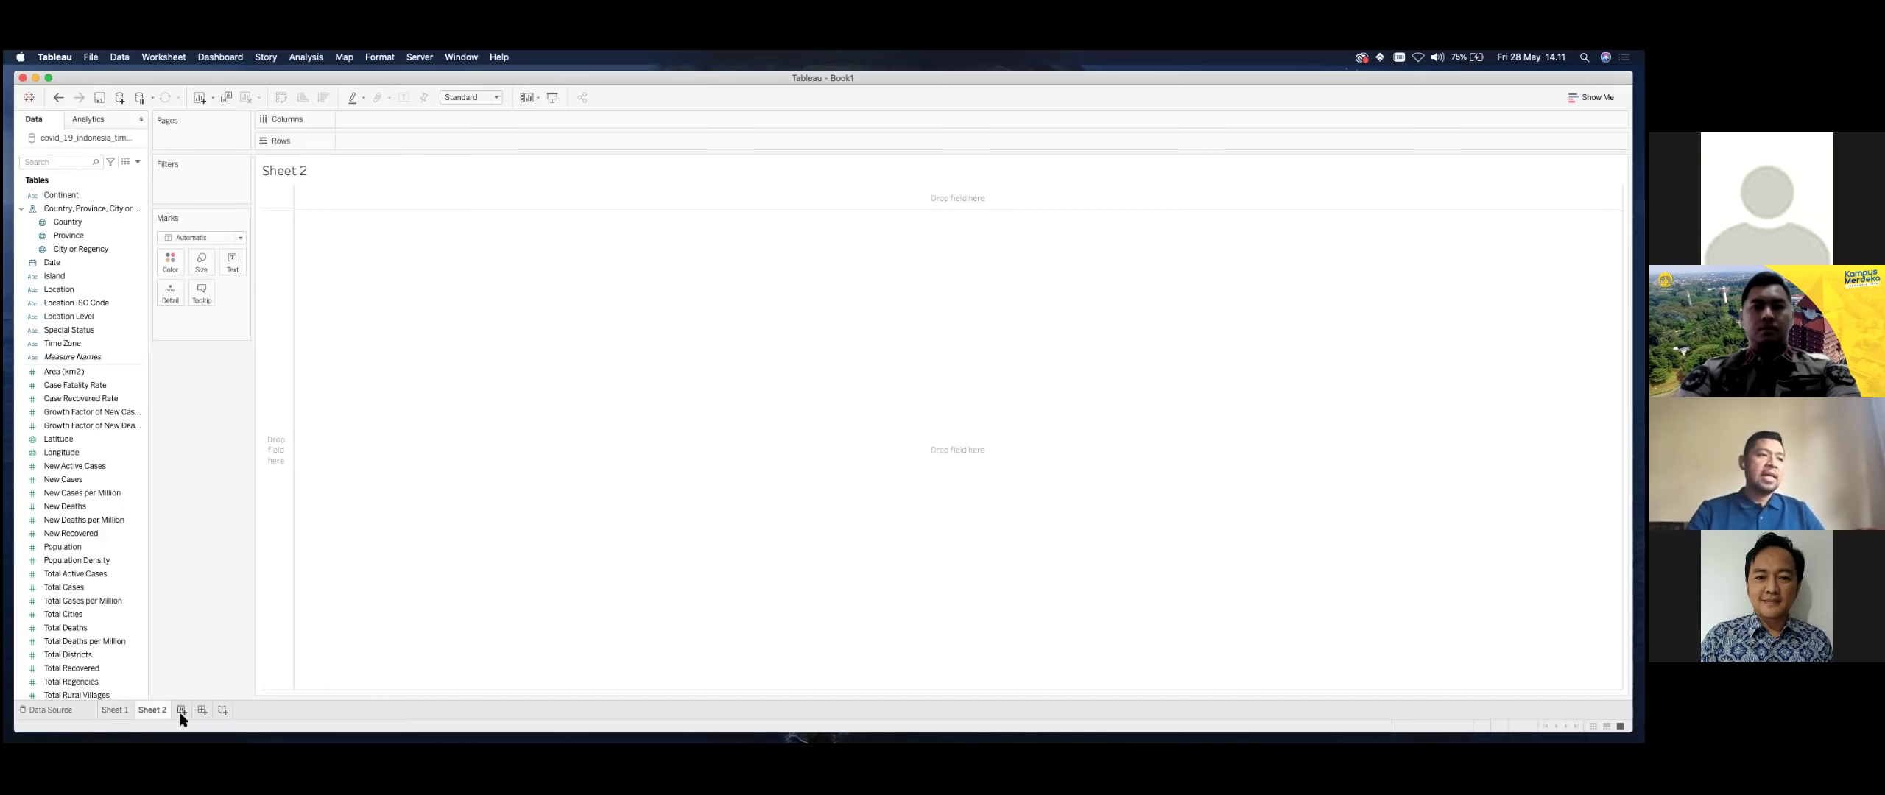
{"action": "left_click", "coordinate": [180, 711]}
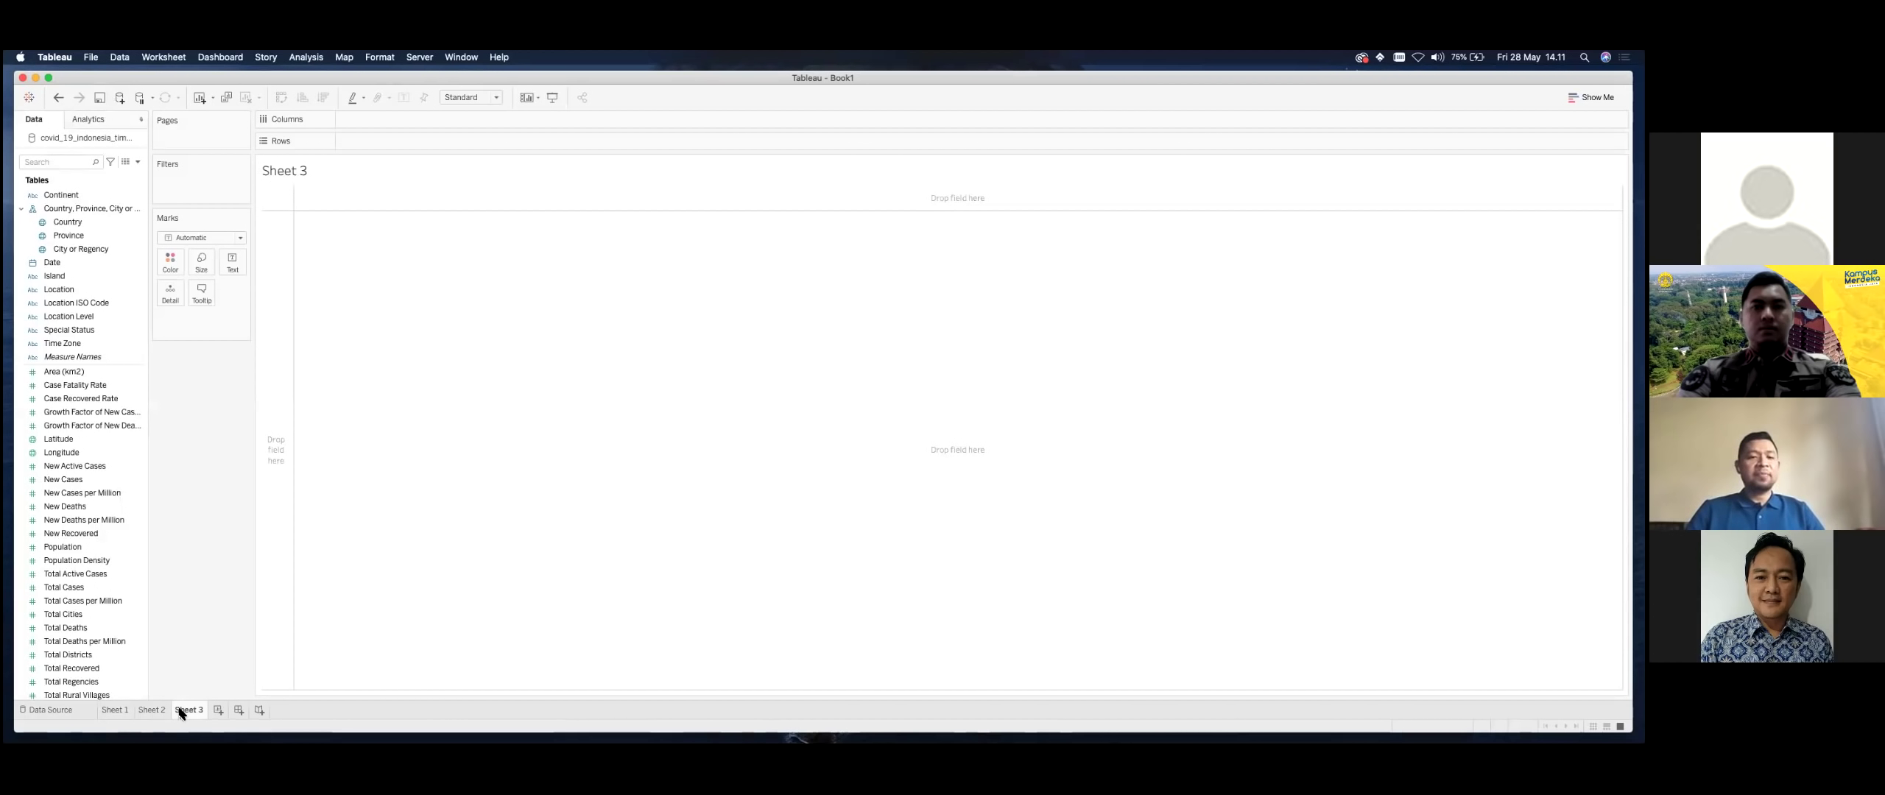
{"action": "key", "text": "ctrl+Tab"}
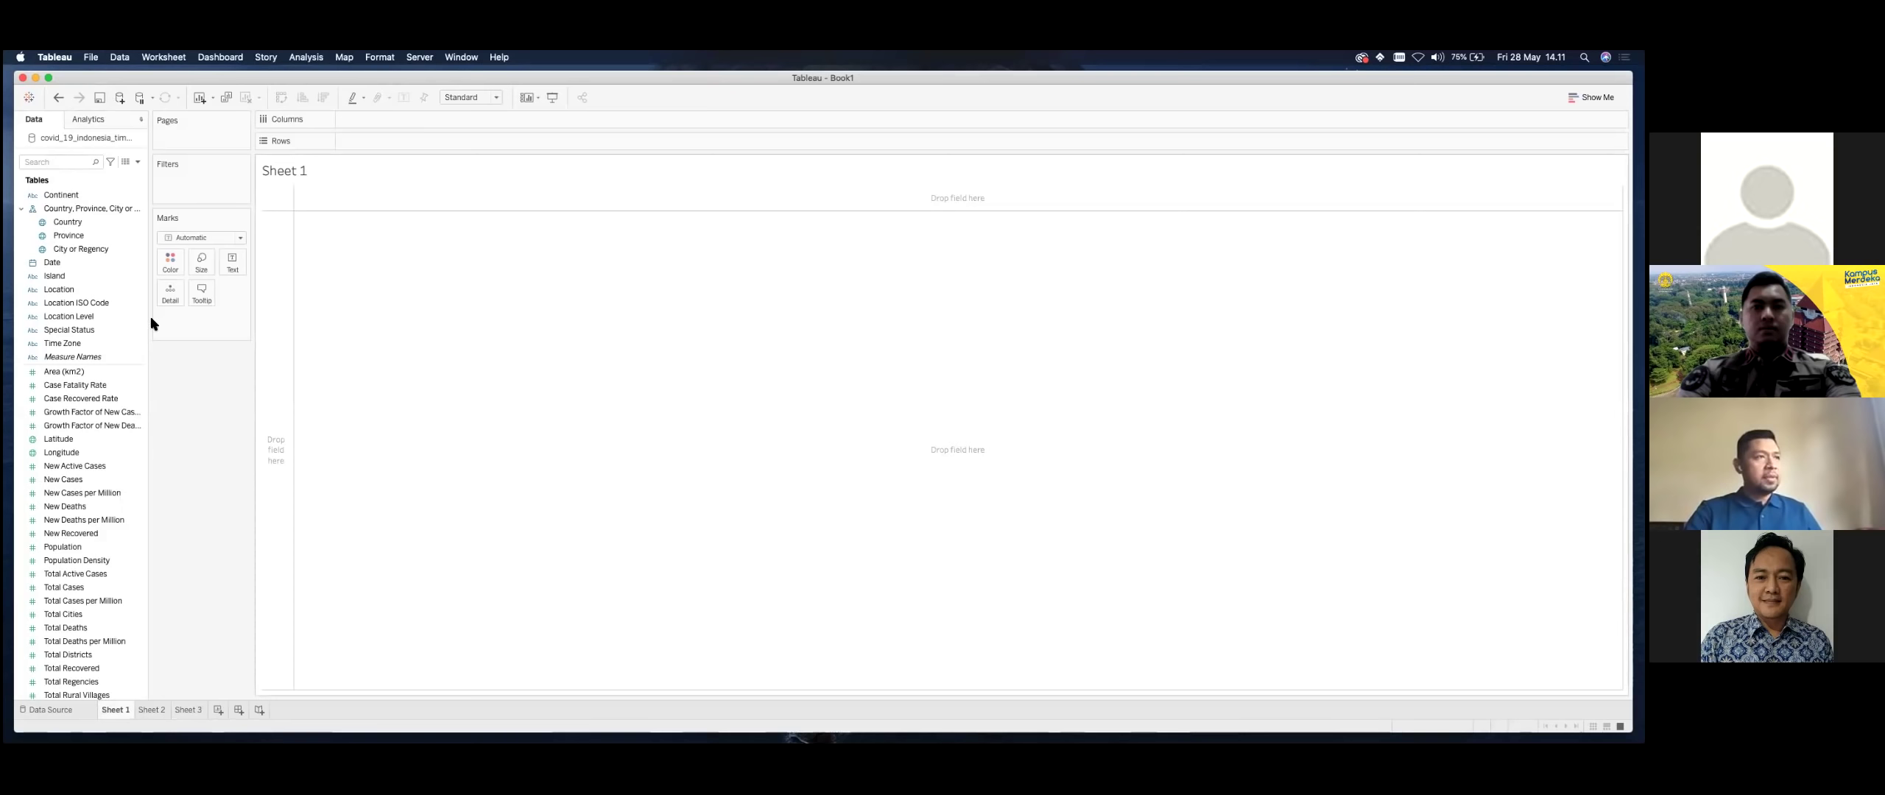
Step: Add the Province field to Sheet 1 to plot Indonesia's provinces as points on a map
{"action": "left_click", "coordinate": [108, 235]}
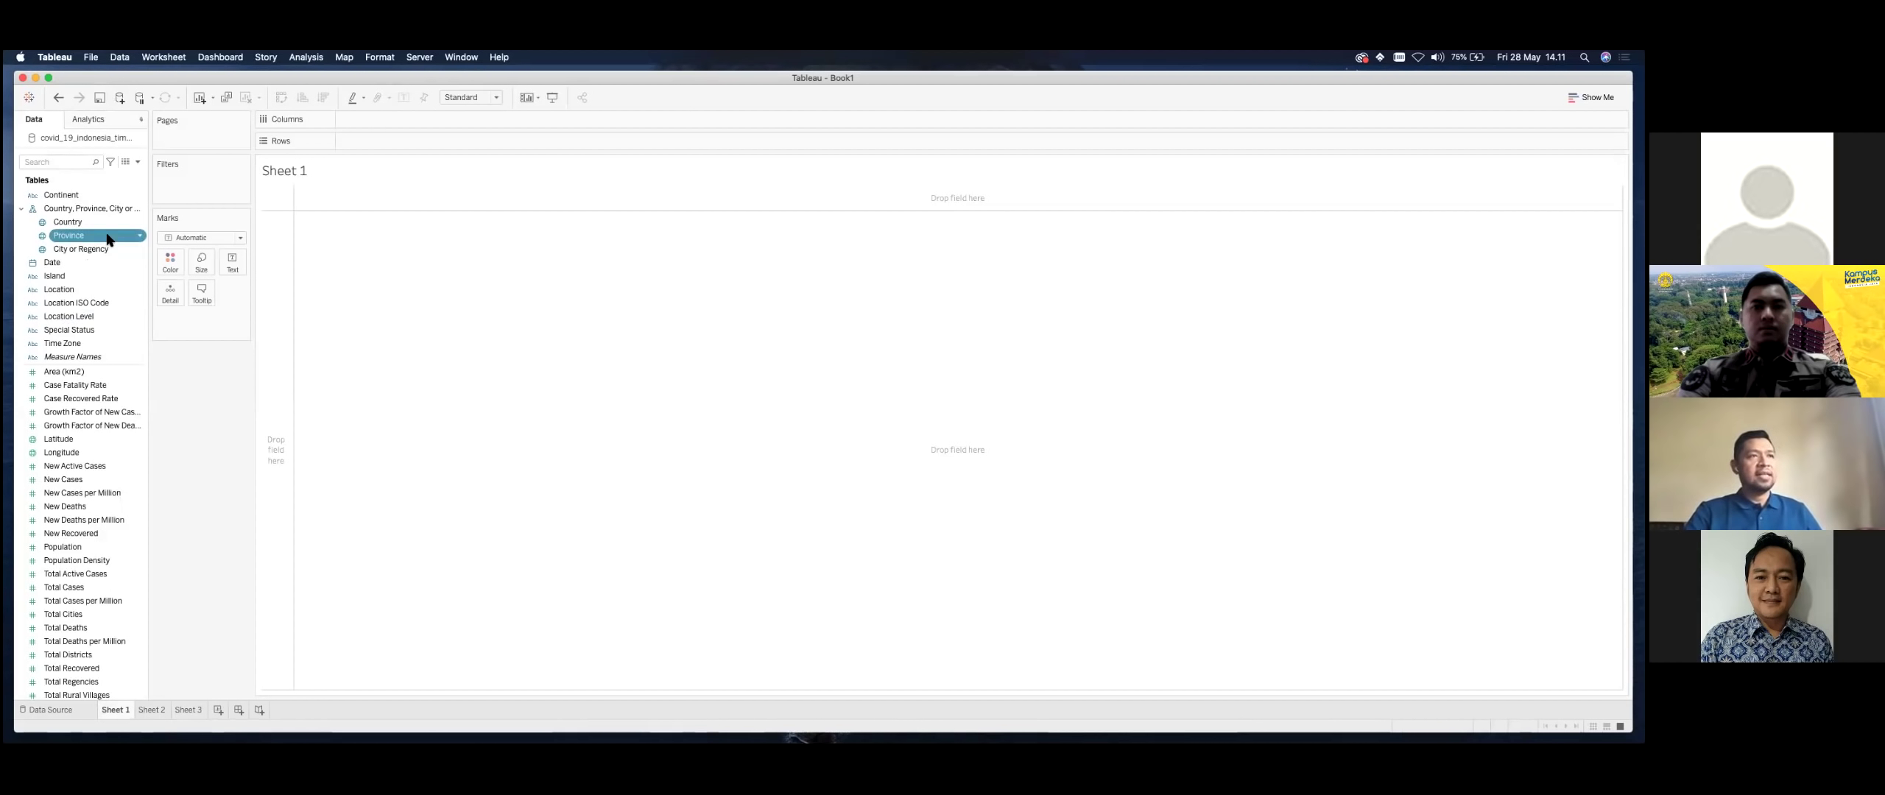
{"action": "left_click_drag", "start_coordinate": [338, 417], "coordinate": [337, 417]}
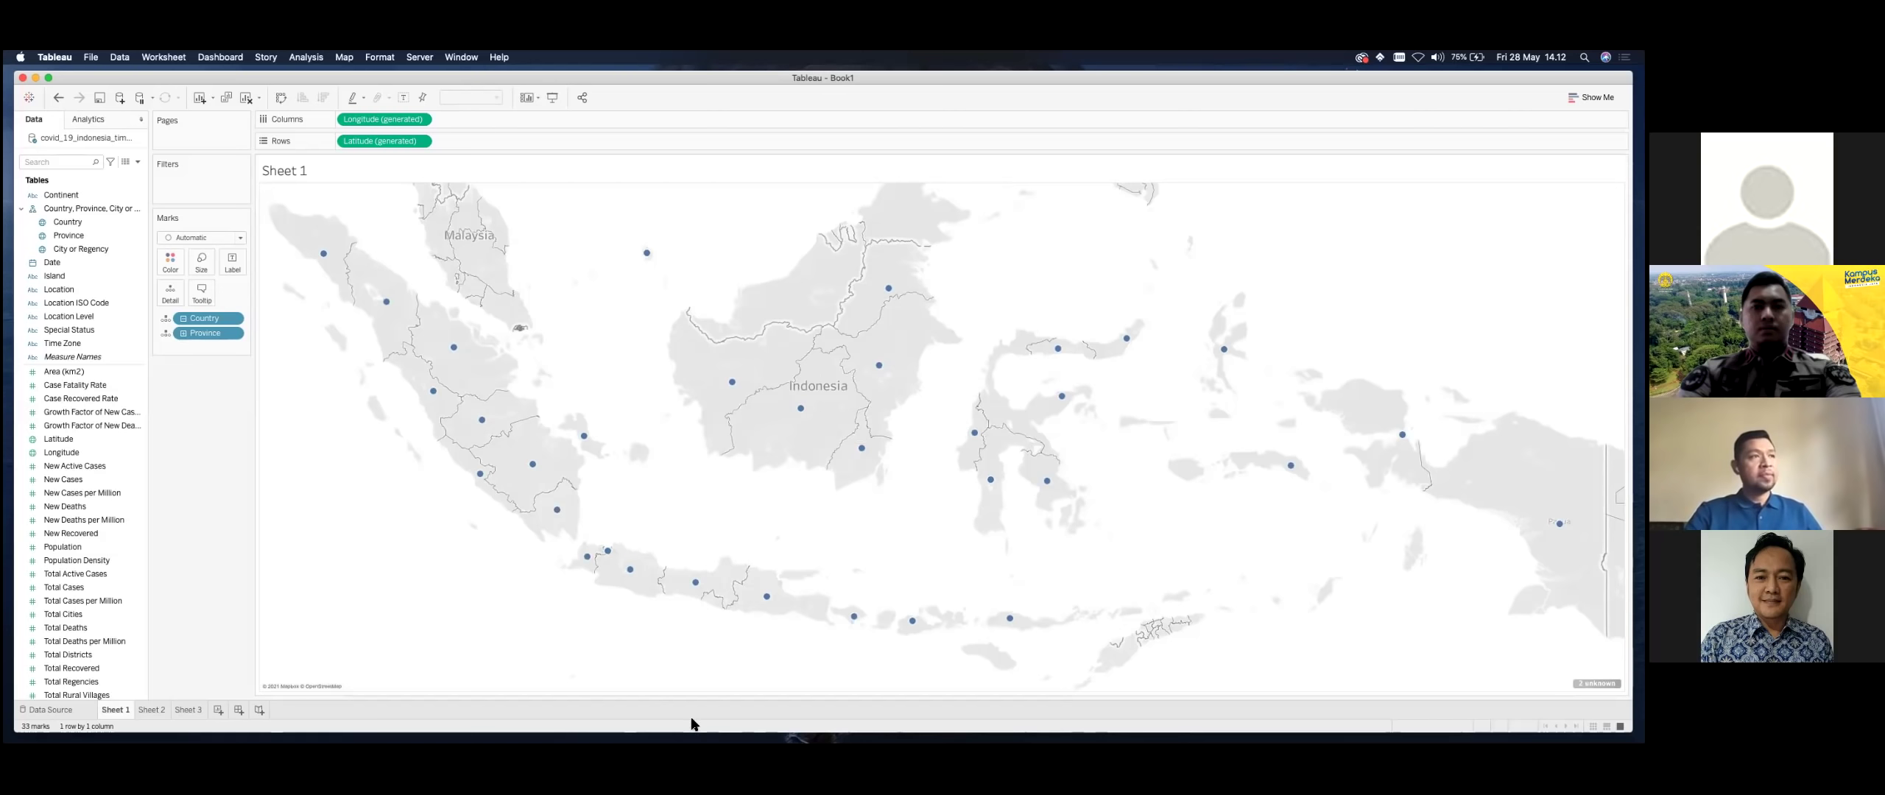
{"action": "left_click", "coordinate": [93, 234]}
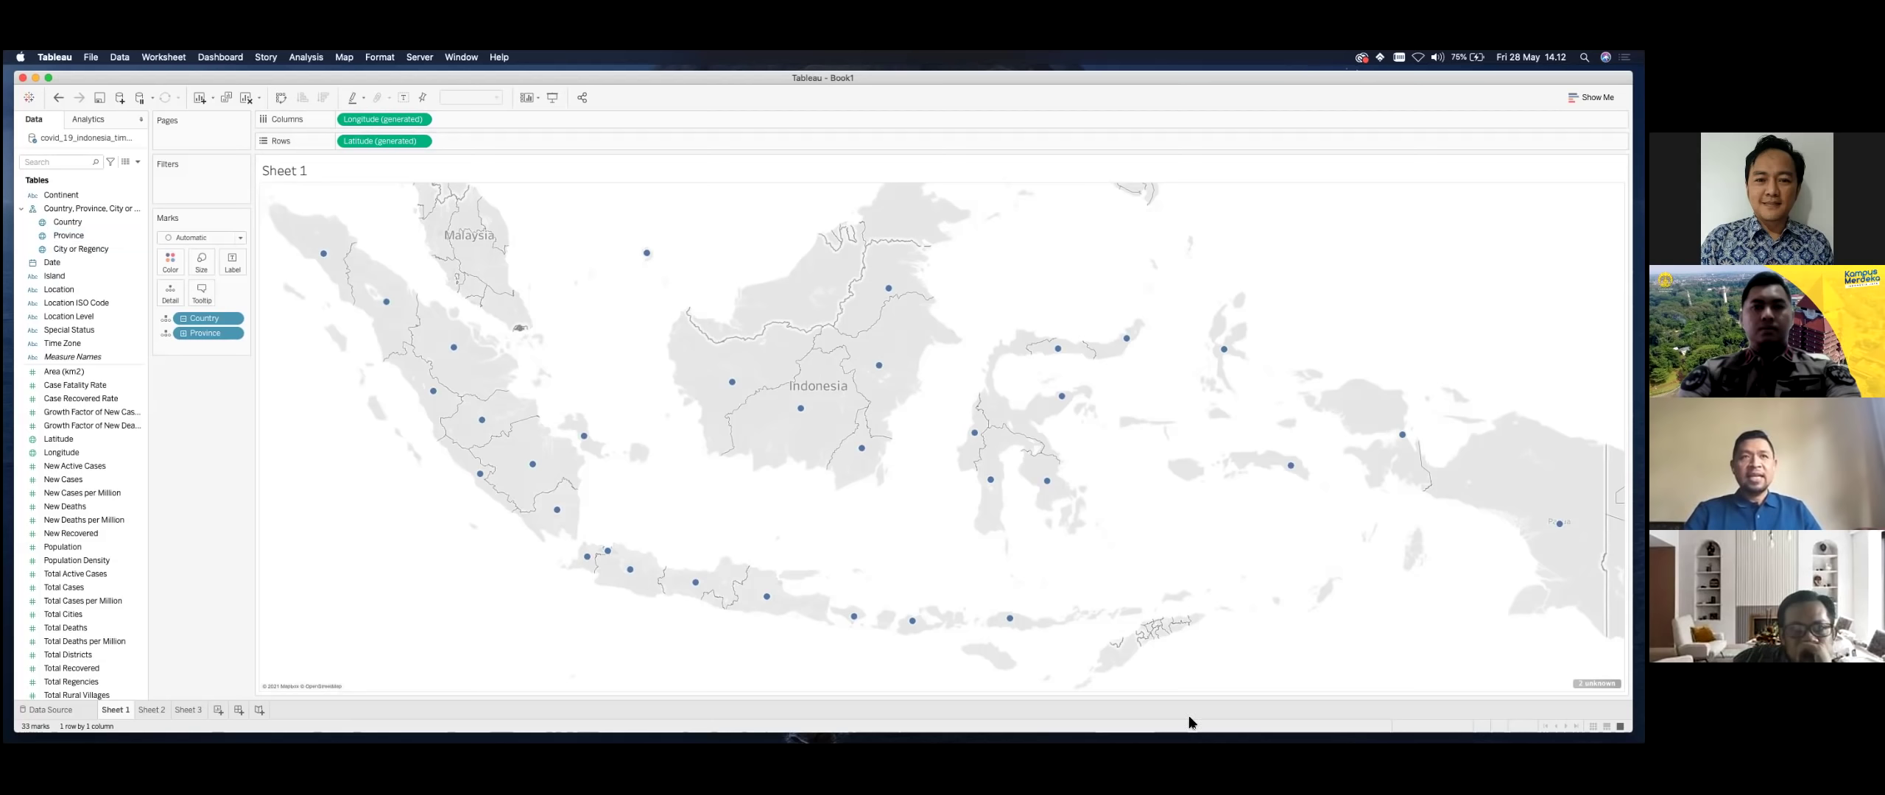
{"action": "mouse_move", "coordinate": [1376, 295]}
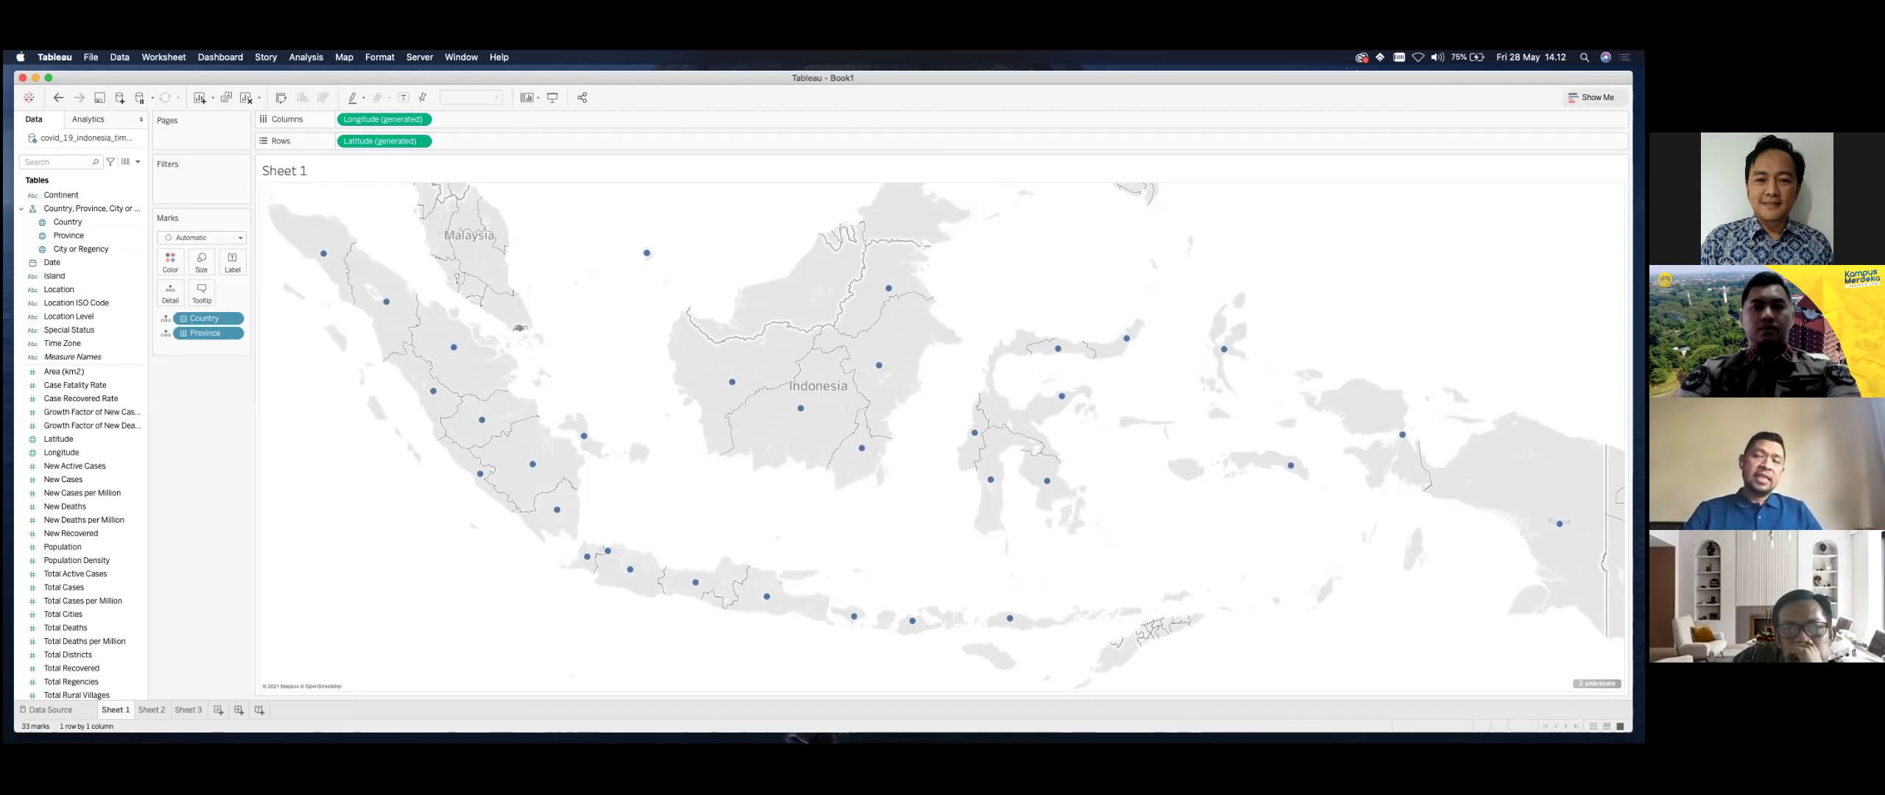
Step: Convert the province map into a text table listing Country and Province using Show Me
{"action": "left_click", "coordinate": [1593, 97]}
{"action": "left_click", "coordinate": [1593, 97]}
{"action": "left_click", "coordinate": [1593, 97]}
{"action": "left_click", "coordinate": [1594, 97]}
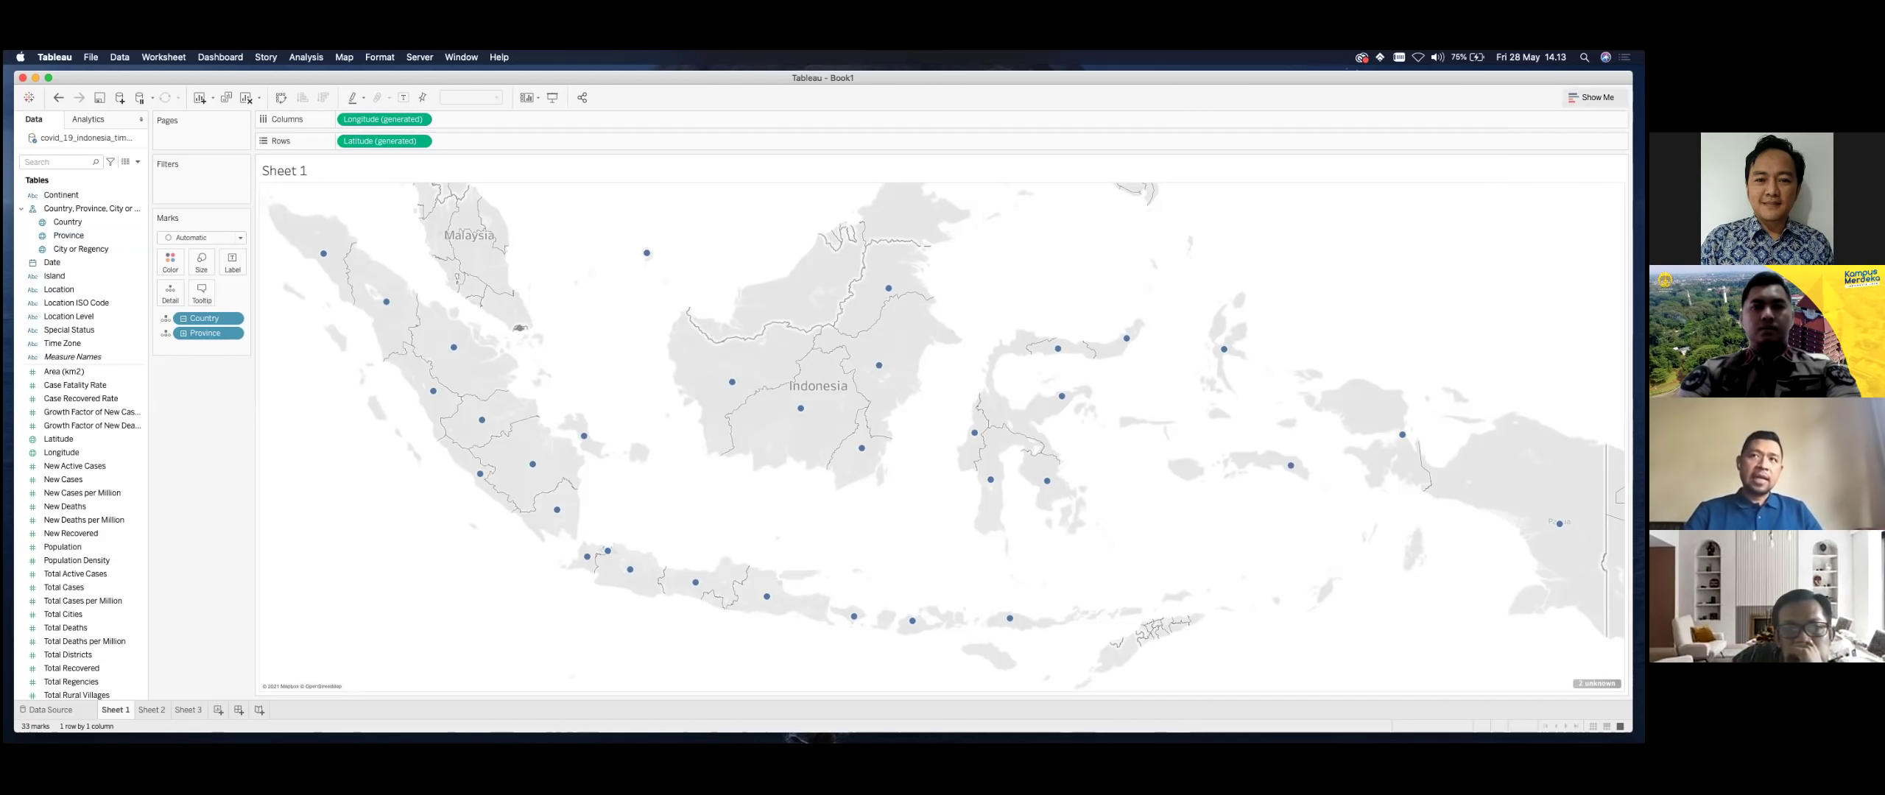
{"action": "left_click", "coordinate": [1593, 97]}
{"action": "left_click", "coordinate": [1593, 97]}
{"action": "left_click", "coordinate": [1593, 97]}
{"action": "left_click", "coordinate": [1593, 97]}
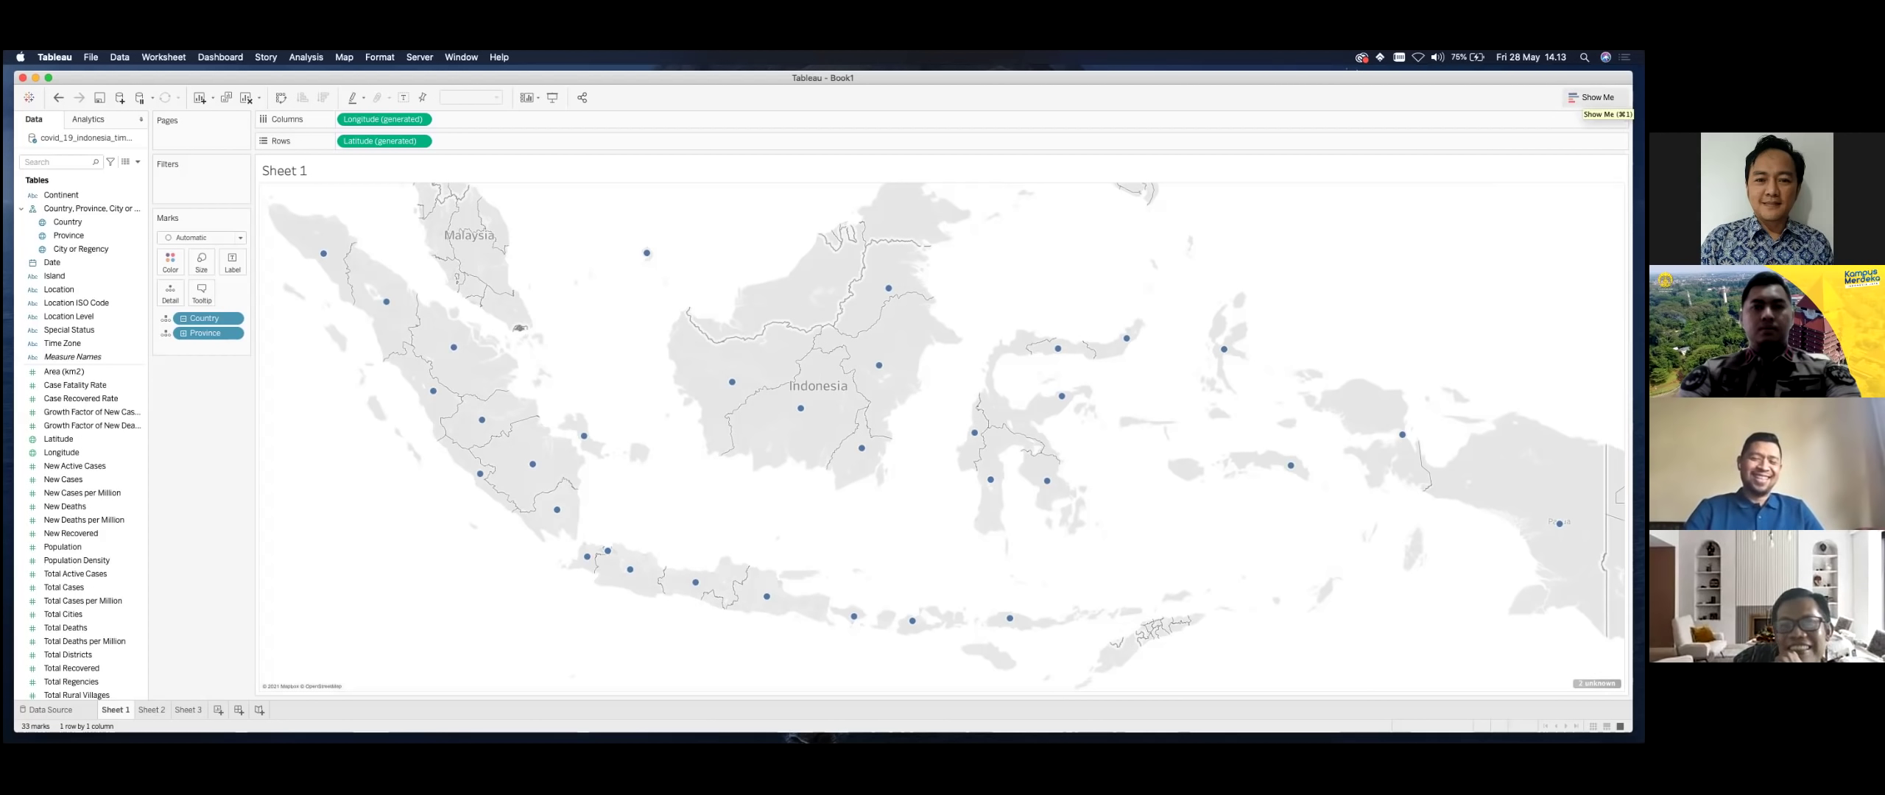
{"action": "left_click", "coordinate": [1591, 98]}
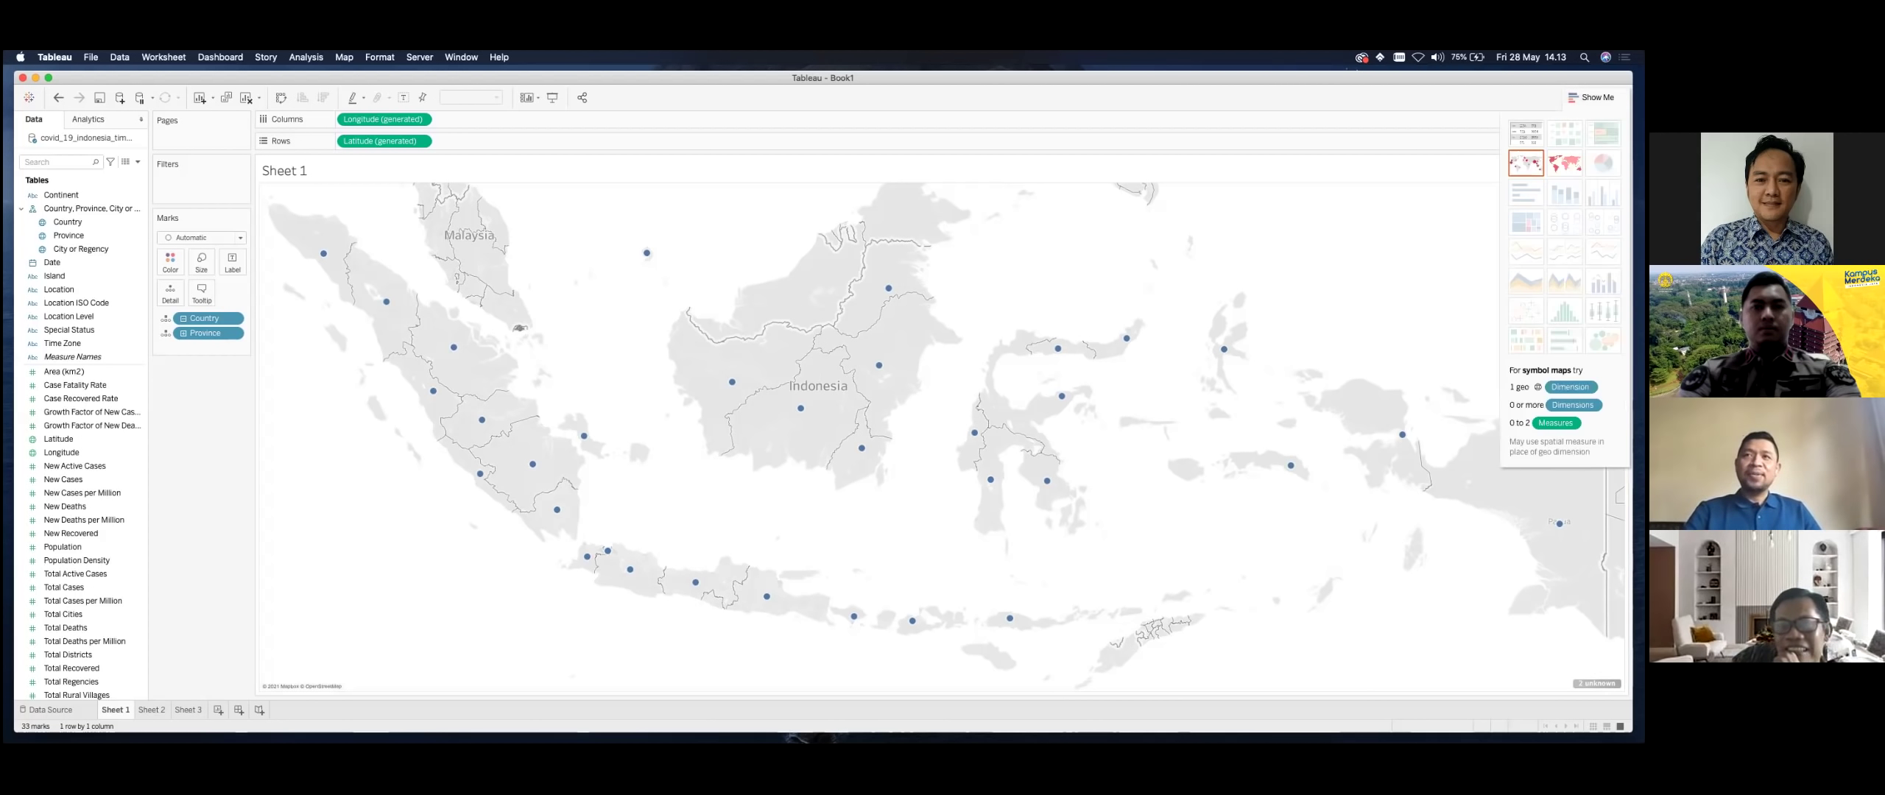
{"action": "left_click", "coordinate": [1591, 97]}
{"action": "left_click", "coordinate": [1590, 98]}
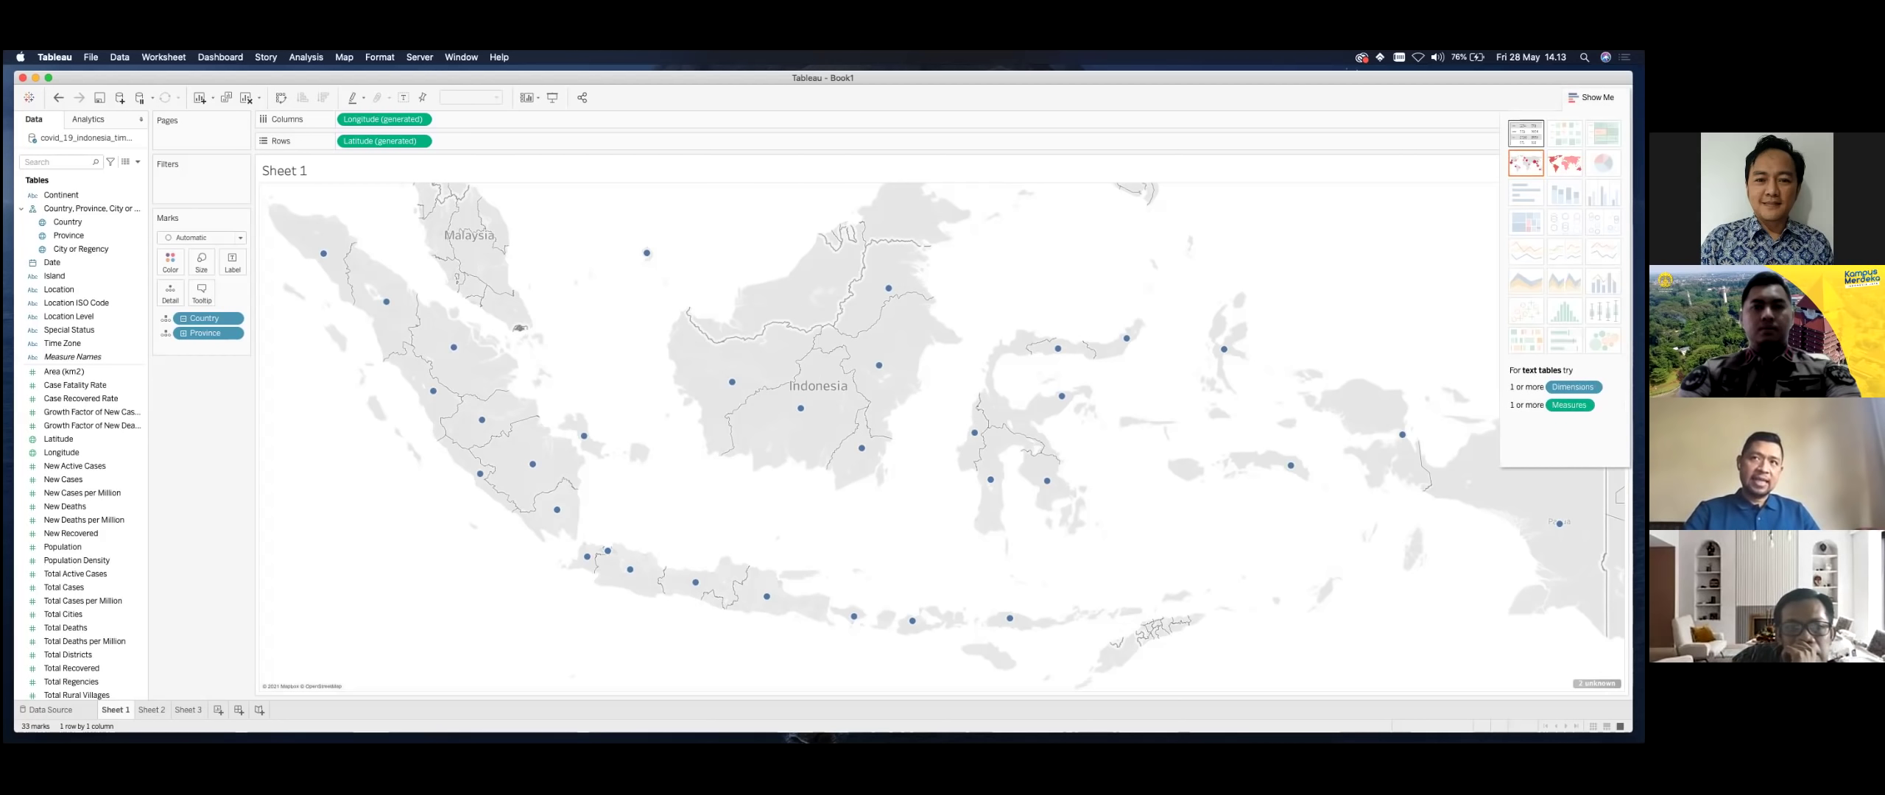
{"action": "left_click", "coordinate": [1526, 133]}
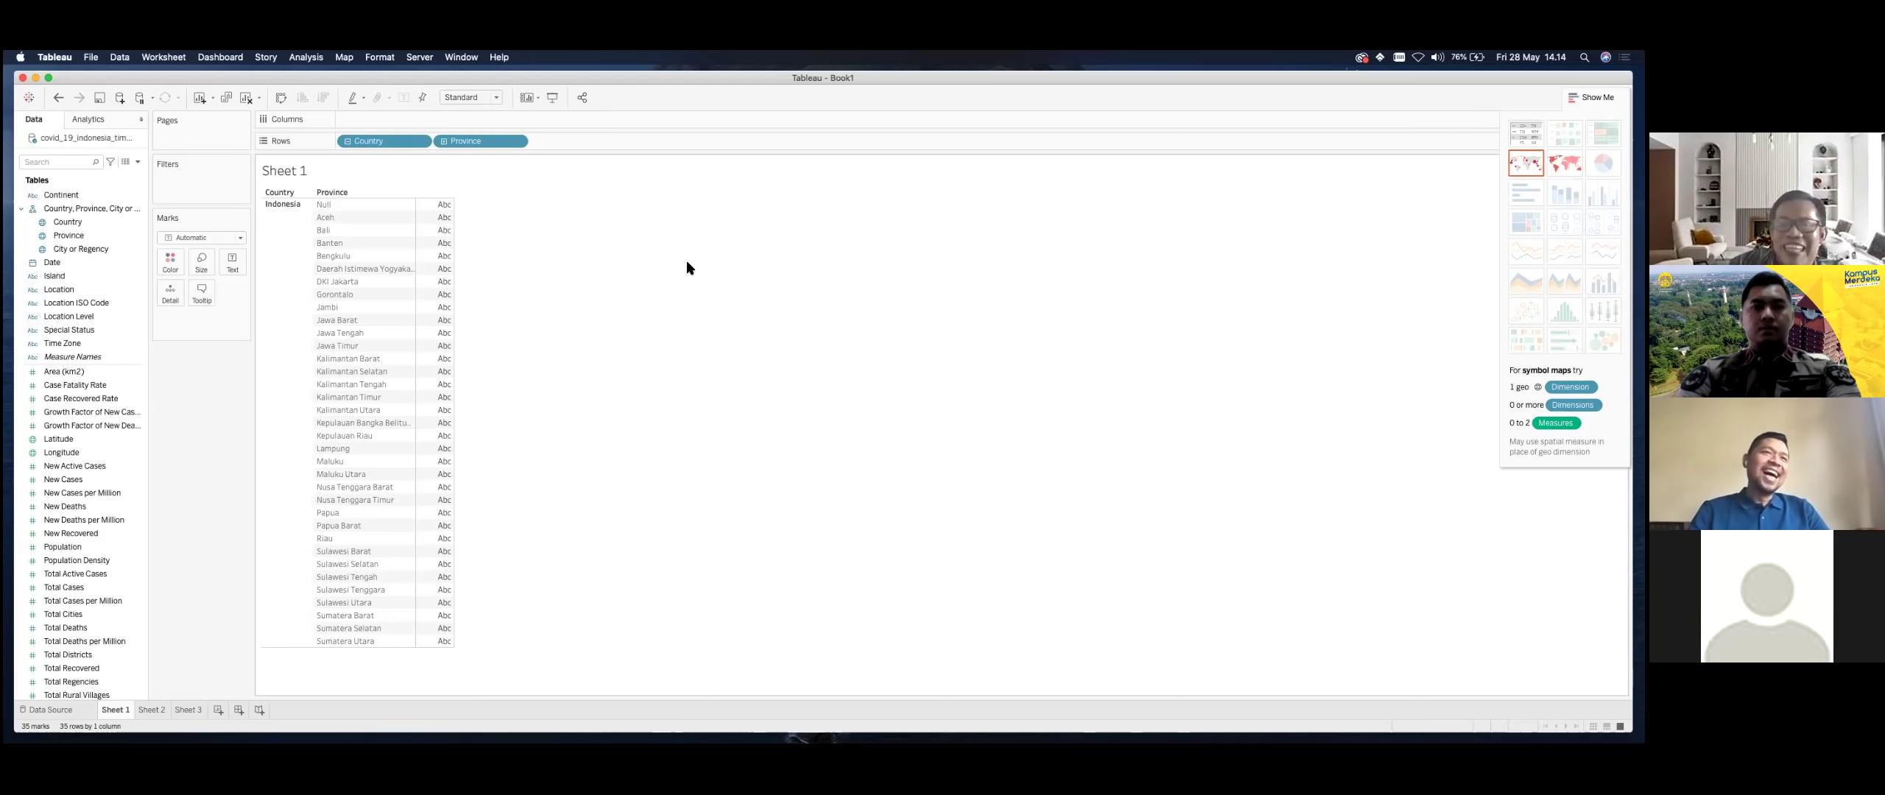
Step: Switch to Chrome on the neighbouring desktop and open google.com in a new tab
{"action": "key", "text": "ctrl+Up"}
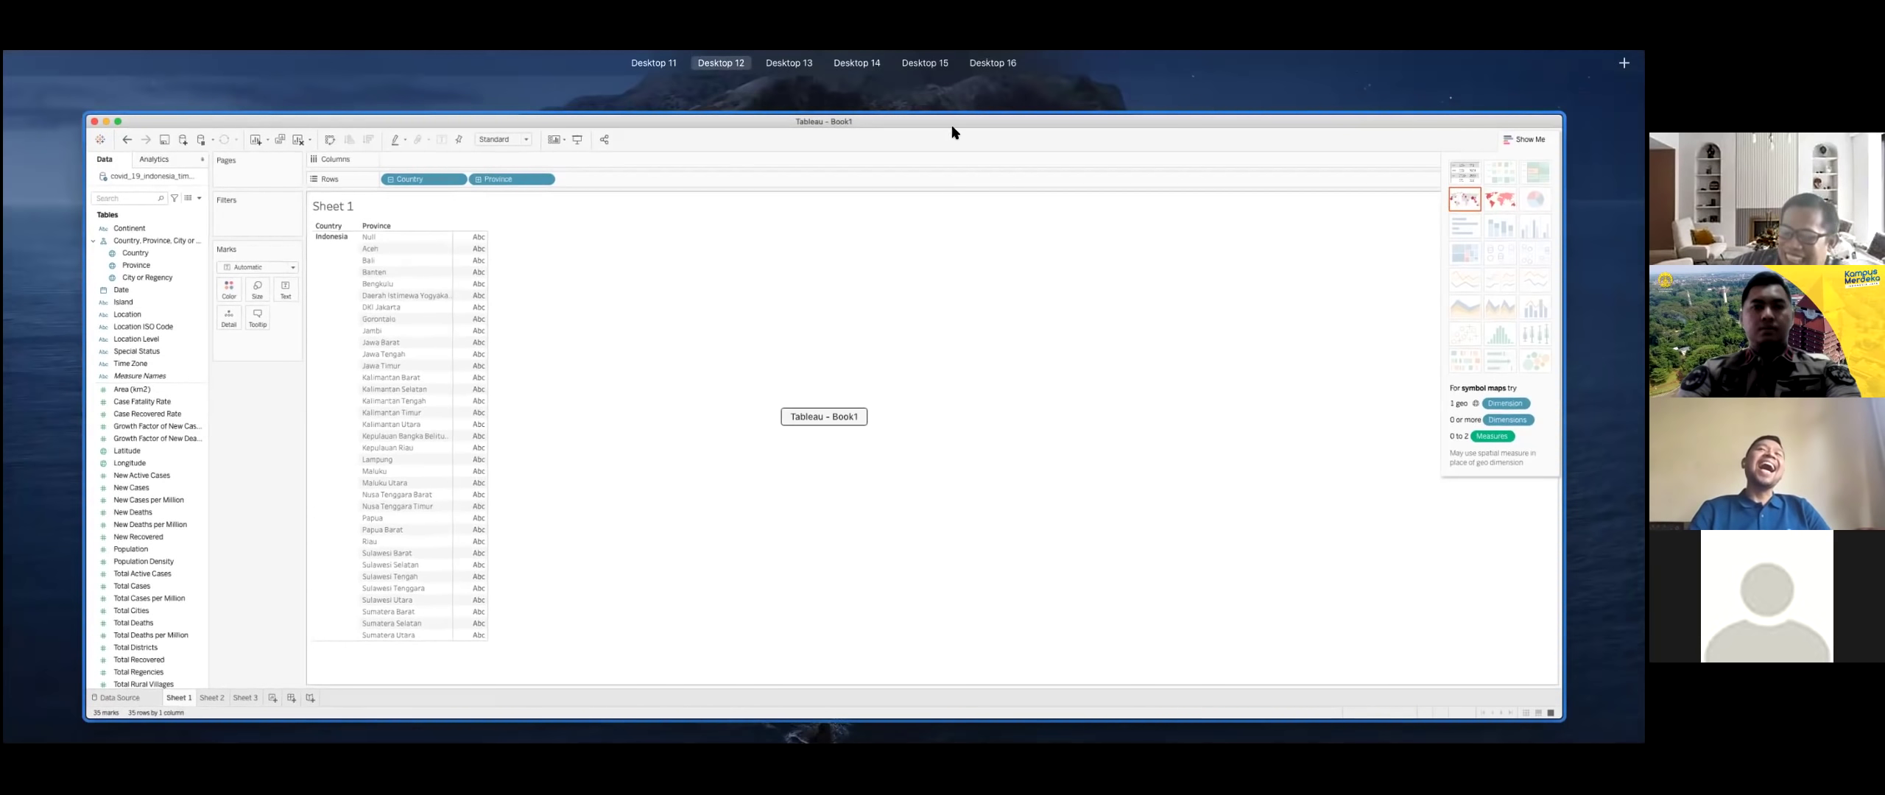
{"action": "mouse_move", "coordinate": [424, 117]}
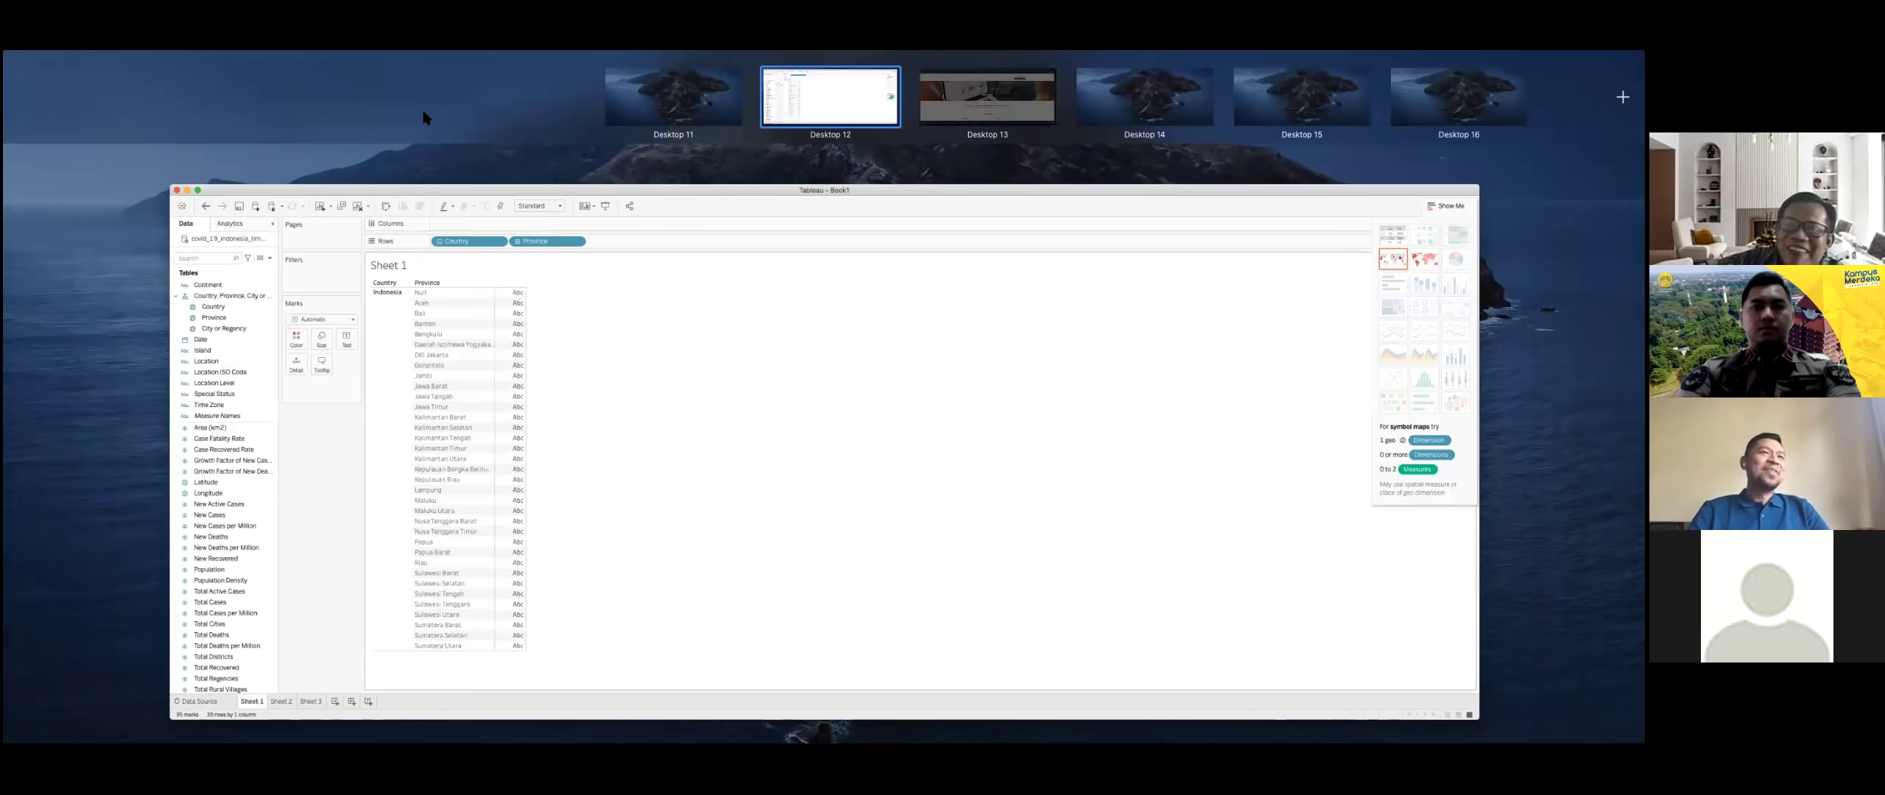
{"action": "key", "text": "ctrl+Right"}
{"action": "key", "text": "super+t"}
{"action": "type", "text": "g"}
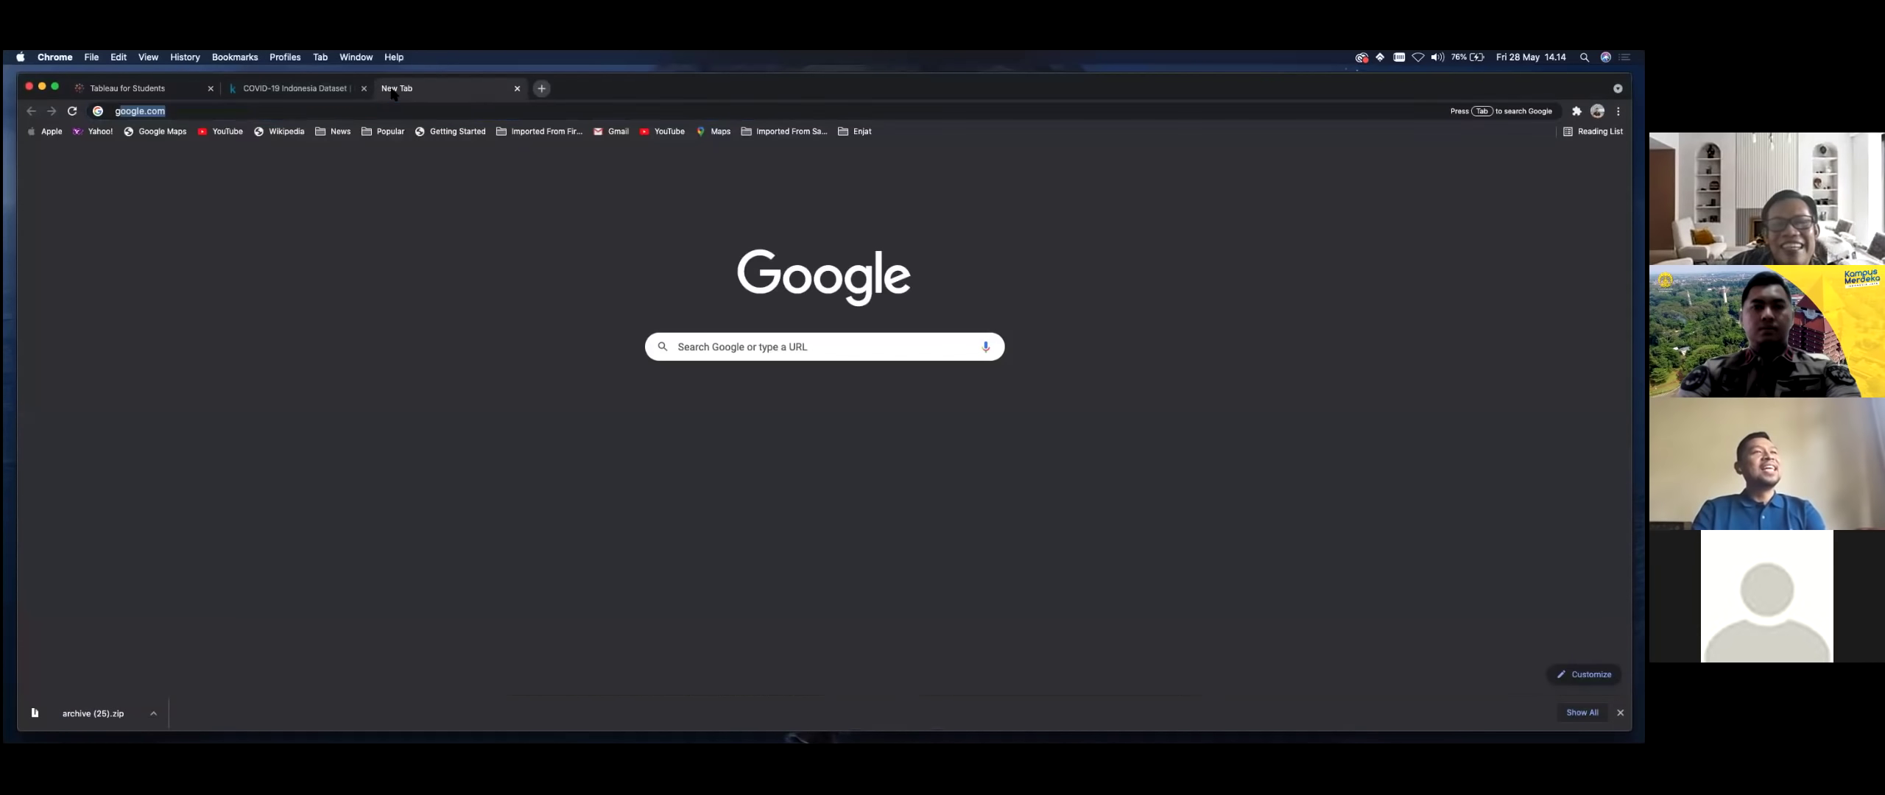
{"action": "key", "text": "Return"}
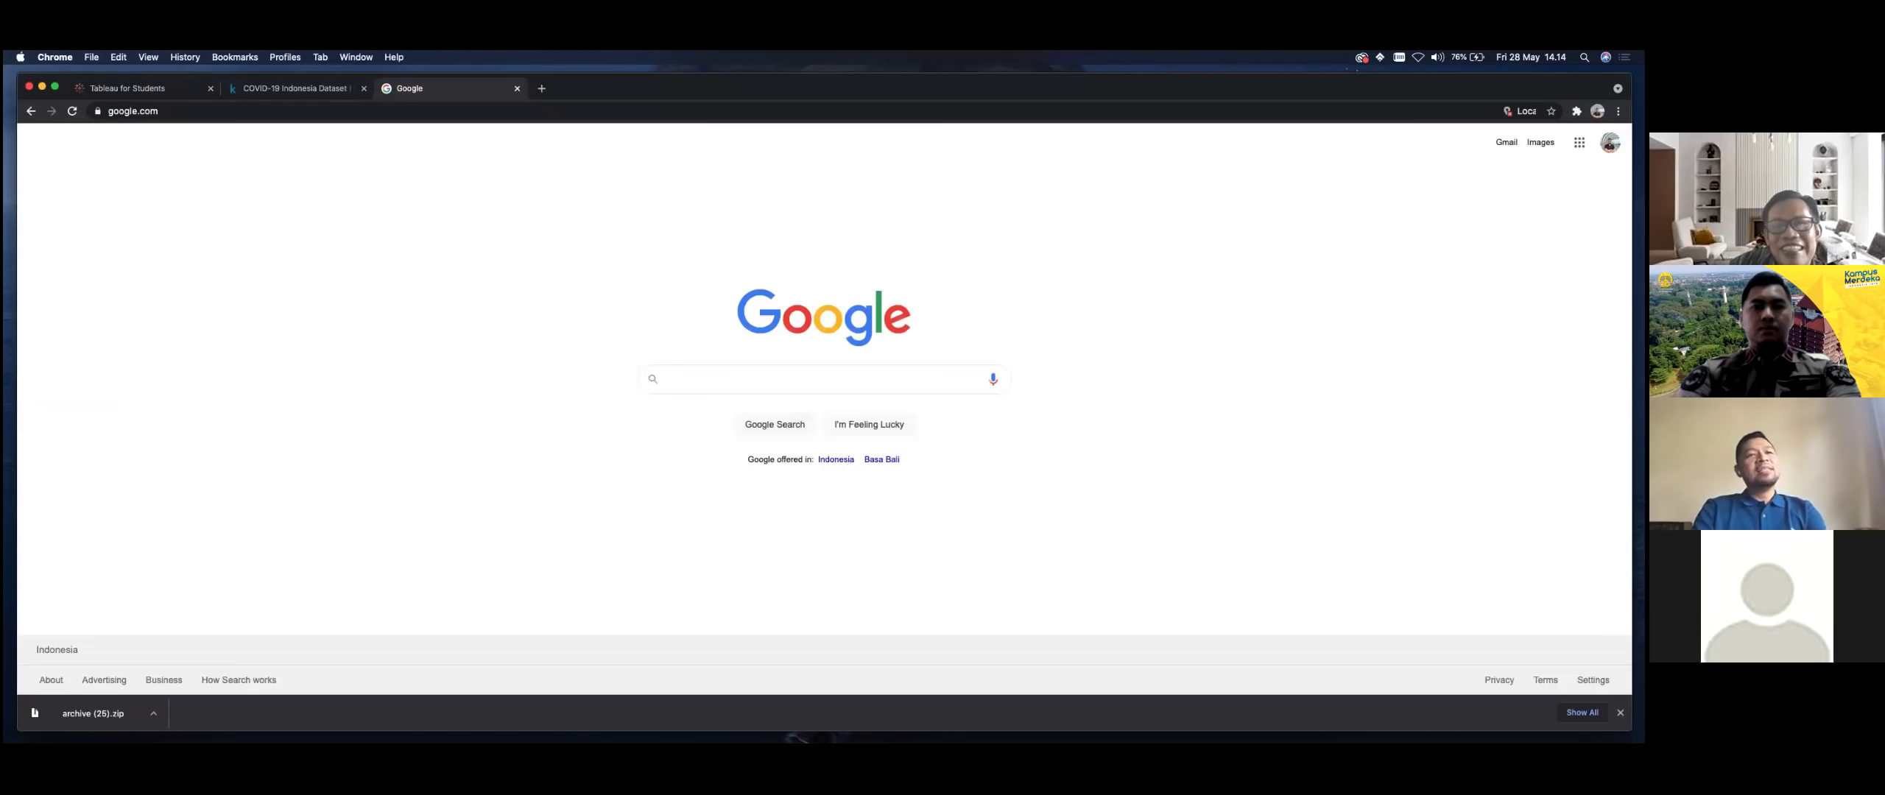
Step: Search Google for speedtest and open the Speedtest by Ookla site
{"action": "type", "text": "spee"}
{"action": "key", "text": "Down"}
{"action": "key", "text": "Return"}
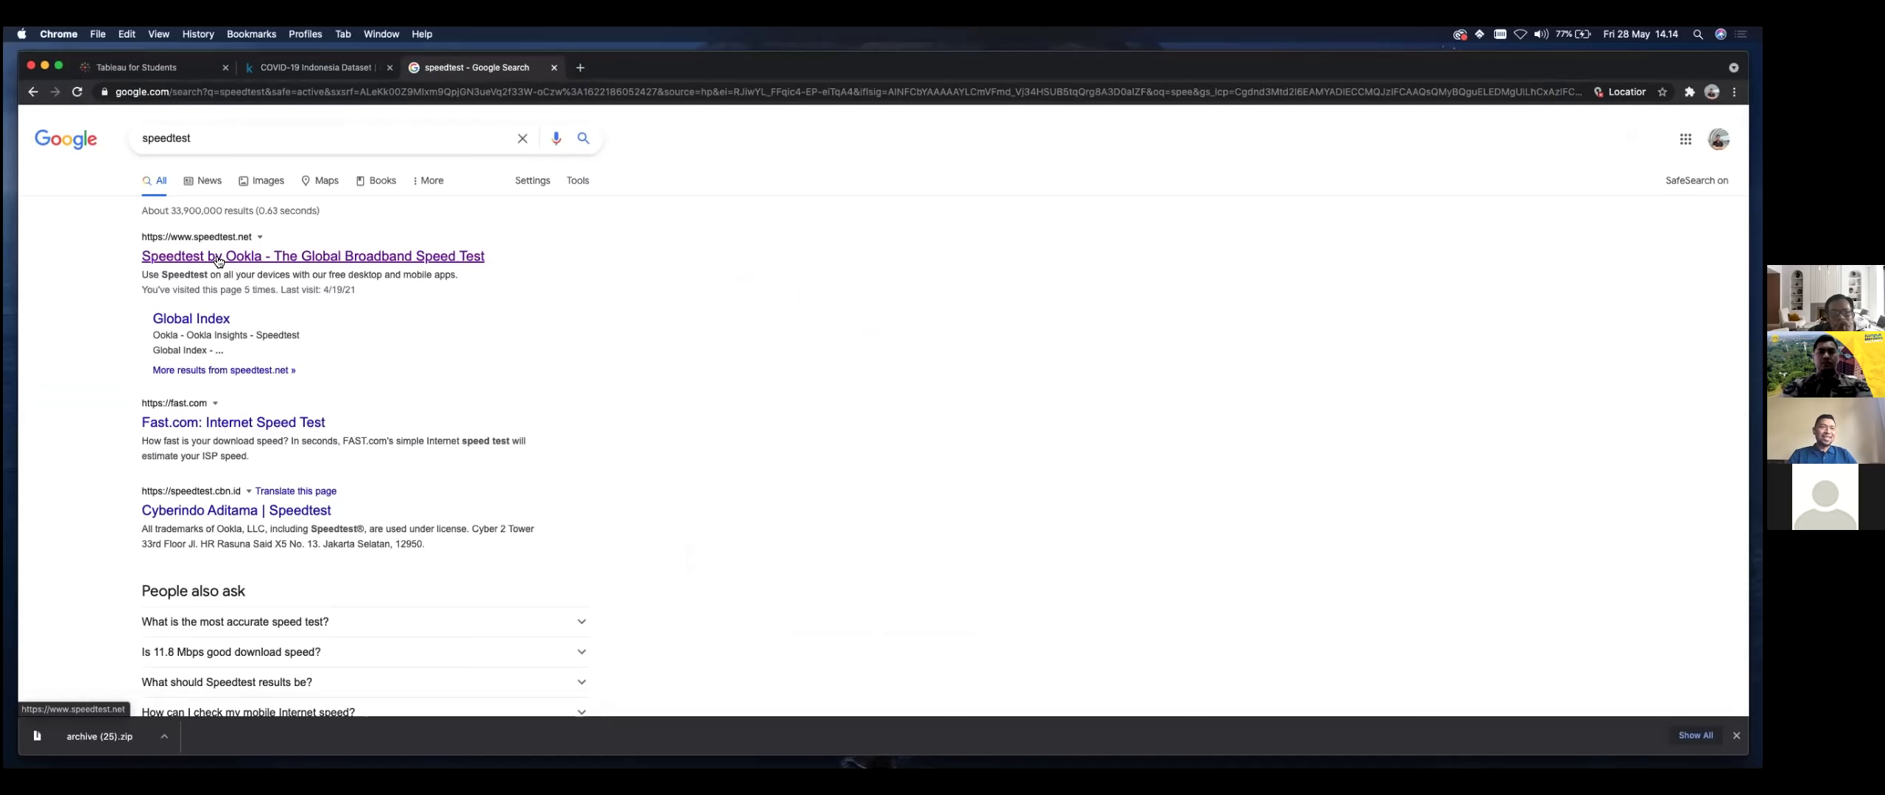
{"action": "left_click", "coordinate": [218, 260]}
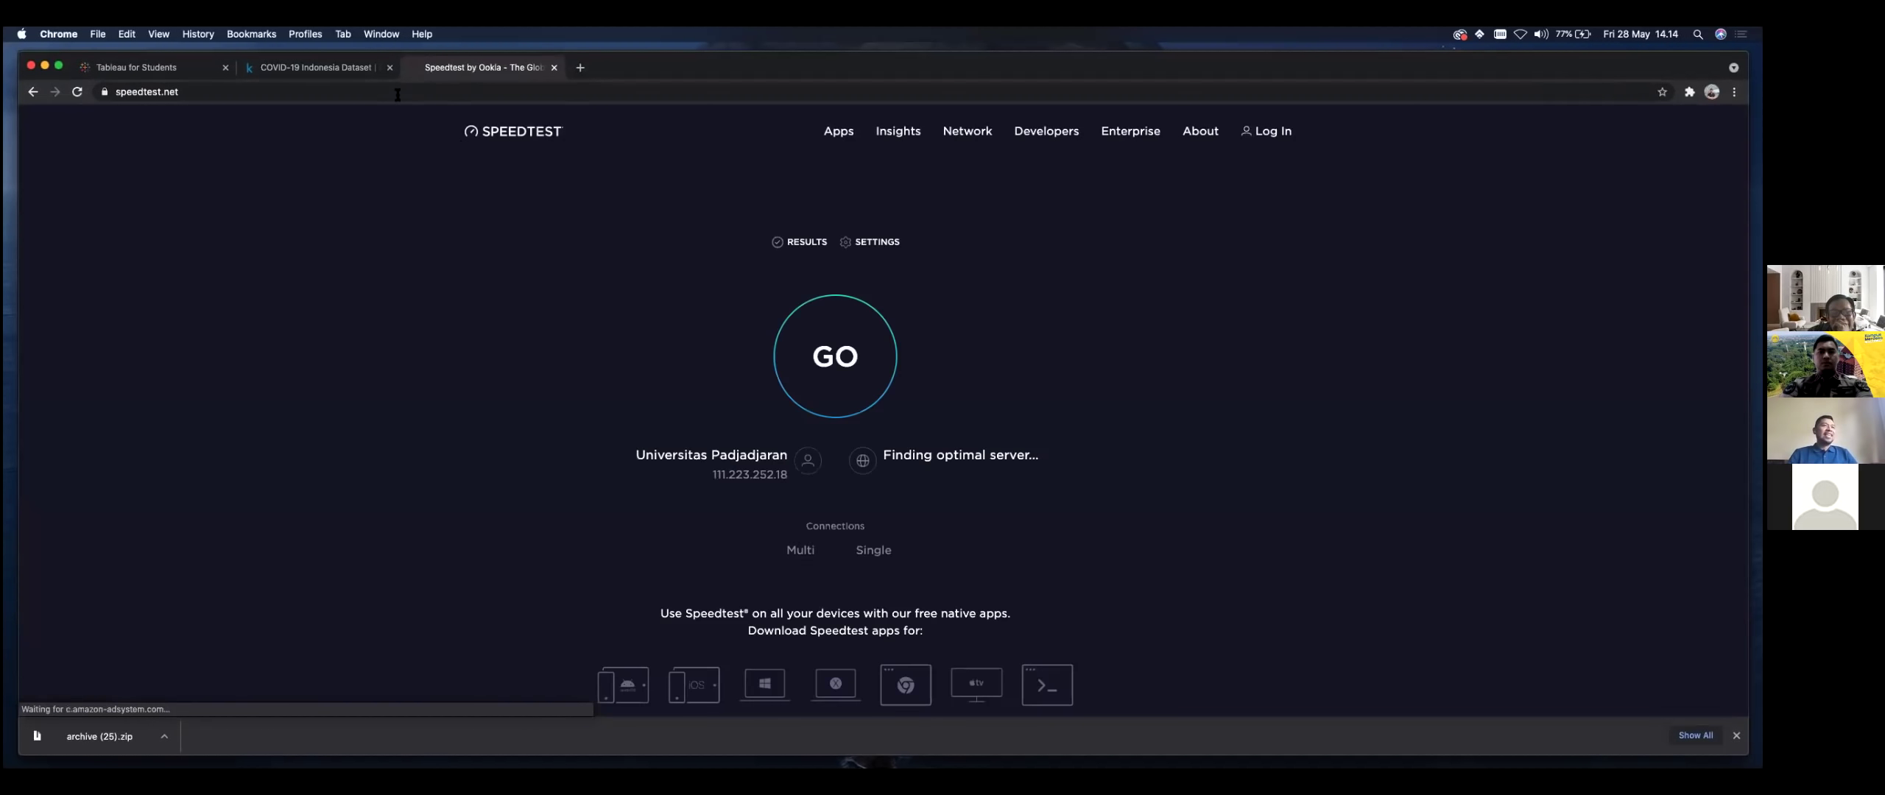
Step: Run the internet connection speed test twice, dismissing the Mac app offer, and close the Speedtest page
{"action": "left_click", "coordinate": [1023, 358]}
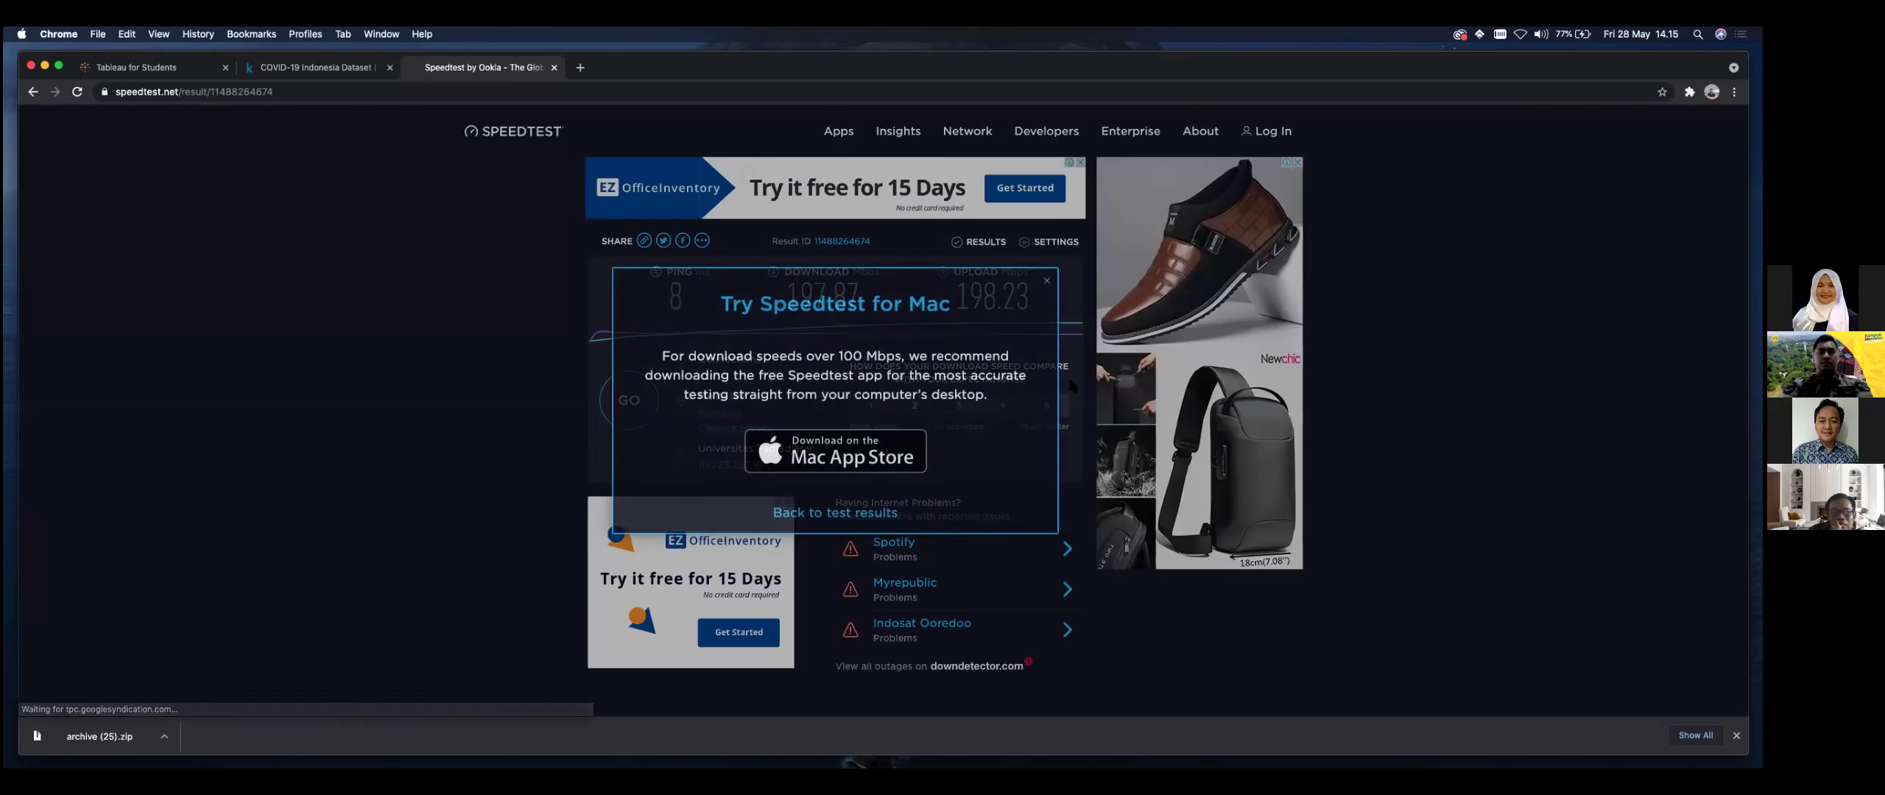
{"action": "left_click", "coordinate": [1043, 279]}
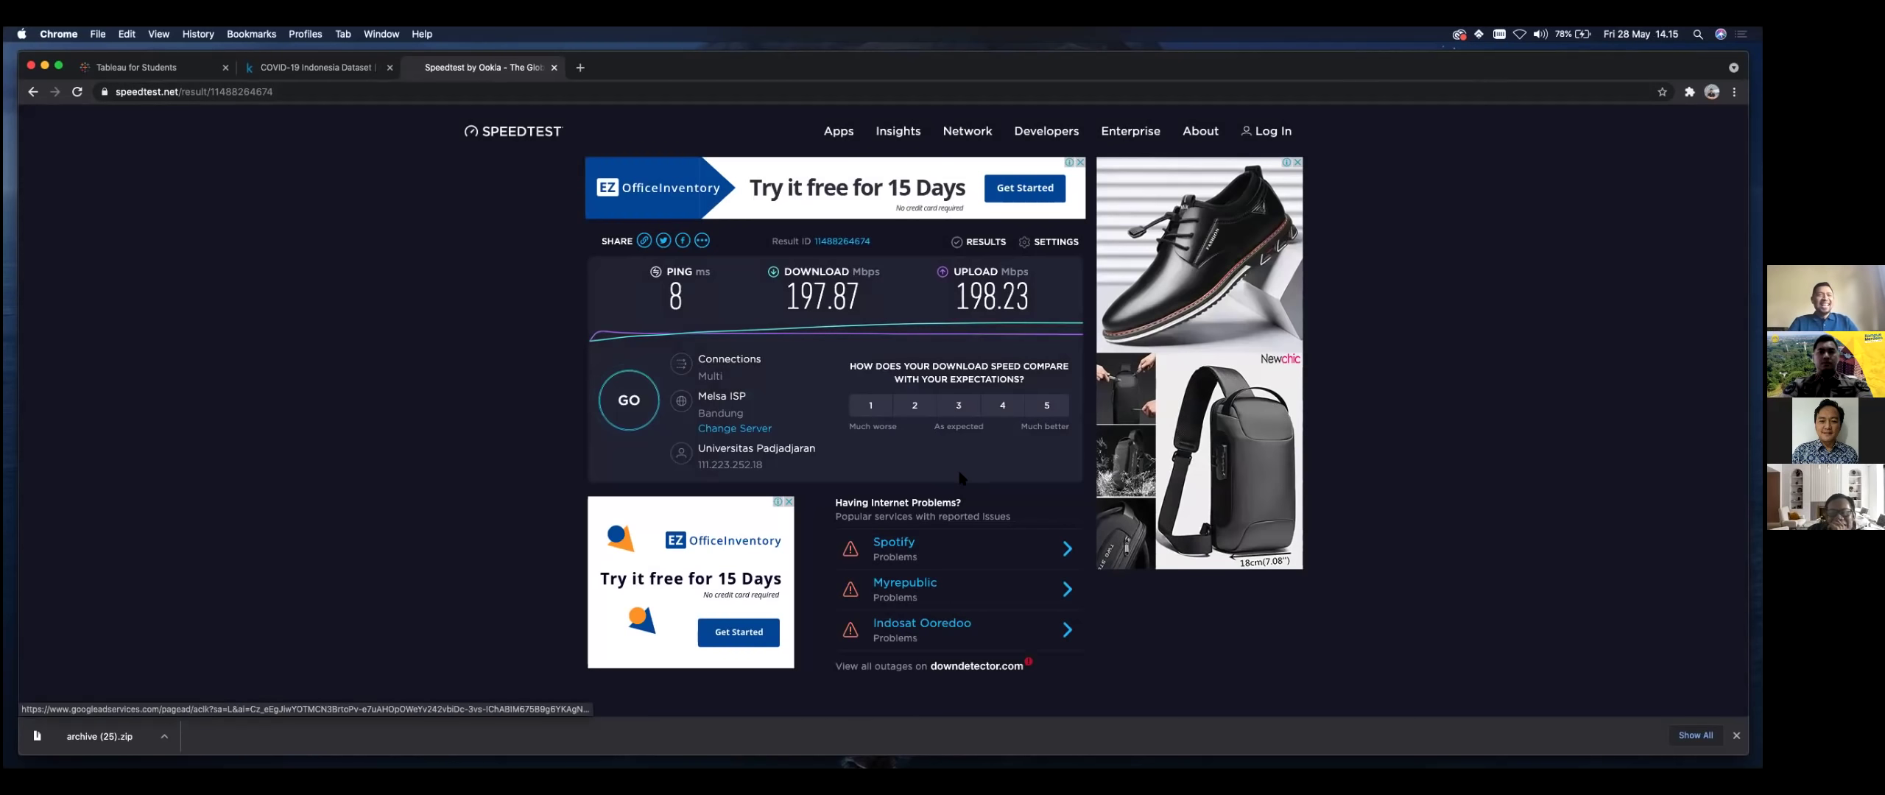
{"action": "left_click", "coordinate": [346, 67]}
{"action": "left_click", "coordinate": [483, 67]}
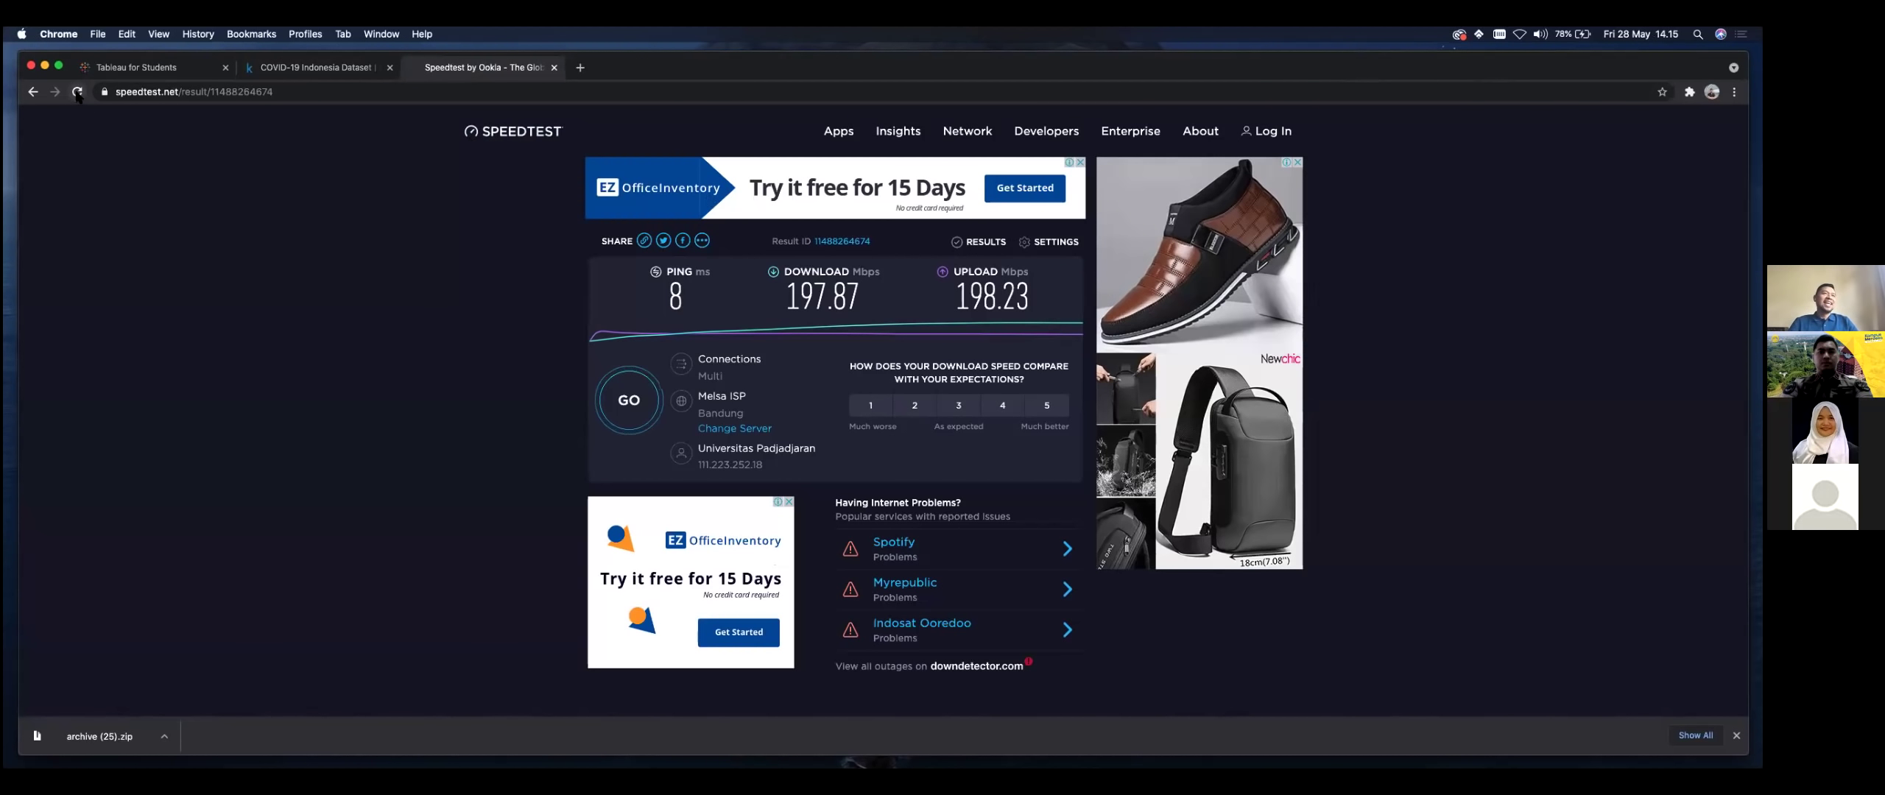
{"action": "left_click", "coordinate": [629, 400]}
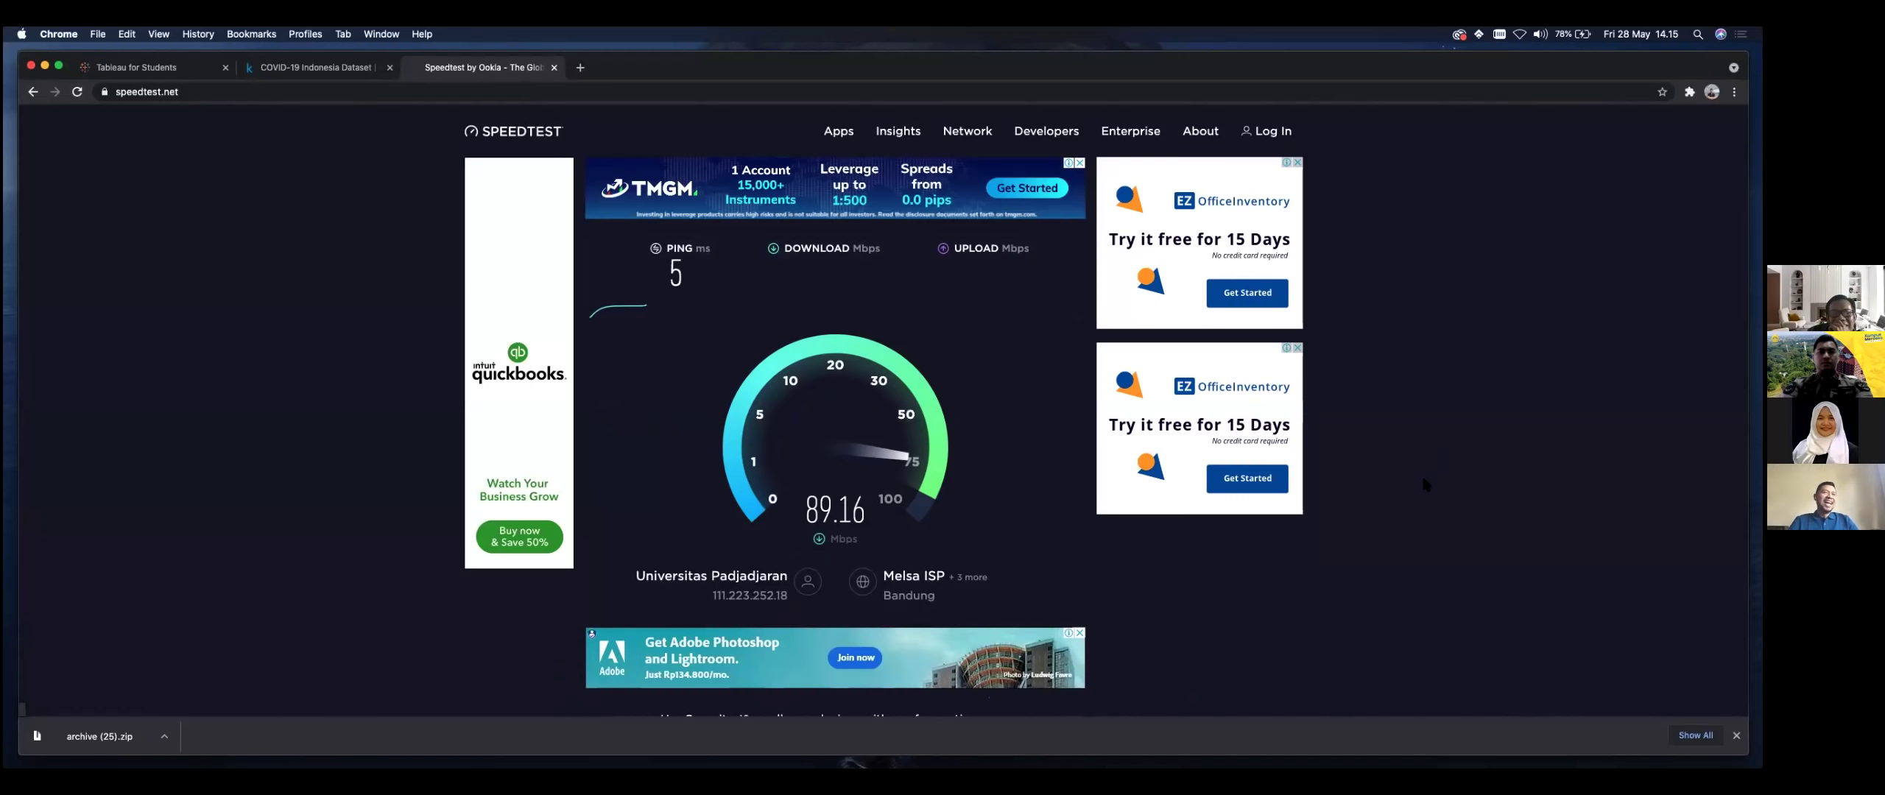
{"action": "left_click", "coordinate": [555, 67]}
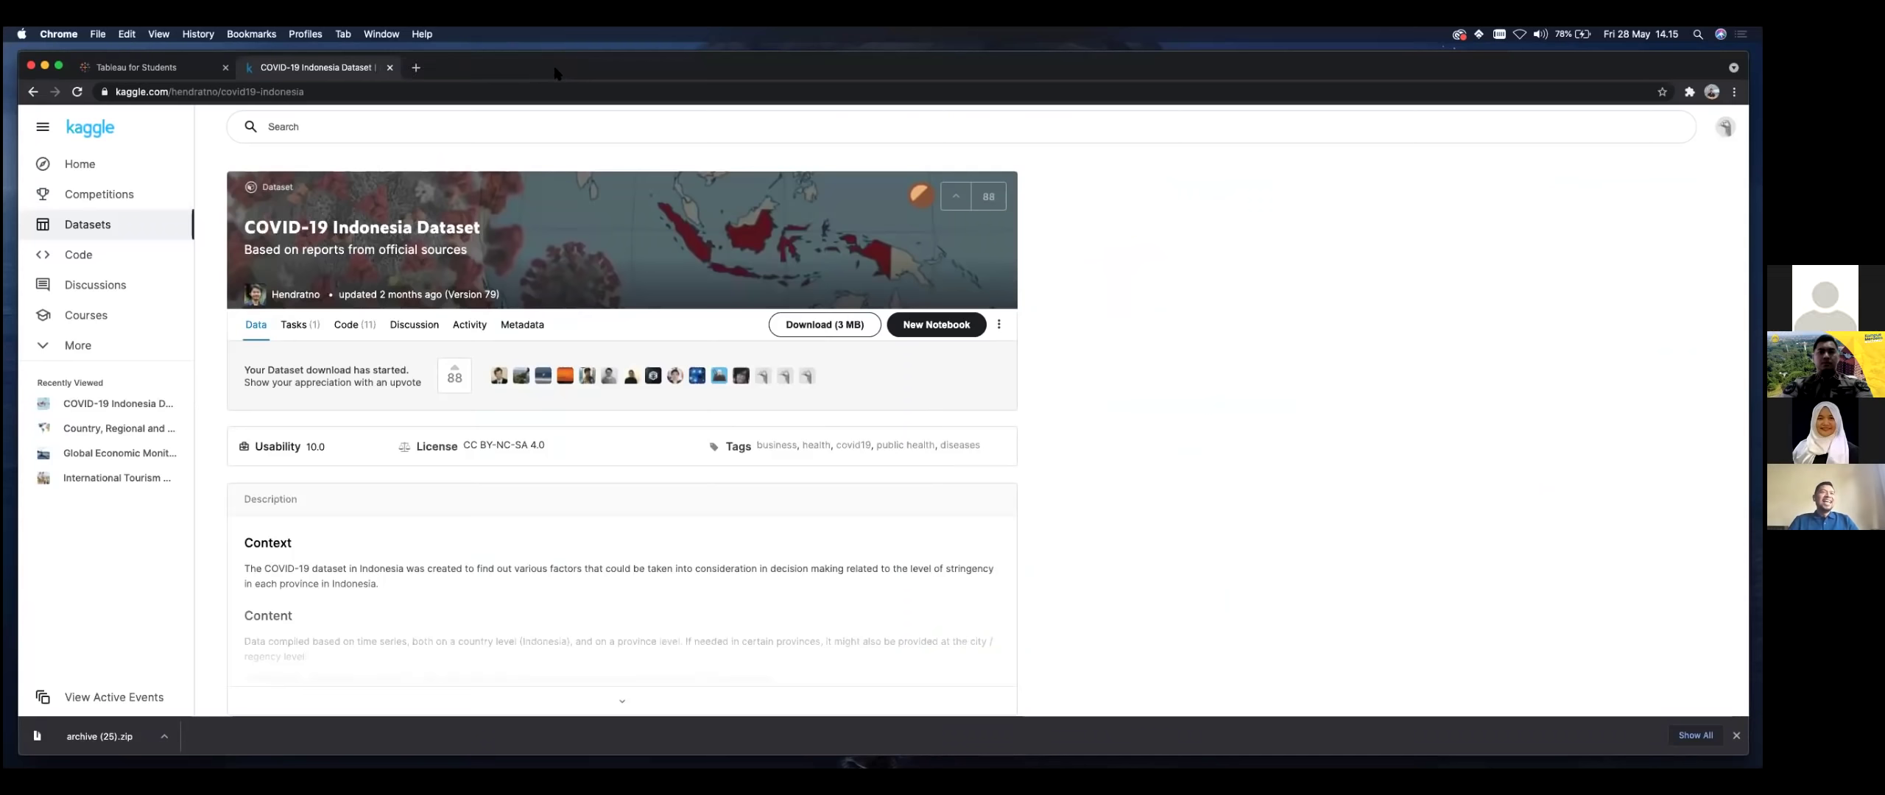
Step: Switch back to Tableau and review the columns of the COVID-19 data source before returning to Sheet 1
{"action": "key", "text": "super+Tab"}
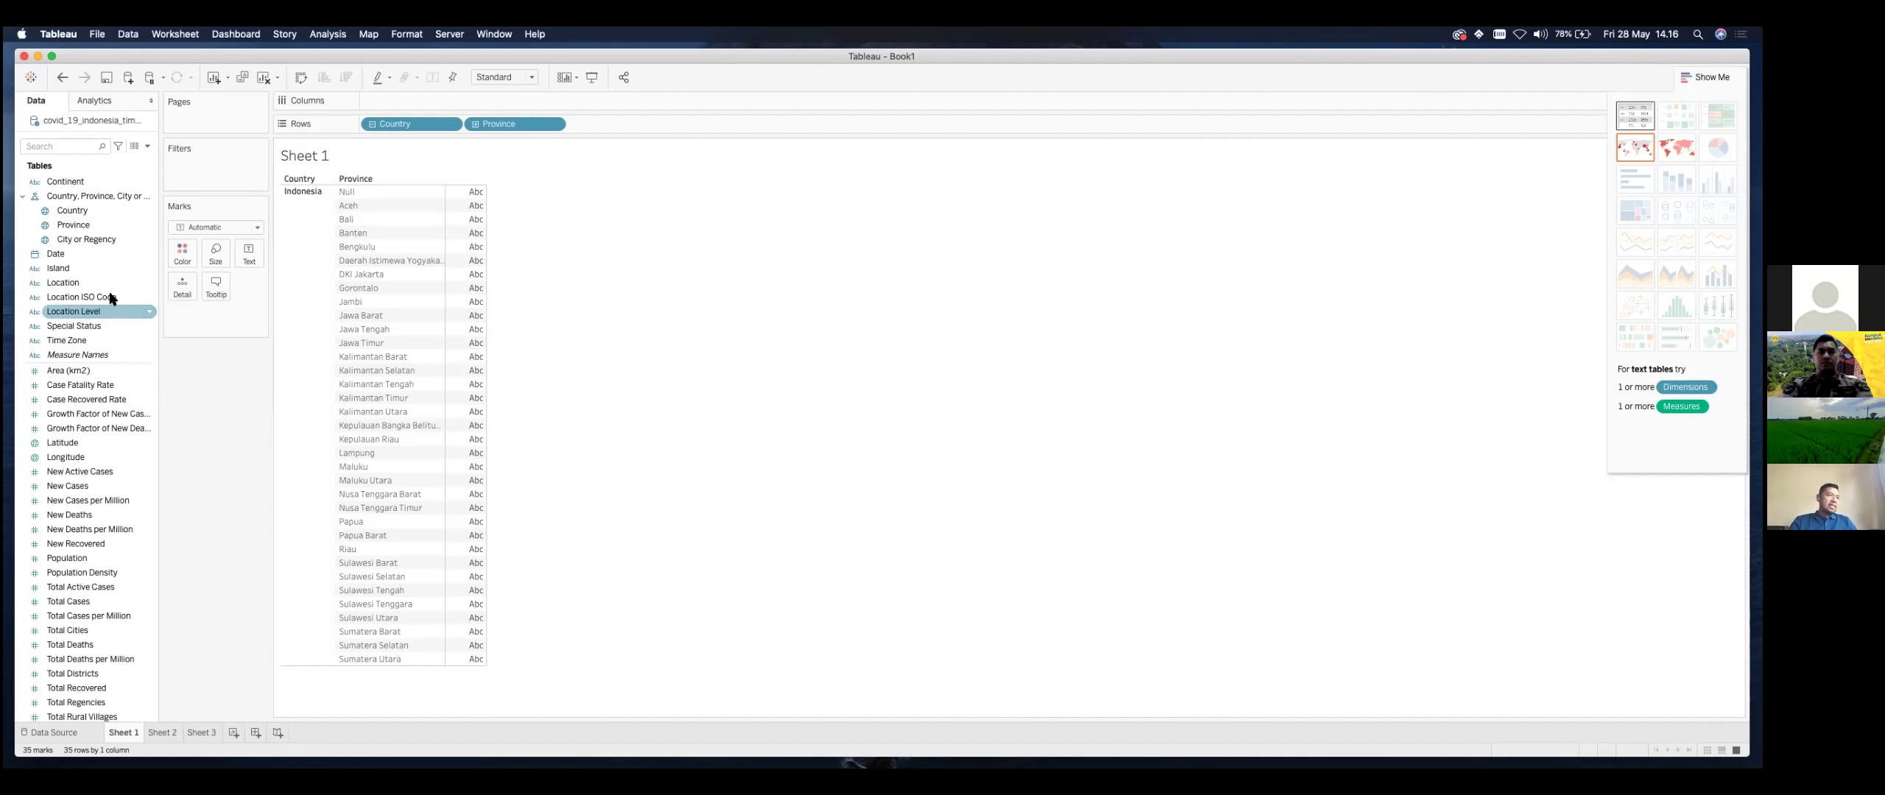
{"action": "left_click", "coordinate": [73, 196]}
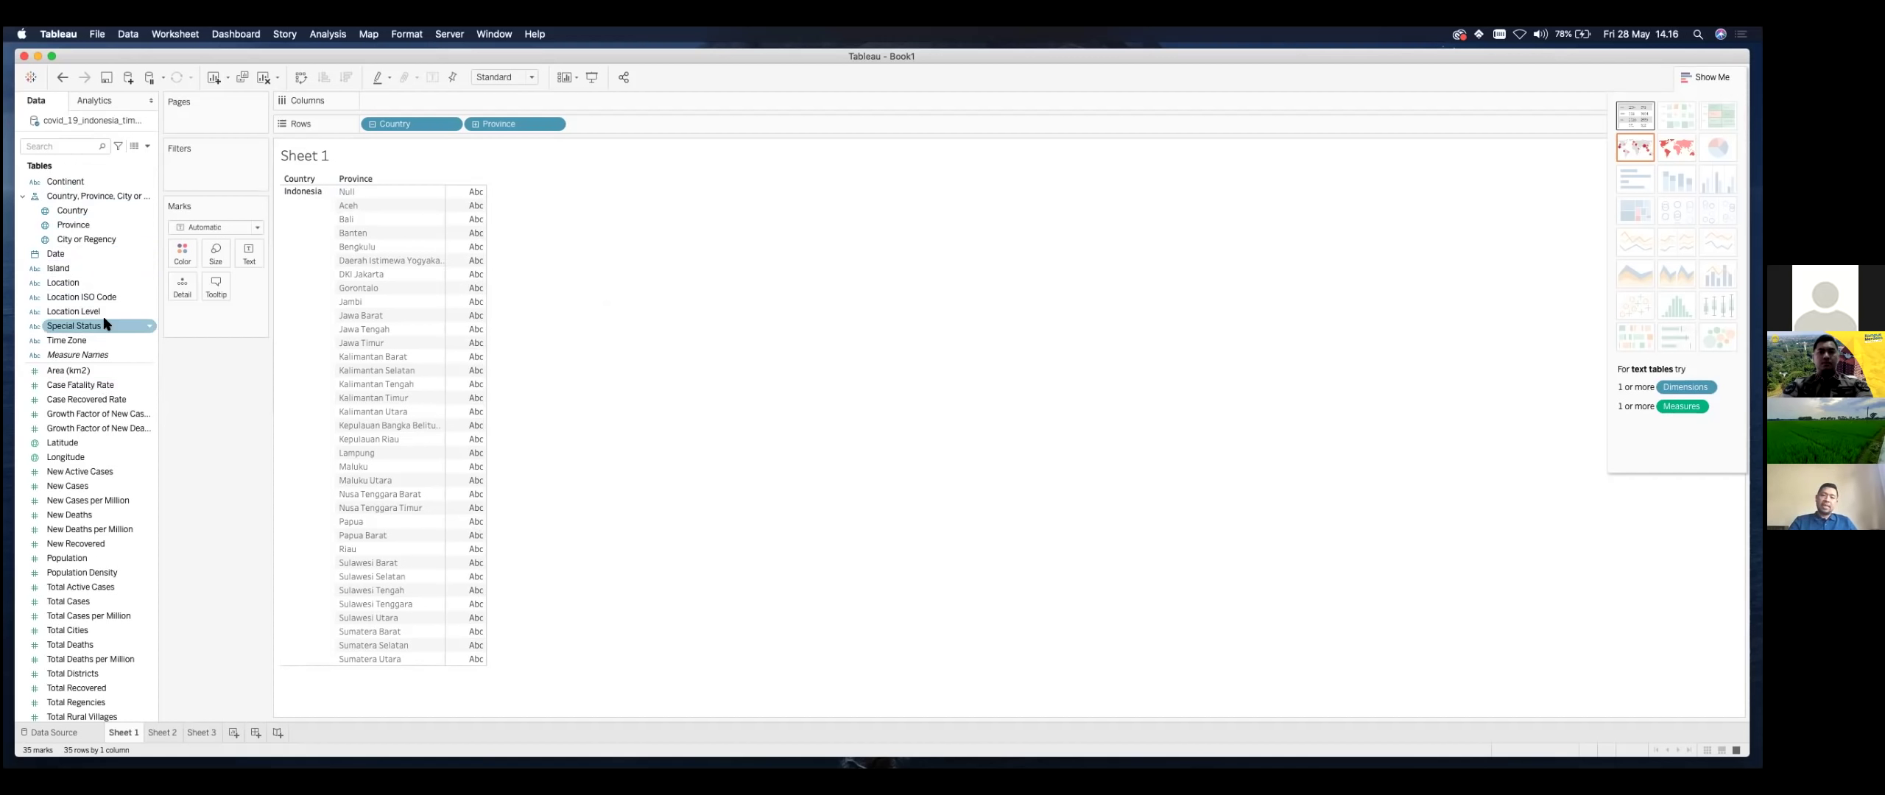
{"action": "left_click", "coordinate": [82, 733]}
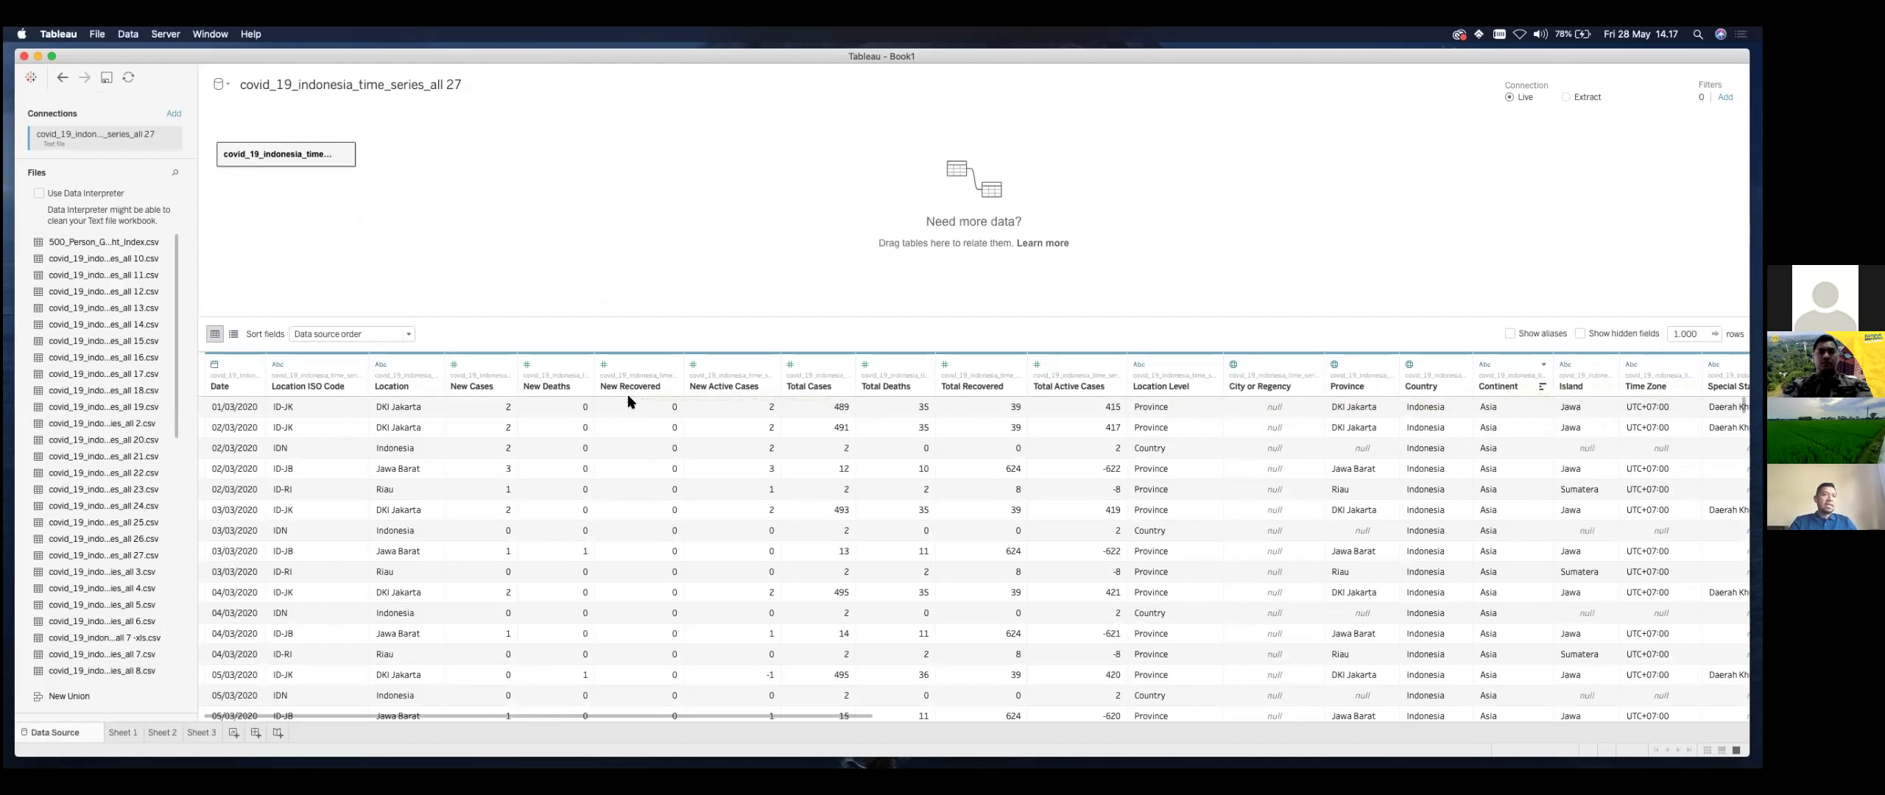
{"action": "left_click", "coordinate": [122, 733]}
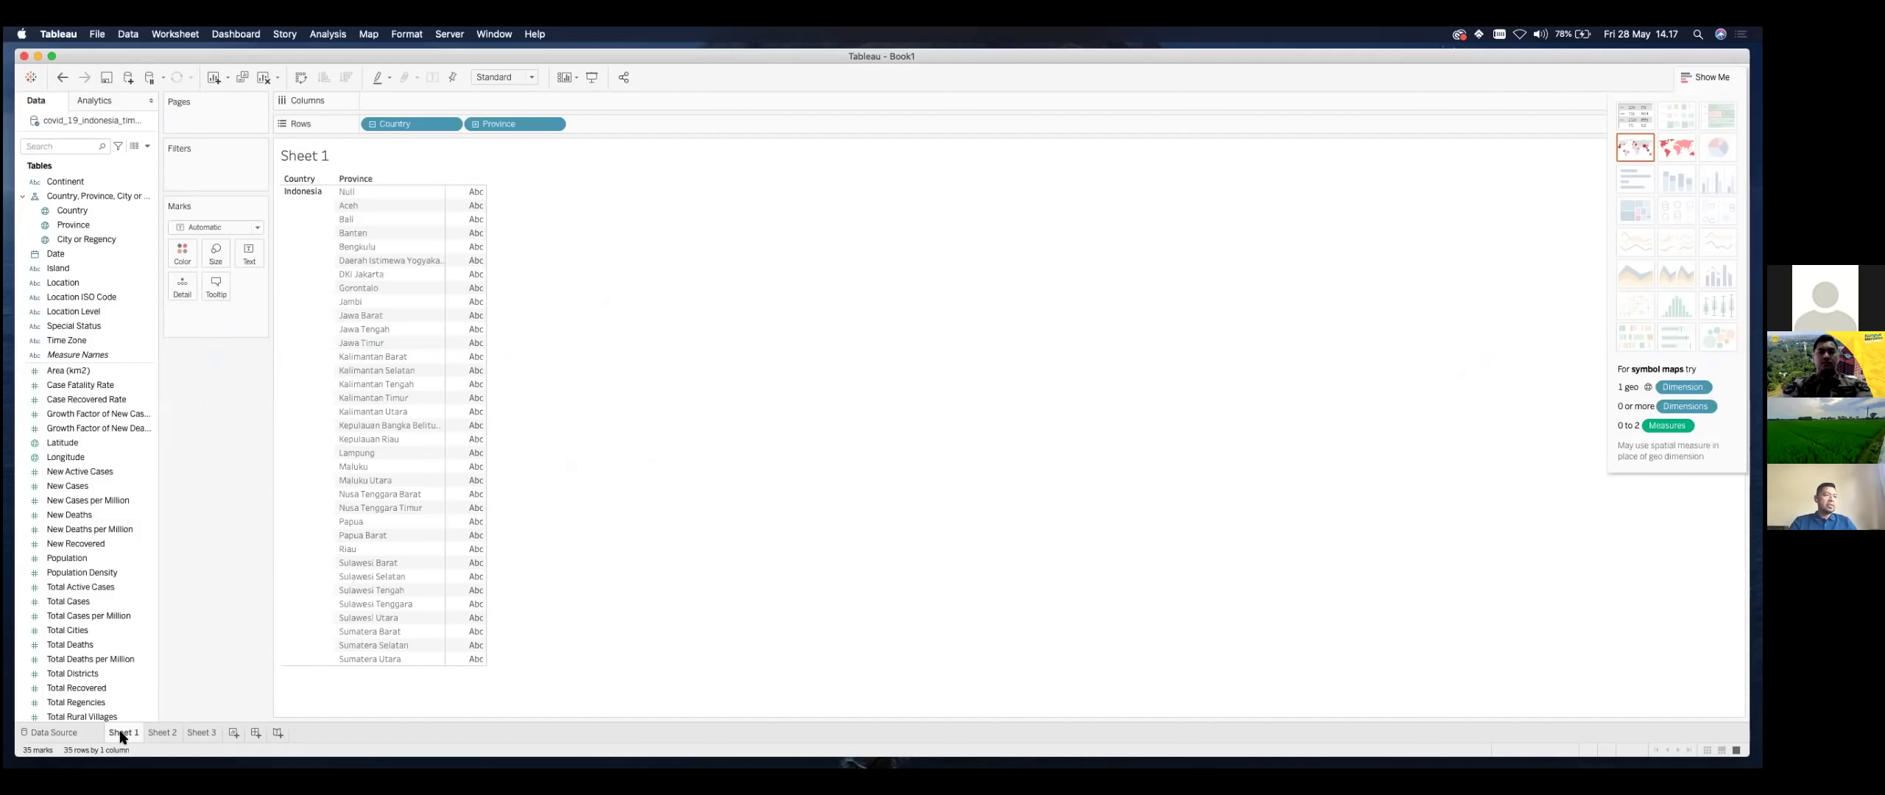
Step: Add the Total Active Cases measure to the province text table
{"action": "left_click", "coordinate": [78, 358]}
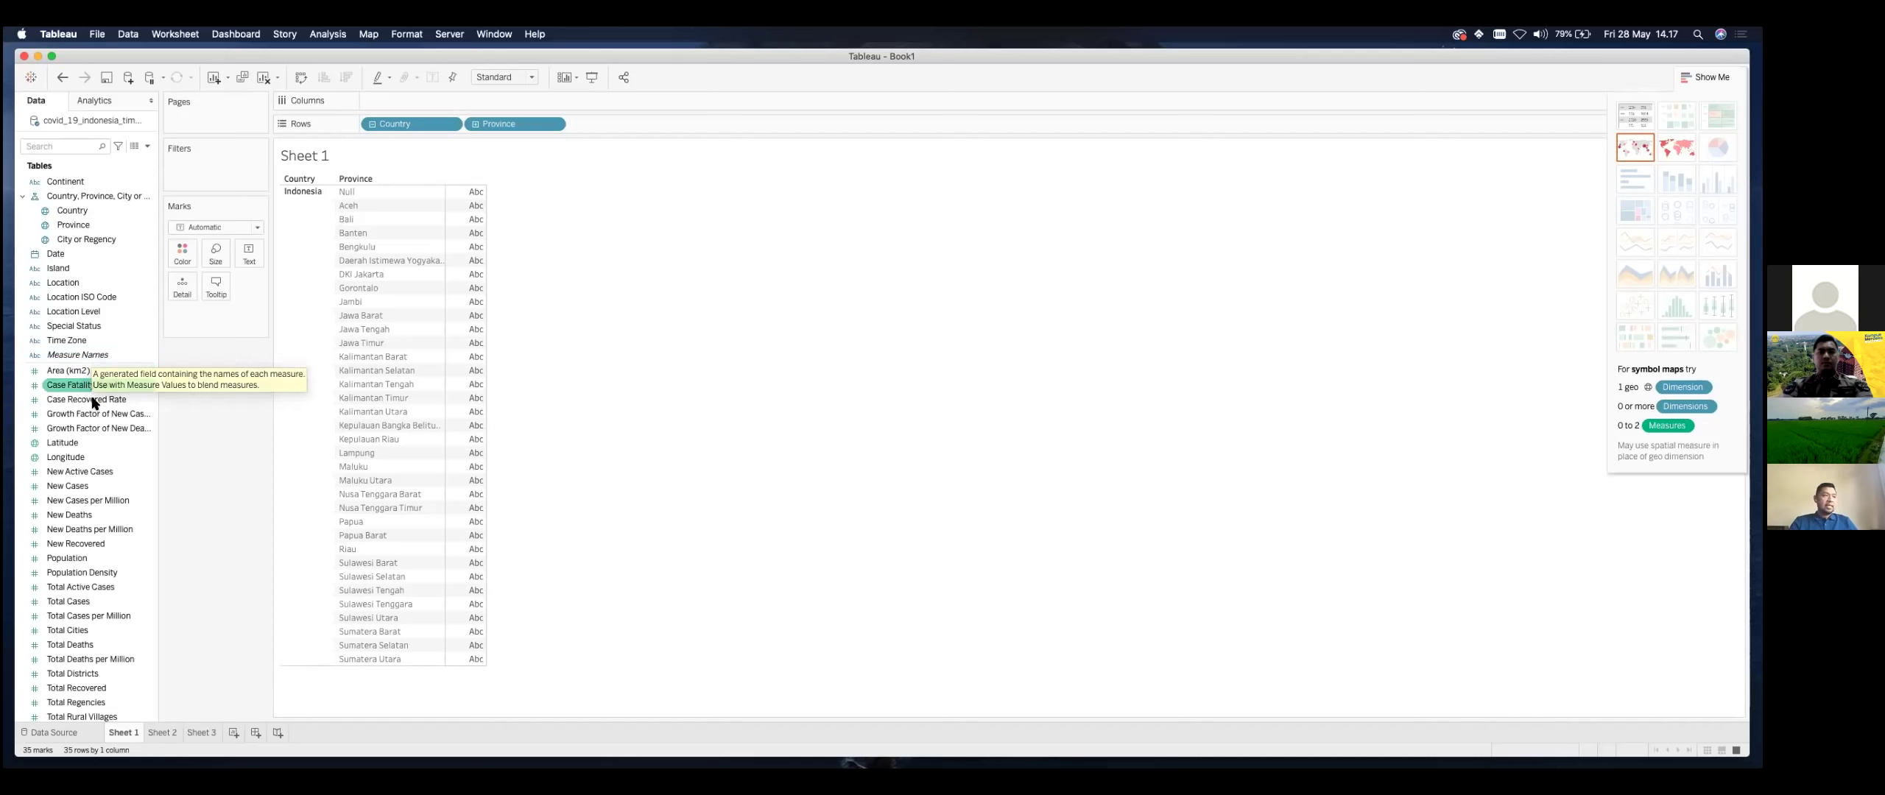
{"action": "left_click", "coordinate": [115, 531]}
{"action": "scroll", "coordinate": [118, 539], "scroll_direction": "down", "scroll_amount": 1}
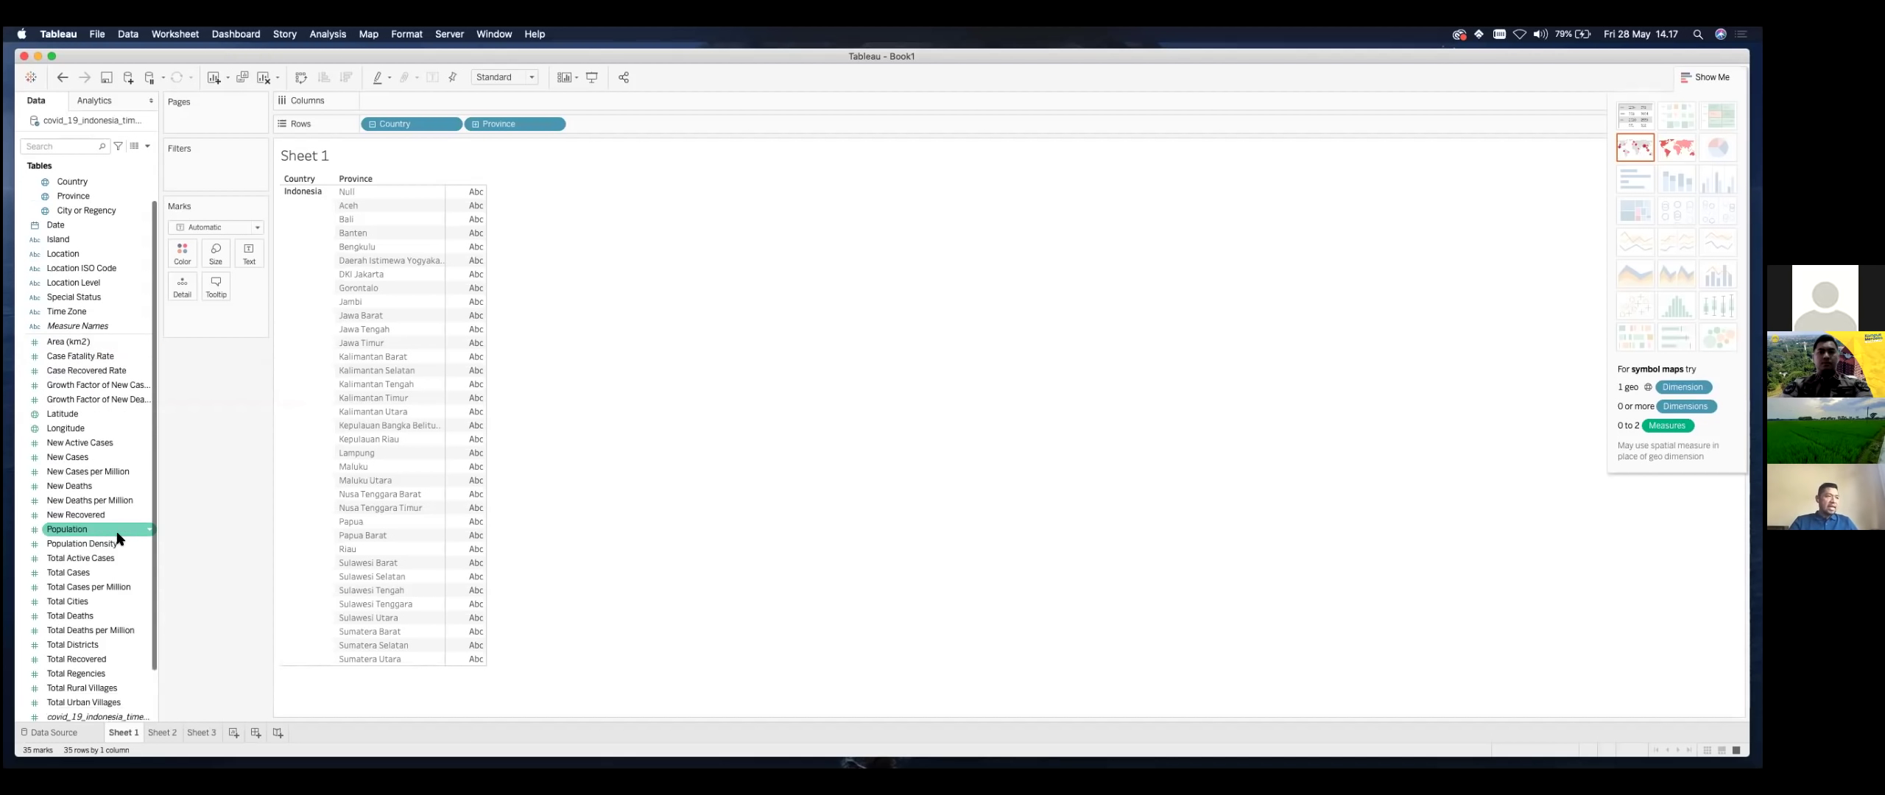
{"action": "left_click", "coordinate": [132, 559]}
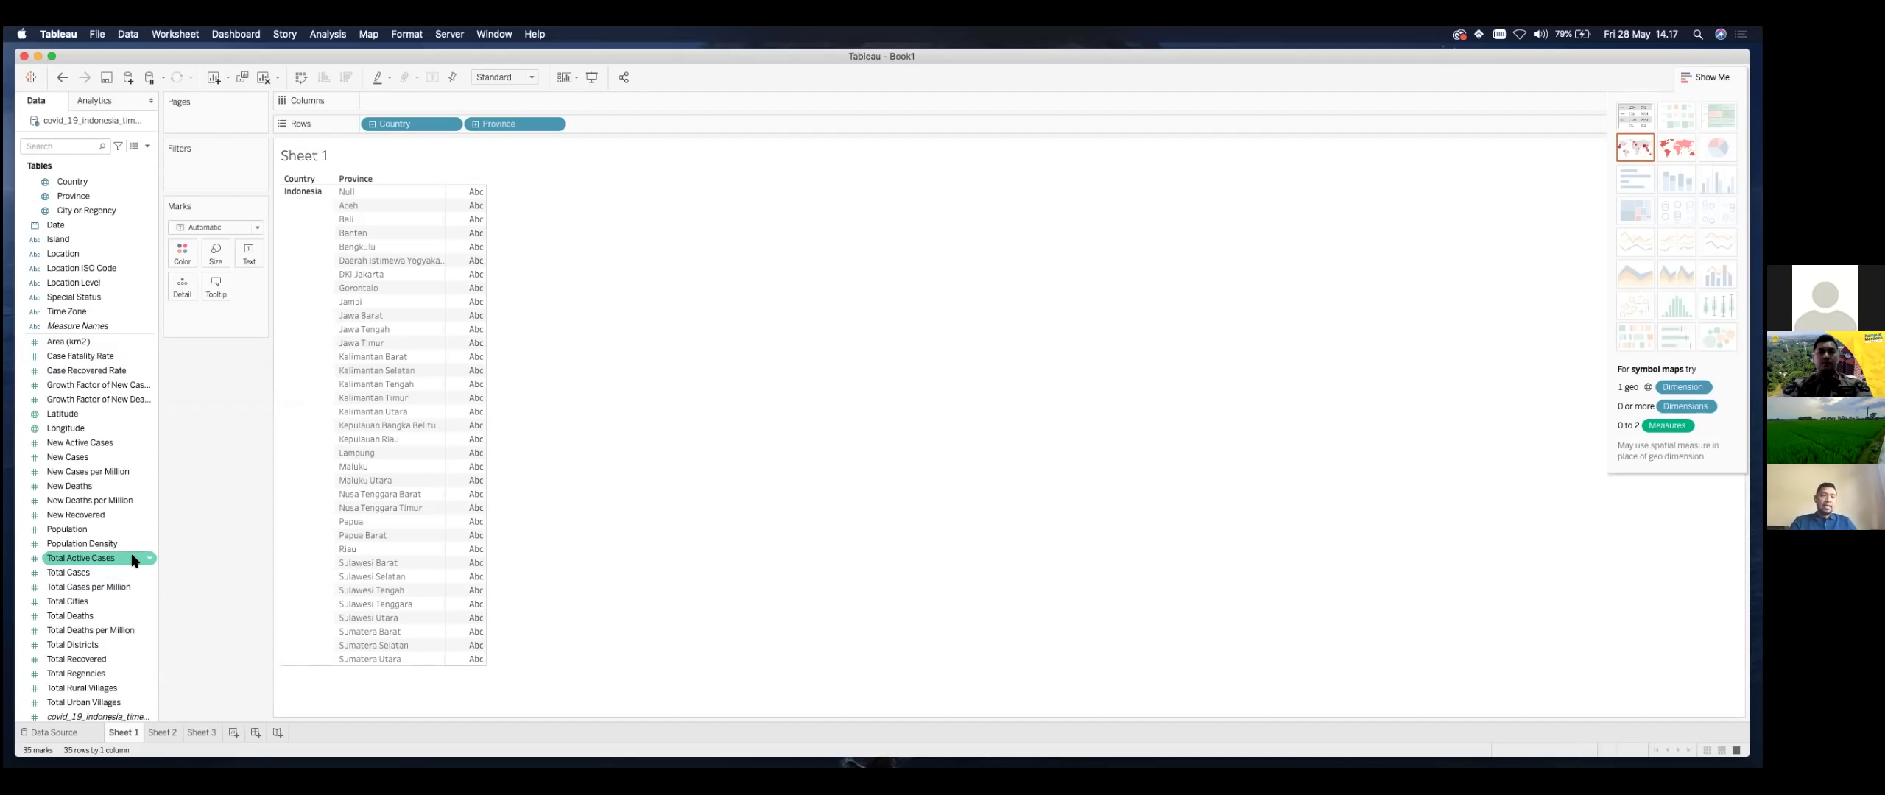
{"action": "double_click", "coordinate": [133, 558]}
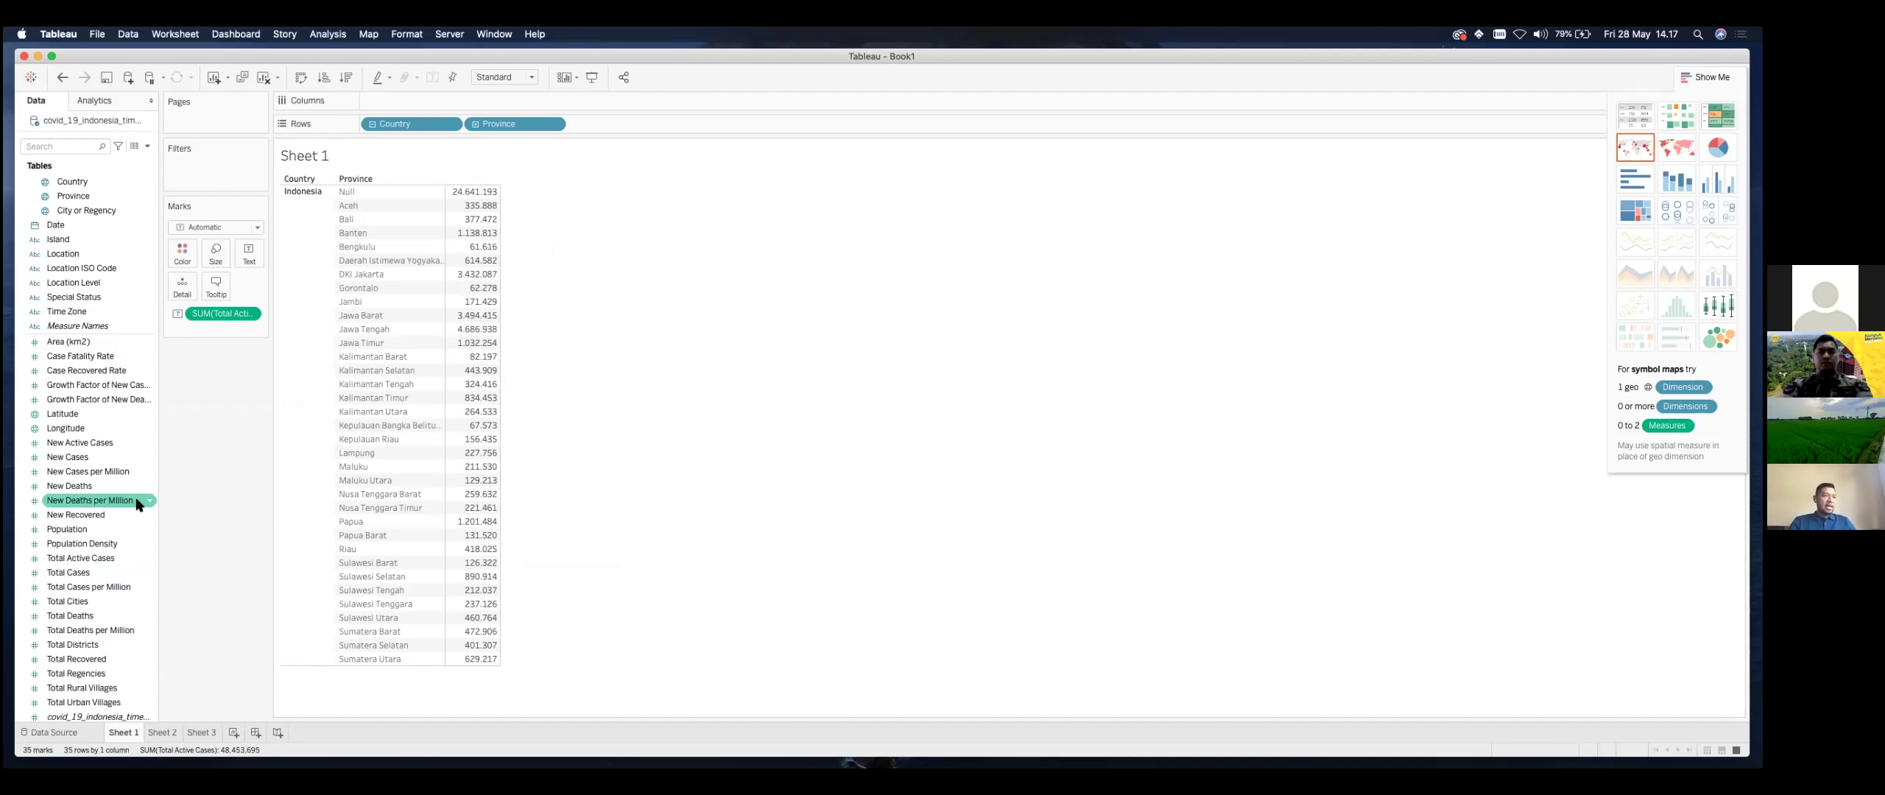
Step: Add the Population measure as a second value column in the province table
{"action": "scroll", "coordinate": [106, 589], "scroll_direction": "down", "scroll_amount": 3}
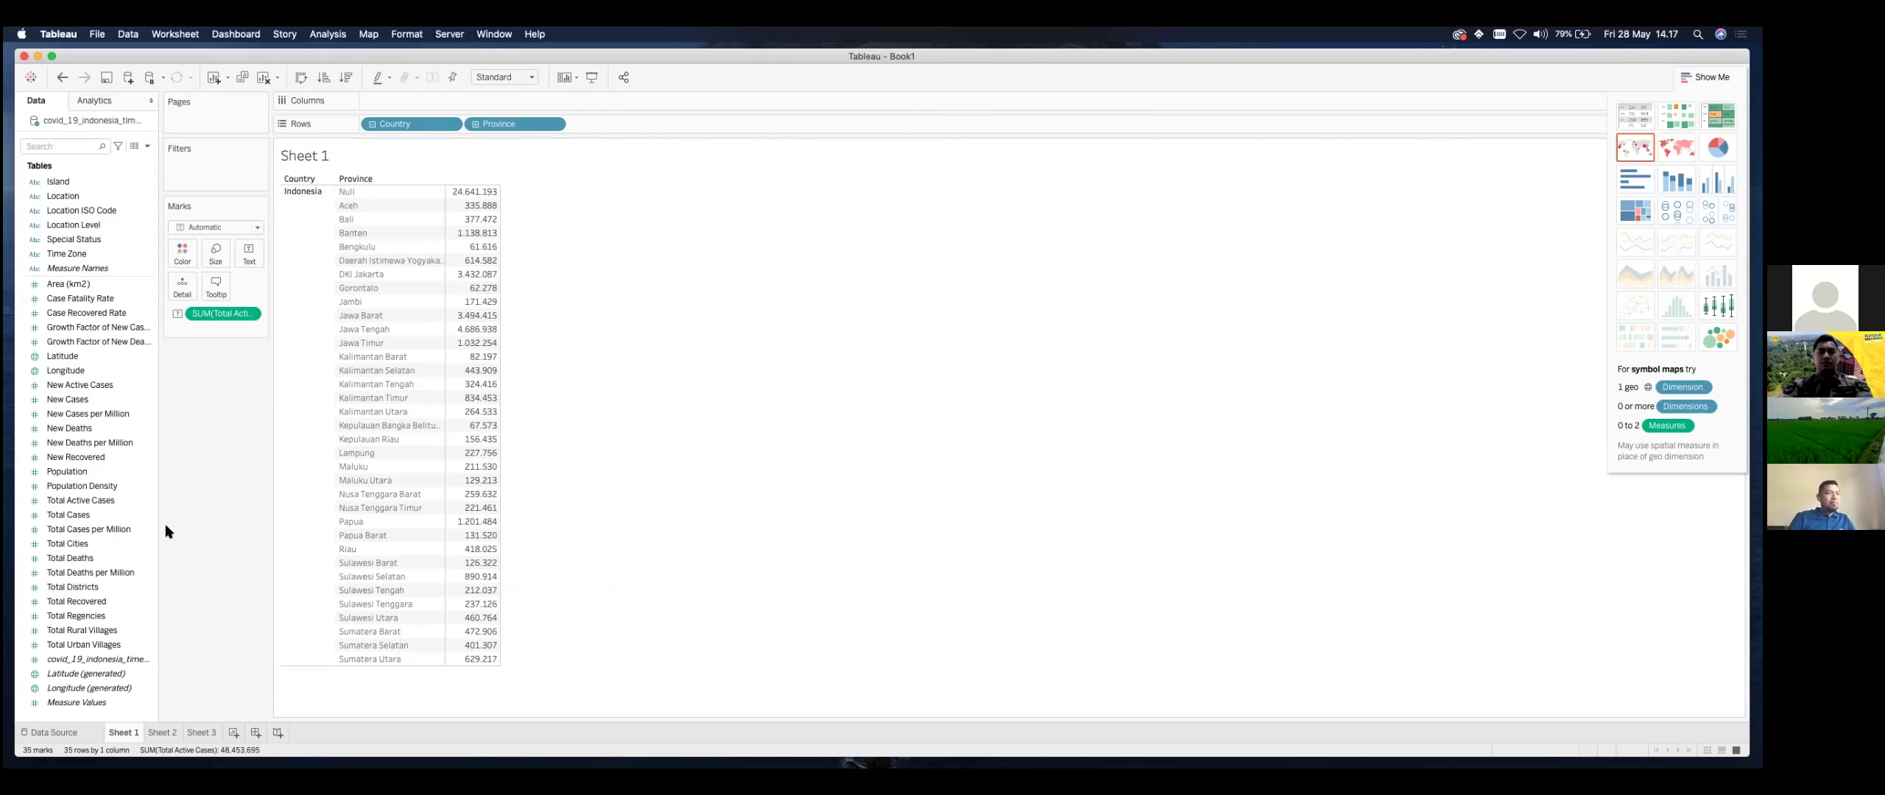
{"action": "left_click", "coordinate": [119, 459]}
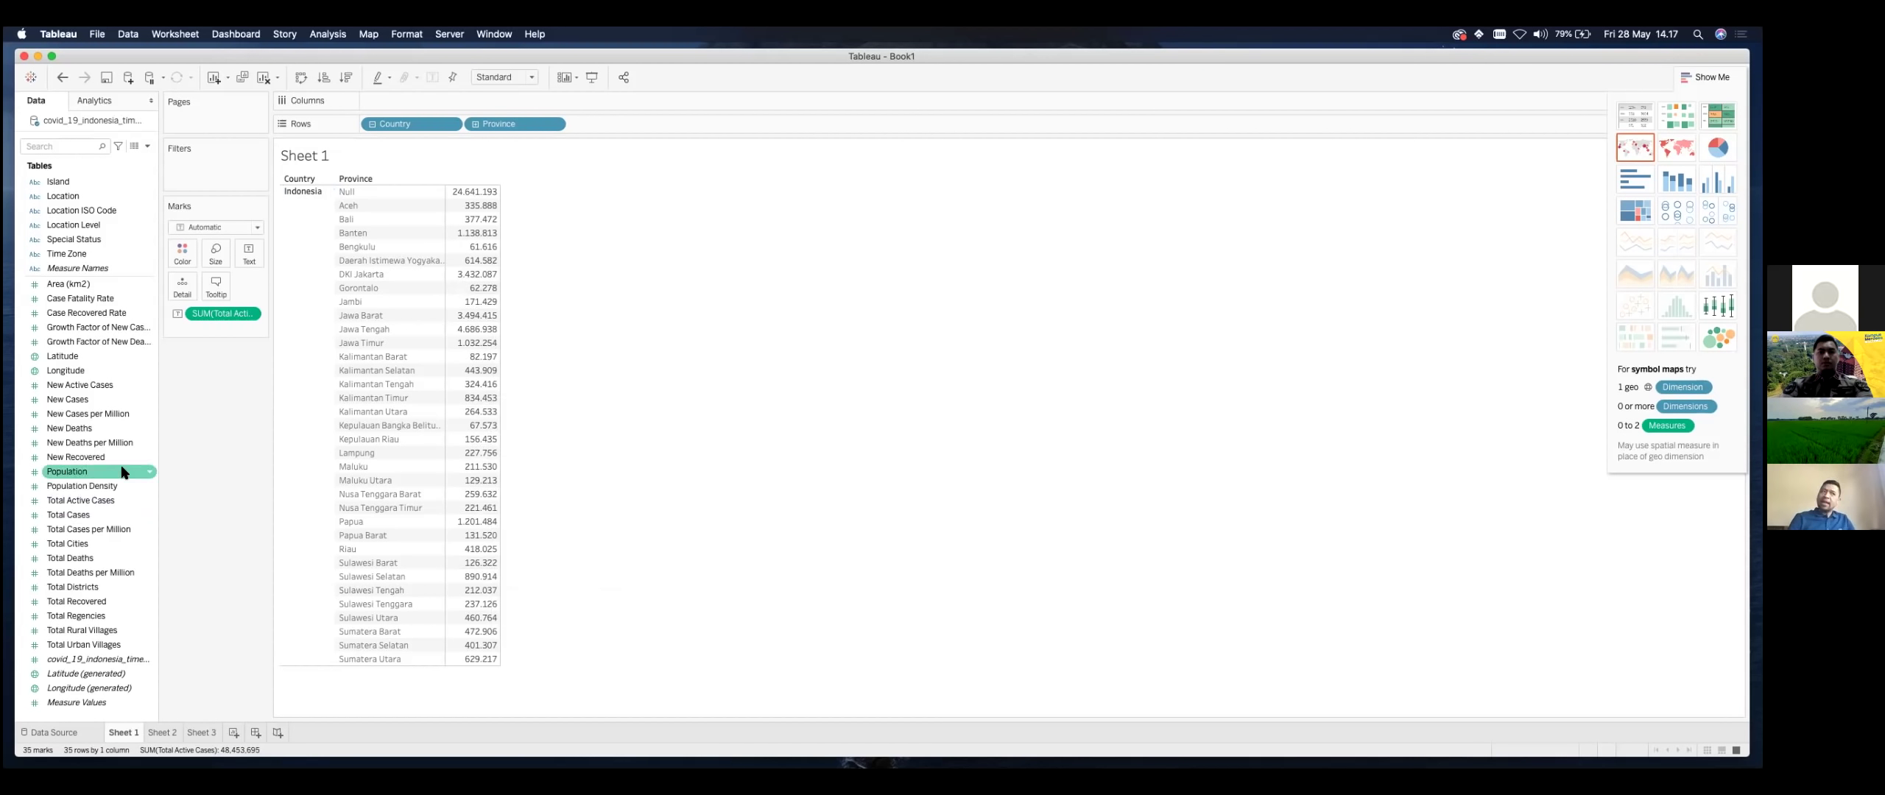
{"action": "left_click_drag", "start_coordinate": [123, 472], "coordinate": [475, 243]}
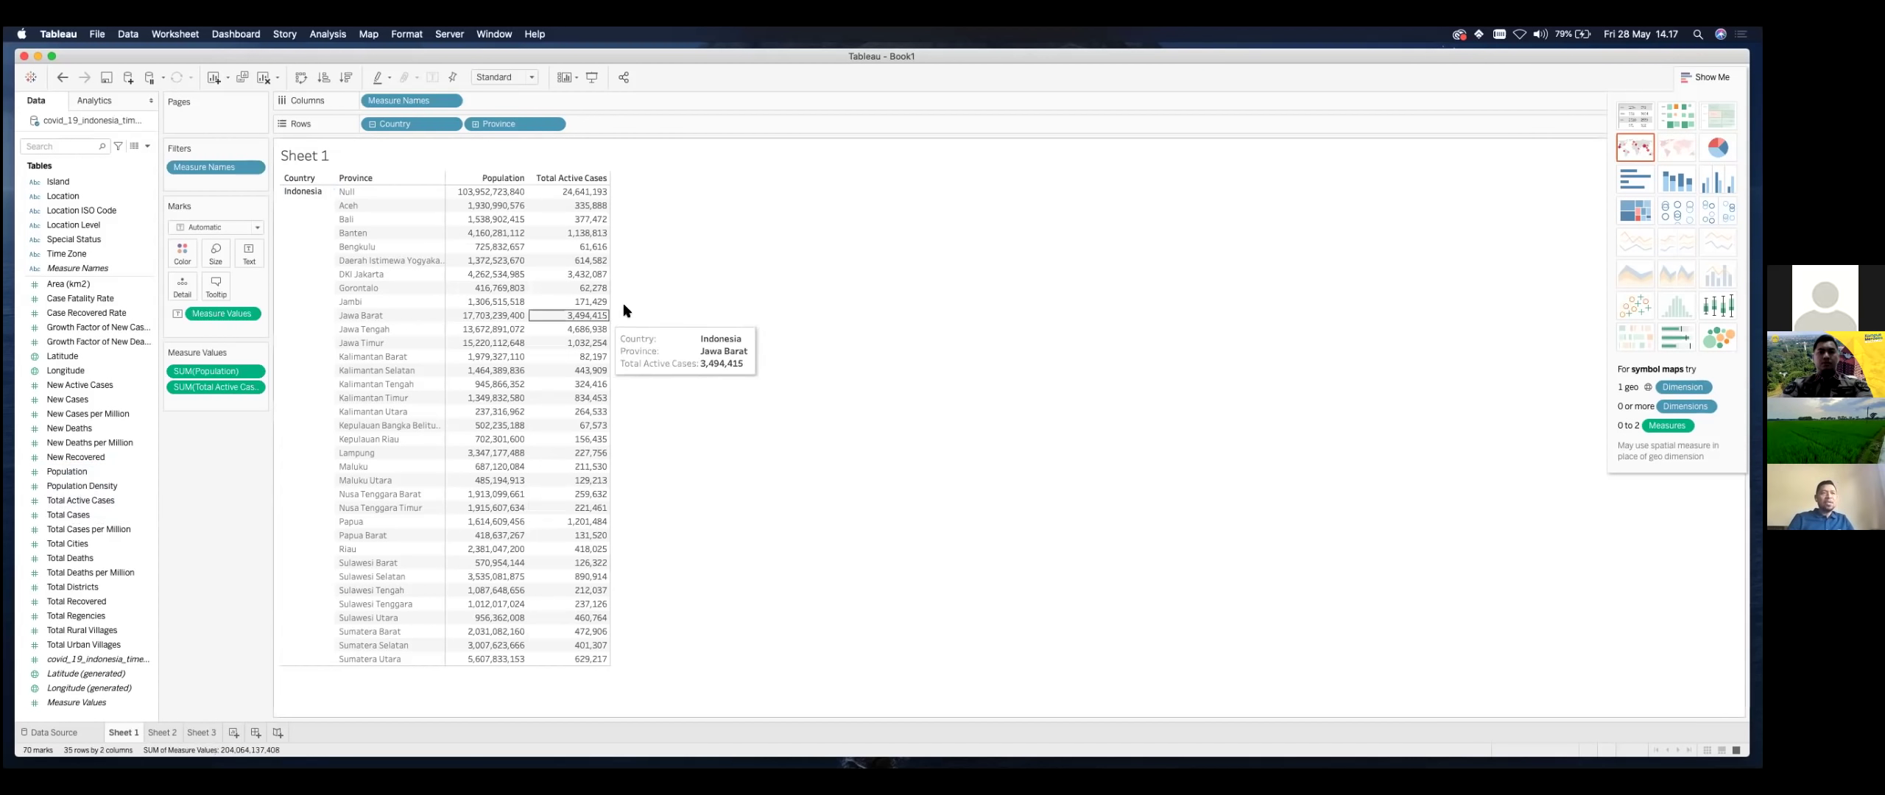
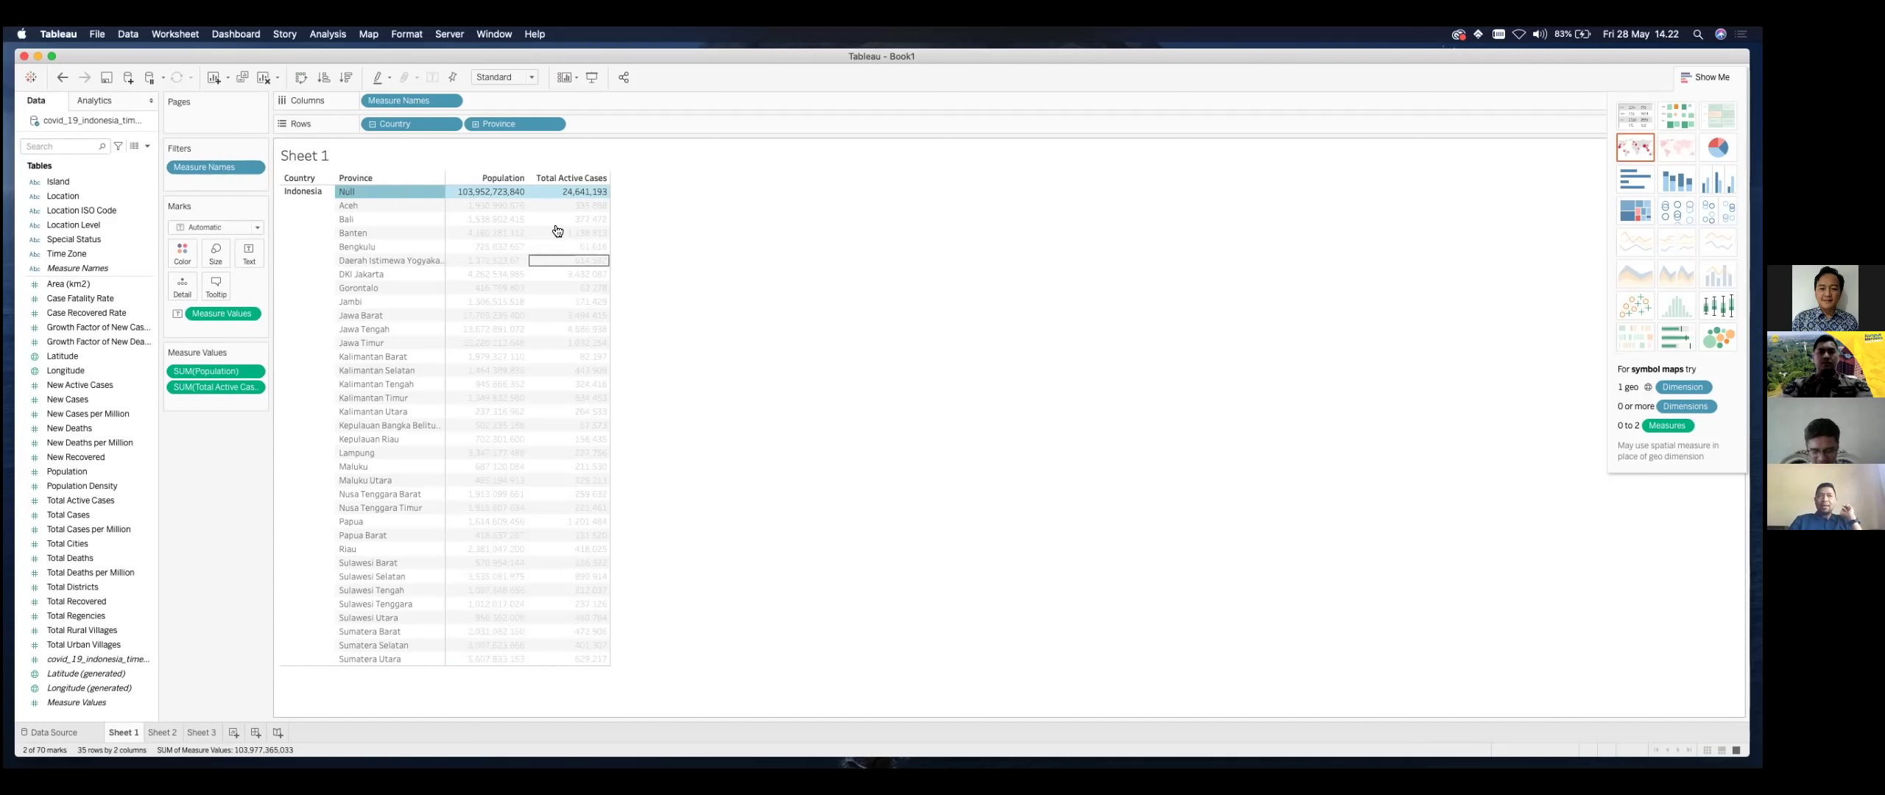
Step: Exclude the Null row from the Province dimension of the table
{"action": "mouse_move", "coordinate": [486, 196]}
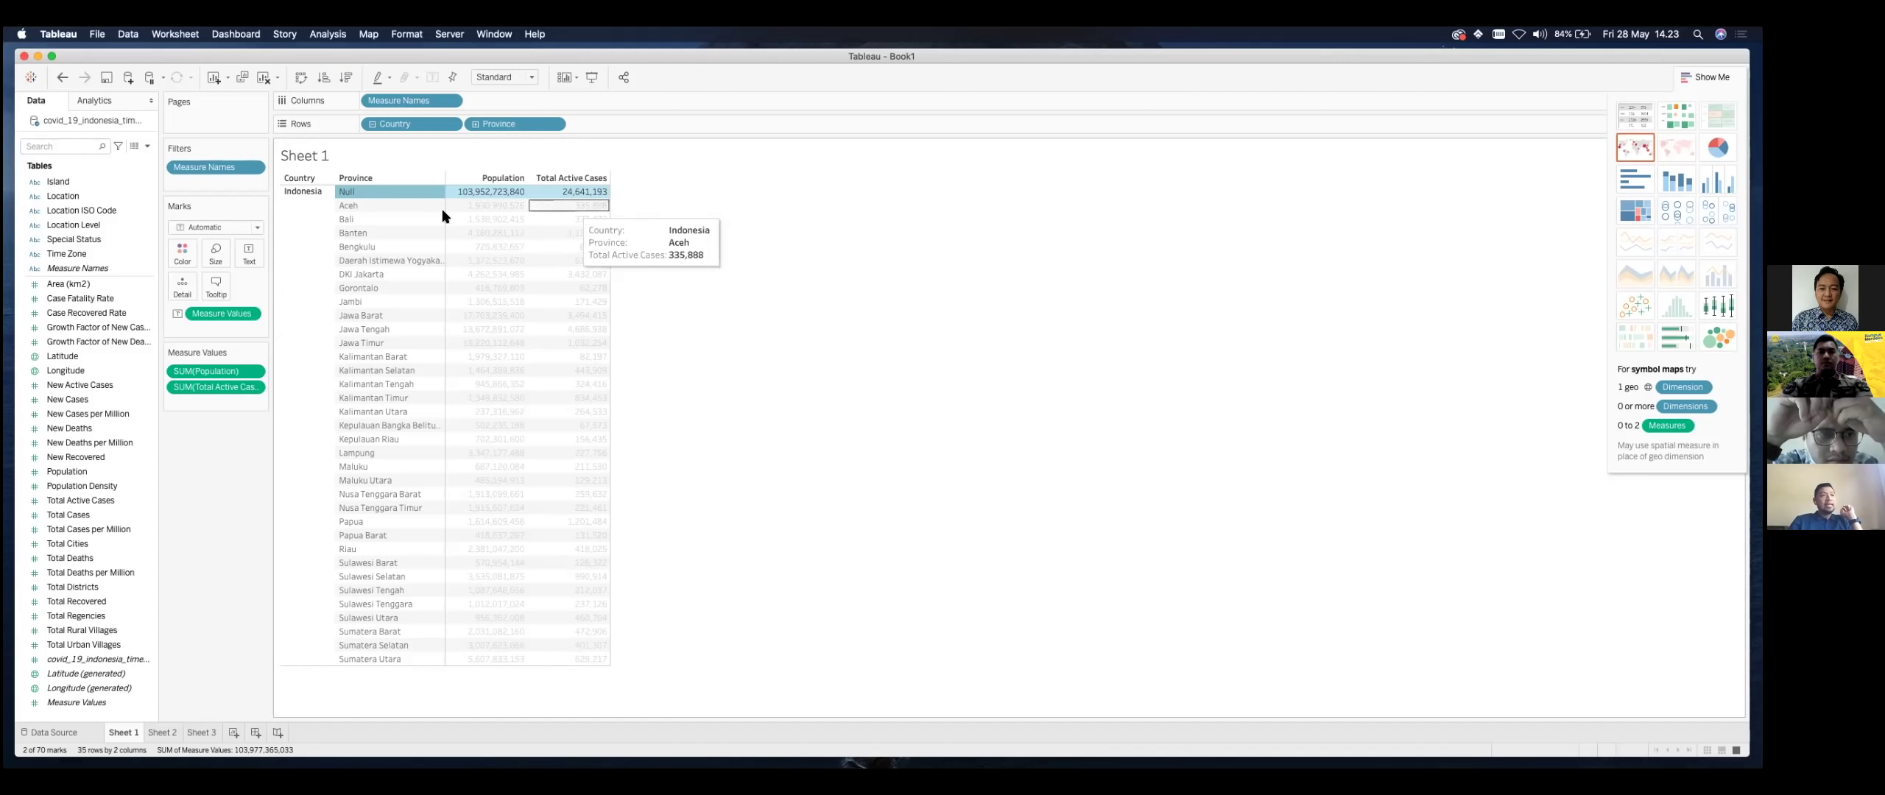
{"action": "mouse_move", "coordinate": [417, 194]}
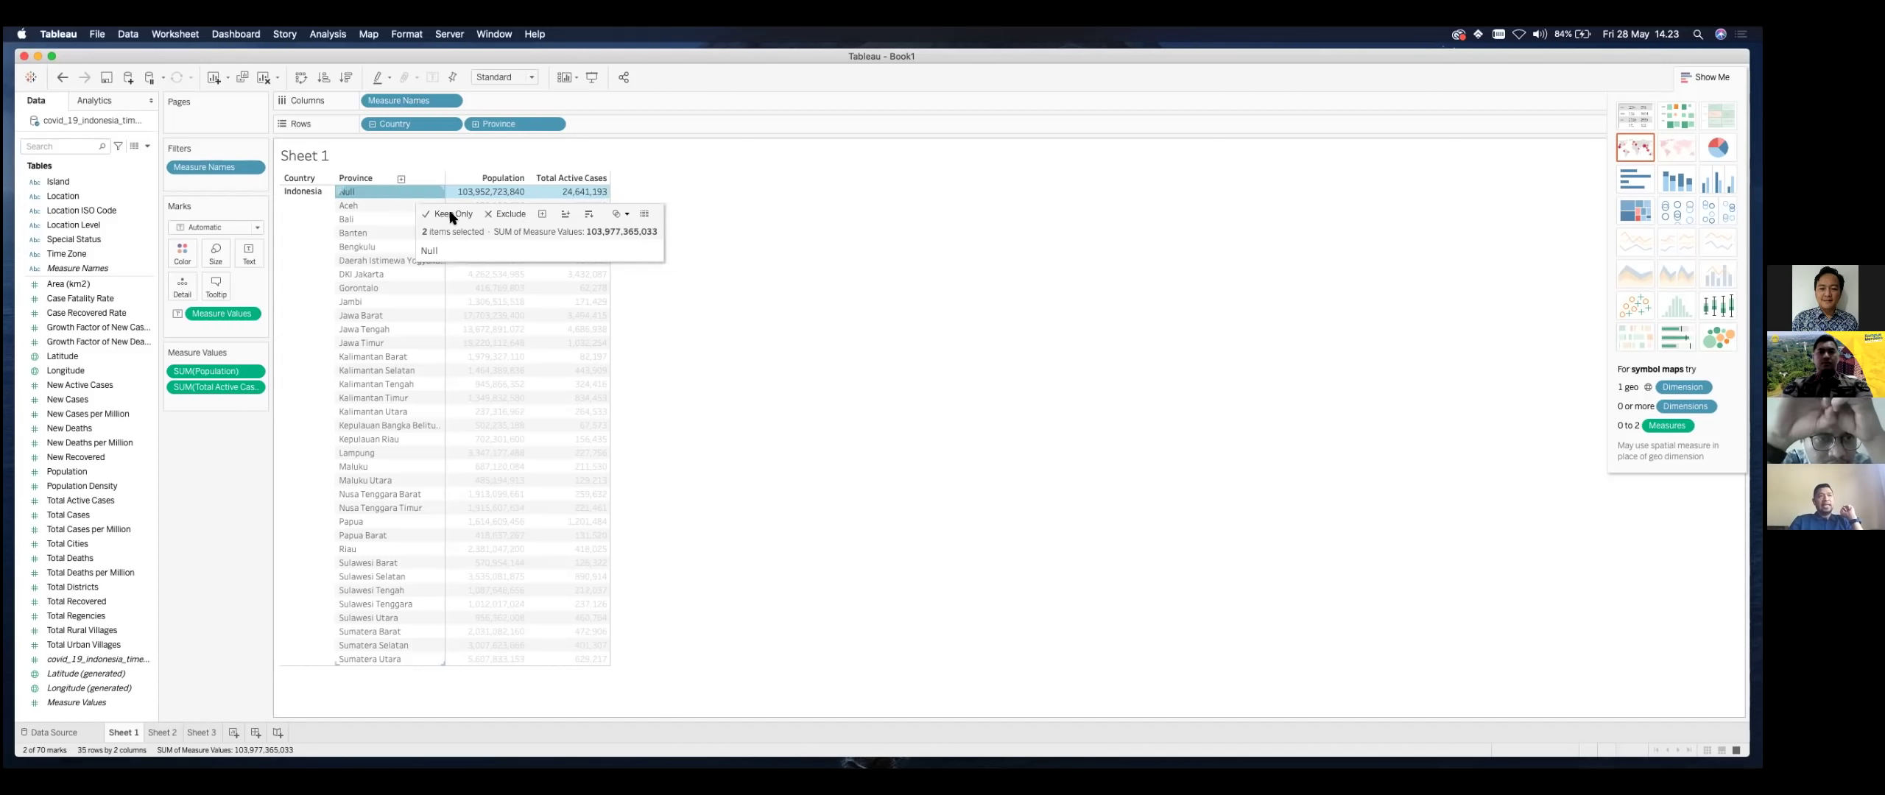
{"action": "right_click", "coordinate": [450, 217]}
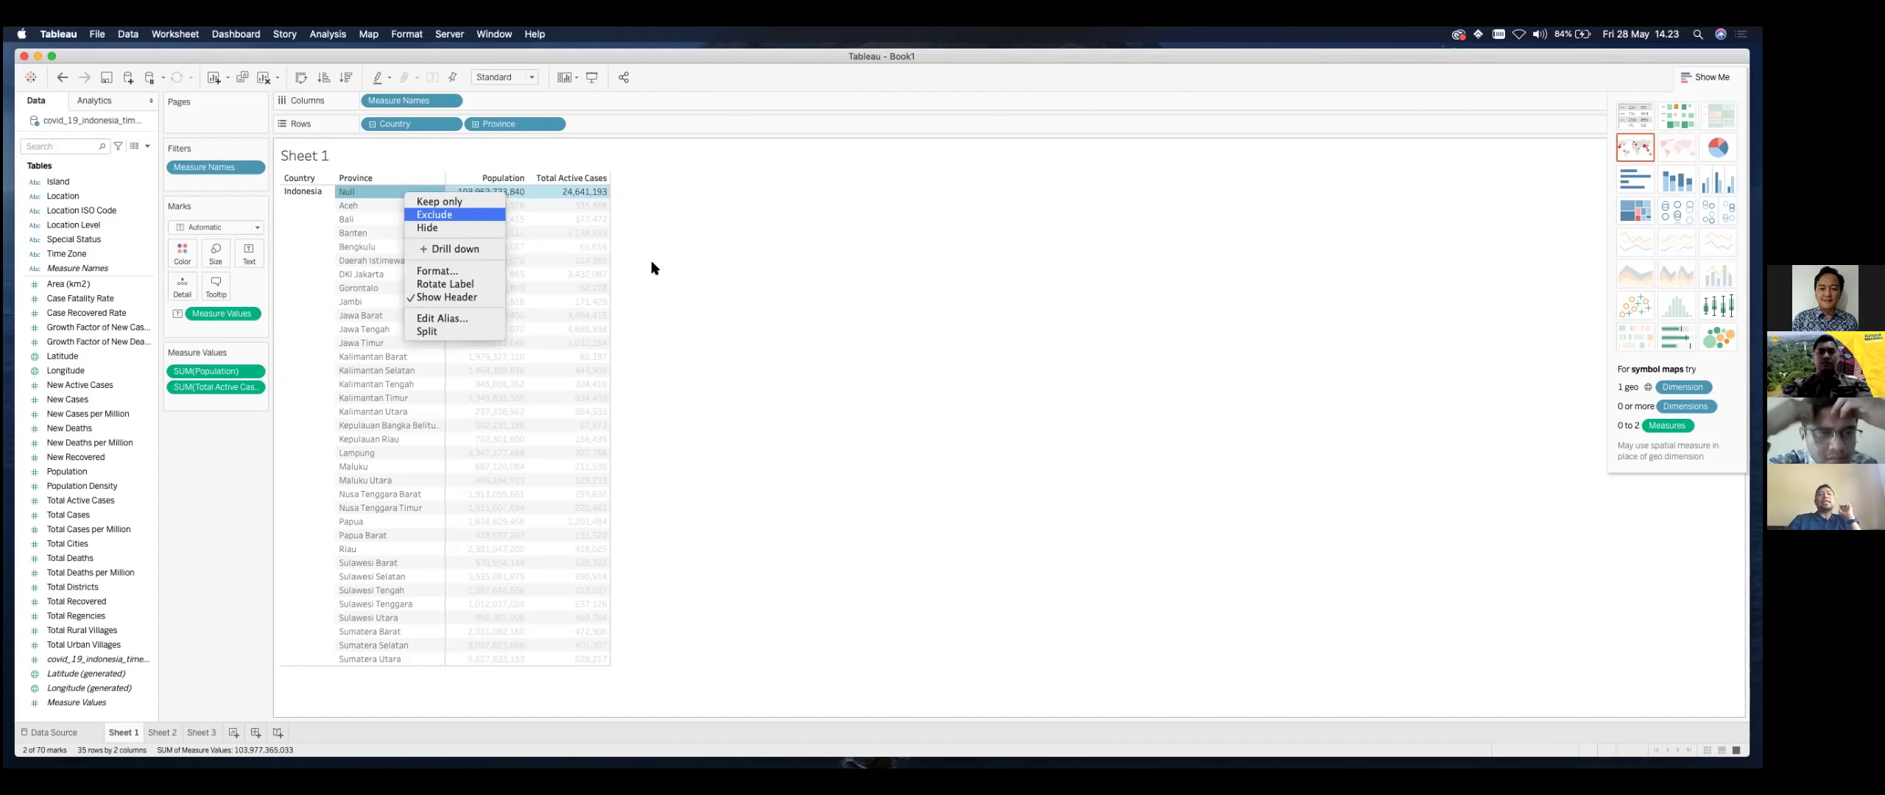
{"action": "key", "text": "Return"}
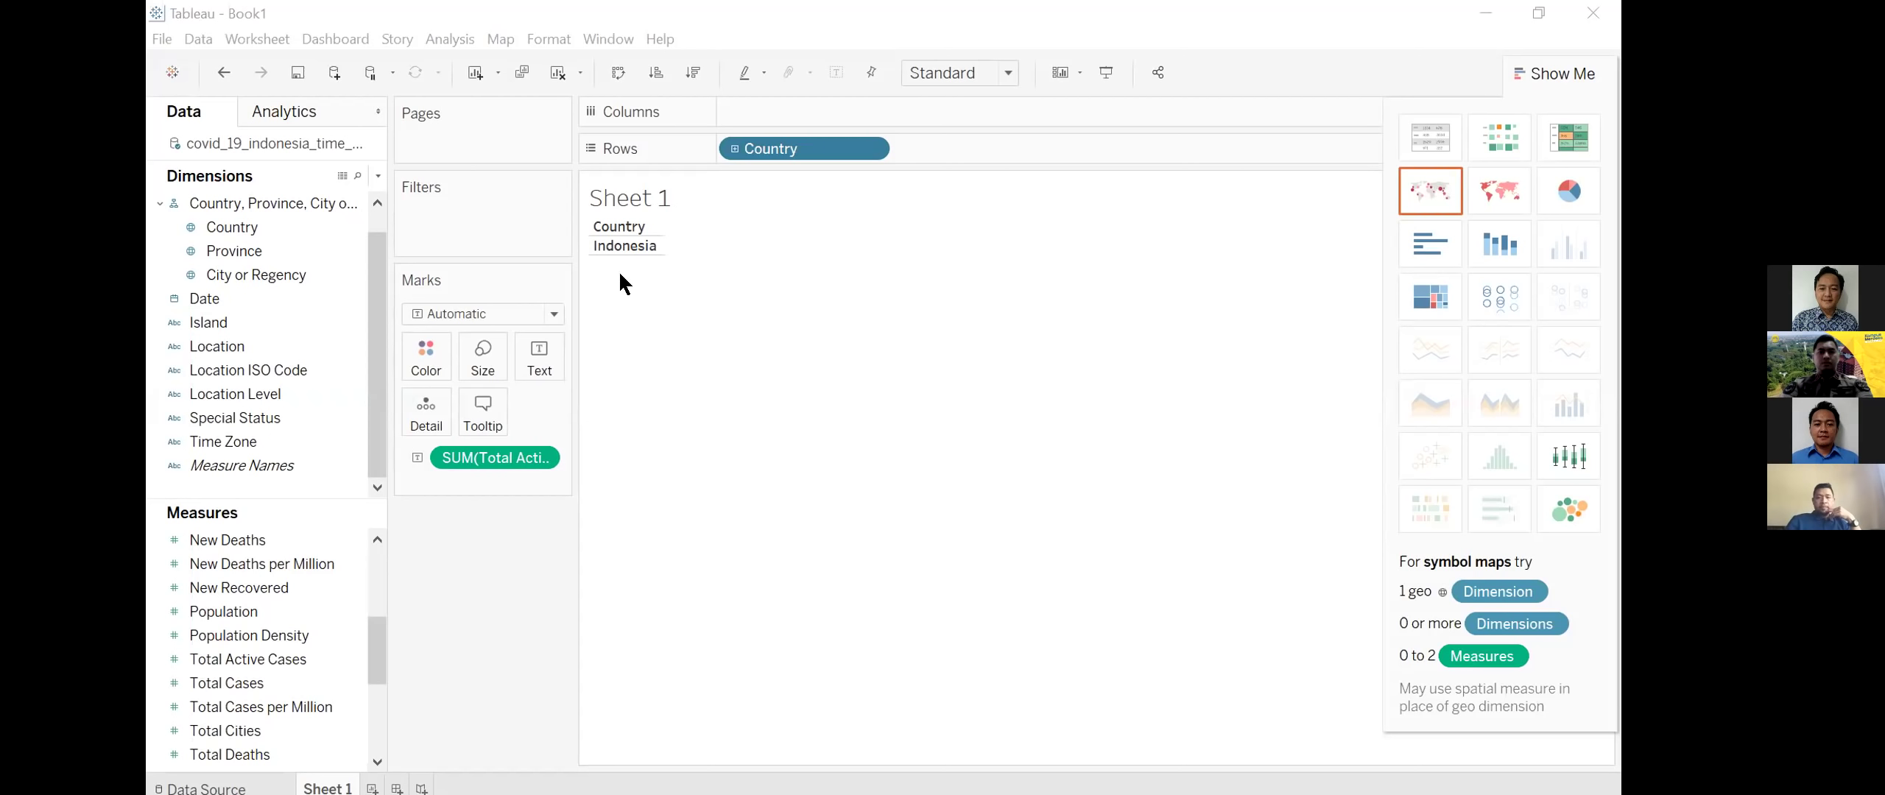
Step: Add the Population measure to the country table and expand Country down to the Province level
{"action": "double_click", "coordinate": [259, 611]}
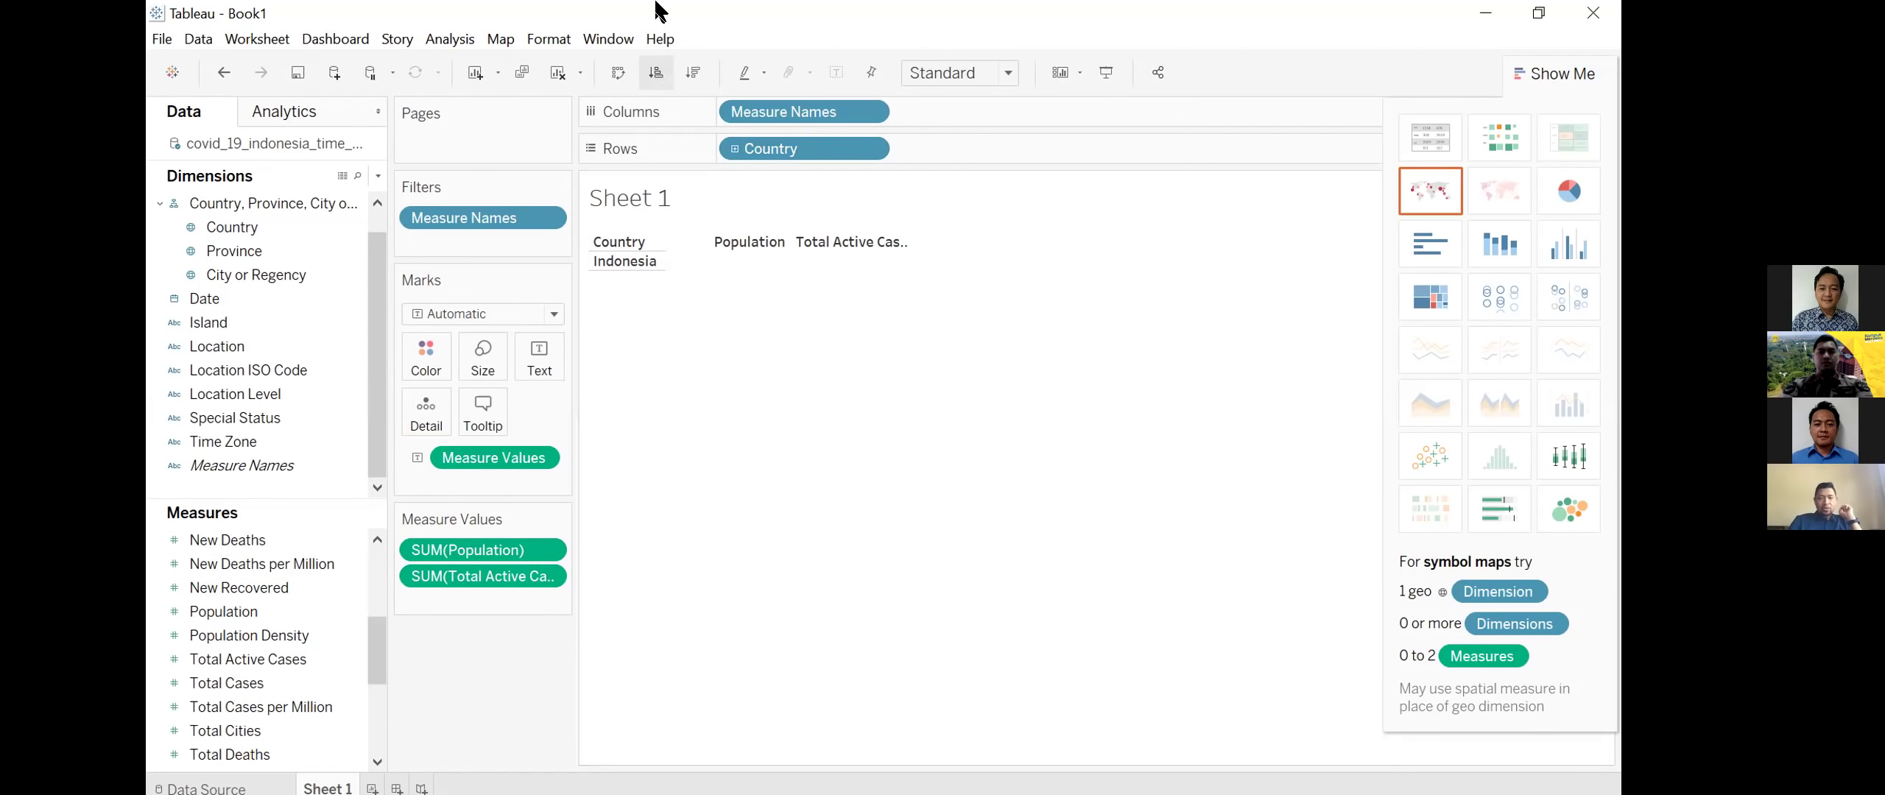
{"action": "left_click", "coordinate": [788, 153]}
{"action": "left_click", "coordinate": [870, 150]}
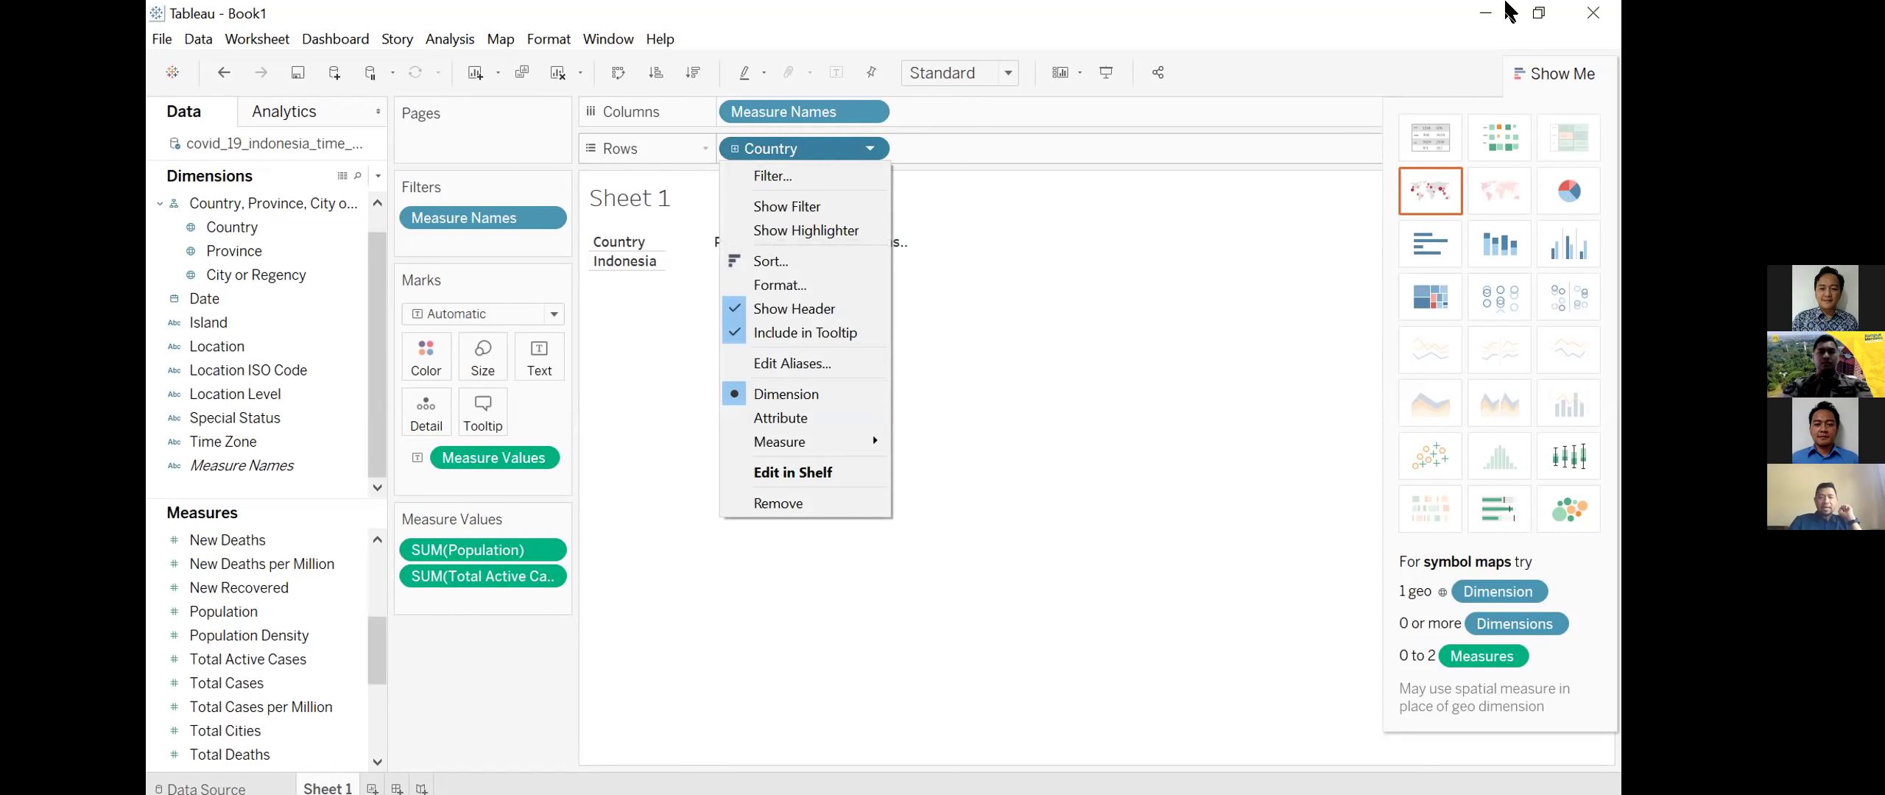
{"action": "left_click", "coordinate": [855, 145]}
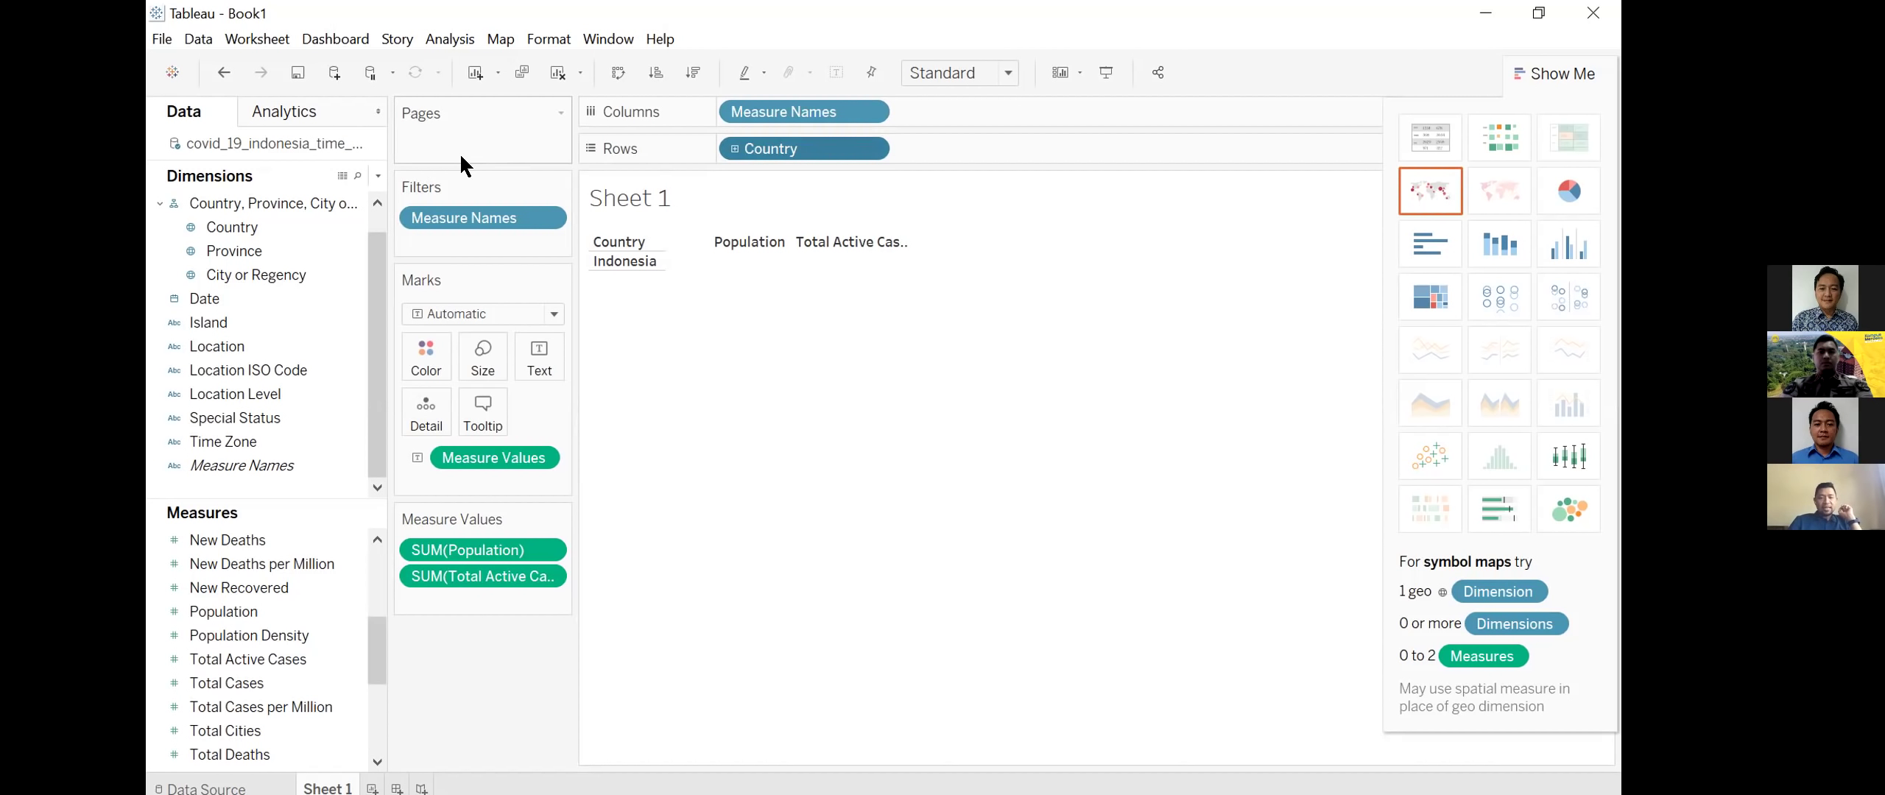
{"action": "left_click", "coordinate": [734, 149]}
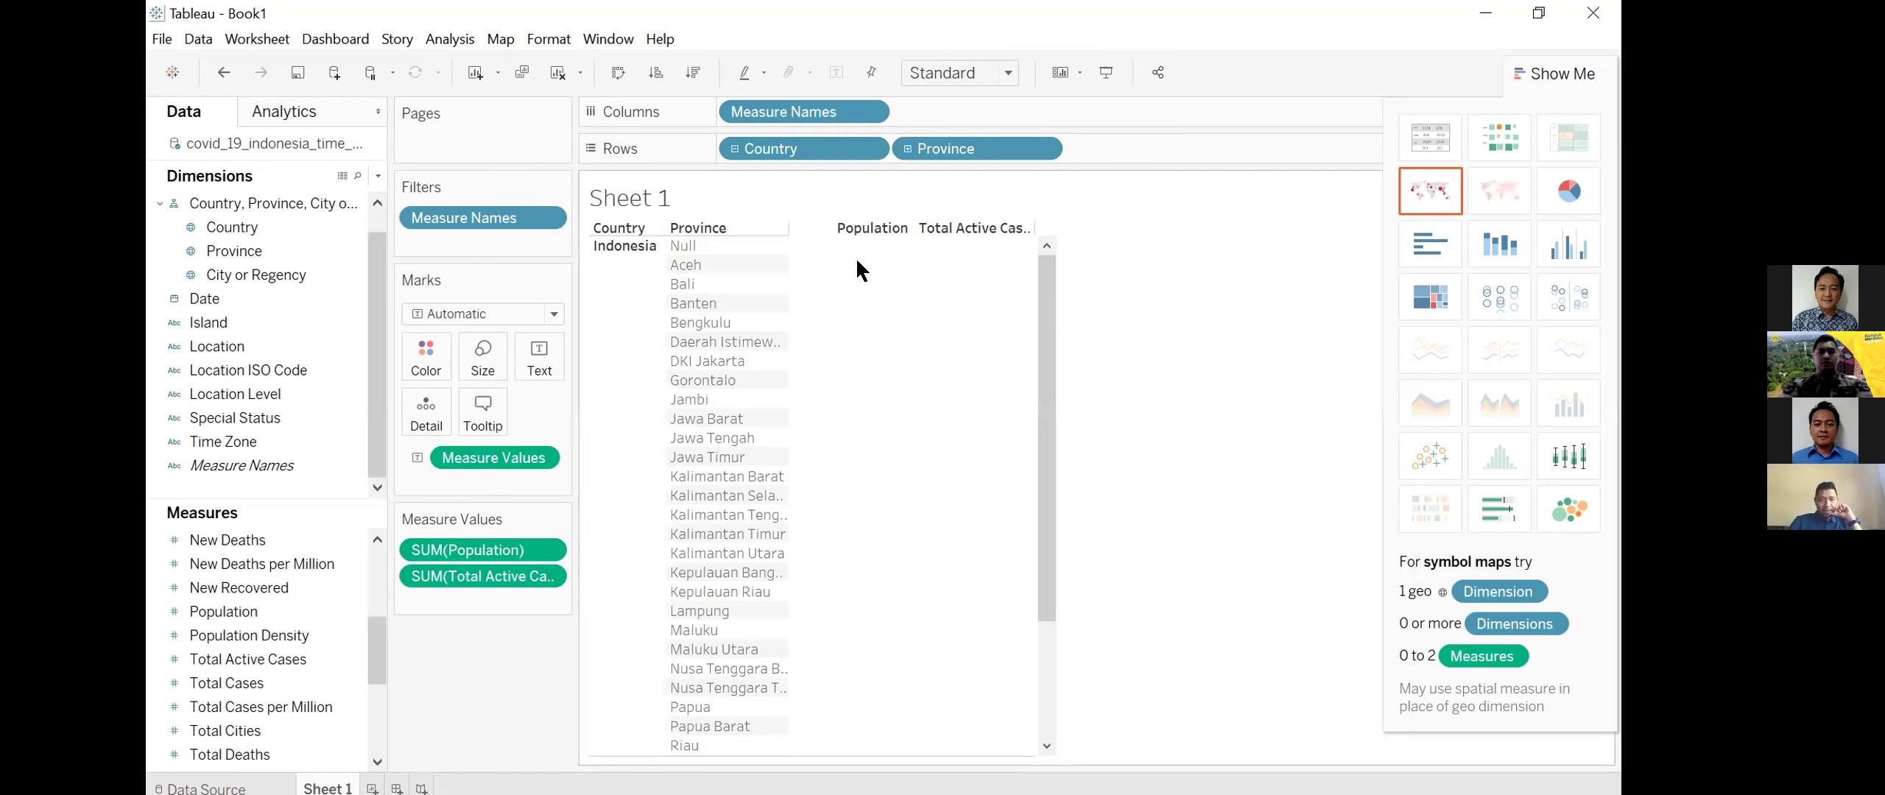
Step: Look through the province rows for missing values and check the data source preview before returning to Sheet 1
{"action": "scroll", "coordinate": [858, 294], "scroll_direction": "down", "scroll_amount": 2}
{"action": "scroll", "coordinate": [857, 383], "scroll_direction": "down", "scroll_amount": 2}
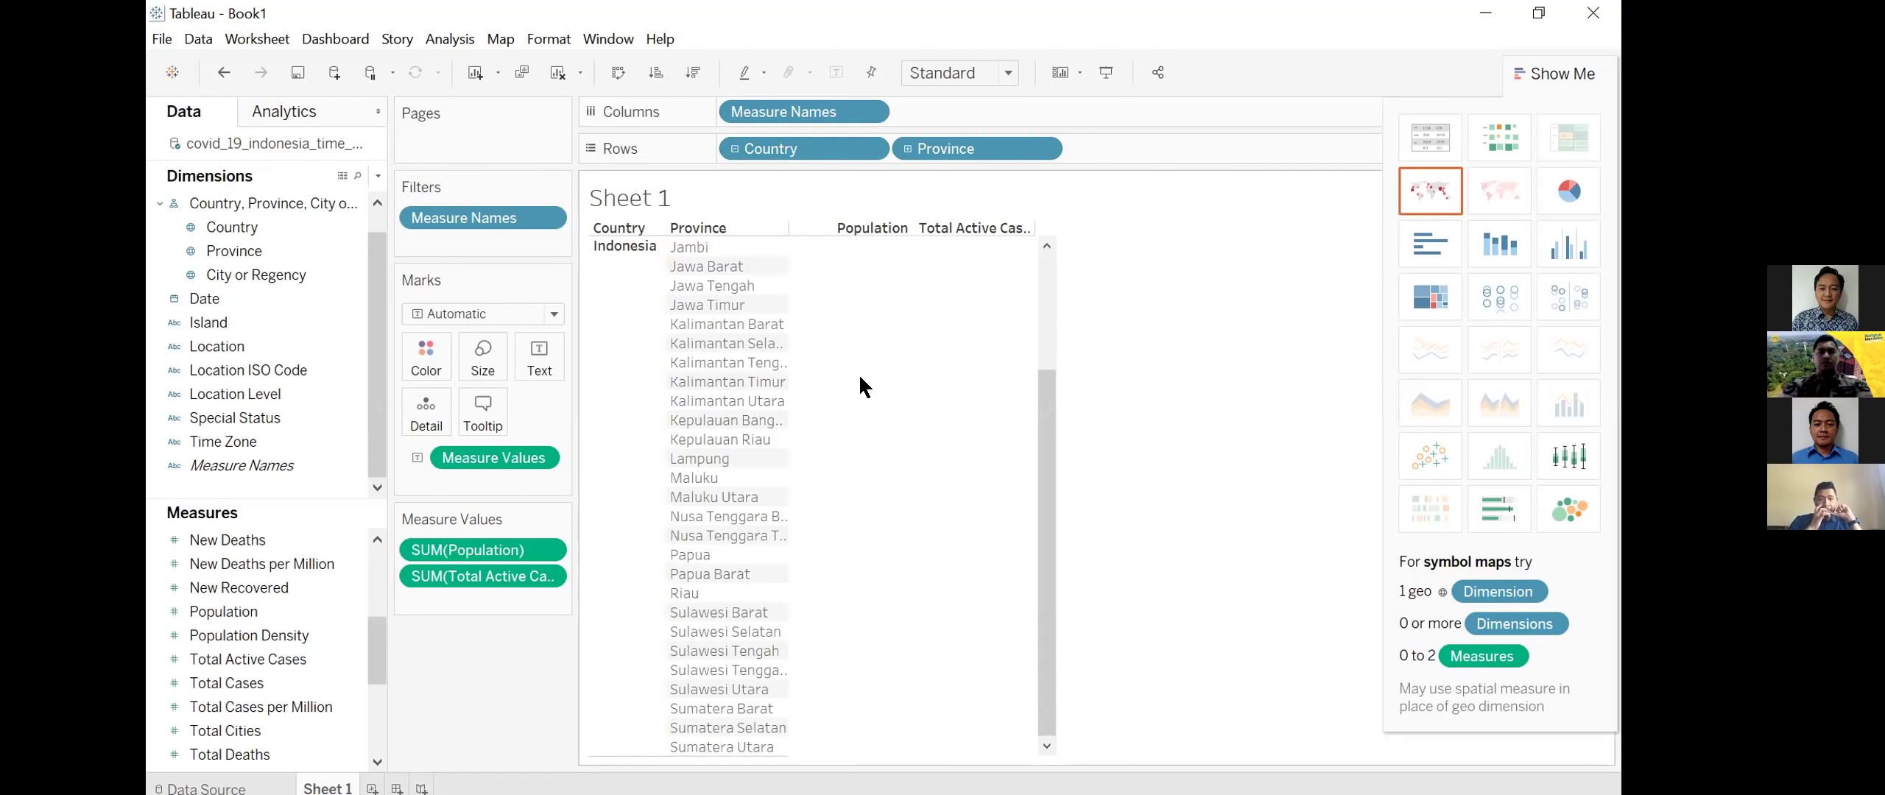
{"action": "scroll", "coordinate": [860, 378], "scroll_direction": "up", "scroll_amount": 4}
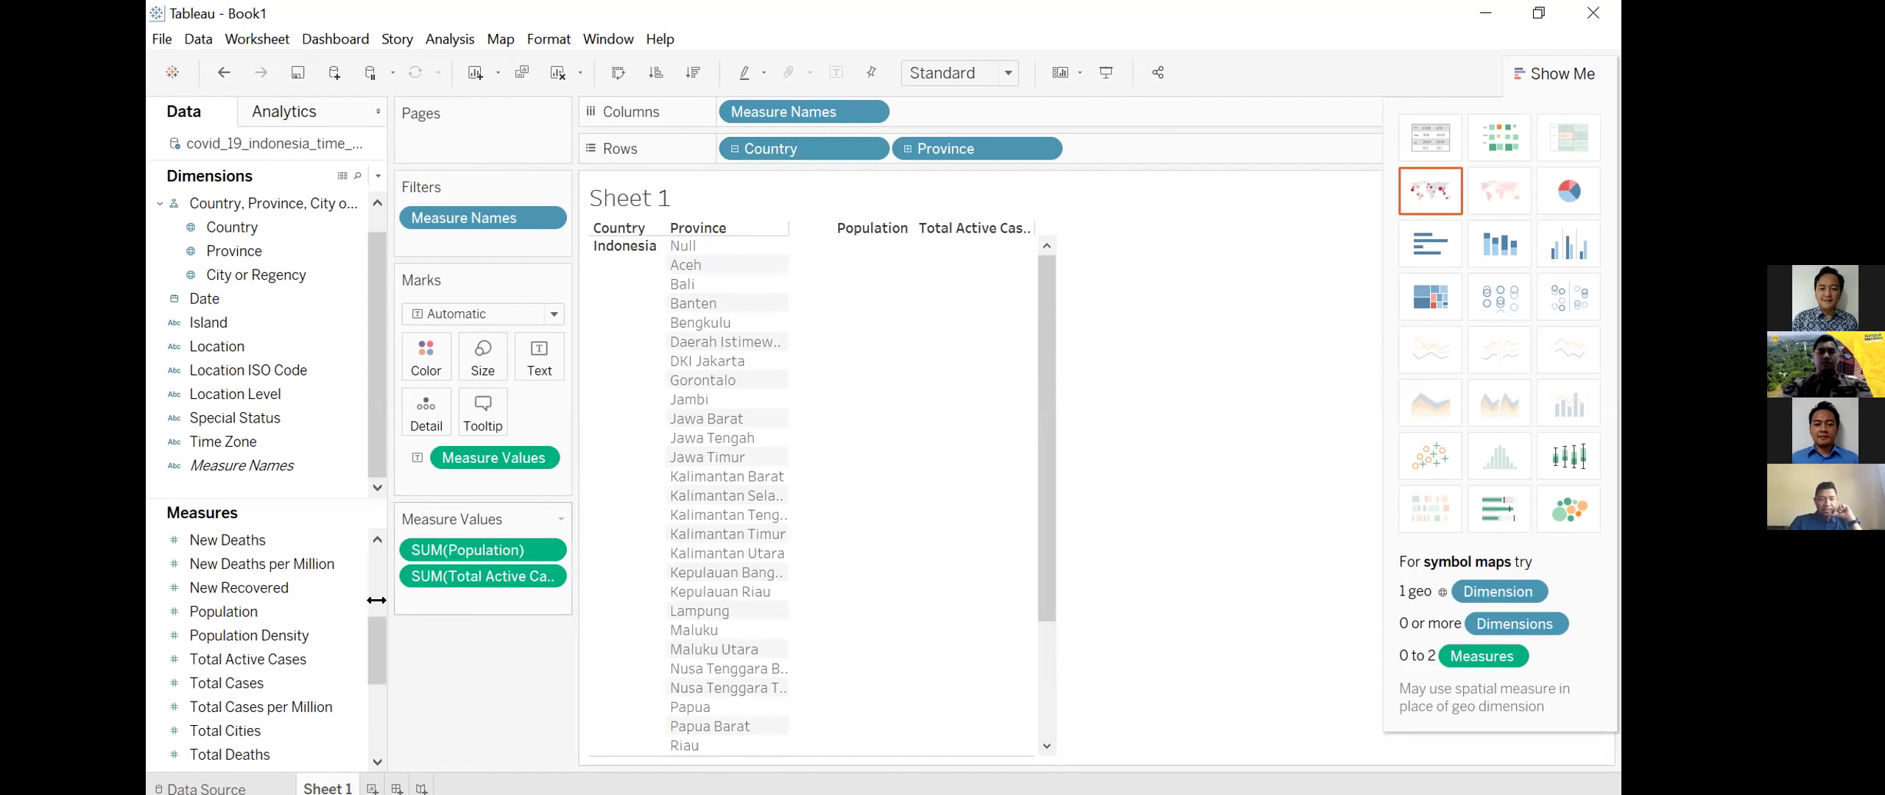
{"action": "left_click", "coordinate": [200, 788]}
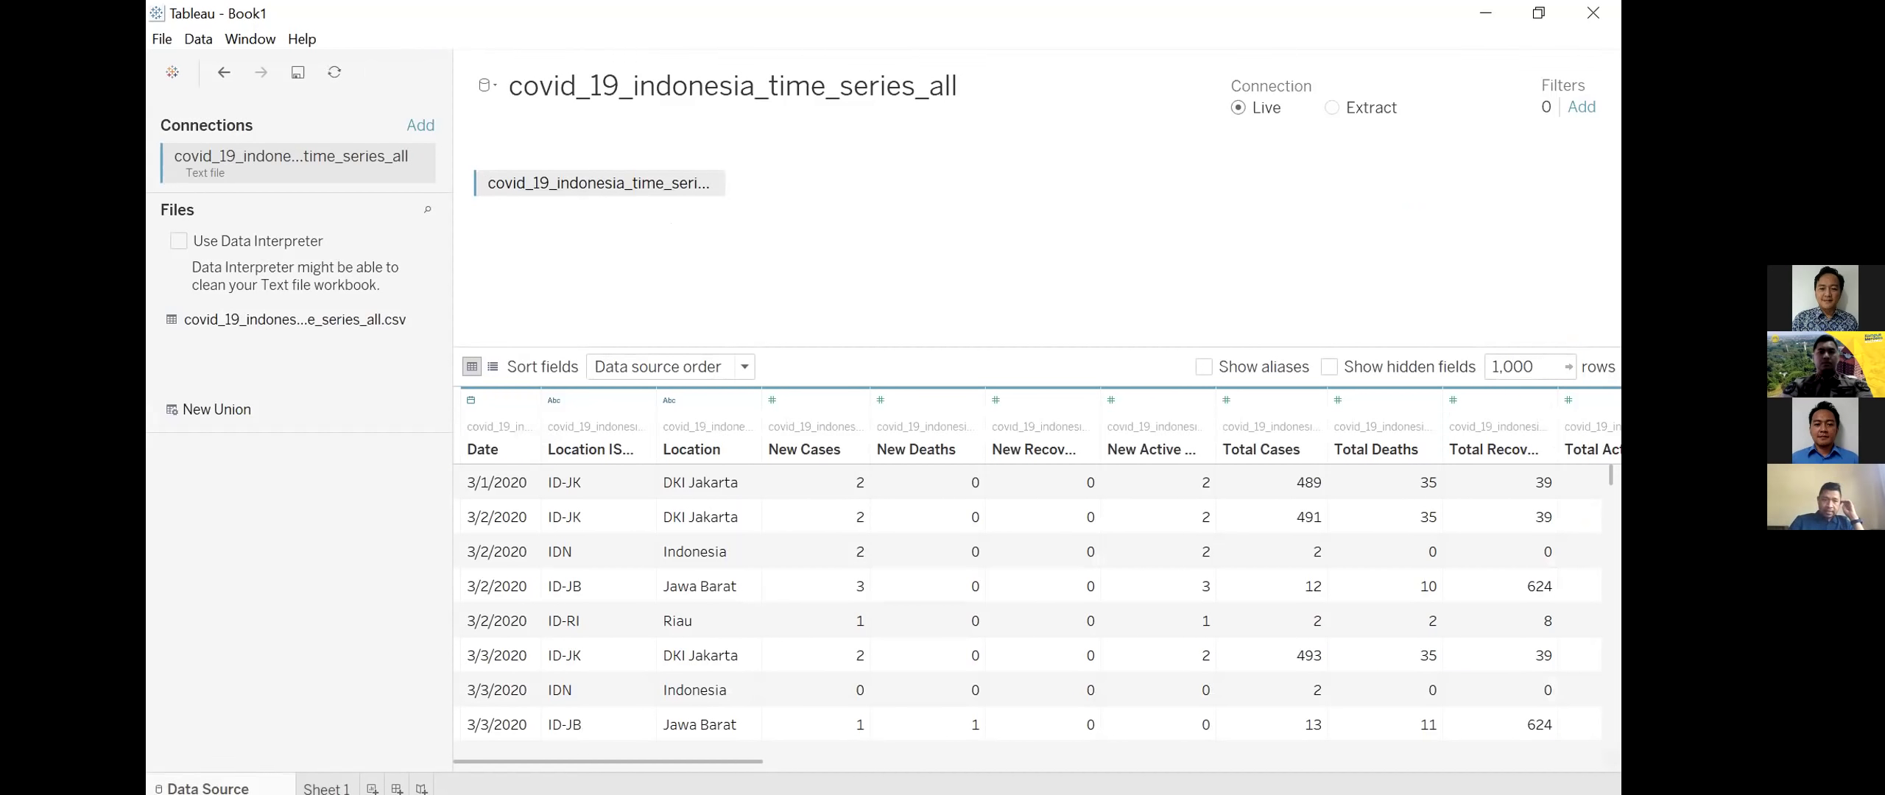
{"action": "key", "text": "ctrl+Tab"}
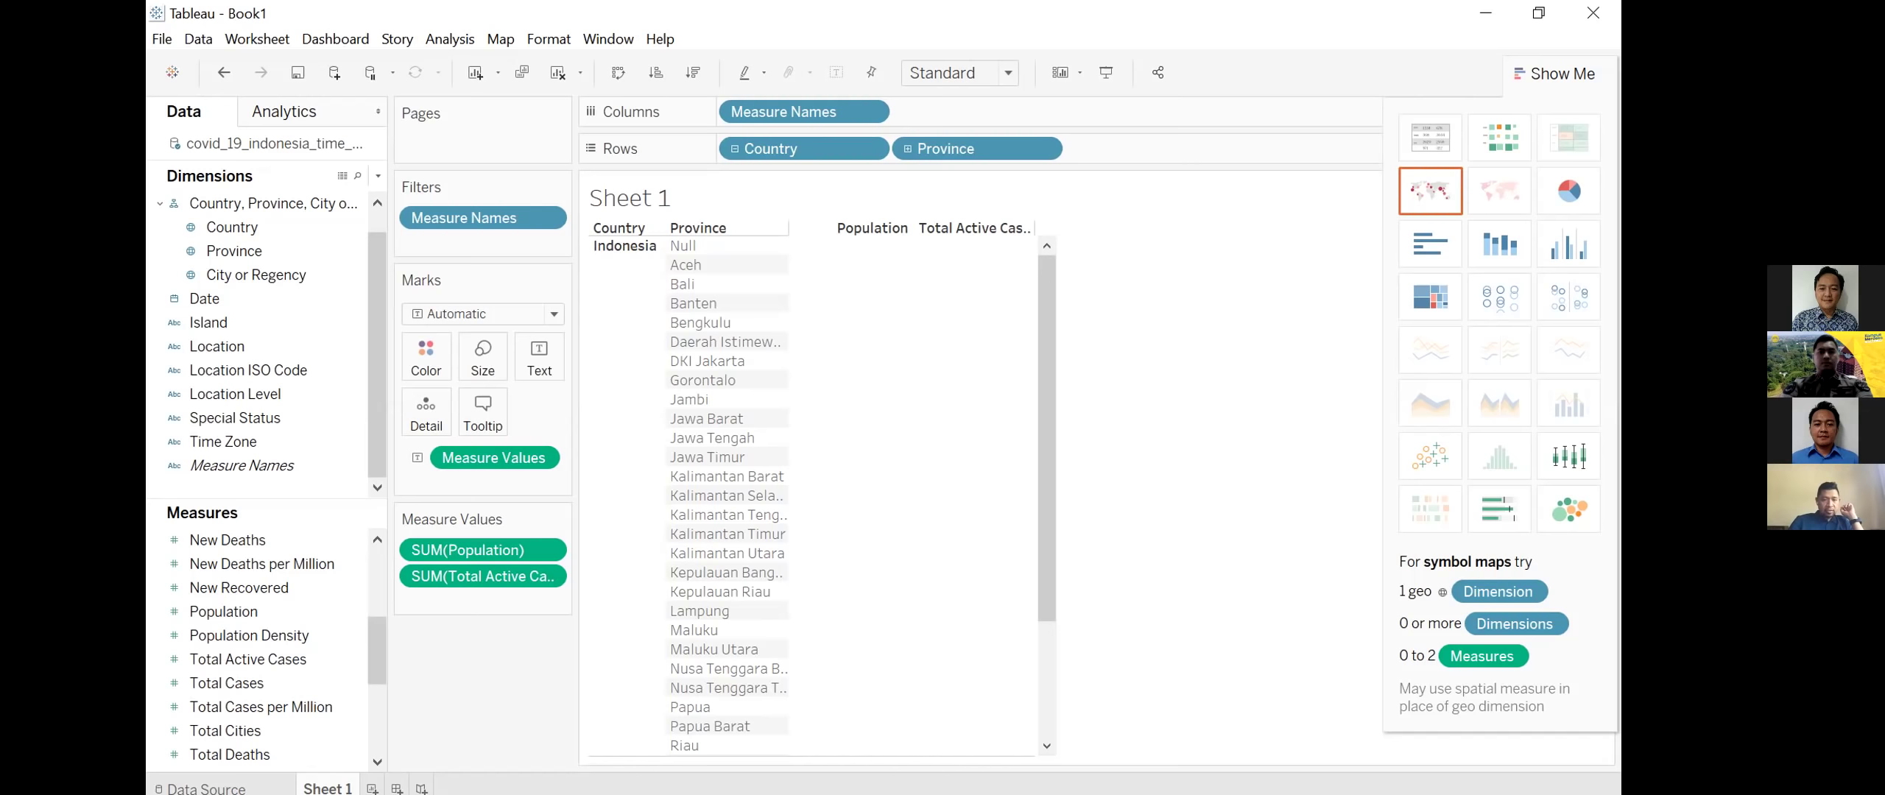
Step: Try to add the Total Cases measure to the province table
{"action": "left_click", "coordinate": [282, 683]}
{"action": "double_click", "coordinate": [273, 684]}
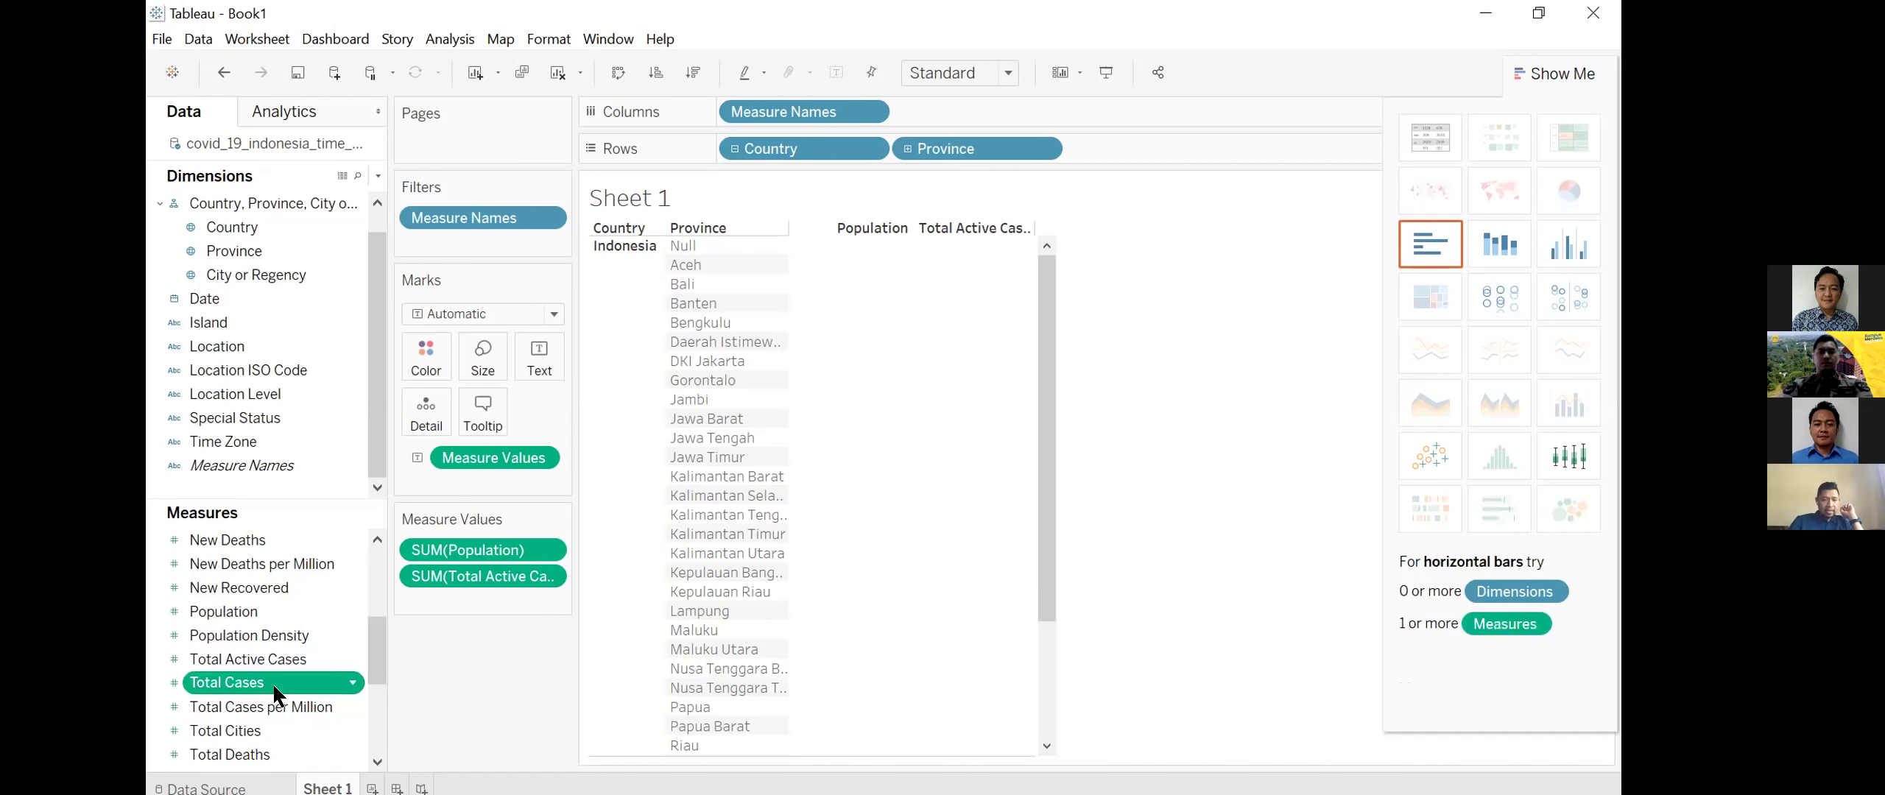
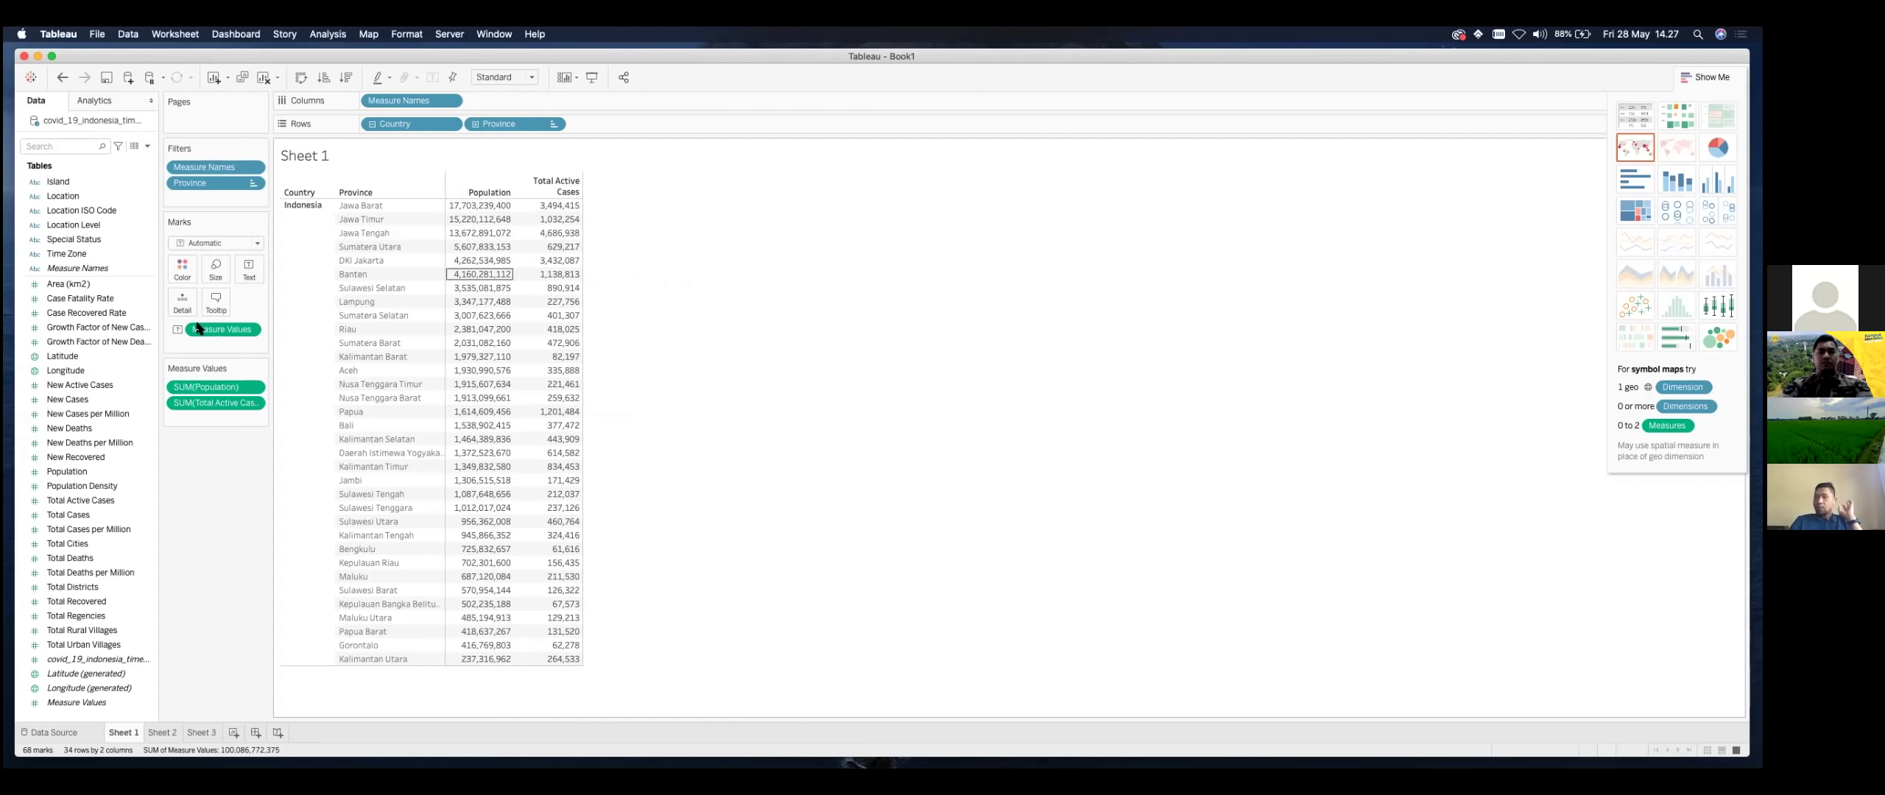
Step: Add the Date field to the columns so that both measures are split by year
{"action": "scroll", "coordinate": [82, 385], "scroll_direction": "up", "scroll_amount": 3}
{"action": "left_click", "coordinate": [81, 354]}
{"action": "scroll", "coordinate": [81, 354], "scroll_direction": "down", "scroll_amount": 2}
{"action": "scroll", "coordinate": [81, 354], "scroll_direction": "up", "scroll_amount": 2}
{"action": "left_click", "coordinate": [74, 254]}
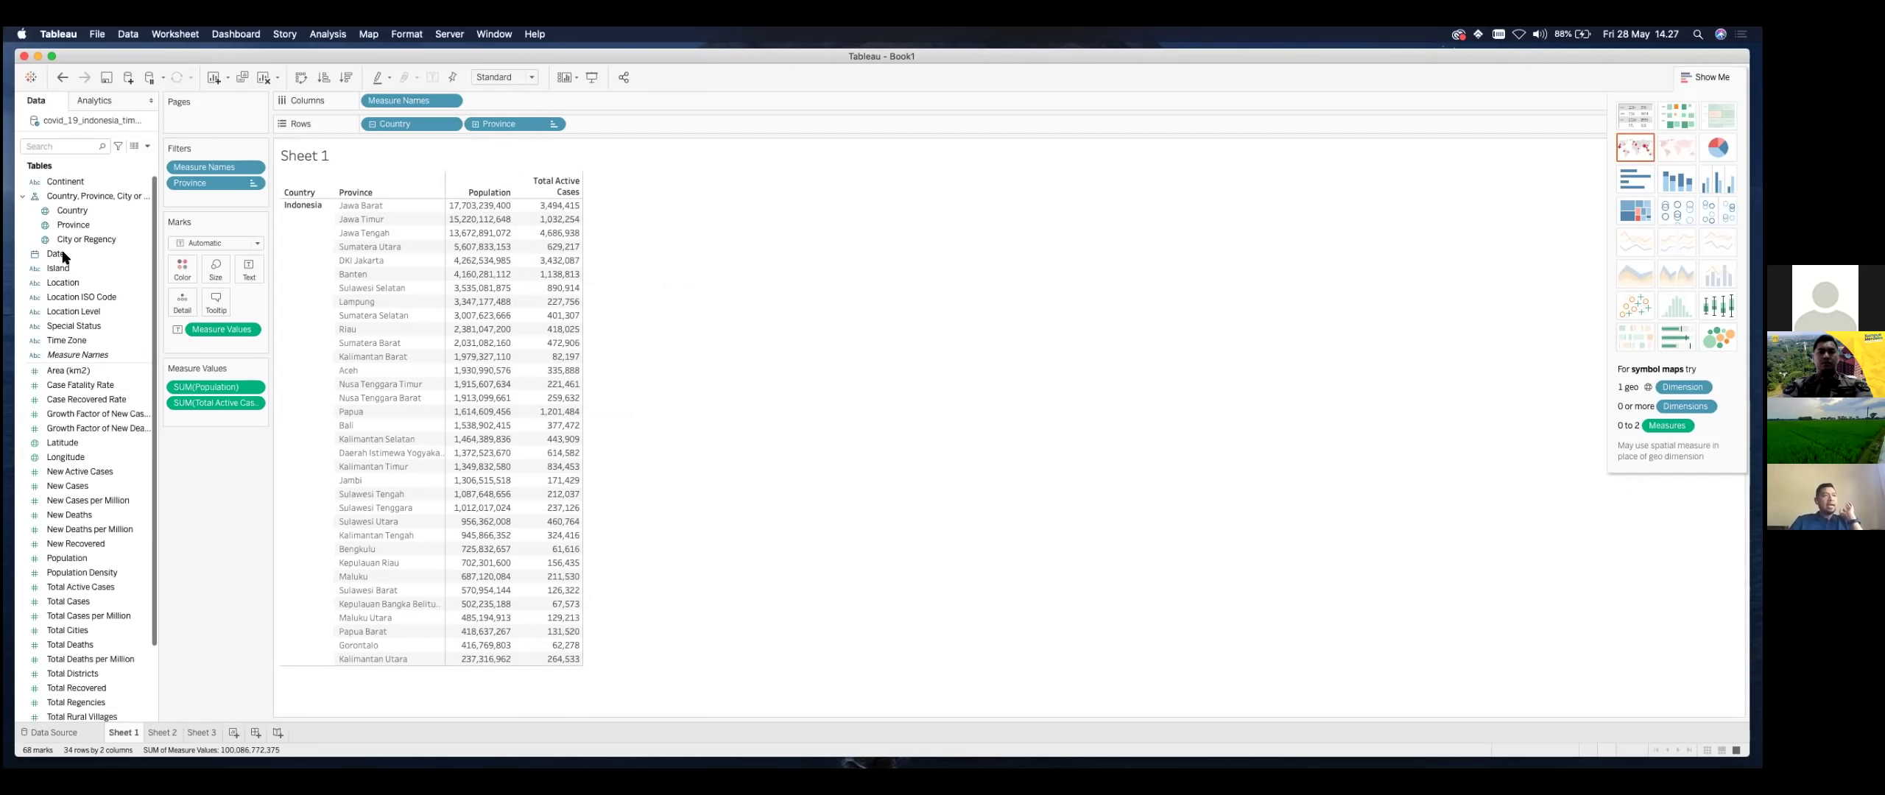
{"action": "double_click", "coordinate": [101, 255]}
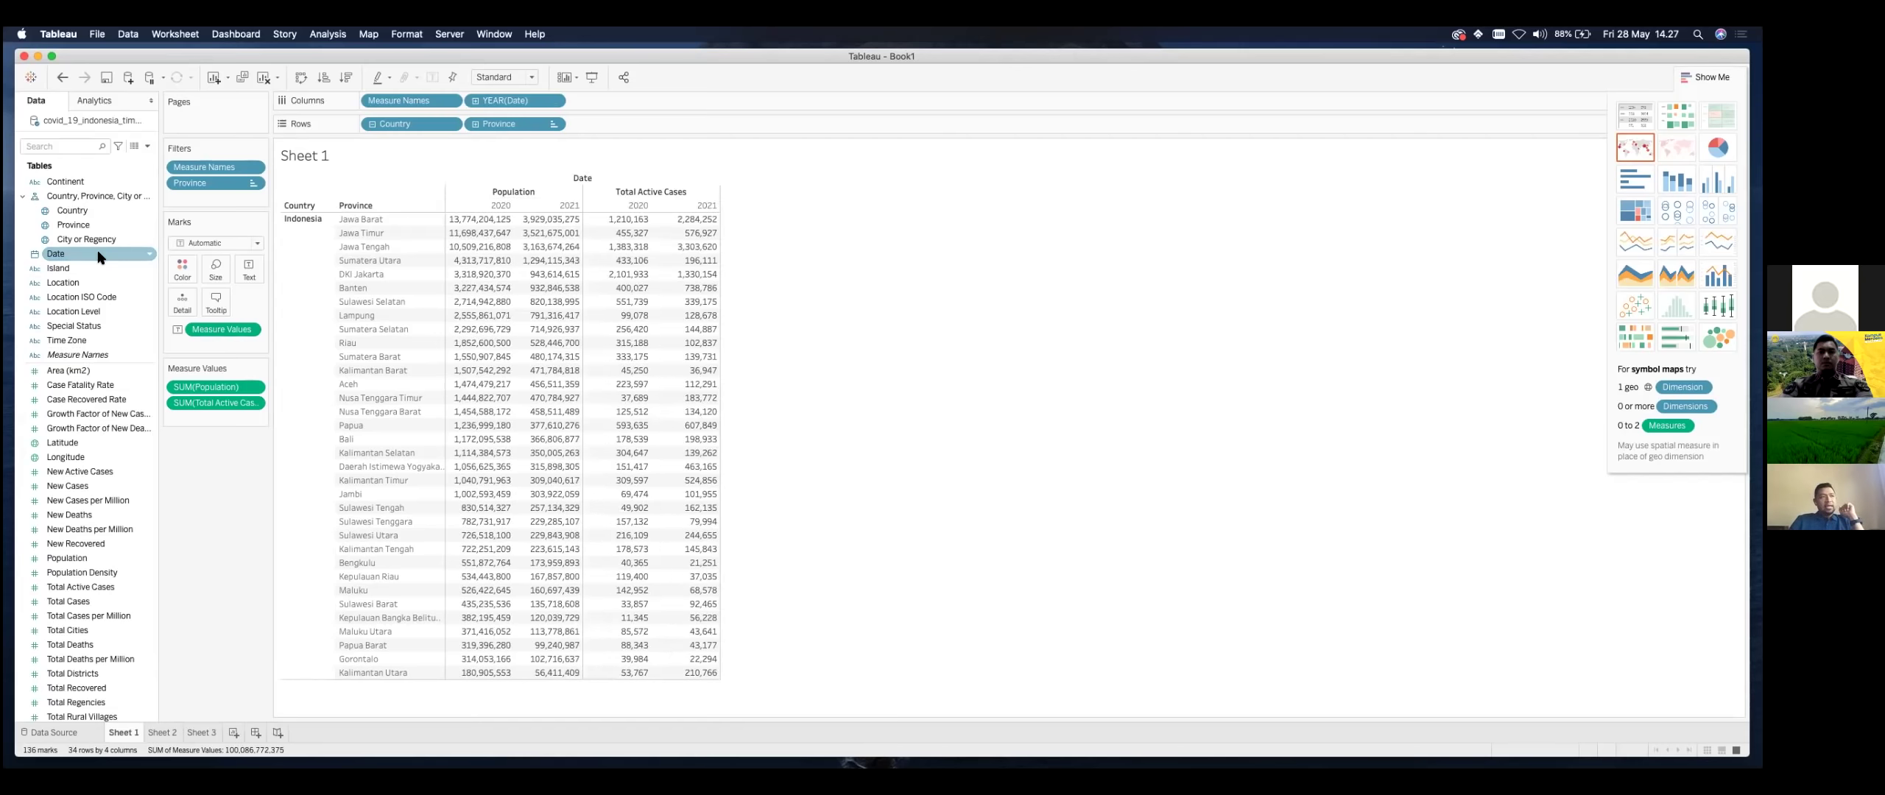
Step: Expand the date hierarchy in the columns from year down to quarter, month and day
{"action": "left_click", "coordinate": [310, 219]}
{"action": "left_click", "coordinate": [379, 190]}
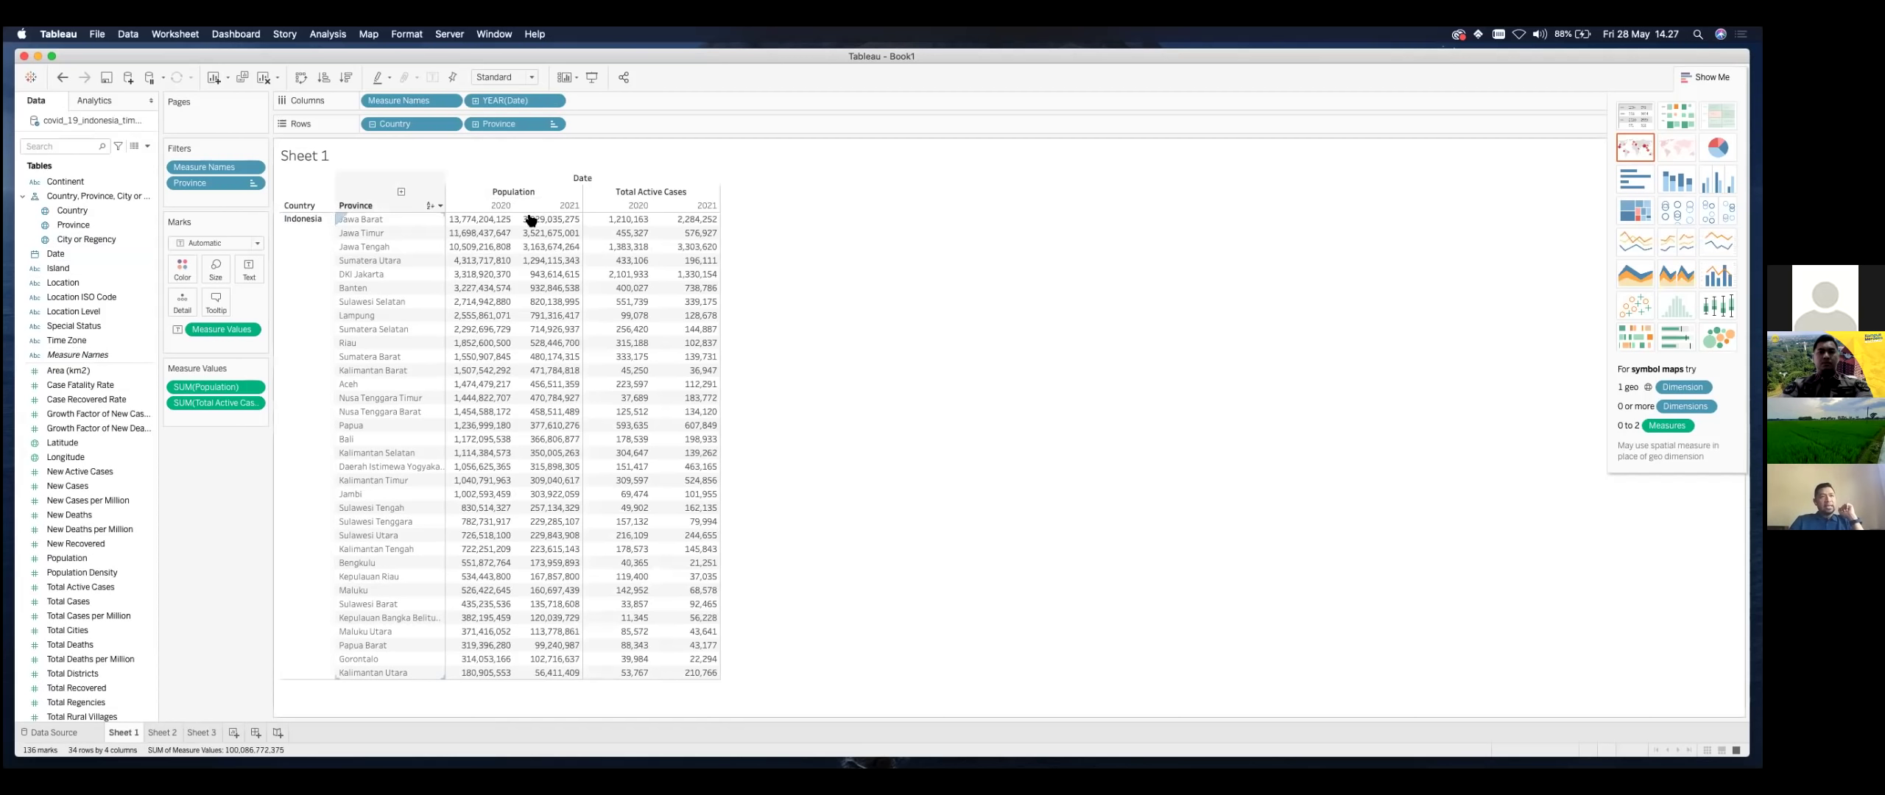
{"action": "left_click", "coordinate": [475, 101]}
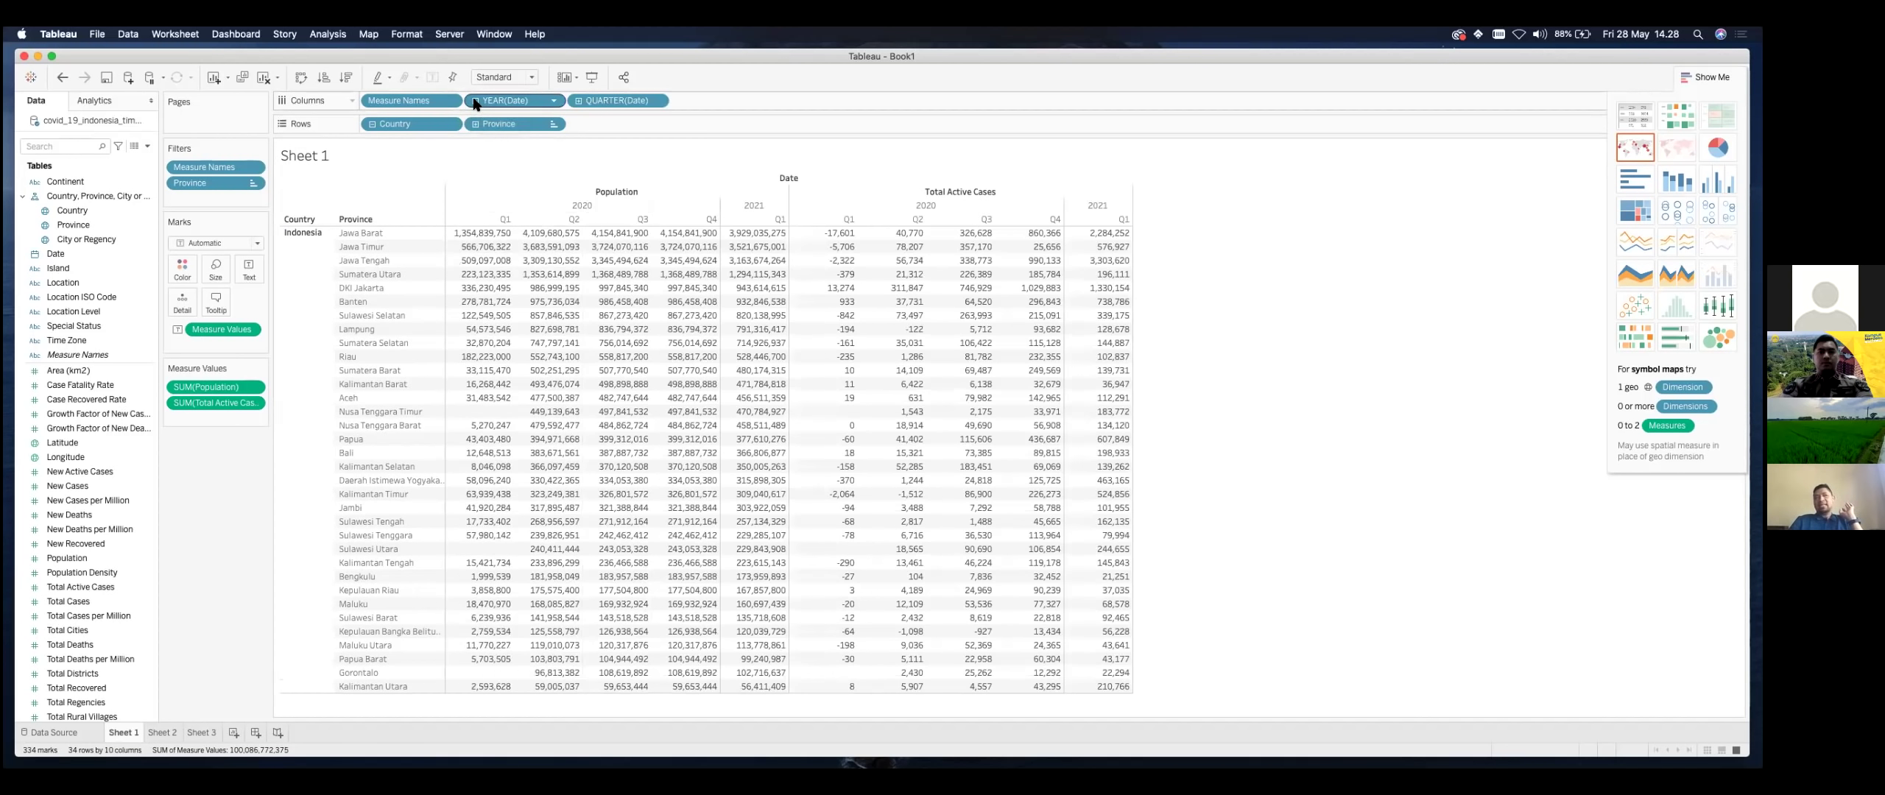
{"action": "left_click", "coordinate": [578, 101]}
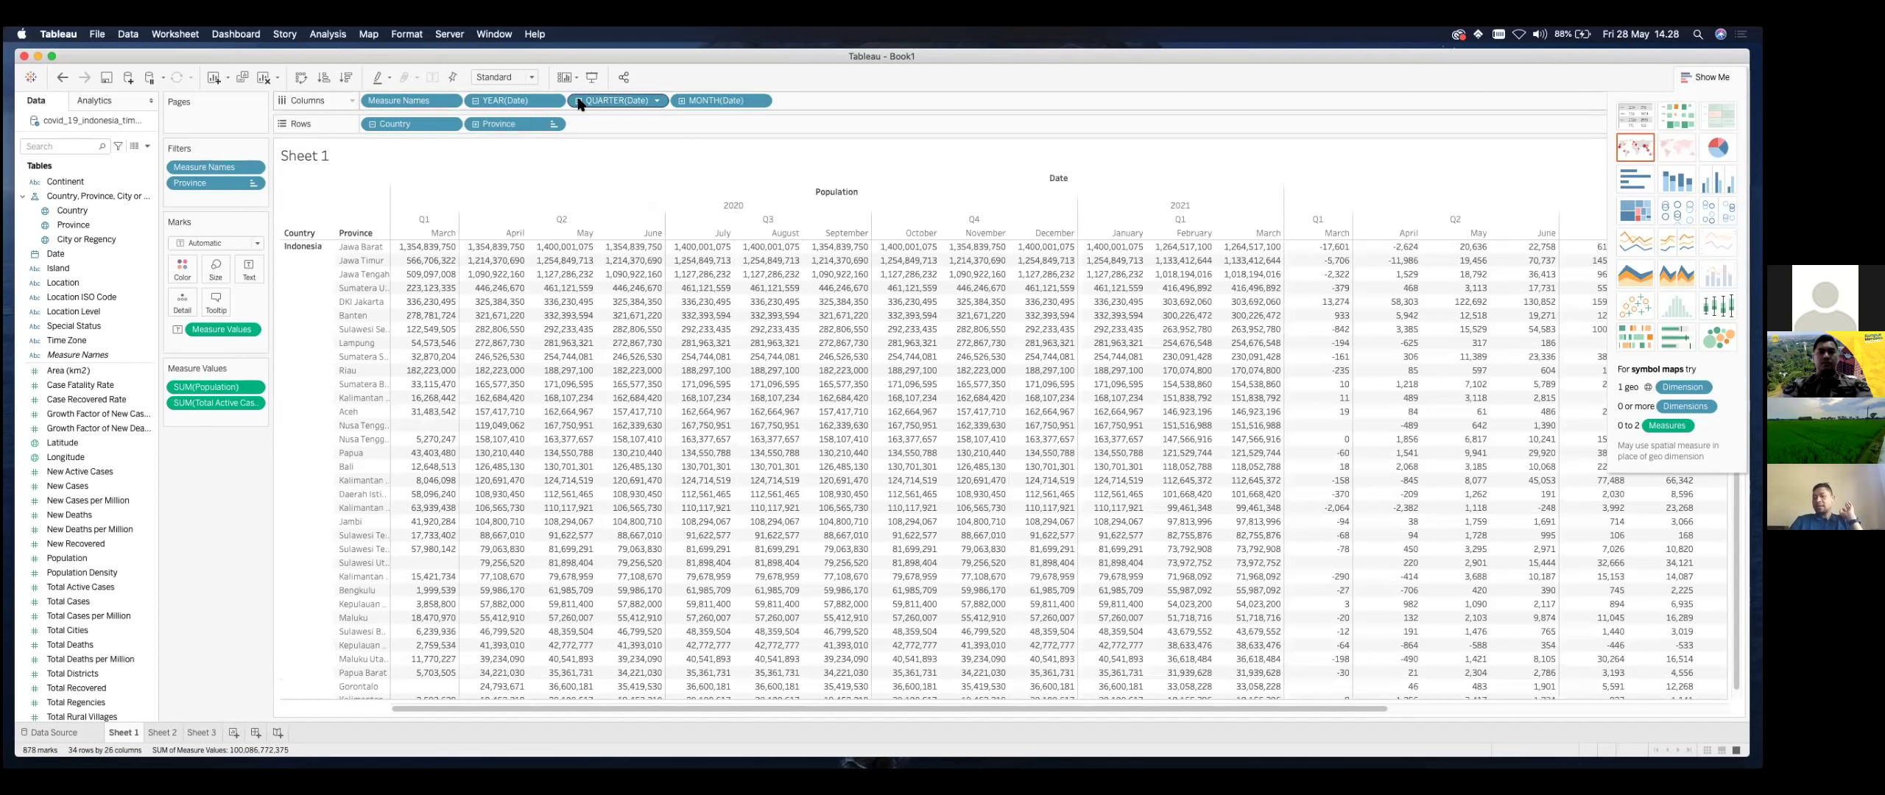
{"action": "left_click", "coordinate": [681, 101]}
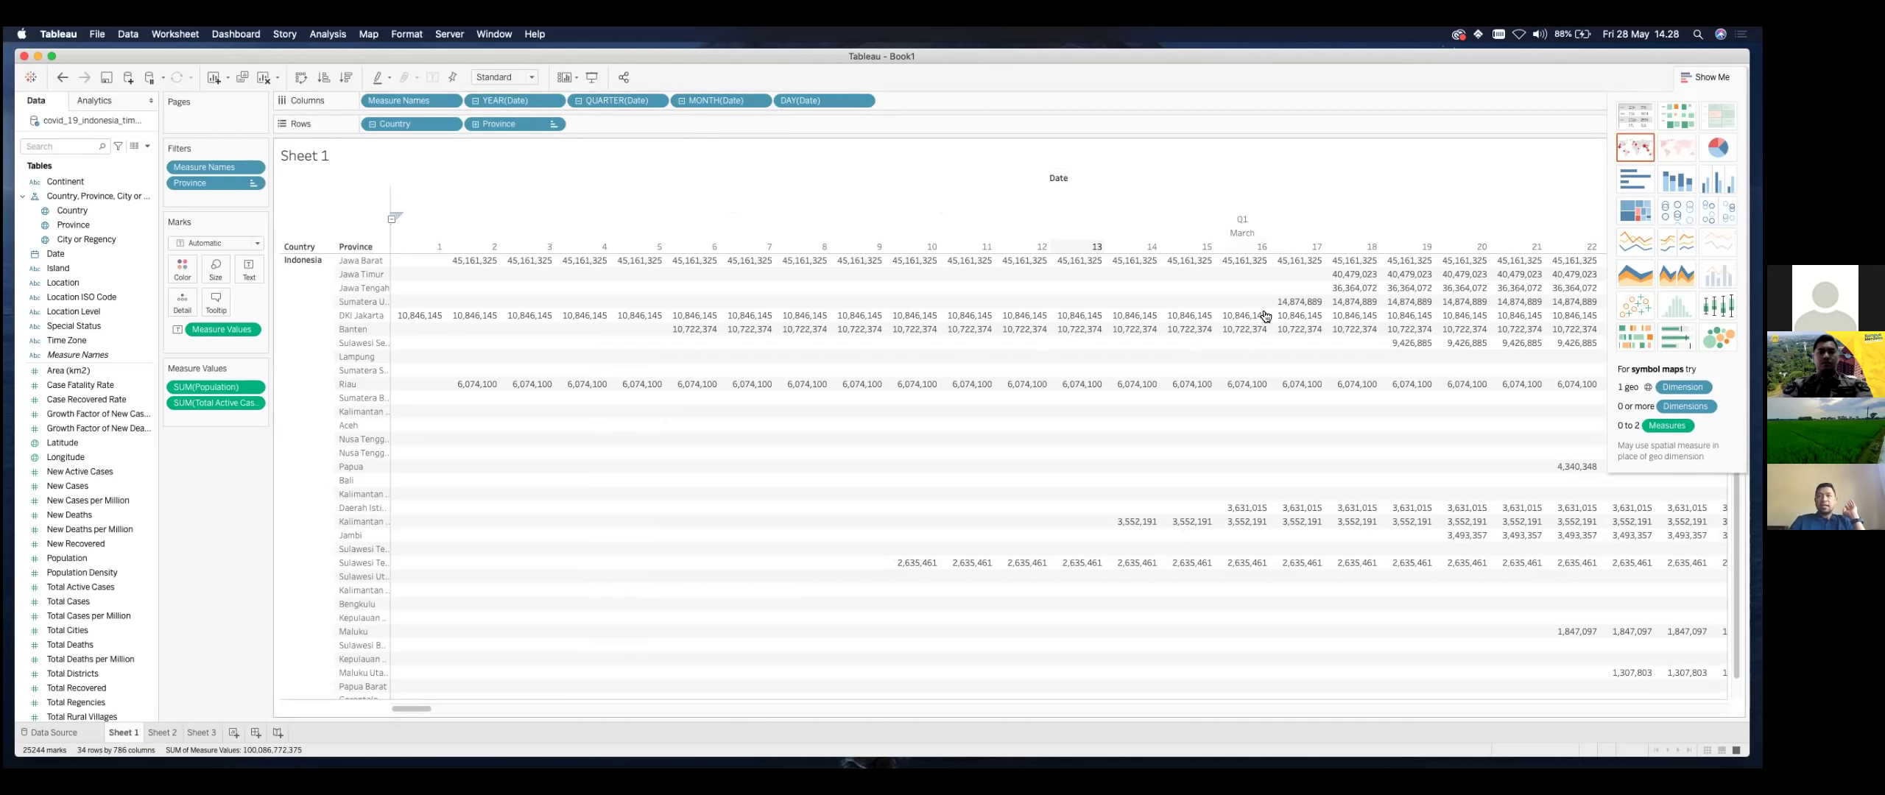
Step: Filter the table to keep only day 28, using the last March 2021 column of Total Active Cases, and clear the selection
{"action": "scroll", "coordinate": [1313, 413], "scroll_direction": "right", "scroll_amount": 10}
{"action": "scroll", "coordinate": [1400, 442], "scroll_direction": "right", "scroll_amount": 20}
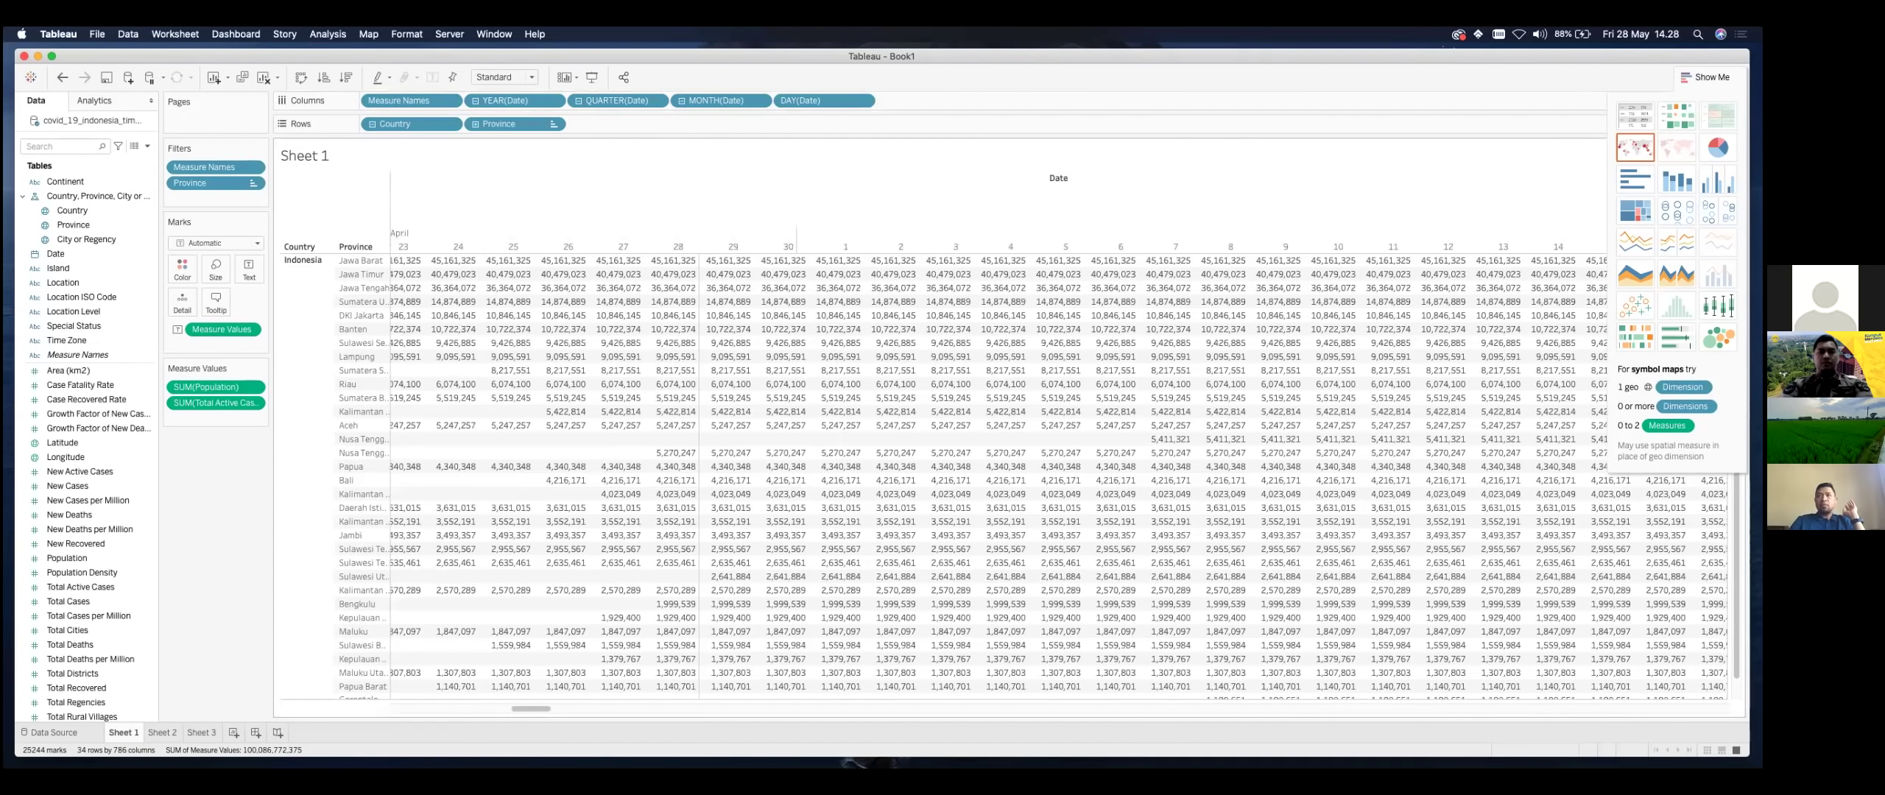
{"action": "scroll", "coordinate": [1484, 448], "scroll_direction": "right", "scroll_amount": 20}
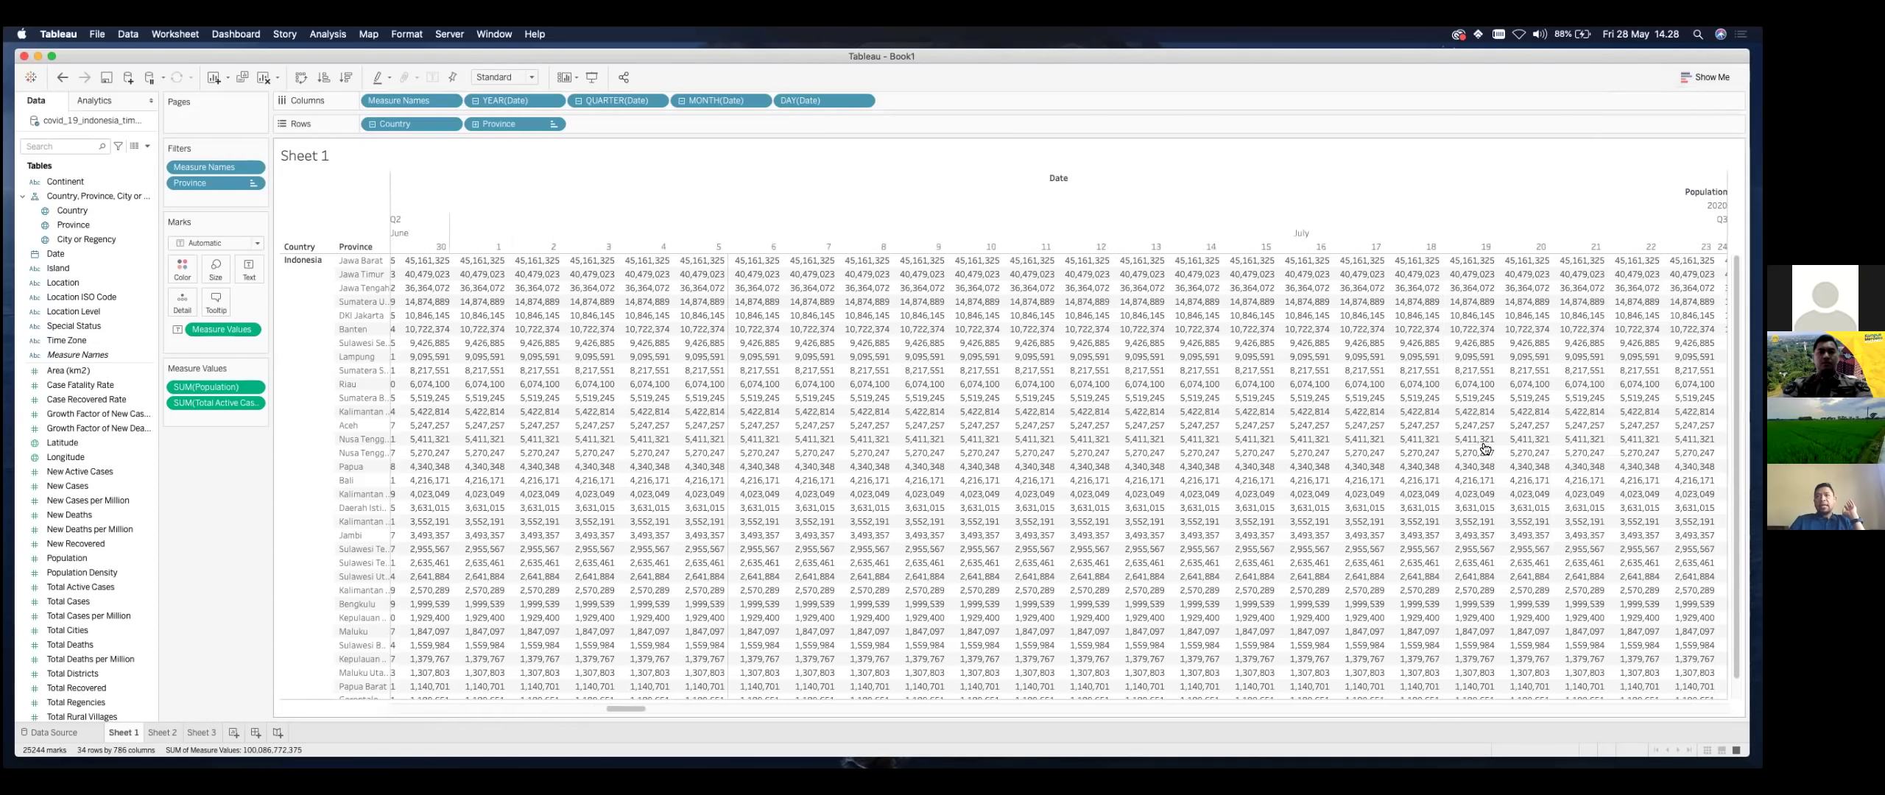
{"action": "scroll", "coordinate": [1484, 449], "scroll_direction": "right", "scroll_amount": 20}
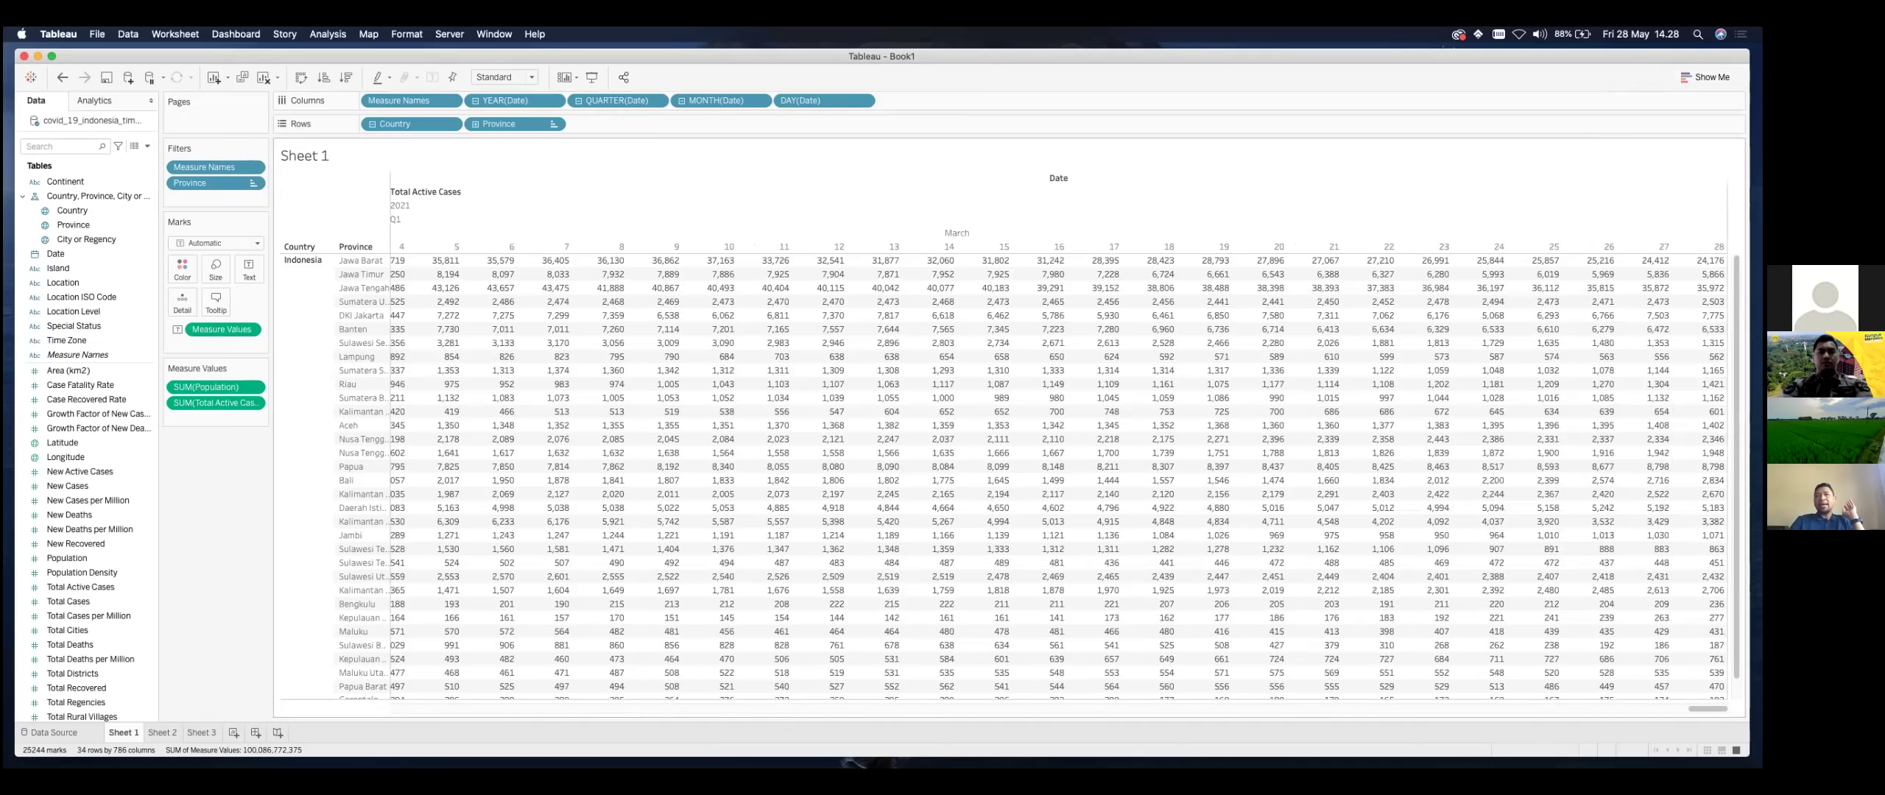
{"action": "scroll", "coordinate": [1626, 315], "scroll_direction": "left", "scroll_amount": 2}
{"action": "scroll", "coordinate": [1625, 316], "scroll_direction": "right", "scroll_amount": 2}
{"action": "left_click", "coordinate": [1712, 246]}
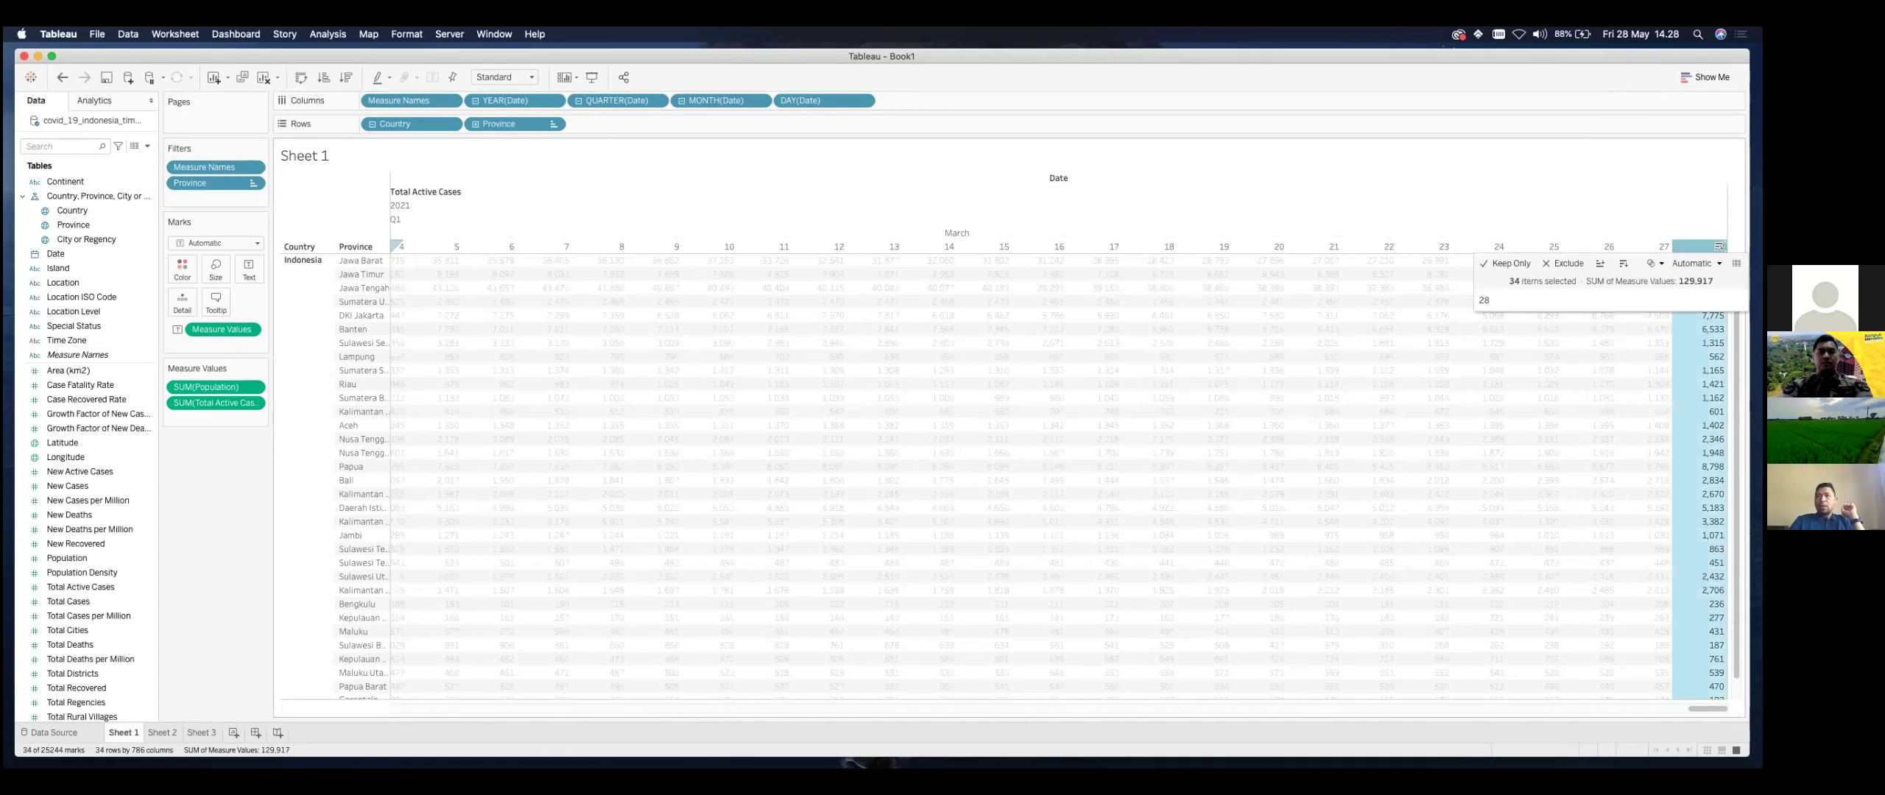
{"action": "left_click", "coordinate": [1509, 263]}
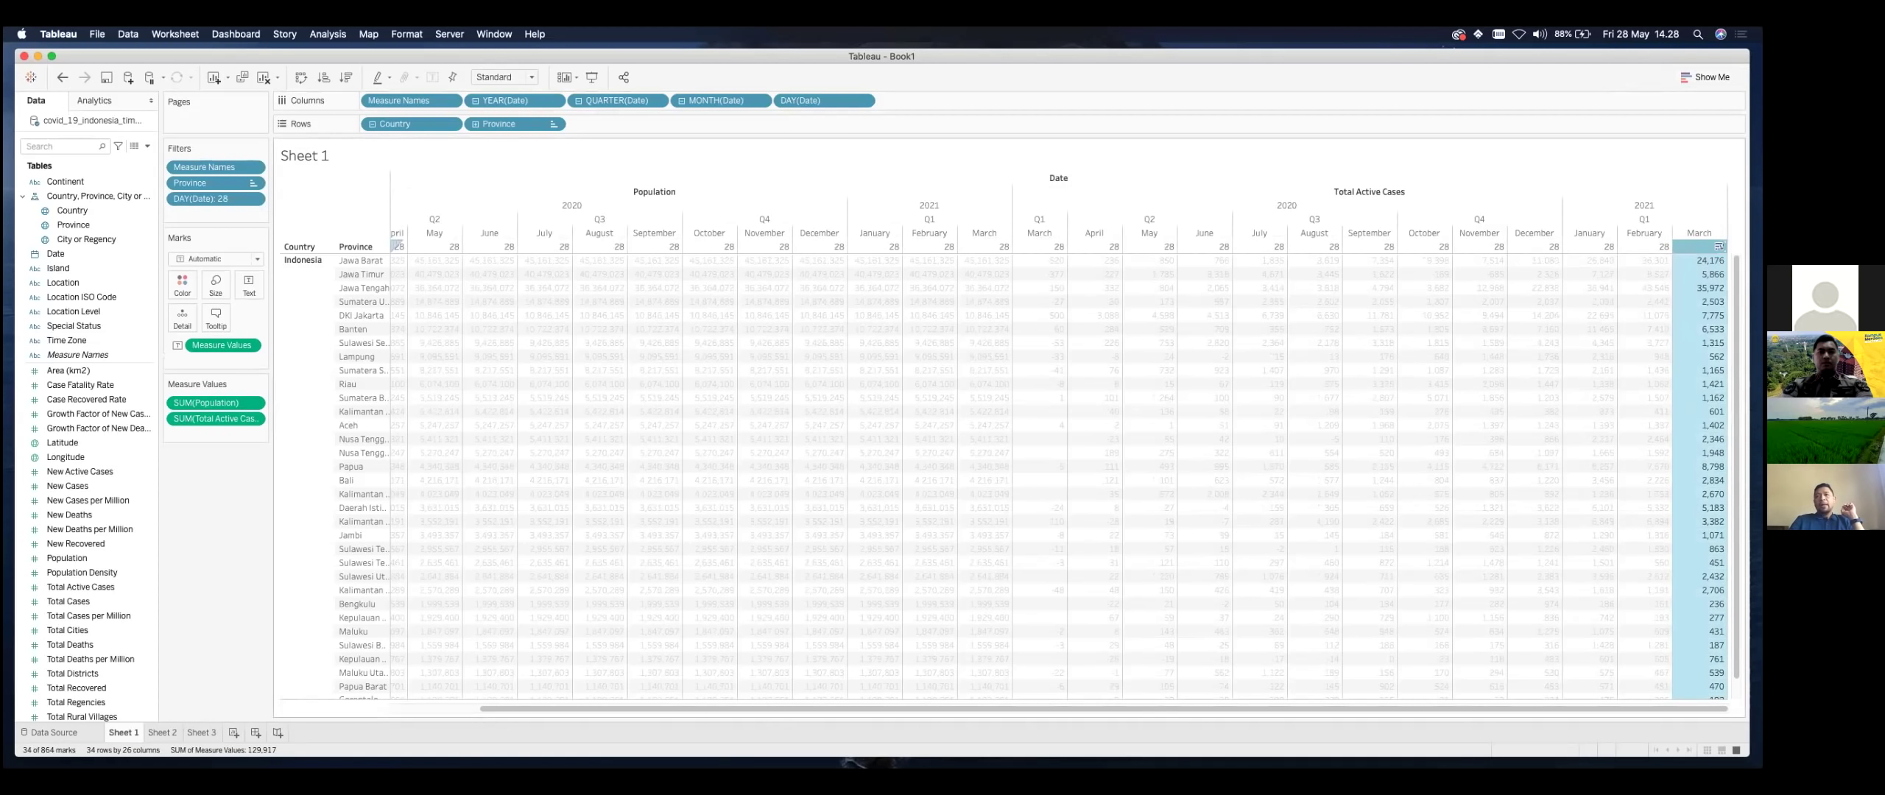
{"action": "mouse_move", "coordinate": [1719, 246]}
{"action": "key", "text": "Escape"}
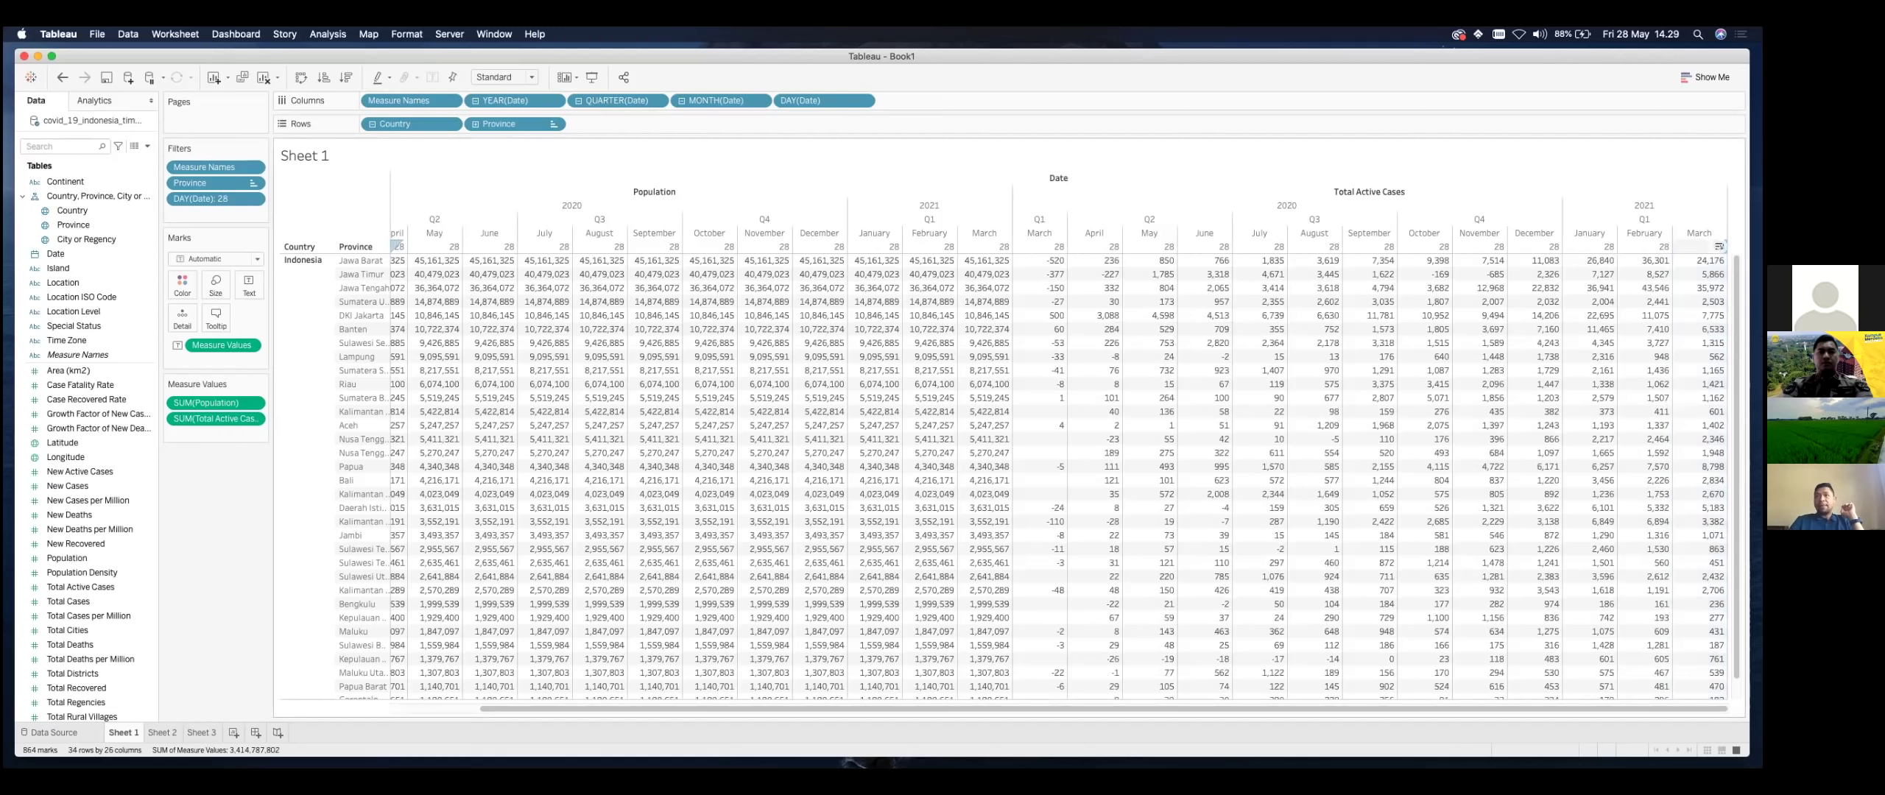
Step: Filter the date columns to keep only March and the year 2021
{"action": "left_click", "coordinate": [1716, 246]}
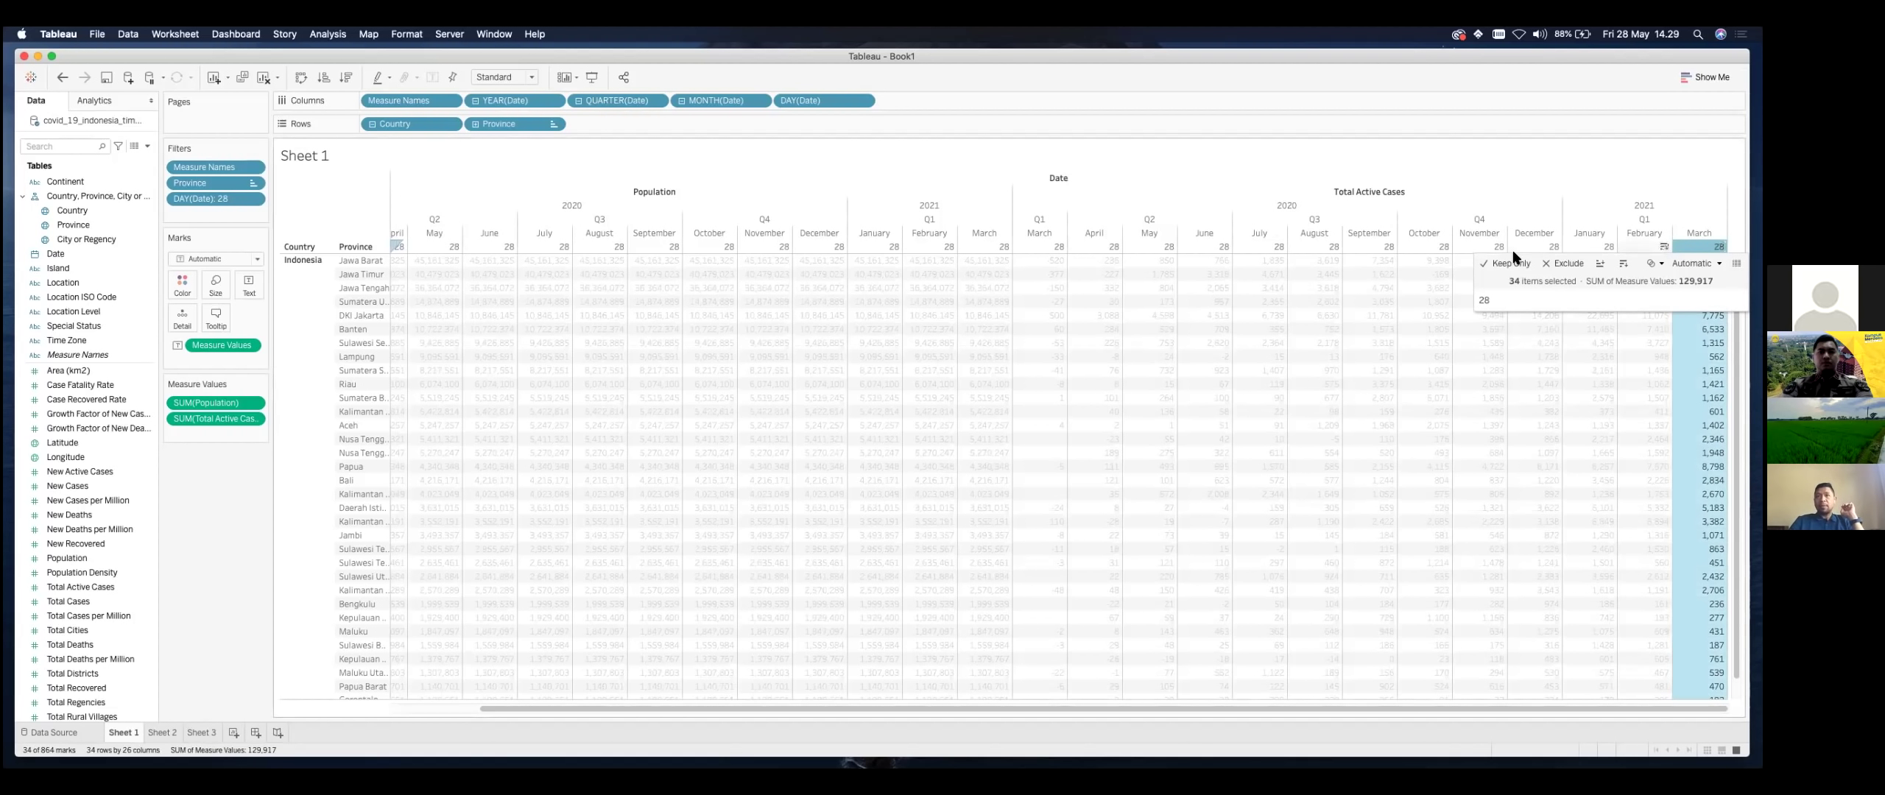
{"action": "right_click", "coordinate": [1425, 259]}
{"action": "key", "text": "Escape"}
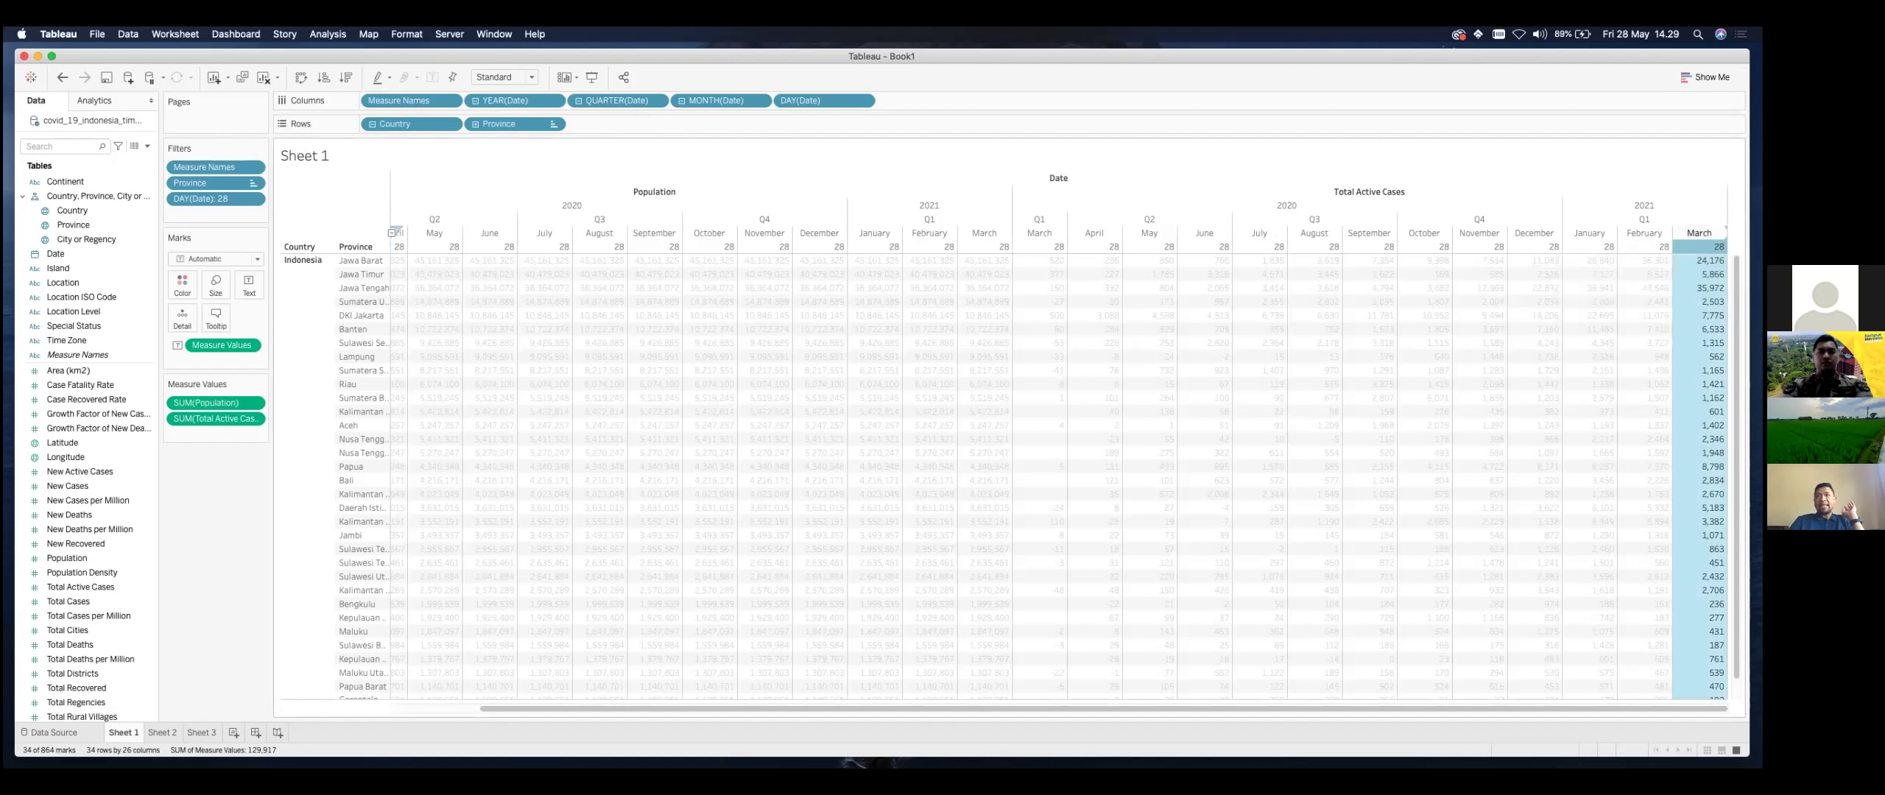
{"action": "left_click", "coordinate": [1699, 233]}
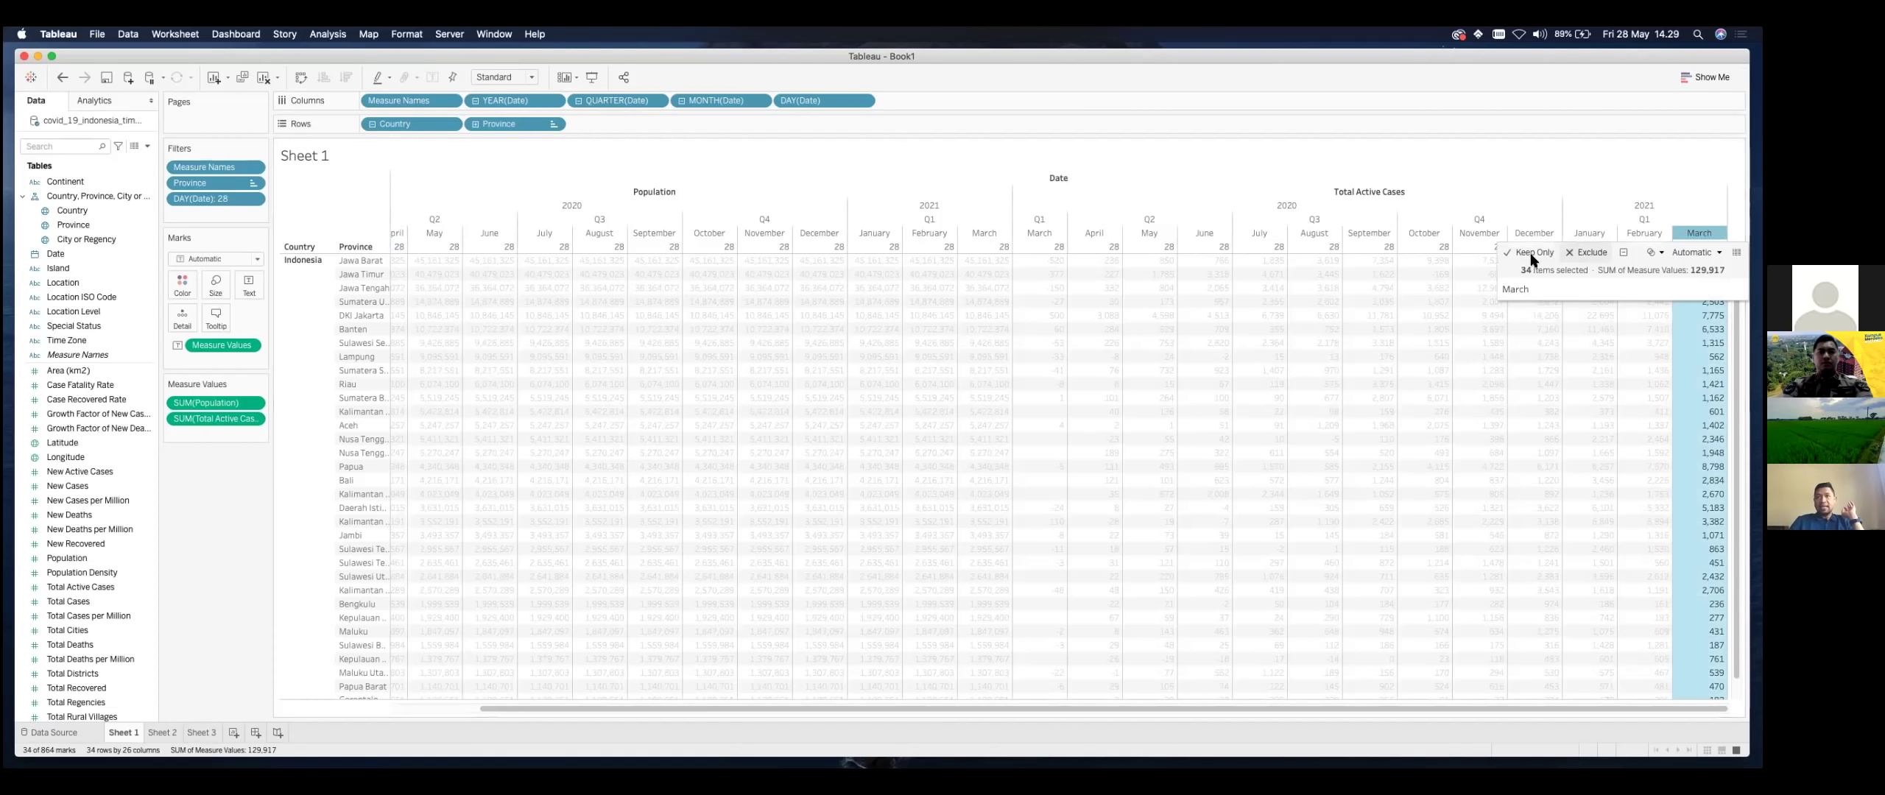
{"action": "left_click", "coordinate": [1530, 253]}
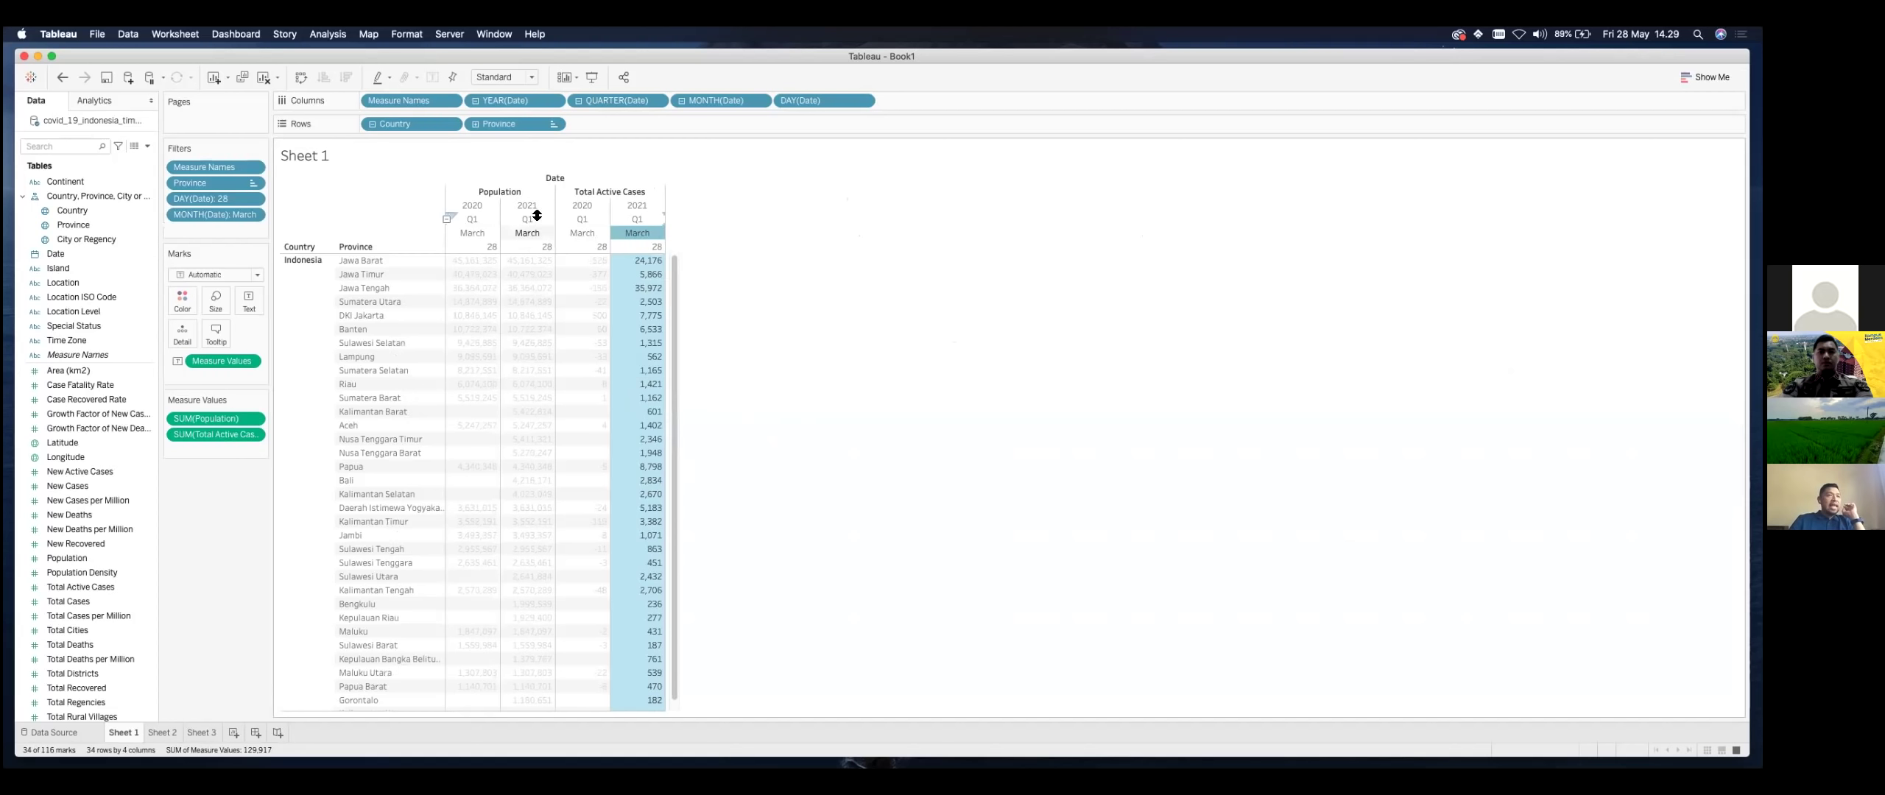
{"action": "left_click", "coordinate": [635, 205]}
{"action": "left_click", "coordinate": [672, 223]}
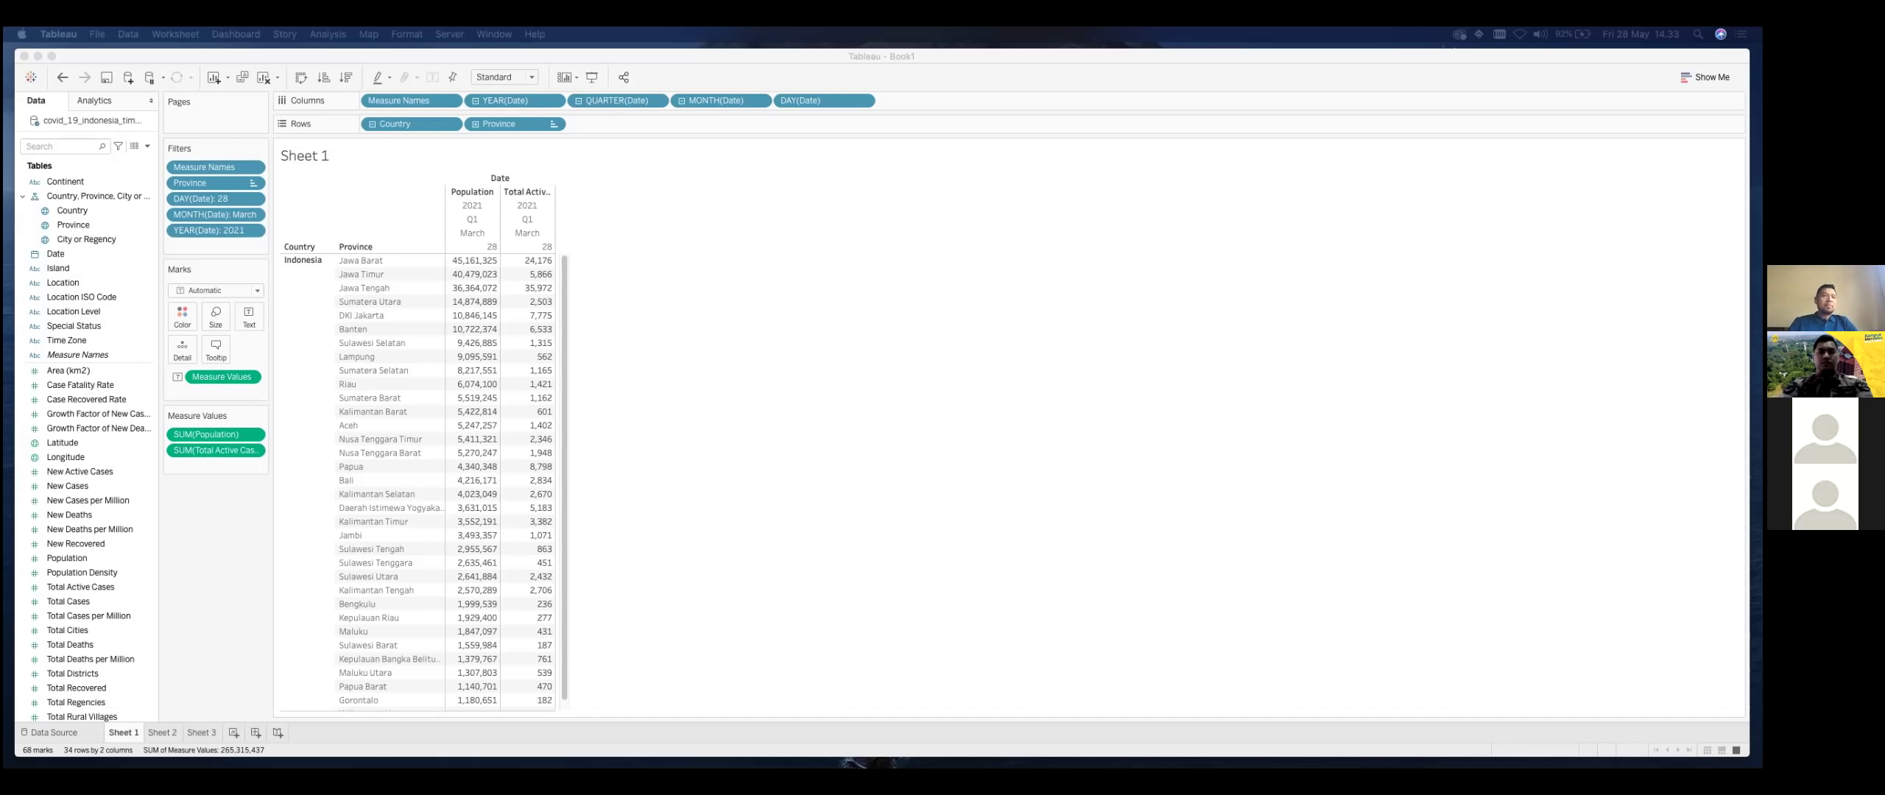
Step: Duplicate the Sheet 1 worksheet with its filtered province table
{"action": "left_click", "coordinate": [704, 522]}
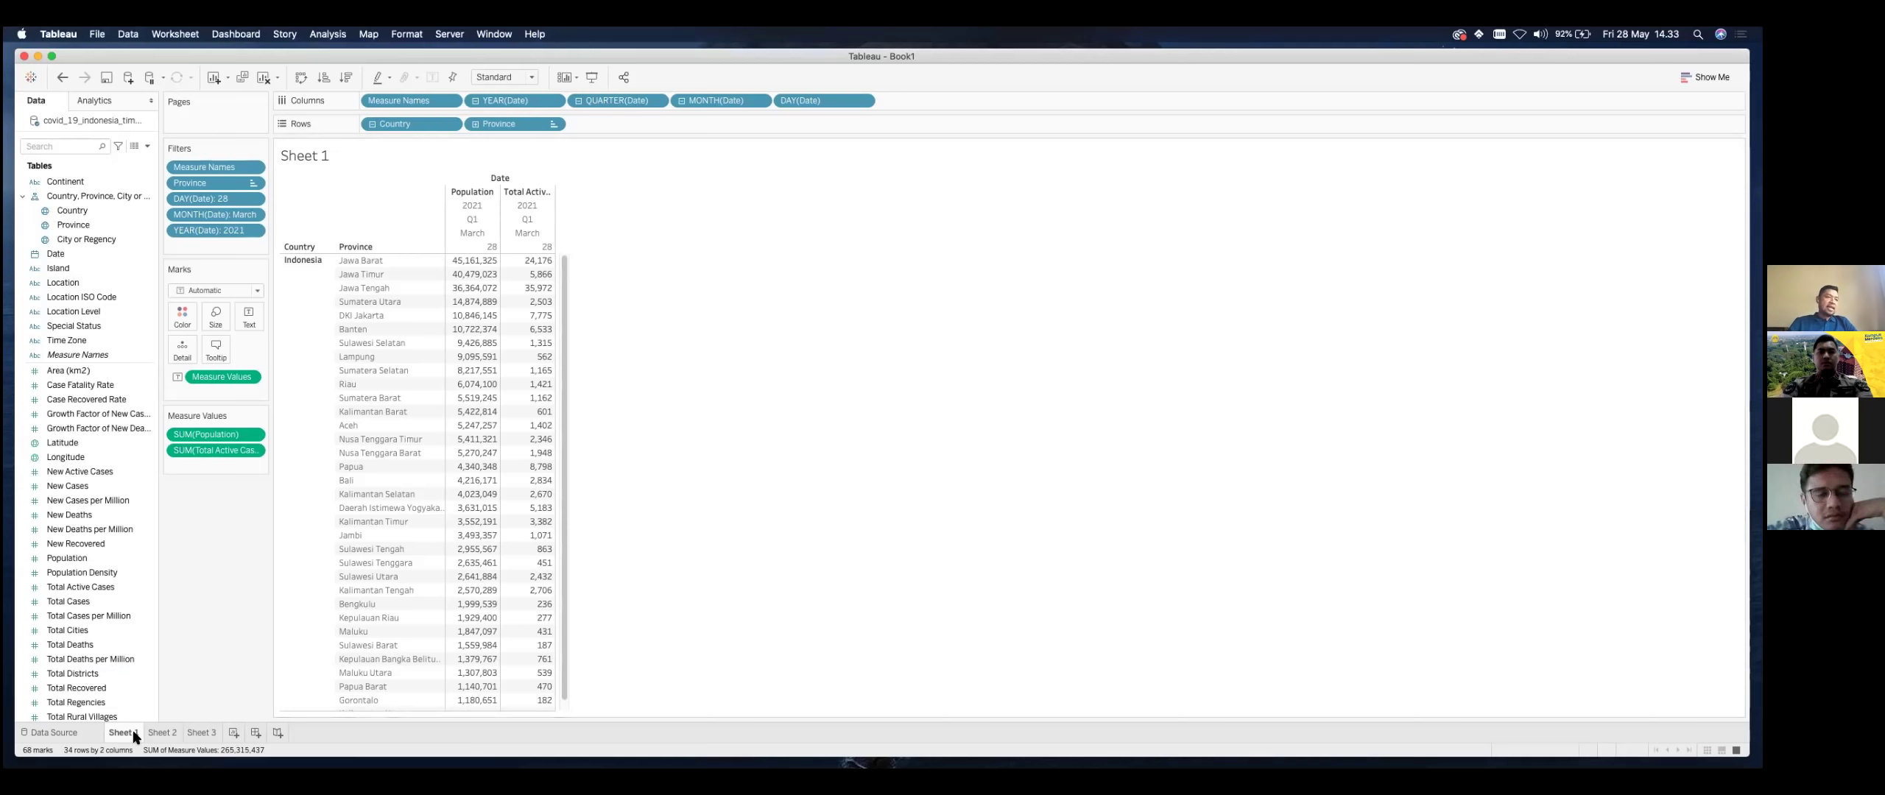
{"action": "right_click", "coordinate": [183, 627]}
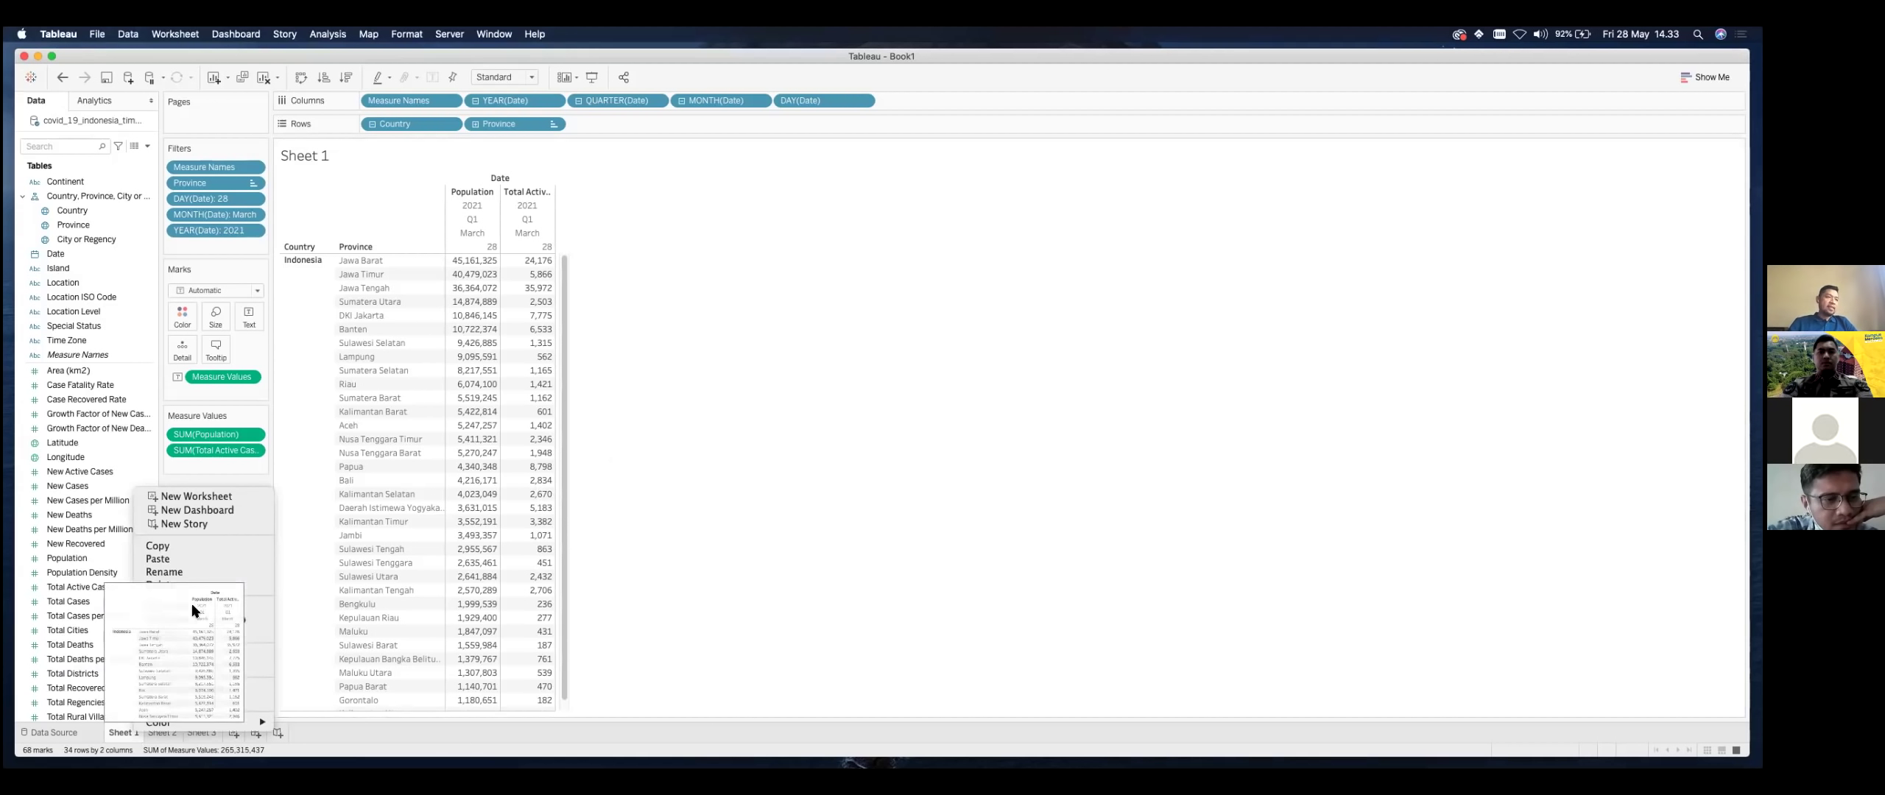
{"action": "left_click", "coordinate": [169, 606]}
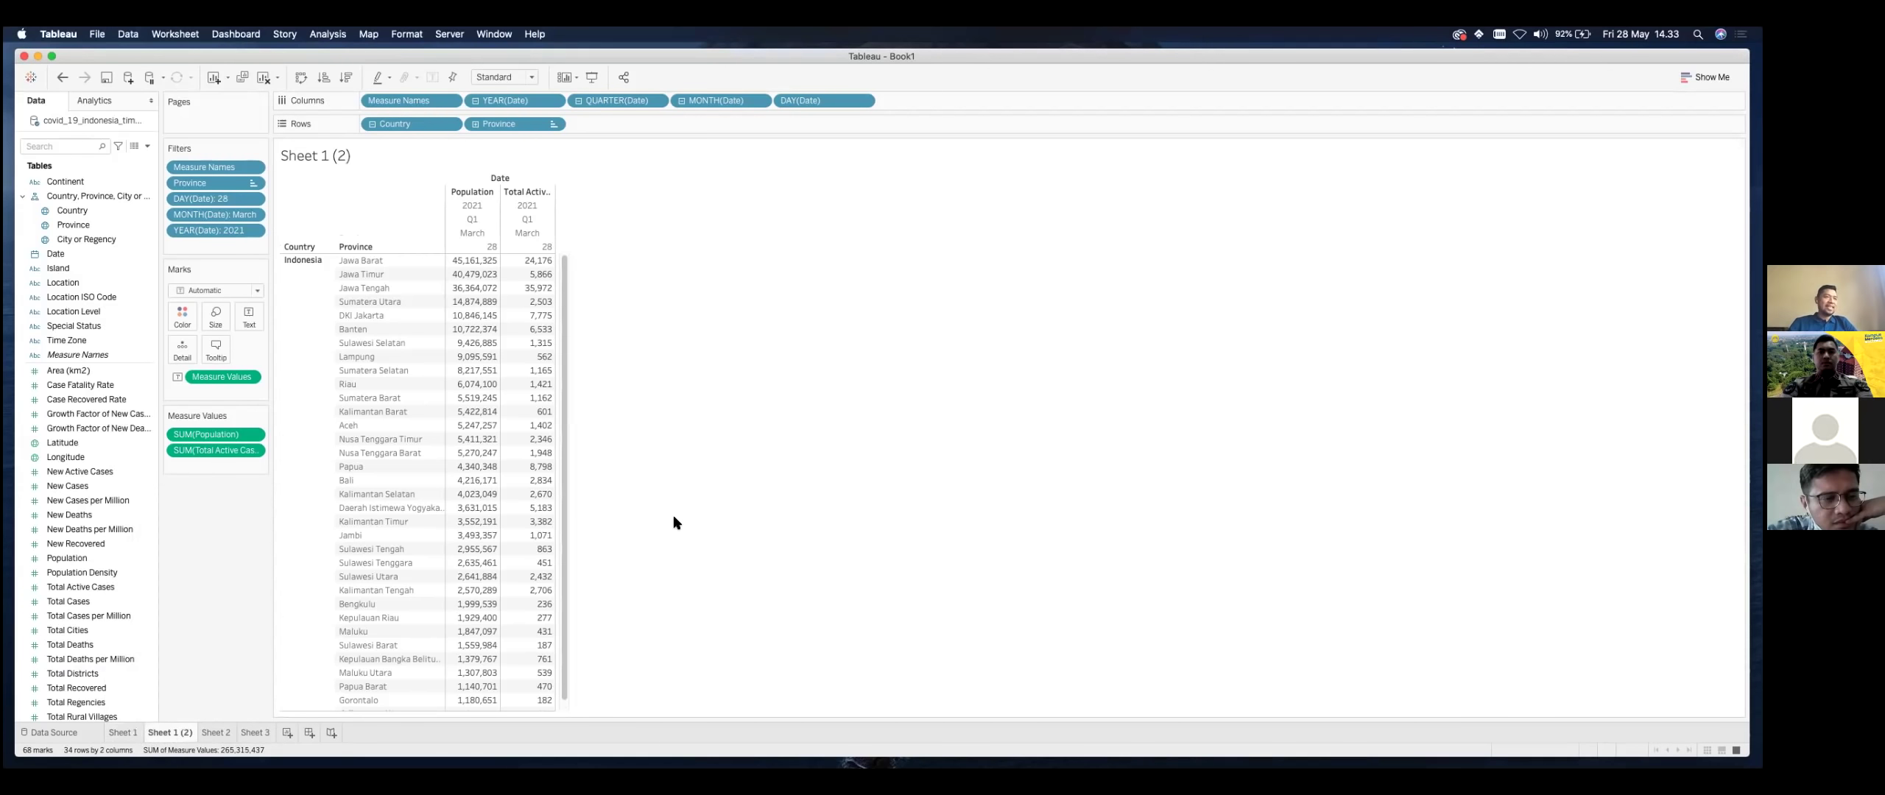
{"action": "key", "text": "ctrl+shift+Tab"}
{"action": "key", "text": "ctrl+Tab"}
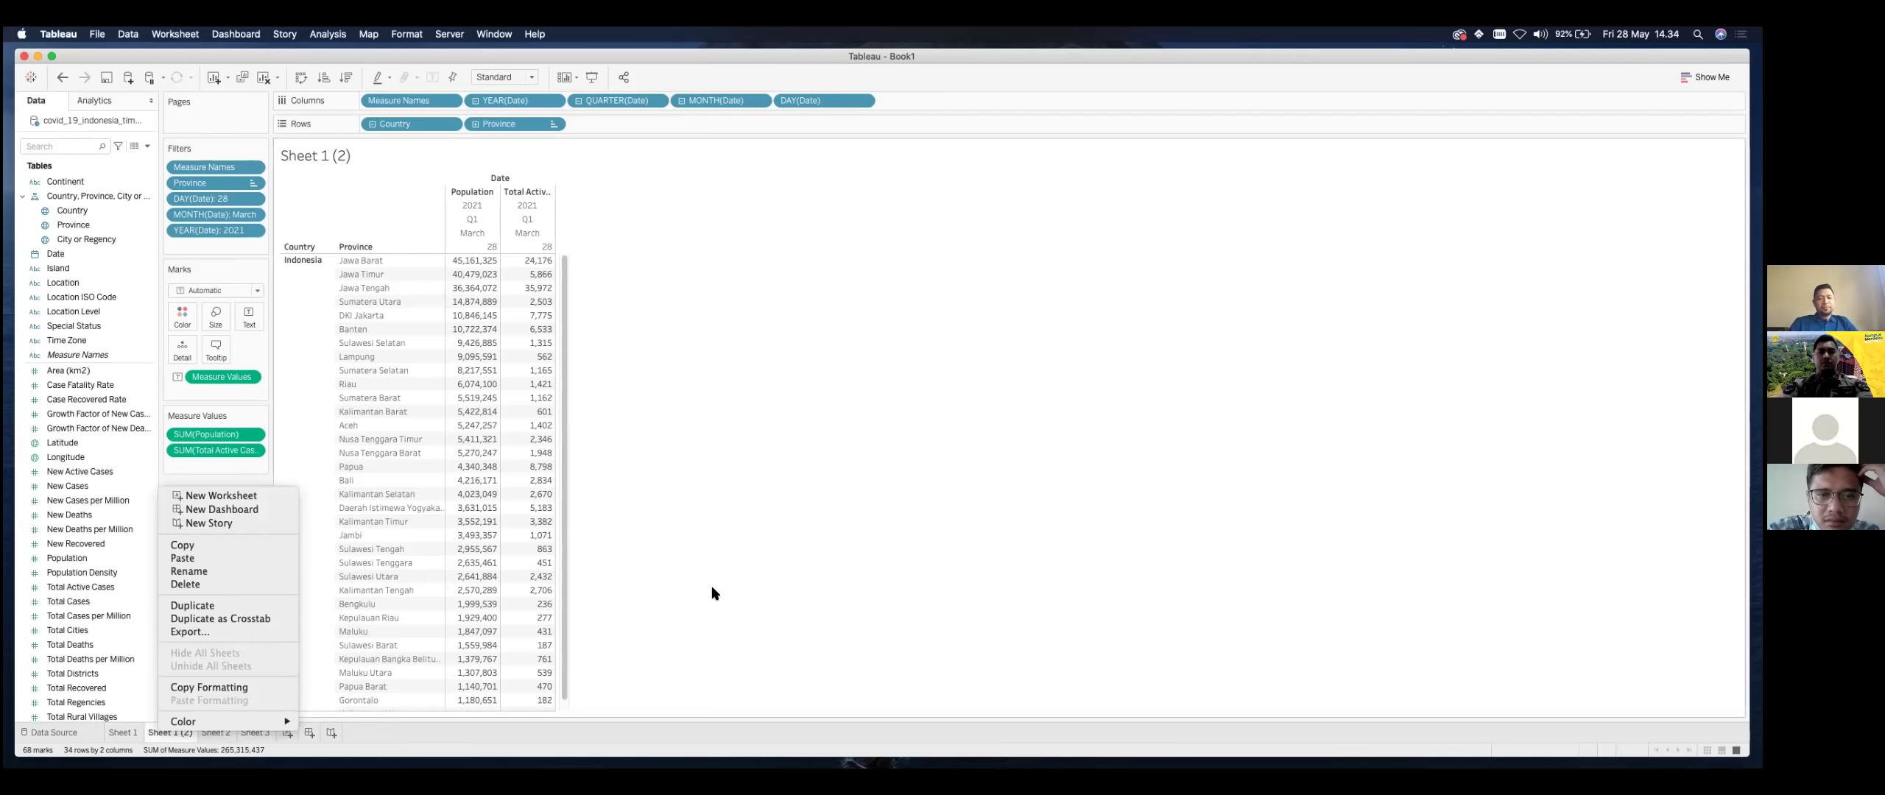
{"action": "key", "text": "Escape"}
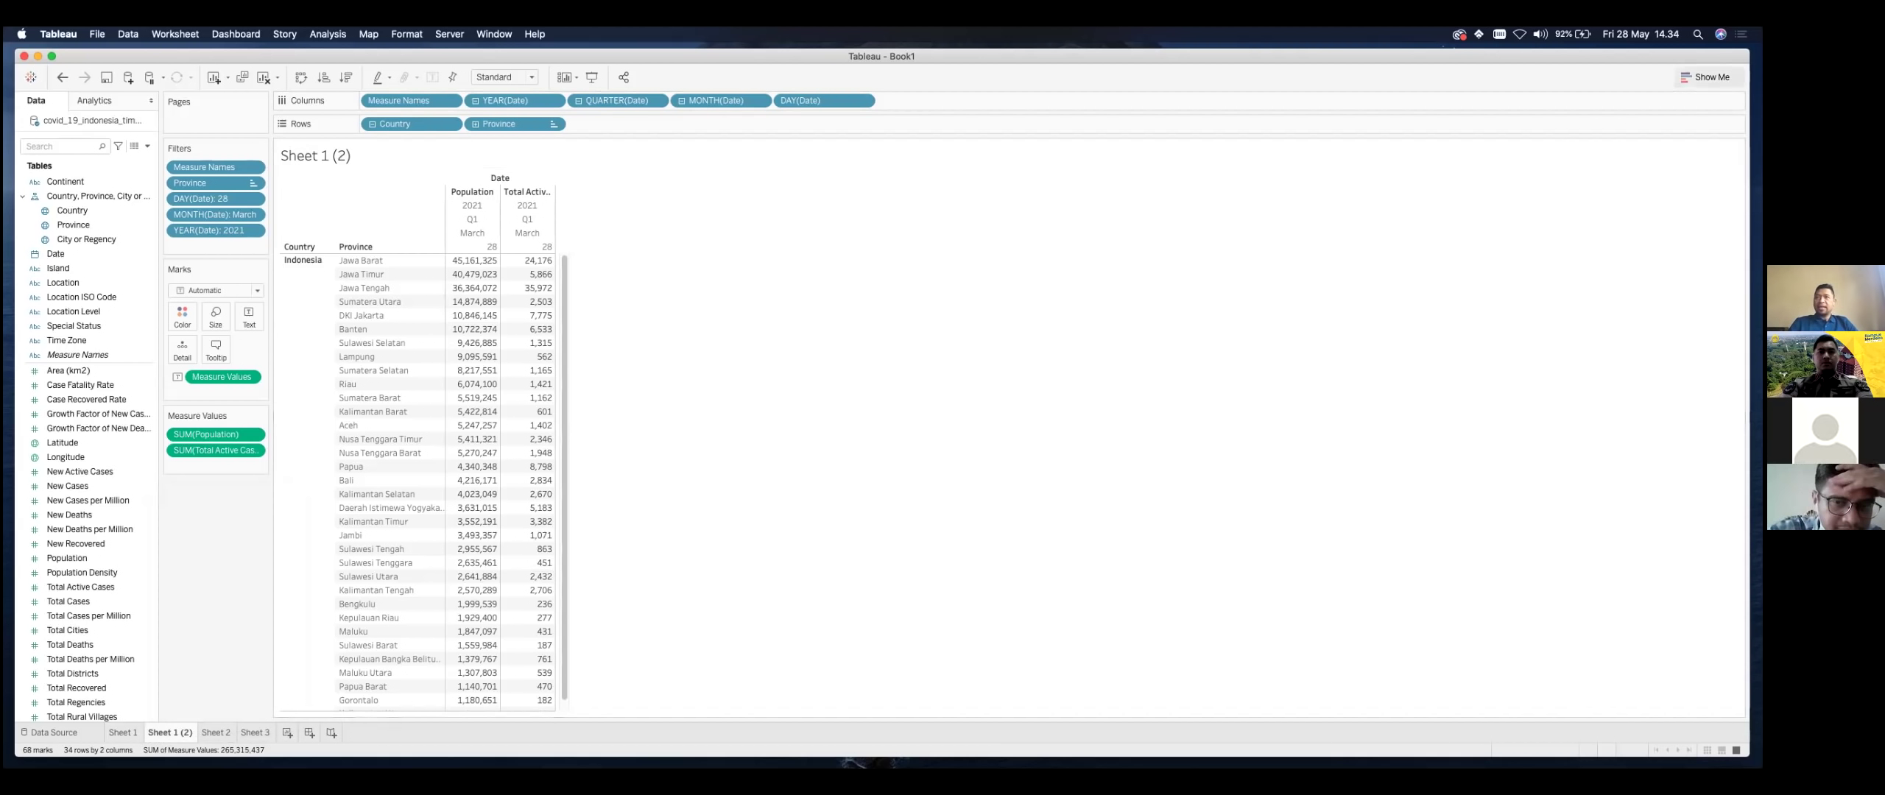
Step: Convert the duplicated province table into horizontal bars for Population and Total Active Cases using Show Me
{"action": "key", "text": "super+1"}
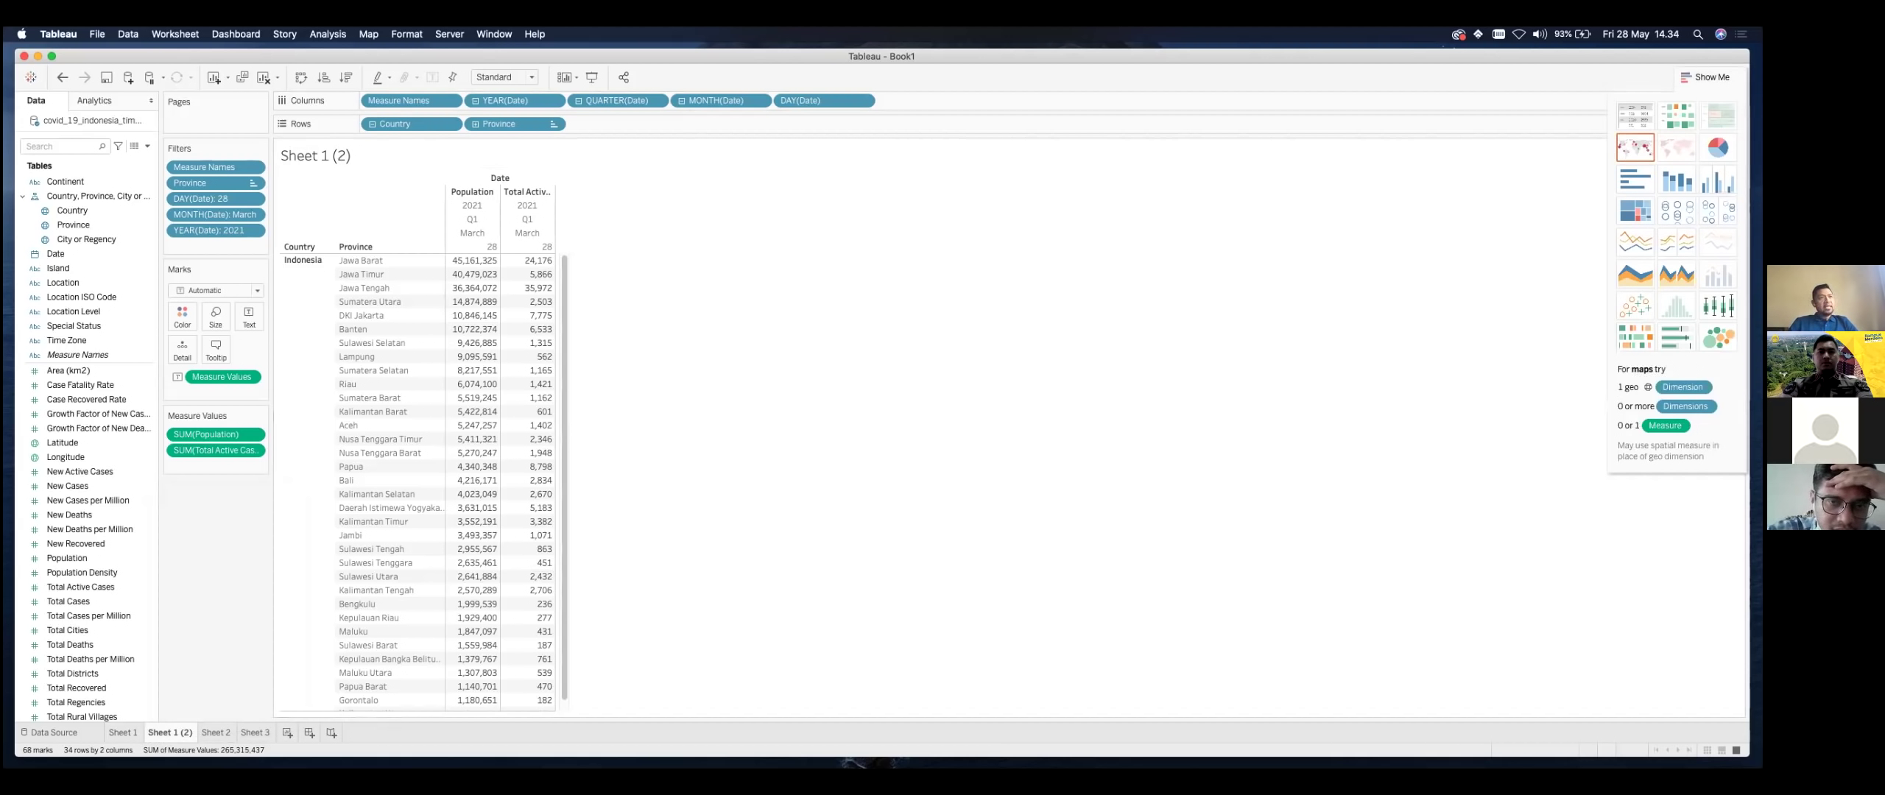
{"action": "left_click", "coordinate": [1635, 179]}
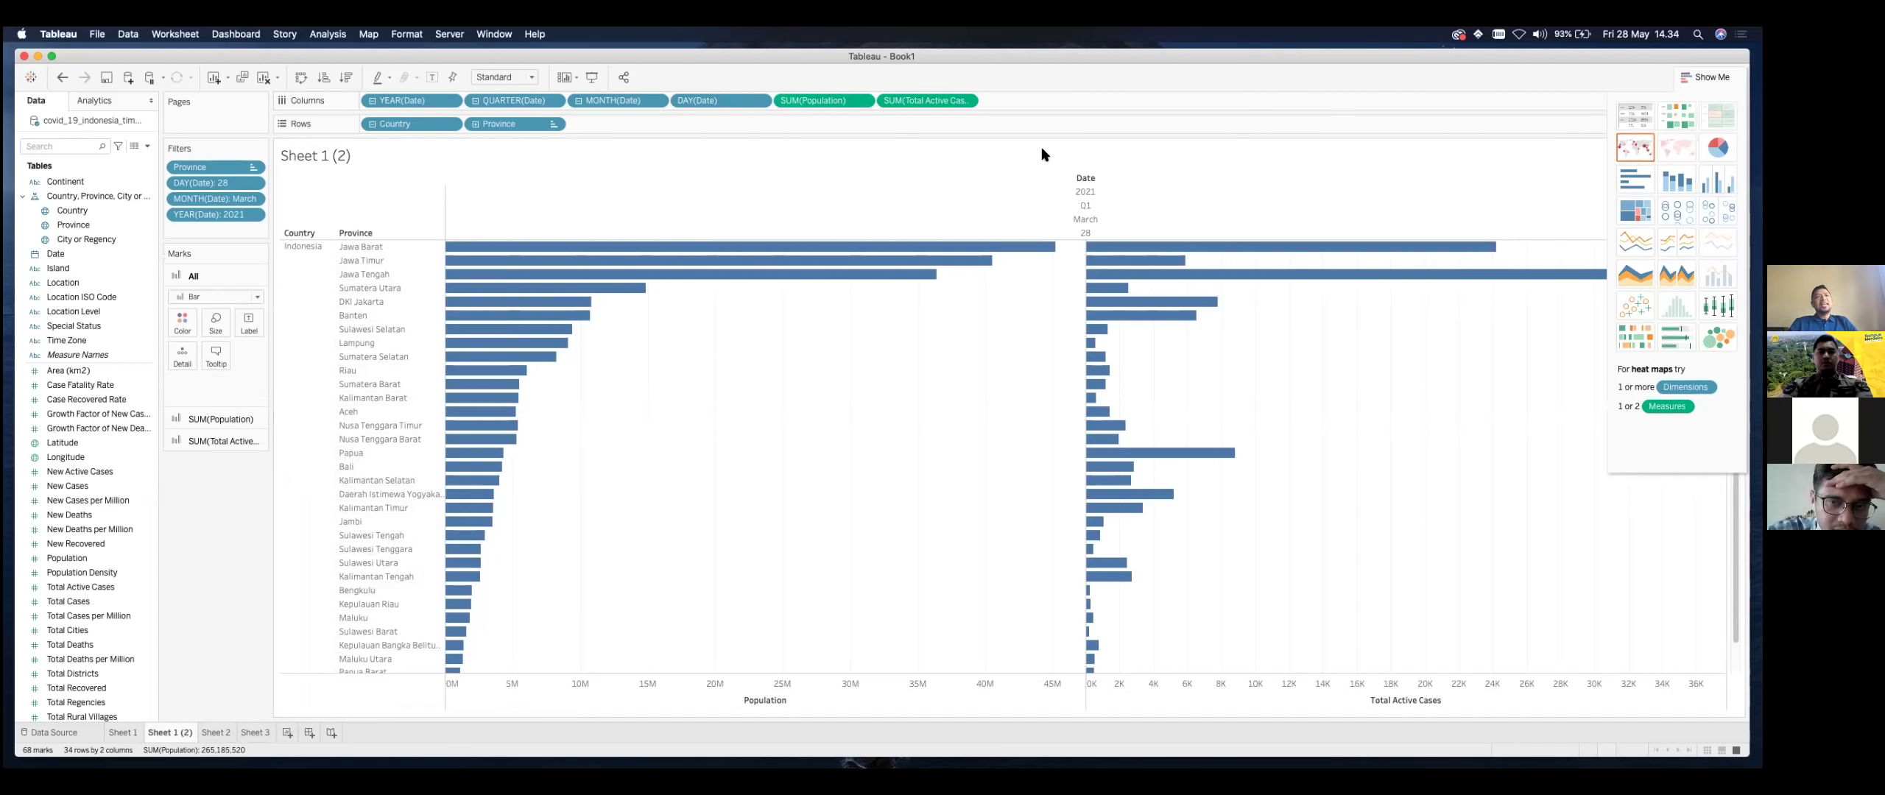
{"action": "key", "text": "super+1"}
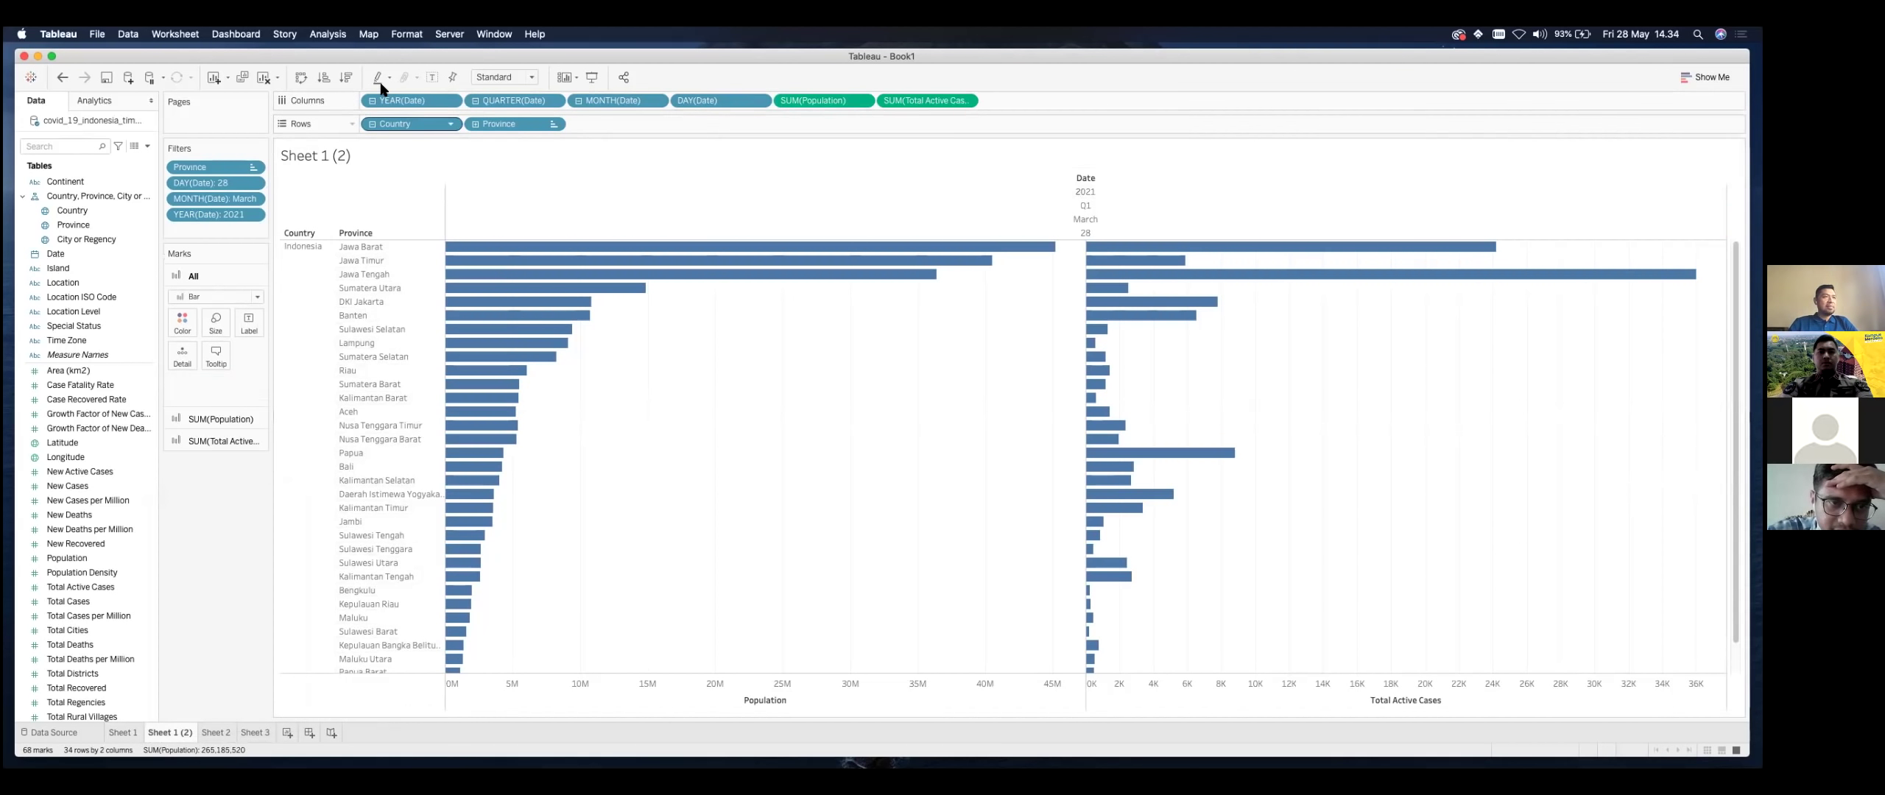
Step: Sort the provinces in descending order of population and show mark labels on the bars
{"action": "left_click", "coordinate": [347, 76]}
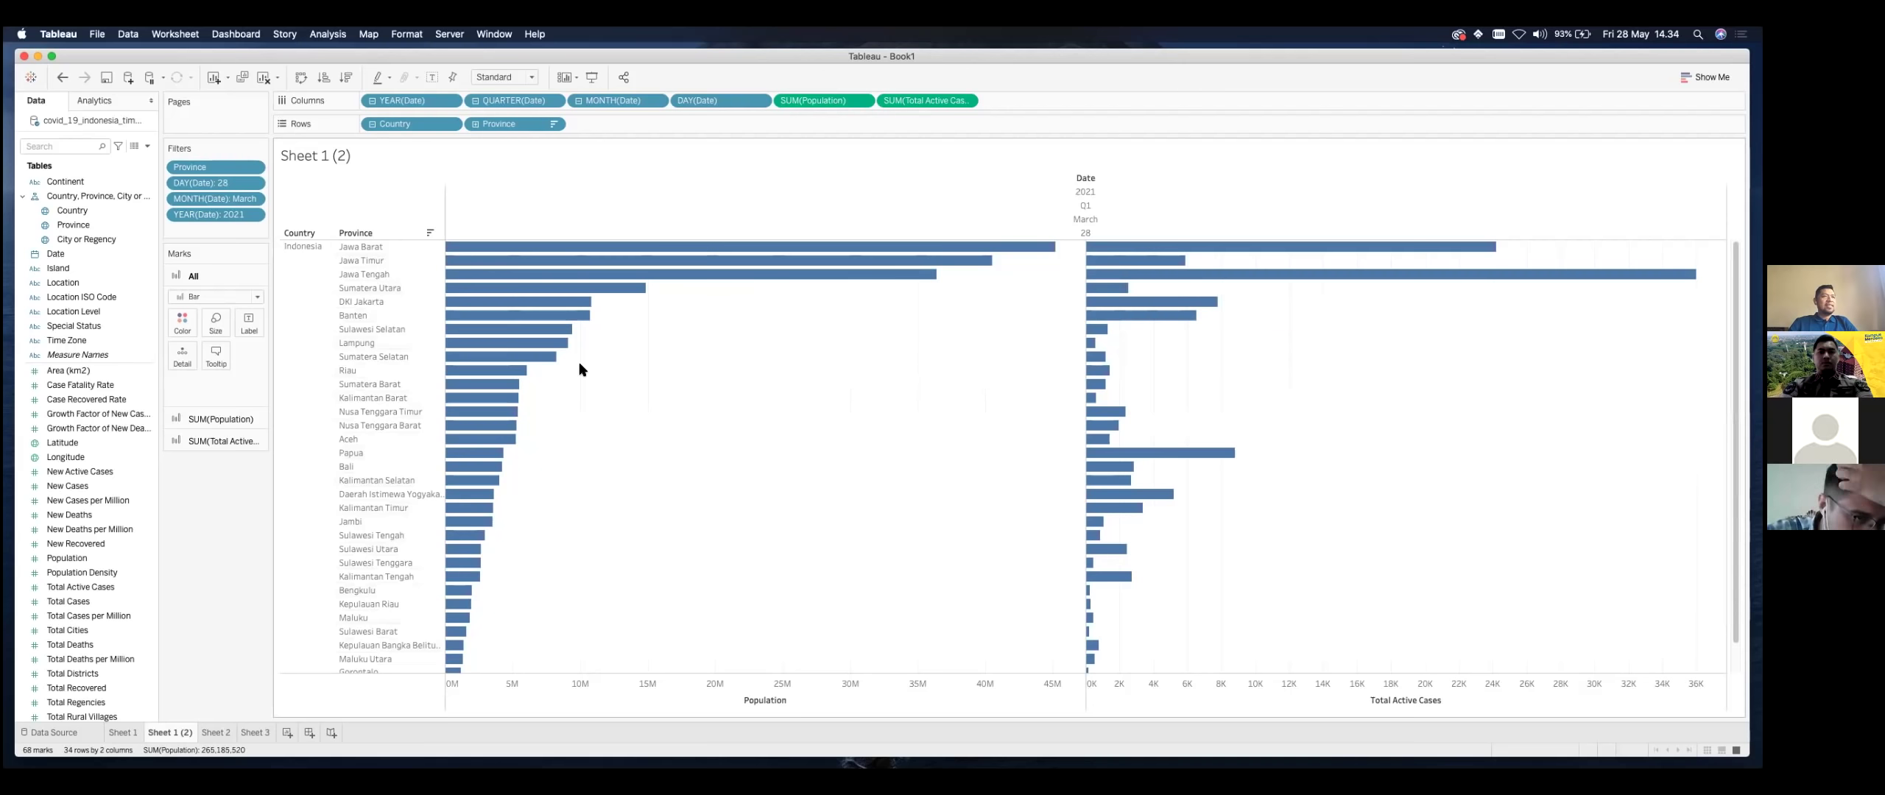
{"action": "left_click", "coordinate": [432, 77]}
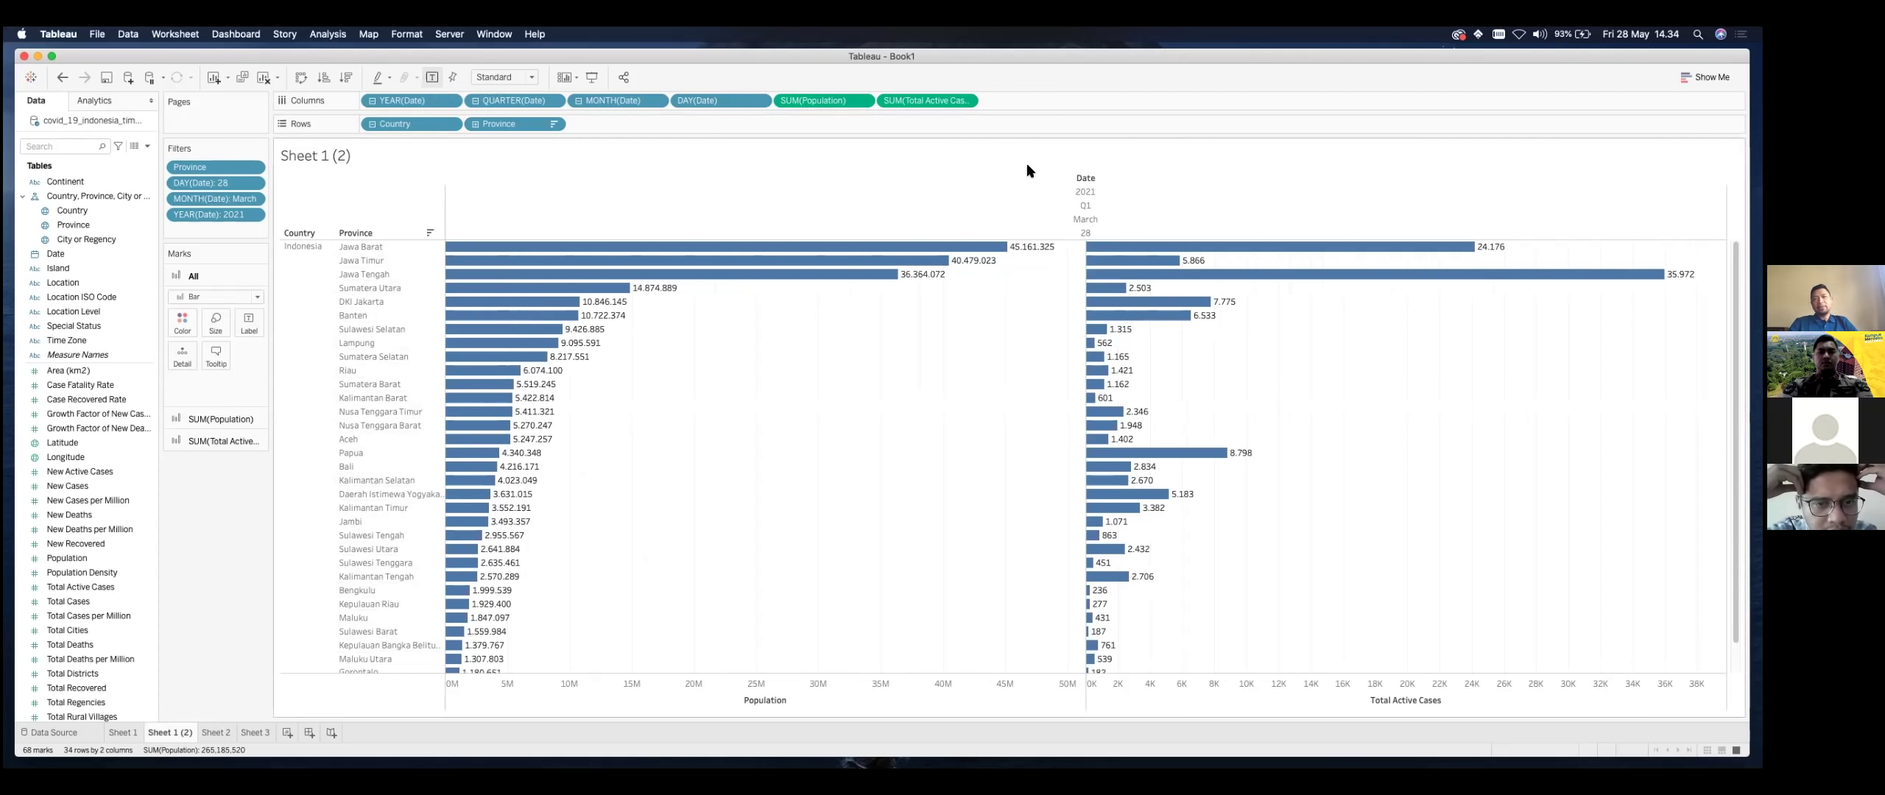
{"action": "left_click", "coordinate": [1702, 77]}
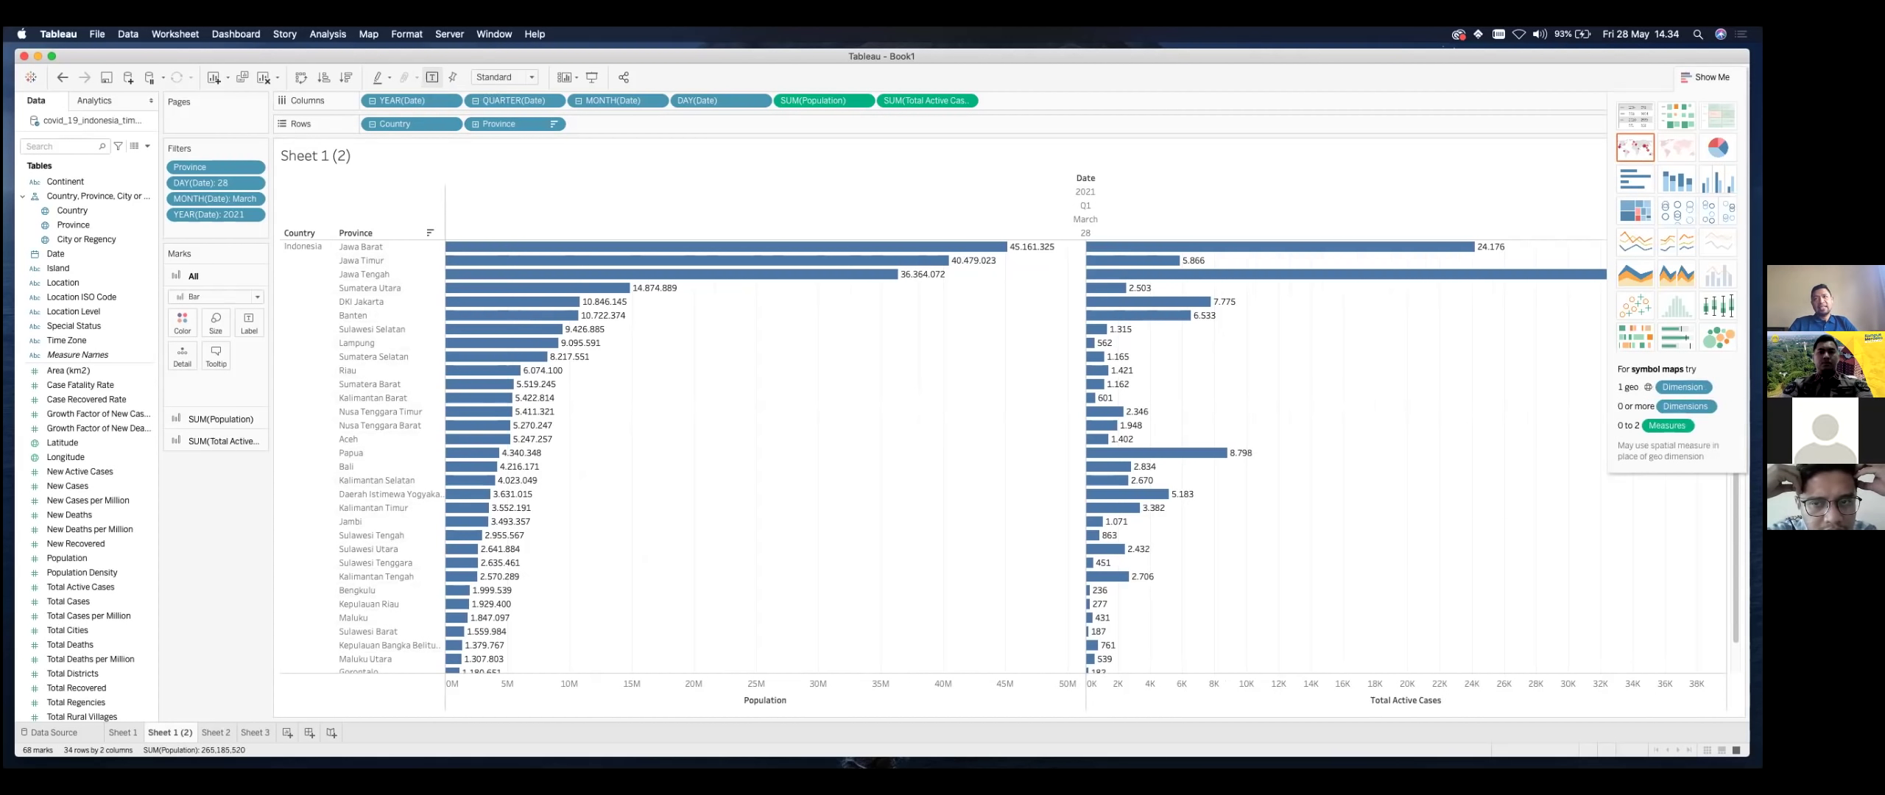
{"action": "left_click", "coordinate": [1702, 77]}
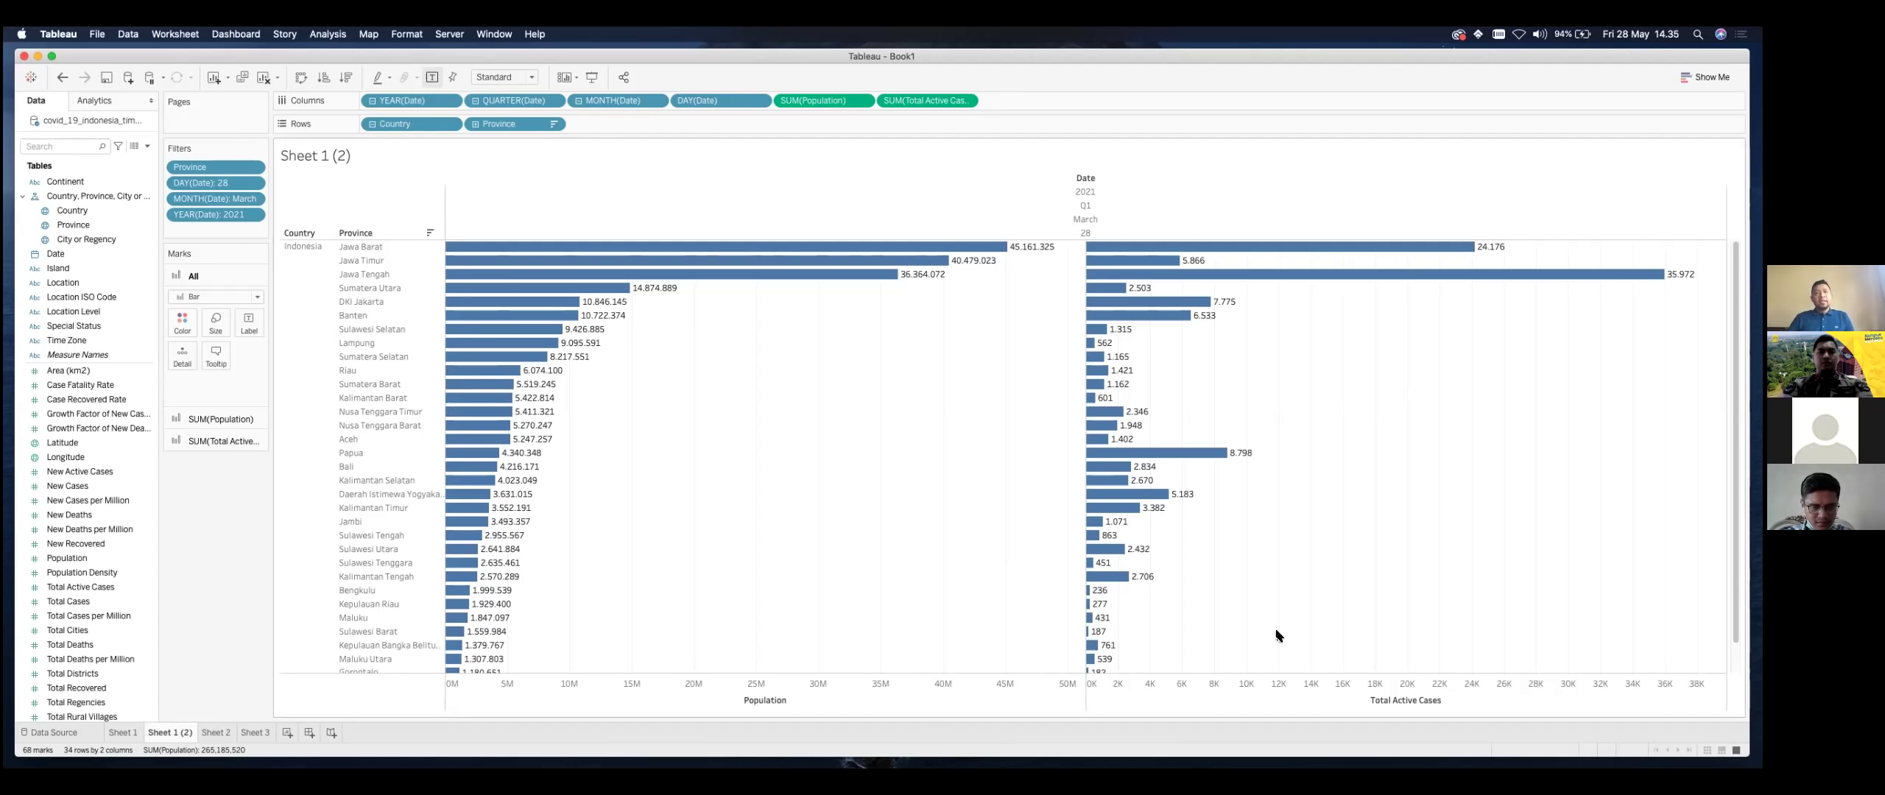
{"action": "left_click", "coordinate": [1433, 234]}
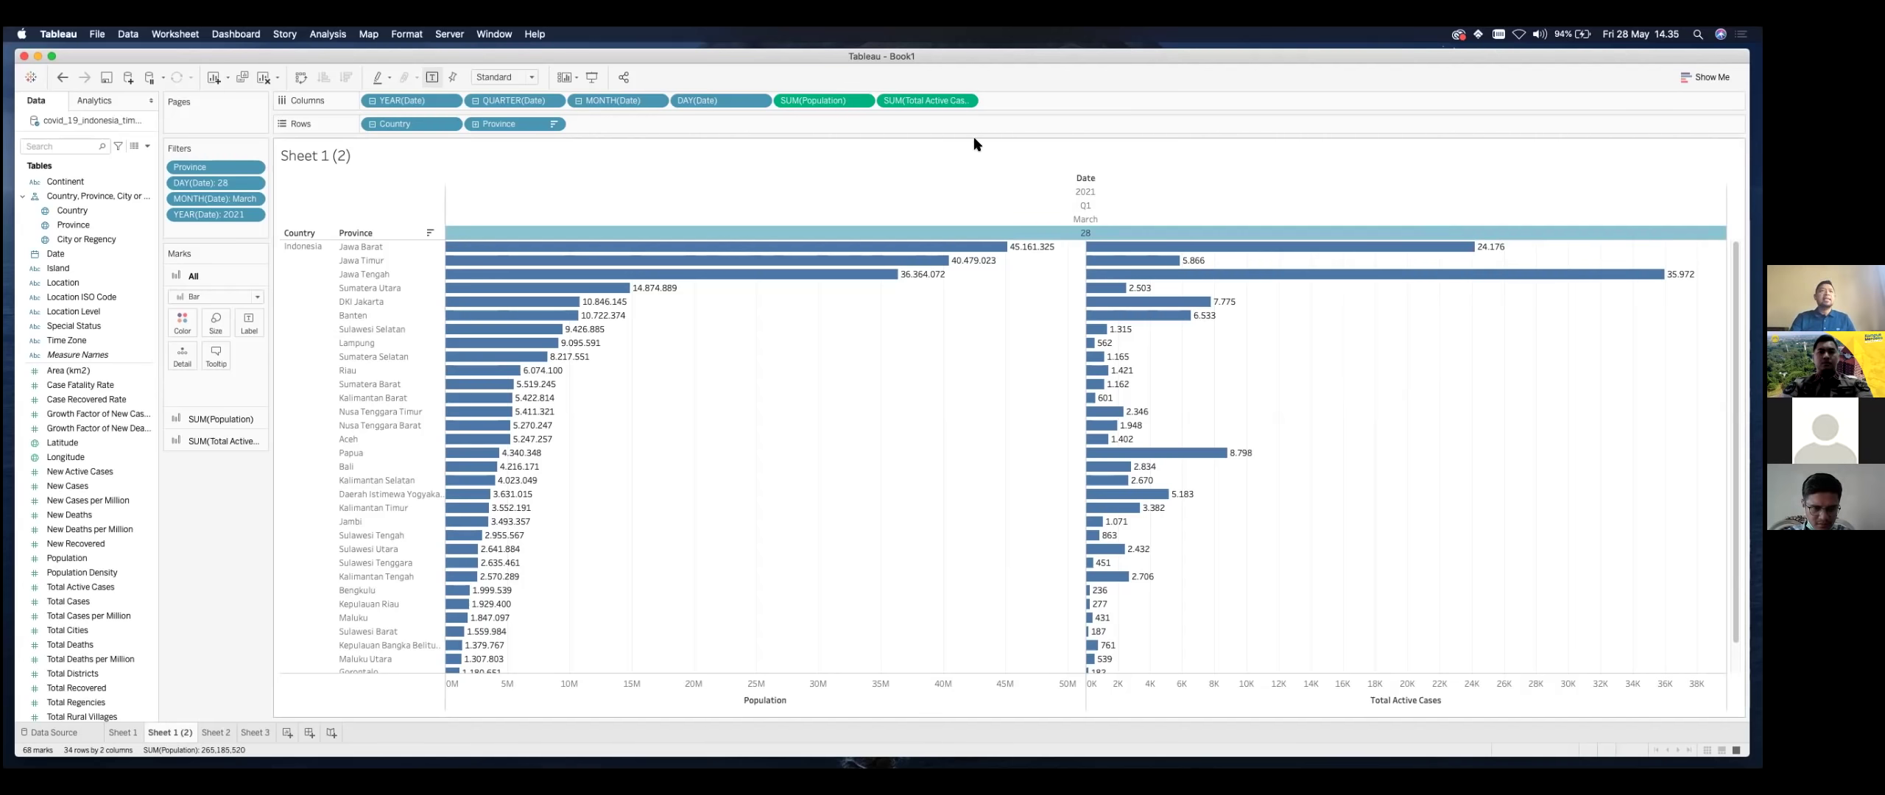
{"action": "left_click", "coordinate": [626, 127]}
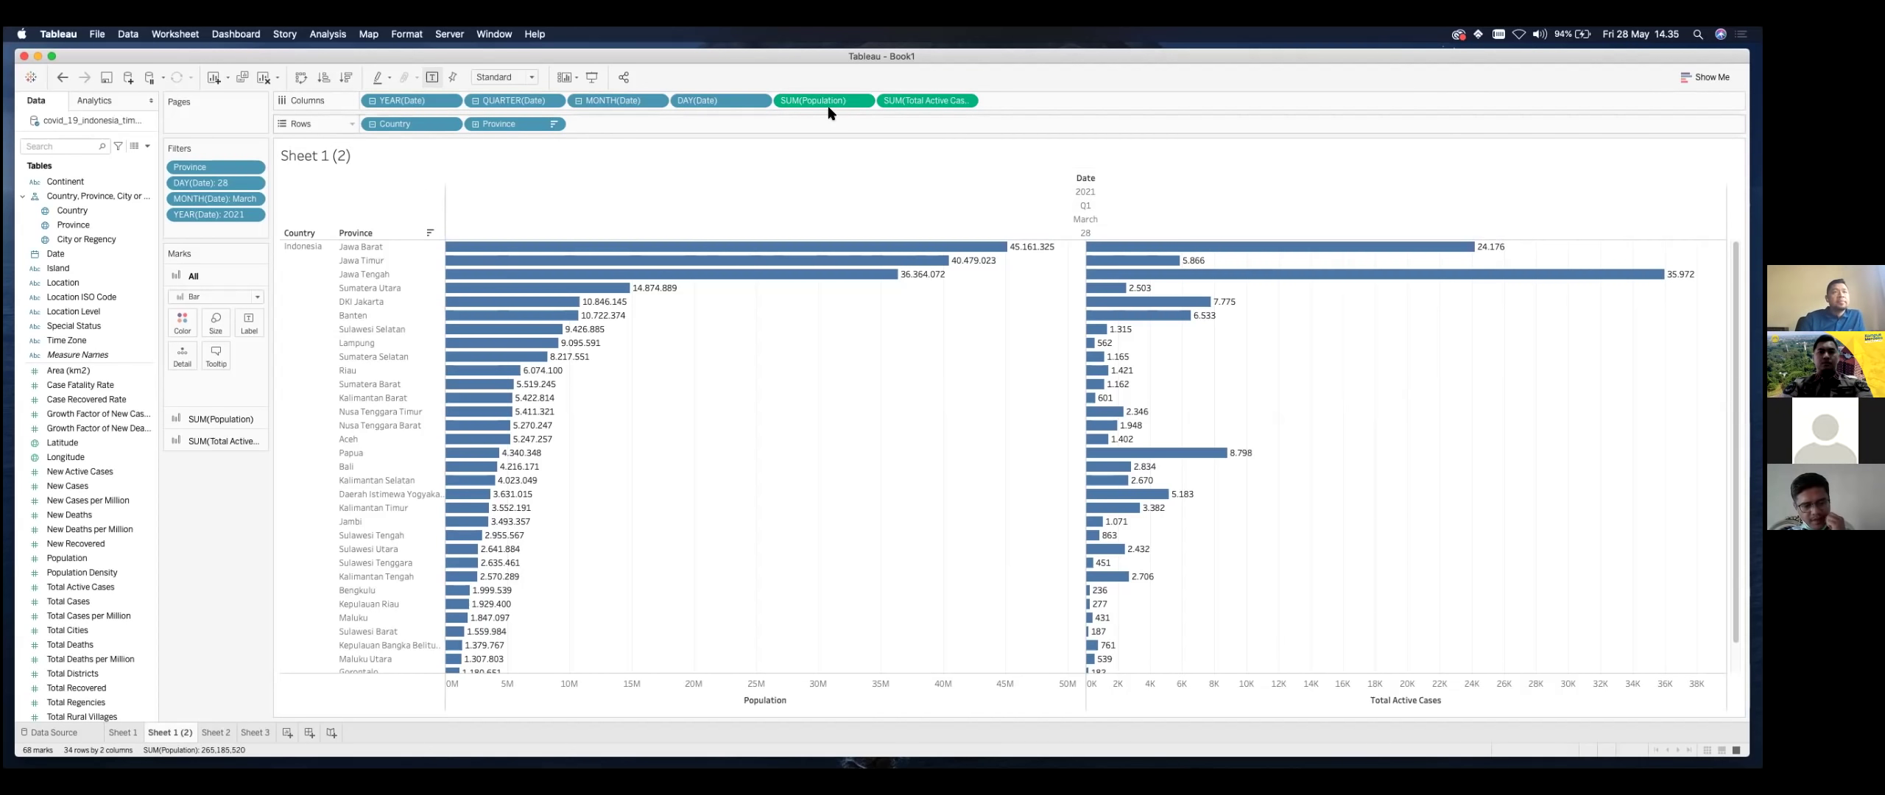
Step: Place Total Active Cases before Population in the columns and sort the provinces in descending order of active cases
{"action": "left_click_drag", "start_coordinate": [946, 105], "coordinate": [344, 77]}
{"action": "left_click", "coordinate": [346, 77]}
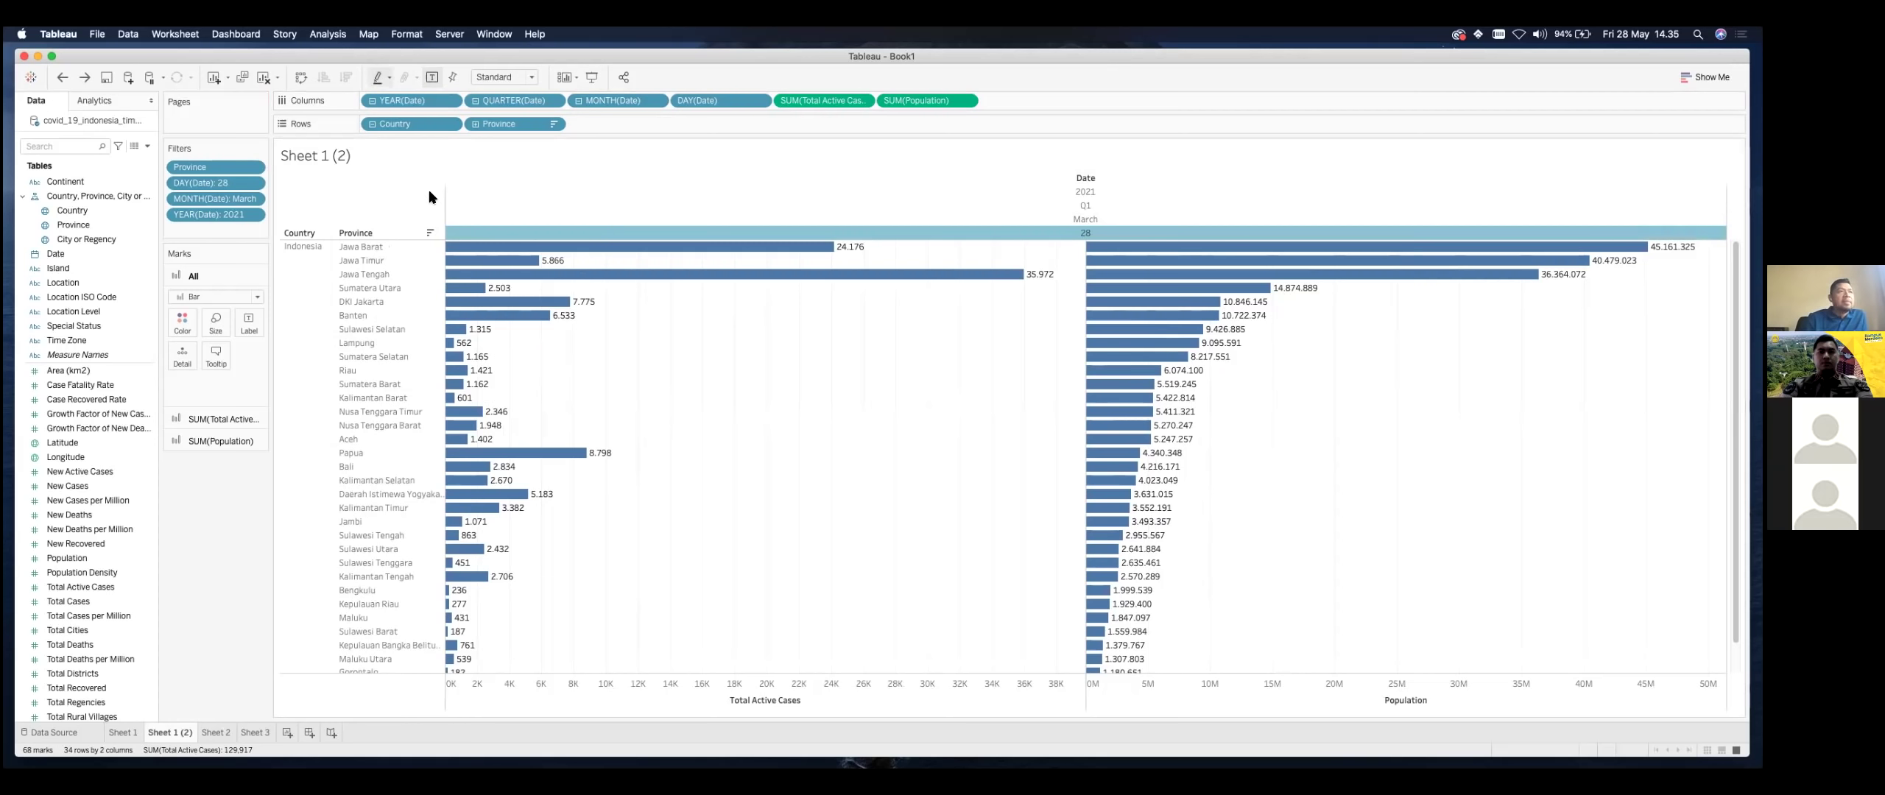
{"action": "key", "text": "Up"}
{"action": "key", "text": "Up"}
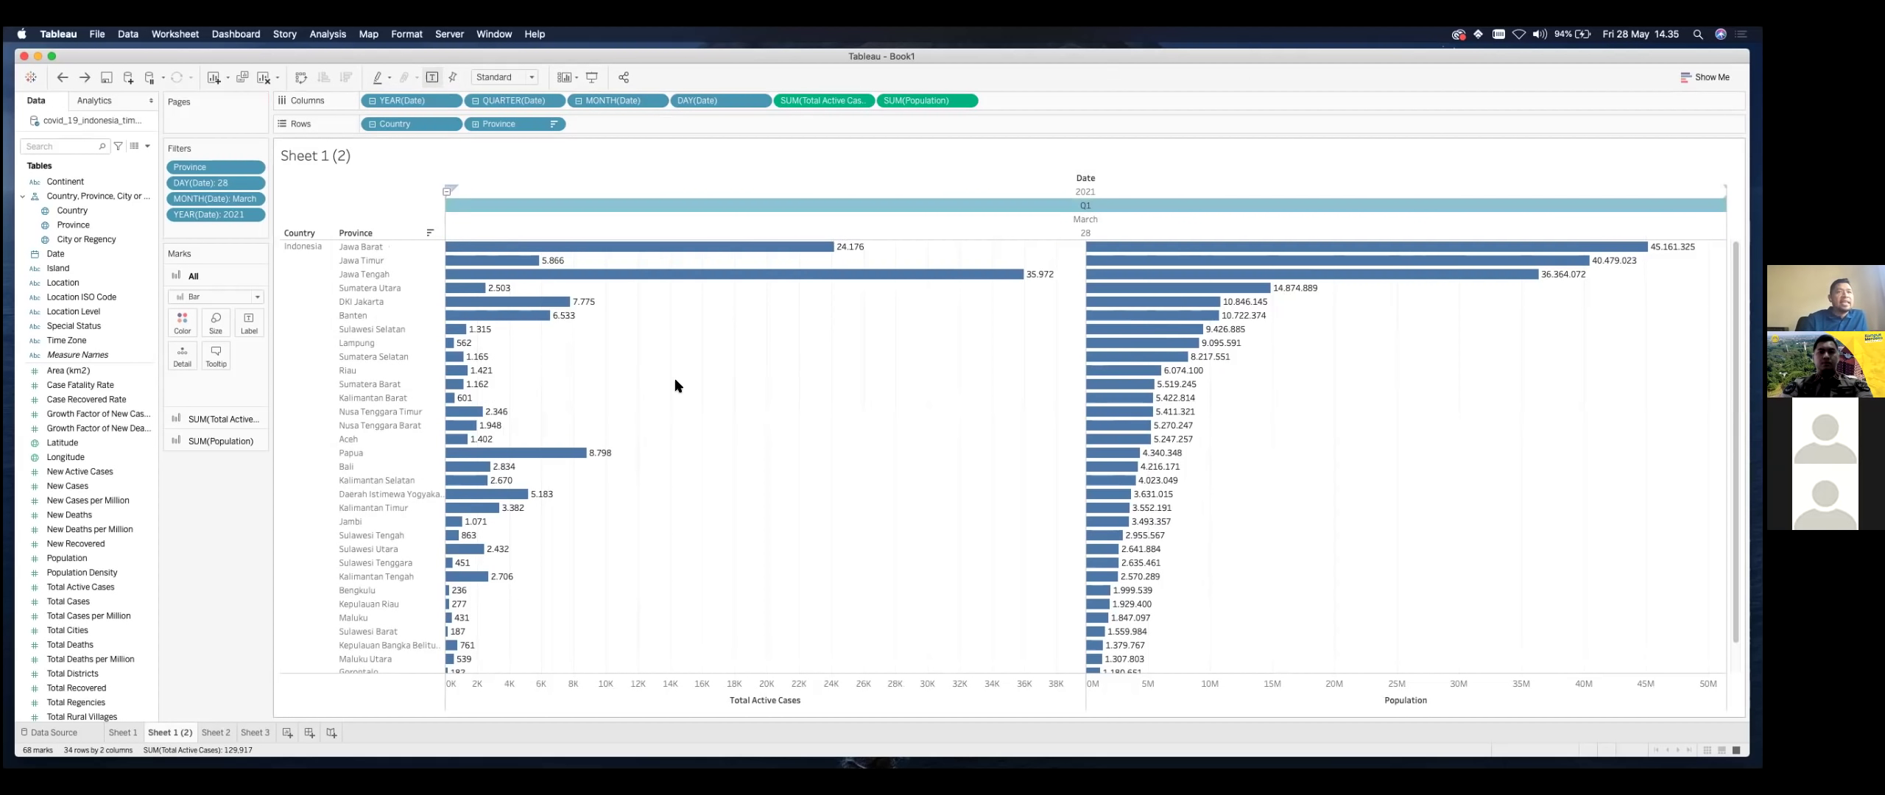
{"action": "left_click", "coordinate": [346, 77]}
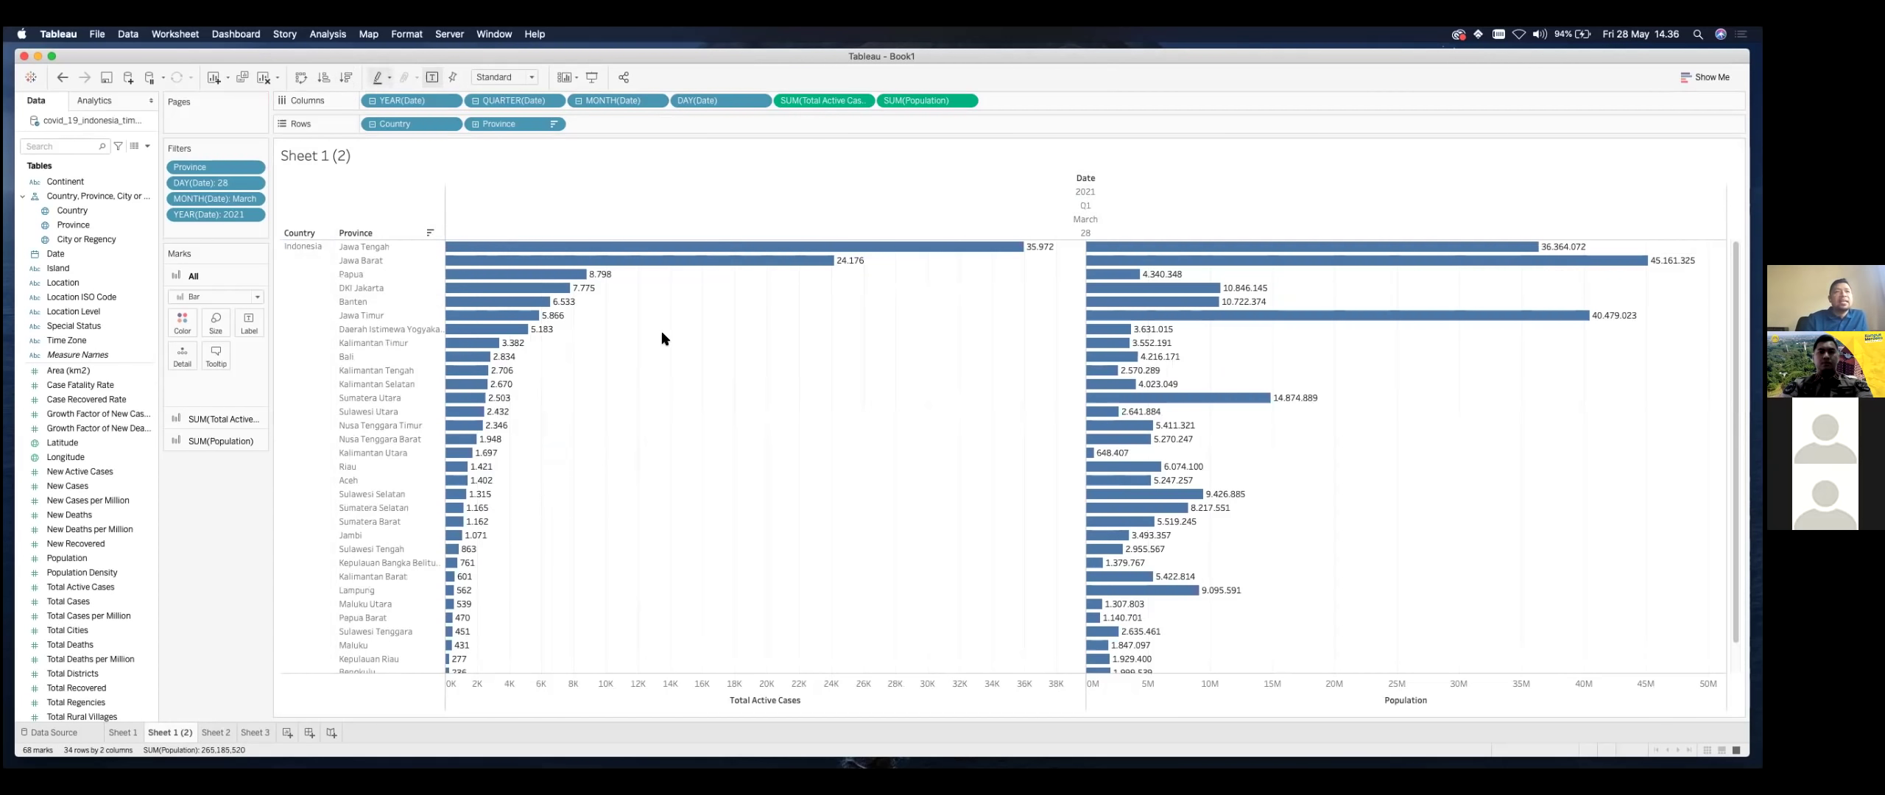
Step: Move Population back ahead of Total Active Cases and sort the provinces in descending order of population
{"action": "mouse_move", "coordinate": [819, 258]}
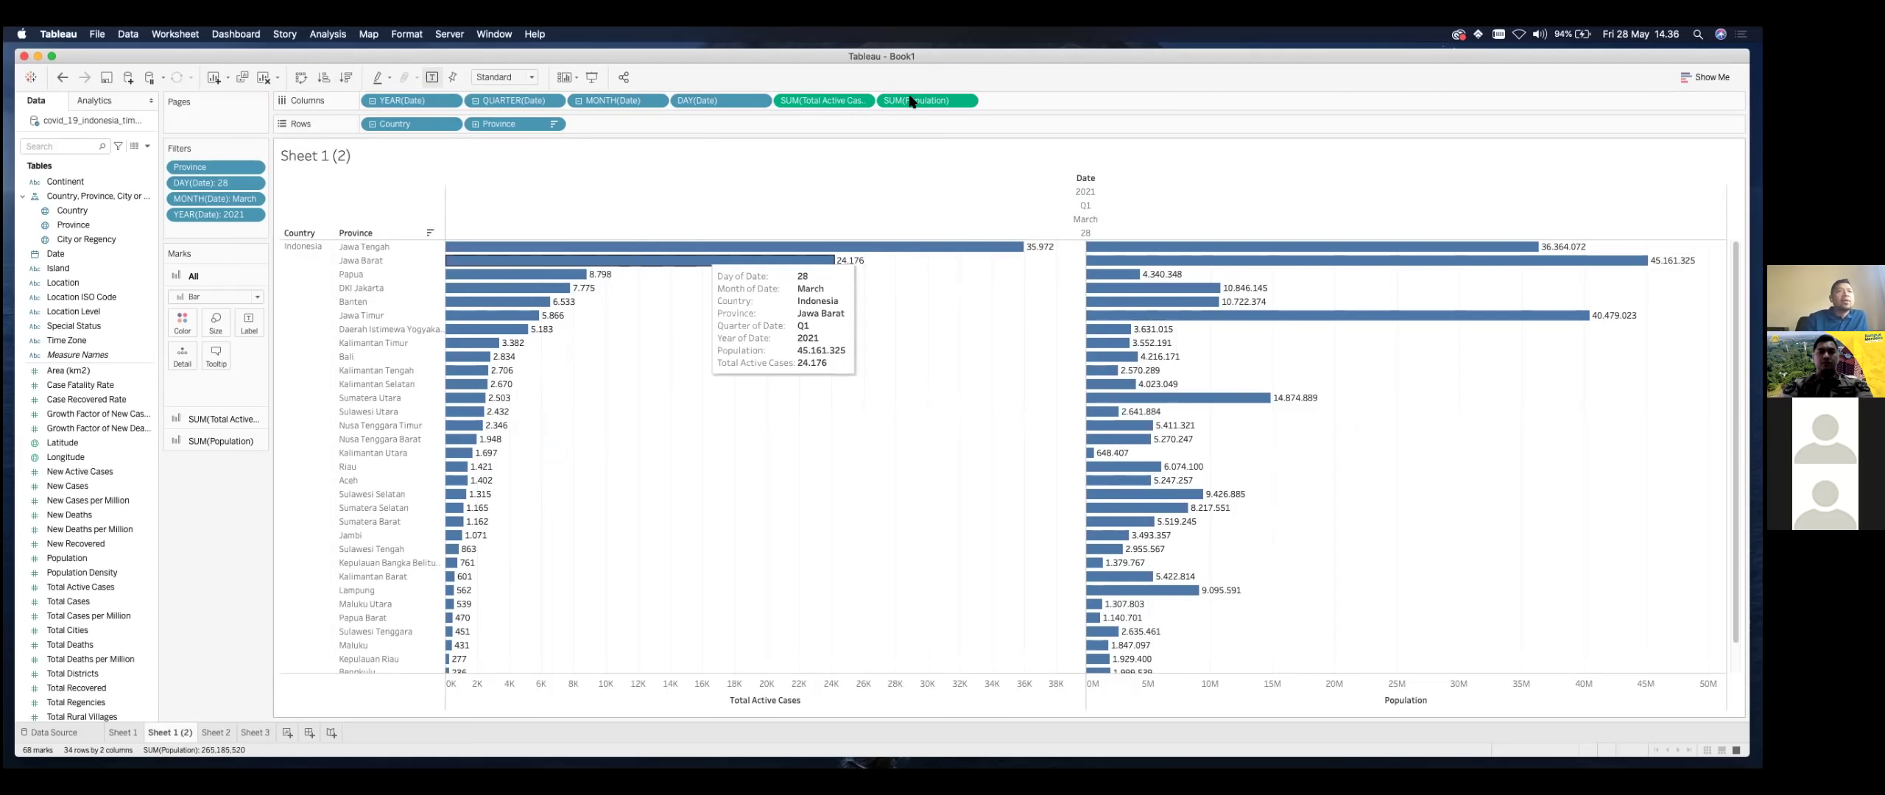
{"action": "left_click_drag", "start_coordinate": [798, 101], "coordinate": [346, 77]}
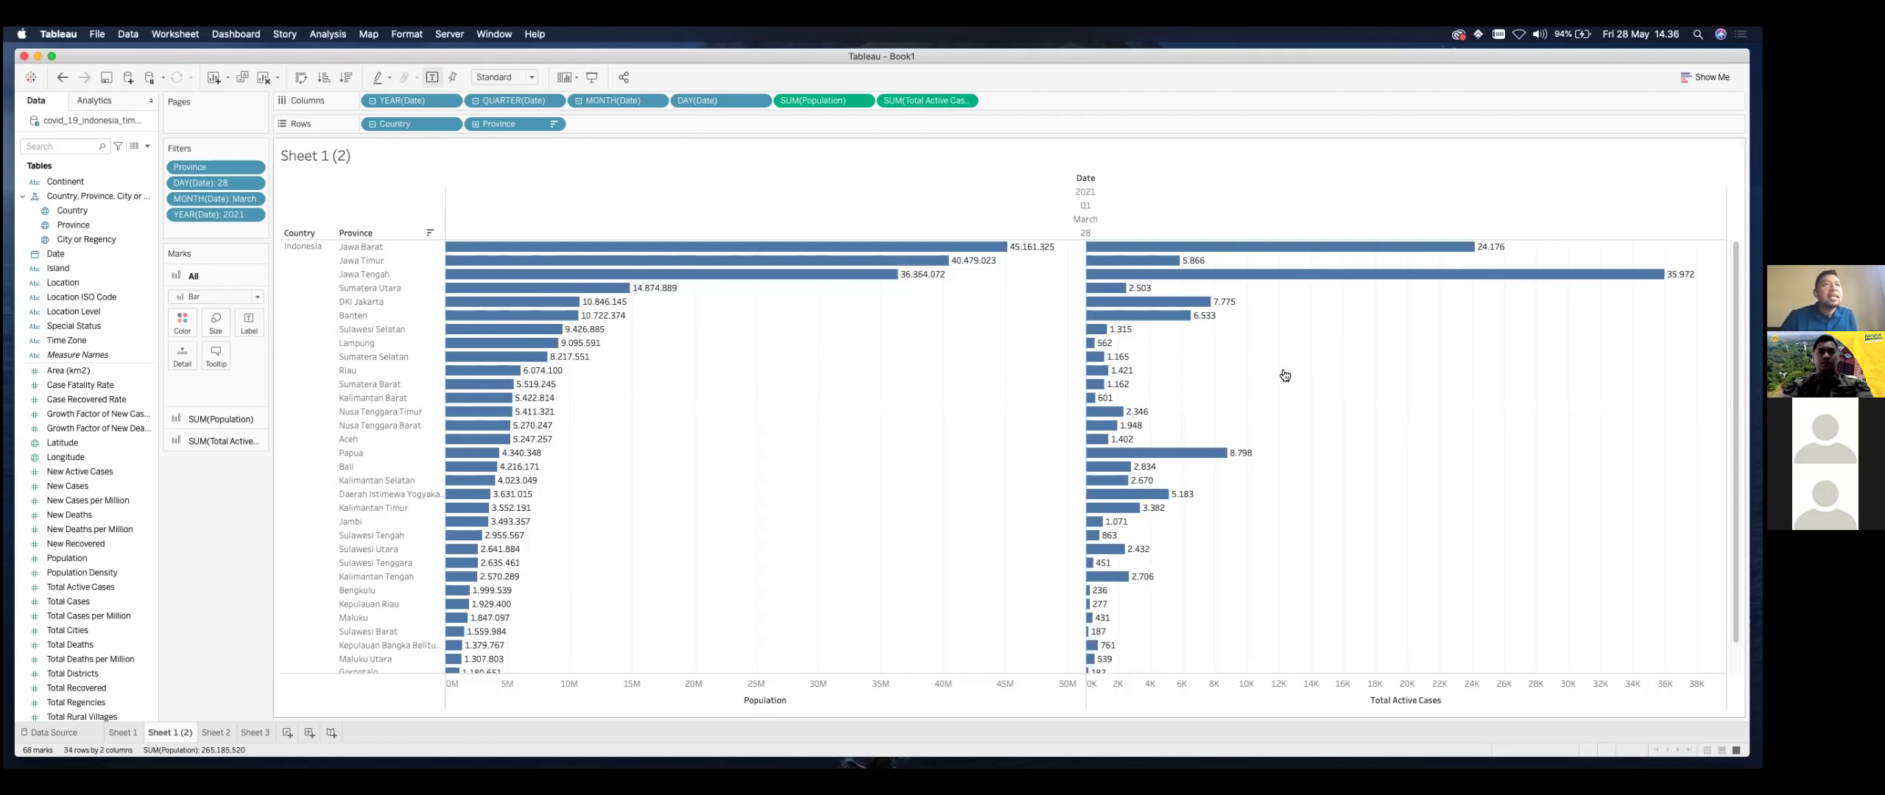
{"action": "left_click", "coordinate": [866, 111]}
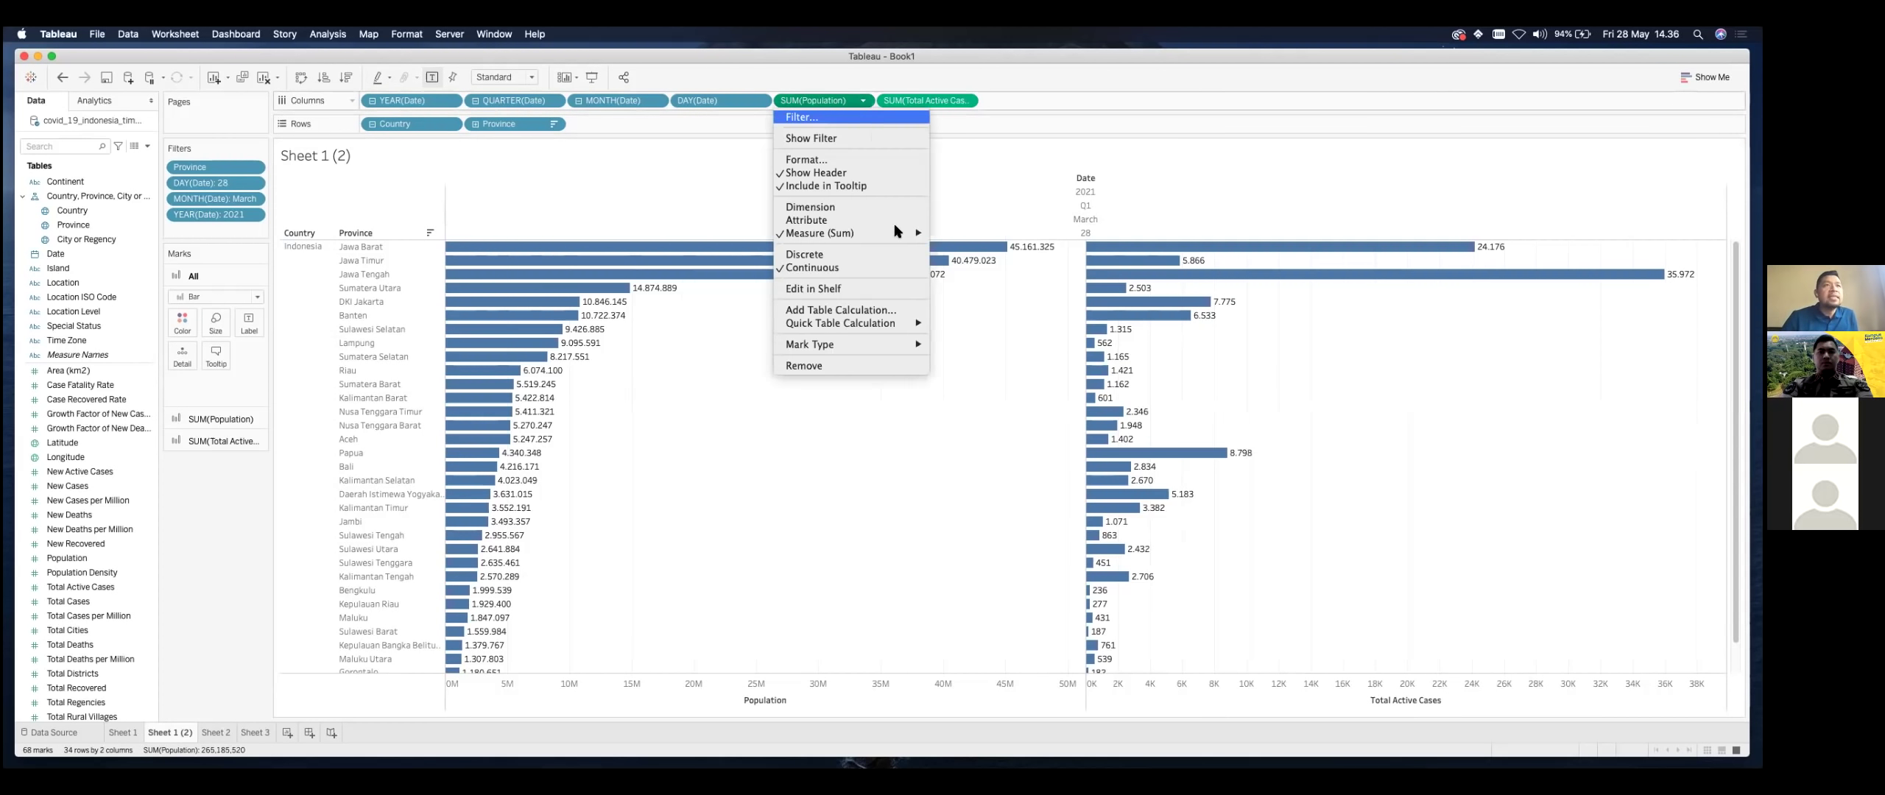
{"action": "mouse_move", "coordinate": [899, 237]}
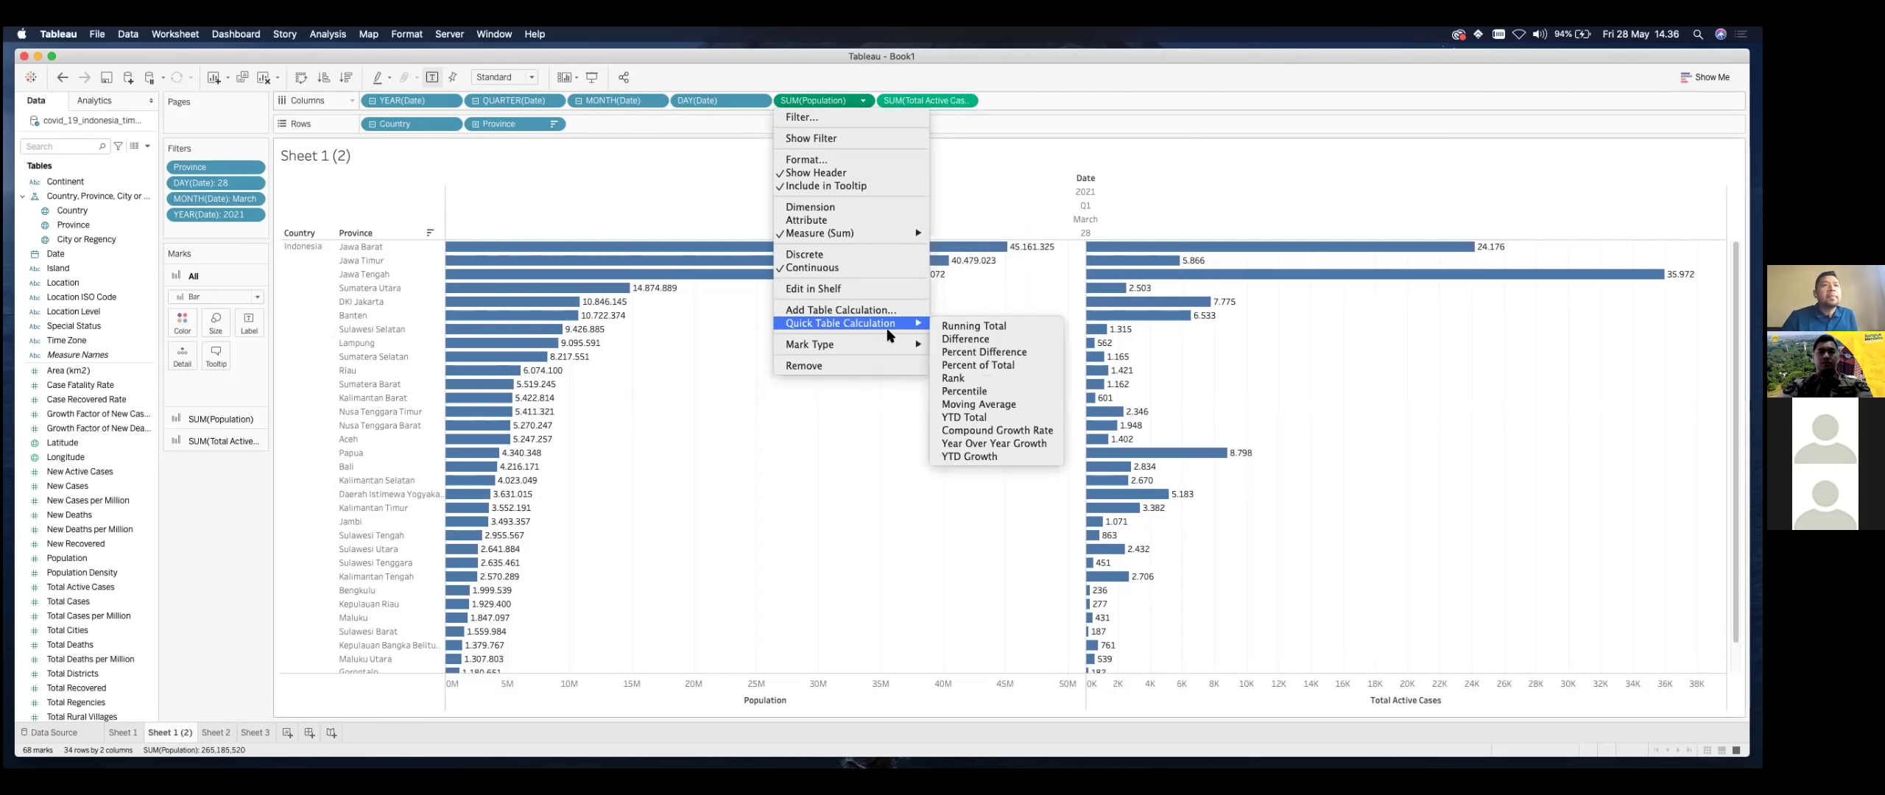
{"action": "mouse_move", "coordinate": [878, 345]}
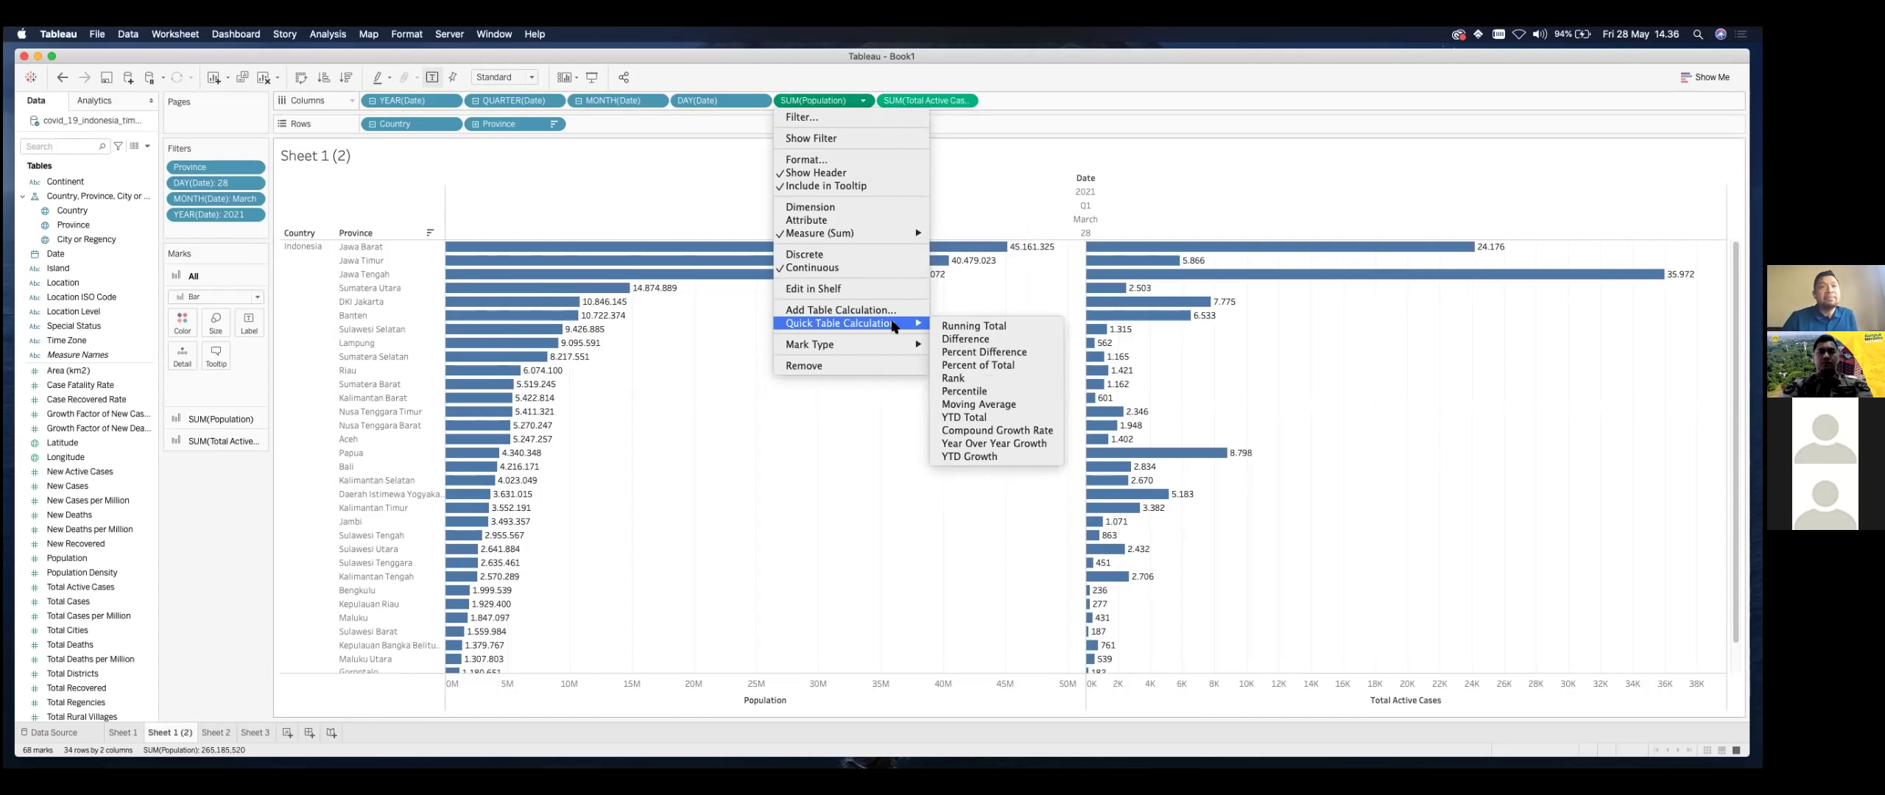
{"action": "left_click", "coordinate": [920, 103]}
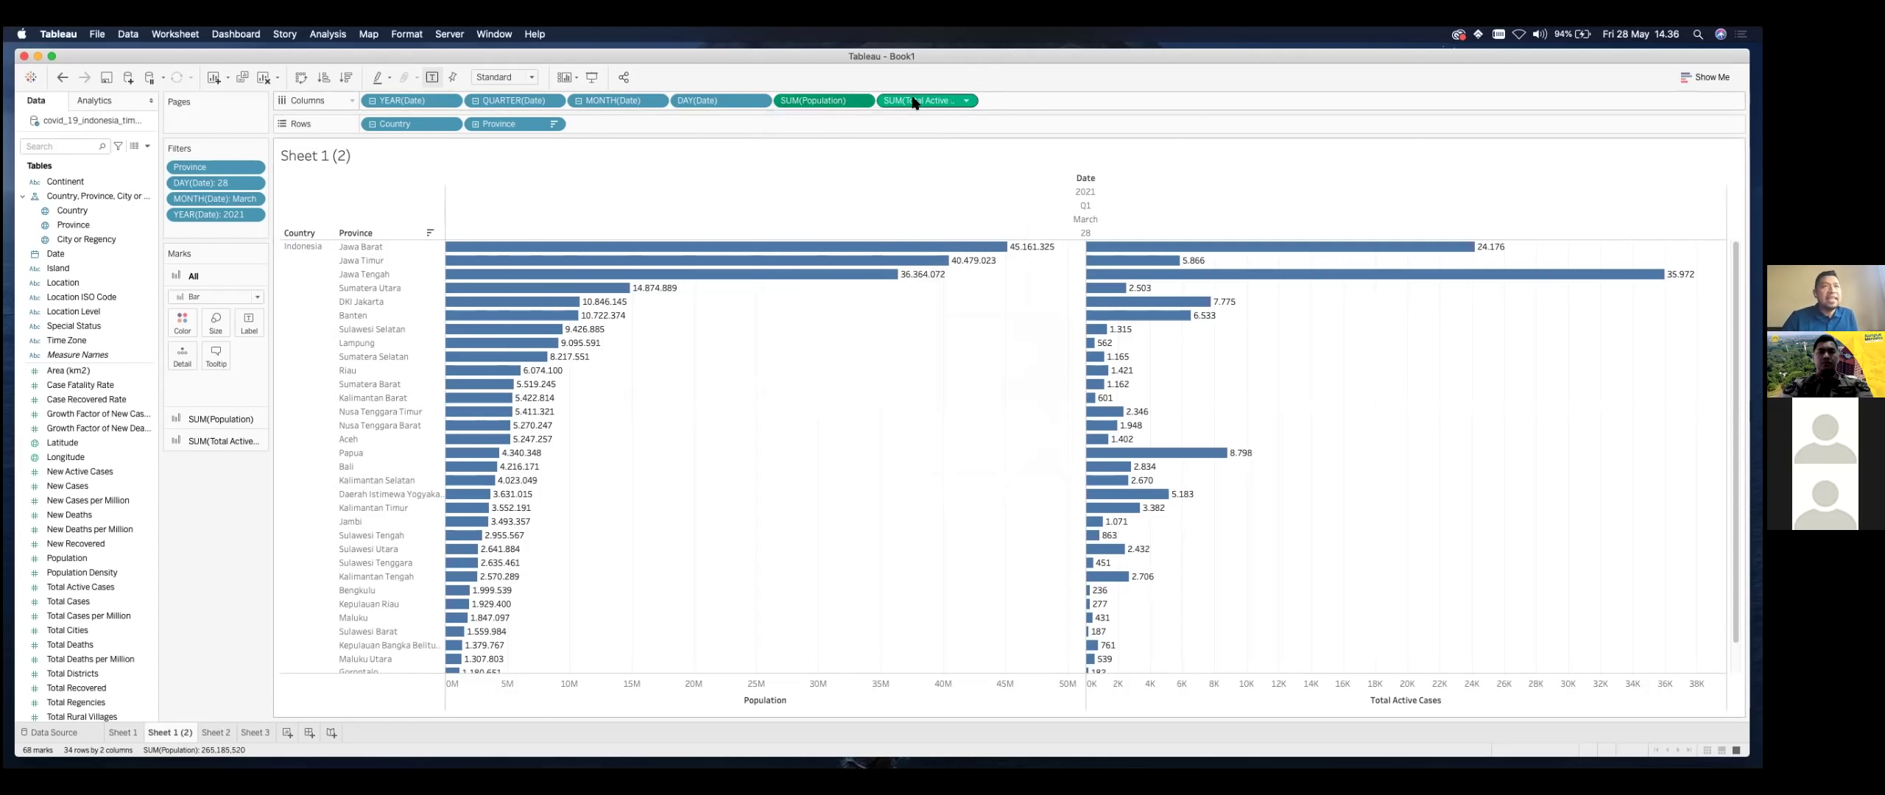
Step: Reorder the columns so Total Active Cases precedes Population, and sort the provinces in descending order of total active cases
{"action": "left_click_drag", "start_coordinate": [916, 103], "coordinate": [785, 102]}
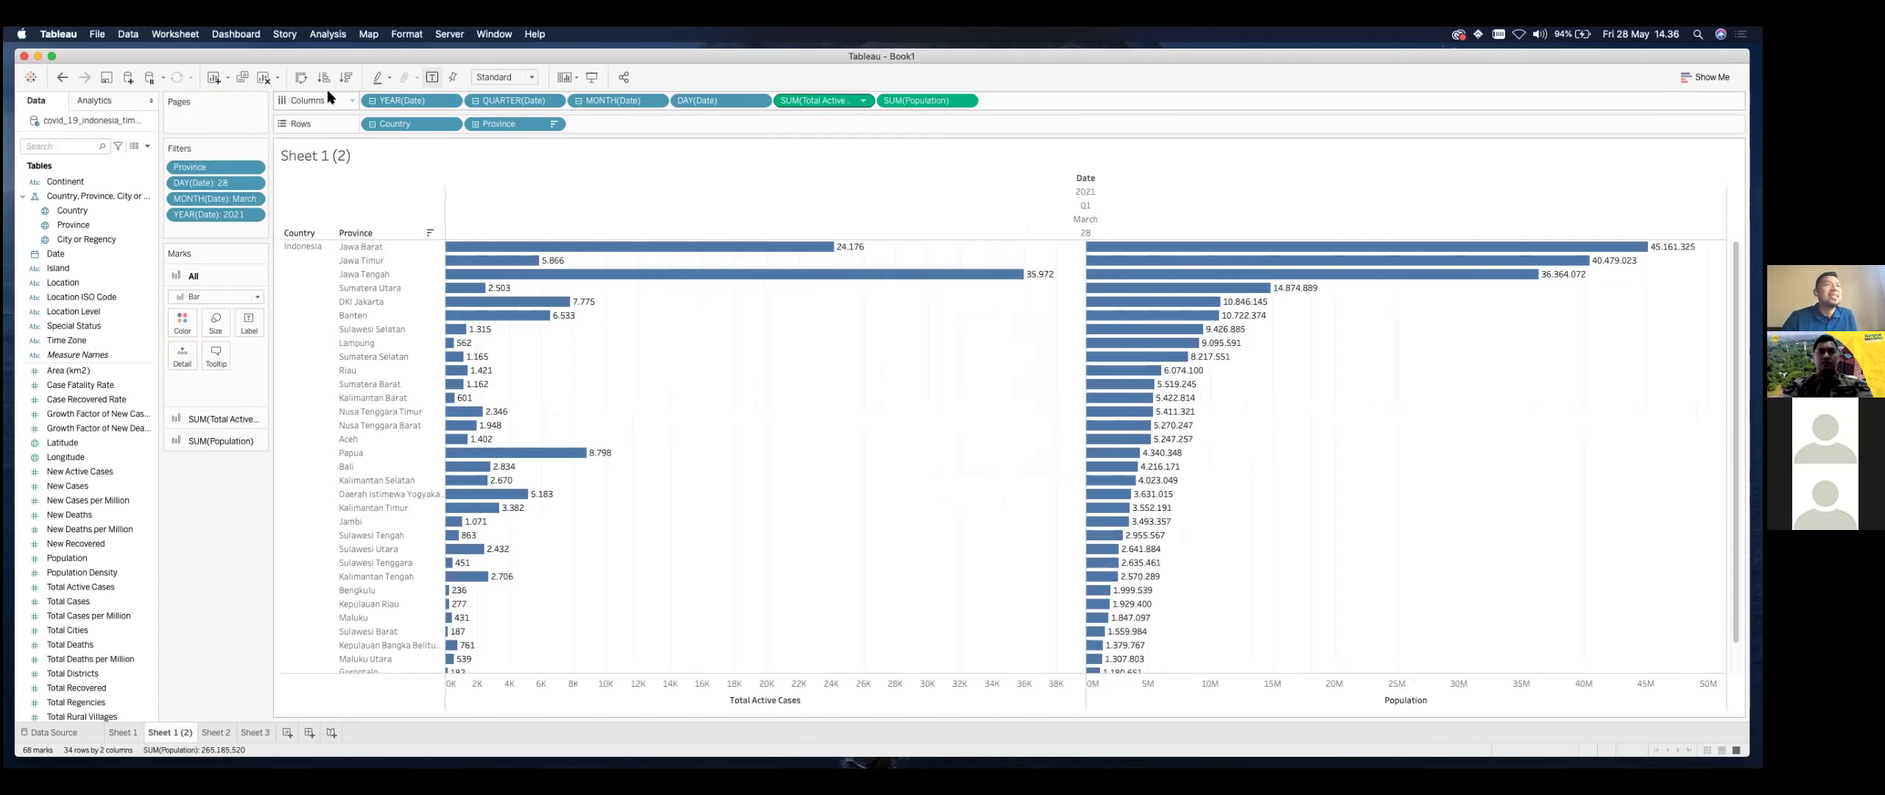
{"action": "left_click", "coordinate": [347, 78]}
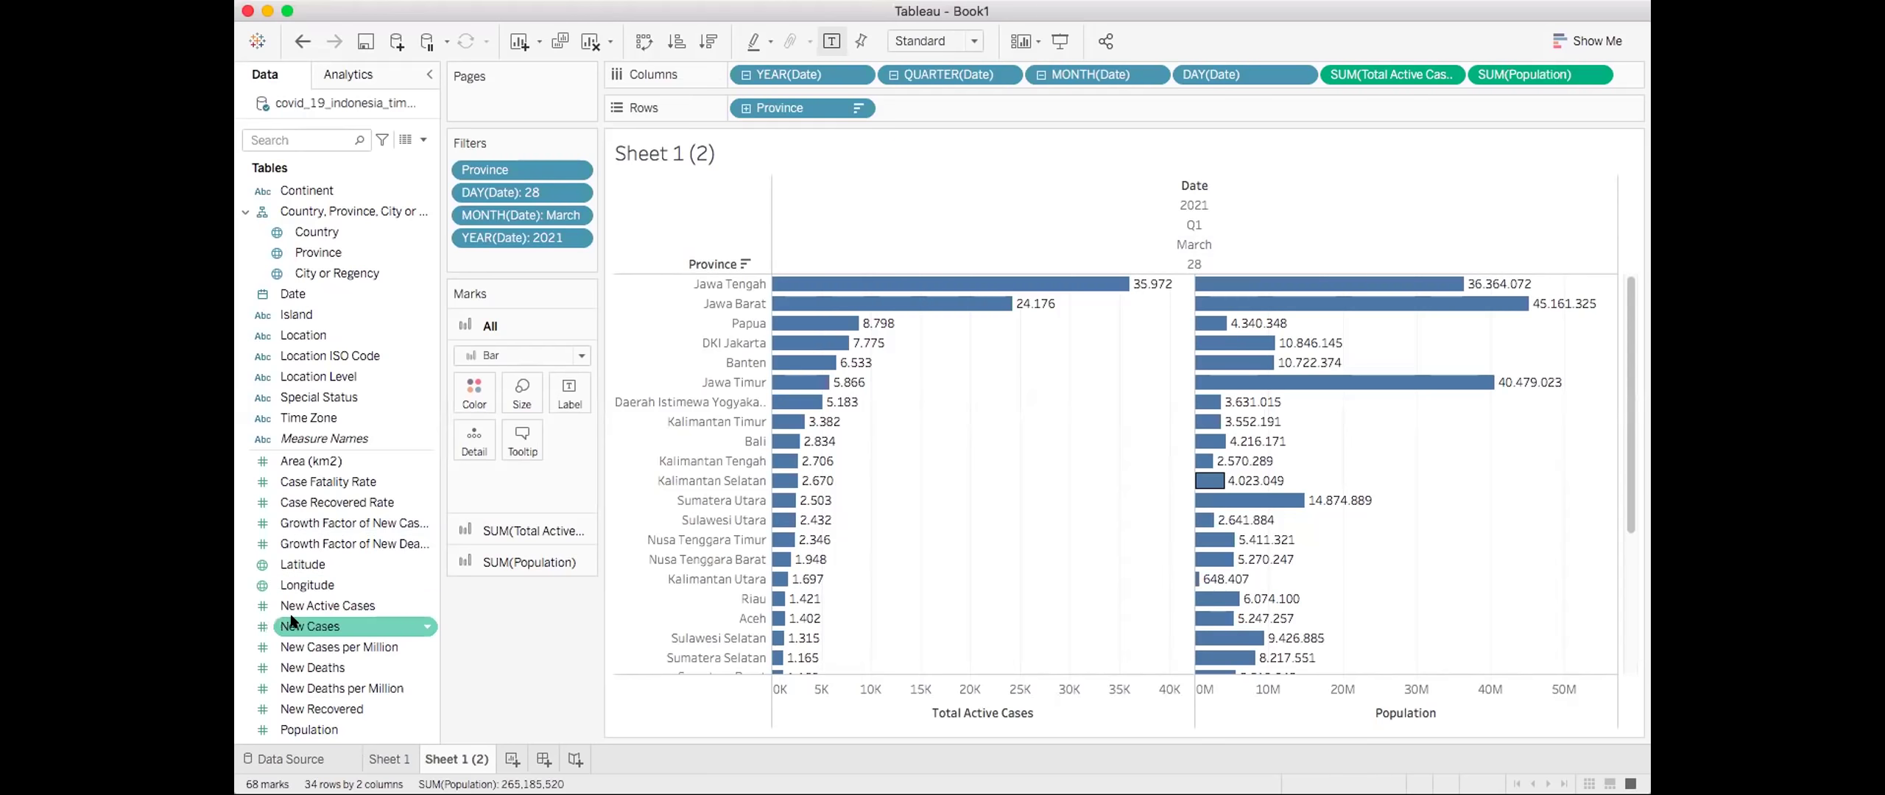
{"action": "scroll", "coordinate": [291, 621], "scroll_direction": "down", "scroll_amount": 5}
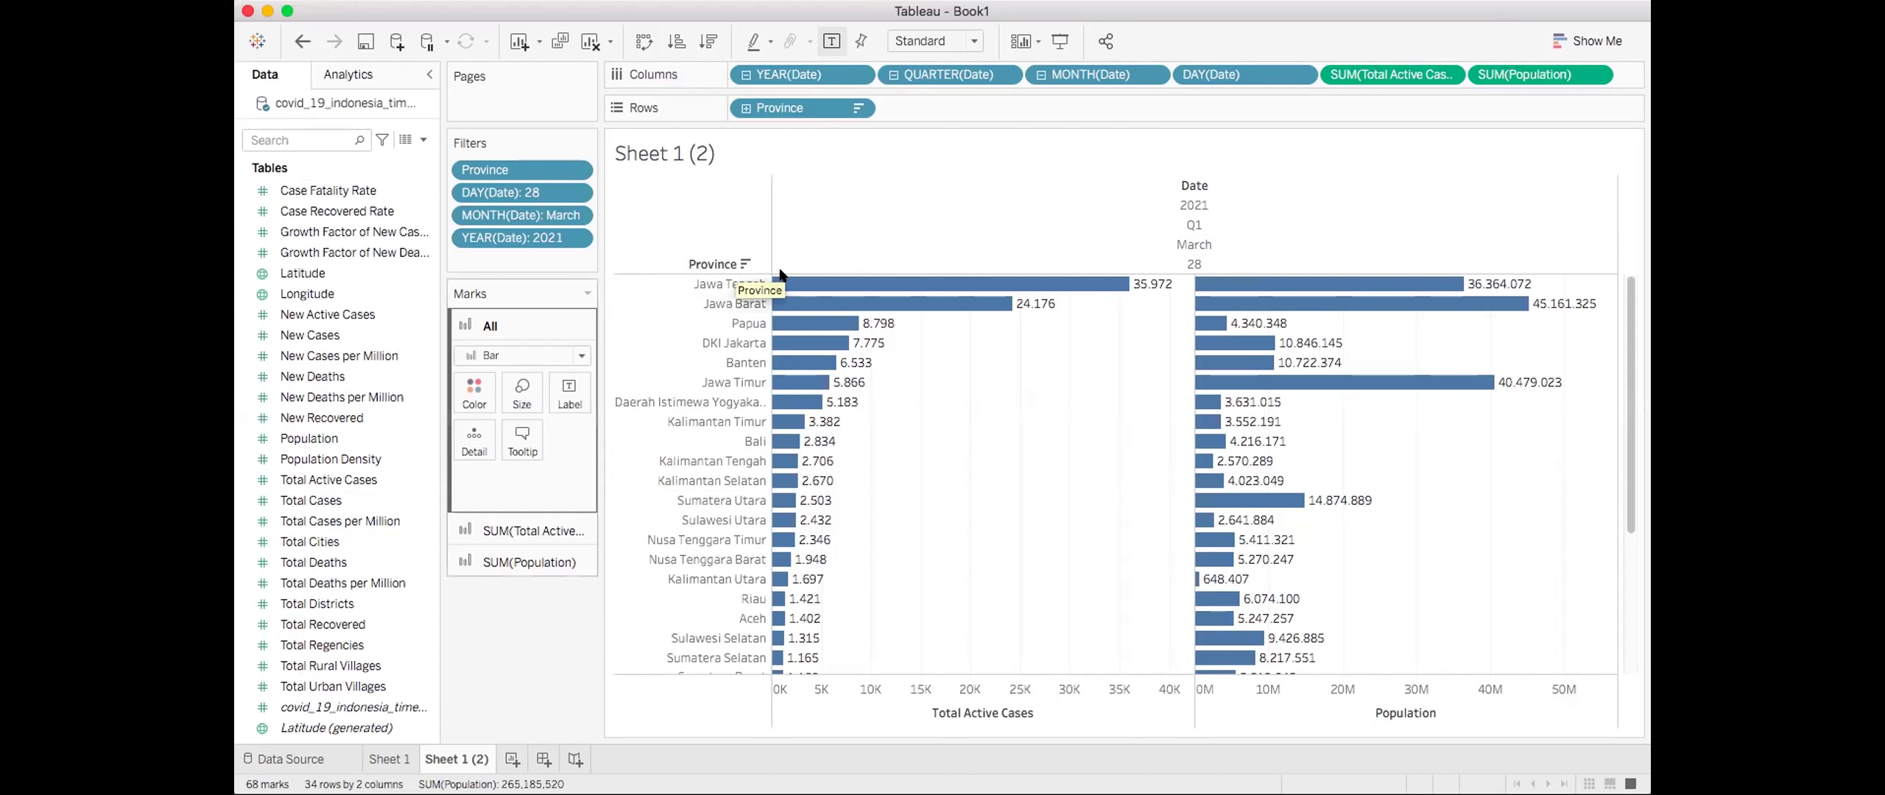
{"action": "left_click", "coordinate": [1148, 144]}
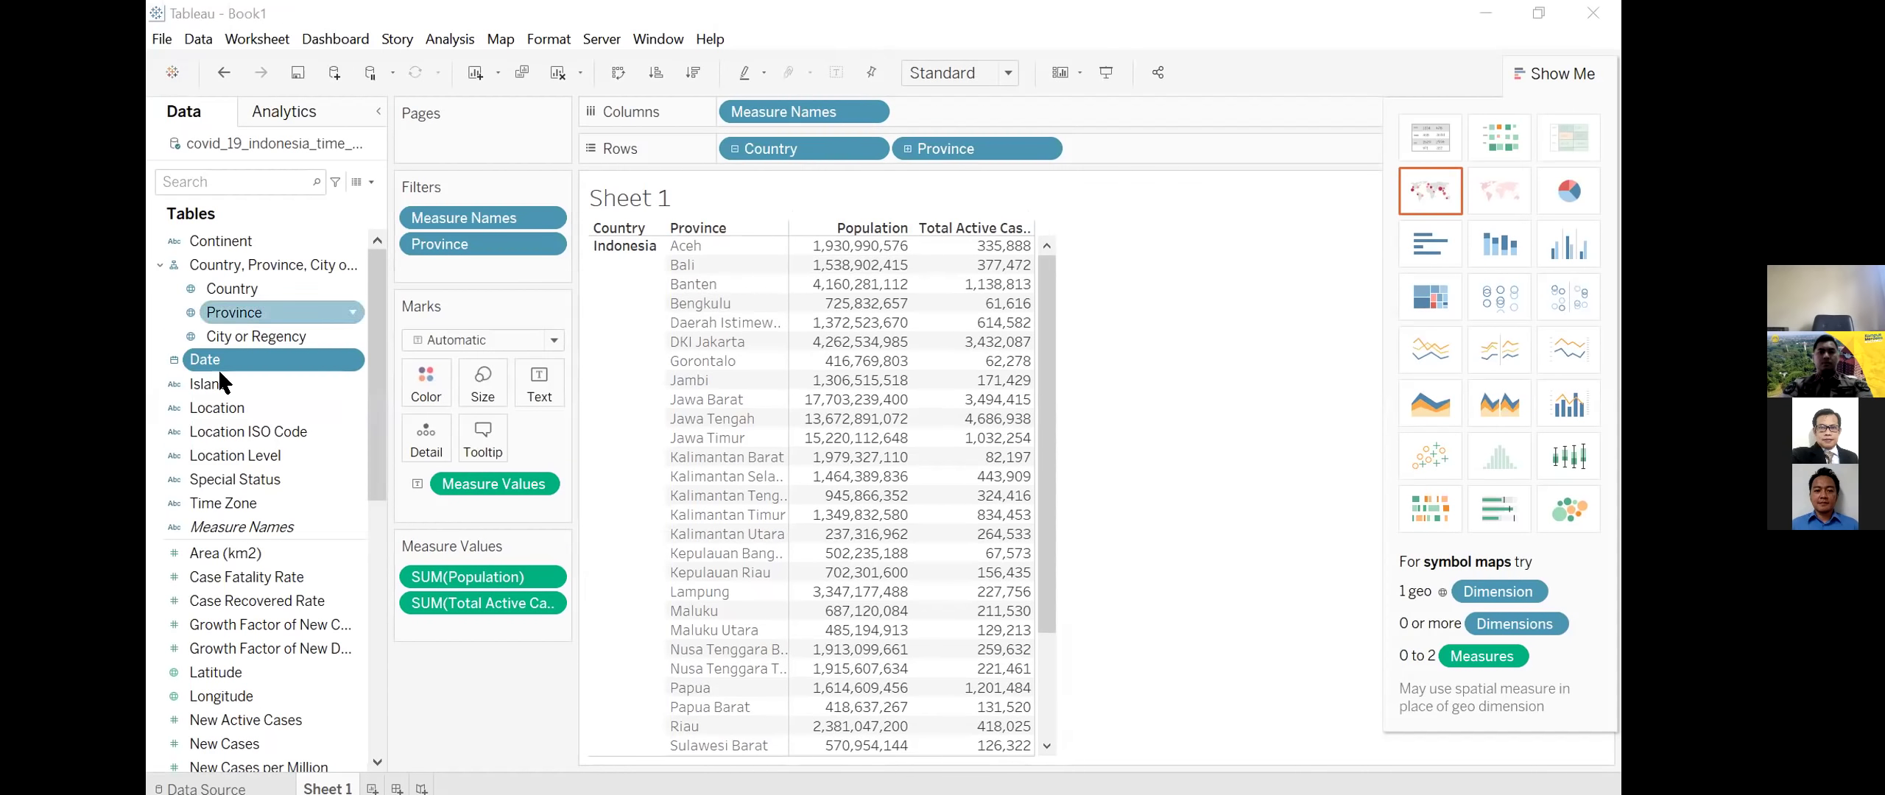
Step: Add the Date field to the columns of Sheet 1 after Measure Names
{"action": "left_click", "coordinate": [334, 352]}
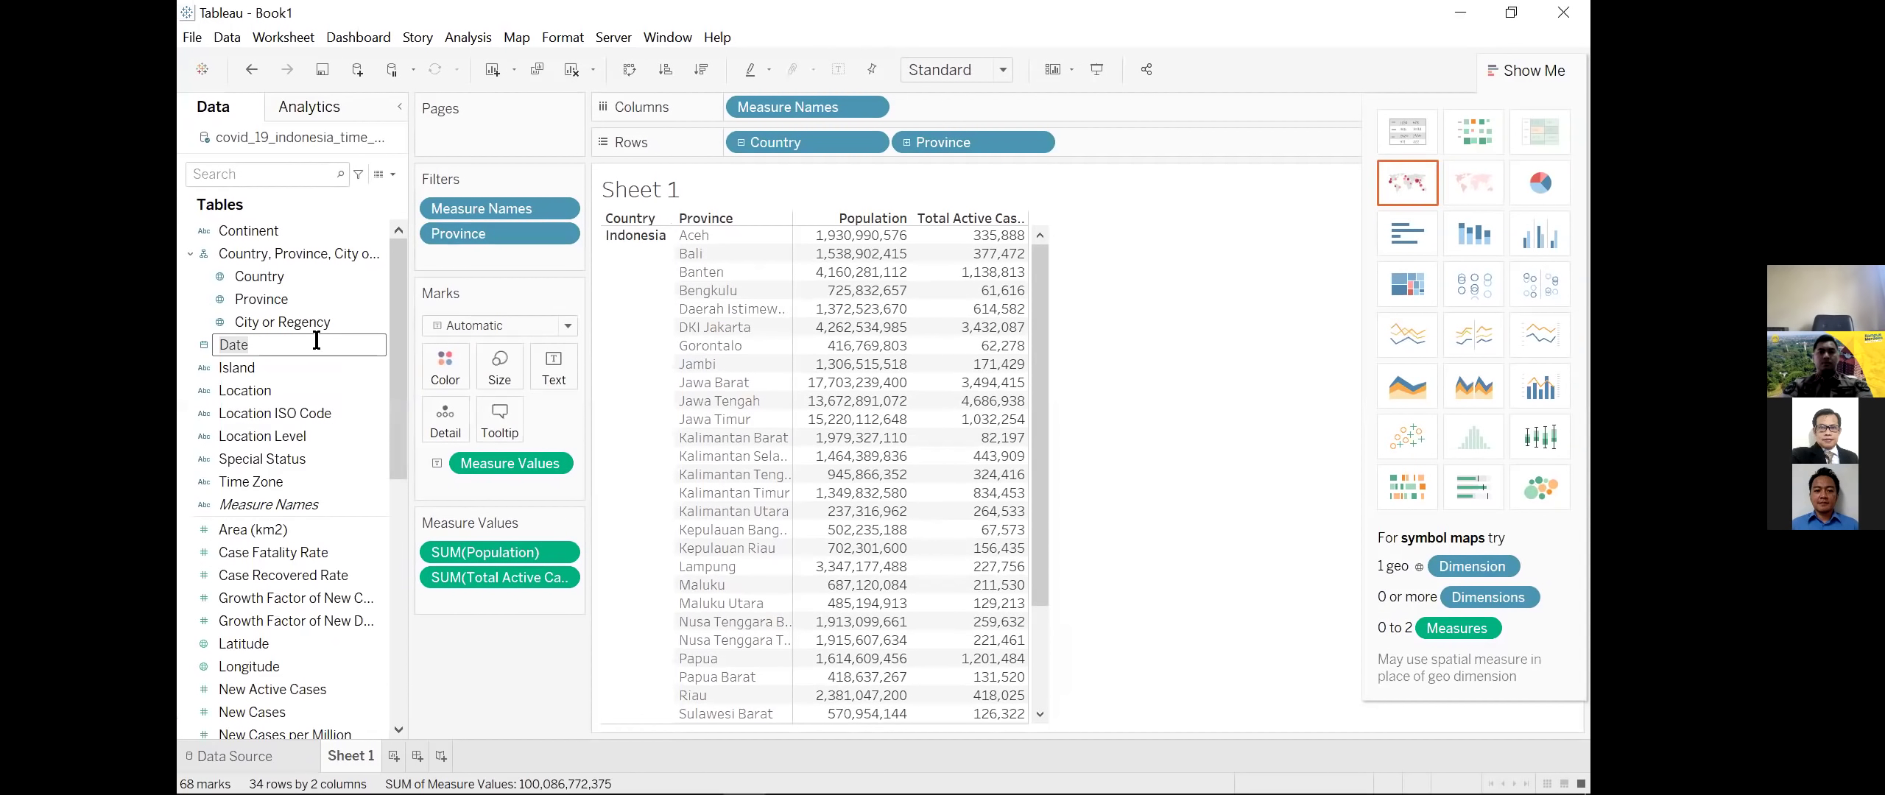
{"action": "left_click", "coordinate": [270, 362]}
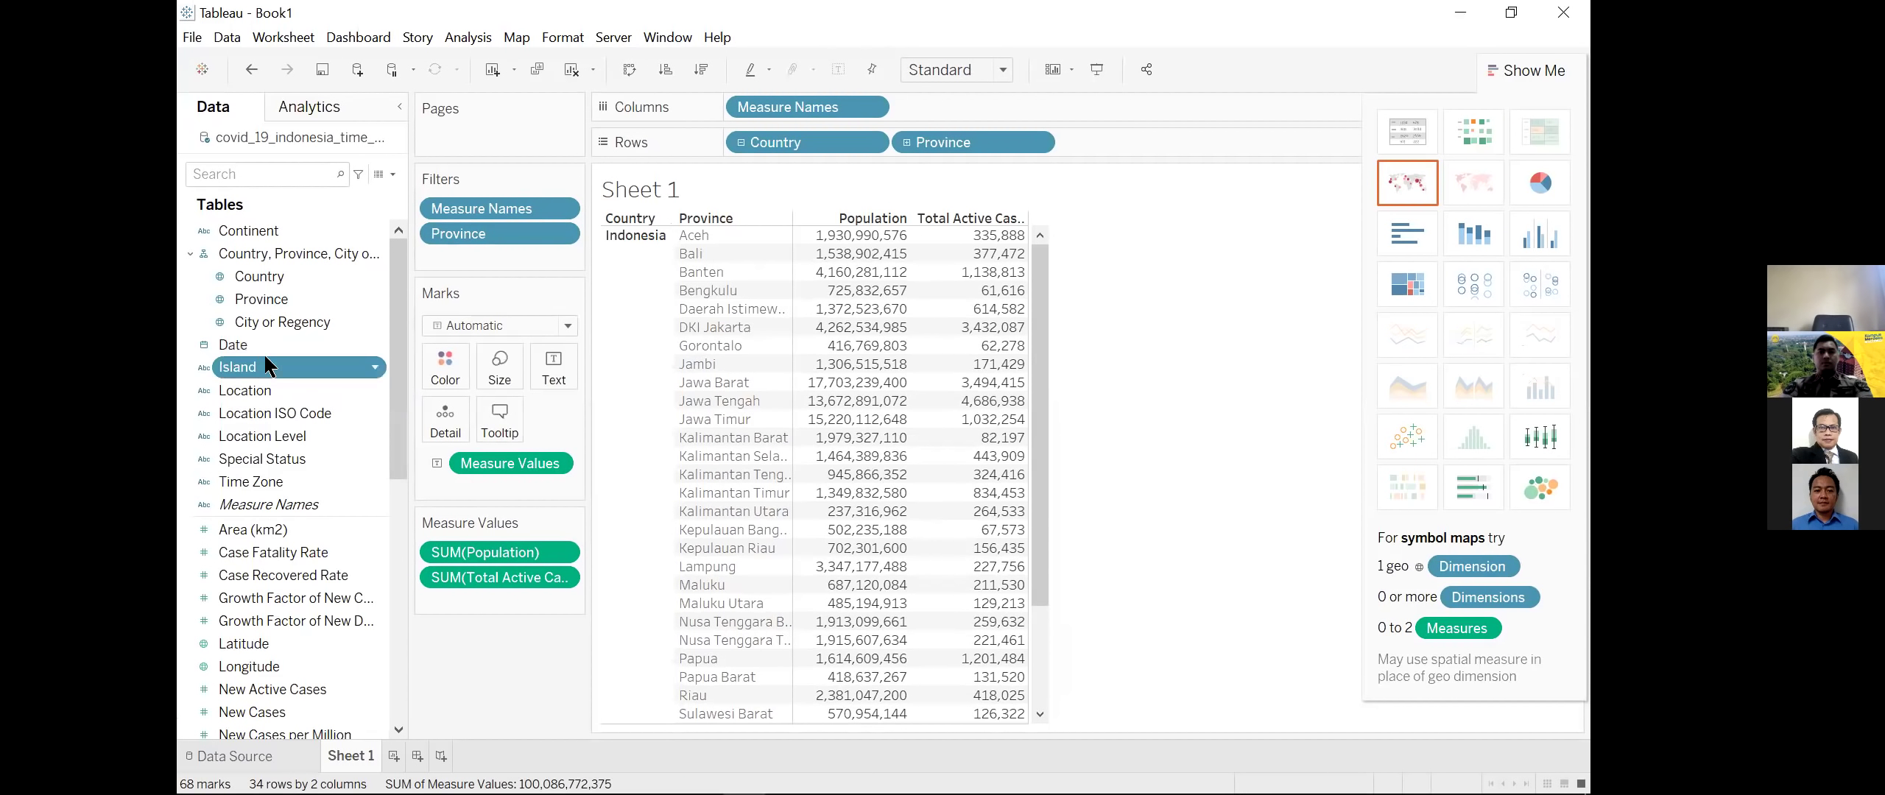
{"action": "left_click", "coordinate": [253, 343]}
{"action": "left_click_drag", "start_coordinate": [254, 348], "coordinate": [958, 109]}
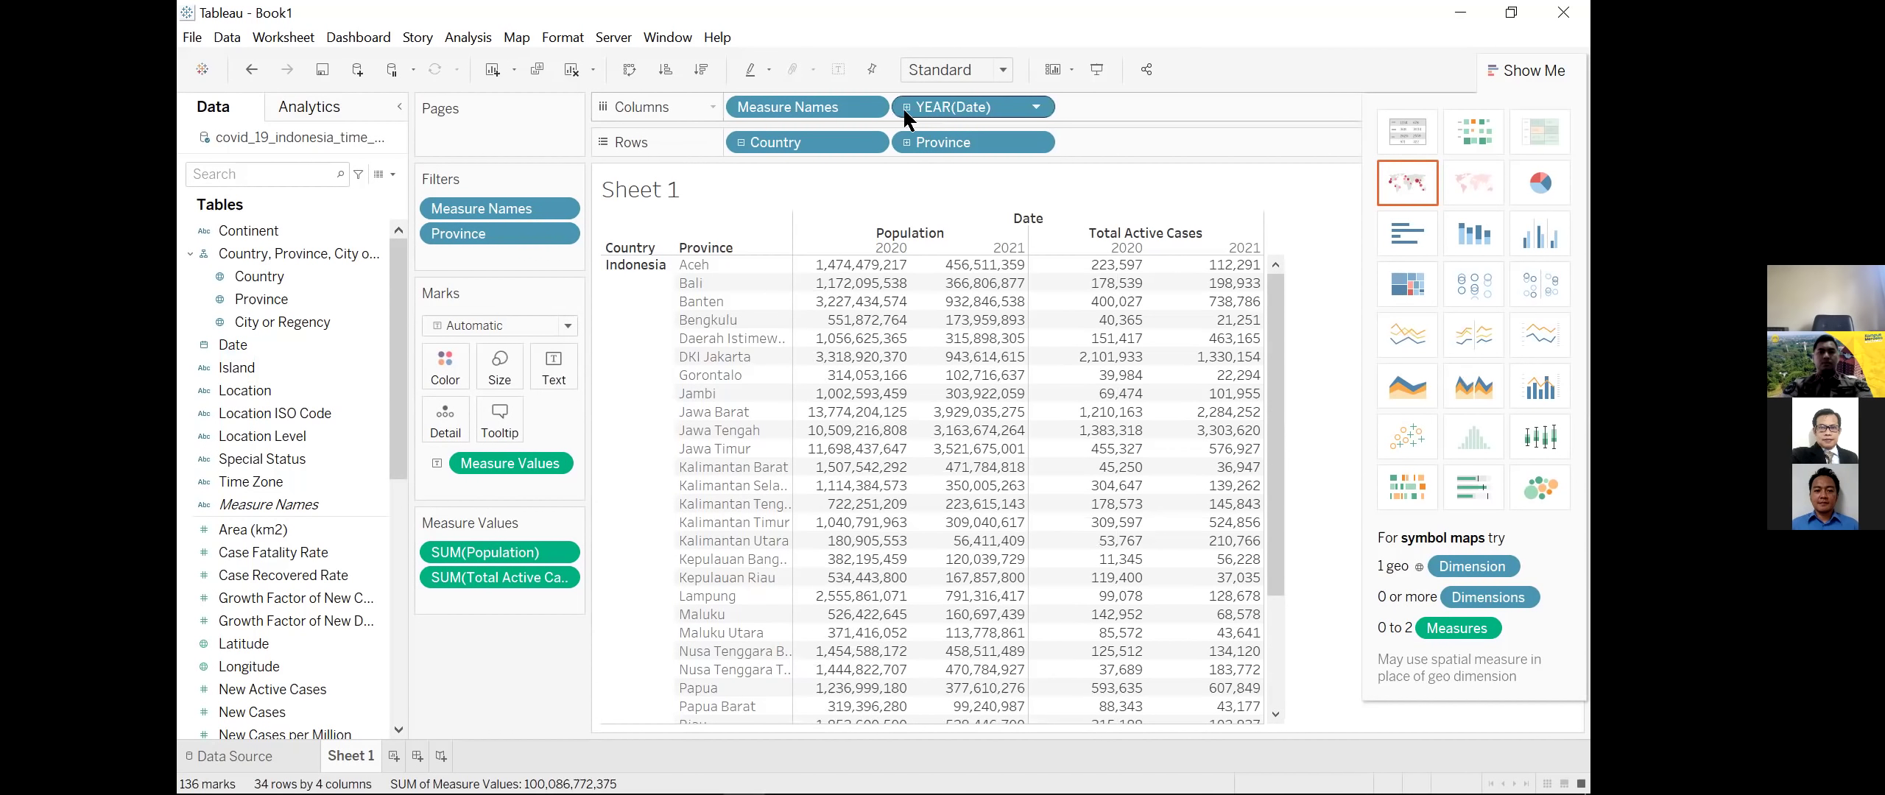
Step: Expand the date in the Sheet 1 columns from year down to quarter, month and day
{"action": "left_click", "coordinate": [269, 324]}
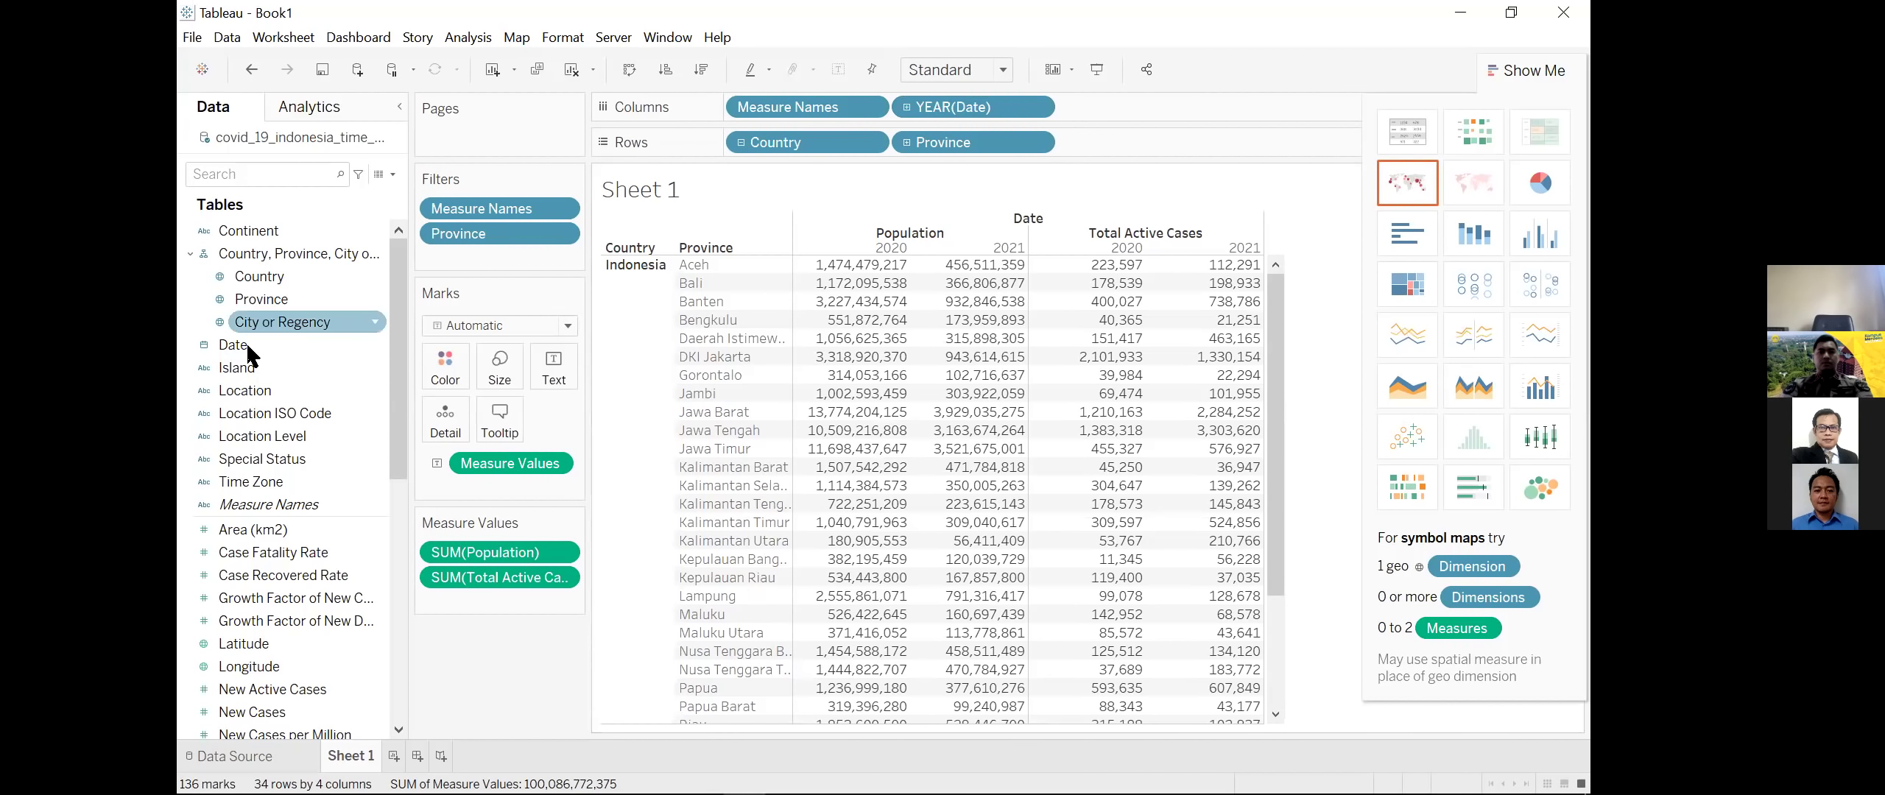
{"action": "left_click", "coordinate": [251, 343]}
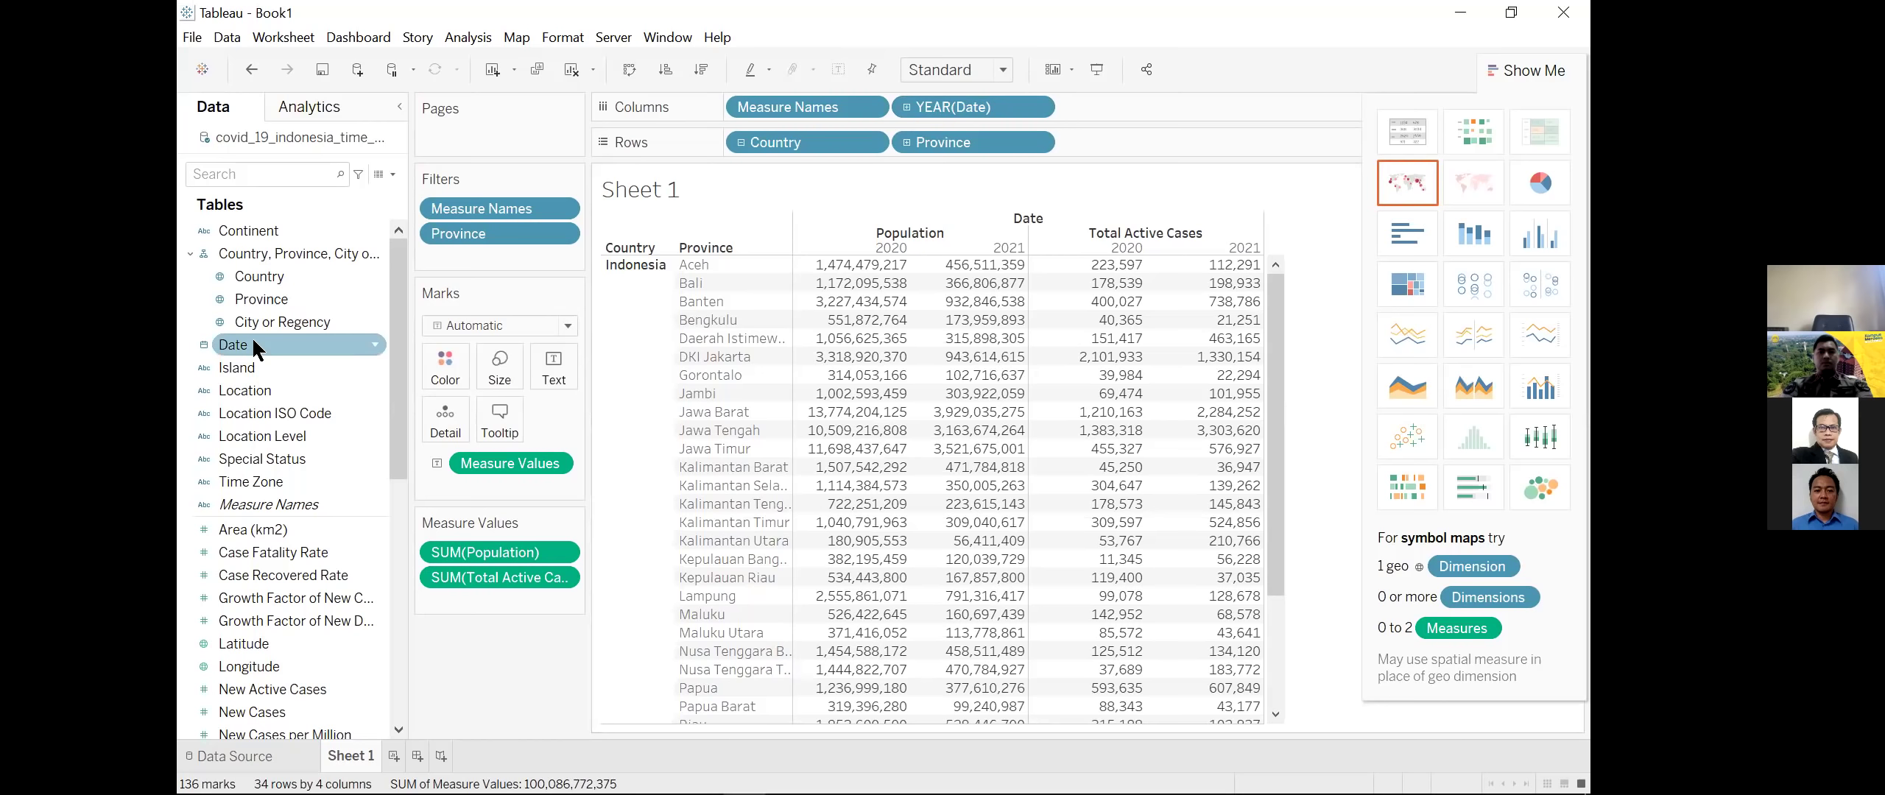
{"action": "left_click", "coordinate": [878, 190]}
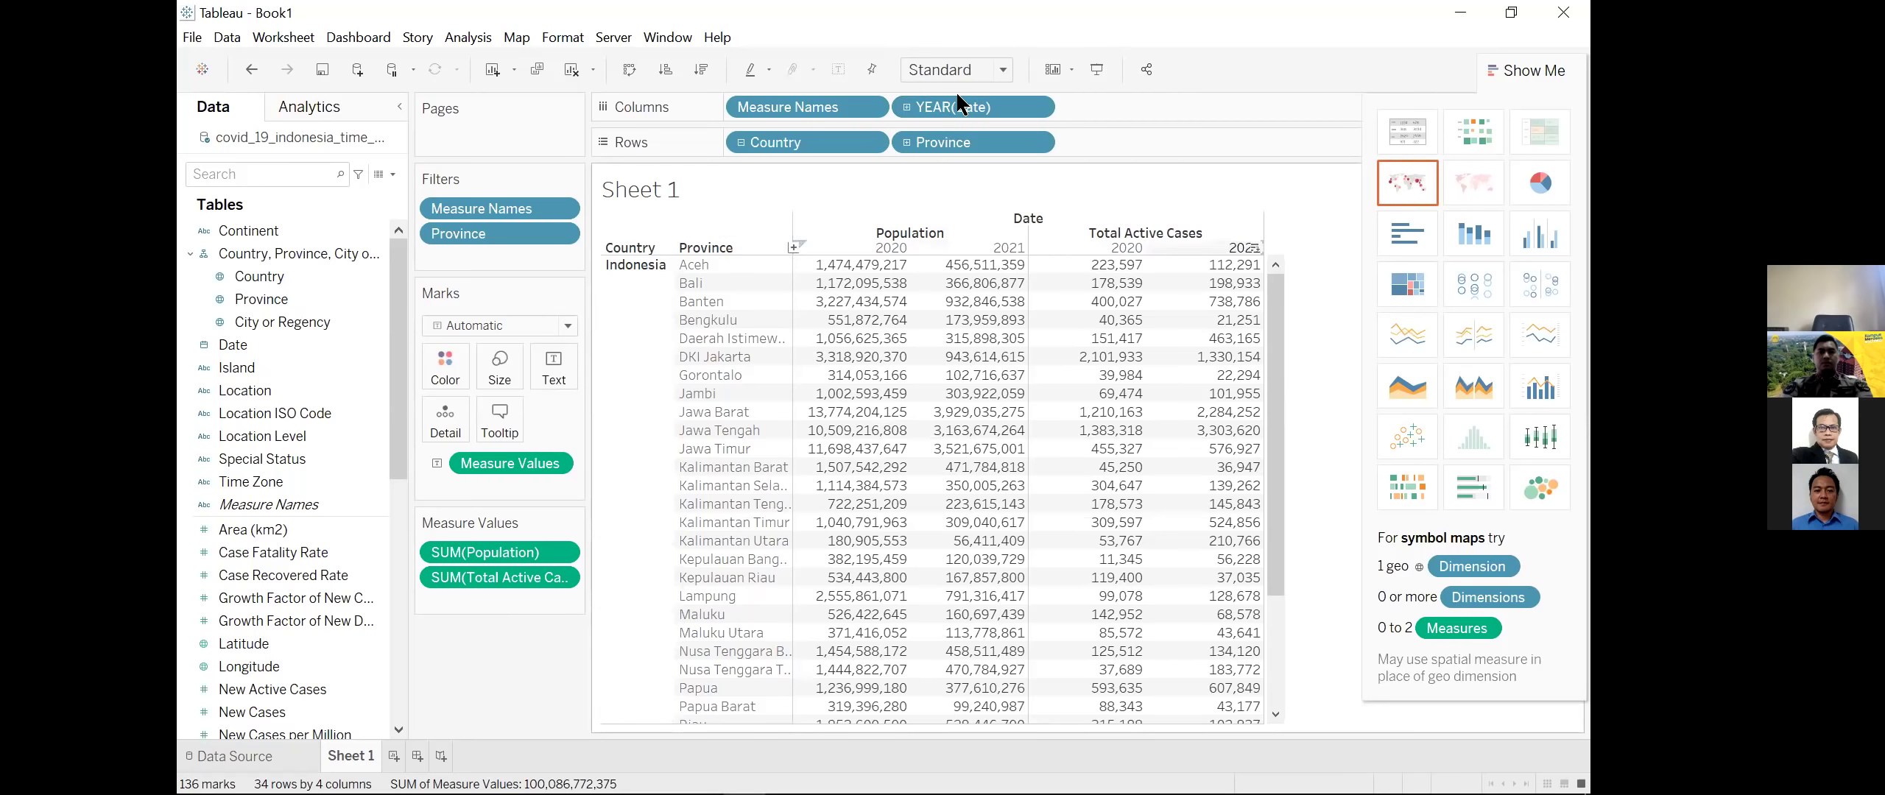
{"action": "left_click", "coordinate": [906, 107]}
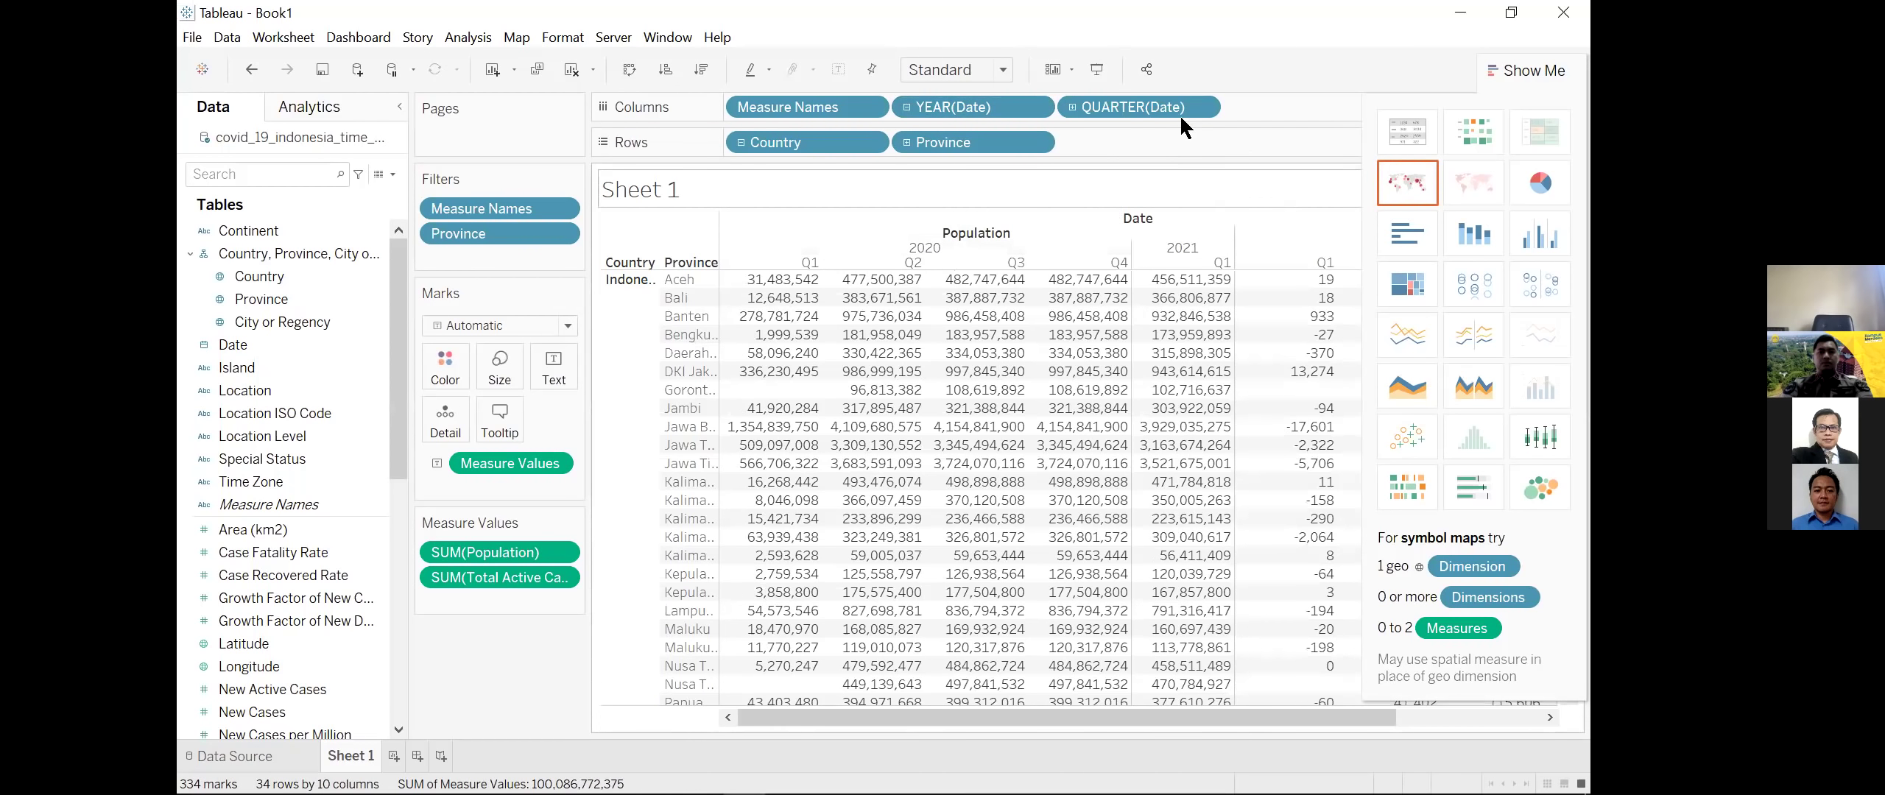
{"action": "left_click", "coordinate": [1073, 108]}
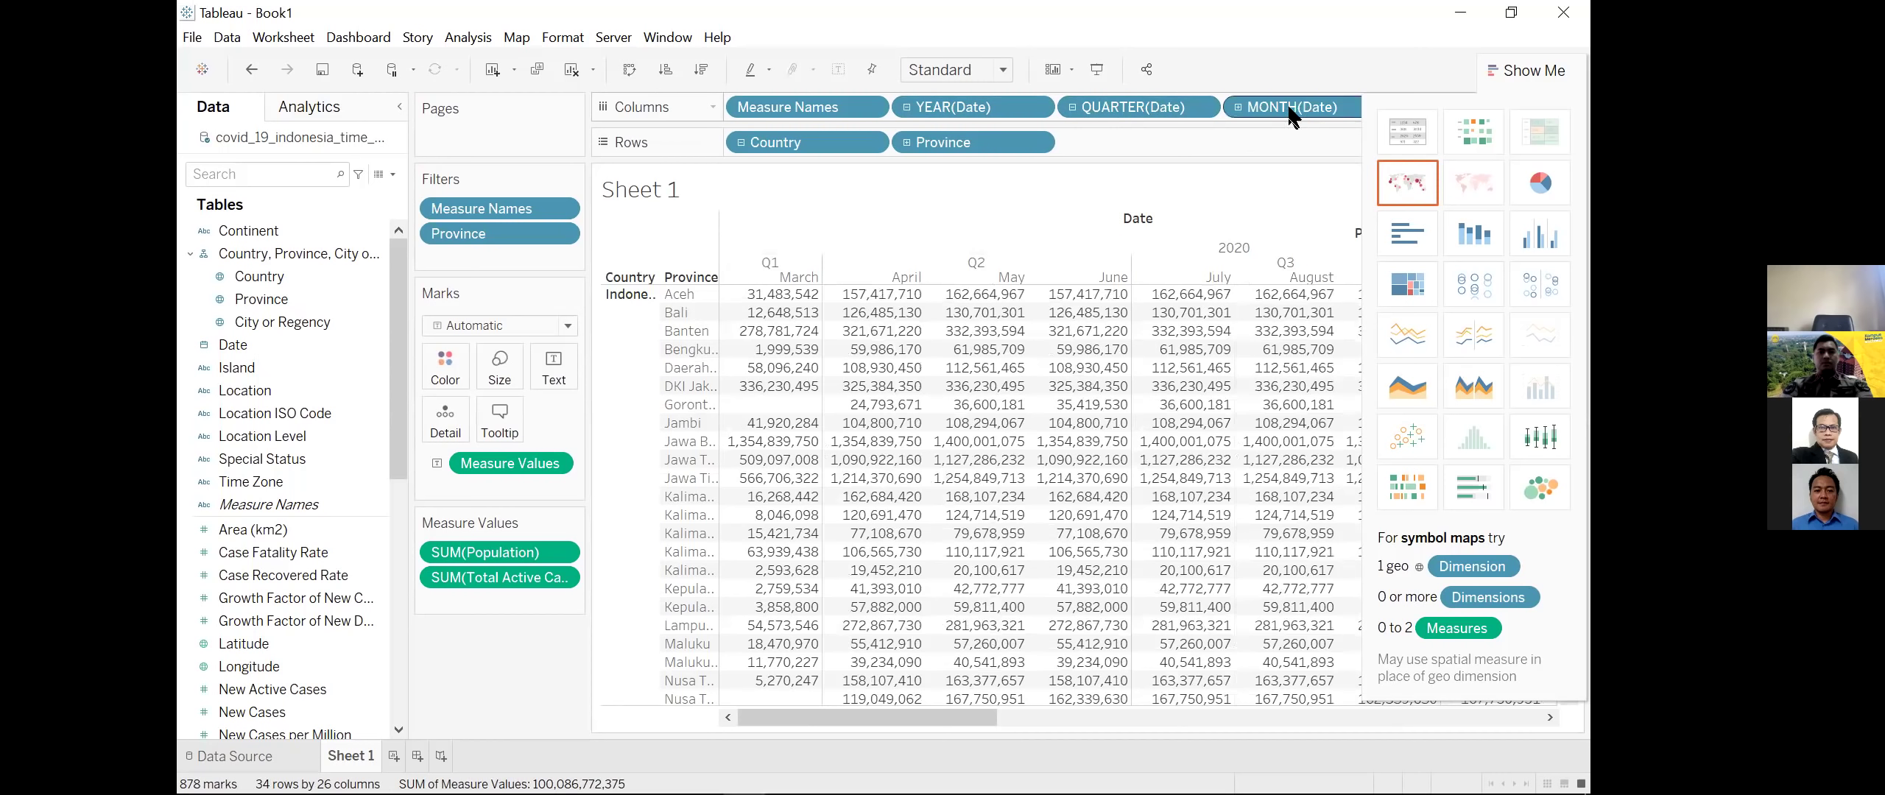
{"action": "left_click", "coordinate": [1238, 107]}
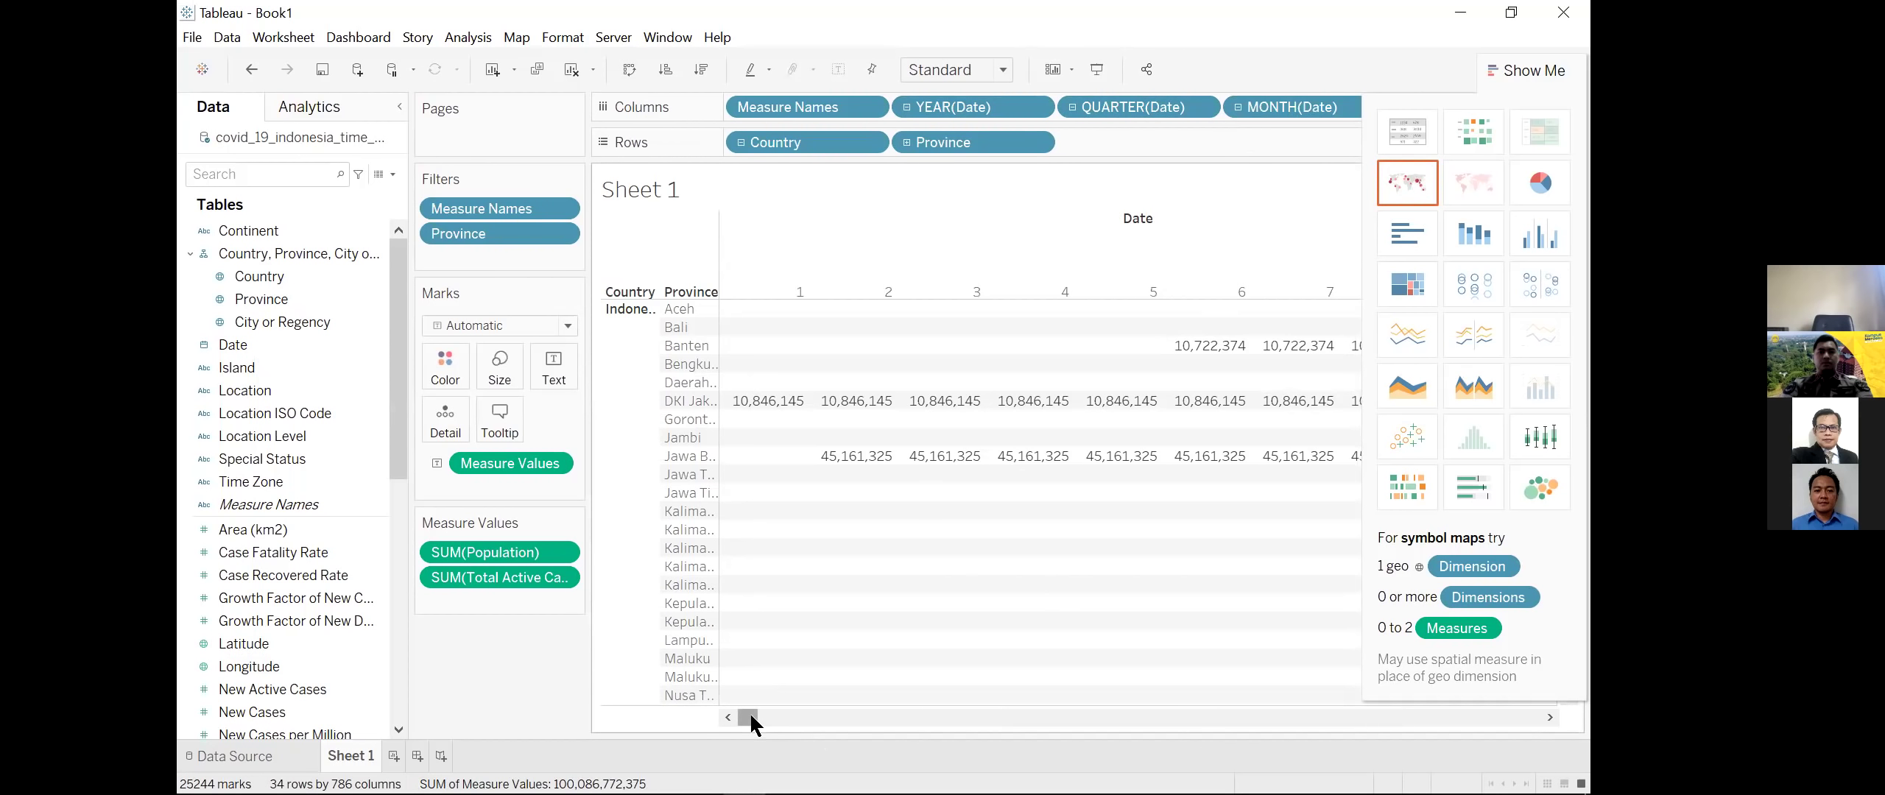
Step: Bring the last March 2021 columns of Total Active Cases into view and hide the Show Me chart suggestions
{"action": "left_click", "coordinate": [803, 716]}
{"action": "left_click_drag", "start_coordinate": [803, 718], "coordinate": [1570, 757]}
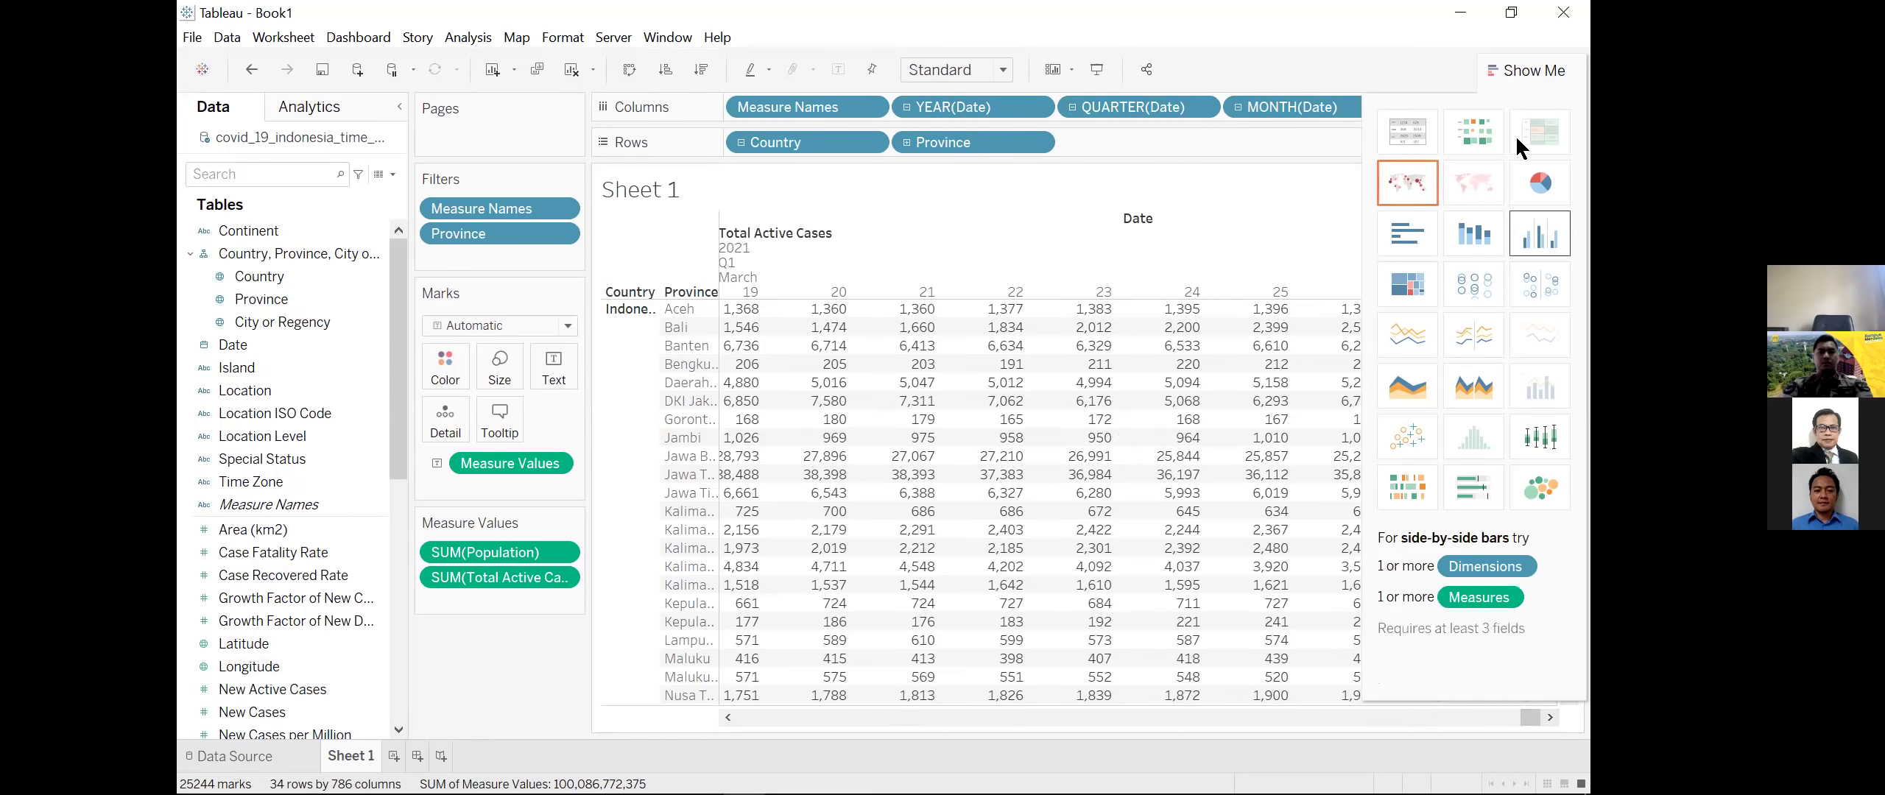
{"action": "left_click", "coordinate": [1526, 71]}
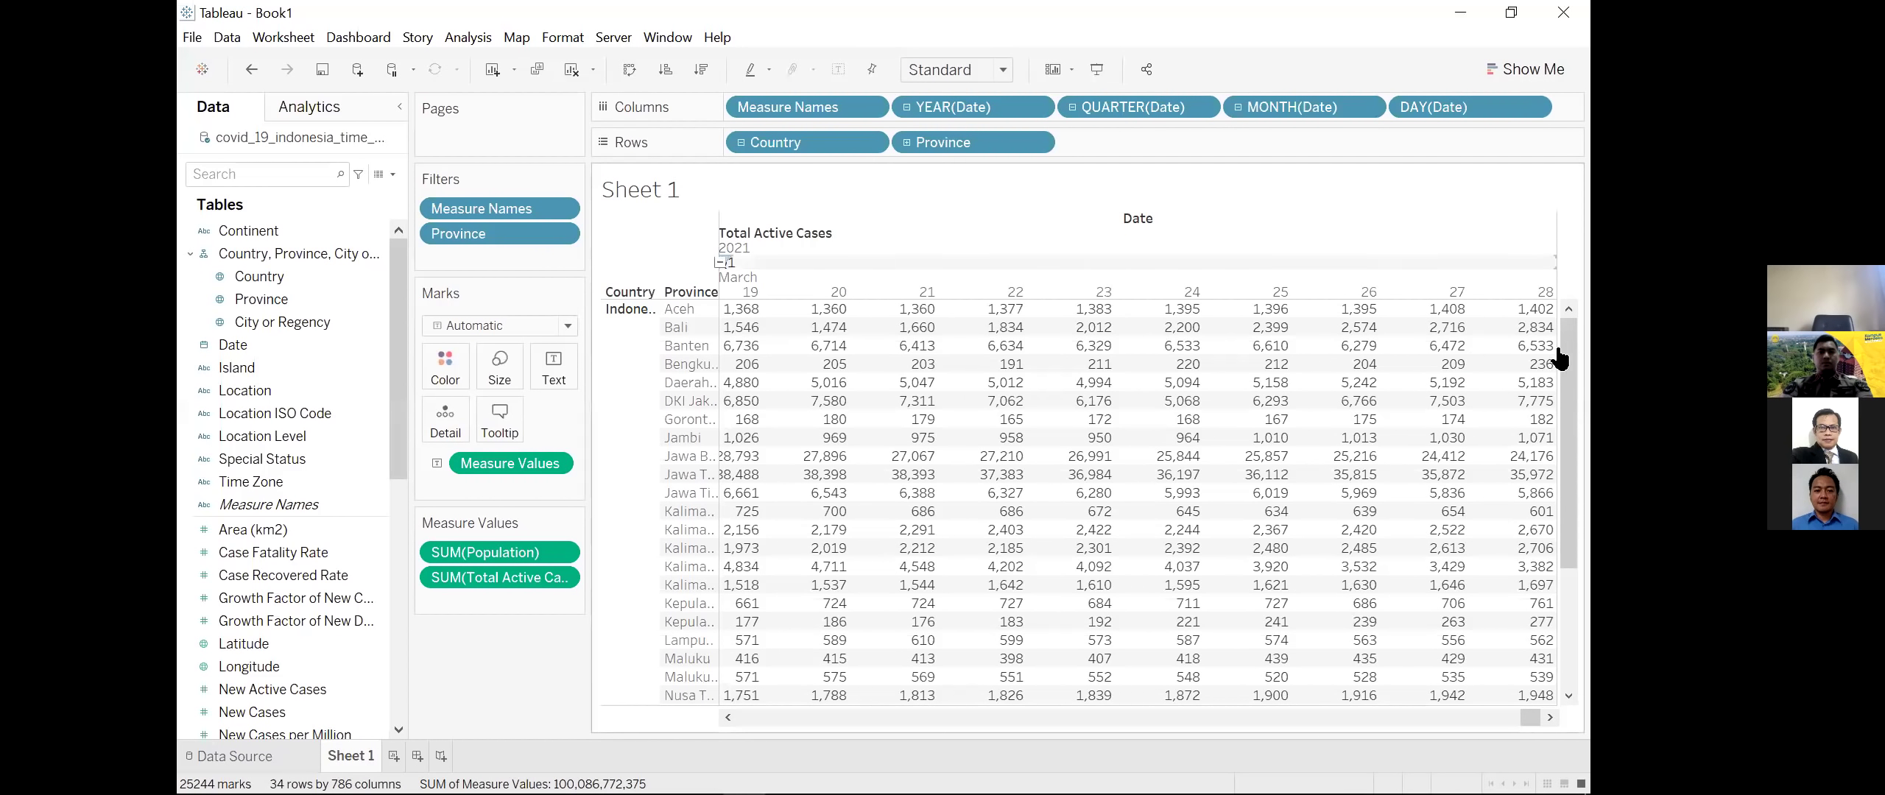
Step: Filter the table to keep only day 28, month March and year 2021, so both measures cover 28 March 2021
{"action": "left_click", "coordinate": [1539, 293]}
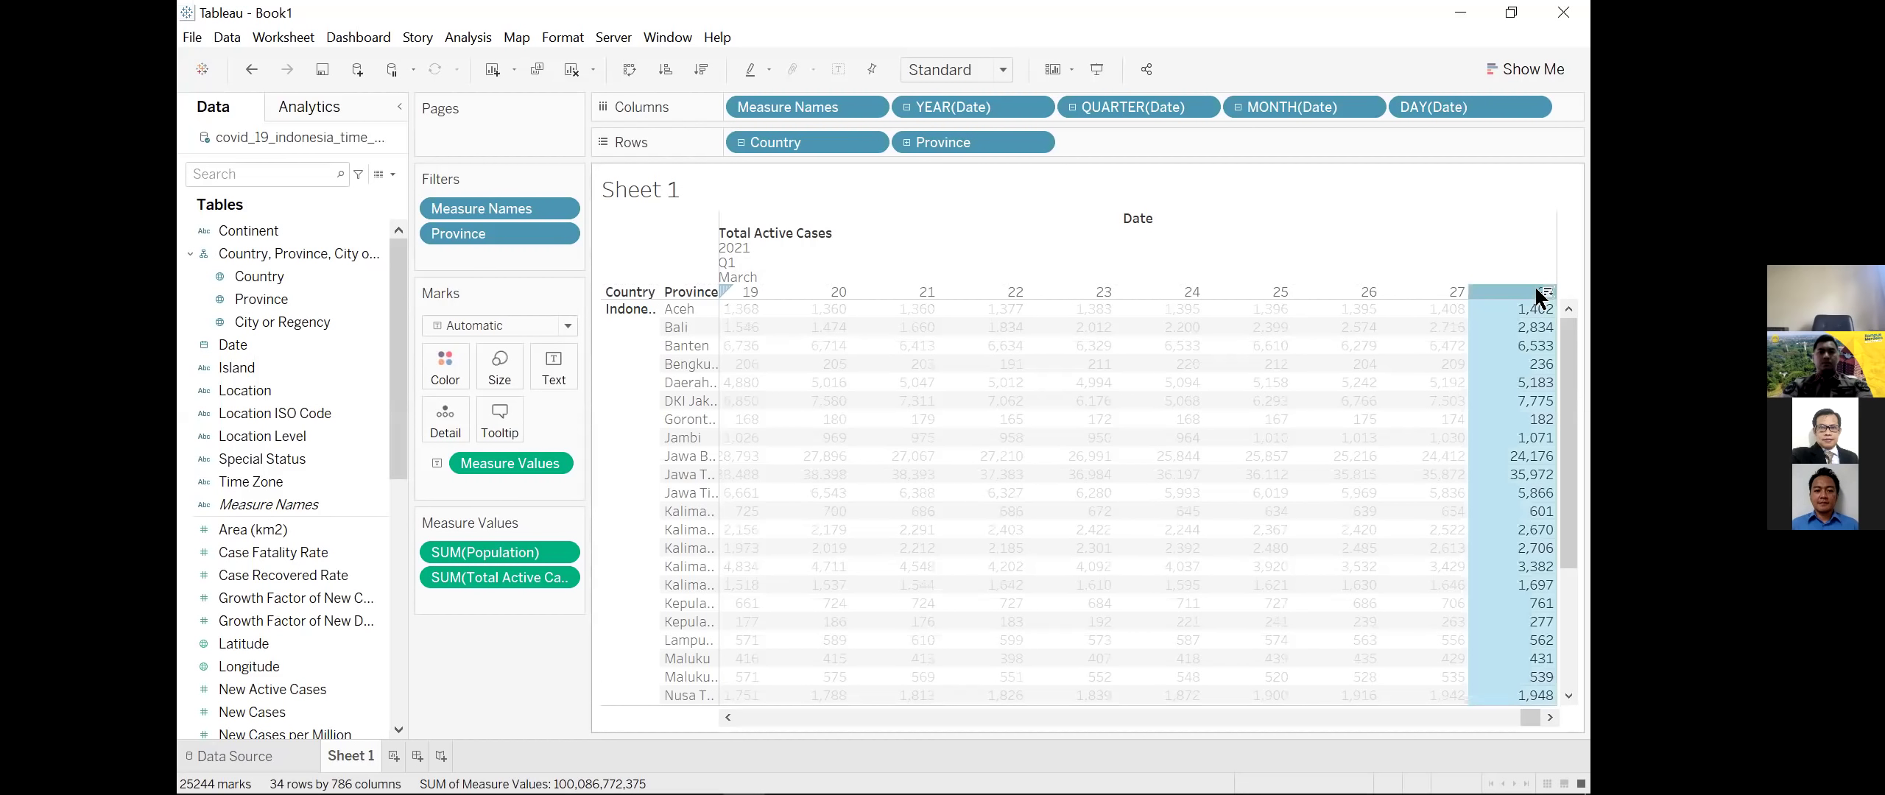
{"action": "right_click", "coordinate": [1540, 293]}
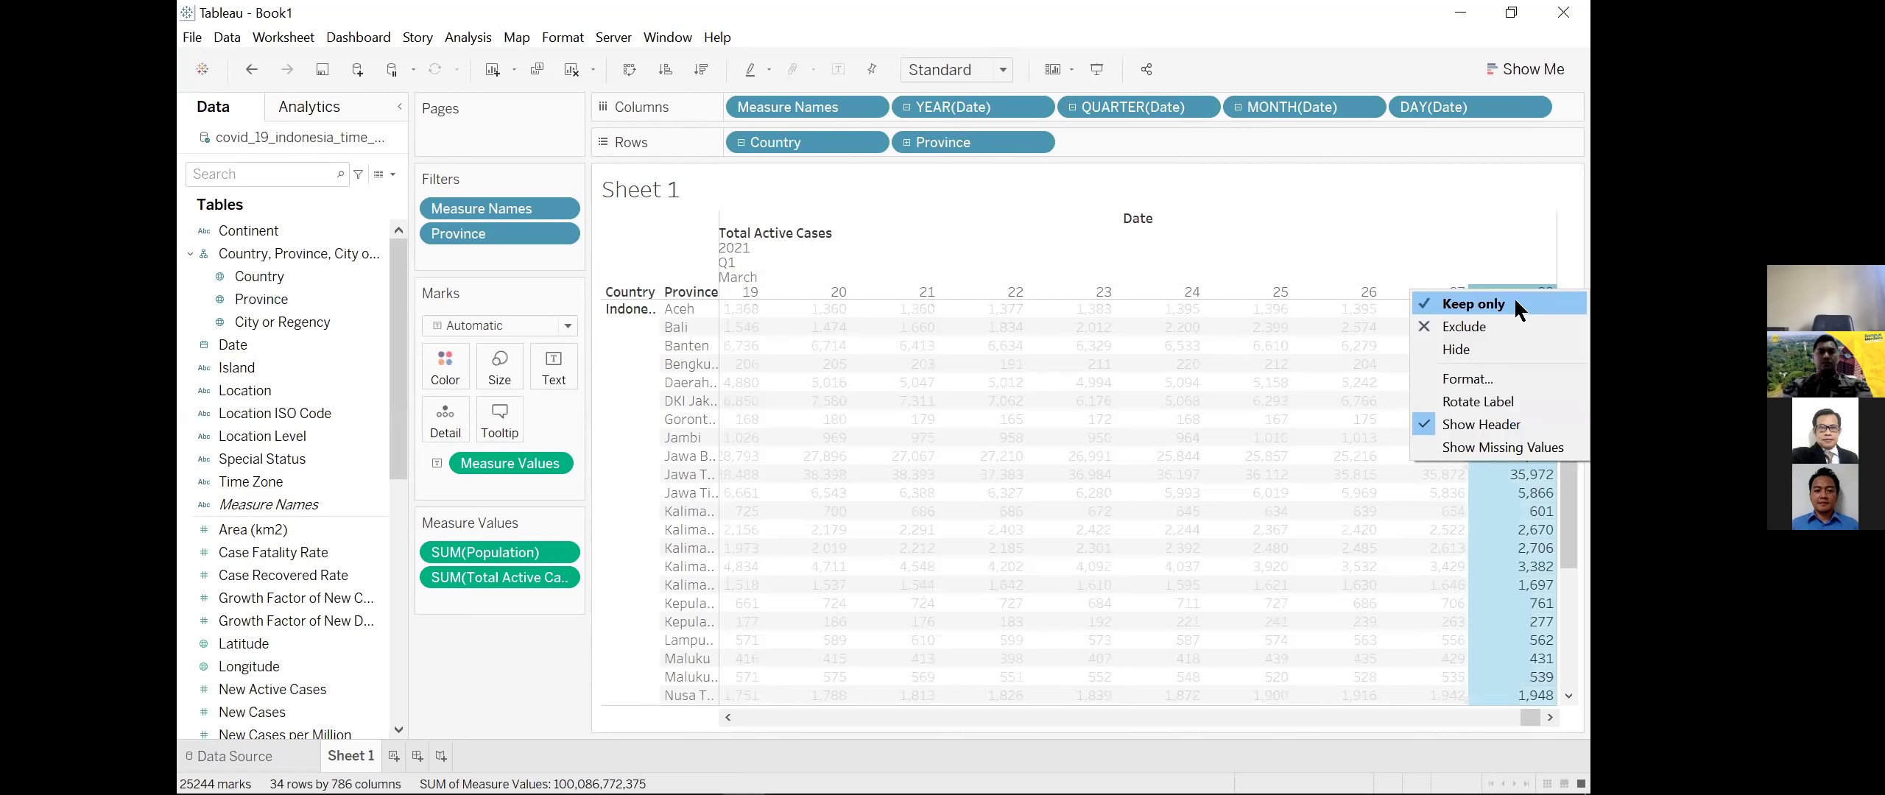
{"action": "left_click", "coordinate": [1515, 302]}
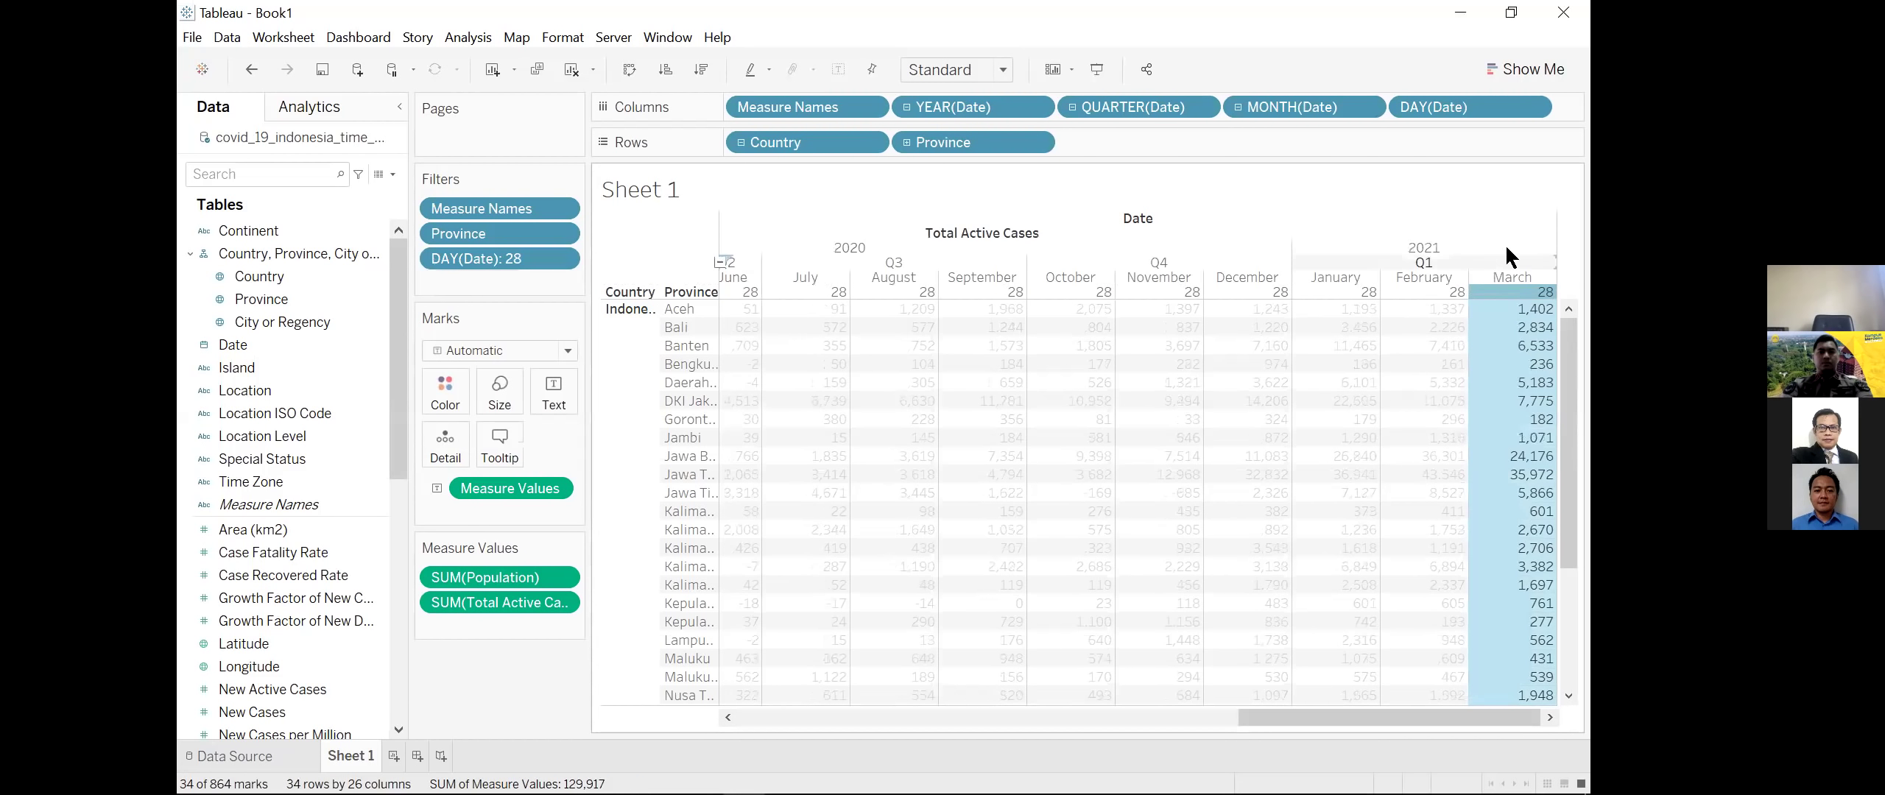
{"action": "left_click", "coordinate": [1509, 280]}
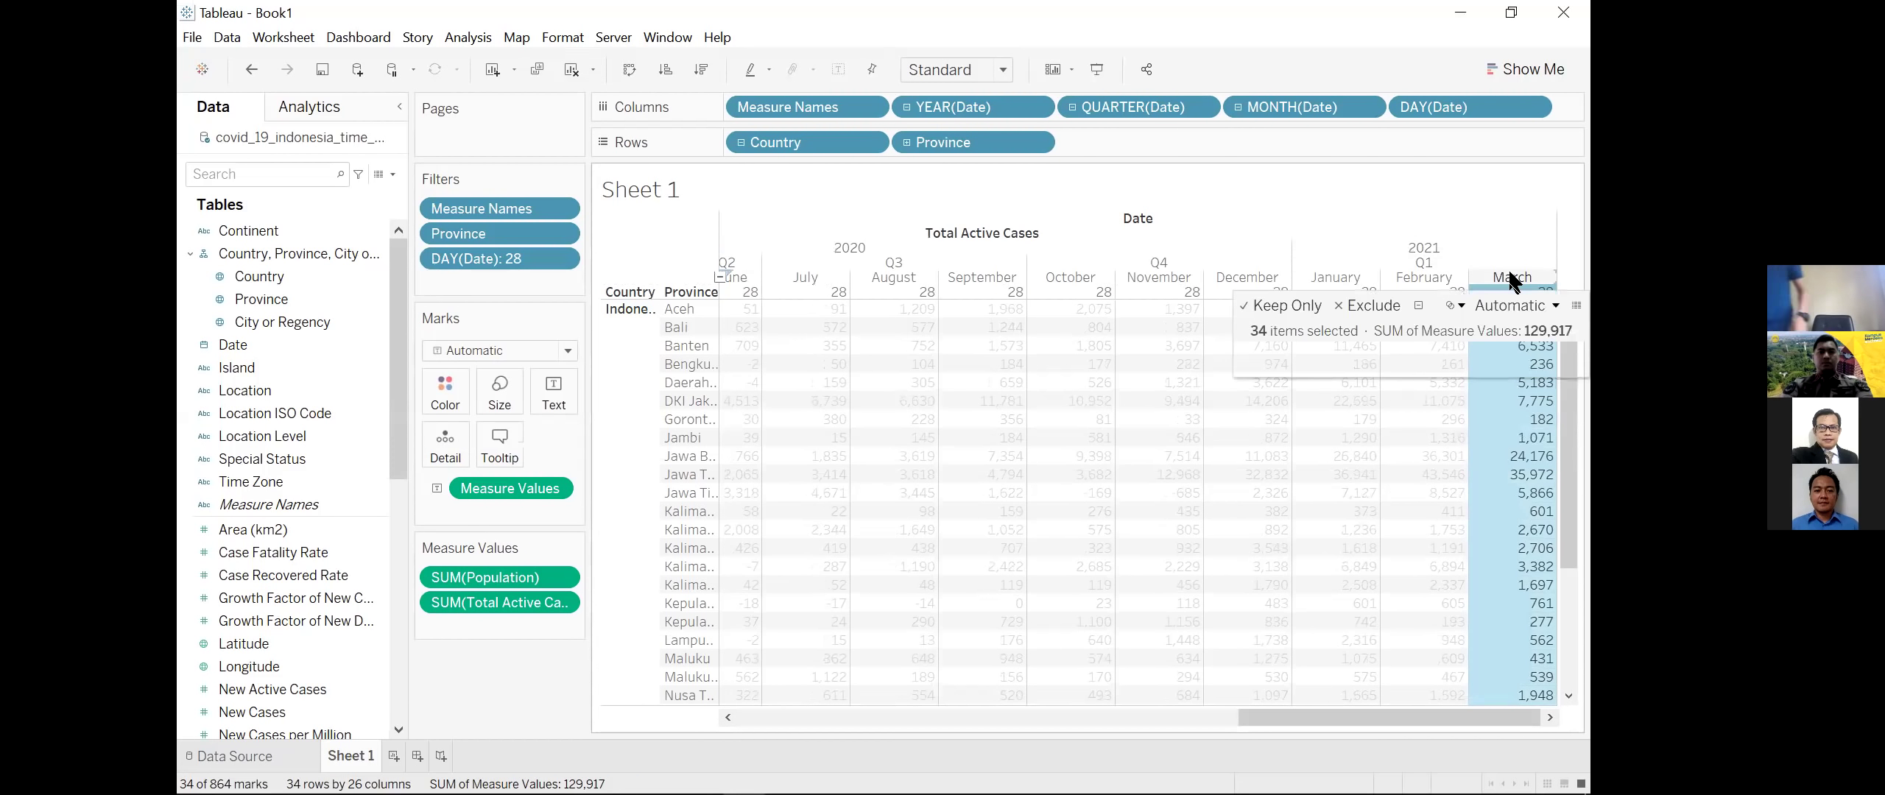
{"action": "left_click", "coordinate": [1293, 305]}
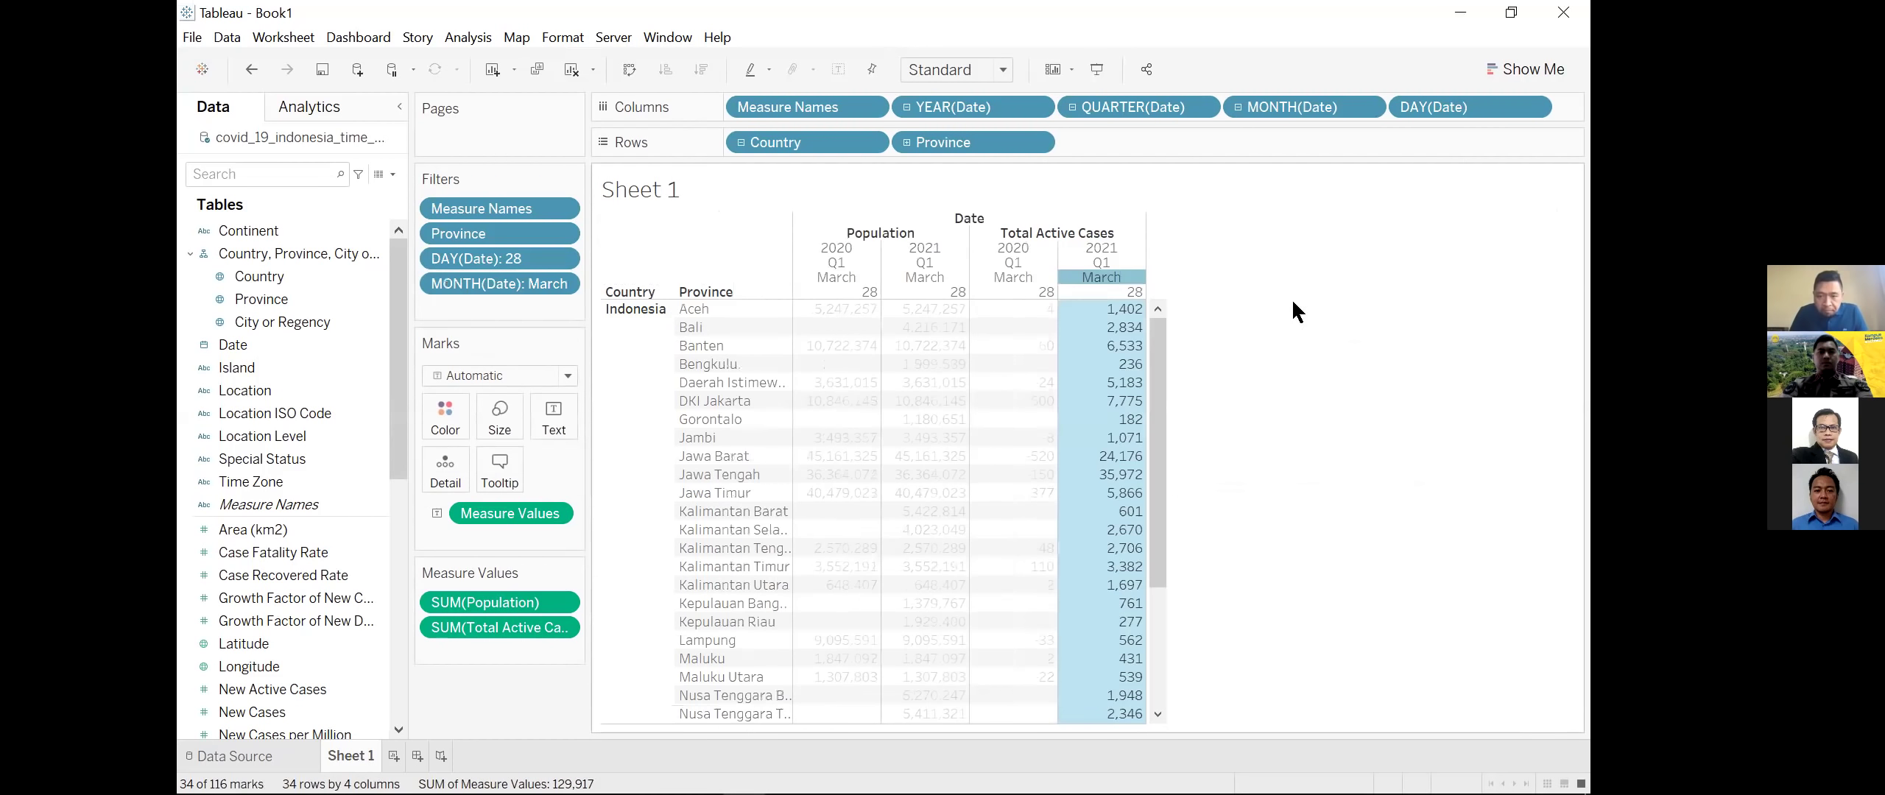
{"action": "left_click", "coordinate": [1113, 246]}
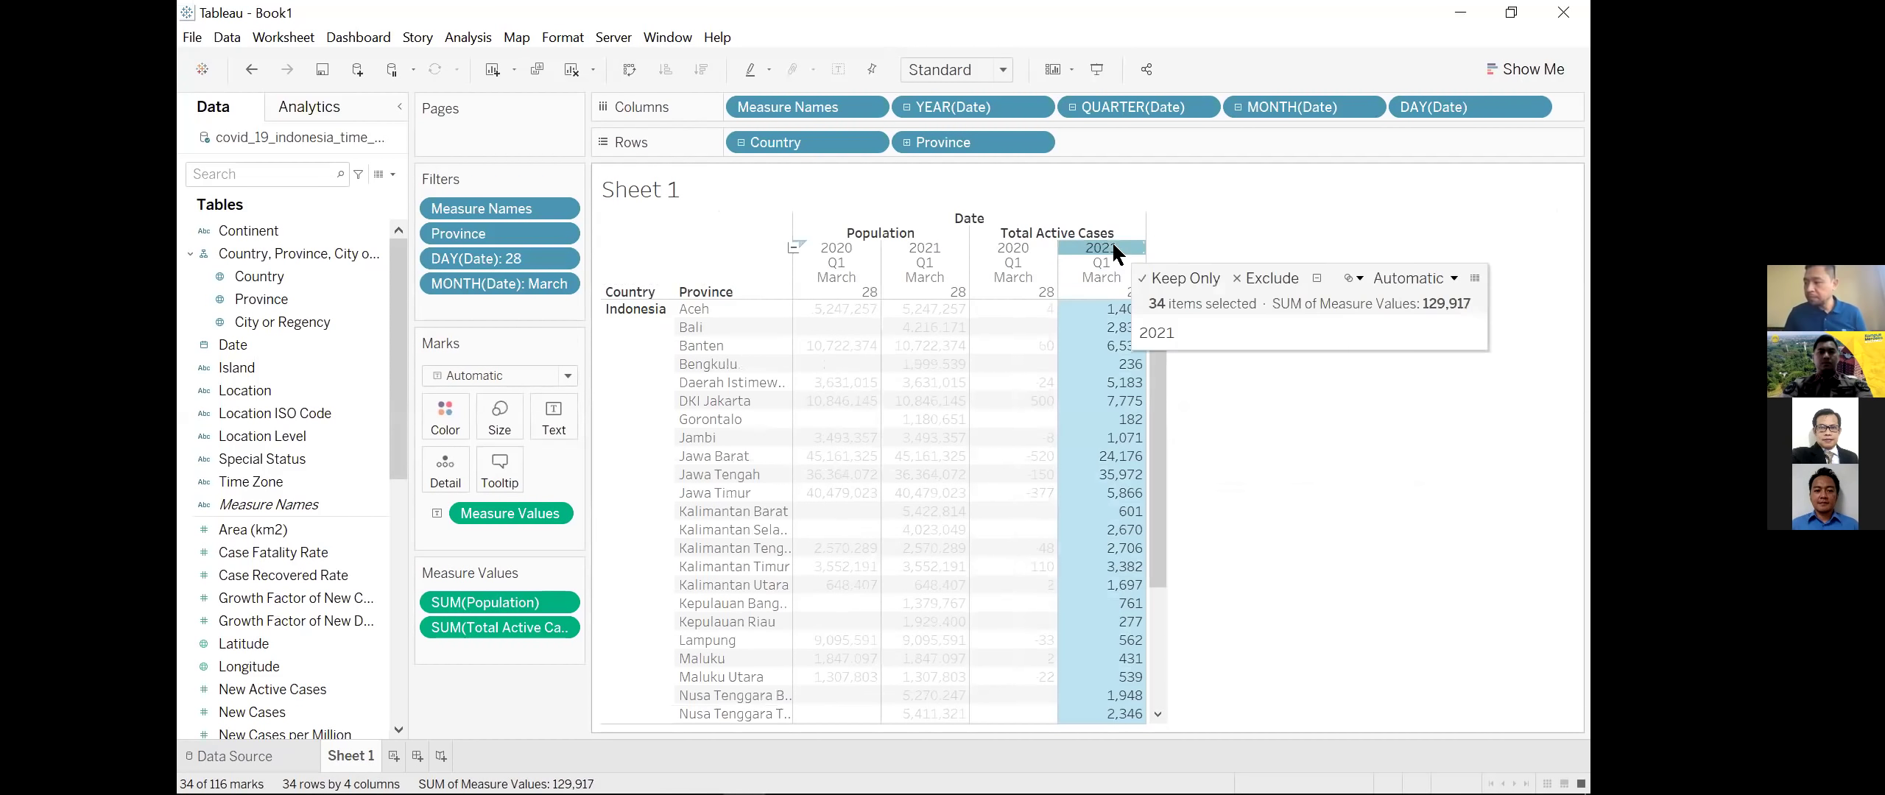
{"action": "left_click", "coordinate": [1164, 279]}
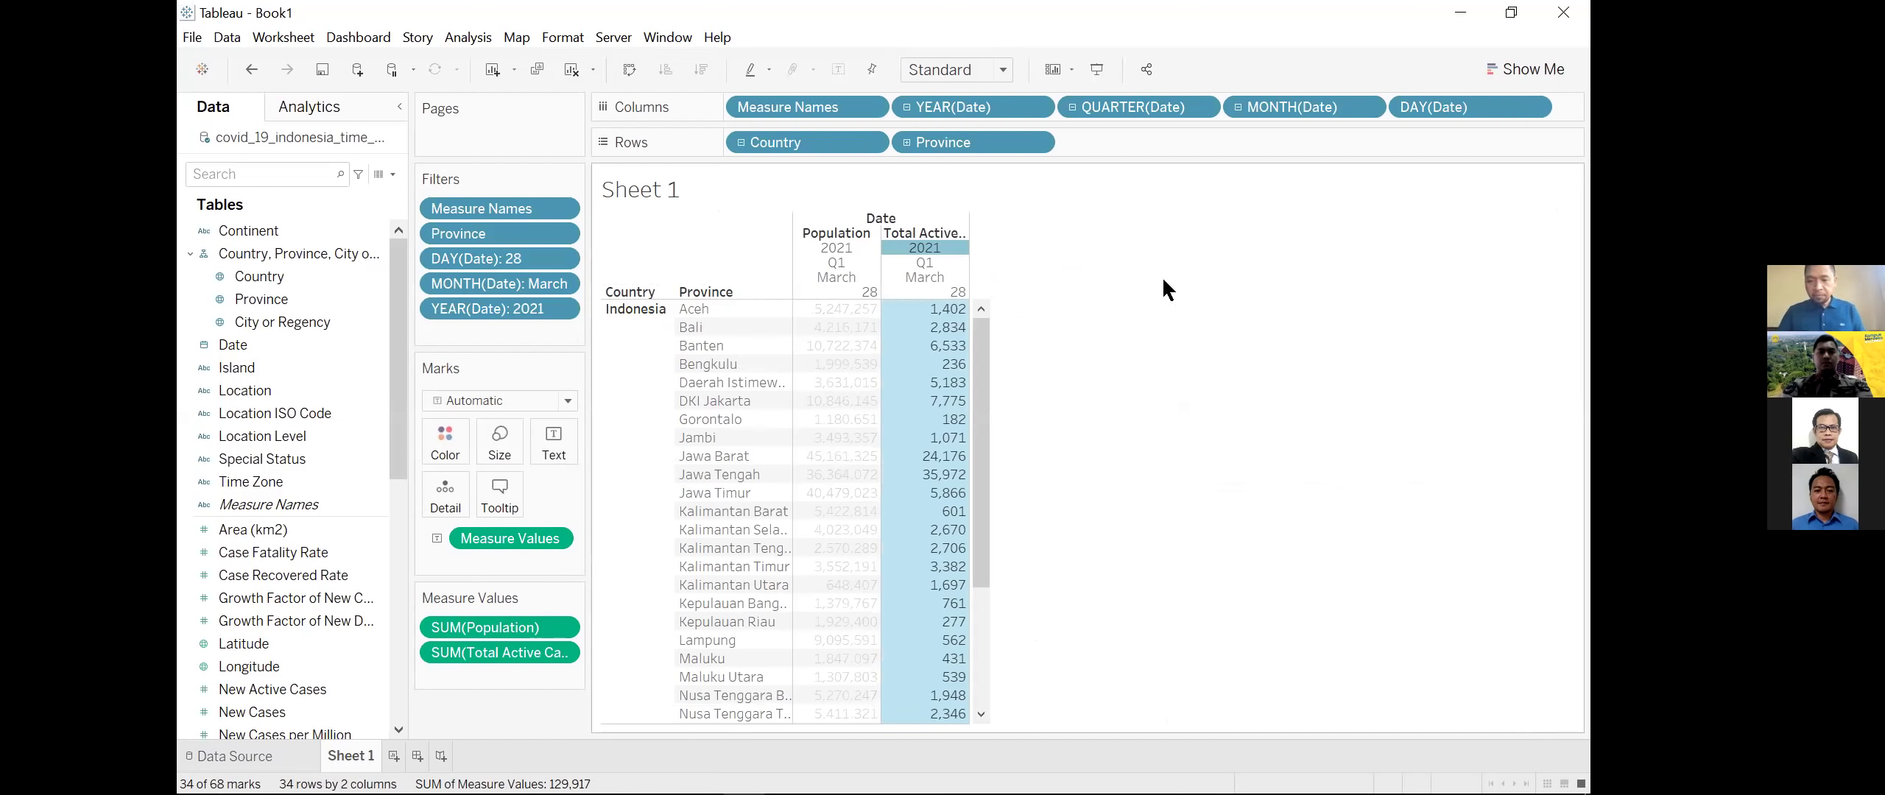
{"action": "left_click", "coordinate": [1163, 280]}
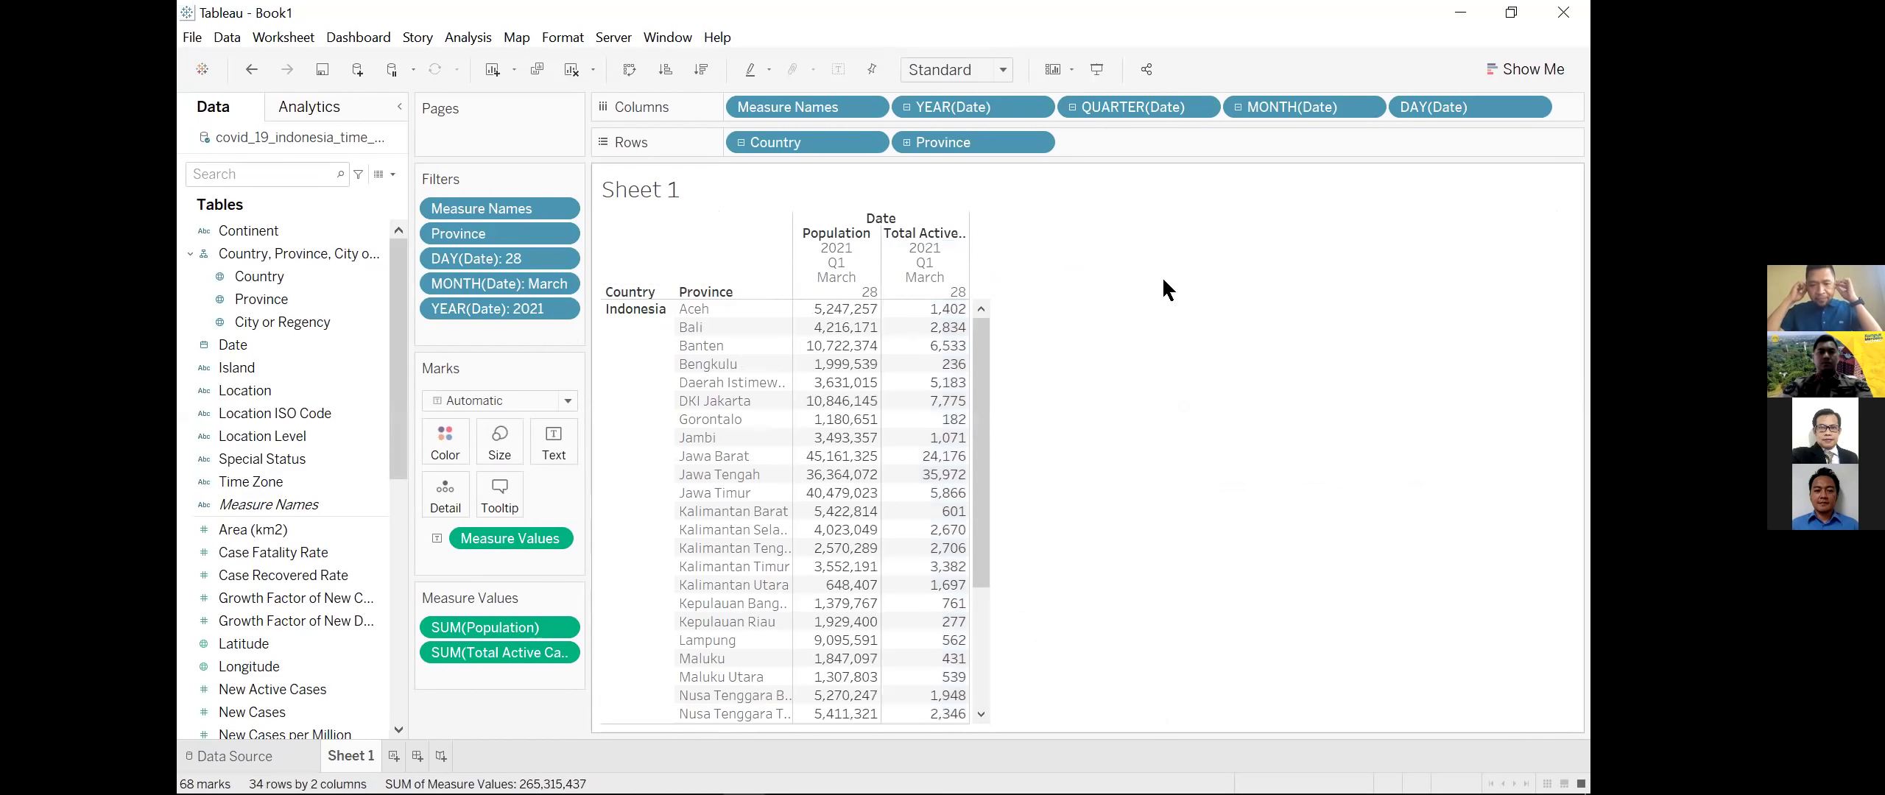
Step: Duplicate the Sheet 1 worksheet
{"action": "right_click", "coordinate": [358, 757]}
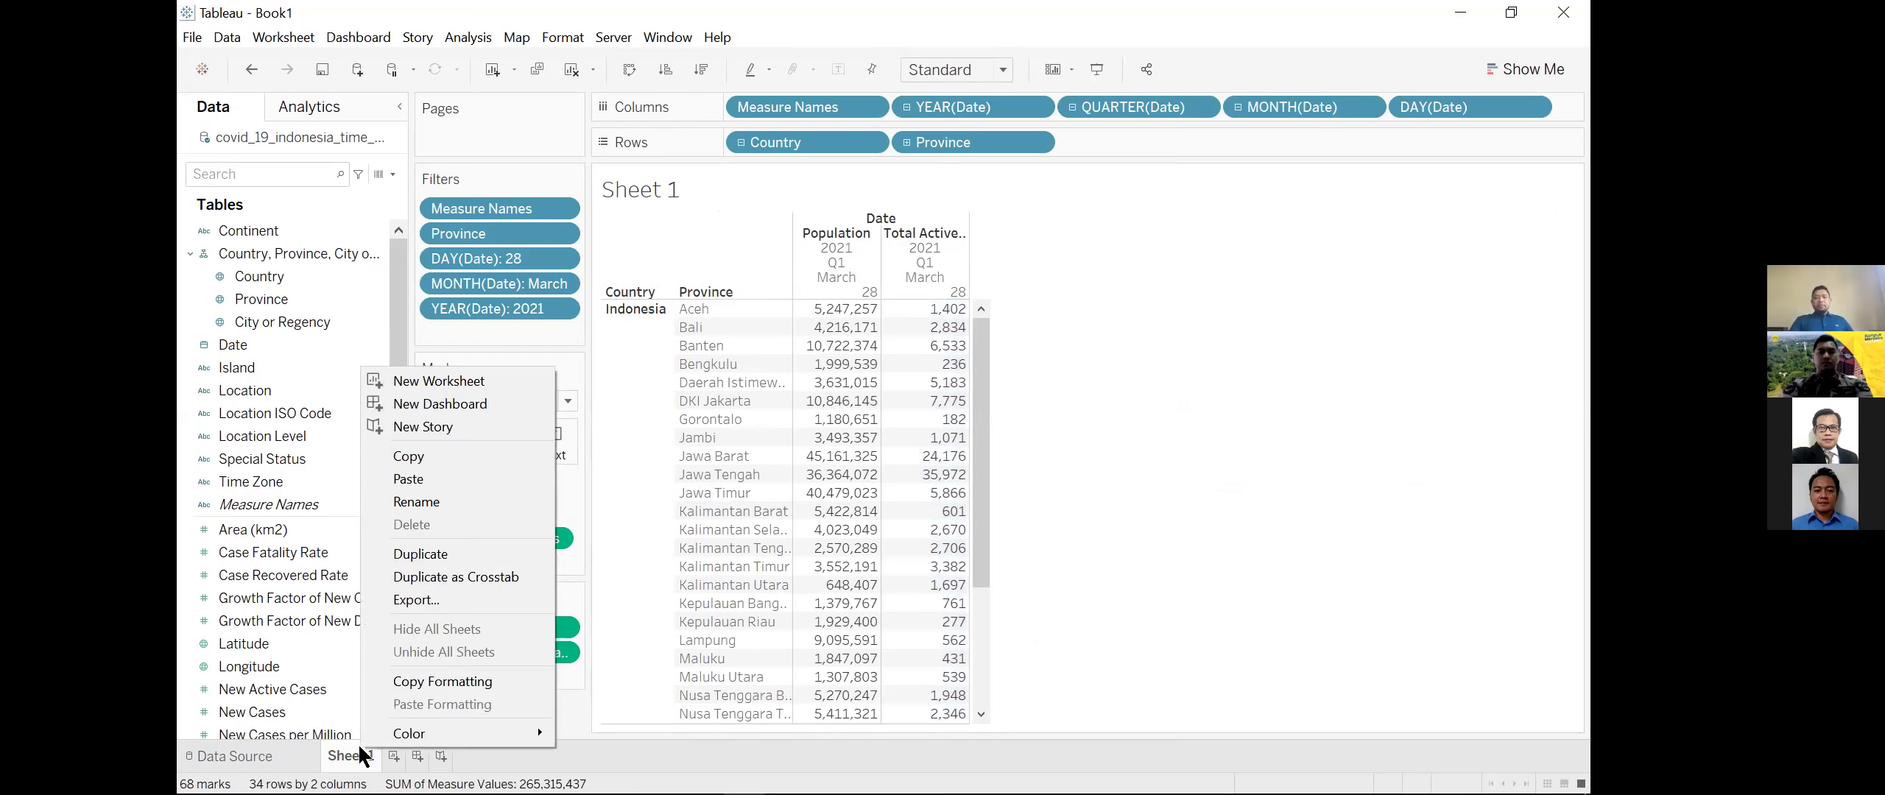
{"action": "left_click", "coordinate": [430, 557]}
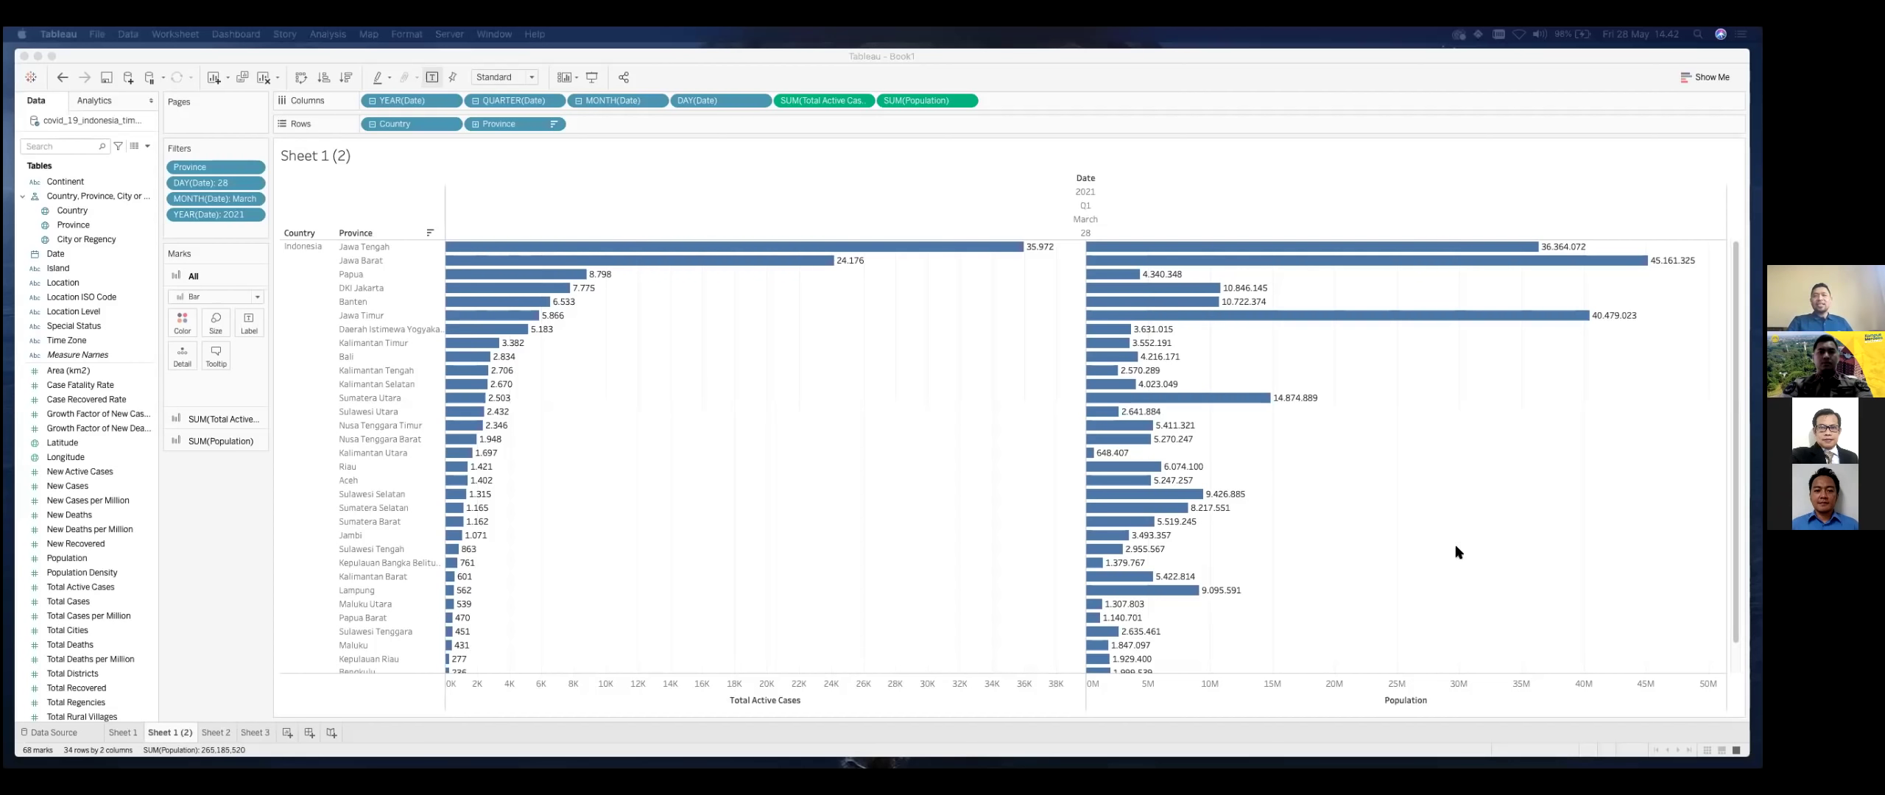
{"action": "left_click", "coordinate": [1610, 55]}
{"action": "left_click", "coordinate": [1704, 76]}
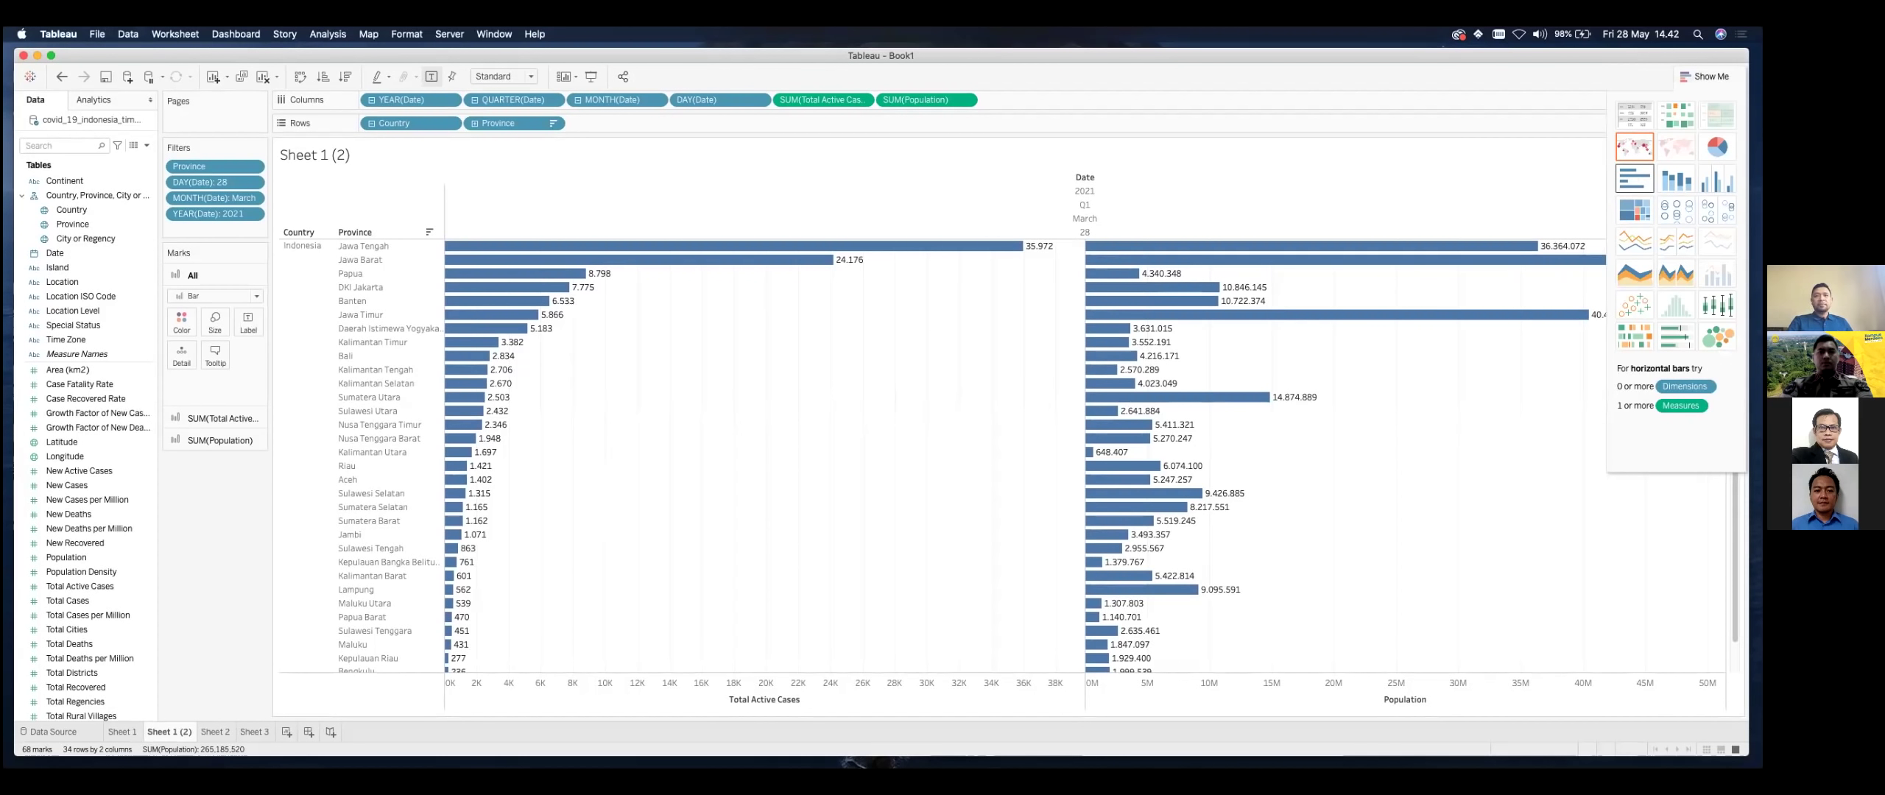
{"action": "left_click", "coordinate": [1704, 76]}
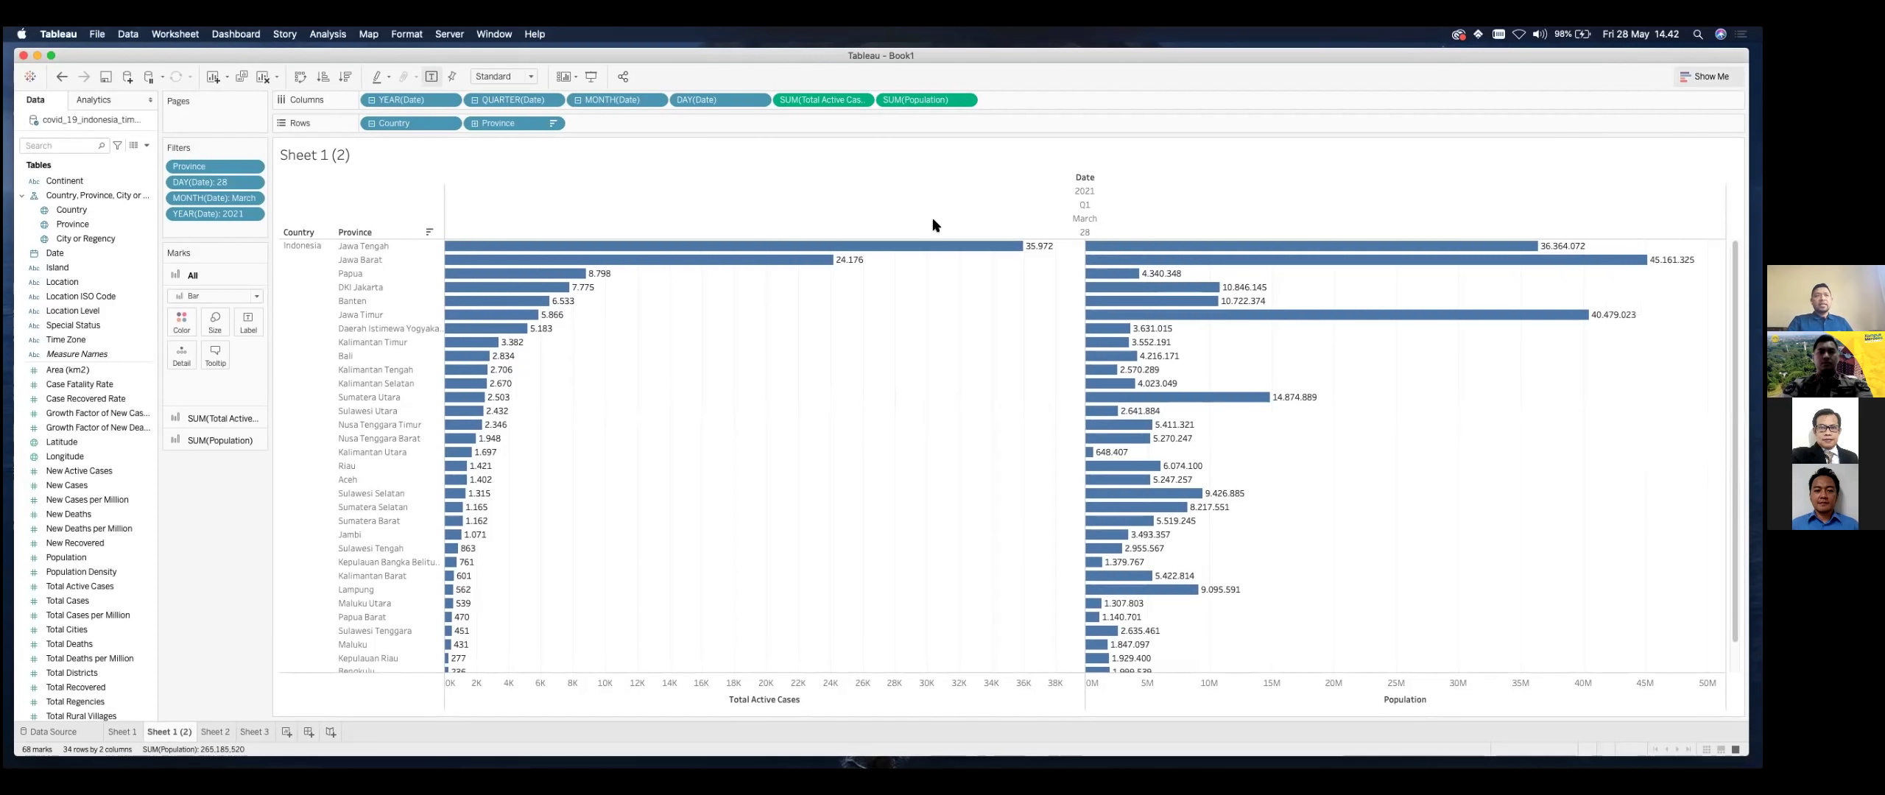
Step: Toggle the bars' mark labels off and back on, and add Average with 95% CI to both bar charts
{"action": "left_click", "coordinate": [432, 77]}
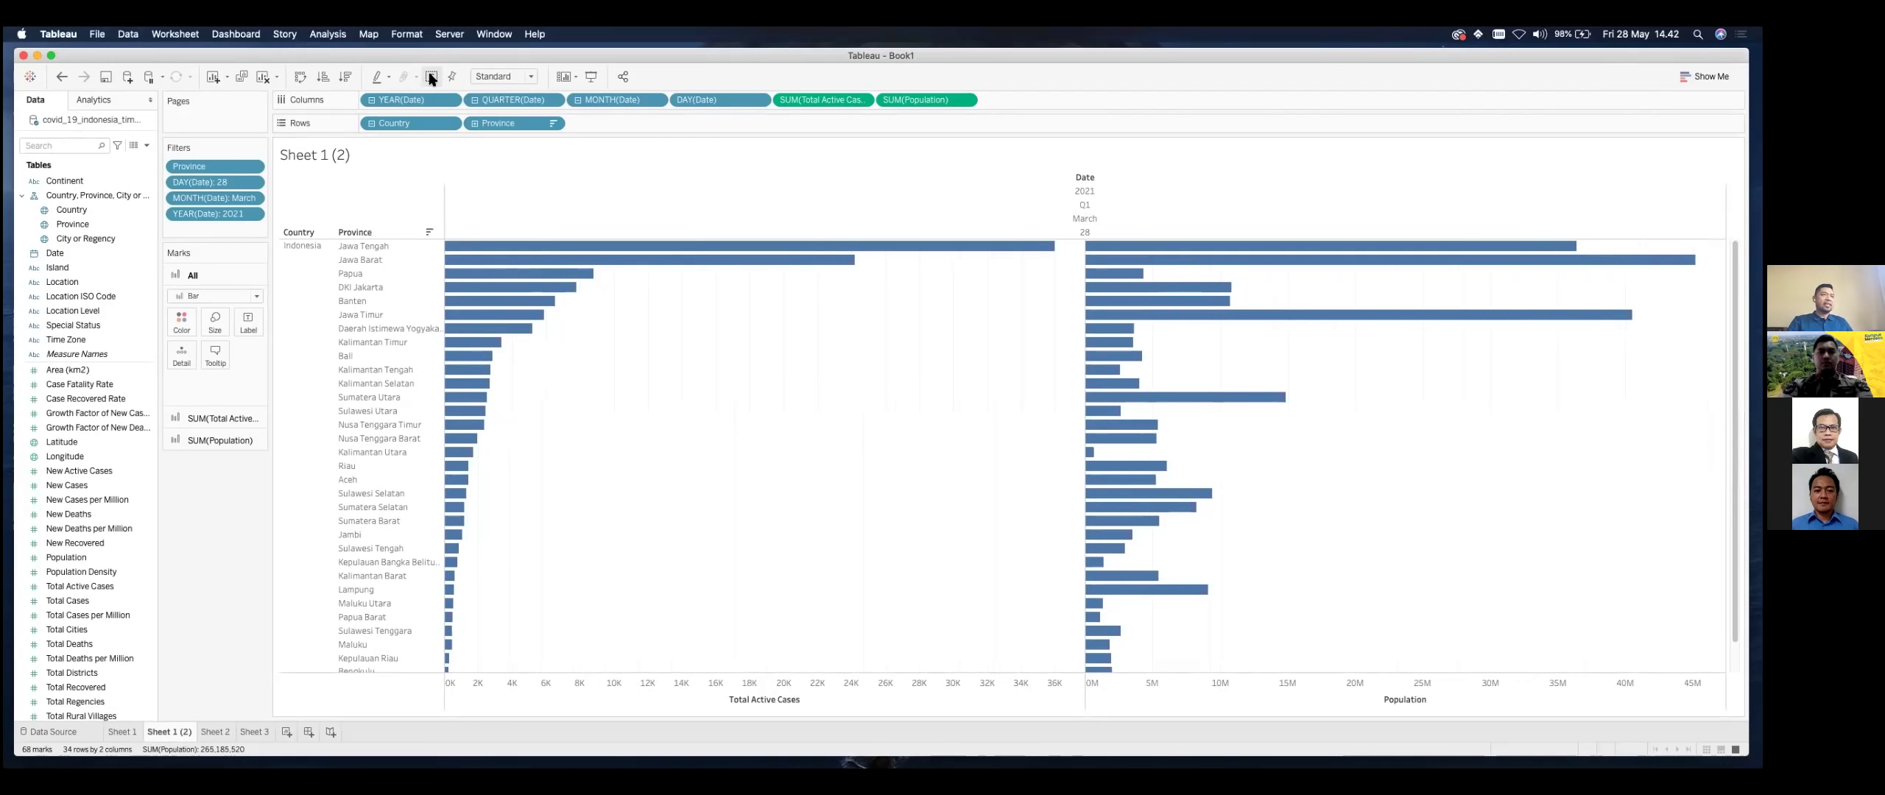
{"action": "left_click", "coordinate": [431, 76]}
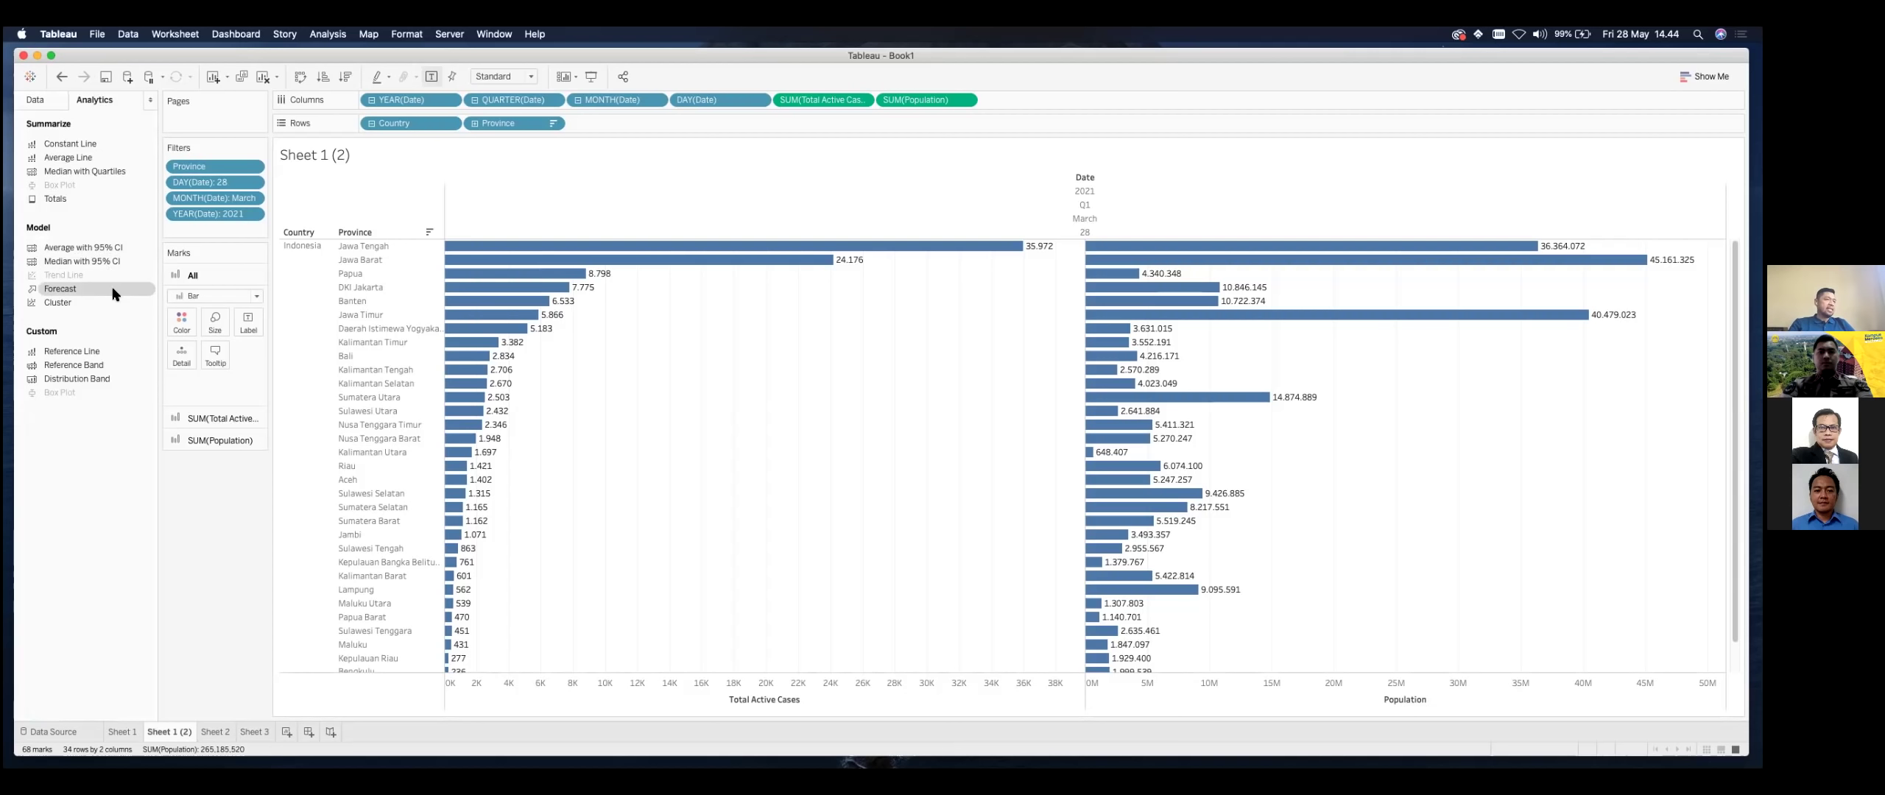
{"action": "double_click", "coordinate": [136, 251]}
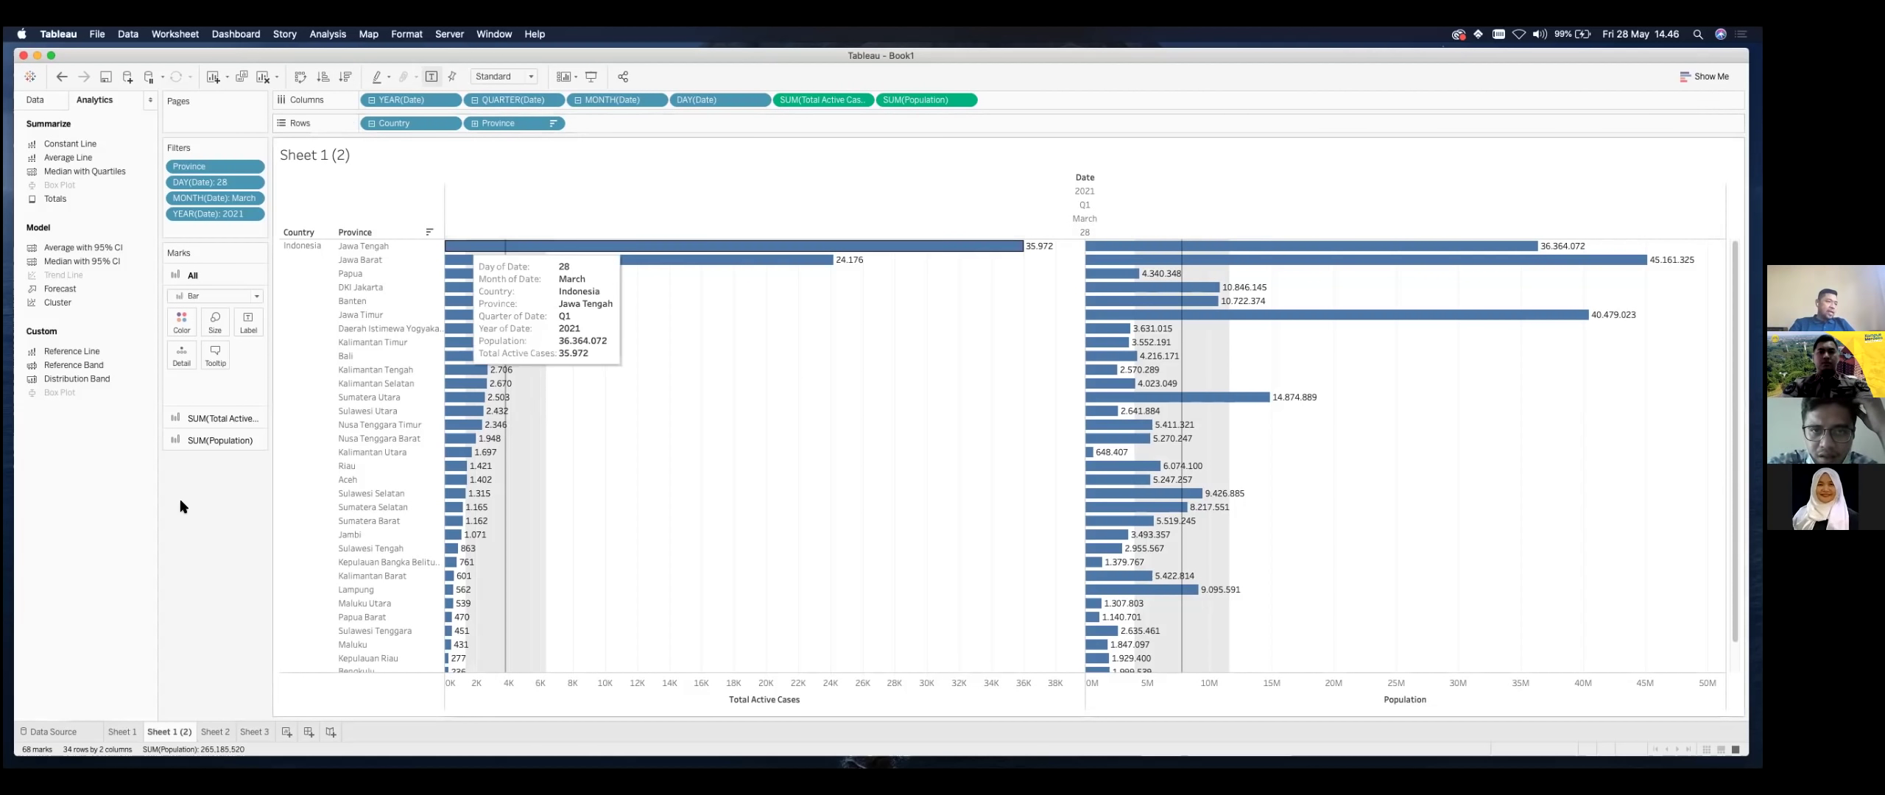
Step: Review the columns of the covid_19_indonesia_time_series_all 27 data source
{"action": "left_click", "coordinate": [70, 734]}
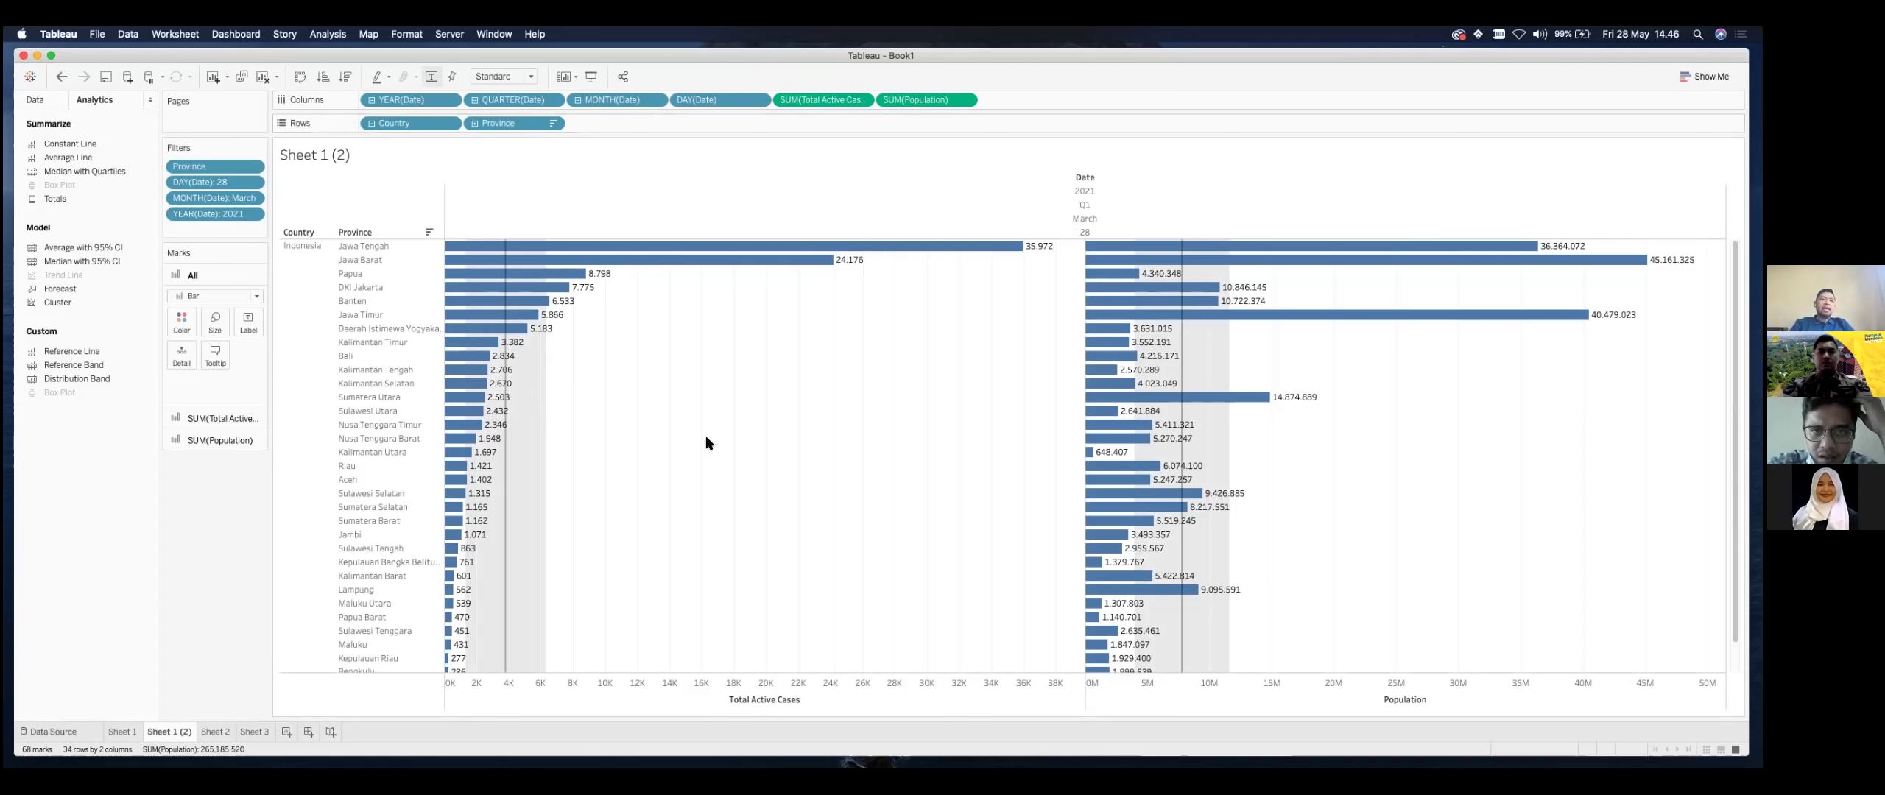
{"action": "scroll", "coordinate": [707, 441], "scroll_direction": "right", "scroll_amount": 10}
{"action": "scroll", "coordinate": [706, 441], "scroll_direction": "left", "scroll_amount": 10}
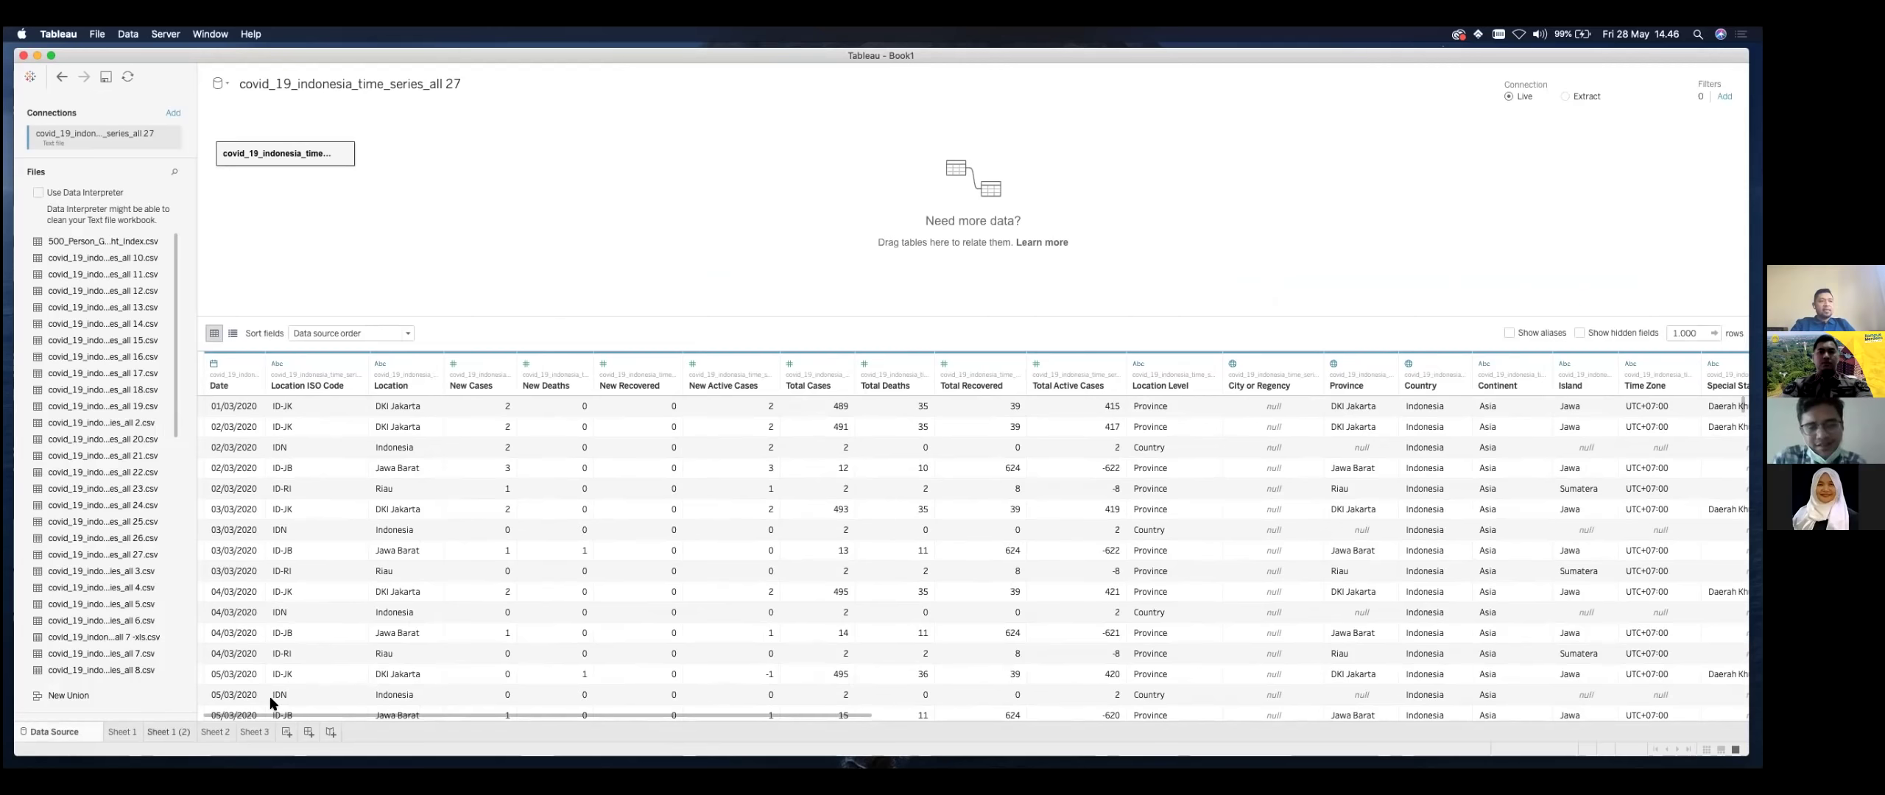
{"action": "left_click", "coordinate": [254, 674]}
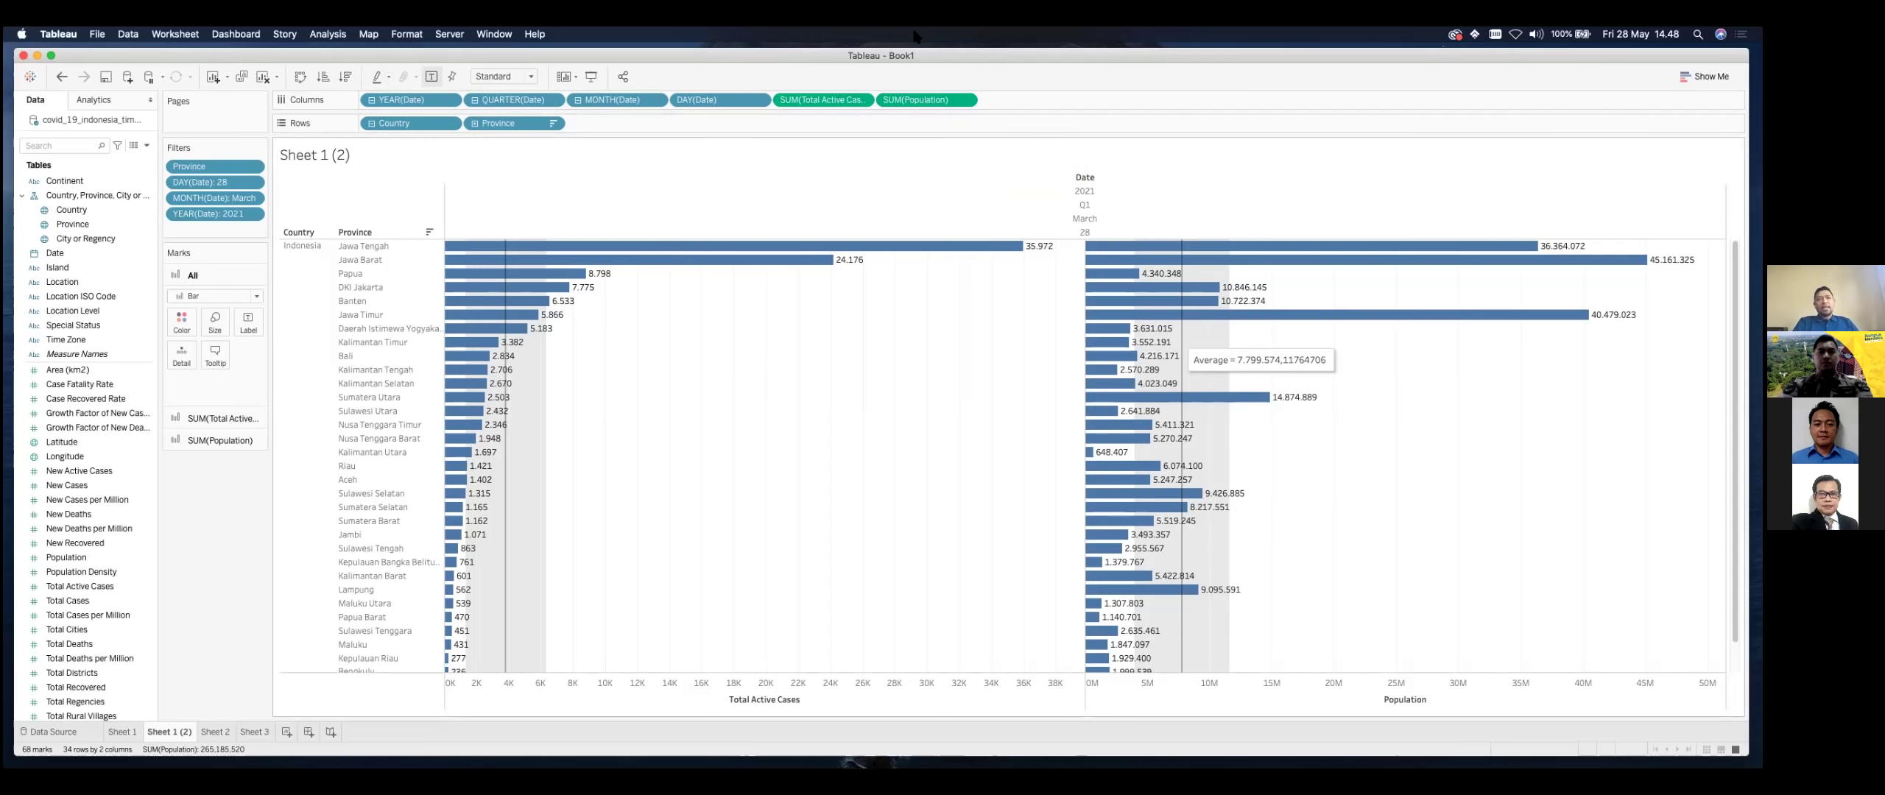
Step: Place Population before Total Active Cases in the columns and sort the provinces in descending order of population
{"action": "left_click_drag", "start_coordinate": [907, 100], "coordinate": [794, 107]}
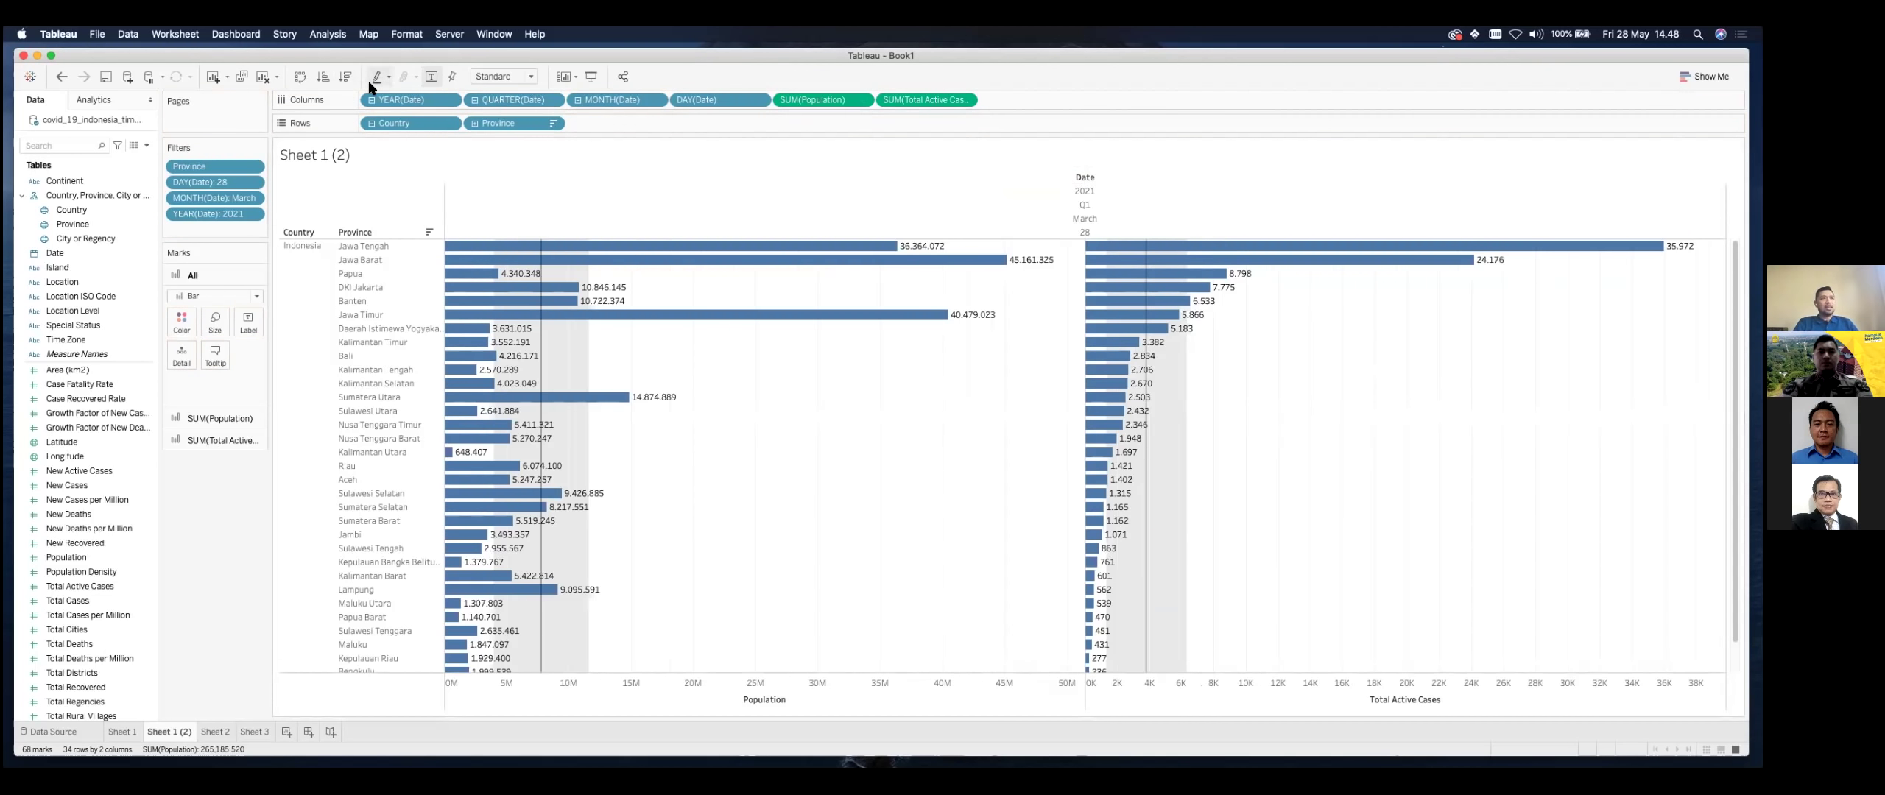
{"action": "left_click", "coordinate": [345, 76]}
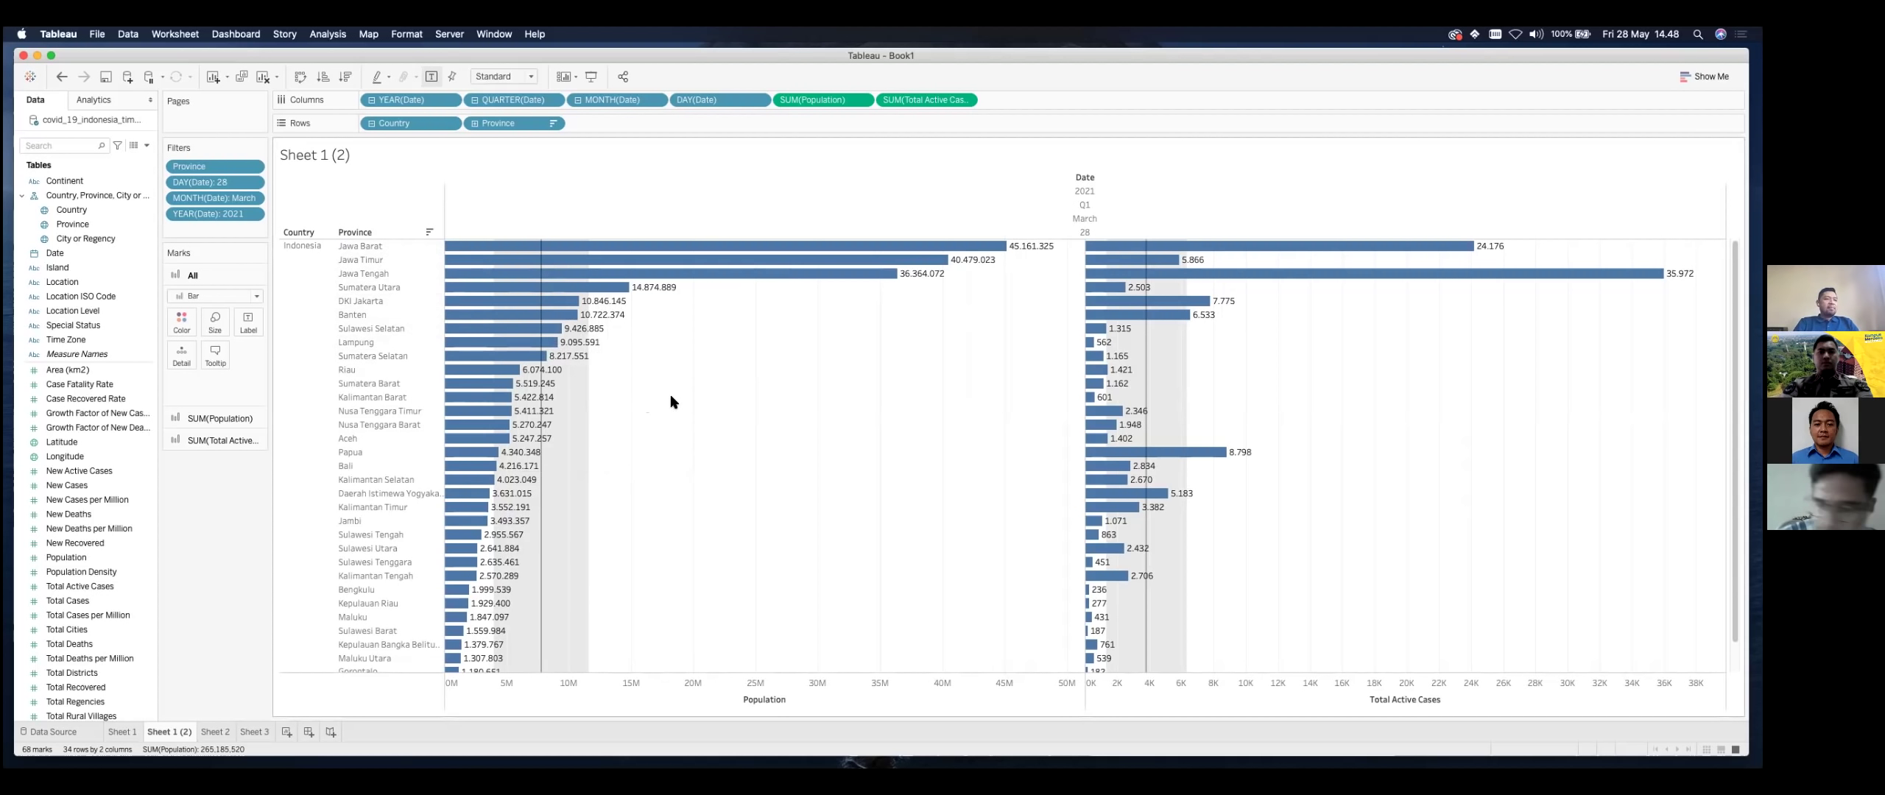
{"action": "scroll", "coordinate": [671, 396], "scroll_direction": "down", "scroll_amount": 2}
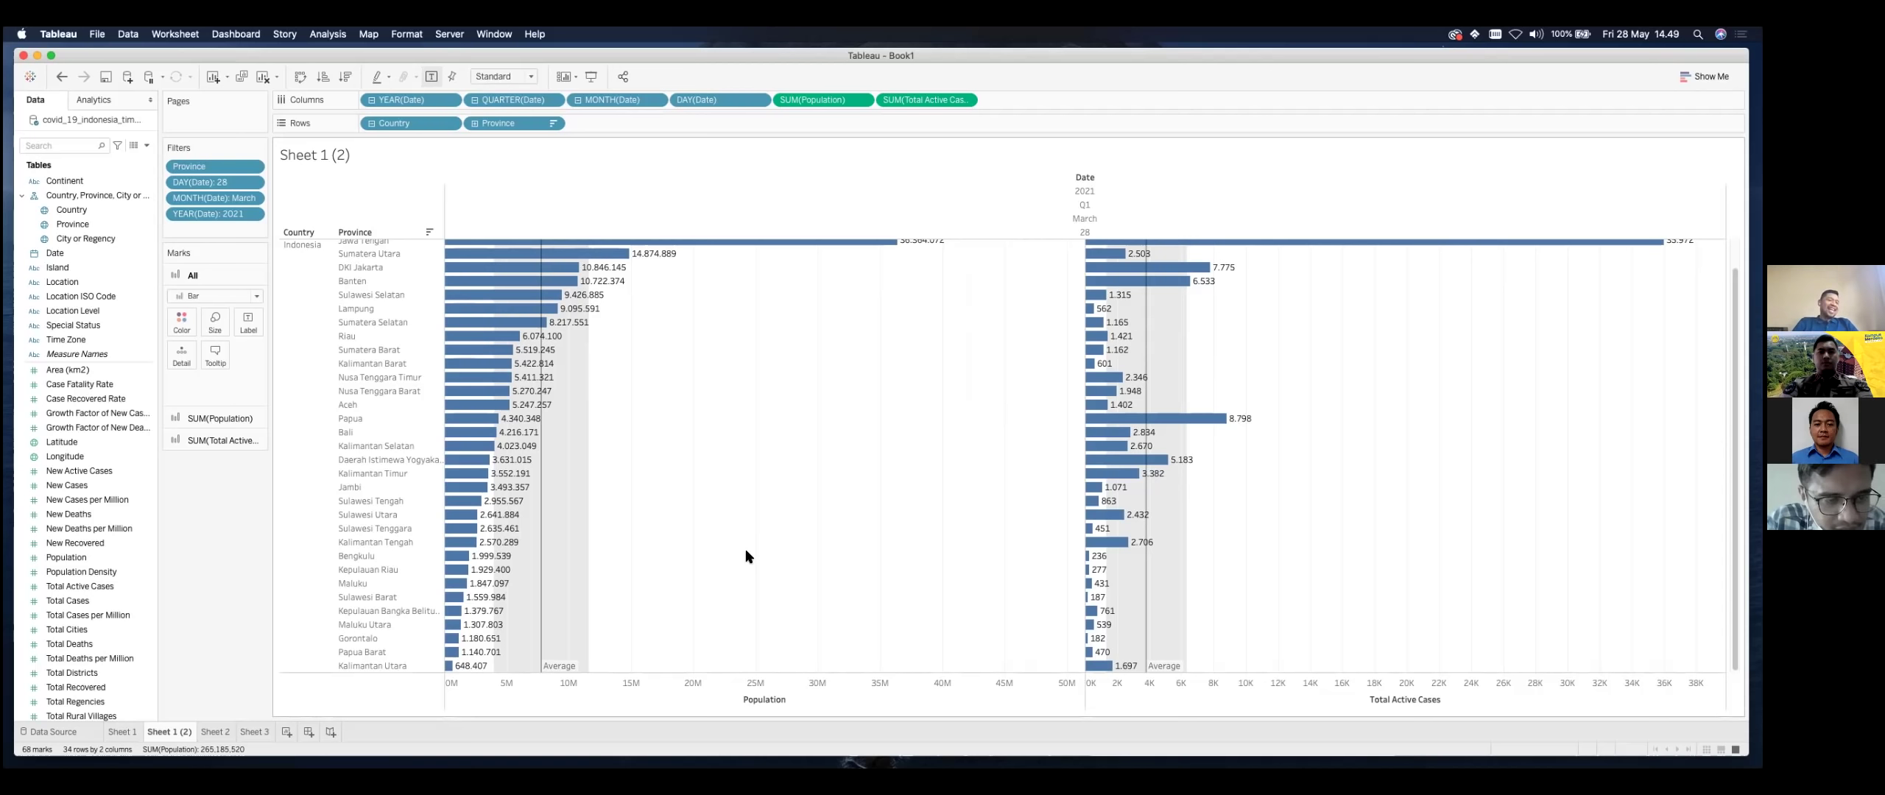
{"action": "left_click", "coordinate": [295, 641]}
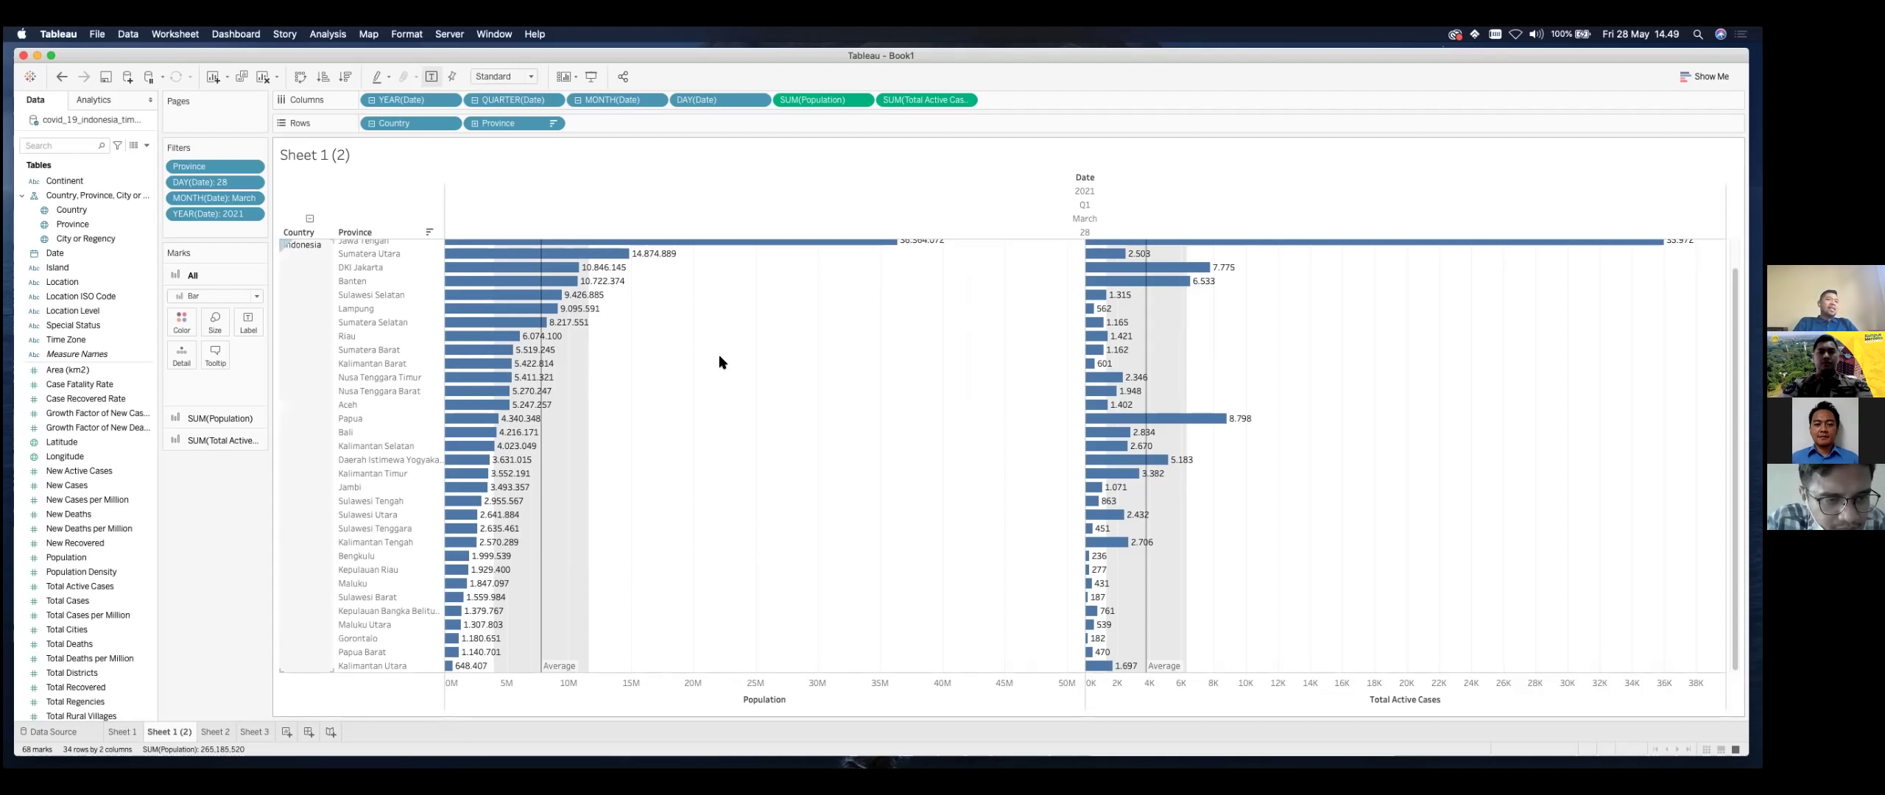
{"action": "key", "text": "Escape"}
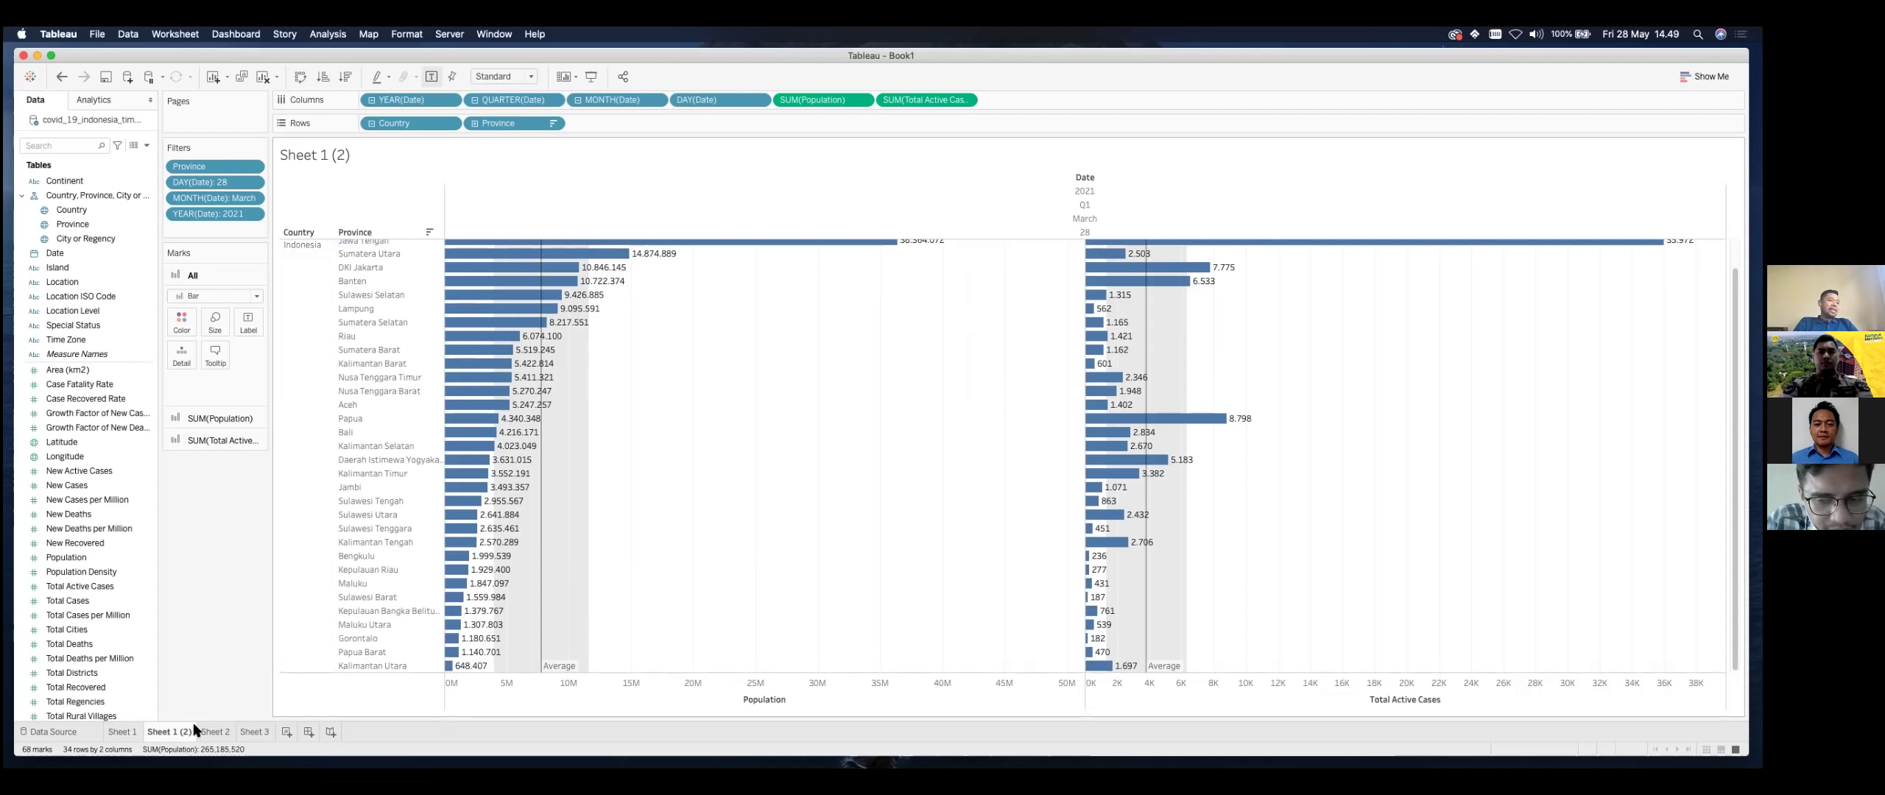
{"action": "right_click", "coordinate": [234, 600]}
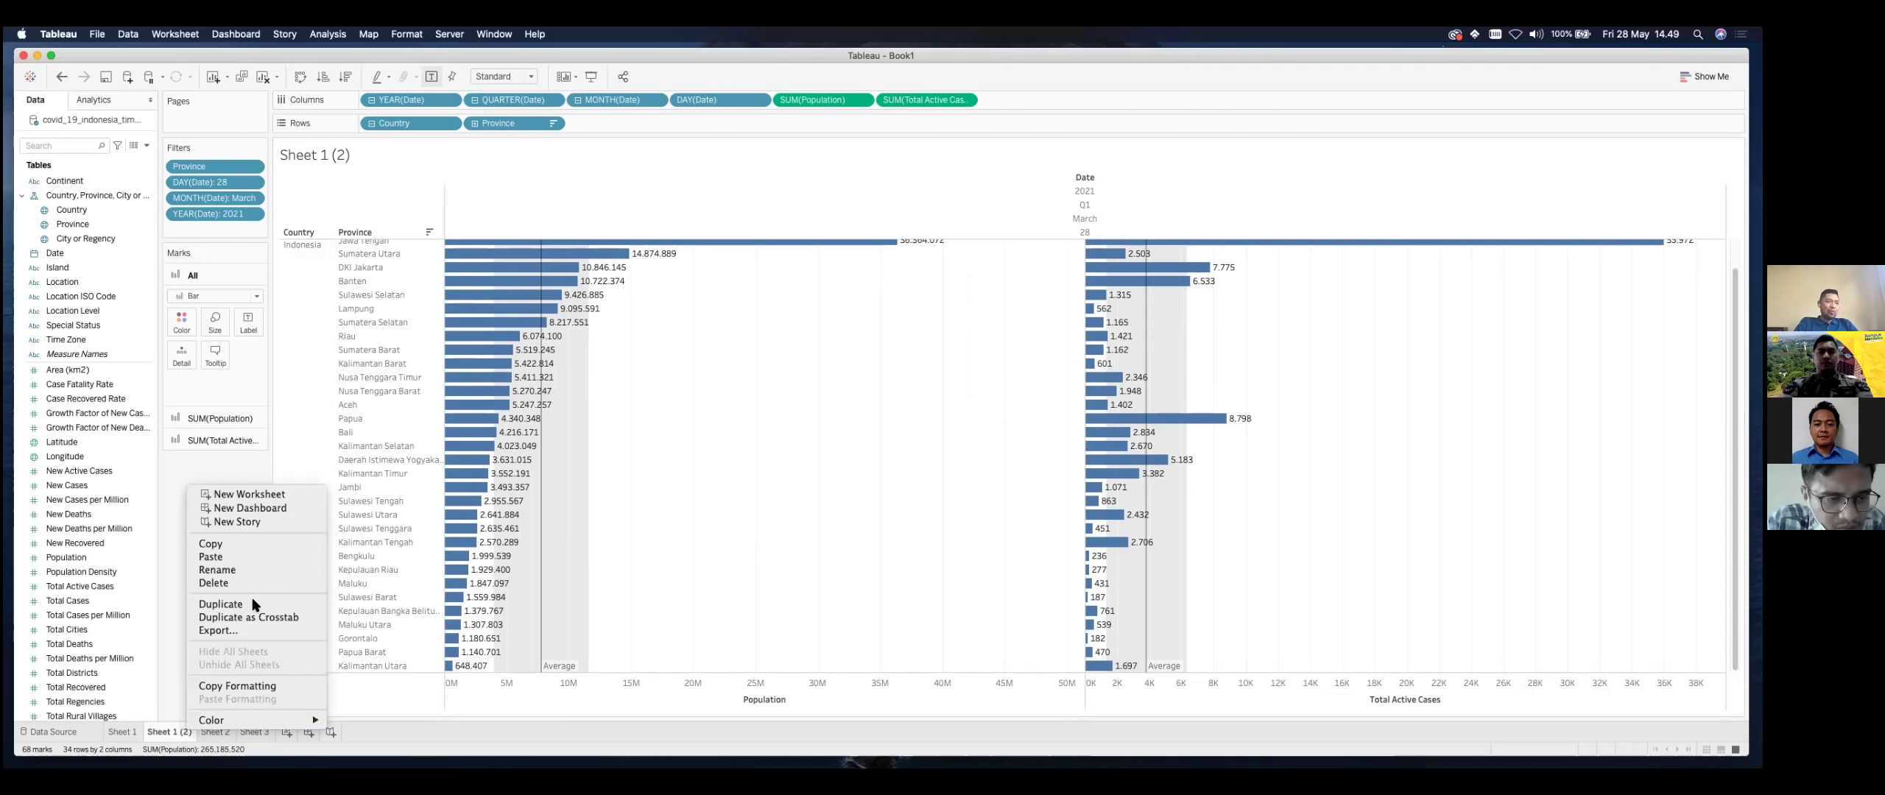
{"action": "left_click", "coordinate": [701, 525]}
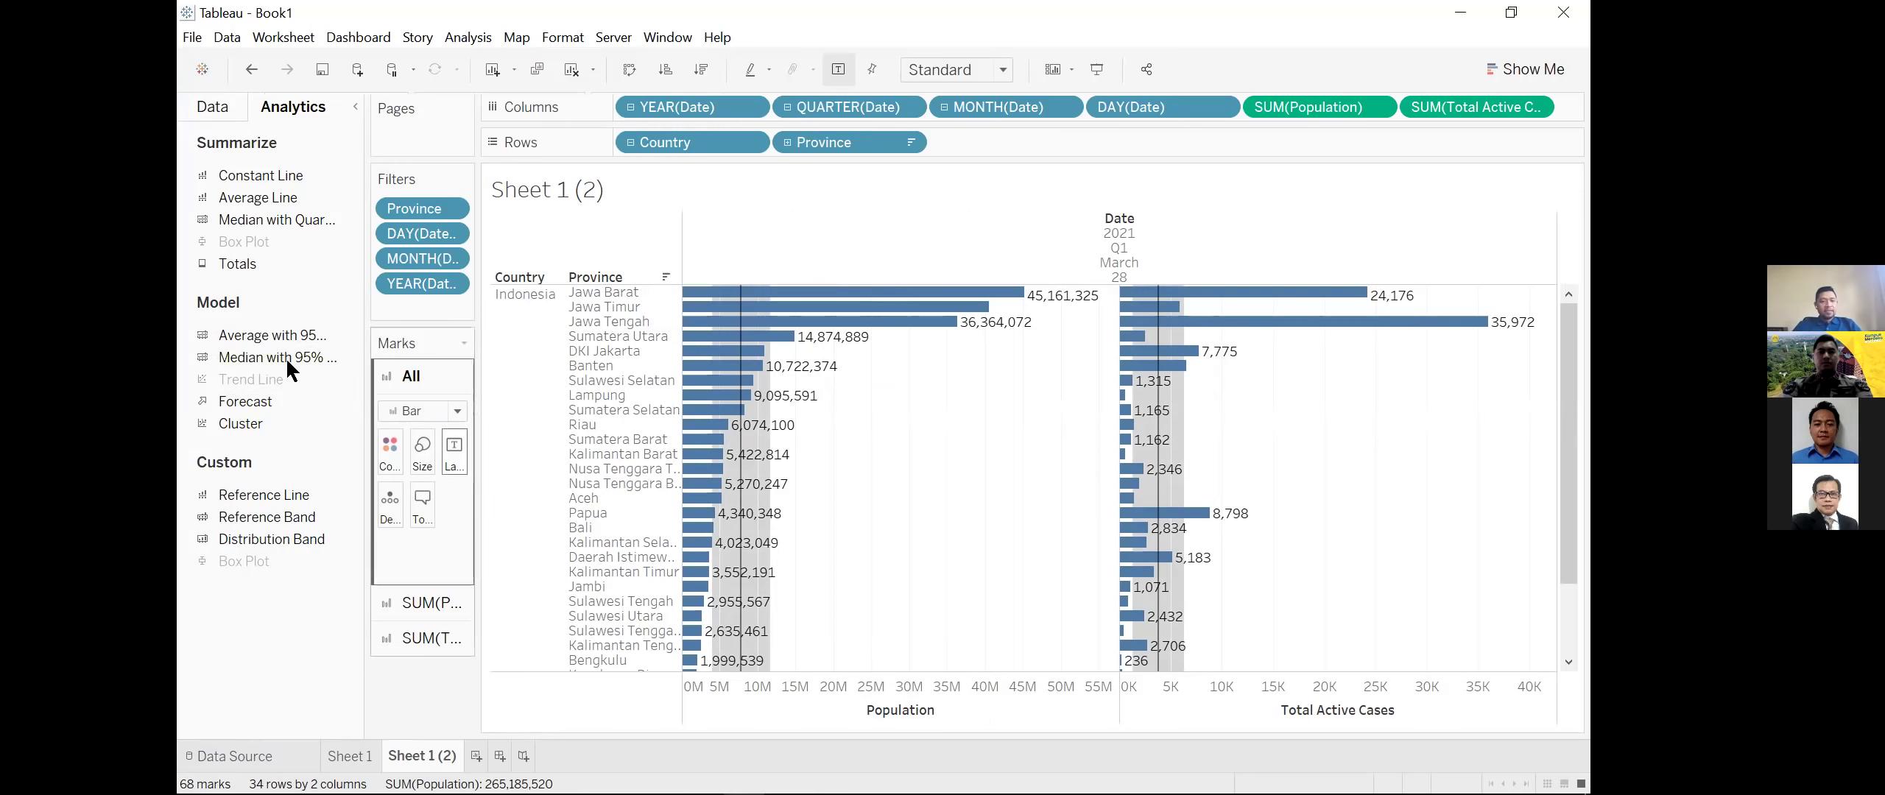
Step: Reorder the columns so Total Active Cases precedes Population, keeping the provinces sorted by population
{"action": "mouse_move", "coordinate": [475, 444]}
{"action": "left_mouse_down"}
{"action": "mouse_move", "coordinate": [684, 447]}
{"action": "mouse_move", "coordinate": [477, 446]}
{"action": "left_mouse_up"}
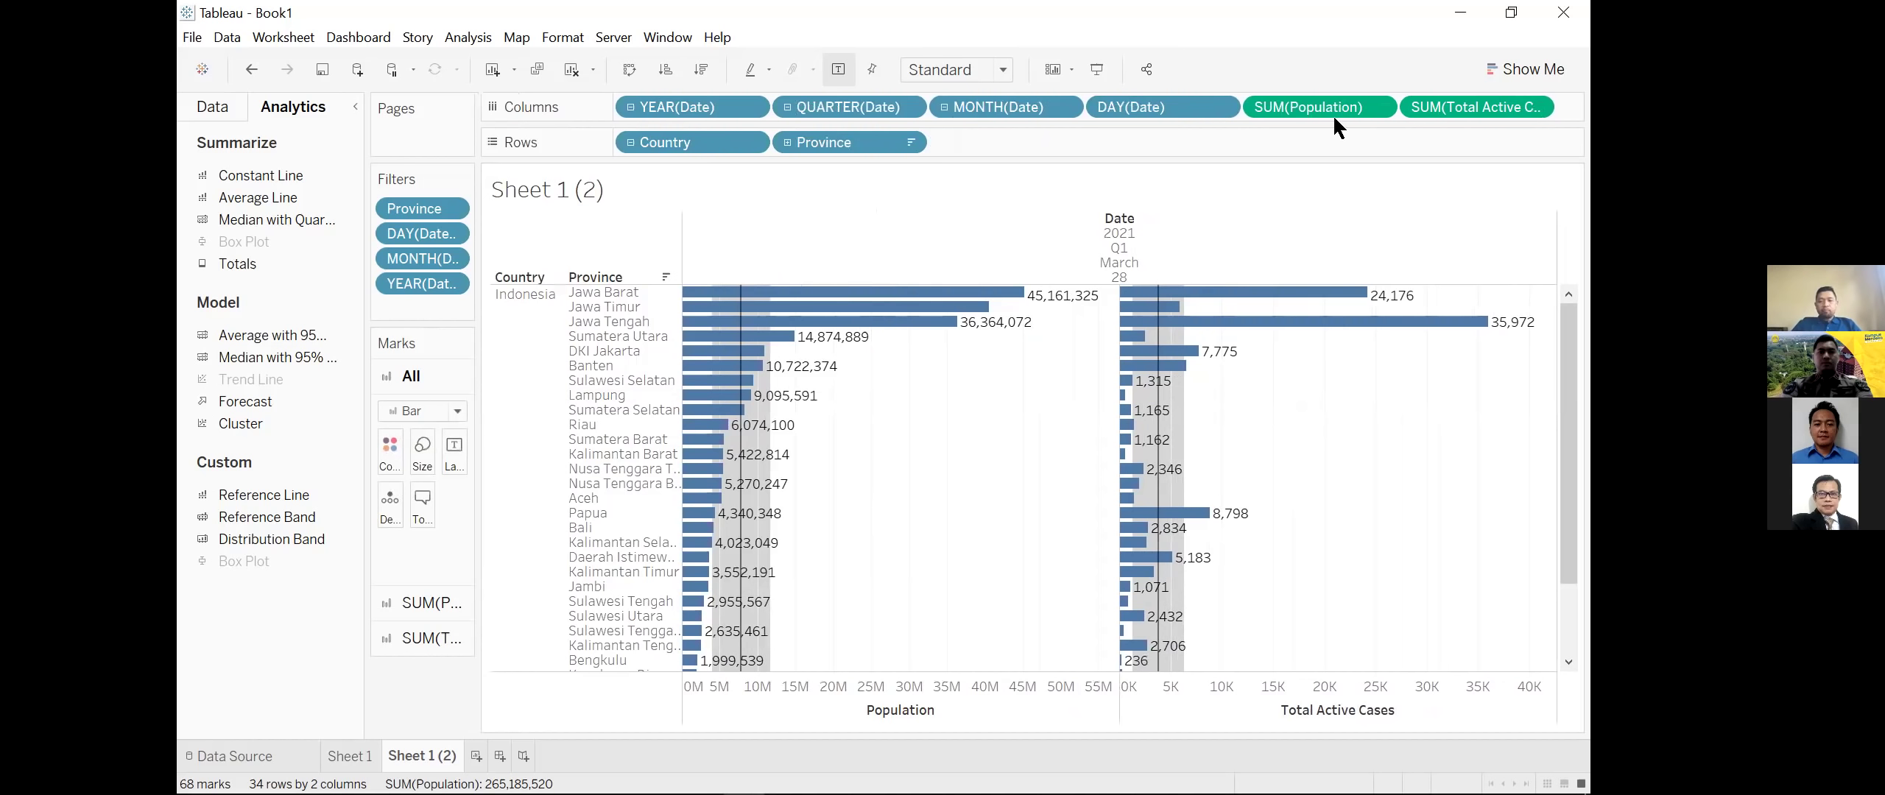
{"action": "left_click_drag", "start_coordinate": [1335, 116], "coordinate": [1335, 118]}
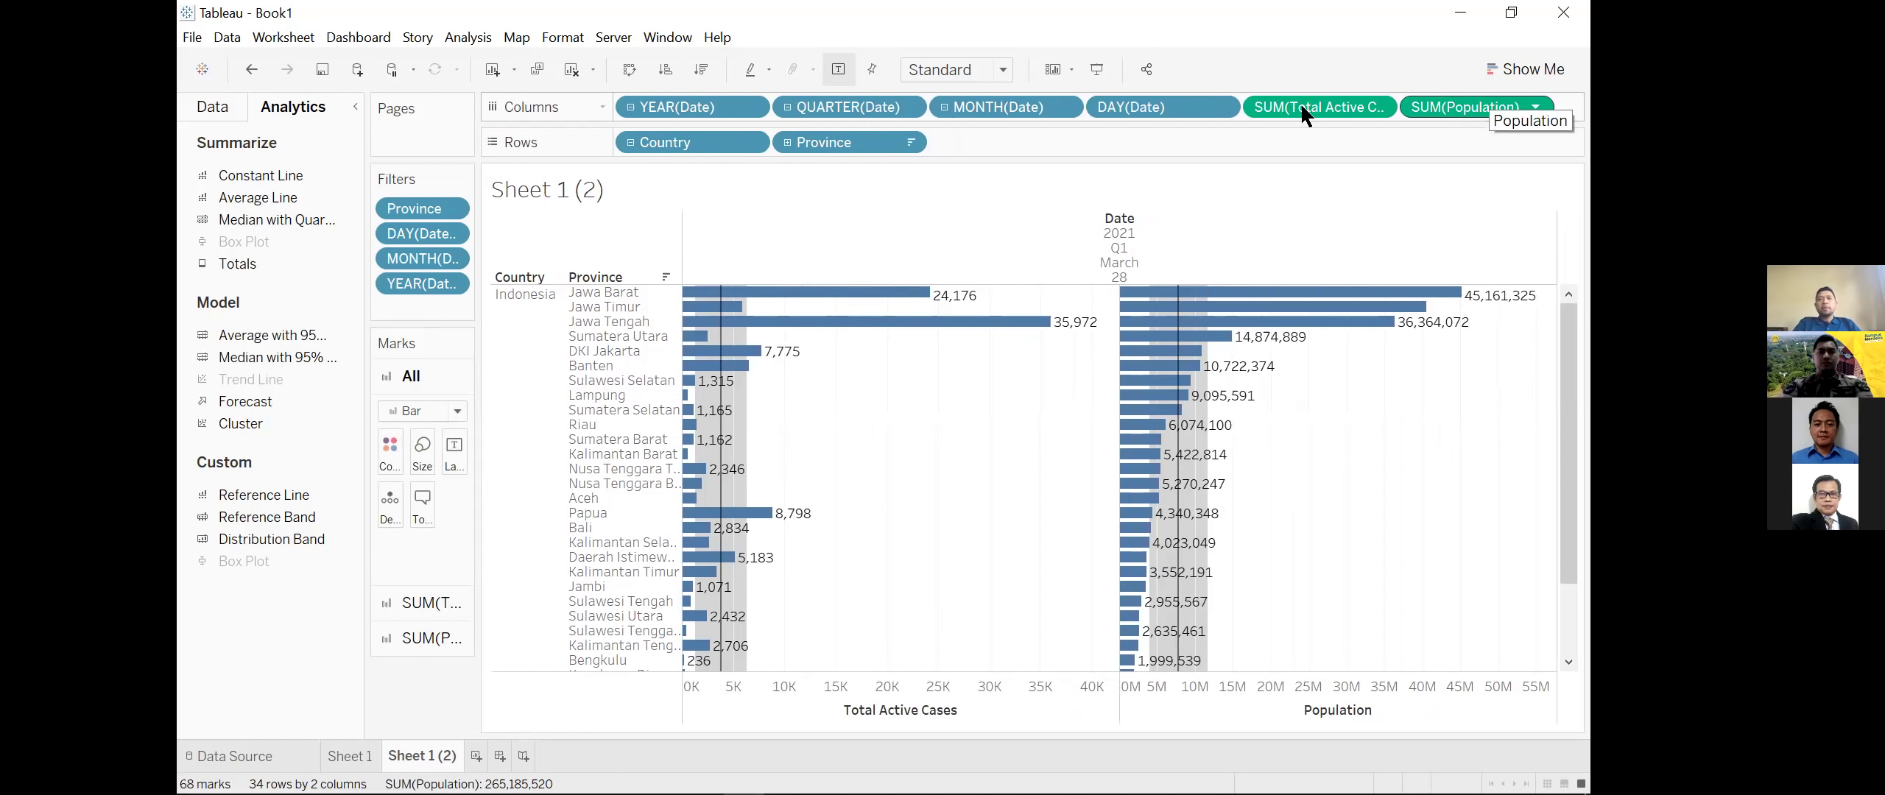
Step: Remove Total Active Cases from the columns and undo the removal
{"action": "left_click_drag", "start_coordinate": [1304, 111], "coordinate": [918, 421]}
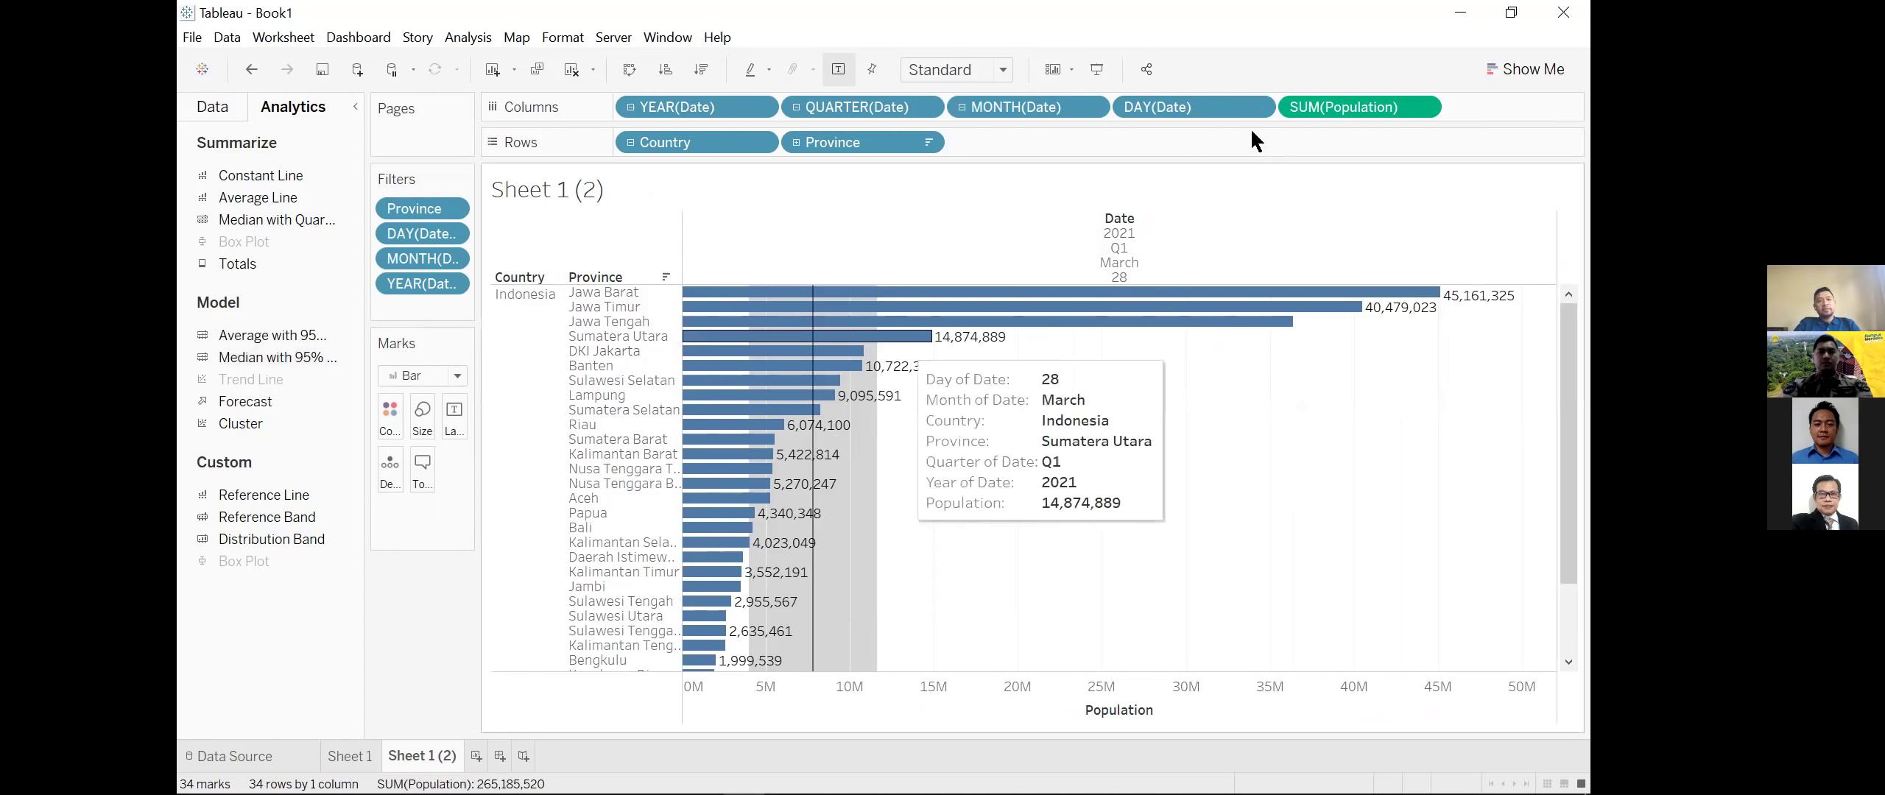
{"action": "left_click", "coordinate": [1318, 107]}
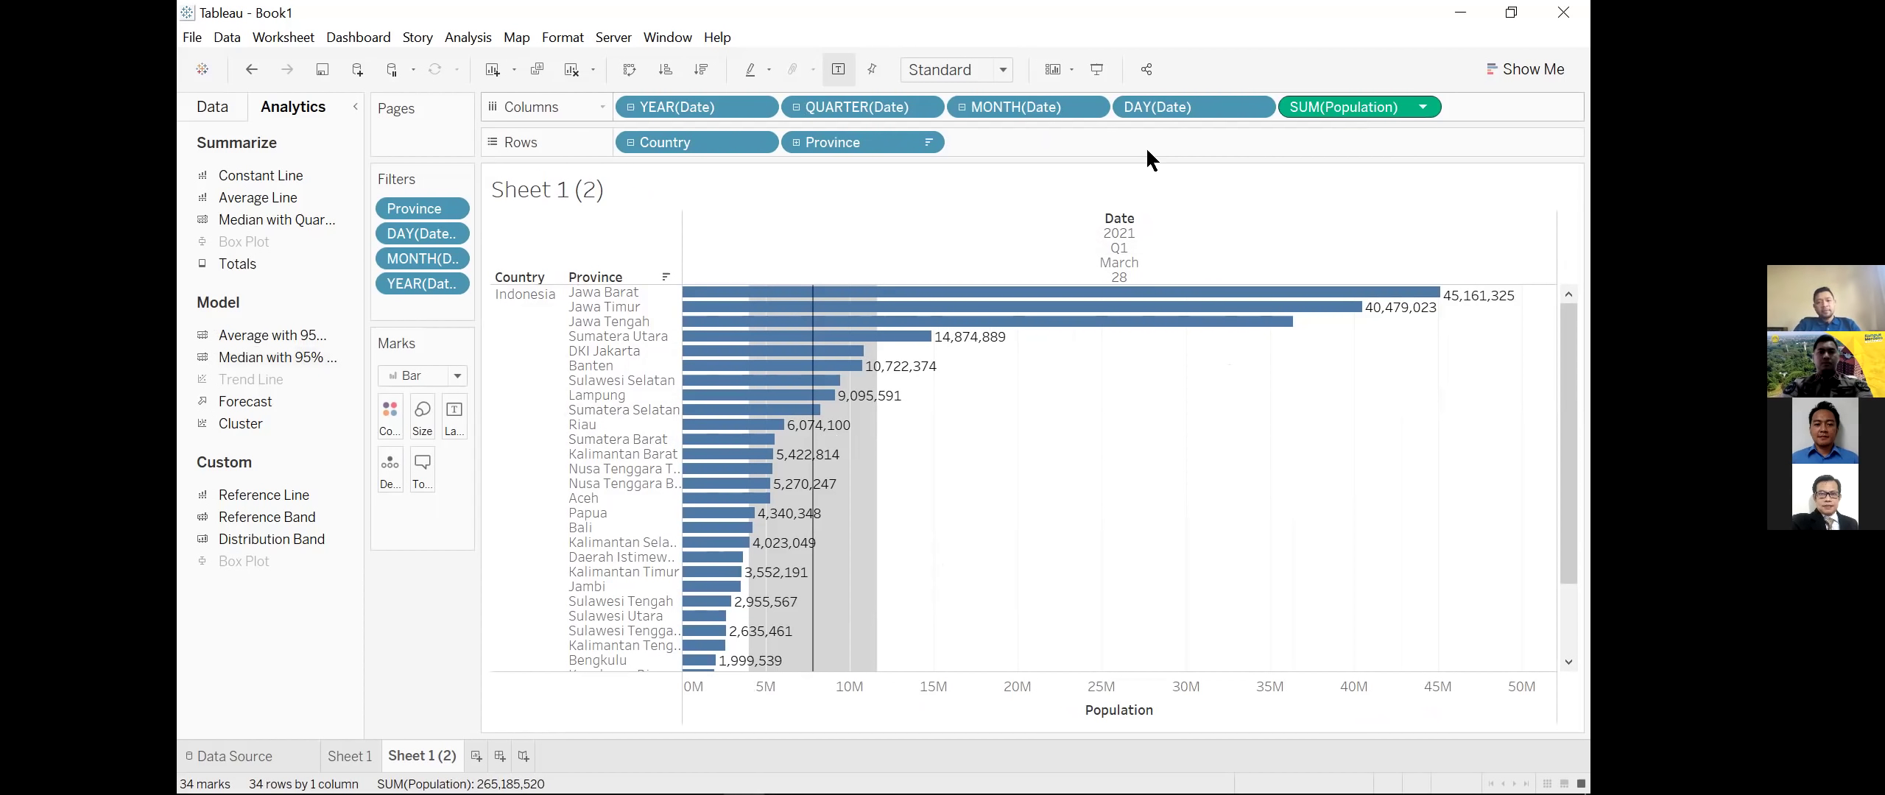
{"action": "left_click", "coordinate": [226, 98]}
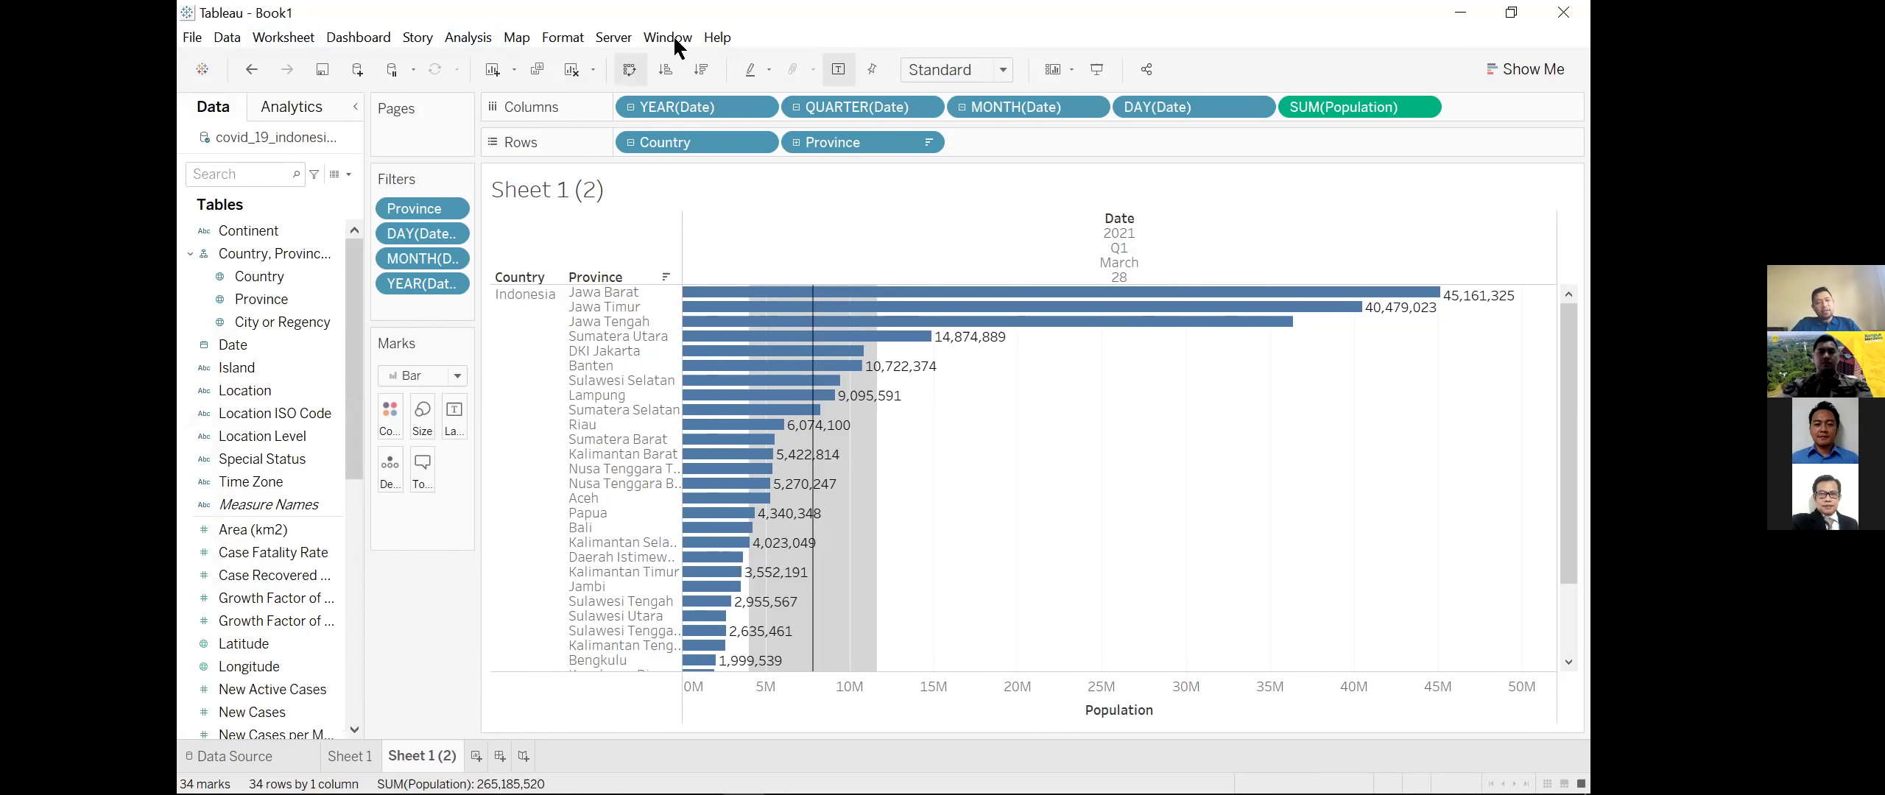
{"action": "key", "text": "ctrl+z"}
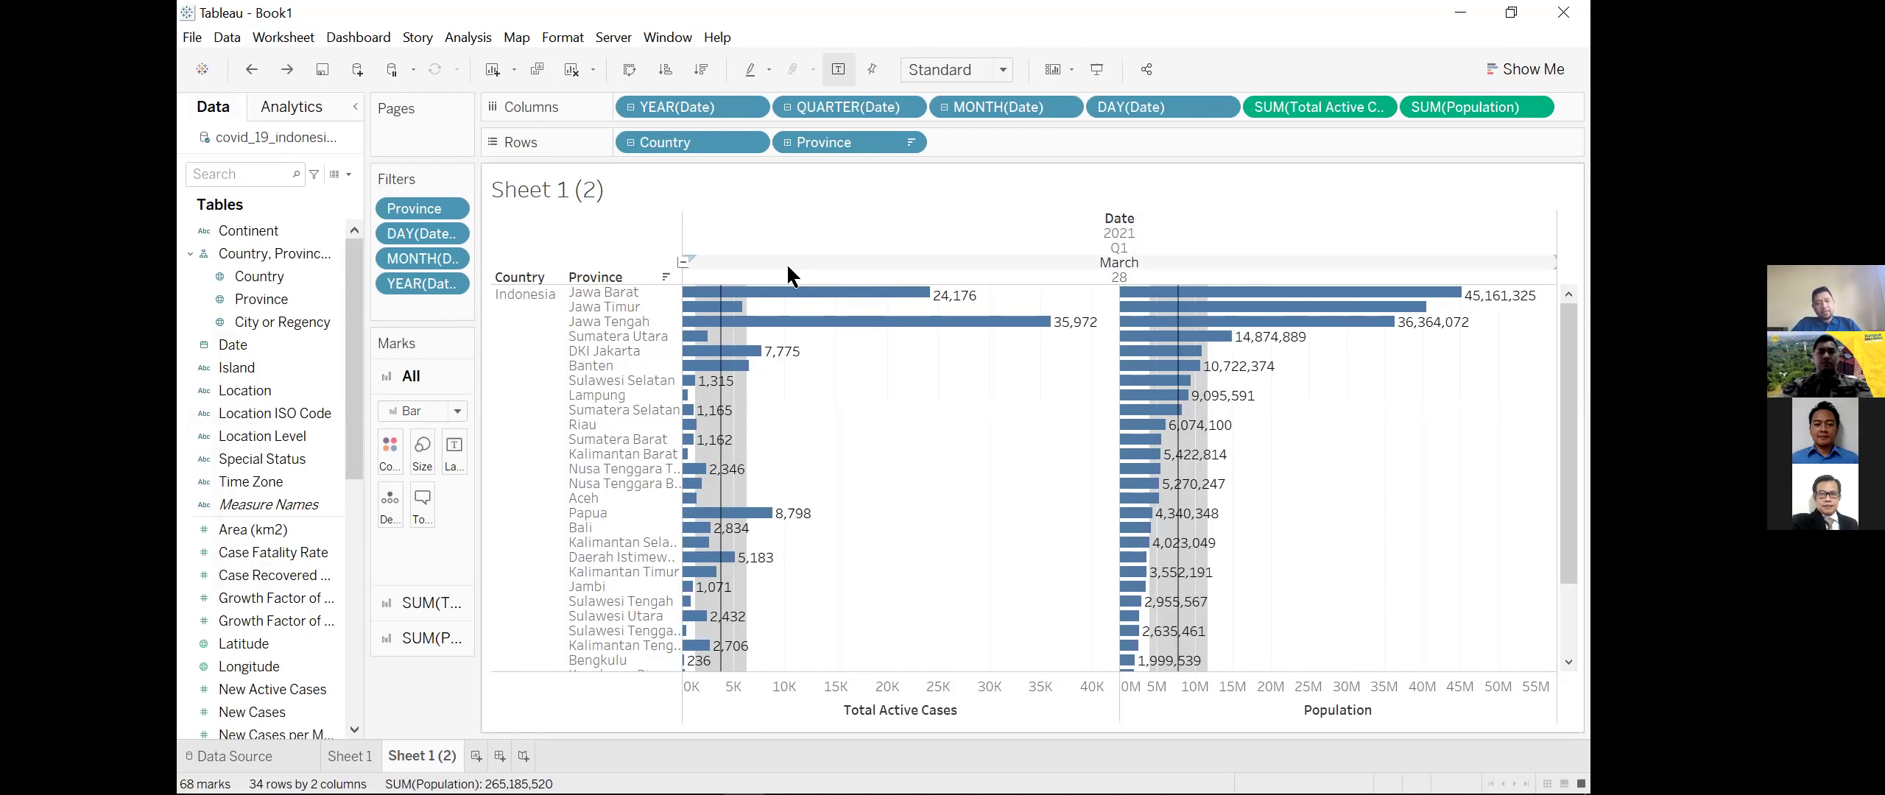
Step: Inspect the average's 95% confidence interval band on the Total Active Cases chart and the options available for it
{"action": "left_click", "coordinate": [303, 104]}
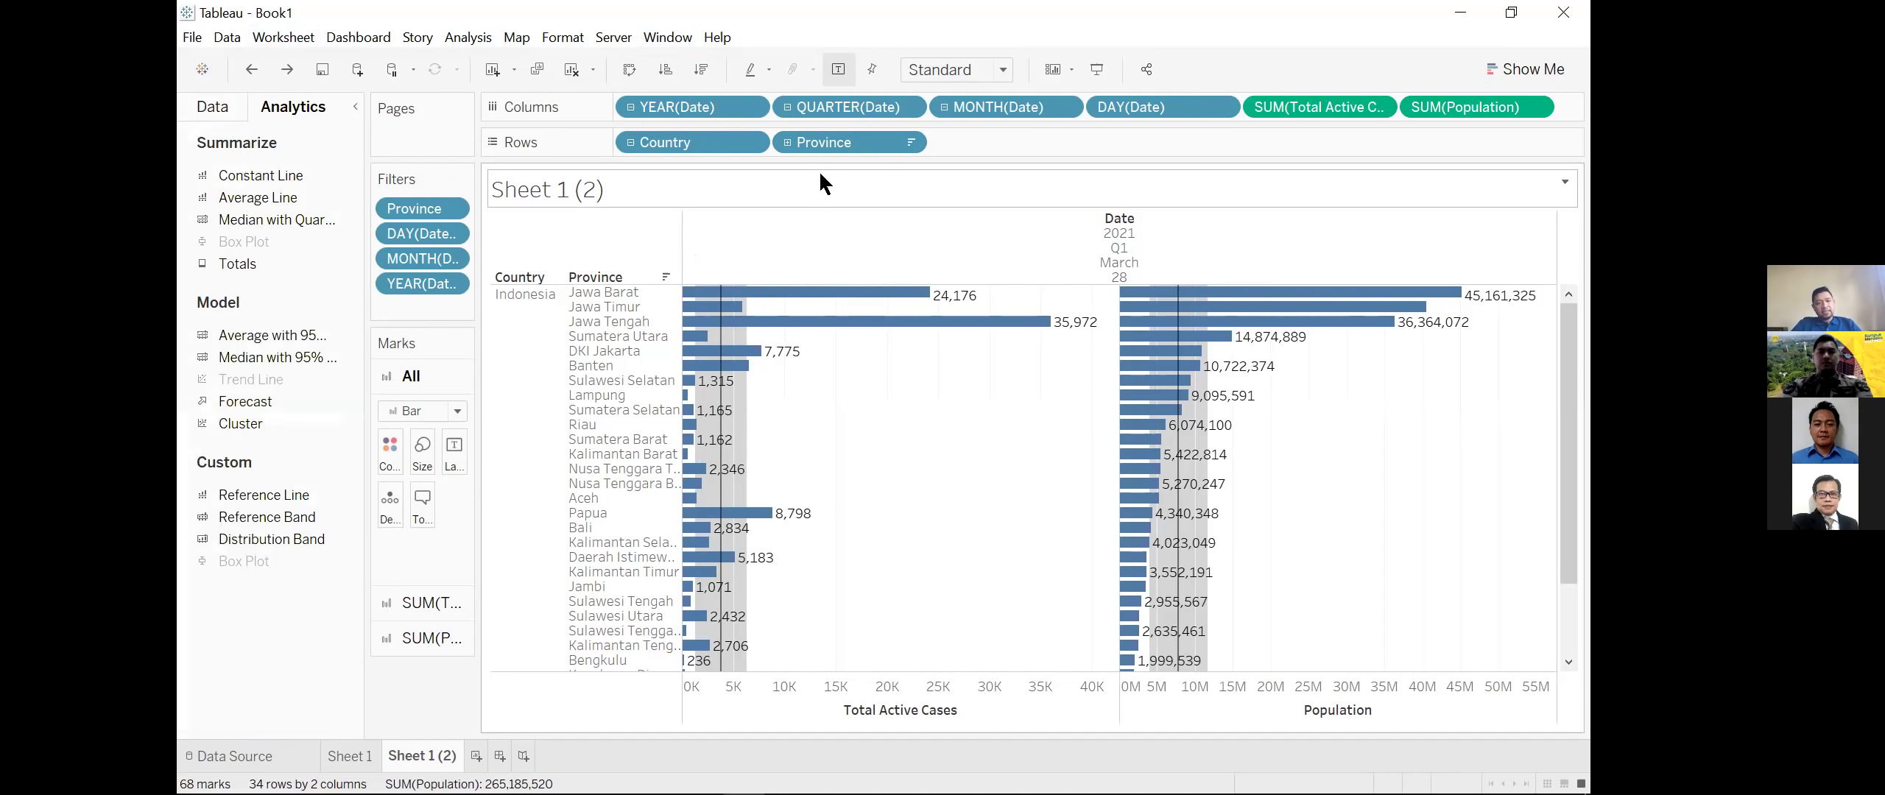
{"action": "mouse_move", "coordinate": [746, 402]}
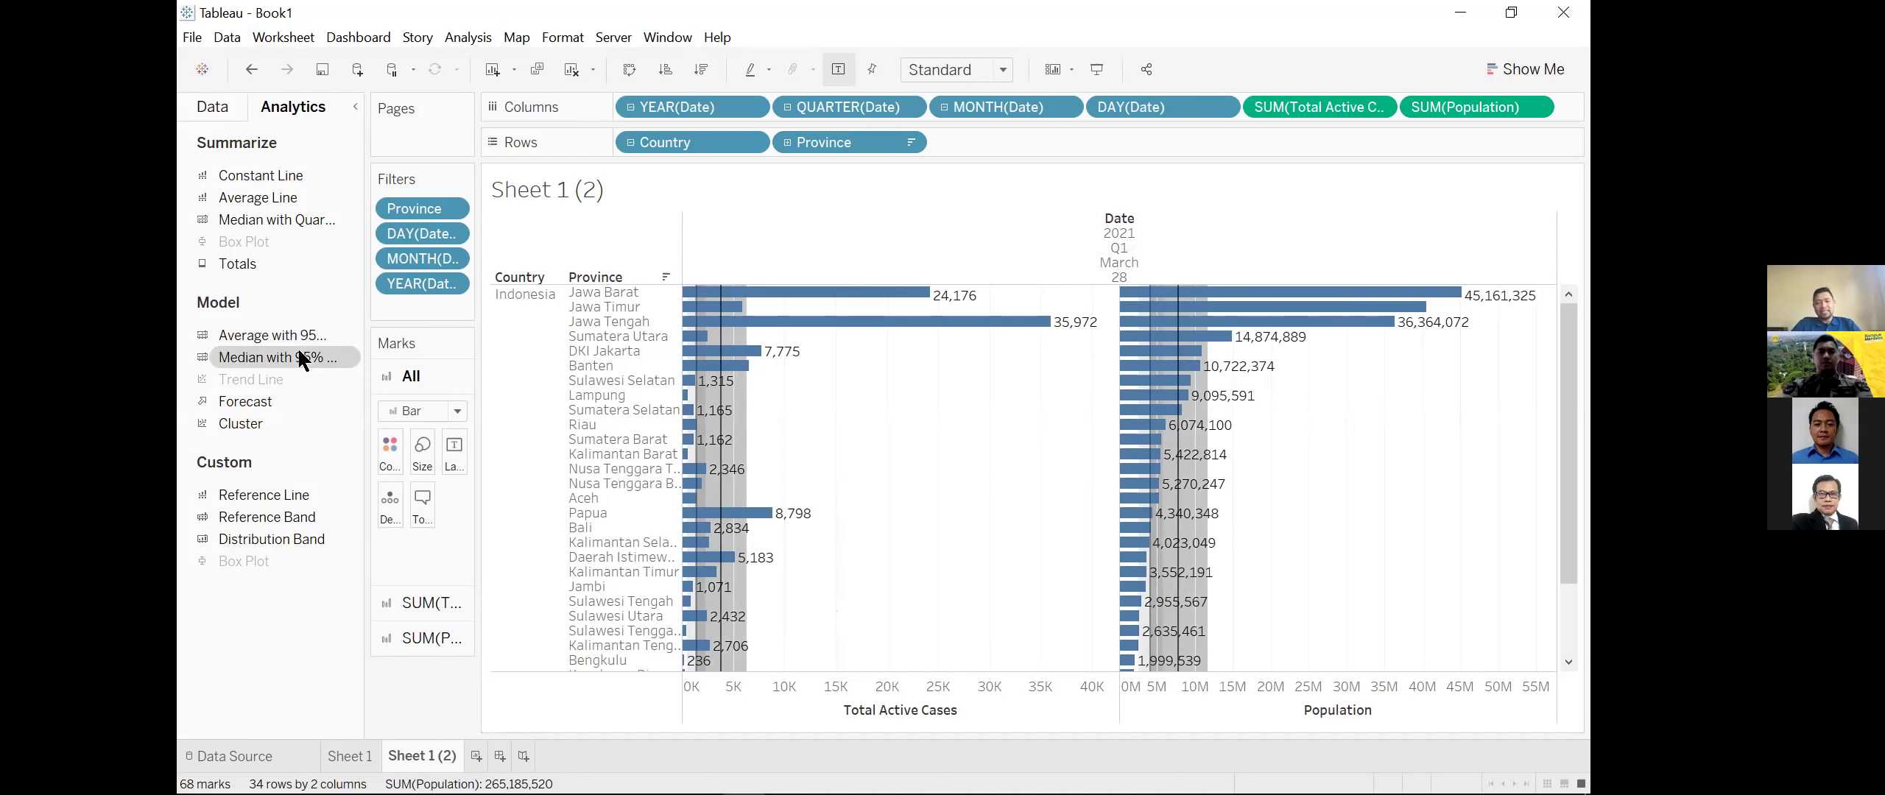
{"action": "right_click", "coordinate": [741, 405]}
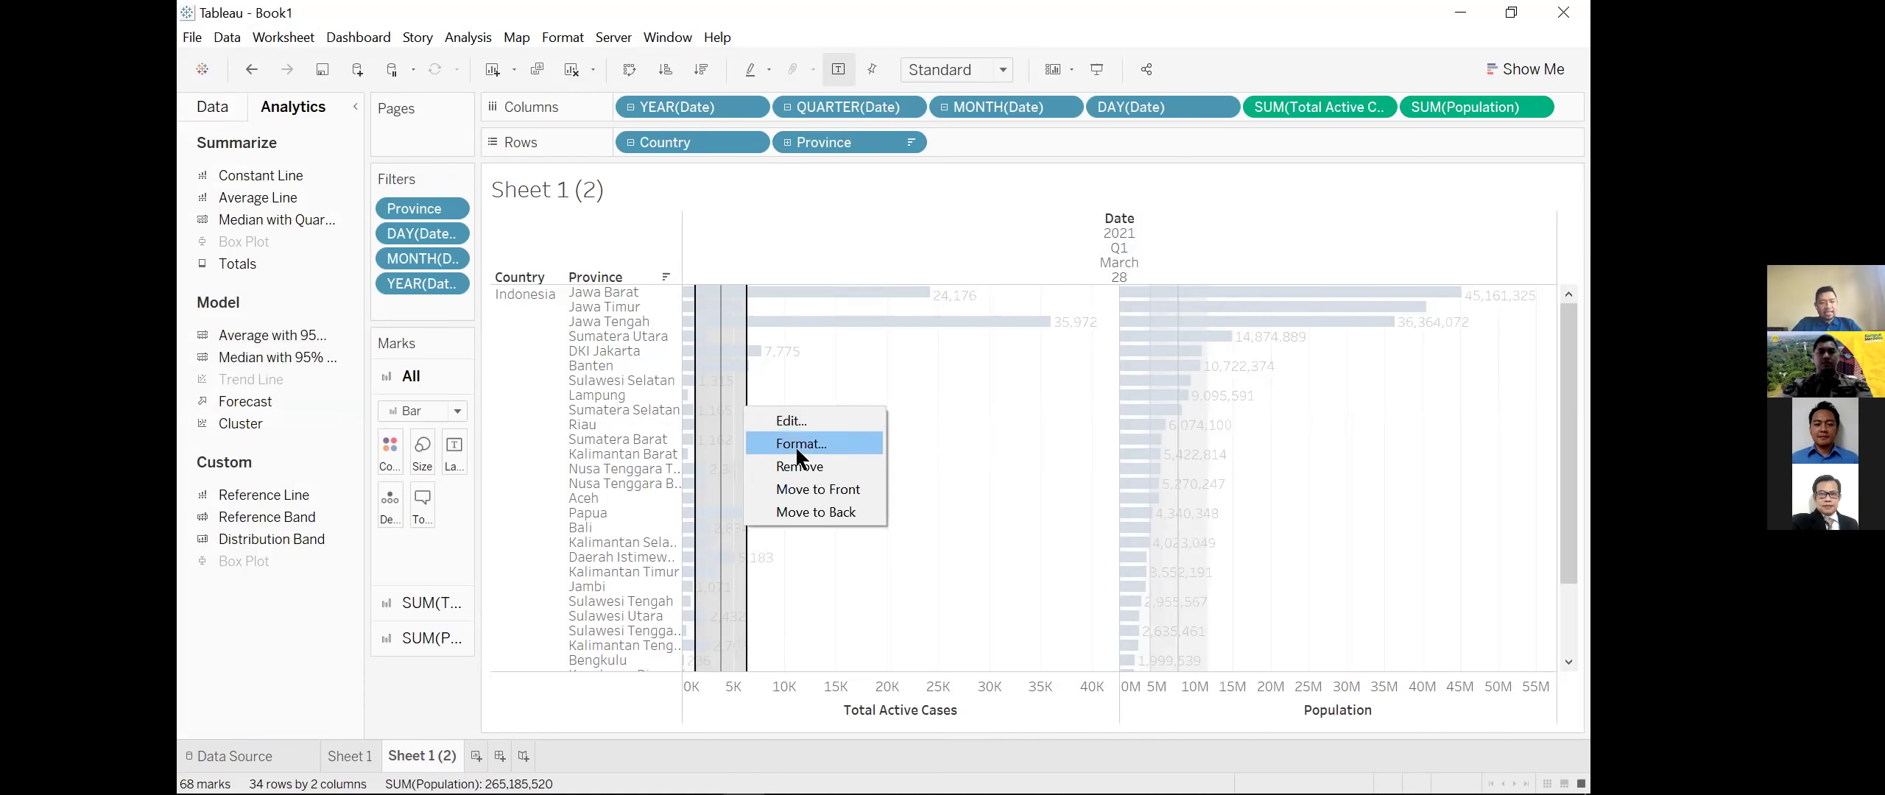
{"action": "key", "text": "Escape"}
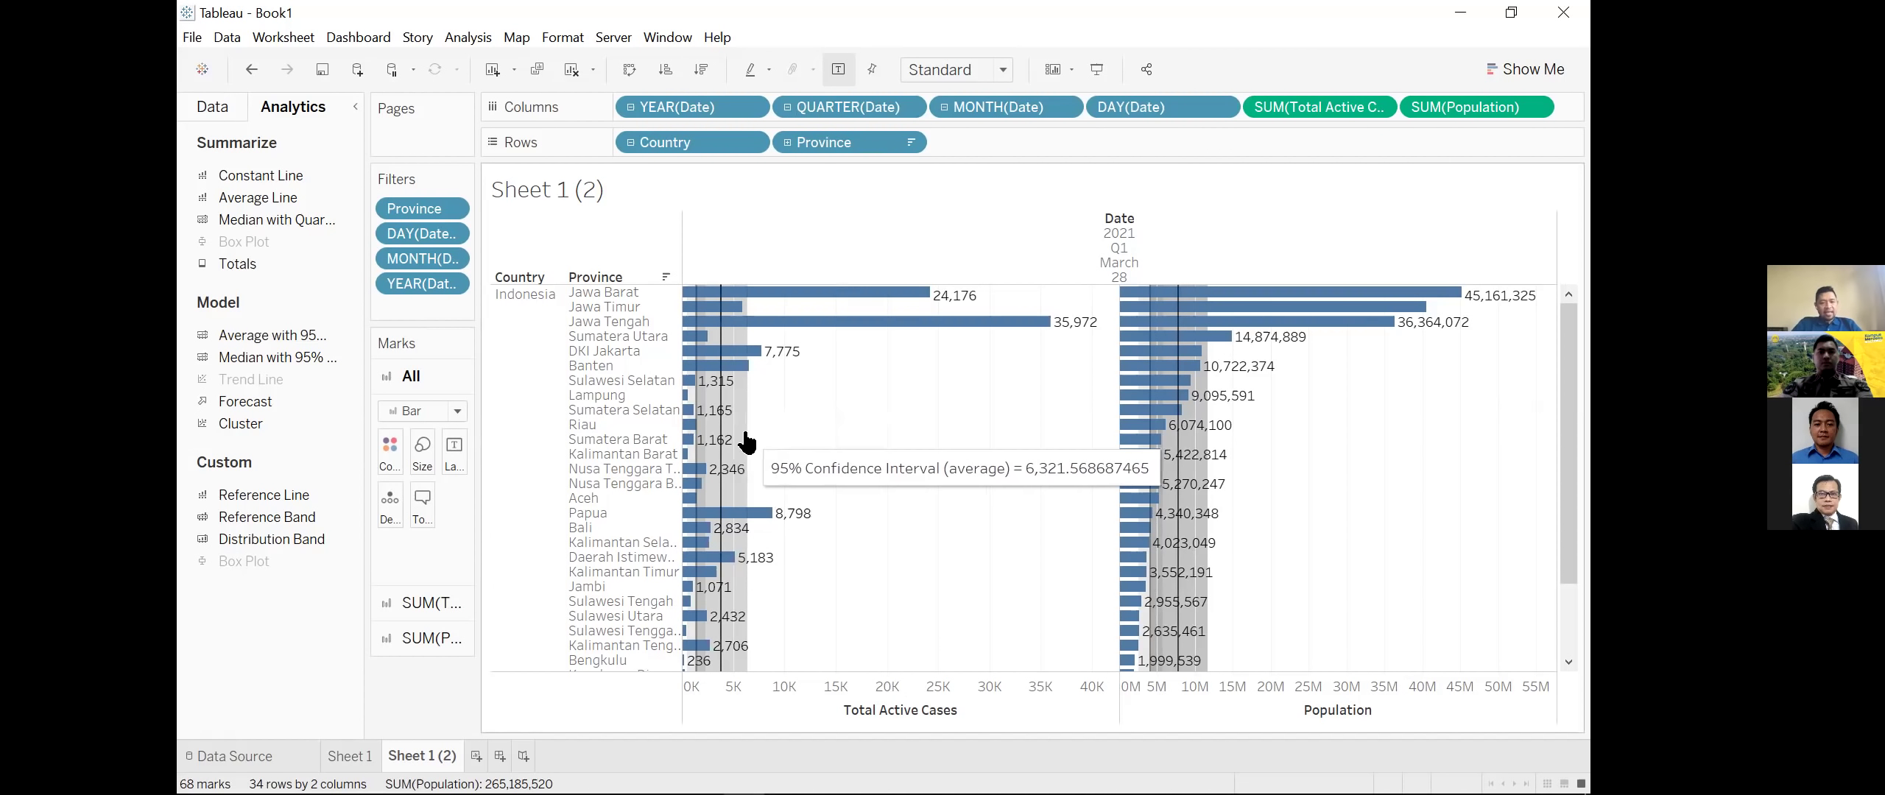
Step: Remove the average and median 95% confidence interval bands from the Total Active Cases chart
{"action": "right_click", "coordinate": [741, 417]}
{"action": "key", "text": "Escape"}
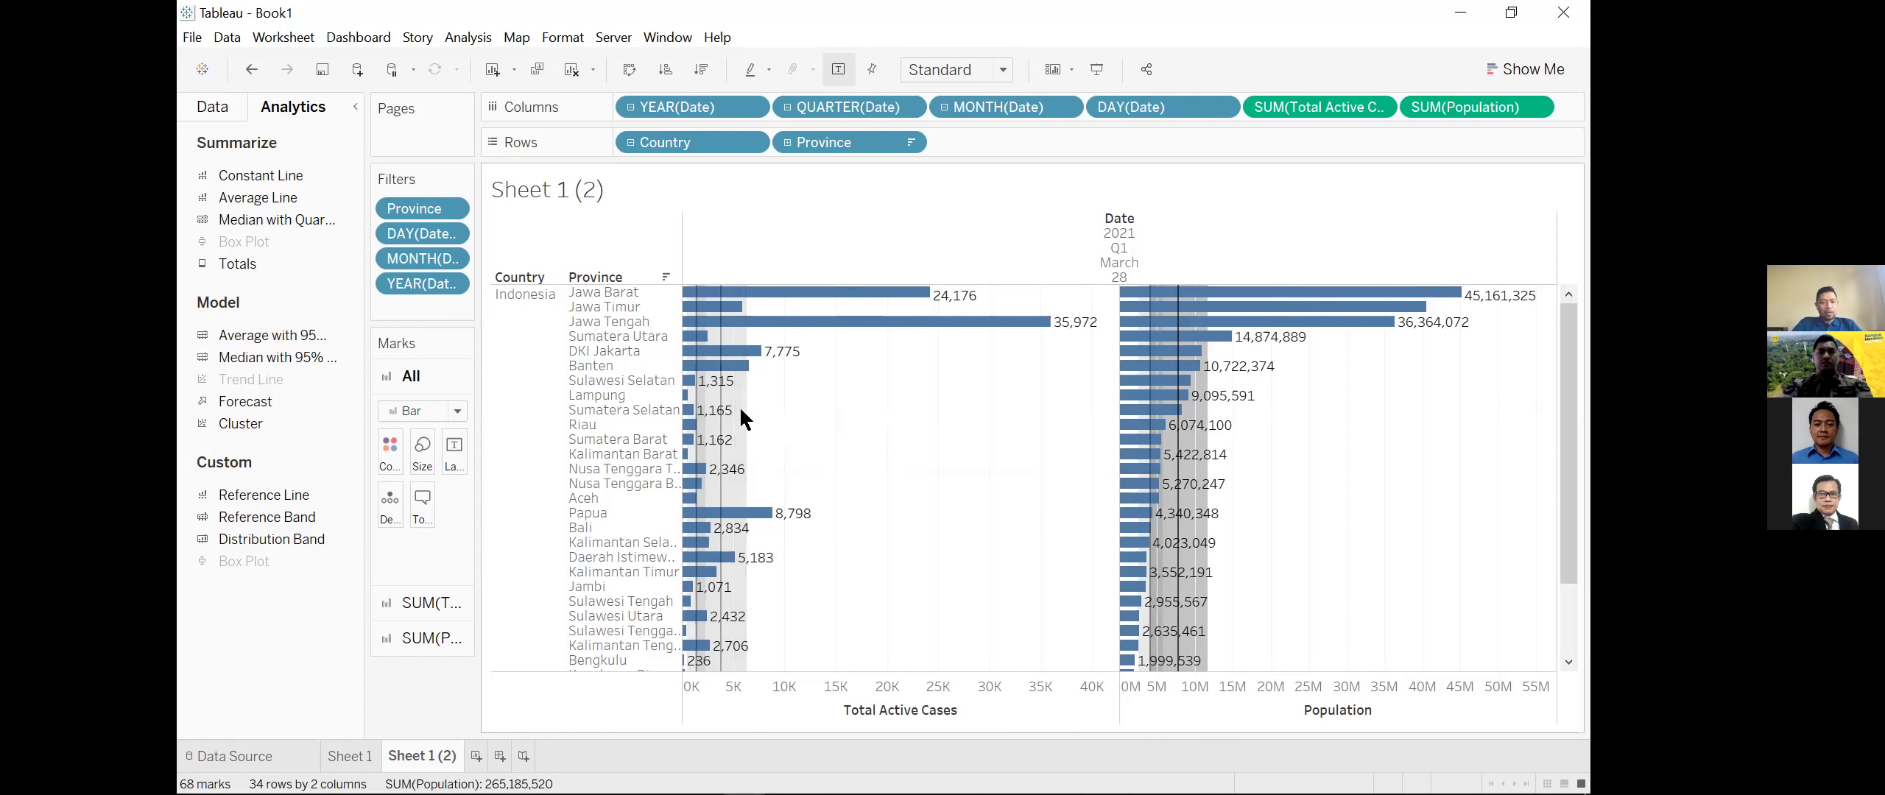
{"action": "right_click", "coordinate": [746, 408]}
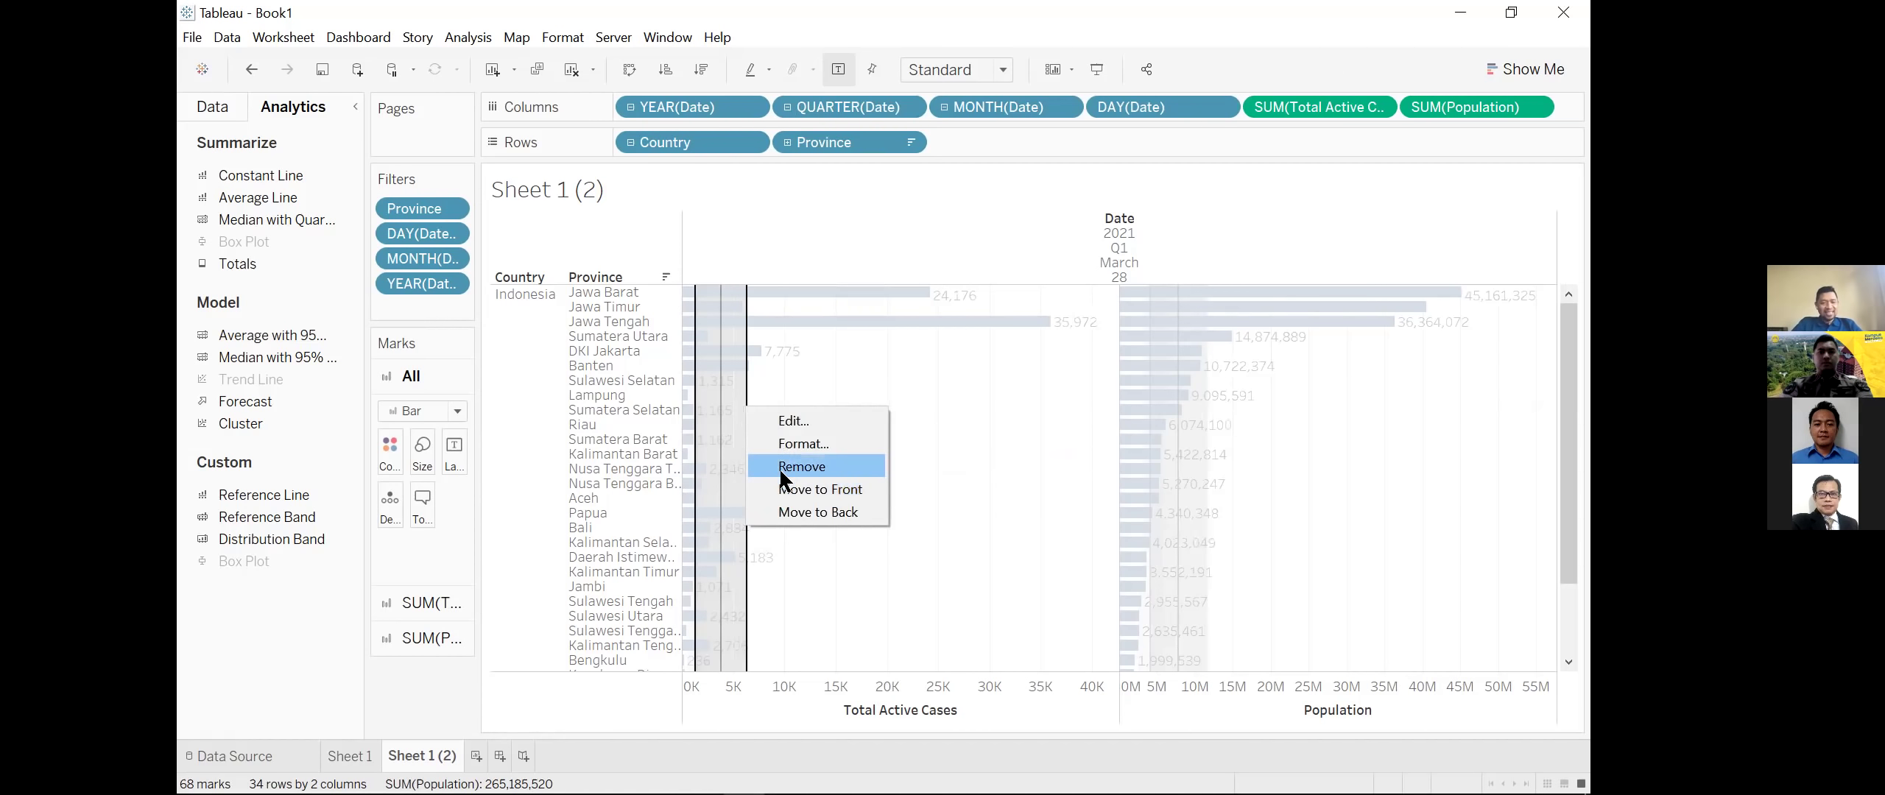
{"action": "left_click", "coordinate": [782, 471]}
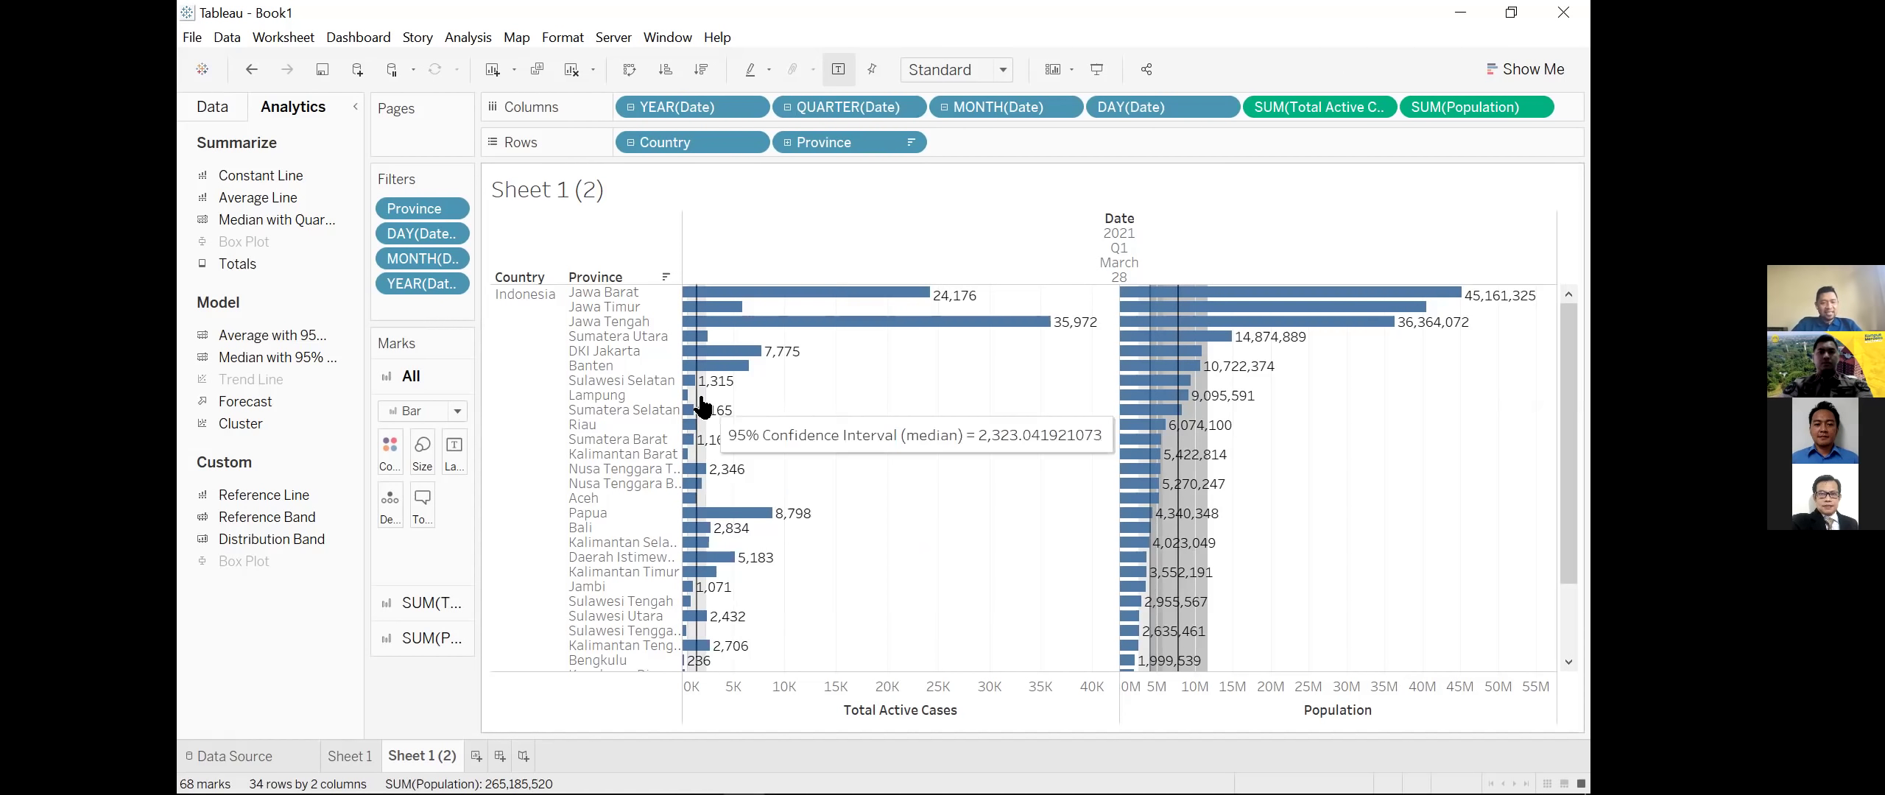
{"action": "right_click", "coordinate": [703, 399]}
{"action": "left_click", "coordinate": [744, 456]}
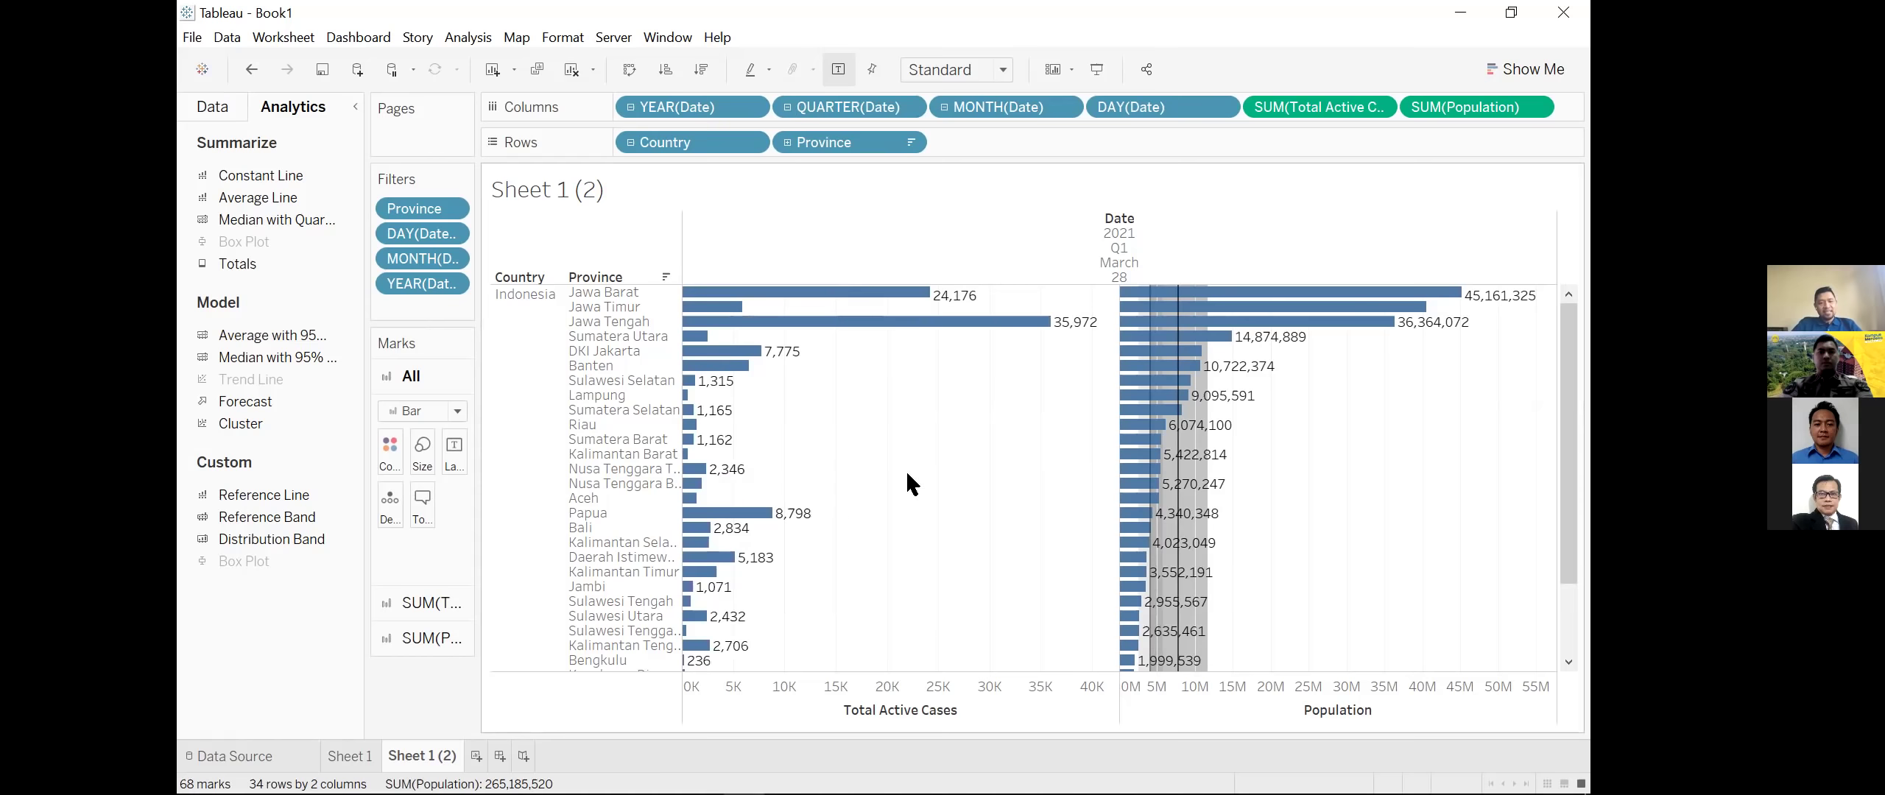
Step: Remove the frontmost average 95% confidence interval band from the Population chart
{"action": "right_click", "coordinate": [1203, 444]}
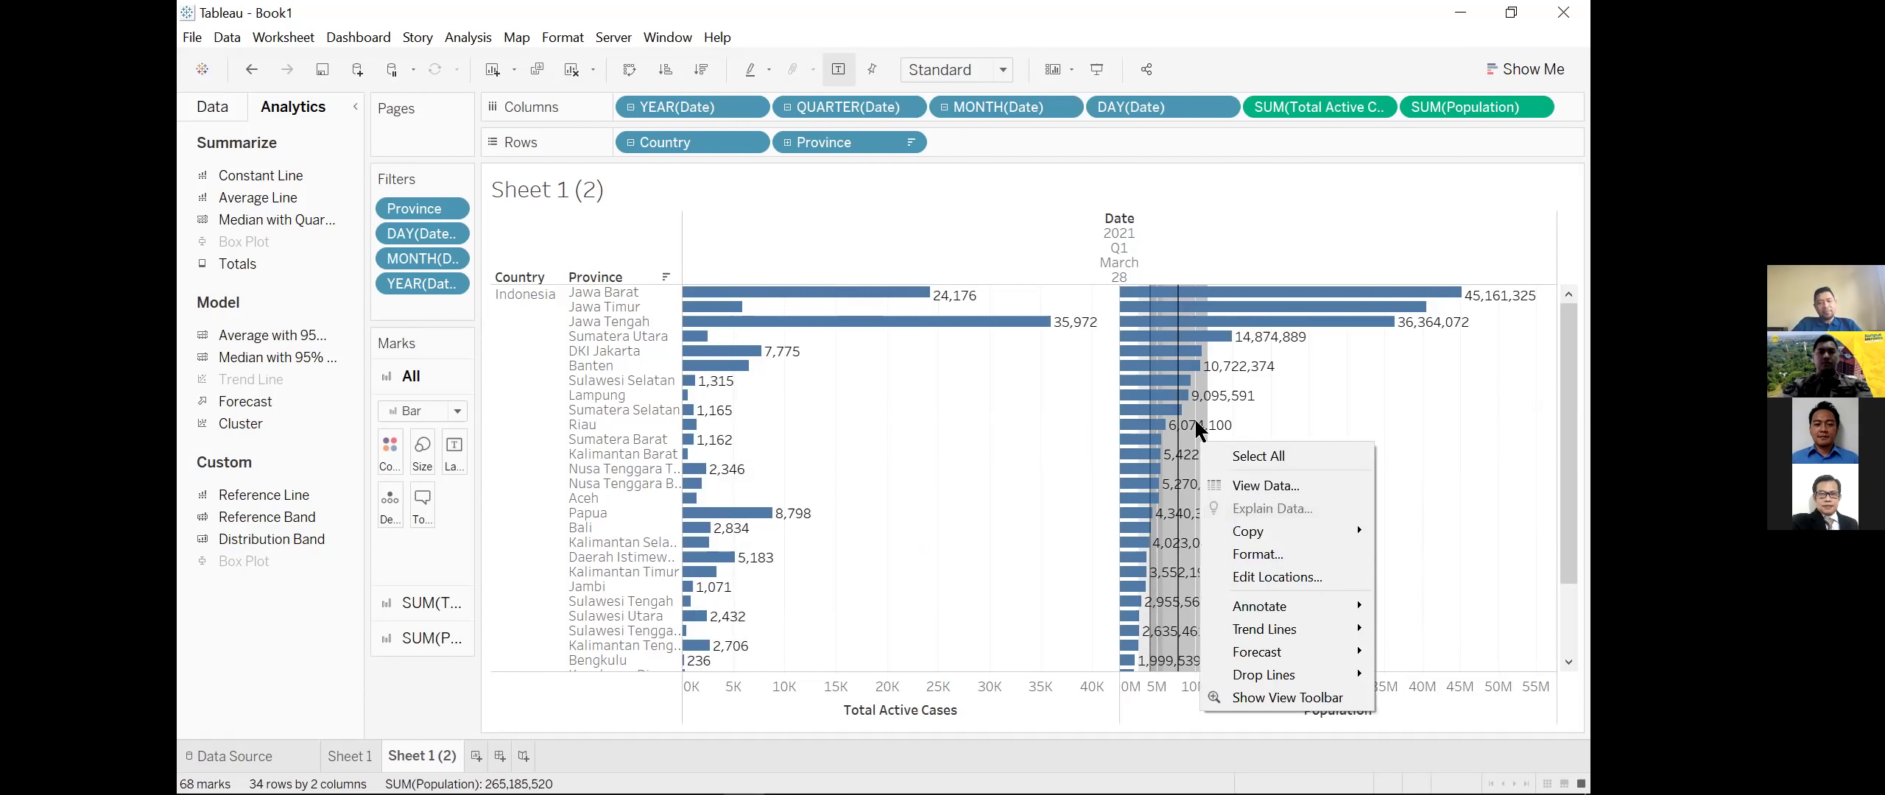
{"action": "left_click", "coordinate": [1182, 483]}
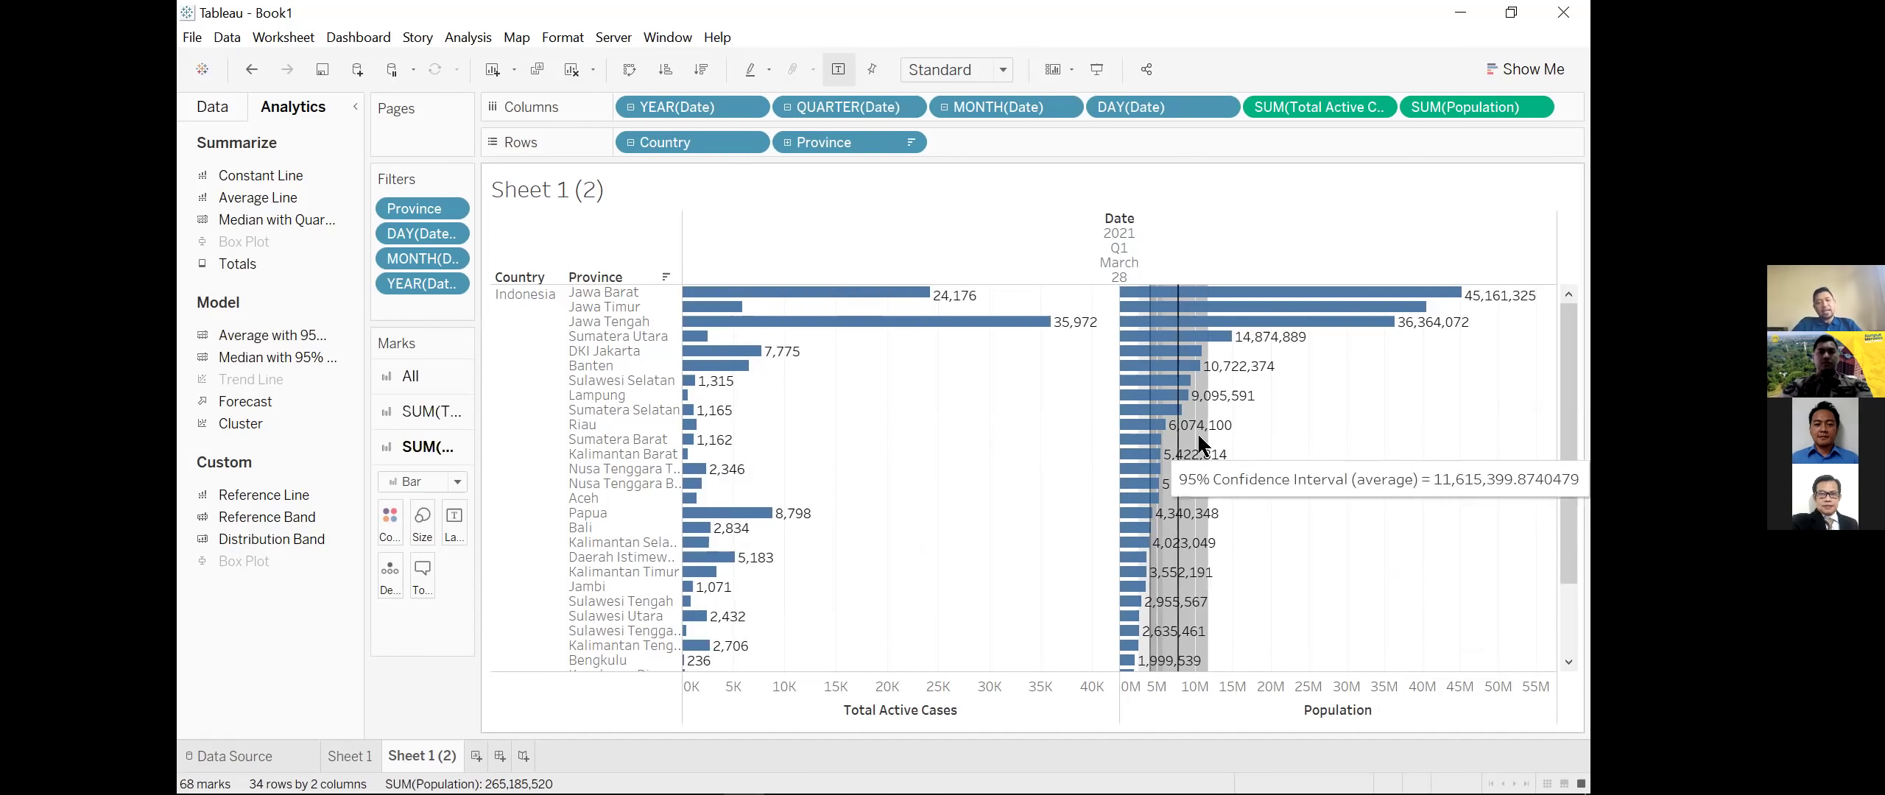
{"action": "right_click", "coordinate": [1199, 437]}
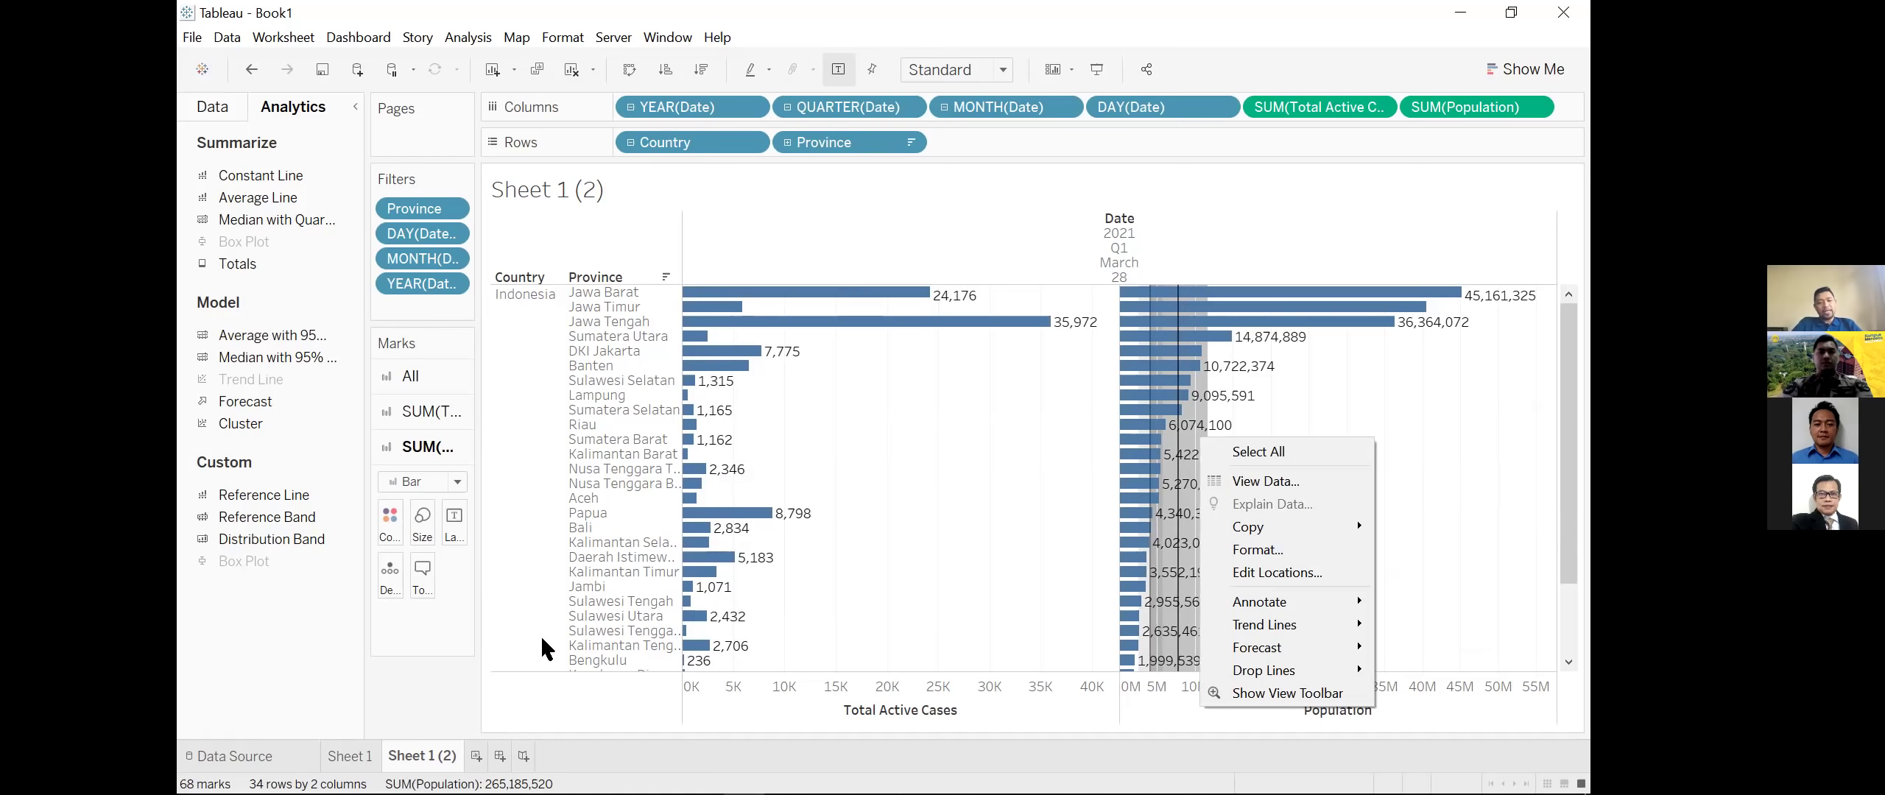
{"action": "right_click", "coordinate": [442, 753]}
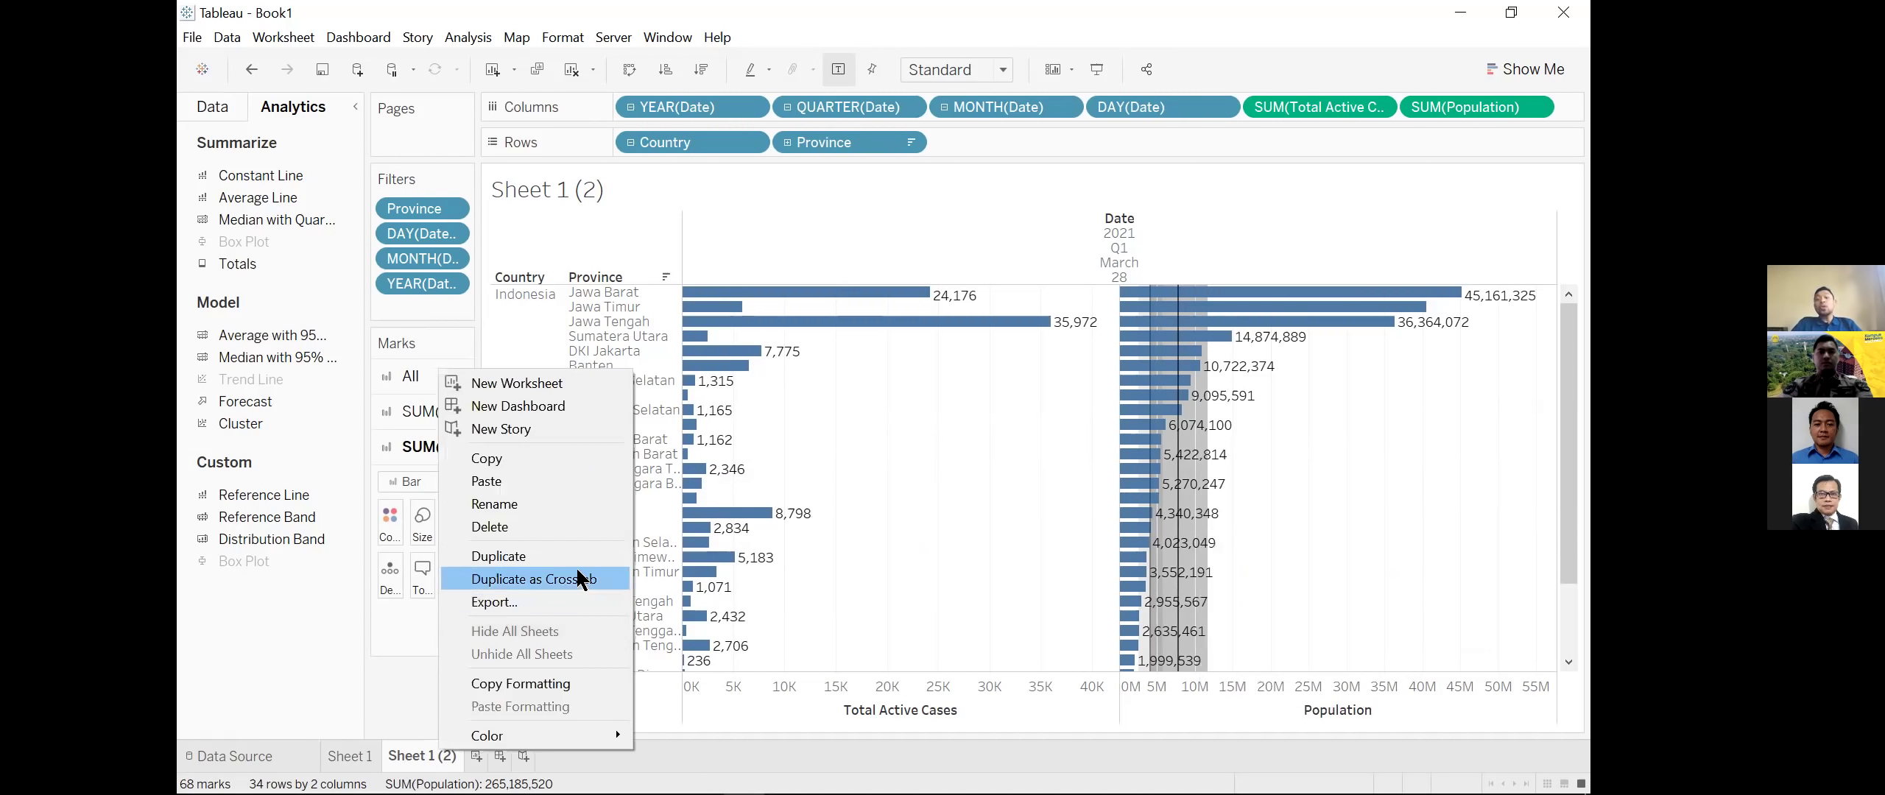
{"action": "left_click", "coordinate": [1281, 551]}
{"action": "right_click", "coordinate": [1199, 496]}
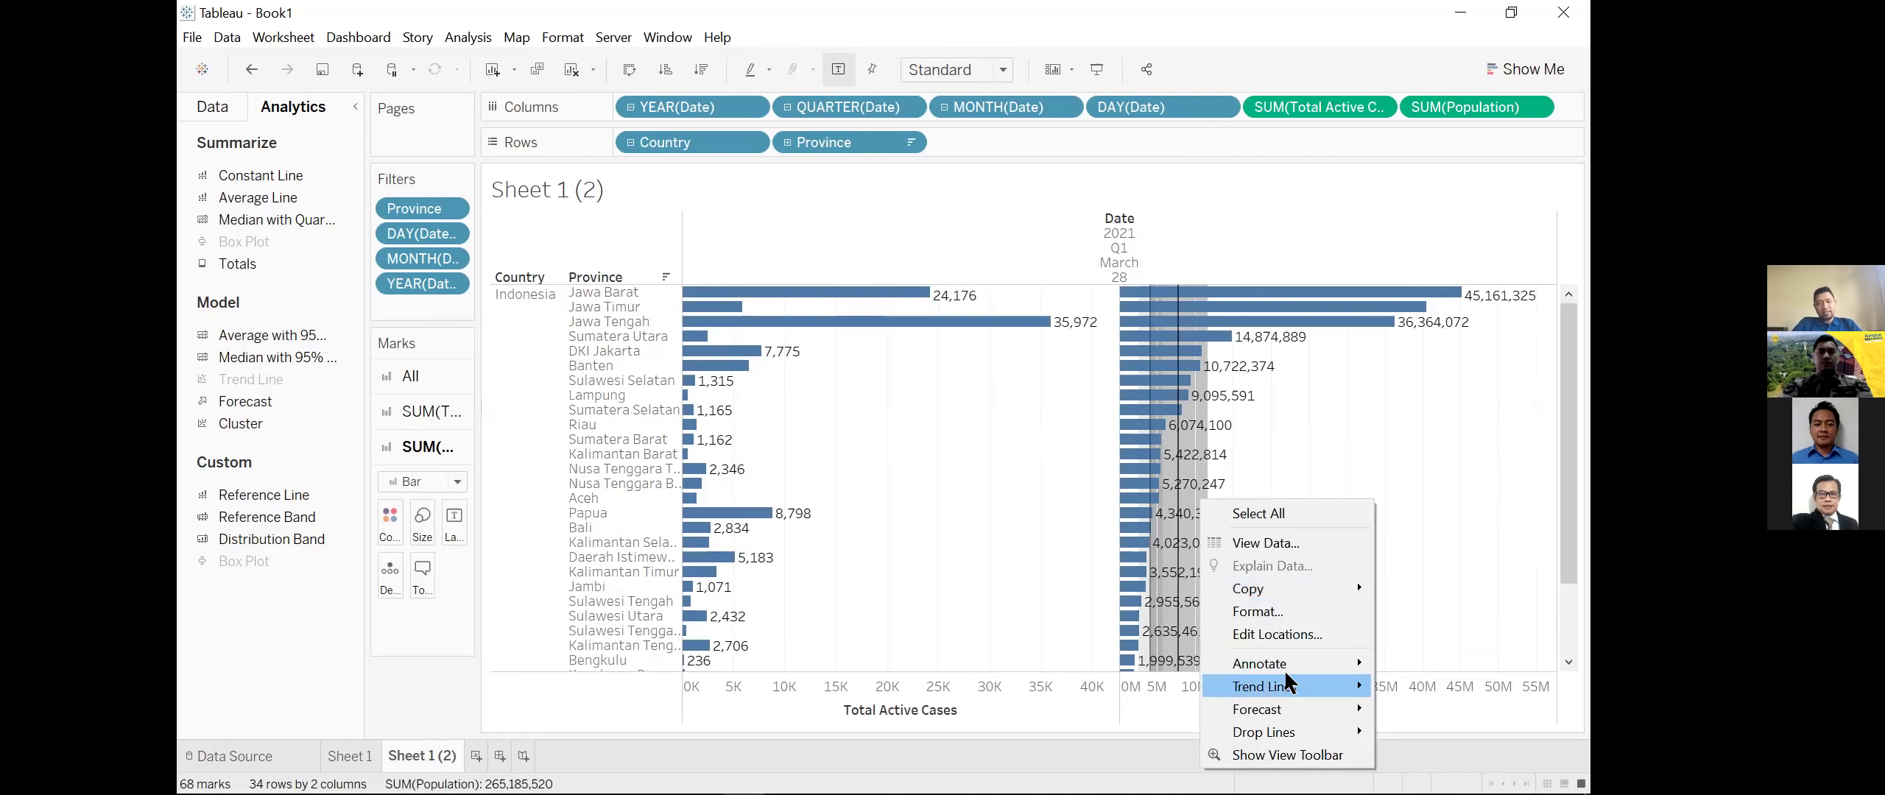
{"action": "left_click", "coordinate": [1205, 475]}
{"action": "right_click", "coordinate": [1205, 475]}
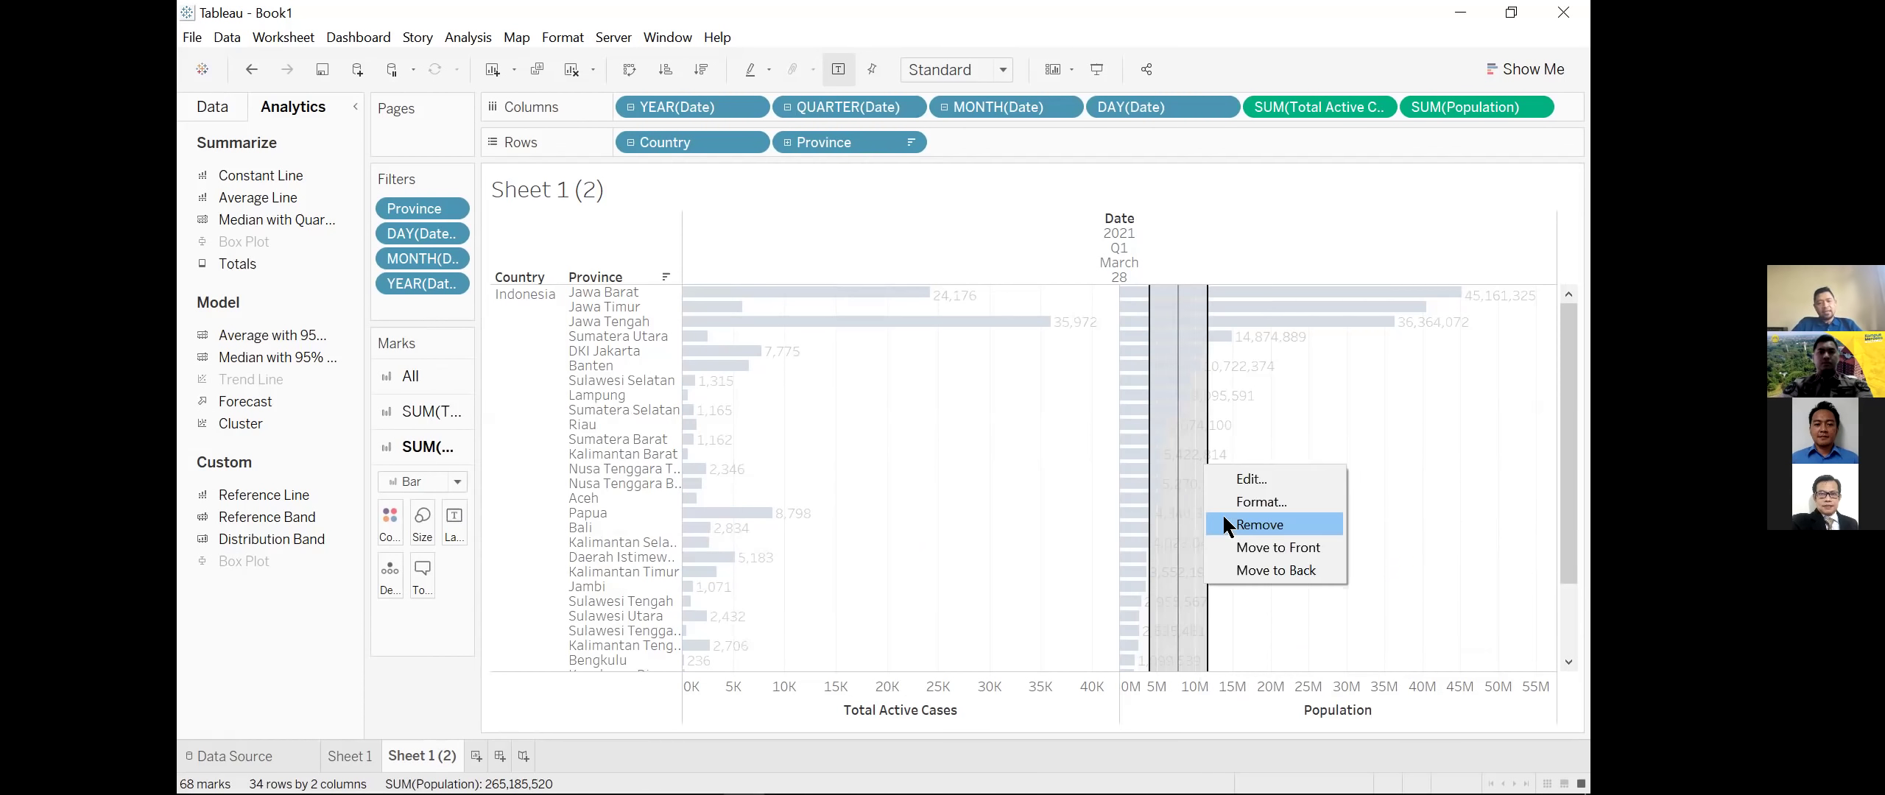
{"action": "left_click", "coordinate": [1224, 523]}
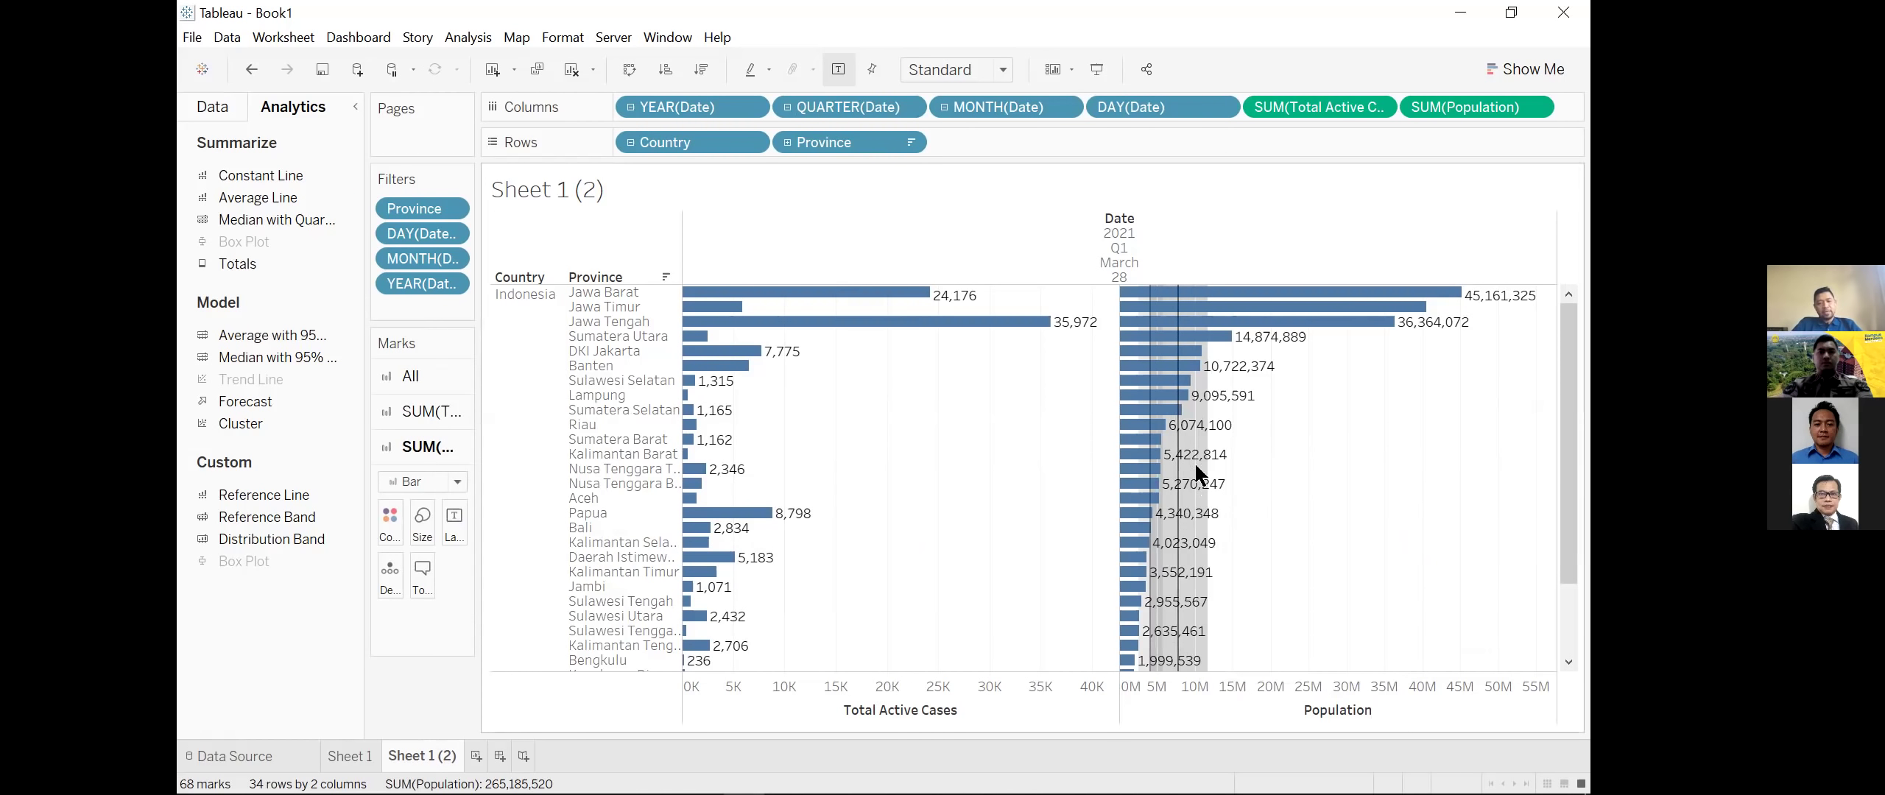
Step: Remove the remaining average and median 95% confidence interval bands from the Population chart
{"action": "right_click", "coordinate": [1200, 469]}
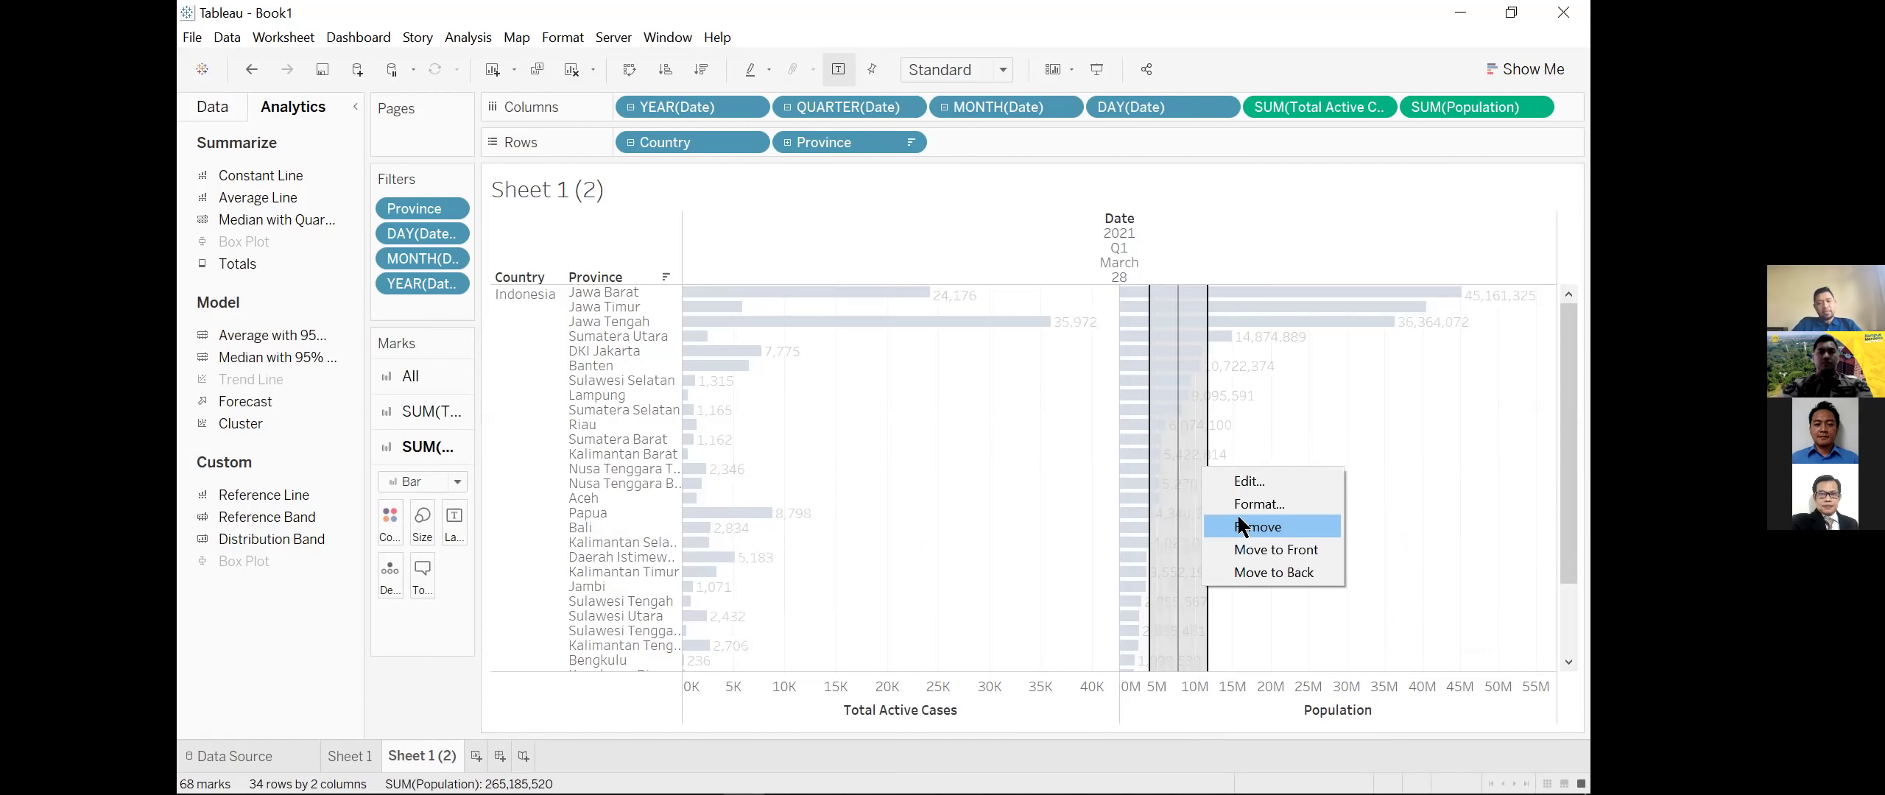
{"action": "left_click", "coordinate": [1238, 525]}
{"action": "right_click", "coordinate": [1202, 464]}
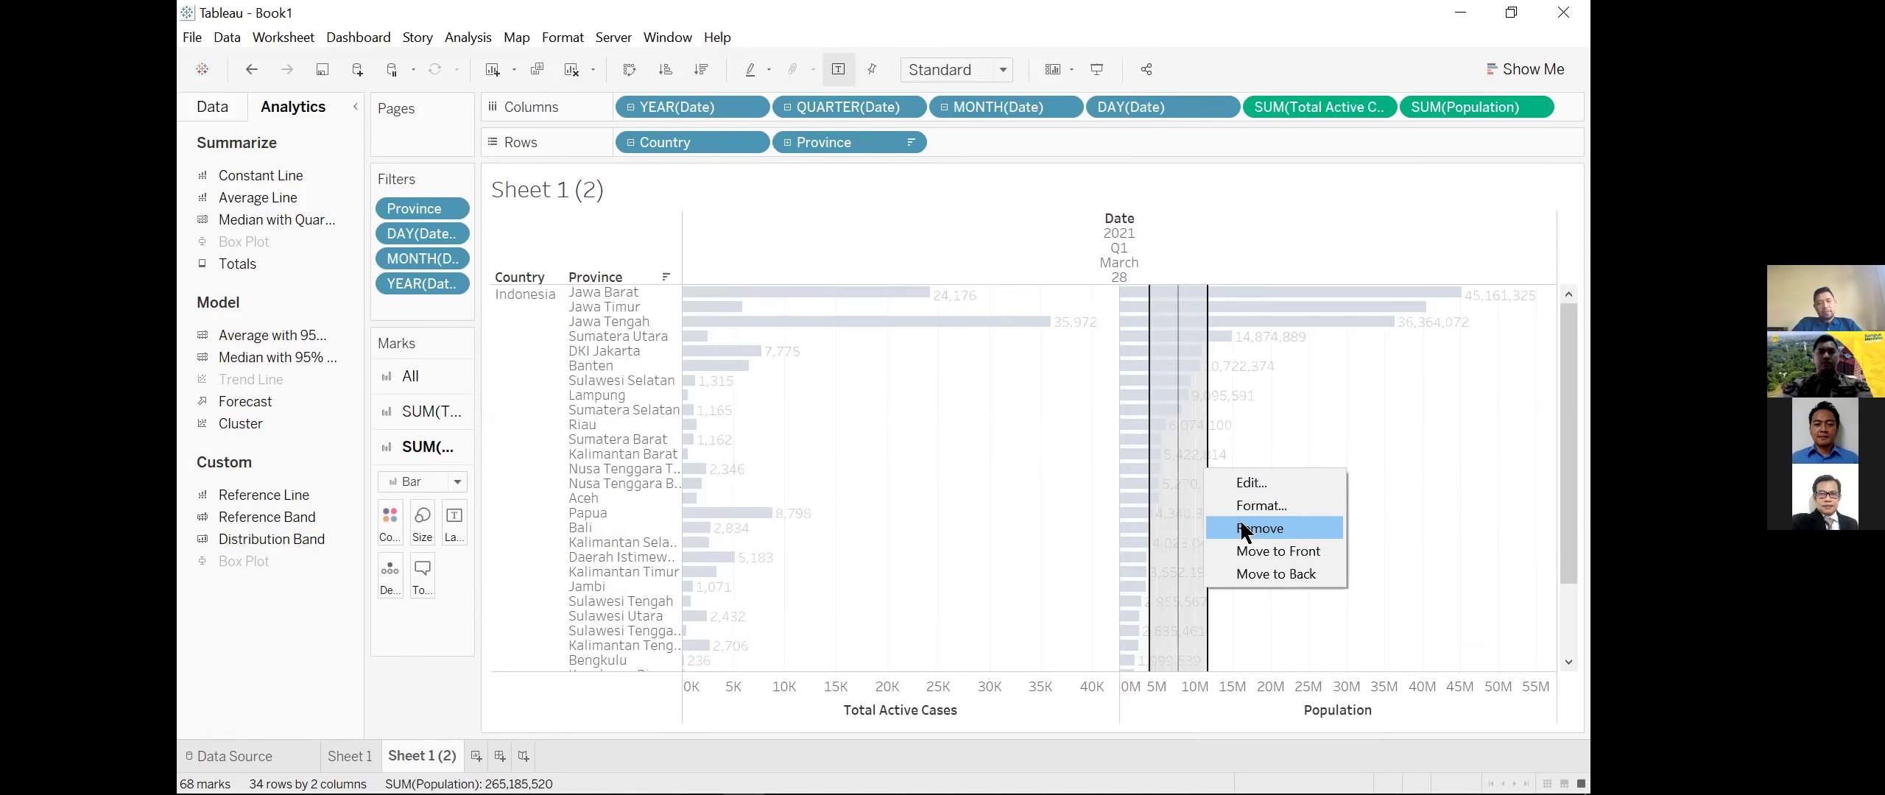
{"action": "left_click", "coordinate": [1240, 524]}
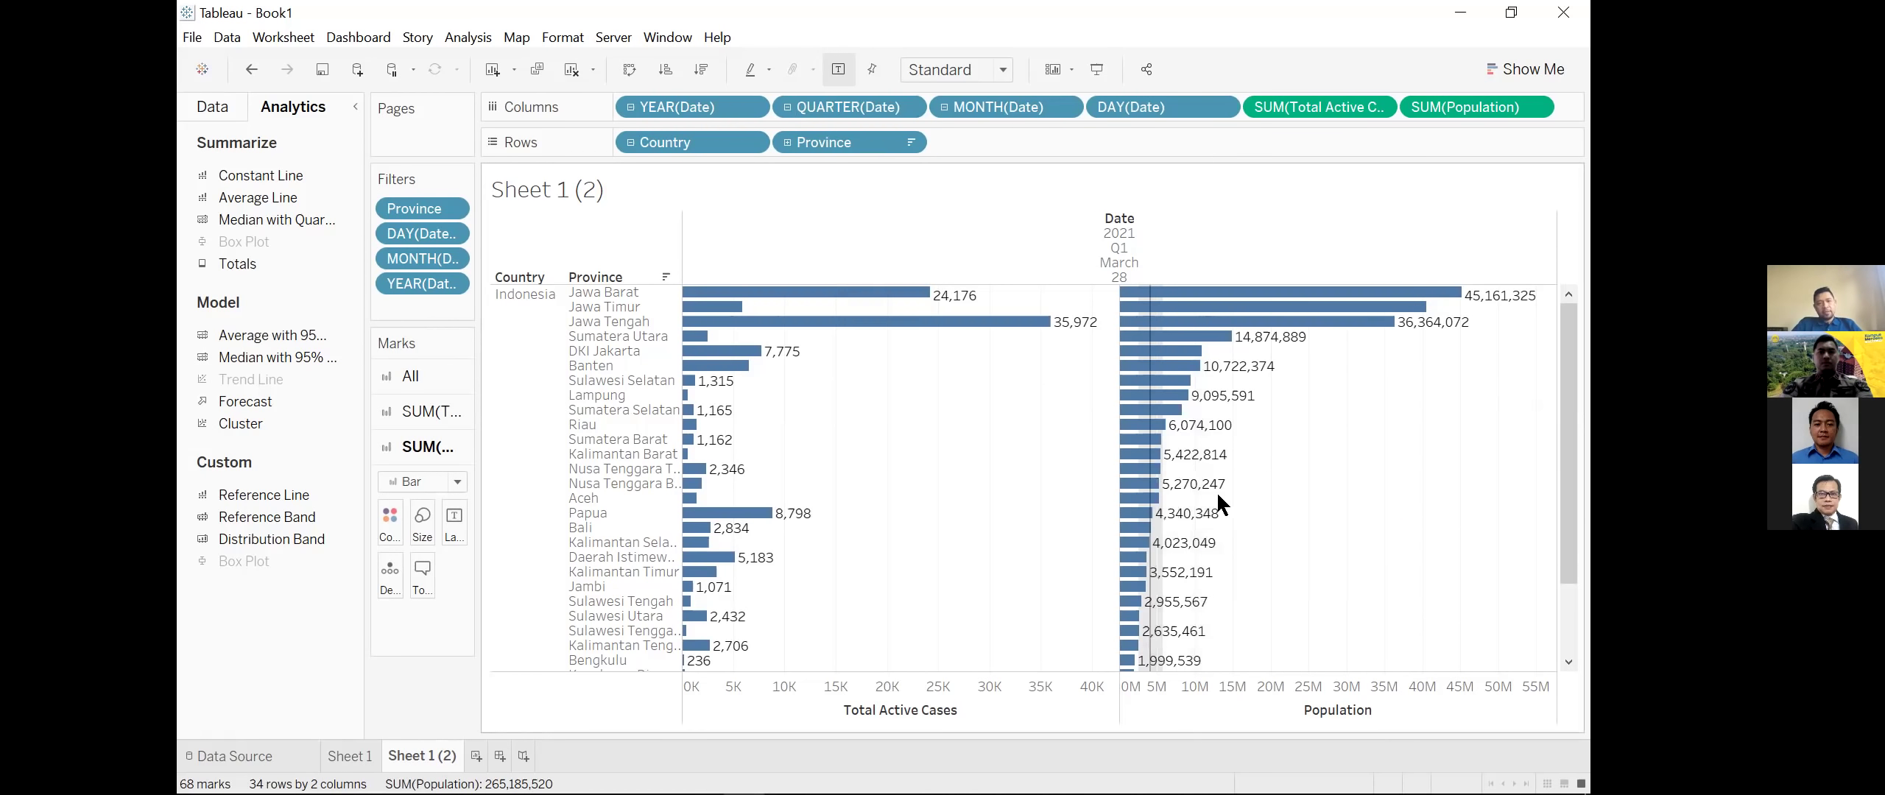
{"action": "right_click", "coordinate": [1163, 530]}
{"action": "left_click", "coordinate": [1201, 588]}
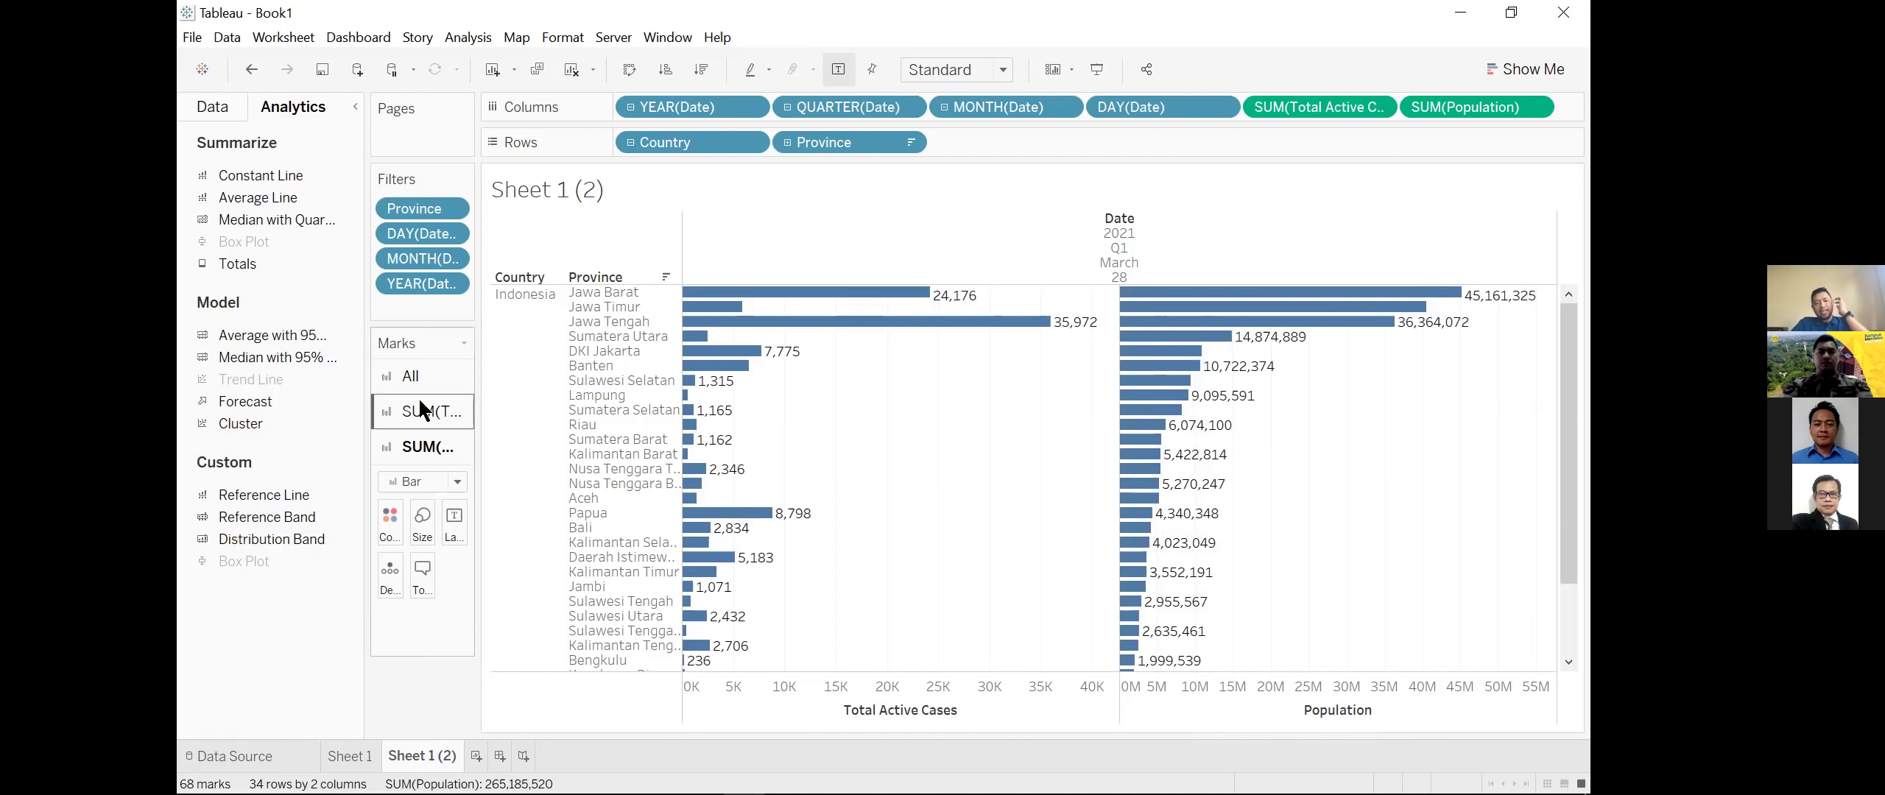
Step: Add an average line with 95% confidence interval to both the Total Active Cases and Population charts
{"action": "double_click", "coordinate": [309, 335]}
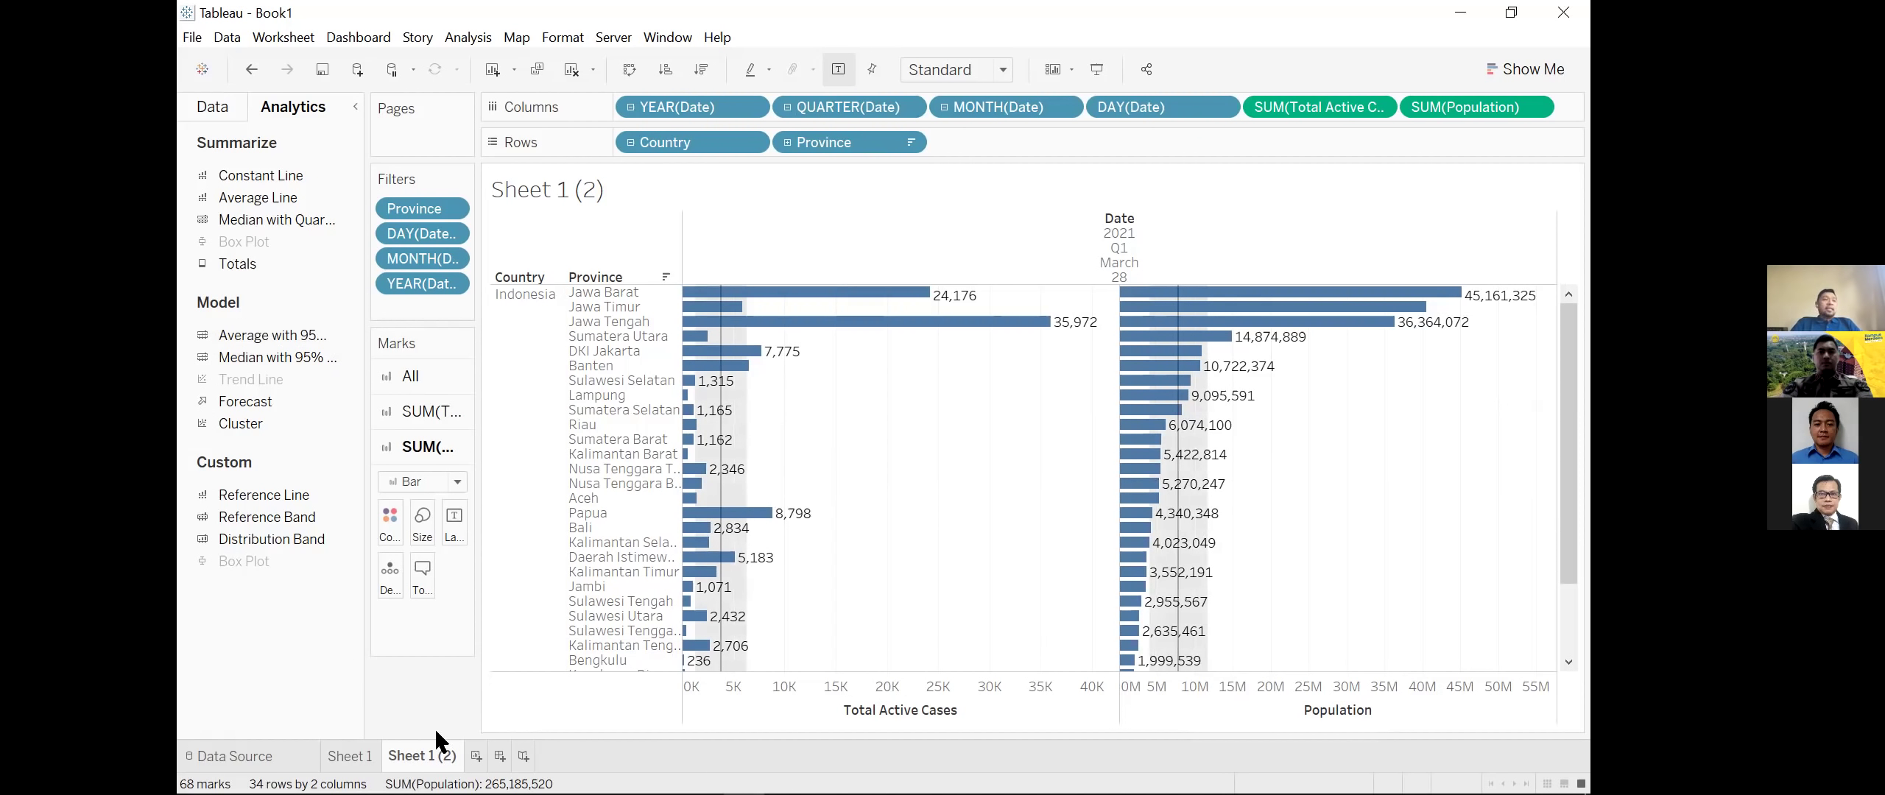
{"action": "mouse_move", "coordinate": [428, 758]}
{"action": "right_click", "coordinate": [428, 759]}
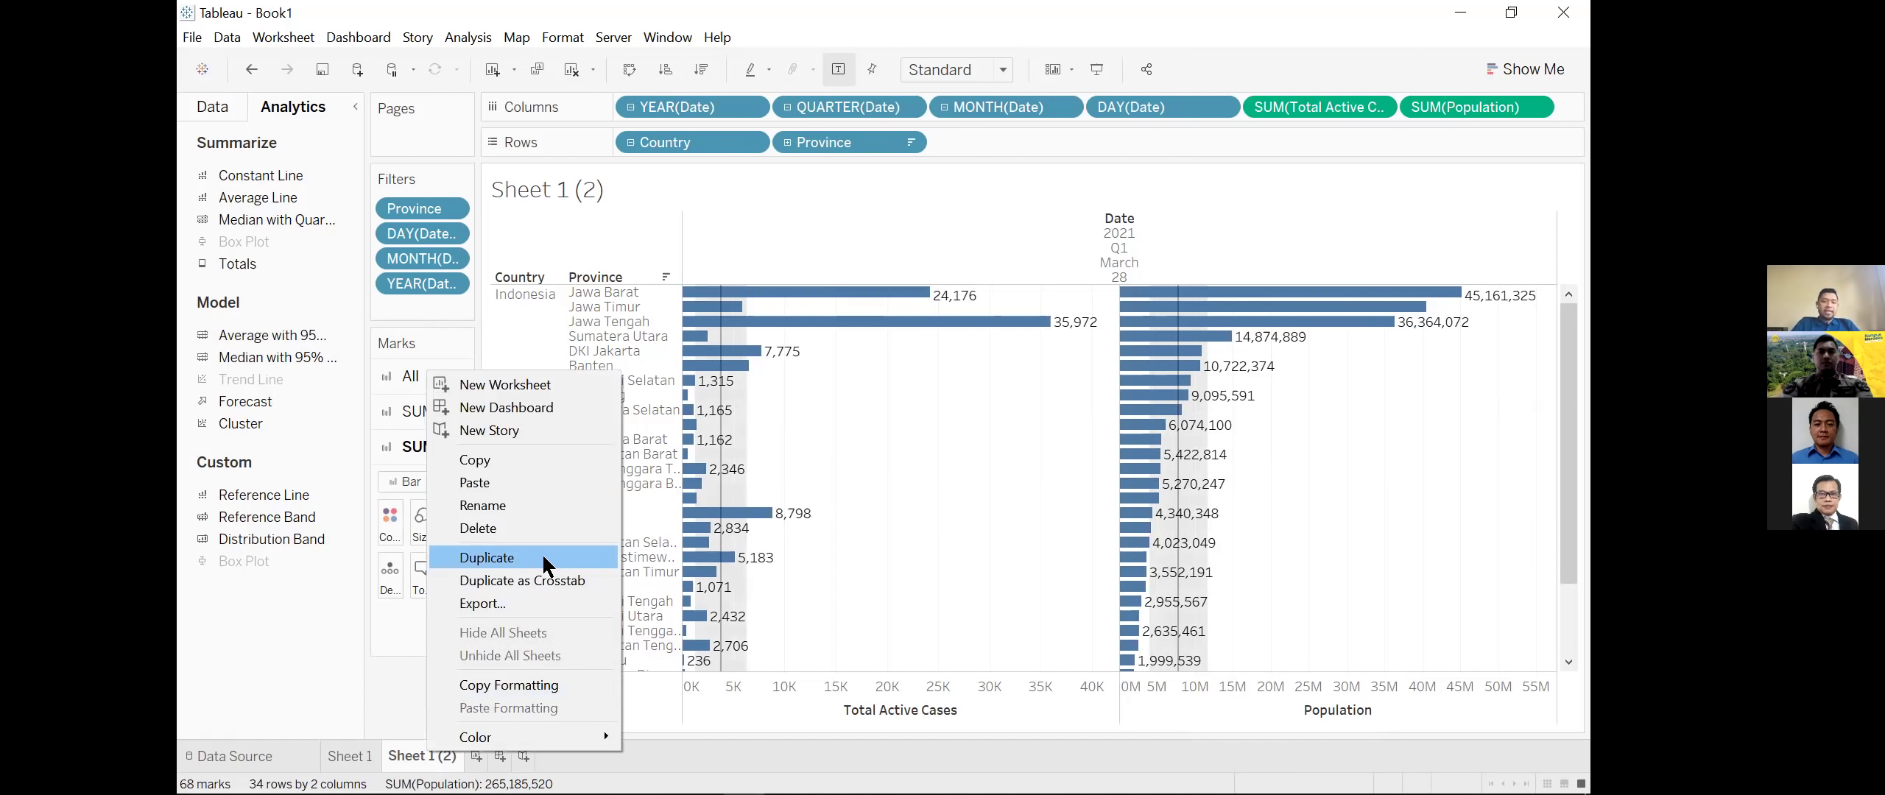
{"action": "left_click", "coordinate": [695, 121]}
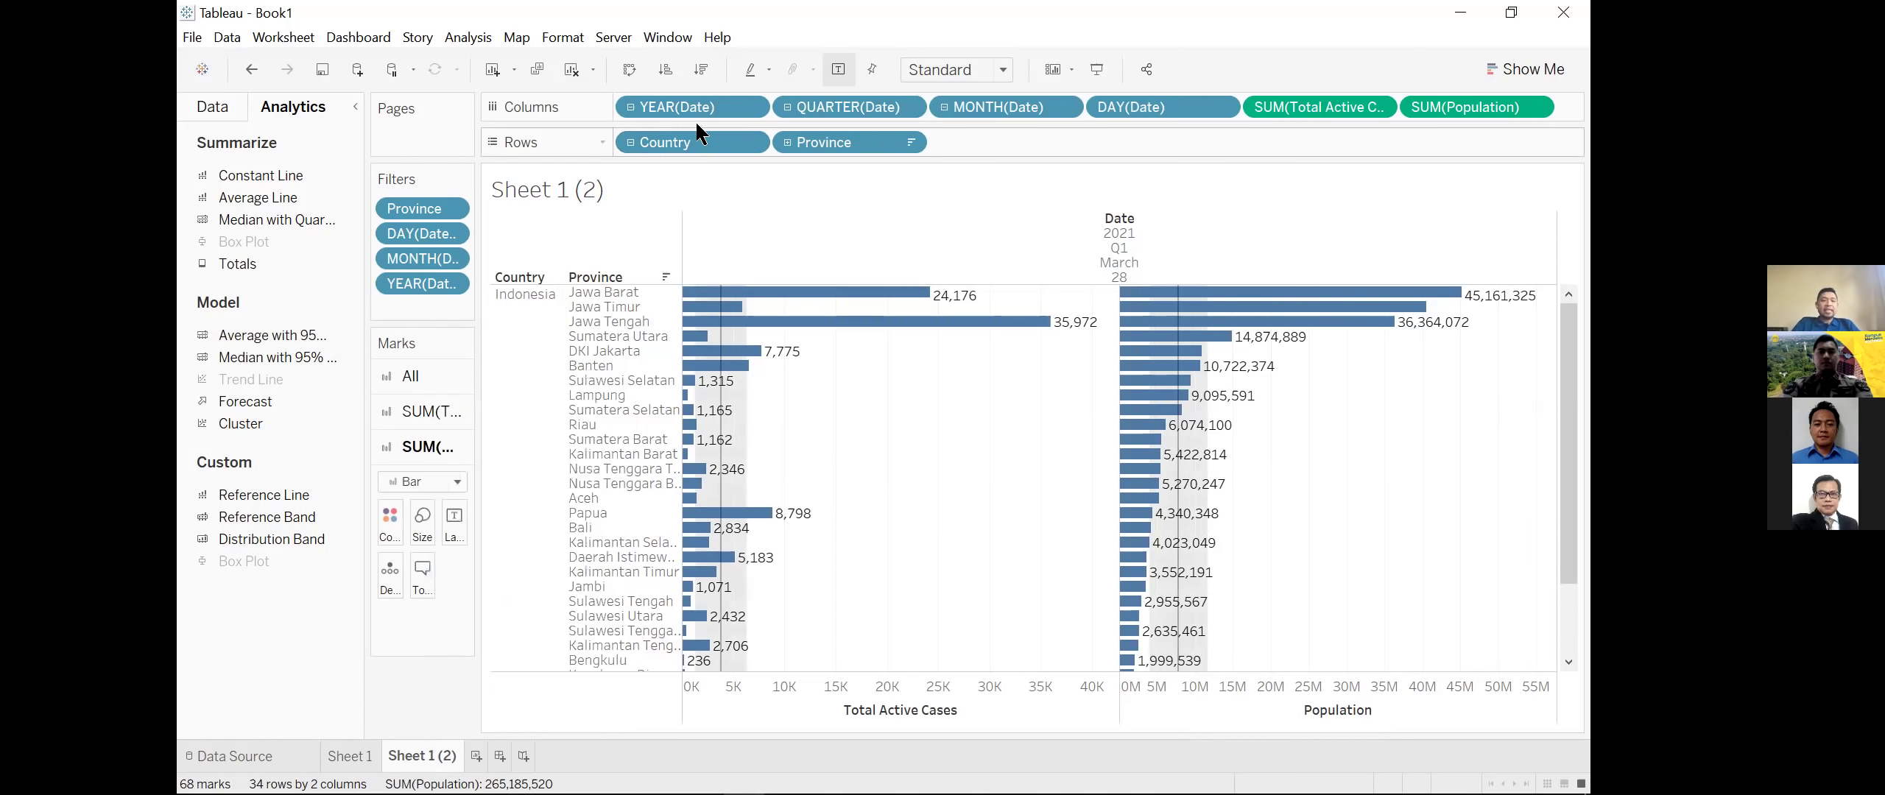
Step: Sort the provinces in descending order of total active cases and duplicate the worksheet Sheet 1 (2)
{"action": "left_click", "coordinate": [673, 71]}
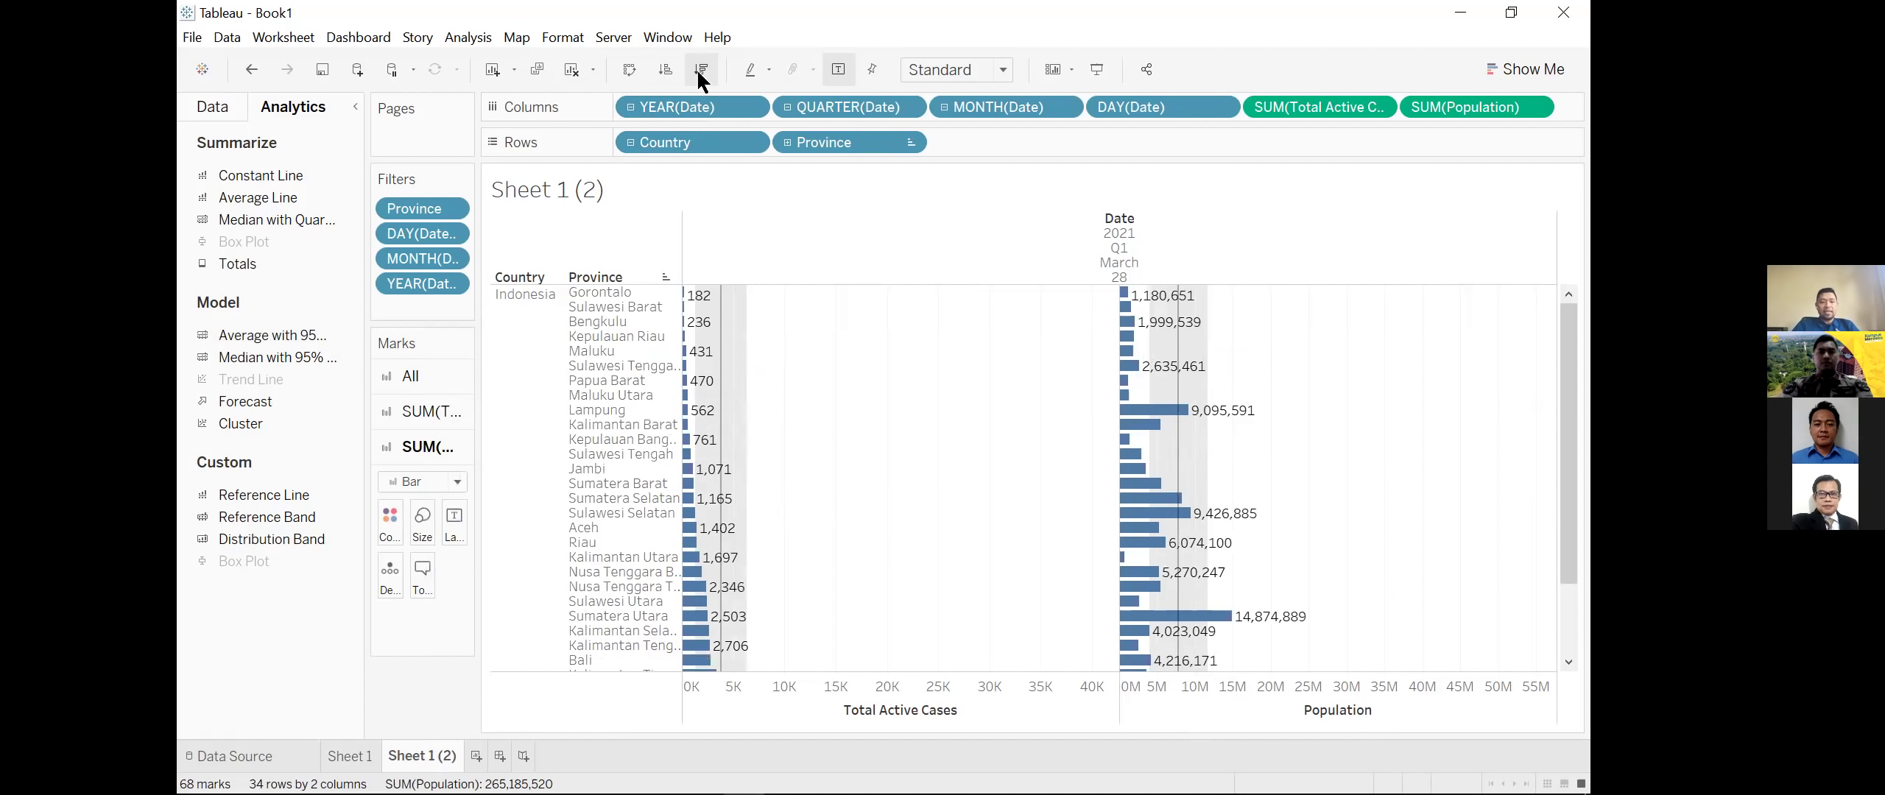
{"action": "left_click", "coordinate": [699, 70]}
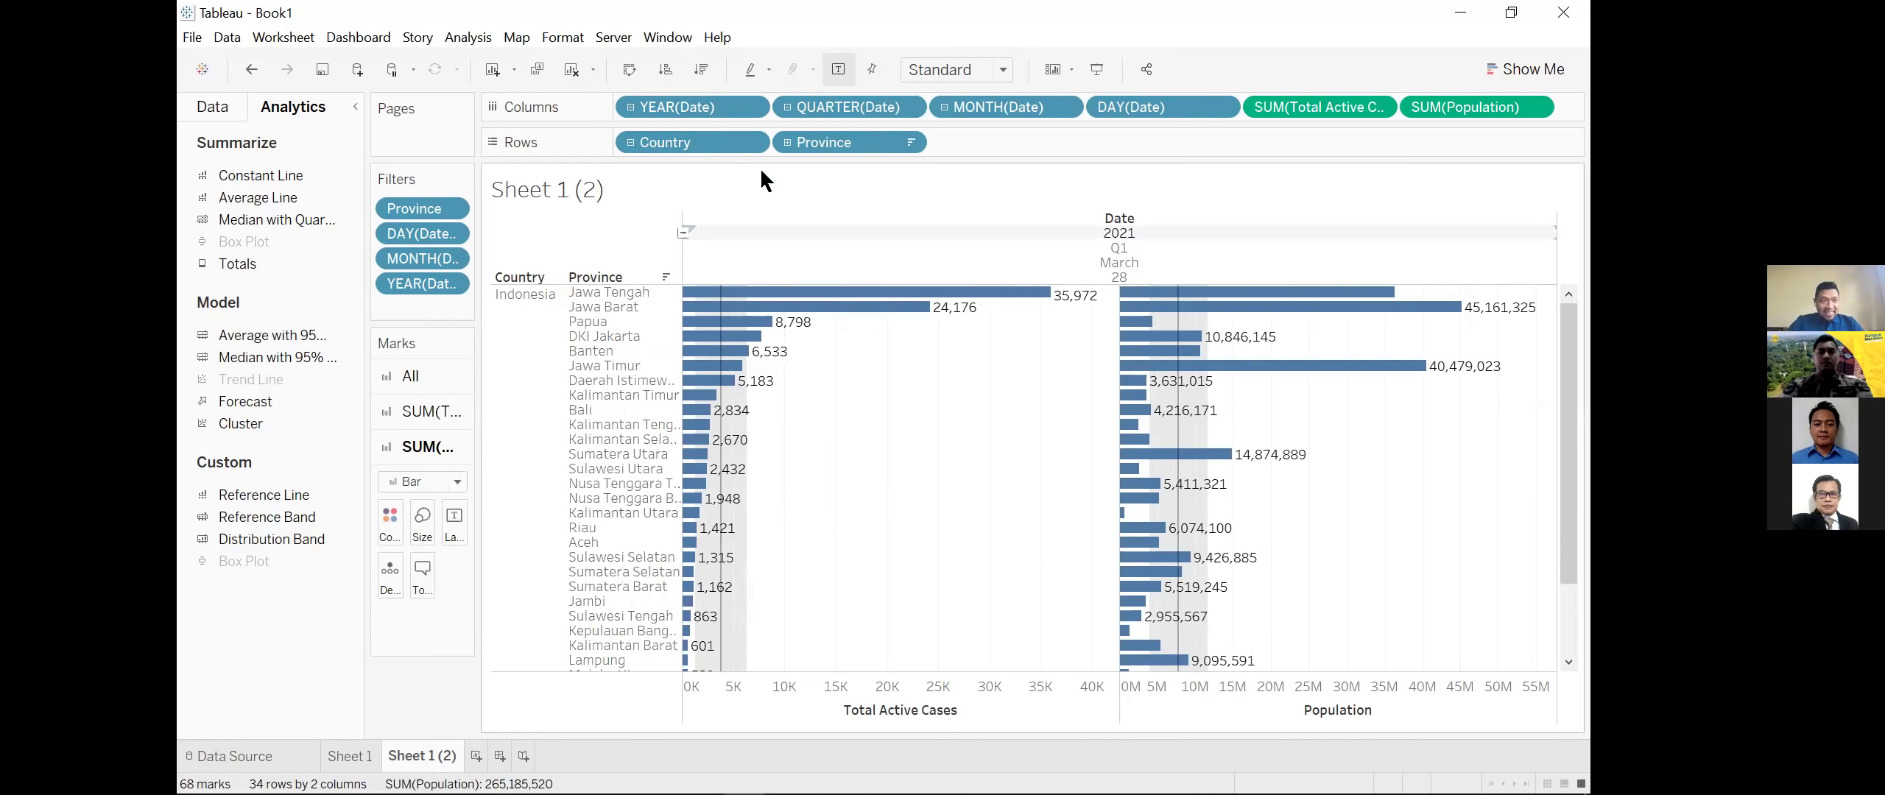
{"action": "right_click", "coordinate": [431, 752]}
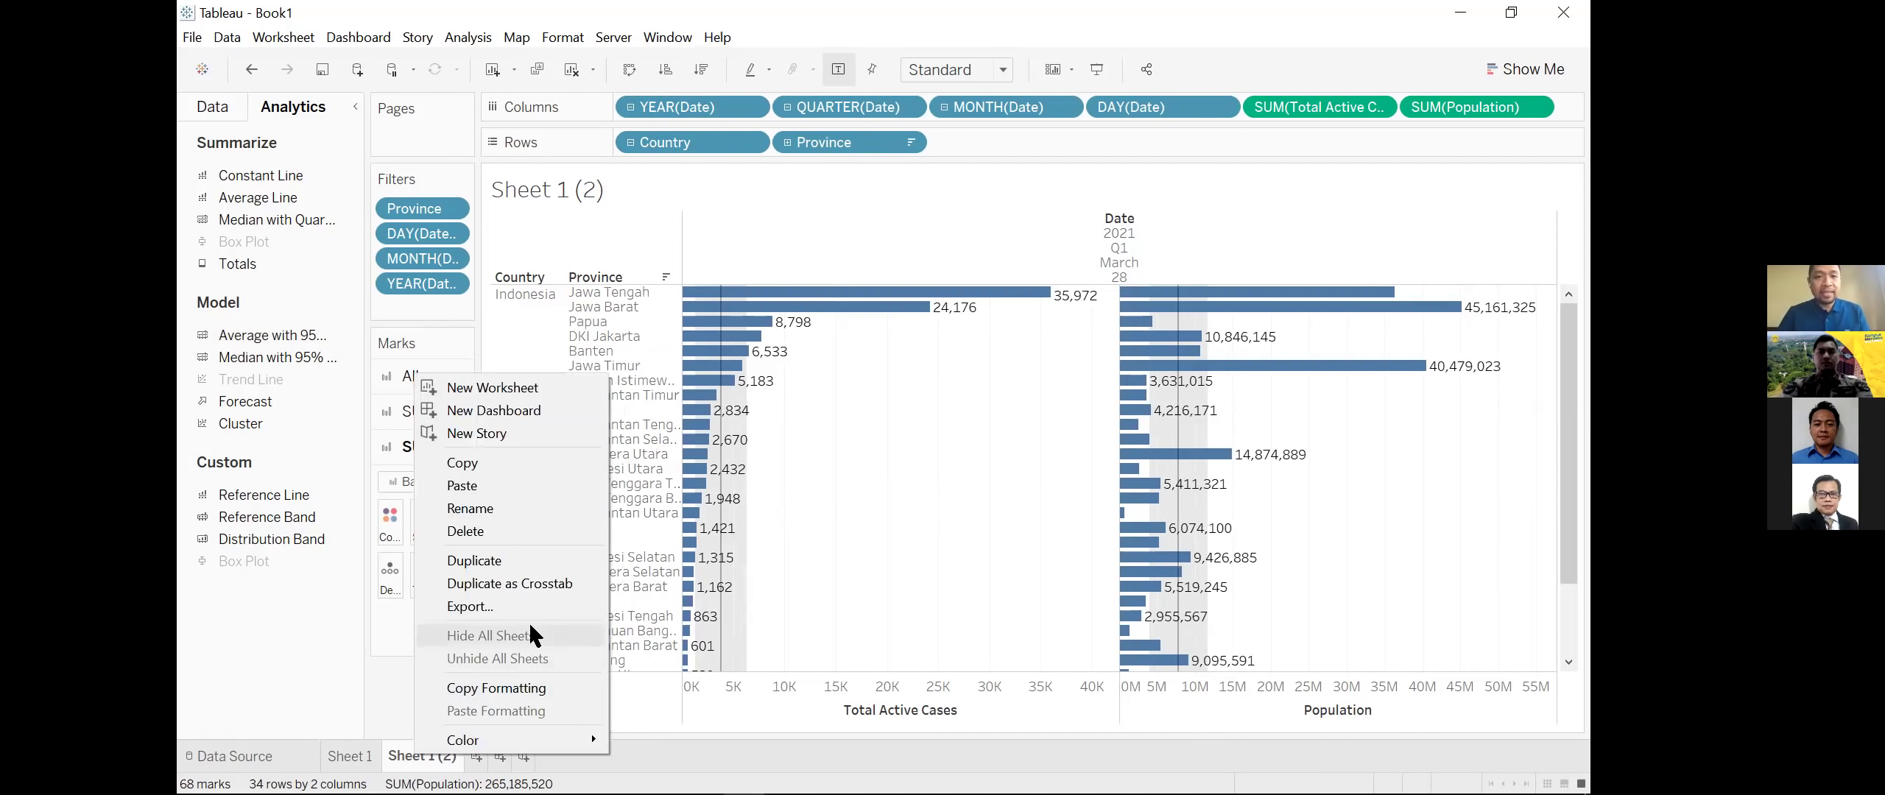
{"action": "left_click", "coordinate": [585, 560]}
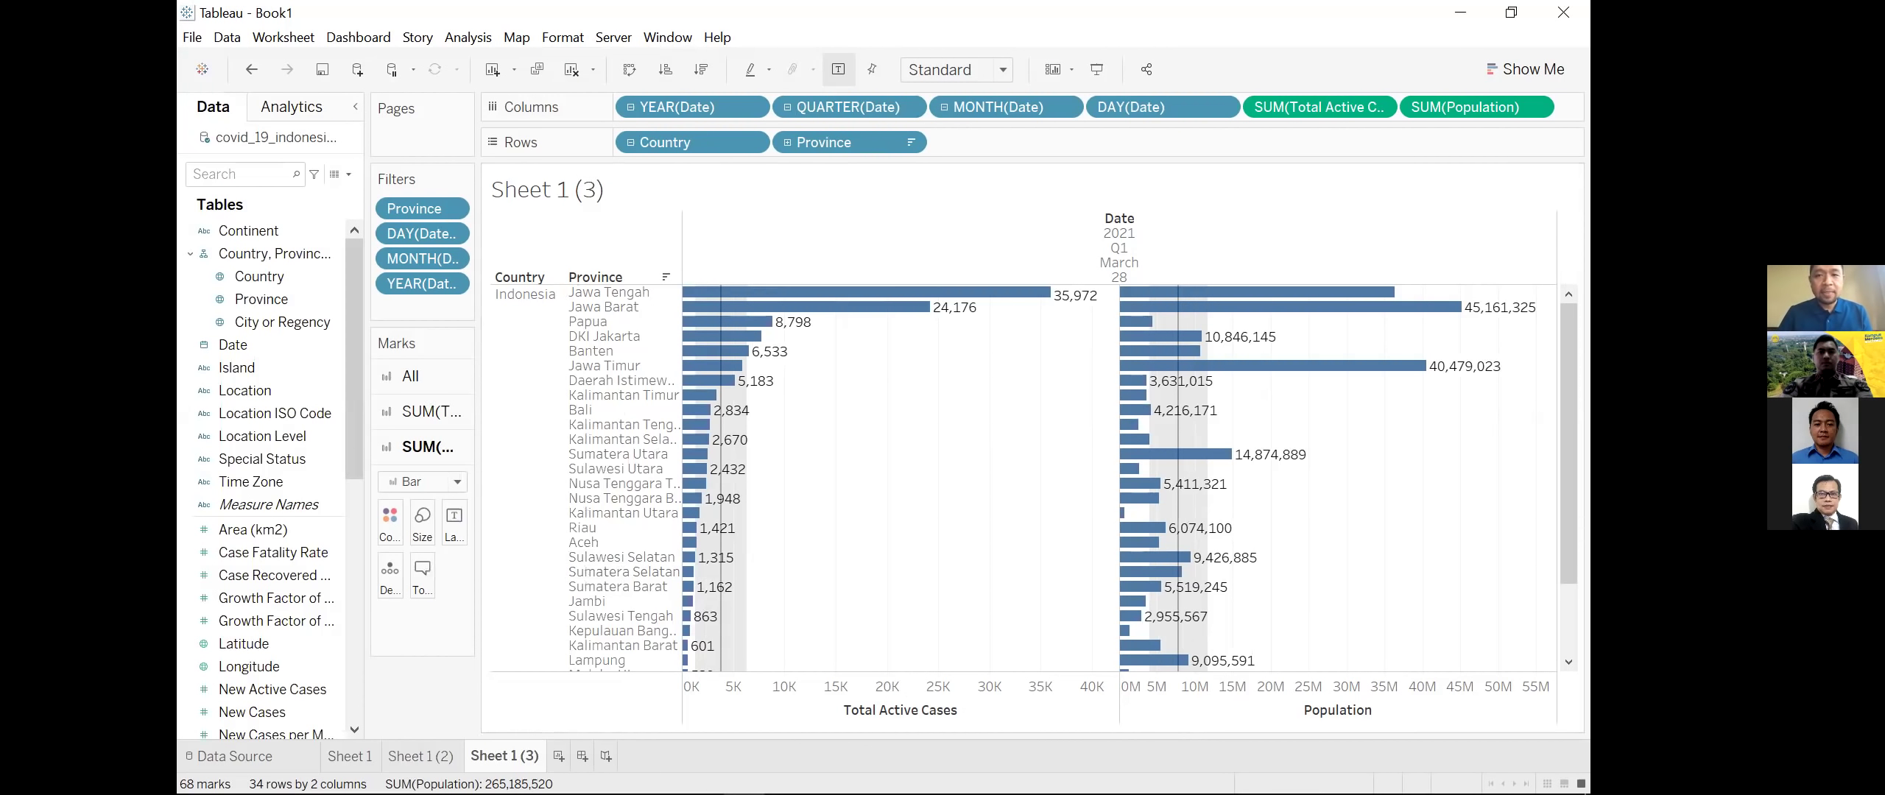
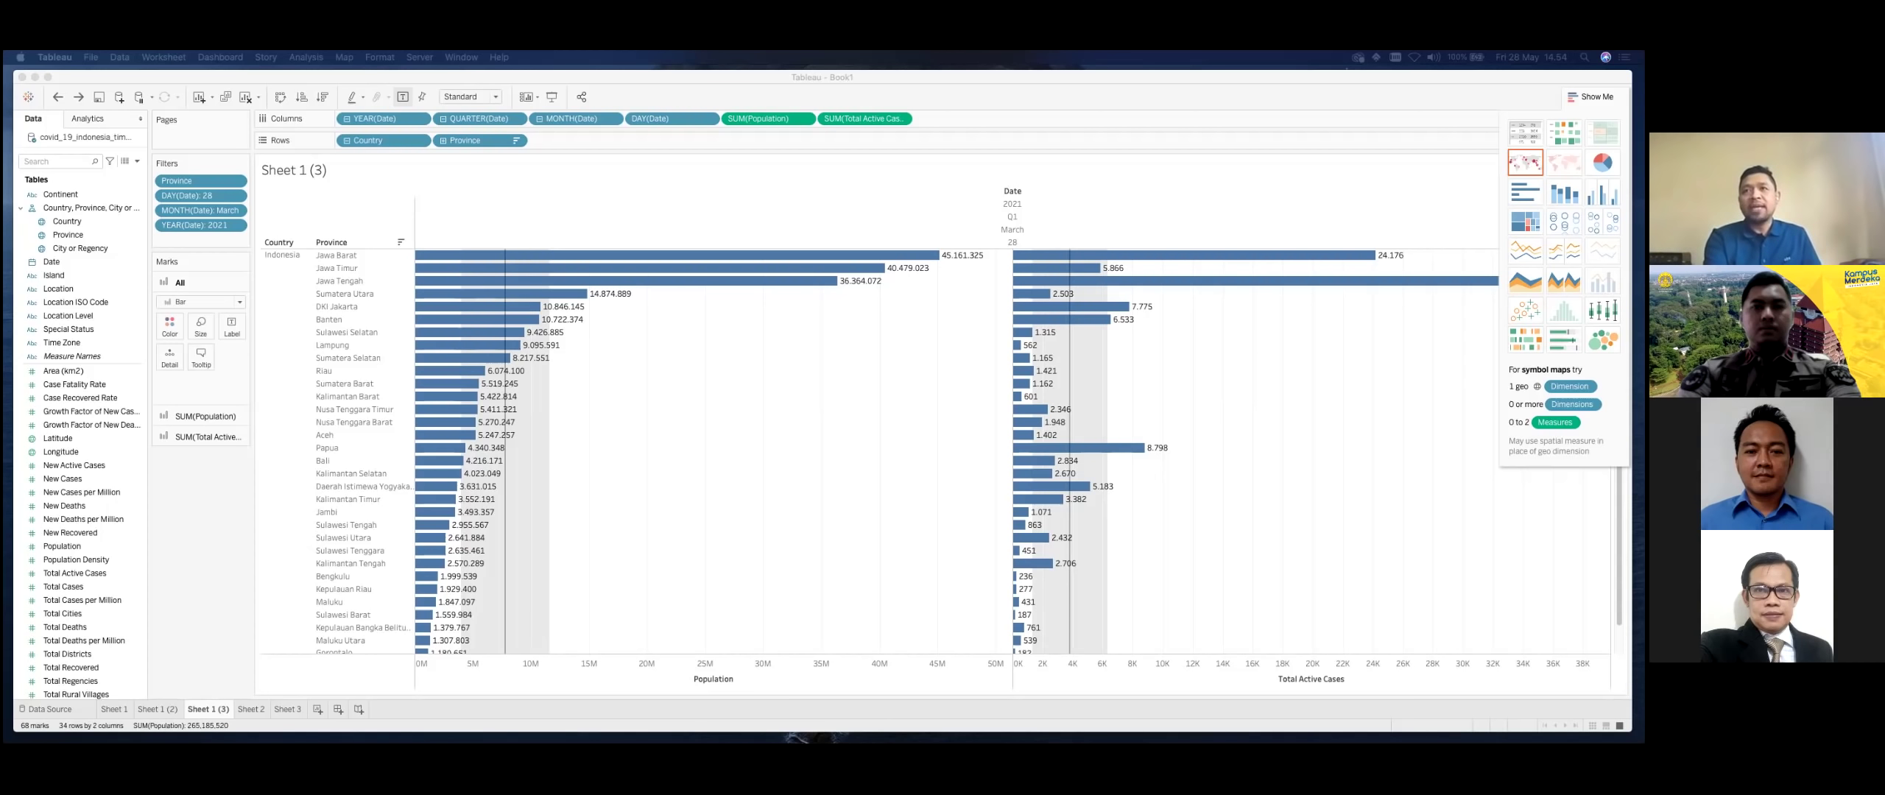
Step: Convert the bar charts on Sheet 1 (3) into a scatter plot of Population against Total Active Cases and hide the chart suggestions
{"action": "key", "text": "super+Tab"}
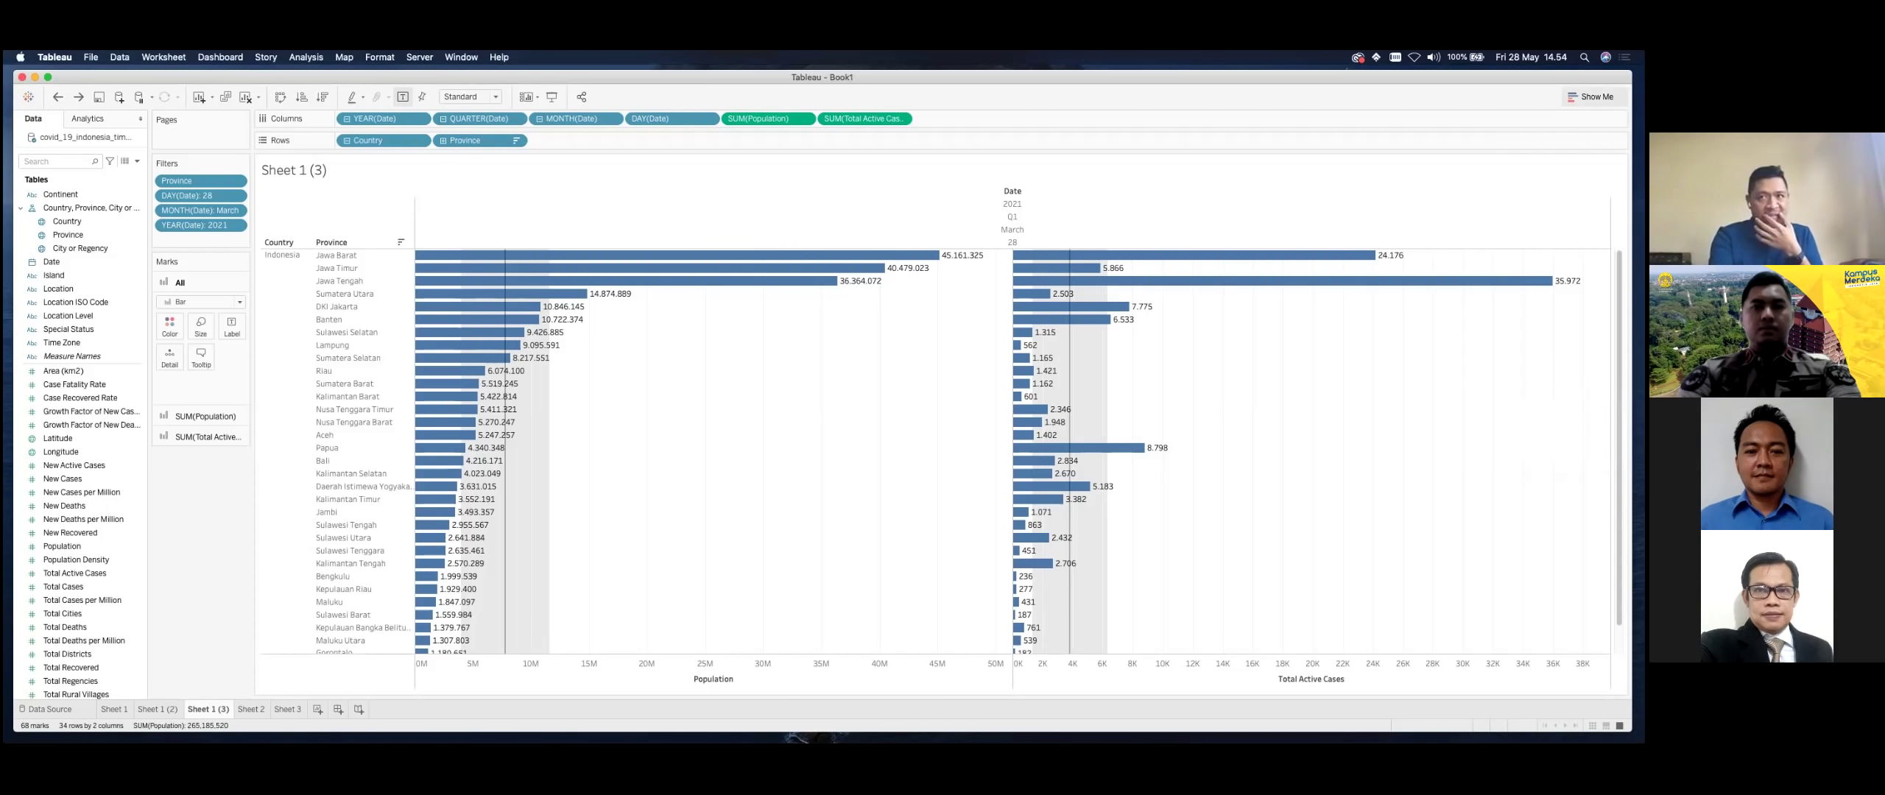
{"action": "key", "text": "super+1"}
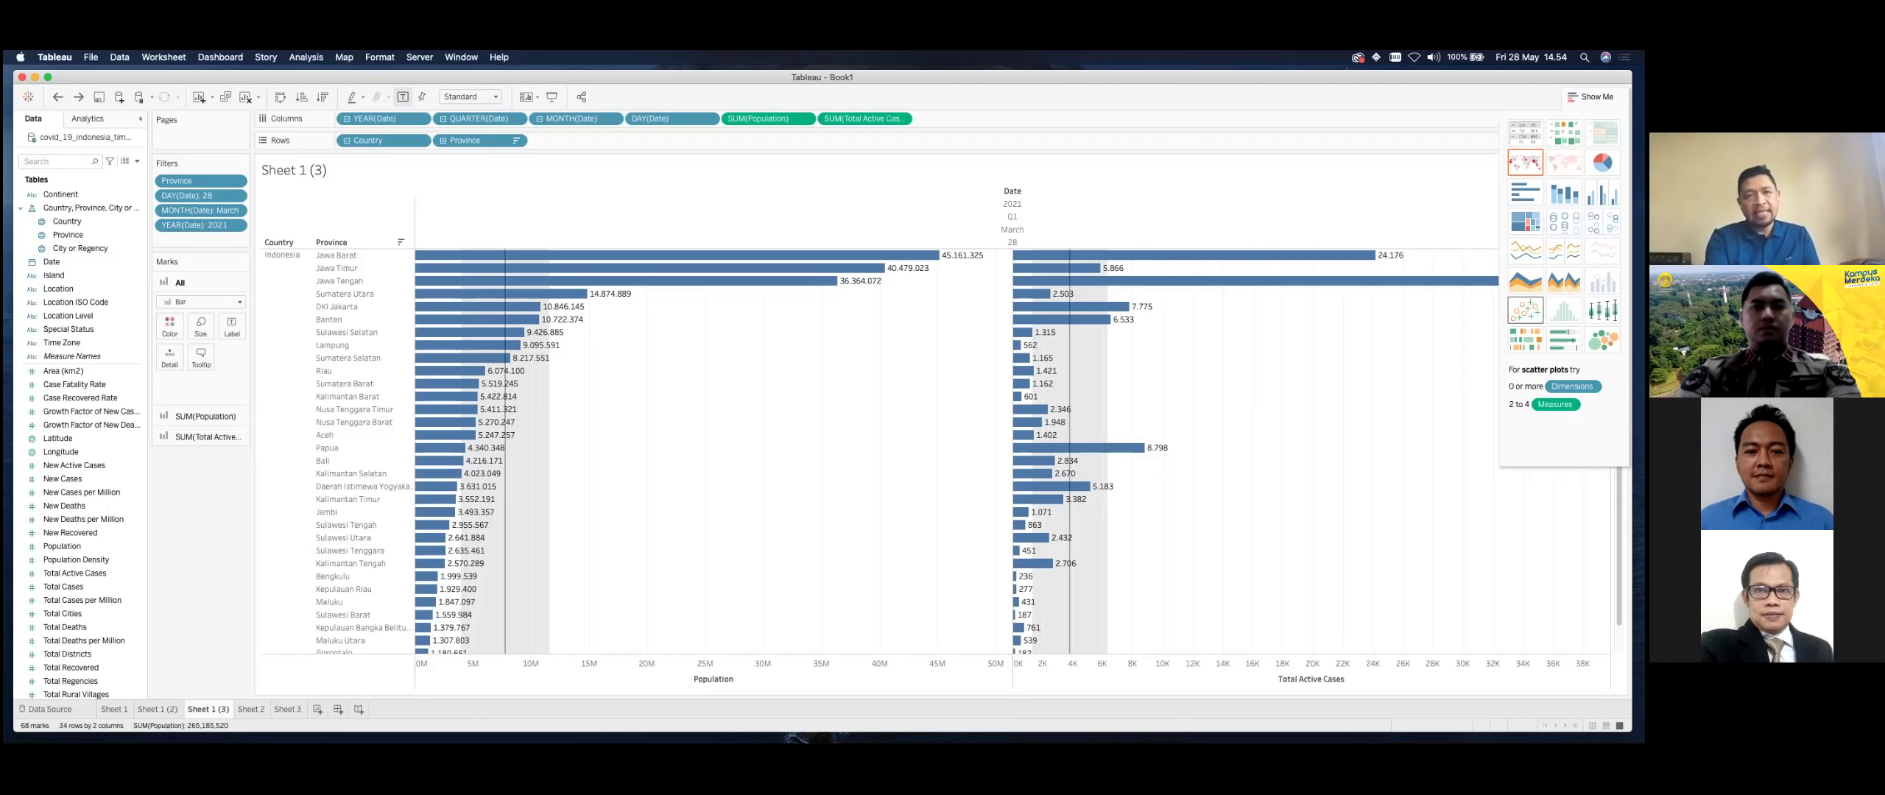
{"action": "left_click", "coordinate": [1525, 310]}
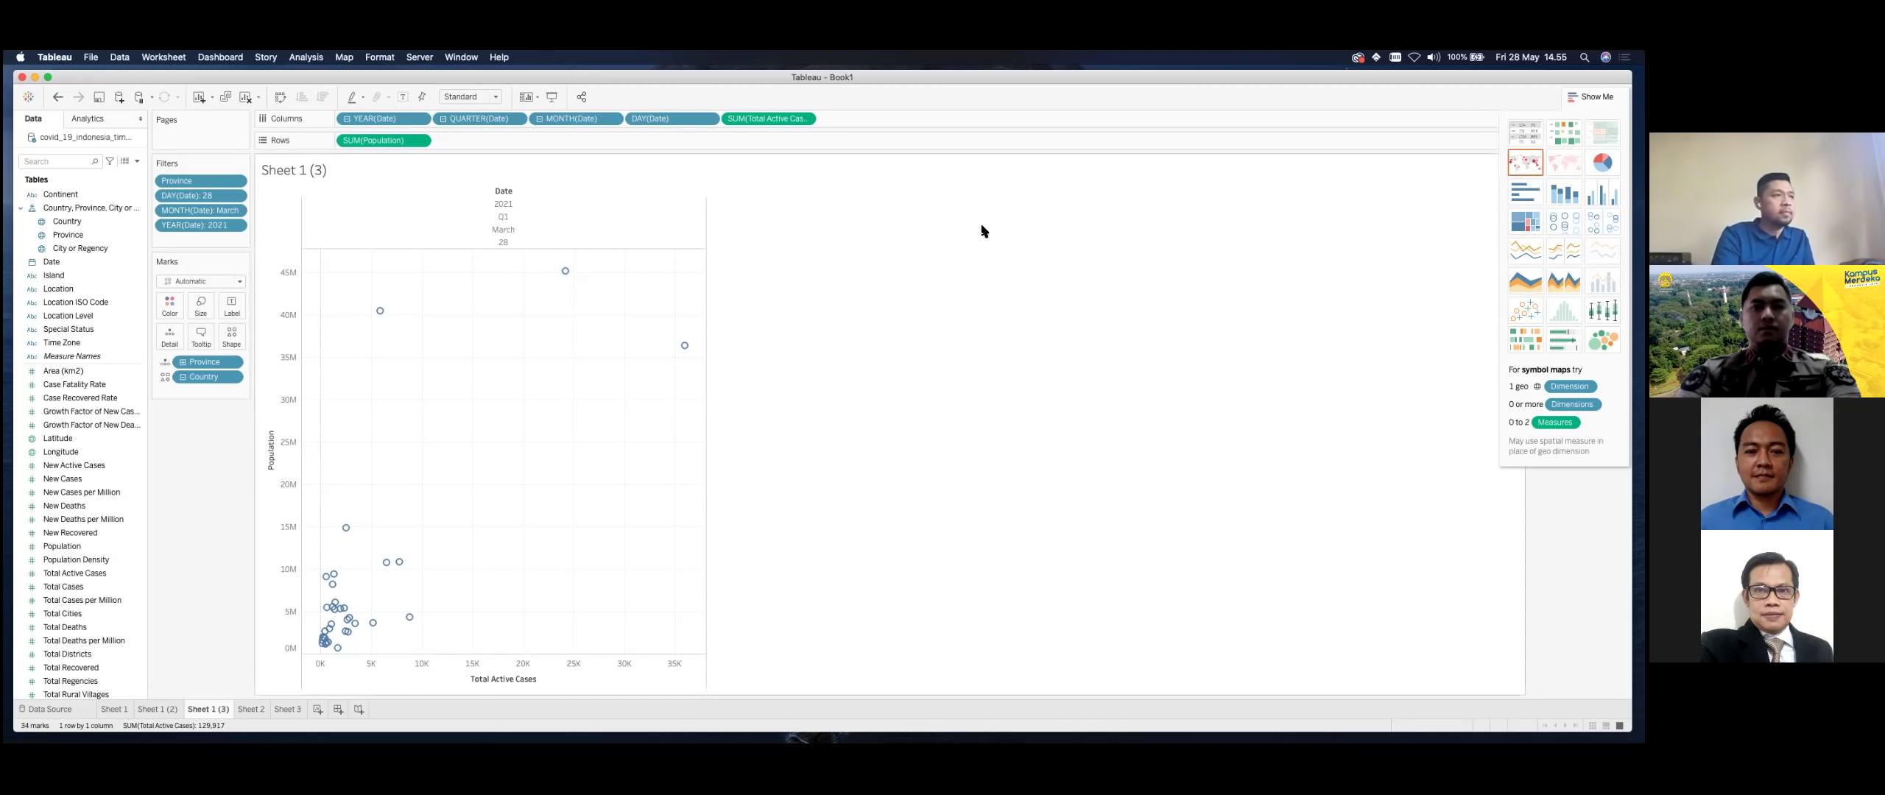
{"action": "left_click", "coordinate": [108, 325]}
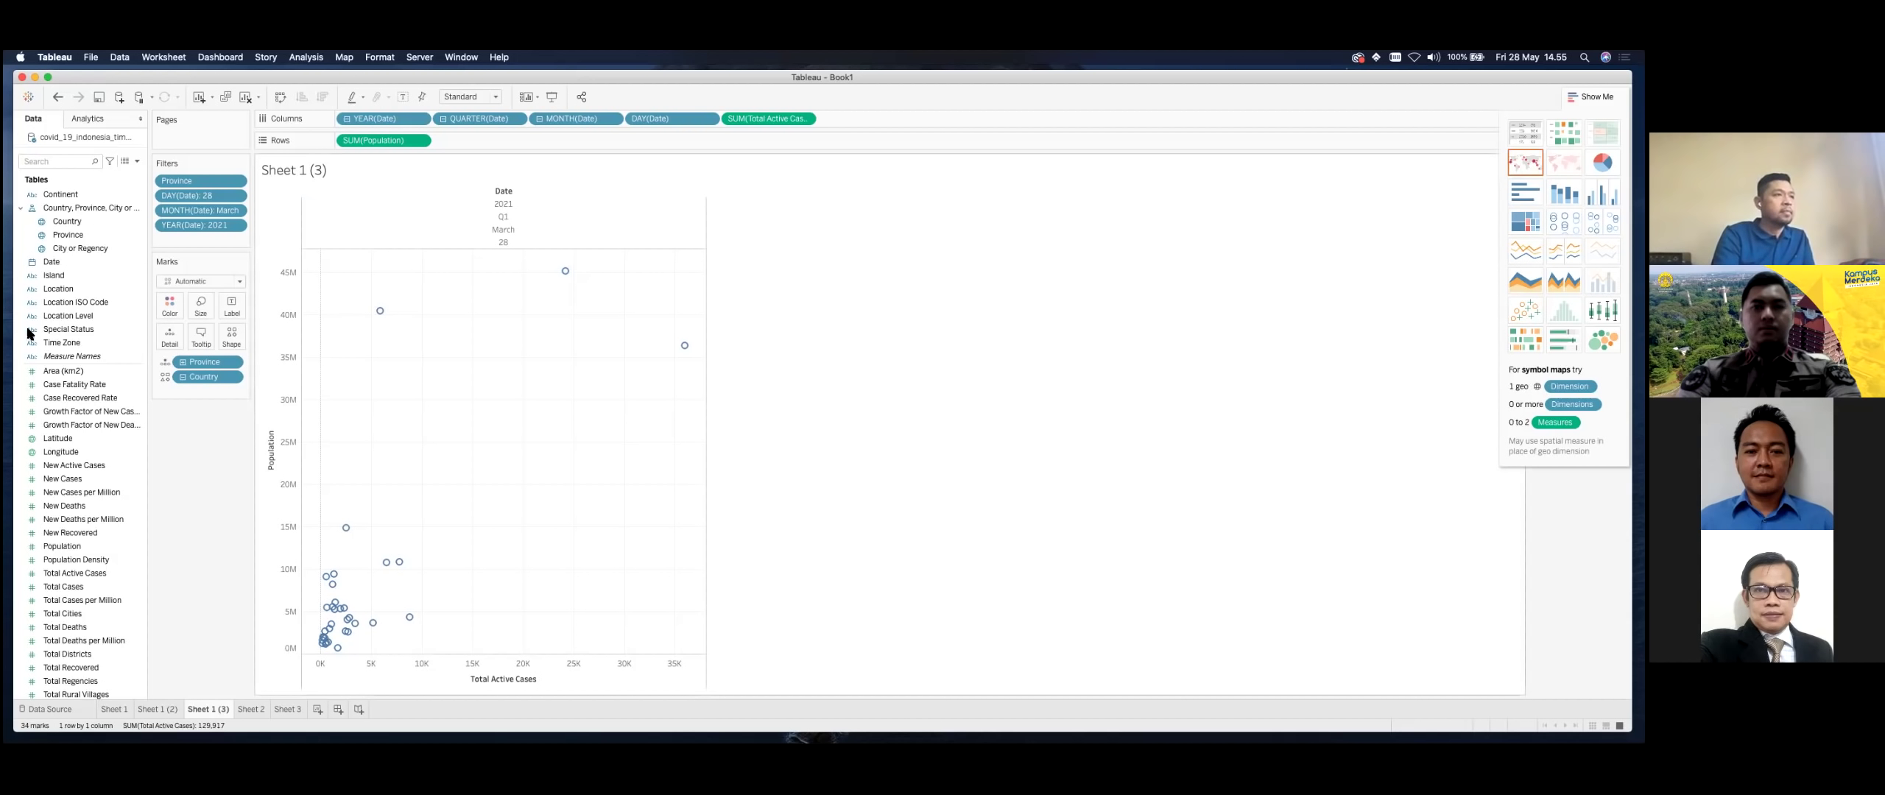
{"action": "left_click", "coordinate": [32, 276]}
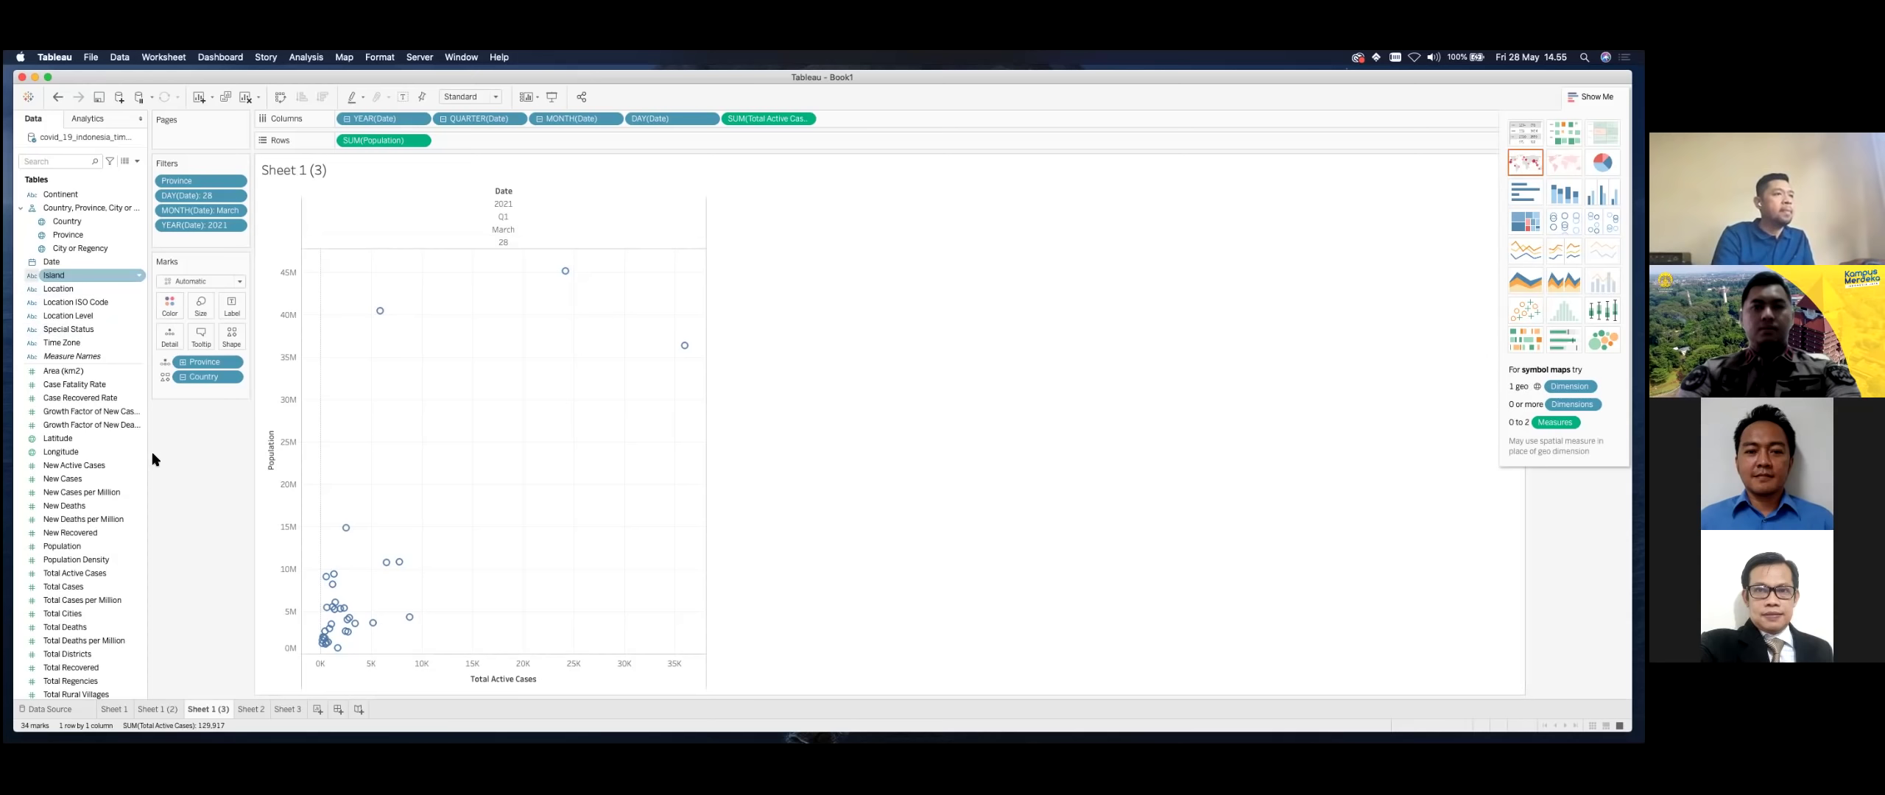
{"action": "left_click", "coordinate": [168, 434]}
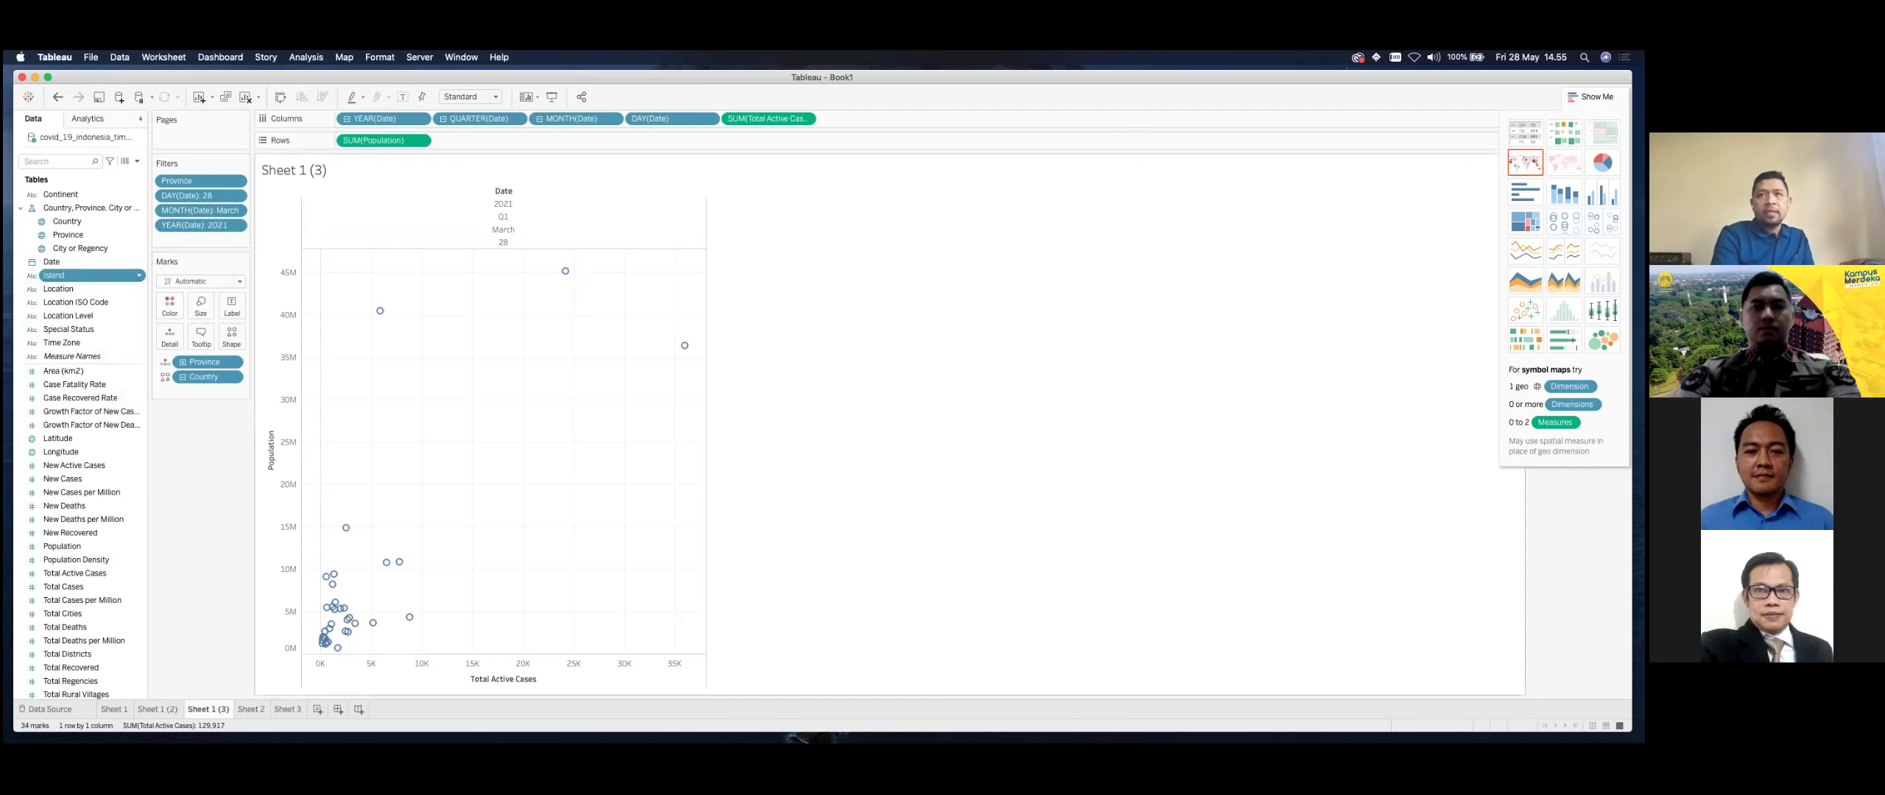
{"action": "key", "text": "super+1"}
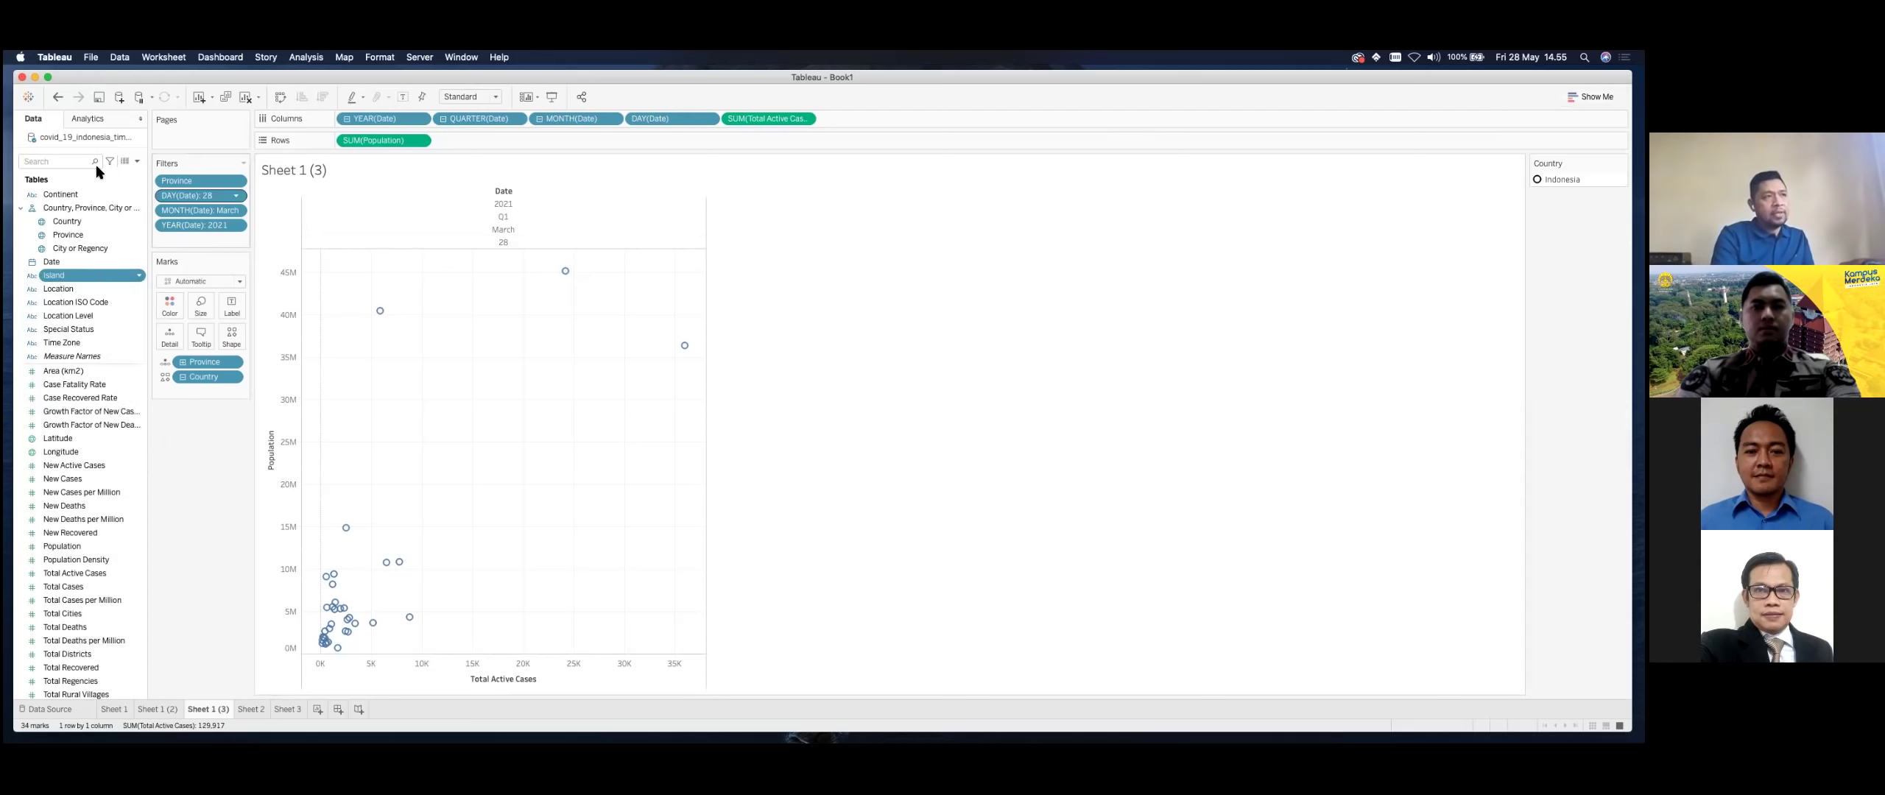
Step: Add average lines with 95% confidence intervals to both axes of the scatter plot and inspect the bands, returning to the data fields
{"action": "left_click", "coordinate": [86, 119]}
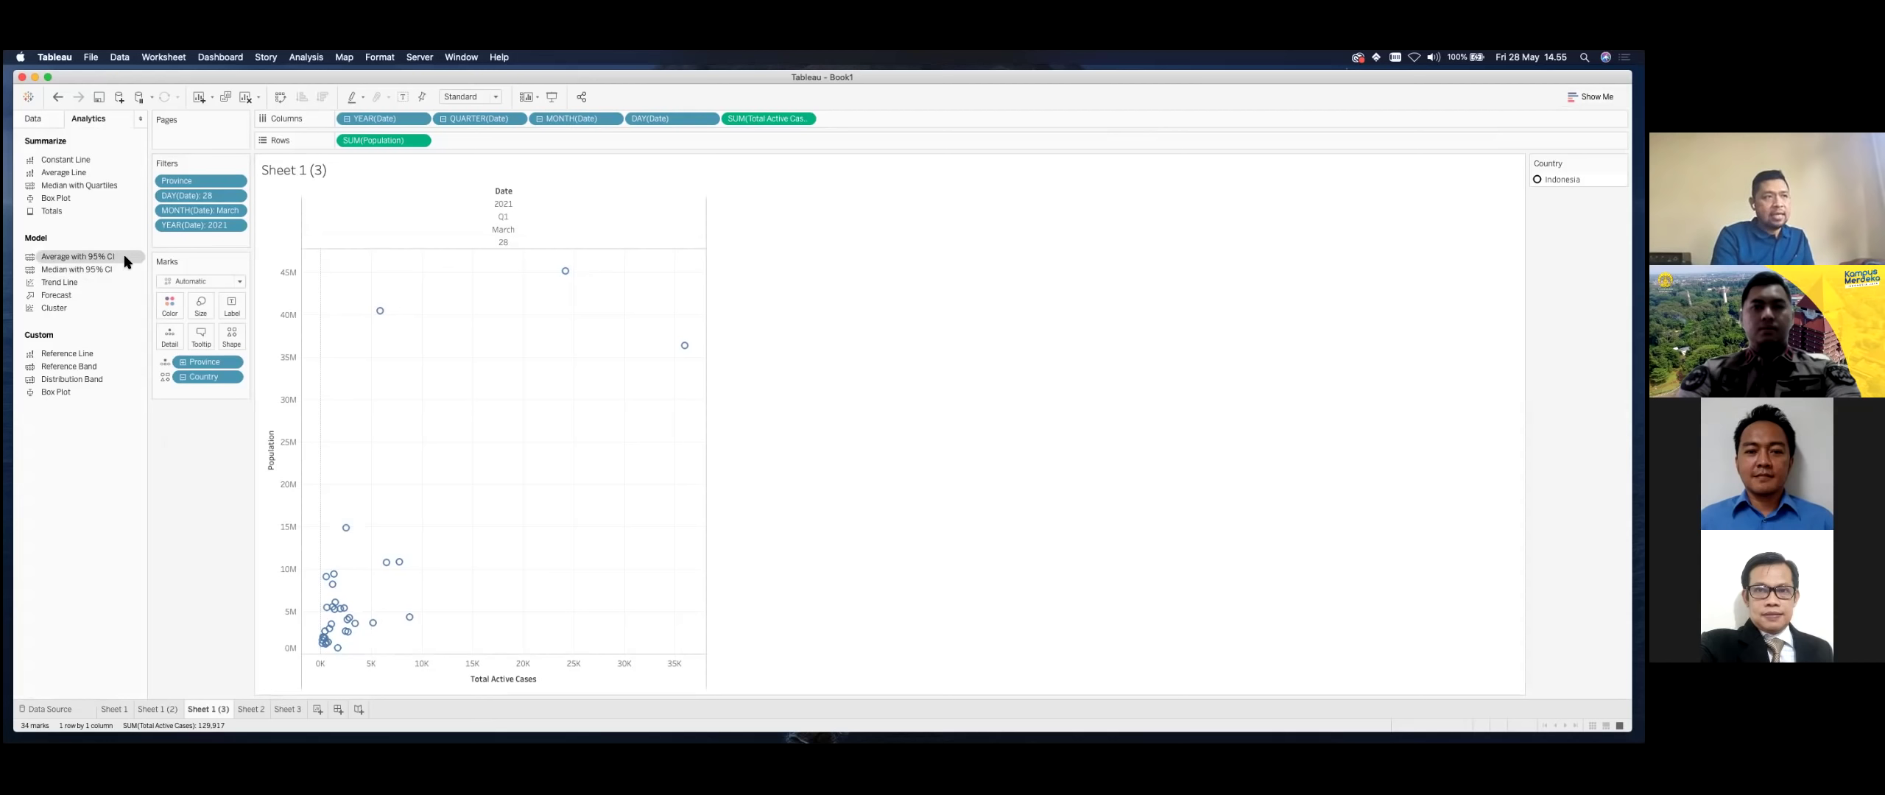
{"action": "double_click", "coordinate": [125, 261]}
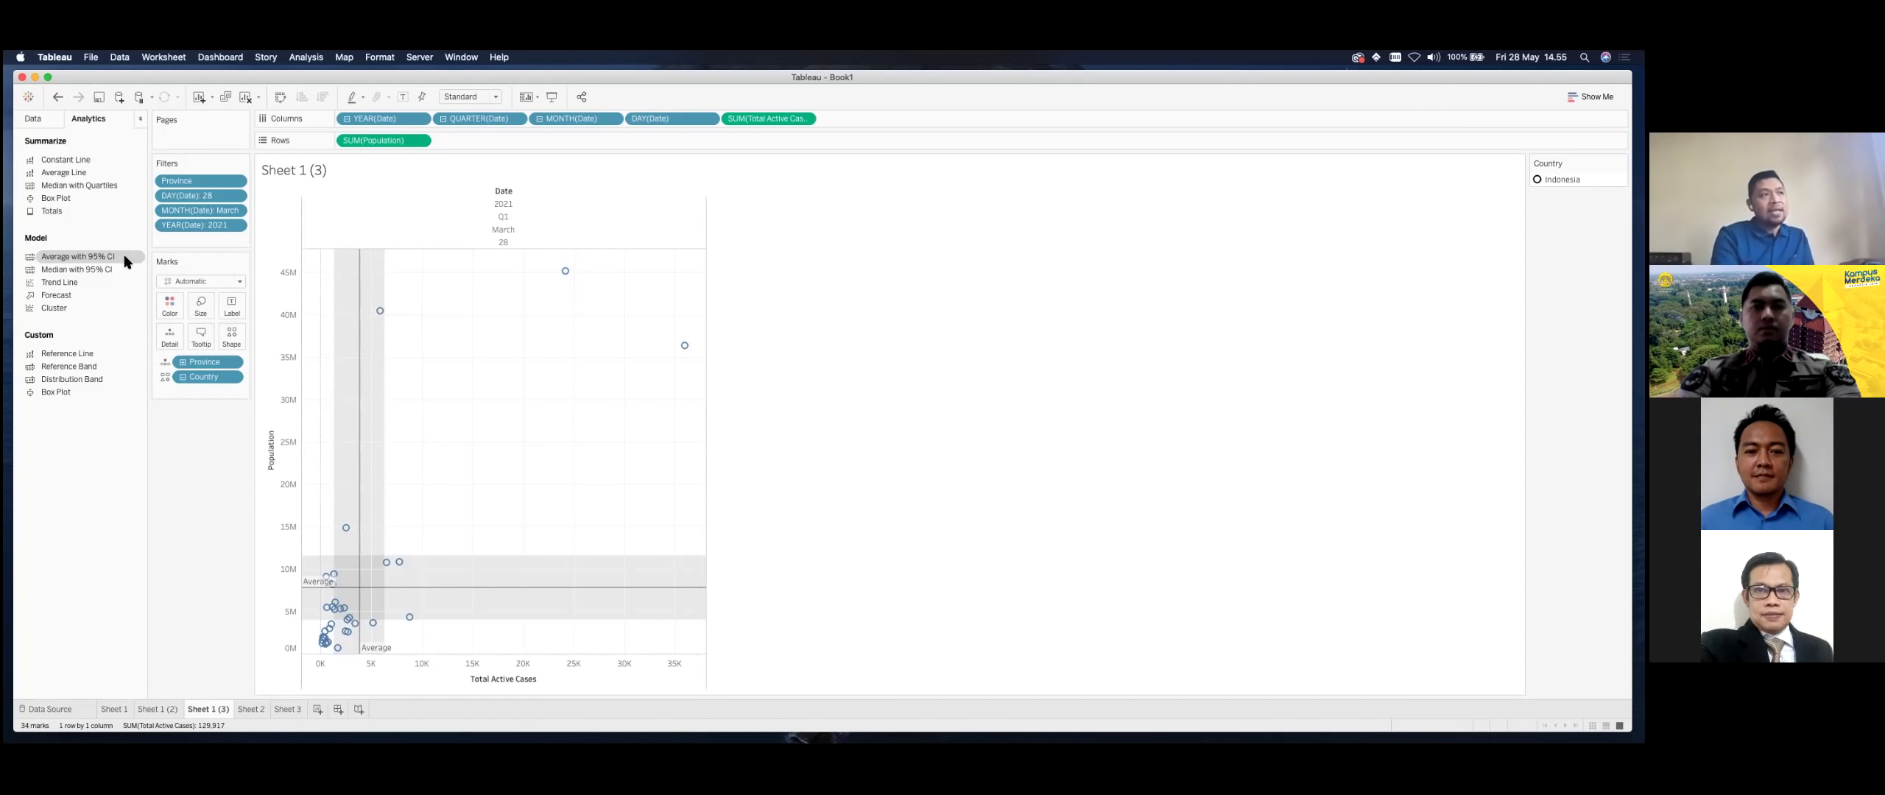
{"action": "mouse_move", "coordinate": [383, 346]}
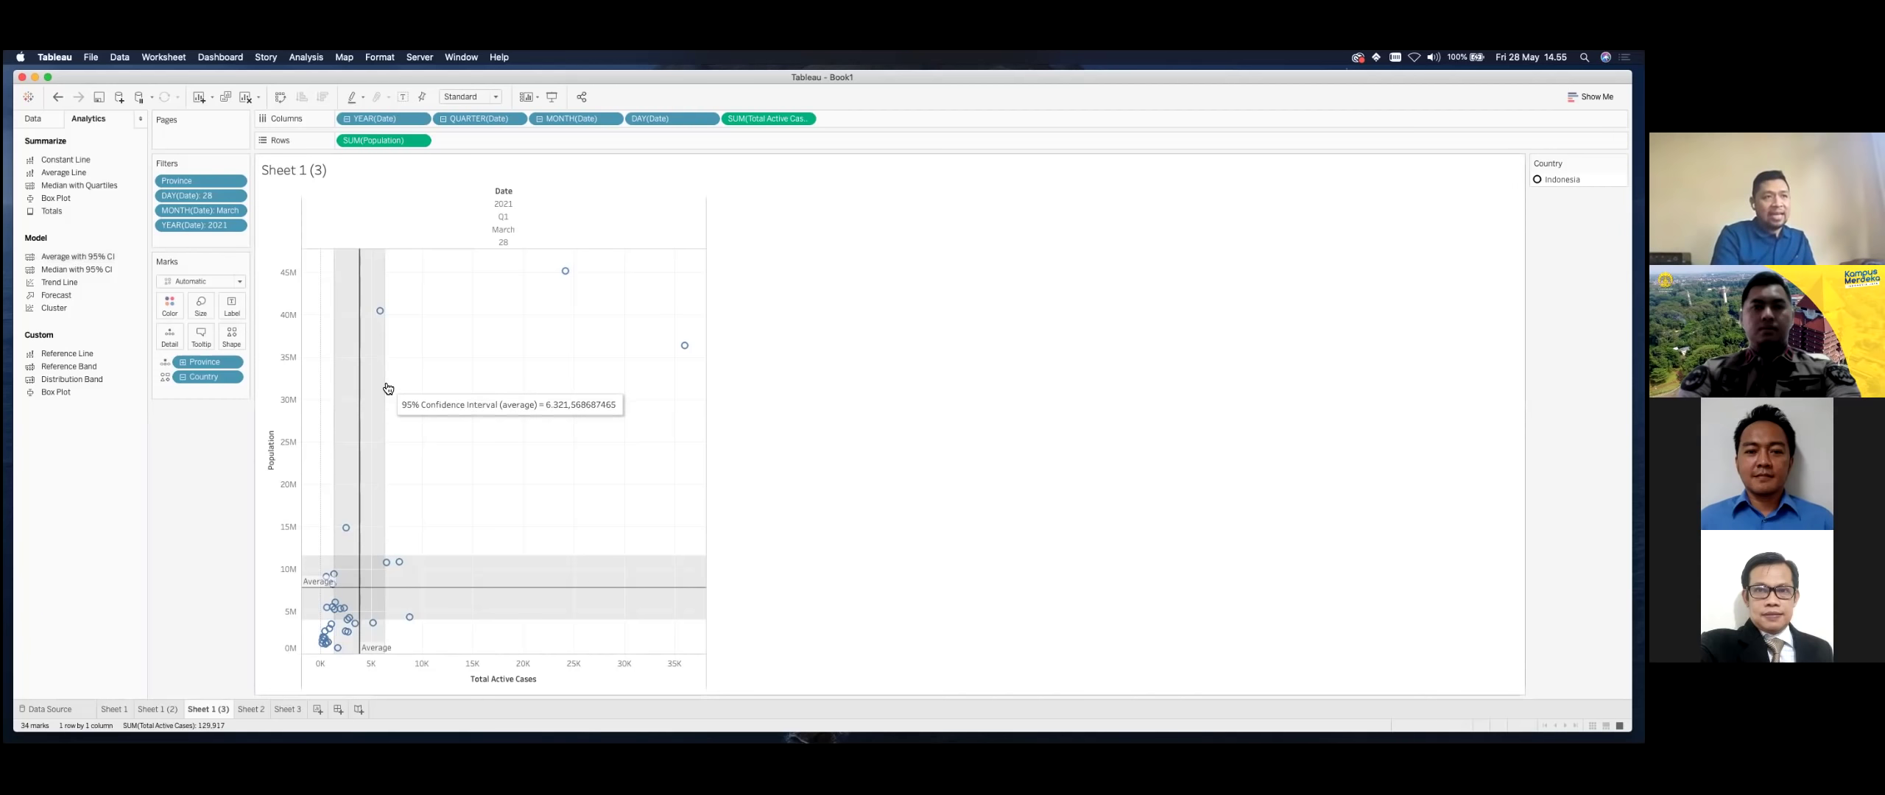
{"action": "mouse_move", "coordinate": [566, 272]}
{"action": "mouse_move", "coordinate": [403, 543]}
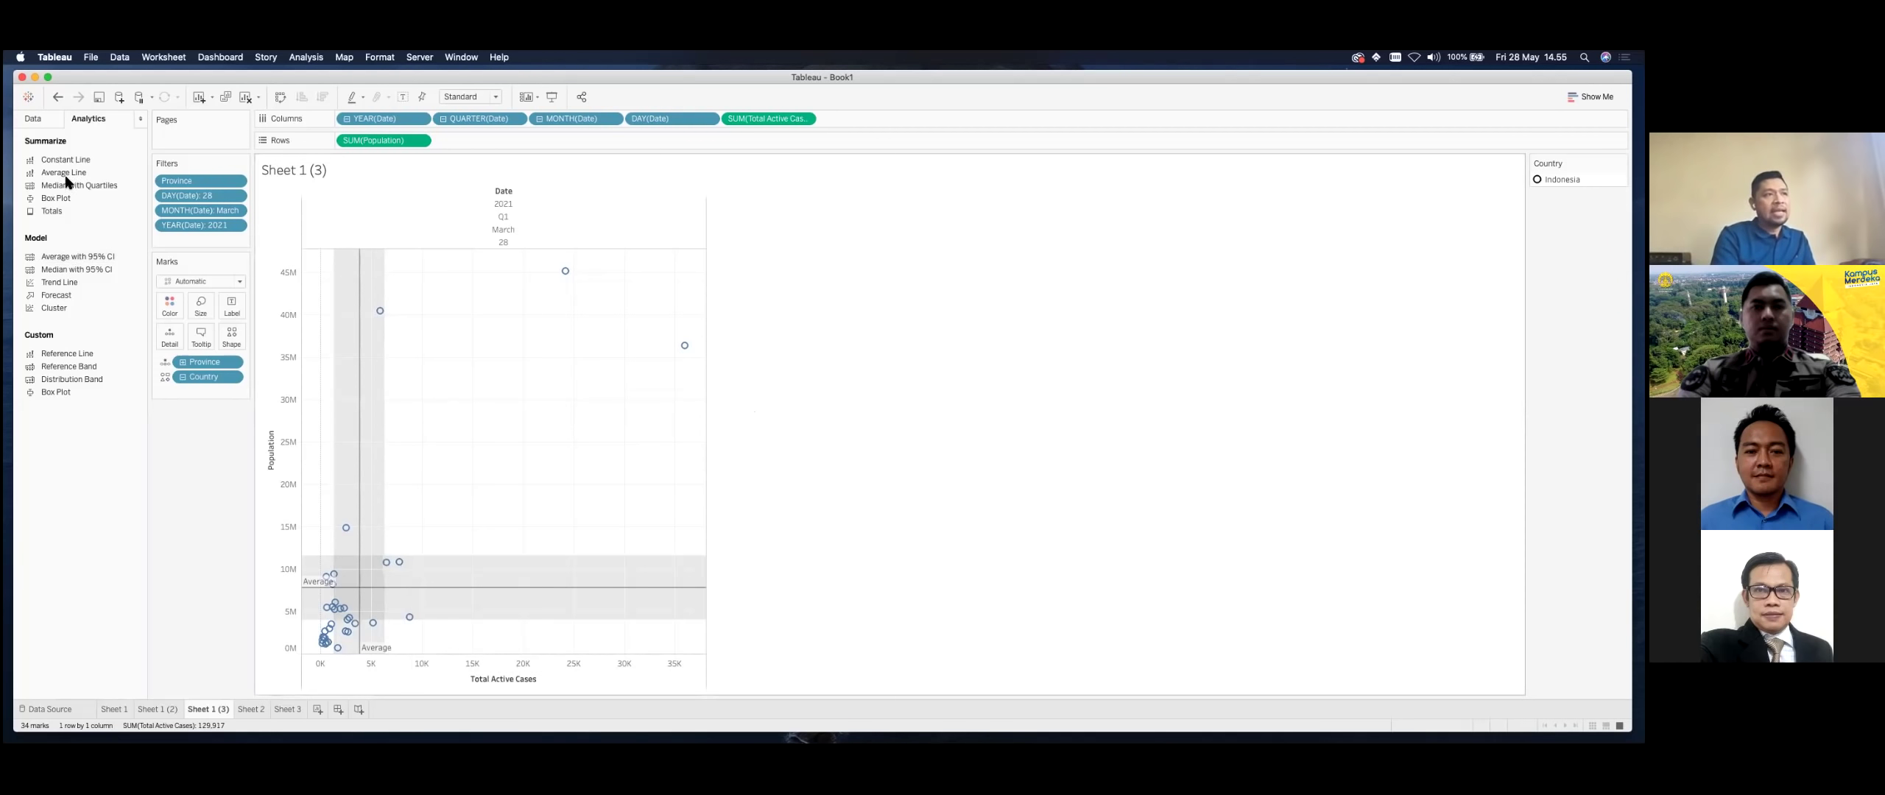
{"action": "left_click", "coordinate": [33, 119]}
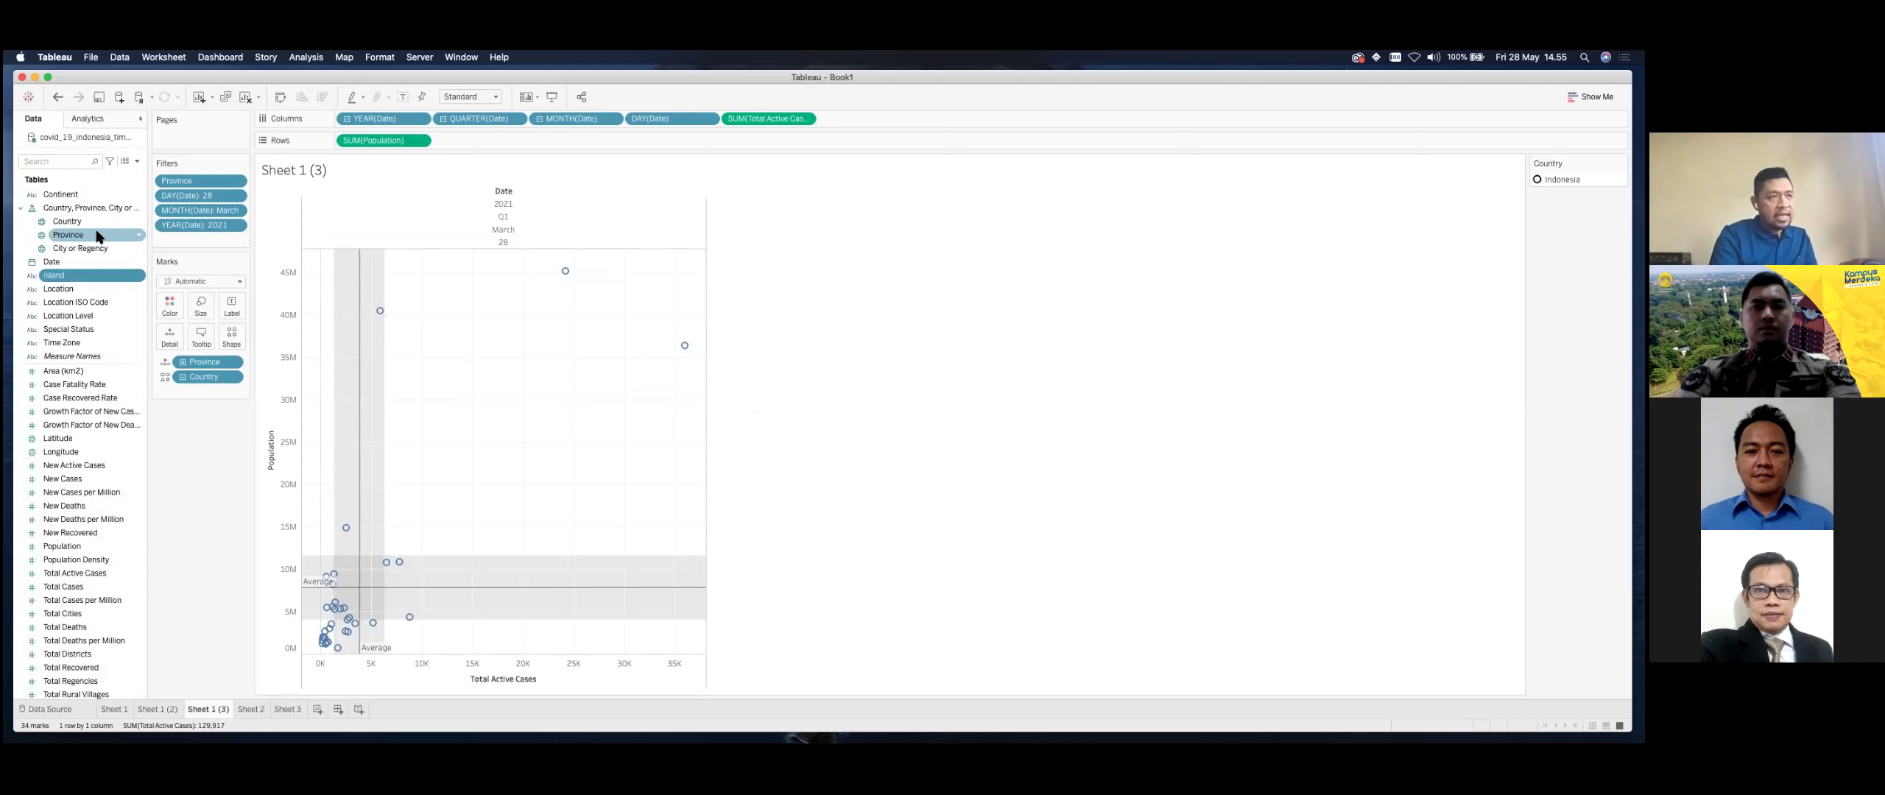
Step: Label the scatter plot marks with Province and color them by Province
{"action": "left_click_drag", "start_coordinate": [97, 236], "coordinate": [232, 303]}
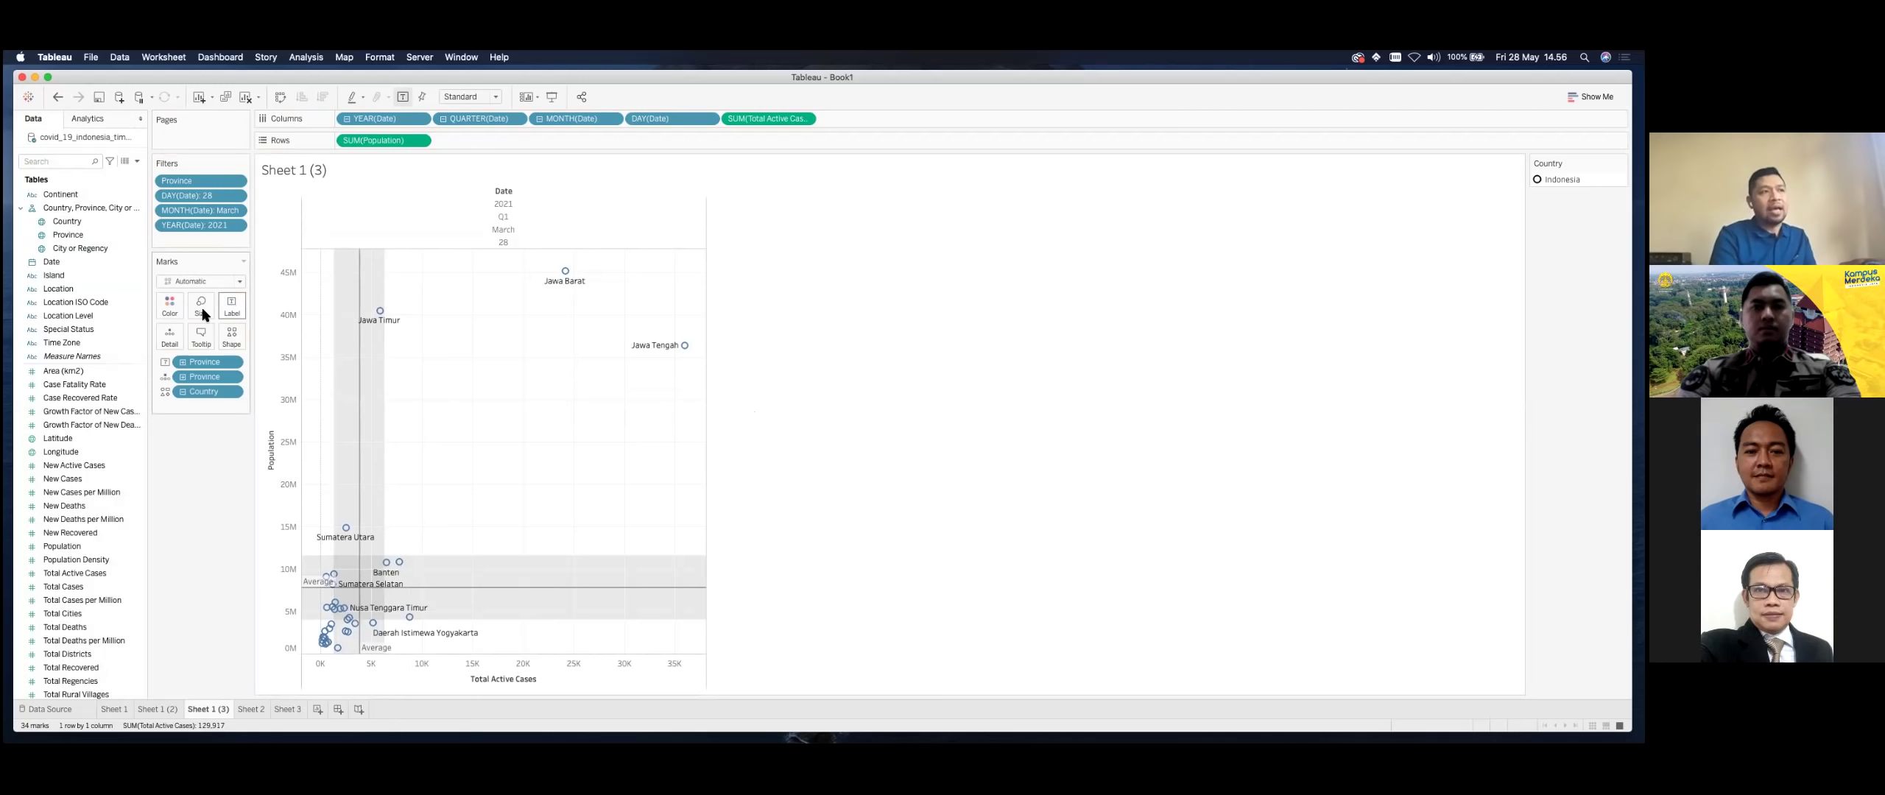
{"action": "left_click_drag", "start_coordinate": [100, 248], "coordinate": [171, 308]}
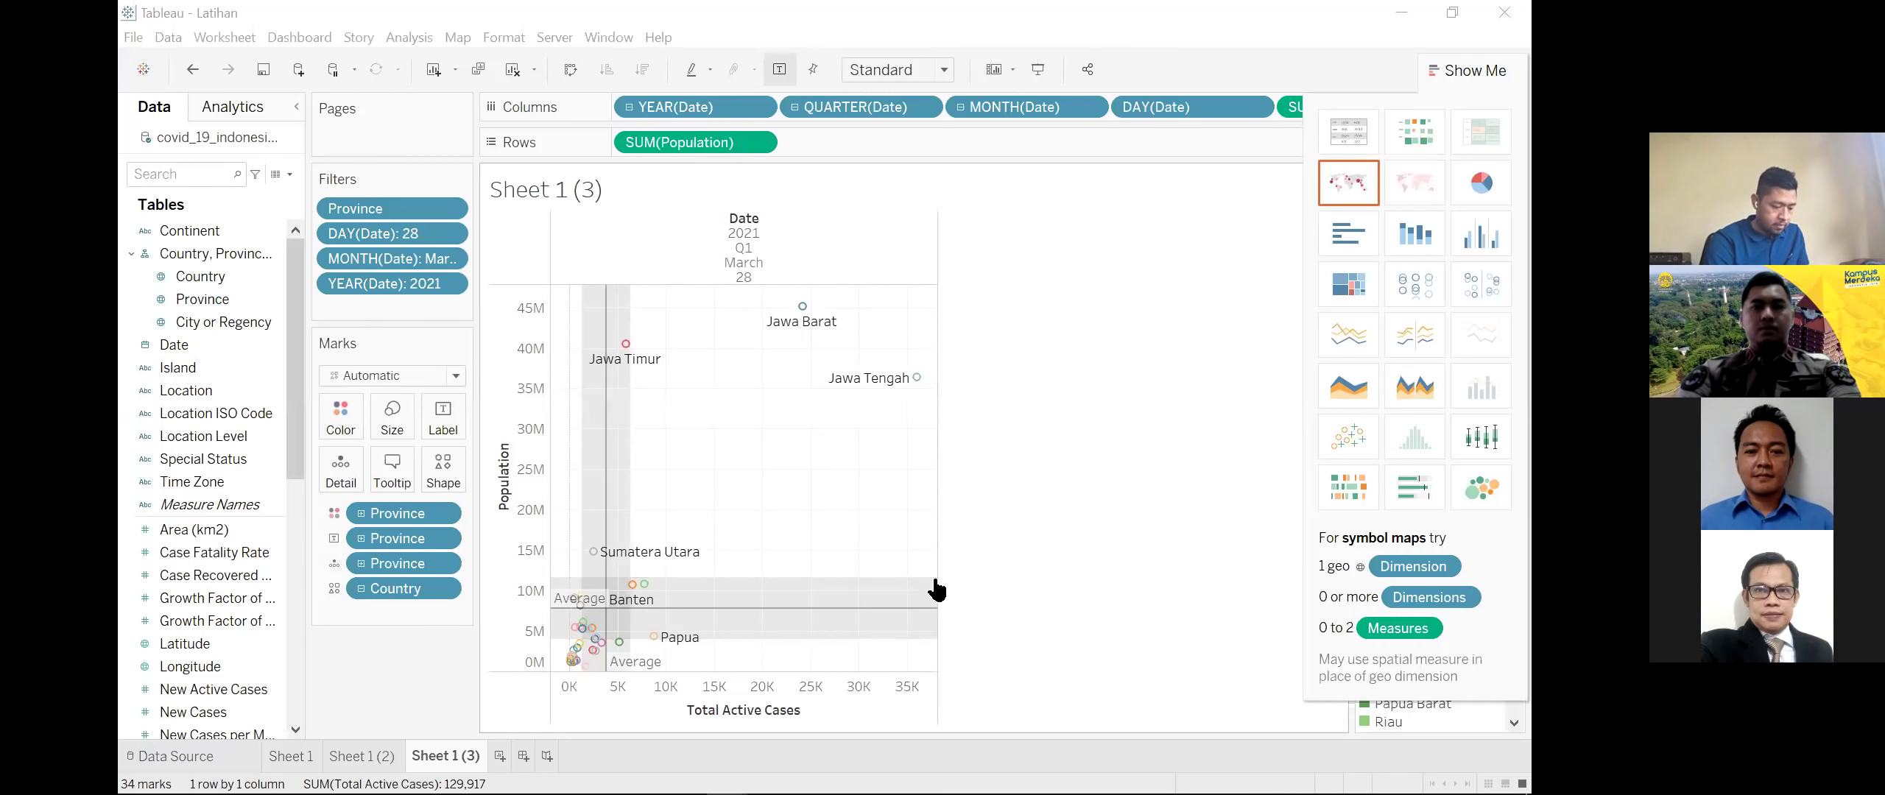
Step: Widen the scatter plot on Sheet 1 (3) of the Latihan workbook
{"action": "mouse_move", "coordinate": [940, 559]}
{"action": "left_click_drag", "start_coordinate": [935, 540], "coordinate": [1027, 540]}
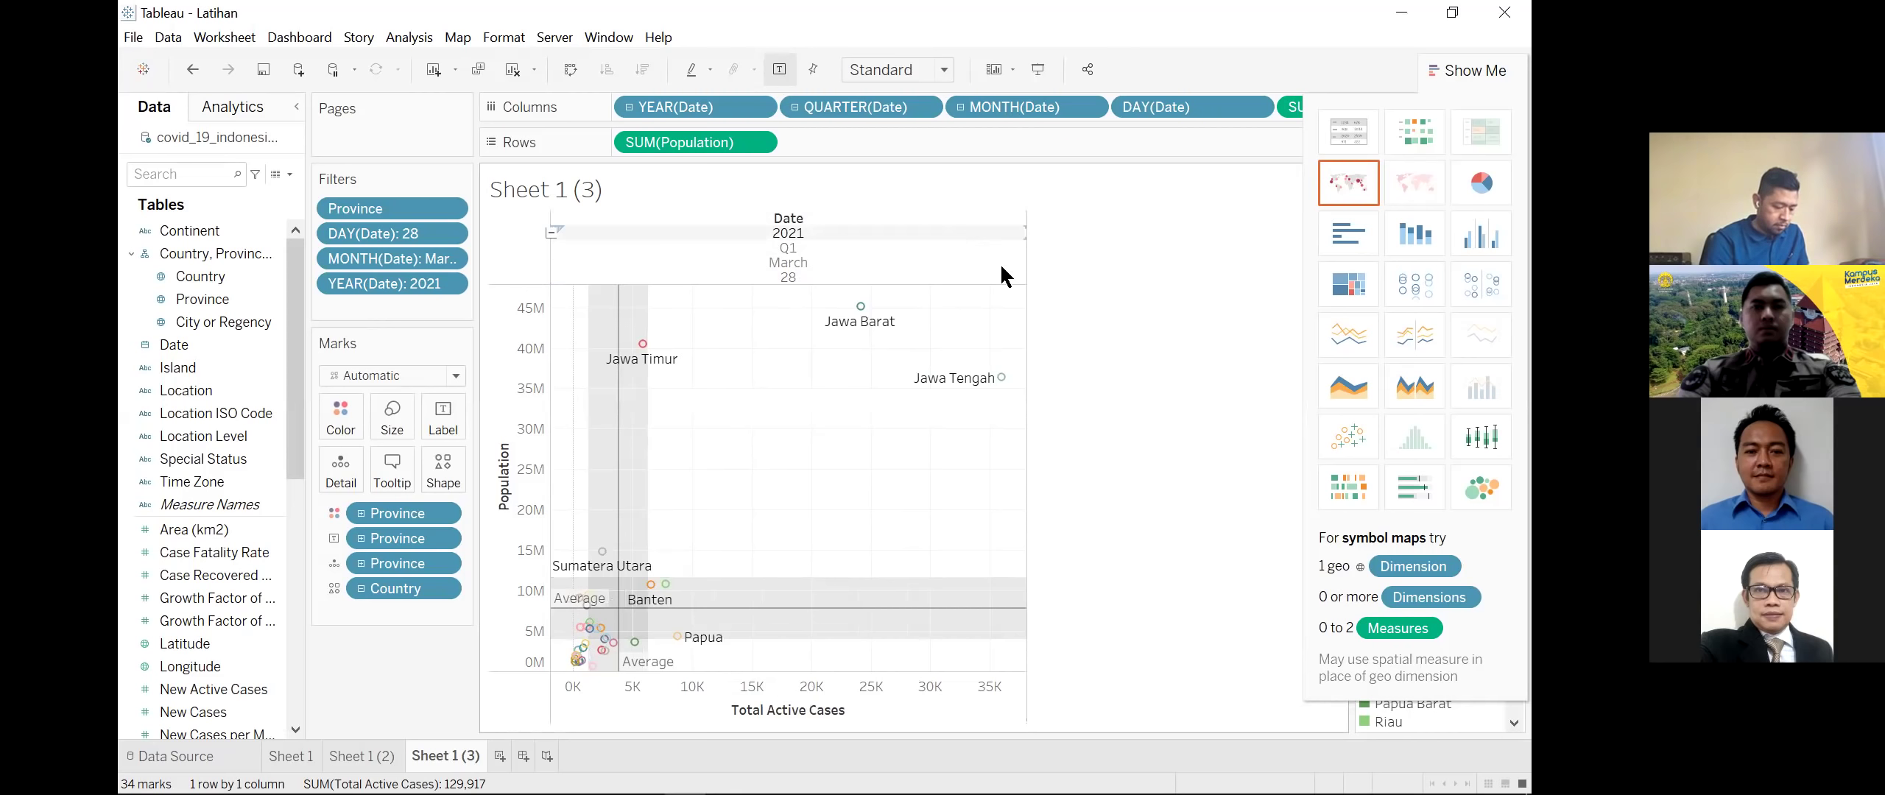
{"action": "left_click", "coordinate": [813, 262]}
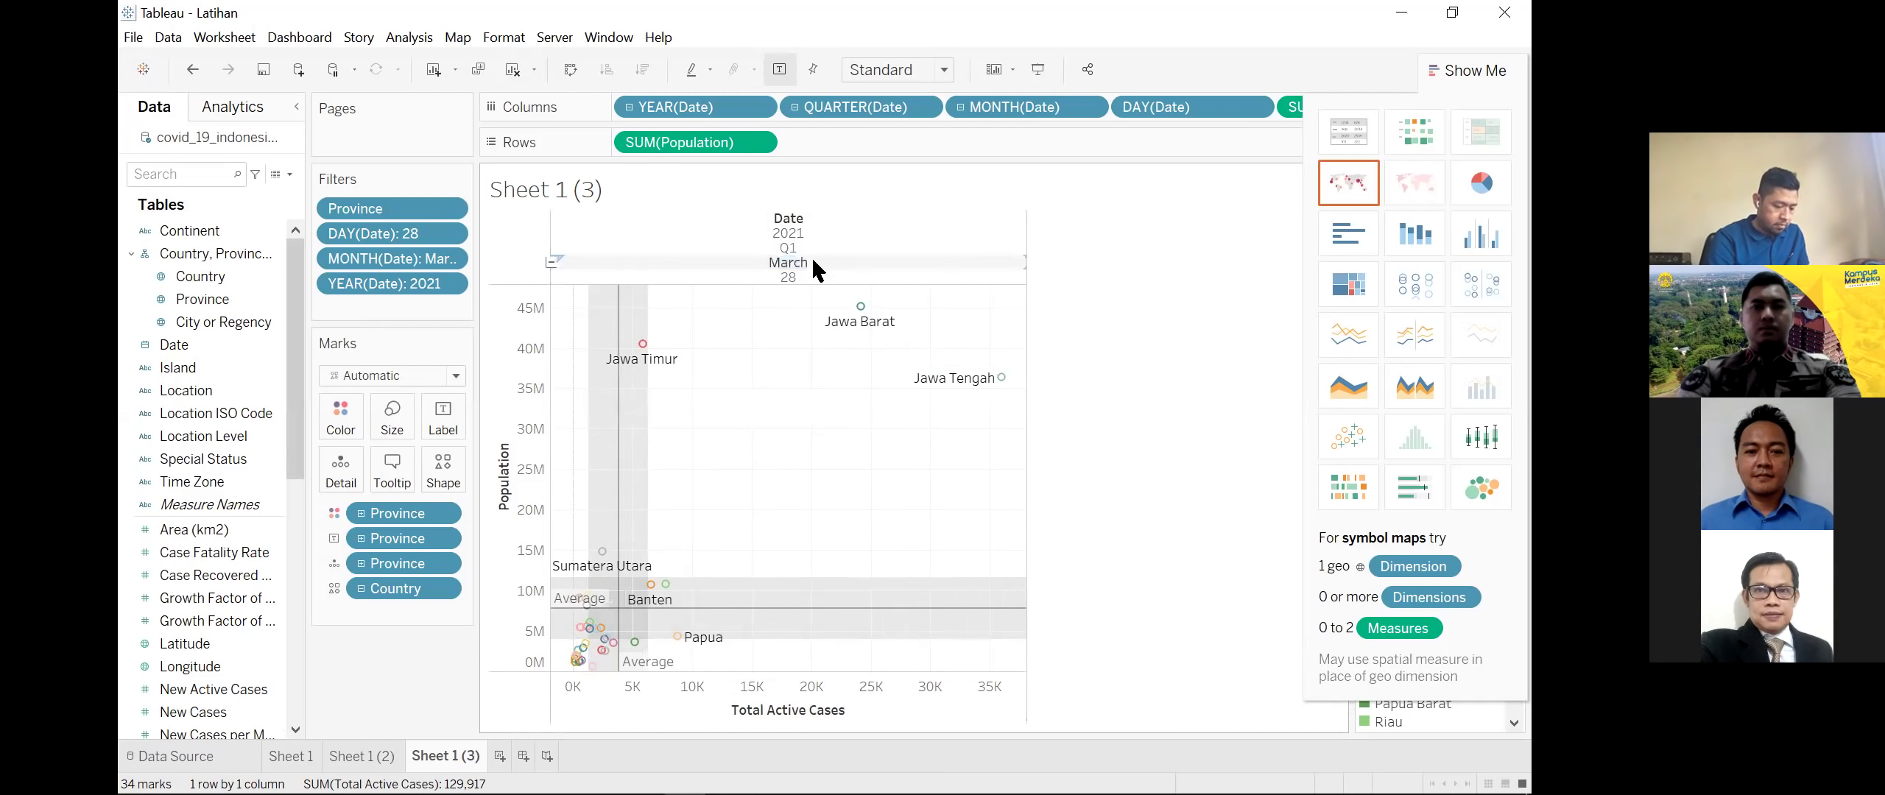
{"action": "left_click", "coordinate": [1080, 221]}
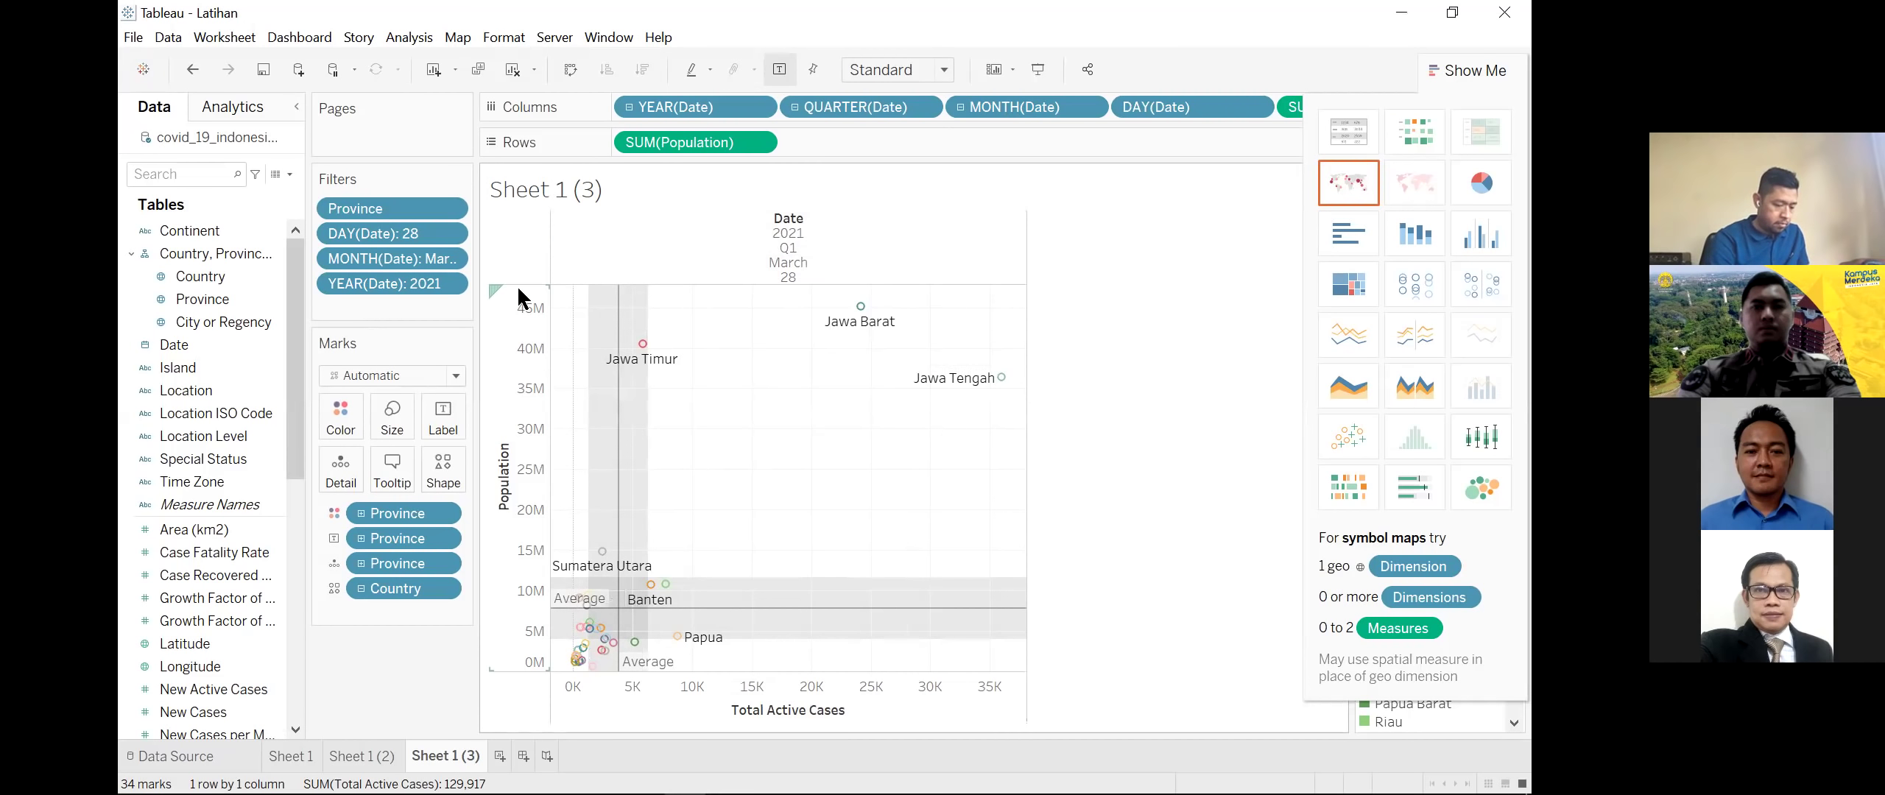
{"action": "left_click_drag", "start_coordinate": [524, 284], "coordinate": [547, 236]}
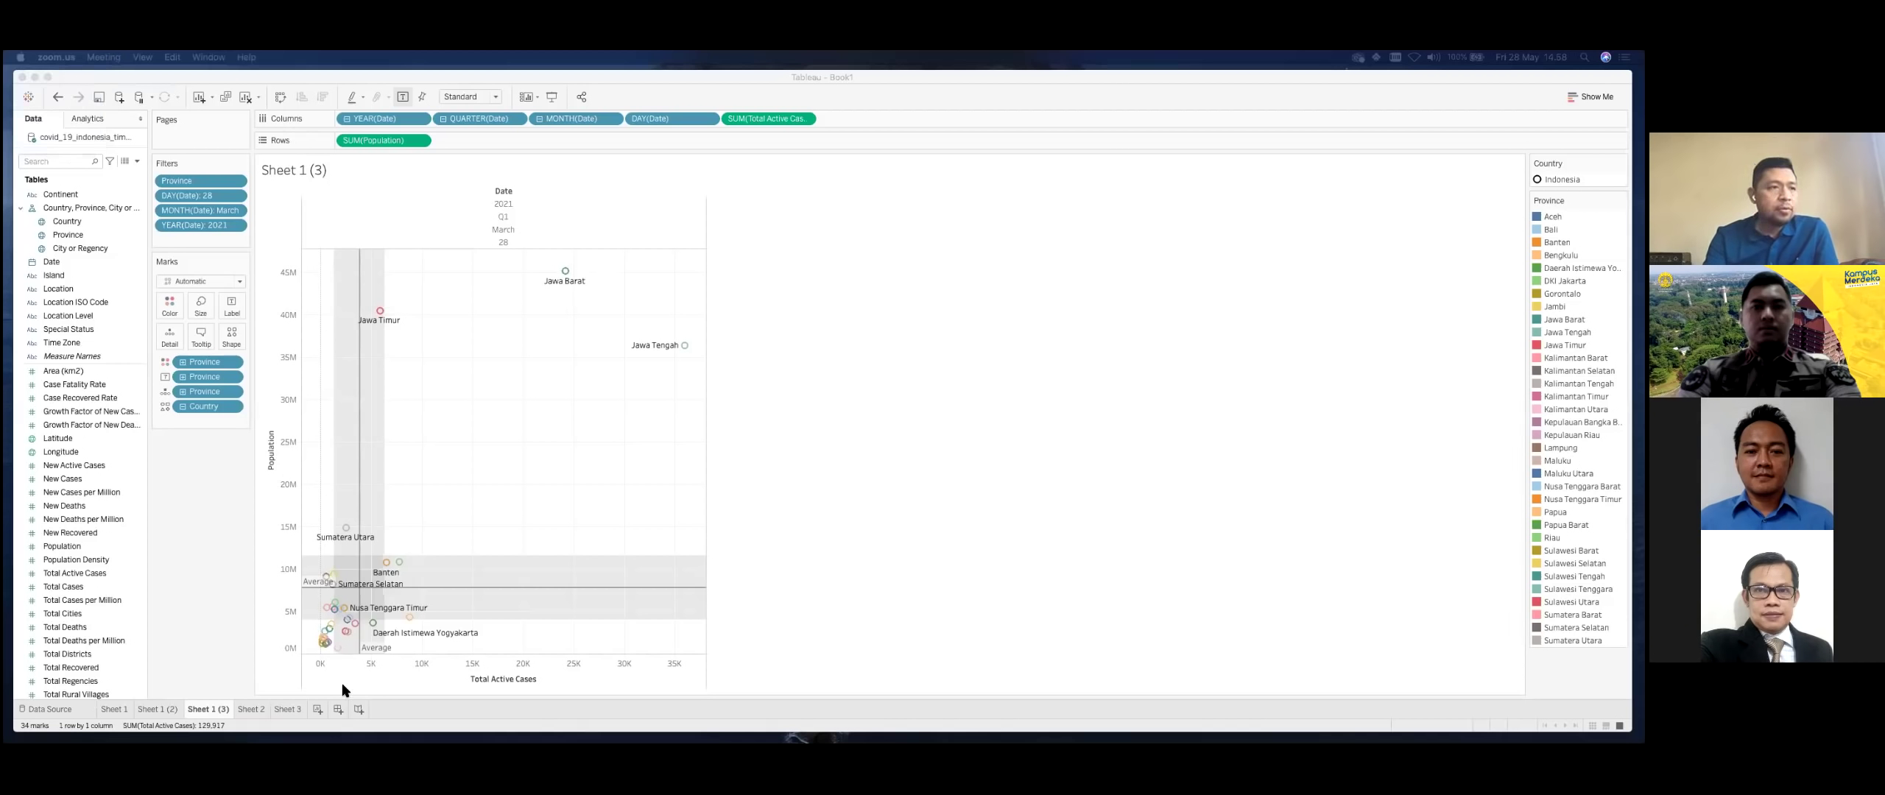
Step: Set the font size of the scatter plot's province labels to 6
{"action": "left_click", "coordinate": [741, 635]}
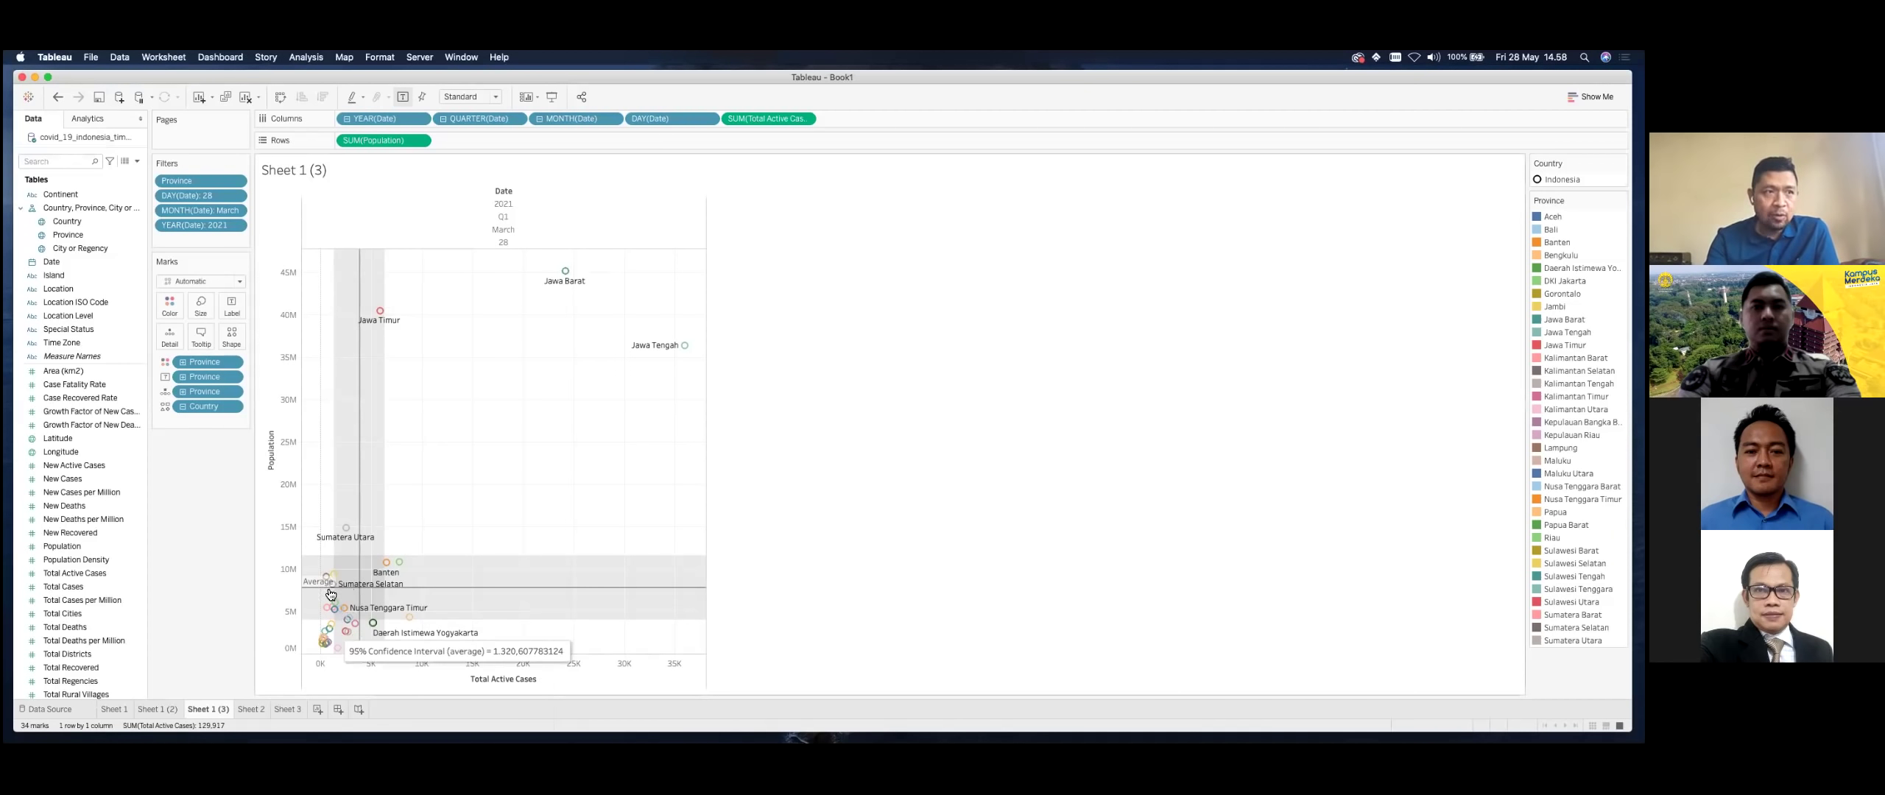
{"action": "mouse_move", "coordinate": [383, 584]}
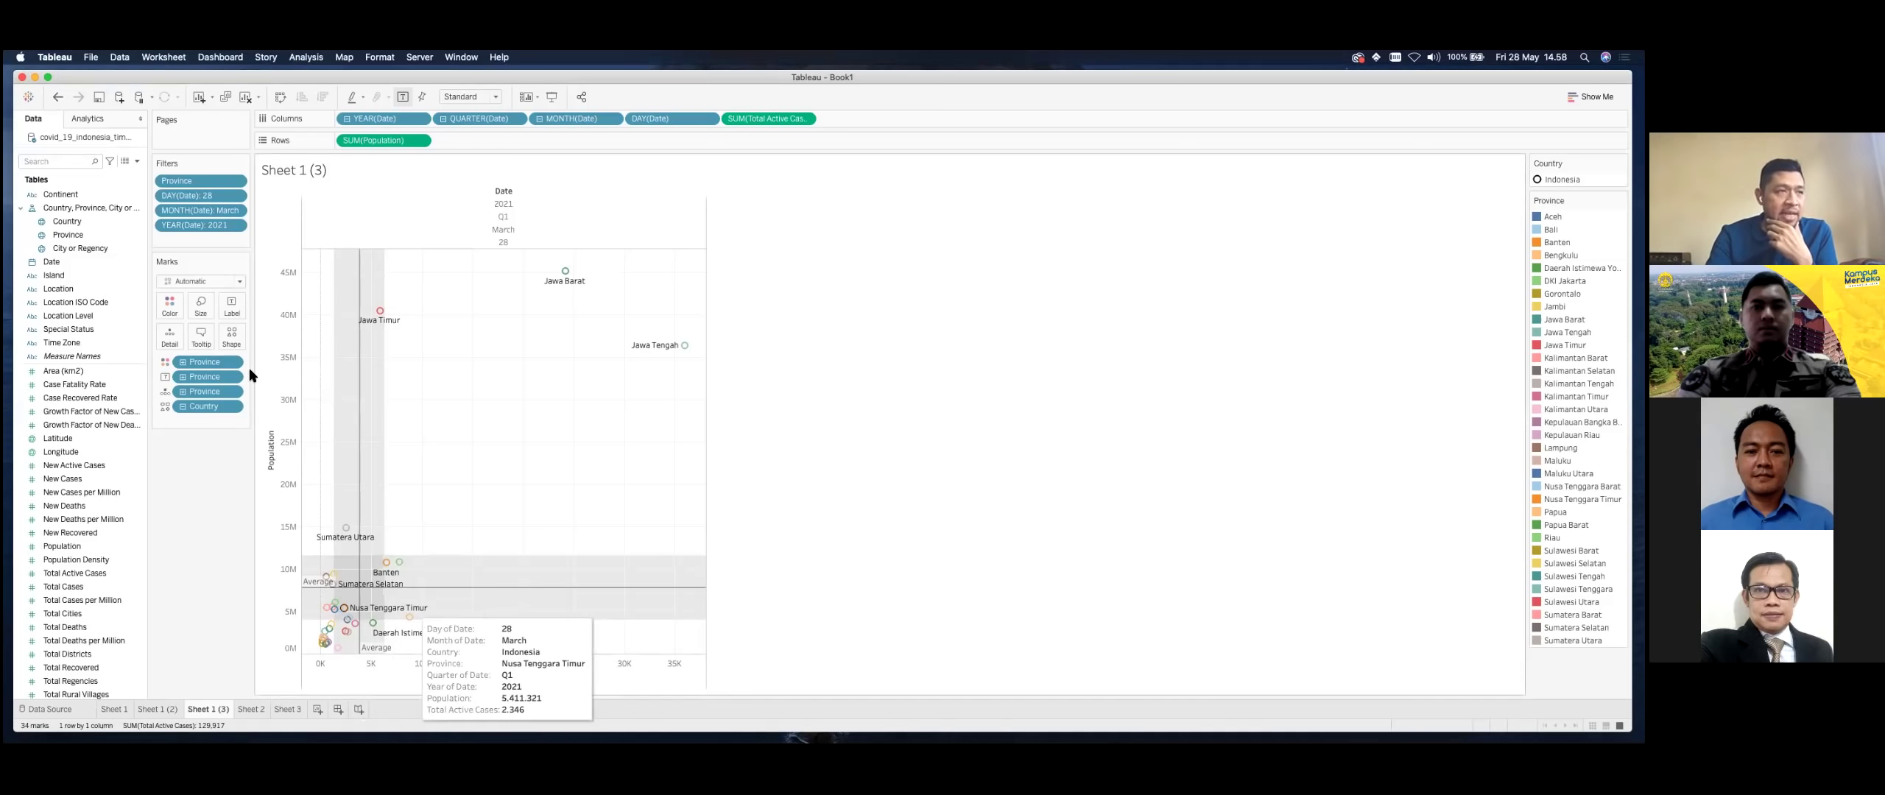
{"action": "left_click", "coordinate": [232, 308]}
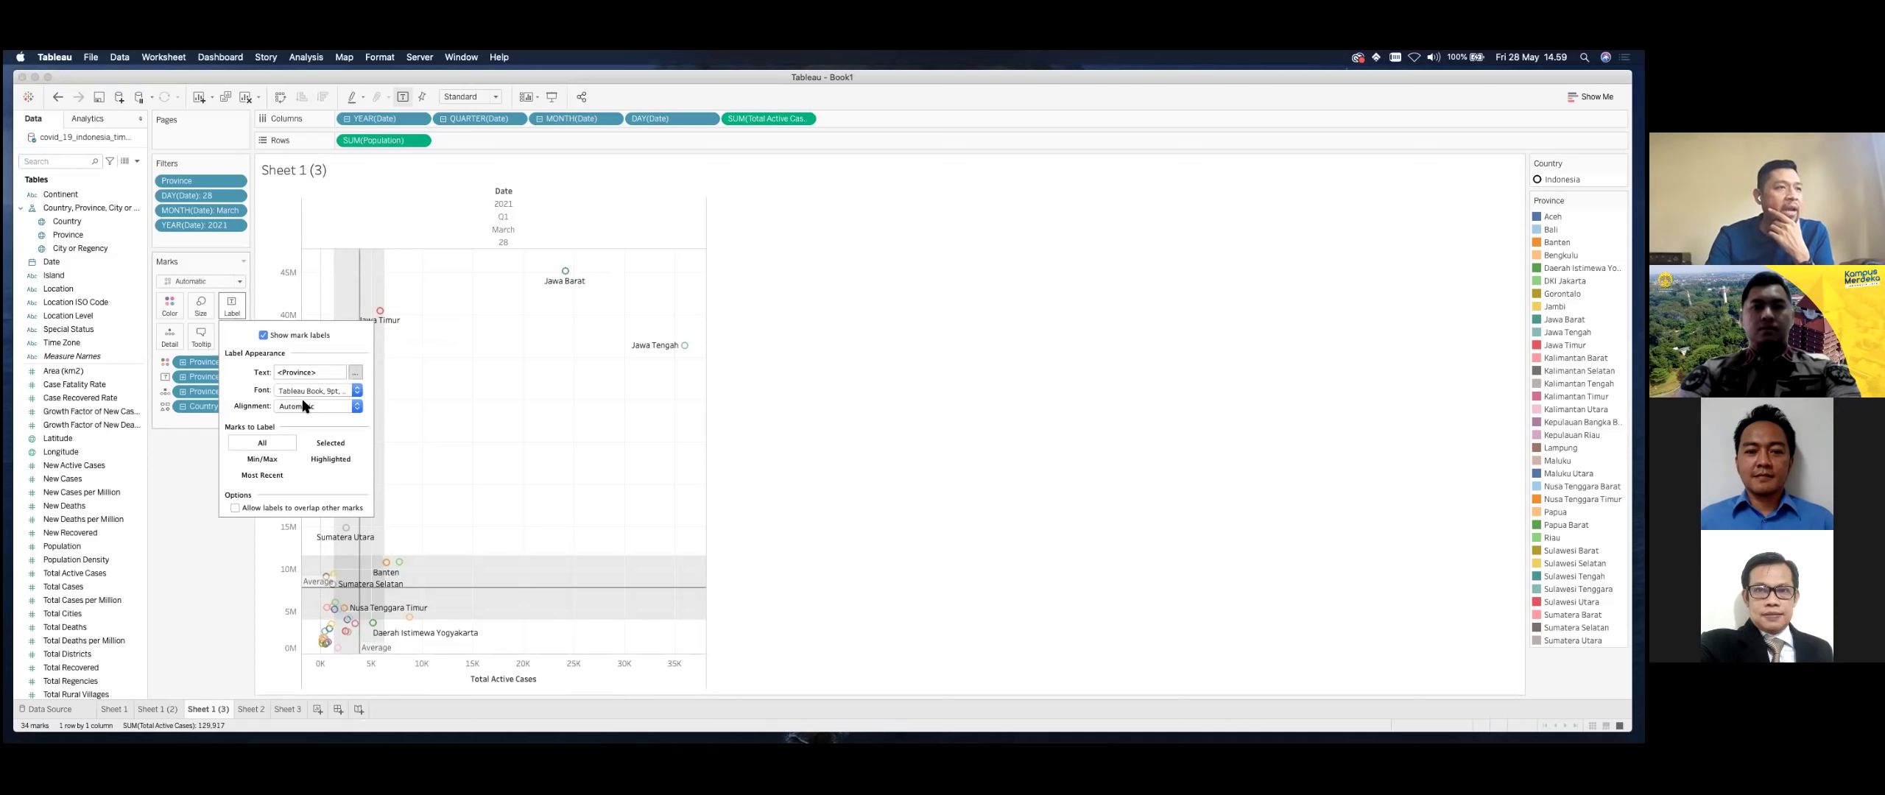
{"action": "left_click", "coordinate": [355, 394]}
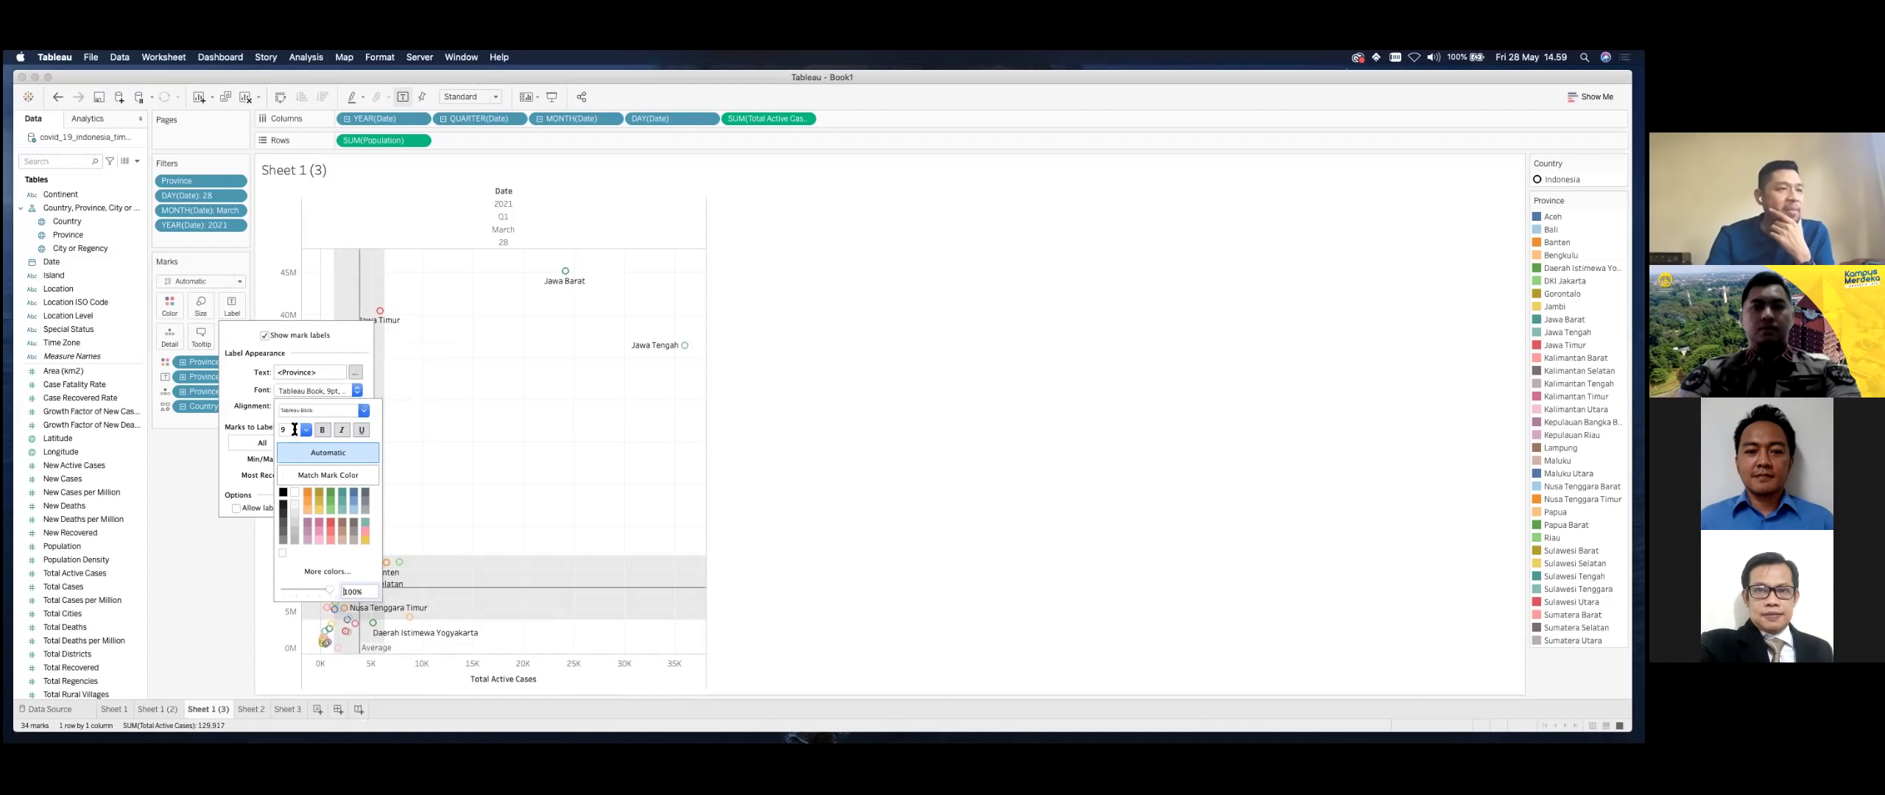
{"action": "left_click", "coordinate": [295, 430]}
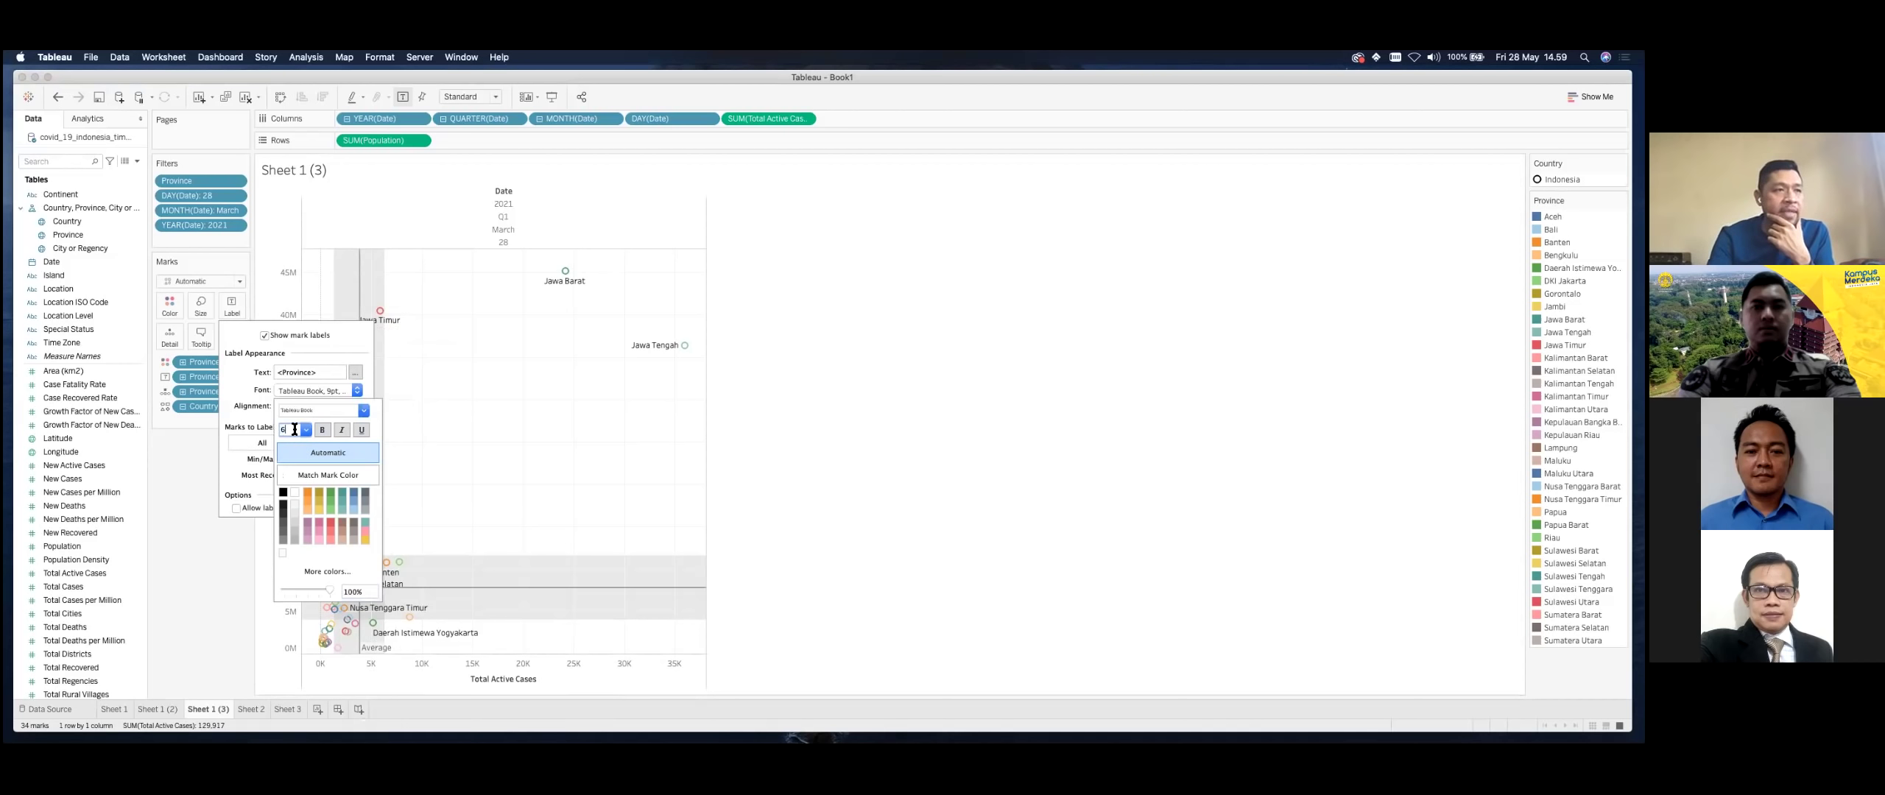
{"action": "type", "text": "6"}
{"action": "key", "text": "Return"}
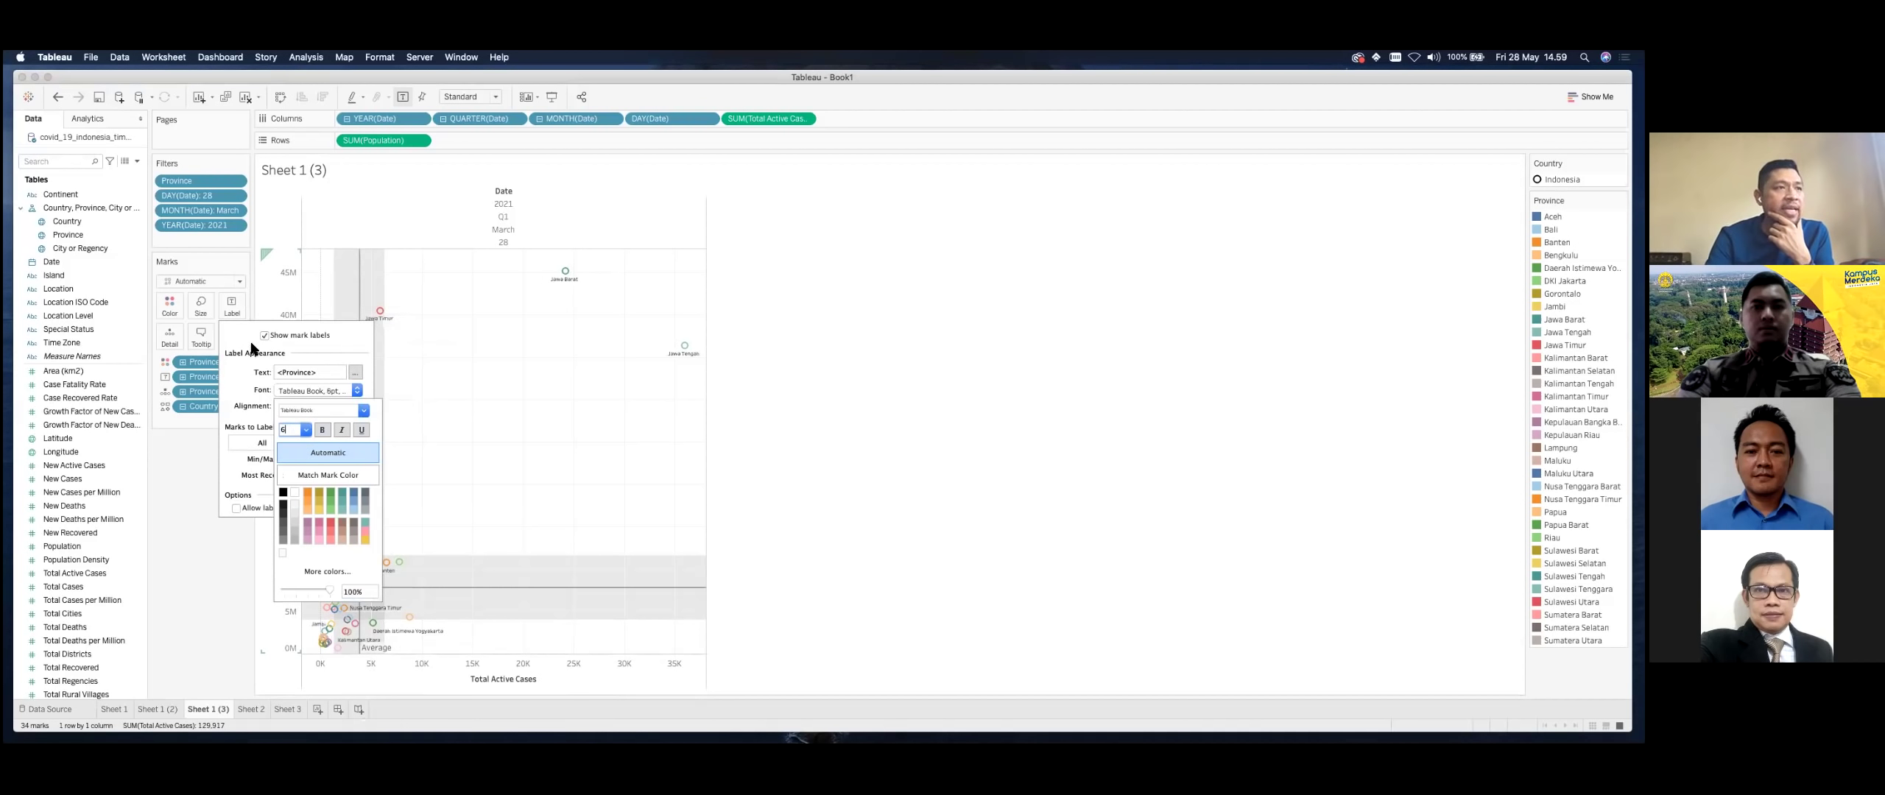
{"action": "left_click", "coordinate": [302, 489]}
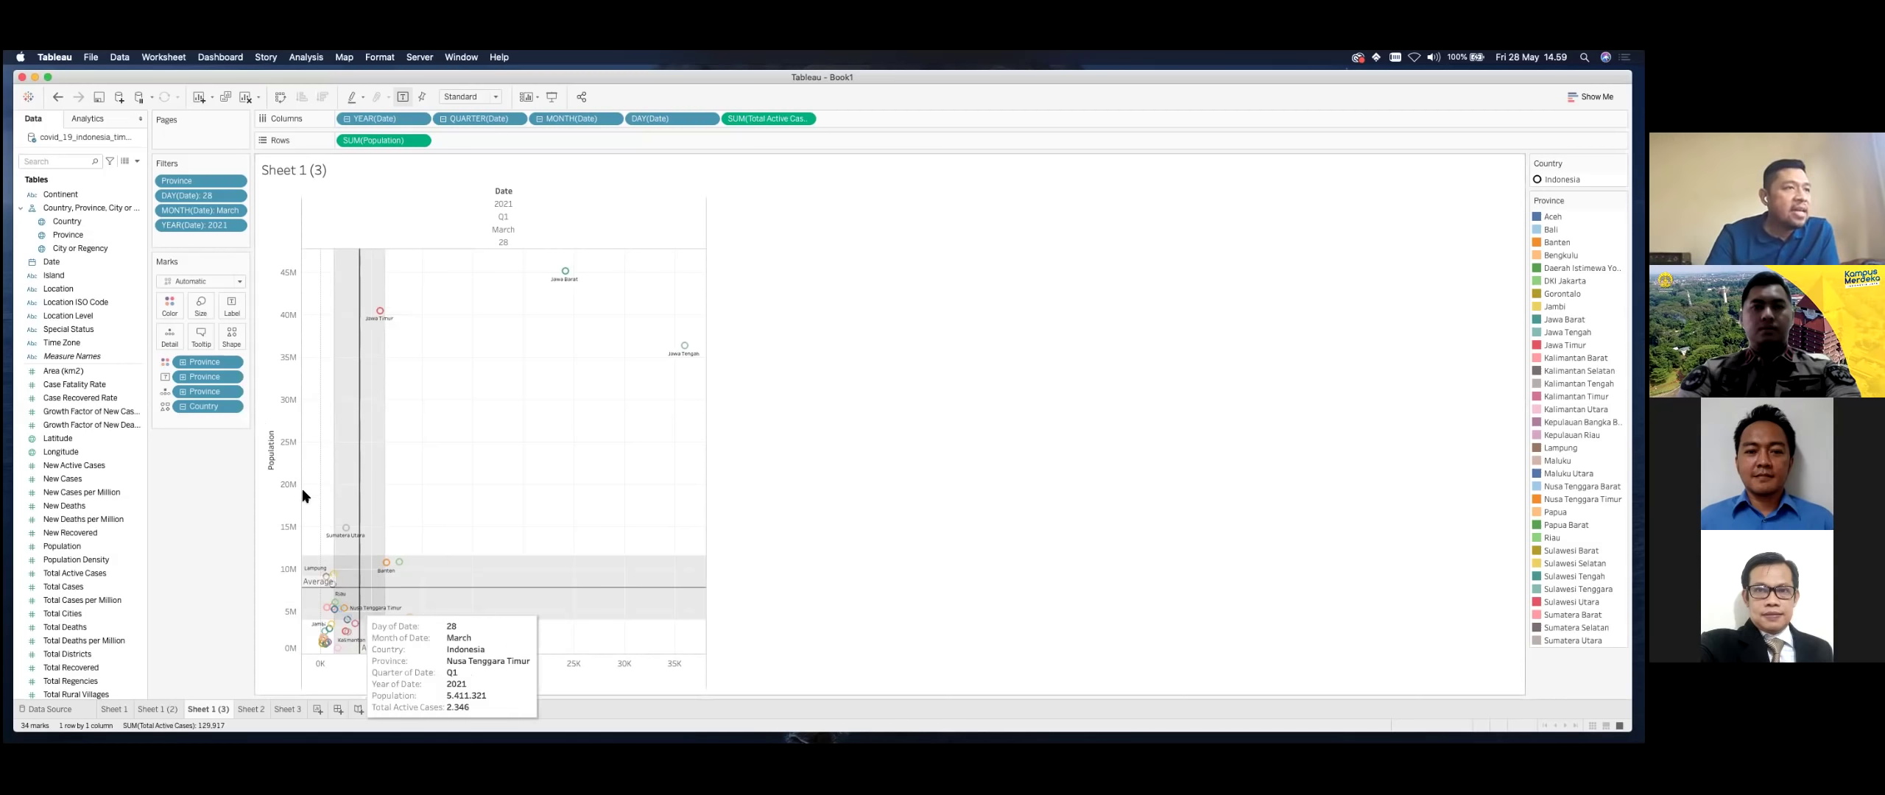
Step: Try allowing the province labels to overlap other marks, and turn the overlap option back off
{"action": "left_click", "coordinate": [231, 305]}
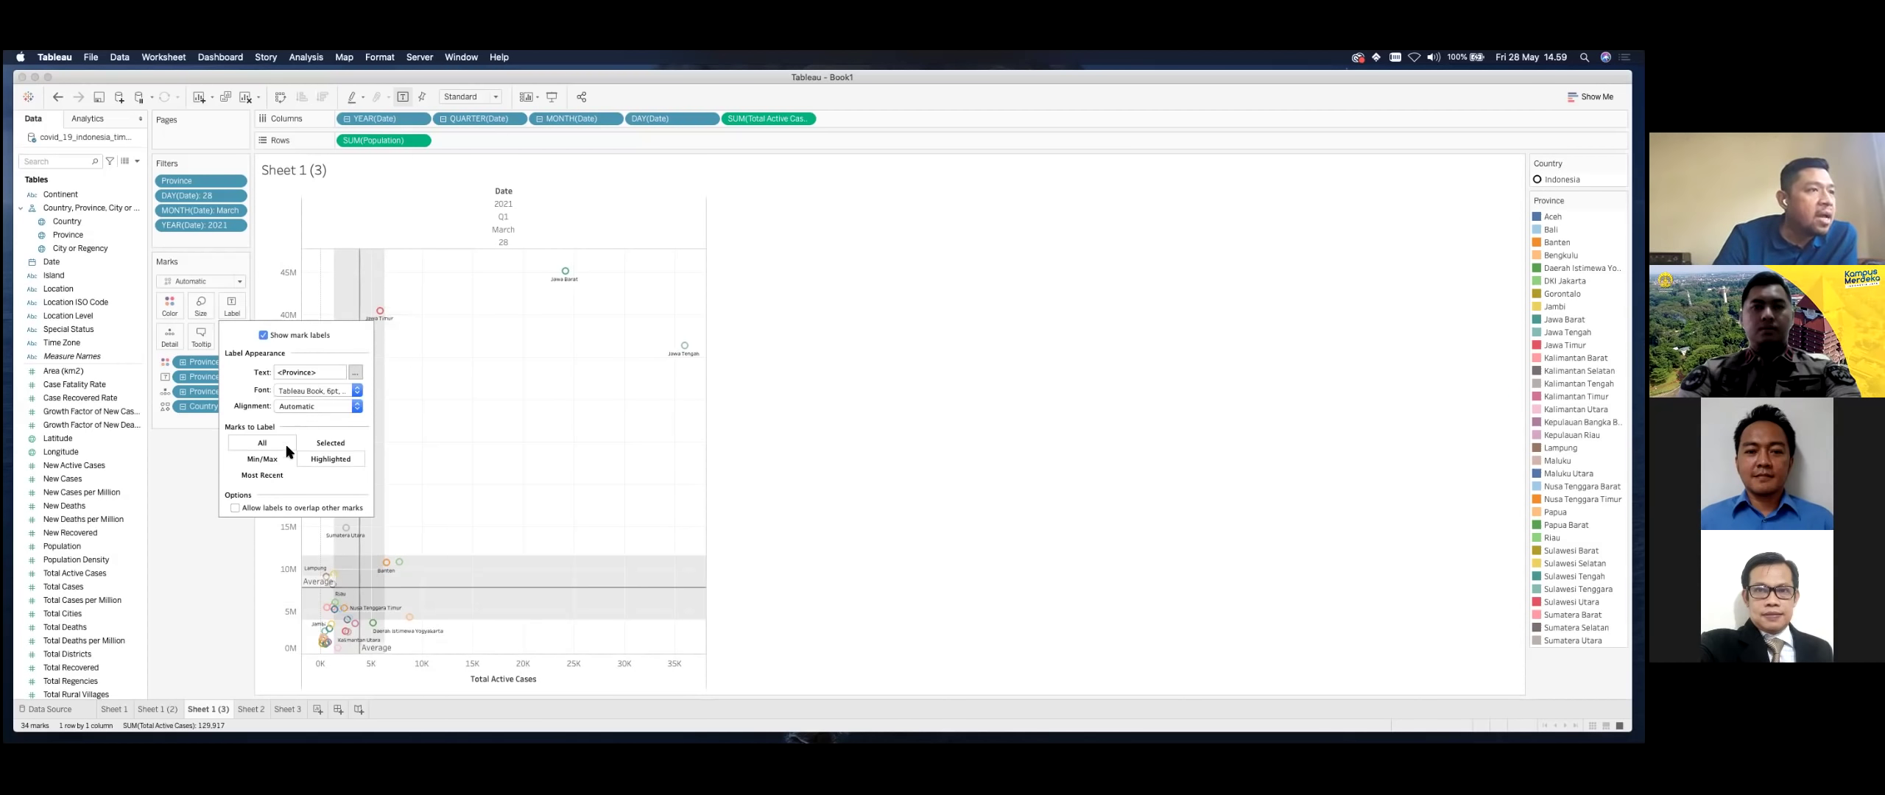
{"action": "left_click", "coordinate": [235, 508]}
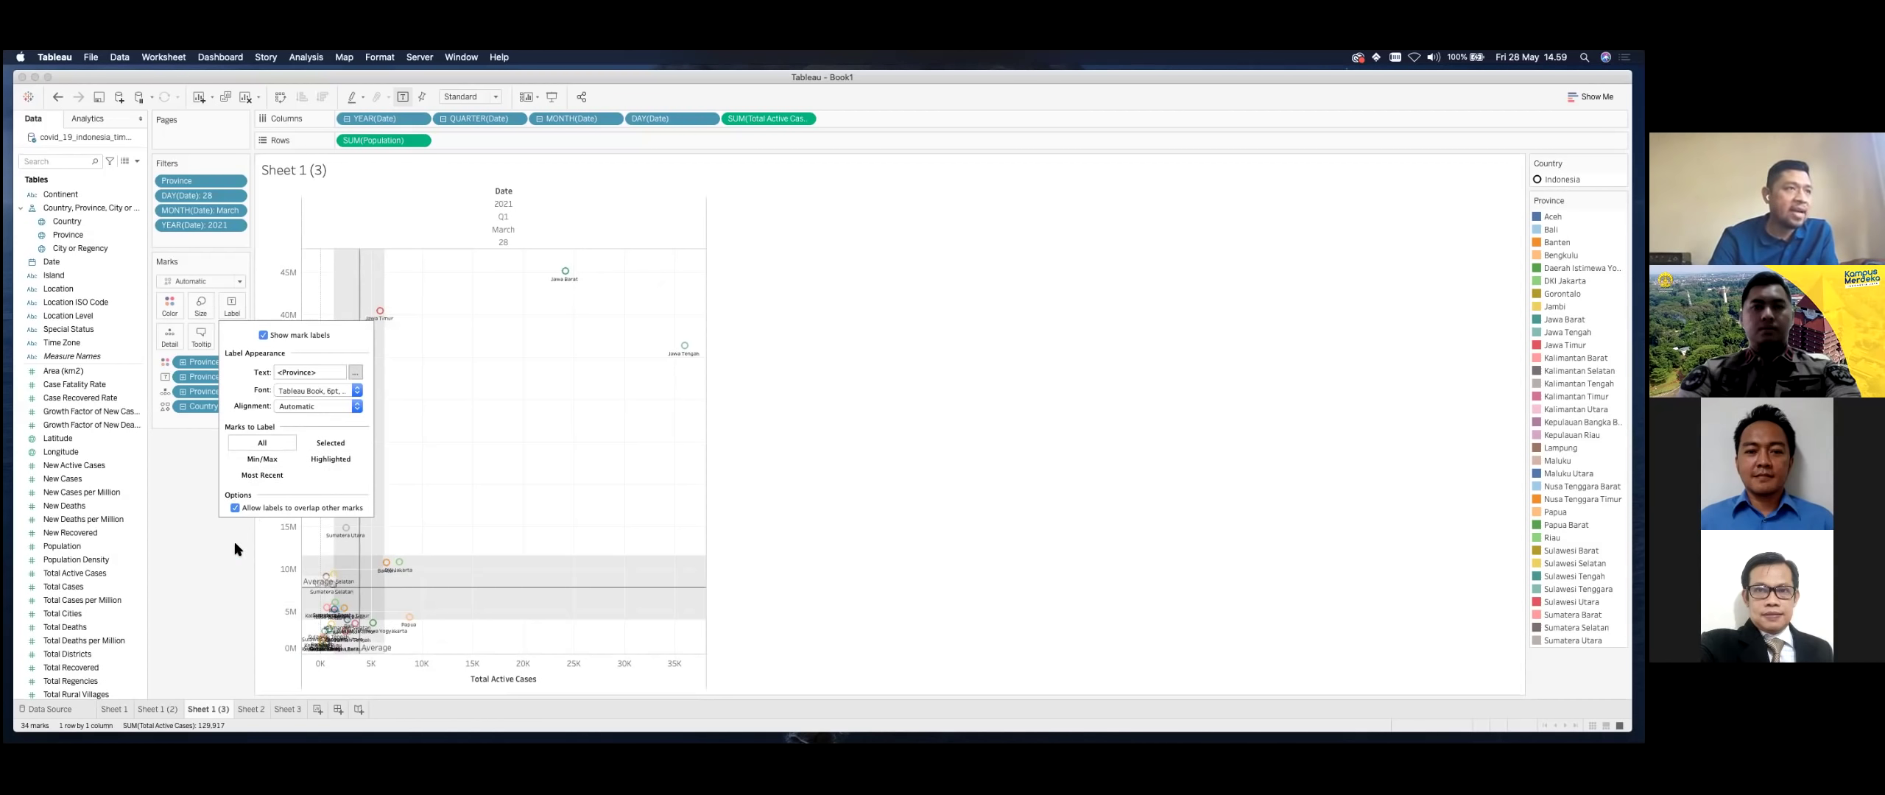
{"action": "left_click", "coordinate": [252, 478]}
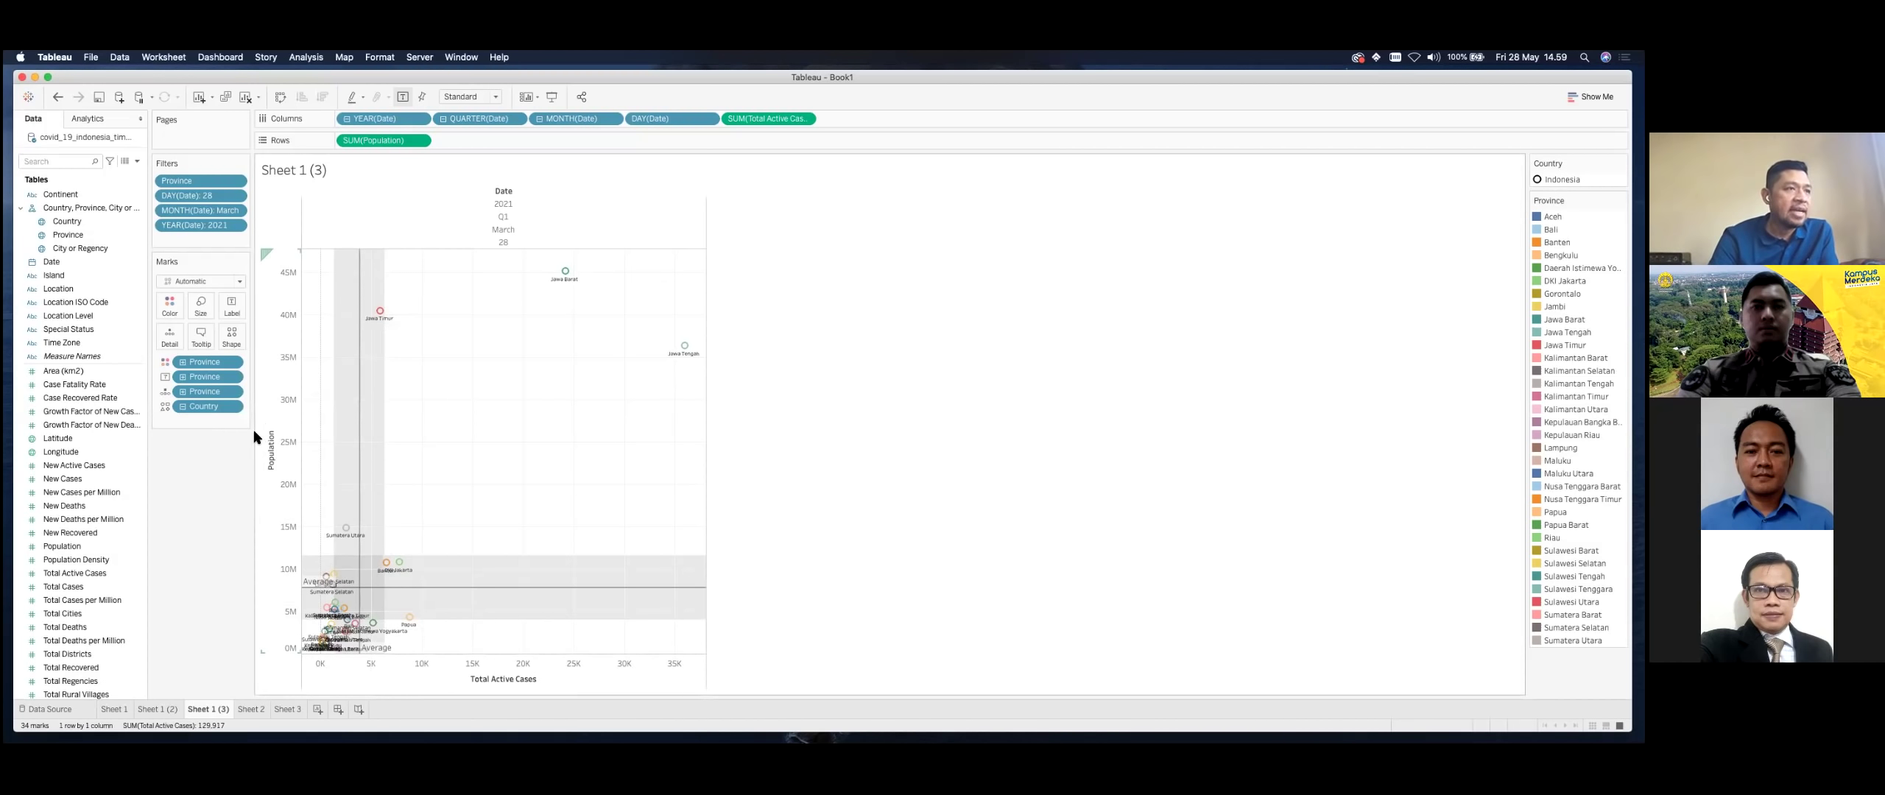
{"action": "left_click", "coordinate": [232, 305]}
{"action": "left_click", "coordinate": [357, 390]}
{"action": "left_click", "coordinate": [236, 509]}
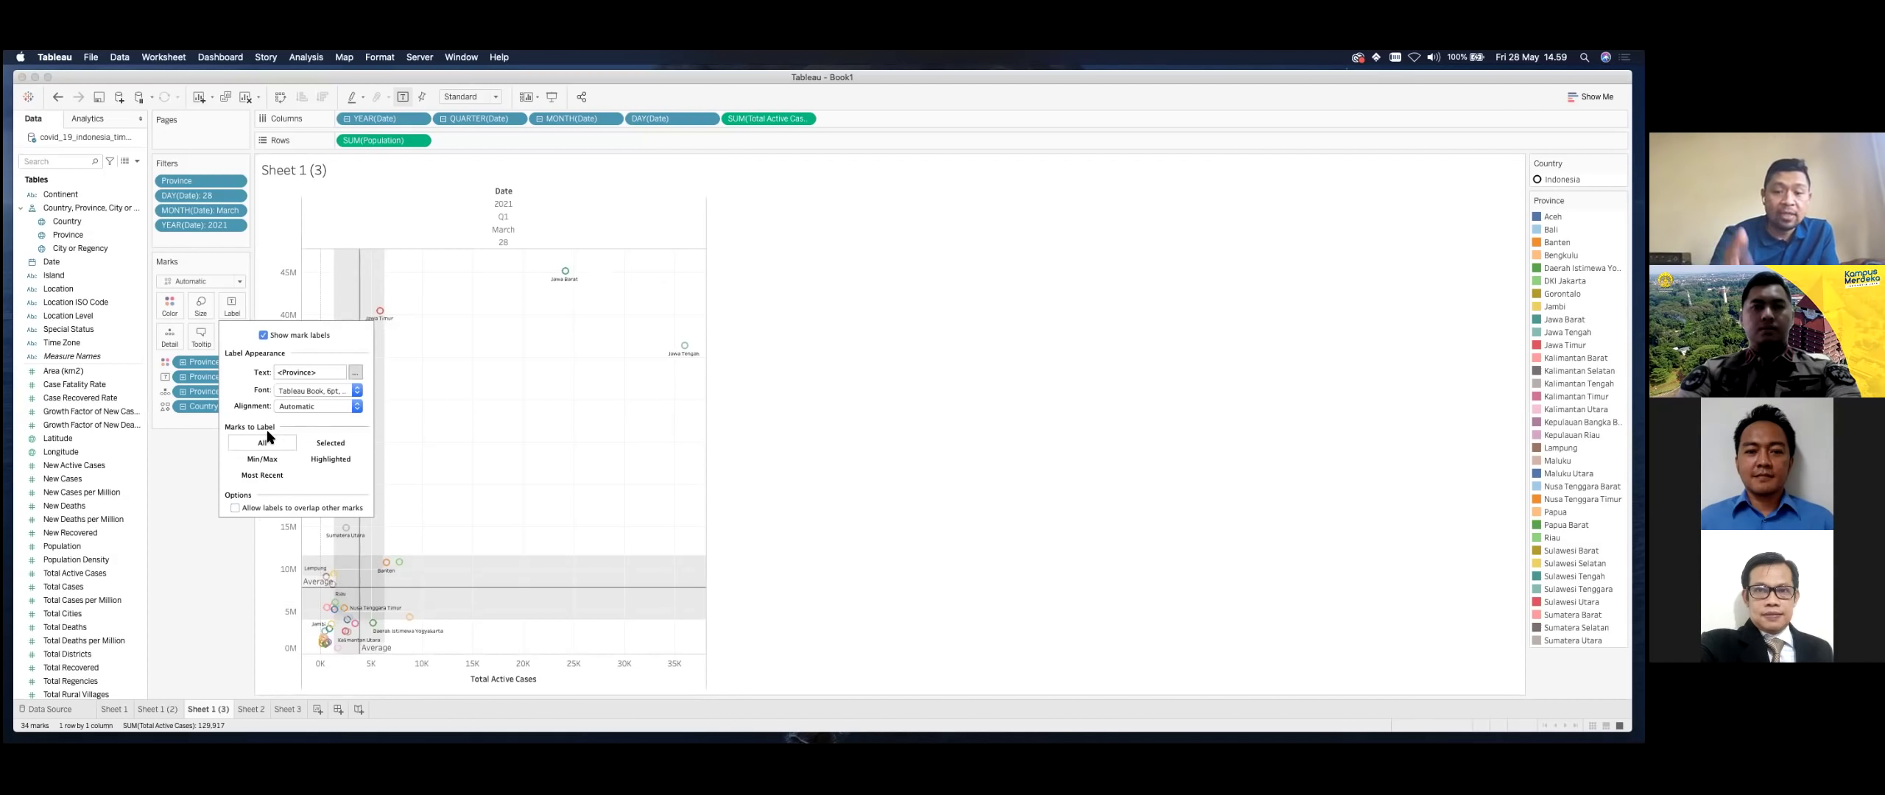
Step: Try to set the font size of the province labels to 5
{"action": "key", "text": "Tab"}
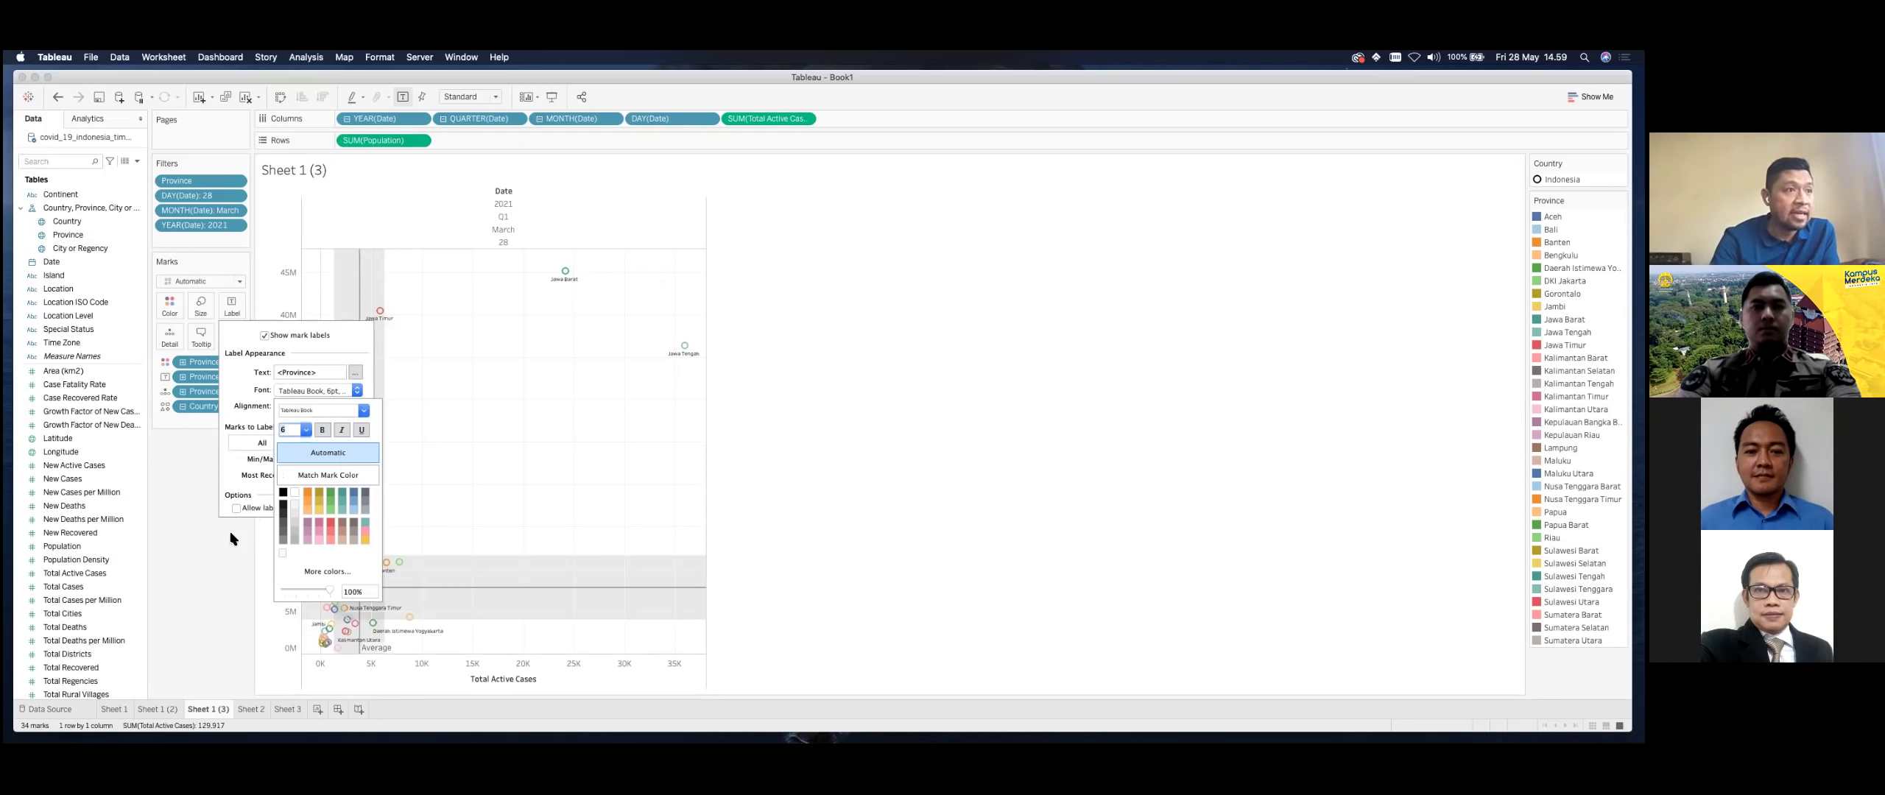
{"action": "type", "text": "5"}
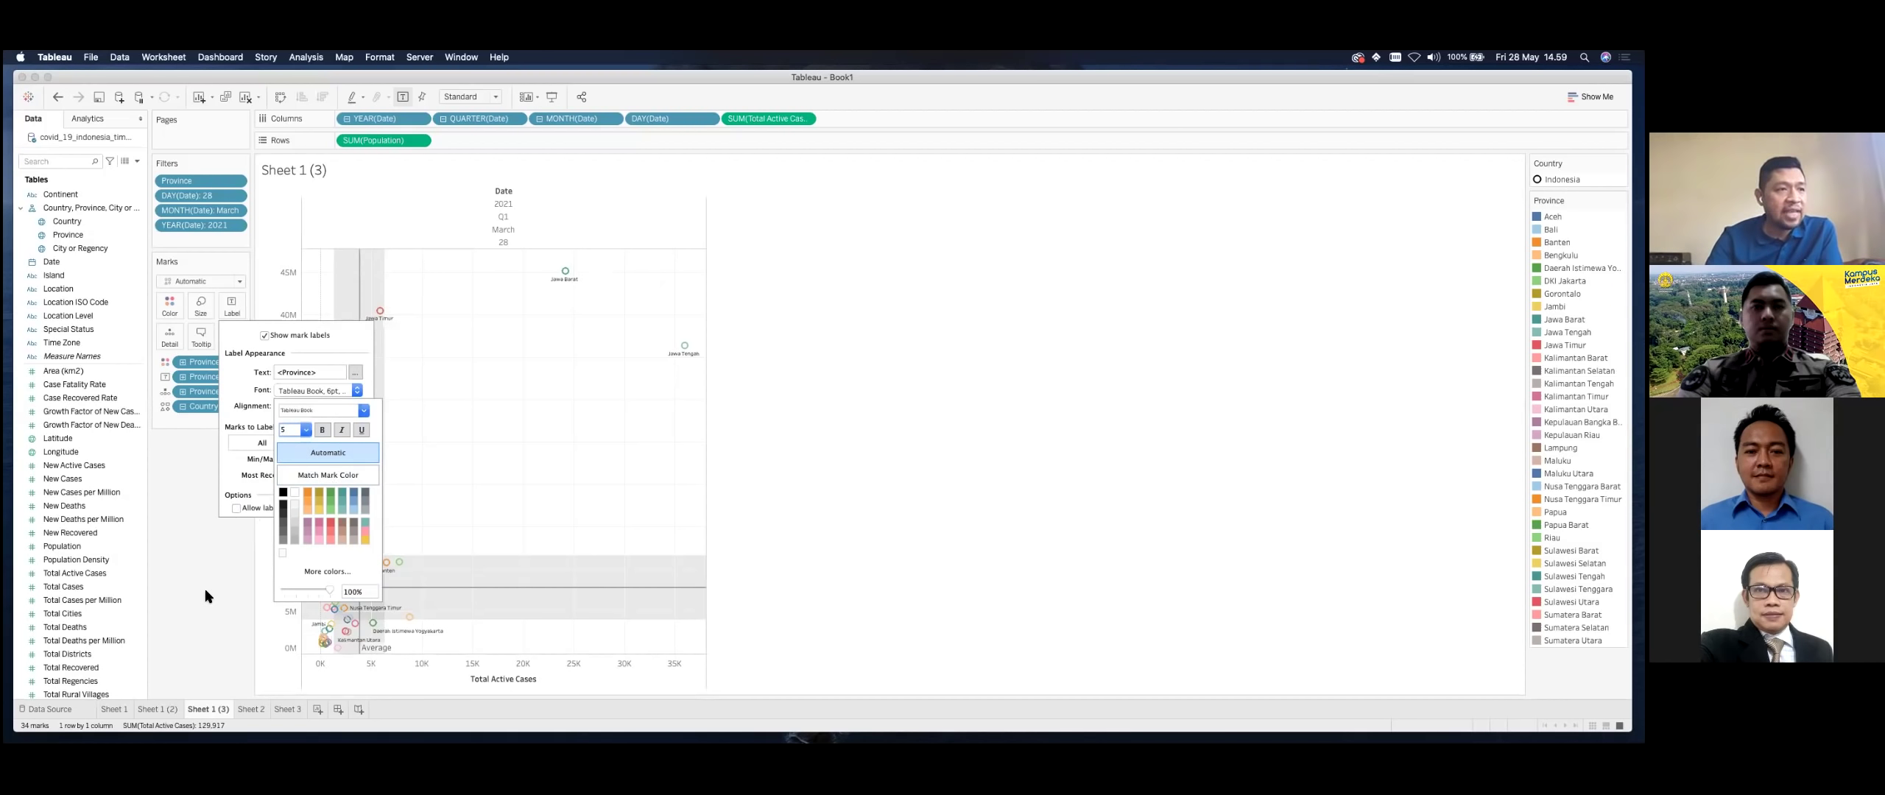
{"action": "key", "text": "Return"}
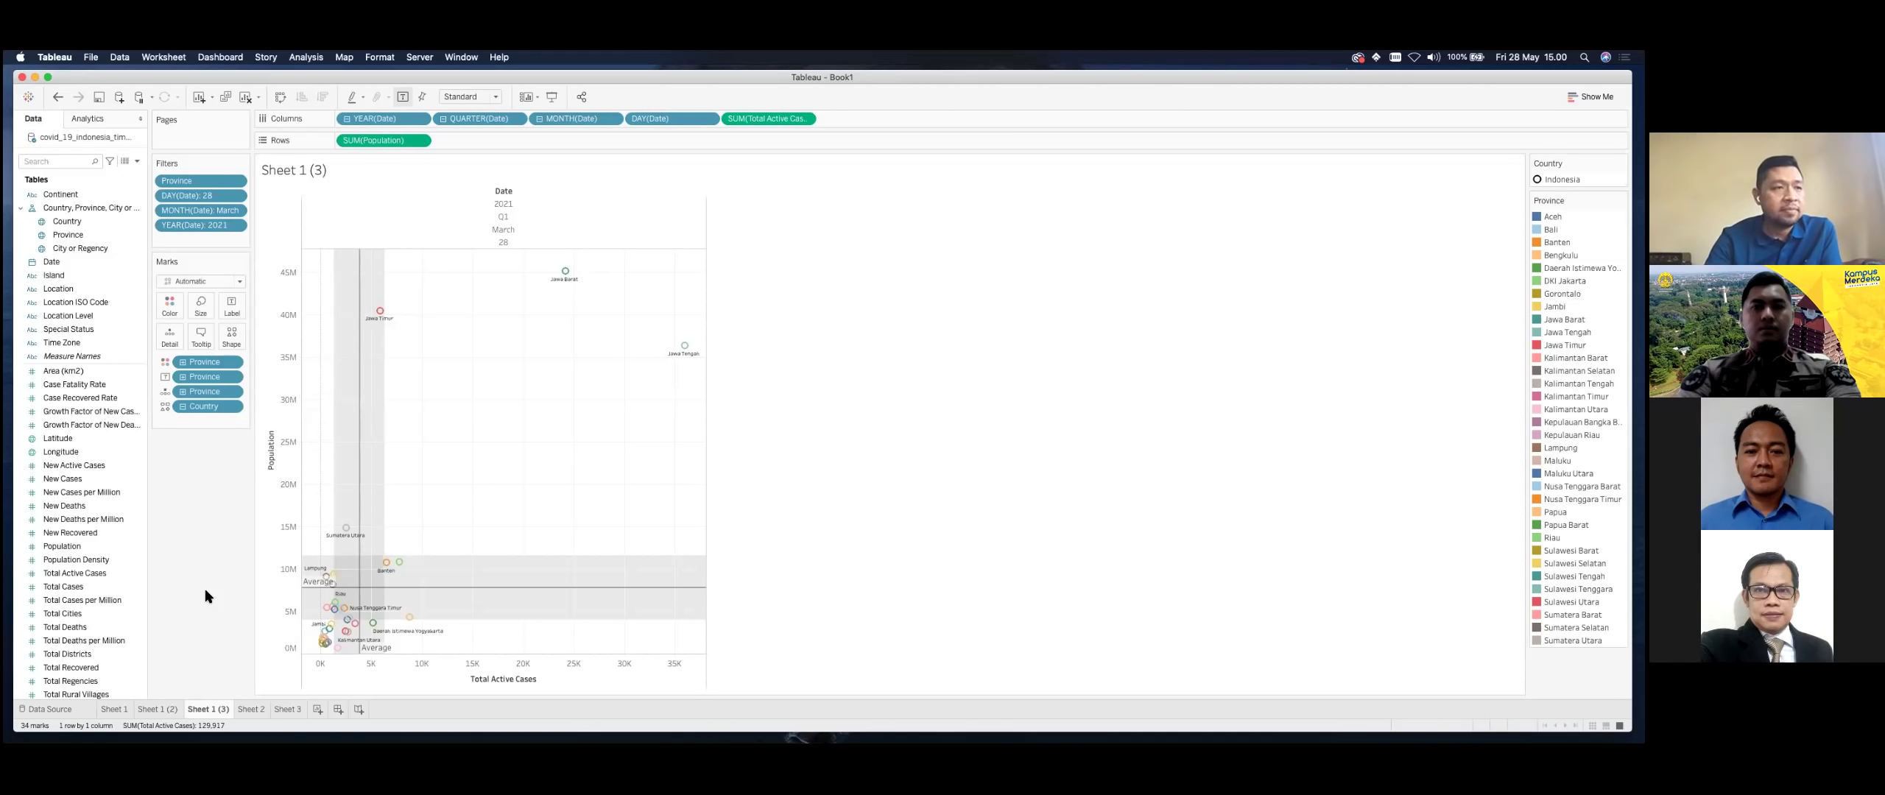
Step: Switch to Chrome and search Google for "kuadran" in a new tab
{"action": "mouse_move", "coordinate": [356, 640]}
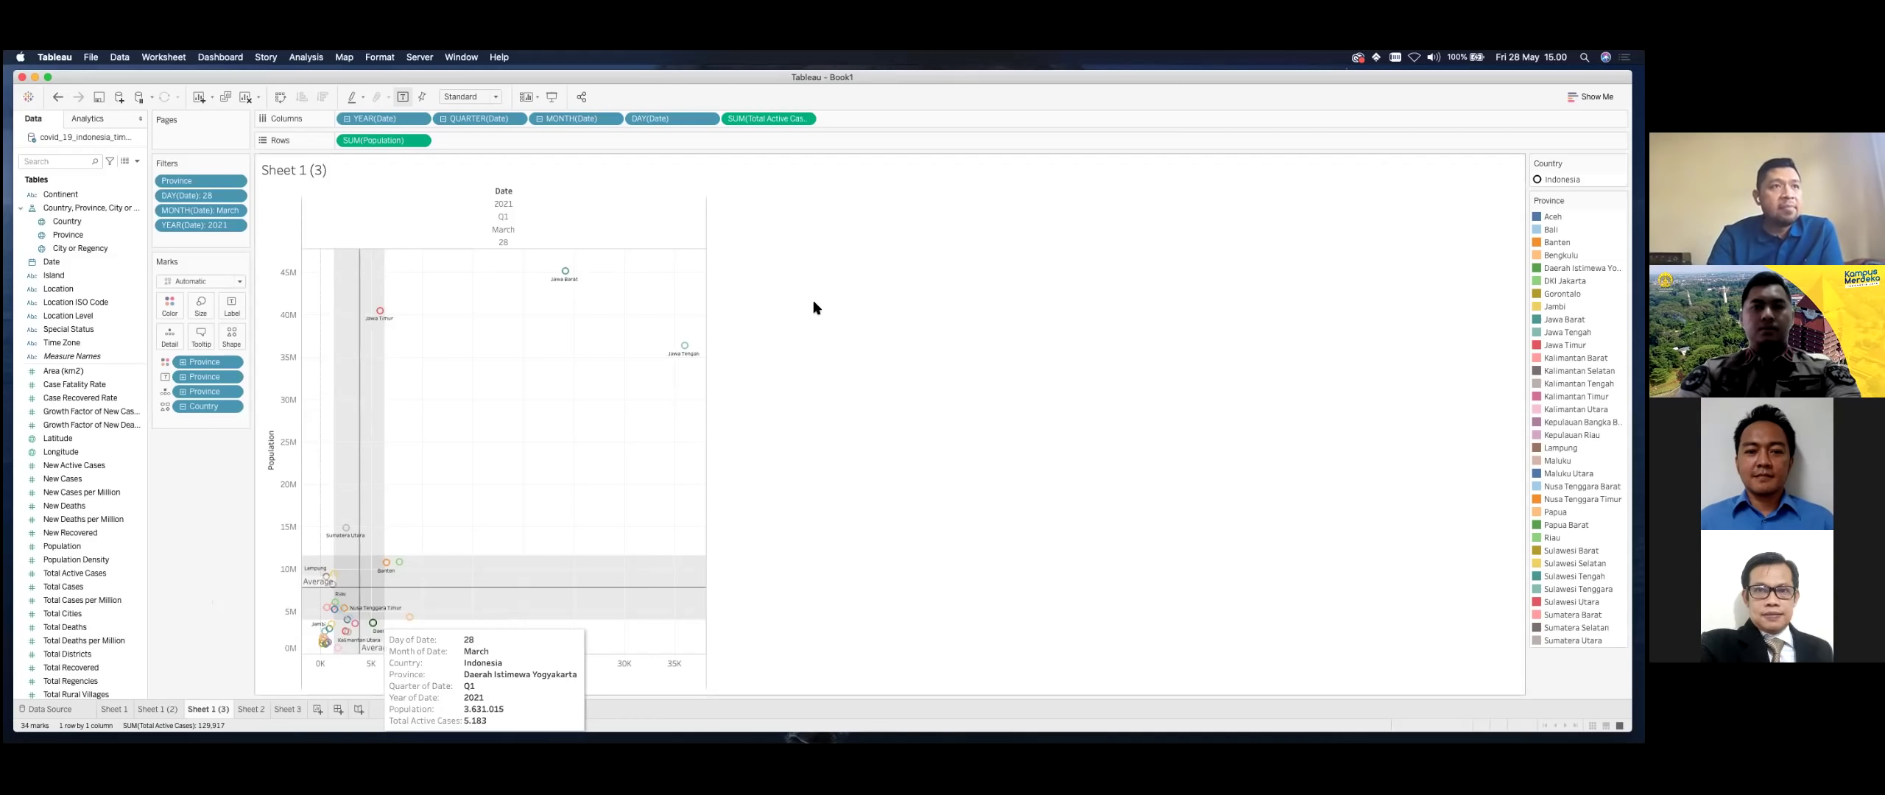
{"action": "key", "text": "ctrl+Left"}
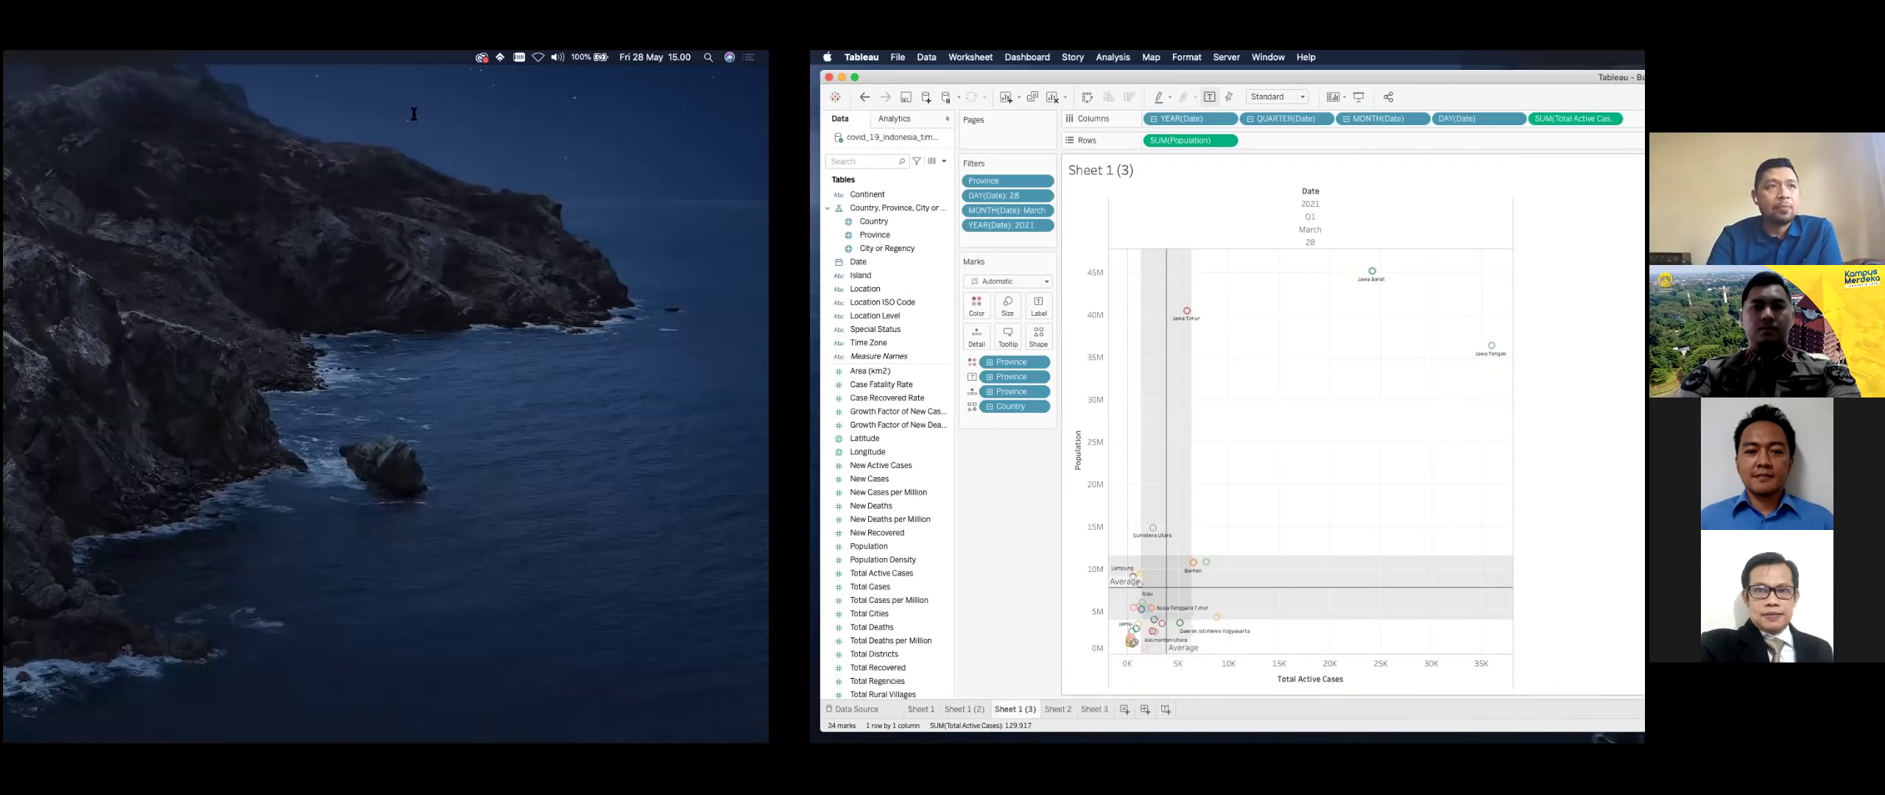
{"action": "key", "text": "ctrl+Right"}
{"action": "key", "text": "ctrl+Right"}
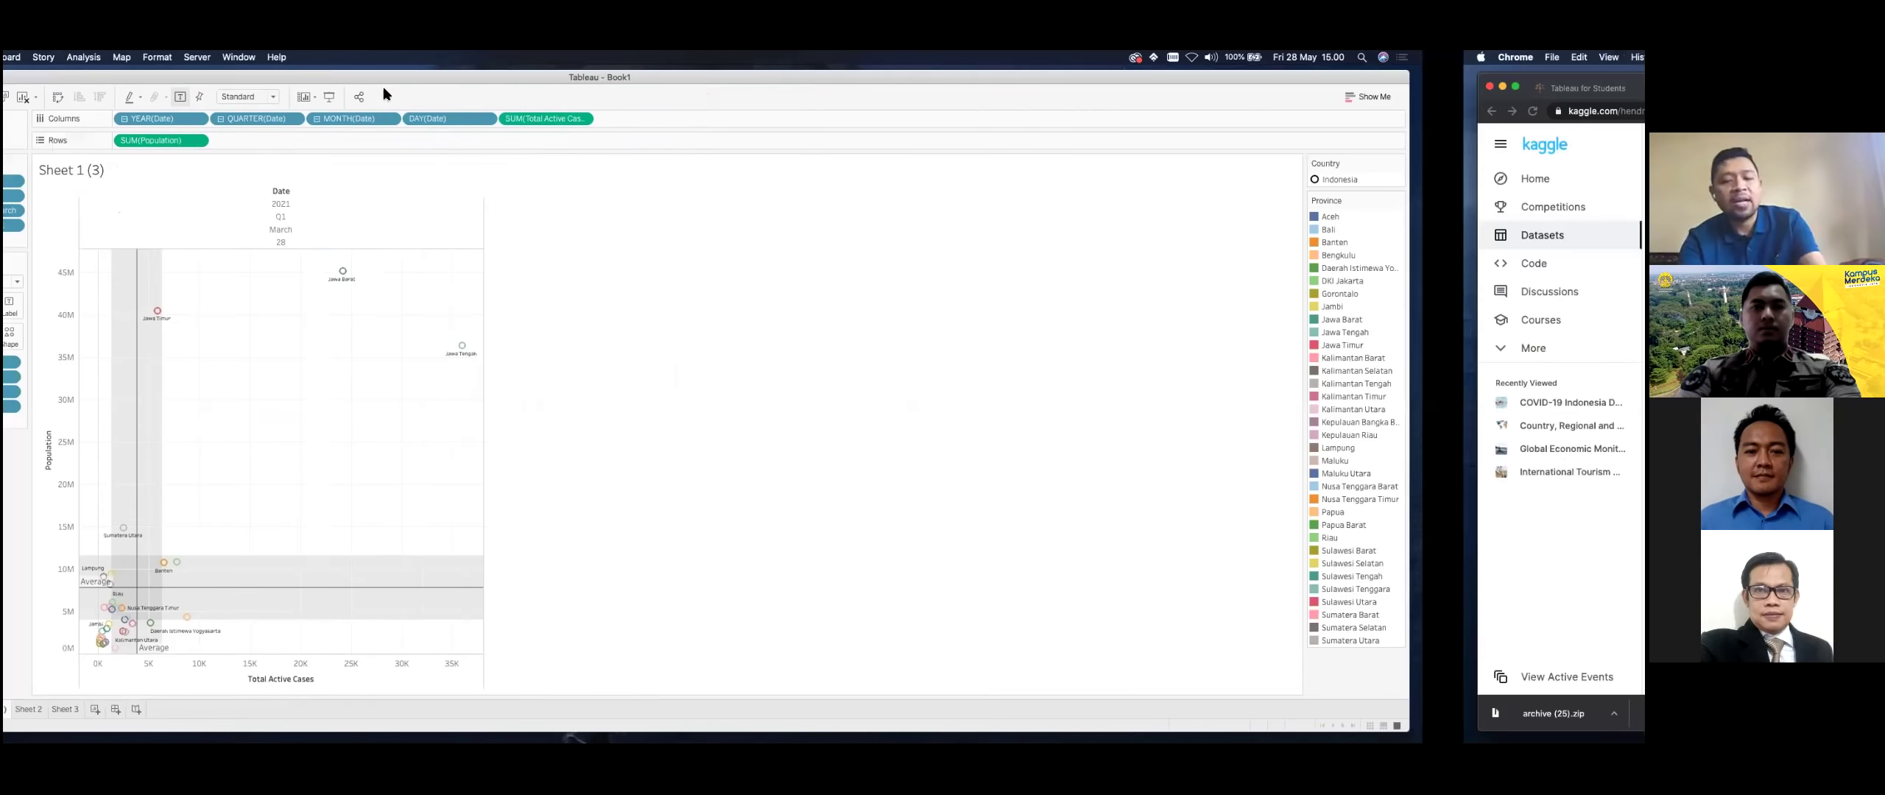
{"action": "key", "text": "super+t"}
{"action": "type", "text": "google.com"}
{"action": "key", "text": "Return"}
{"action": "type", "text": "kuadran"}
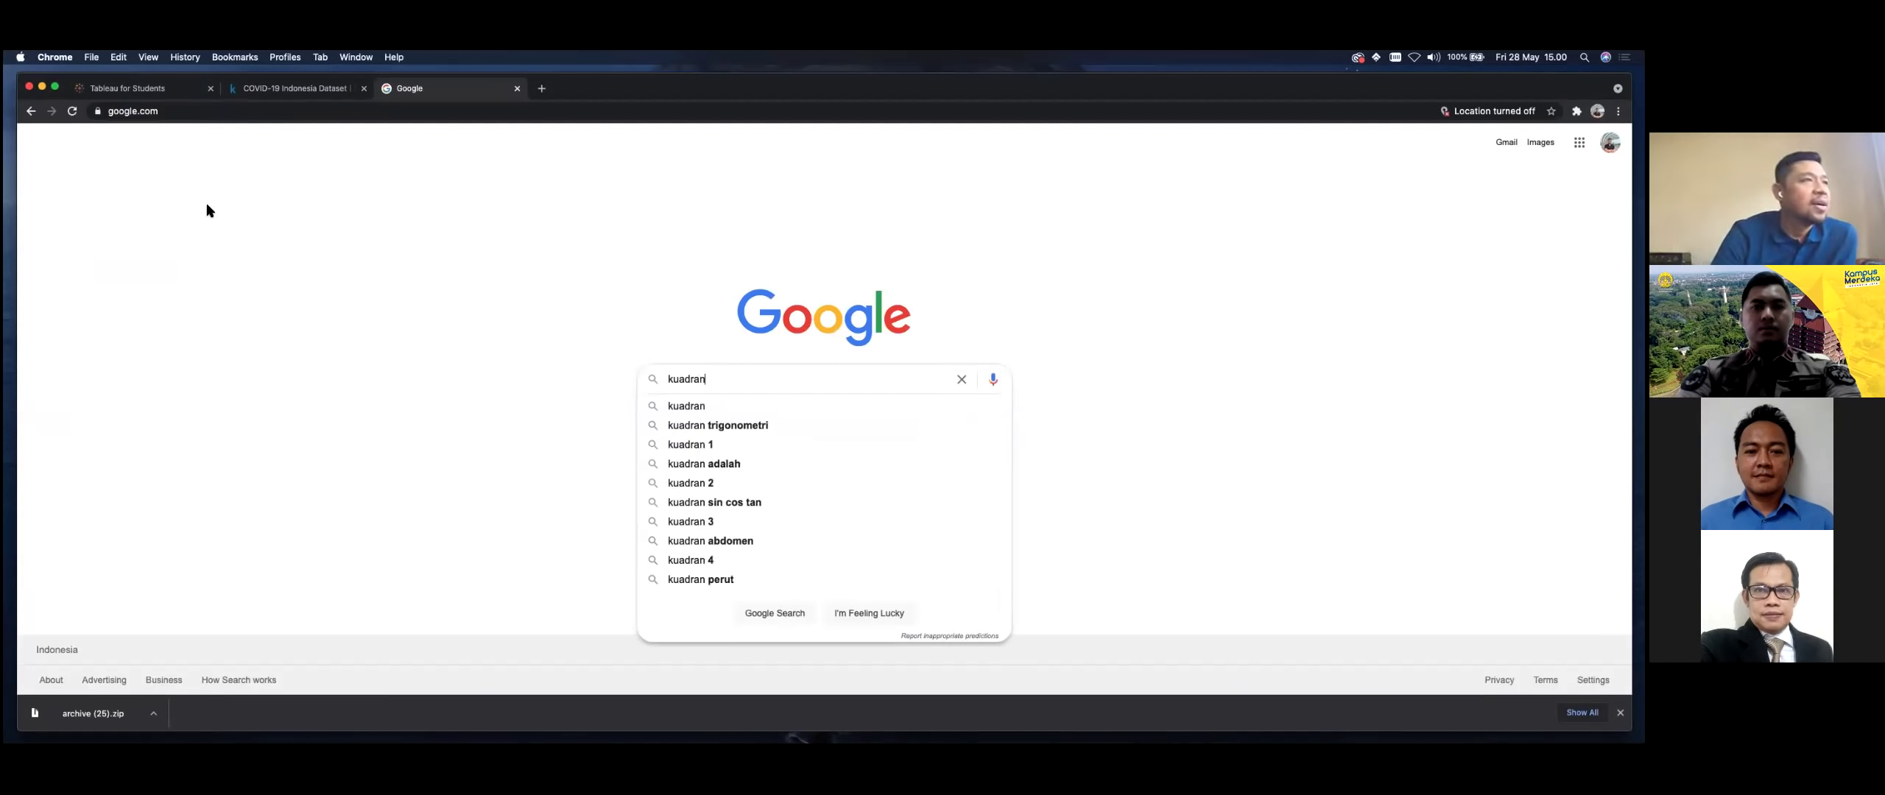
{"action": "key", "text": "Return"}
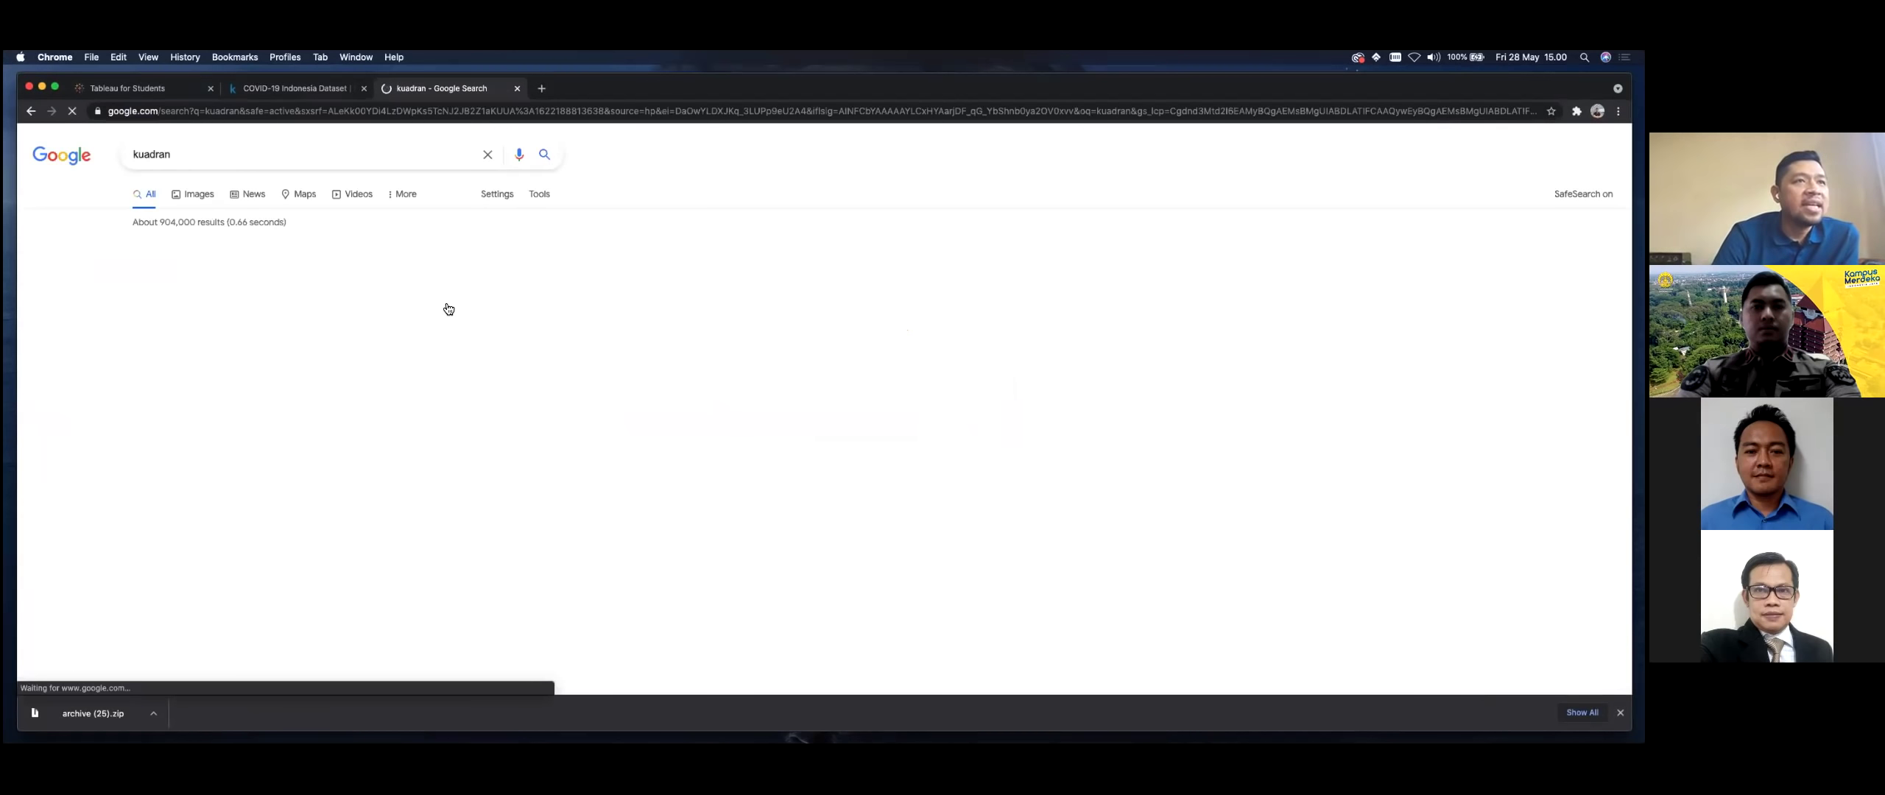
Step: Browse the kuadran image results and preview the RumusHitung.Com diagram with Kuadran 1 to 4
{"action": "left_click", "coordinate": [474, 424]}
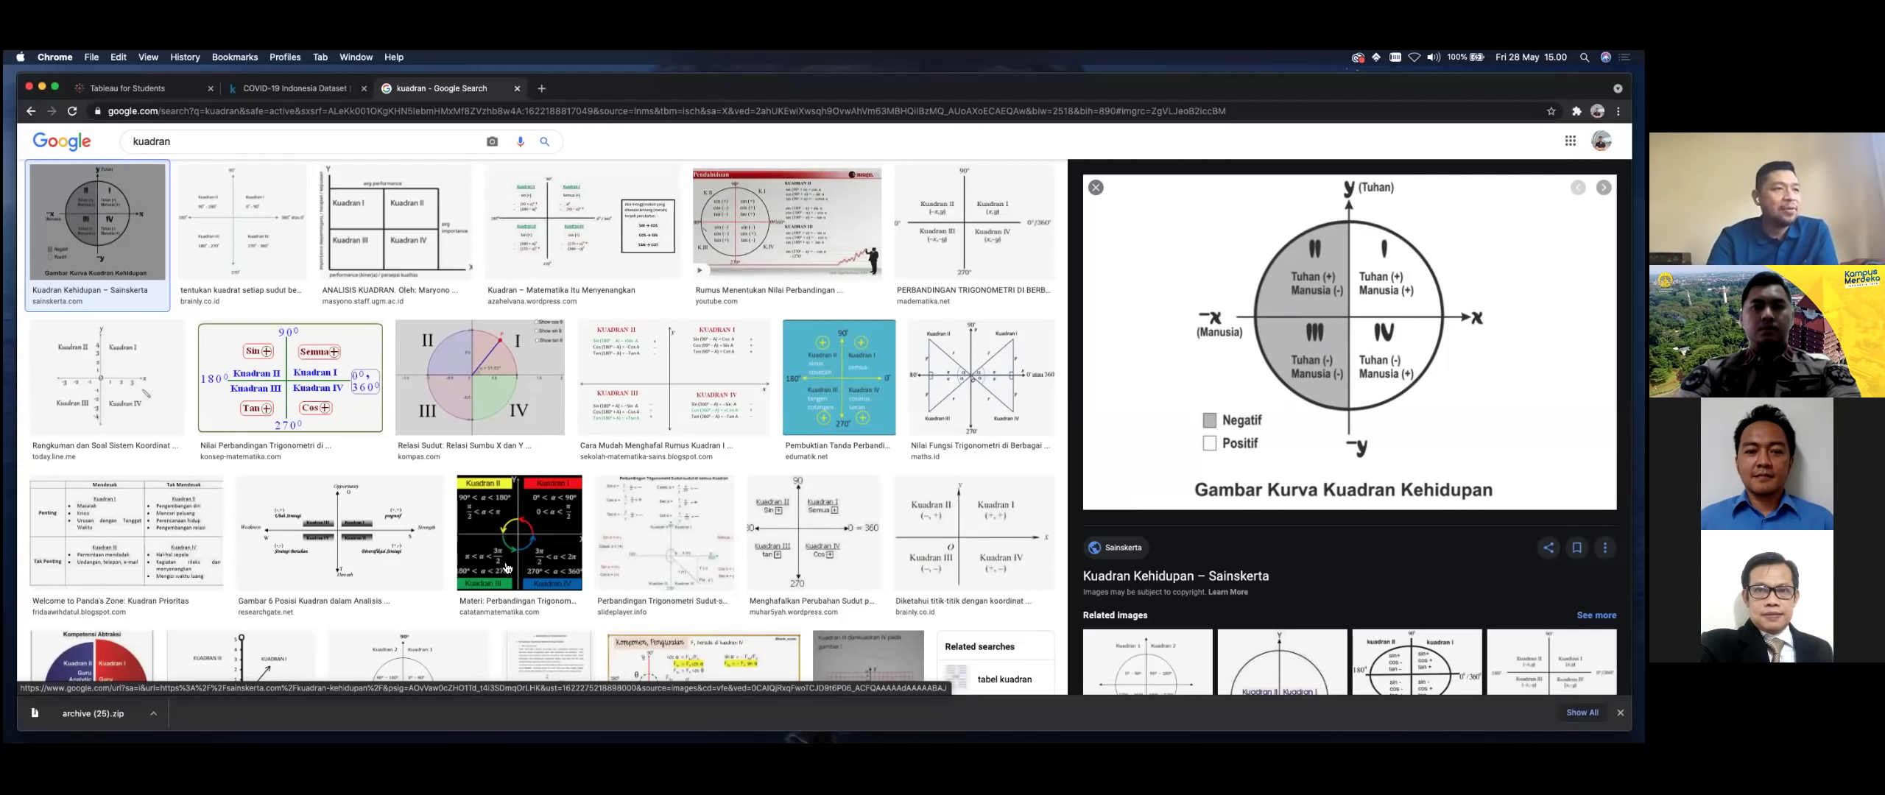
{"action": "scroll", "coordinate": [727, 403], "scroll_direction": "down", "scroll_amount": 2}
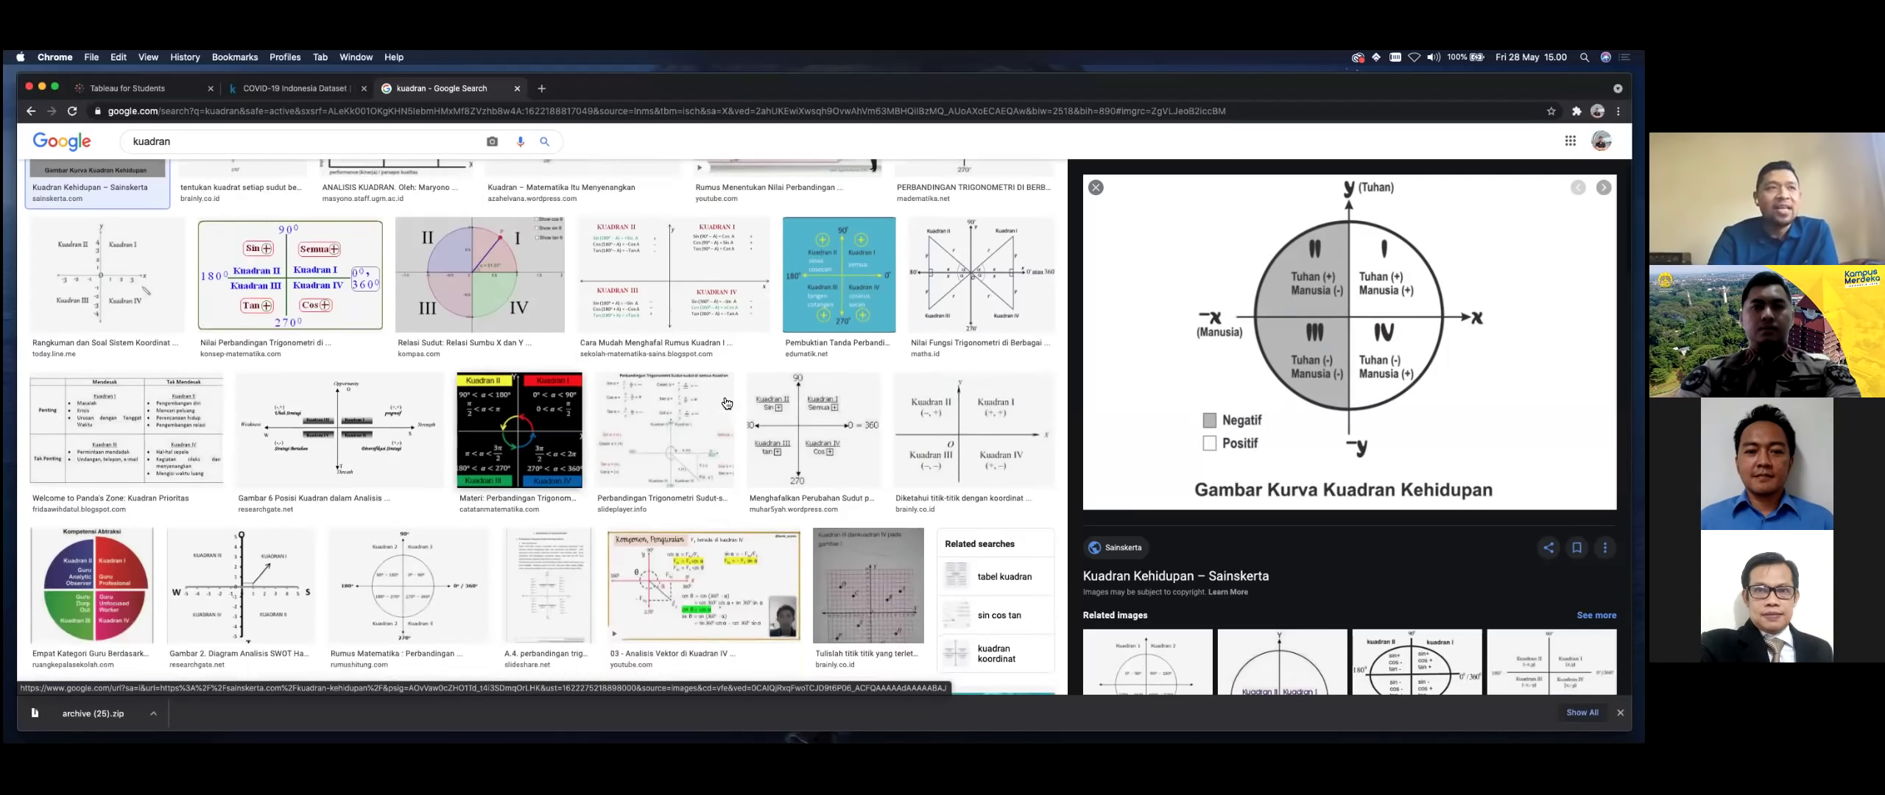
{"action": "key", "text": "Down"}
{"action": "key", "text": "Down"}
{"action": "key", "text": "Down"}
{"action": "key", "text": "Right"}
{"action": "key", "text": "Right"}
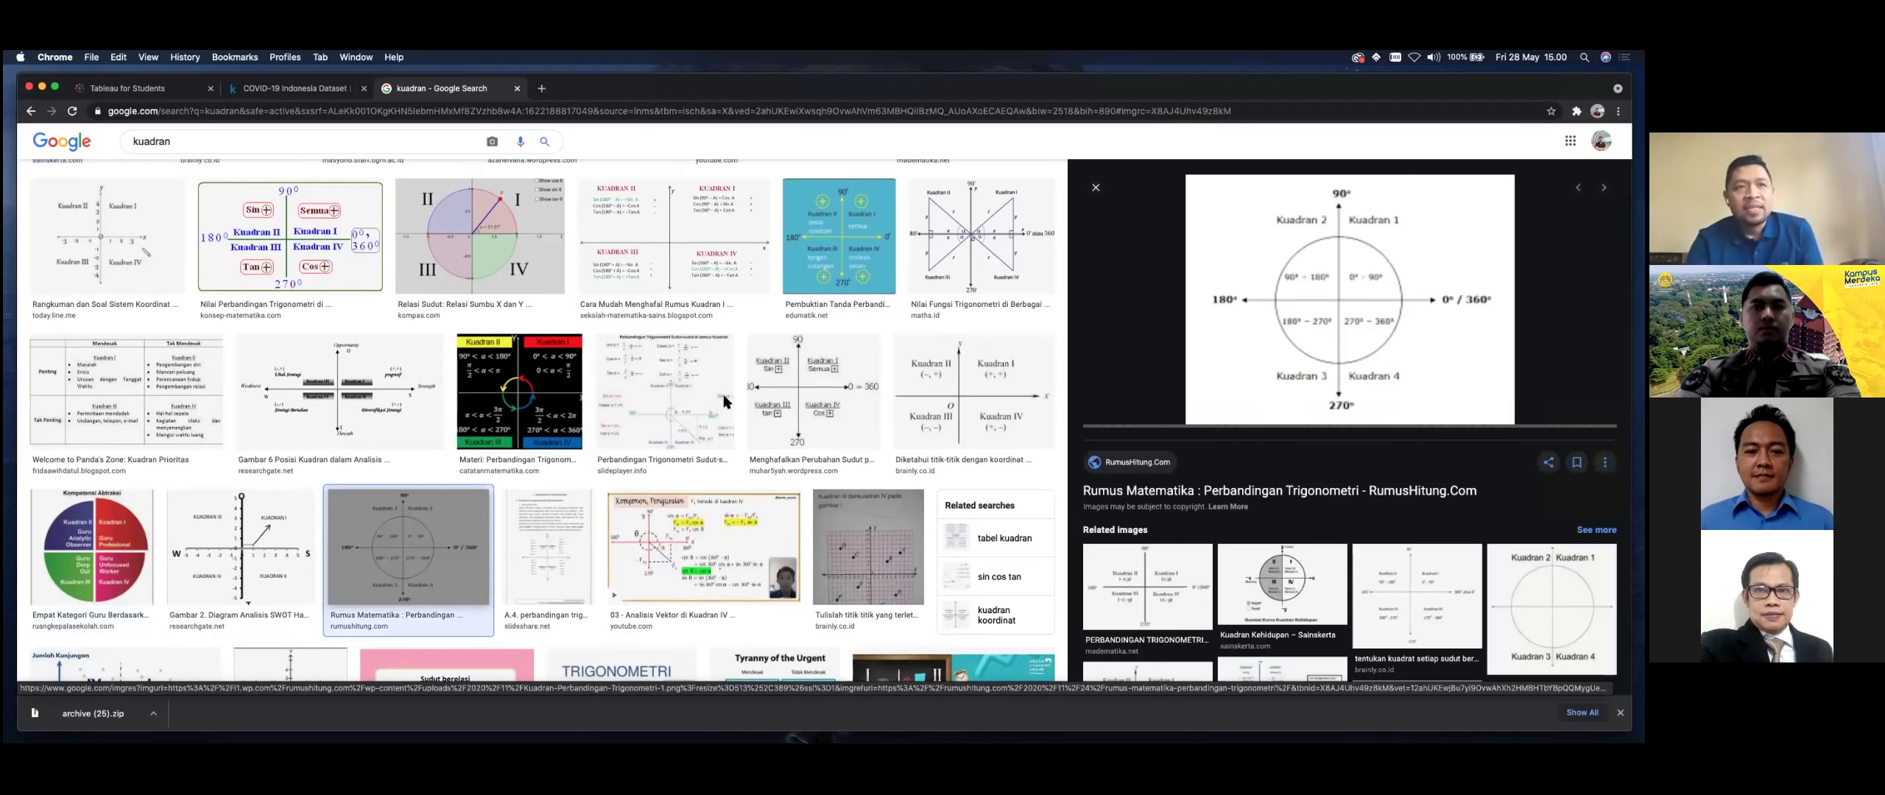
{"action": "scroll", "coordinate": [725, 401], "scroll_direction": "up", "scroll_amount": 3}
Step: Switch back to Tableau and examine where the provinces fall relative to the scatter plot's average lines
{"action": "key", "text": "ctrl+Right"}
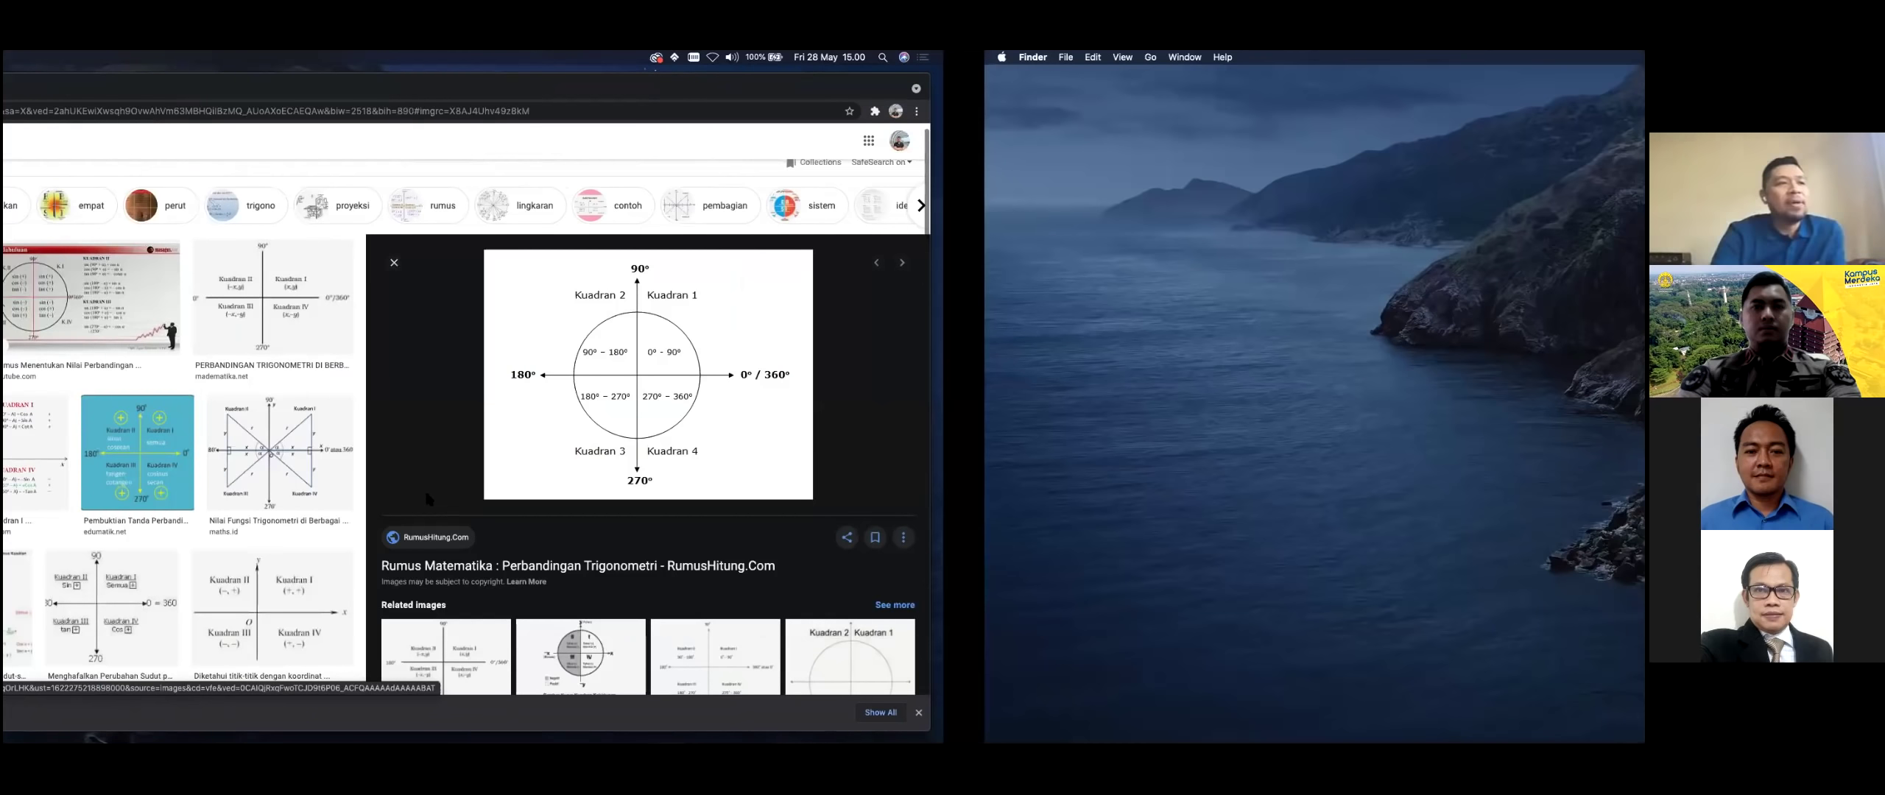
{"action": "key", "text": "ctrl+Left"}
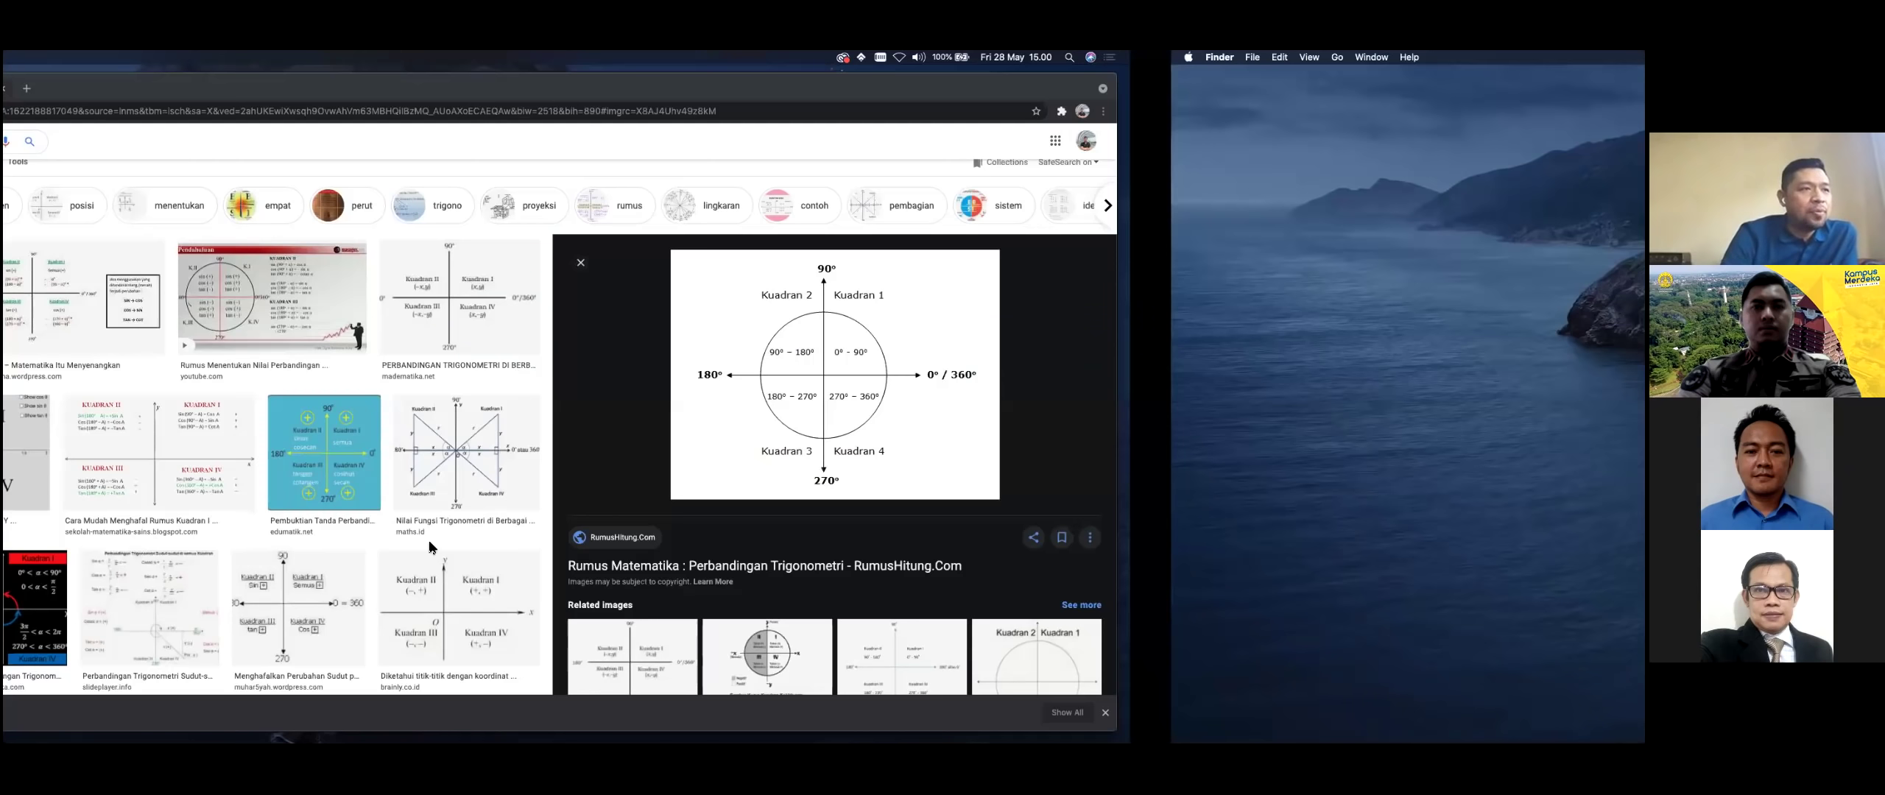
{"action": "key", "text": "ctrl+Left"}
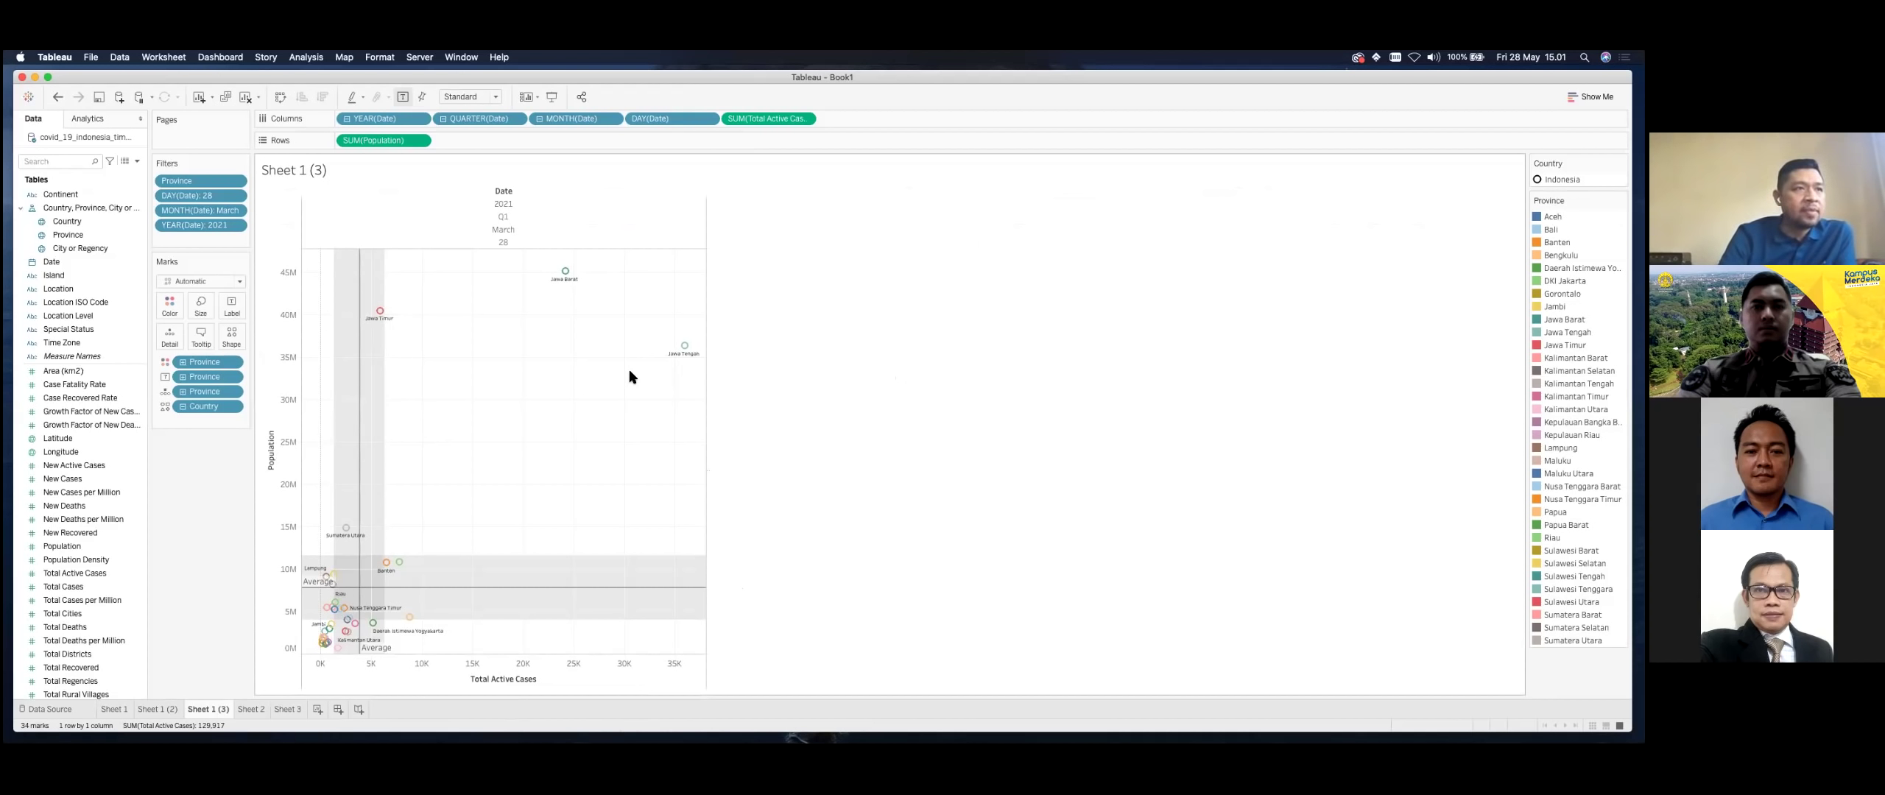
{"action": "mouse_move", "coordinate": [383, 314]}
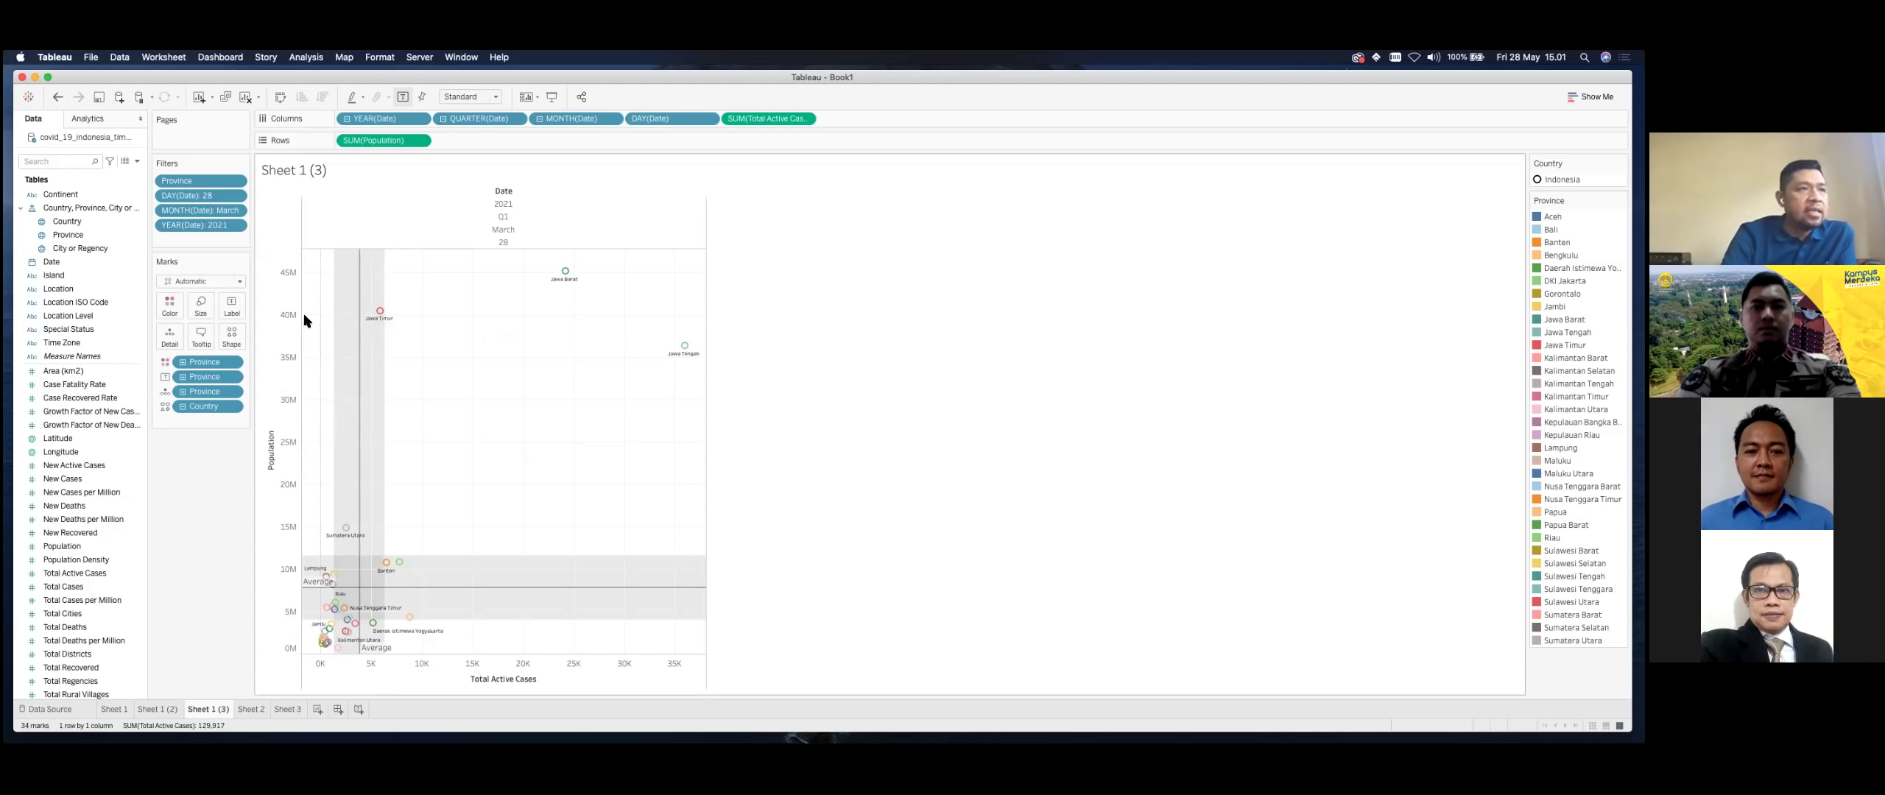
{"action": "mouse_move", "coordinate": [377, 316]}
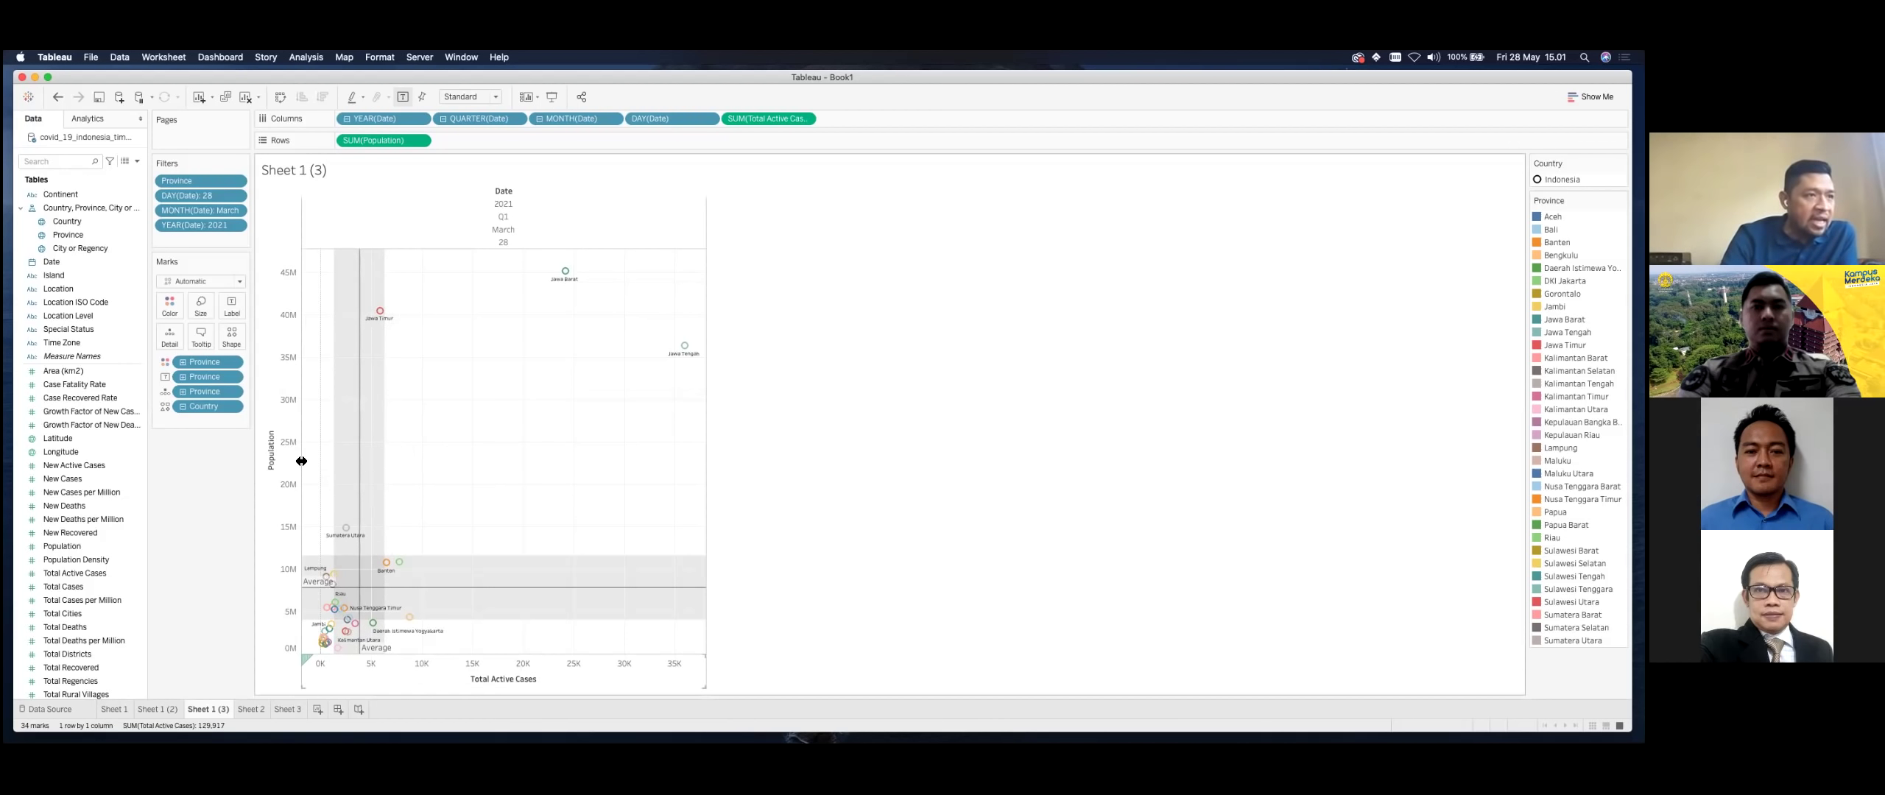
{"action": "mouse_move", "coordinate": [347, 534]}
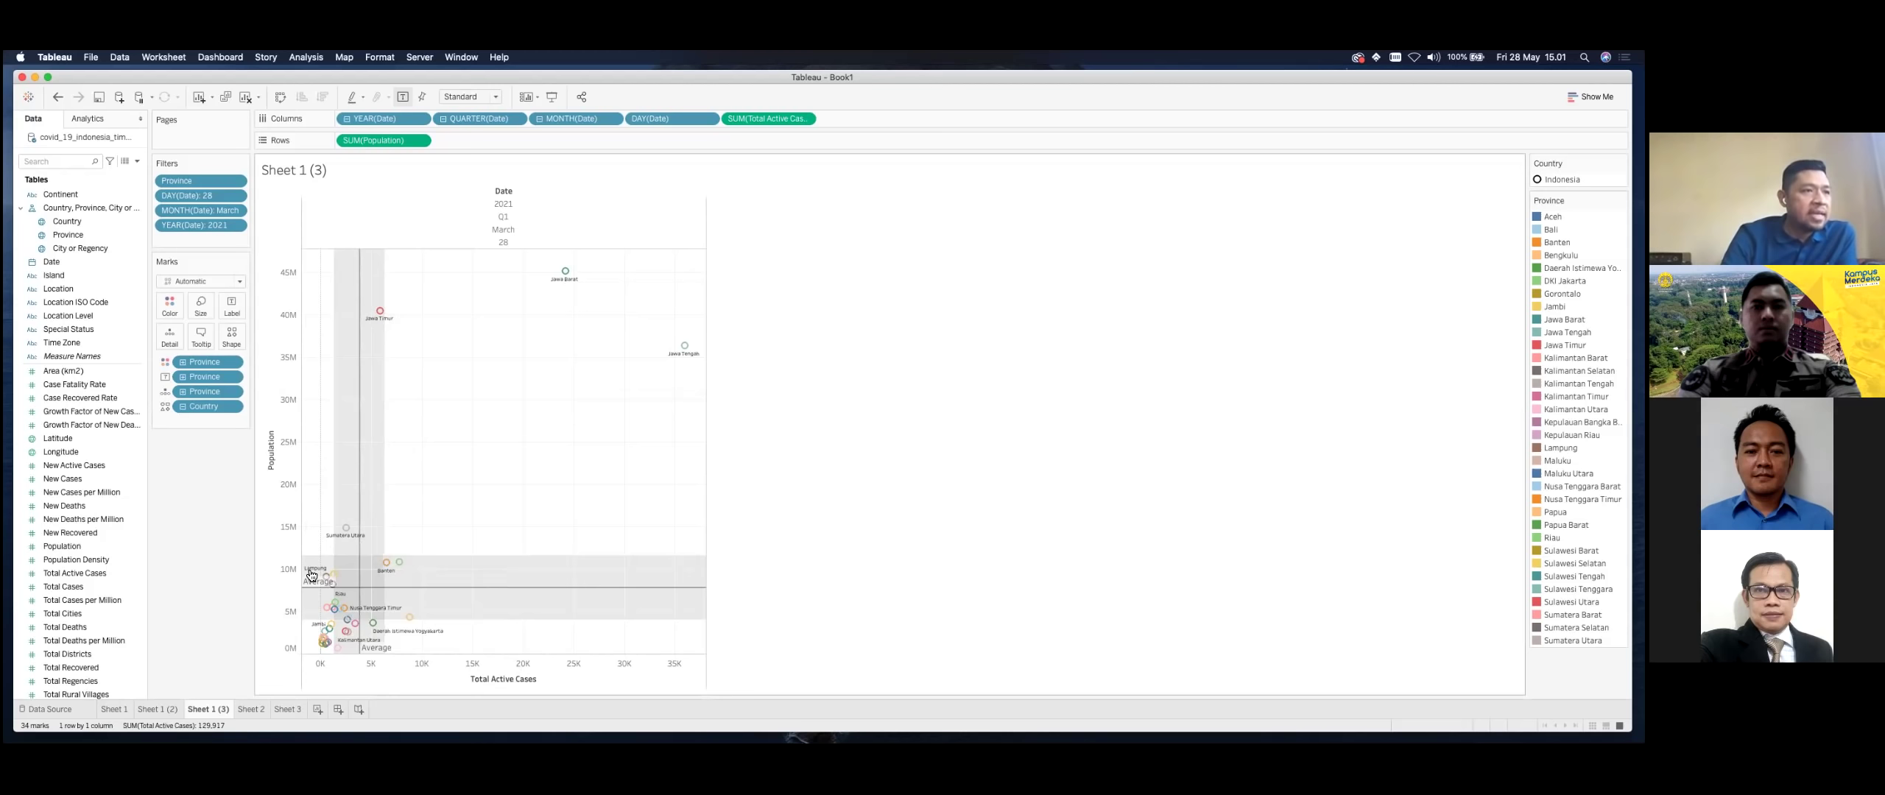
{"action": "mouse_move", "coordinate": [326, 576]}
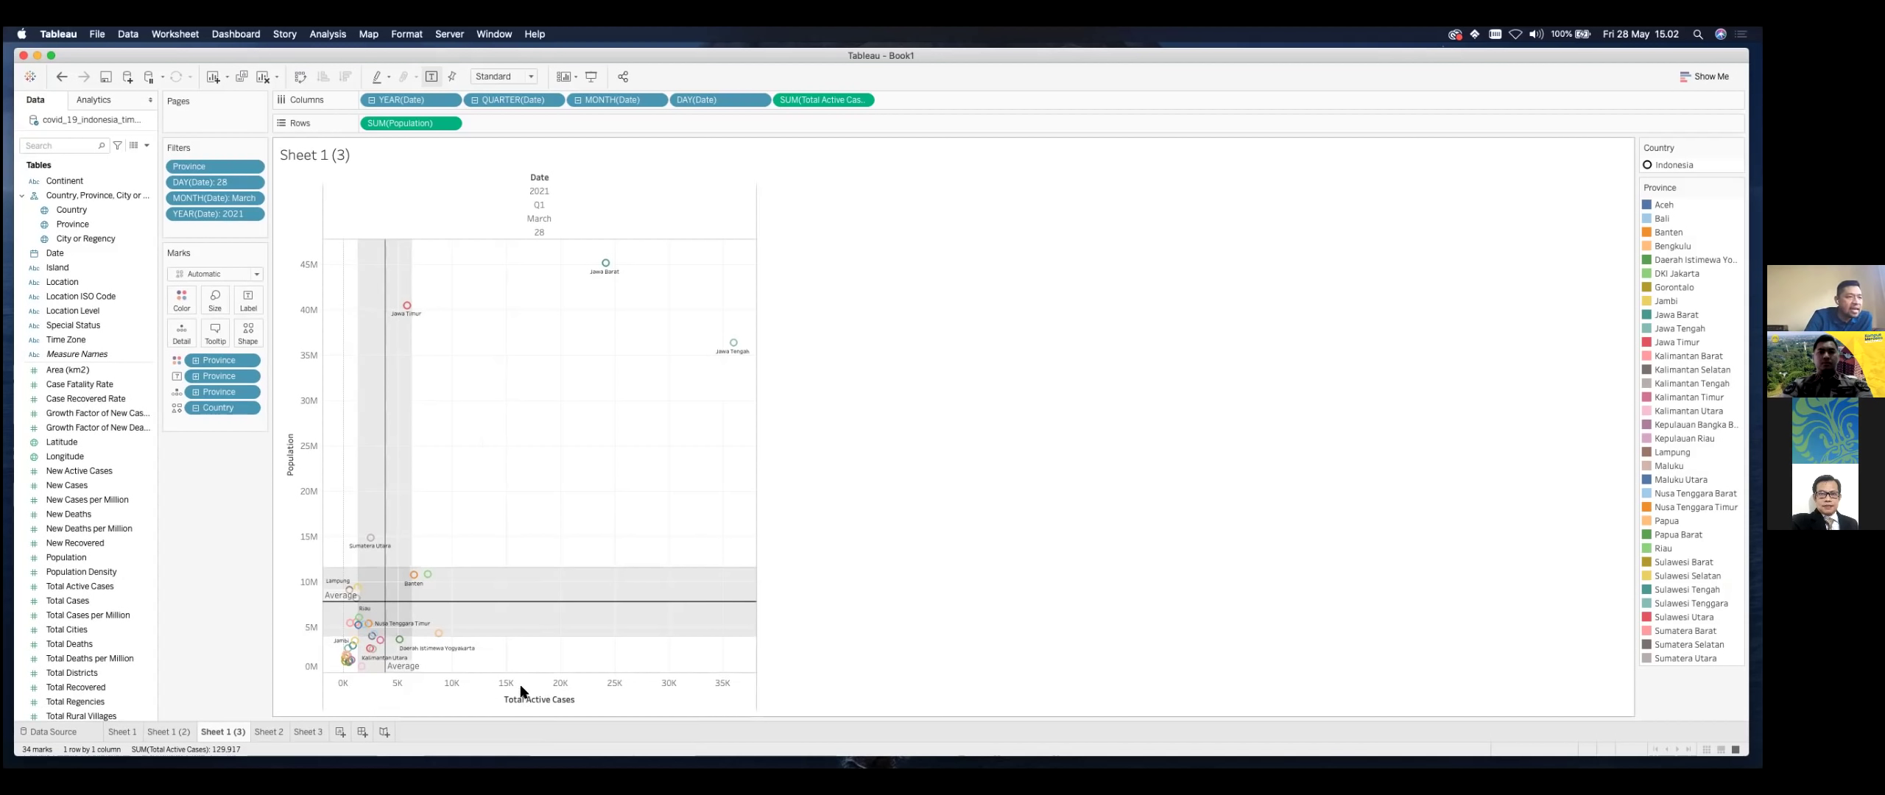
Step: Examine the details of the province marks around the average lines in the low-population area of the scatter plot
{"action": "mouse_move", "coordinate": [423, 643]}
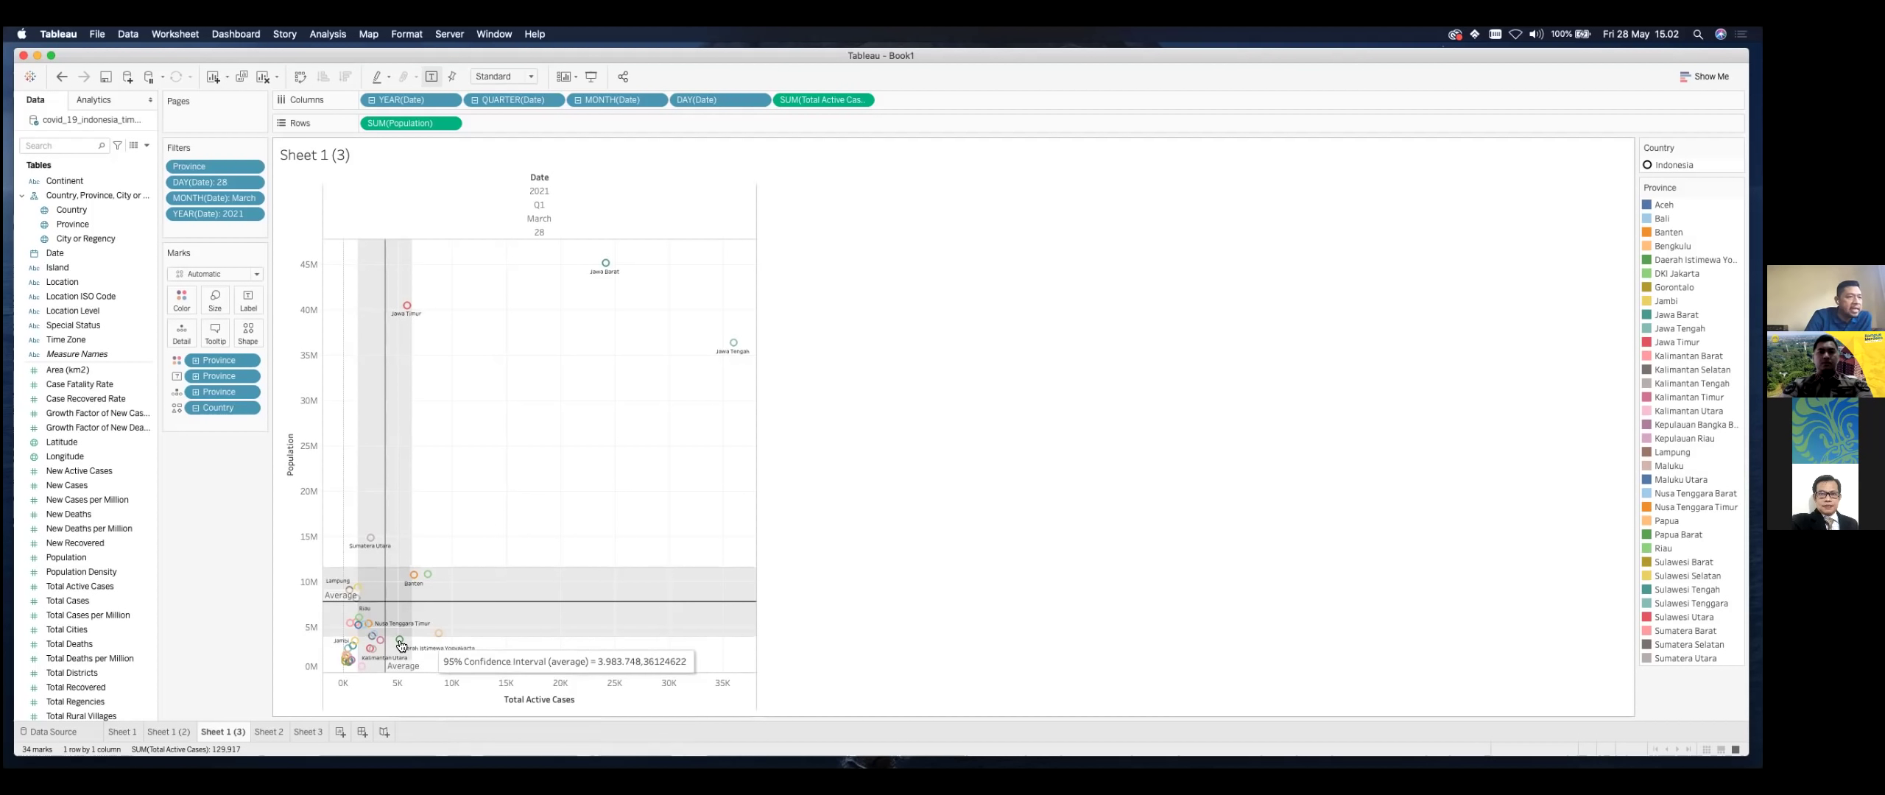
{"action": "left_click", "coordinate": [485, 667]}
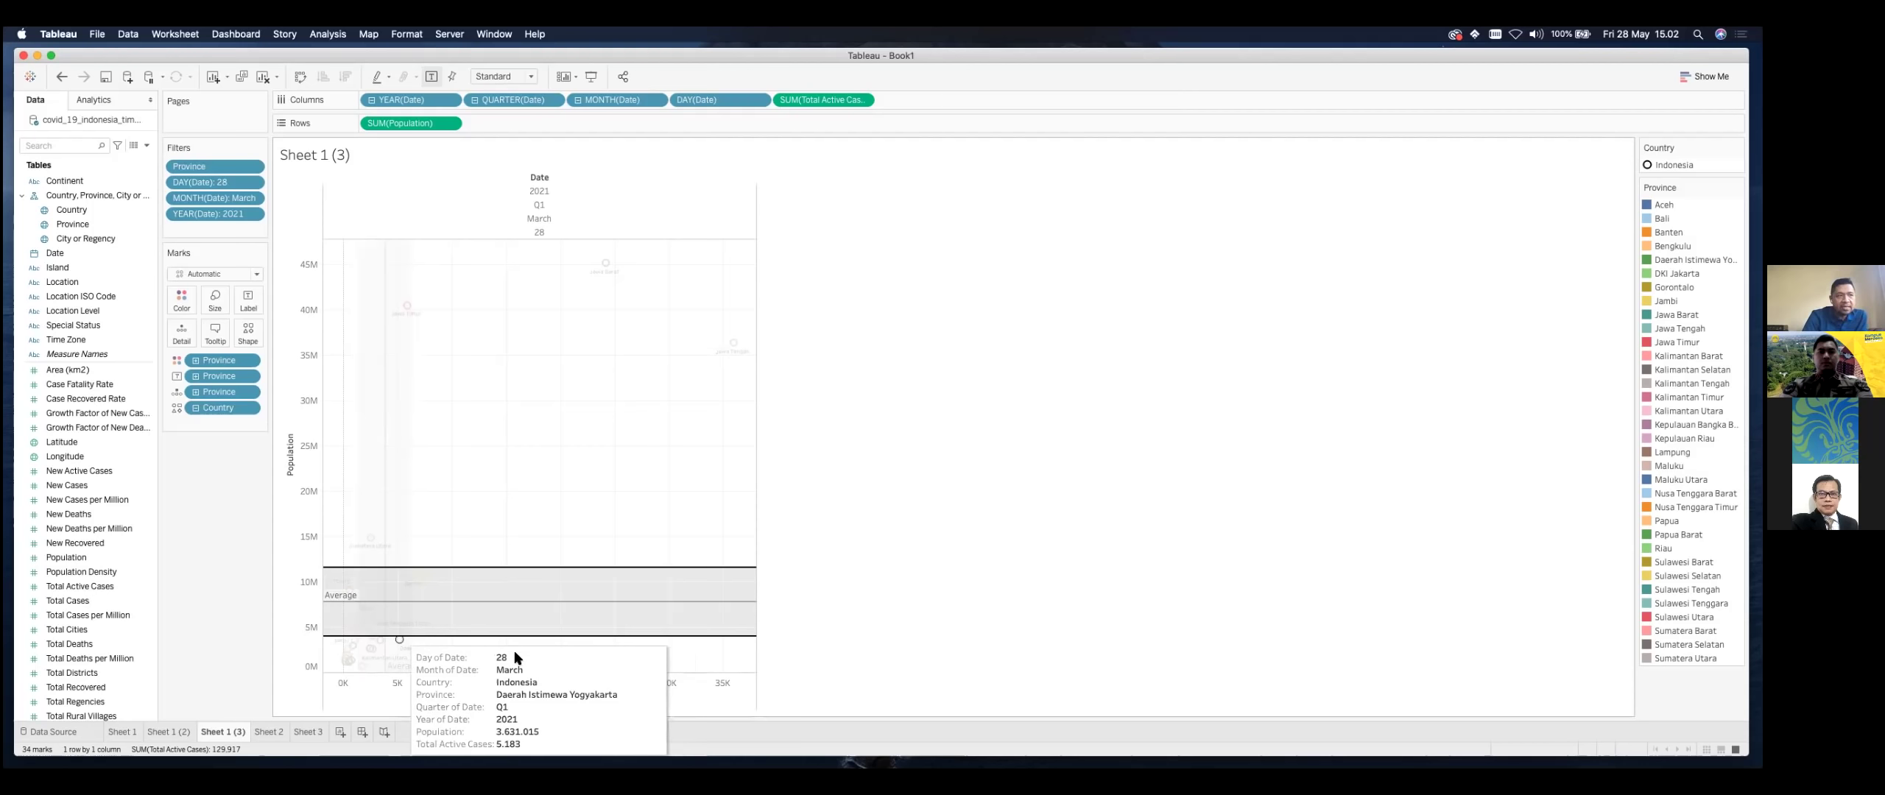
{"action": "left_click", "coordinate": [514, 651]}
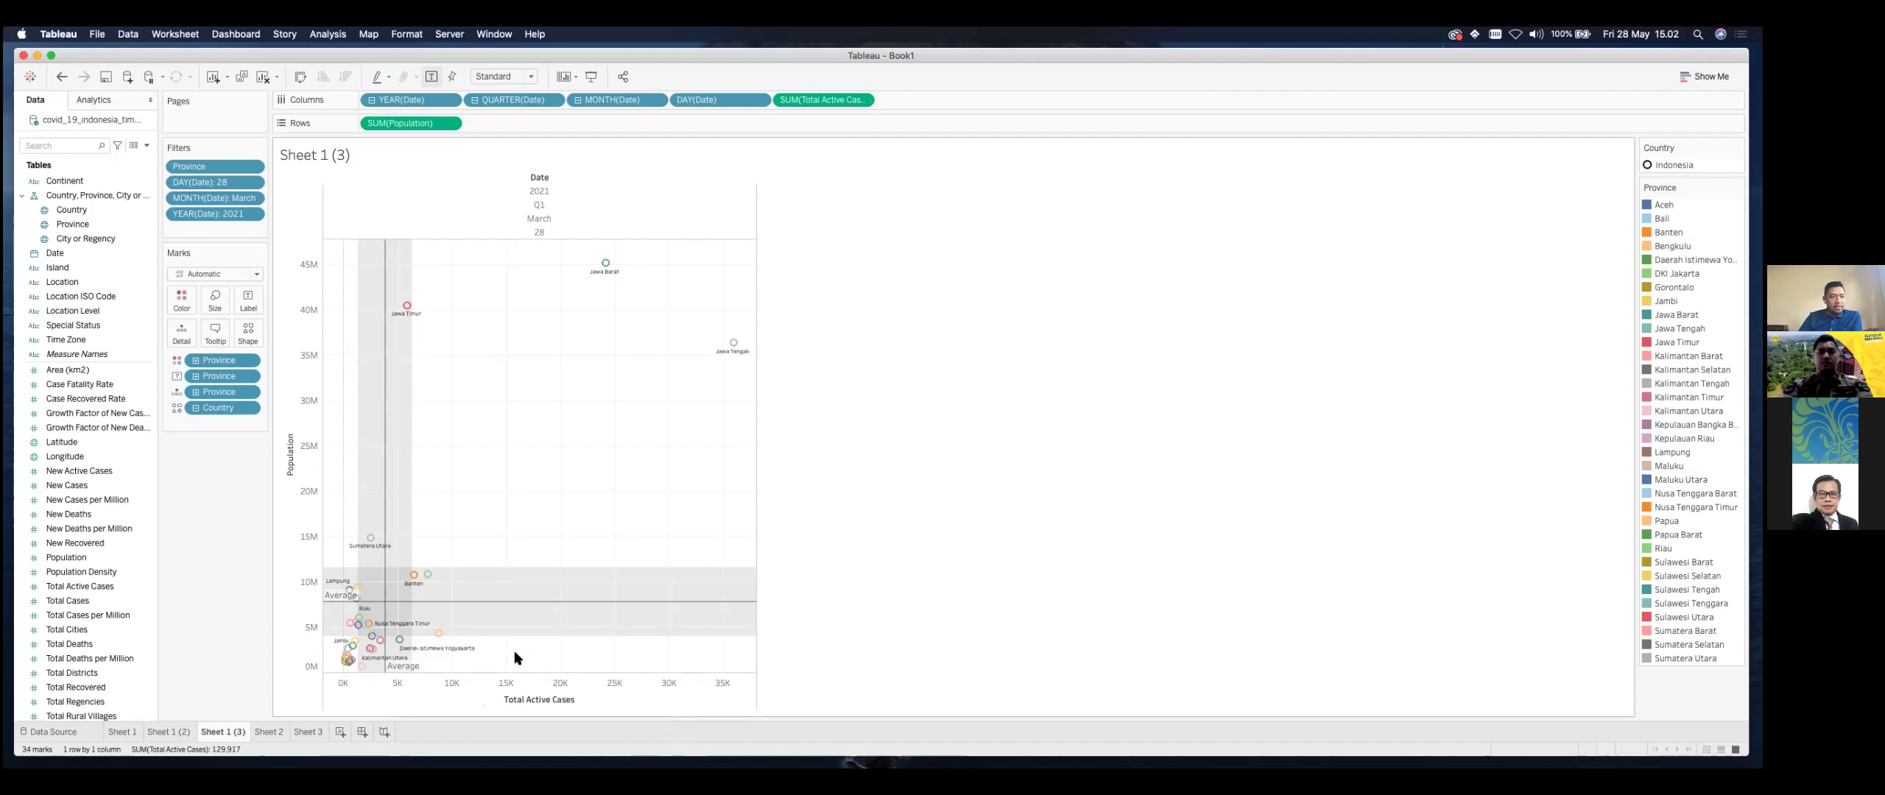
{"action": "mouse_move", "coordinate": [406, 619]}
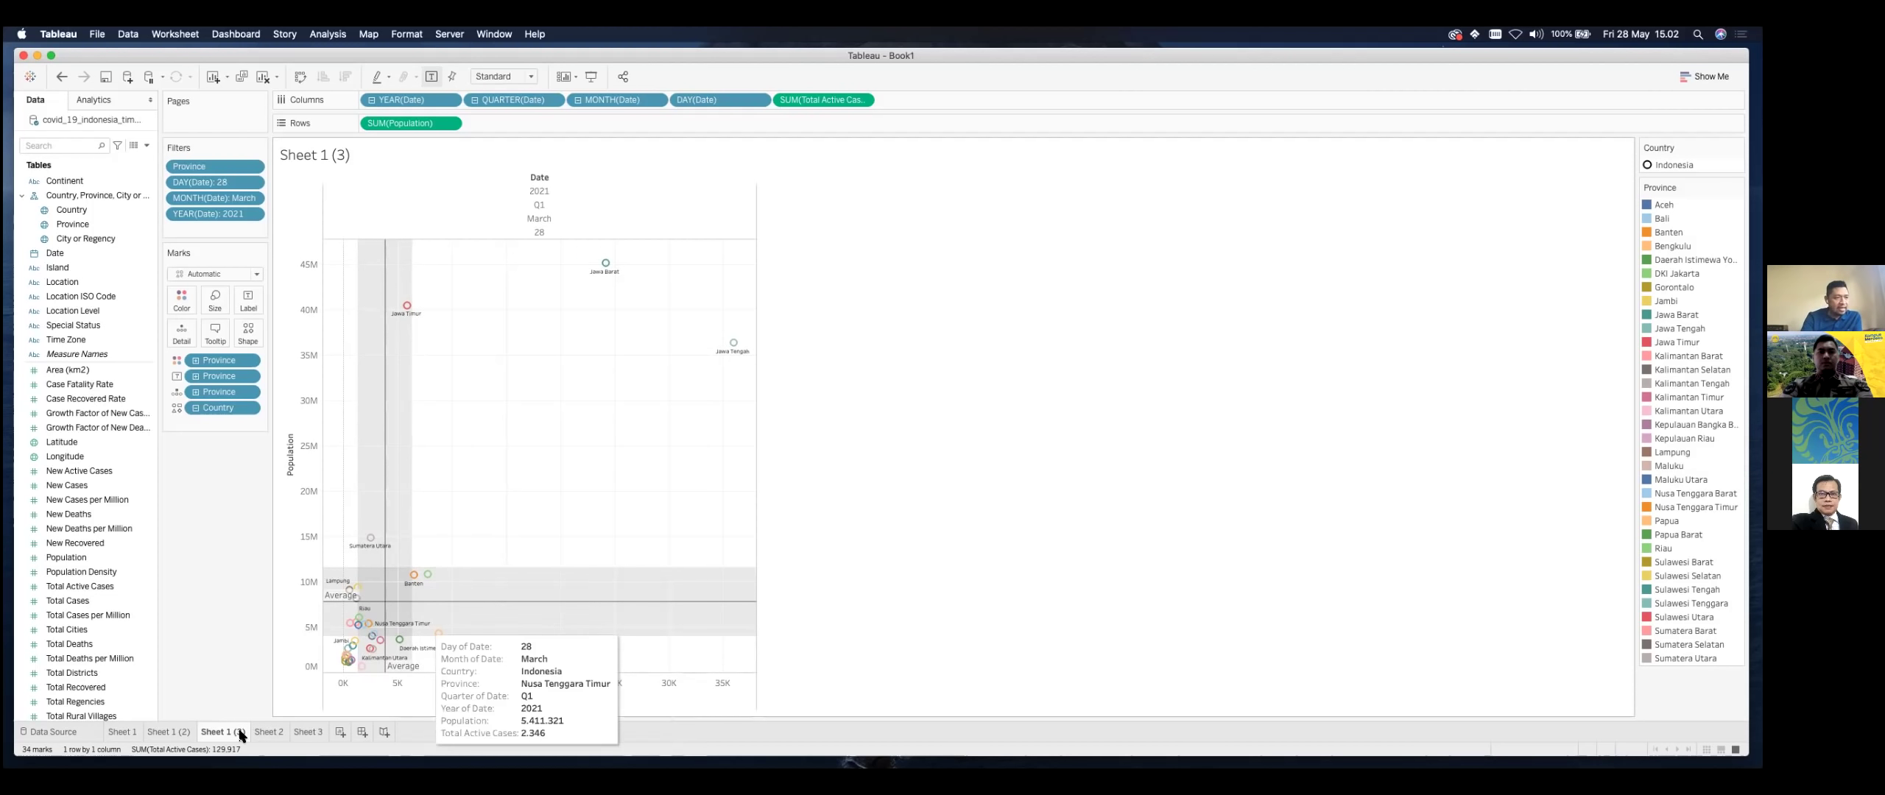
Step: Duplicate the Sheet 1 (3) worksheet and widen the field list so the full field names fit
{"action": "right_click", "coordinate": [334, 600]}
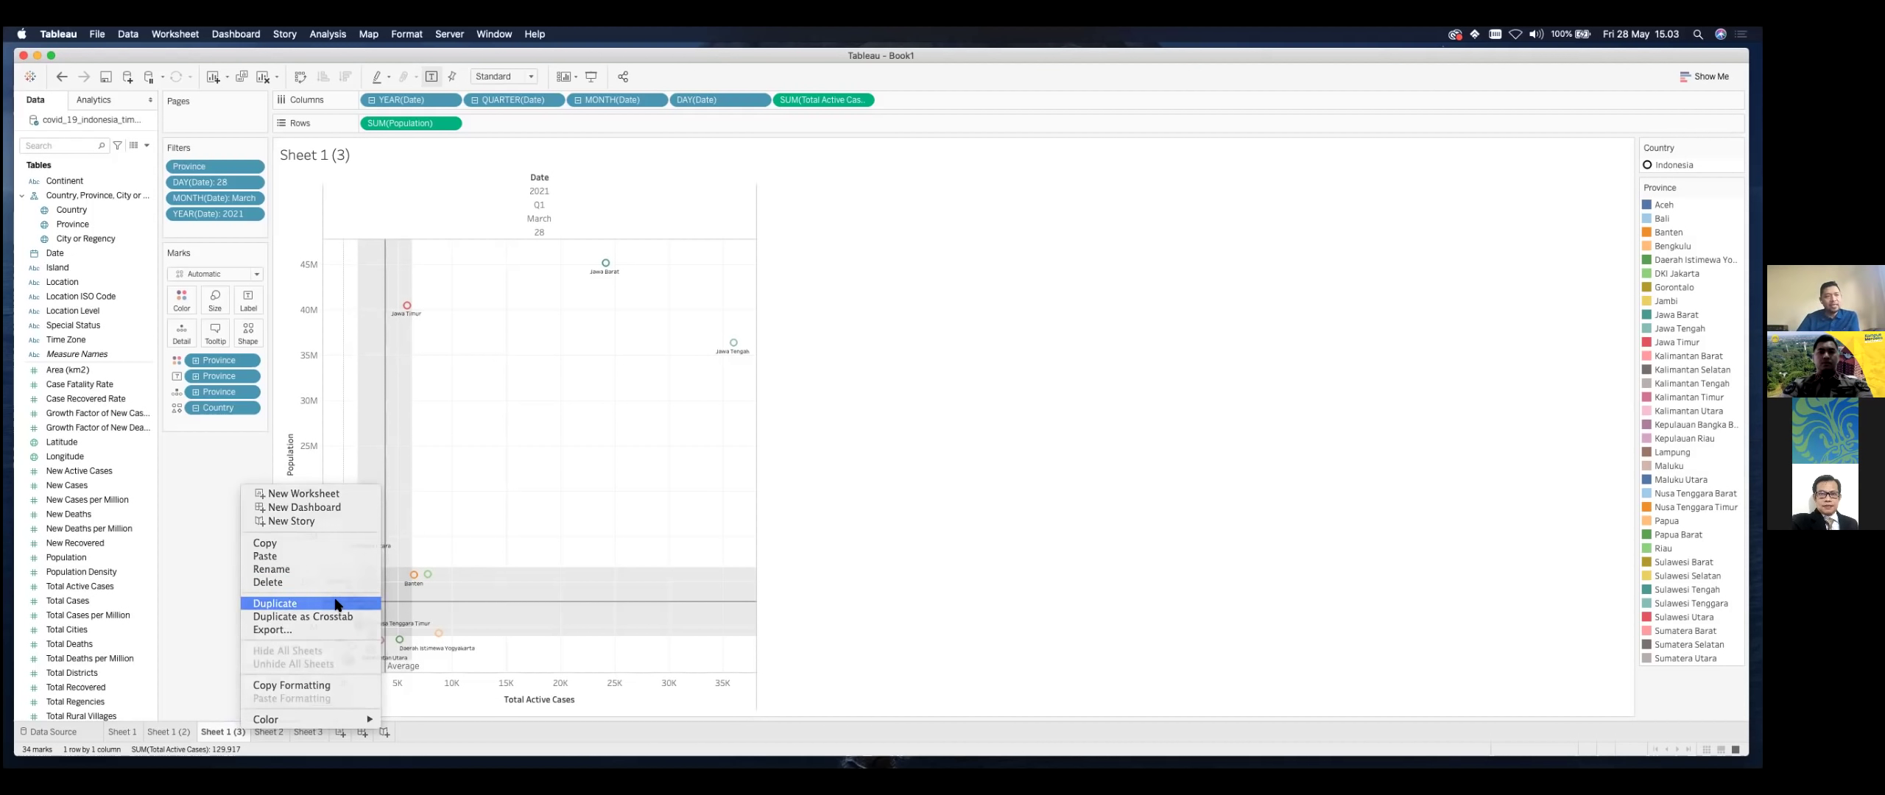
{"action": "left_click", "coordinate": [336, 604]}
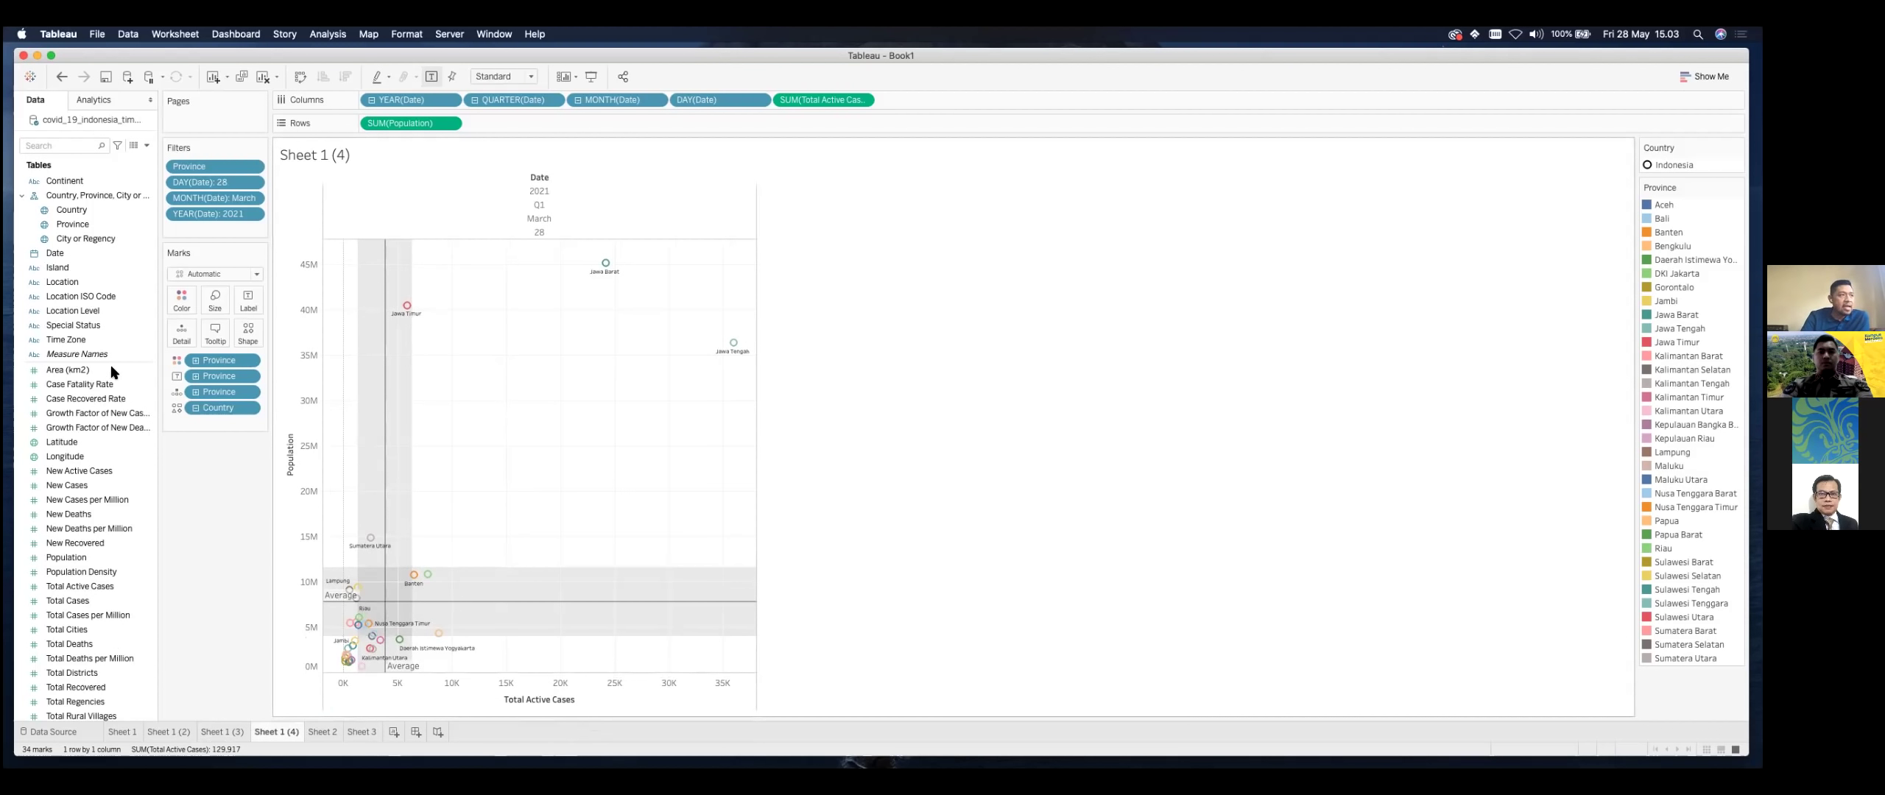
{"action": "scroll", "coordinate": [129, 549], "scroll_direction": "down", "scroll_amount": 3}
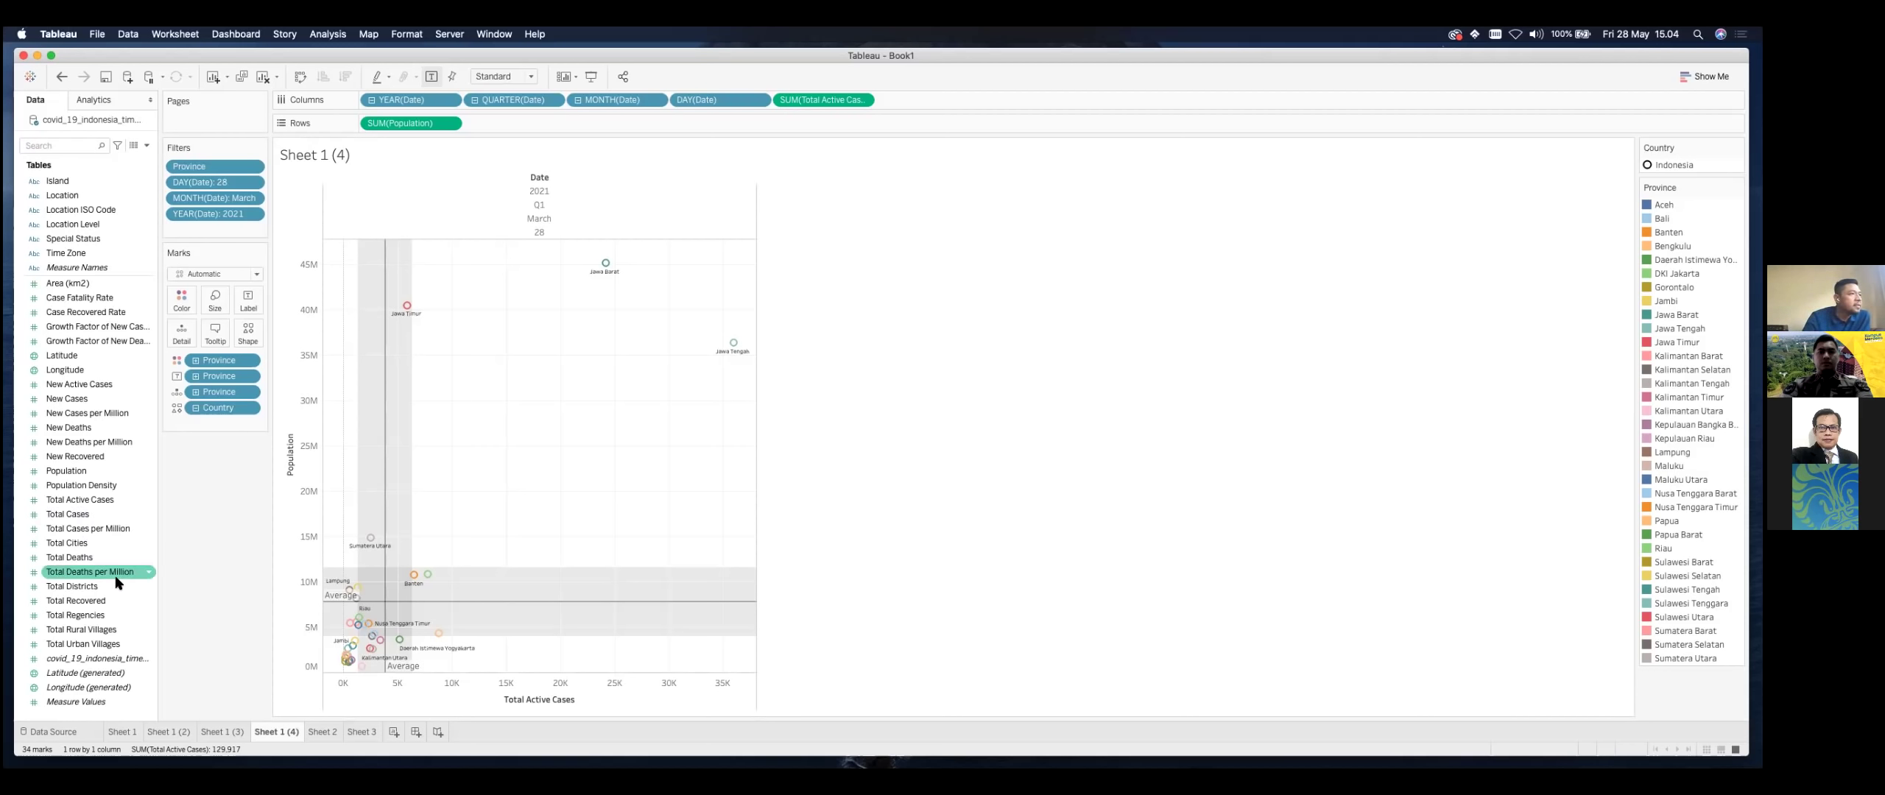
{"action": "scroll", "coordinate": [115, 579], "scroll_direction": "up", "scroll_amount": 3}
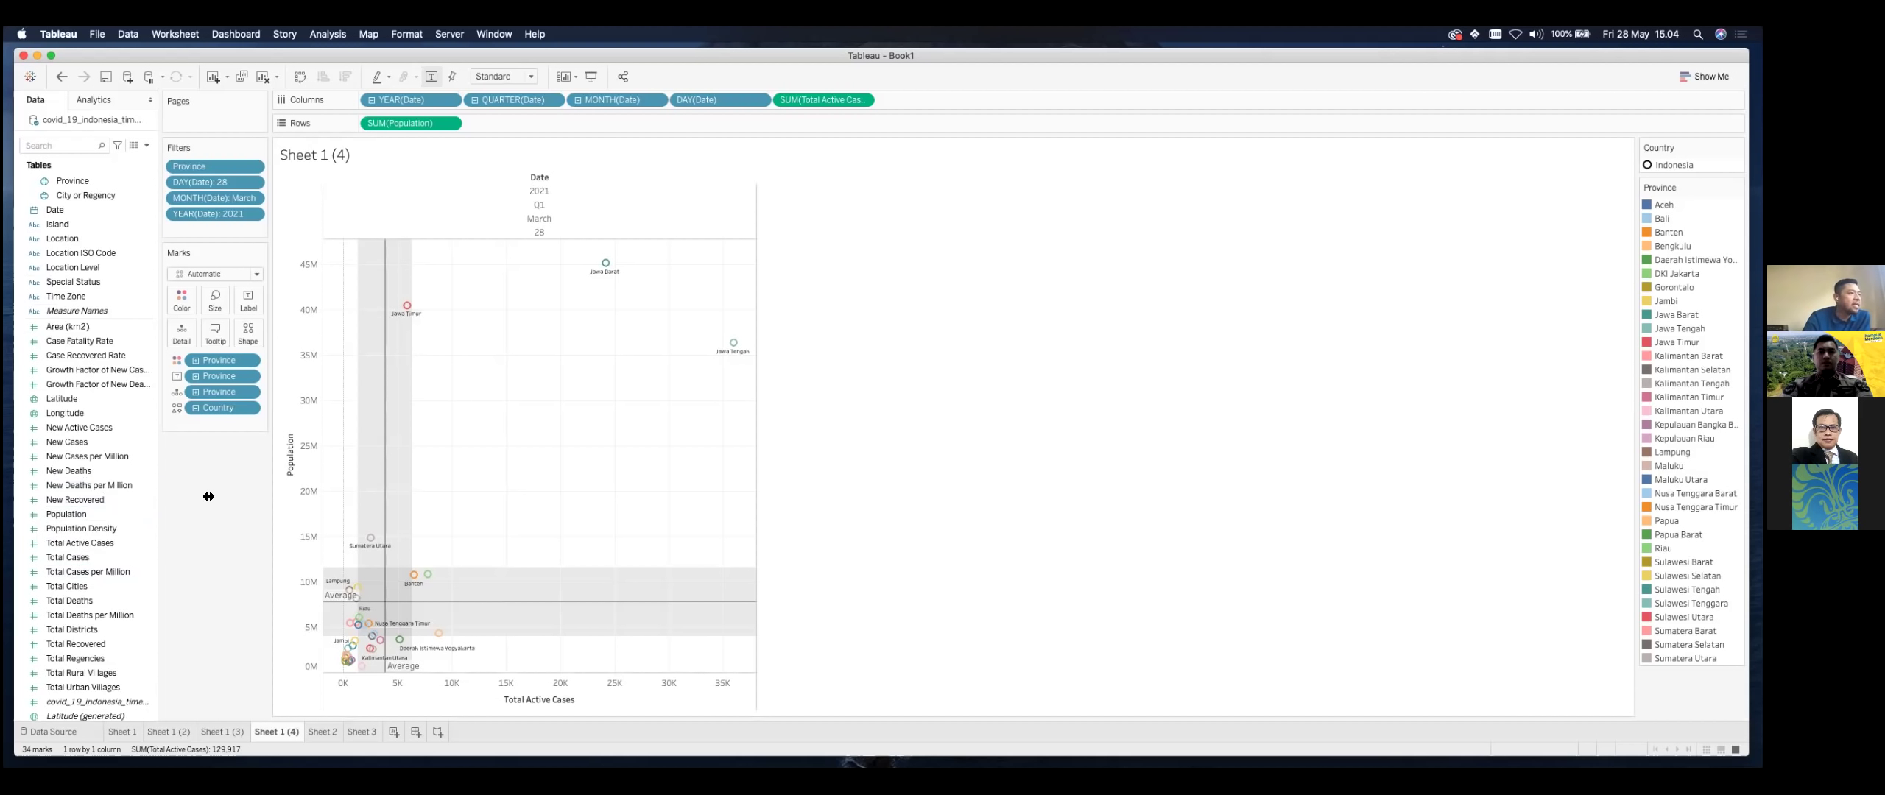
{"action": "left_click_drag", "start_coordinate": [209, 497], "coordinate": [260, 496]}
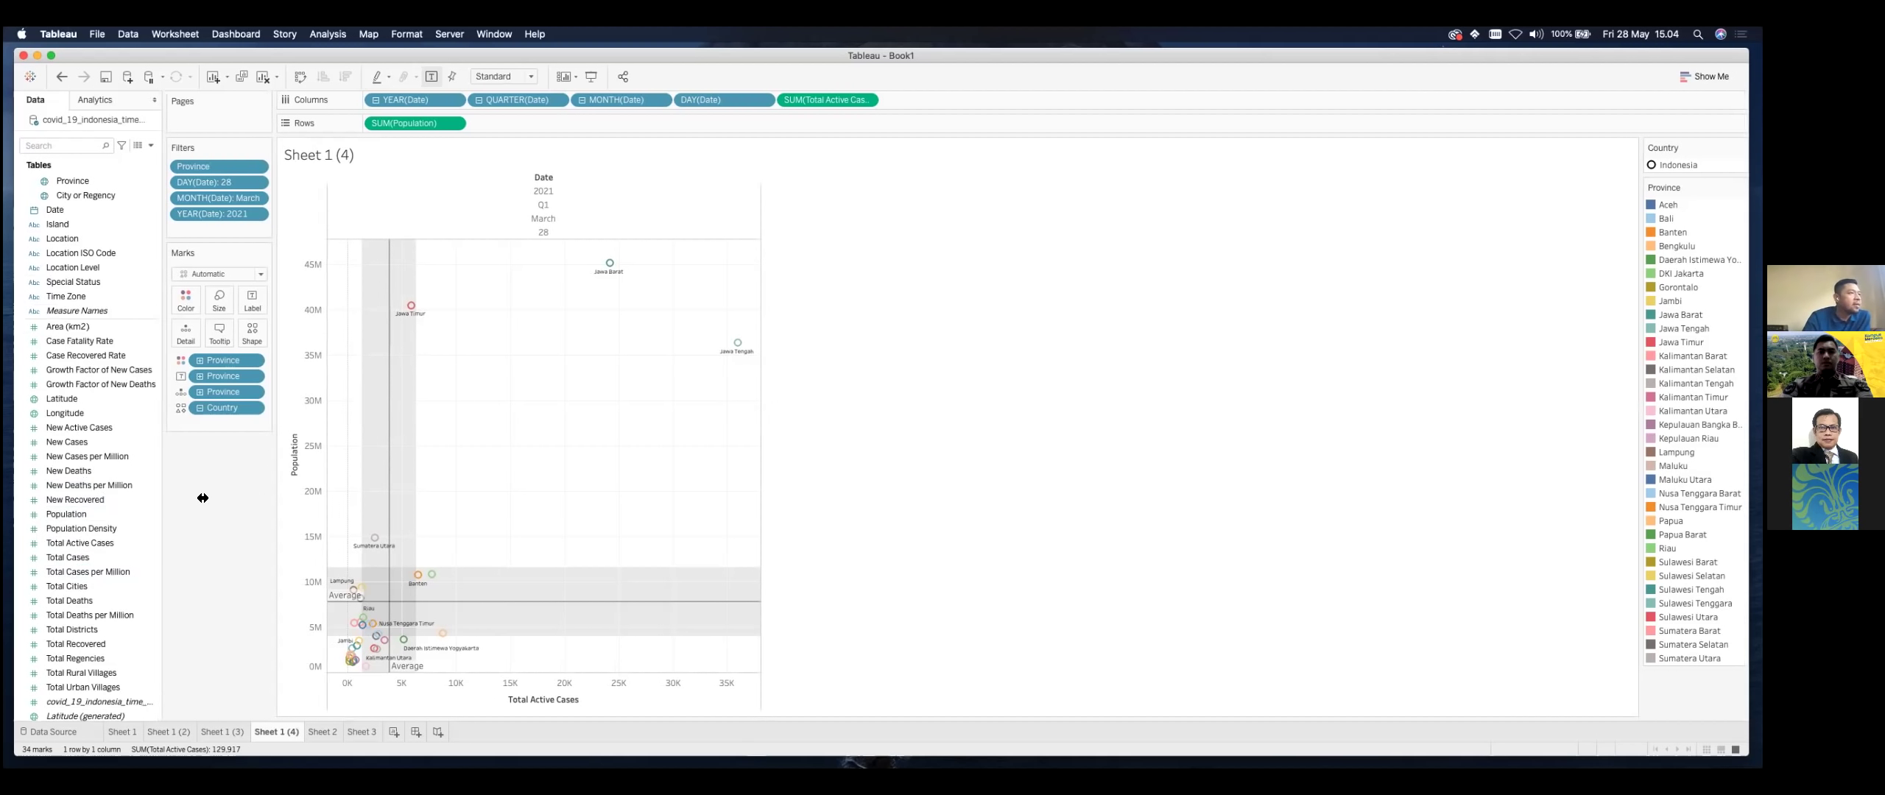
Step: Try adding Case Fatality Rate to the columns and rows of the duplicated scatter plot, and undo the addition
{"action": "left_click", "coordinate": [165, 370]}
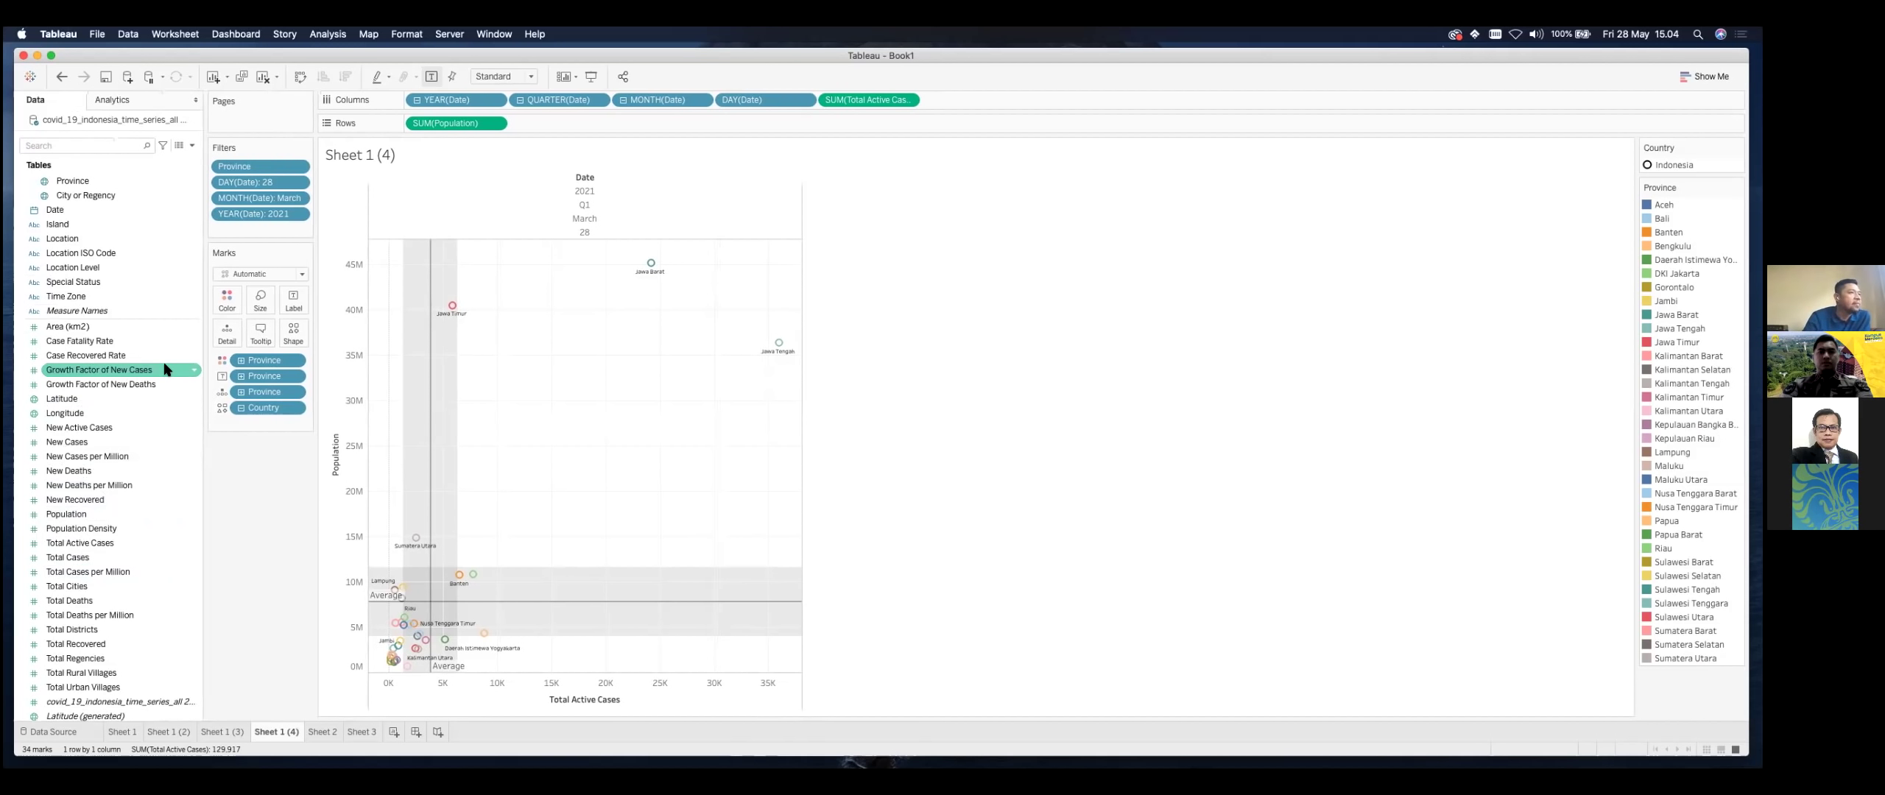
{"action": "key", "text": "Down"}
{"action": "key", "text": "Up"}
{"action": "key", "text": "Up"}
{"action": "key", "text": "Up"}
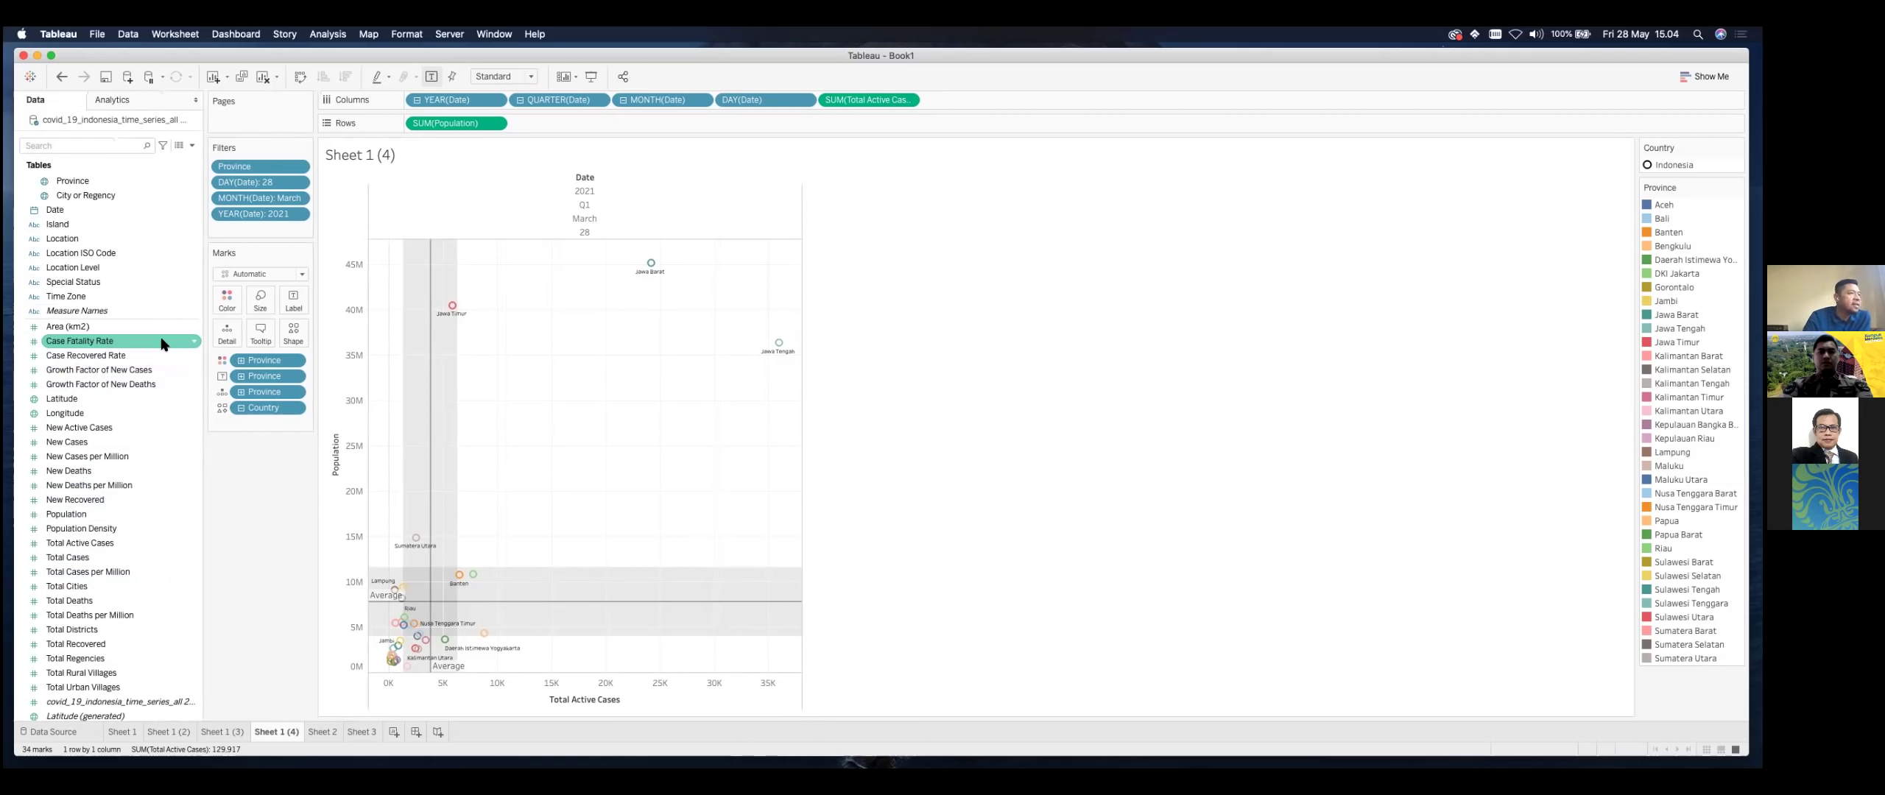
{"action": "left_click", "coordinate": [163, 344]}
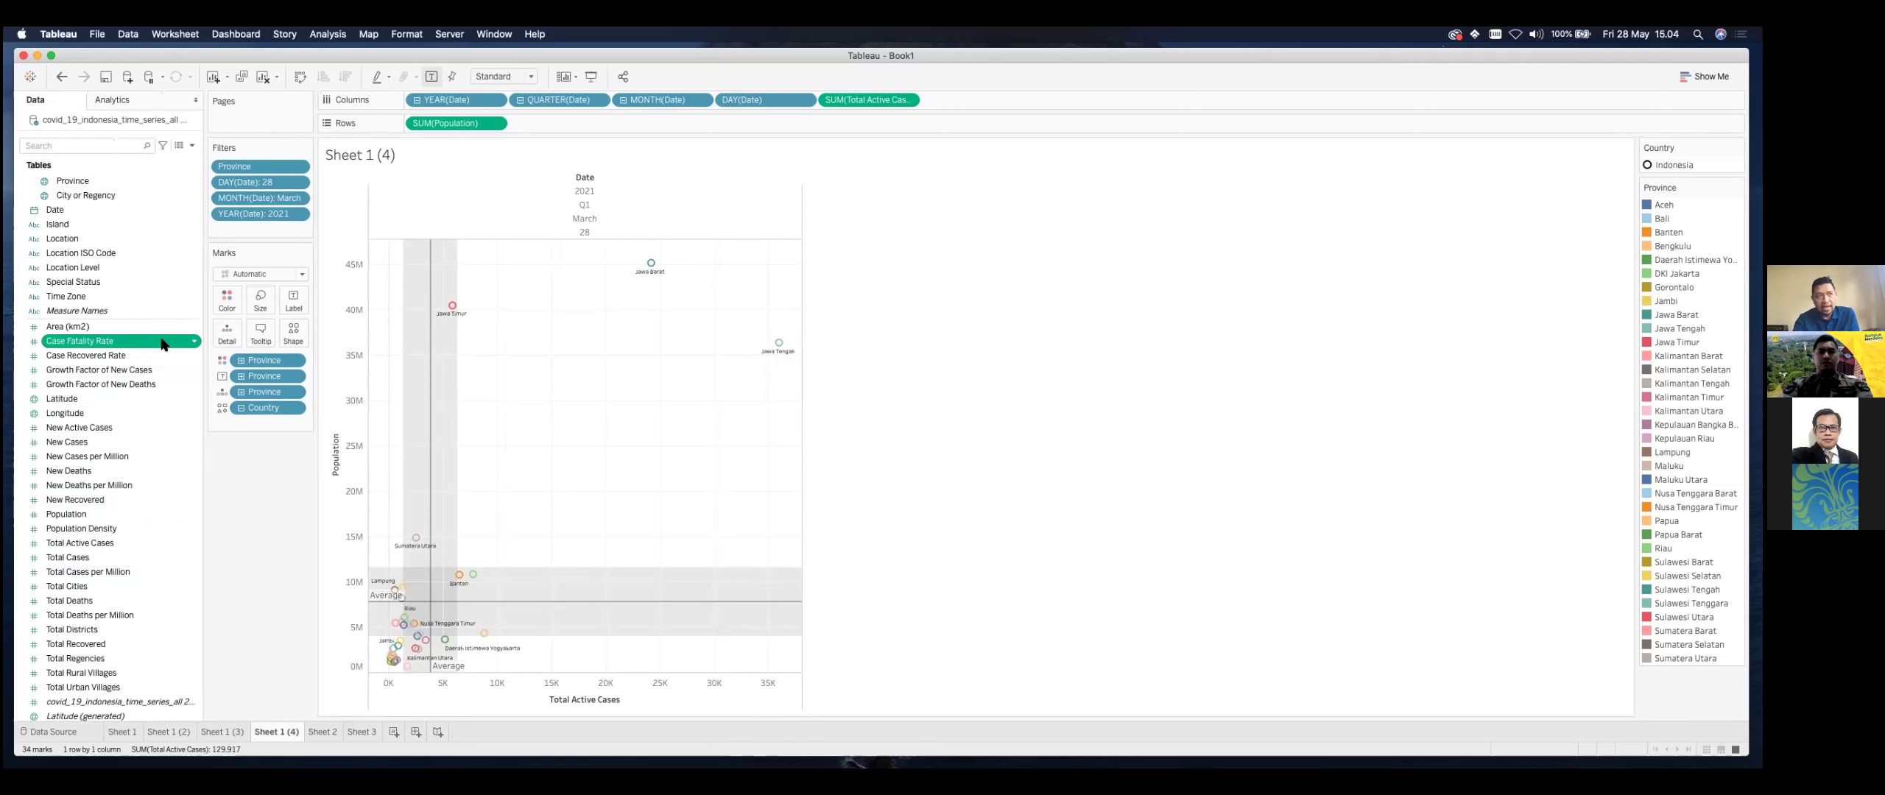
{"action": "double_click", "coordinate": [164, 343]}
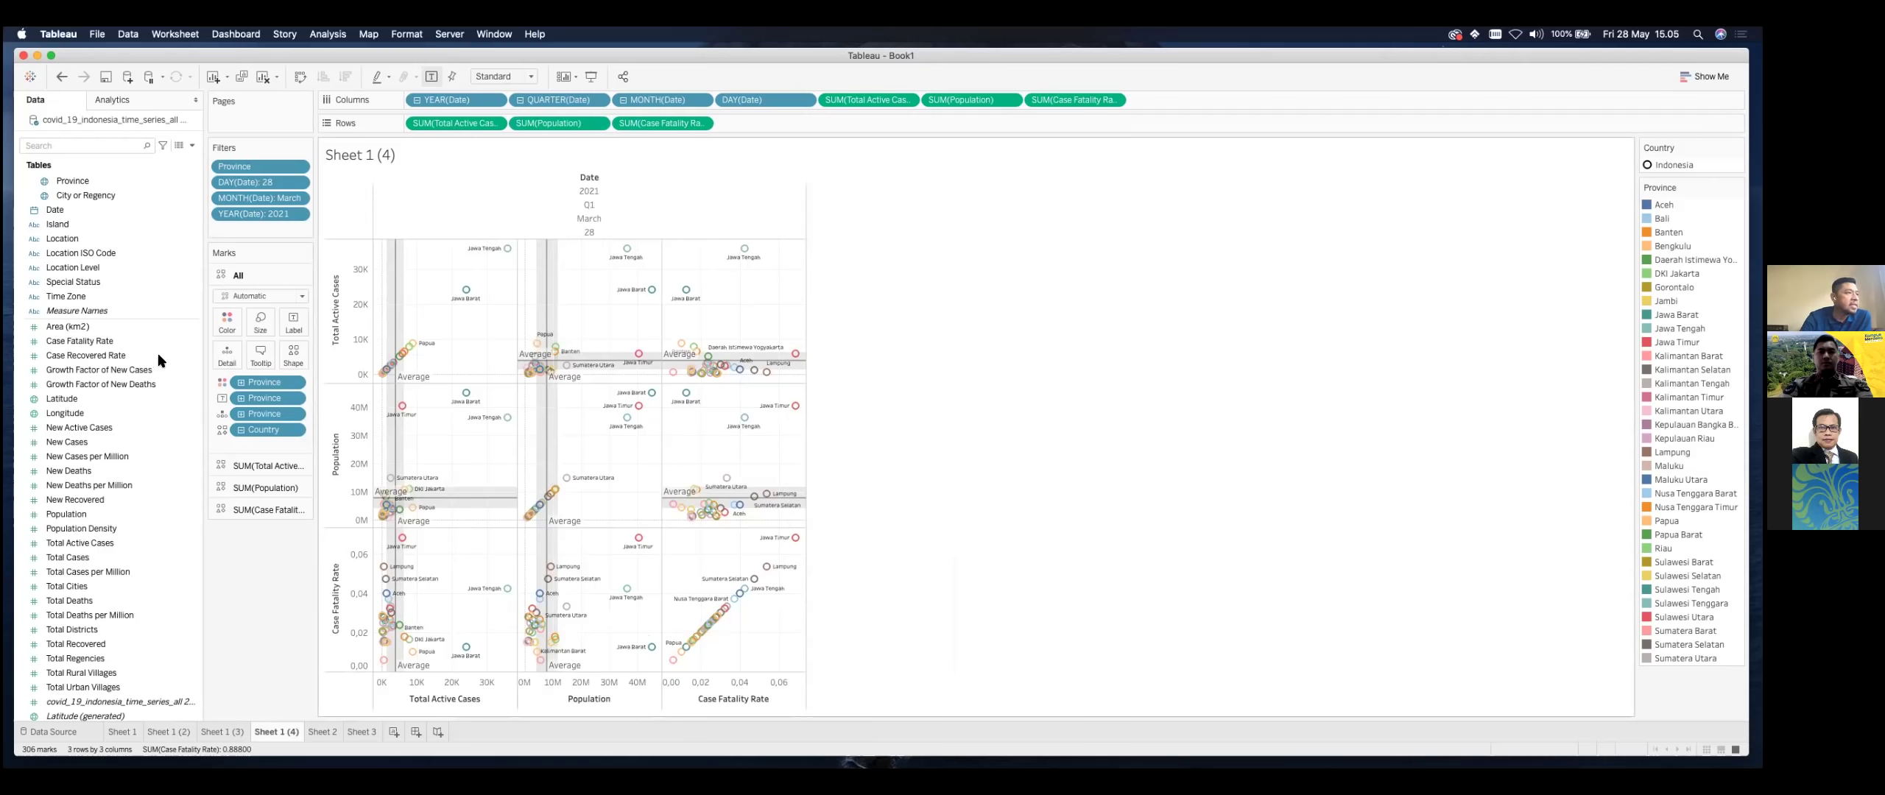
{"action": "key", "text": "super+z"}
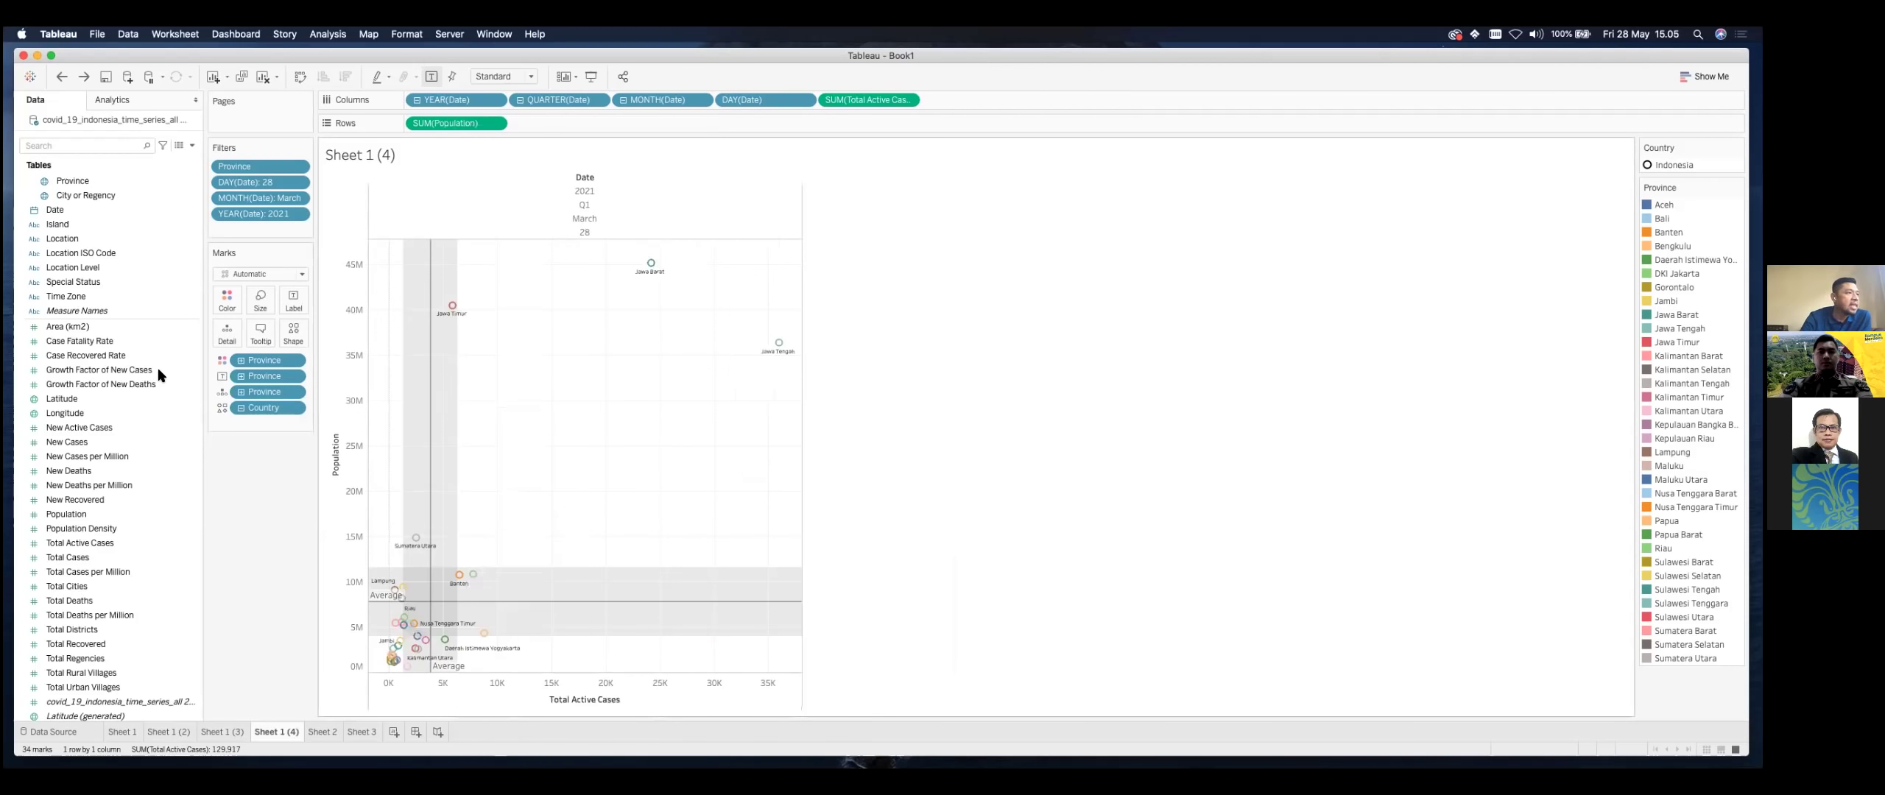
Step: Look through the measures, try adding Total Deaths to the scatter plot's columns and rows, and undo the addition
{"action": "left_click", "coordinate": [157, 487]}
{"action": "key", "text": "Up"}
{"action": "key", "text": "Up"}
{"action": "key", "text": "Up"}
{"action": "key", "text": "Up"}
{"action": "key", "text": "Up"}
{"action": "key", "text": "Up"}
{"action": "key", "text": "Up"}
{"action": "key", "text": "Up"}
{"action": "key", "text": "Up"}
{"action": "key", "text": "Down"}
{"action": "key", "text": "Down"}
{"action": "key", "text": "Down"}
{"action": "key", "text": "Down"}
{"action": "key", "text": "Down"}
{"action": "key", "text": "Down"}
{"action": "key", "text": "Down"}
{"action": "key", "text": "Down"}
{"action": "key", "text": "Down"}
{"action": "key", "text": "Down"}
{"action": "key", "text": "Down"}
{"action": "key", "text": "Down"}
{"action": "key", "text": "Down"}
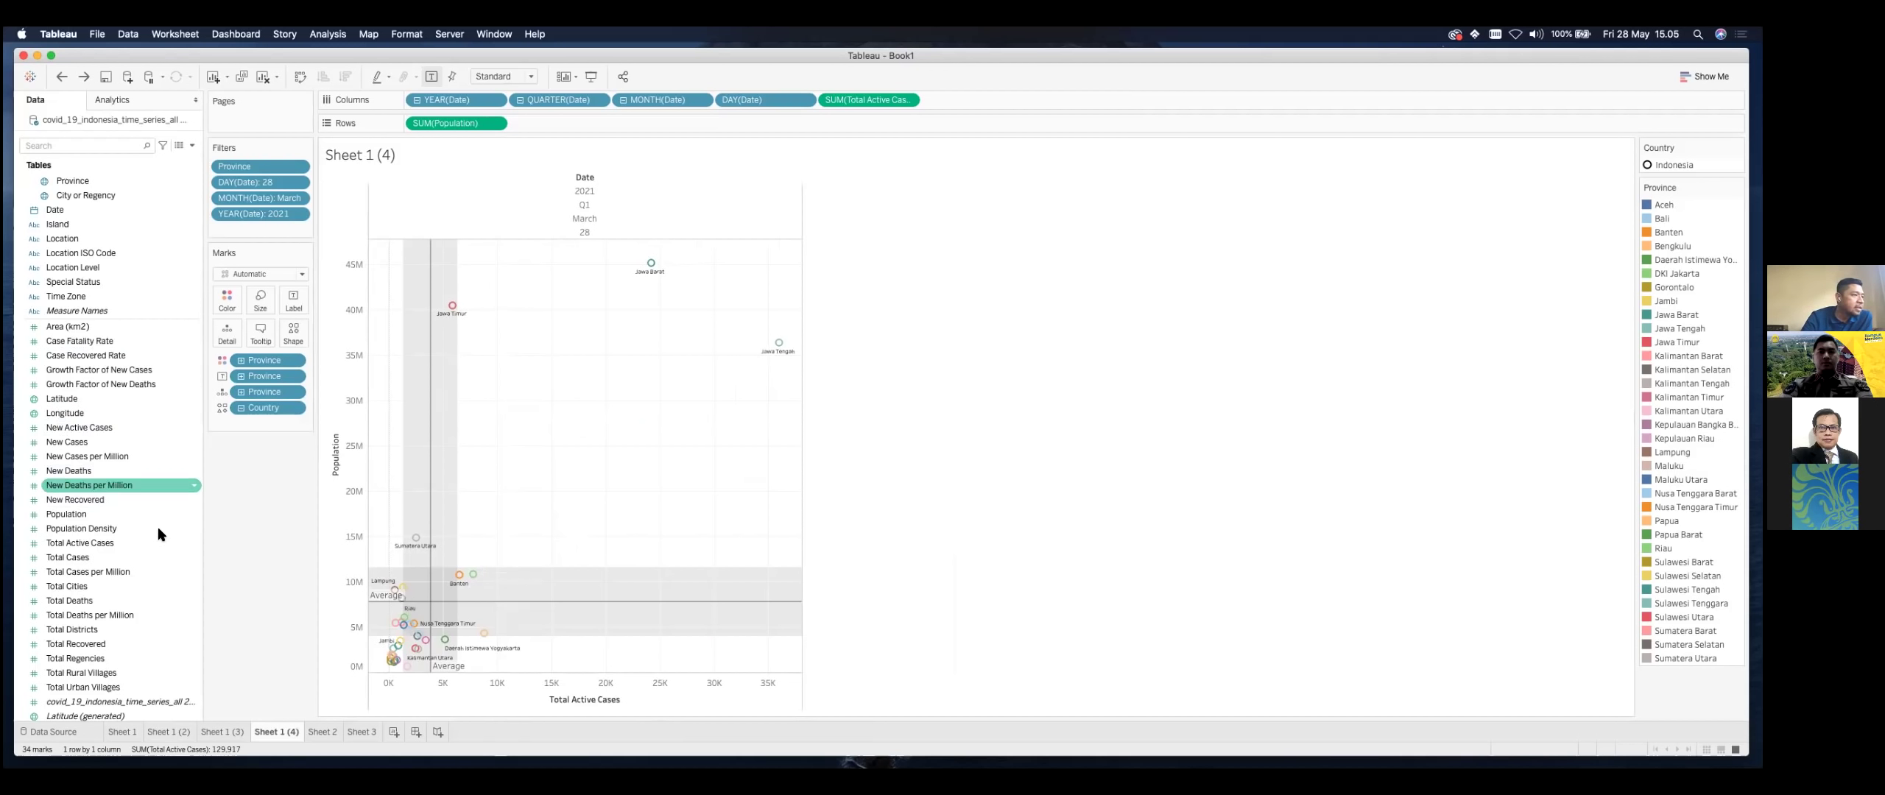
{"action": "key", "text": "Down"}
{"action": "key", "text": "Up"}
{"action": "key", "text": "Up"}
{"action": "key", "text": "Up"}
{"action": "key", "text": "Up"}
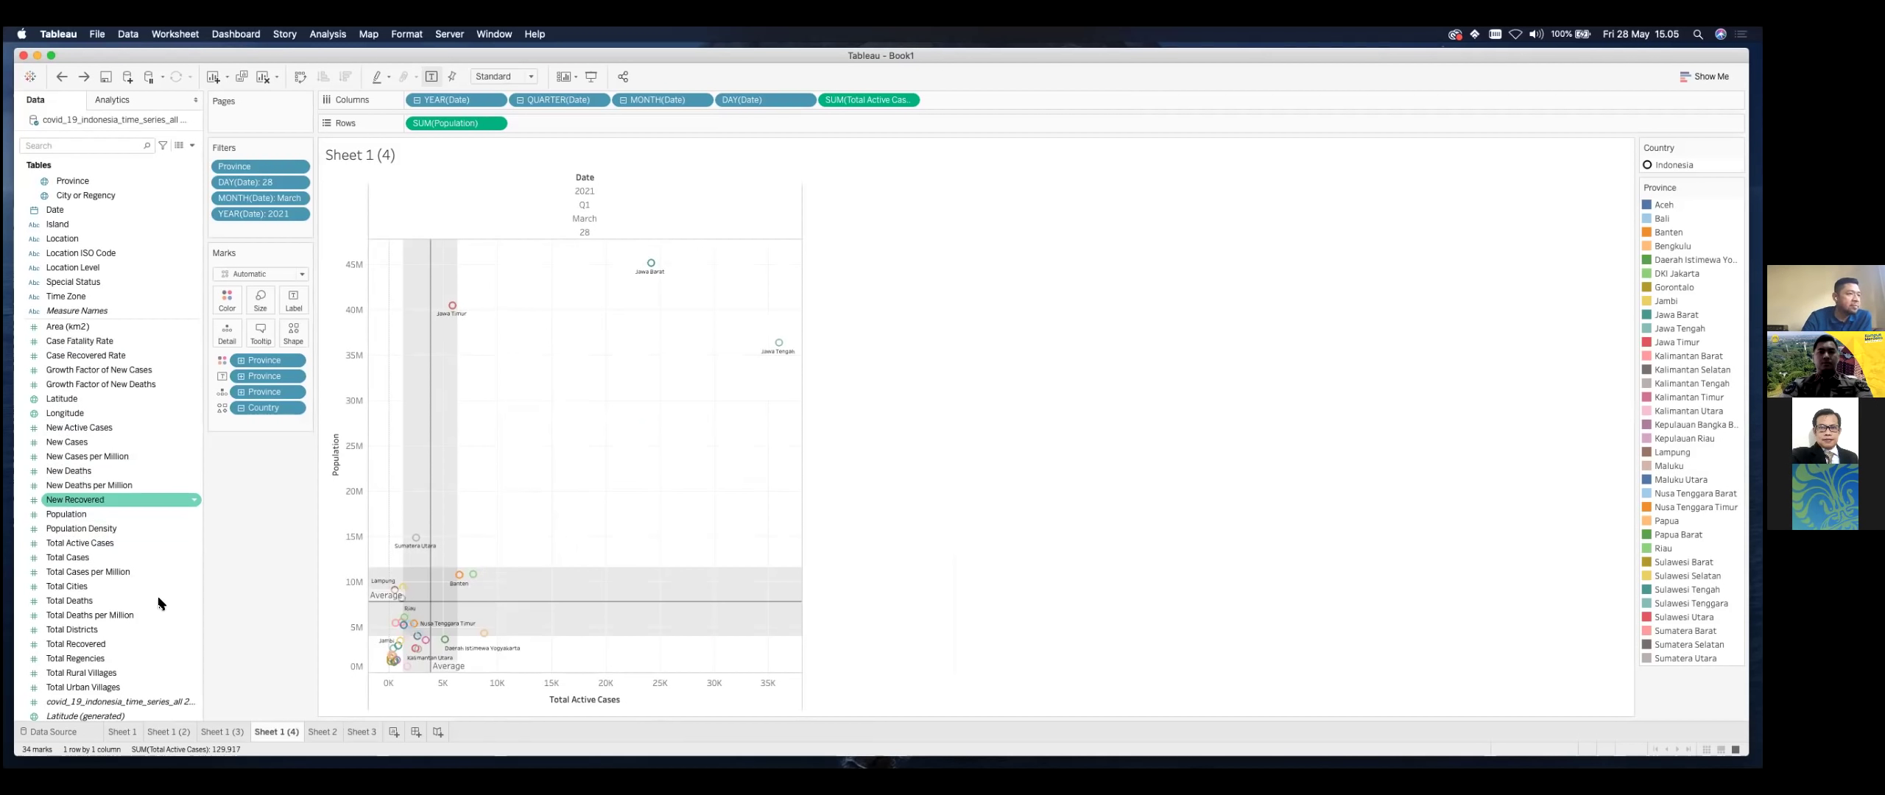
{"action": "key", "text": "Down"}
{"action": "key", "text": "Down"}
{"action": "key", "text": "Down"}
{"action": "key", "text": "Down"}
{"action": "key", "text": "Down"}
{"action": "key", "text": "Down"}
{"action": "key", "text": "Down"}
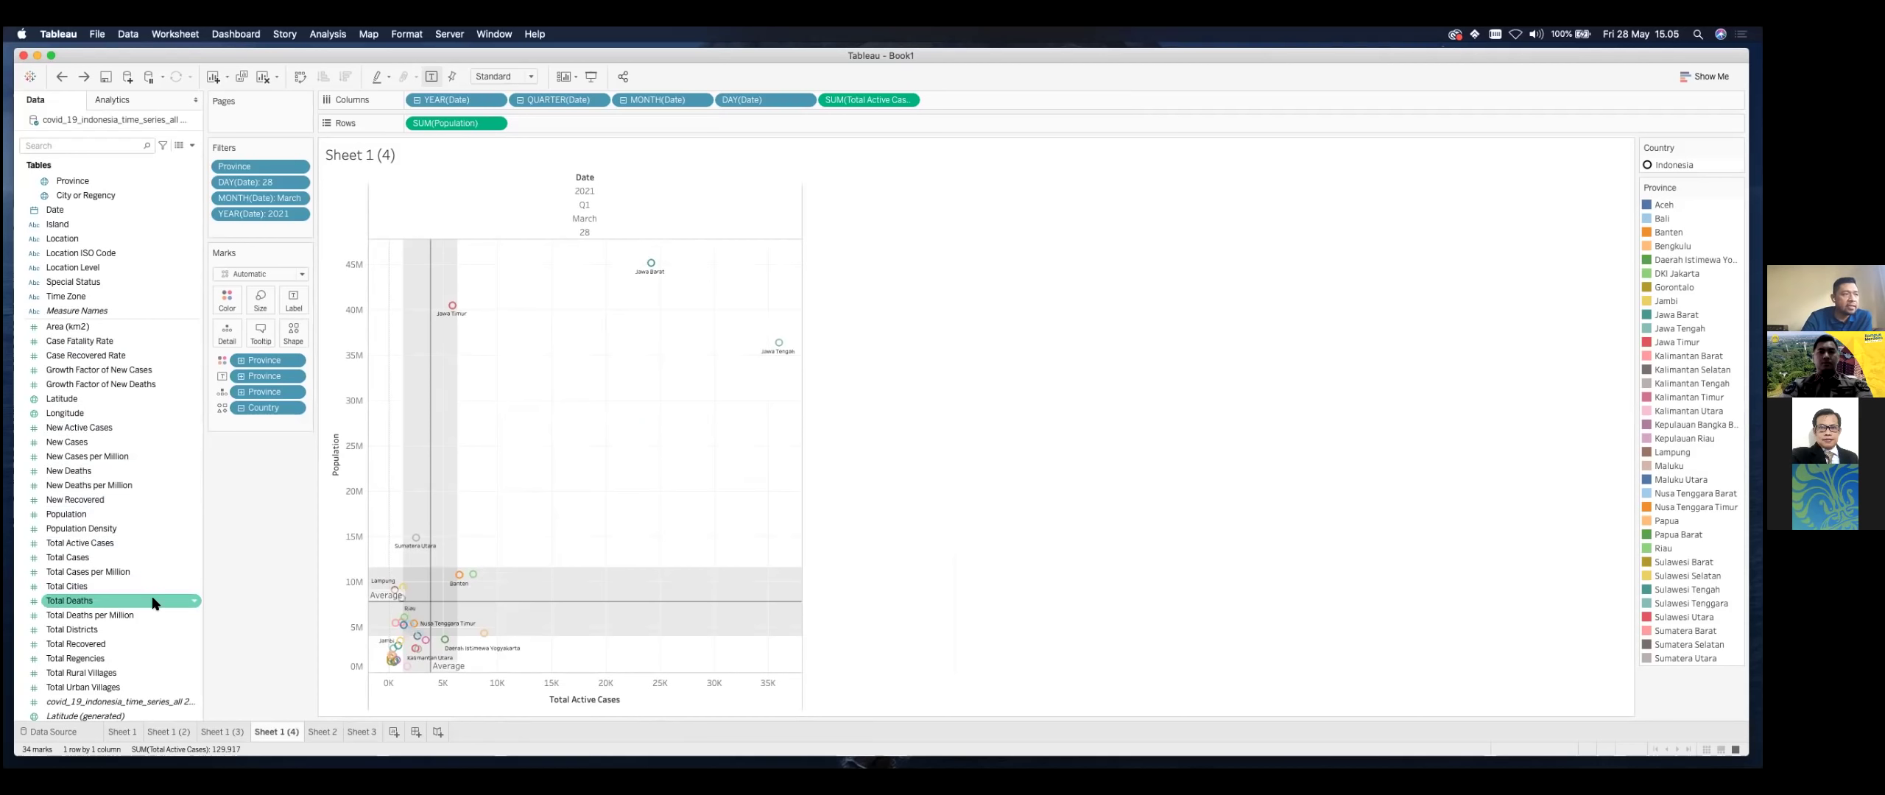
{"action": "left_click", "coordinate": [155, 603]}
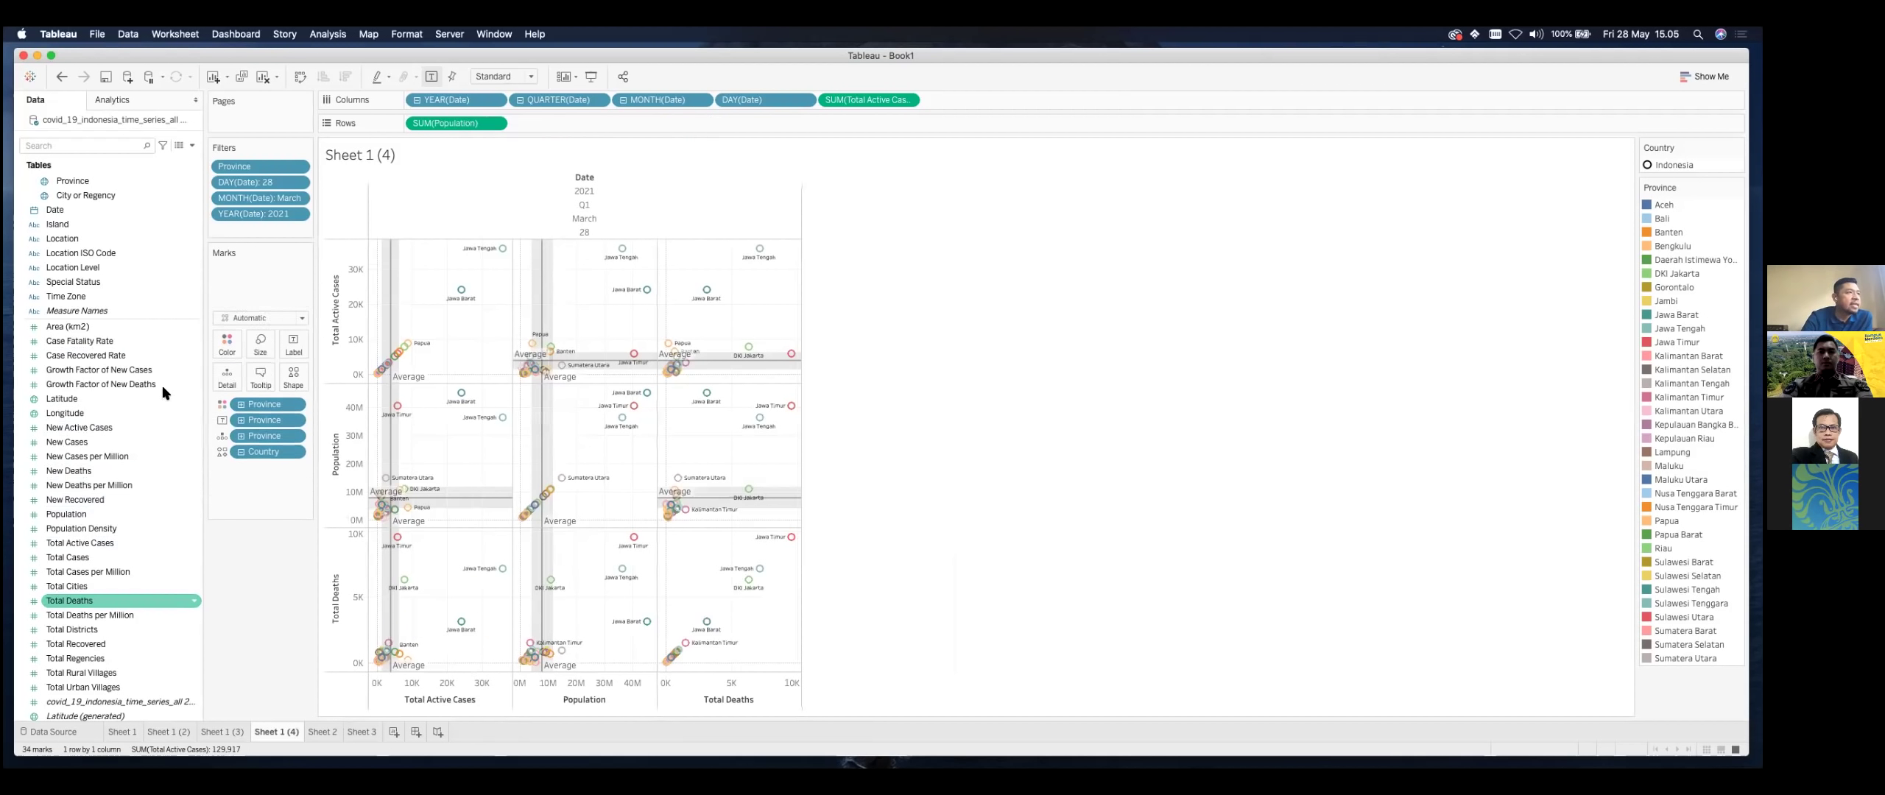
{"action": "key", "text": "ctrl+z"}
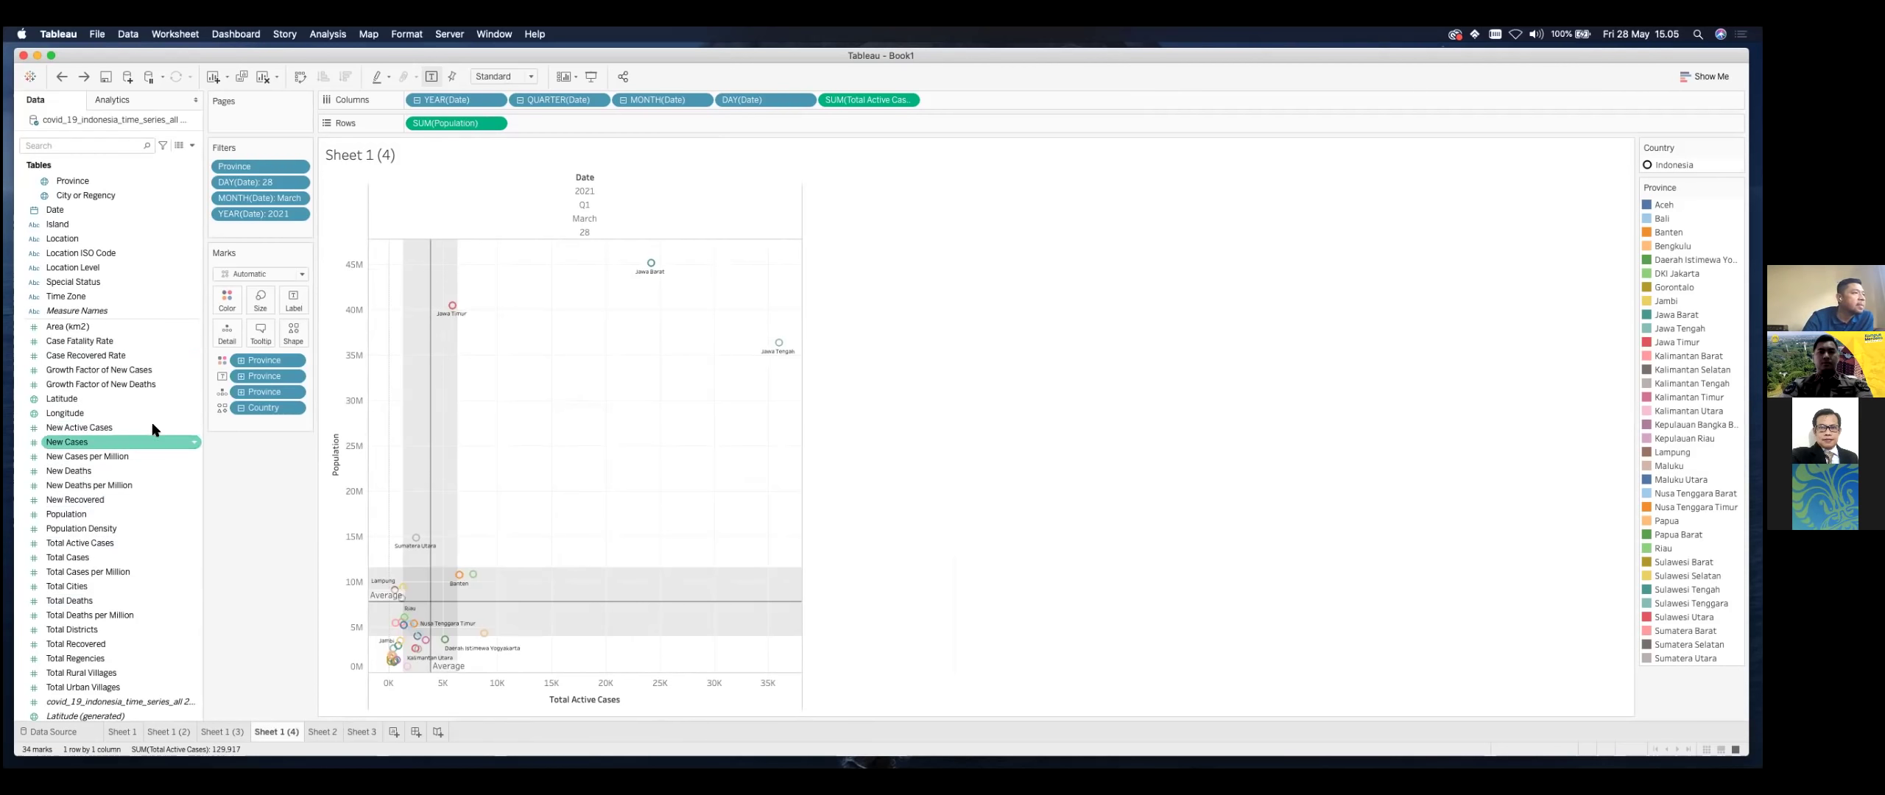
Step: Try sizing the province marks by Case Fatality Rate and undo the sizing
{"action": "scroll", "coordinate": [156, 386], "scroll_direction": "up", "scroll_amount": 1}
{"action": "left_click", "coordinate": [158, 393]}
{"action": "left_click_drag", "start_coordinate": [159, 390], "coordinate": [638, 435]}
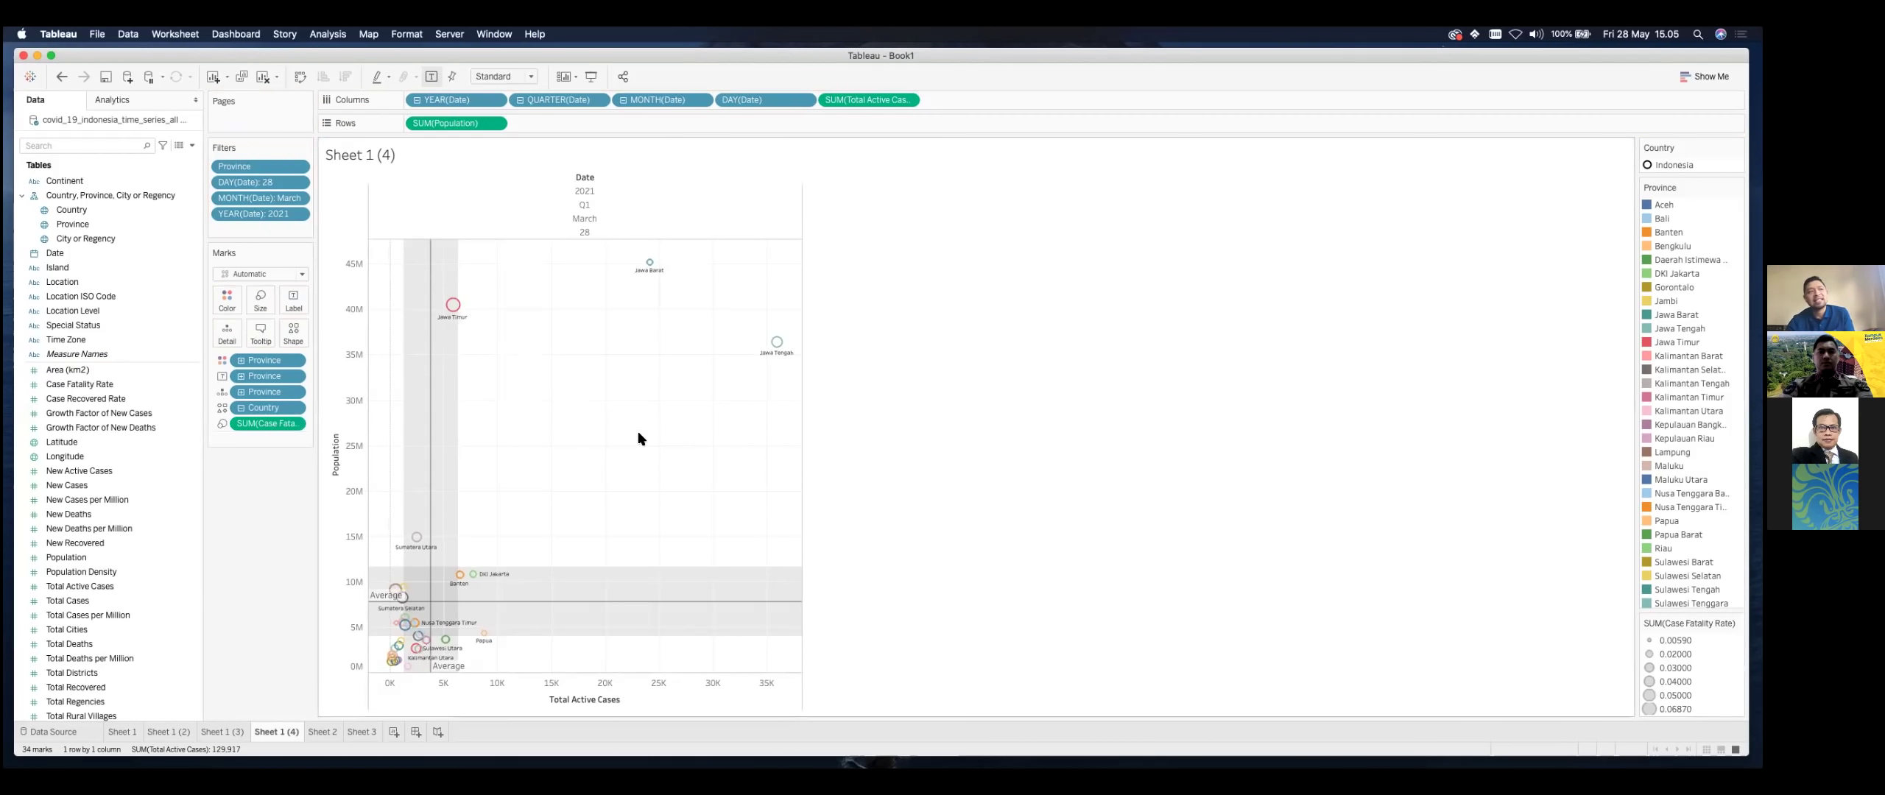
{"action": "key", "text": "super+z"}
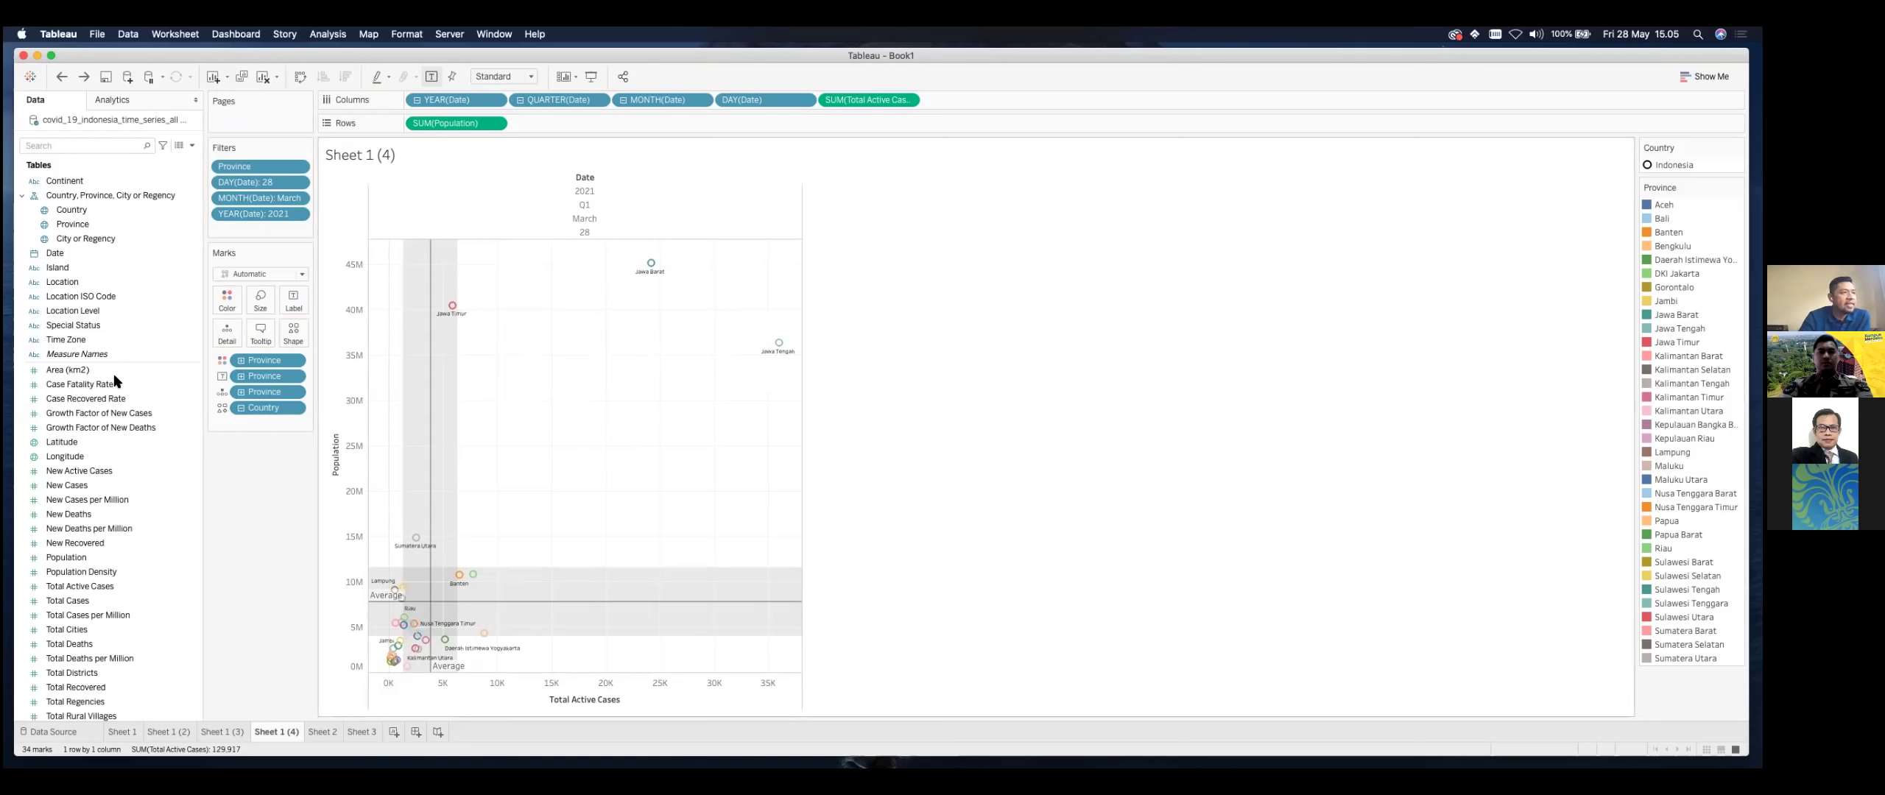
Step: Try adding Case Fatality Rate as an extra measure on both axes, and undo the addition
{"action": "left_click_drag", "start_coordinate": [118, 372], "coordinate": [432, 377]}
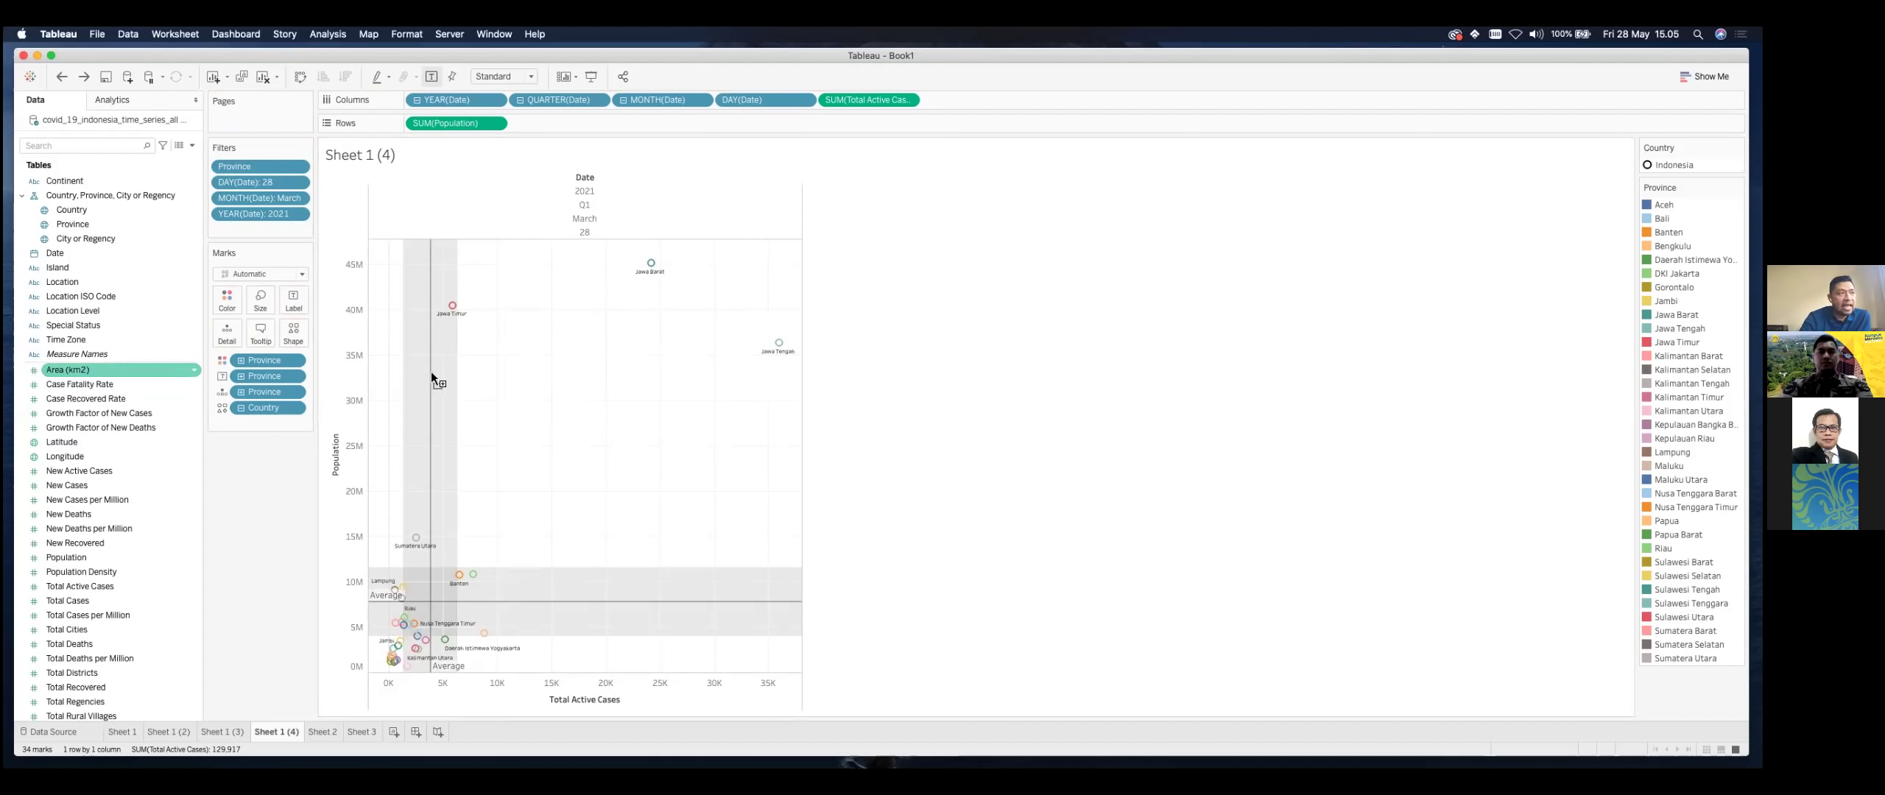
{"action": "left_click_drag", "start_coordinate": [582, 441], "coordinate": [631, 298]}
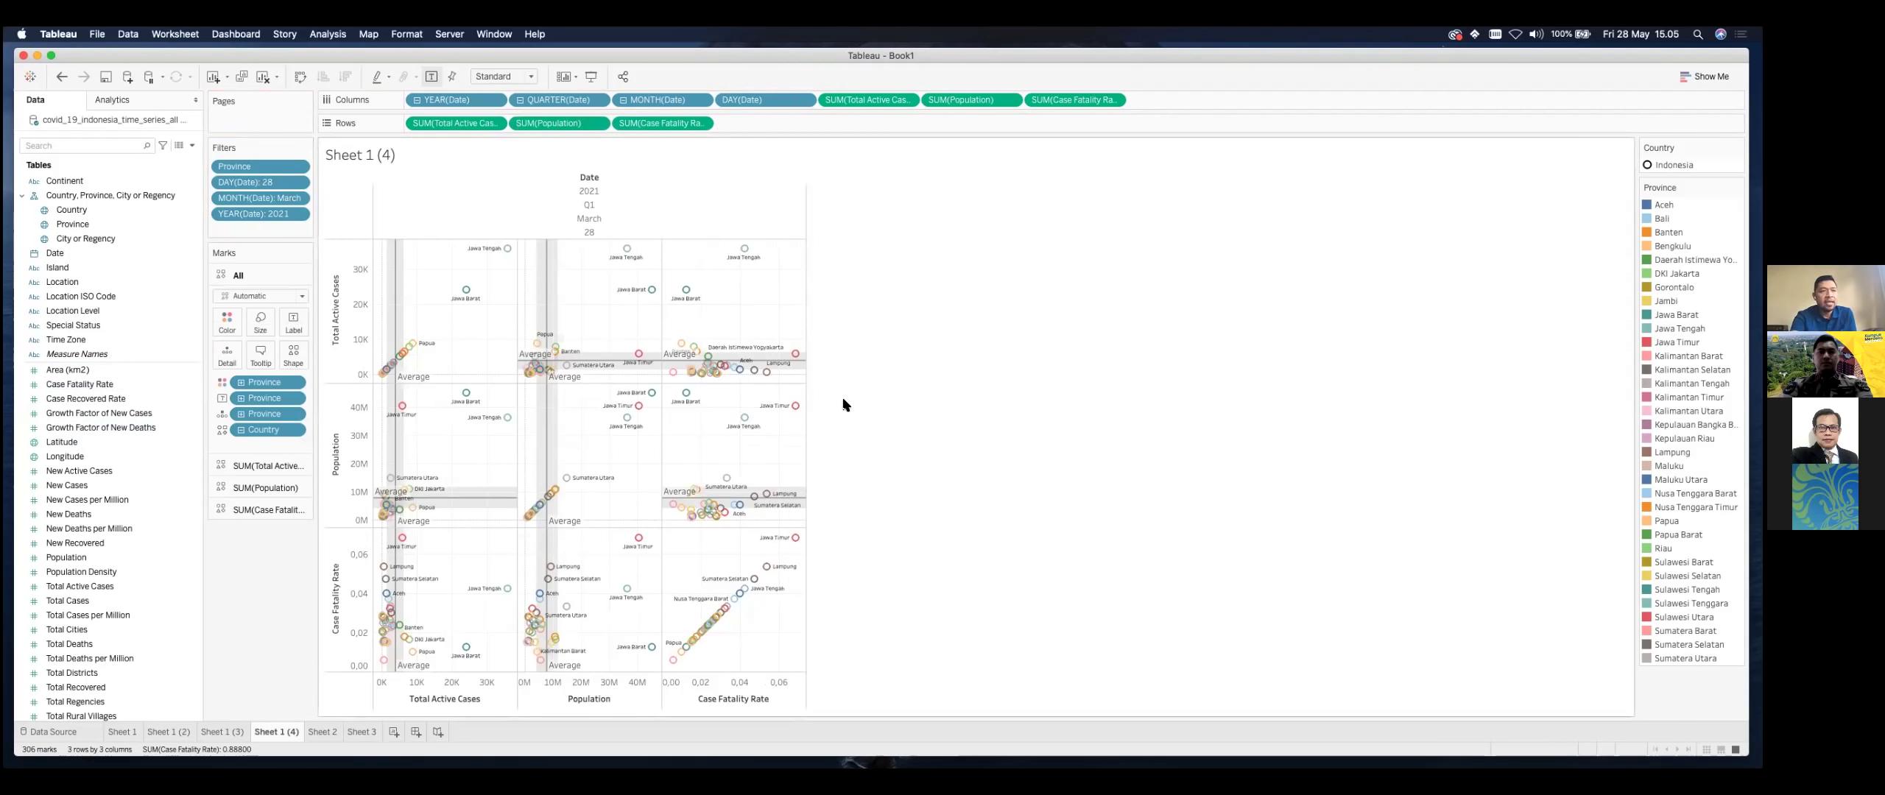
{"action": "key", "text": "super+z"}
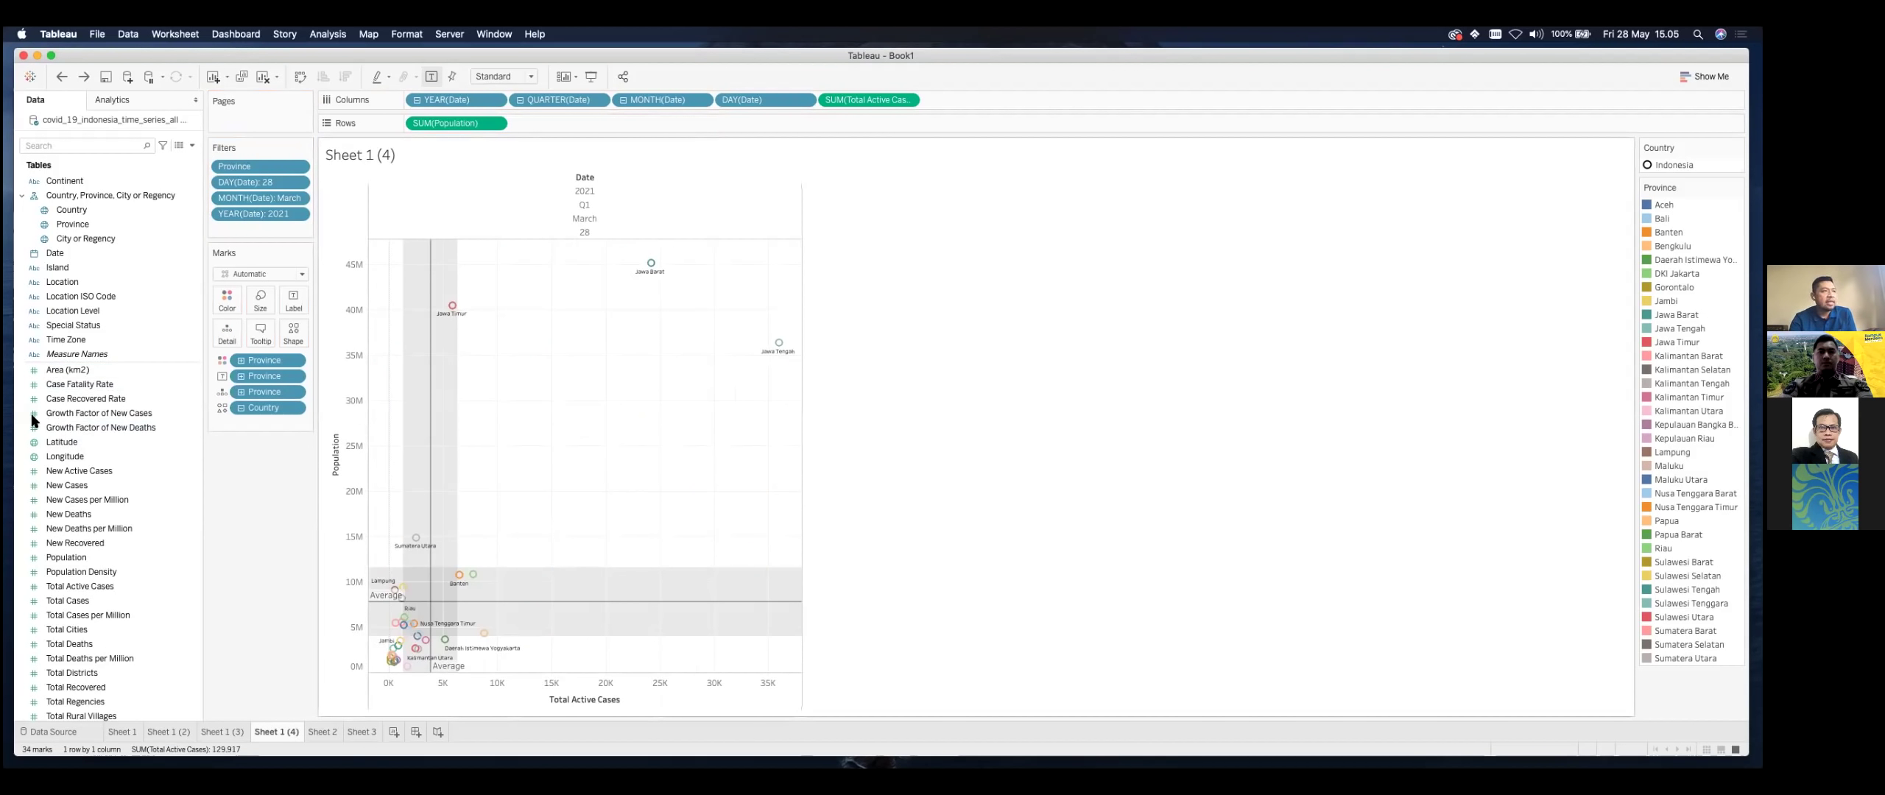
Step: Try Case Fatality Rate as the size of the province marks, examine the marks around Papua, and undo the sizing
{"action": "left_click_drag", "start_coordinate": [66, 514], "coordinate": [610, 417]}
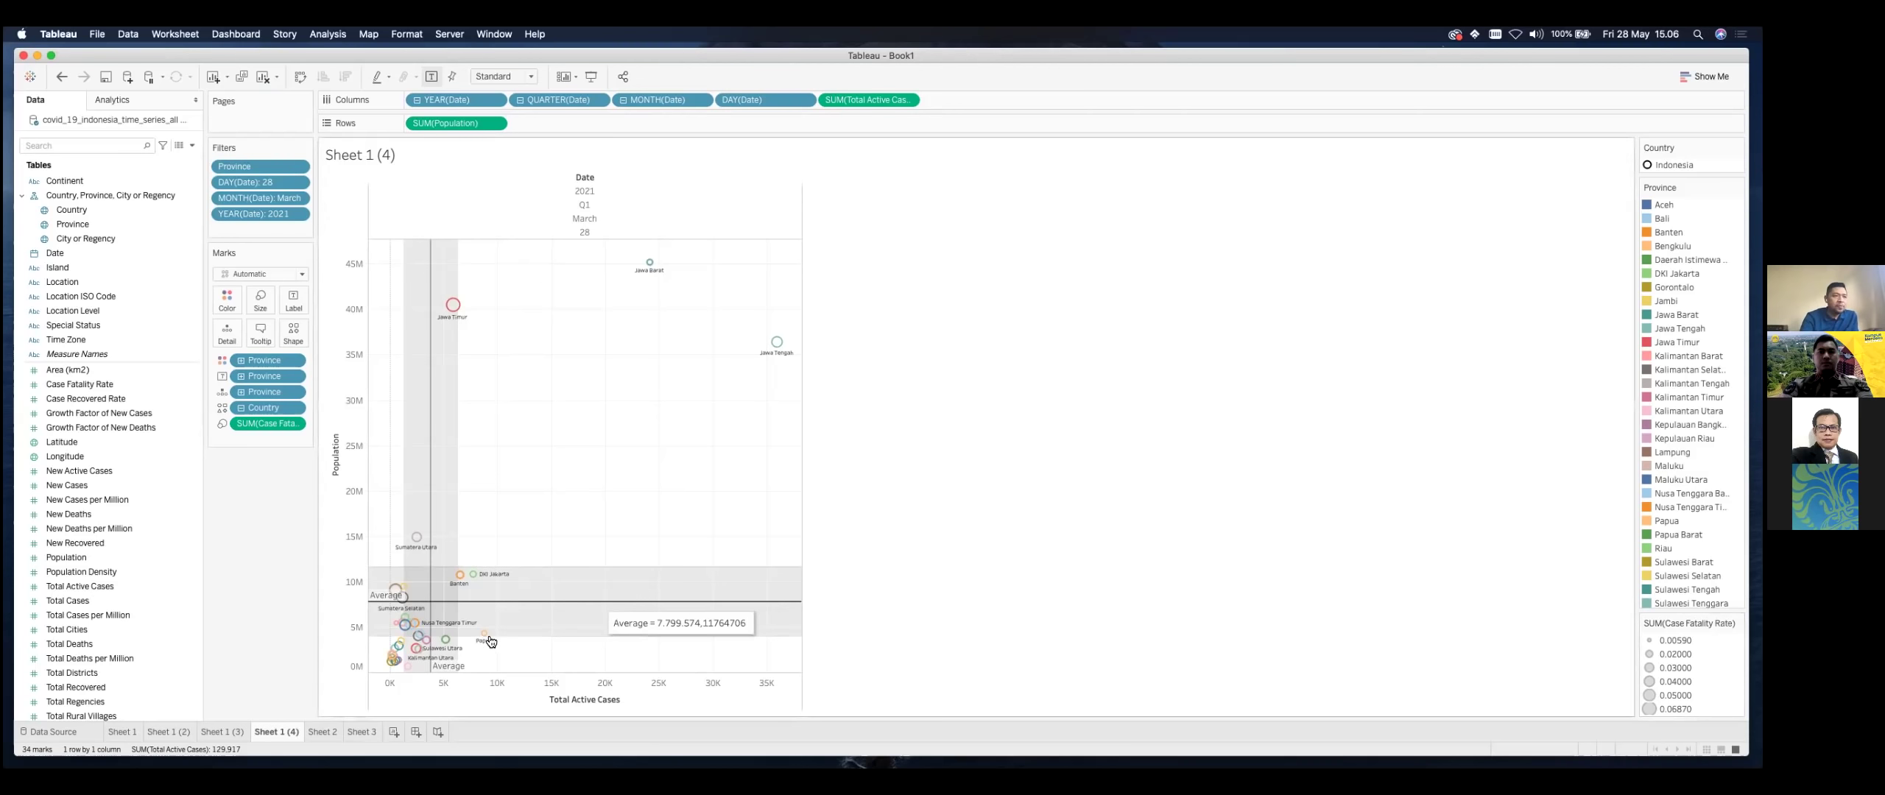
{"action": "mouse_move", "coordinate": [487, 640]}
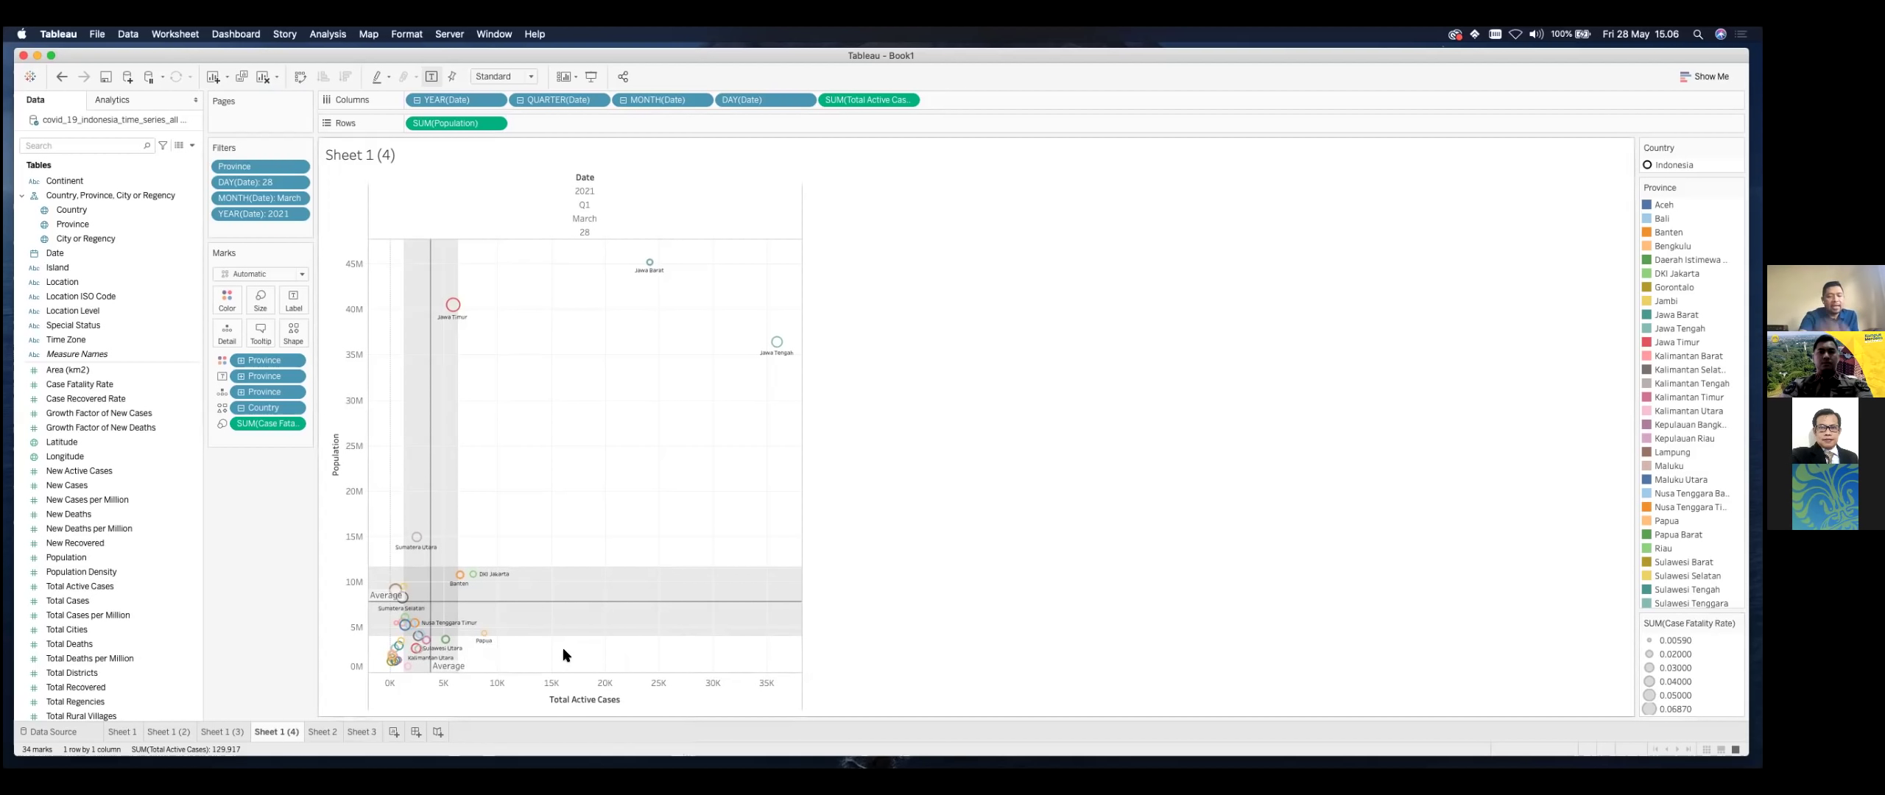
{"action": "key", "text": "super+z"}
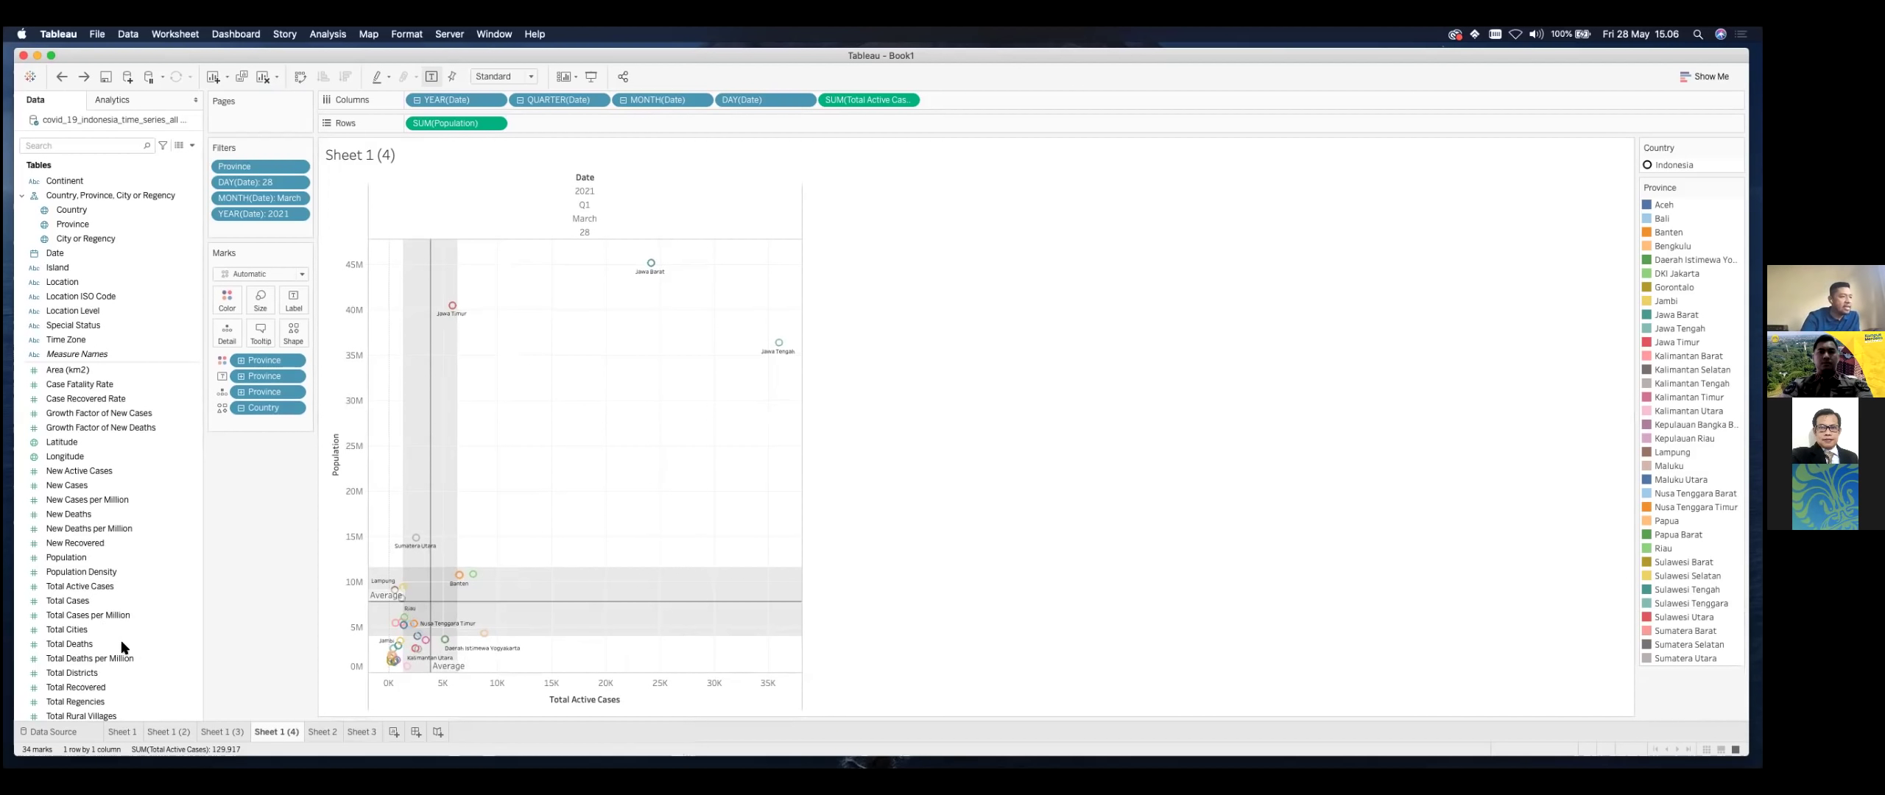
Step: Size the province marks in the scatter plot by Total Deaths
{"action": "left_click", "coordinate": [140, 626]}
{"action": "scroll", "coordinate": [144, 607], "scroll_direction": "down", "scroll_amount": 2}
{"action": "left_click", "coordinate": [147, 599]}
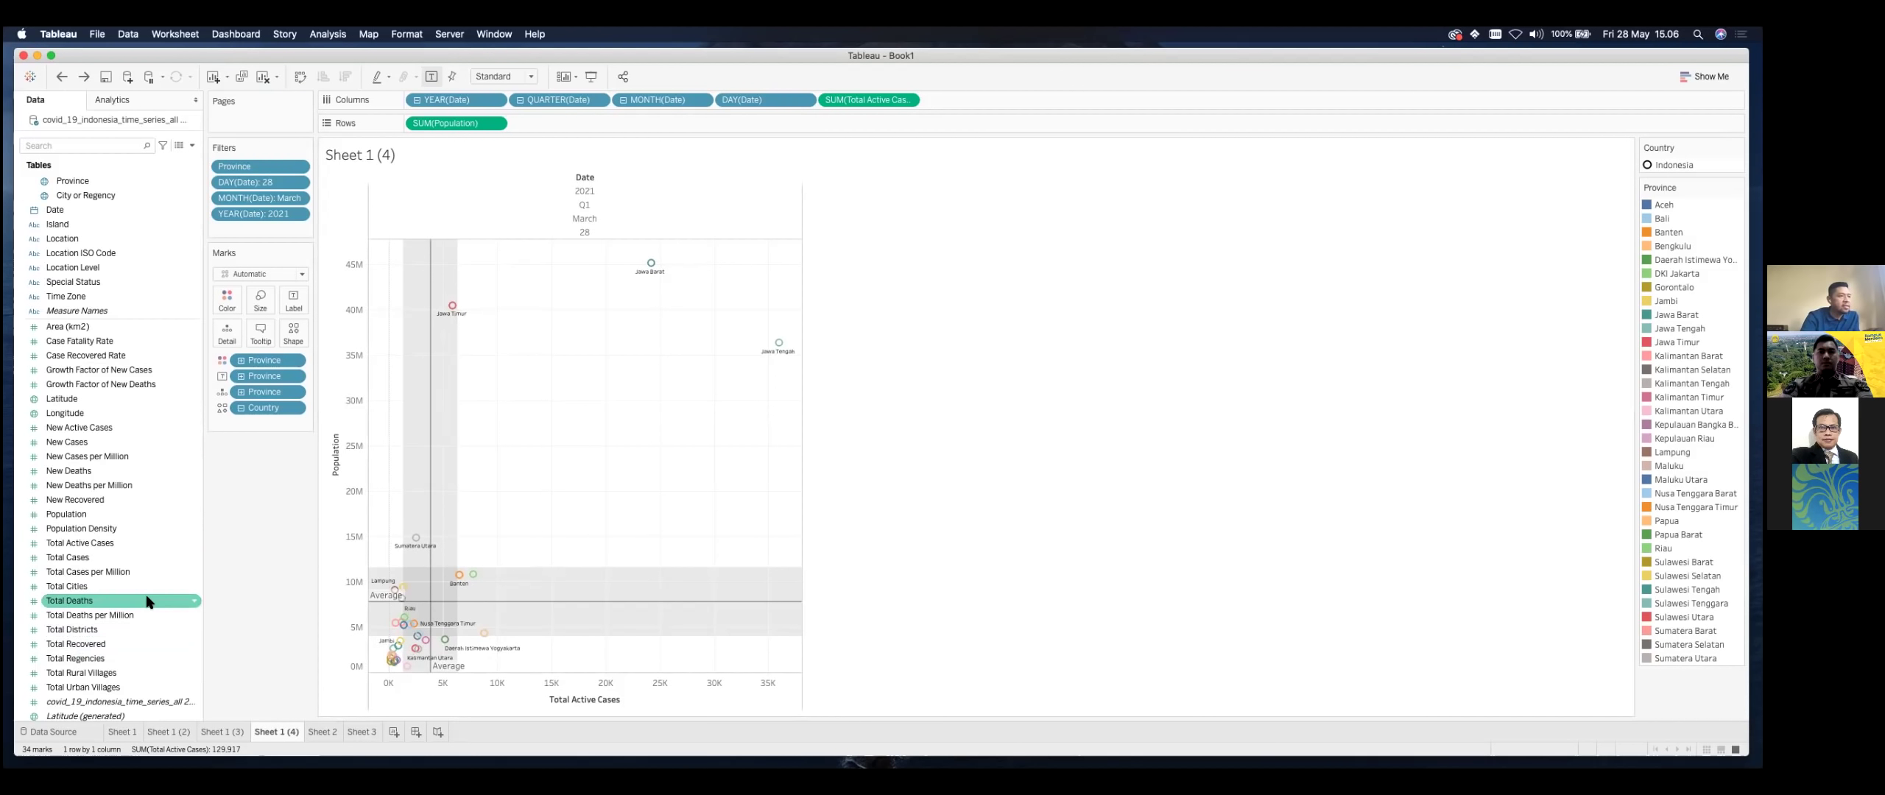
{"action": "left_click_drag", "start_coordinate": [148, 599], "coordinate": [537, 458]}
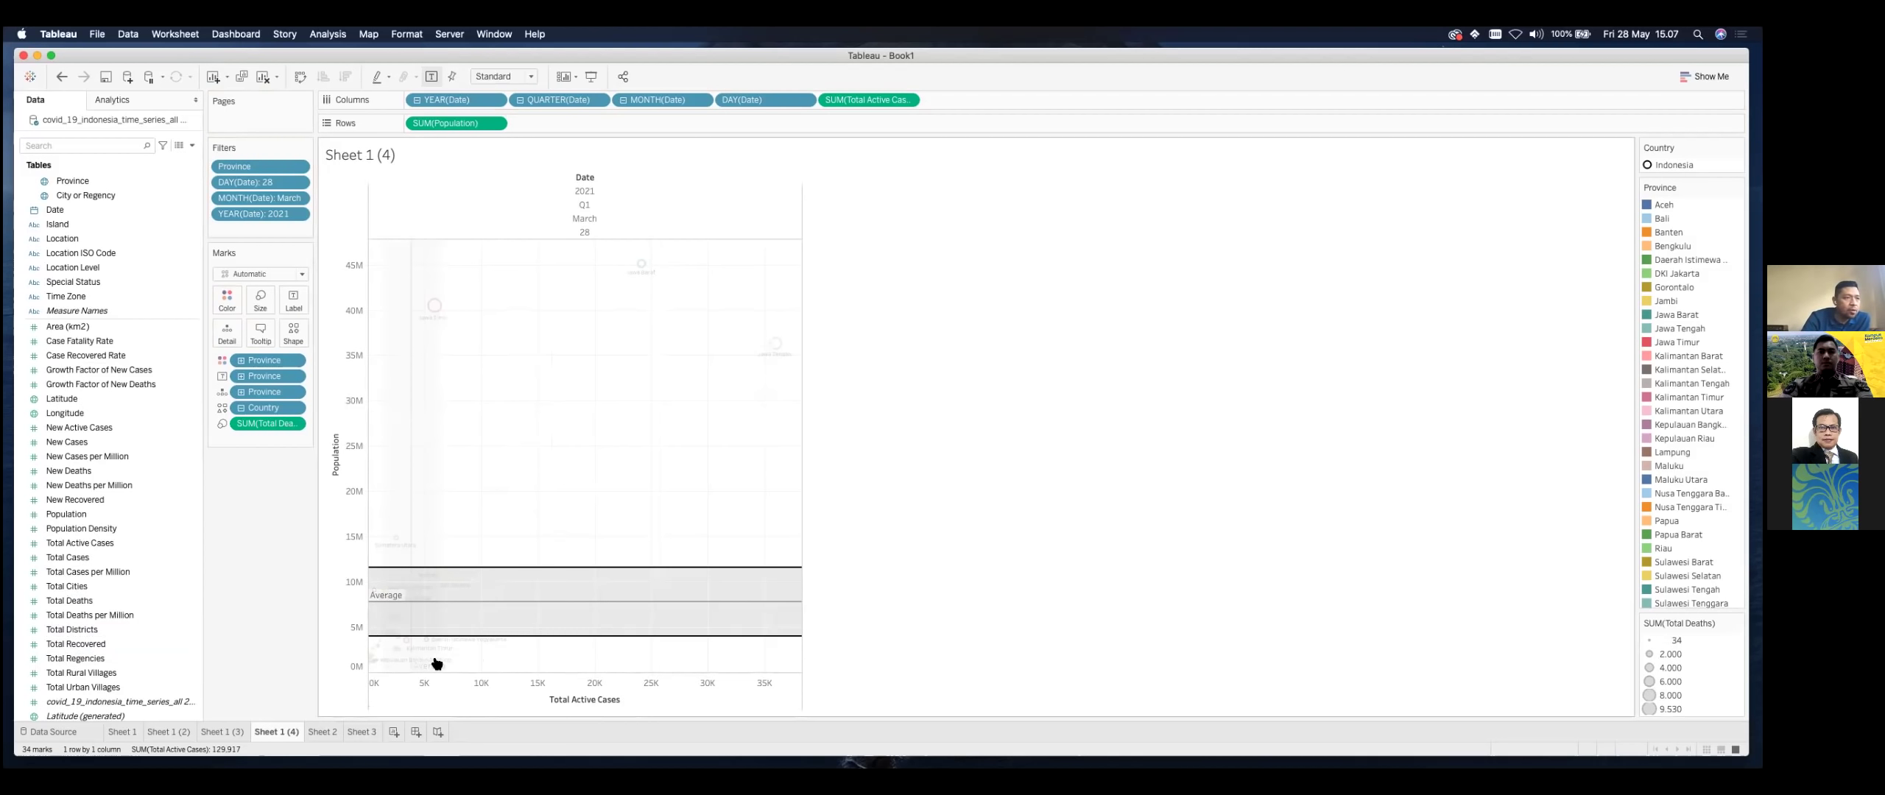
Step: Select the provinces in the low-population, low-active-cases quadrant and examine their details, including total deaths
{"action": "mouse_move", "coordinate": [396, 538]}
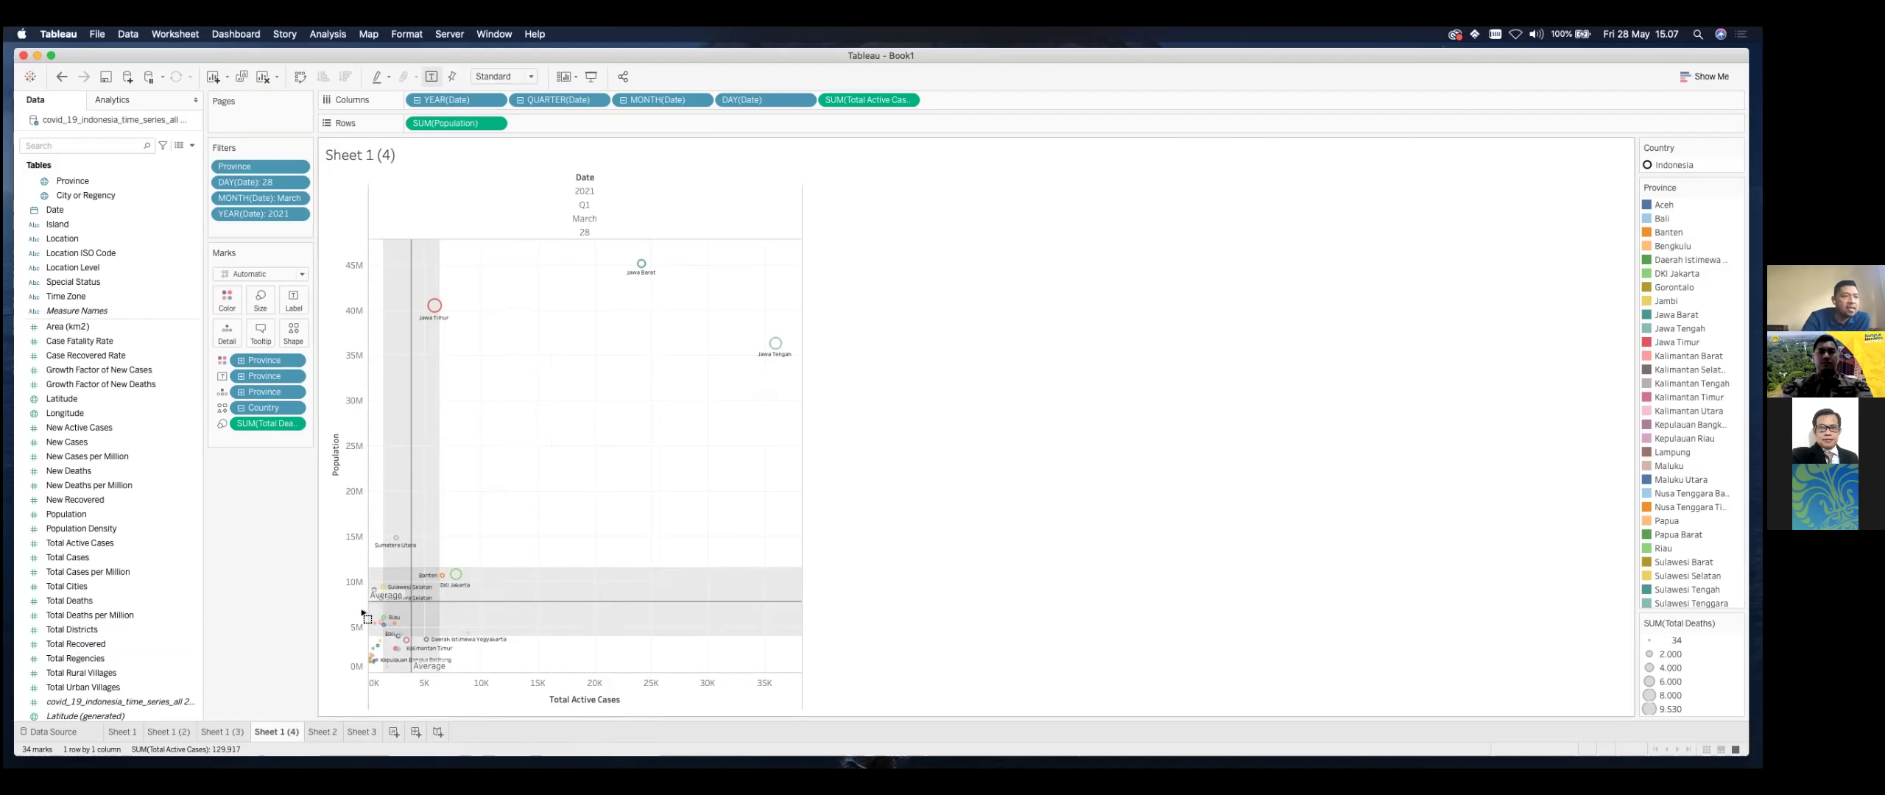
{"action": "left_click_drag", "start_coordinate": [358, 611], "coordinate": [351, 609]}
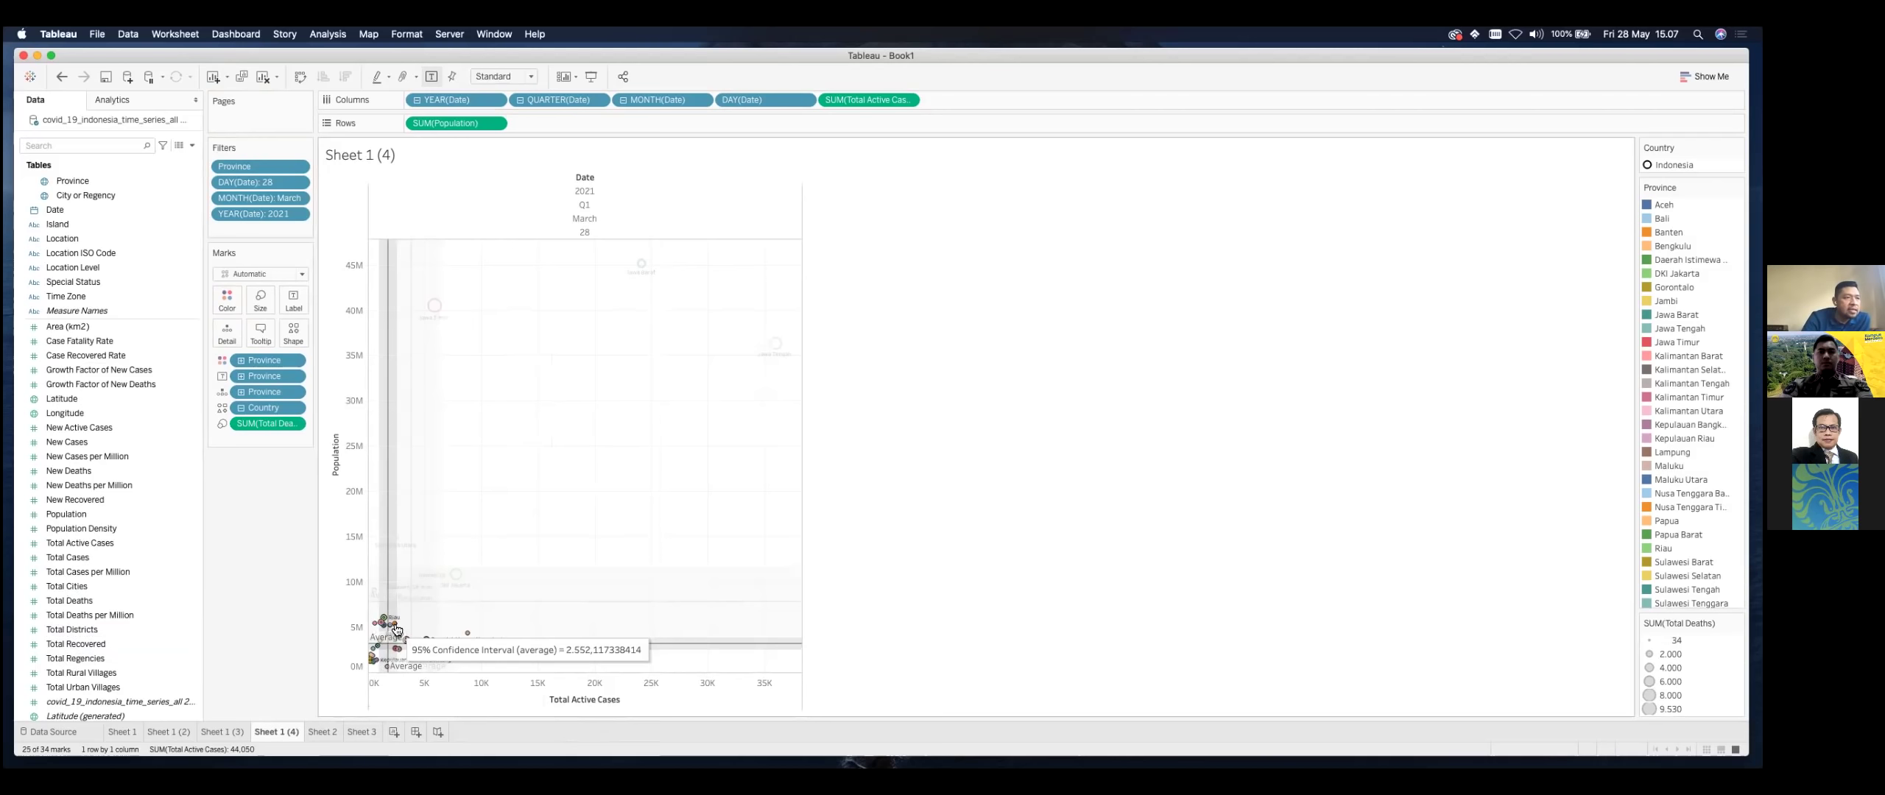
{"action": "right_click", "coordinate": [396, 628]}
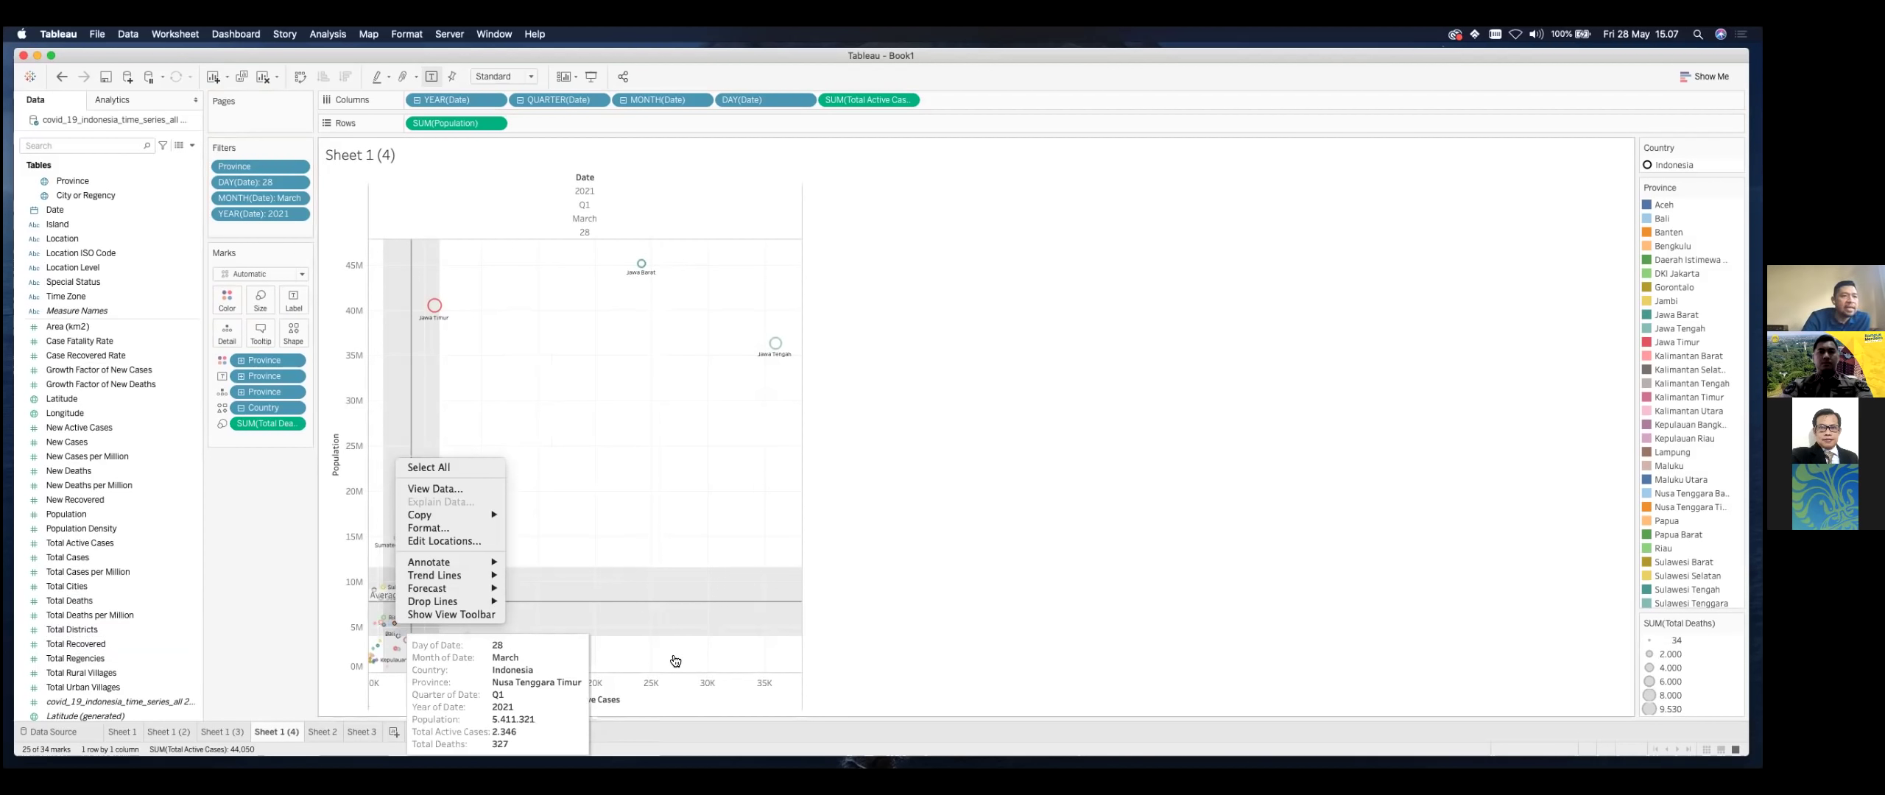
{"action": "left_click", "coordinate": [623, 657]}
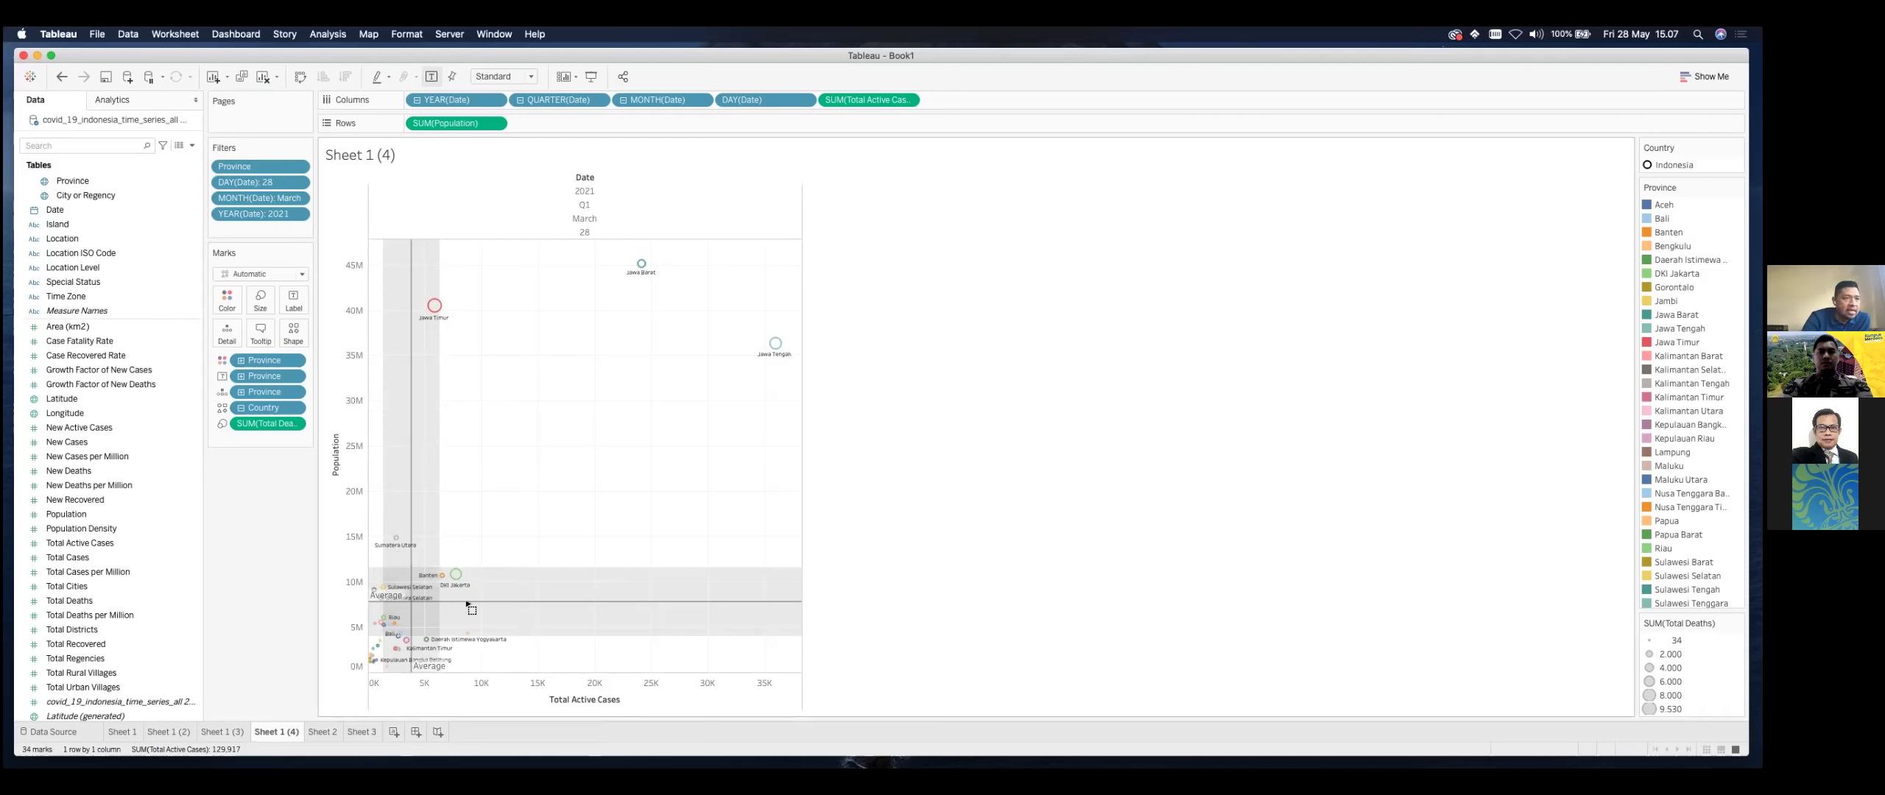
{"action": "left_click_drag", "start_coordinate": [524, 670], "coordinate": [364, 601]}
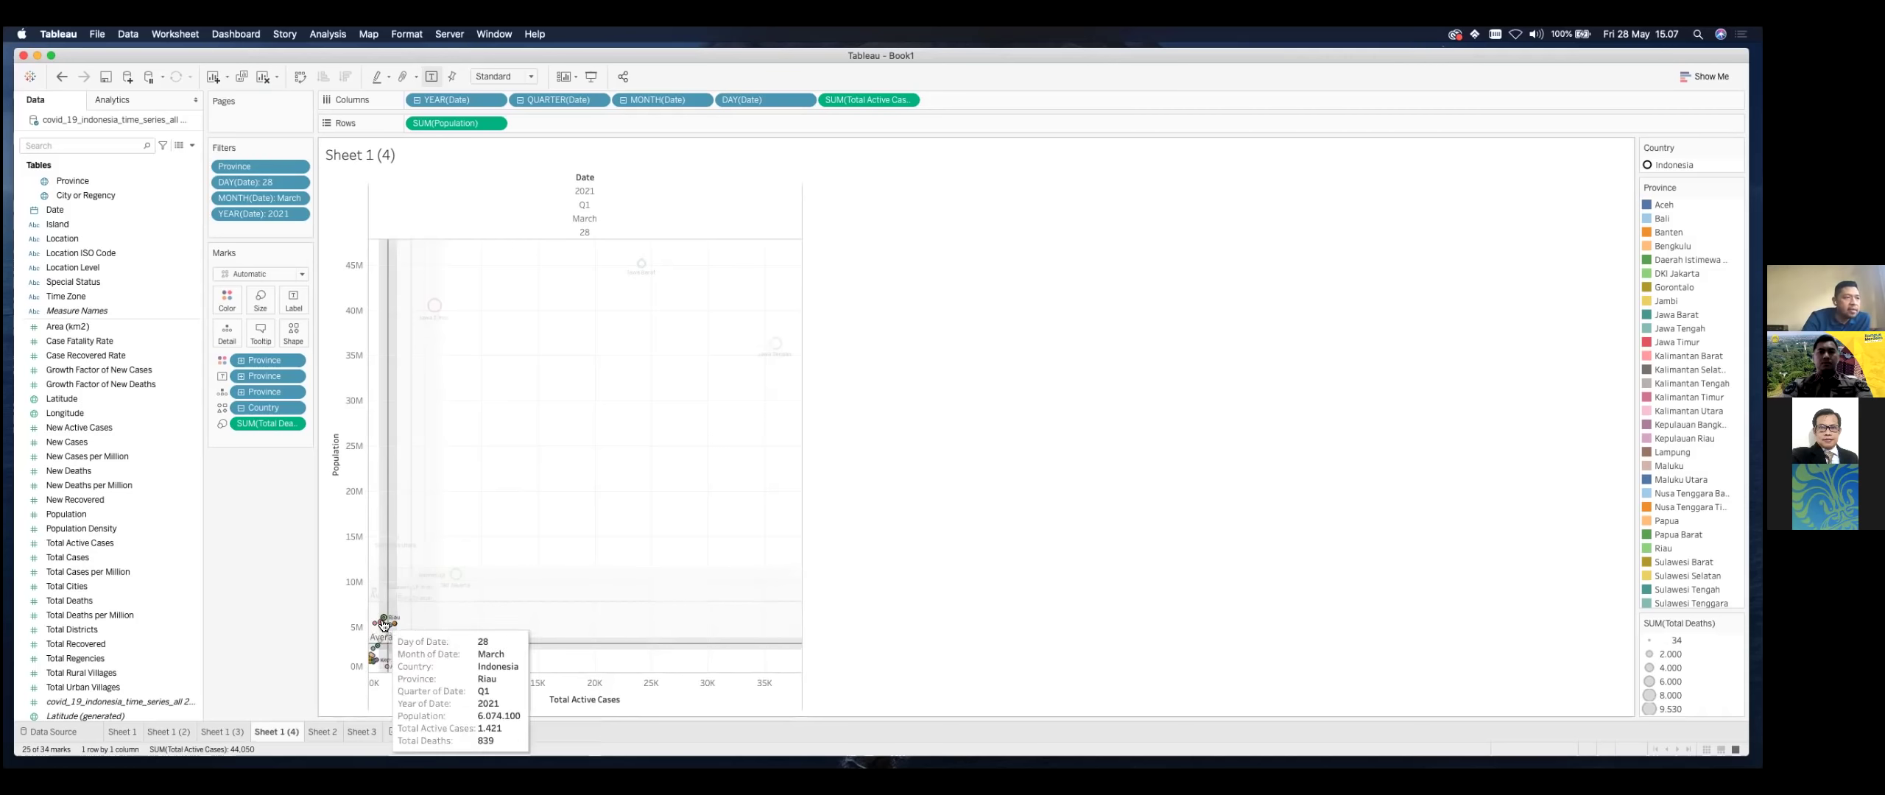
{"action": "mouse_move", "coordinate": [386, 658]}
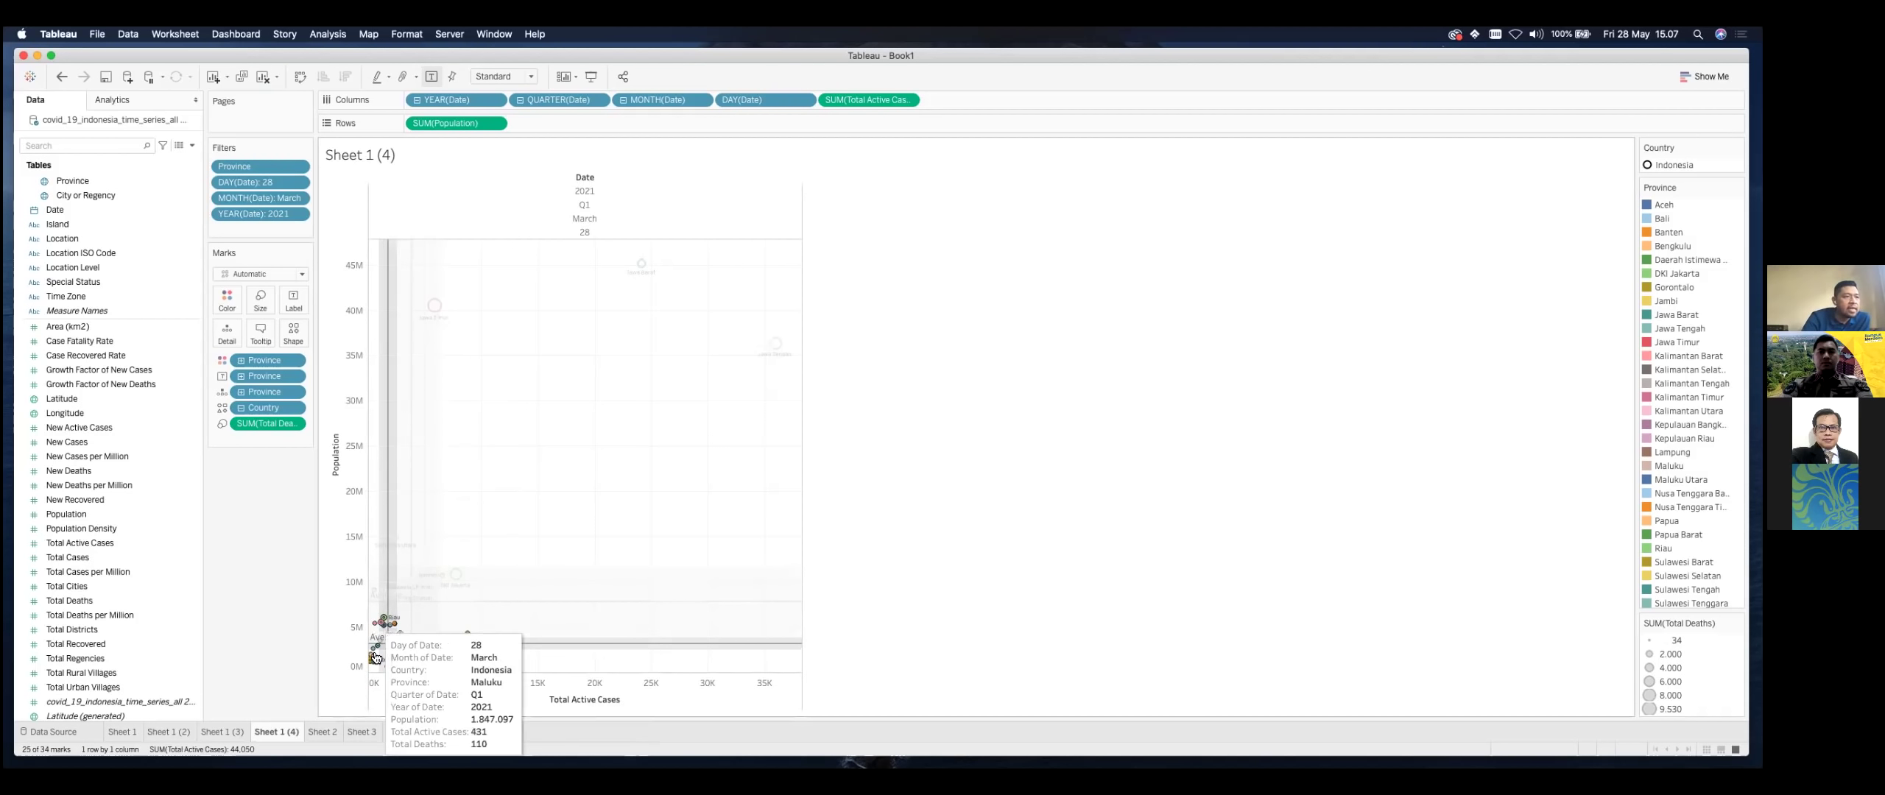
Step: Keep only the selected low-population, low-active-cases provinces and widen the resulting scatter plot
{"action": "right_click", "coordinate": [397, 628]}
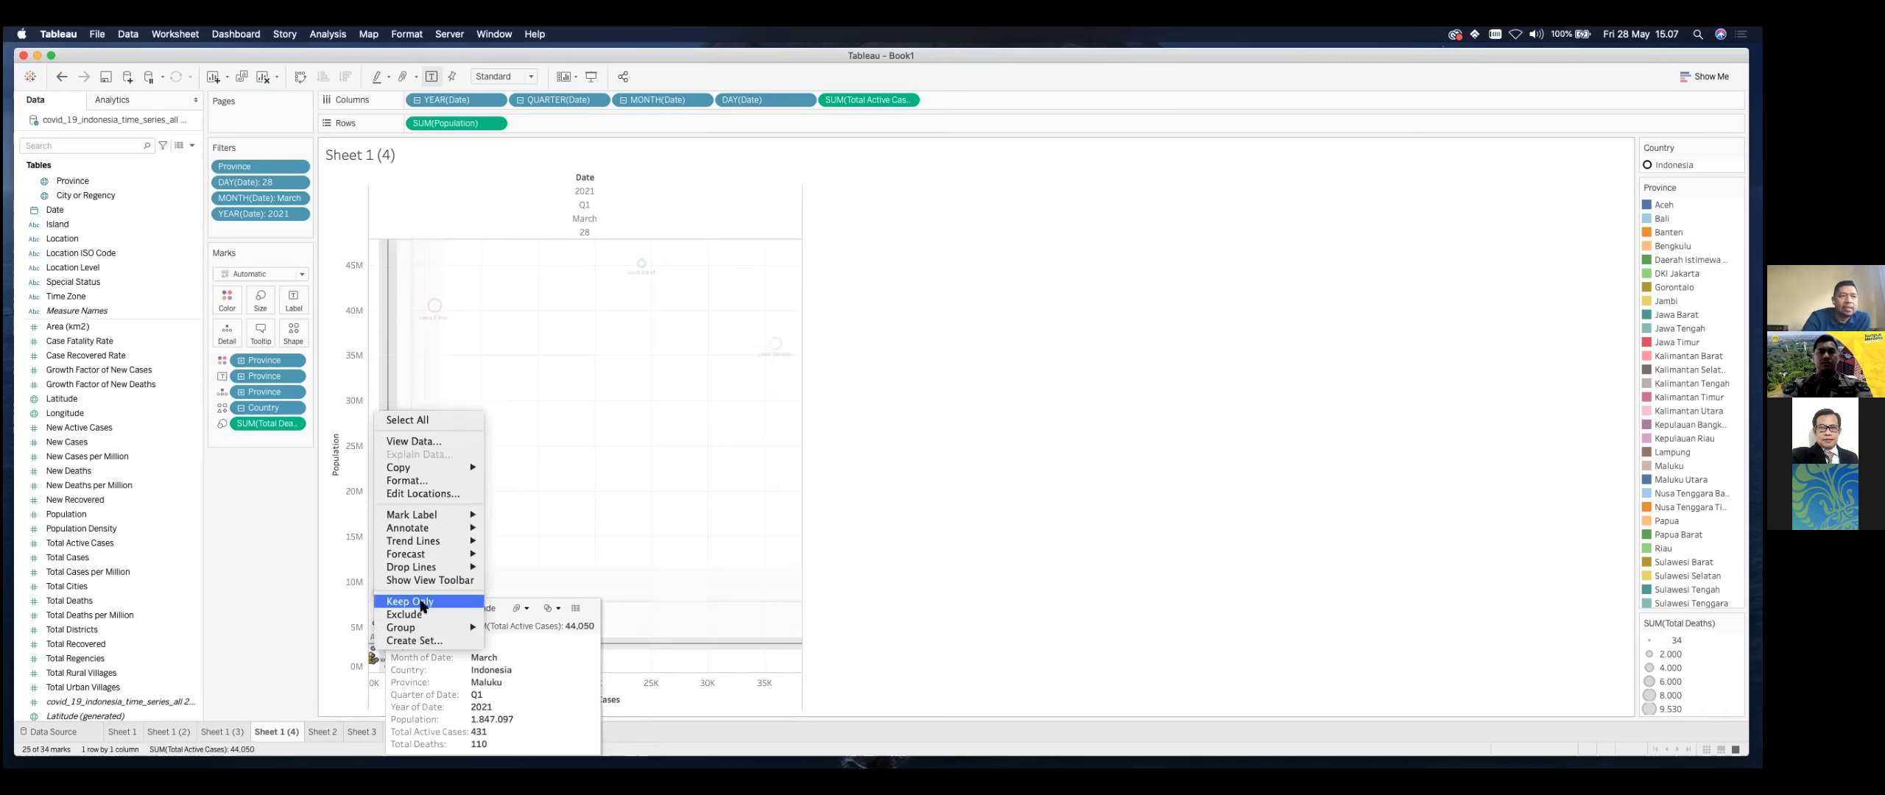
{"action": "left_click", "coordinate": [425, 603]}
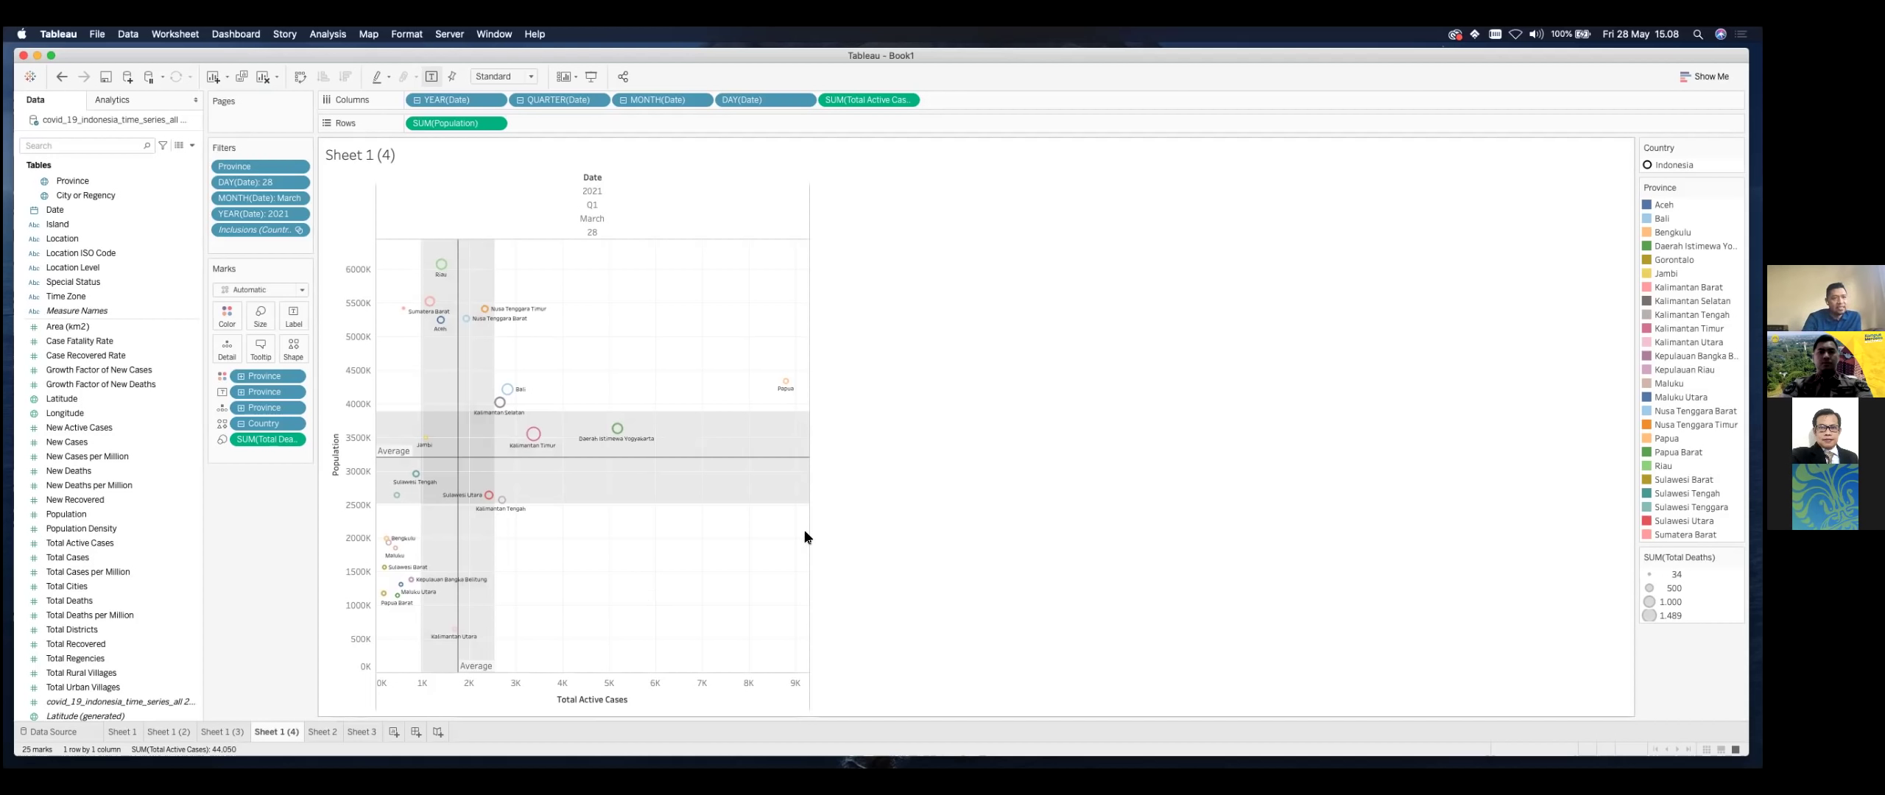
{"action": "left_click_drag", "start_coordinate": [808, 536], "coordinate": [957, 545]}
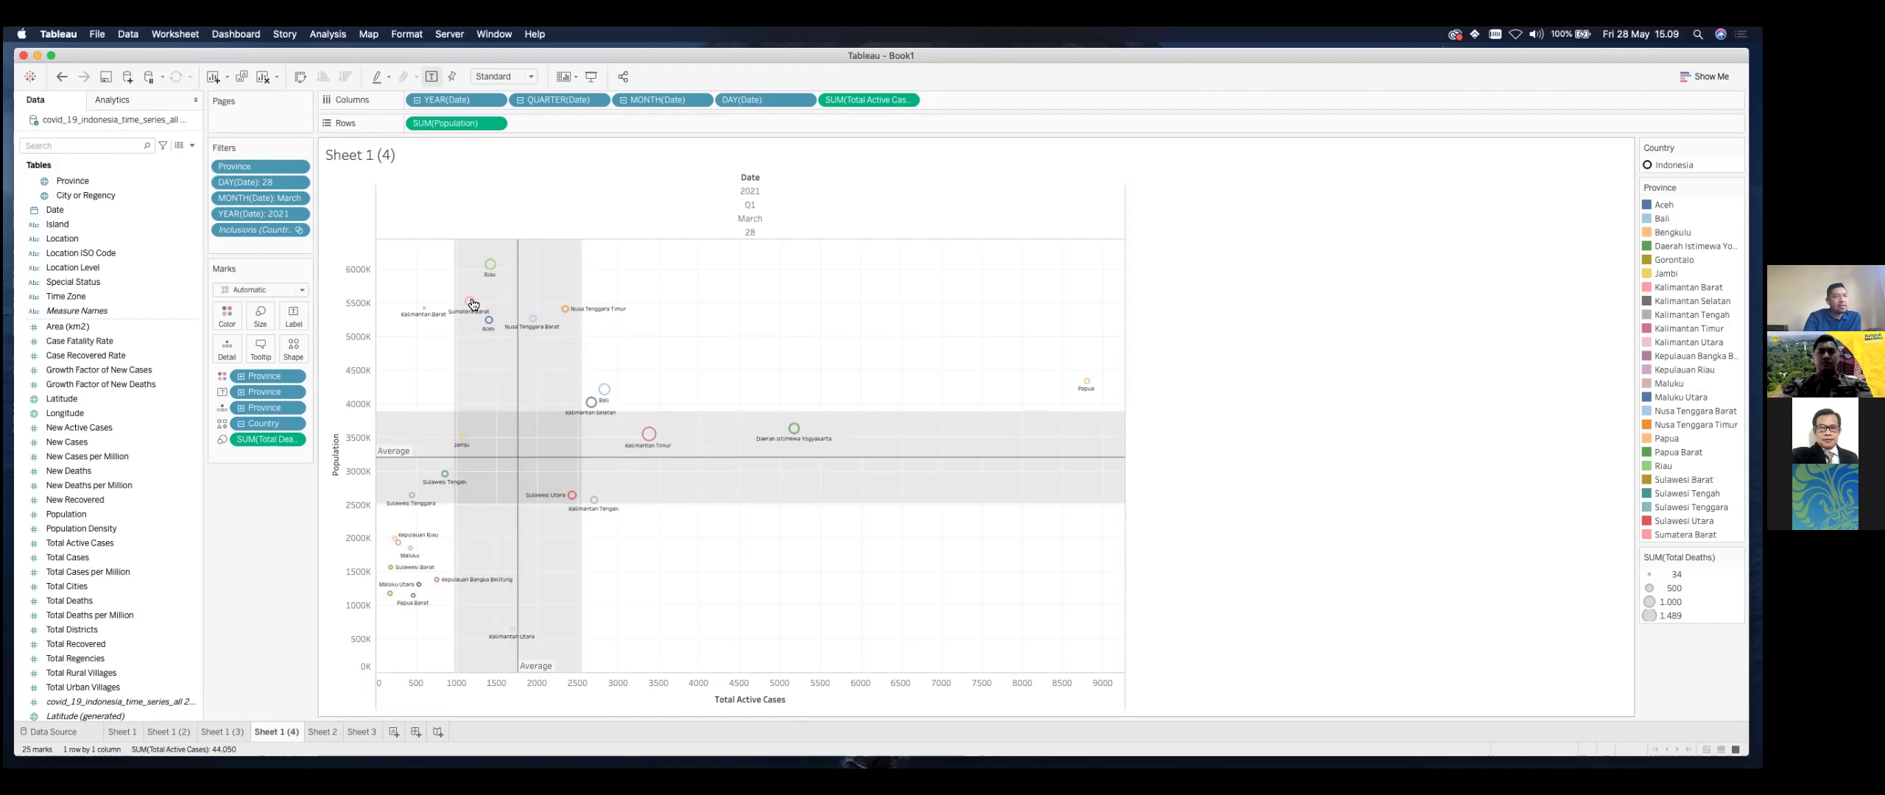
Step: Examine how the kept provinces spread around the new averages, including the details of Sumatera Barat and Kalimantan Timur
{"action": "mouse_move", "coordinate": [472, 304]}
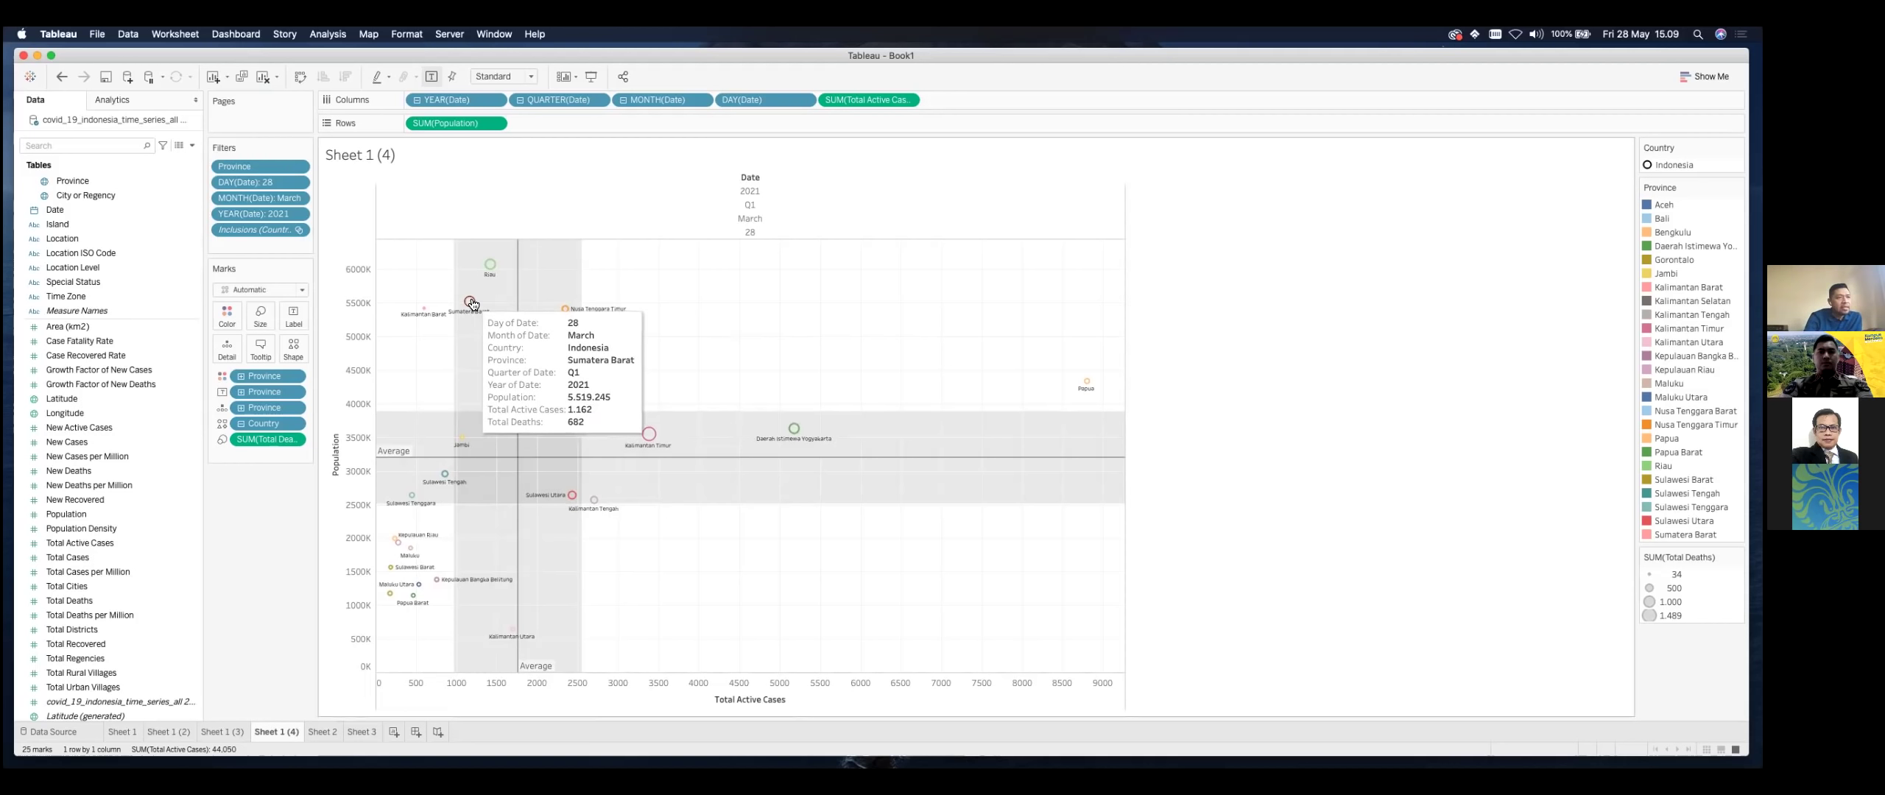
{"action": "mouse_move", "coordinate": [491, 271]}
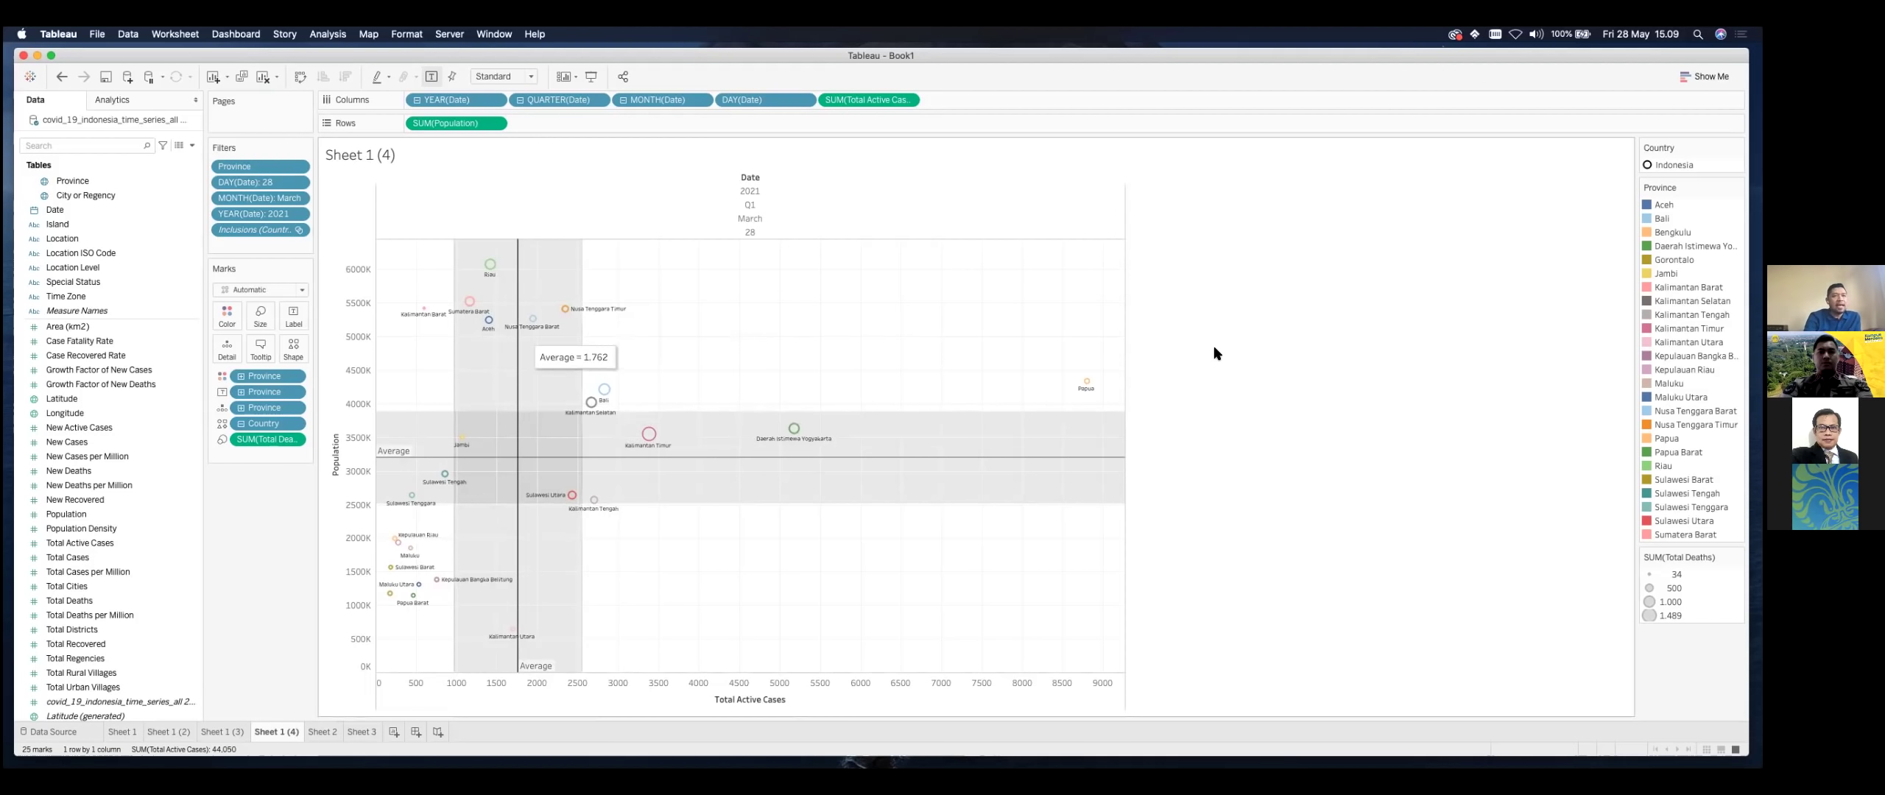
{"action": "key", "text": "super+a"}
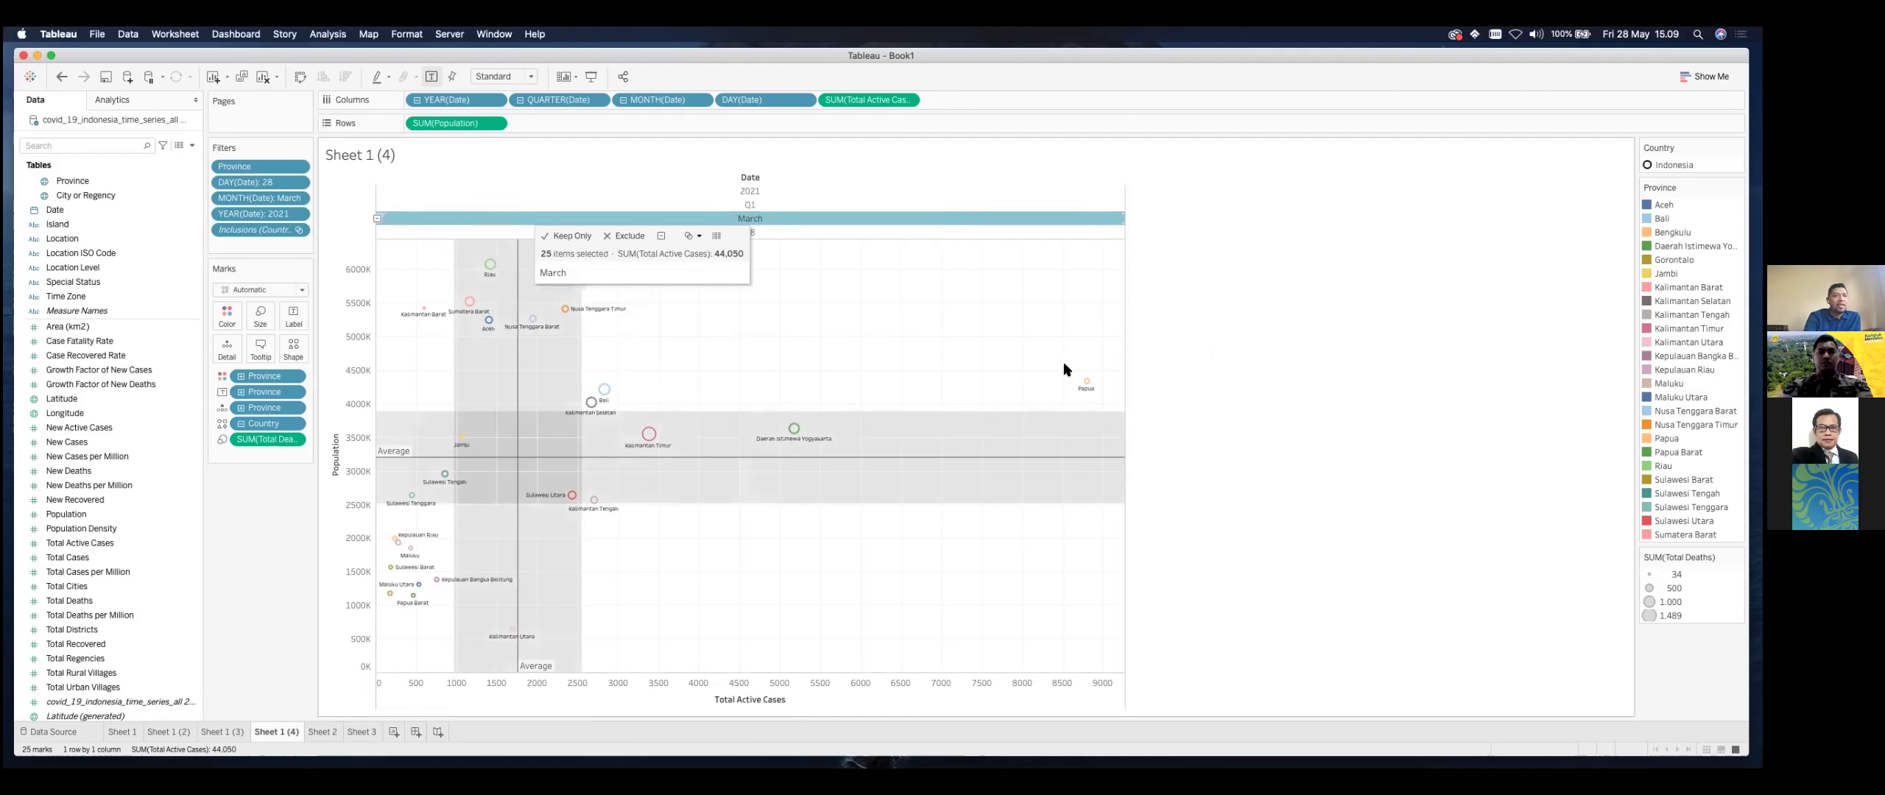
{"action": "left_click", "coordinate": [1048, 587]}
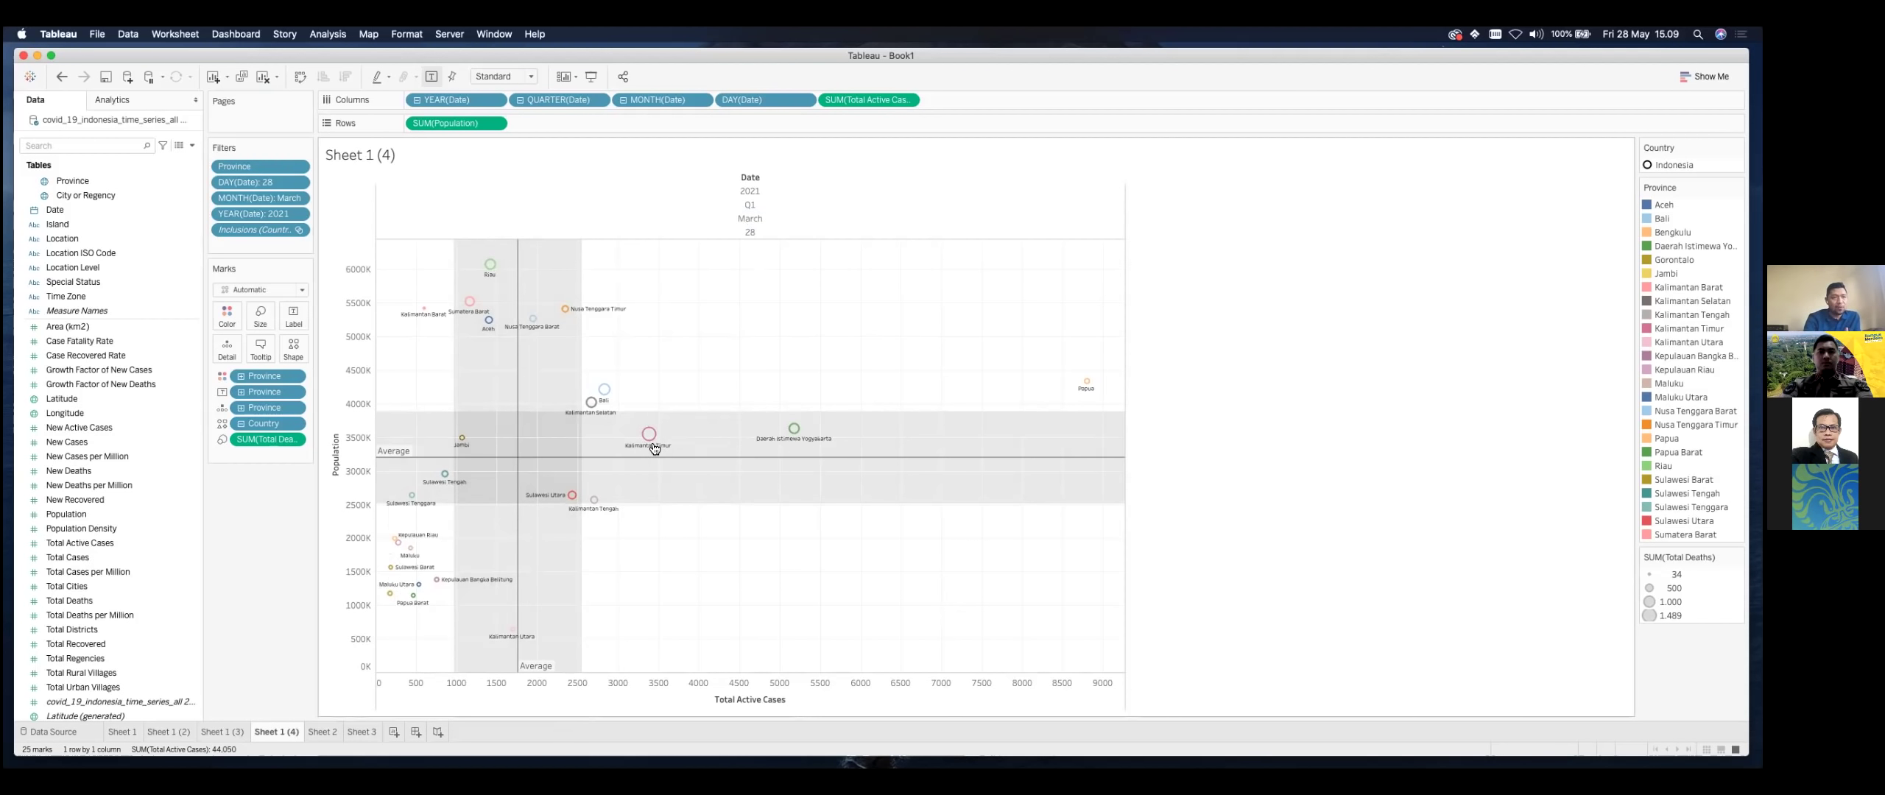
{"action": "mouse_move", "coordinate": [649, 442]}
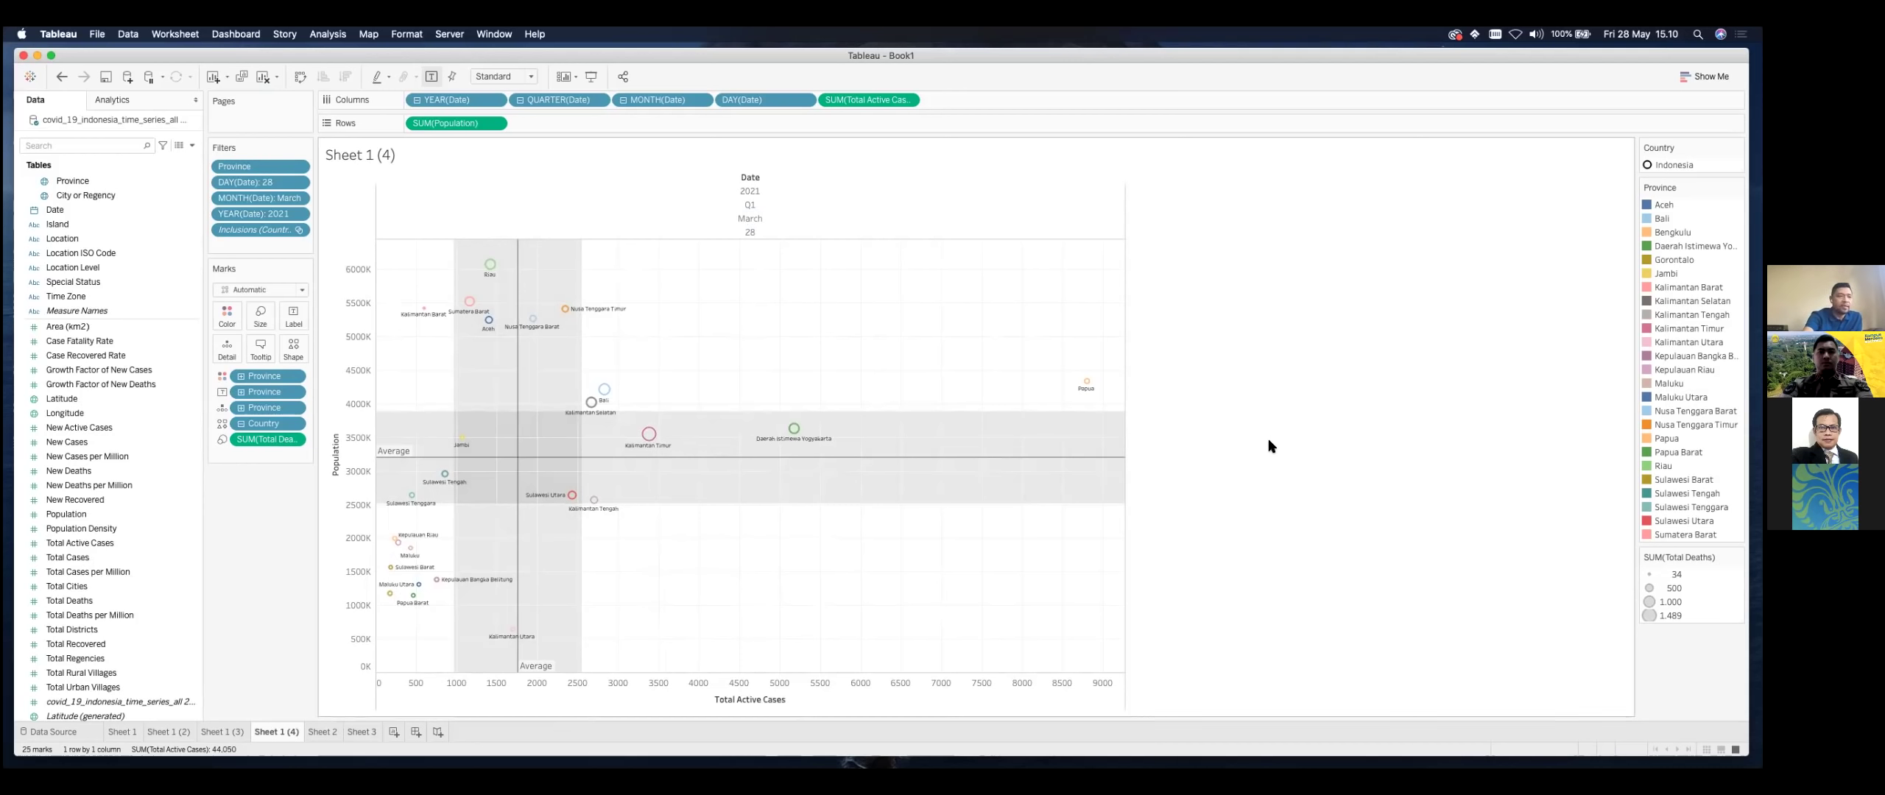
Step: Undo the widening and the keep-only filter, and widen the scatter plot of all provinces
{"action": "key", "text": "super+Left"}
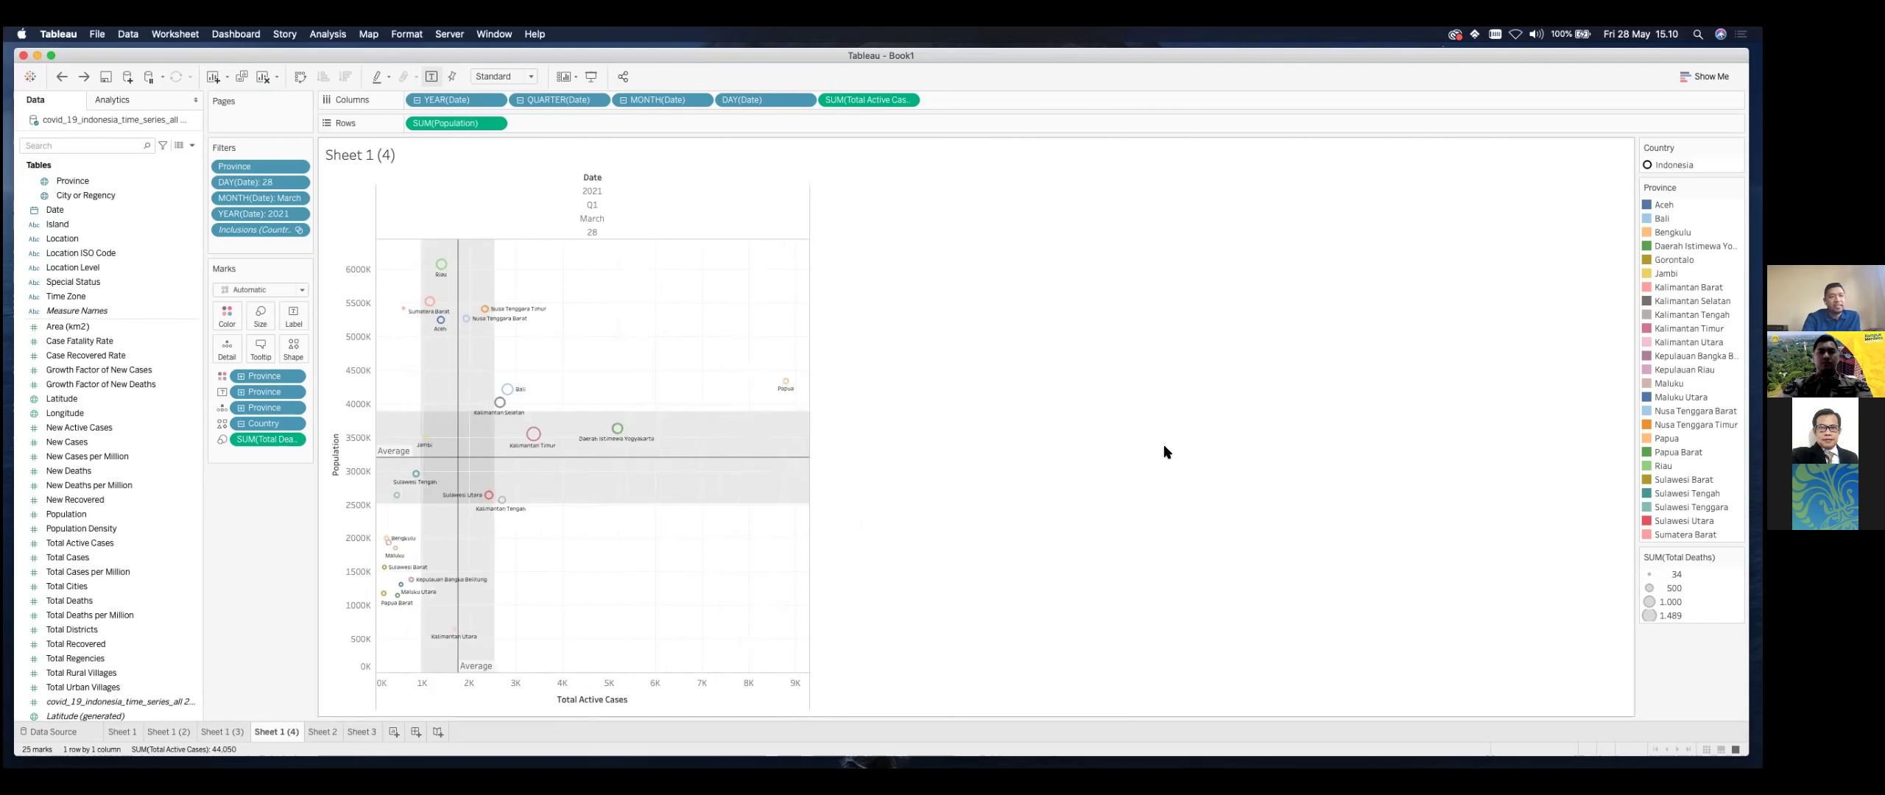
{"action": "key", "text": "super+z"}
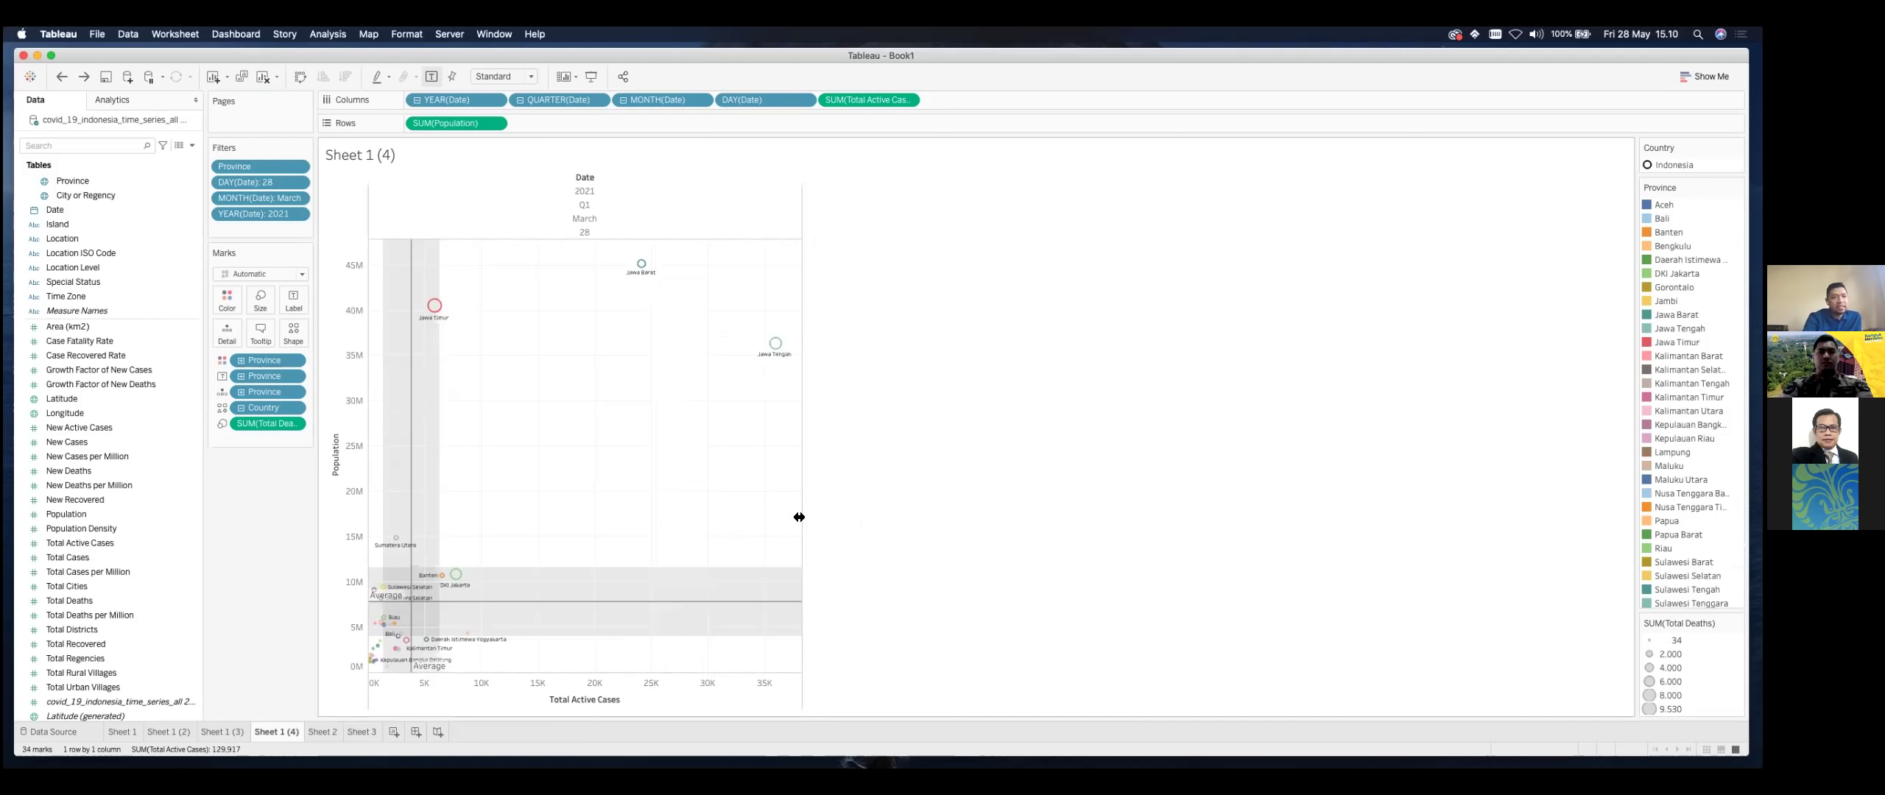
{"action": "left_click_drag", "start_coordinate": [799, 517], "coordinate": [1031, 505]}
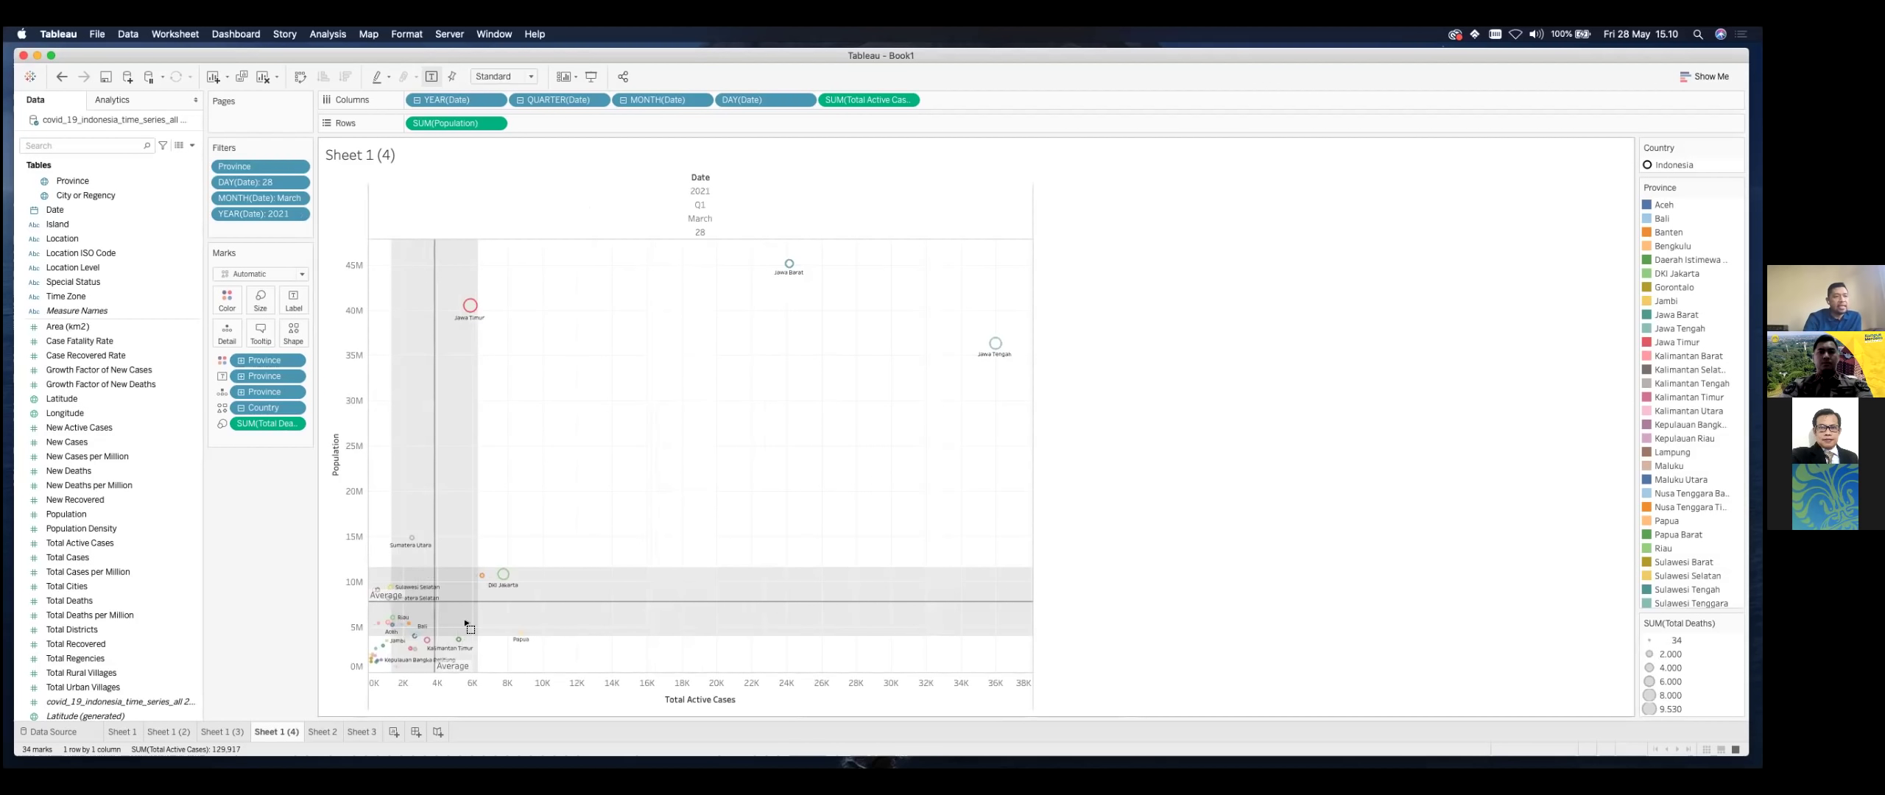
Step: Select the provinces in the low-population, low-active-cases quadrant of the widened plot and keep only those
{"action": "left_click_drag", "start_coordinate": [366, 608], "coordinate": [364, 601]}
{"action": "mouse_move", "coordinate": [392, 656]}
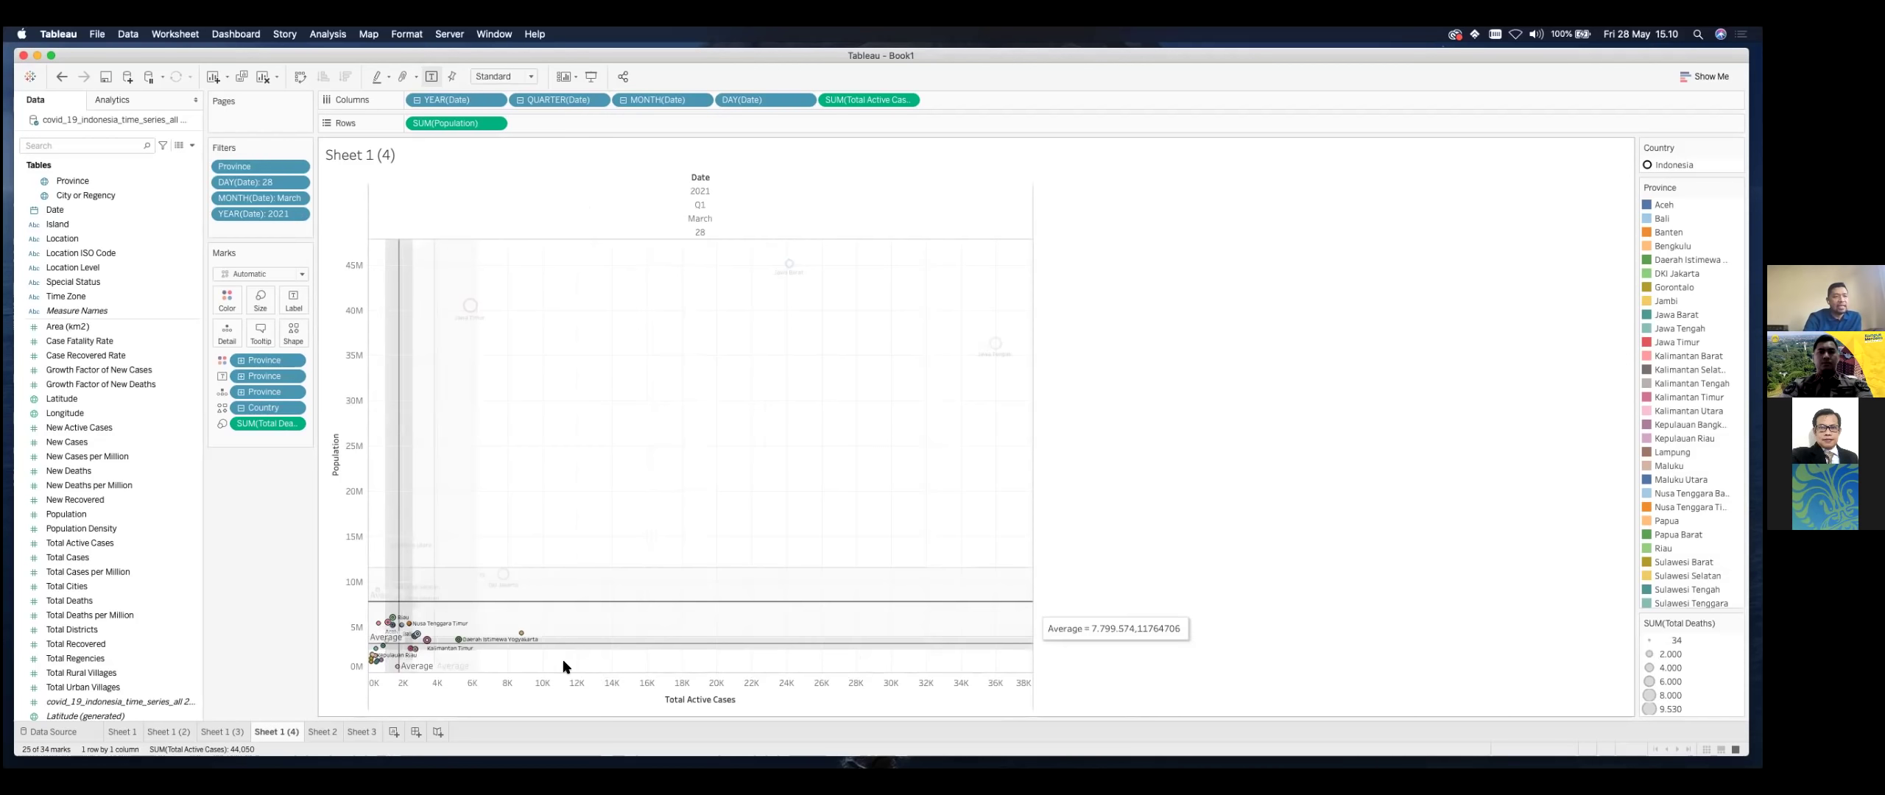
{"action": "left_click", "coordinate": [557, 668]}
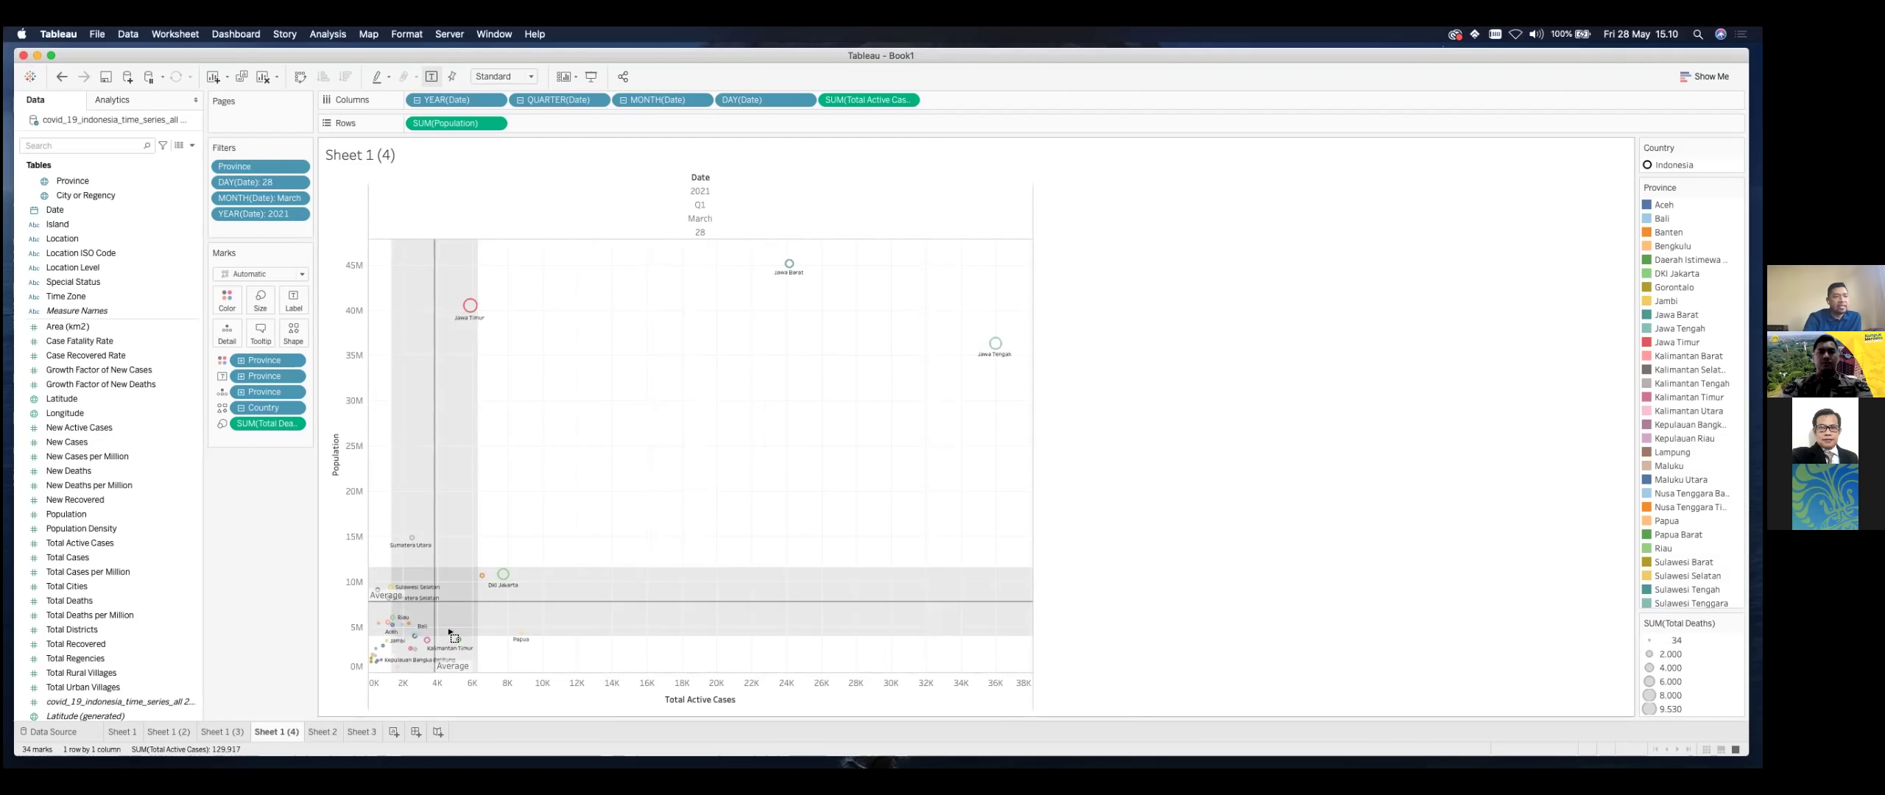
{"action": "left_click_drag", "start_coordinate": [380, 622], "coordinate": [366, 608]}
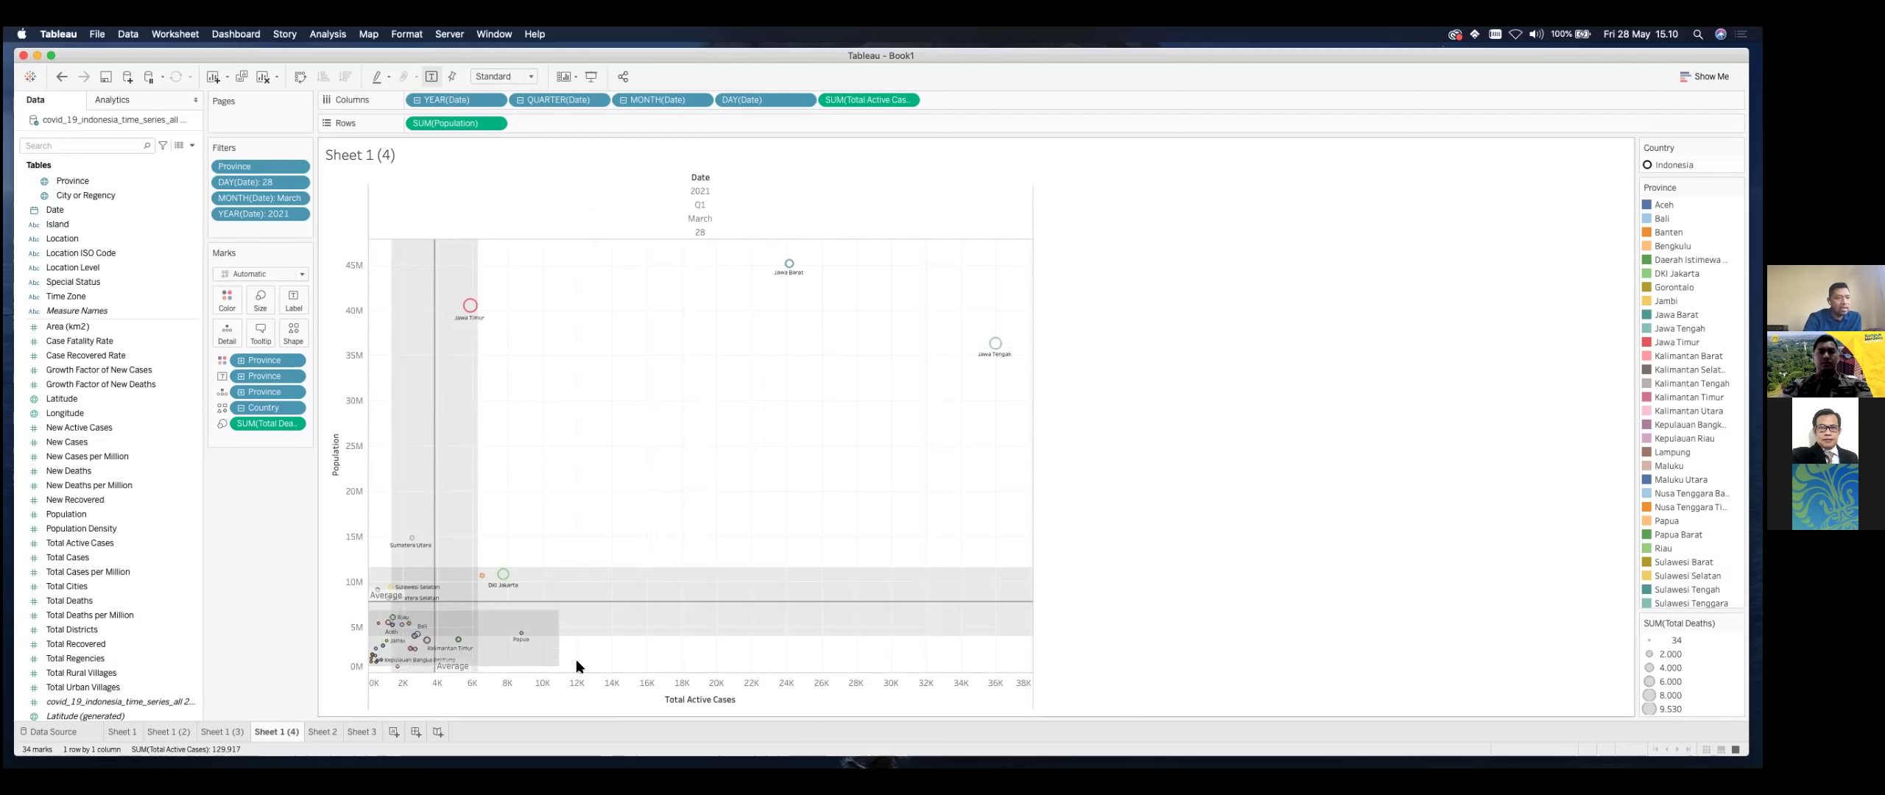
{"action": "left_click_drag", "start_coordinate": [553, 668], "coordinate": [556, 667]}
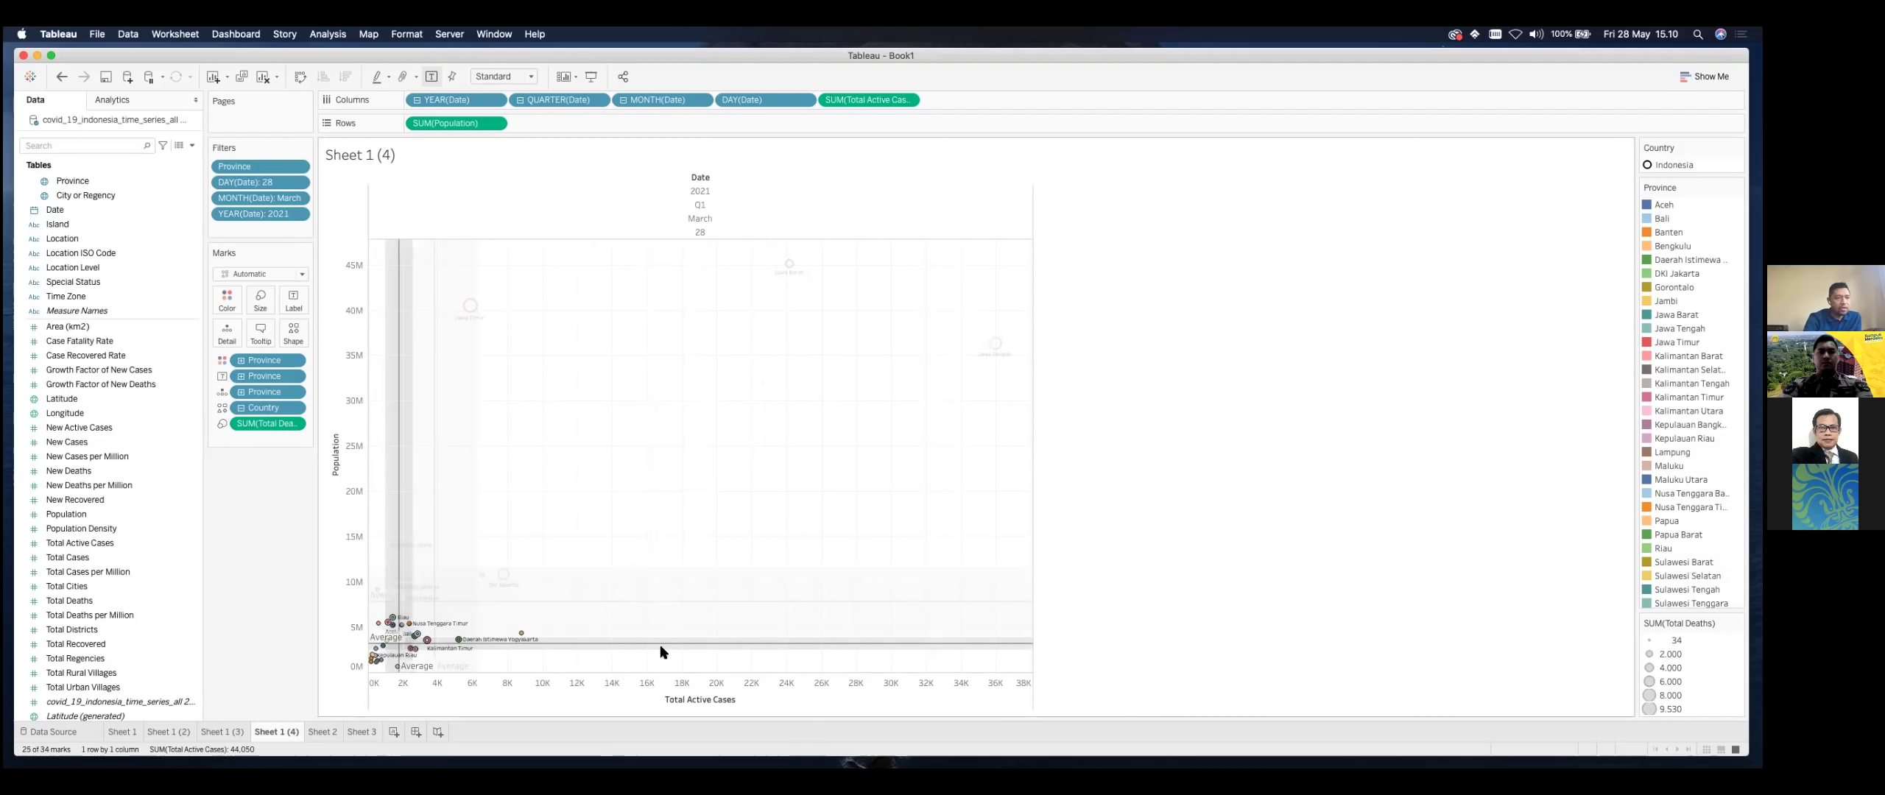
{"action": "left_click", "coordinate": [570, 651]}
{"action": "left_click_drag", "start_coordinate": [566, 669], "coordinate": [367, 609]}
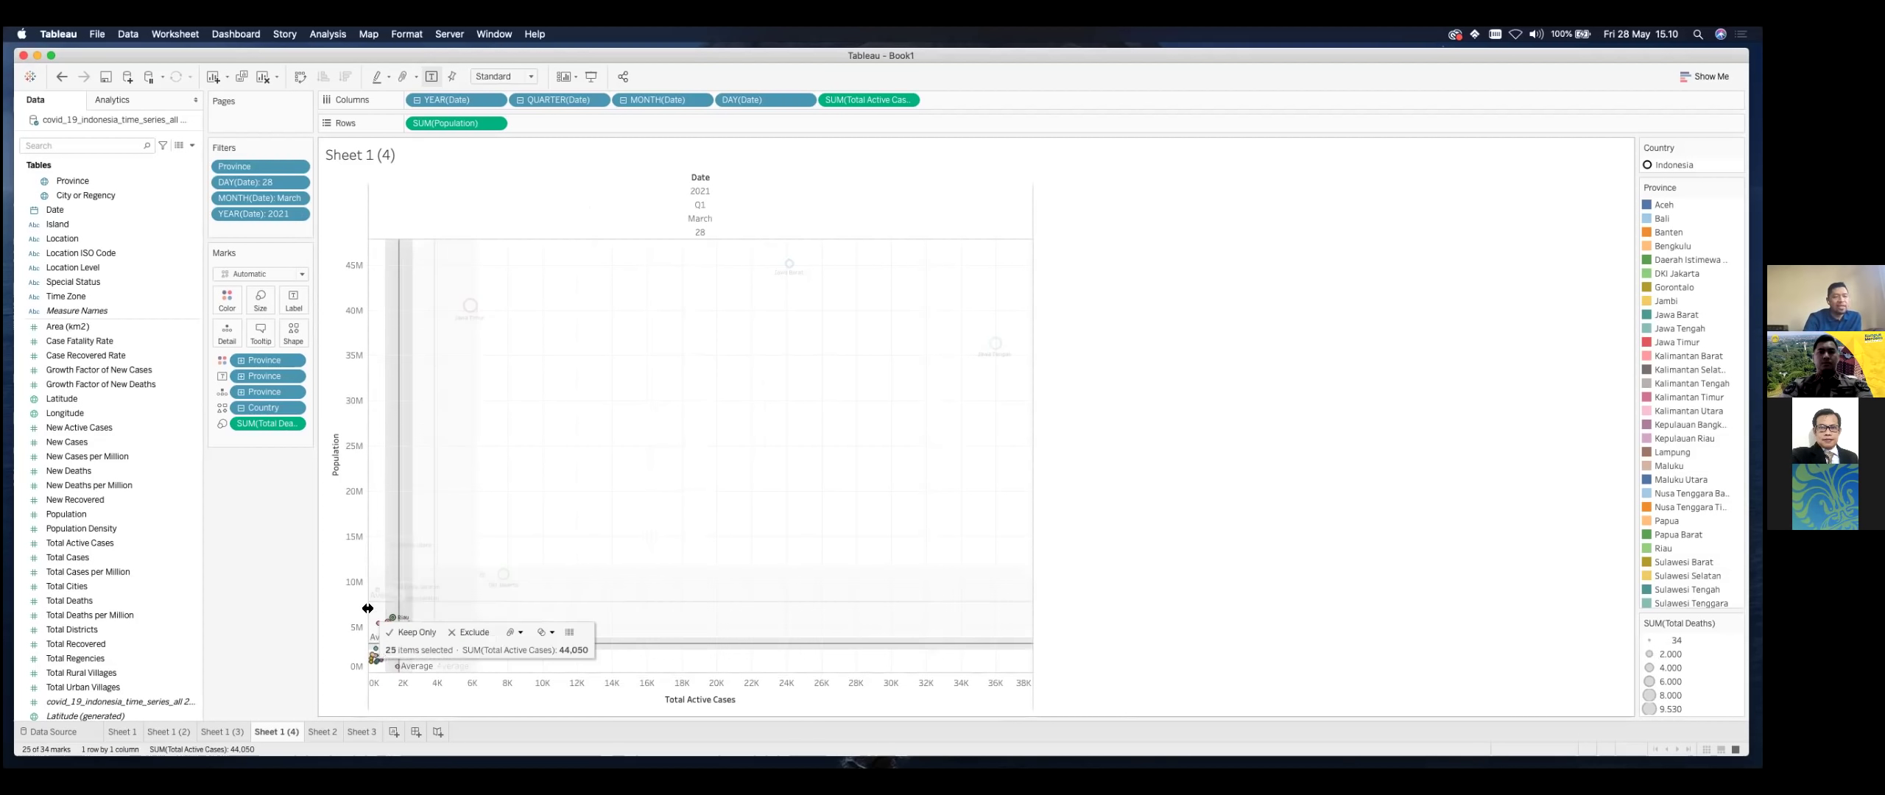
{"action": "left_click", "coordinate": [406, 631]}
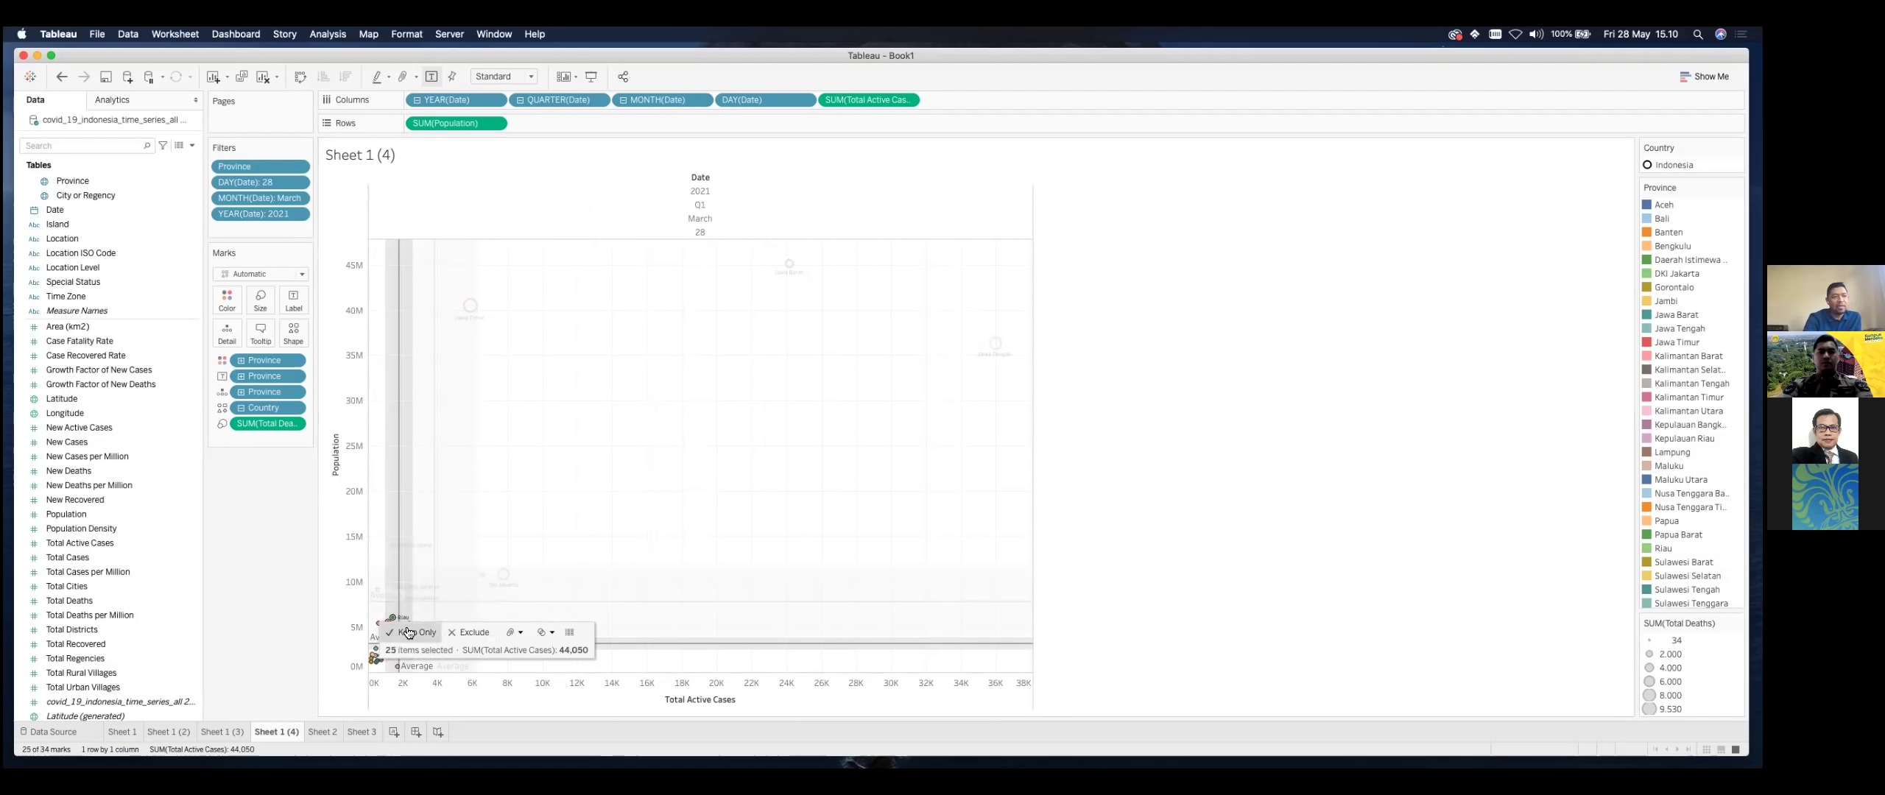
Step: Try adding Population Density alongside Total Deaths as a size measure for the province marks
{"action": "left_click", "coordinate": [1095, 539]}
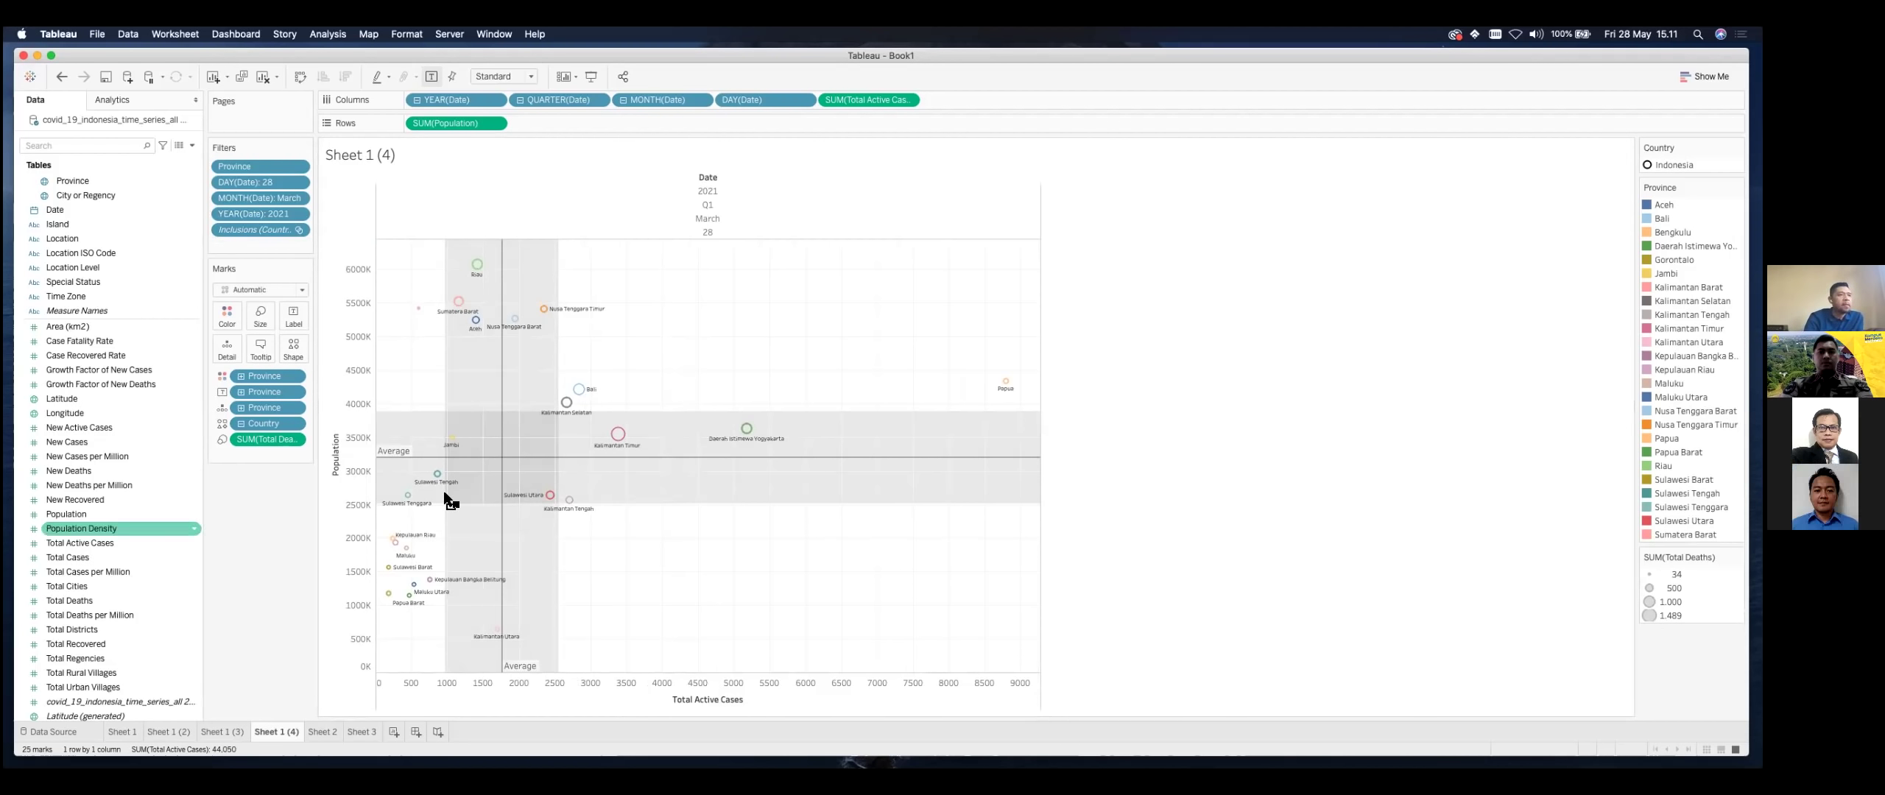
{"action": "left_click_drag", "start_coordinate": [138, 528], "coordinate": [1138, 564]}
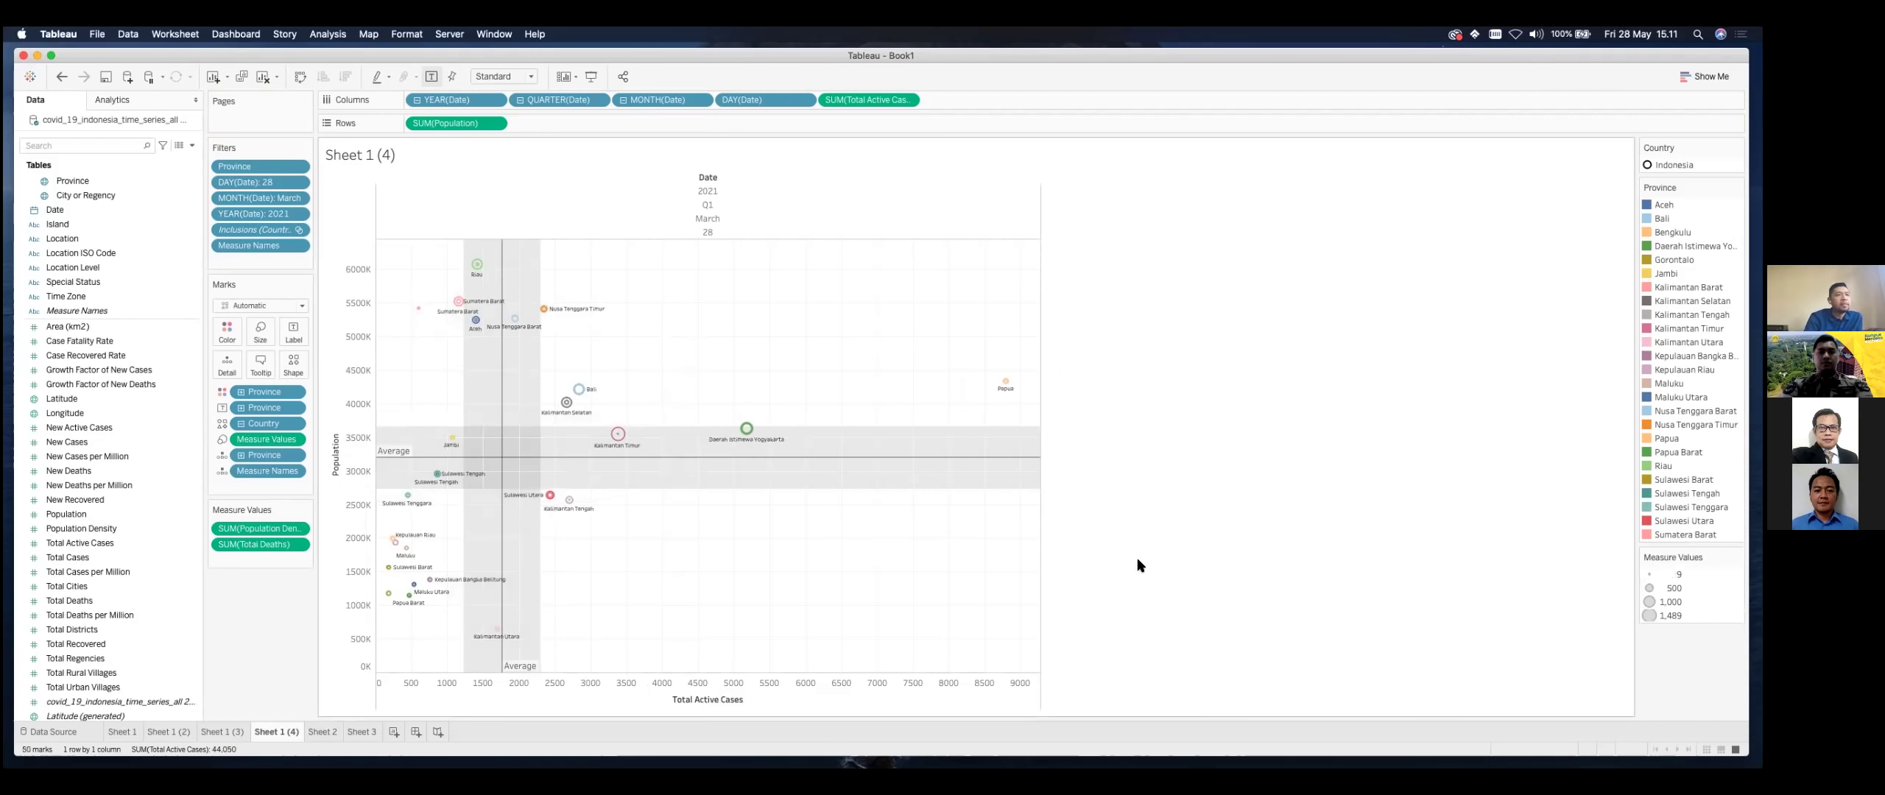
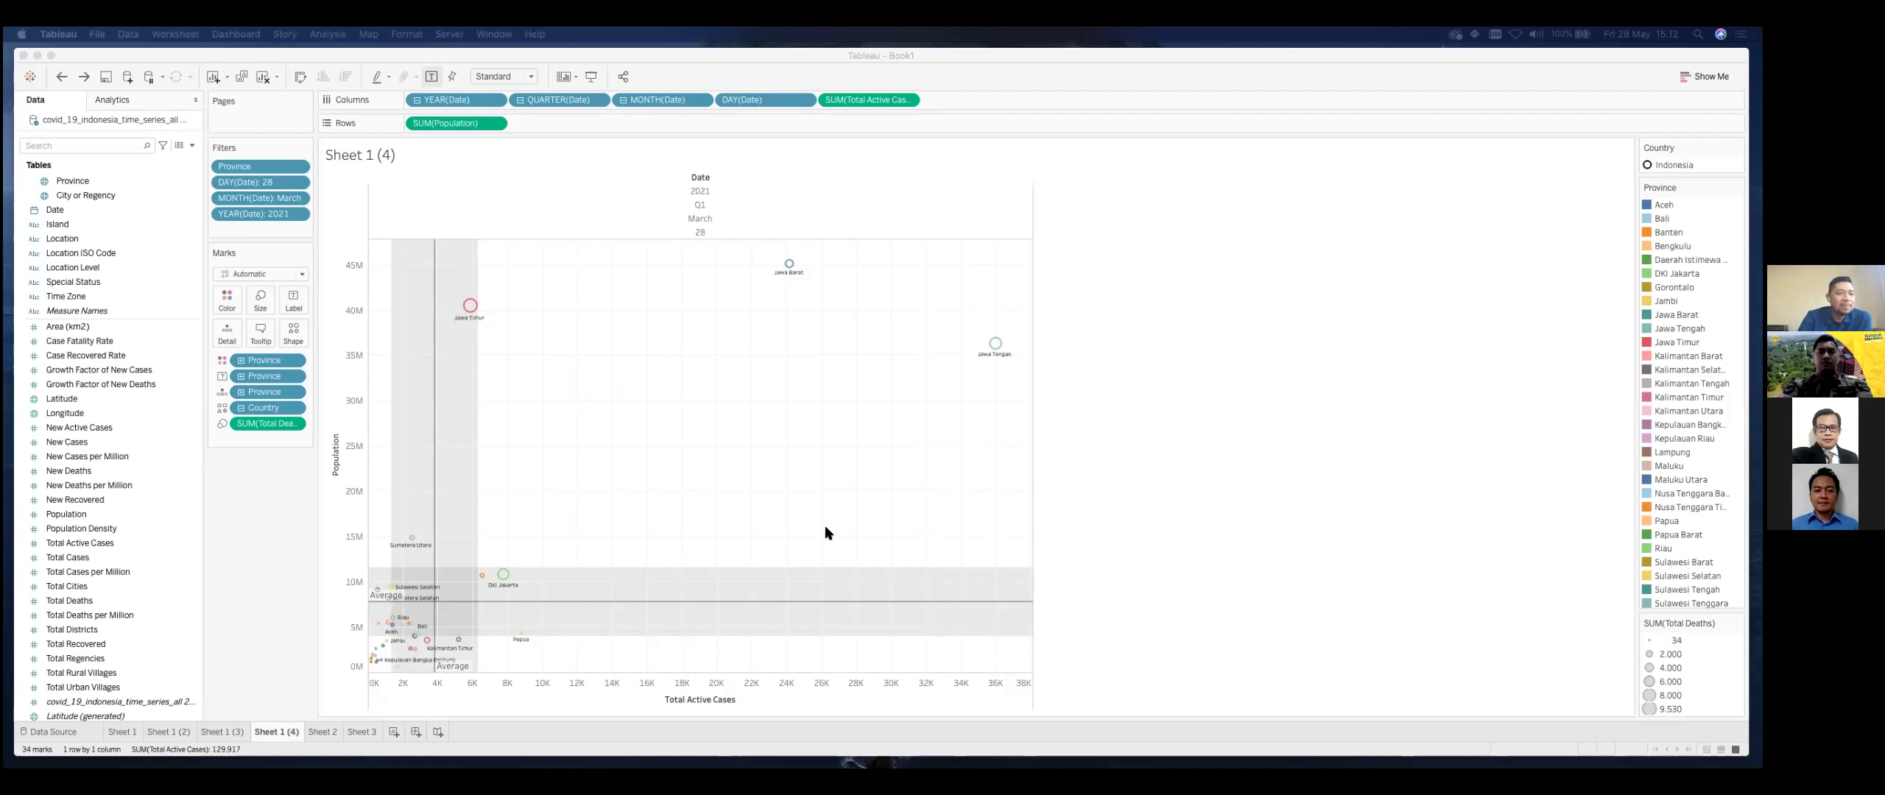
Step: Filter the full scatter plot to only the provinces clustered at low population and low active cases, including Papua
{"action": "left_click", "coordinate": [601, 669]}
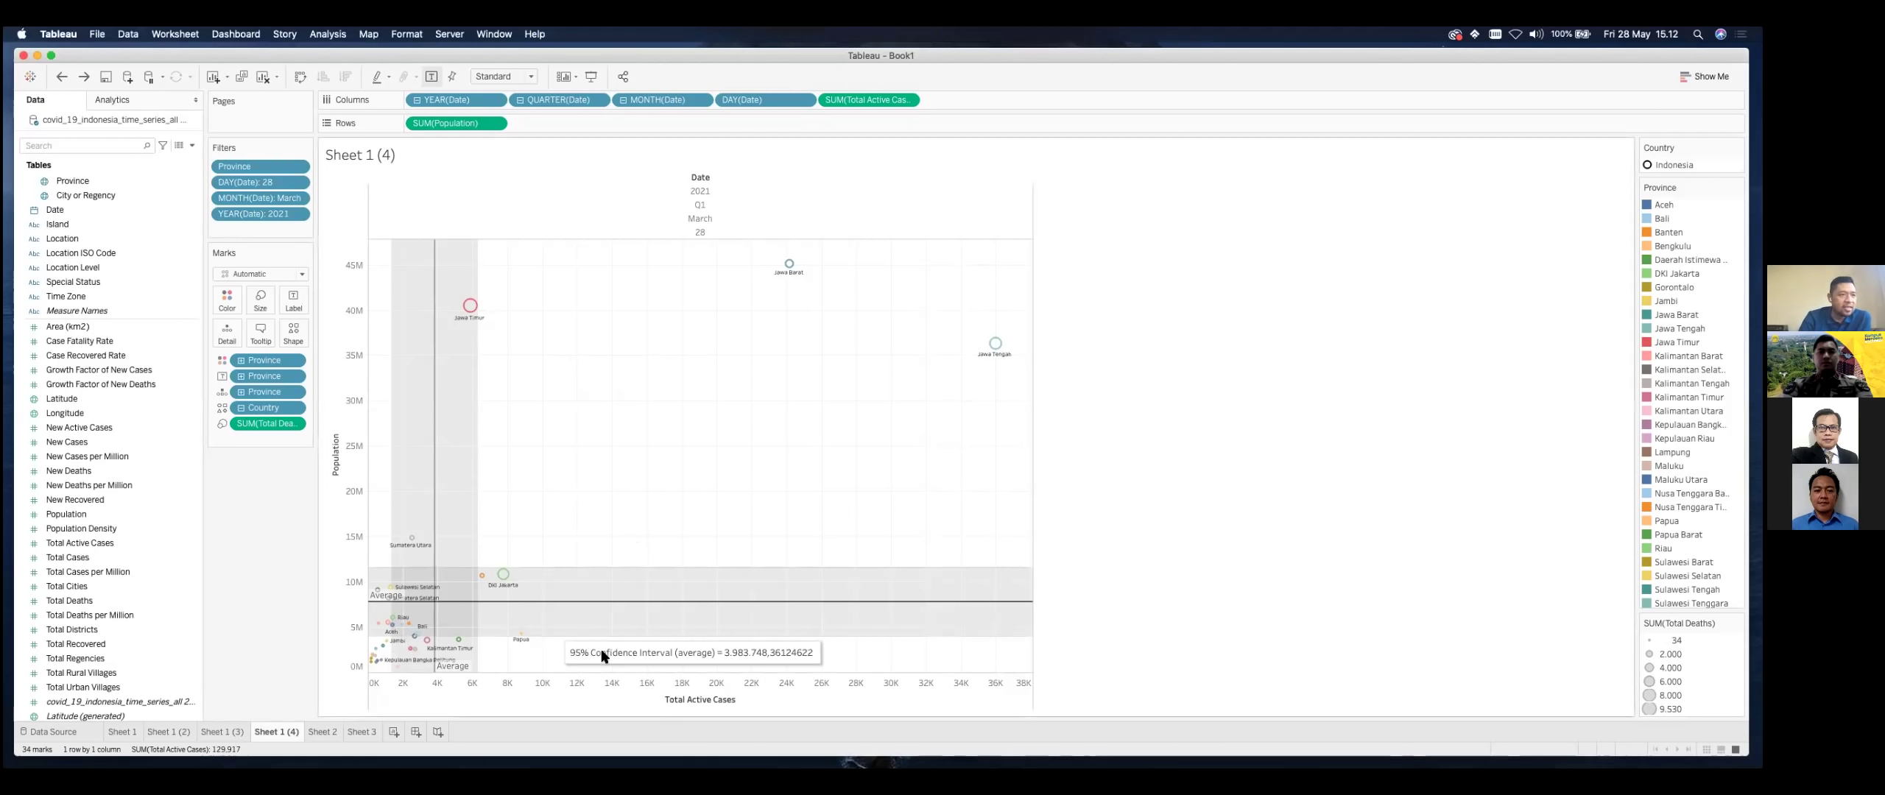
{"action": "left_click_drag", "start_coordinate": [602, 671], "coordinate": [366, 611]}
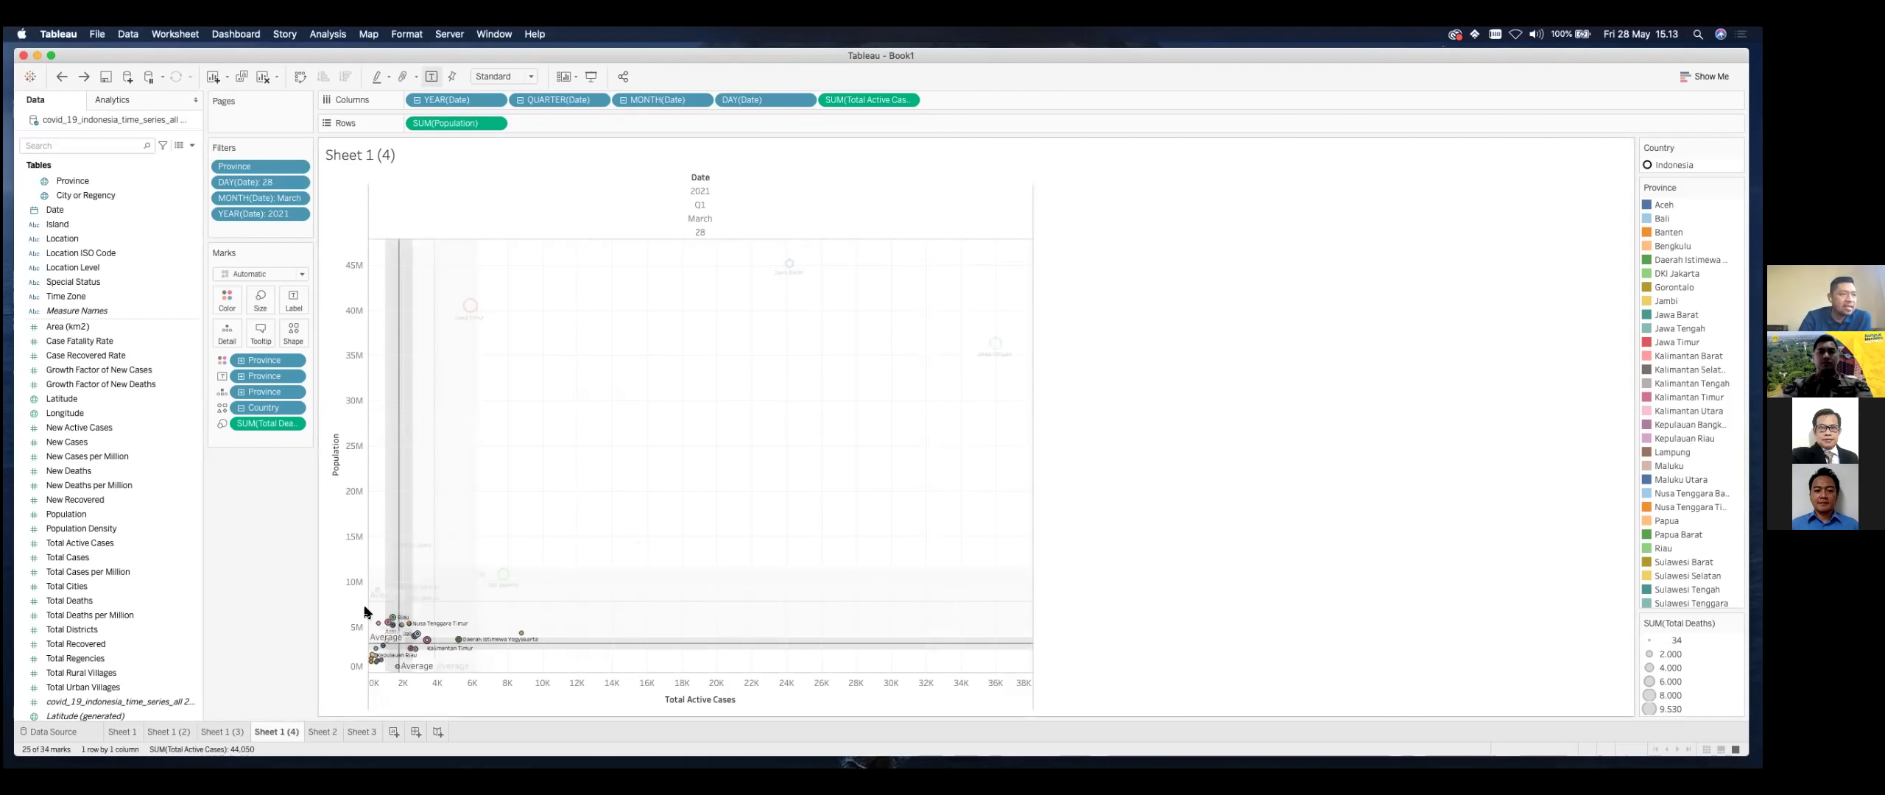
{"action": "mouse_move", "coordinate": [386, 625]}
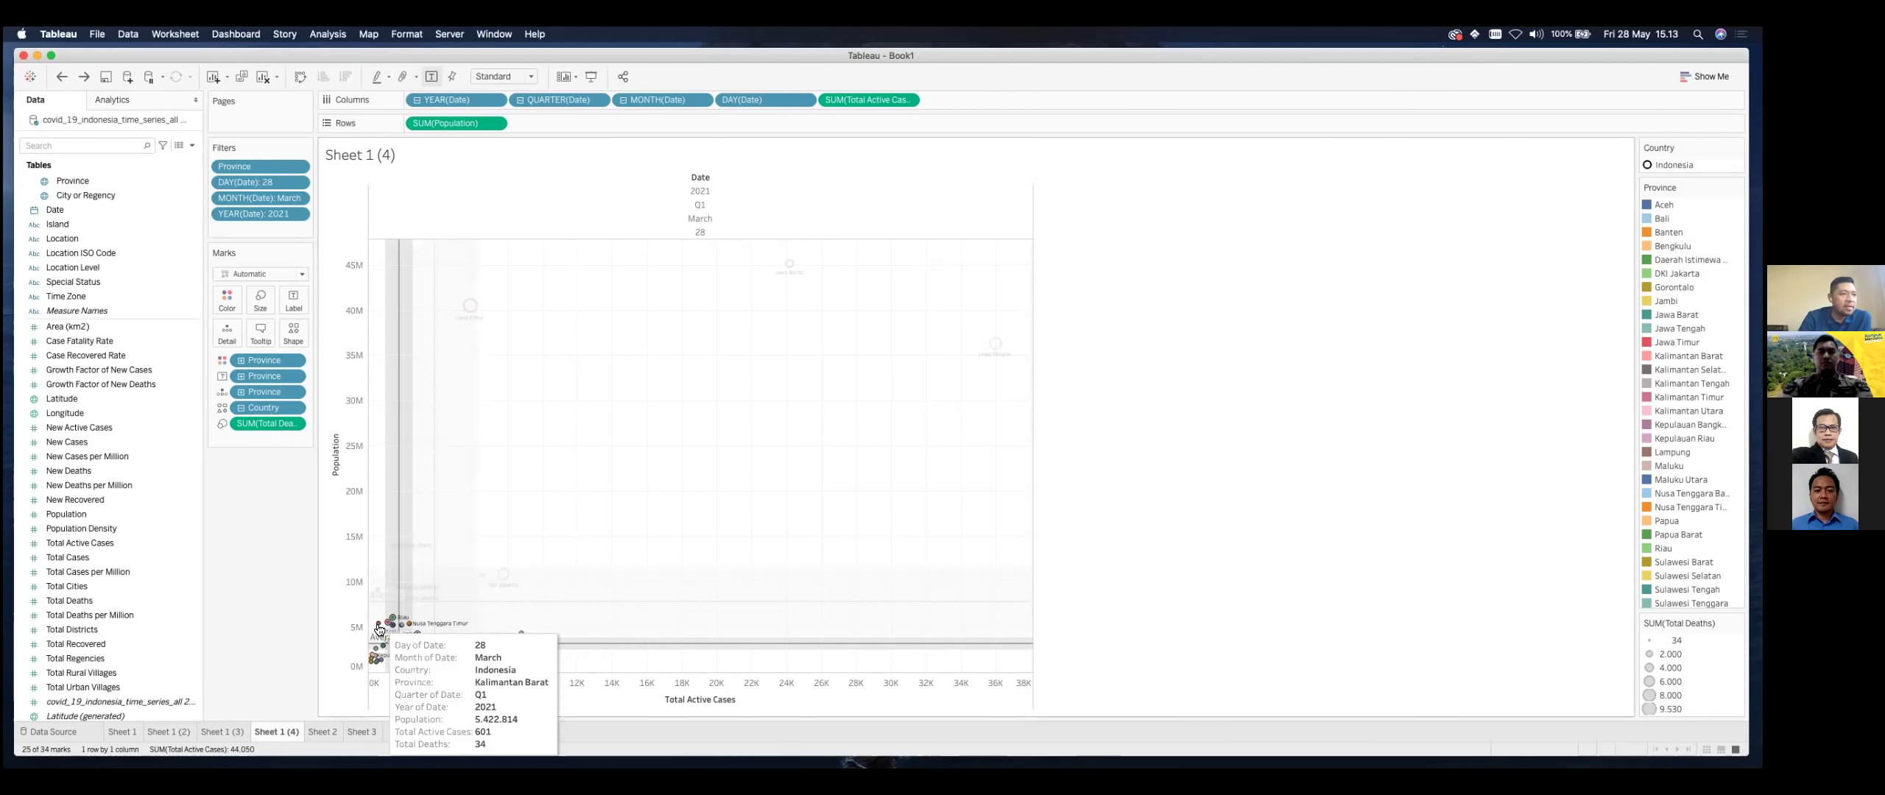
{"action": "left_click", "coordinate": [420, 626]}
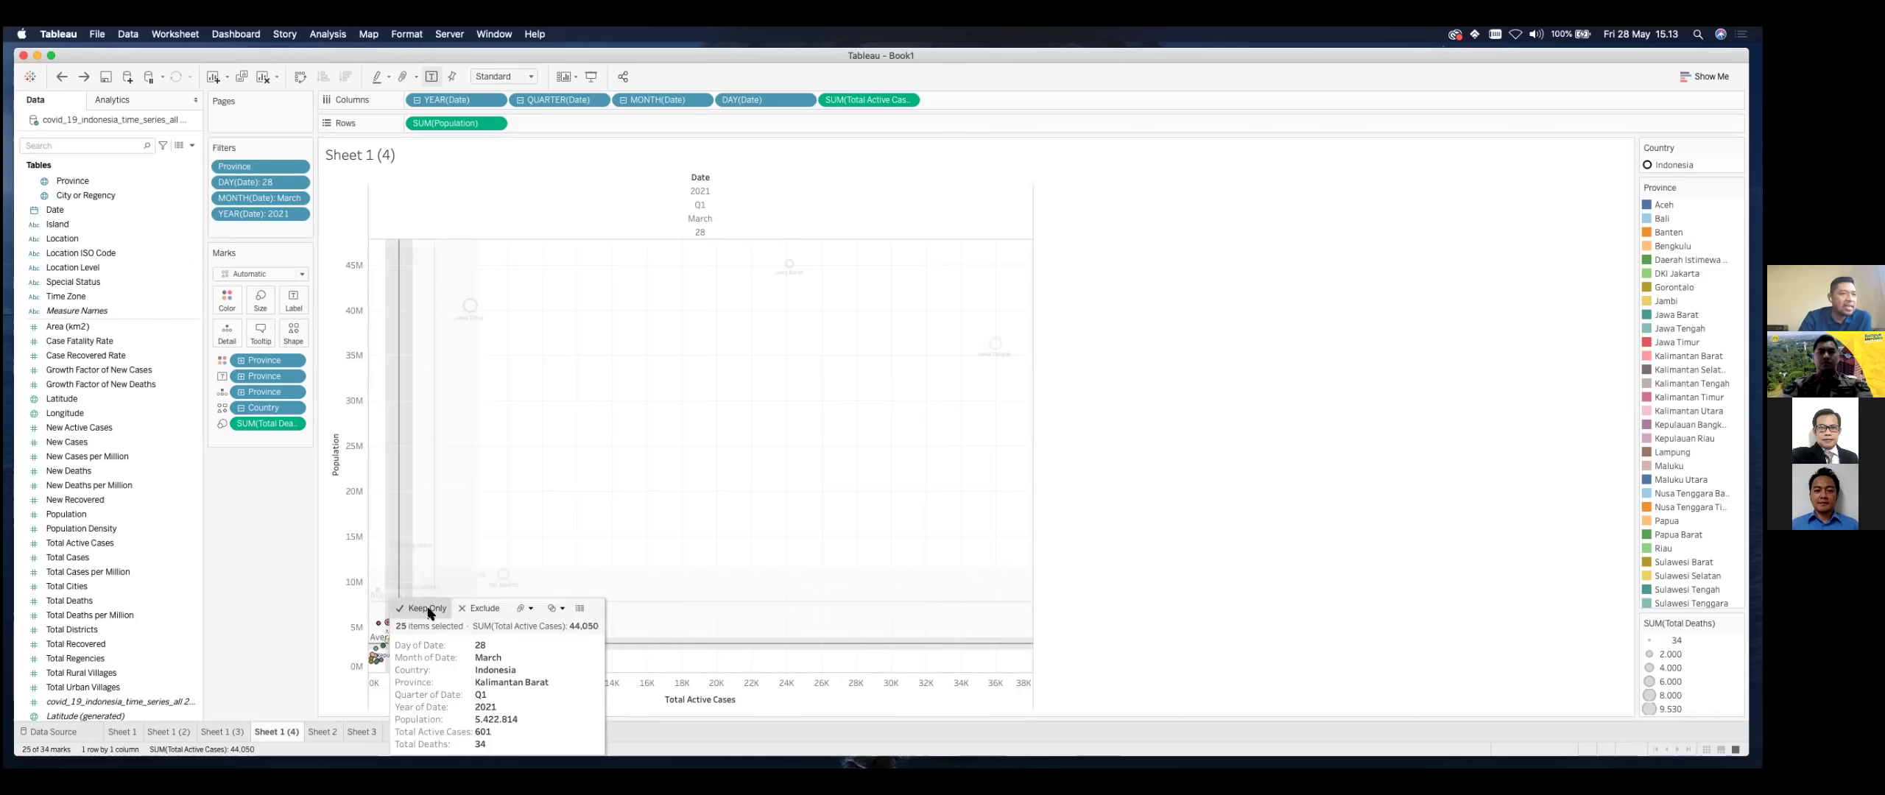
{"action": "left_click", "coordinate": [920, 495]}
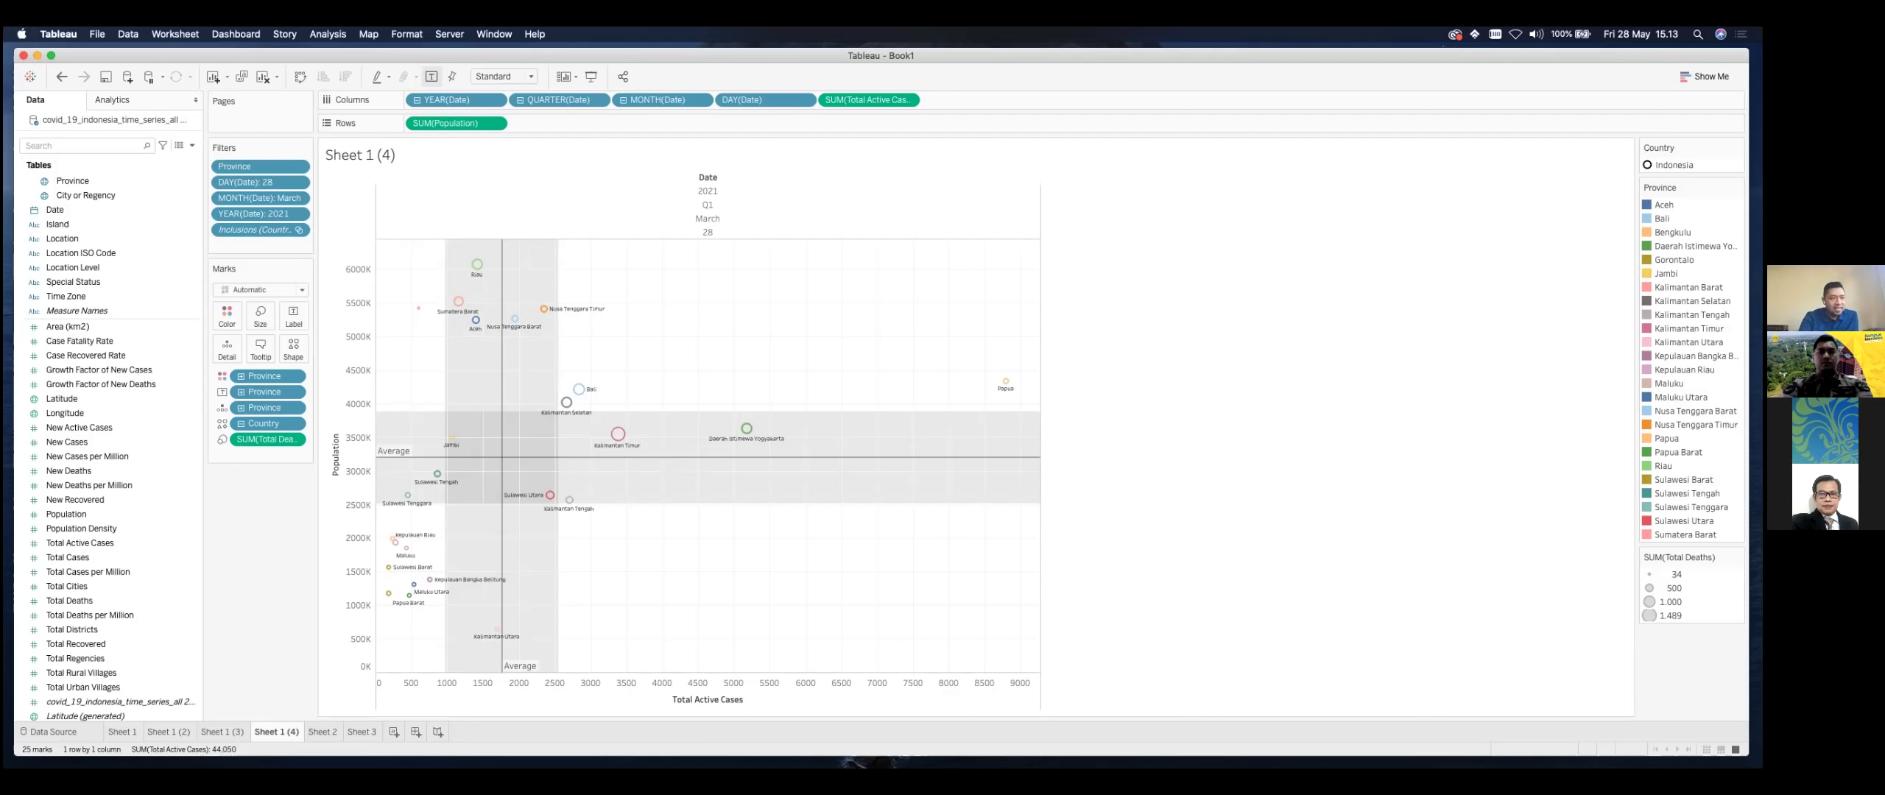
Step: Review the population and total active cases table on Sheet 1, and return to the scatter plot on Sheet 1 (4)
{"action": "left_click", "coordinate": [120, 731]}
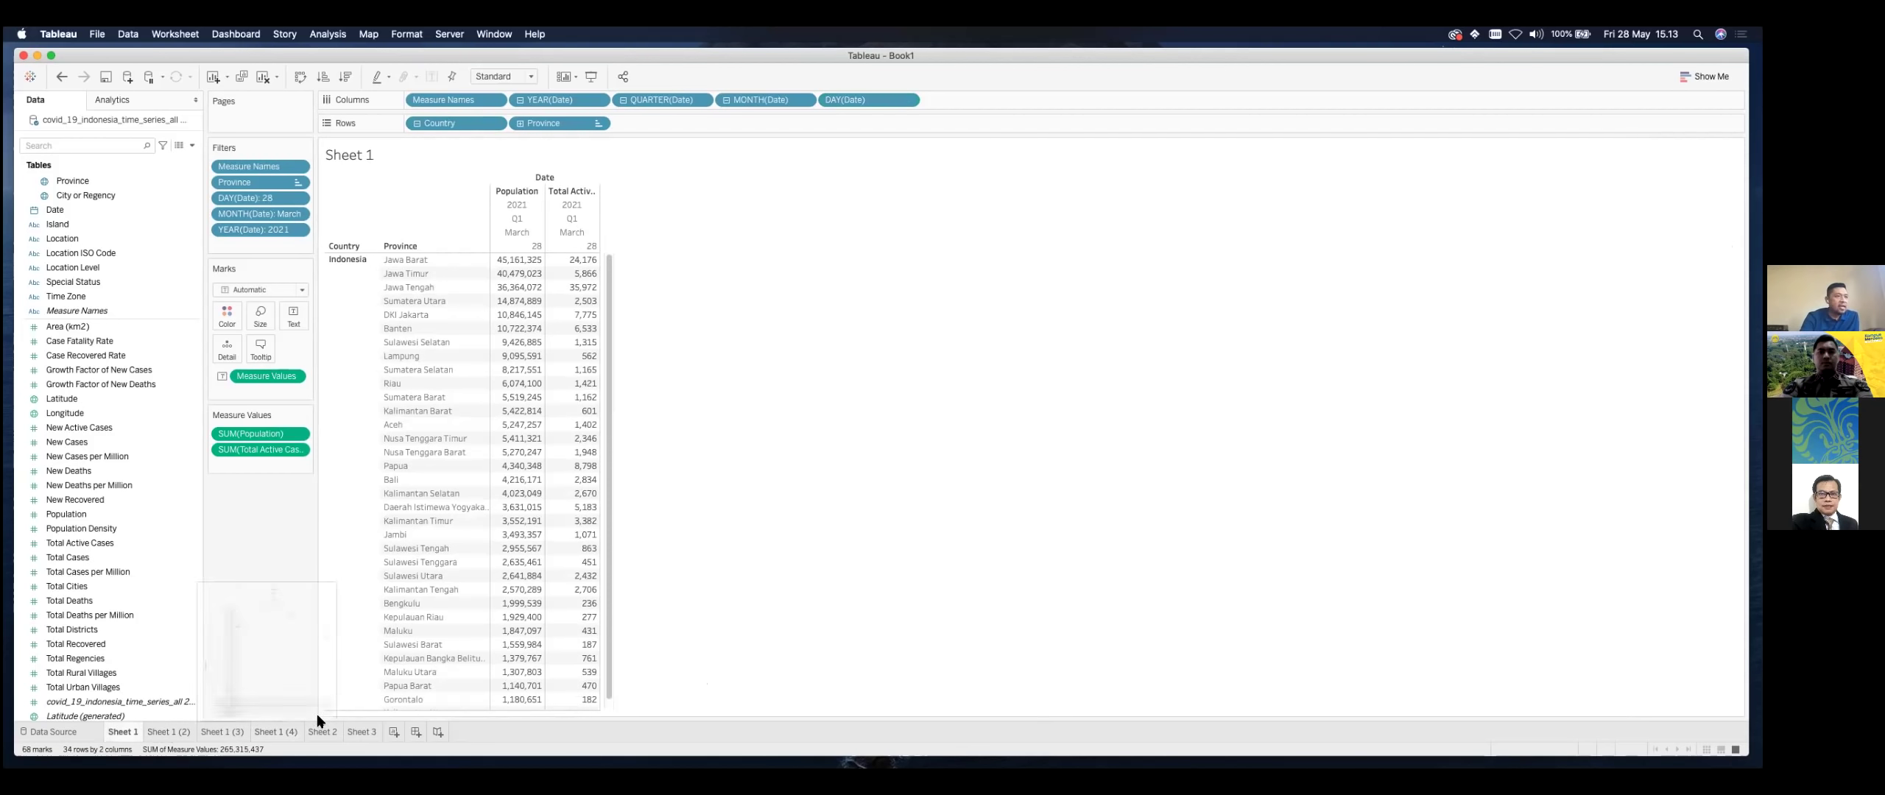
{"action": "mouse_move", "coordinate": [331, 735]}
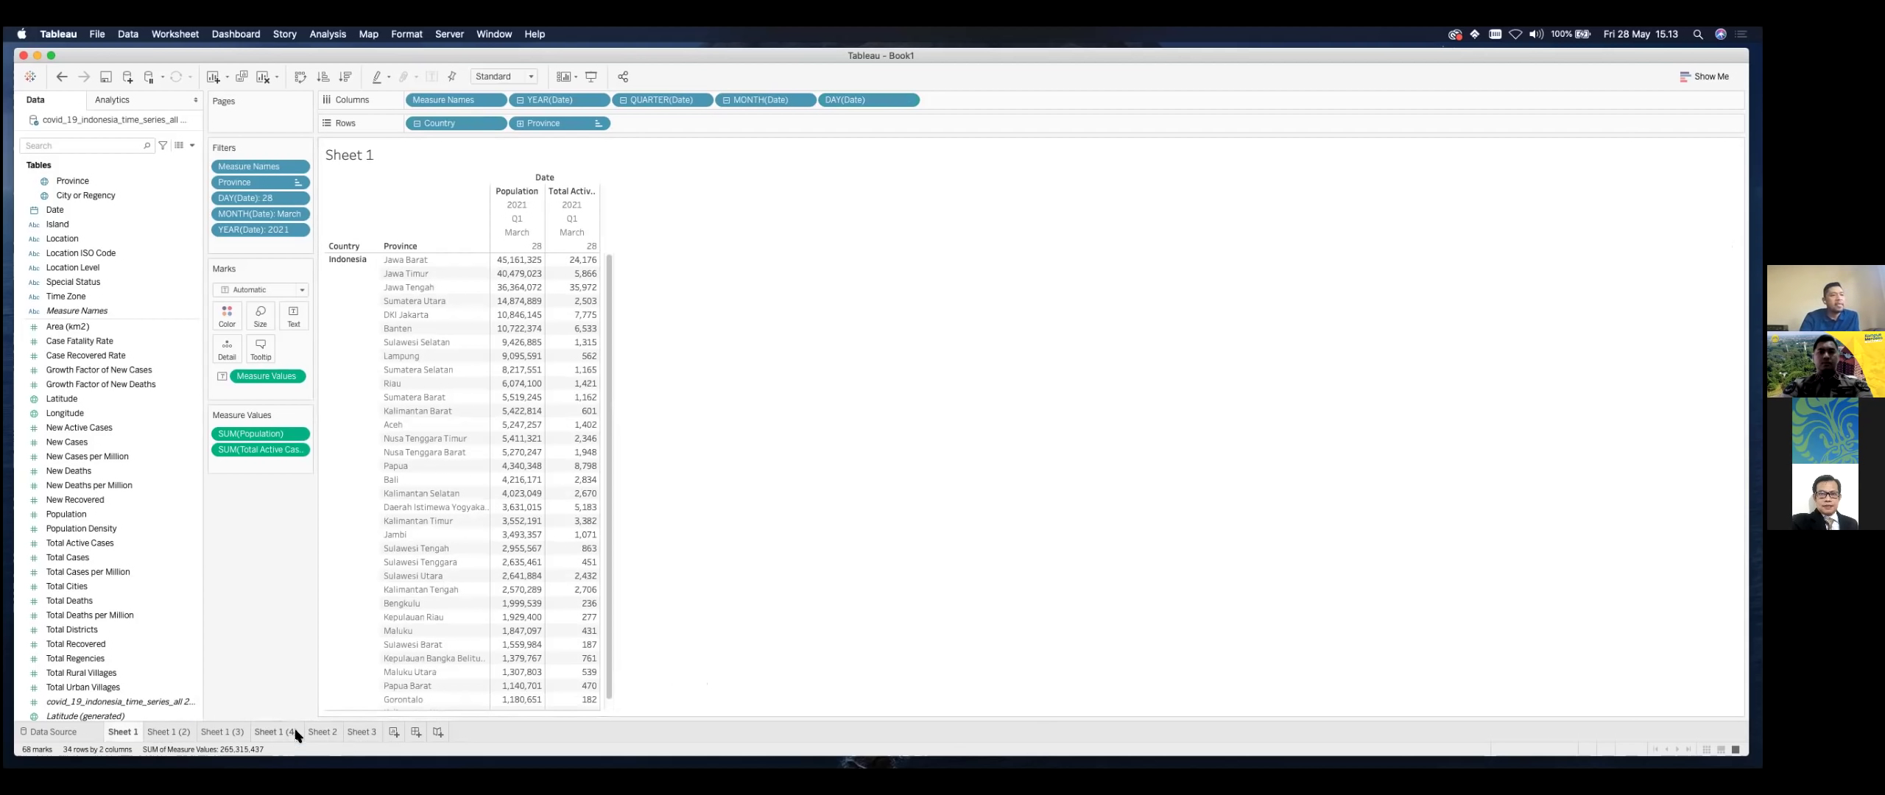
{"action": "key", "text": "ctrl+Tab"}
{"action": "key", "text": "ctrl+Tab"}
{"action": "key", "text": "ctrl+Tab"}
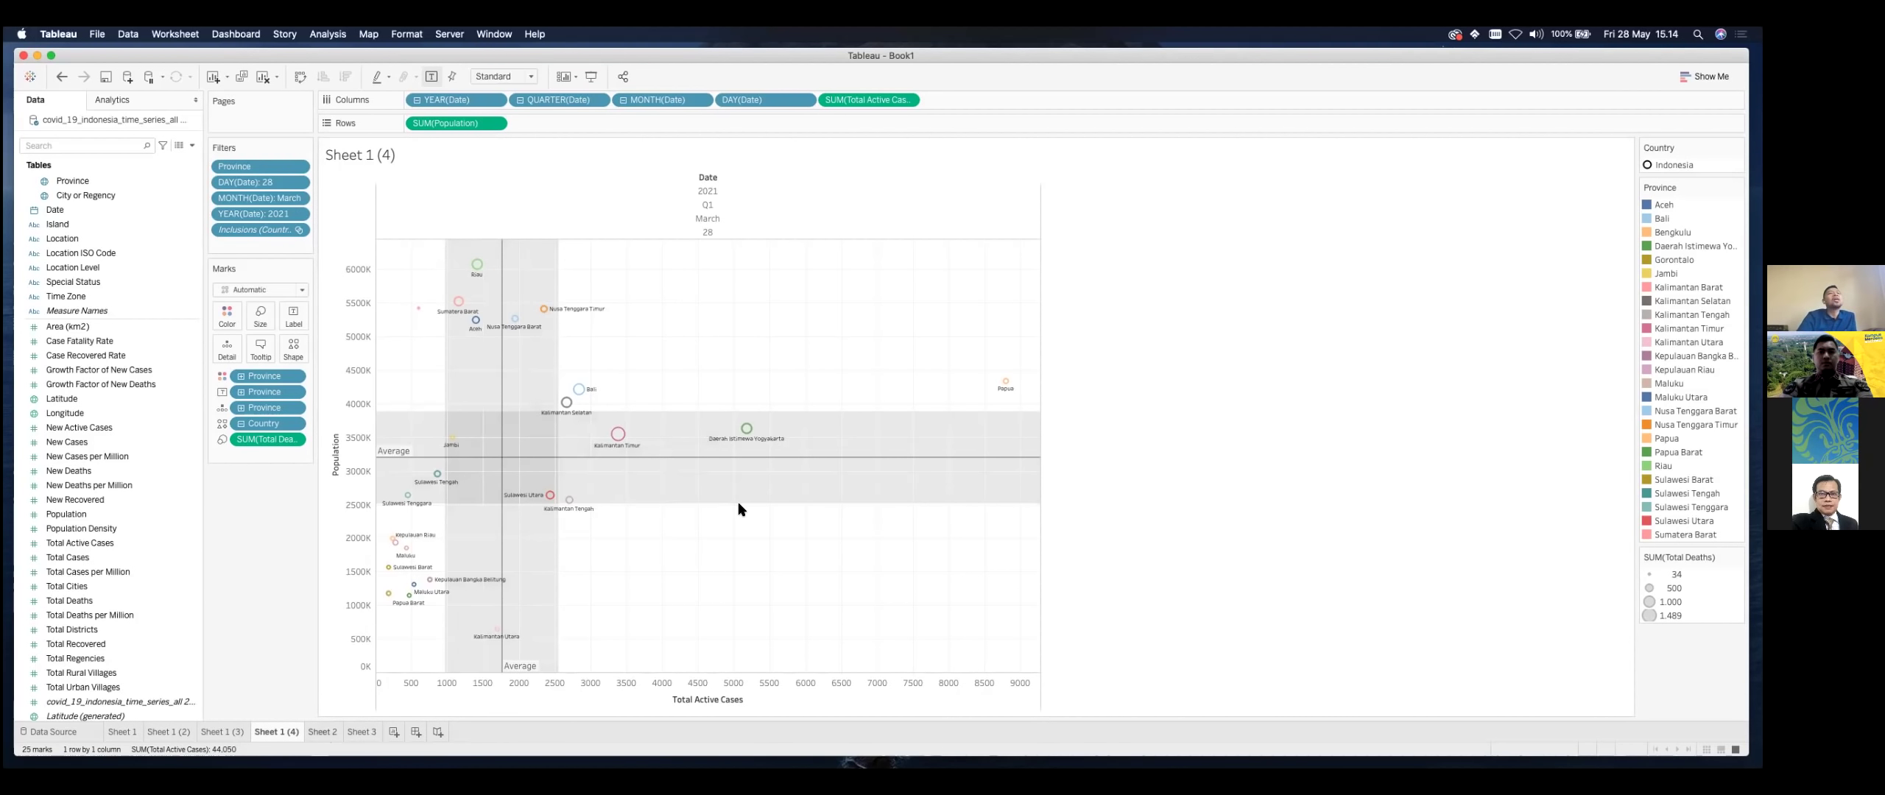
Step: On Sheet 2, add Province with its country and convert the resulting map to a text table
{"action": "key", "text": "ctrl+Tab"}
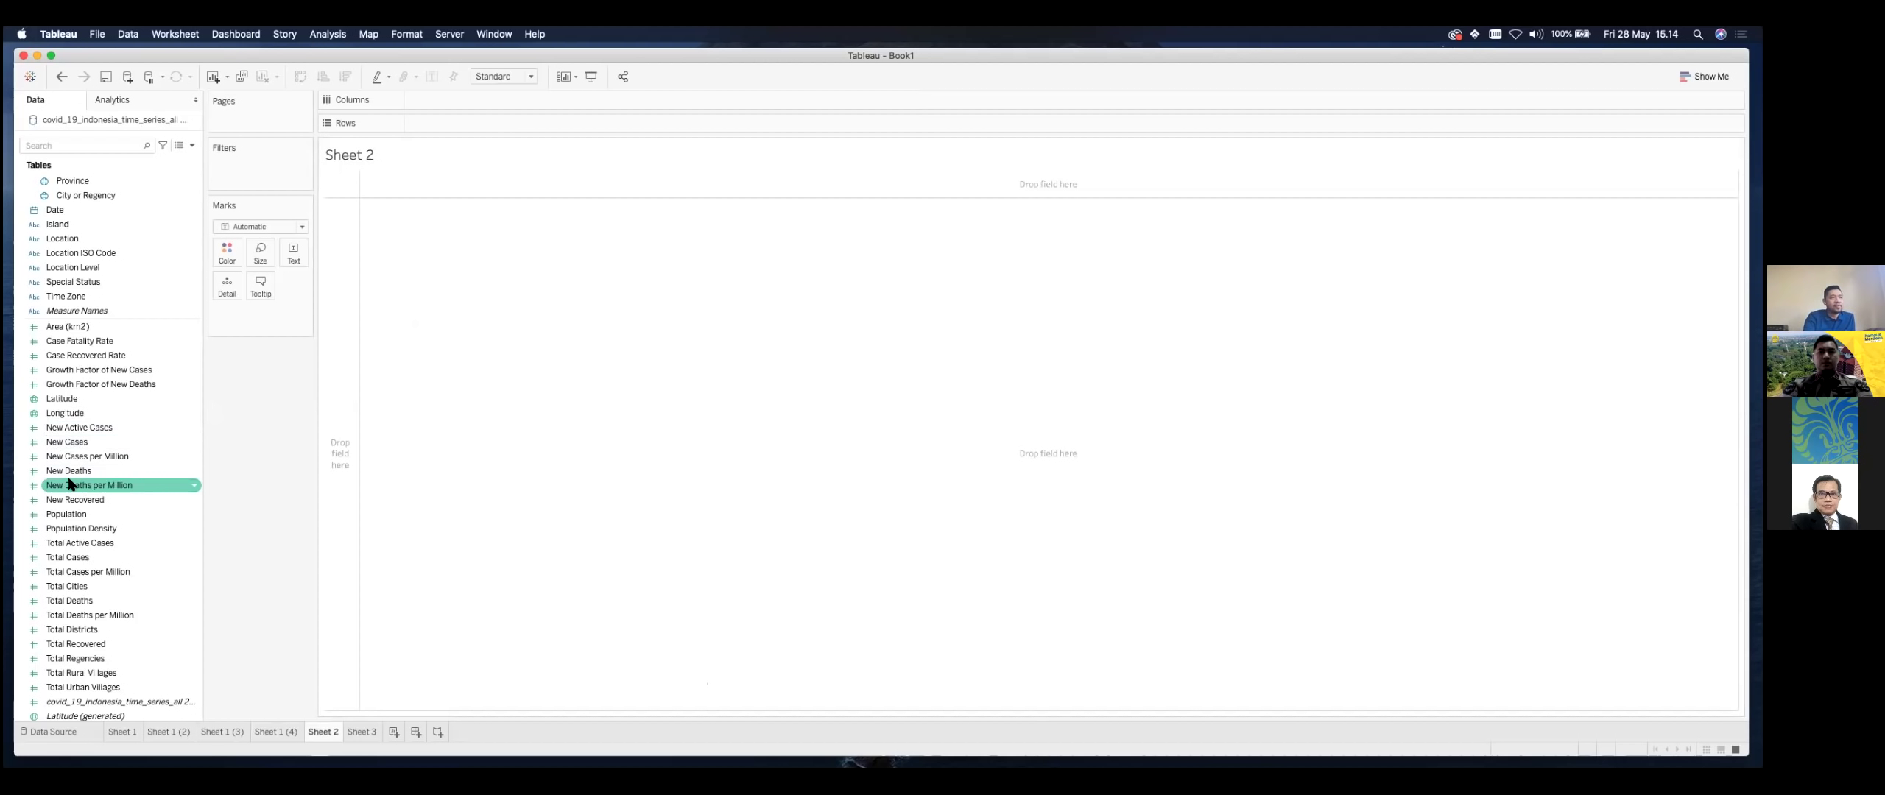
{"action": "scroll", "coordinate": [70, 484], "scroll_direction": "up", "scroll_amount": 3}
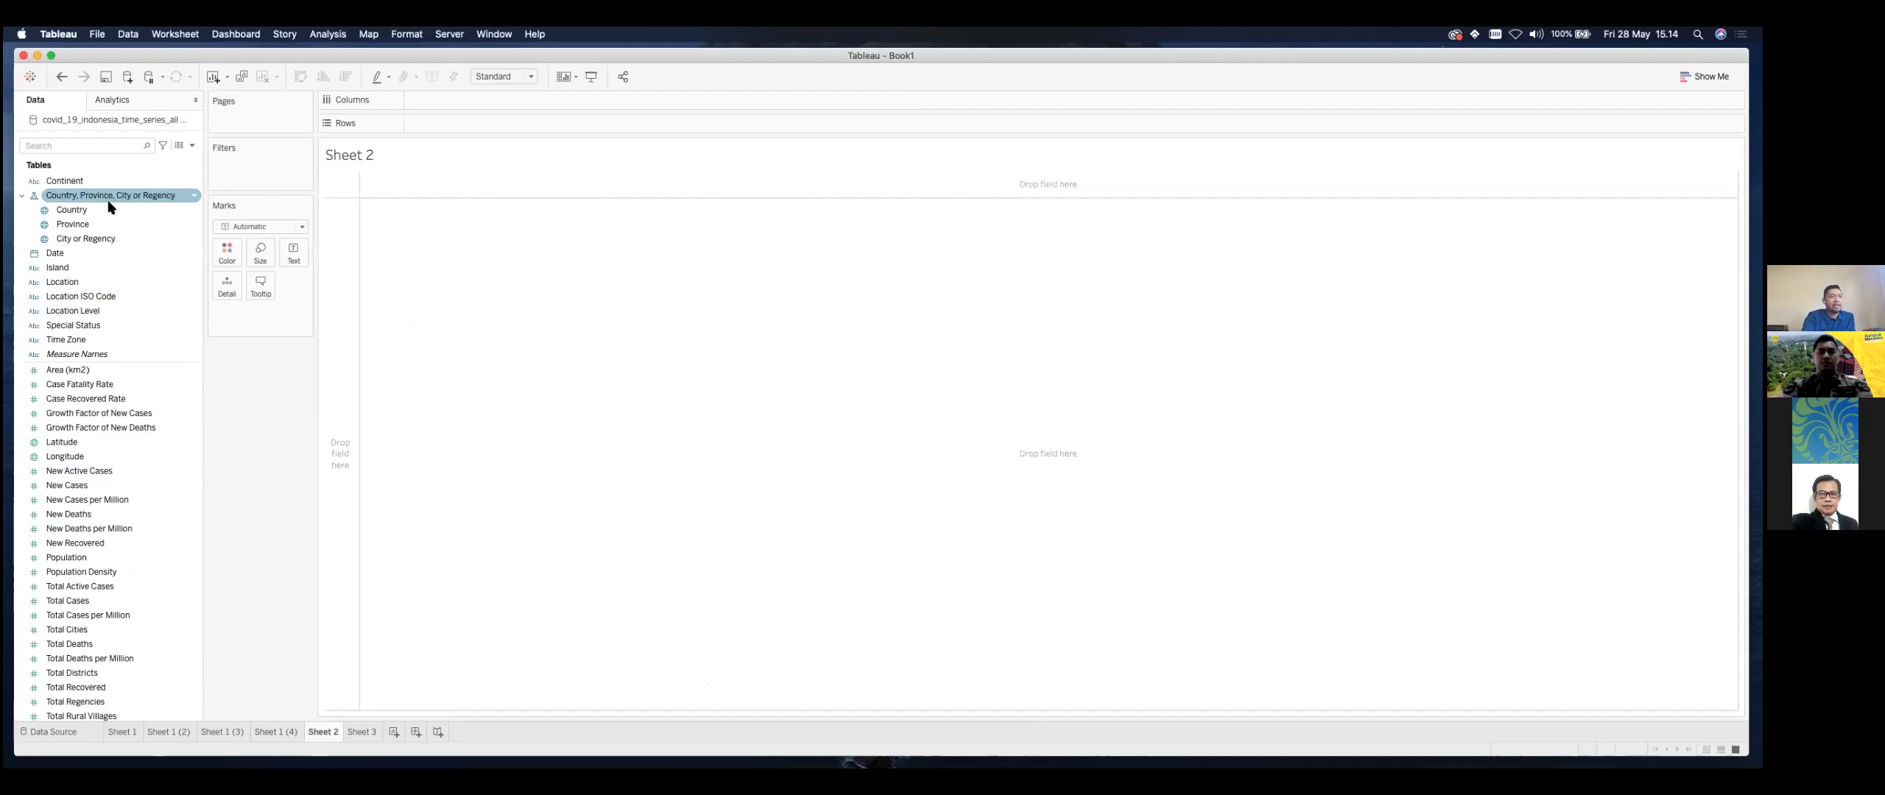
{"action": "double_click", "coordinate": [105, 225]}
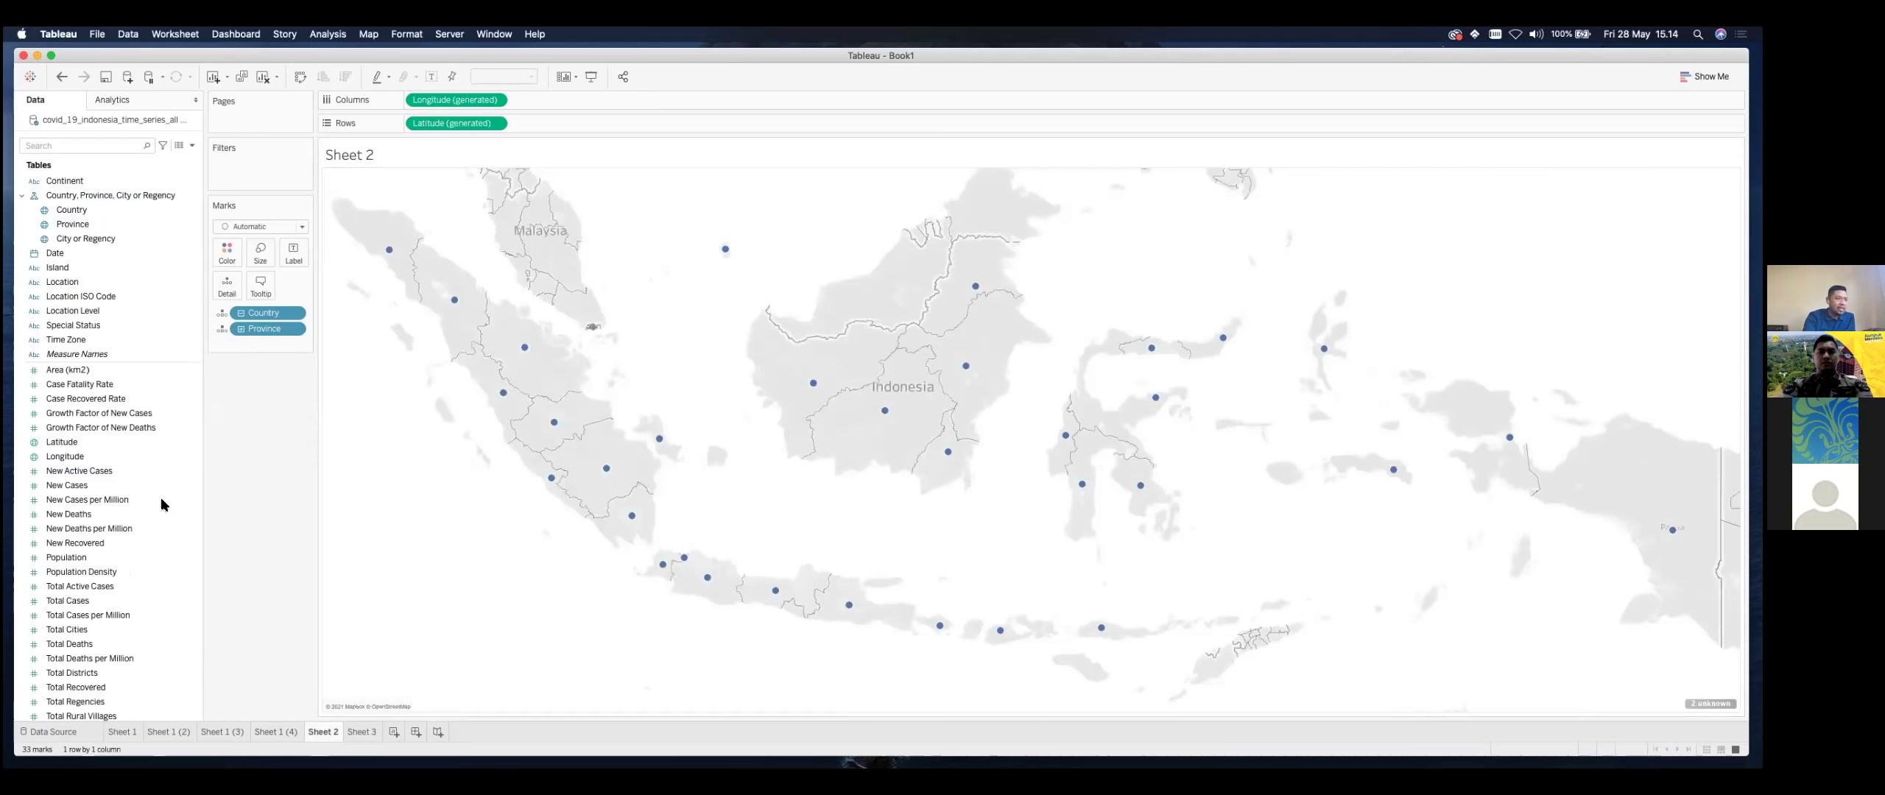
{"action": "key", "text": "super+1"}
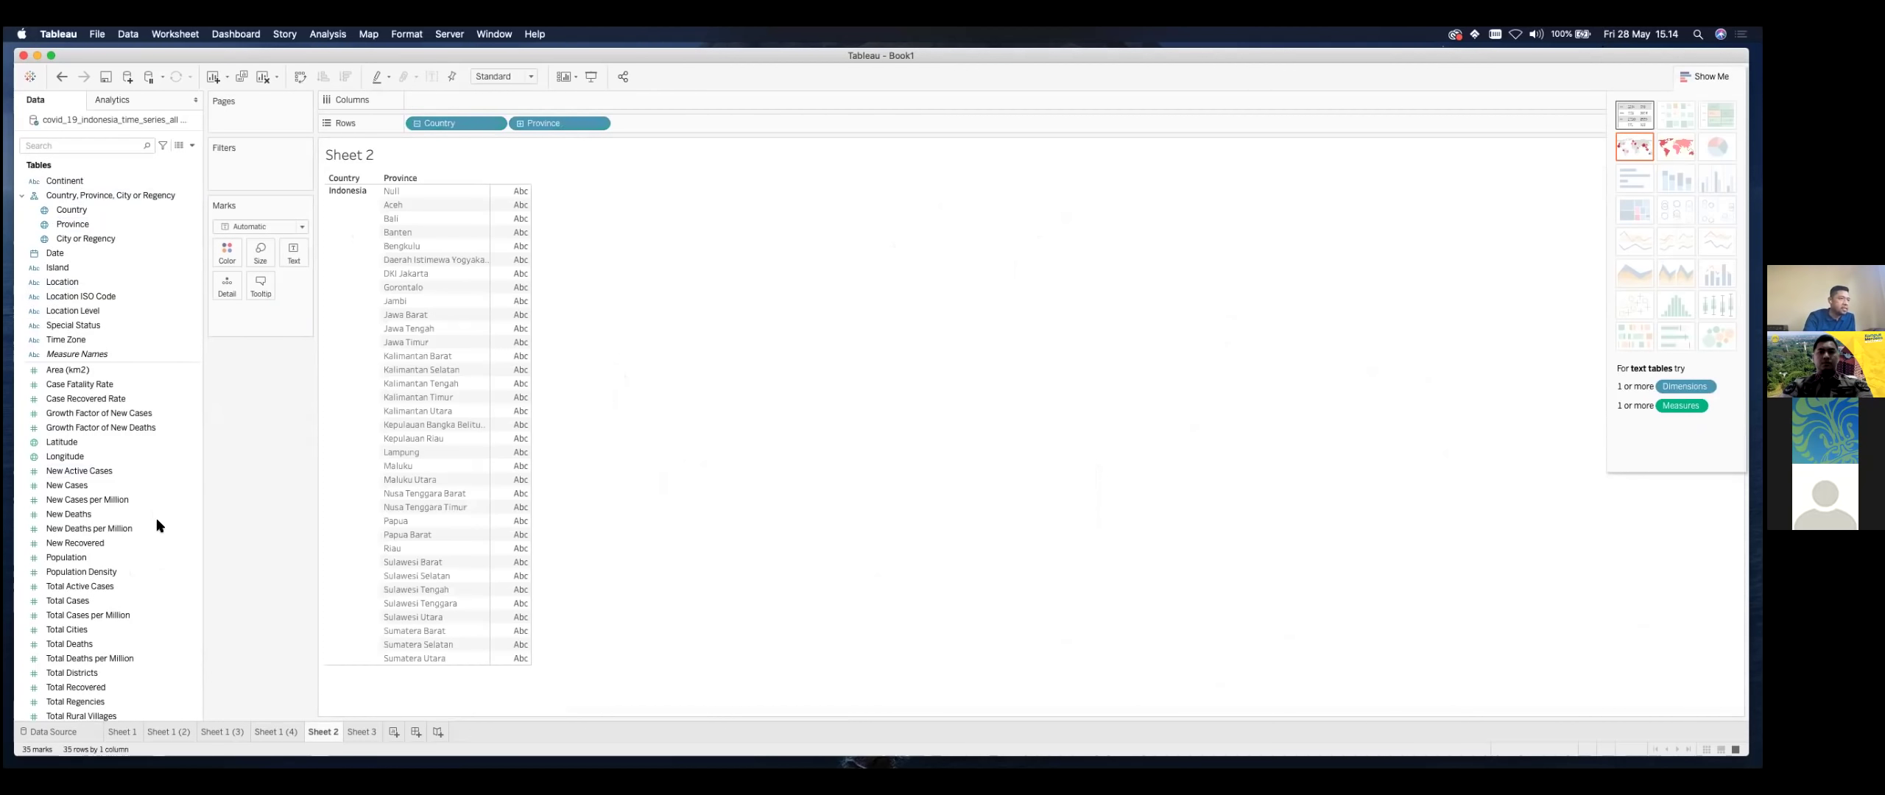
{"action": "left_click", "coordinate": [157, 512]}
{"action": "scroll", "coordinate": [159, 504], "scroll_direction": "down", "scroll_amount": 3}
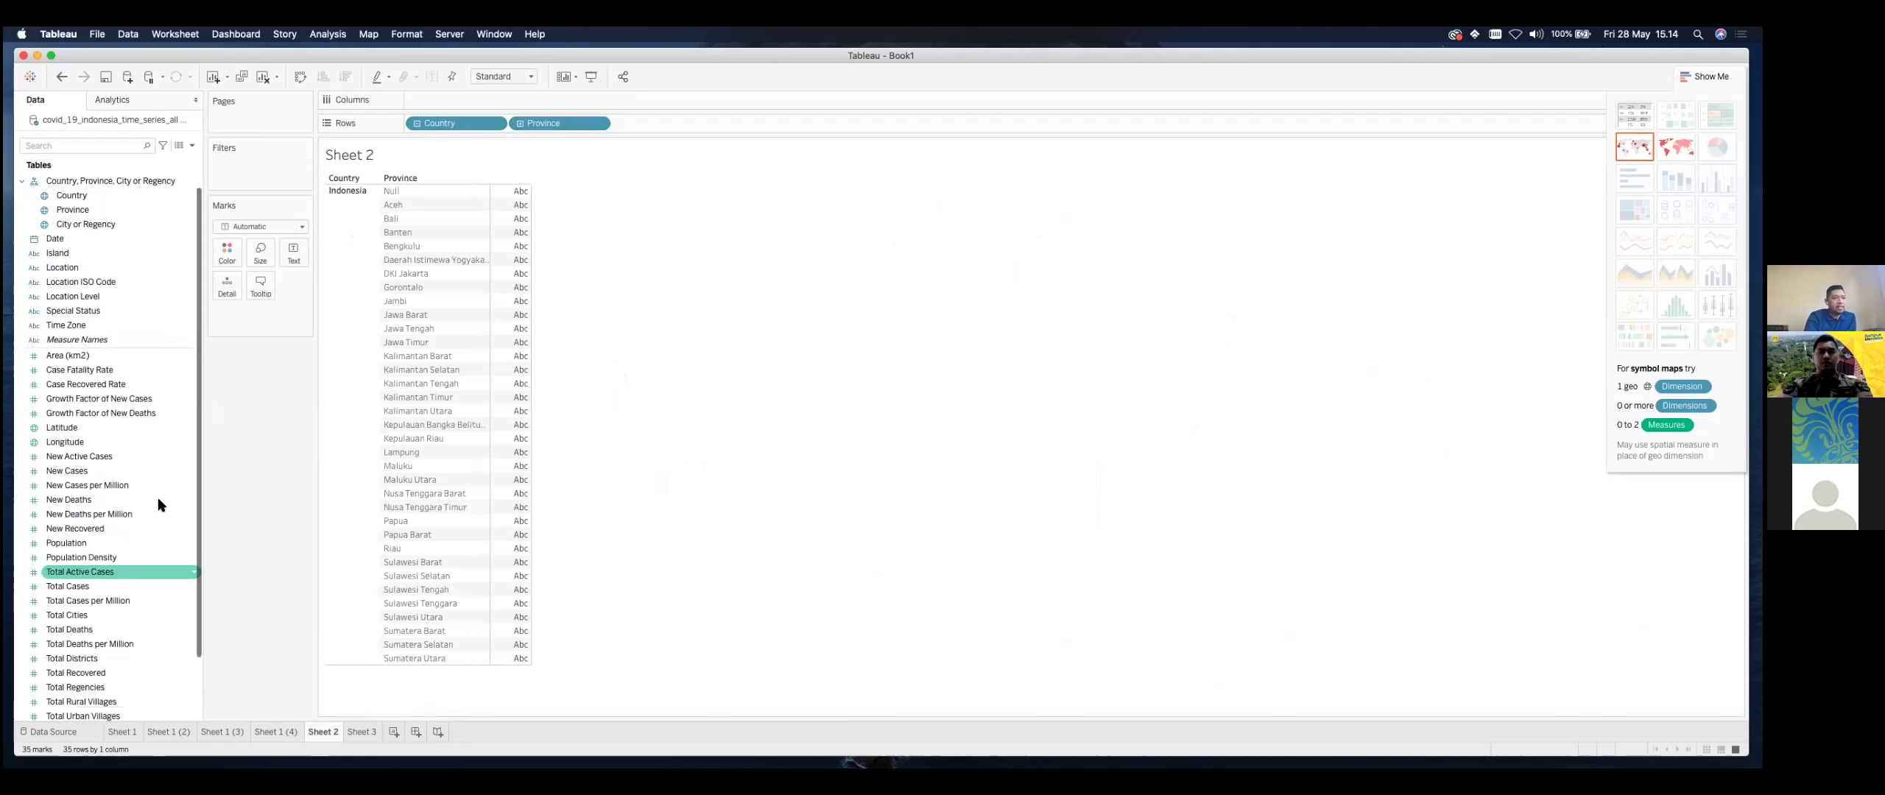
Step: Add Total Active Cases as the table's text values and exclude the Null province from the view
{"action": "left_click", "coordinate": [158, 499]}
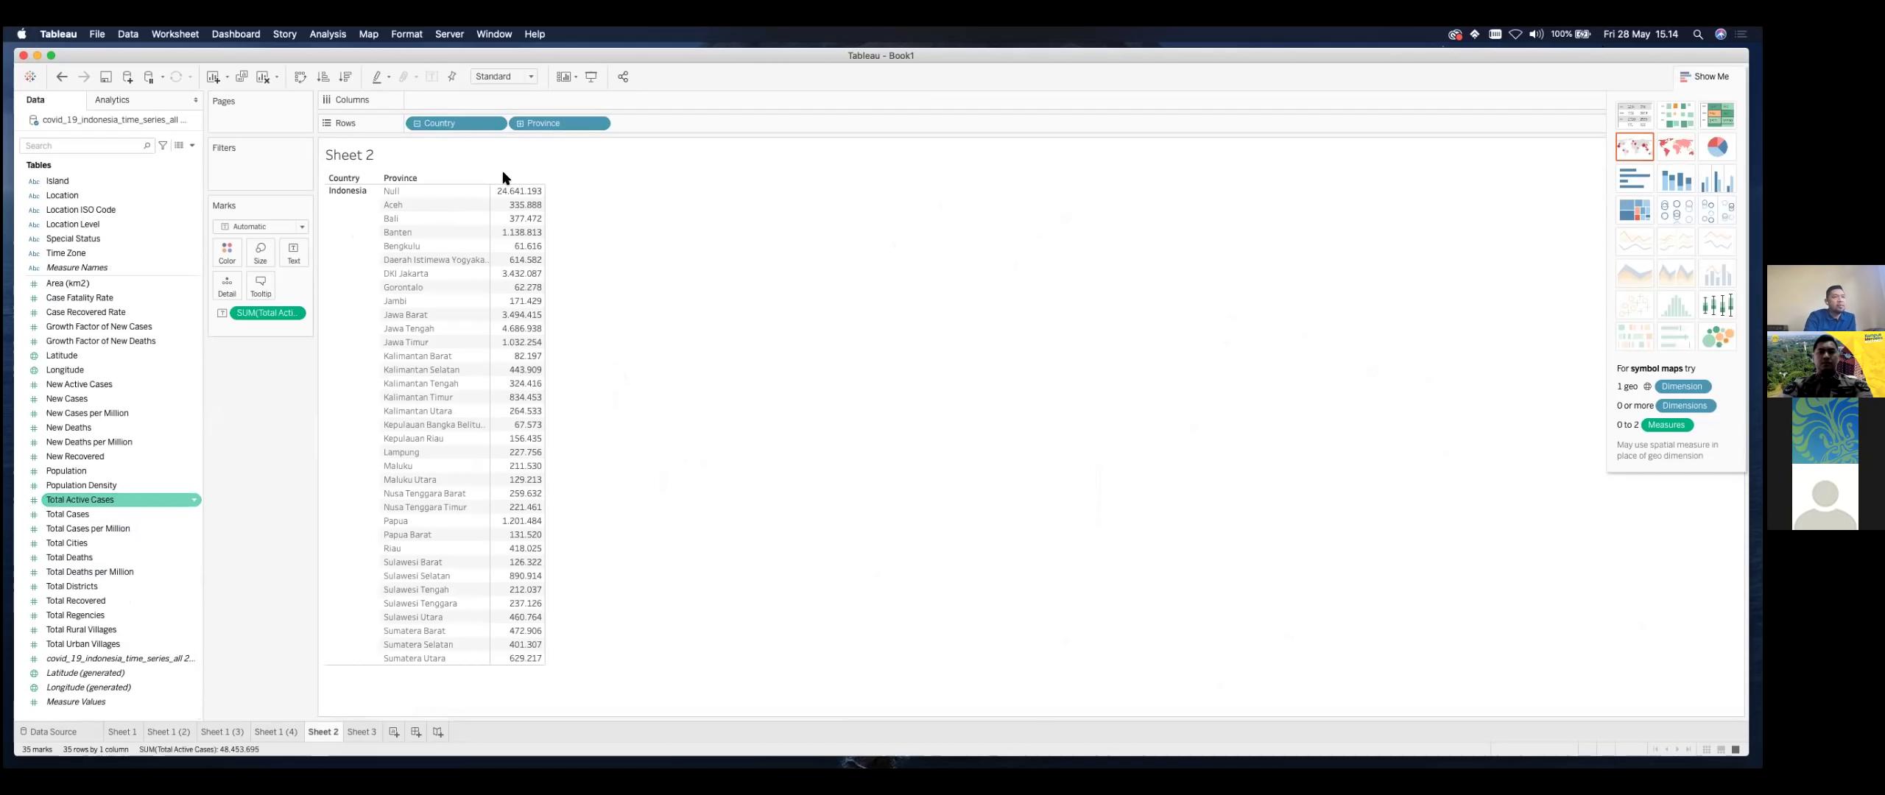
{"action": "left_click", "coordinate": [354, 196]}
{"action": "left_click", "coordinate": [391, 191]}
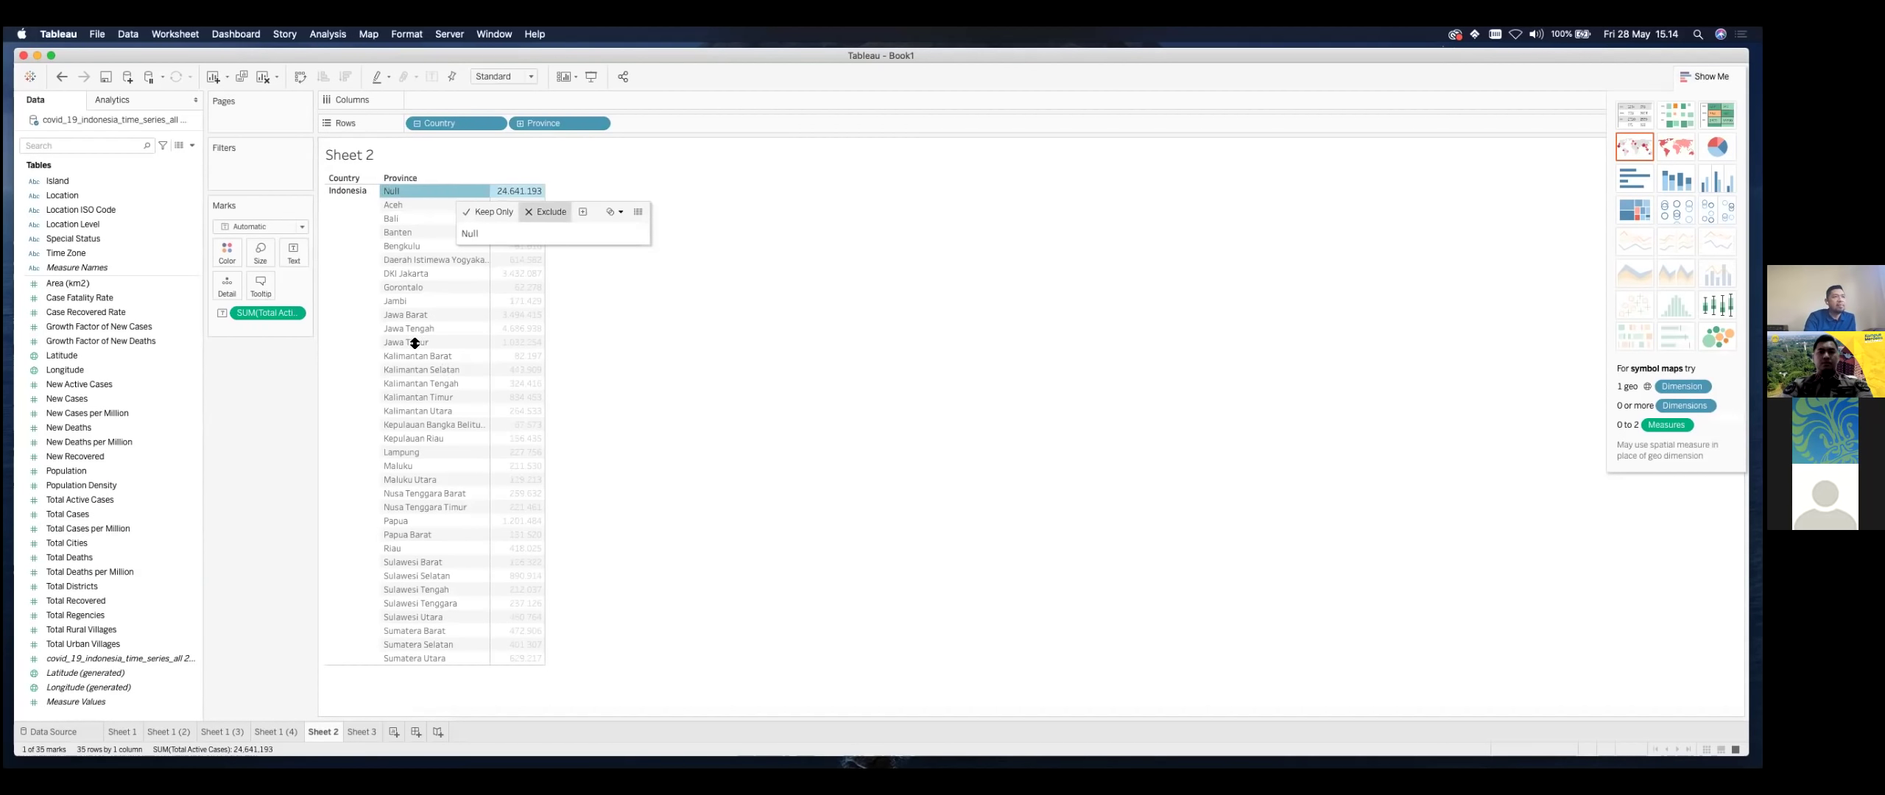
{"action": "key", "text": "Delete"}
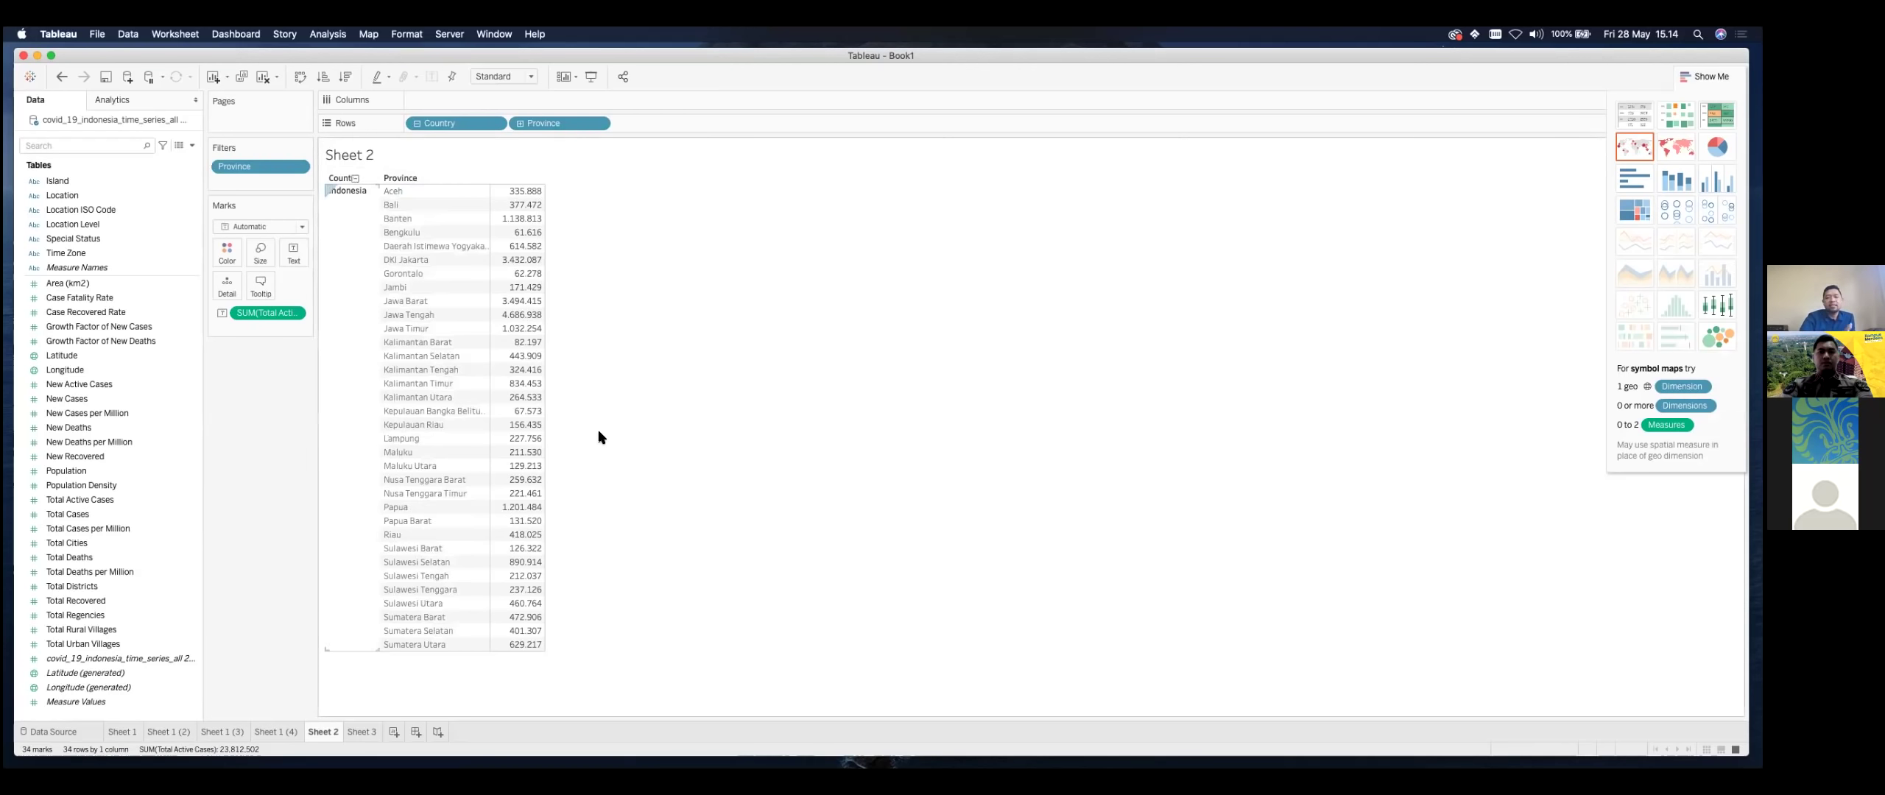
Step: Remove Country from the rows and sort the provinces in descending order of Total Active Cases
{"action": "key", "text": "shift+F10"}
{"action": "key", "text": "Up"}
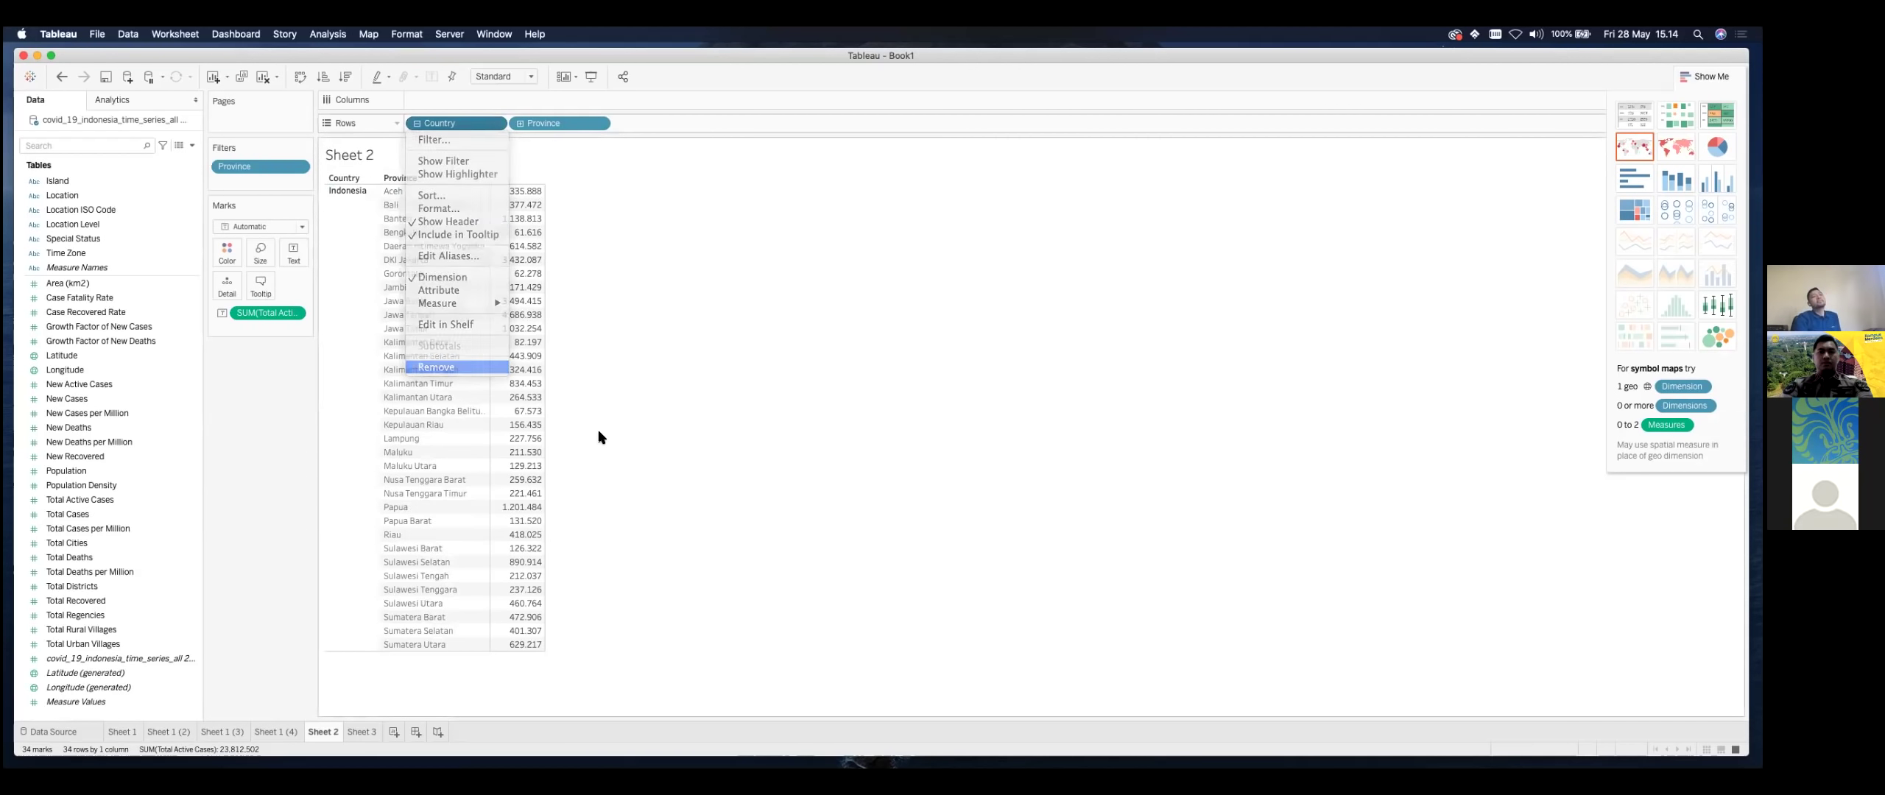
{"action": "key", "text": "Return"}
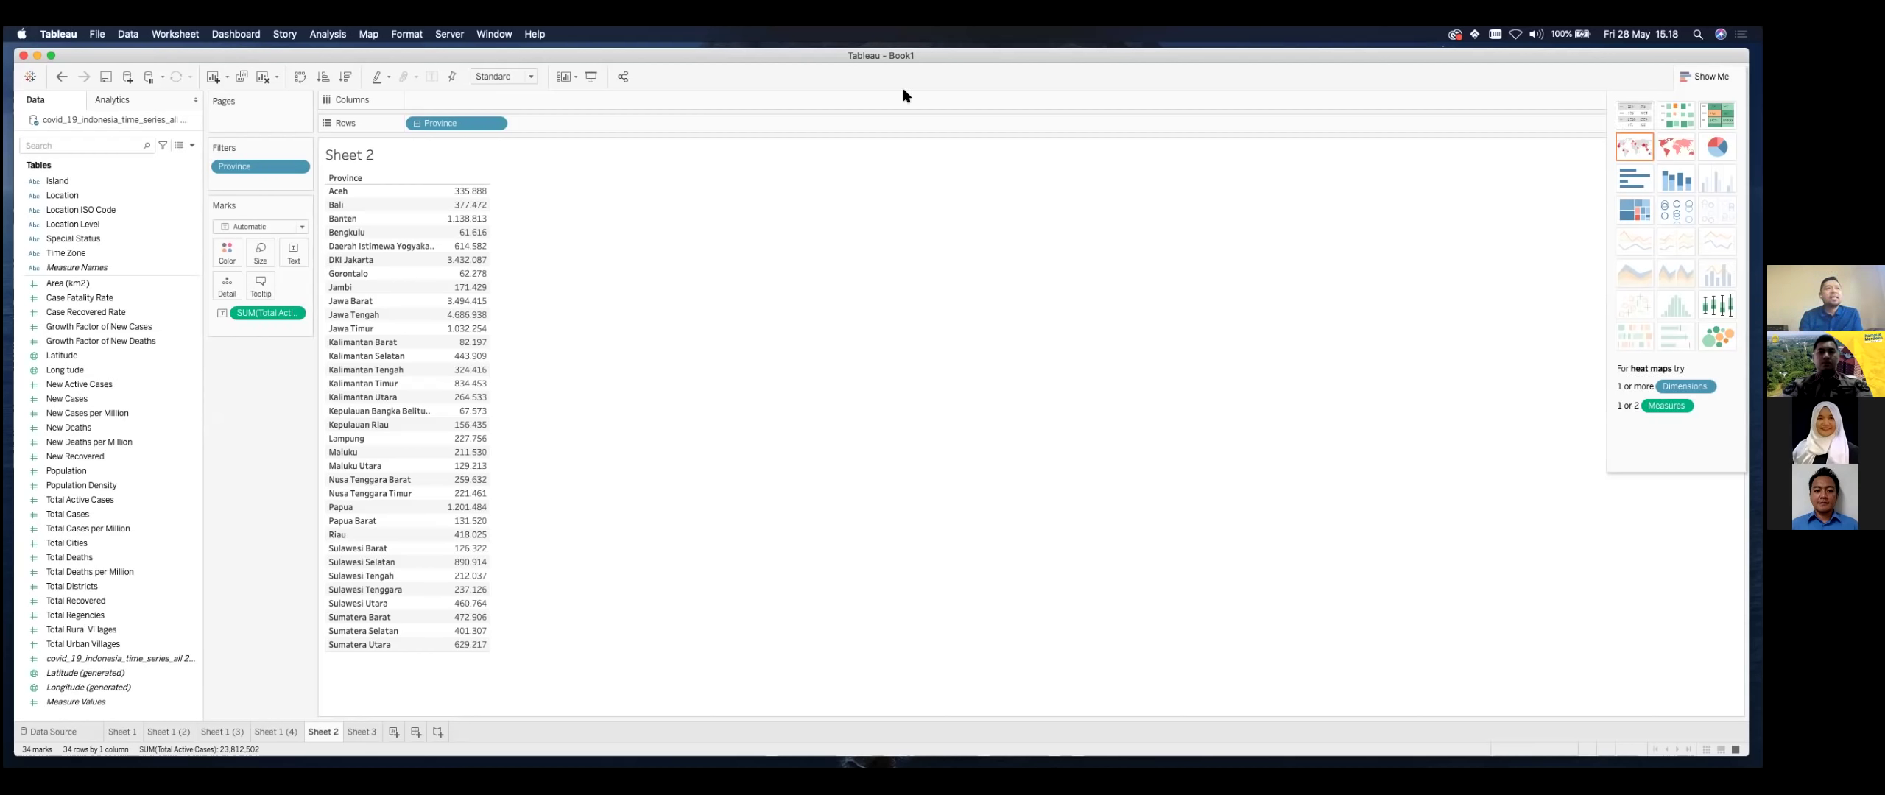
{"action": "key", "text": "super+1"}
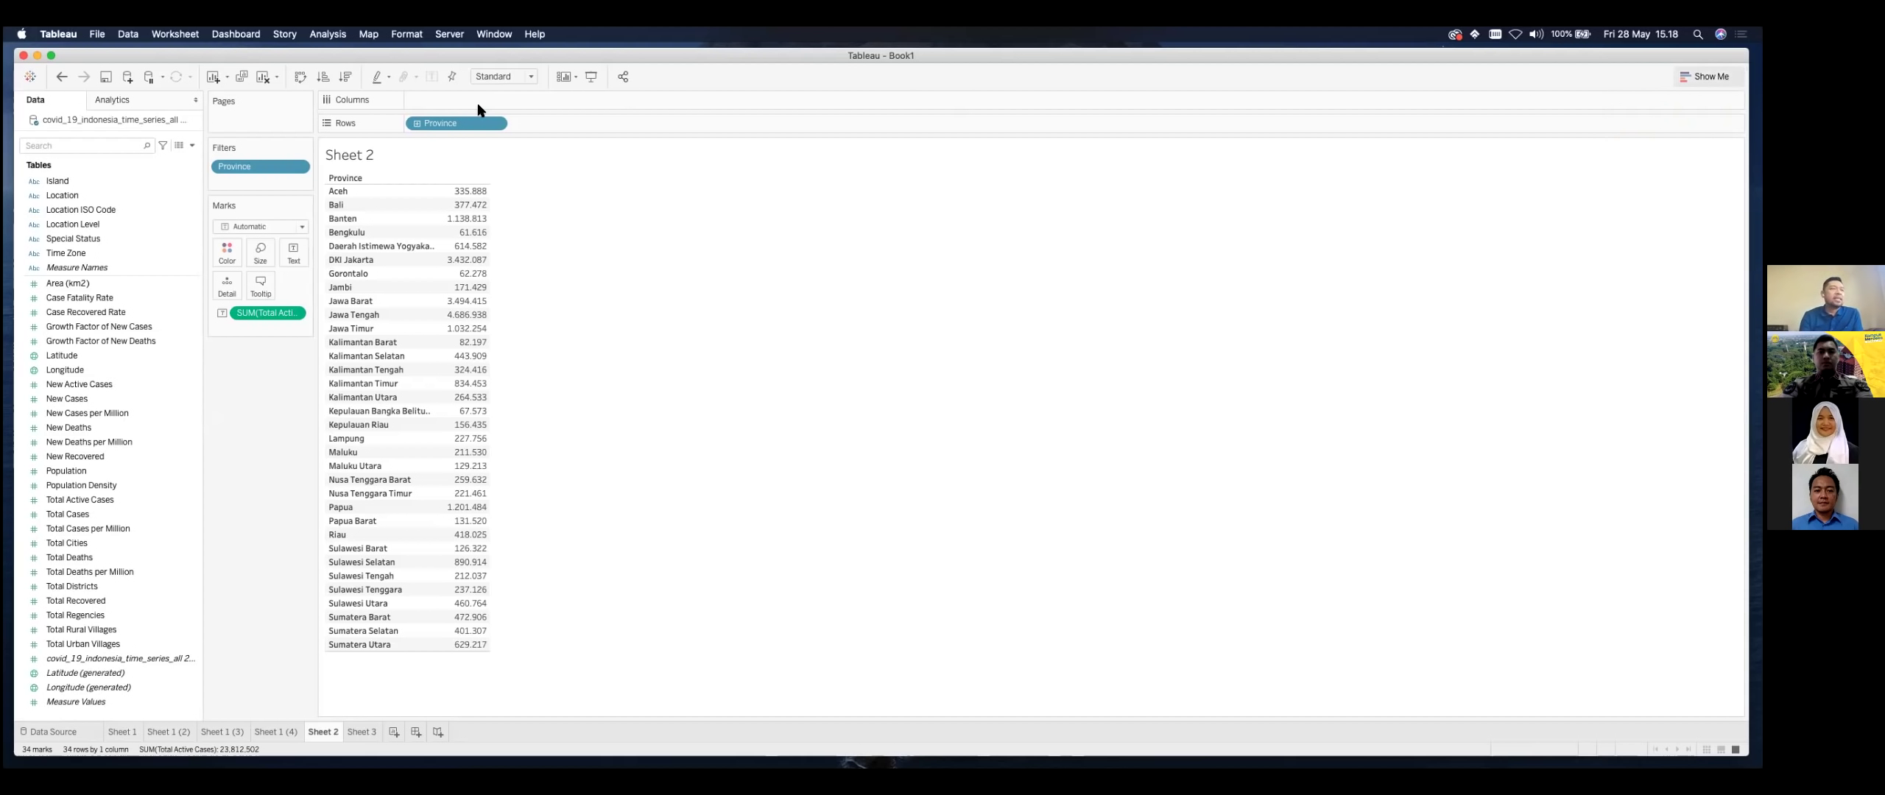
{"action": "left_click", "coordinate": [347, 78]}
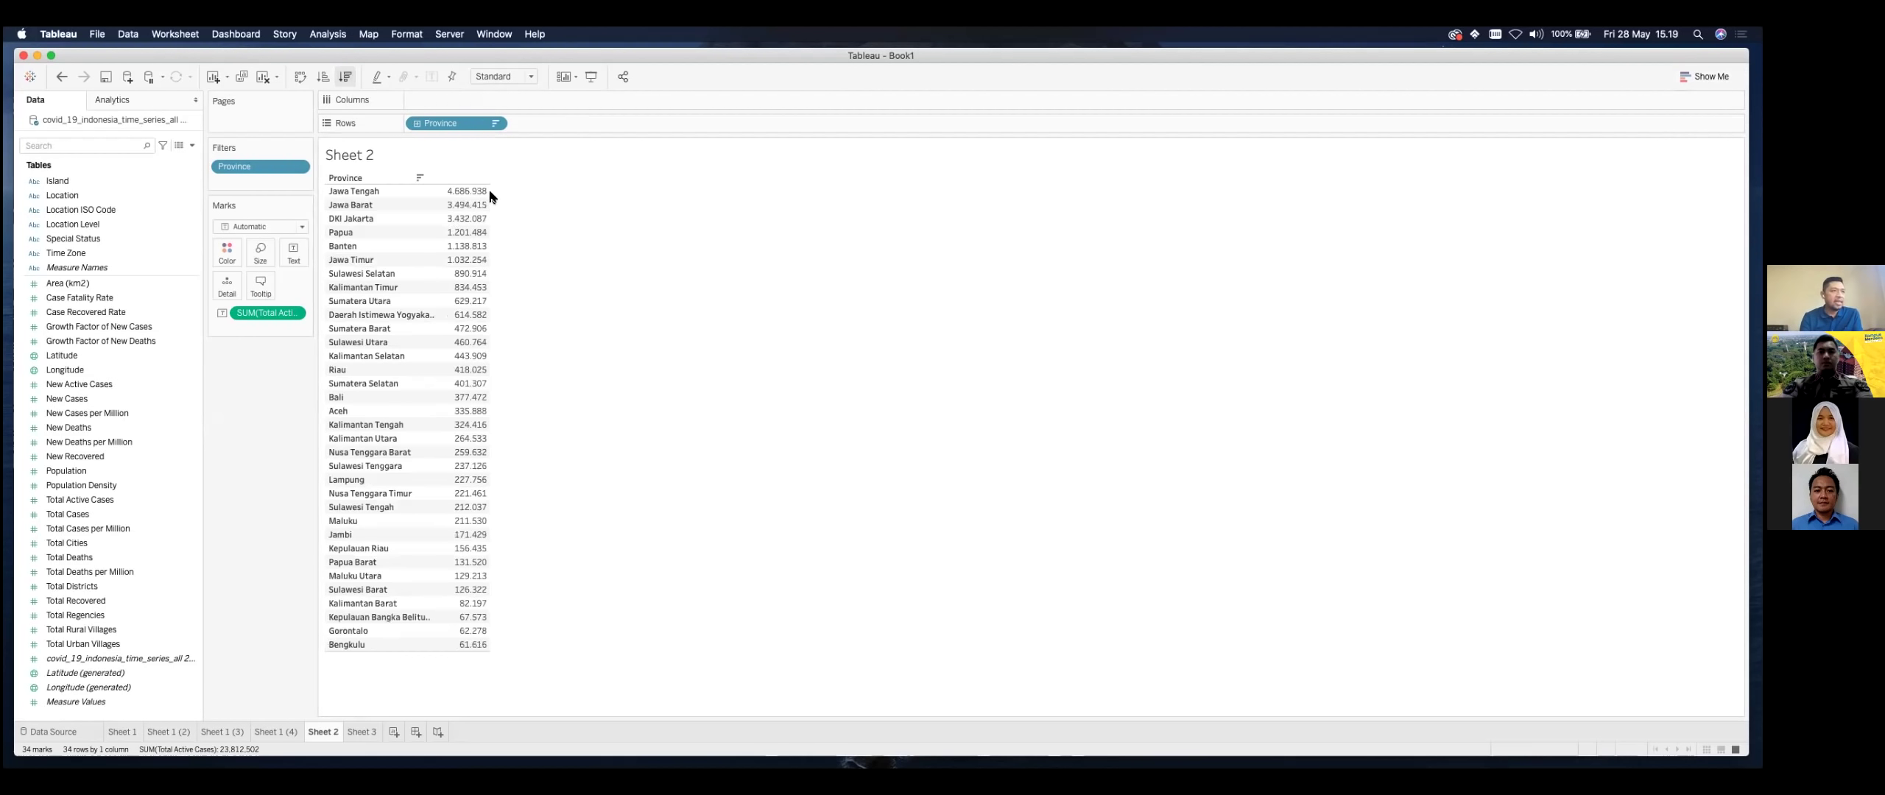
{"action": "left_click", "coordinate": [380, 191]}
{"action": "left_click", "coordinate": [372, 206], "text": "super"}
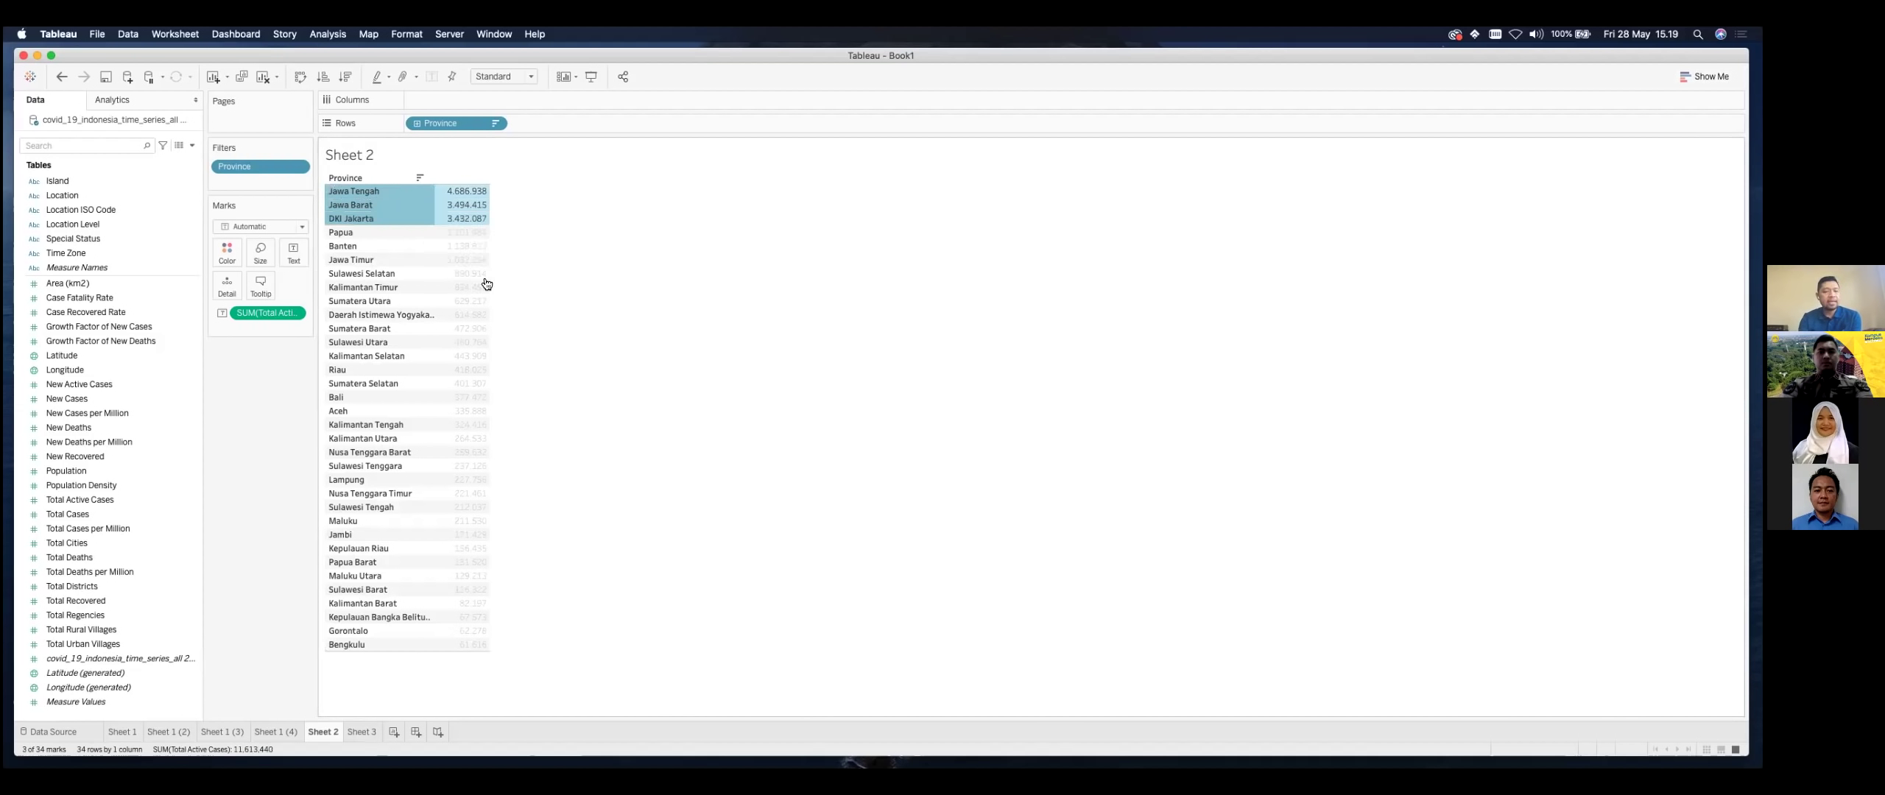
{"action": "key", "text": "Escape"}
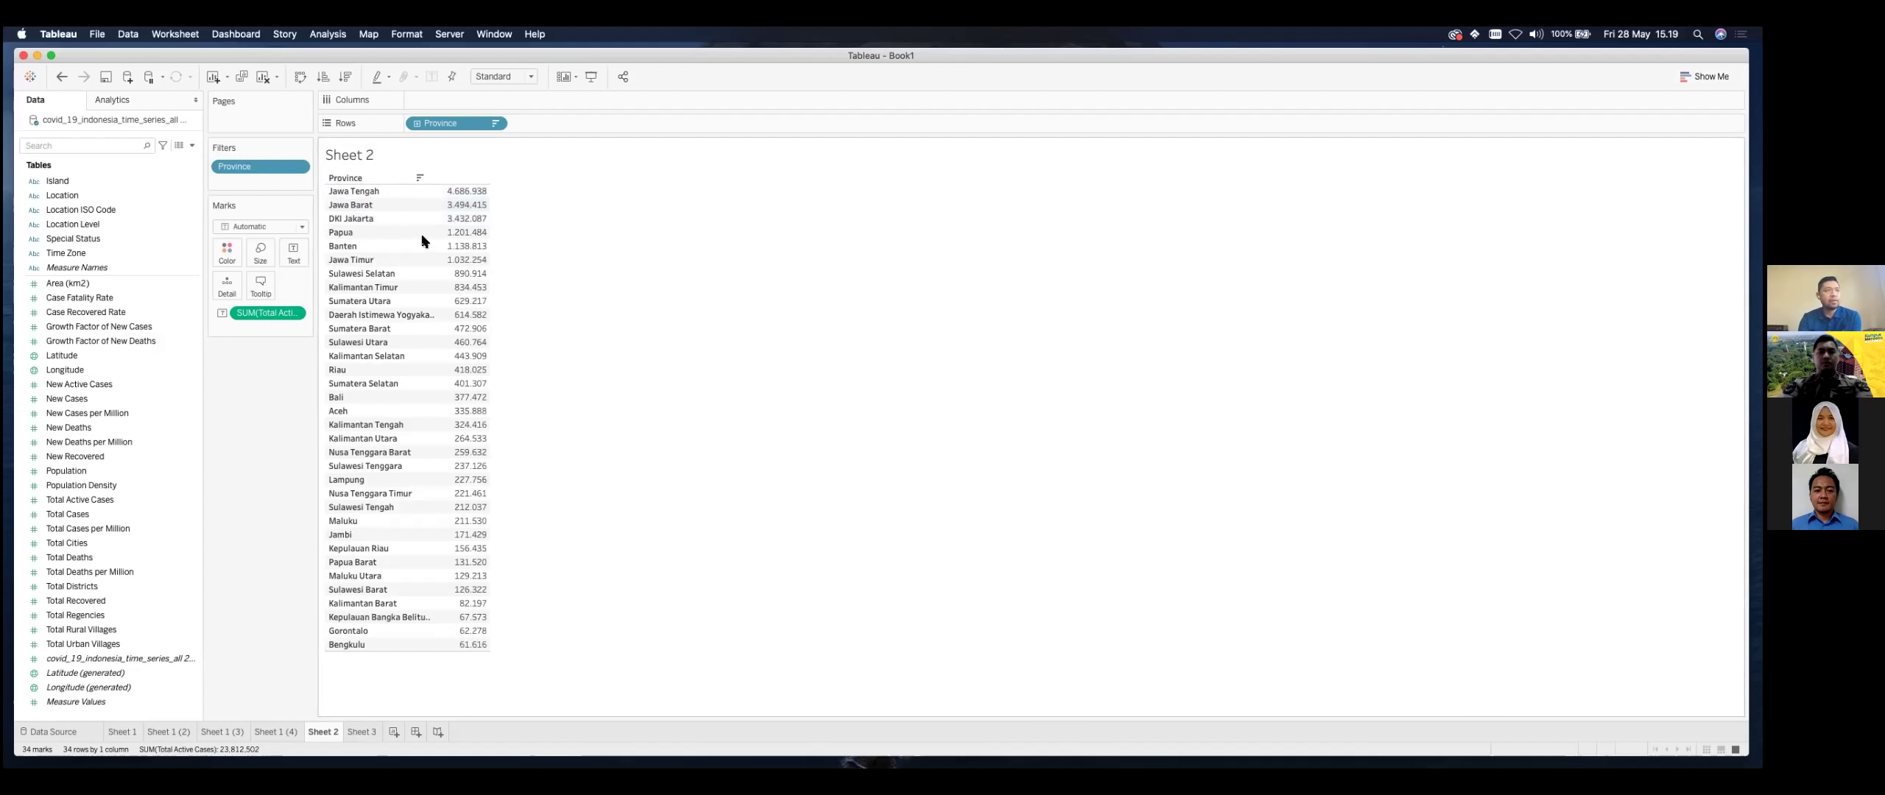
{"action": "left_click", "coordinate": [372, 191]}
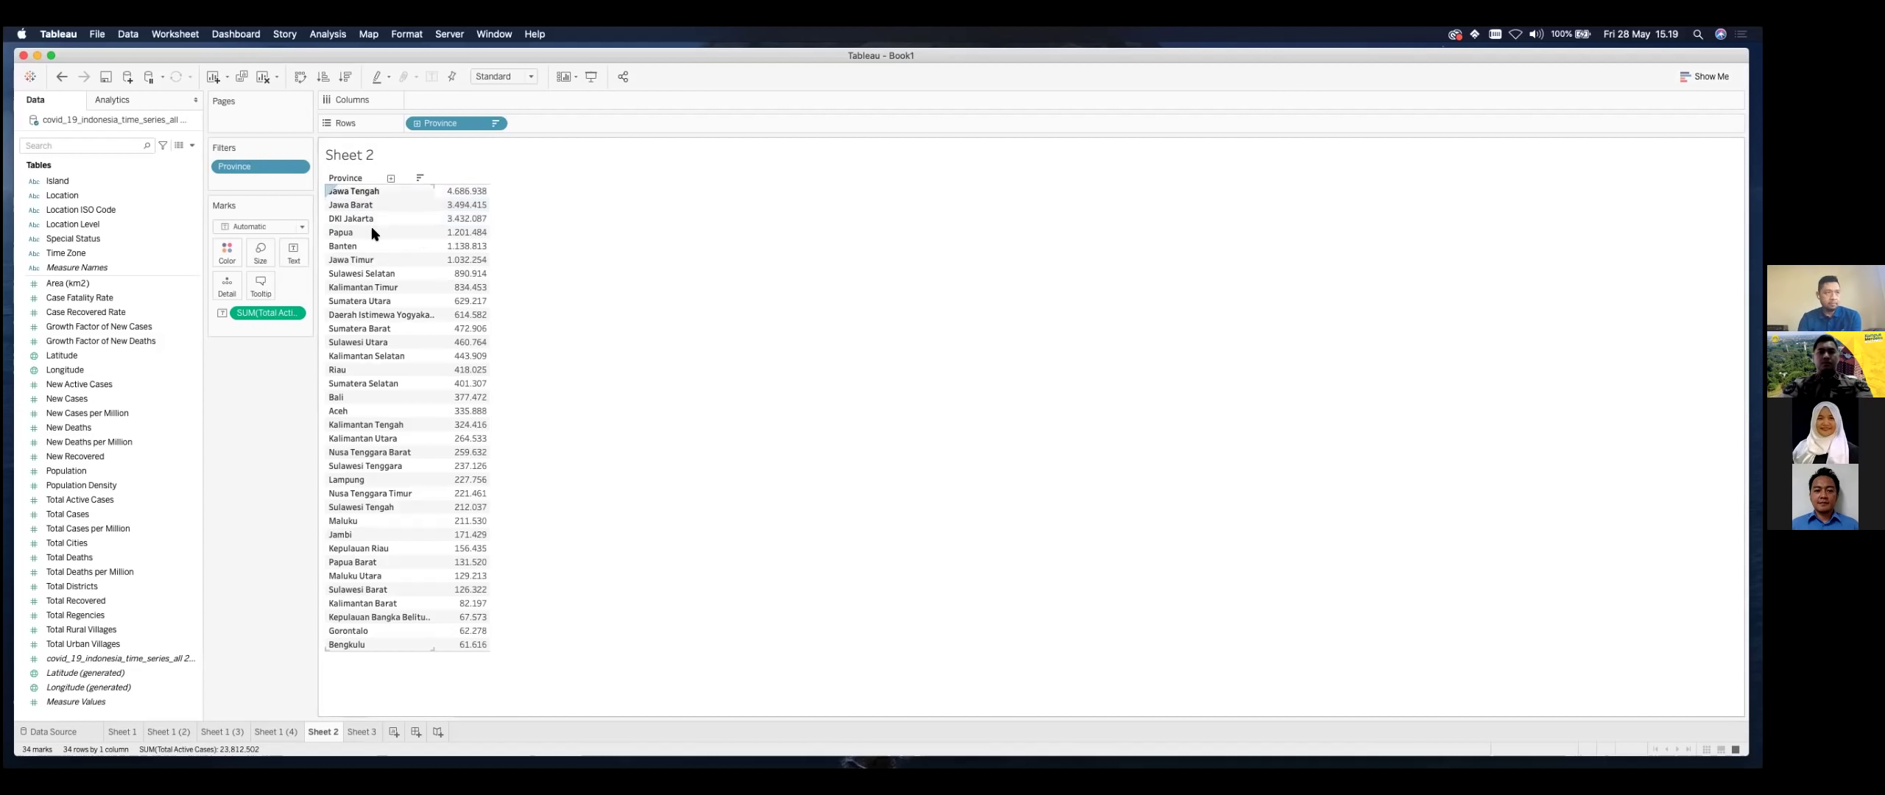
{"action": "left_click", "coordinate": [361, 205], "text": "super"}
{"action": "left_click", "coordinate": [361, 219], "text": "super"}
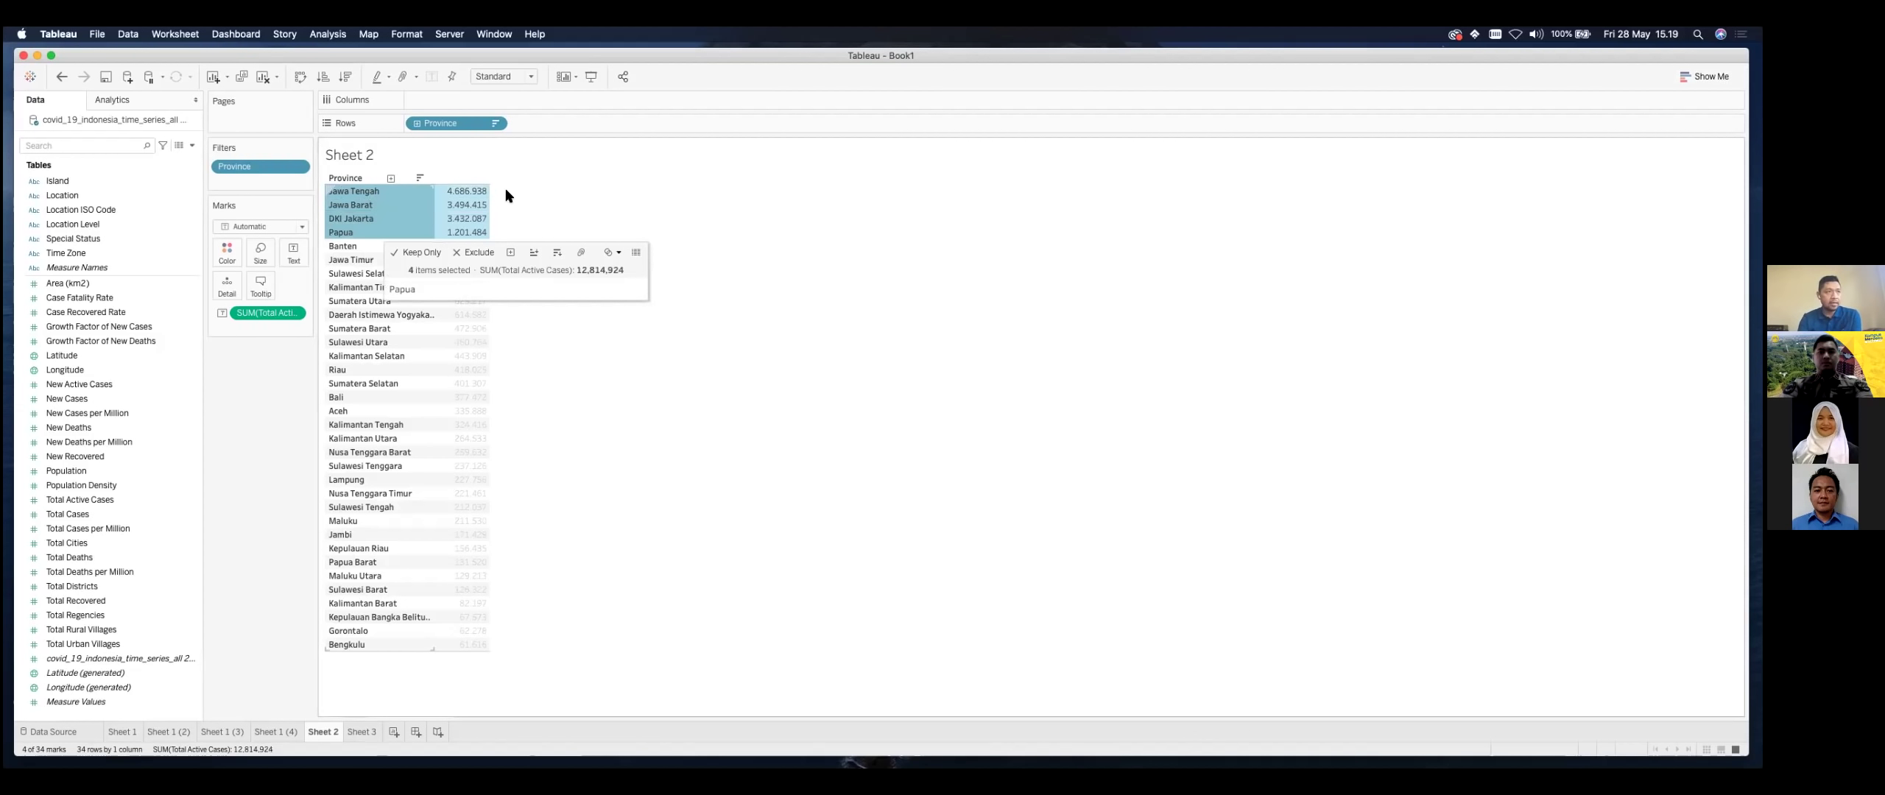
{"action": "left_click", "coordinate": [346, 246], "text": "super"}
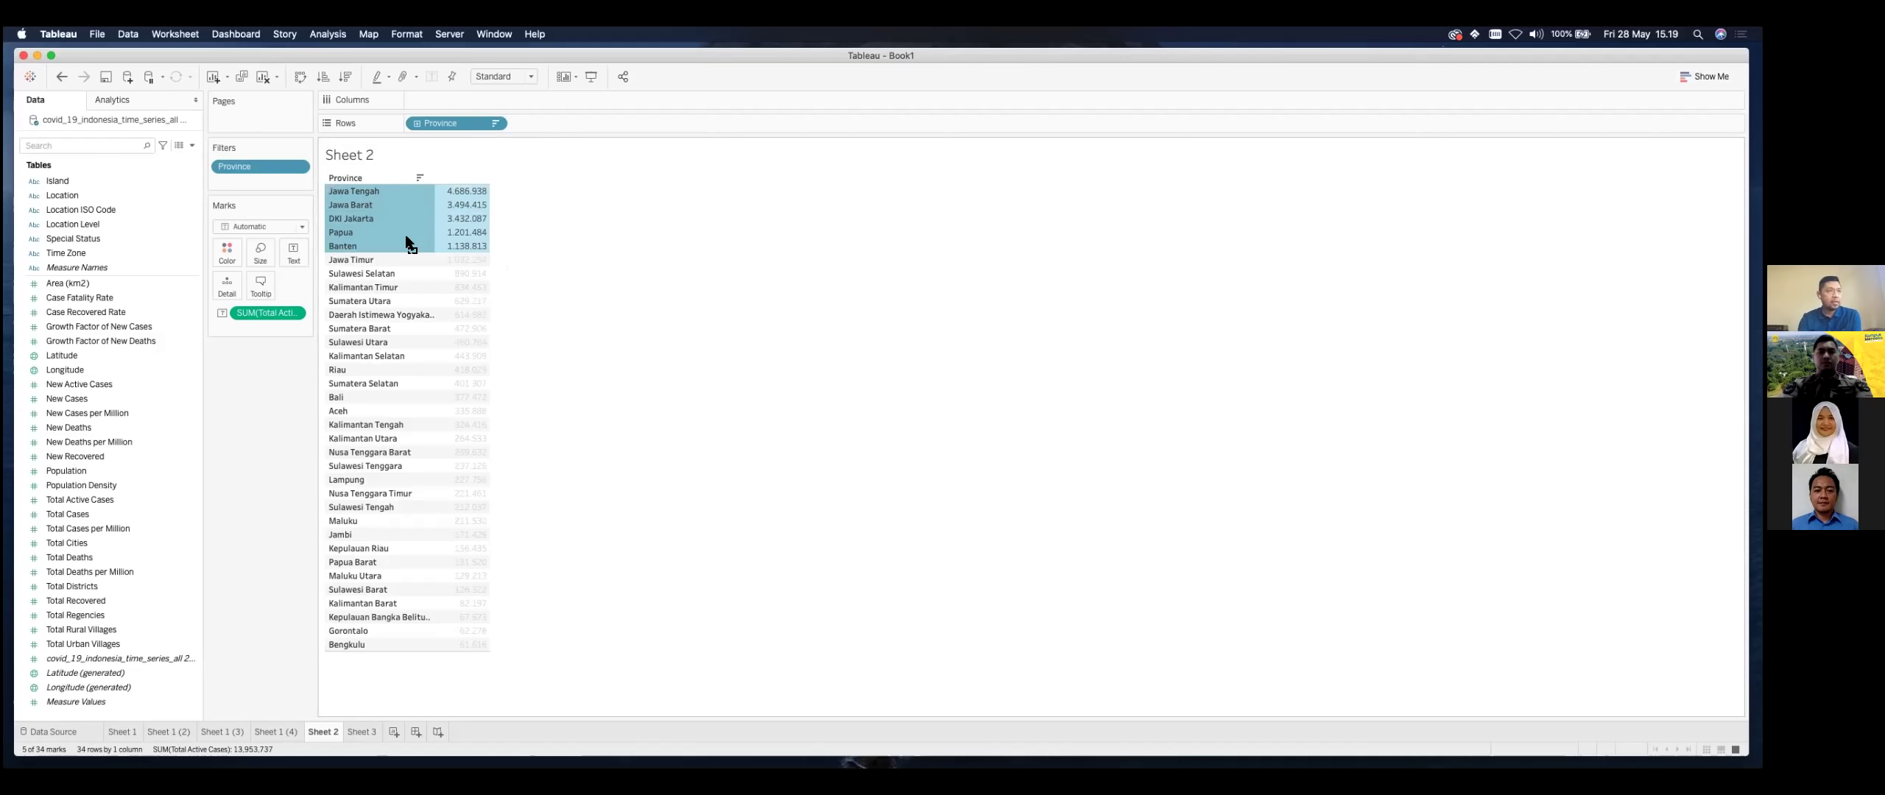
{"action": "left_click", "coordinate": [419, 192]}
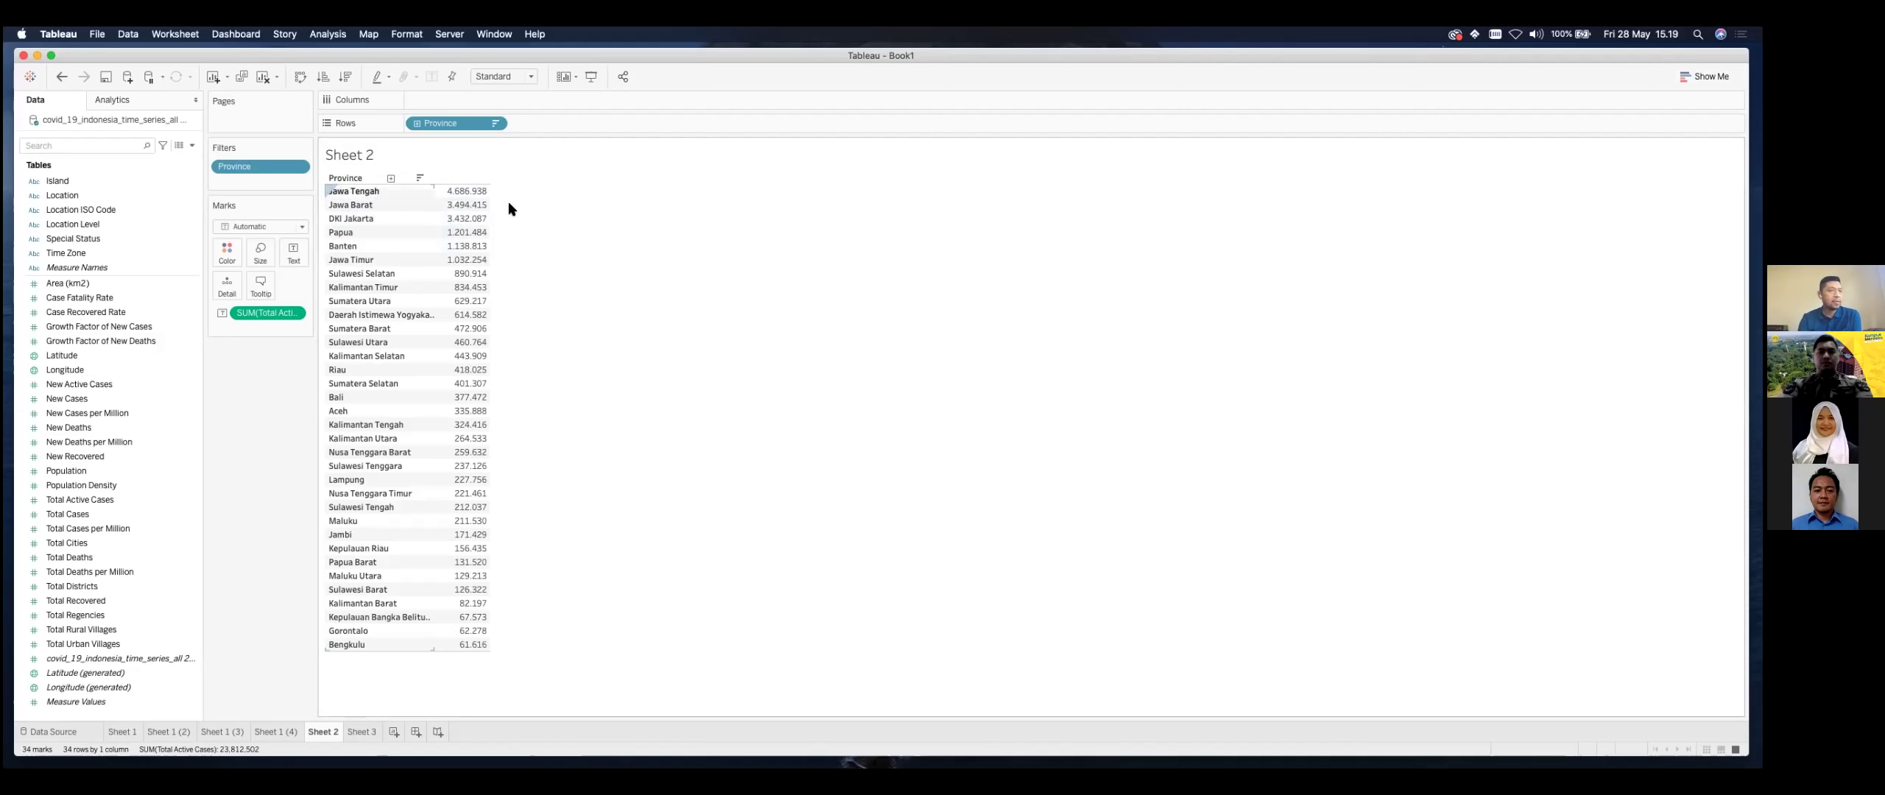
{"action": "left_click", "coordinate": [379, 192]}
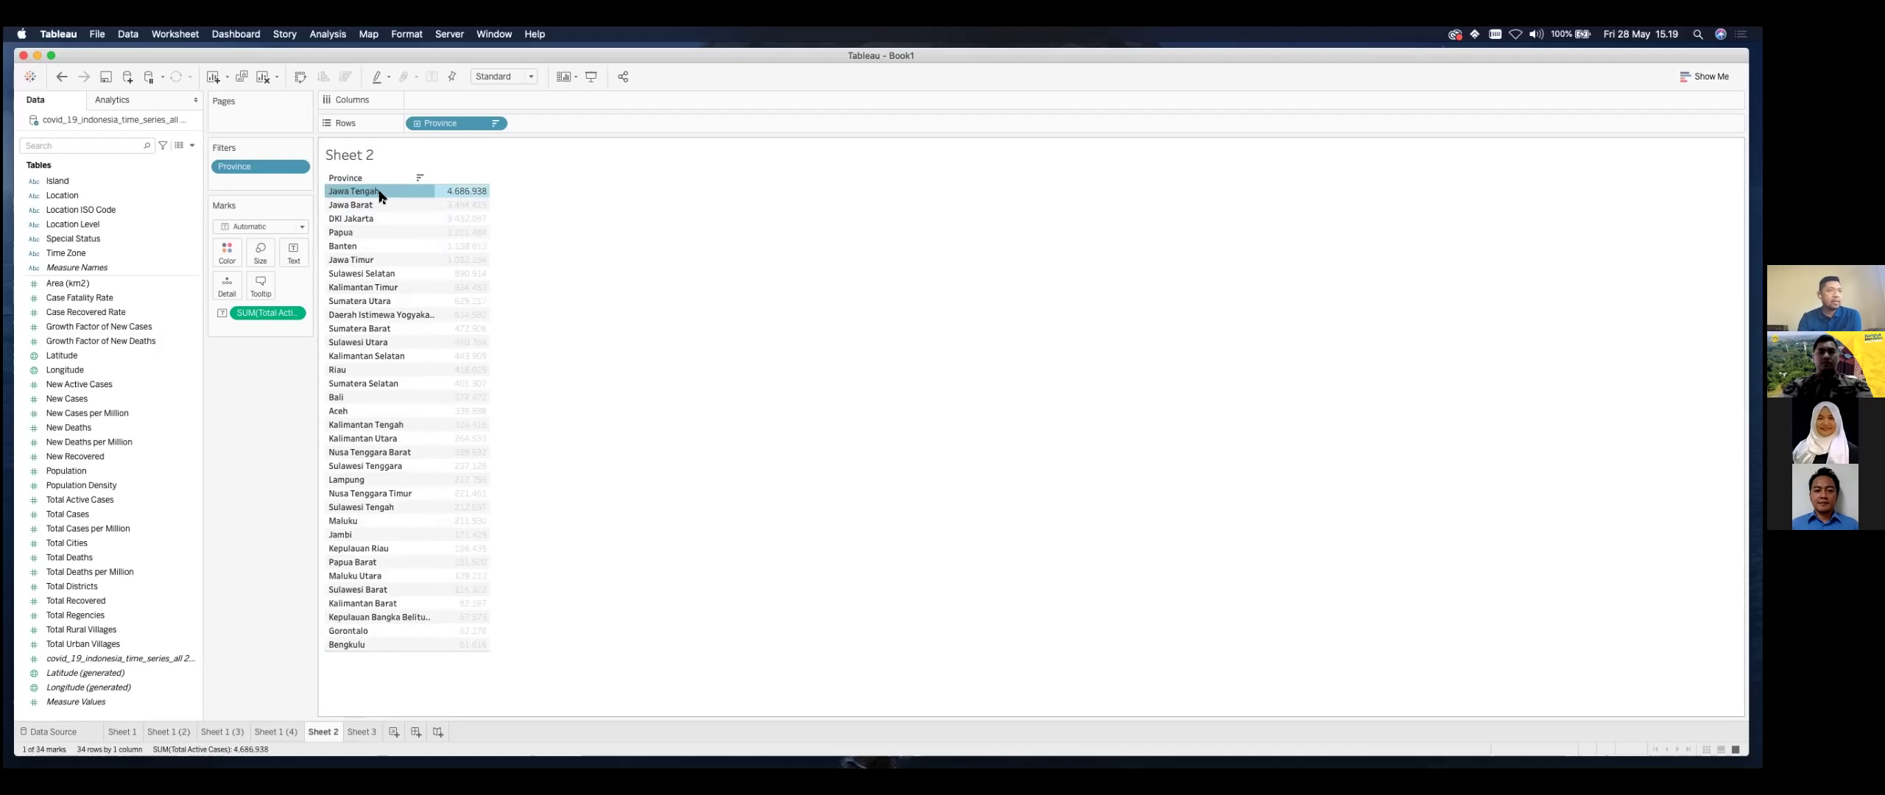
{"action": "left_click", "coordinate": [381, 195]}
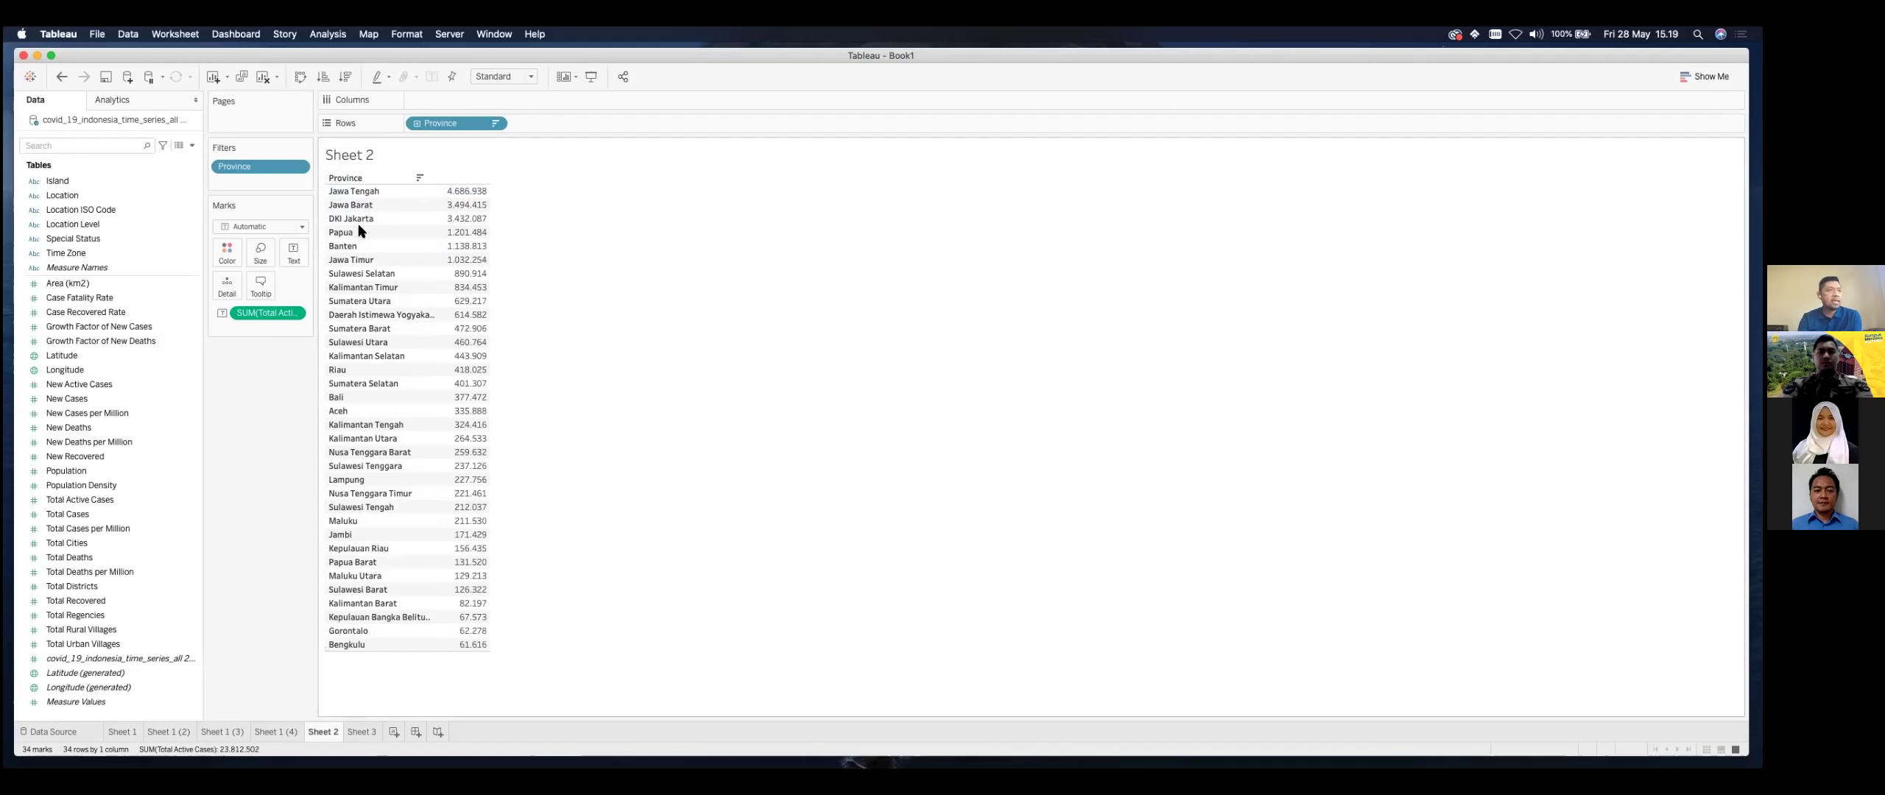
Step: Keep only the top five provinces in the table: Jawa Tengah, Jawa Barat, DKI Jakarta, Papua and Banten
{"action": "left_click", "coordinate": [357, 192]}
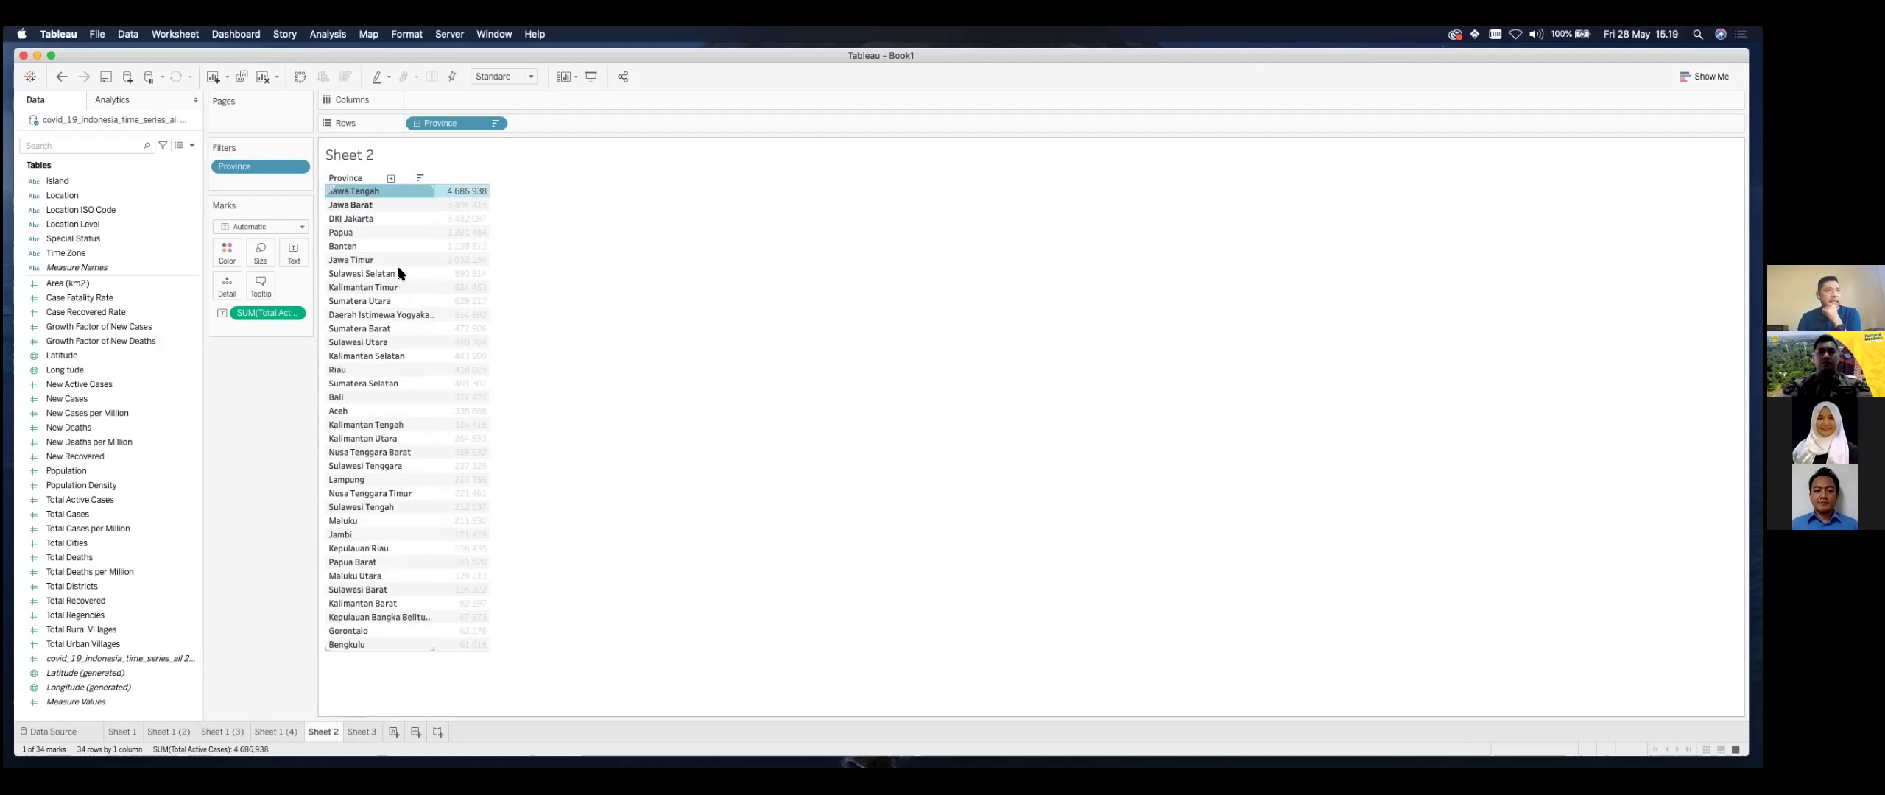
{"action": "key", "text": "shift+Down"}
{"action": "key", "text": "shift+Down"}
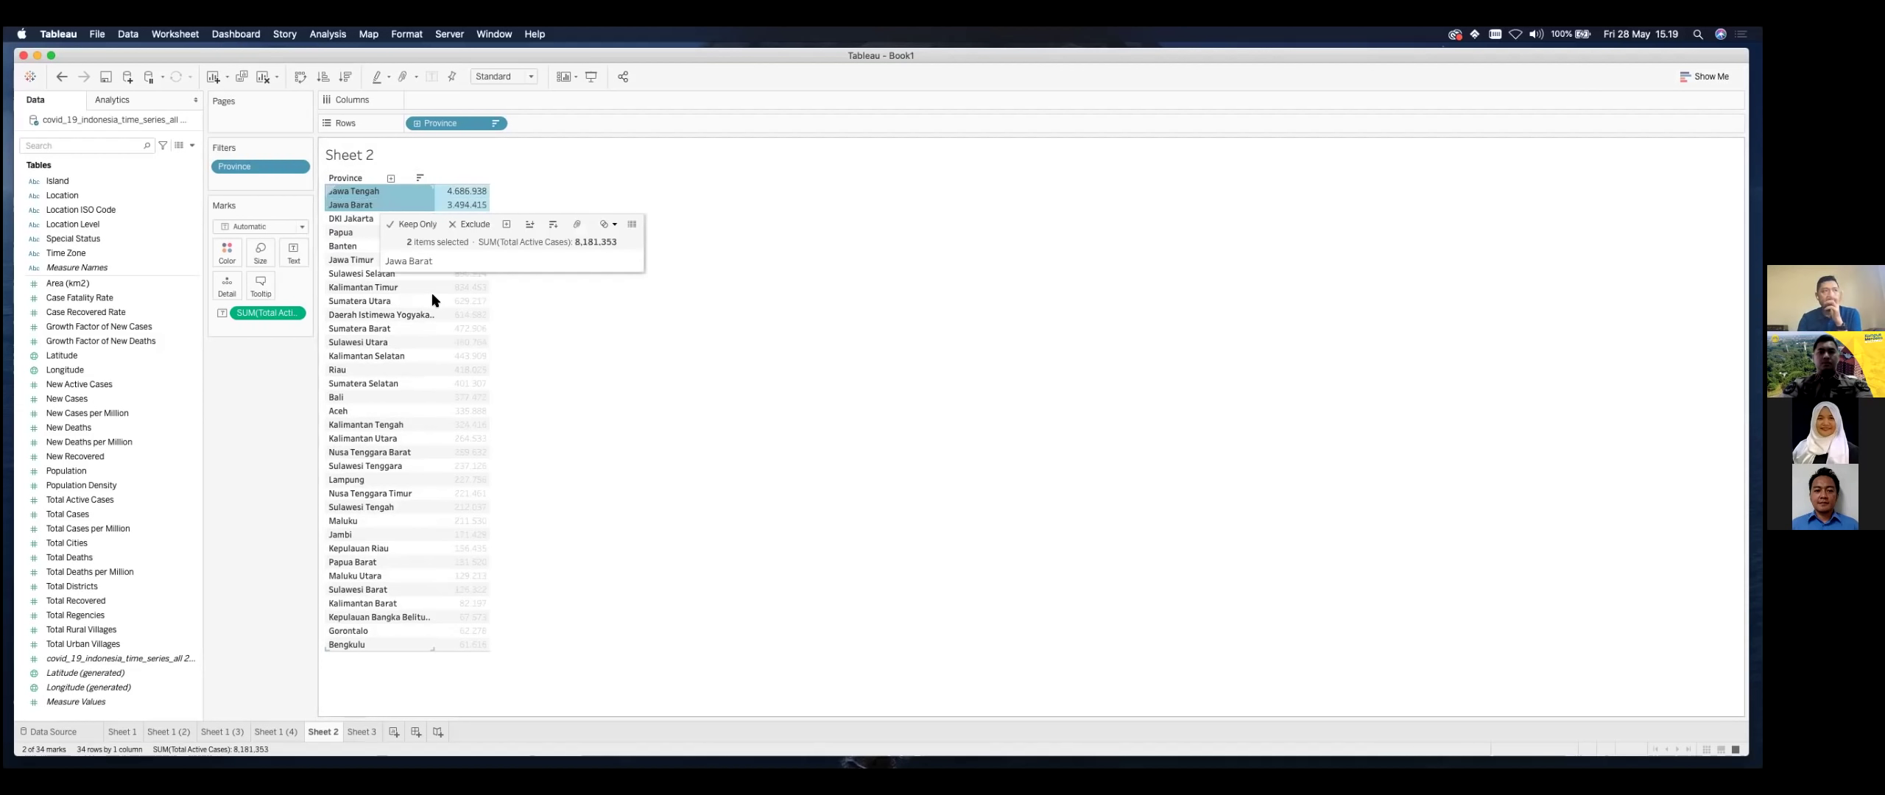
{"action": "key", "text": "shift+Down"}
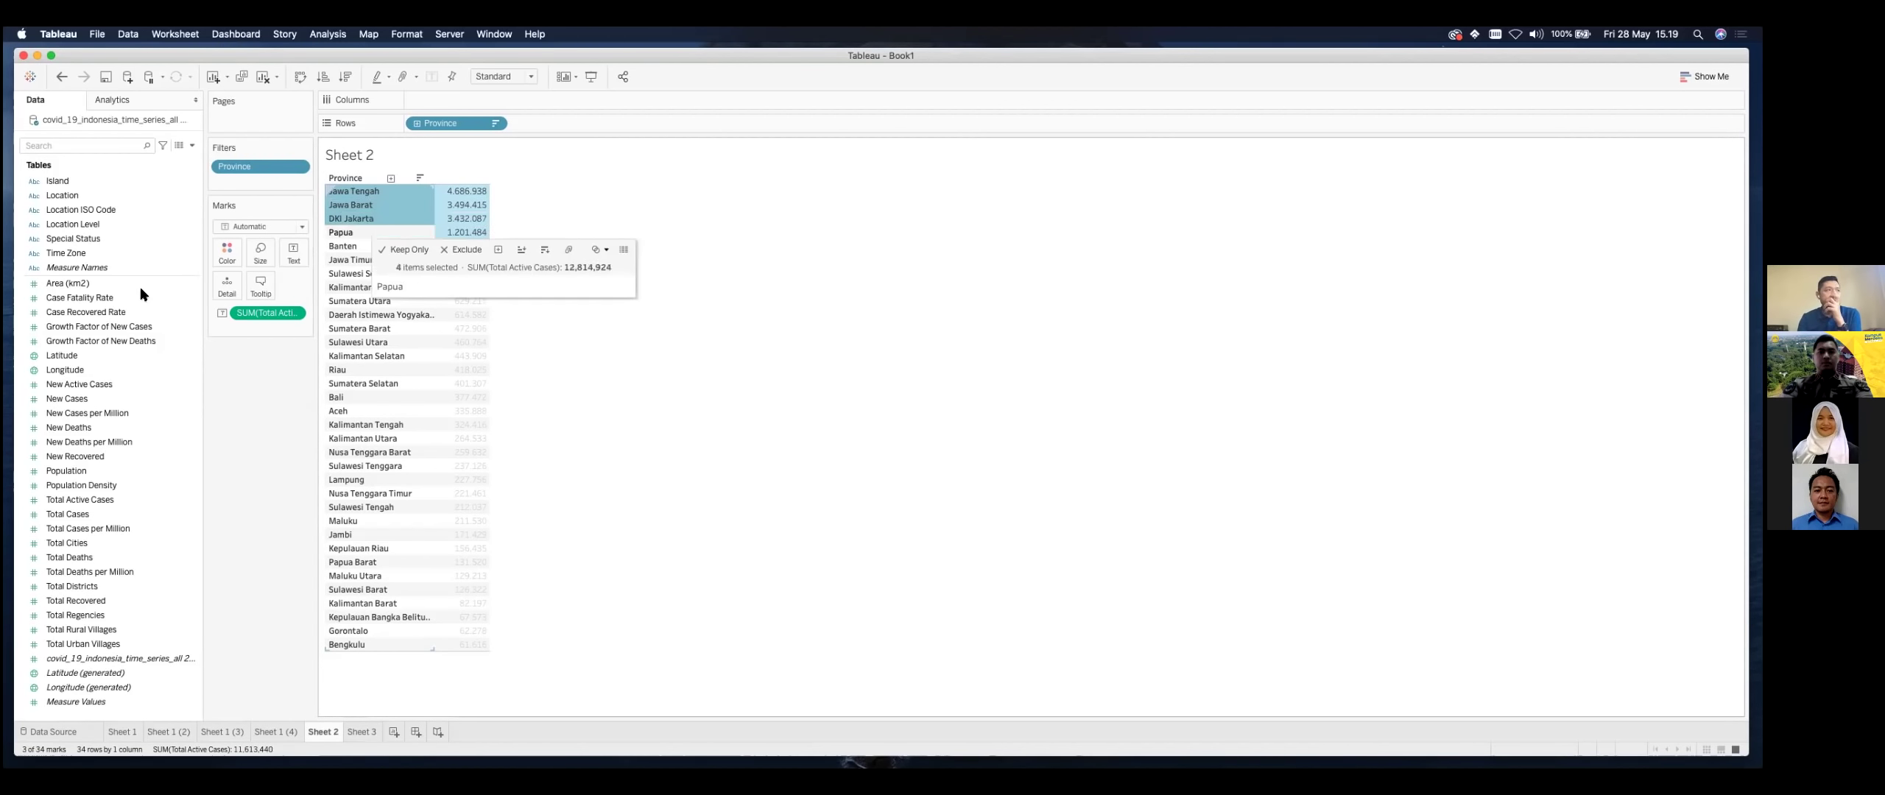
{"action": "key", "text": "shift+Down"}
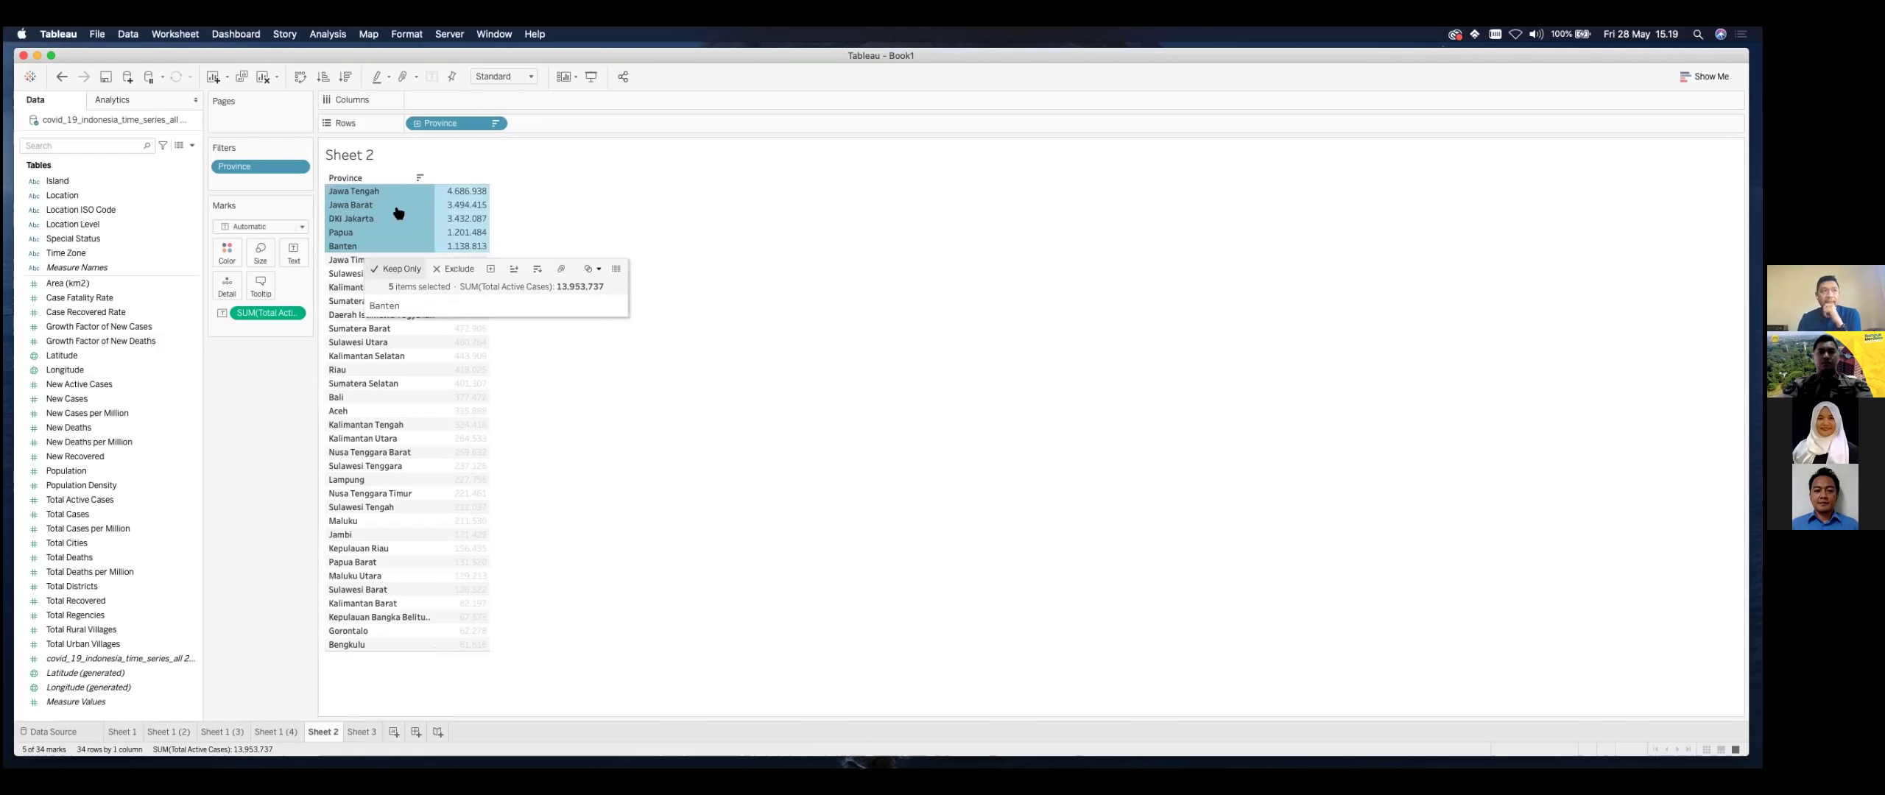
{"action": "left_click", "coordinate": [396, 269]}
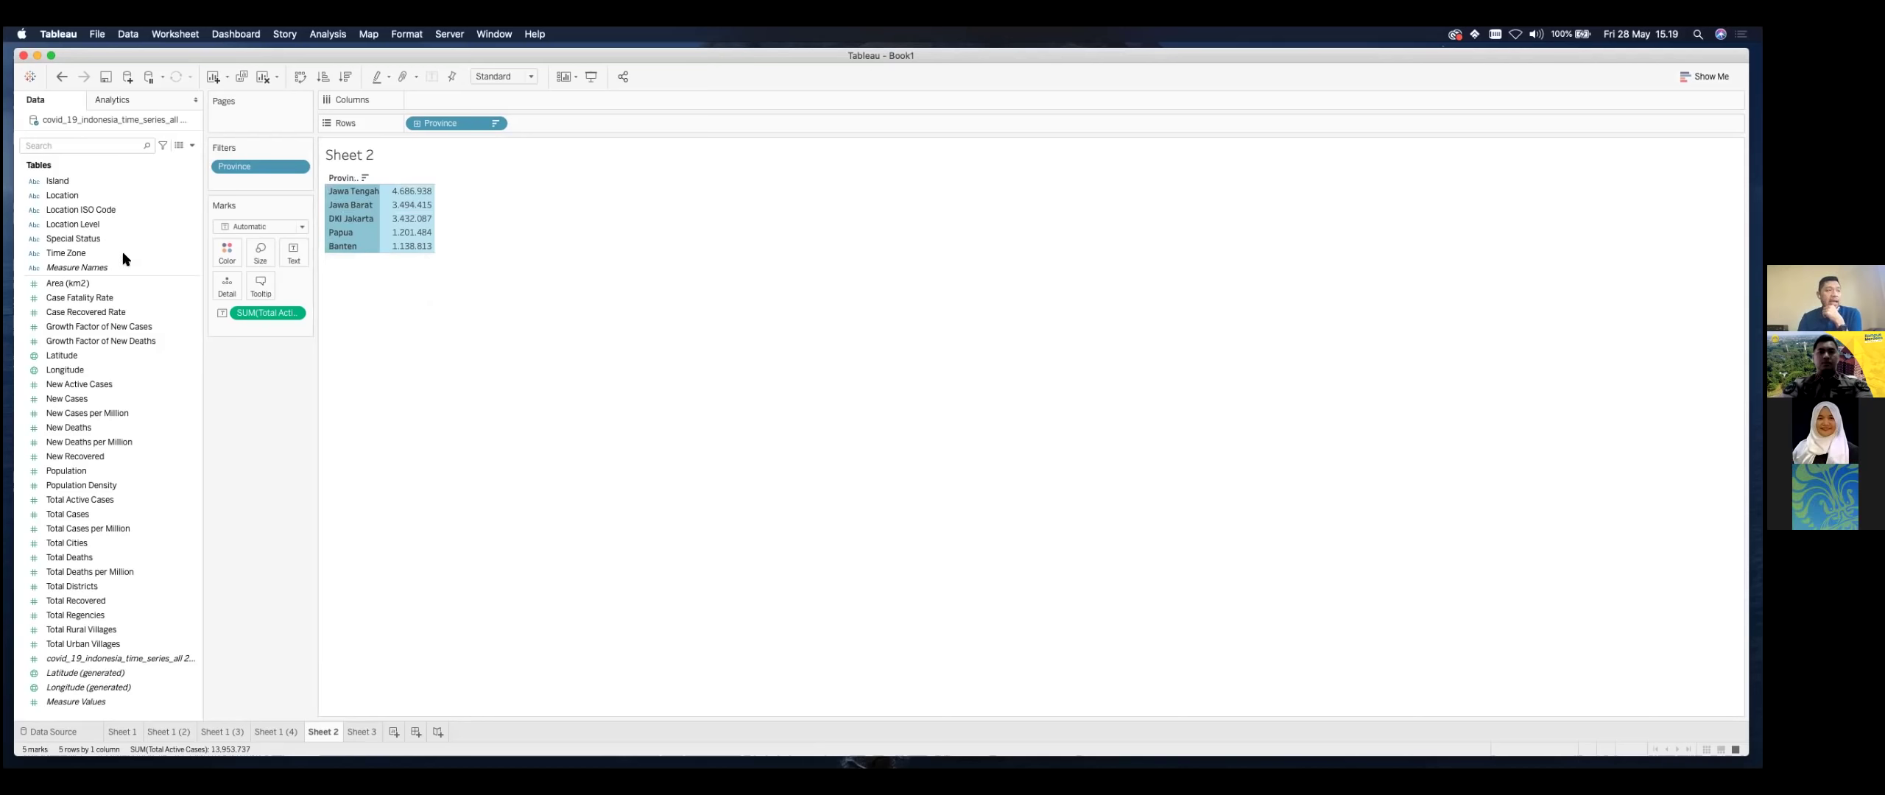
{"action": "key", "text": "Escape"}
Step: Add Date to the columns and expand its hierarchy through year, quarter and month down to day level
{"action": "scroll", "coordinate": [126, 250], "scroll_direction": "up", "scroll_amount": 3}
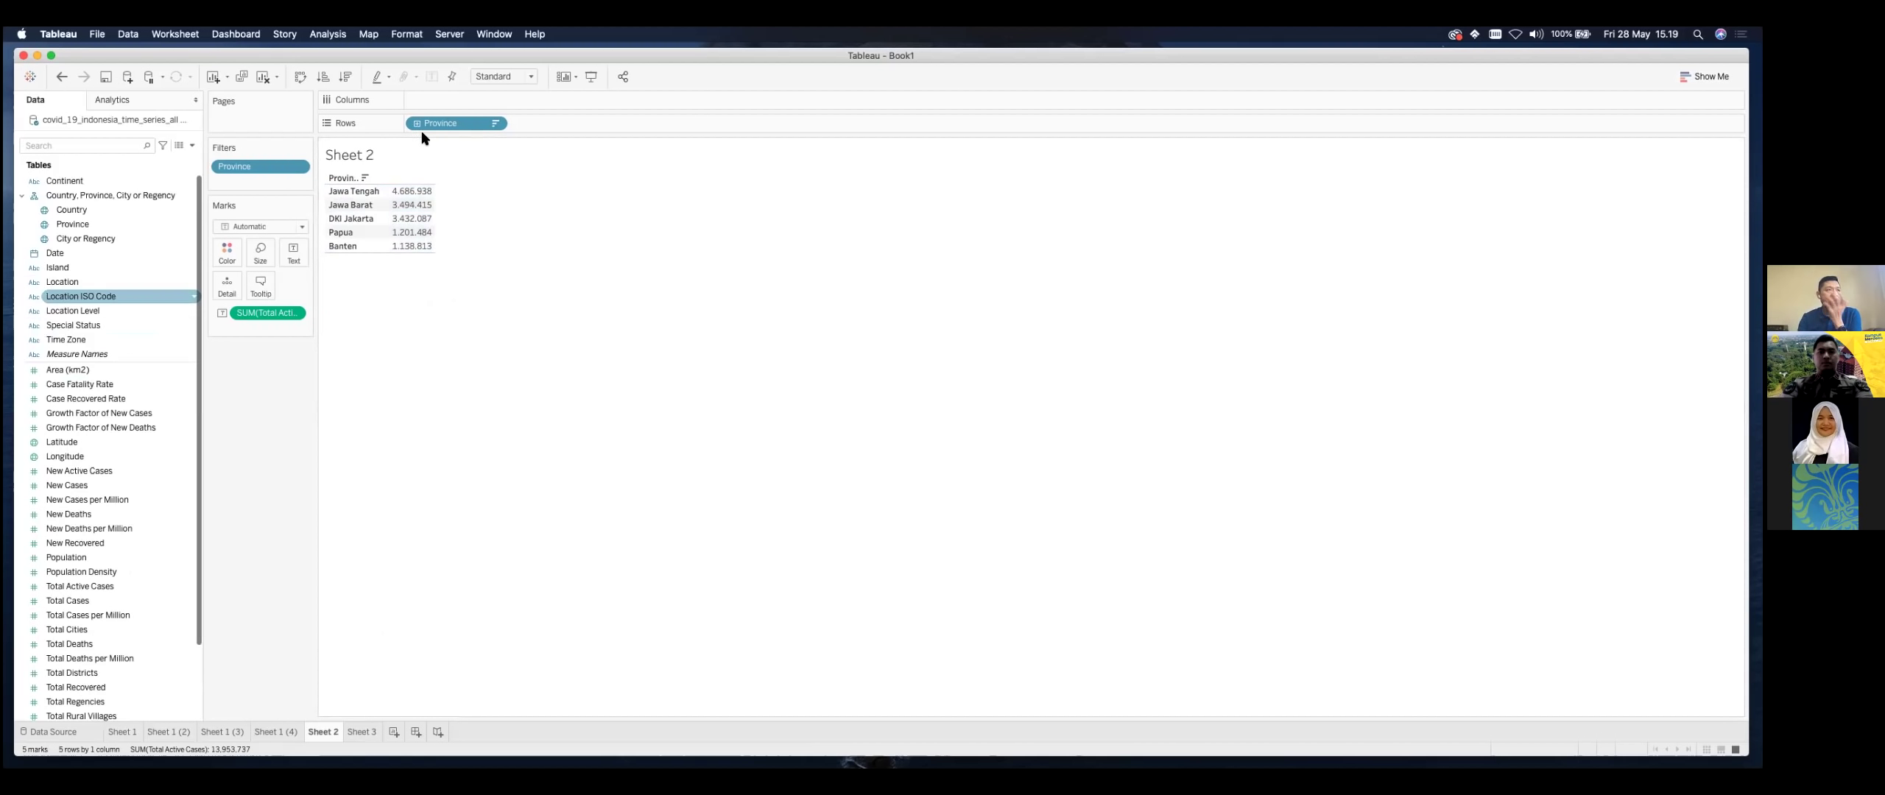
{"action": "key", "text": "Up"}
{"action": "key", "text": "Up"}
{"action": "key", "text": "Up"}
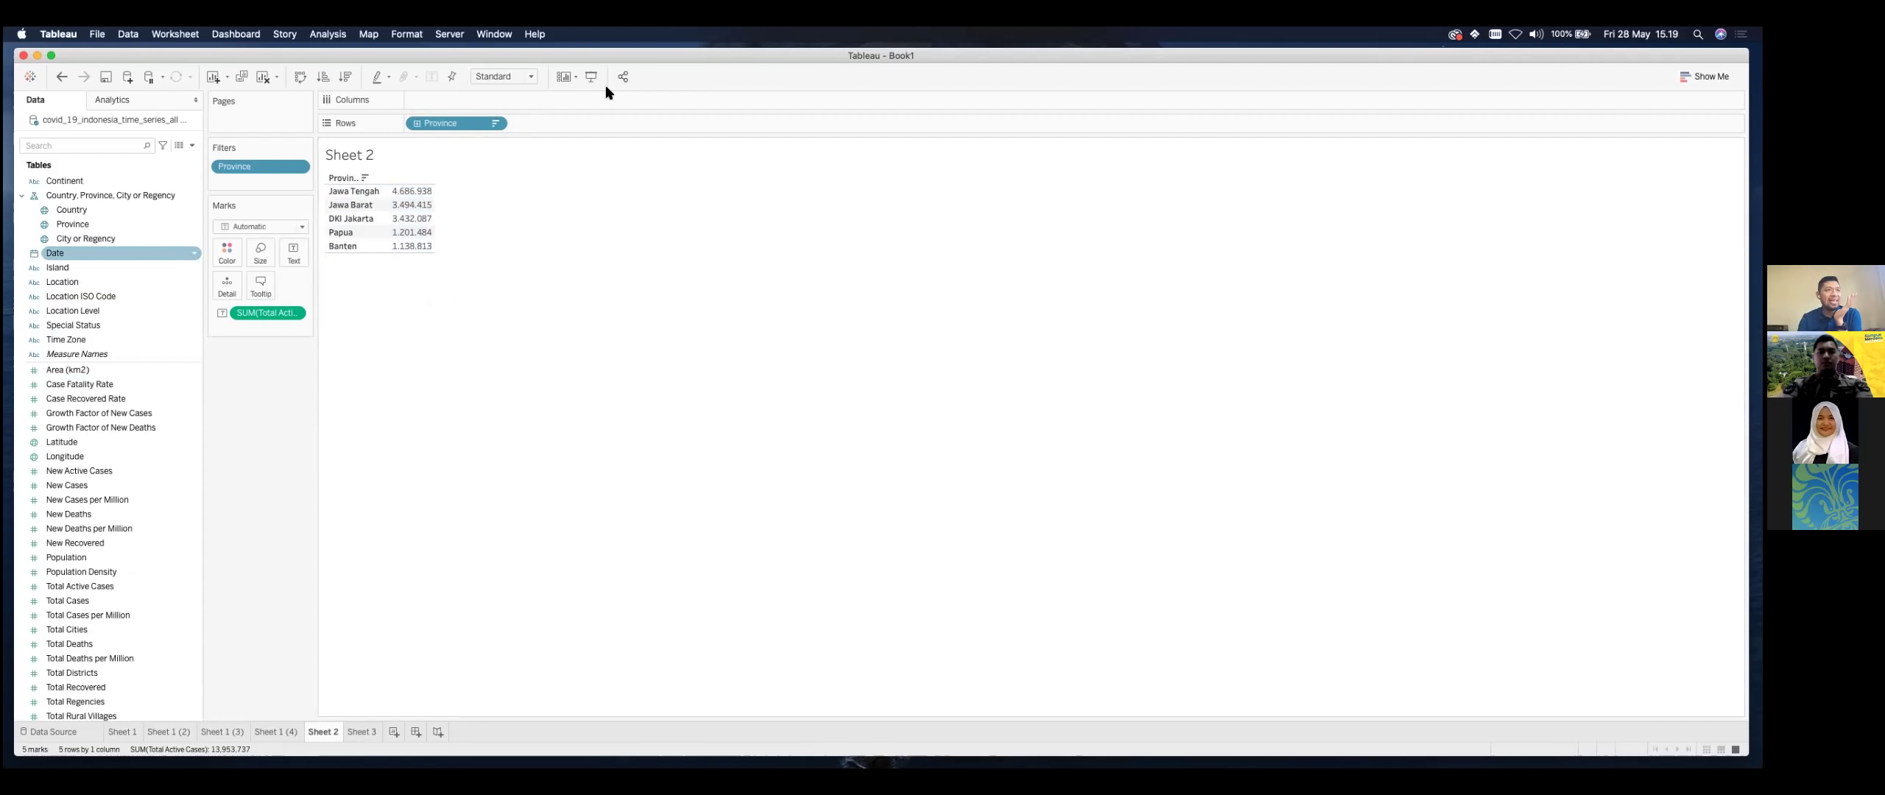
{"action": "left_click", "coordinate": [1110, 211]}
{"action": "key", "text": "Tab"}
{"action": "key", "text": "Return"}
{"action": "key", "text": "Return"}
{"action": "key", "text": "Return"}
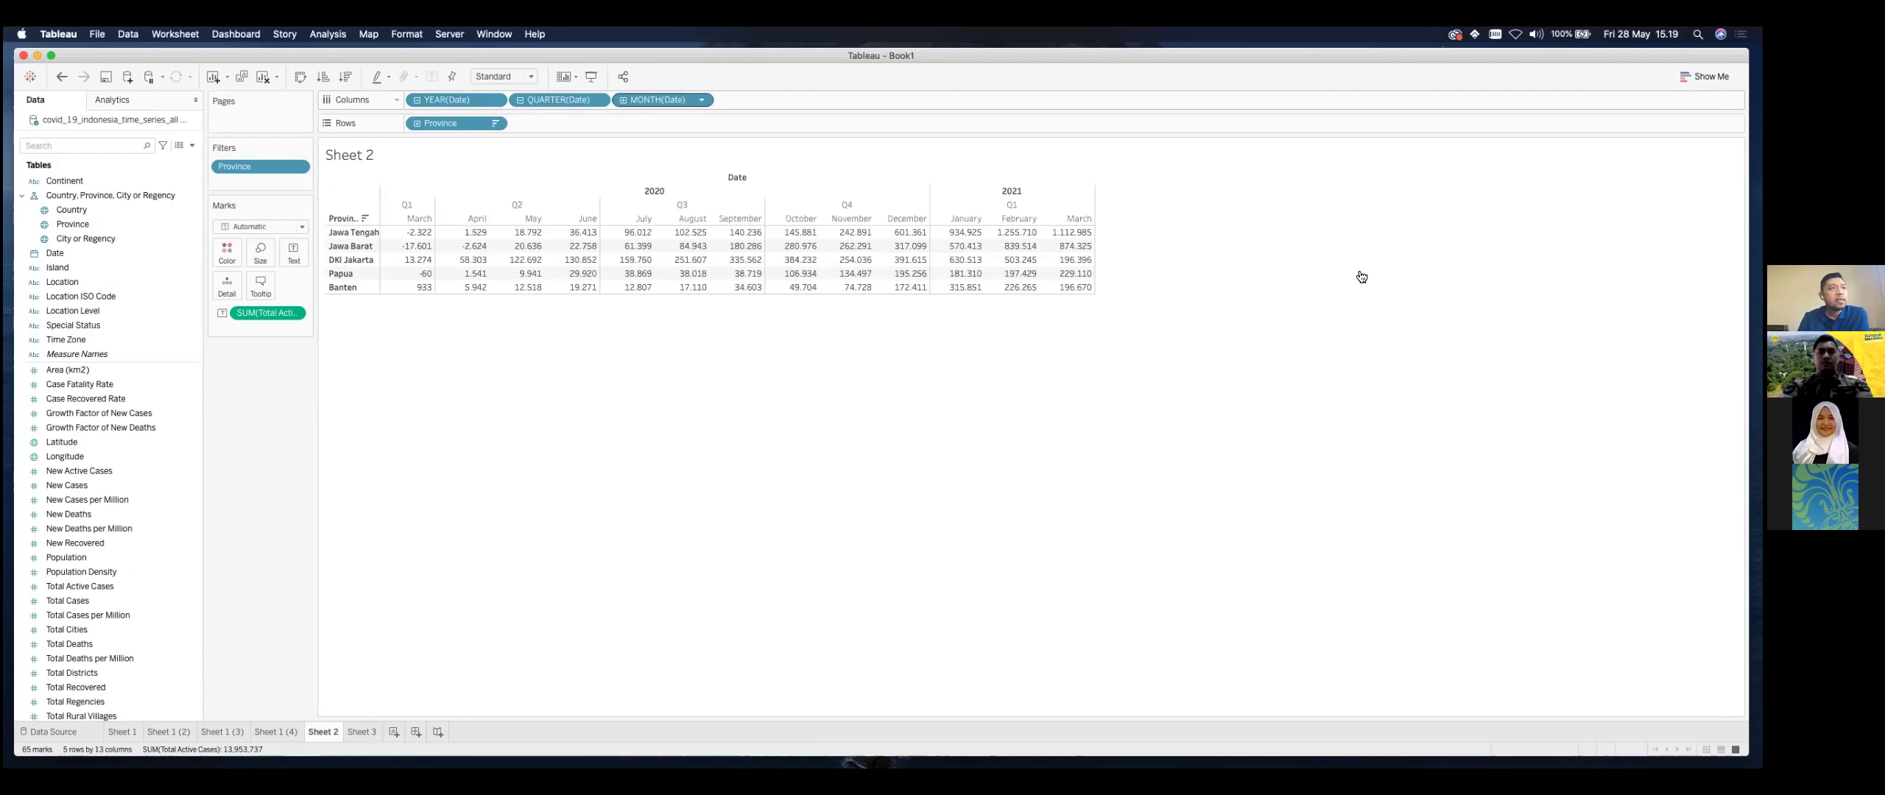
{"action": "key", "text": "Return"}
{"action": "key", "text": "Tab"}
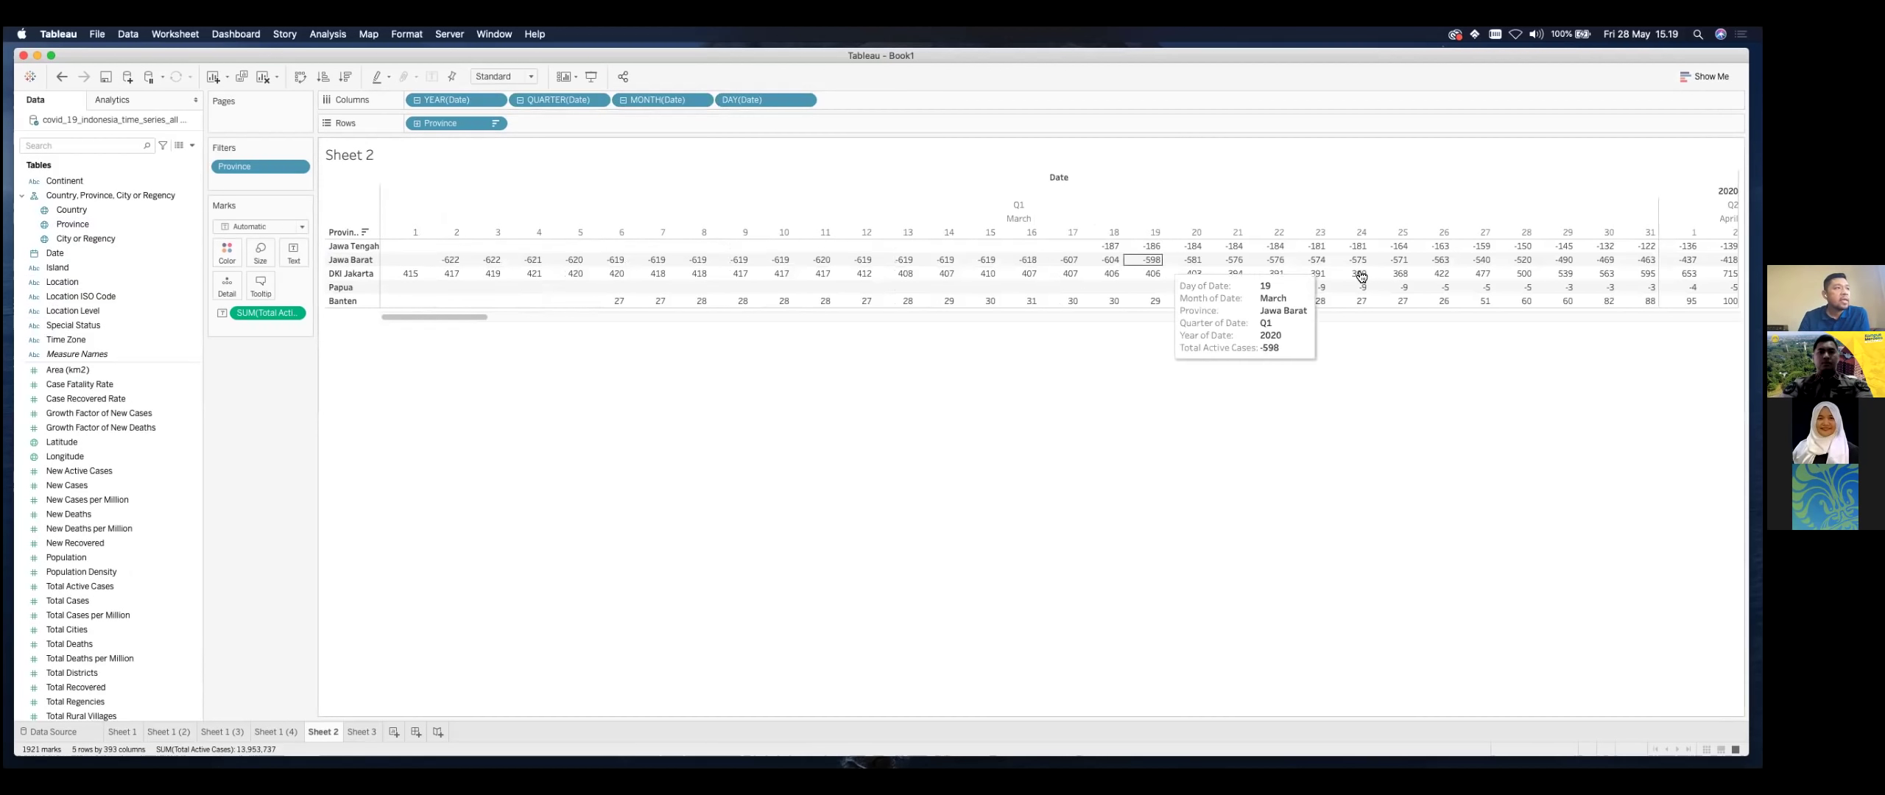
{"action": "scroll", "coordinate": [1370, 280], "scroll_direction": "right", "scroll_amount": 10}
{"action": "scroll", "coordinate": [307, 324], "scroll_direction": "left", "scroll_amount": 10}
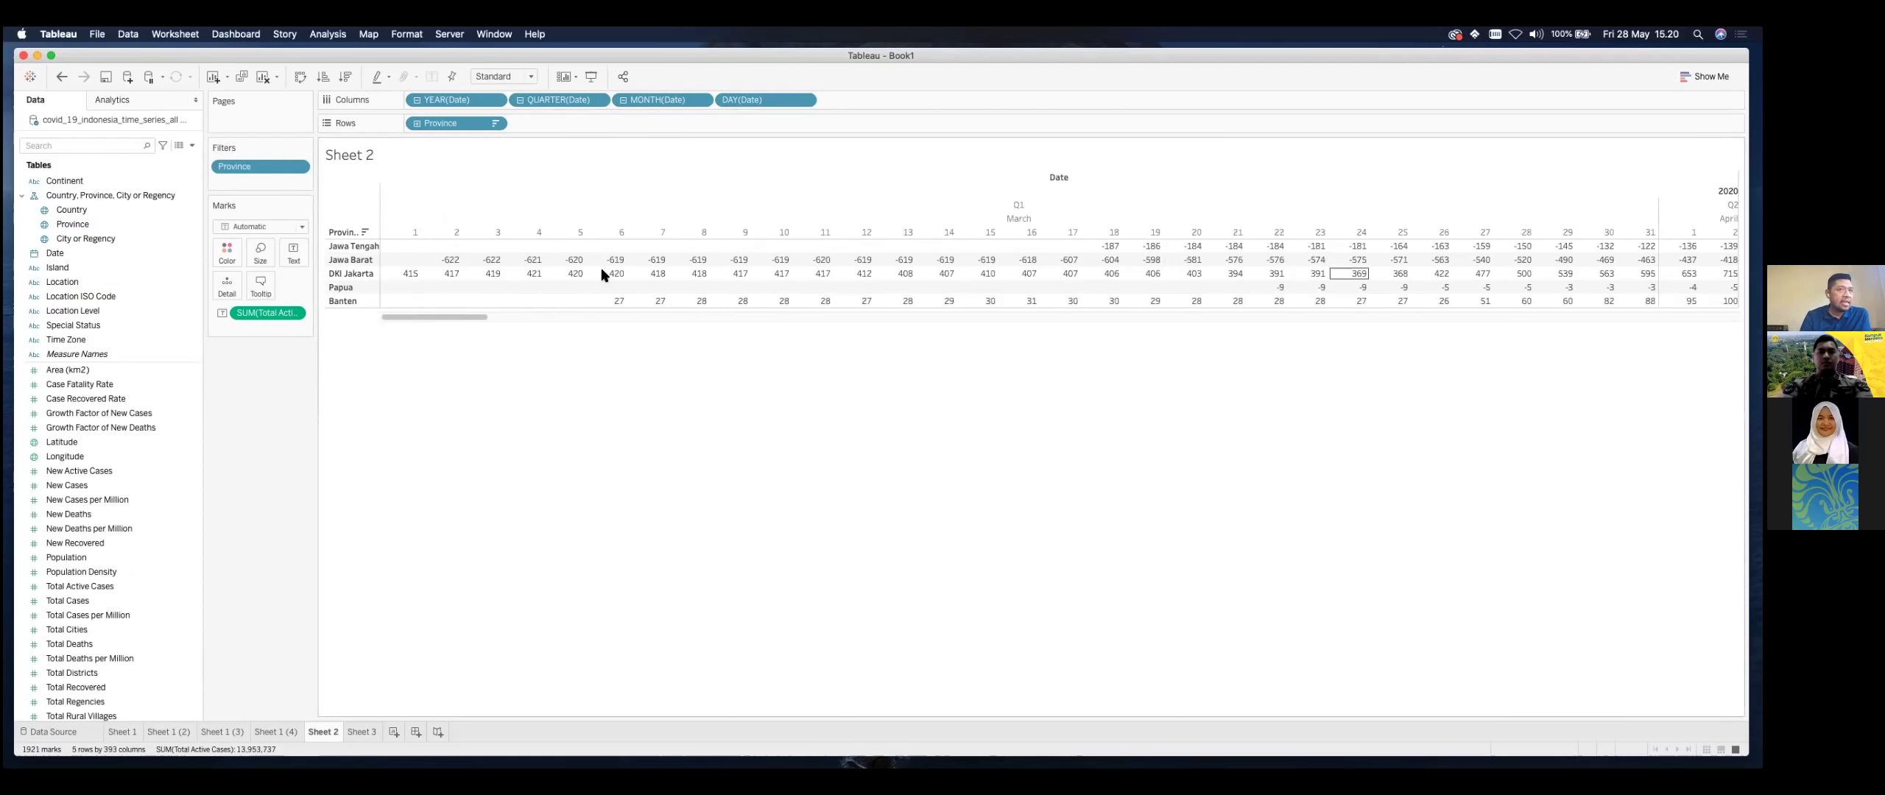
{"action": "scroll", "coordinate": [1179, 273], "scroll_direction": "right", "scroll_amount": 8}
{"action": "scroll", "coordinate": [1022, 267], "scroll_direction": "left", "scroll_amount": 8}
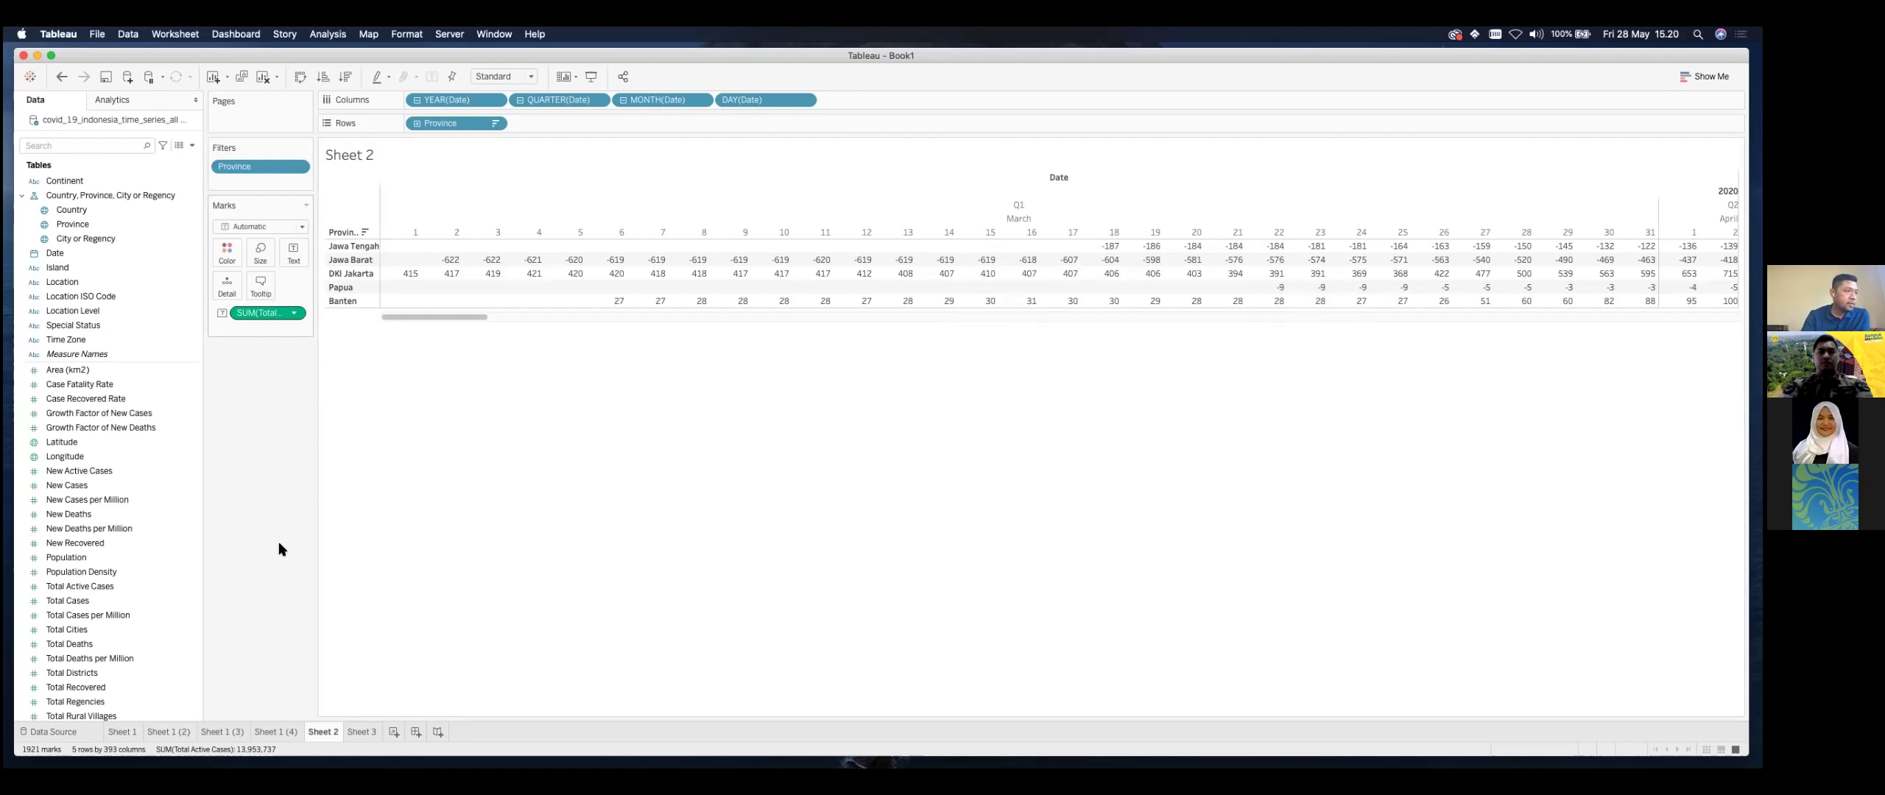
Step: Replace Total Active Cases with Total Cases as the values shown in the table
{"action": "right_click", "coordinate": [282, 315]}
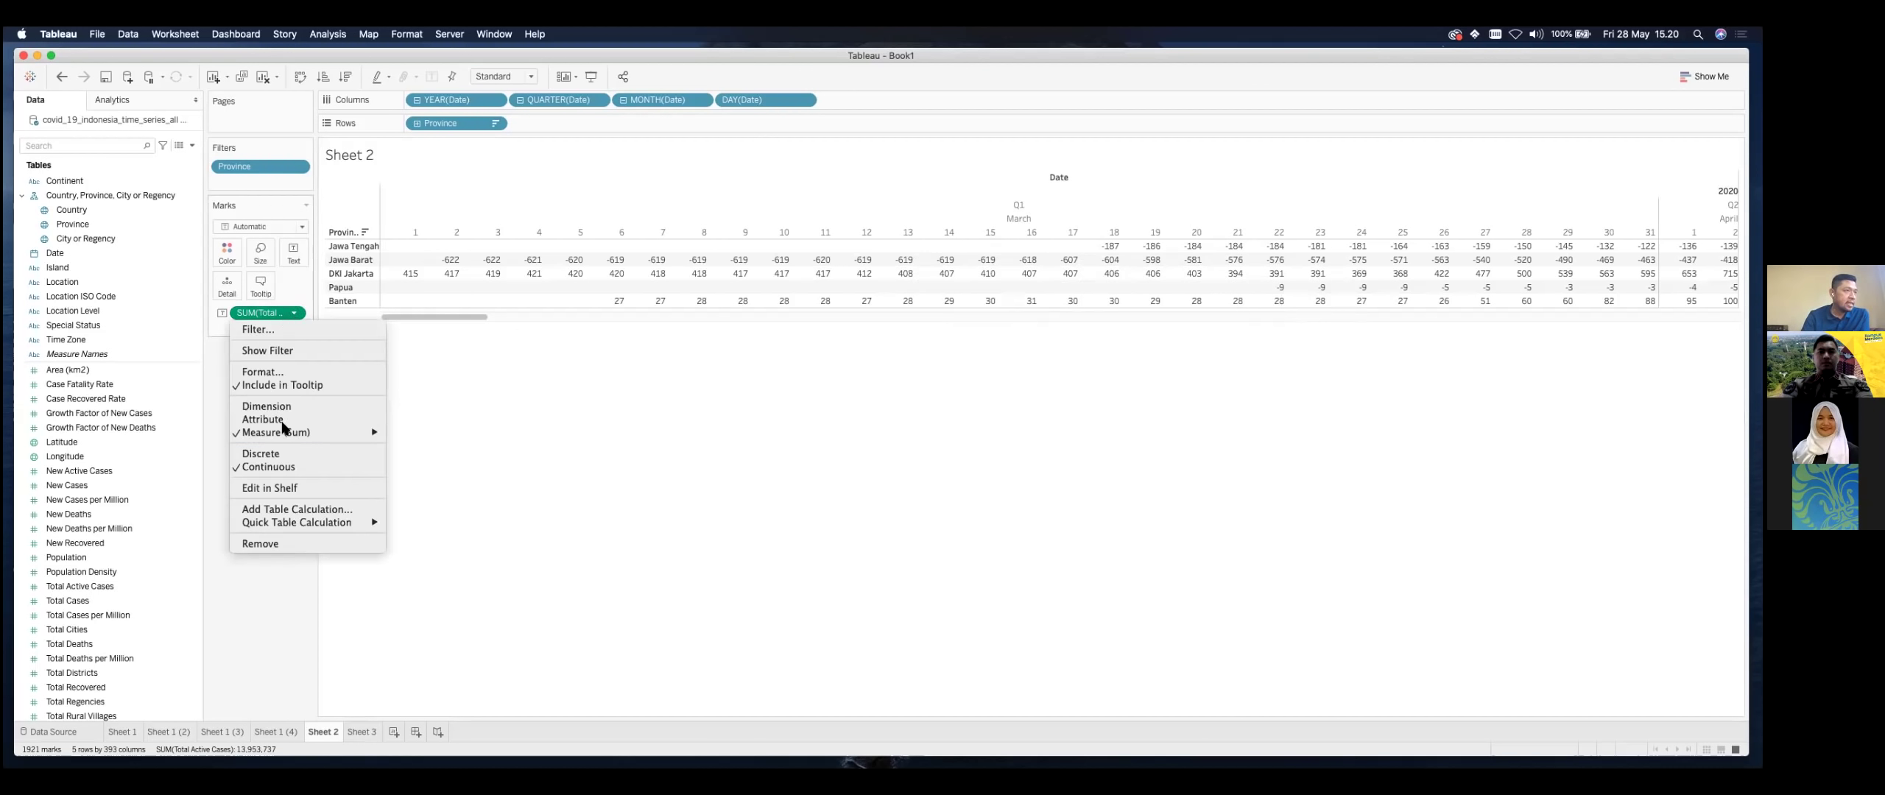
{"action": "left_click", "coordinate": [272, 545]}
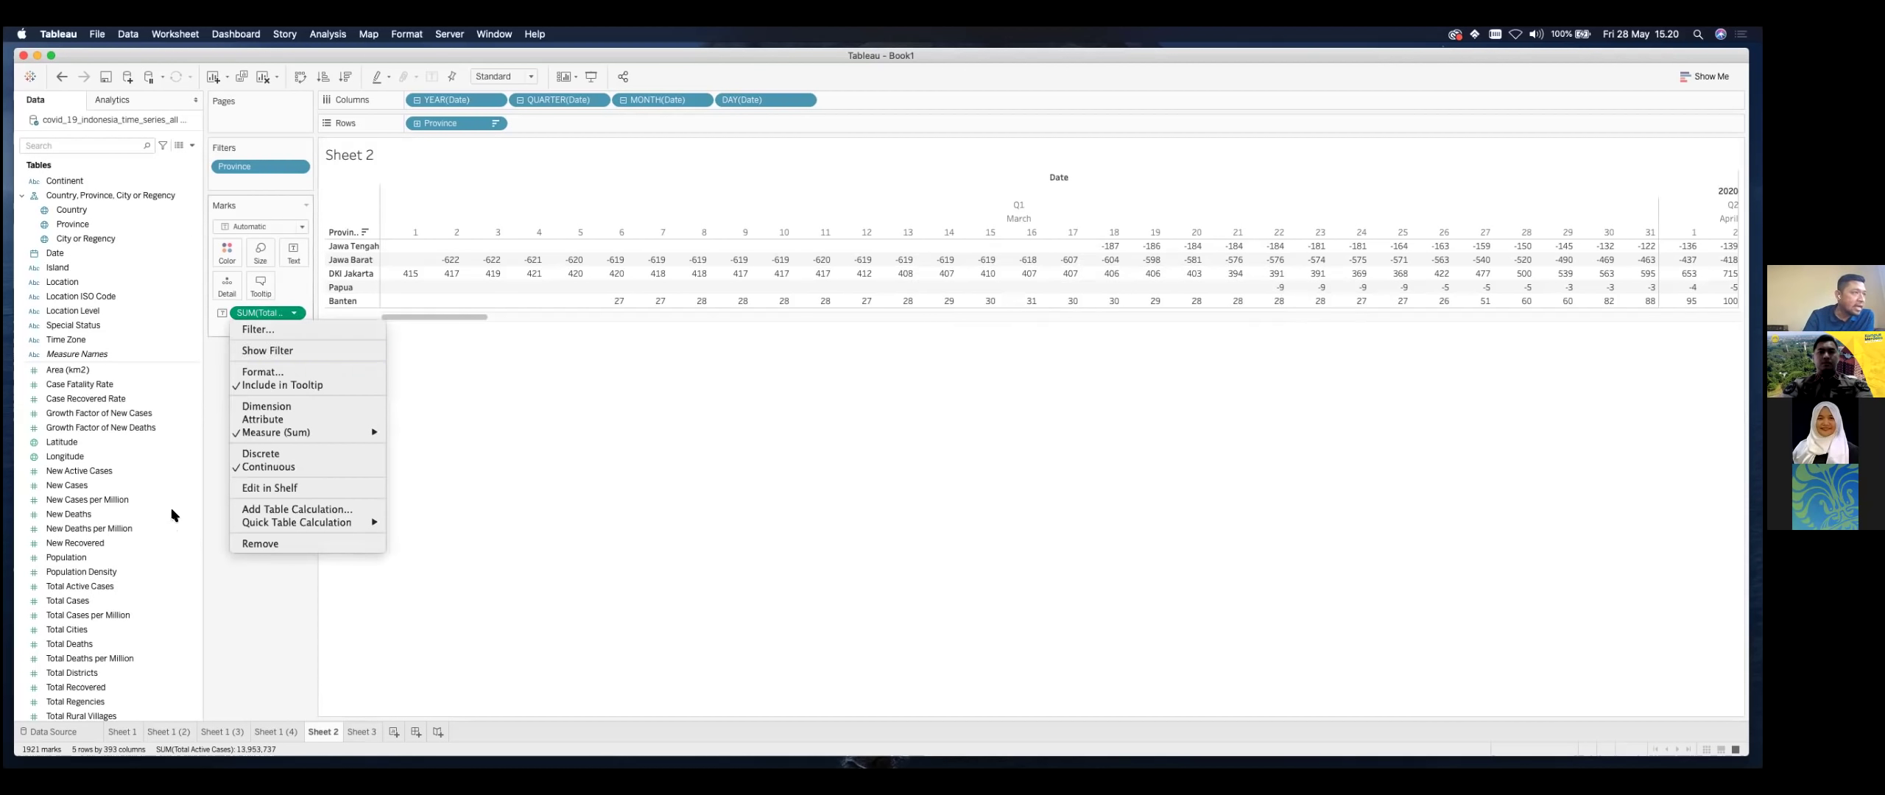
{"action": "left_click", "coordinate": [165, 543]}
{"action": "scroll", "coordinate": [162, 545], "scroll_direction": "down", "scroll_amount": 4}
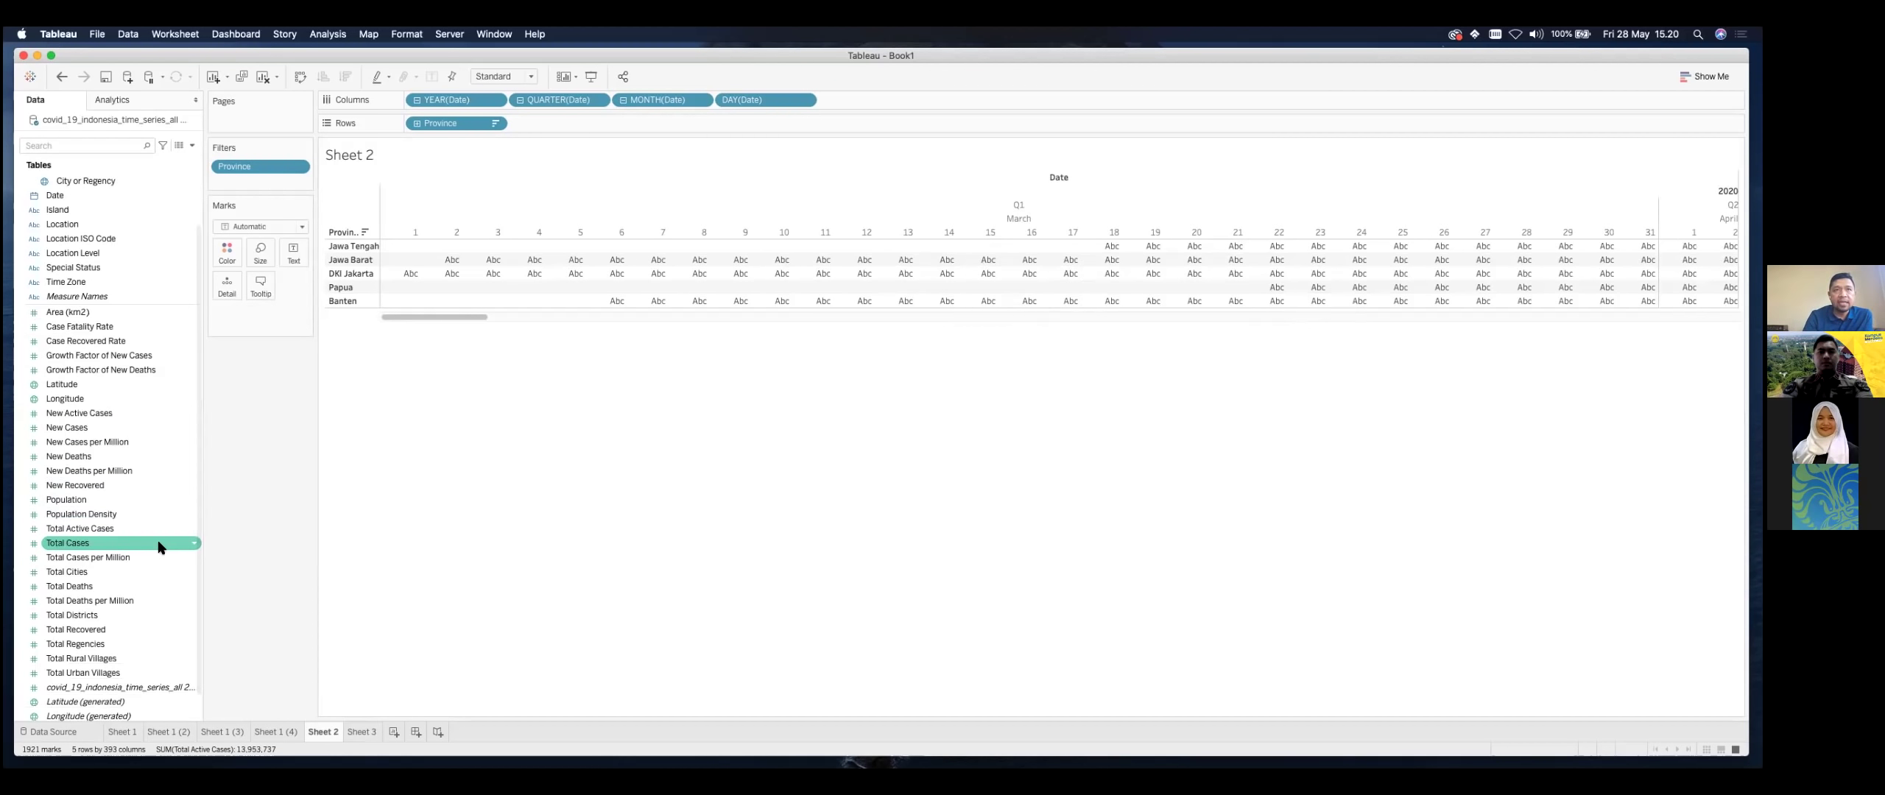
{"action": "left_click_drag", "start_coordinate": [161, 546], "coordinate": [306, 326]}
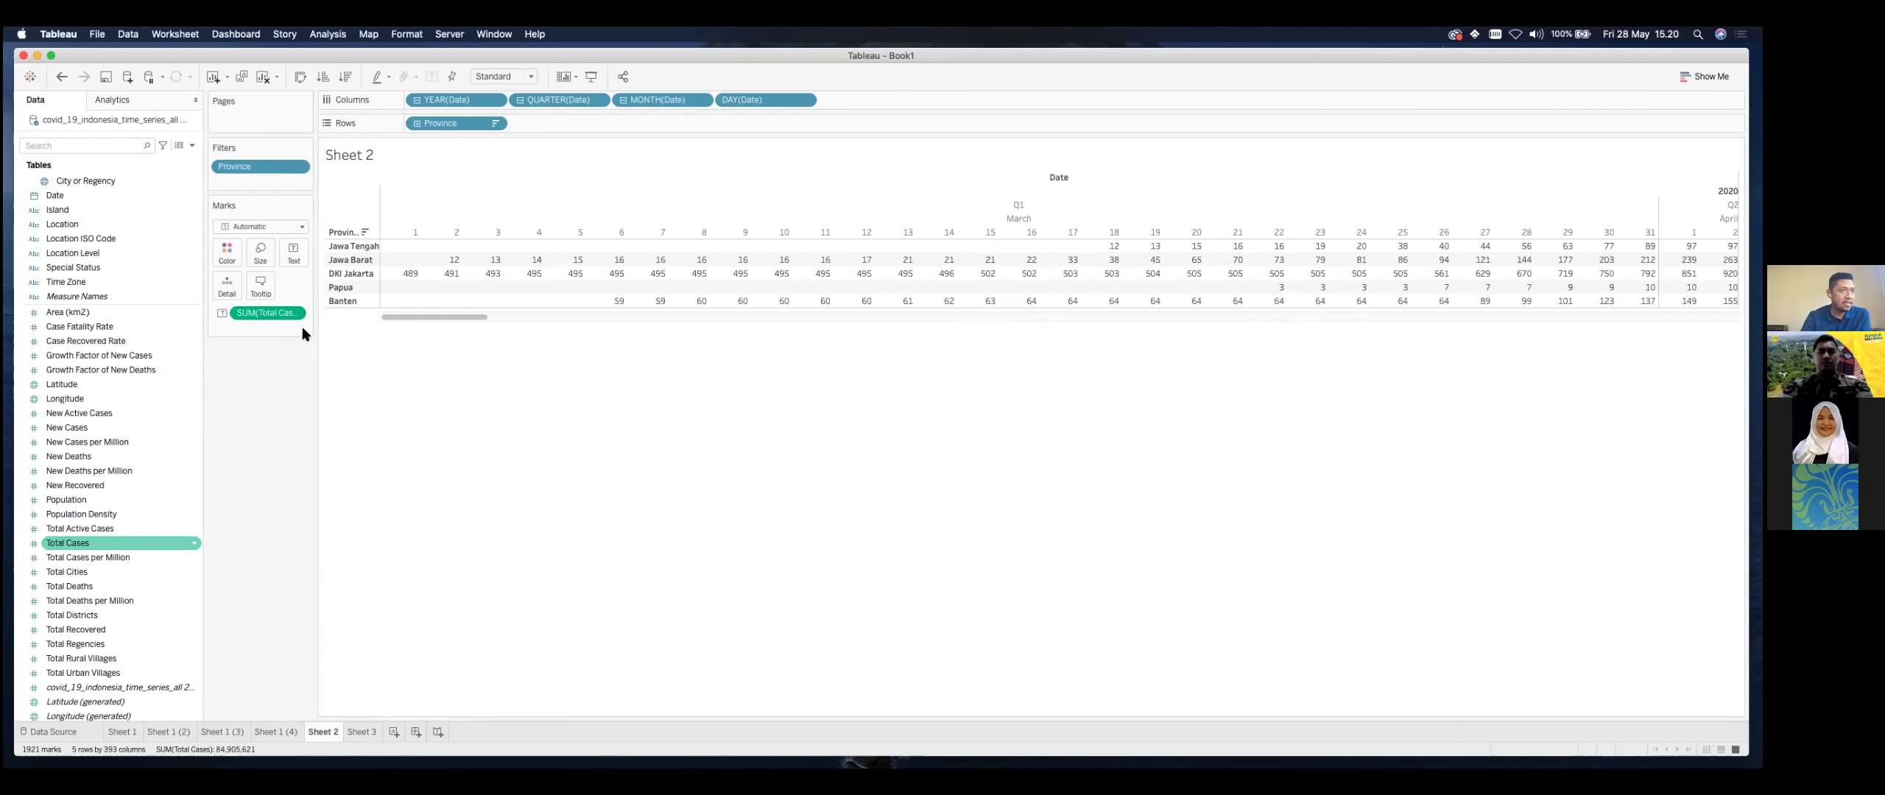
Step: Convert the table to a continuous line chart of daily Total Cases coloured by Province, with mark labels shown
{"action": "left_click", "coordinate": [1401, 160]}
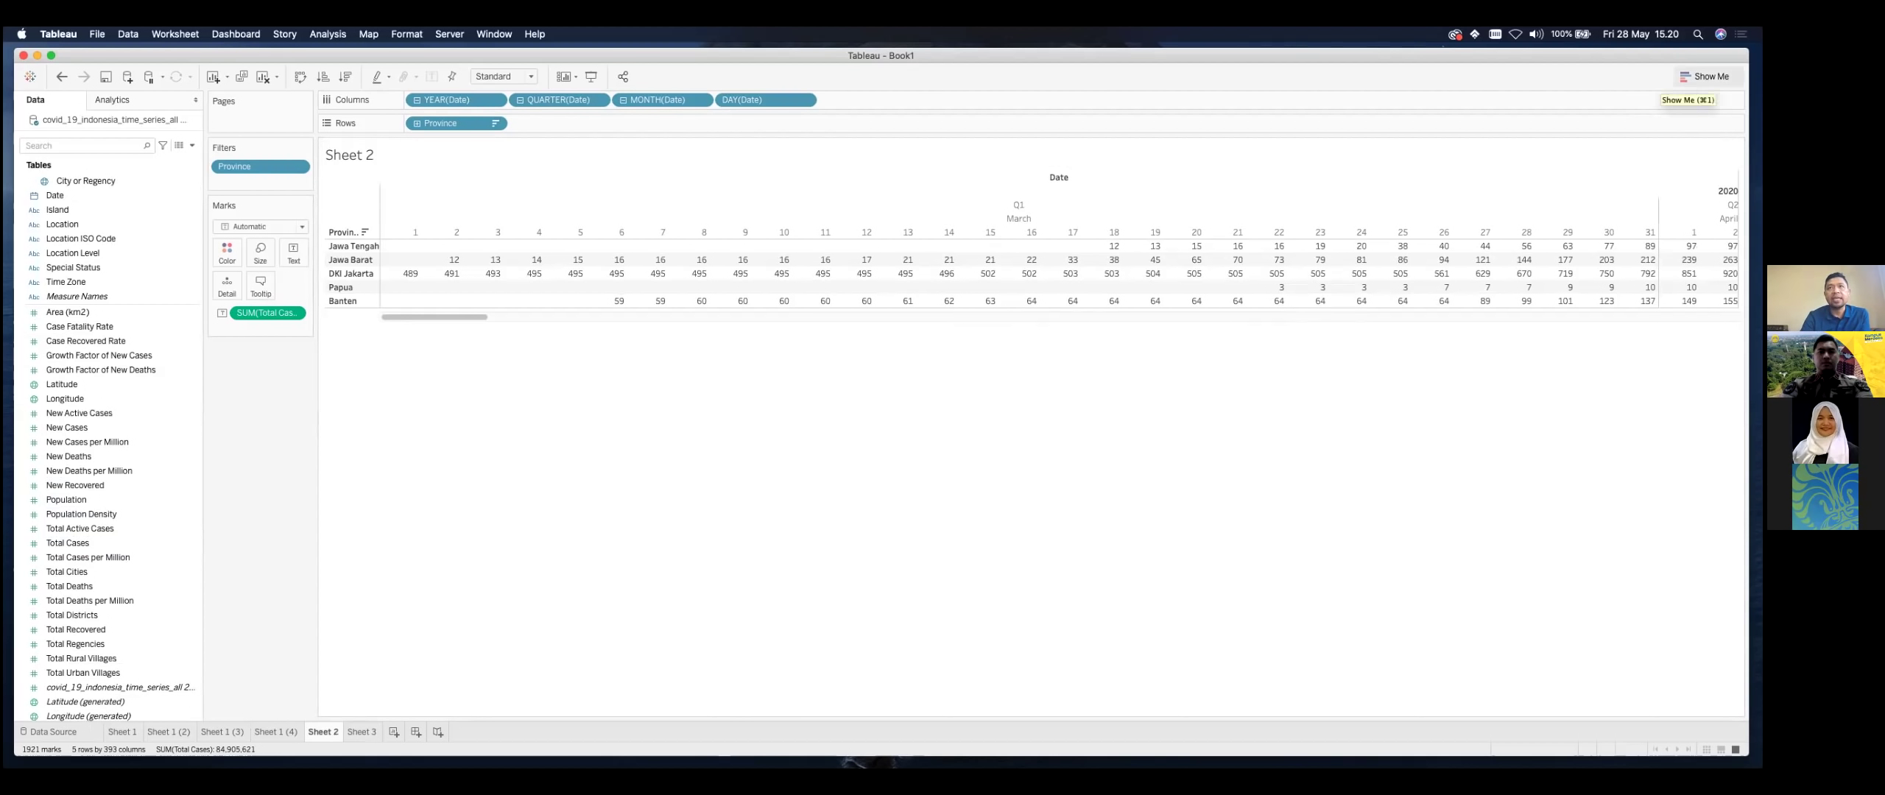
{"action": "left_click", "coordinate": [1705, 76]}
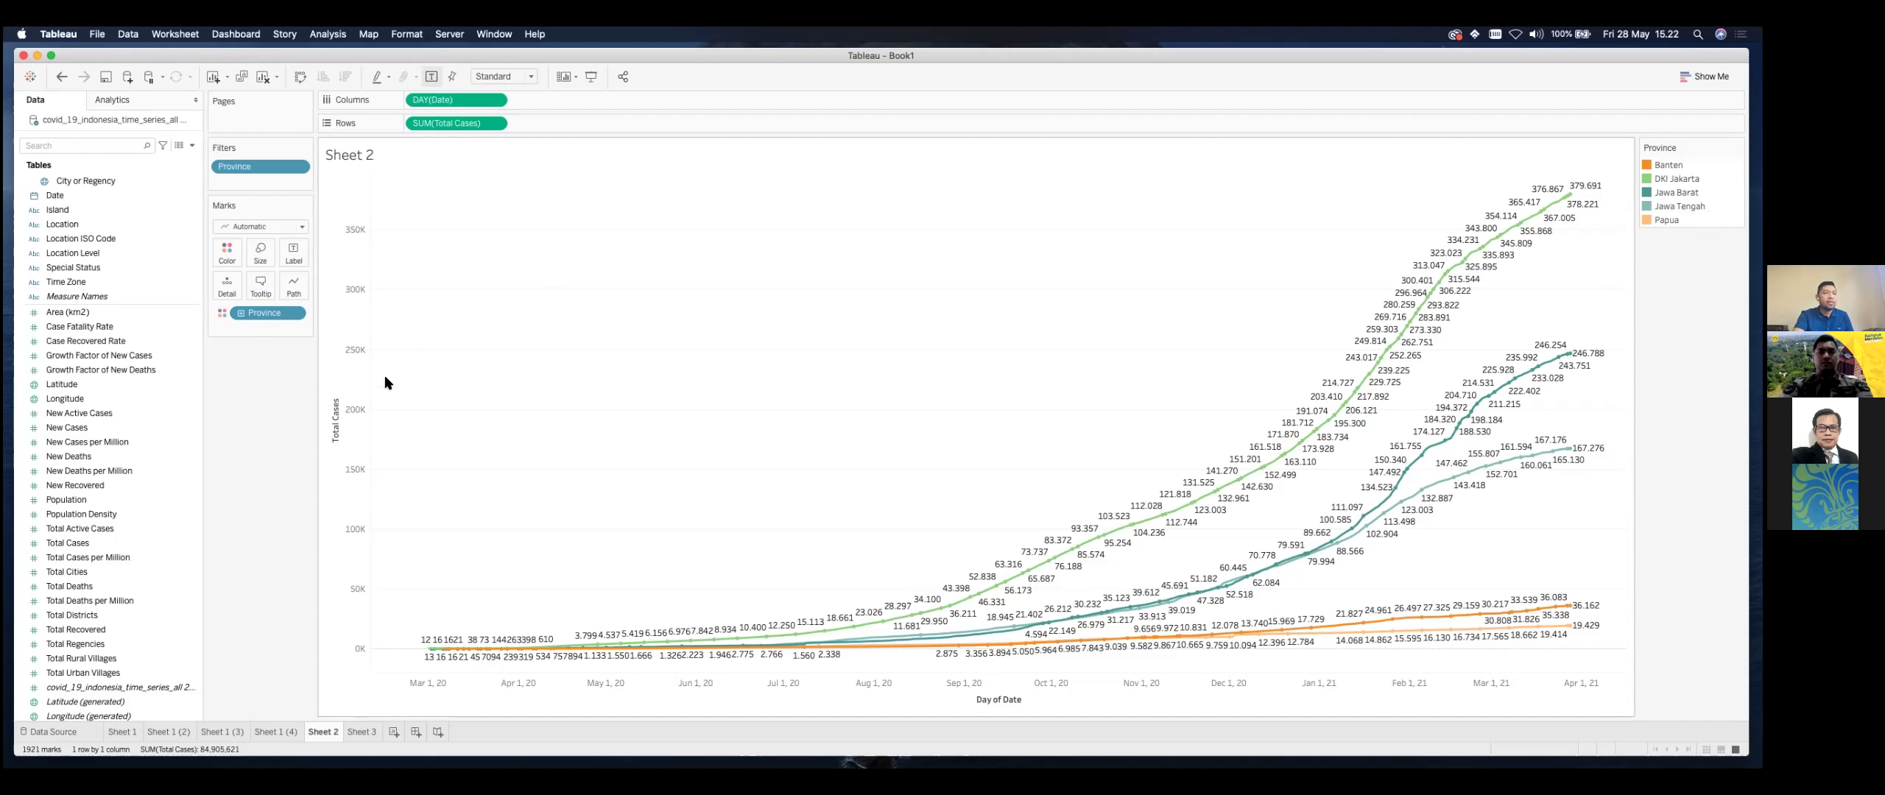
Step: Set the font size of the line chart's mark labels to 6
{"action": "left_click", "coordinate": [293, 253]}
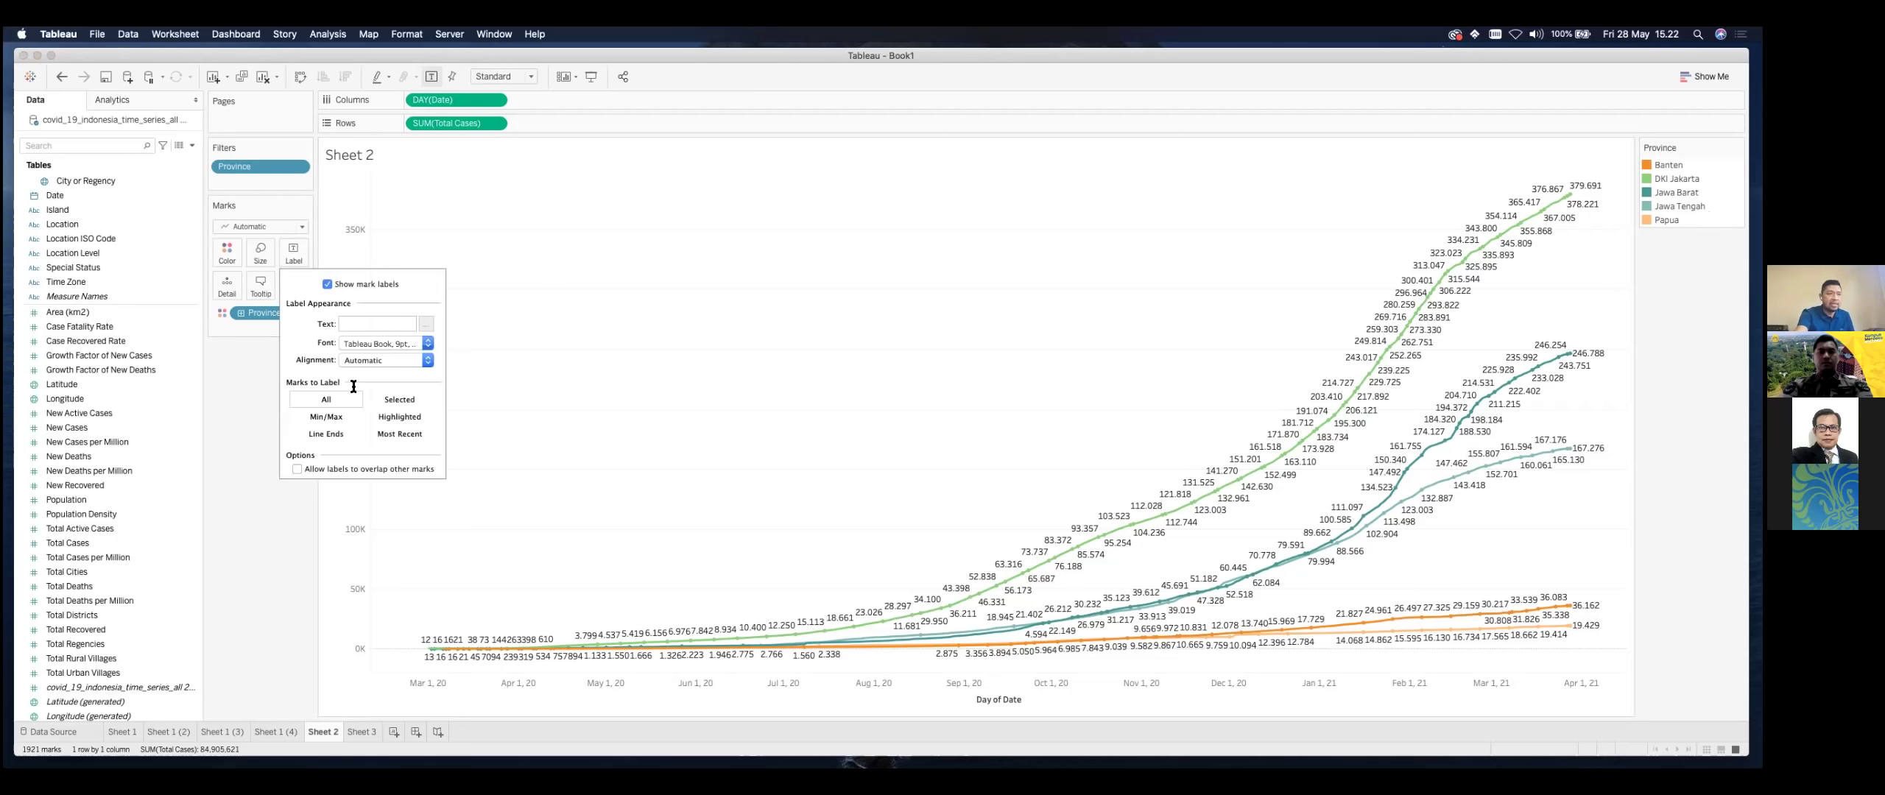
{"action": "left_click", "coordinate": [427, 344]}
{"action": "left_click", "coordinate": [354, 387]}
{"action": "type", "text": "6"}
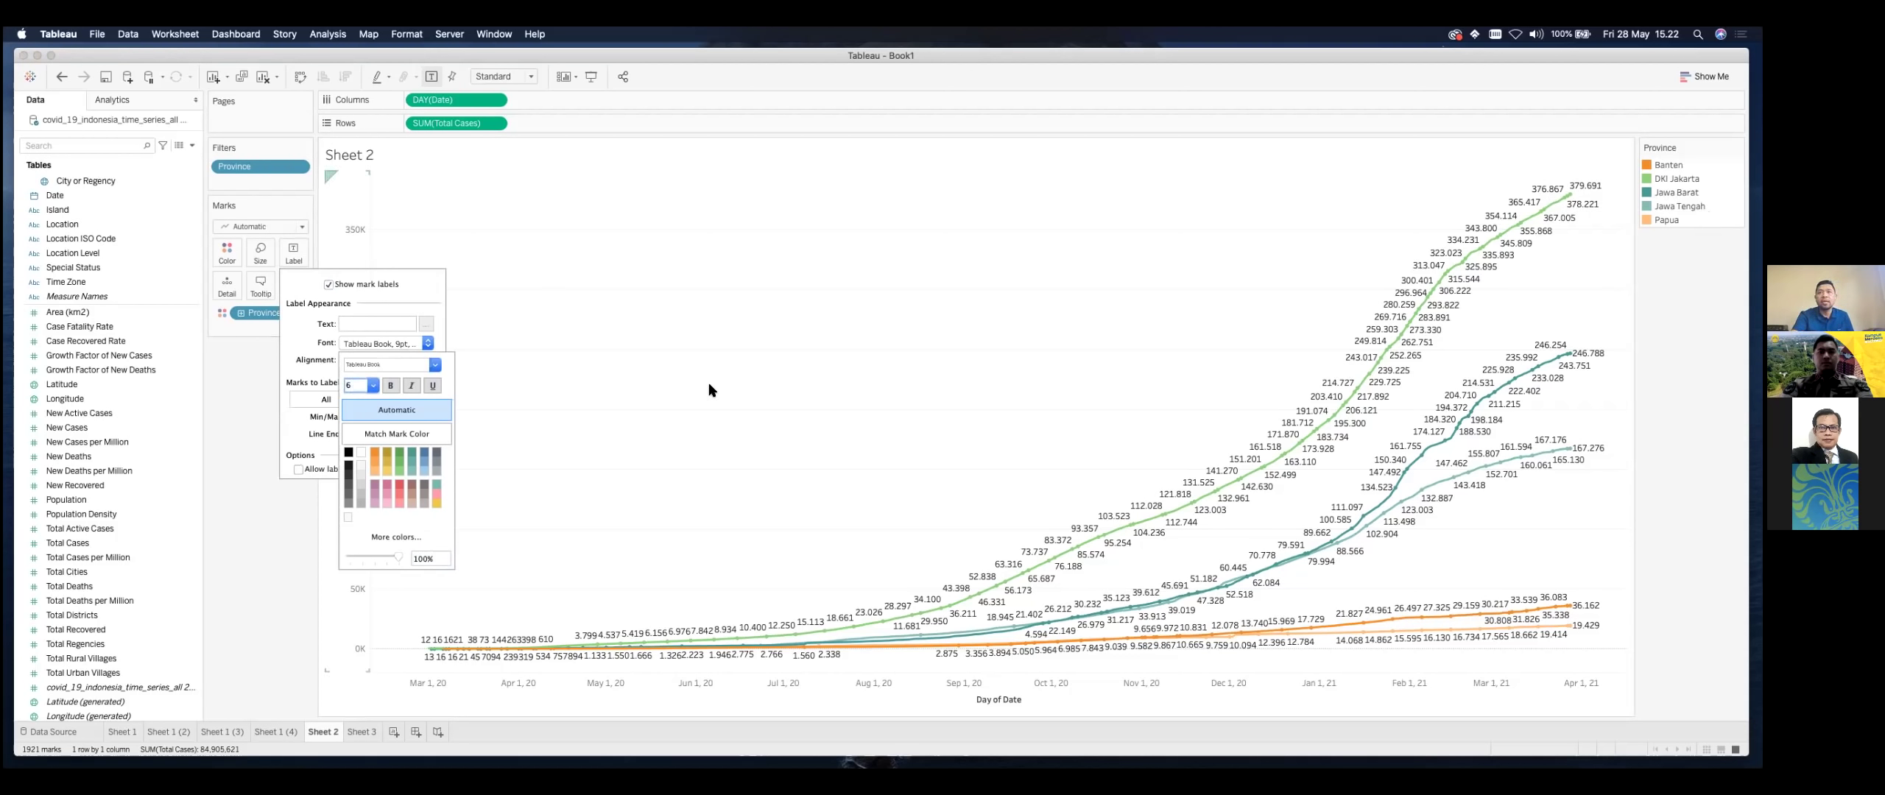
{"action": "key", "text": "Return"}
{"action": "key", "text": "Escape"}
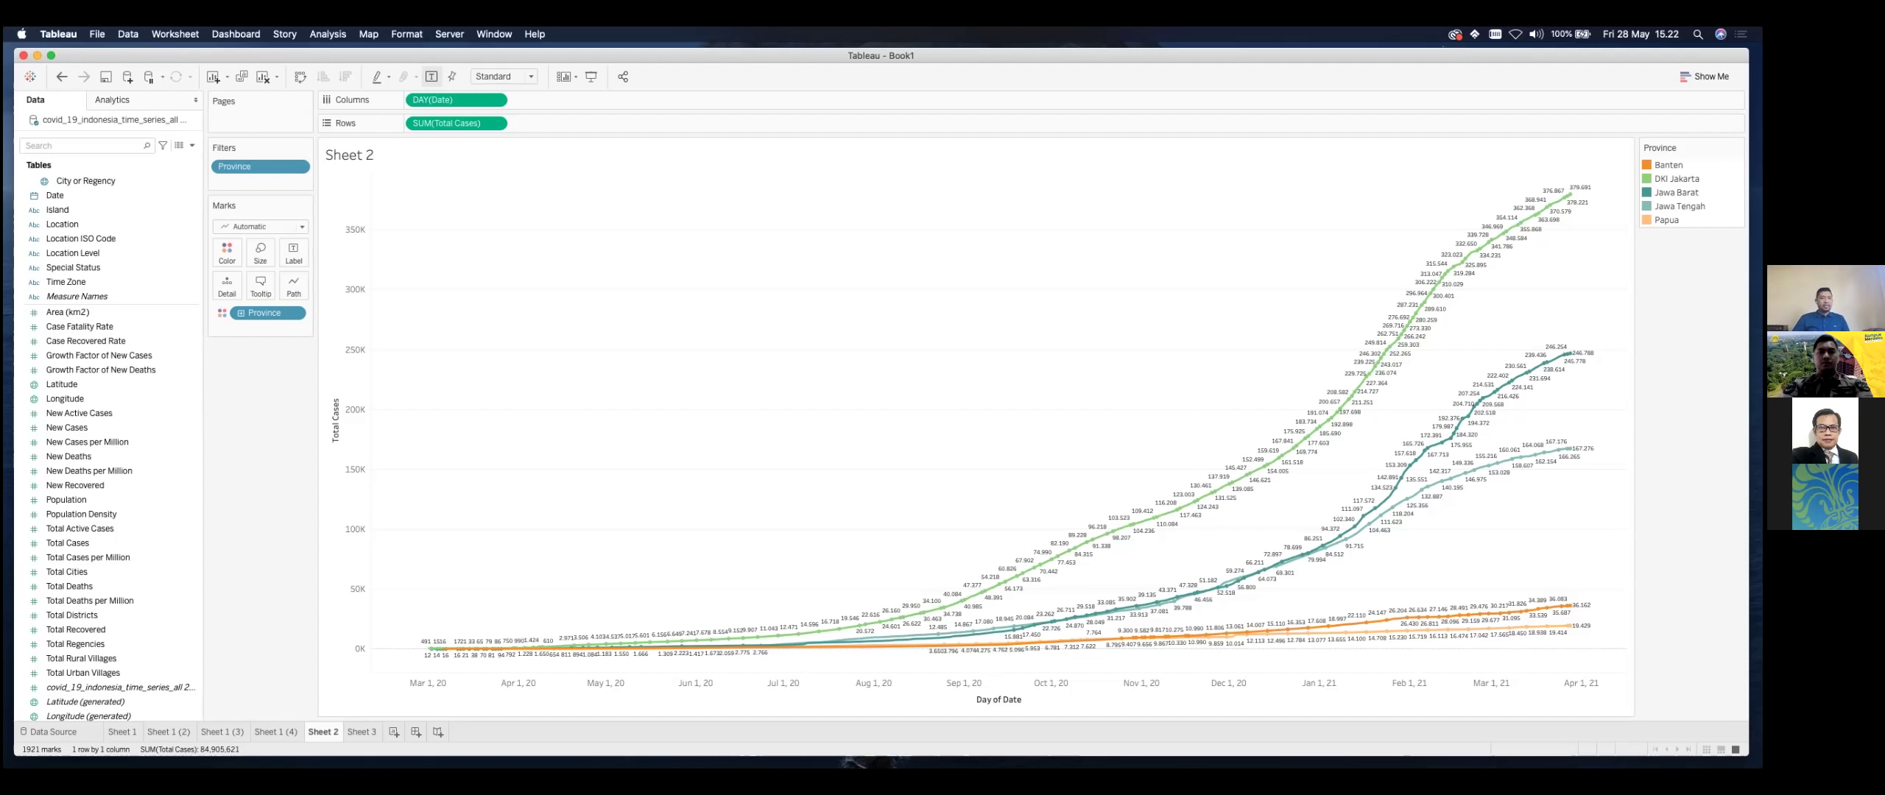
Step: Duplicate Sheet 2 with its line chart into a new worksheet
{"action": "left_click", "coordinate": [326, 733]}
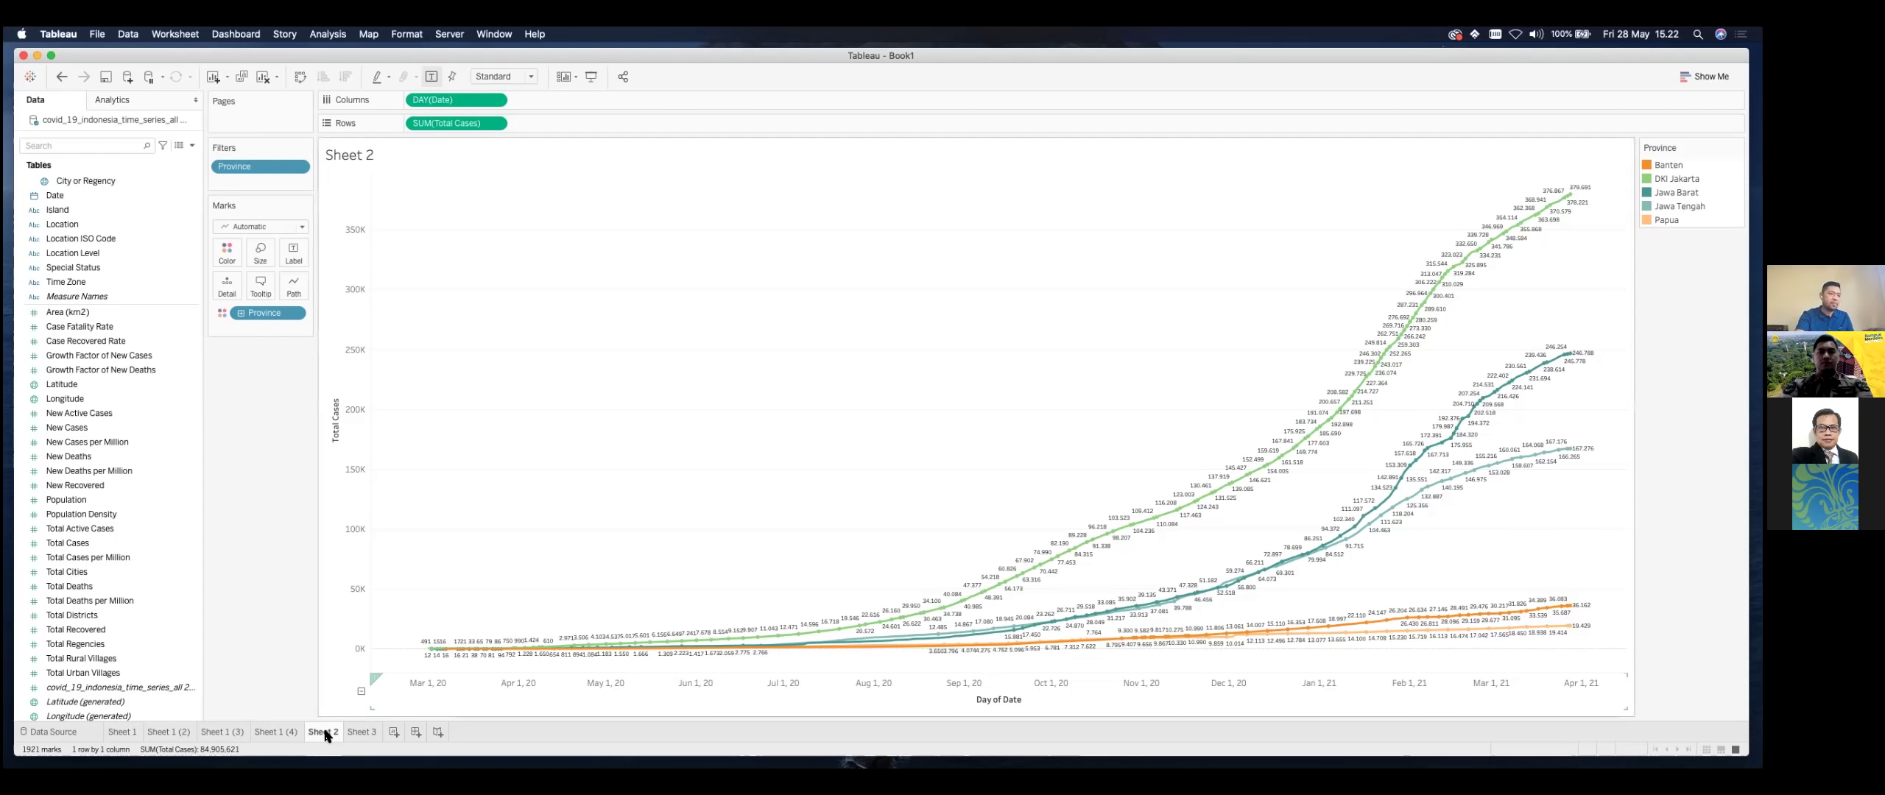
{"action": "right_click", "coordinate": [392, 601]}
{"action": "left_click", "coordinate": [412, 604]}
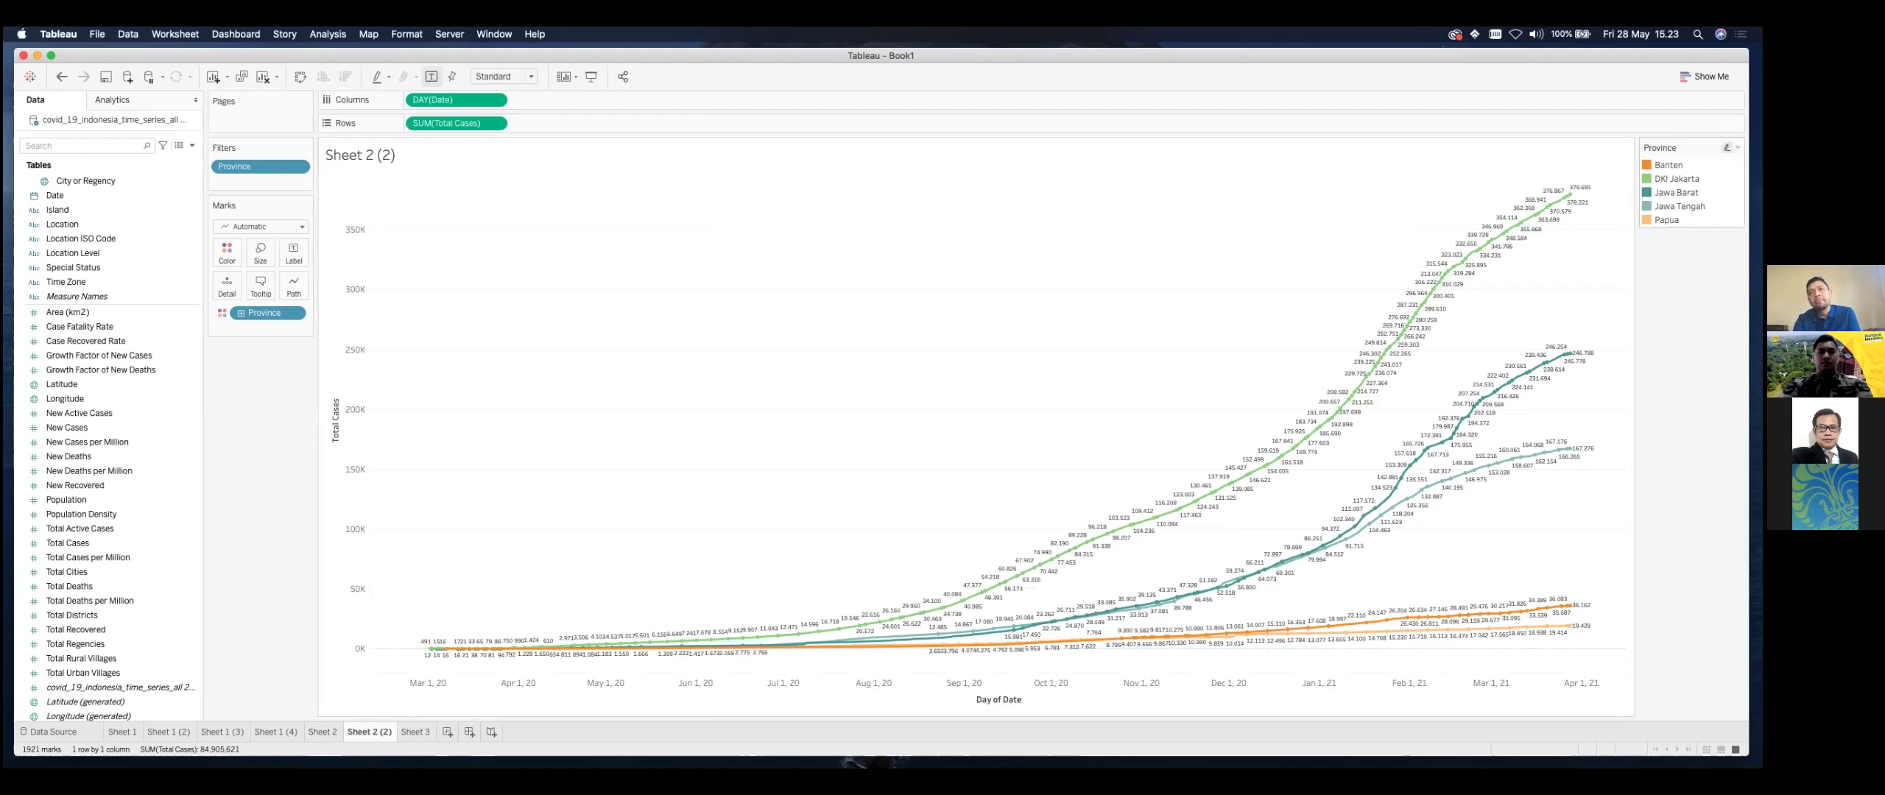
Step: Keep only the provinces DKI Jakarta, Jawa Barat and Jawa Tengah in the duplicated line chart
{"action": "mouse_move", "coordinate": [1564, 199]}
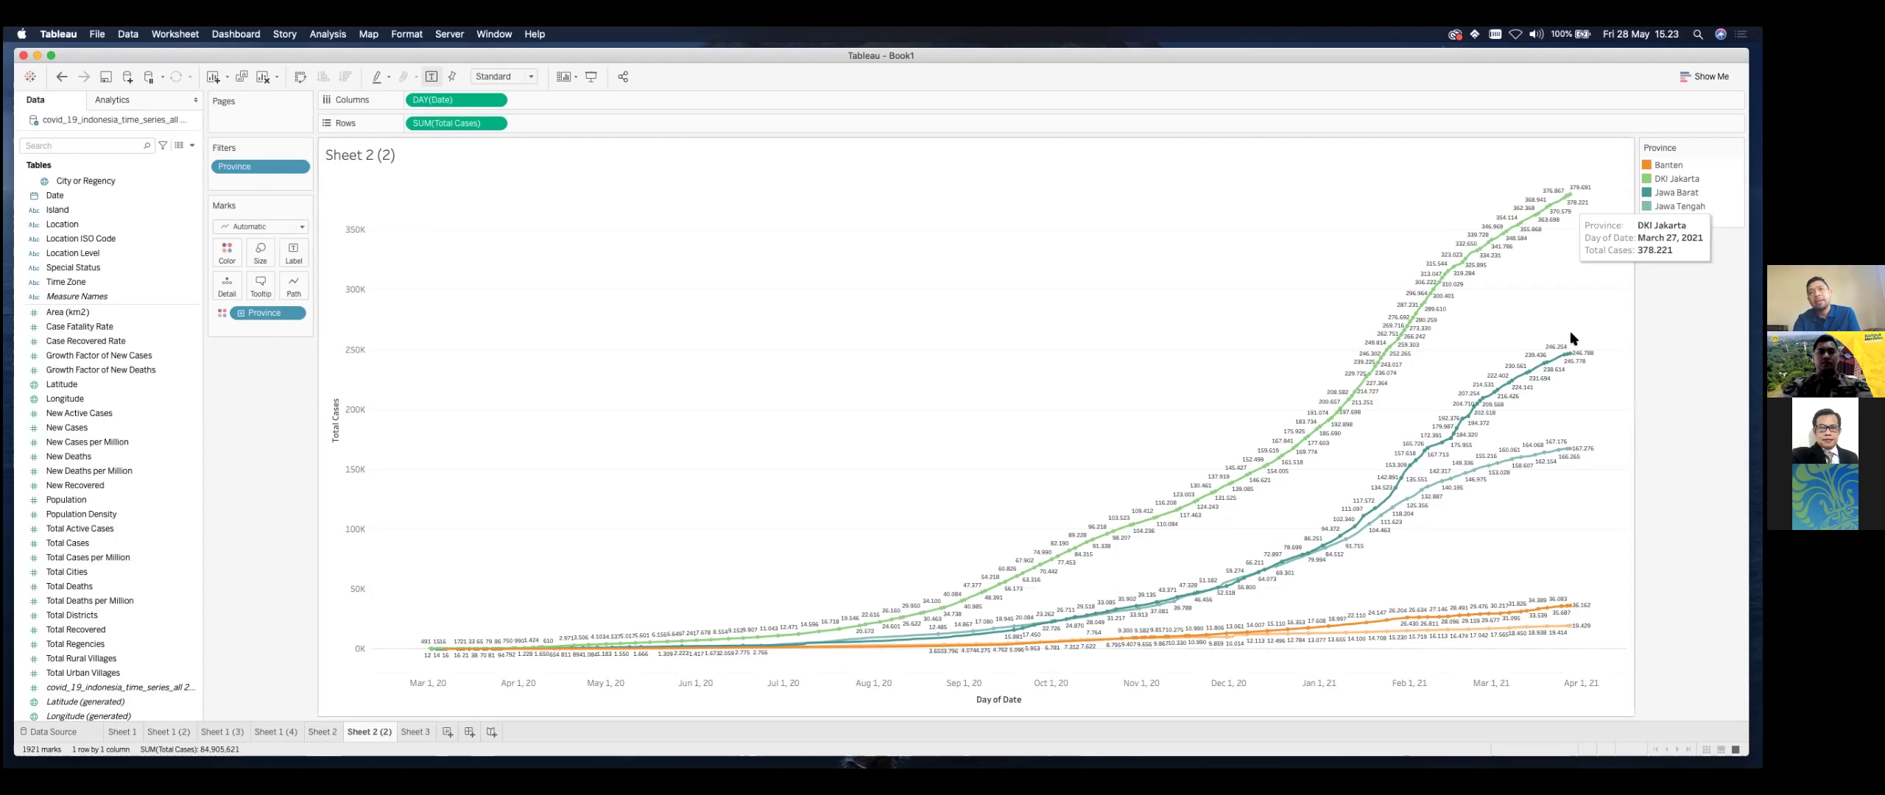
{"action": "mouse_move", "coordinate": [1573, 356]}
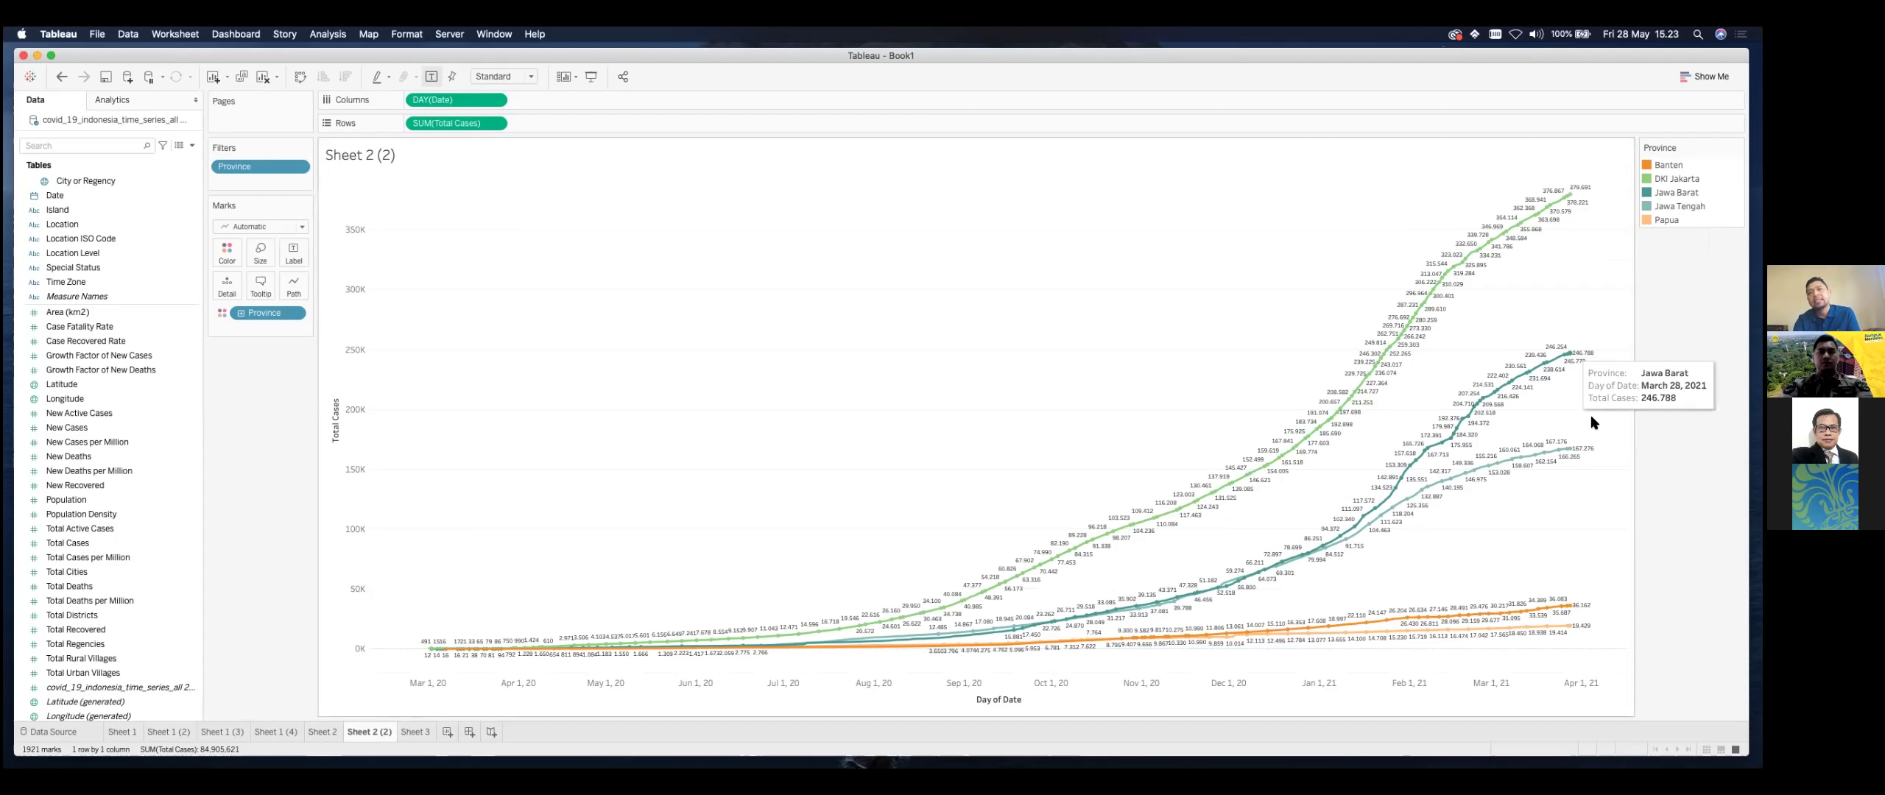
{"action": "mouse_move", "coordinate": [1574, 453]}
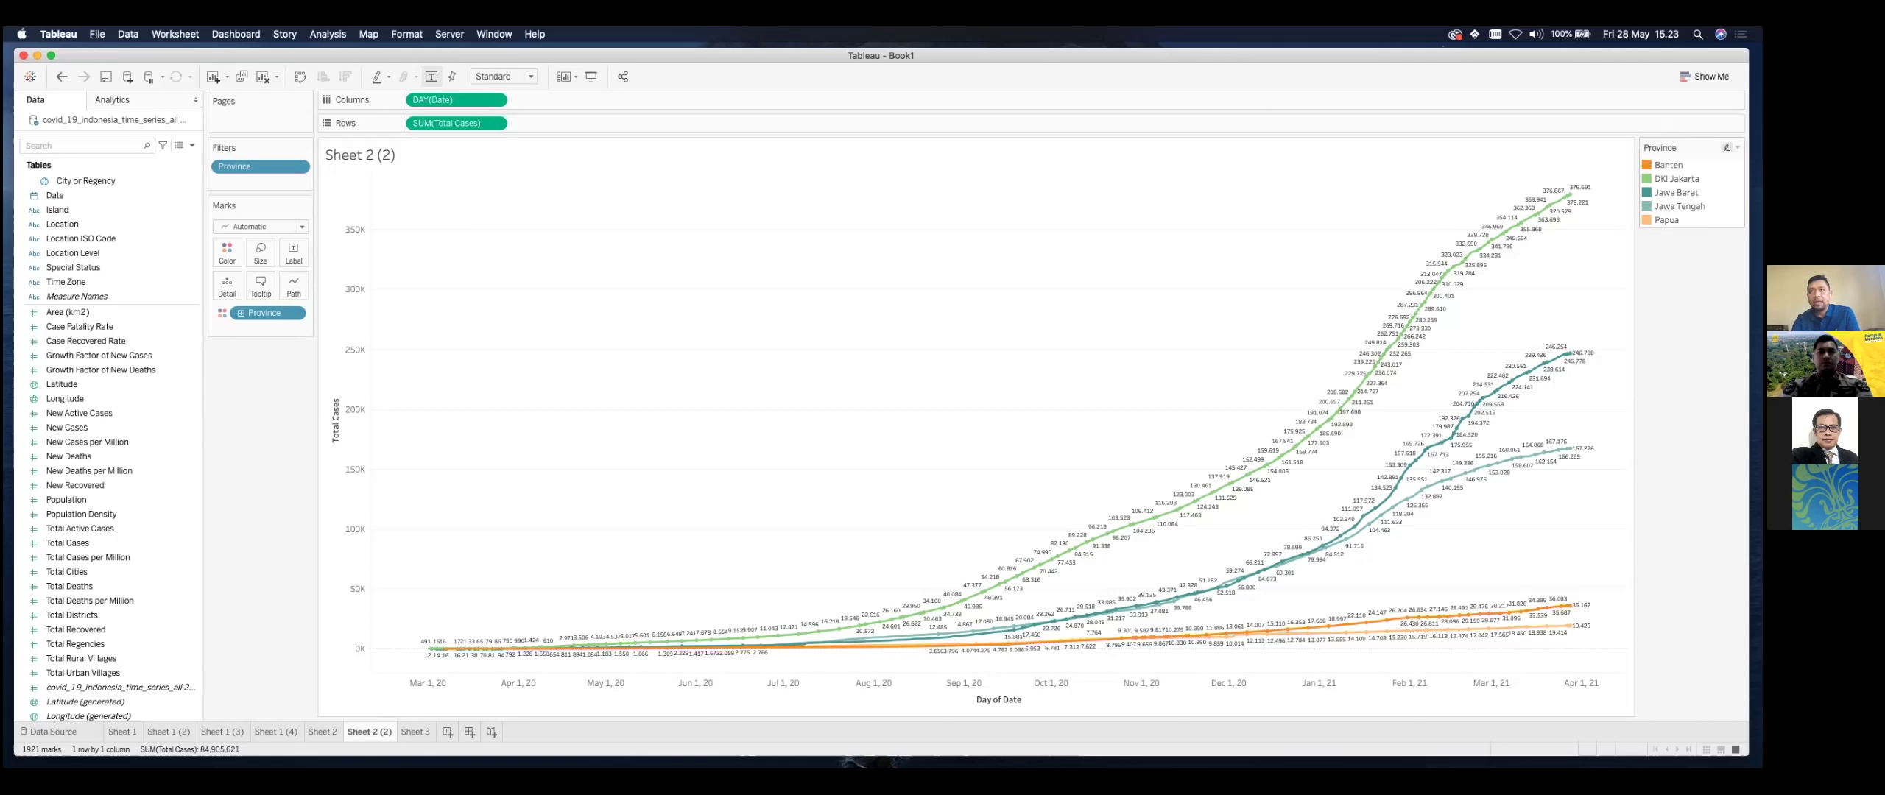
{"action": "left_click", "coordinate": [1677, 178]}
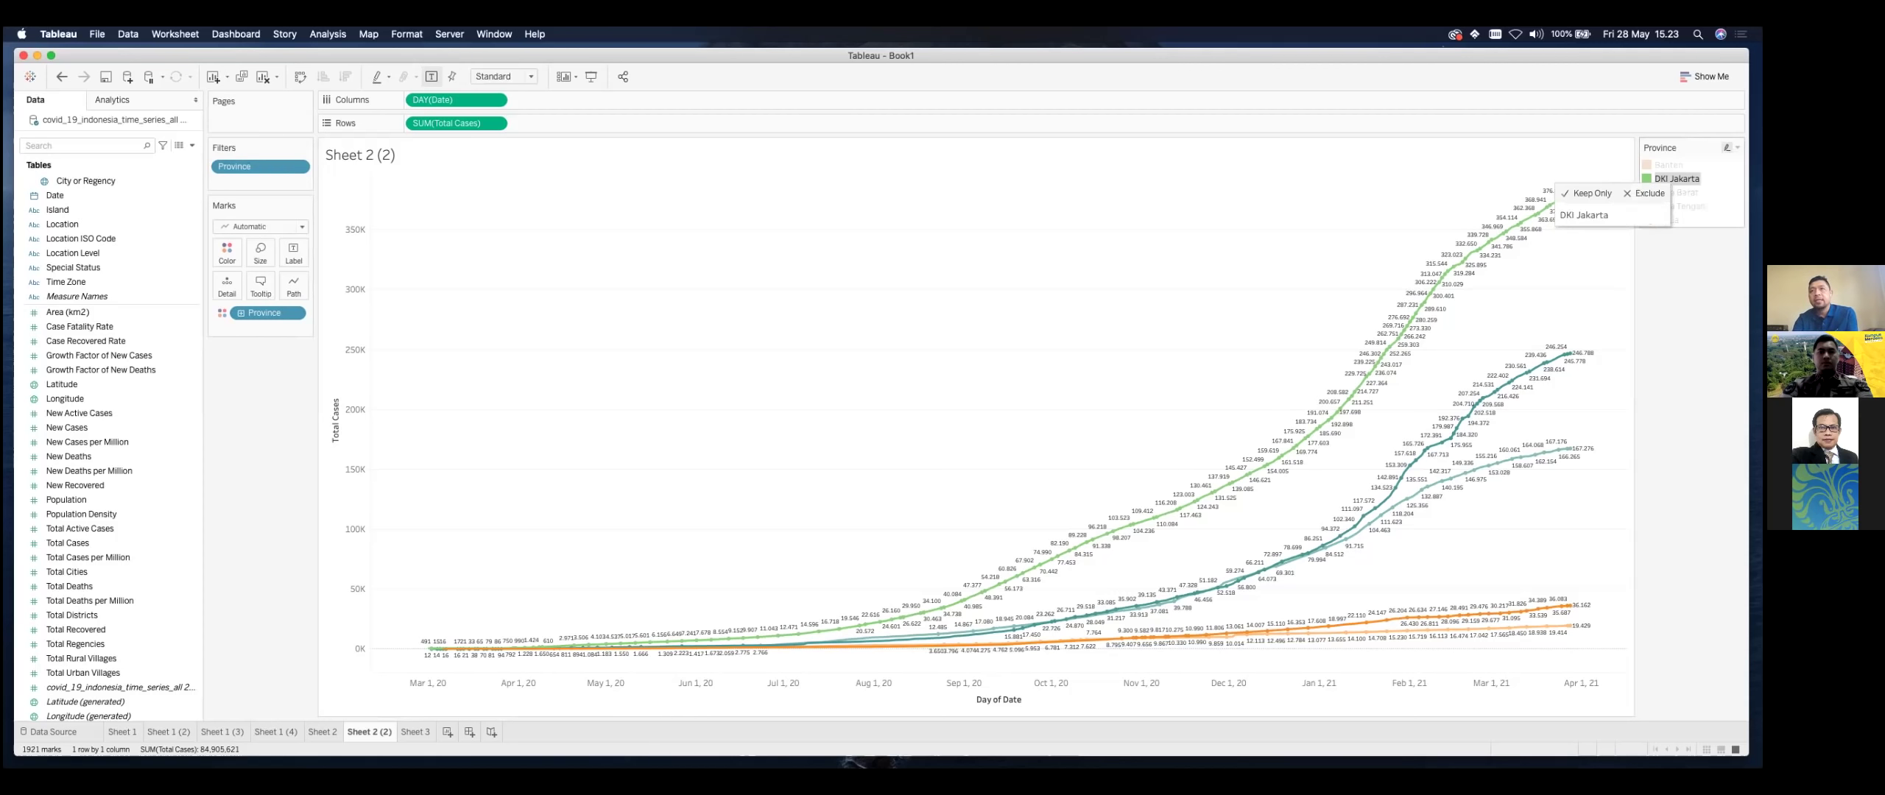
{"action": "left_click", "coordinate": [1677, 192], "text": "super"}
{"action": "left_click", "coordinate": [1680, 206], "text": "super"}
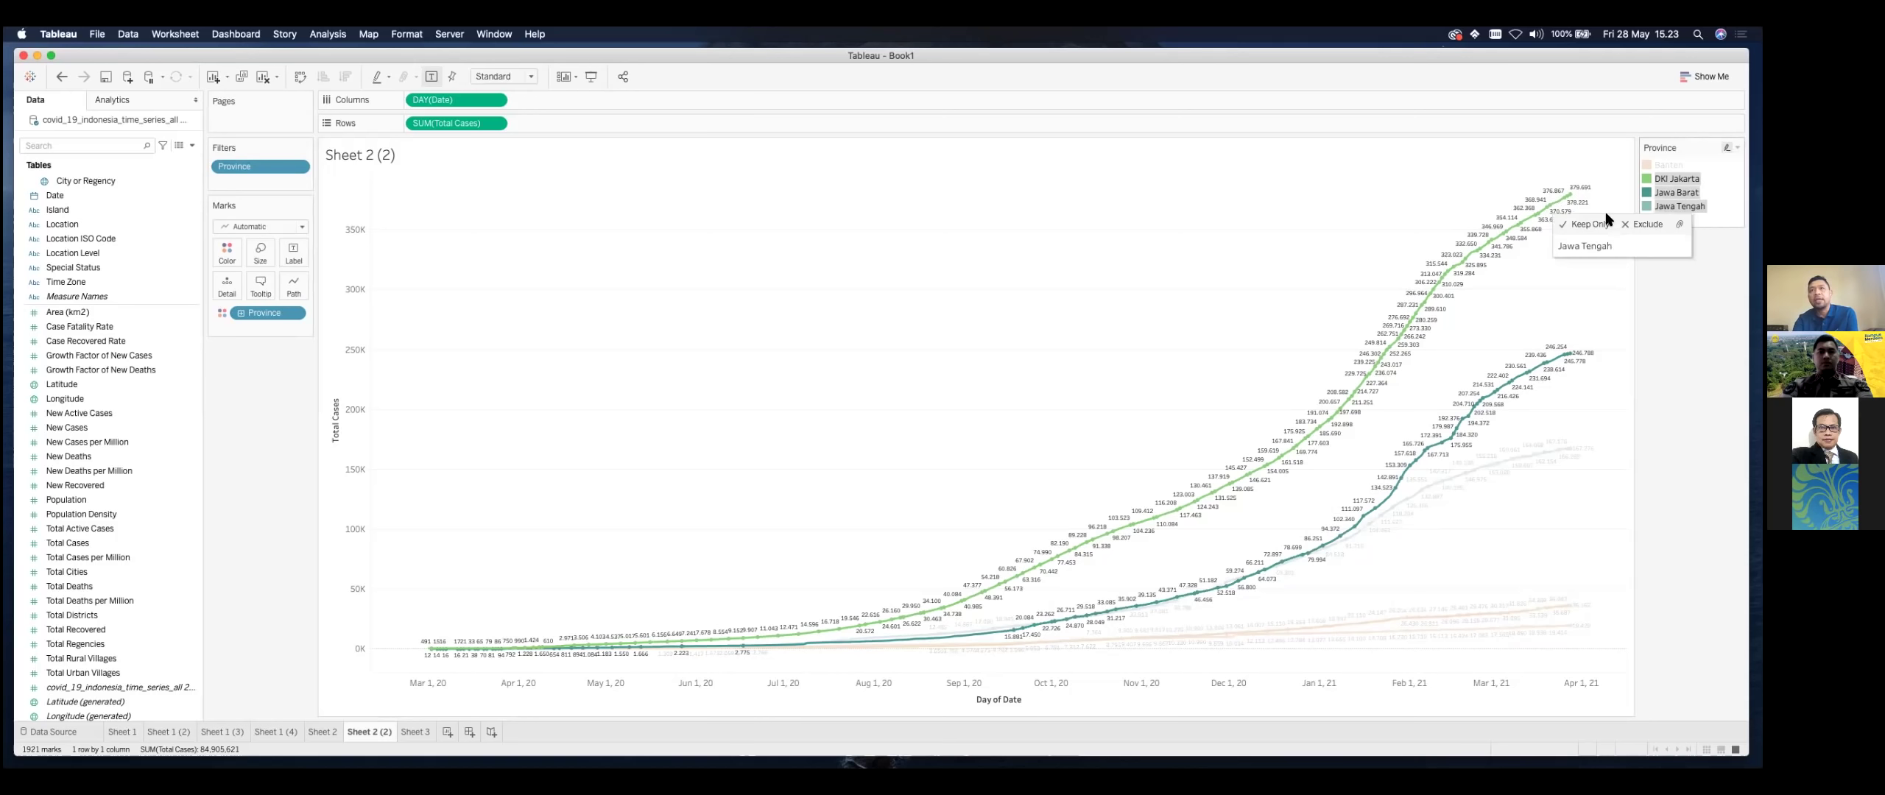
{"action": "left_click", "coordinate": [1584, 225]}
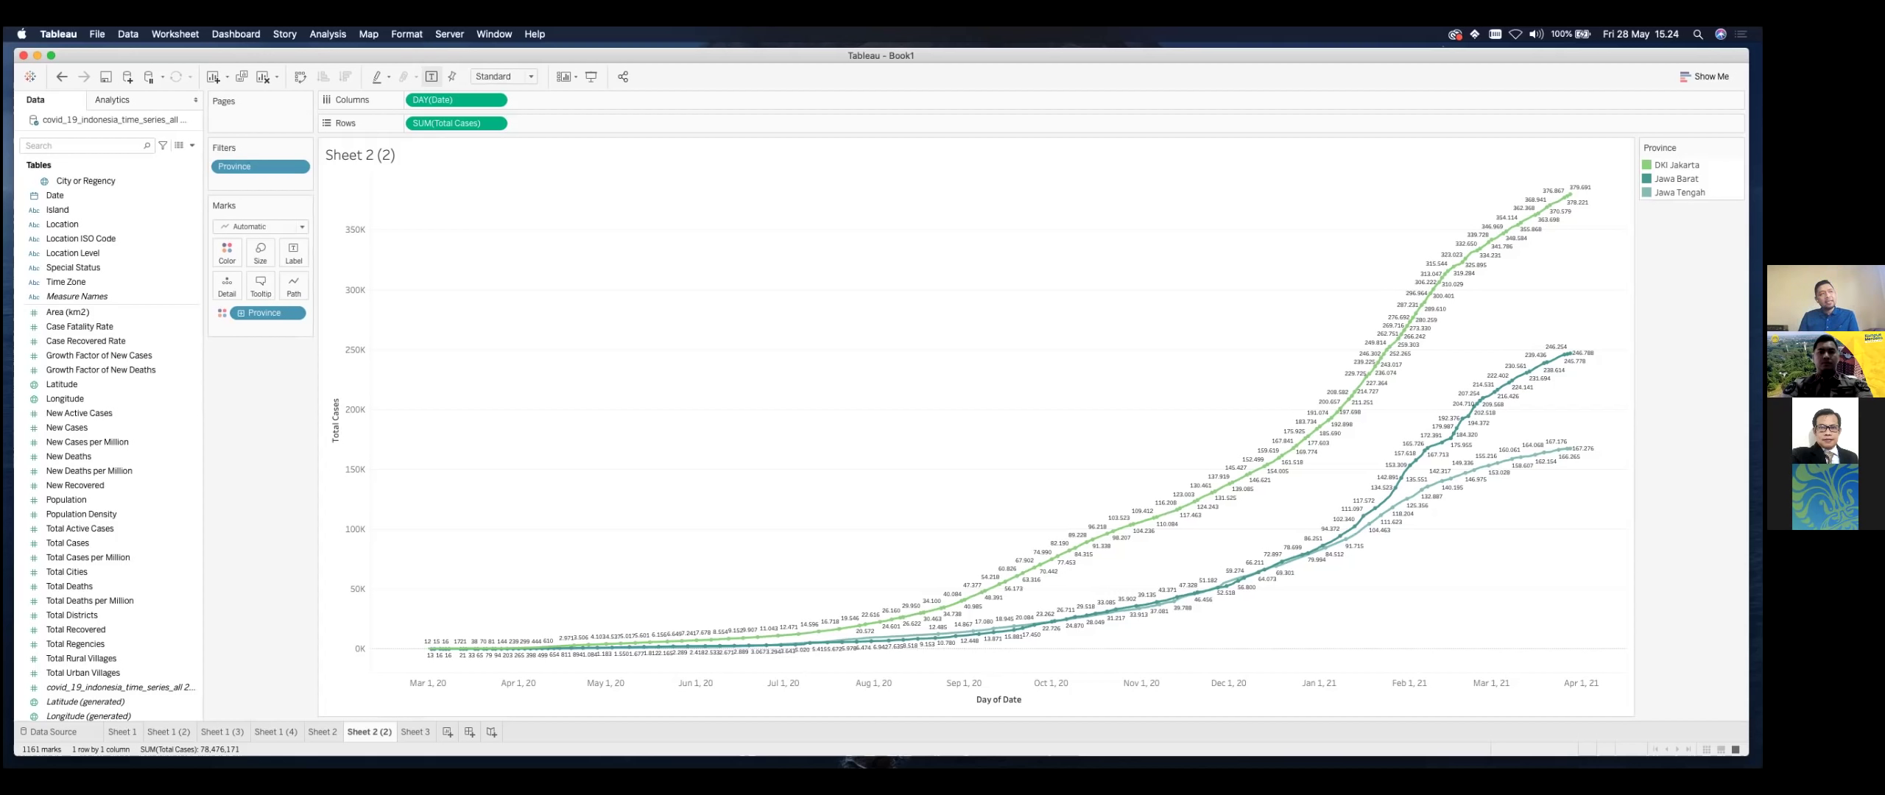
Step: Add linear trend lines to the three provinces' Total Cases chart
{"action": "left_click", "coordinate": [160, 213]}
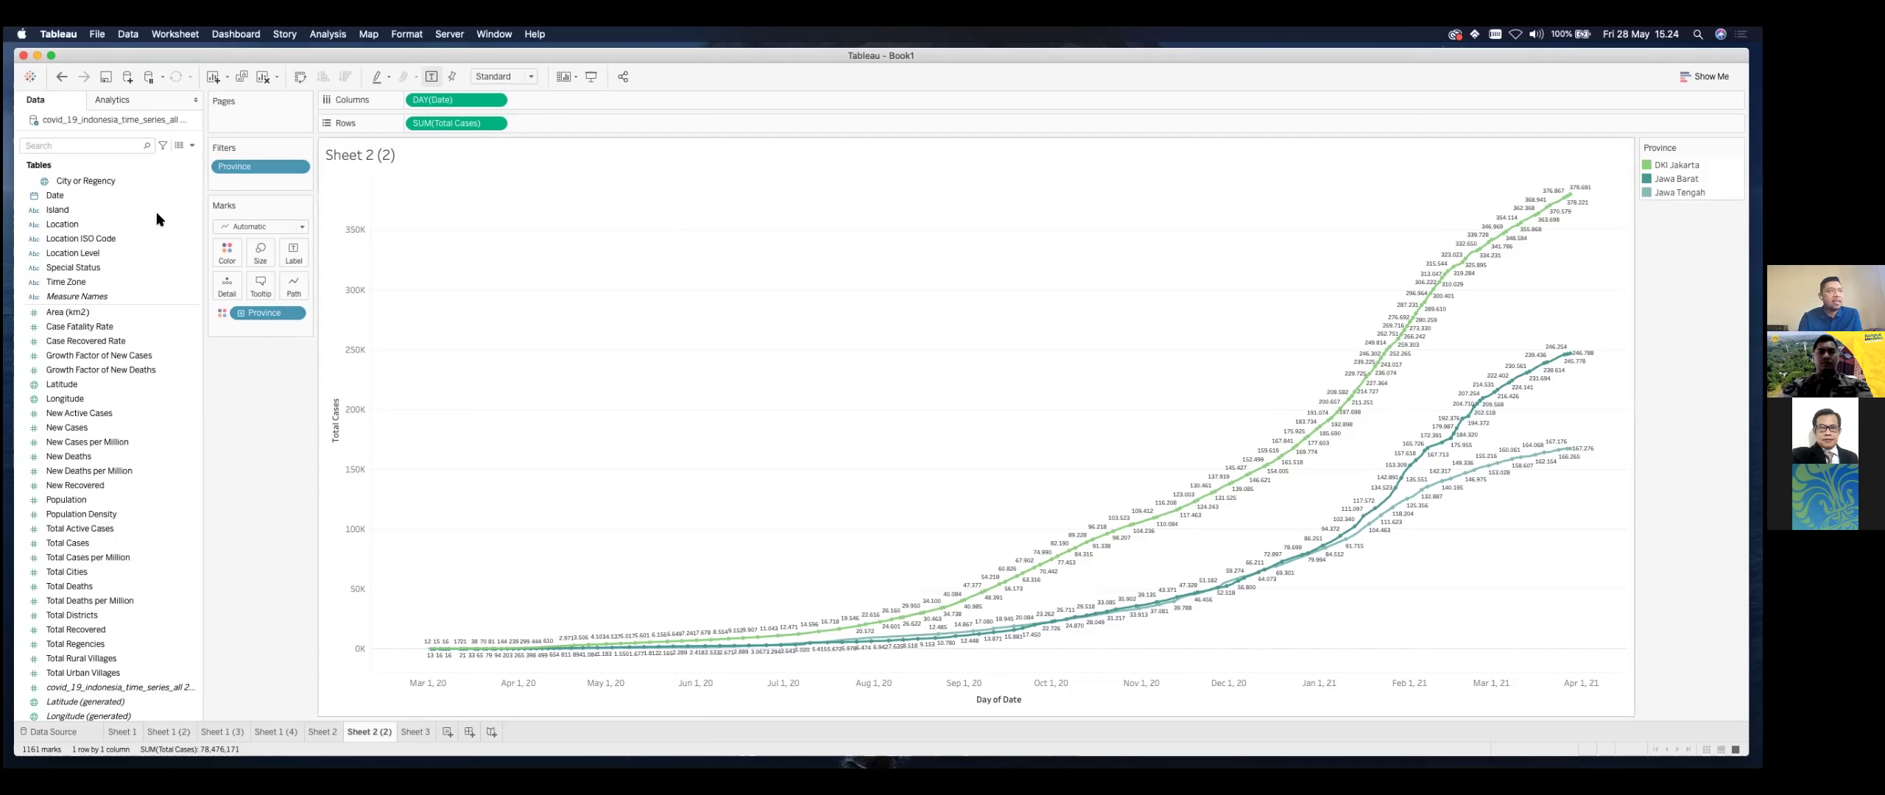
{"action": "left_click", "coordinate": [116, 100]}
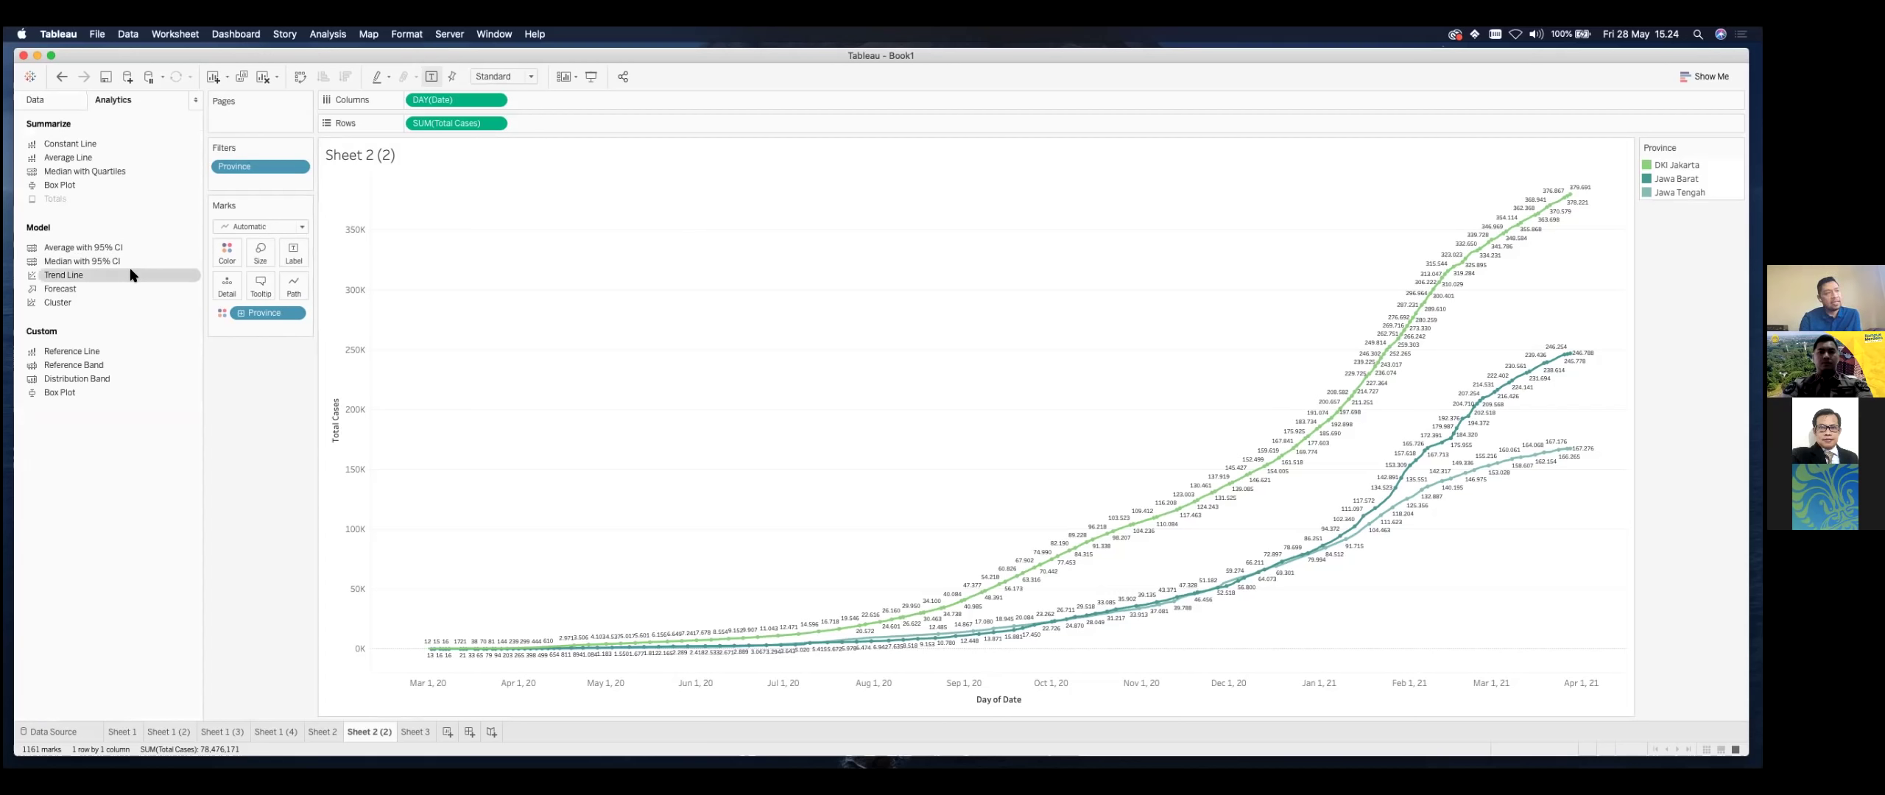
{"action": "left_click_drag", "start_coordinate": [244, 230], "coordinate": [635, 296]}
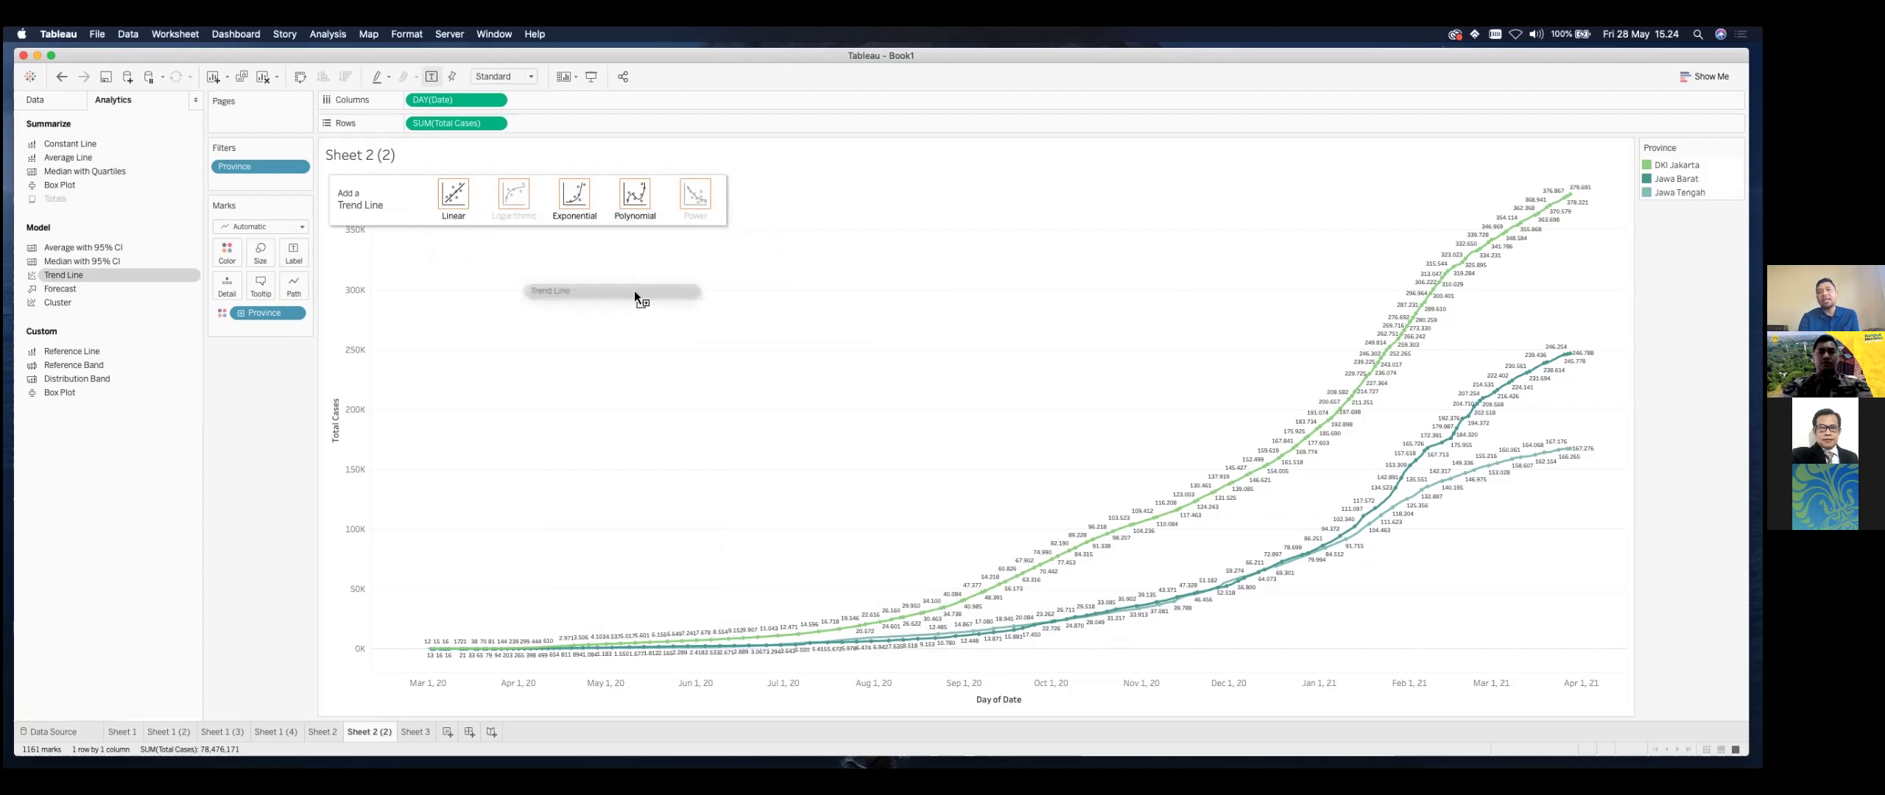
{"action": "left_click_drag", "start_coordinate": [635, 294], "coordinate": [449, 207]}
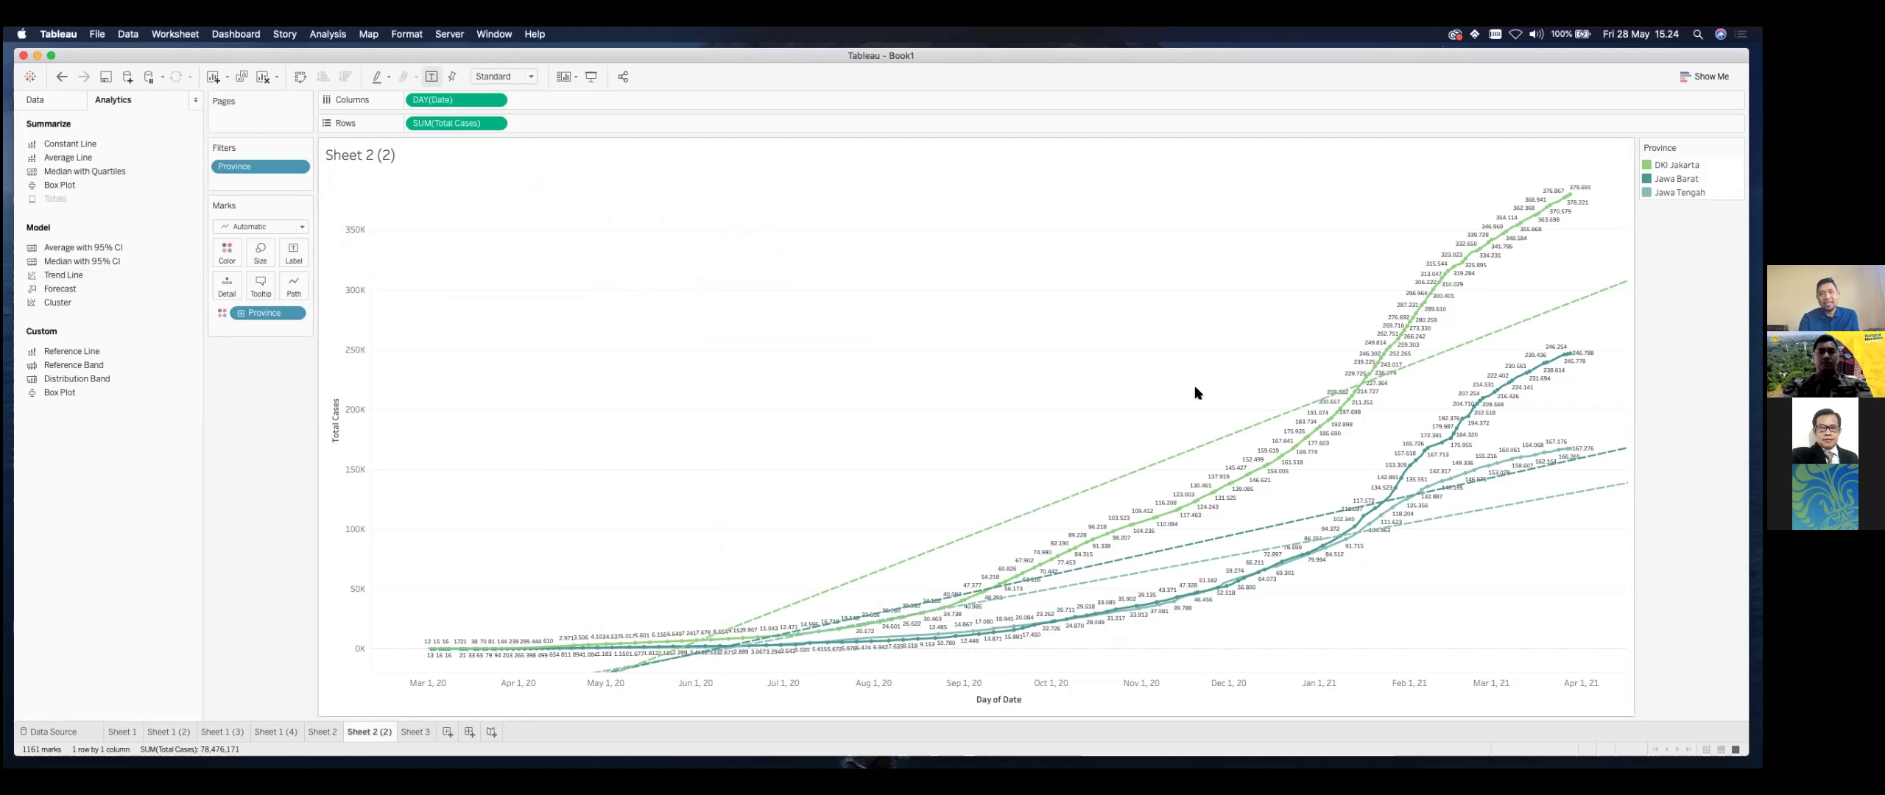
{"action": "mouse_move", "coordinate": [1227, 440]}
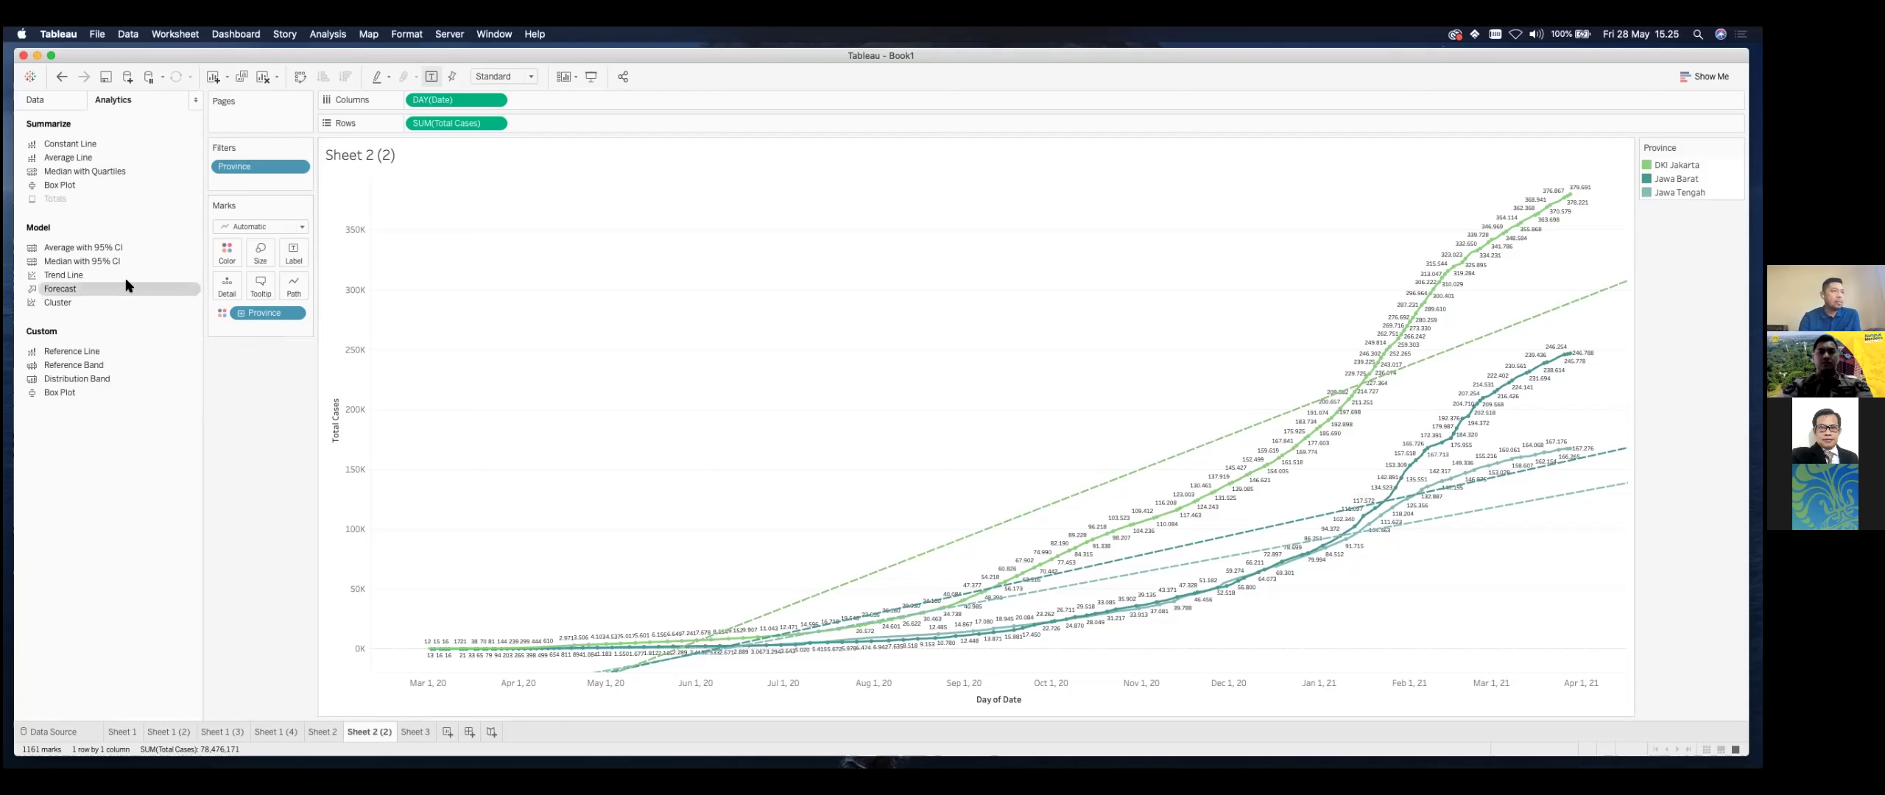
Step: Change the chart's trend lines to the exponential model
{"action": "left_click_drag", "start_coordinate": [128, 275], "coordinate": [267, 445]}
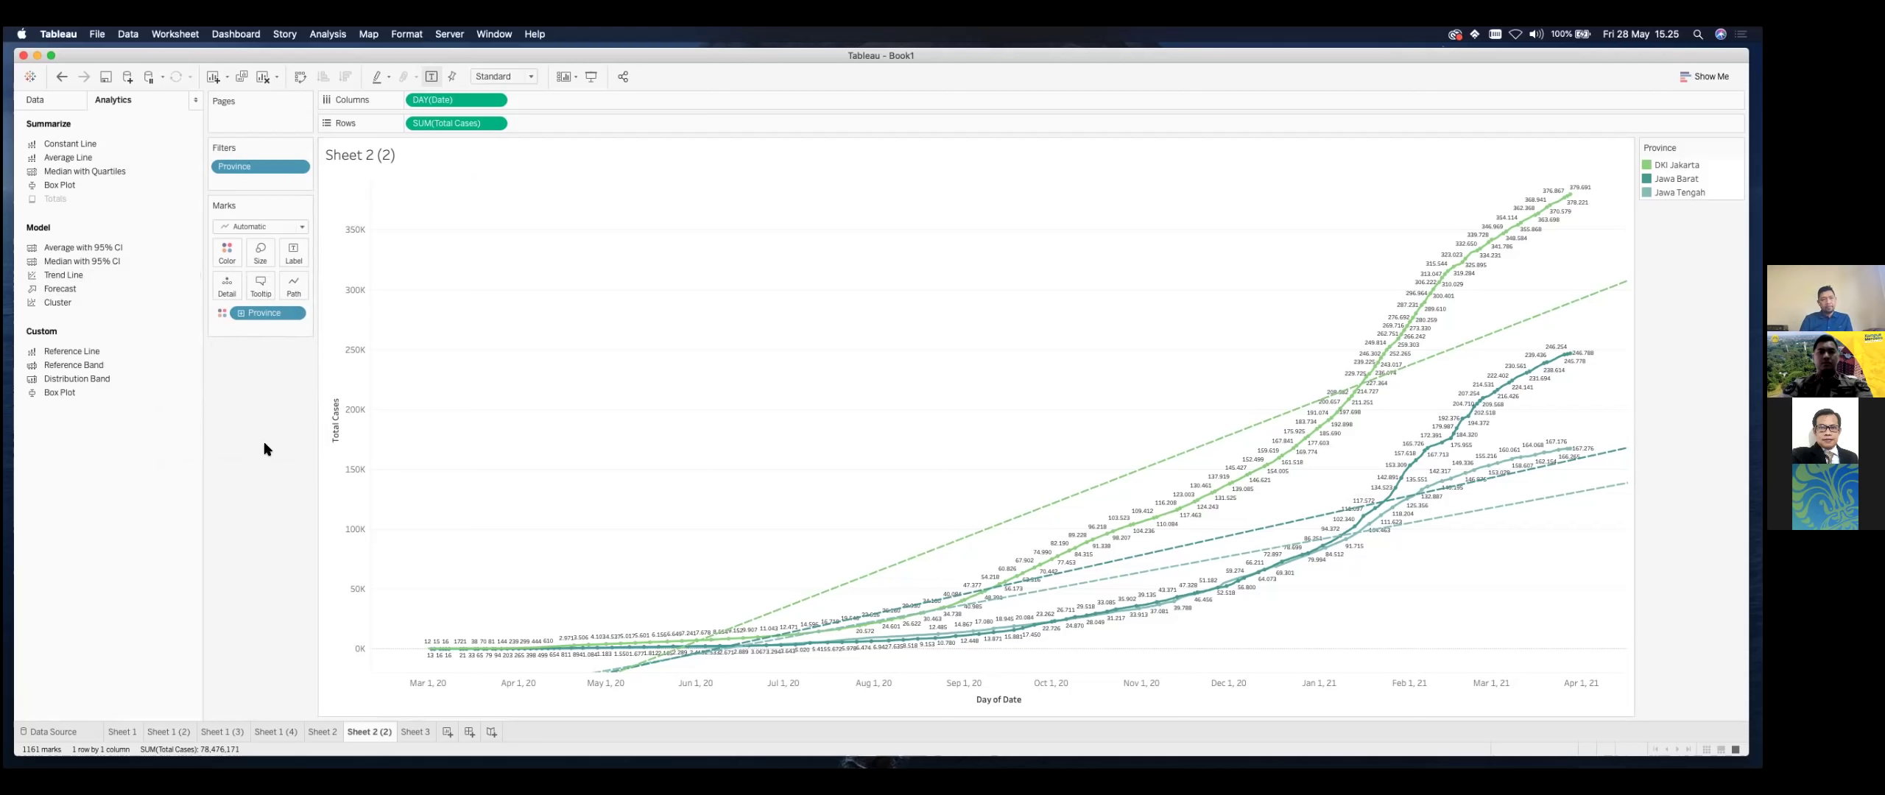
{"action": "left_click_drag", "start_coordinate": [144, 277], "coordinate": [573, 205]}
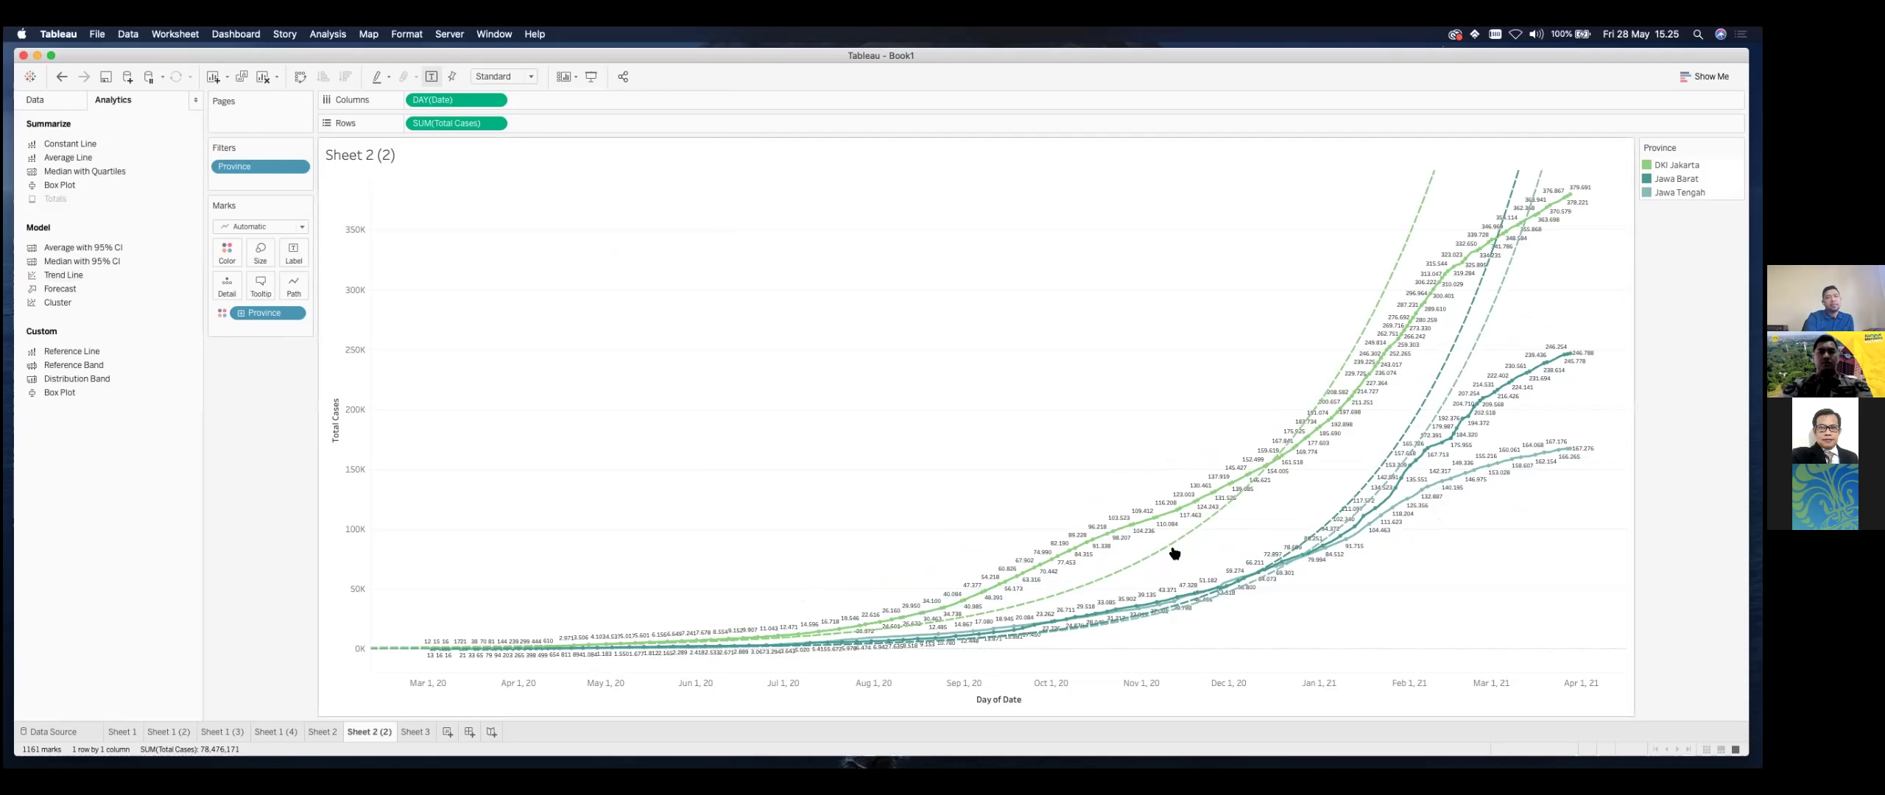
{"action": "mouse_move", "coordinate": [1171, 549]}
Step: Change the chart's trend lines to the polynomial model
{"action": "left_click", "coordinate": [131, 274]}
{"action": "left_click_drag", "start_coordinate": [637, 263], "coordinate": [632, 209]}
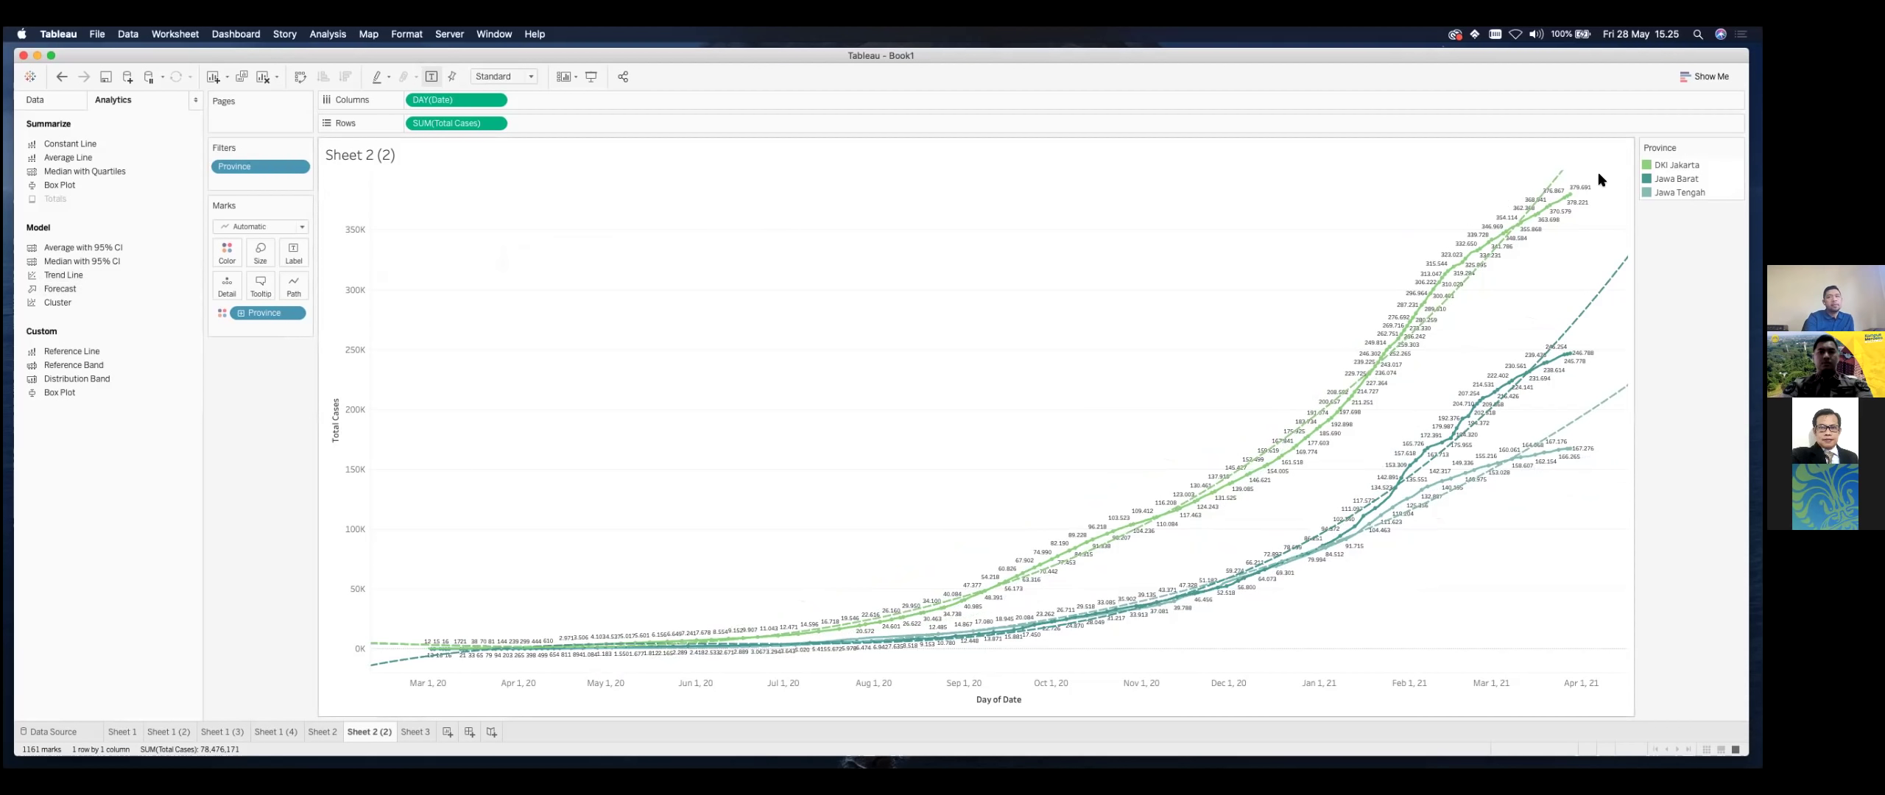
{"action": "mouse_move", "coordinate": [1562, 181]}
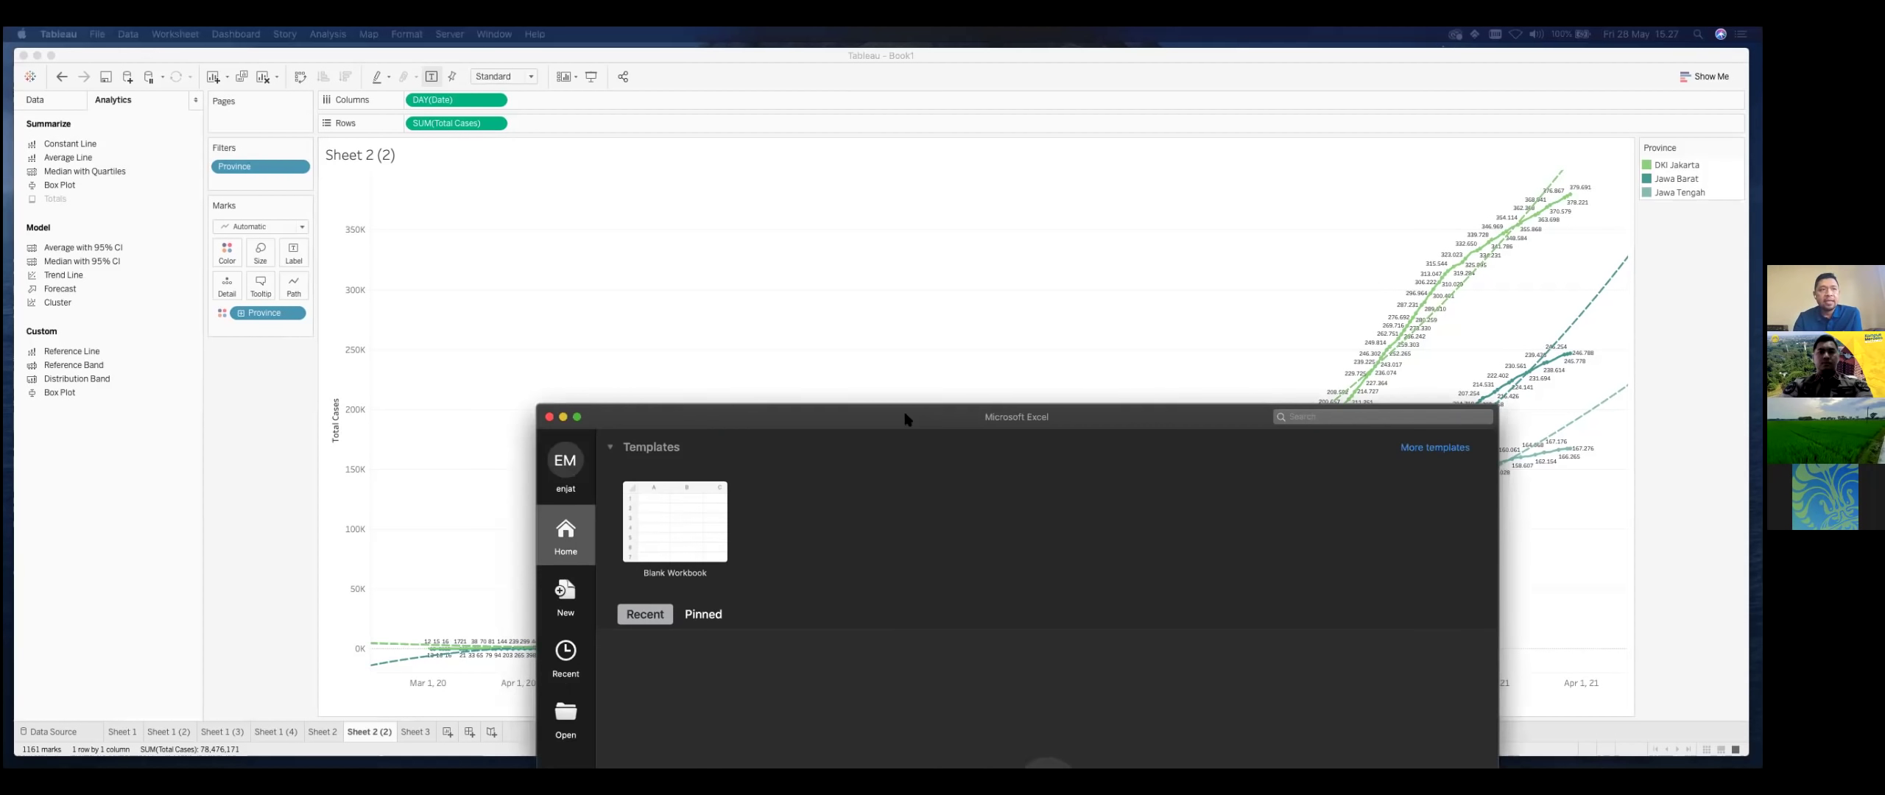
Step: Move the Microsoft Excel window to Desktop 11, switch to it and create a blank workbook
{"action": "key", "text": "ctrl+Up"}
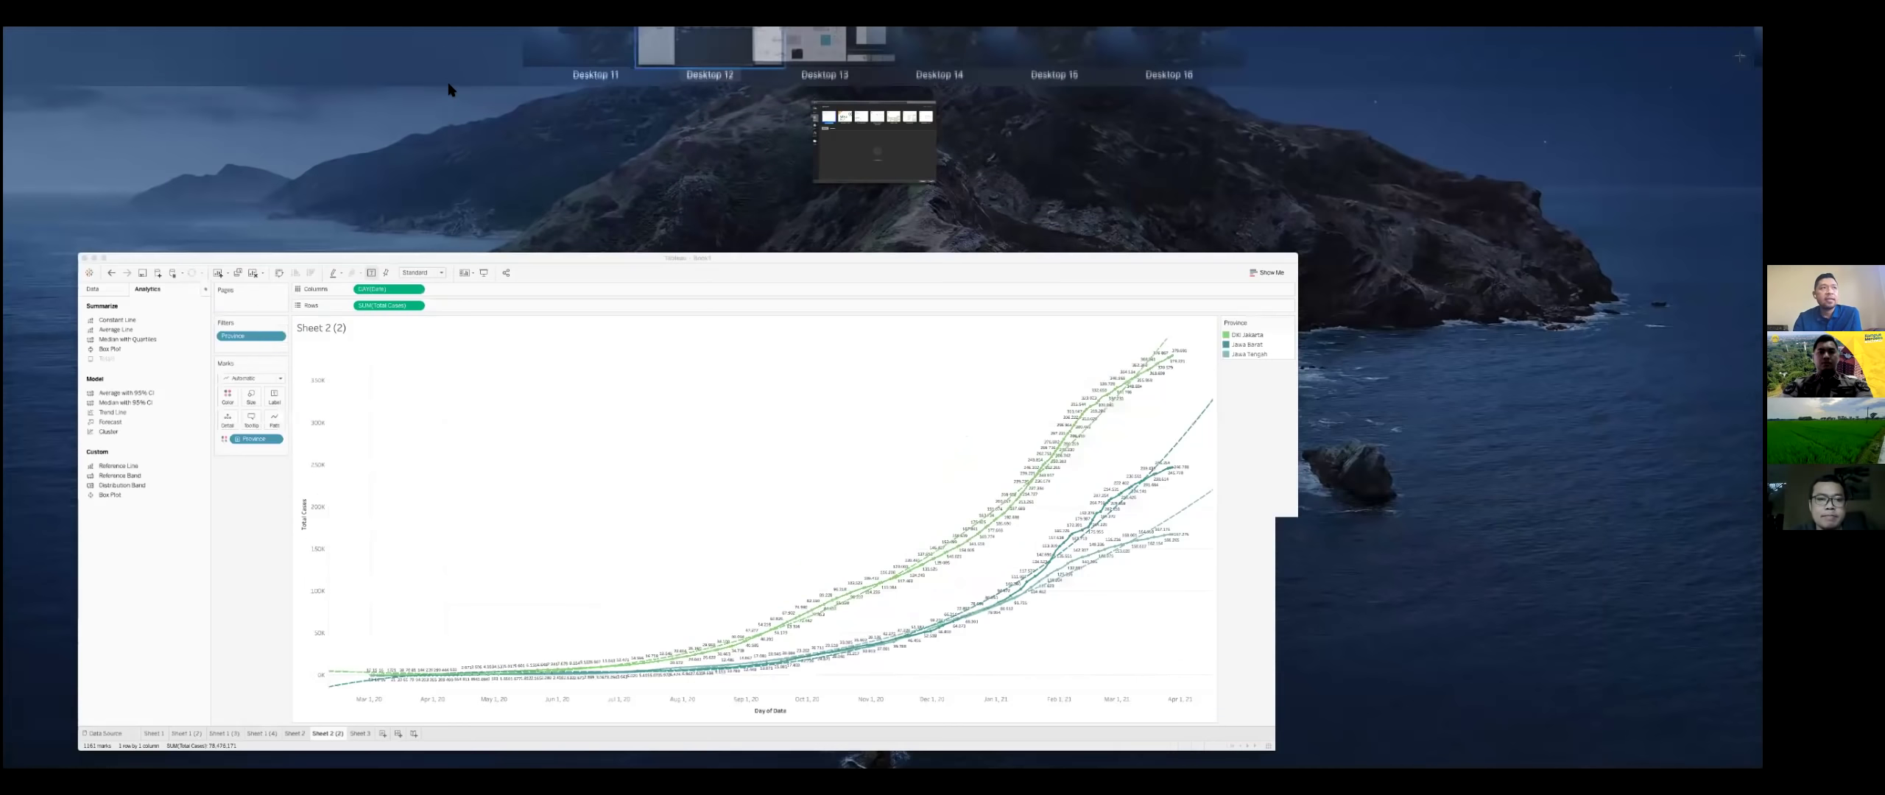
{"action": "left_click_drag", "start_coordinate": [874, 144], "coordinate": [430, 87]}
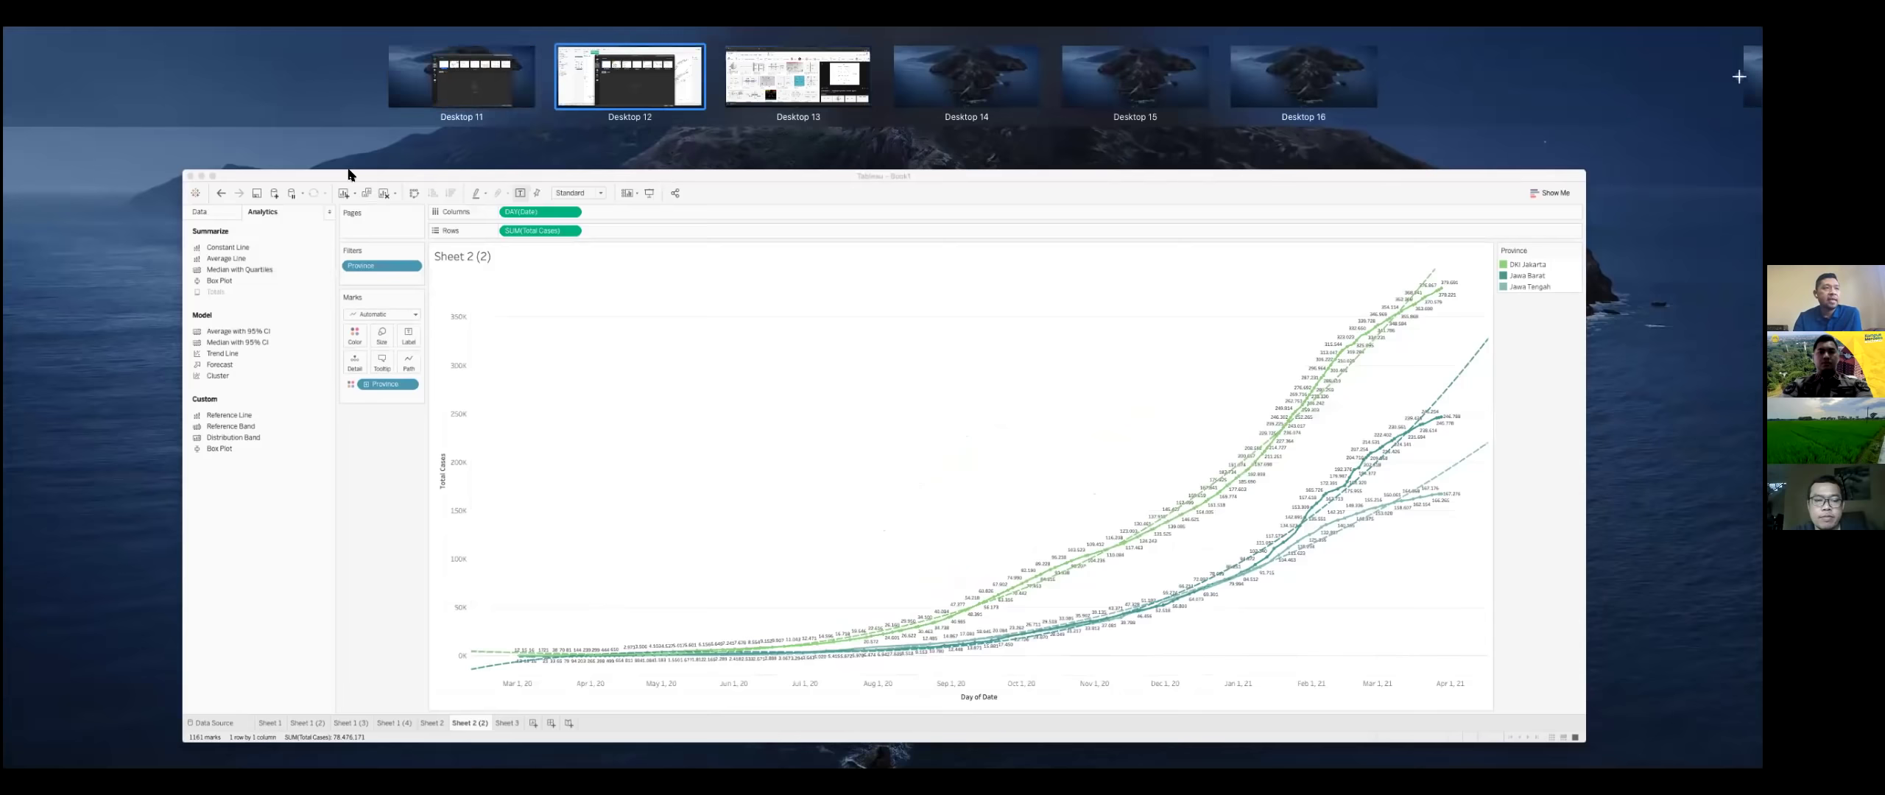
{"action": "left_click", "coordinate": [435, 83]}
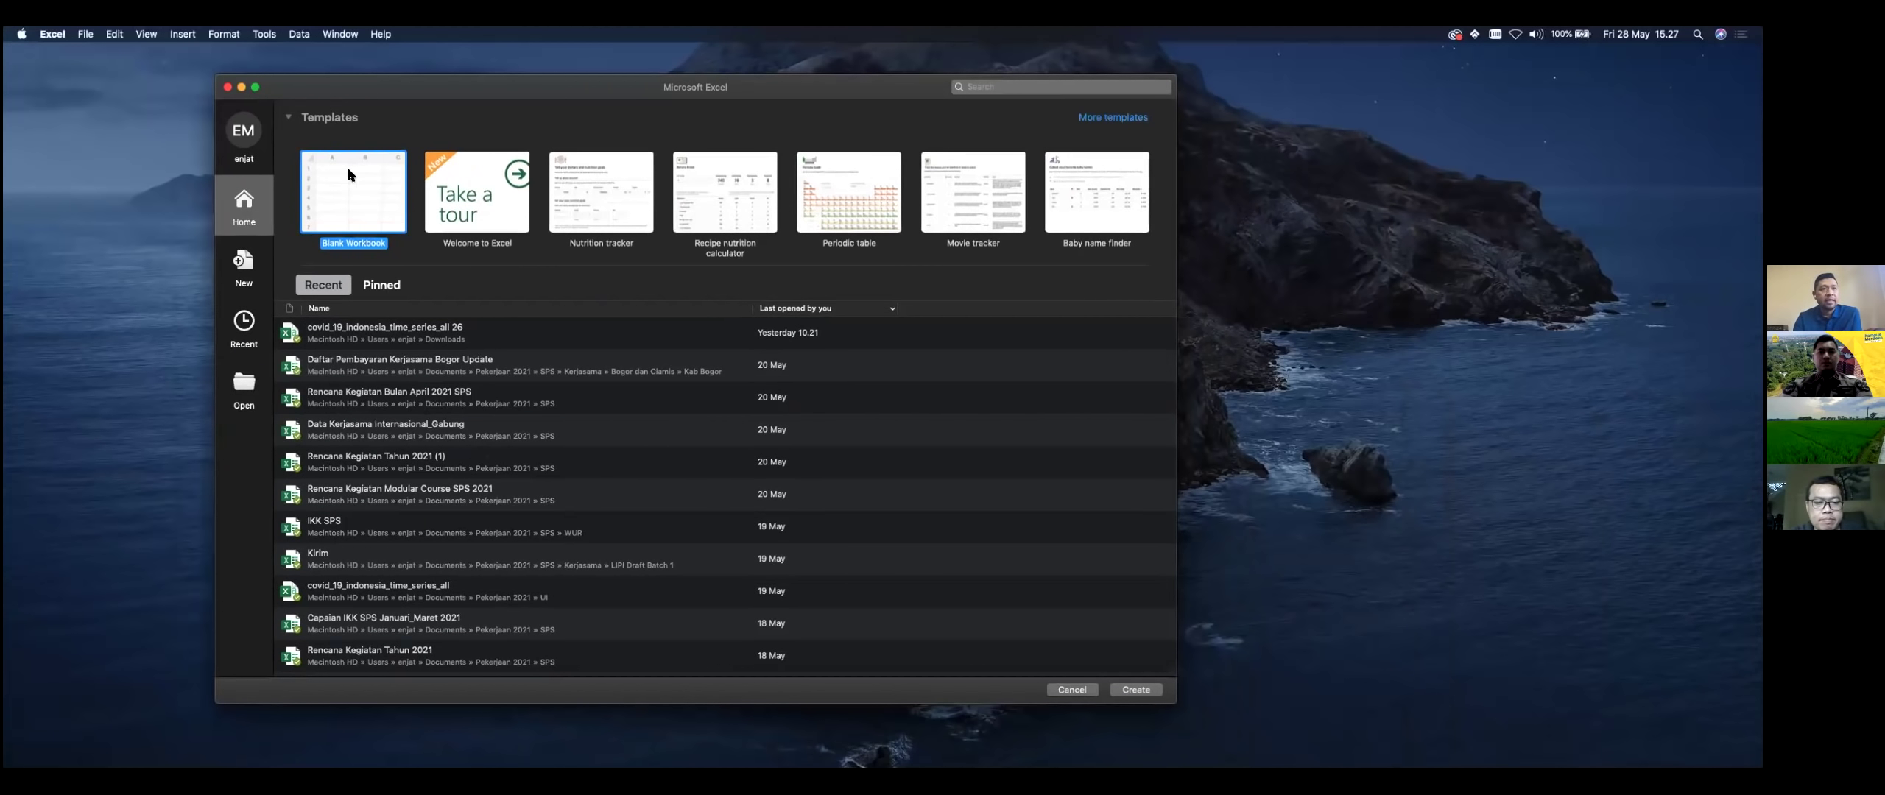
{"action": "double_click", "coordinate": [349, 174]}
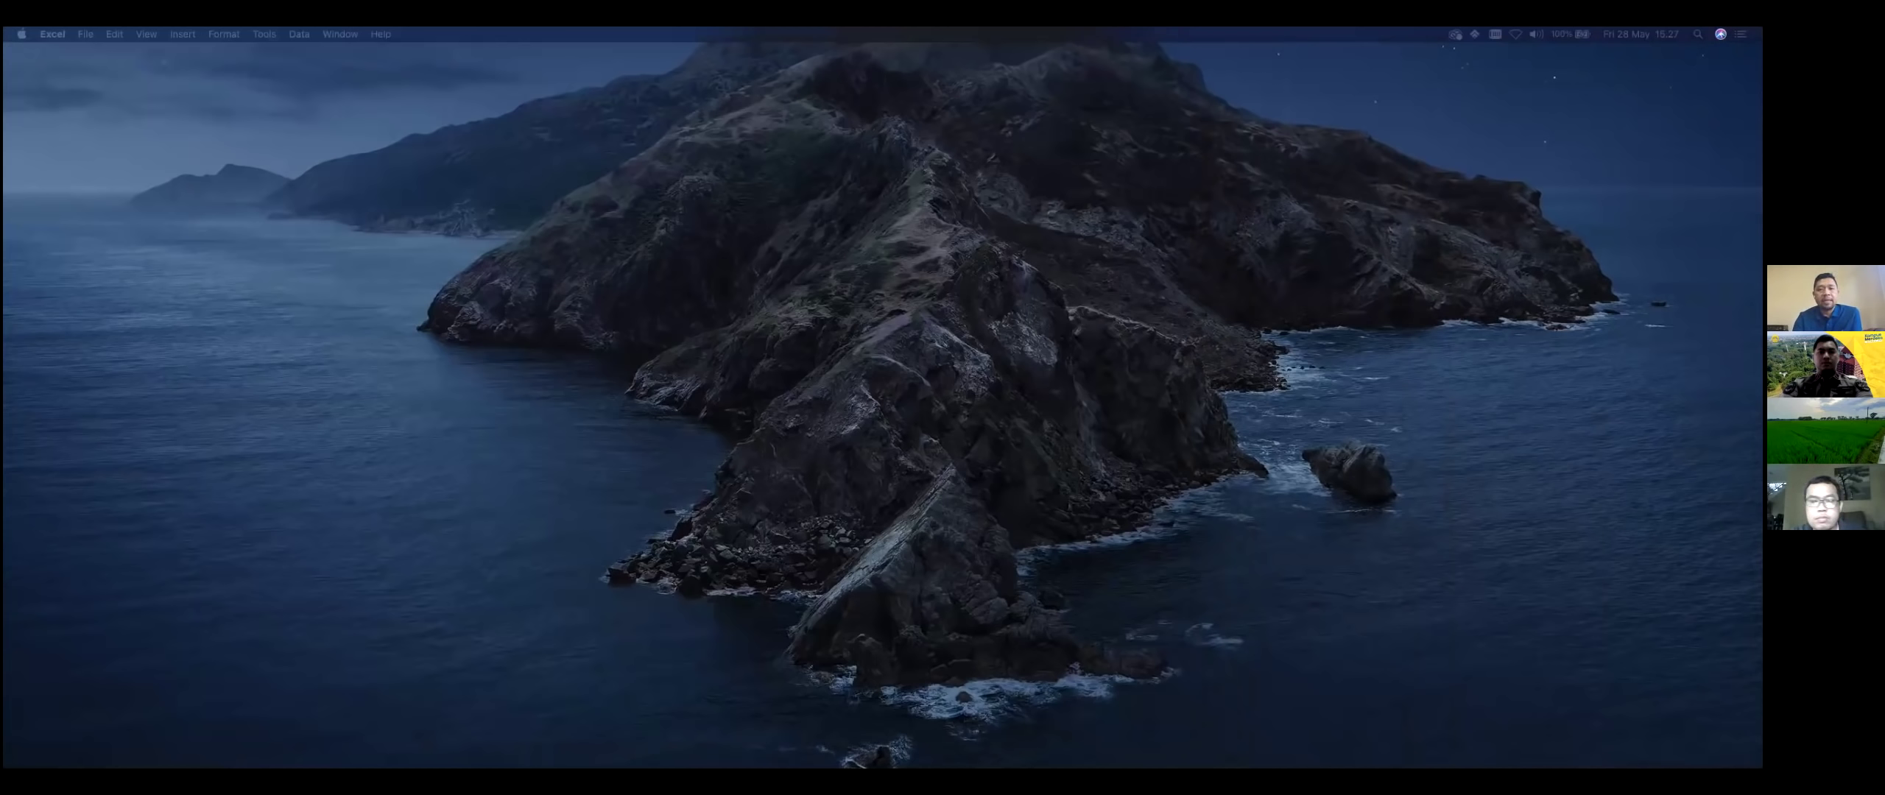
{"action": "left_click", "coordinate": [1183, 697]}
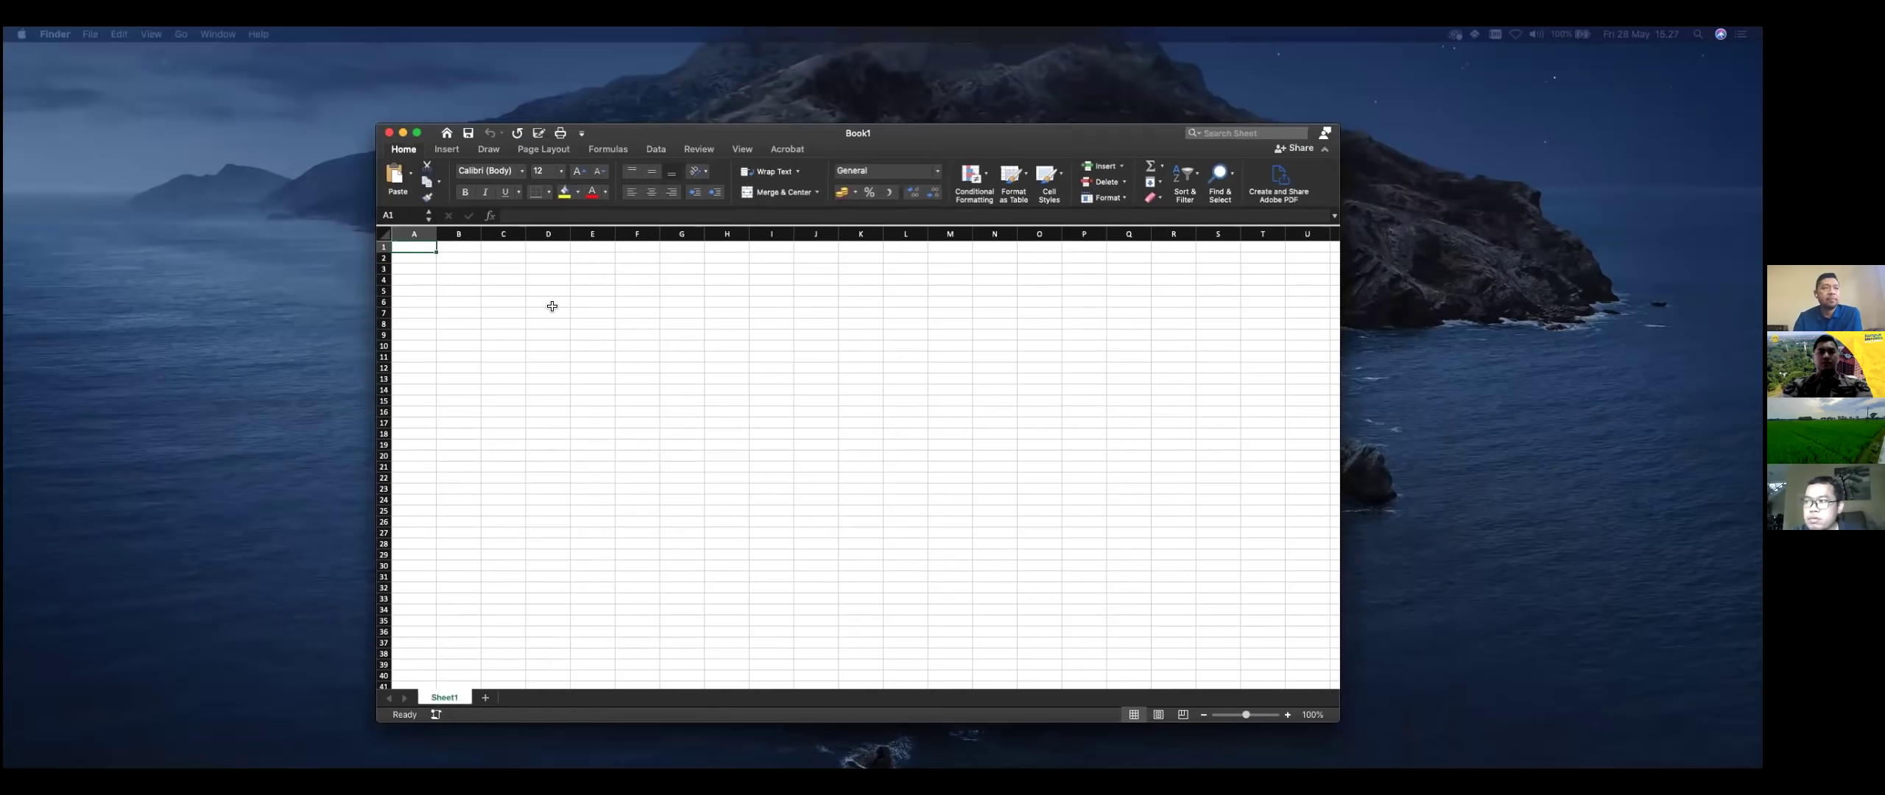
Step: Enter the variable labels X in cell B2 and Y in cell C2
{"action": "scroll", "coordinate": [552, 305], "scroll_direction": "up", "scroll_amount": 5}
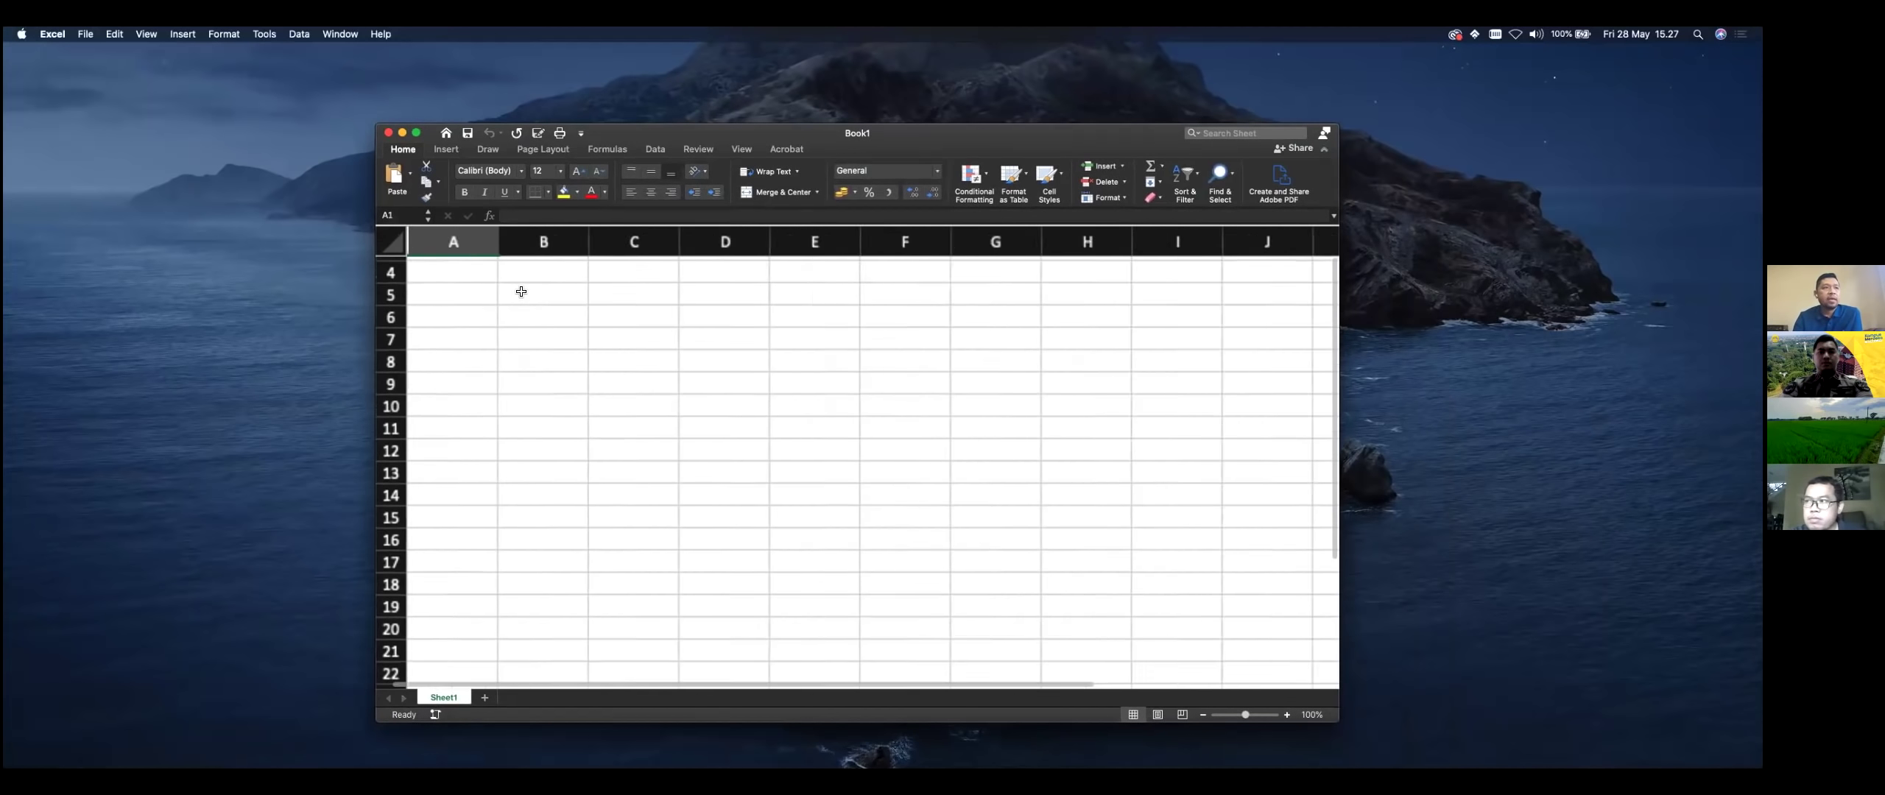
{"action": "left_click", "coordinate": [521, 292]}
{"action": "type", "text": "X"}
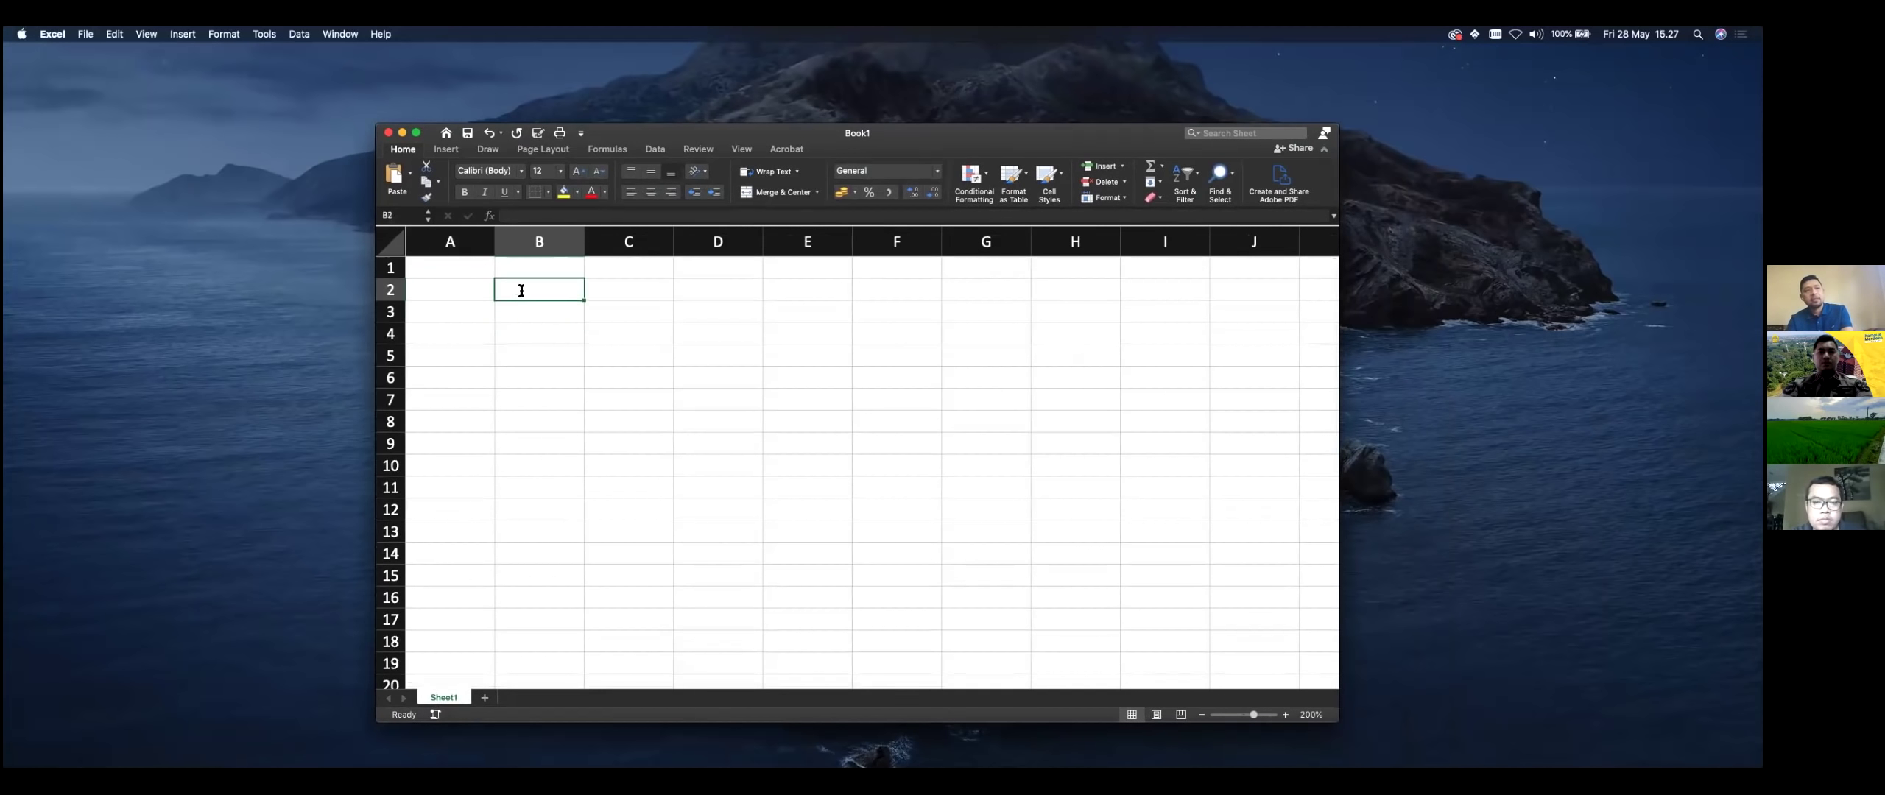
{"action": "key", "text": "Tab"}
{"action": "type", "text": "Y"}
{"action": "key", "text": "Return"}
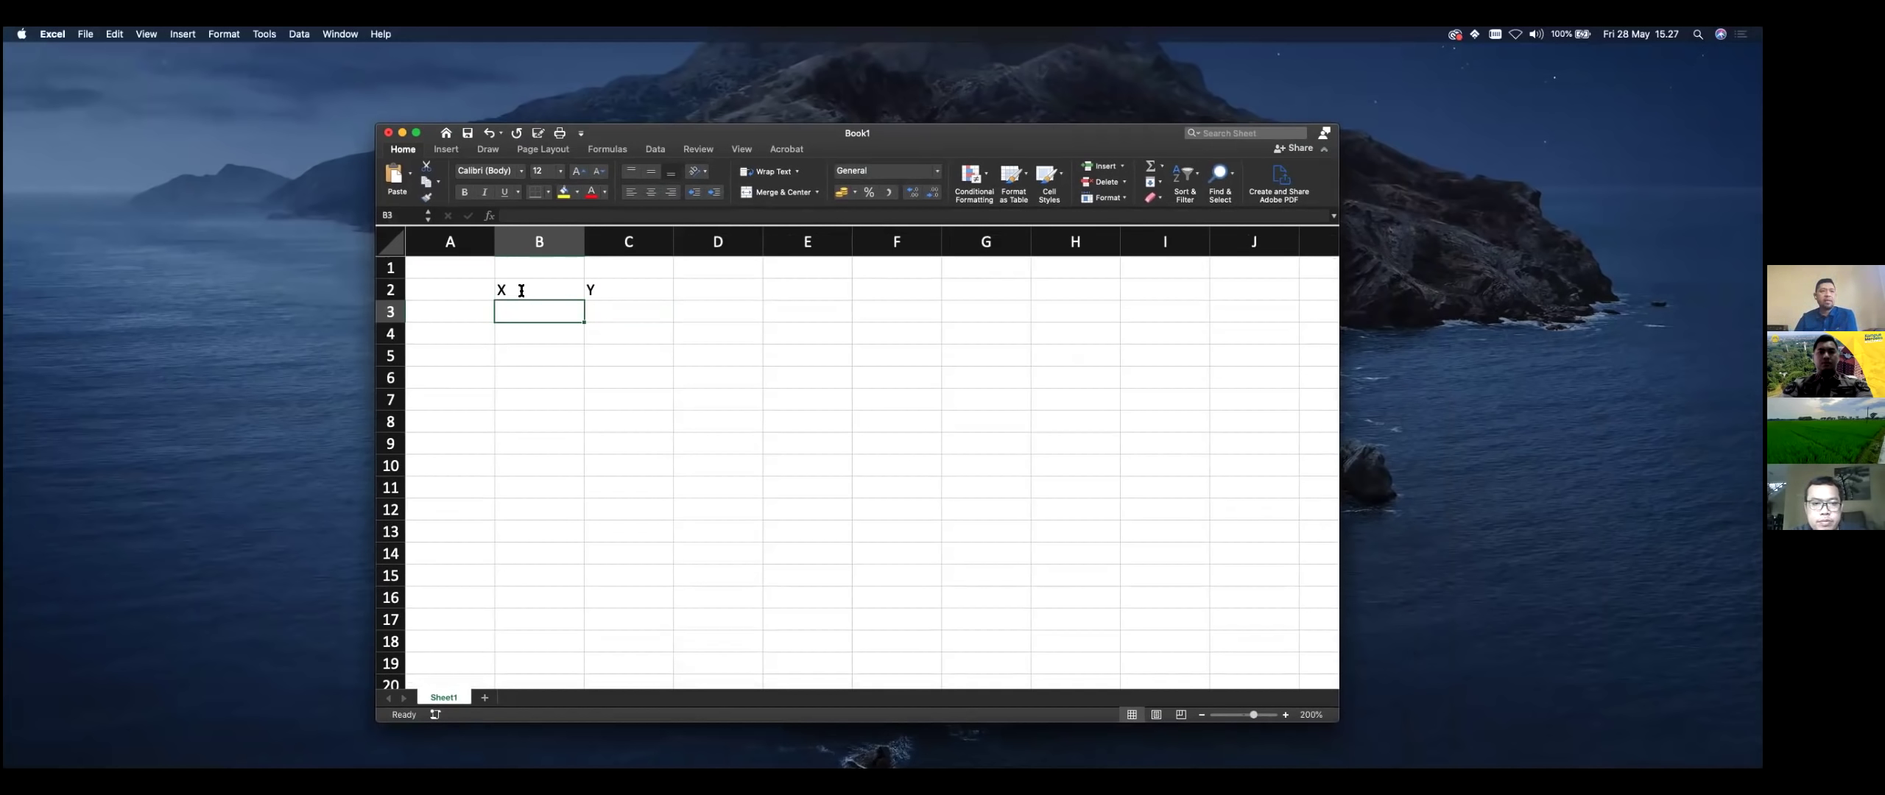
Step: Enter the heading "Belanja senjata" in cell B1 above the X label
{"action": "key", "text": "Up"}
{"action": "key", "text": "Up"}
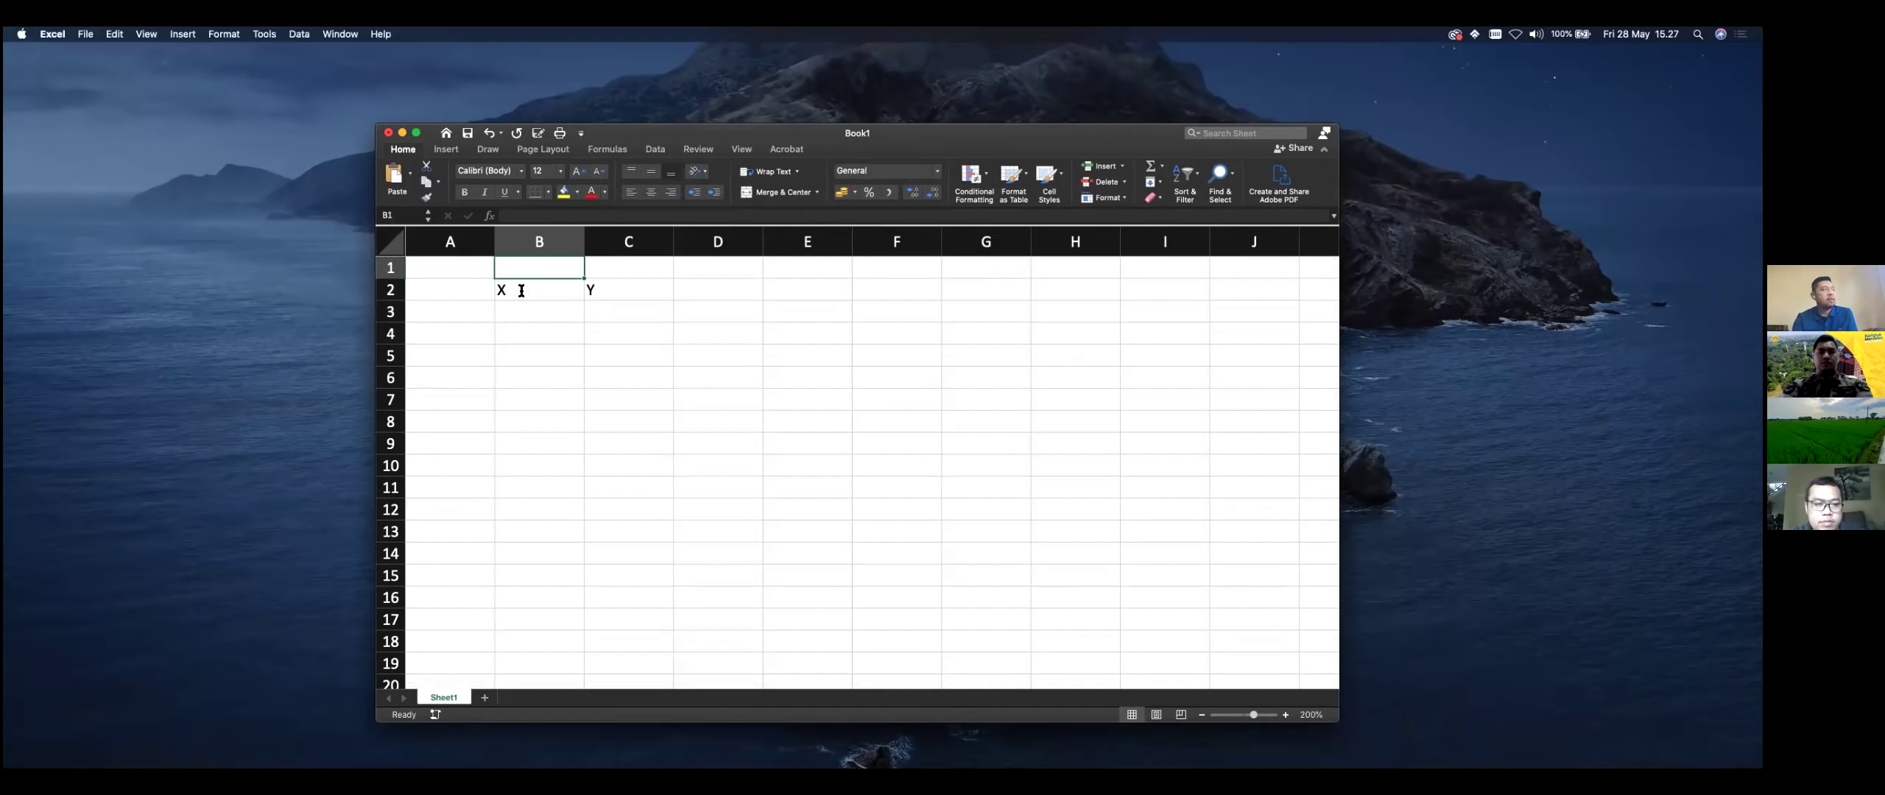
{"action": "type", "text": "Bewl"}
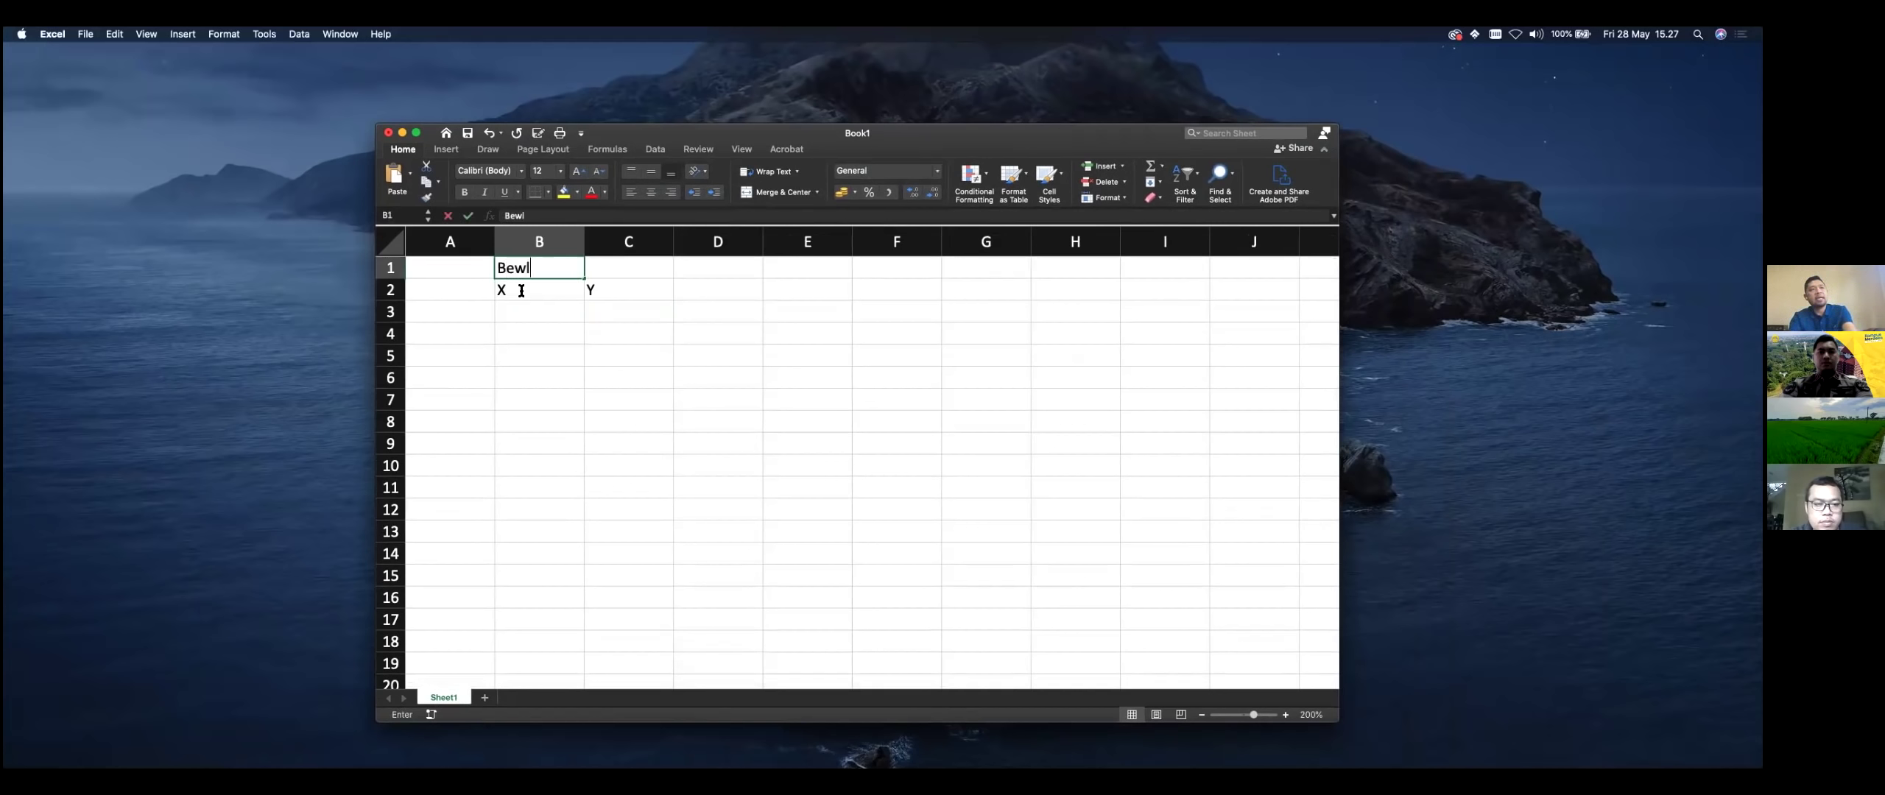
{"action": "type", "text": "ajar"}
{"action": "key", "text": "BackSpace"}
{"action": "key", "text": "BackSpace"}
{"action": "key", "text": "BackSpace"}
{"action": "key", "text": "BackSpace"}
{"action": "key", "text": "BackSpace"}
{"action": "type", "text": "ln"}
{"action": "key", "text": "BackSpace"}
{"action": "type", "text": "anja "}
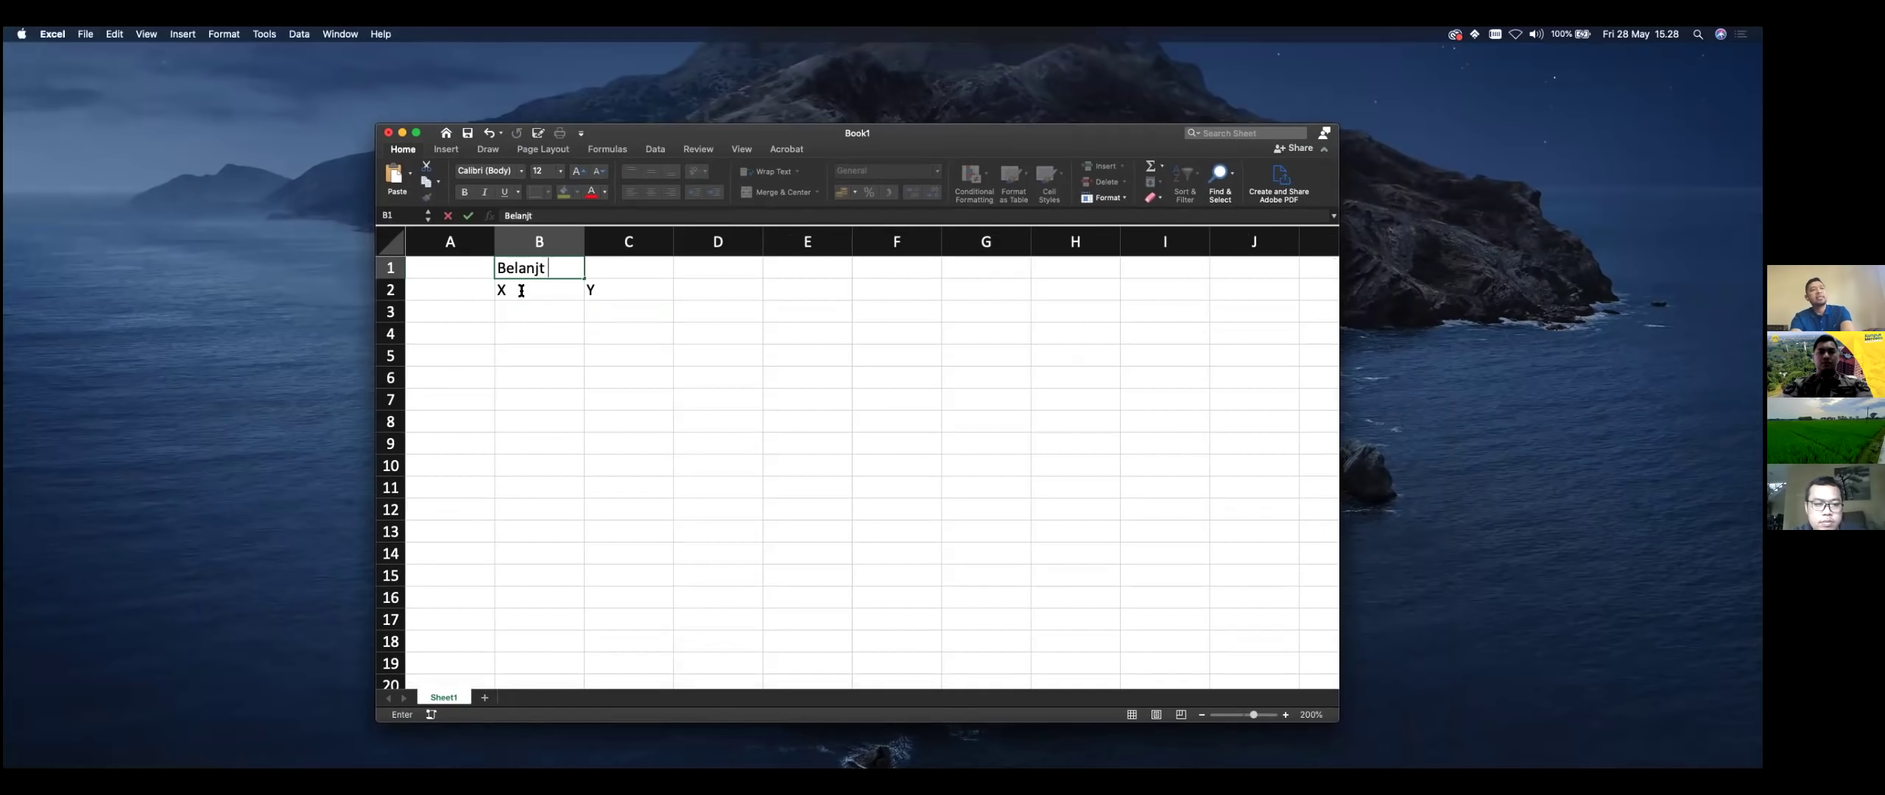
{"action": "type", "text": "senjata"}
{"action": "key", "text": "Return"}
Step: Widen column B to fit its heading and centre the contents of columns B and C
{"action": "left_click_drag", "start_coordinate": [585, 242], "coordinate": [653, 241]}
{"action": "left_click", "coordinate": [651, 192]}
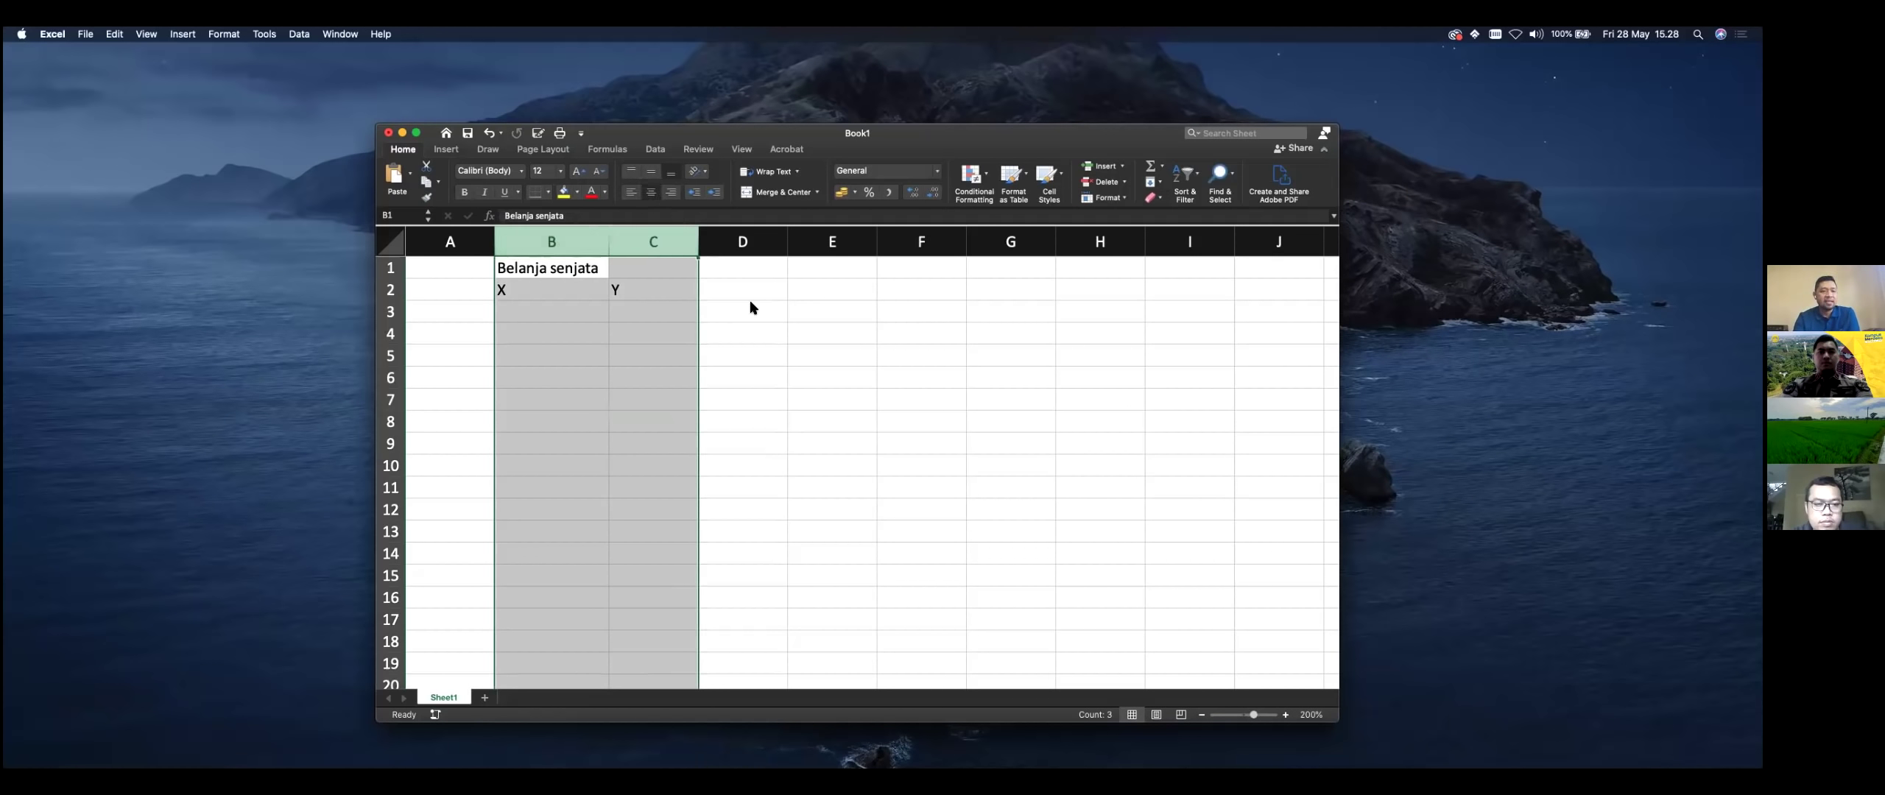
{"action": "left_click", "coordinate": [748, 331]}
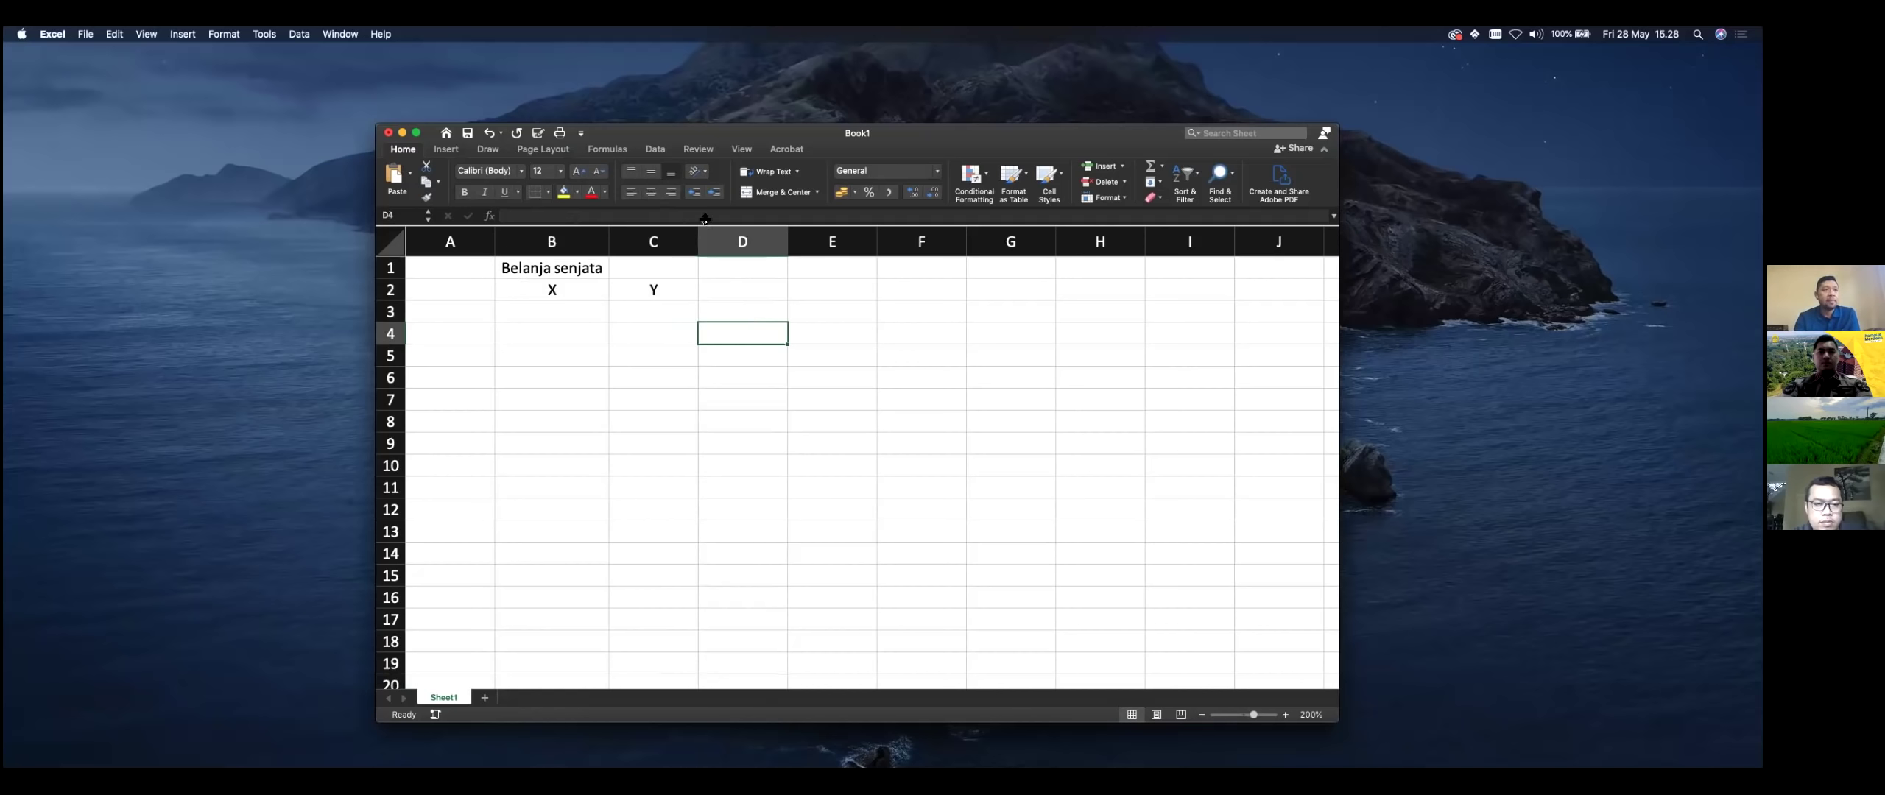
Step: Enter the heading "Penanganan Konflik" in cell C1 and widen column C to fit it
{"action": "left_click_drag", "start_coordinate": [701, 238], "coordinate": [729, 241]}
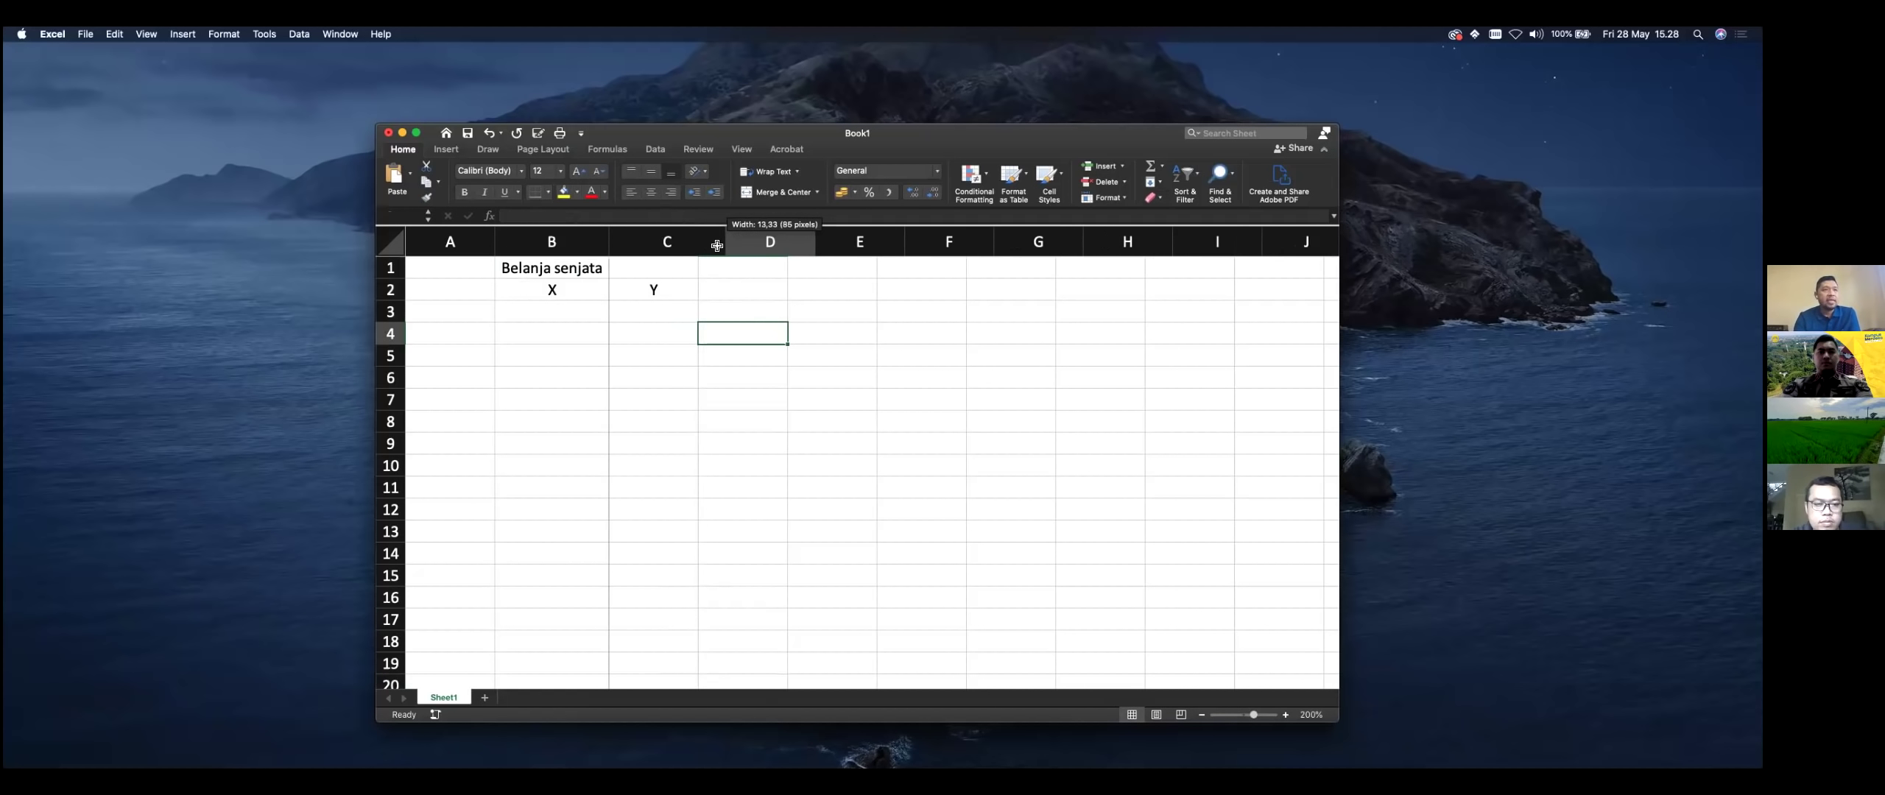
{"action": "left_click", "coordinate": [672, 266]}
{"action": "type", "text": "PE"}
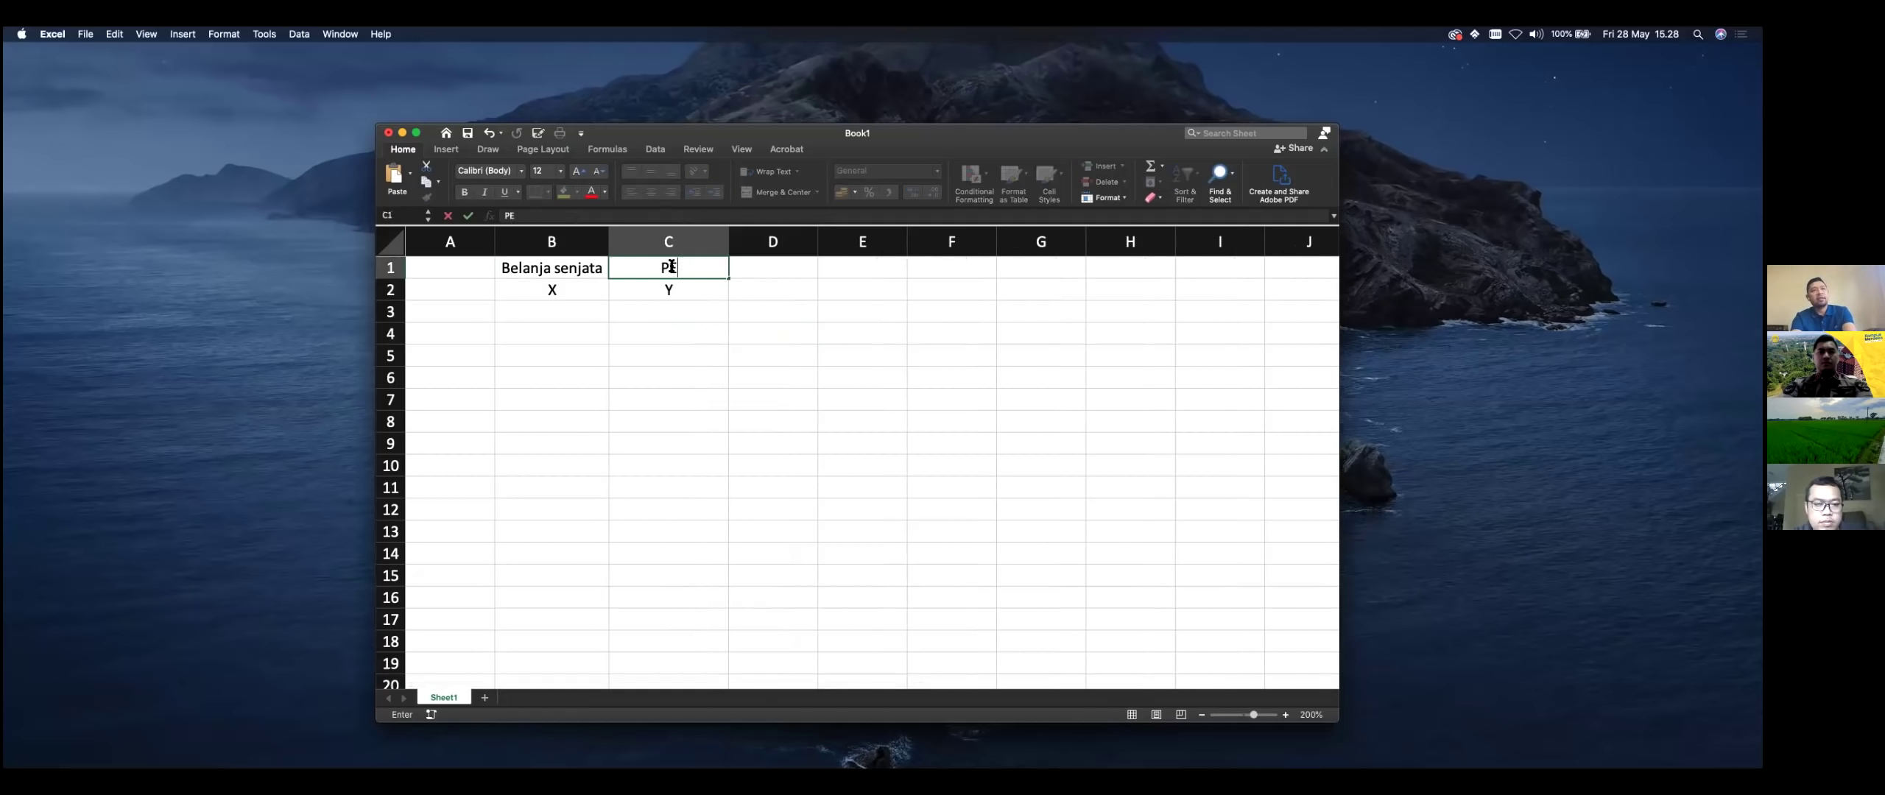
{"action": "key", "text": "BackSpace"}
{"action": "type", "text": "enanganan Konflik"}
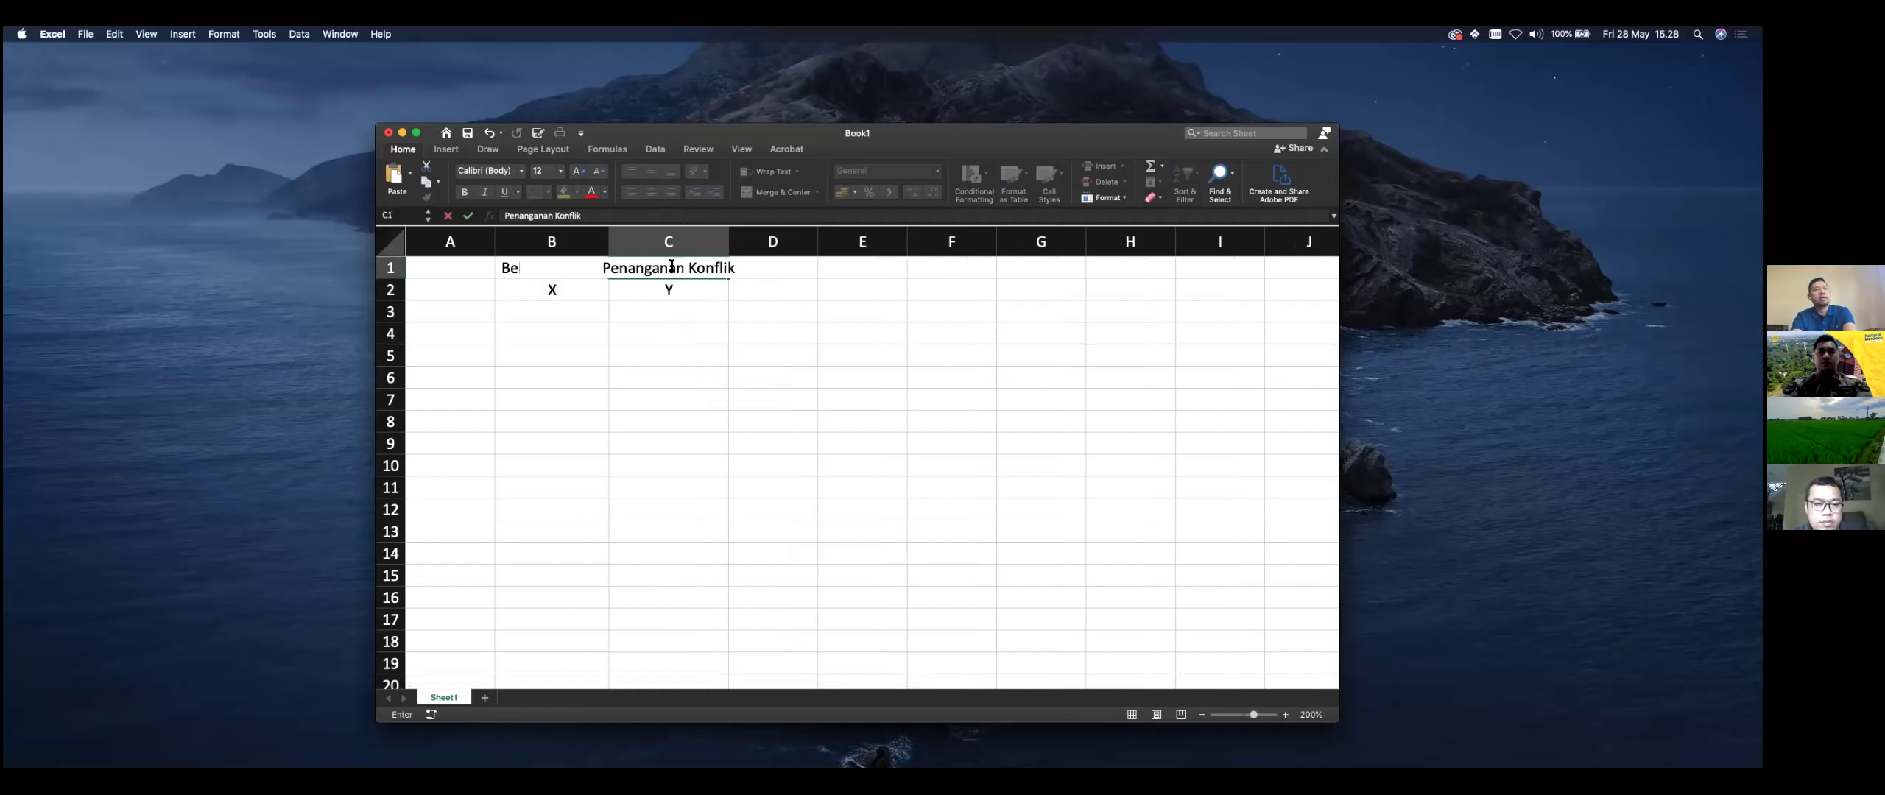
{"action": "key", "text": "Return"}
{"action": "left_click_drag", "start_coordinate": [729, 239], "coordinate": [781, 238]}
Step: Make the headings in cells B1:C2 bold with a yellow fill and keep columns B and C centred
{"action": "mouse_move", "coordinate": [576, 250]}
{"action": "left_mouse_down"}
{"action": "mouse_move", "coordinate": [663, 246]}
{"action": "mouse_move", "coordinate": [594, 270]}
{"action": "left_mouse_up"}
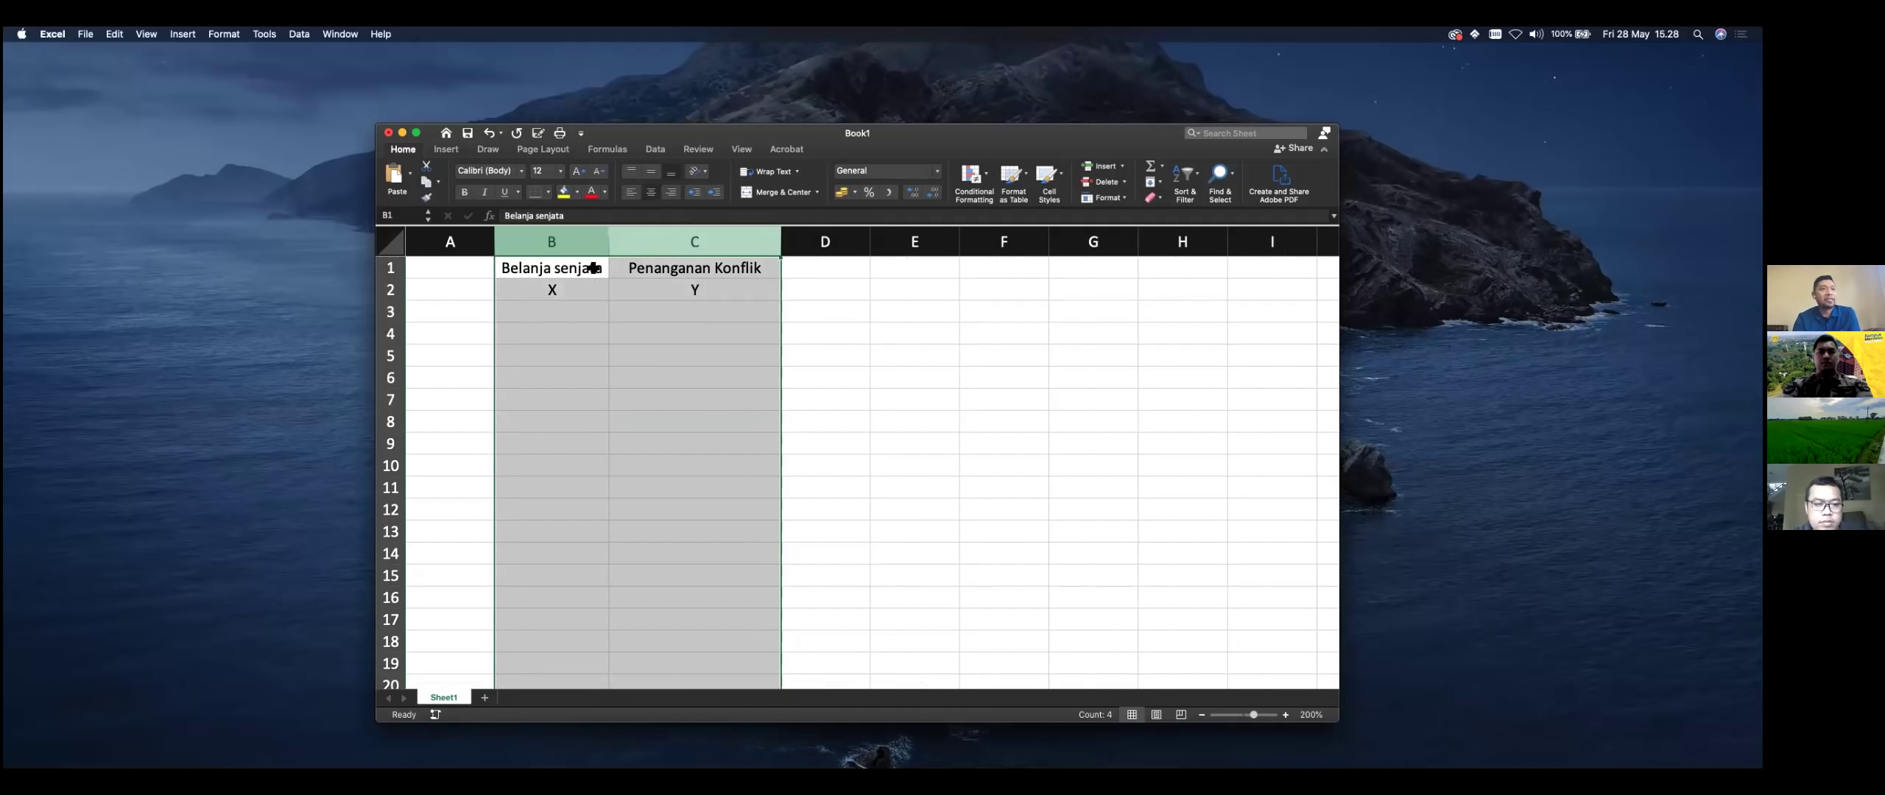
{"action": "left_click", "coordinate": [658, 289], "text": "shift"}
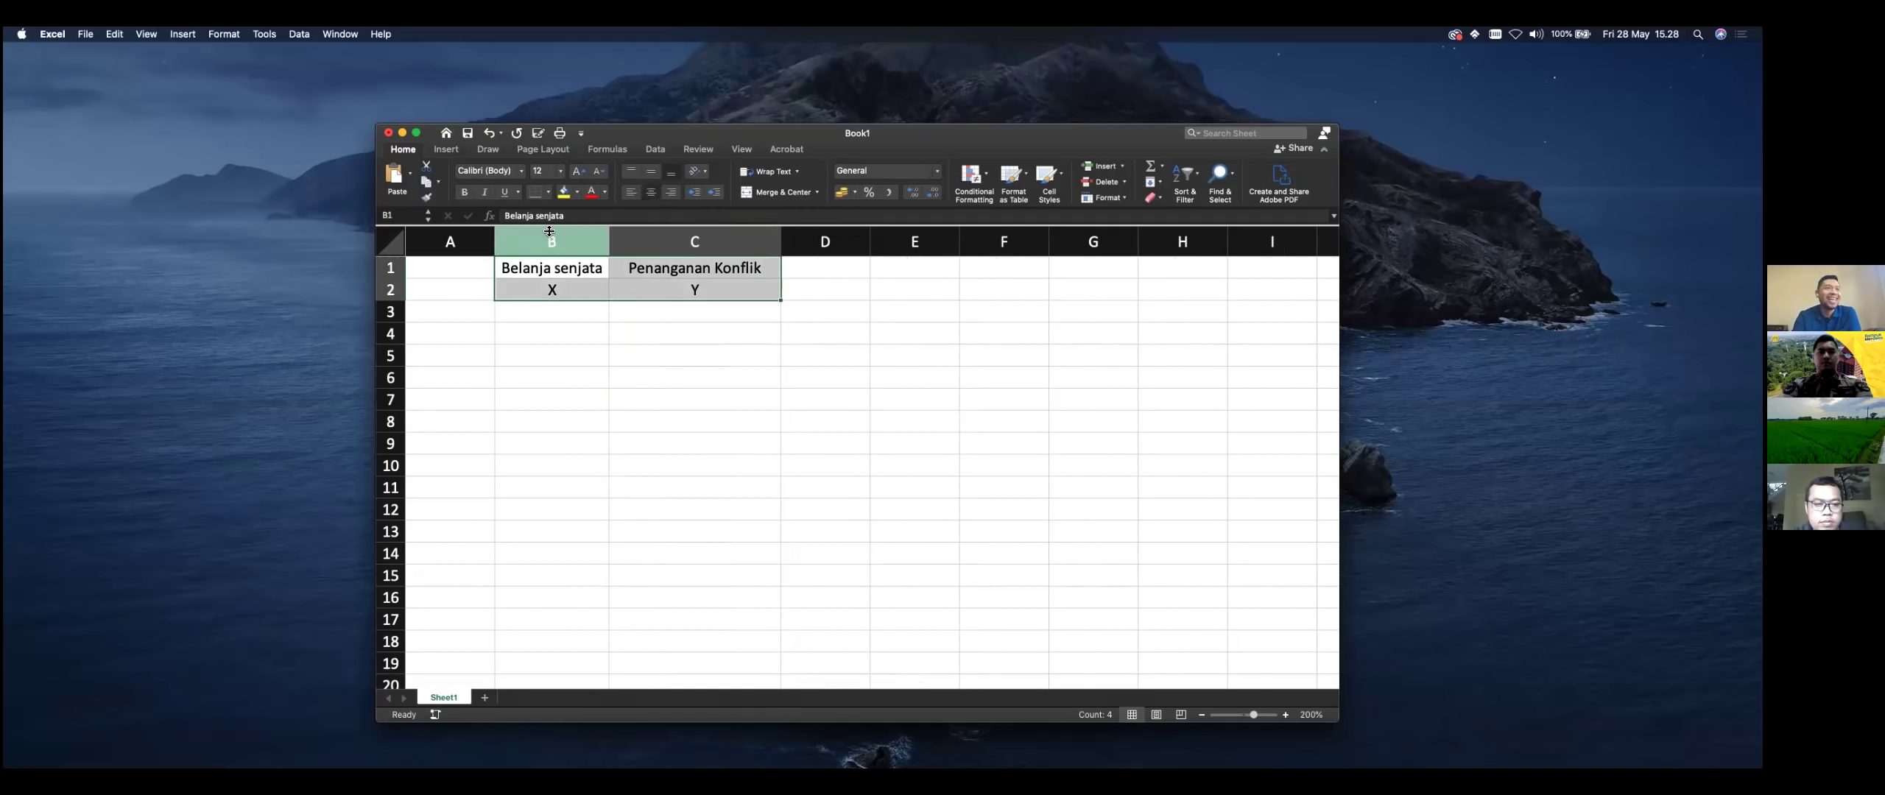
{"action": "key", "text": "super+b"}
{"action": "left_click", "coordinate": [564, 192]}
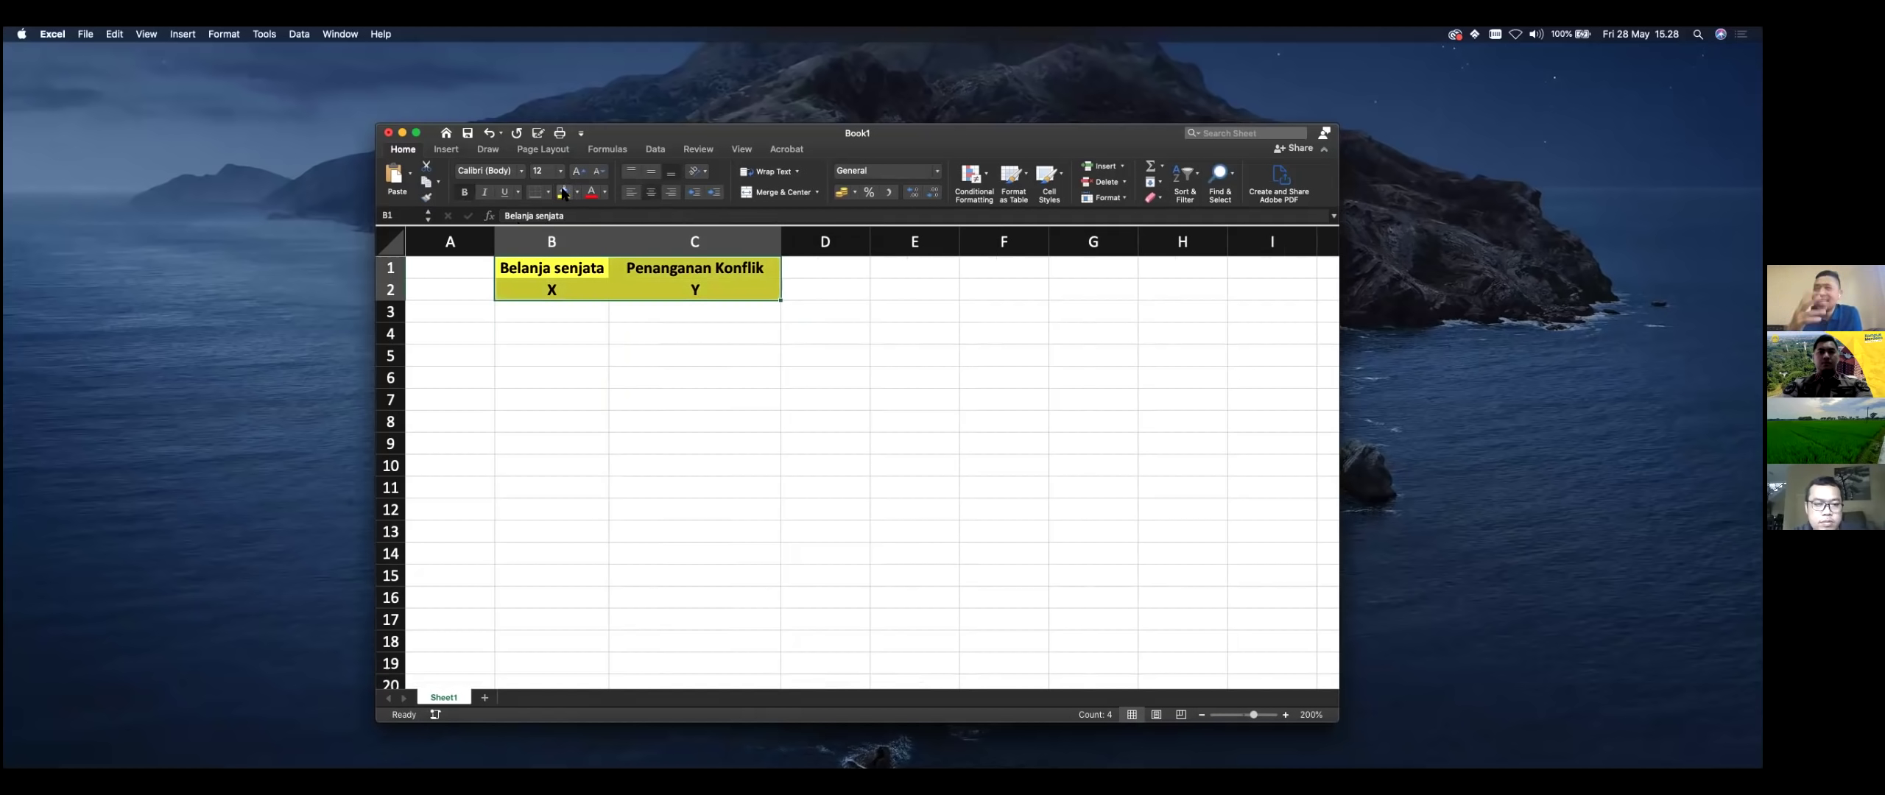
{"action": "left_click_drag", "start_coordinate": [553, 237], "coordinate": [666, 229]}
{"action": "left_click", "coordinate": [651, 192]}
{"action": "left_click", "coordinate": [651, 192]}
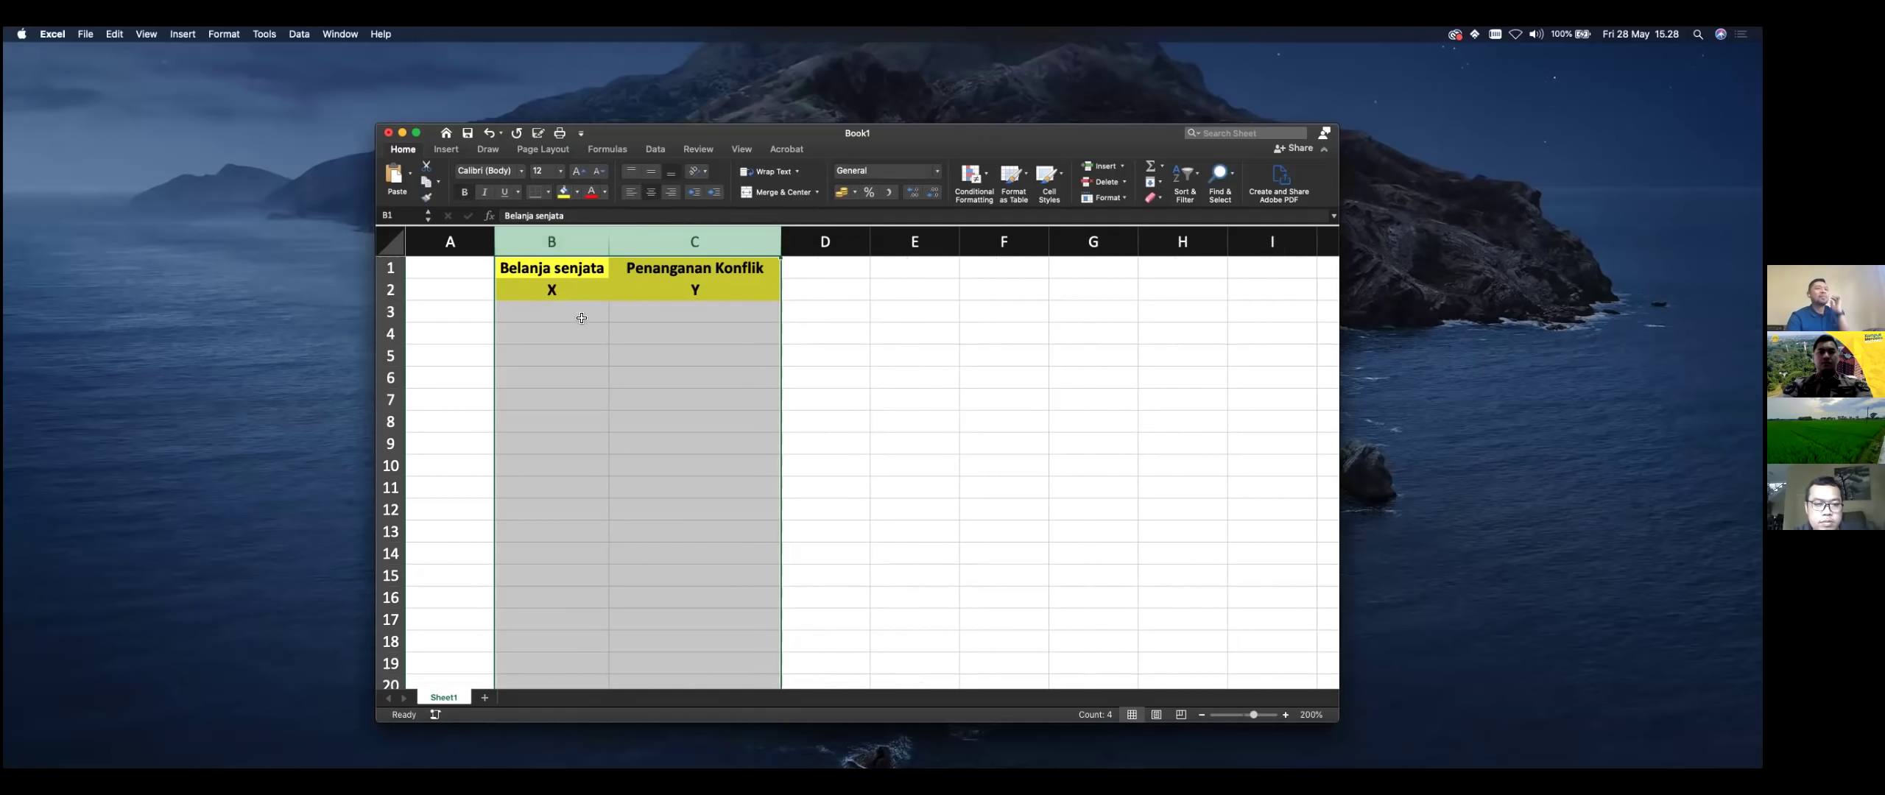
Step: Enter the first data pair under the headings, with 10 in cell B3 and 200 in cell C3
{"action": "left_click", "coordinate": [582, 318]}
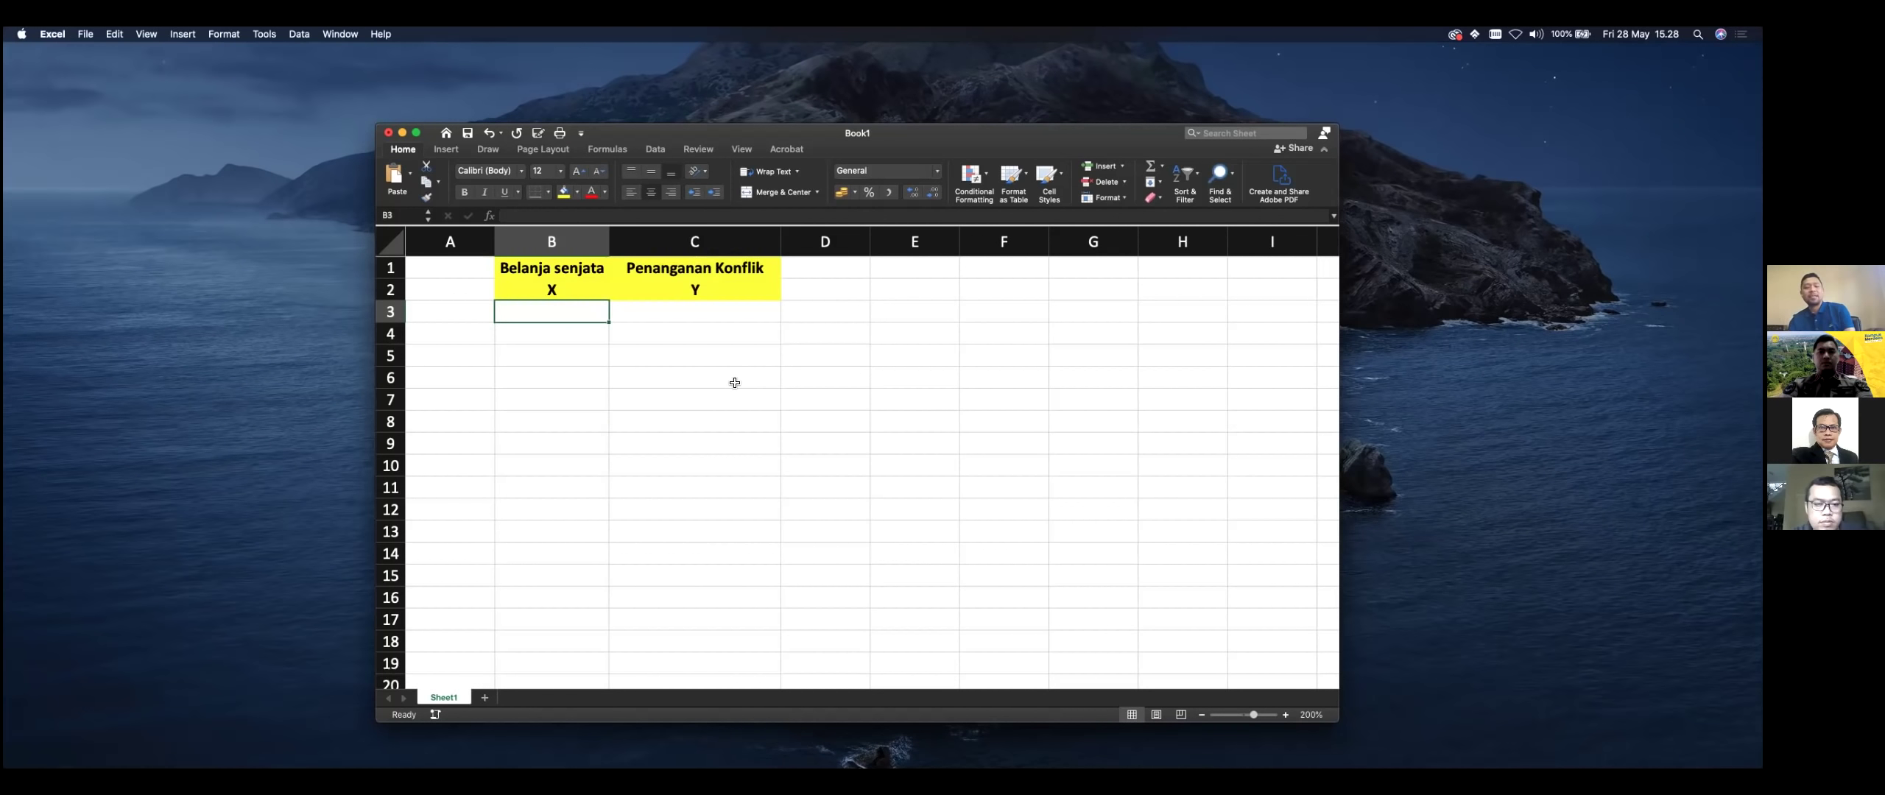
{"action": "type", "text": "1"}
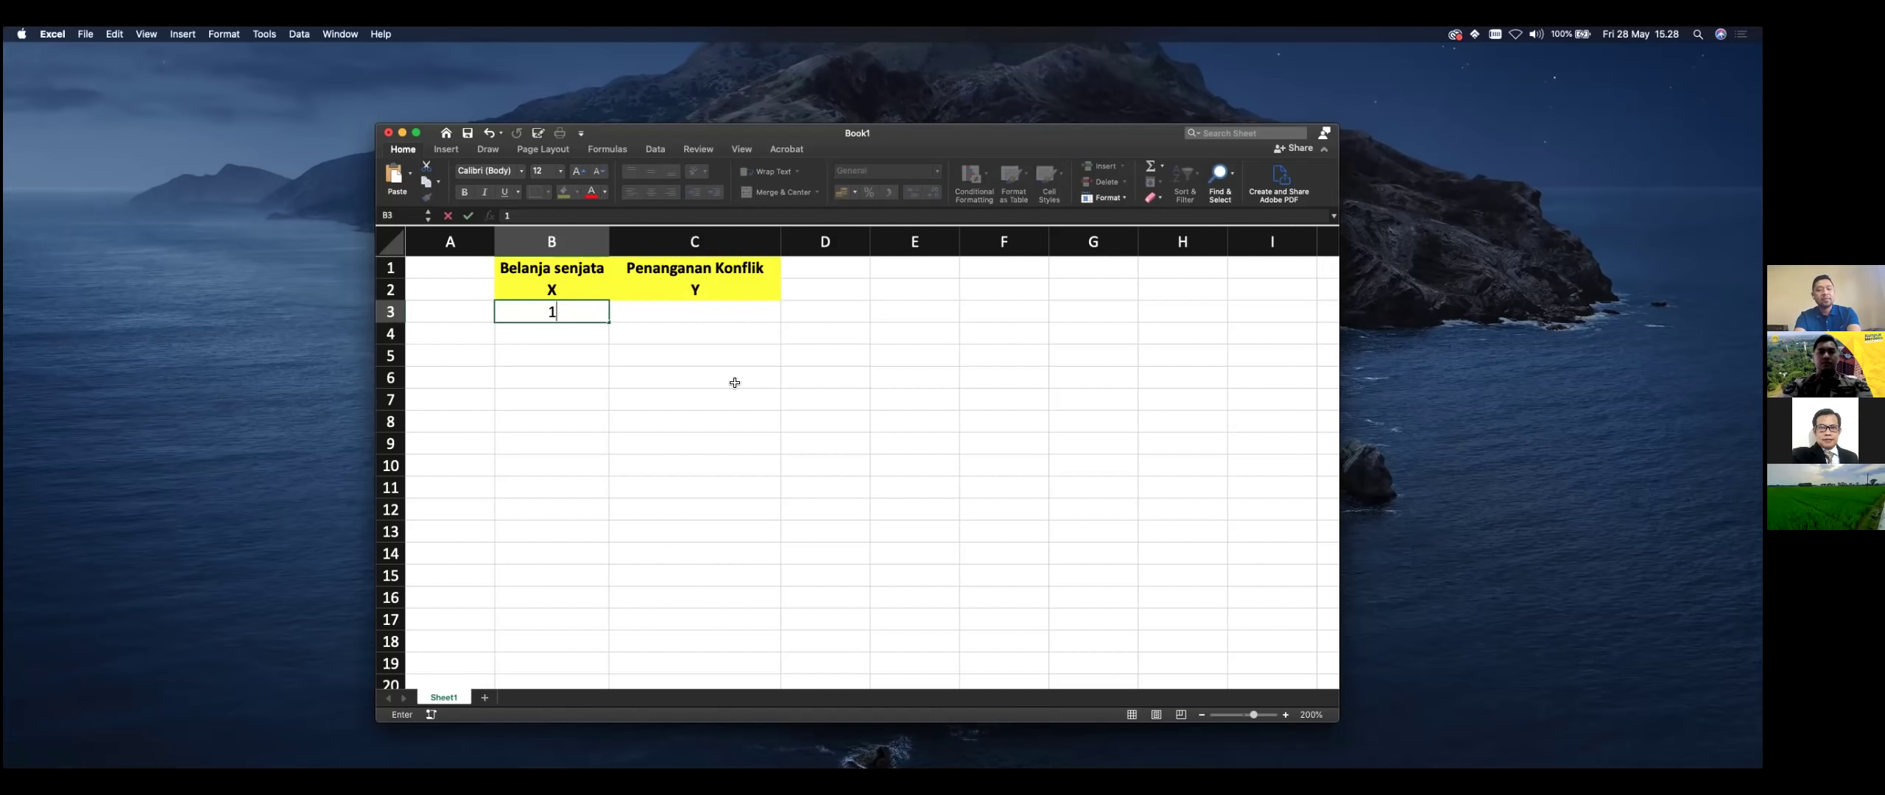
{"action": "type", "text": "0"}
{"action": "key", "text": "Return"}
{"action": "key", "text": "Up"}
{"action": "key", "text": "Right"}
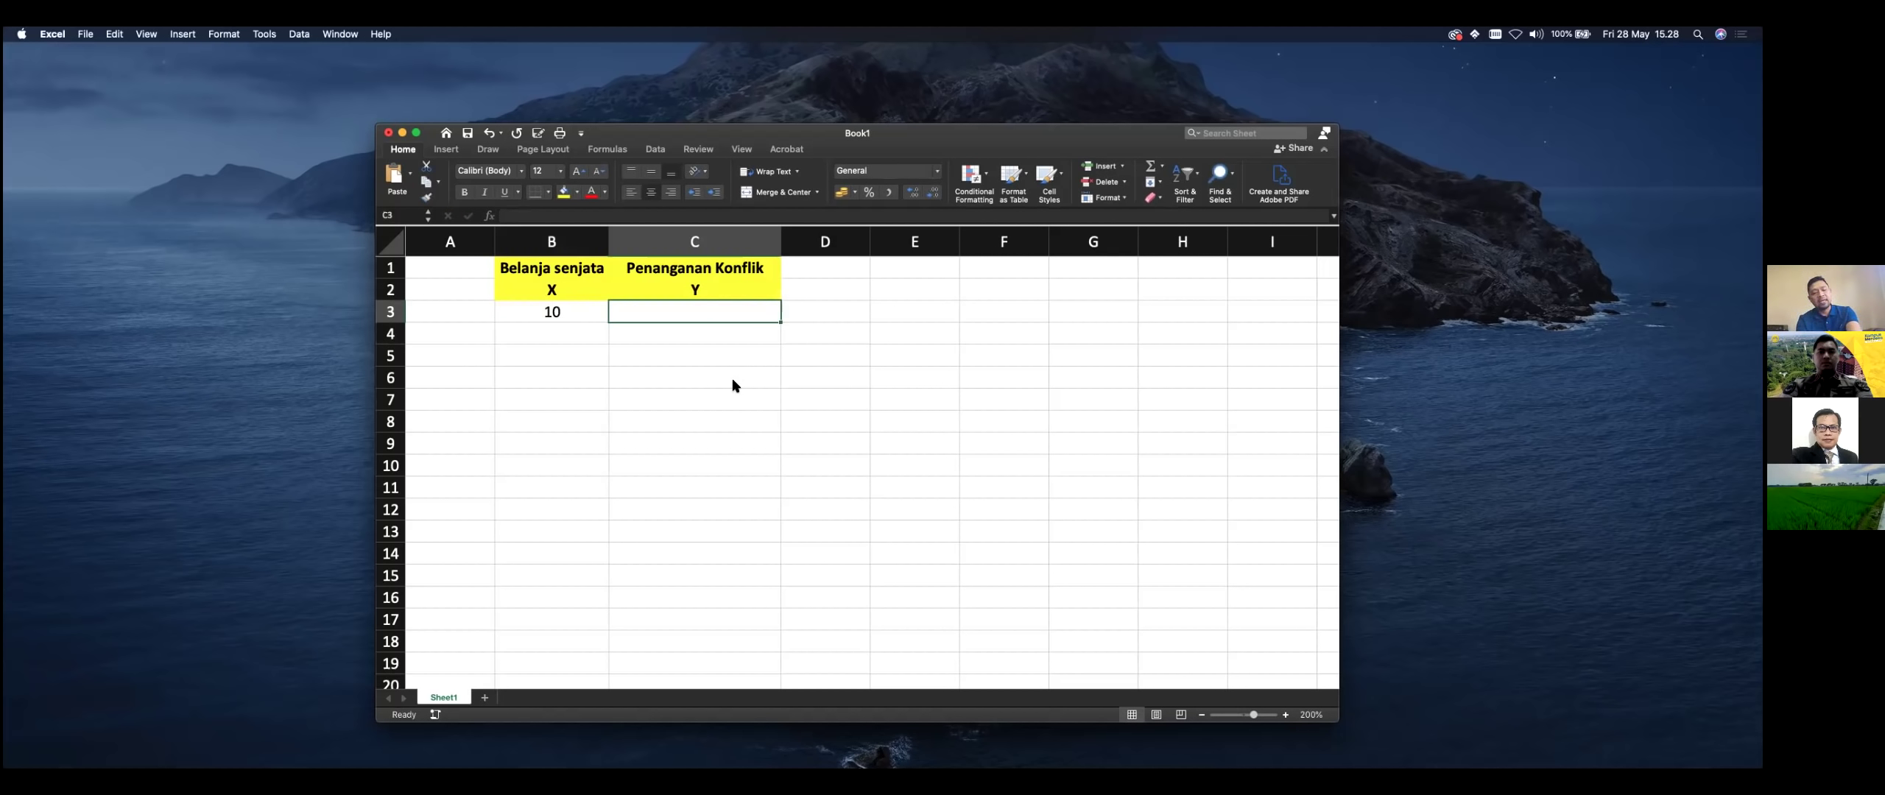
{"action": "type", "text": "200"}
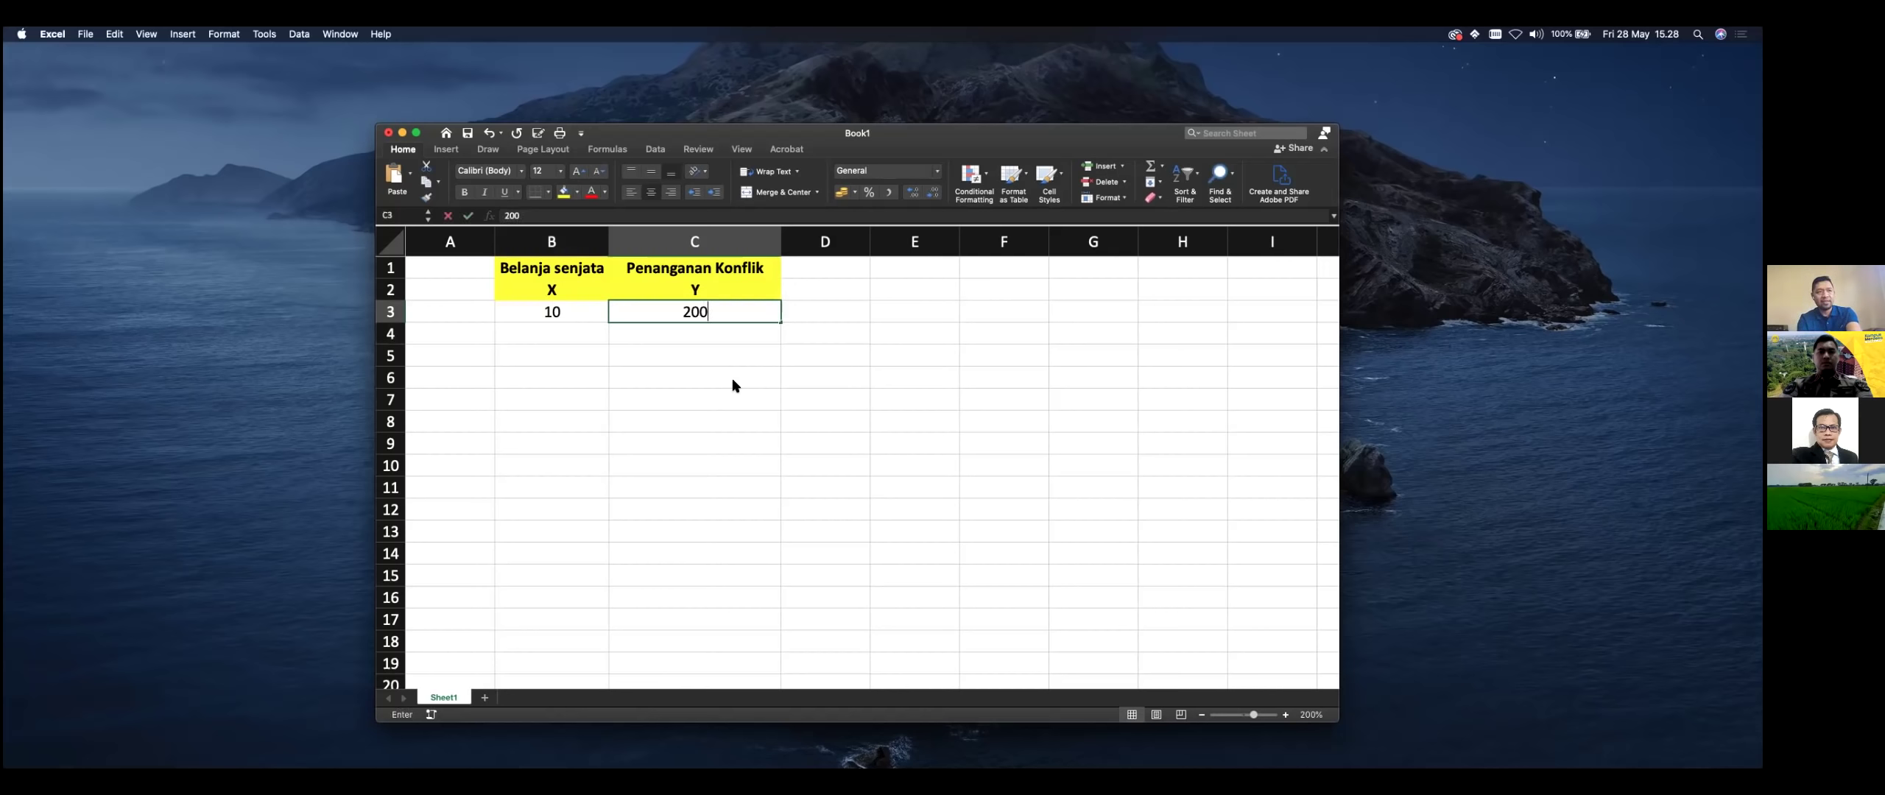
{"action": "key", "text": "Return"}
Step: Enter the next two data pairs: 20 and 250 in row 4, 30 and 300 in row 5
{"action": "type", "text": "20"}
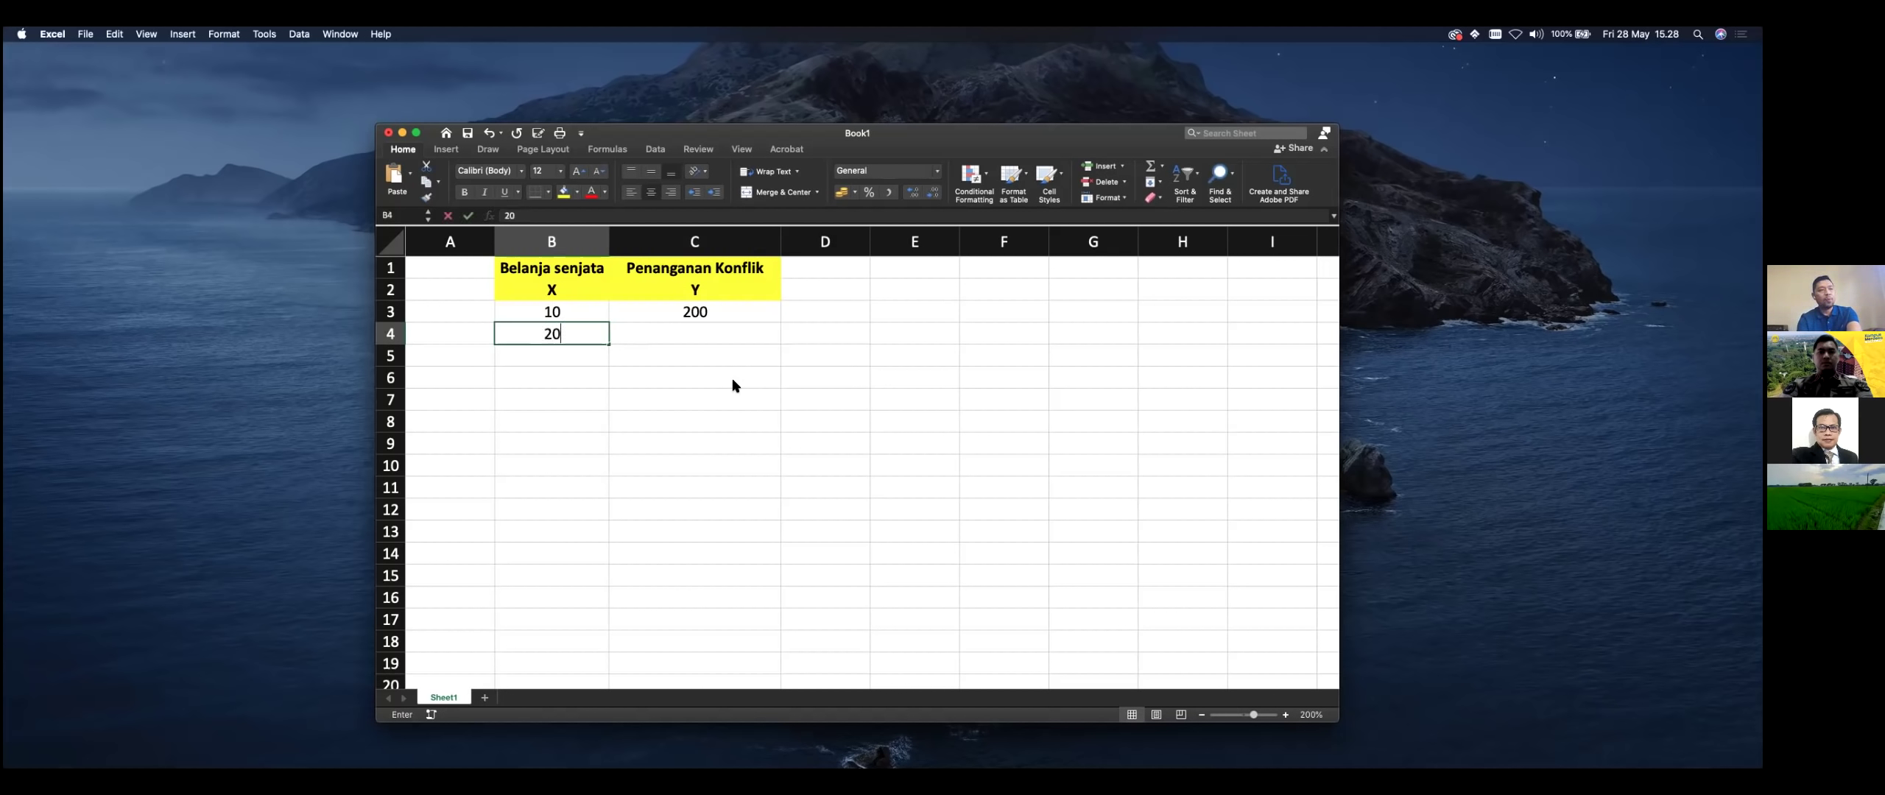
{"action": "key", "text": "Tab"}
{"action": "type", "text": "250"}
{"action": "key", "text": "Return"}
{"action": "type", "text": "30"}
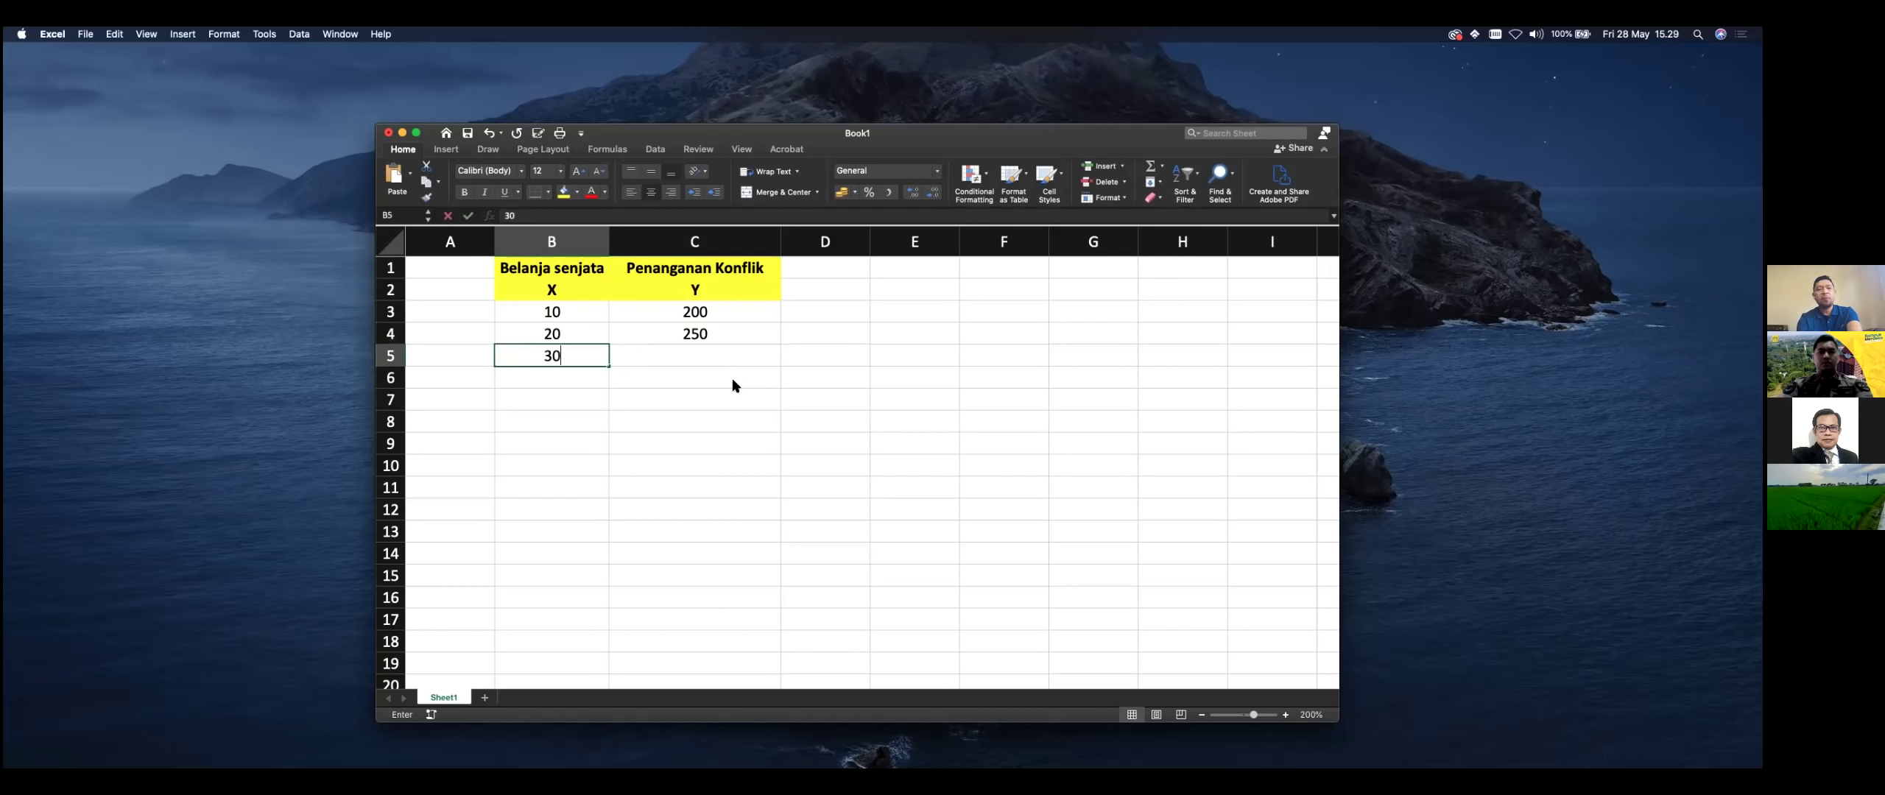
{"action": "key", "text": "Tab"}
{"action": "type", "text": "300"}
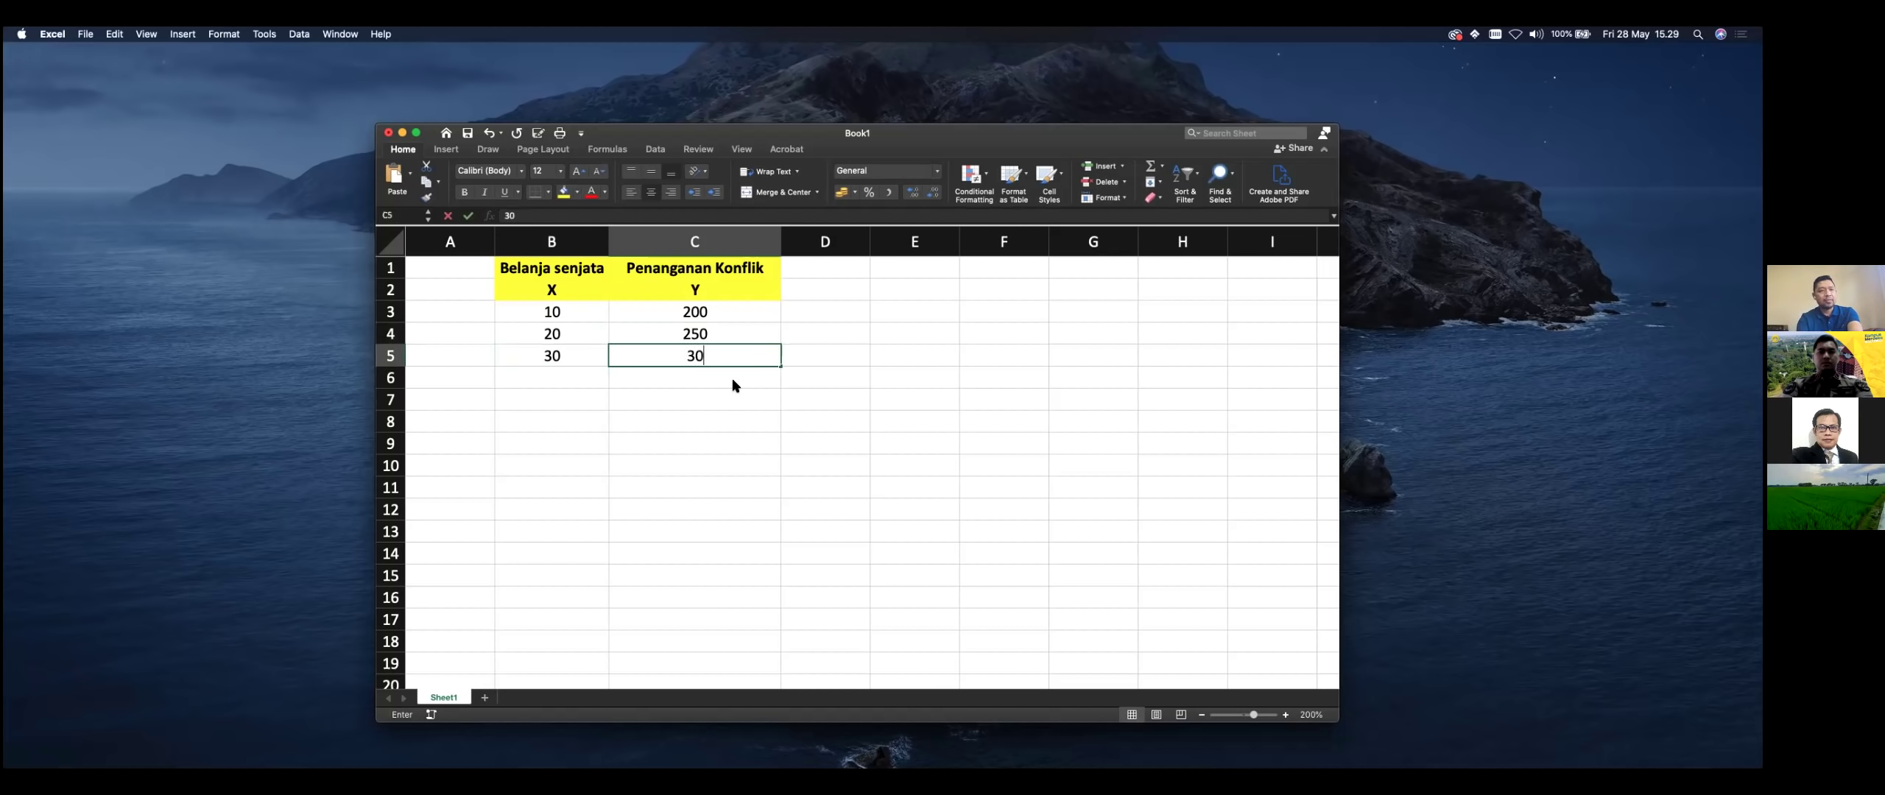
{"action": "key", "text": "Return"}
Step: Extend the number series in cells B3:C5 down to row 11 with the fill handle
{"action": "key", "text": "Up"}
{"action": "key", "text": "Up"}
{"action": "key", "text": "Up"}
{"action": "key", "text": "shift+Right"}
{"action": "key", "text": "shift+Down"}
{"action": "key", "text": "shift+Down"}
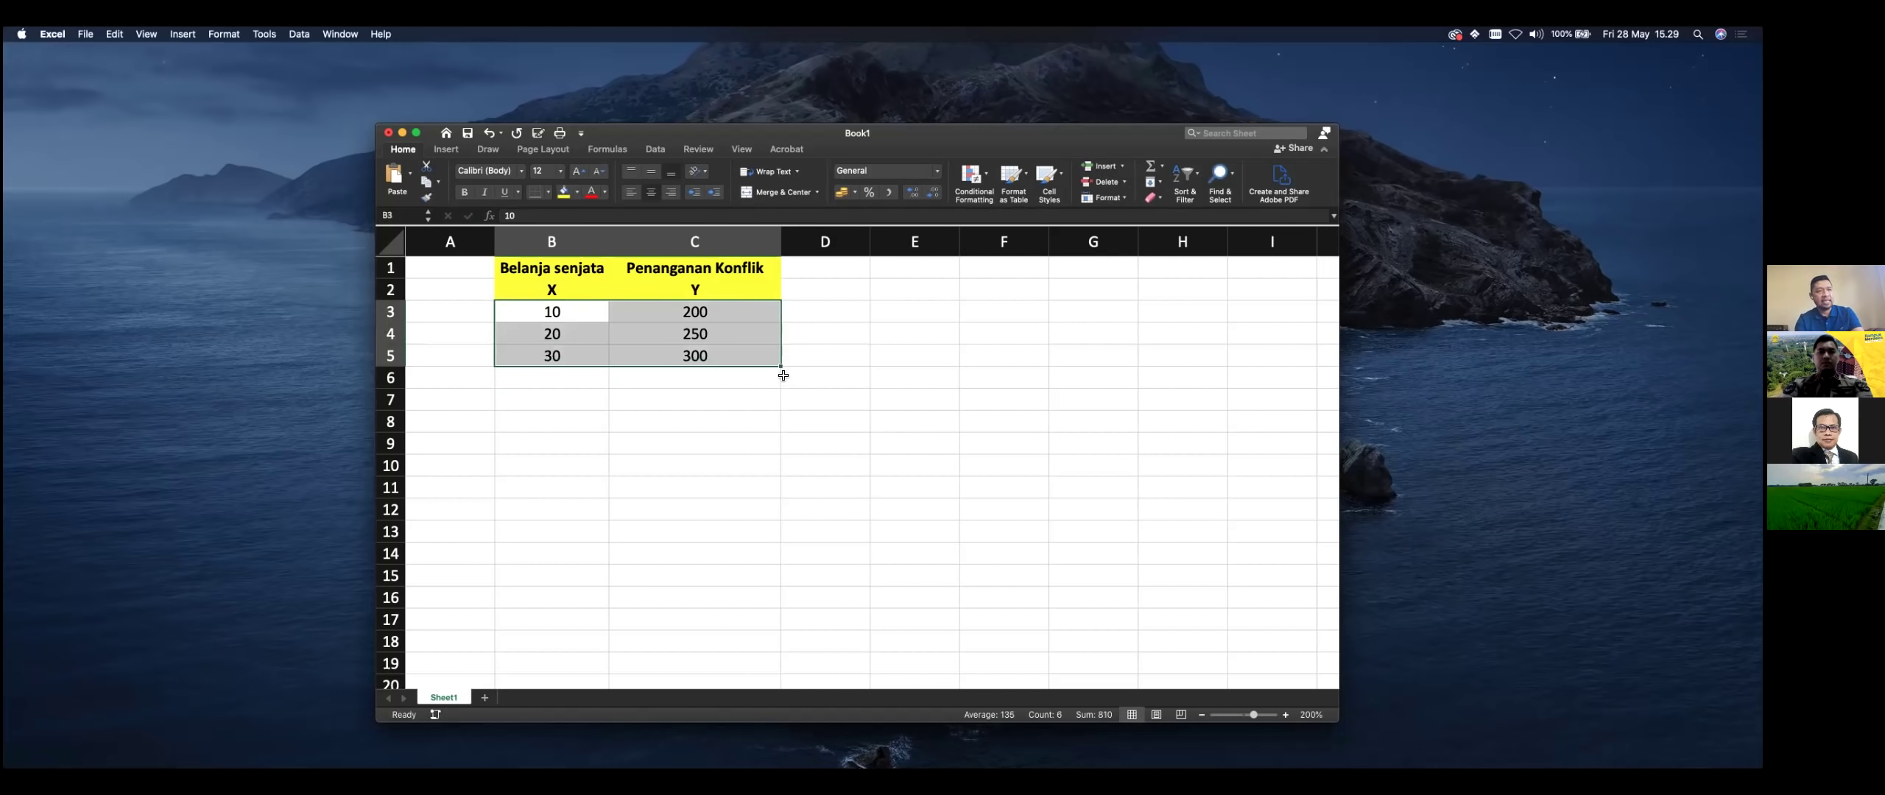
{"action": "left_click_drag", "start_coordinate": [777, 371], "coordinate": [775, 498]}
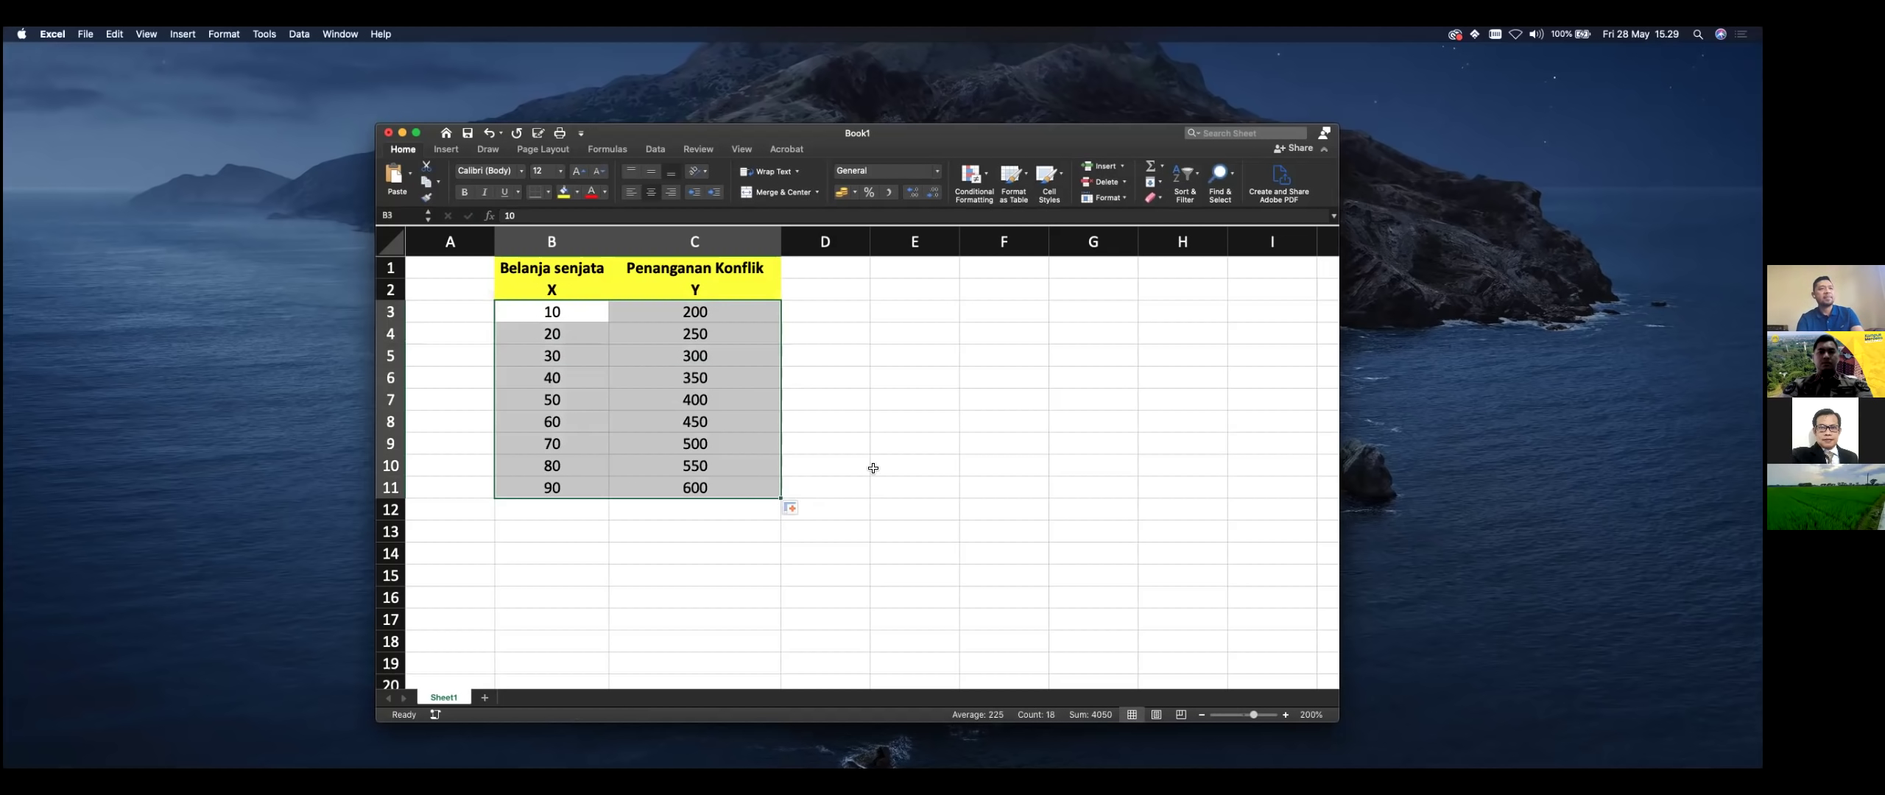
{"action": "left_click", "coordinate": [879, 473]}
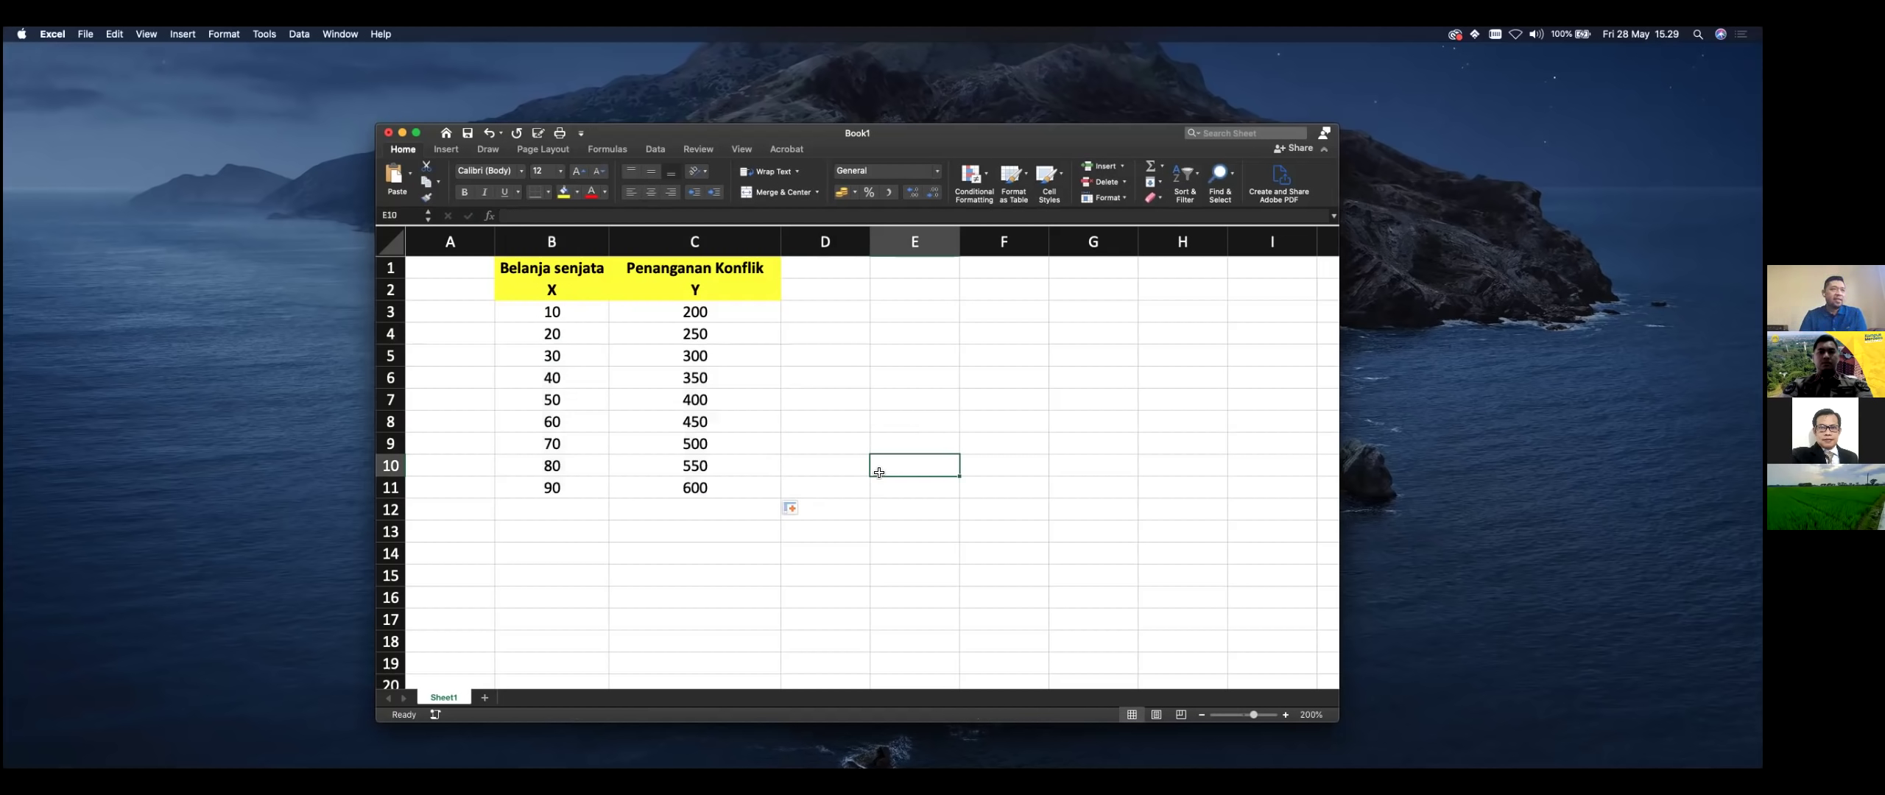
Step: Change the variable label in cell B2 to "X (M)"
{"action": "double_click", "coordinate": [571, 288]}
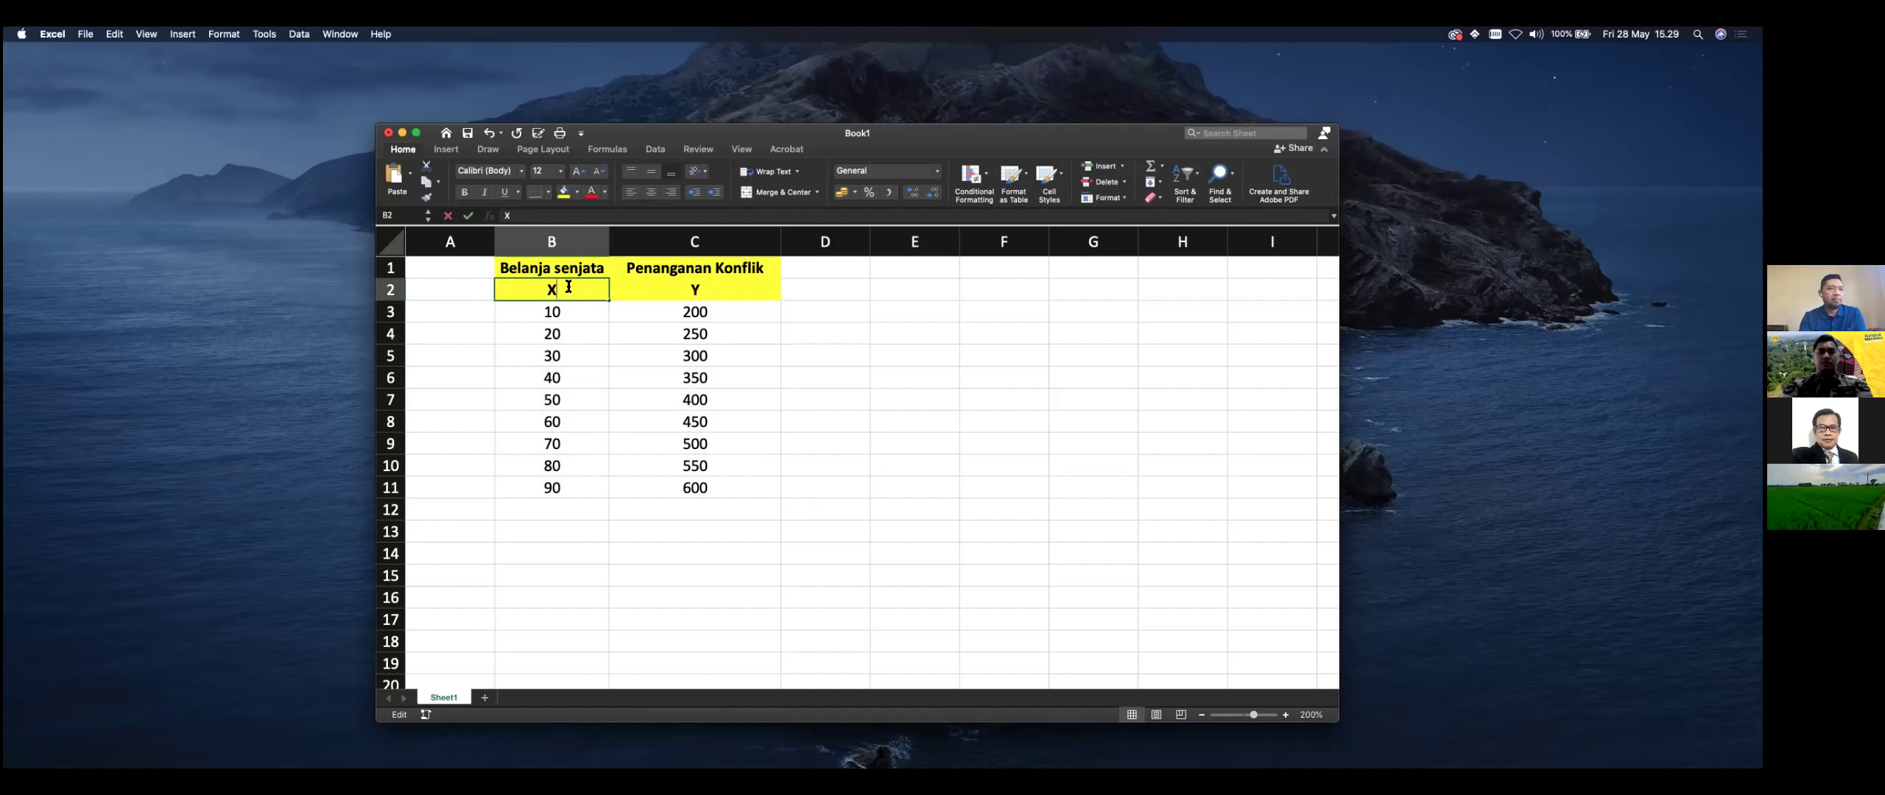
{"action": "type", "text": "(M"}
{"action": "key", "text": "Return"}
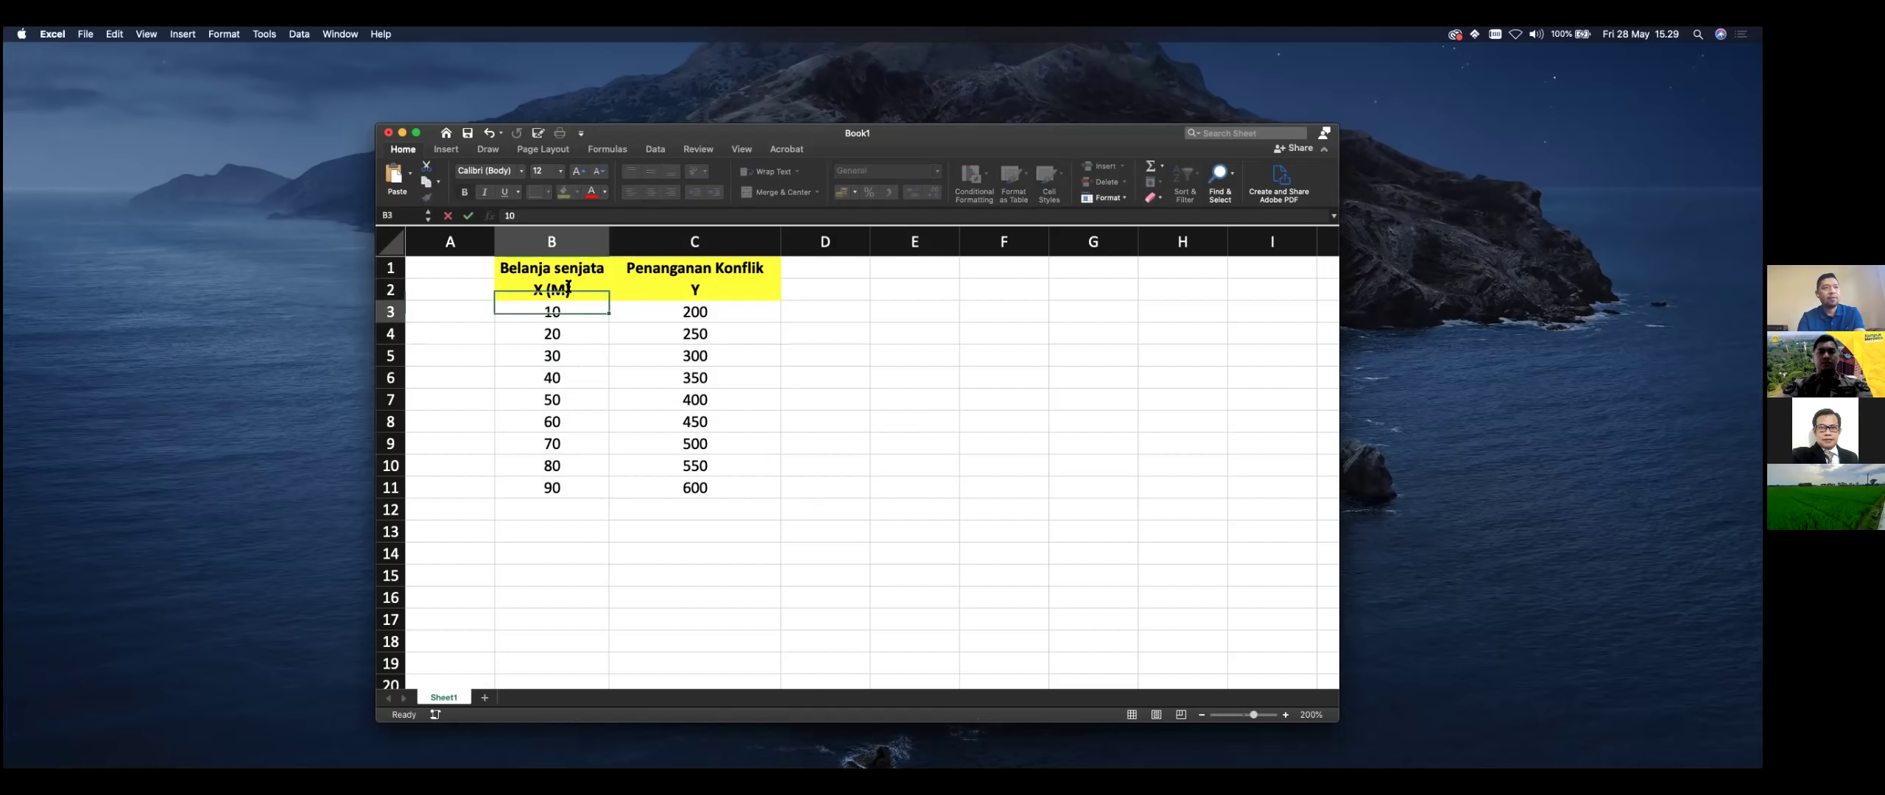
Step: Change the variable label in cell C2 to "Y (Jum.Konflik)"
{"action": "key", "text": "Up"}
{"action": "key", "text": "Right"}
{"action": "key", "text": "Right"}
{"action": "key", "text": "Left"}
{"action": "left_click", "coordinate": [567, 213]}
{"action": "type", "text": "(J"}
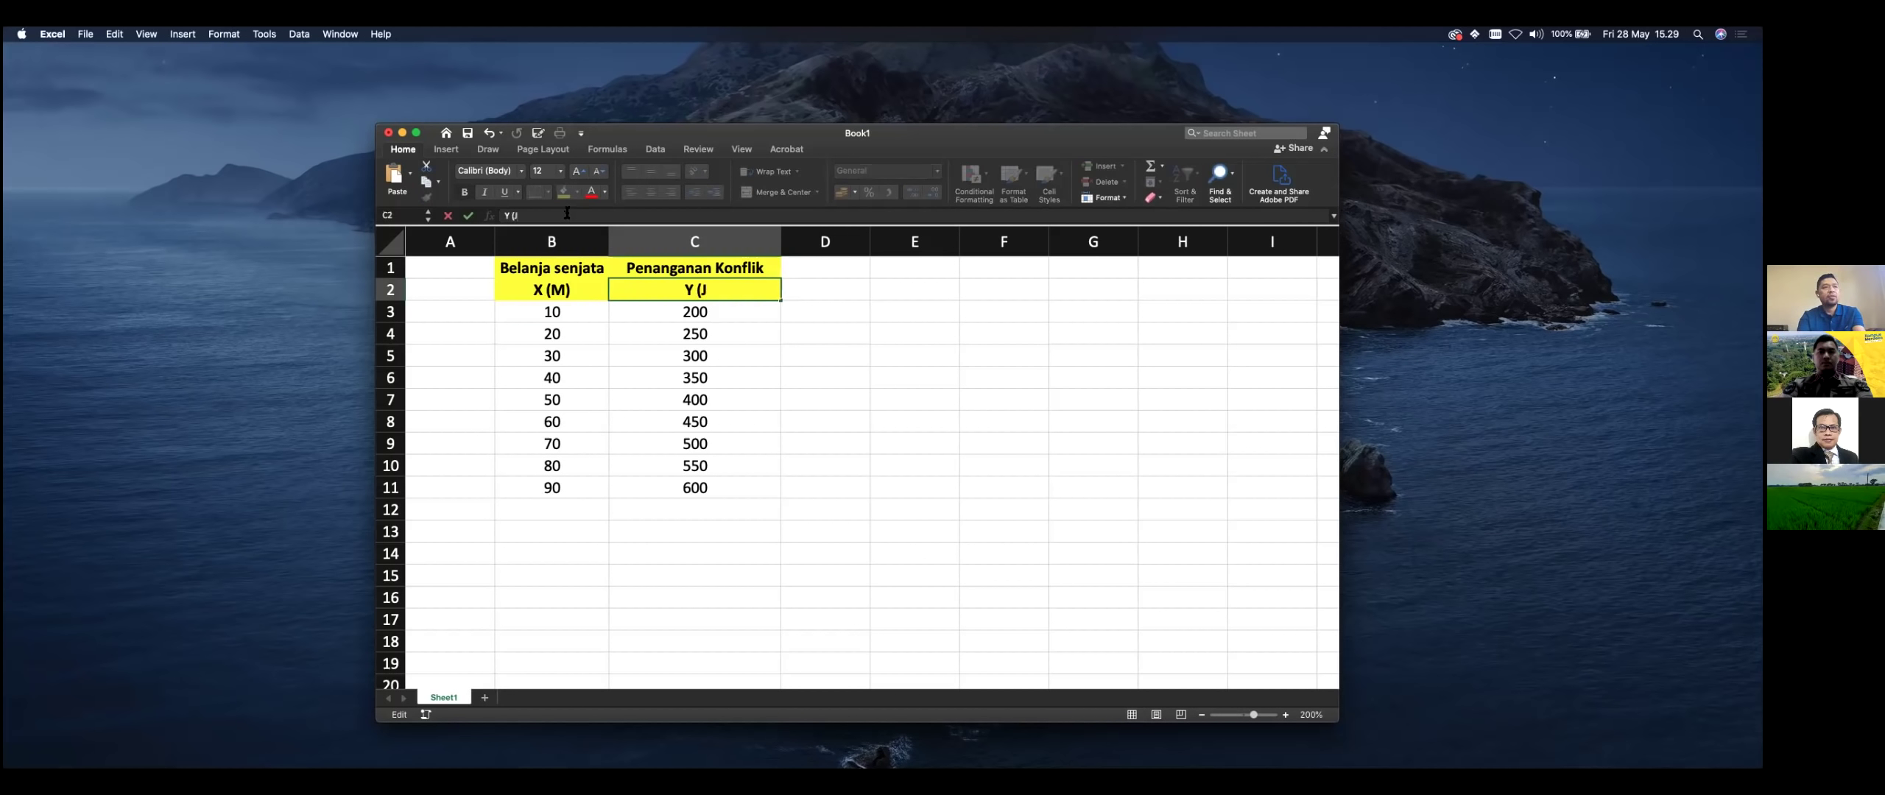
{"action": "type", "text": "um.Konflik)"}
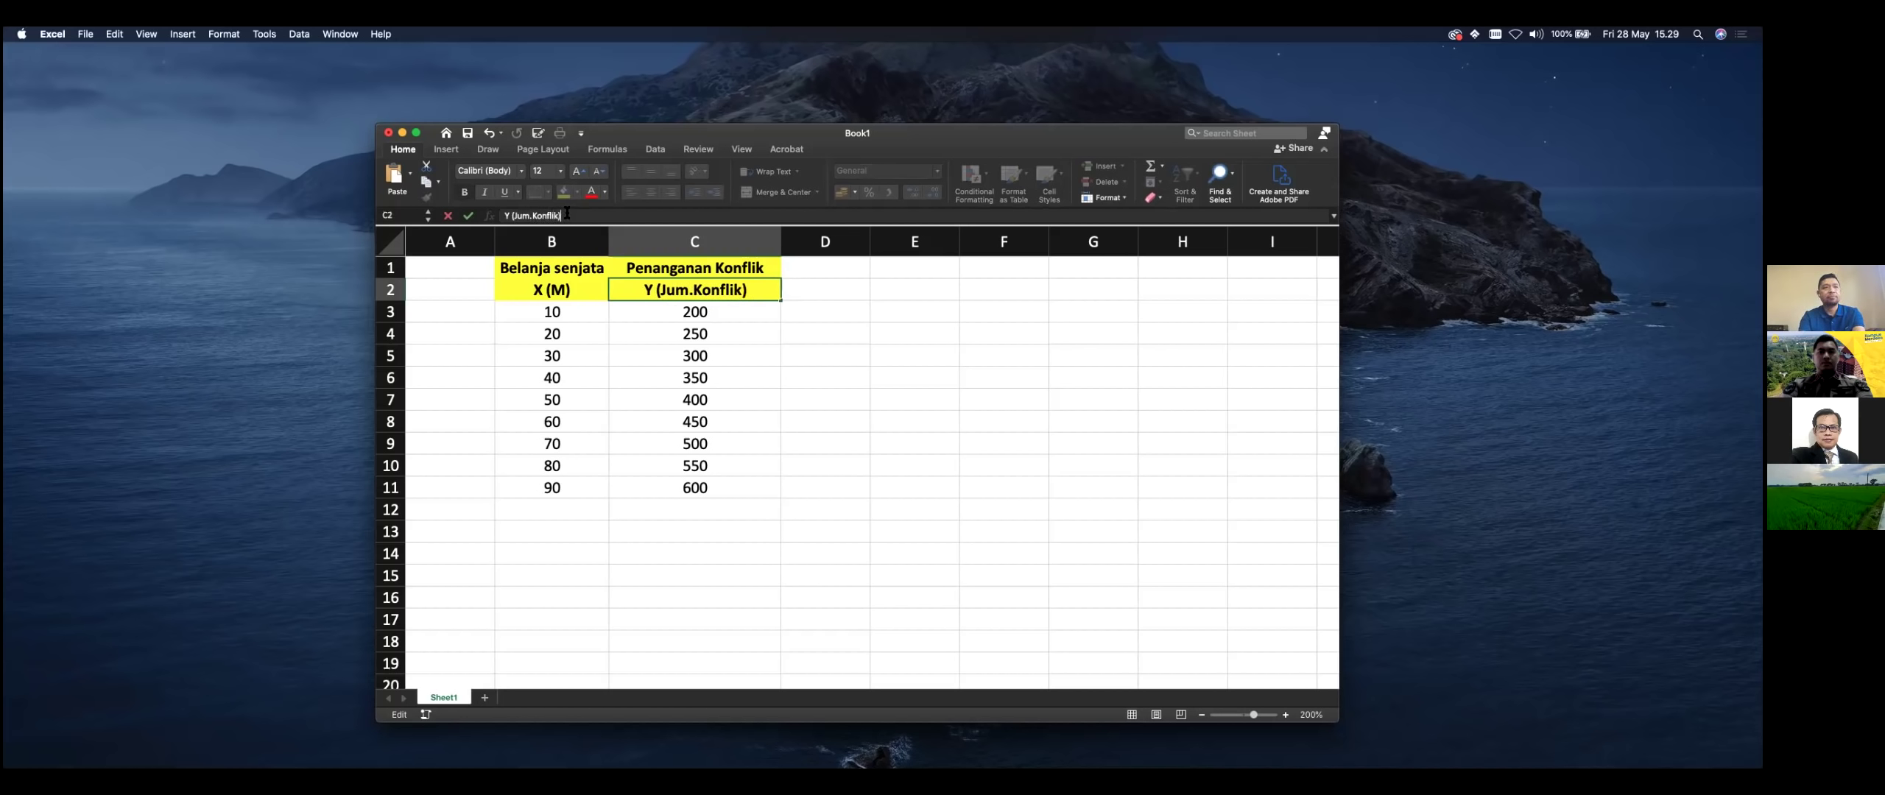
{"action": "key", "text": "Return"}
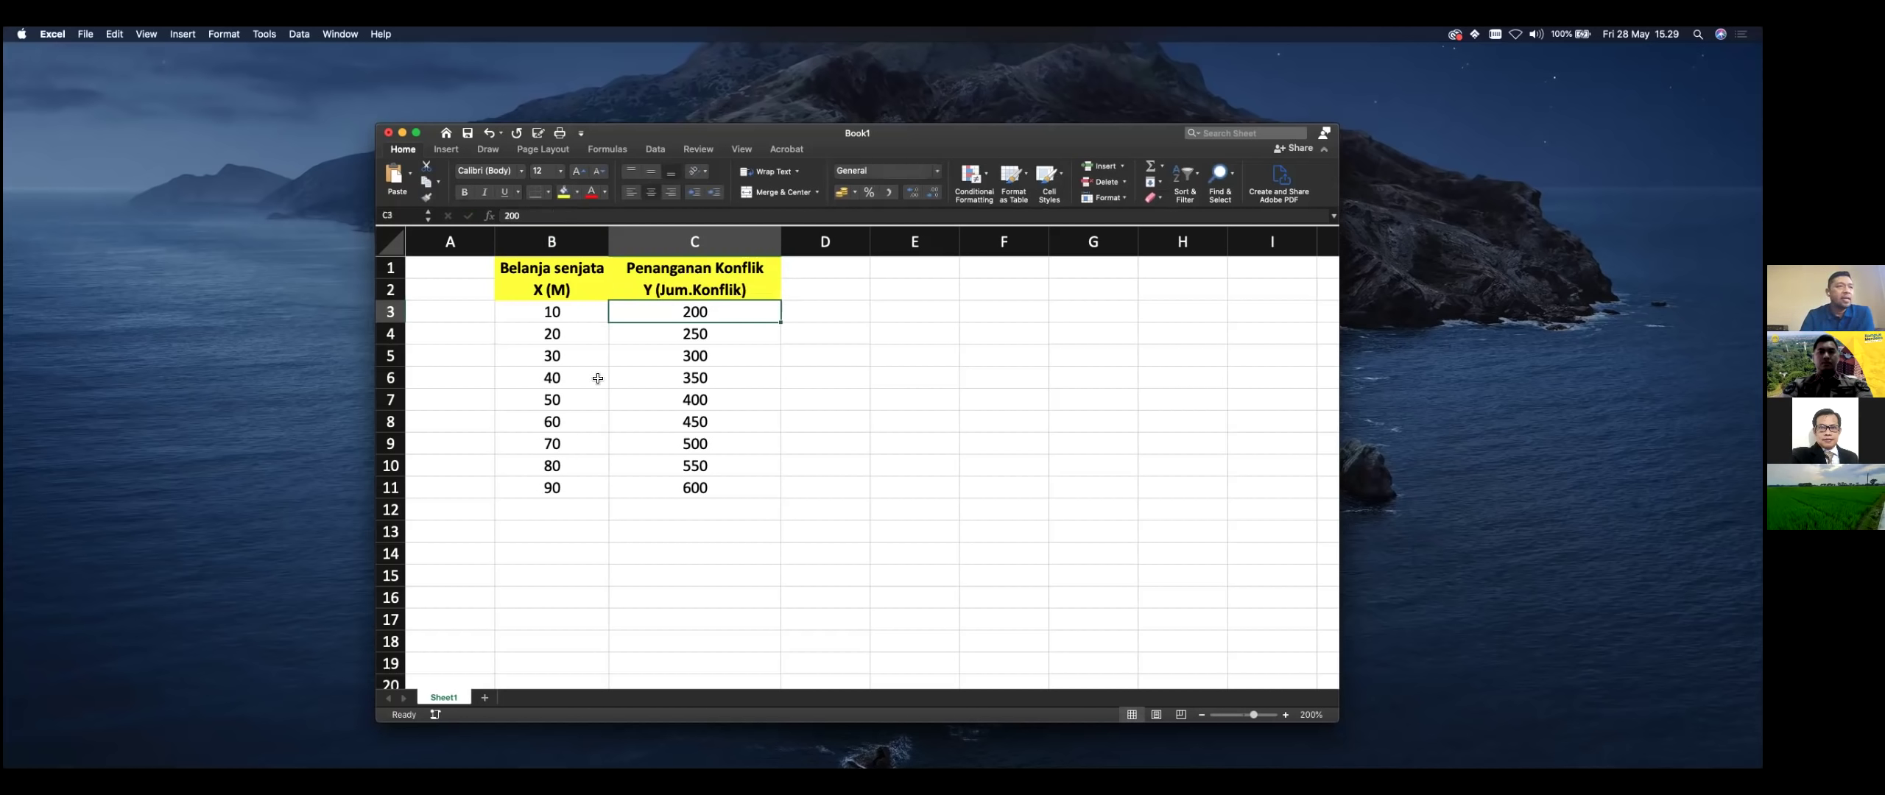
Step: Insert a markers-only scatter chart from the X and Y data in cells B2:C11
{"action": "left_click_drag", "start_coordinate": [583, 294], "coordinate": [707, 294]}
{"action": "left_click_drag", "start_coordinate": [704, 352], "coordinate": [700, 487]}
{"action": "left_click", "coordinate": [449, 150]}
{"action": "left_click_drag", "start_coordinate": [837, 130], "coordinate": [706, 91]}
{"action": "left_click", "coordinate": [749, 159]}
{"action": "left_click", "coordinate": [771, 242]}
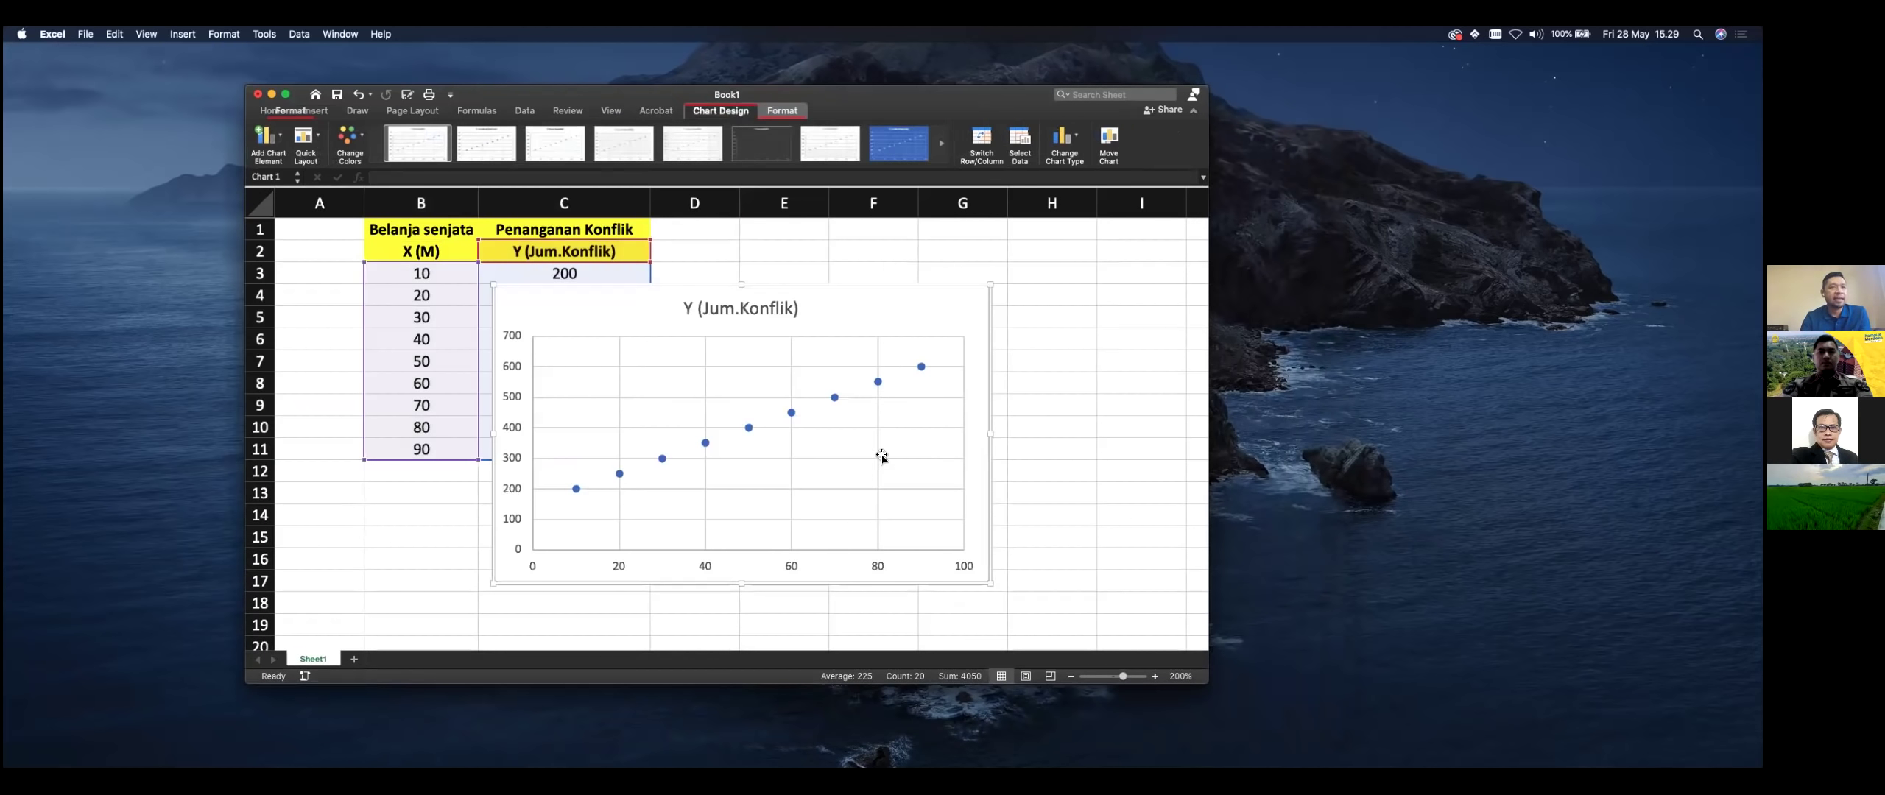
Step: Delete the horizontal and vertical gridlines and the title from the scatter chart
{"action": "key", "text": "Delete"}
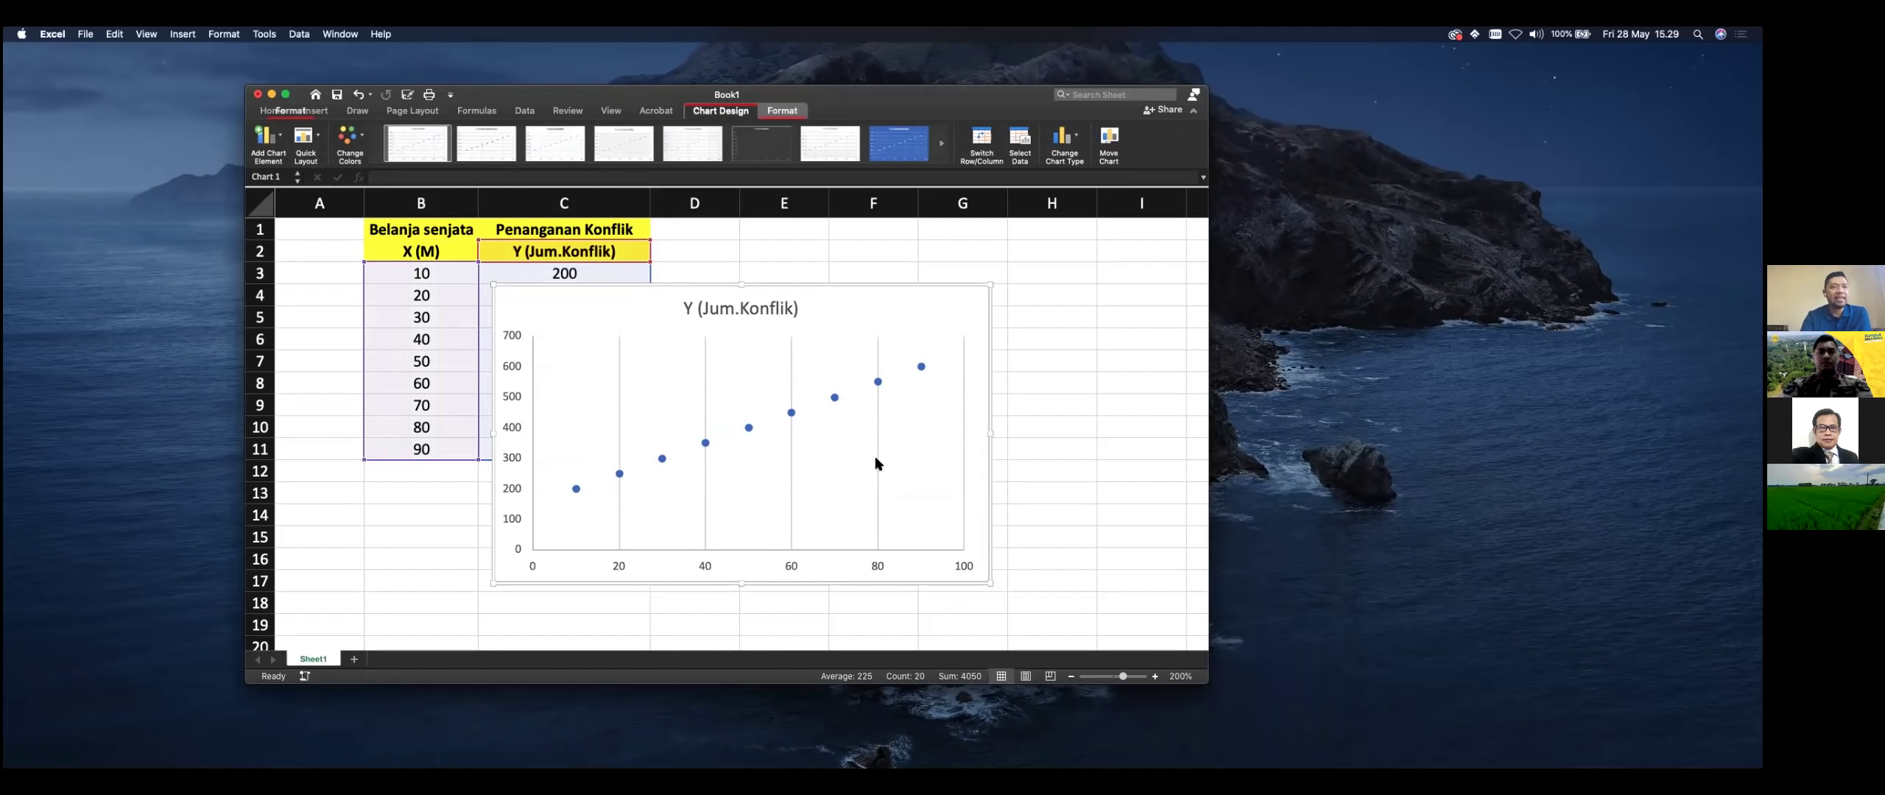
{"action": "left_click", "coordinate": [878, 463]}
{"action": "key", "text": "Delete"}
{"action": "left_click", "coordinate": [787, 311]}
{"action": "key", "text": "Escape"}
{"action": "left_click", "coordinate": [790, 330]}
{"action": "key", "text": "Delete"}
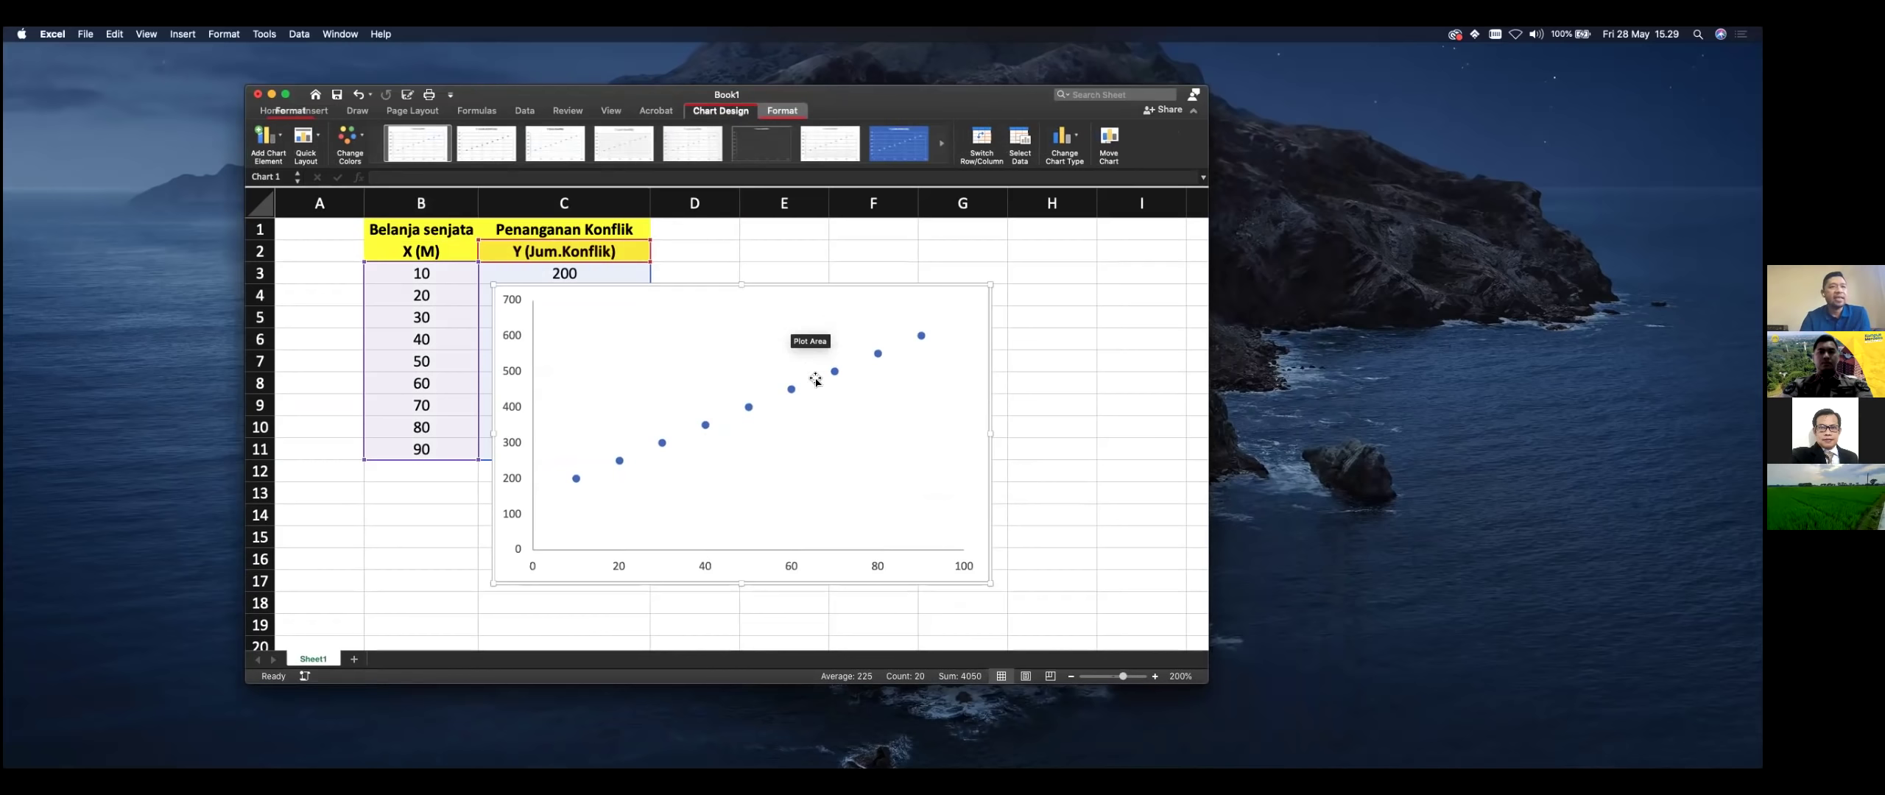
Step: Widen the scatter chart and shift it down by about one row
{"action": "left_click_drag", "start_coordinate": [990, 583], "coordinate": [1121, 593]}
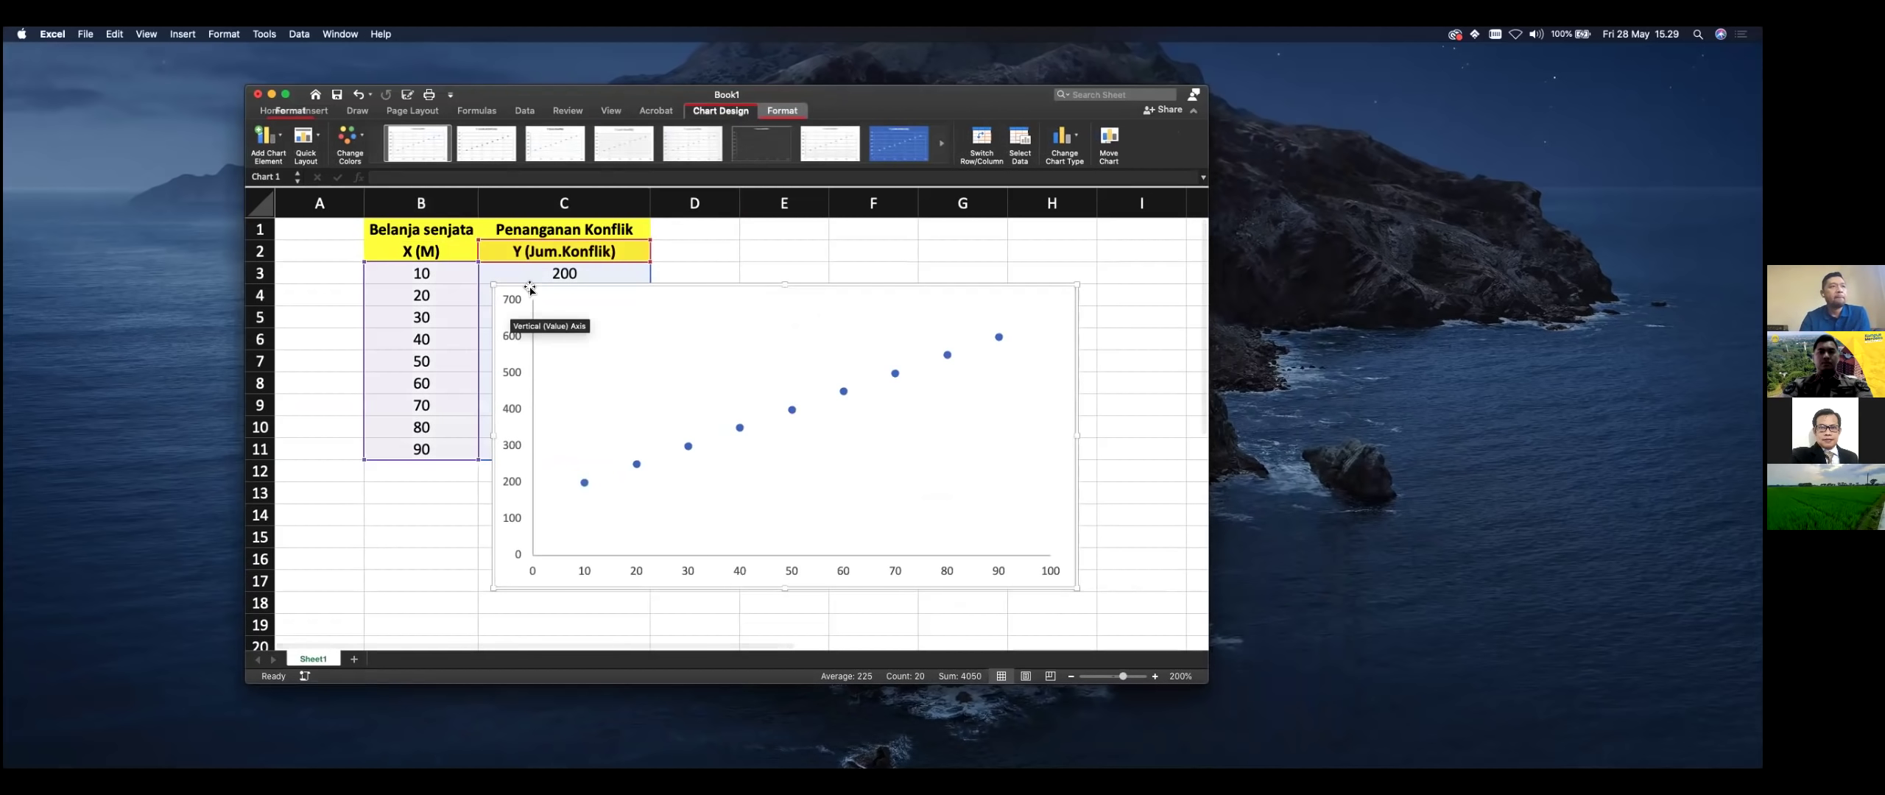
{"action": "left_click_drag", "start_coordinate": [524, 307], "coordinate": [526, 334]}
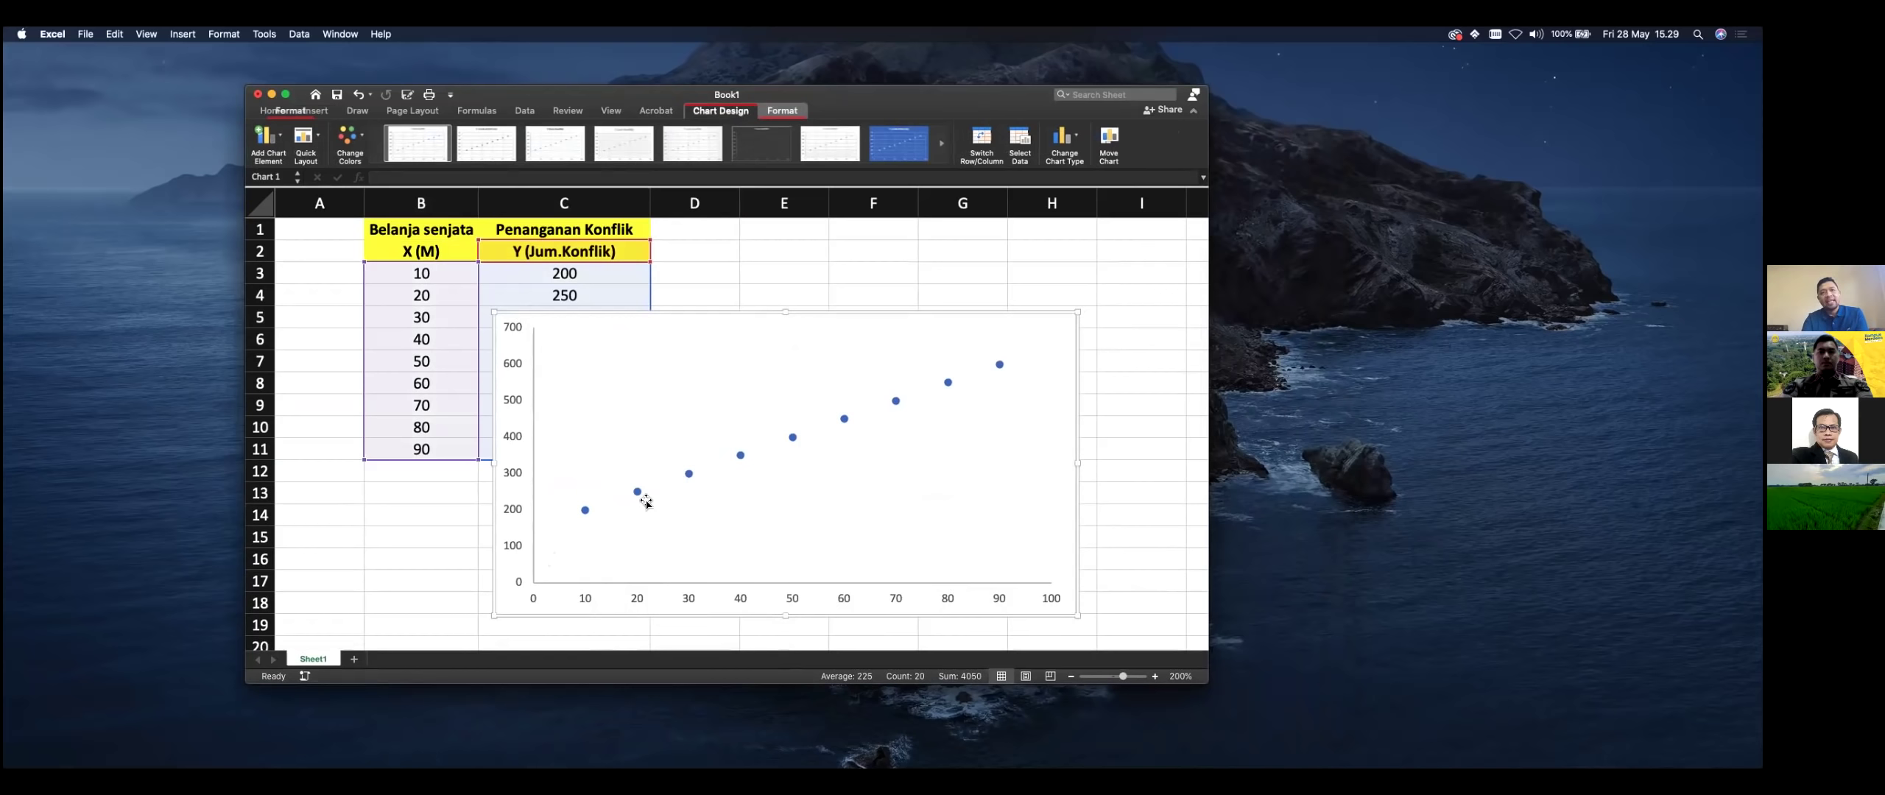
Step: Add a linear trendline to the data series and enlarge the workbook window so the whole chart fits
{"action": "right_click", "coordinate": [949, 386]}
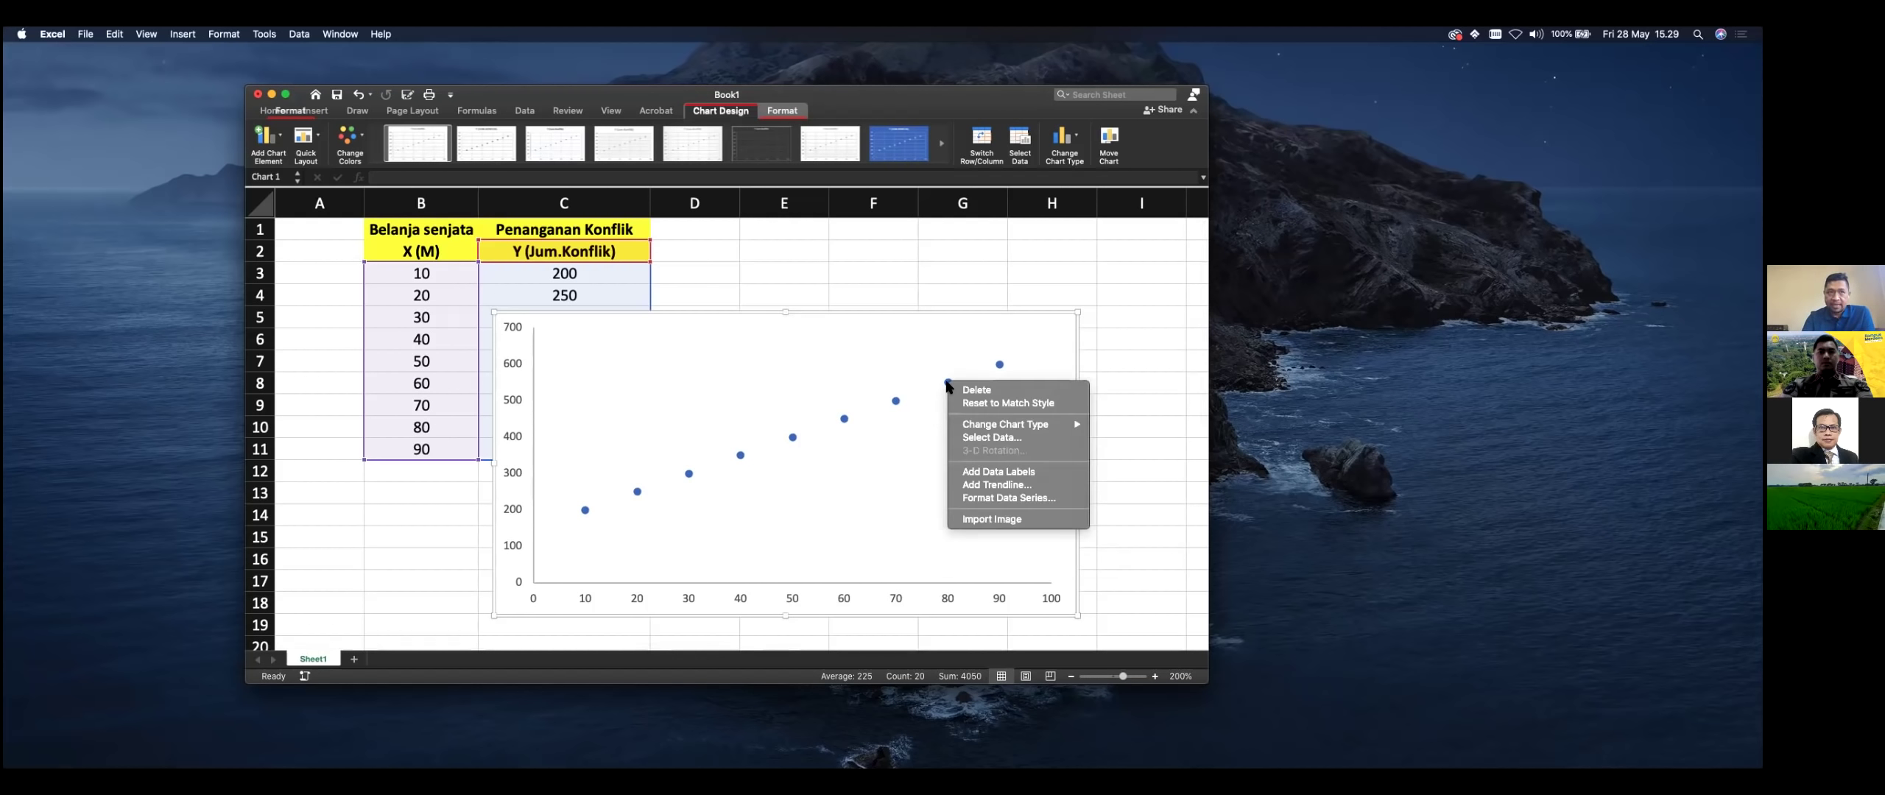
{"action": "left_click", "coordinate": [1017, 486]}
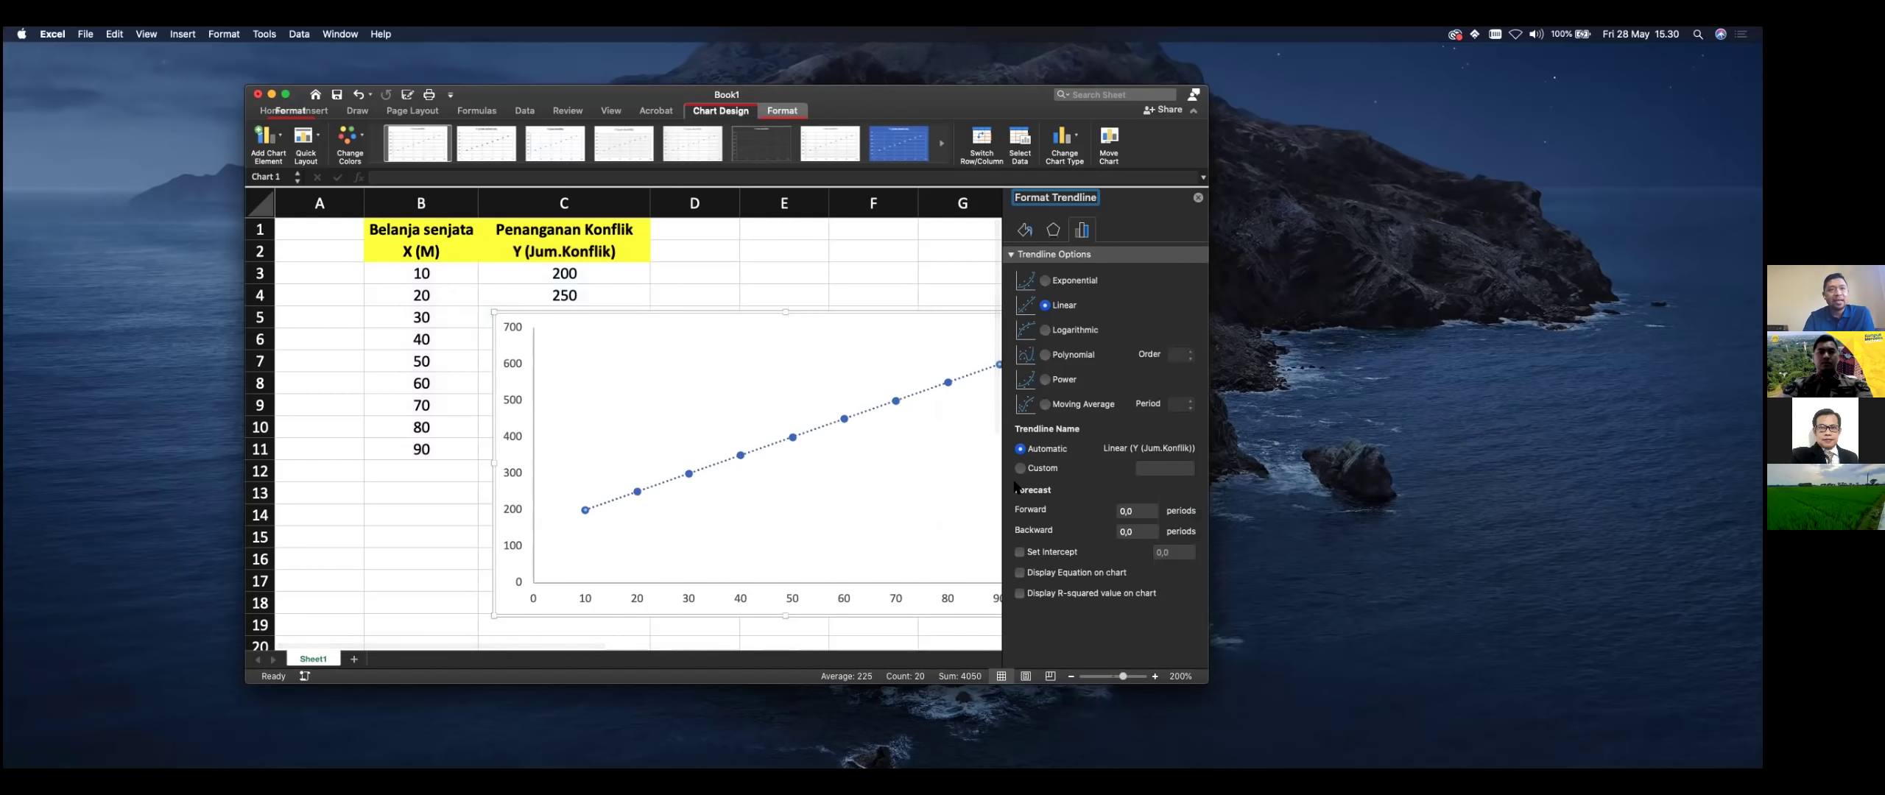
{"action": "left_click_drag", "start_coordinate": [1217, 686], "coordinate": [1469, 722]}
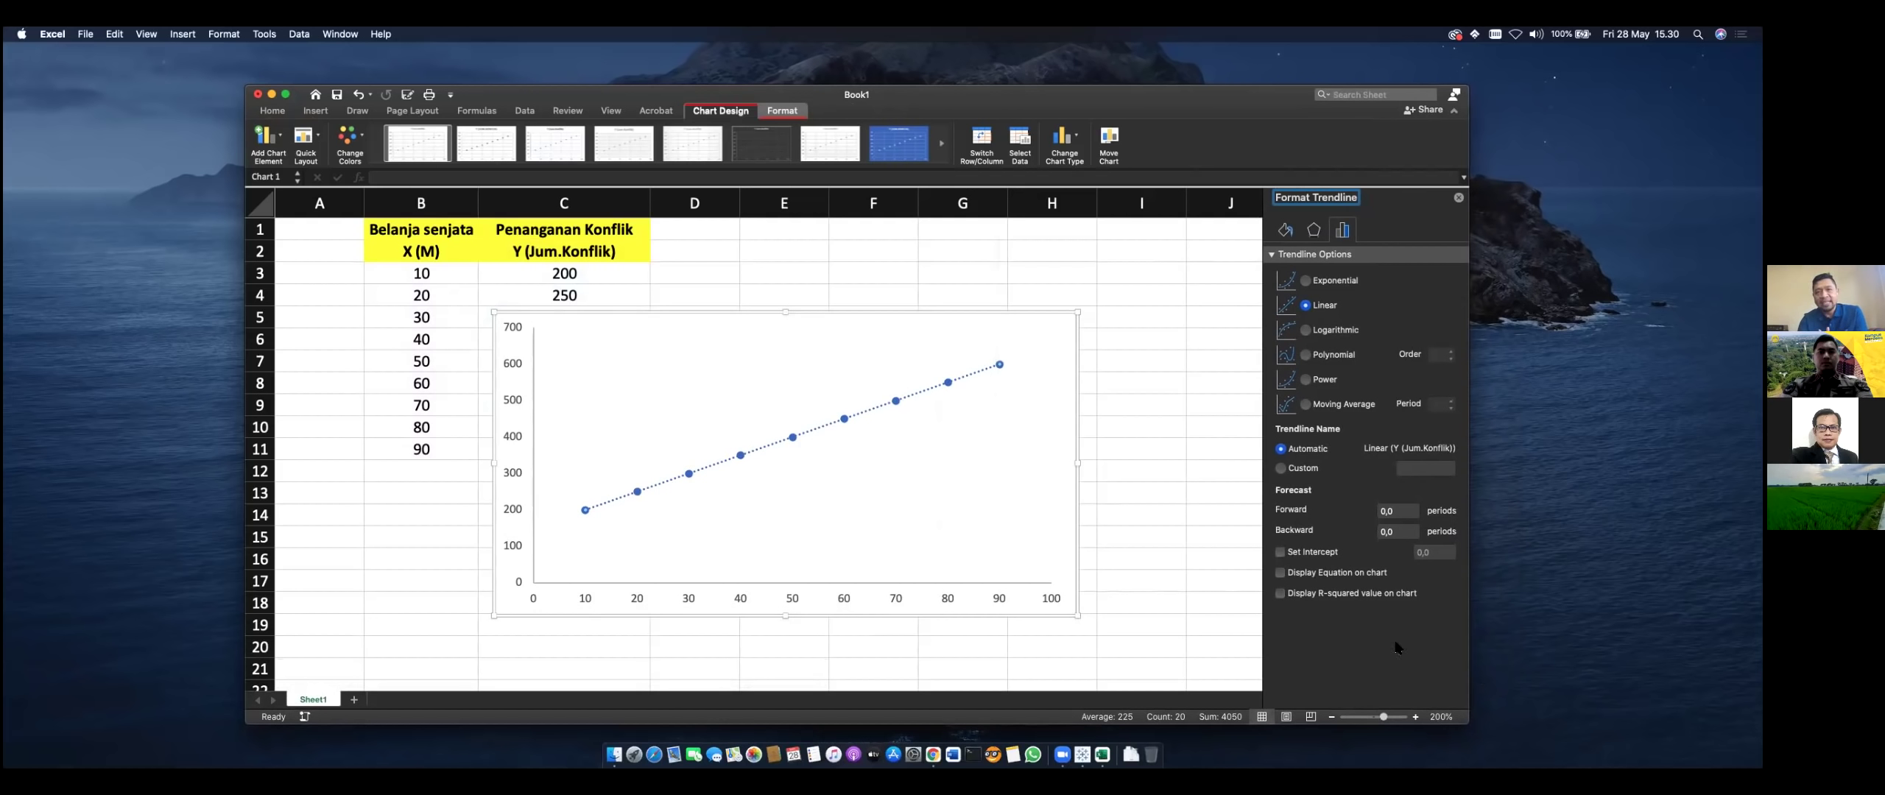
Step: Display the trendline's R-squared value on the chart and move its label just below the line
{"action": "left_click", "coordinate": [1281, 593]}
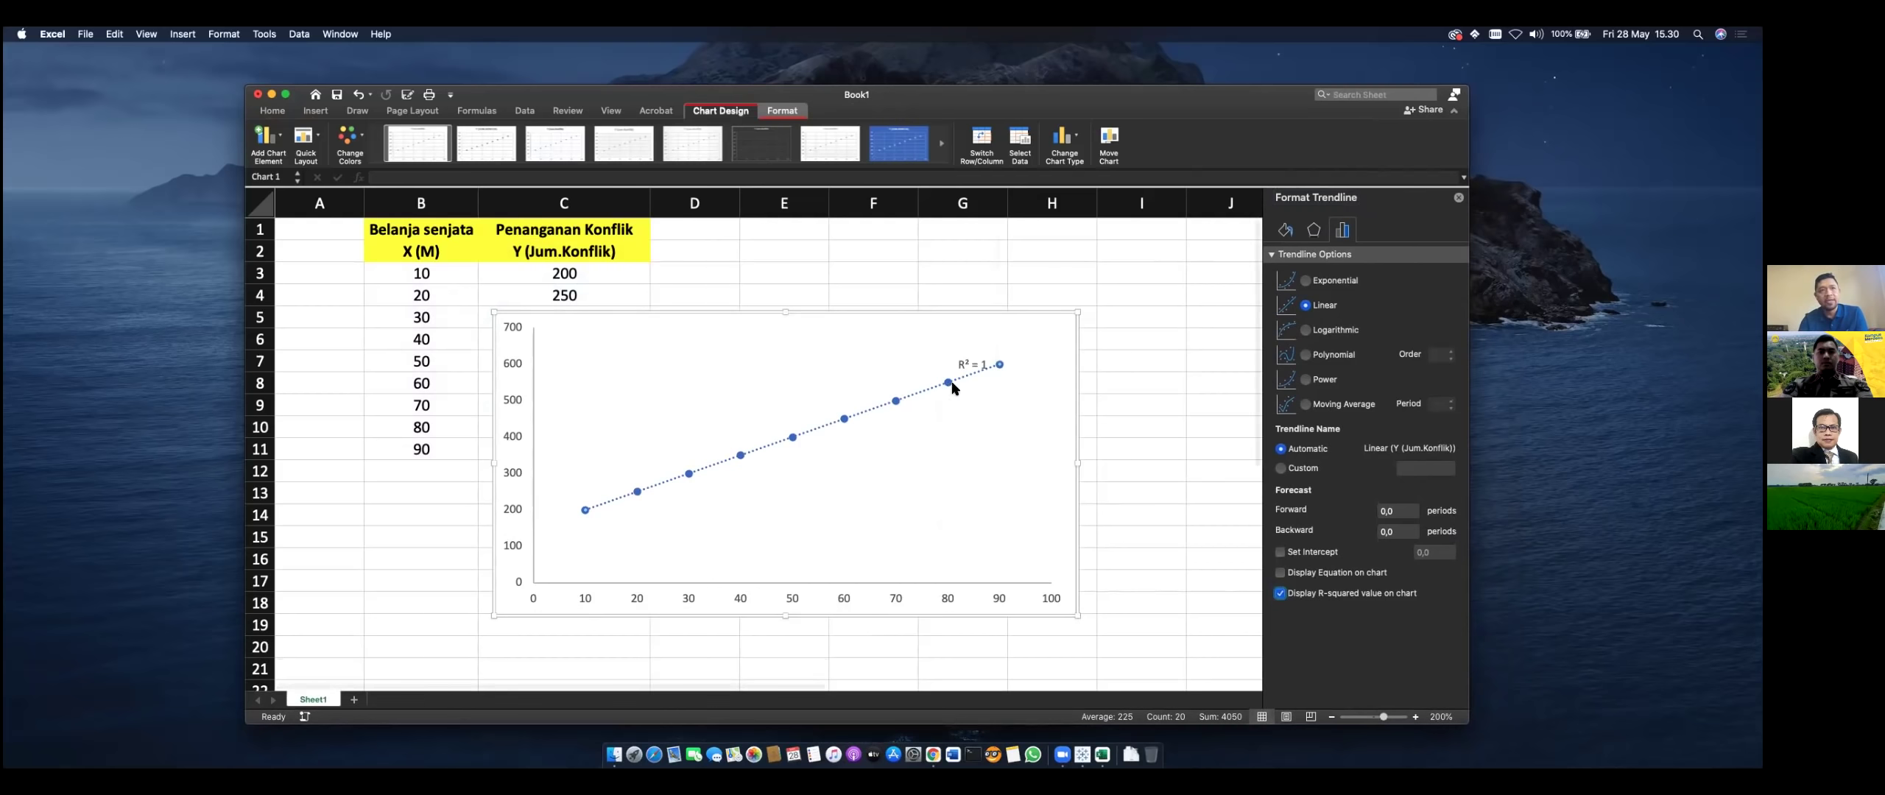
{"action": "left_click", "coordinate": [969, 364]}
{"action": "left_click_drag", "start_coordinate": [968, 364], "coordinate": [933, 419]}
{"action": "left_click", "coordinate": [1159, 464]}
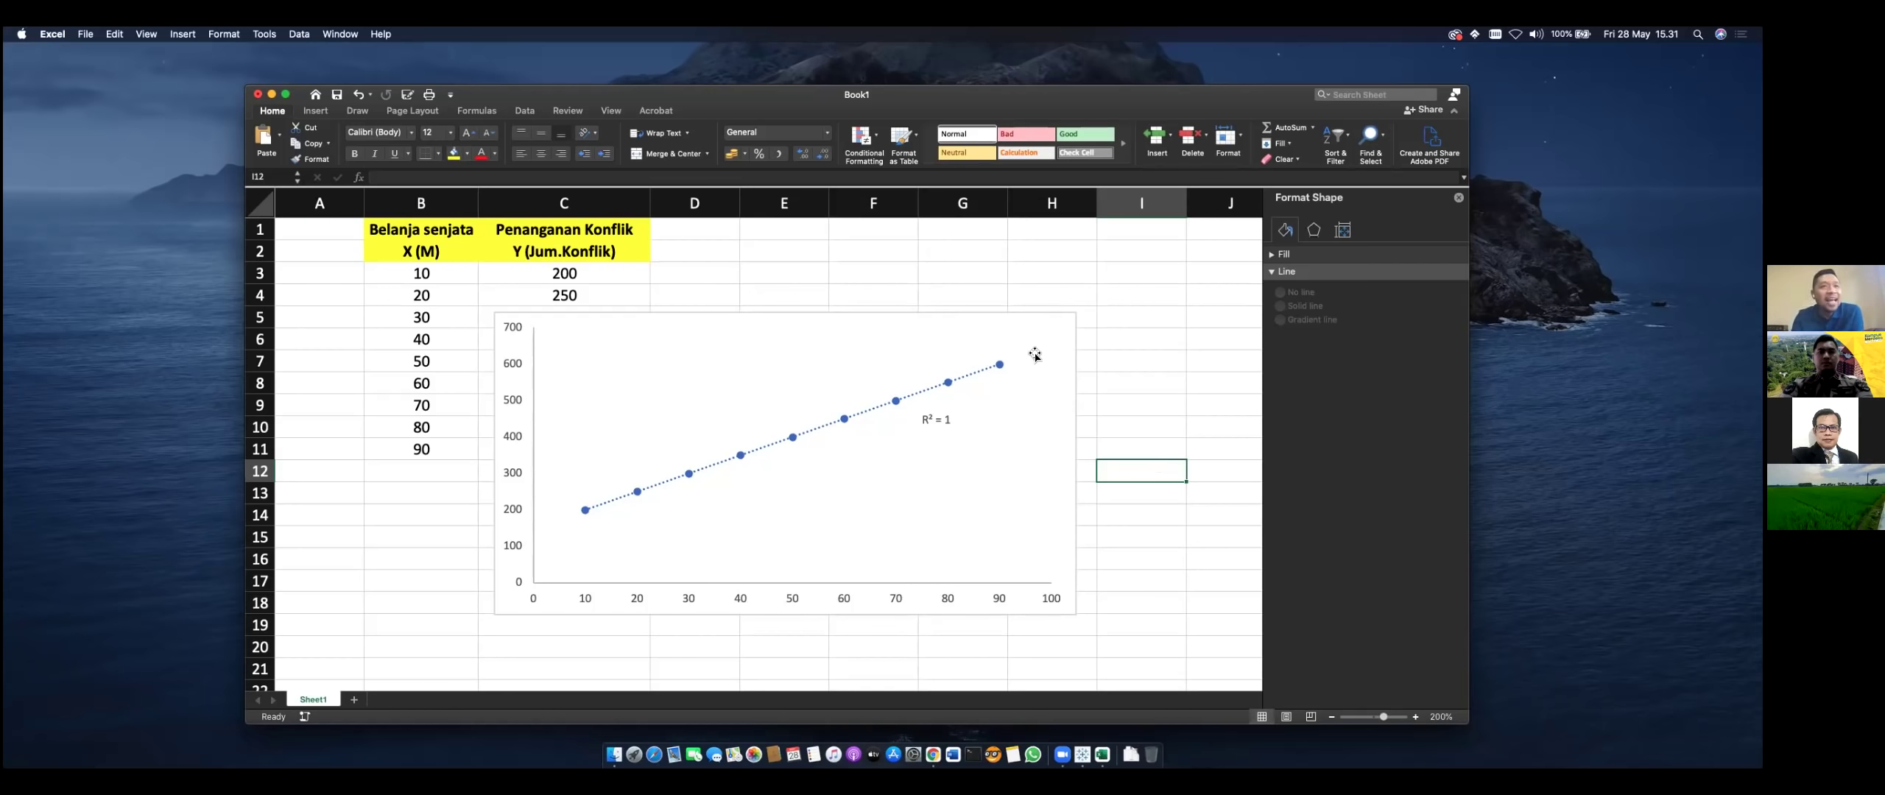
Step: Move the chart beside the data table so that it no longer covers column C
{"action": "left_click", "coordinate": [1016, 317]}
{"action": "left_click_drag", "start_coordinate": [1019, 313], "coordinate": [1177, 239]}
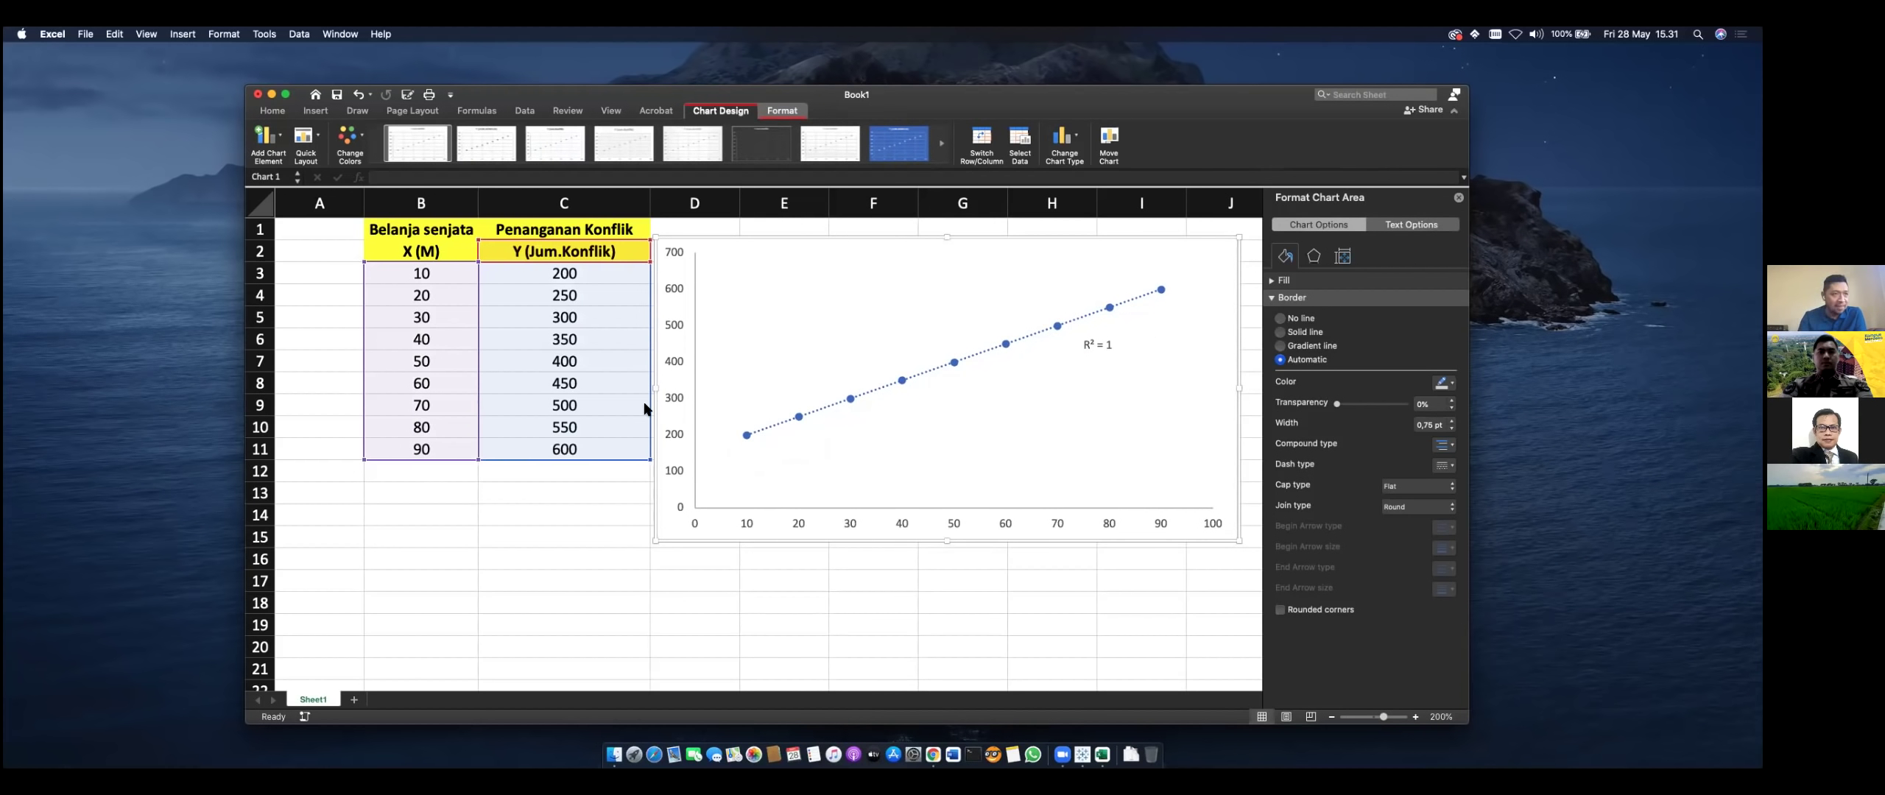
Step: Change the Y value in cell C7 to 430 and highlight the cell with a yellow fill
{"action": "left_click", "coordinate": [611, 362]}
{"action": "type", "text": "430"}
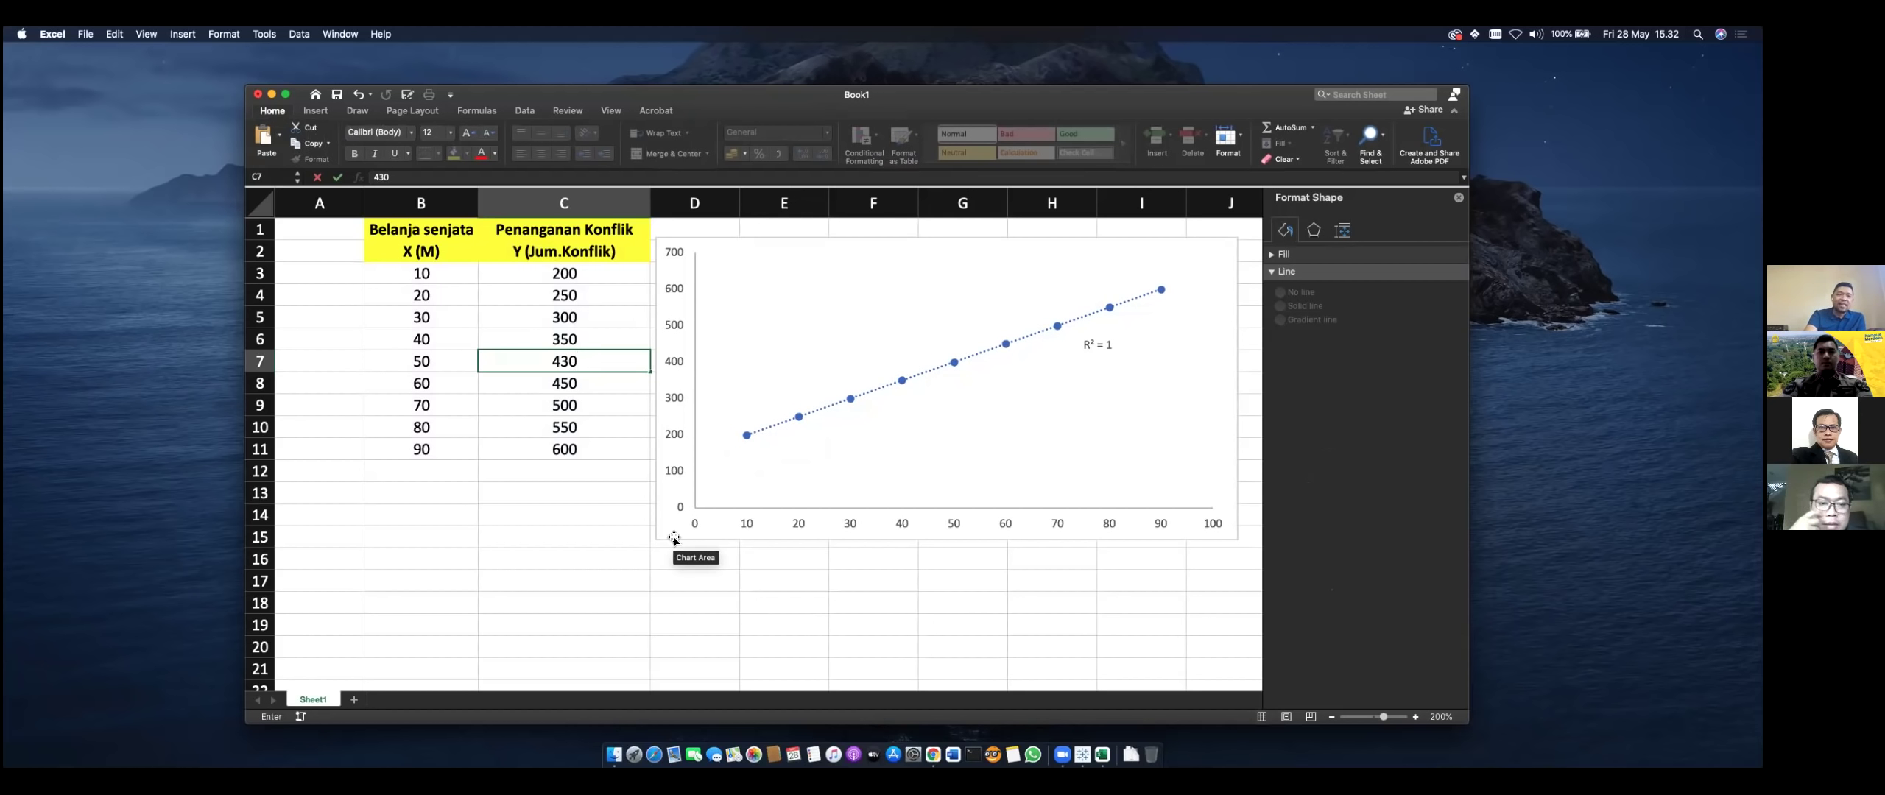
{"action": "key", "text": "Escape"}
{"action": "type", "text": "430"}
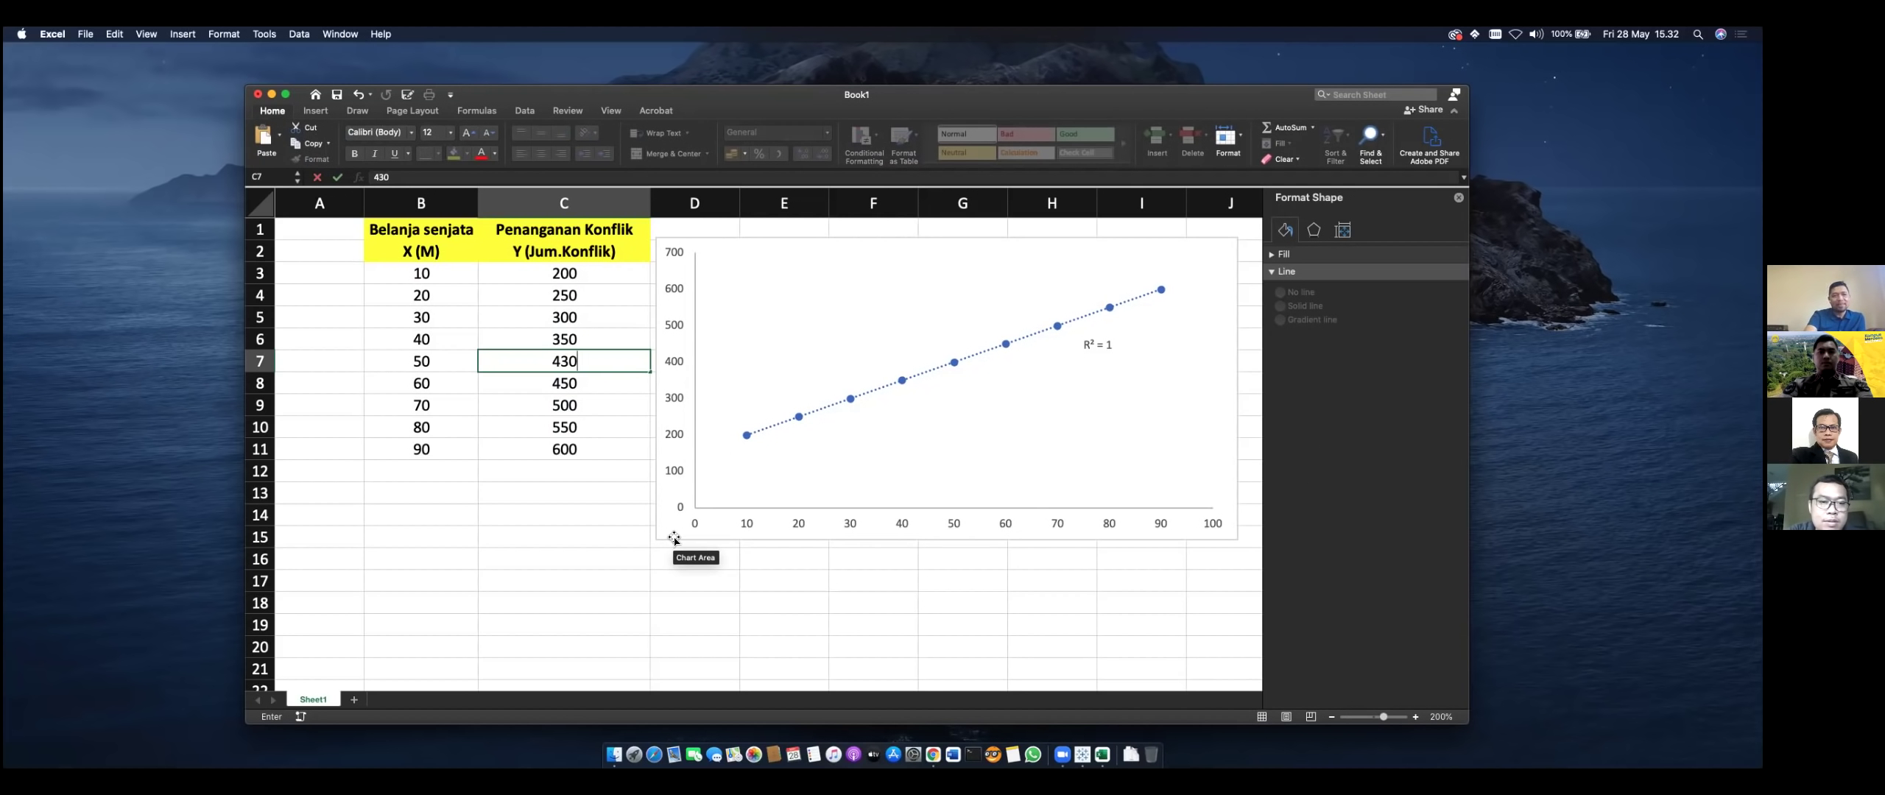
{"action": "key", "text": "Return"}
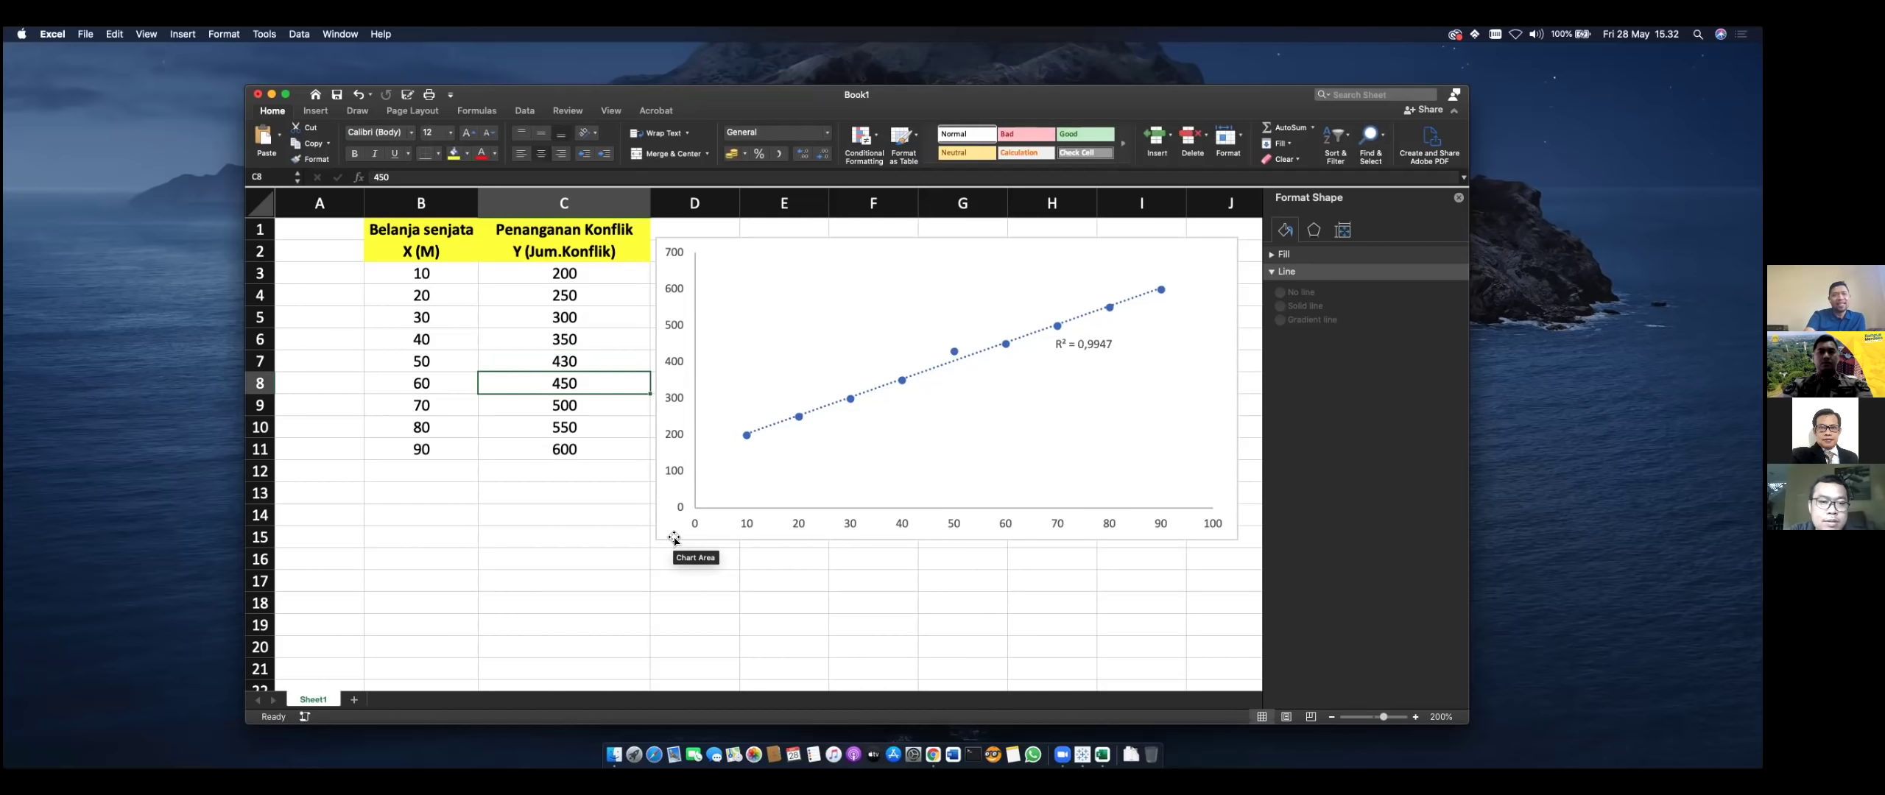
{"action": "key", "text": "Up"}
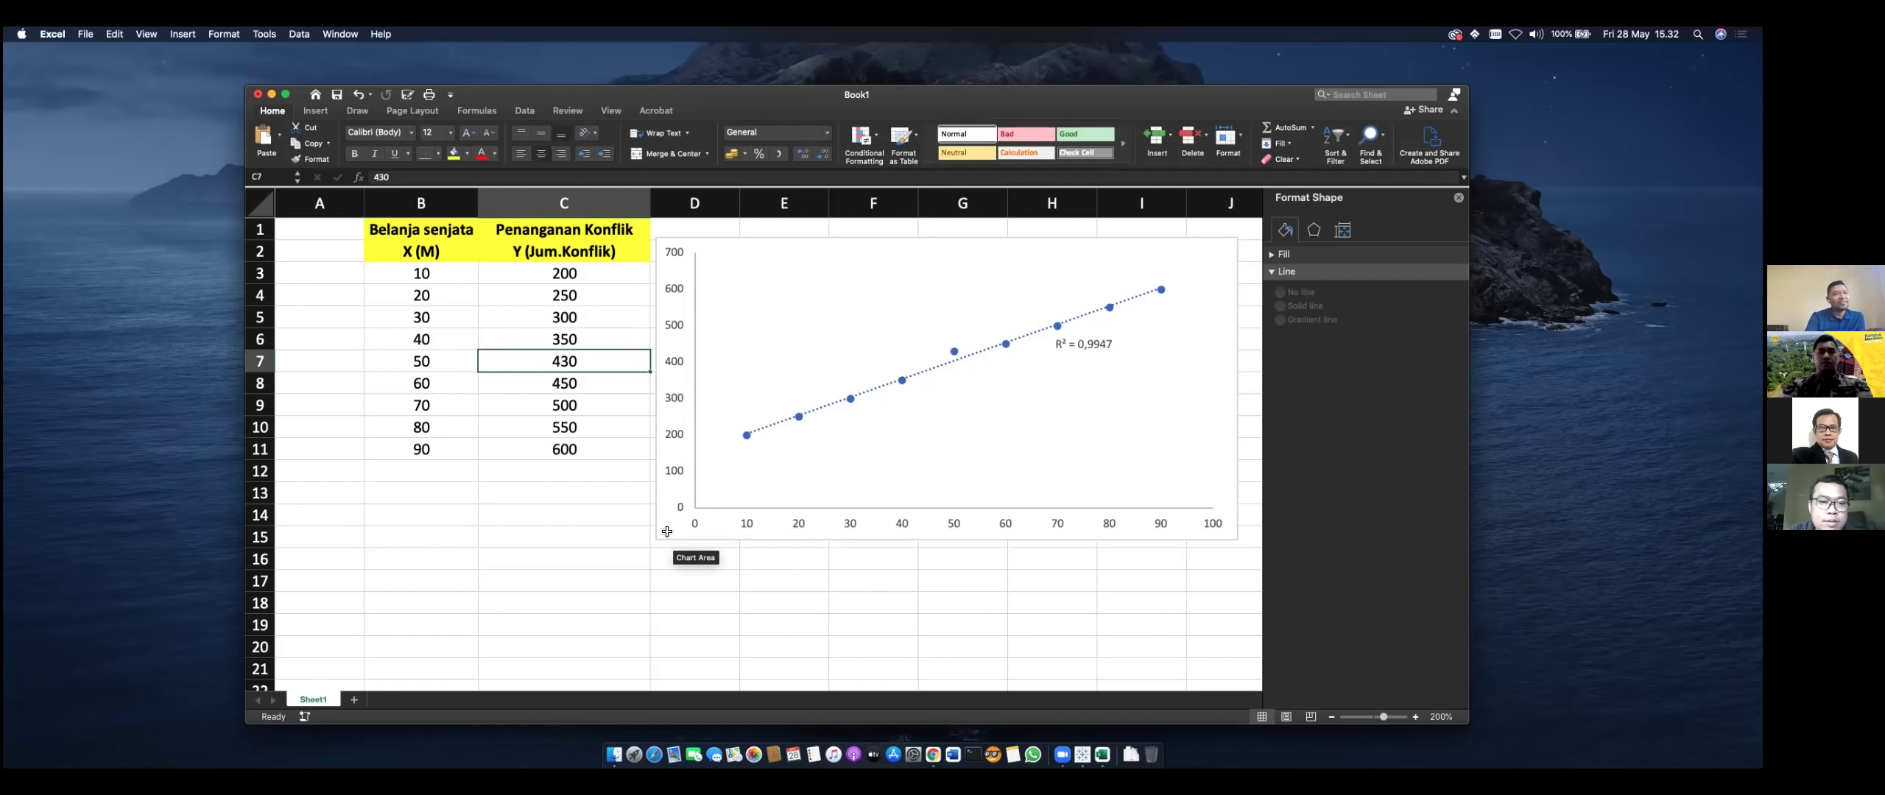
{"action": "left_click", "coordinate": [454, 154]}
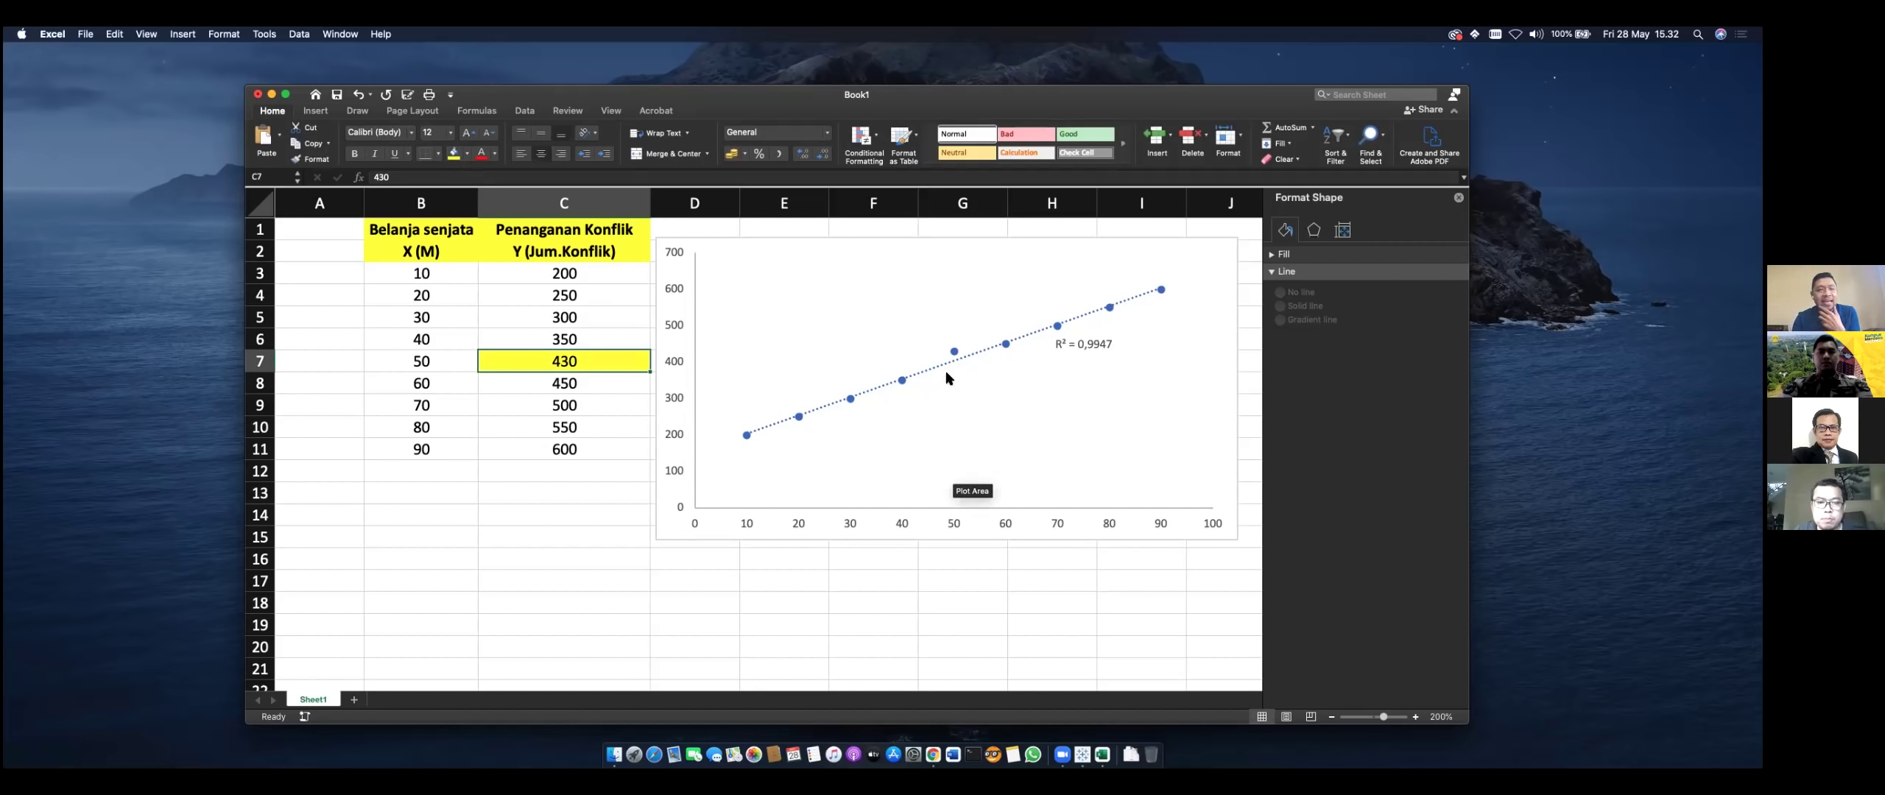
Step: Set the Y value in cell C5 to 280 and the Y value in cell C10 to 100
{"action": "mouse_move", "coordinate": [955, 354]}
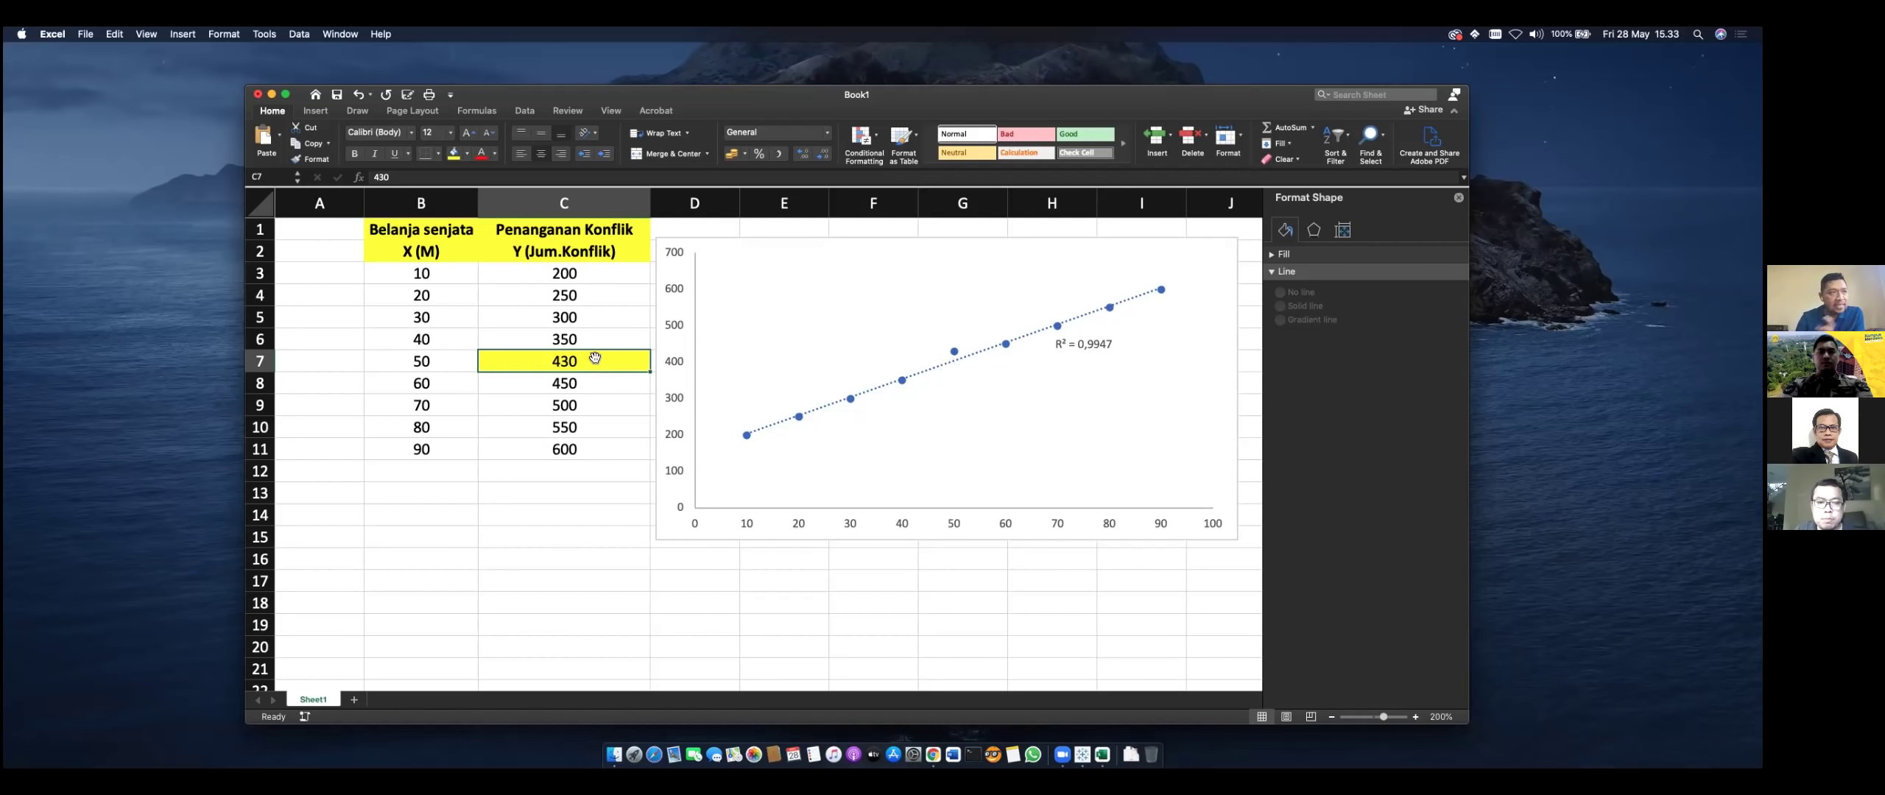
{"action": "left_click", "coordinate": [587, 319]}
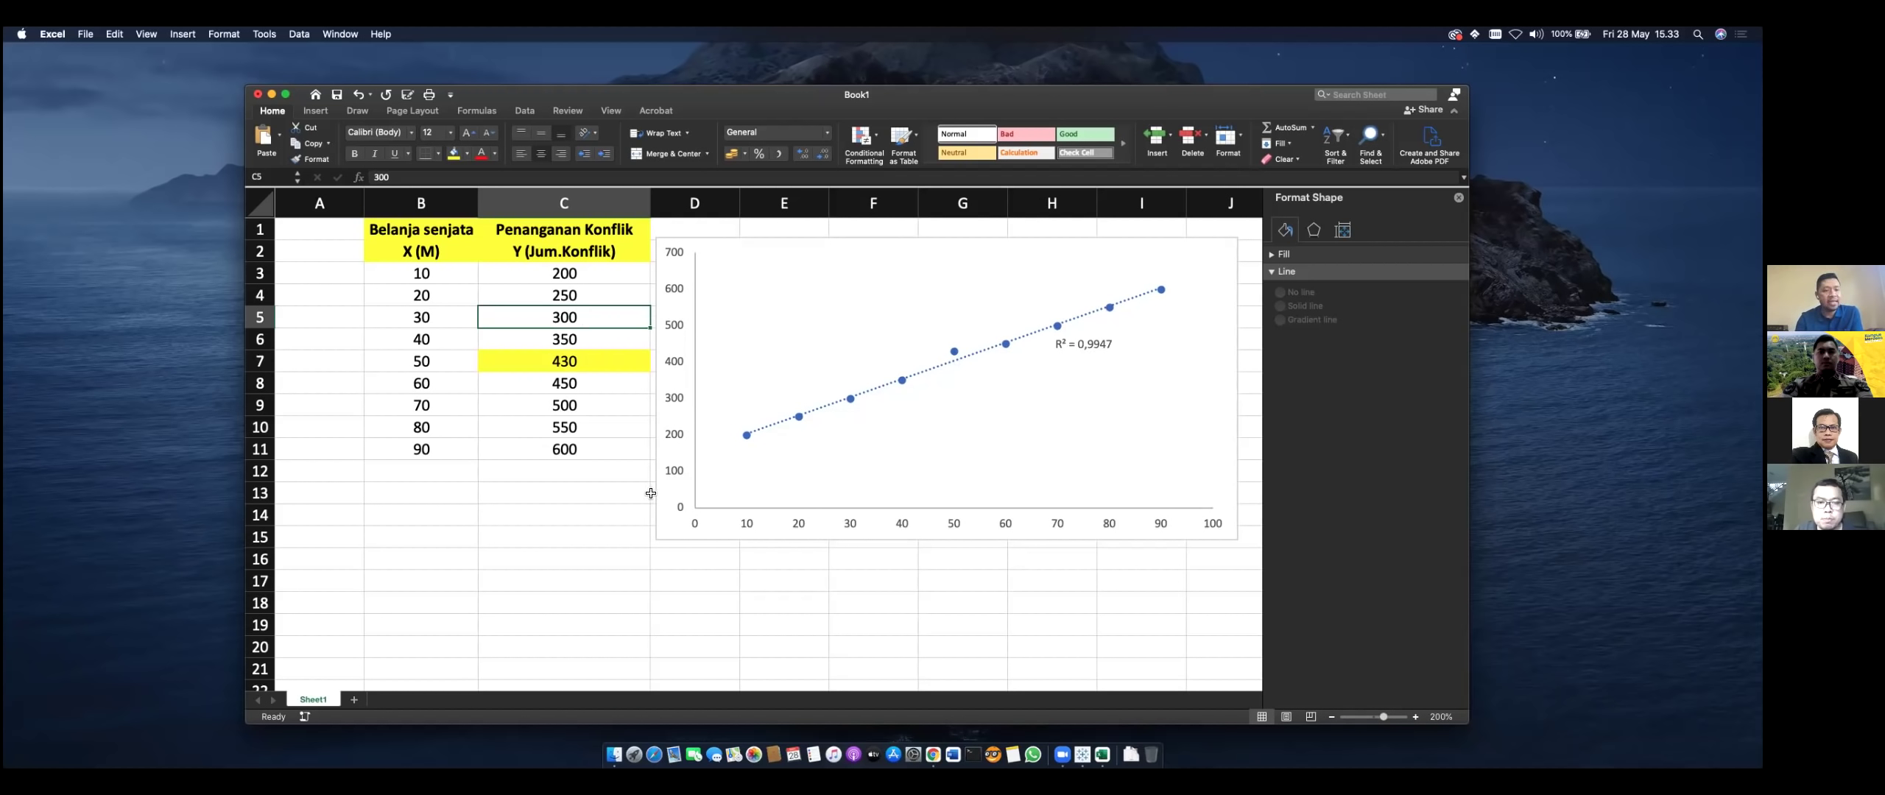
{"action": "type", "text": "280"}
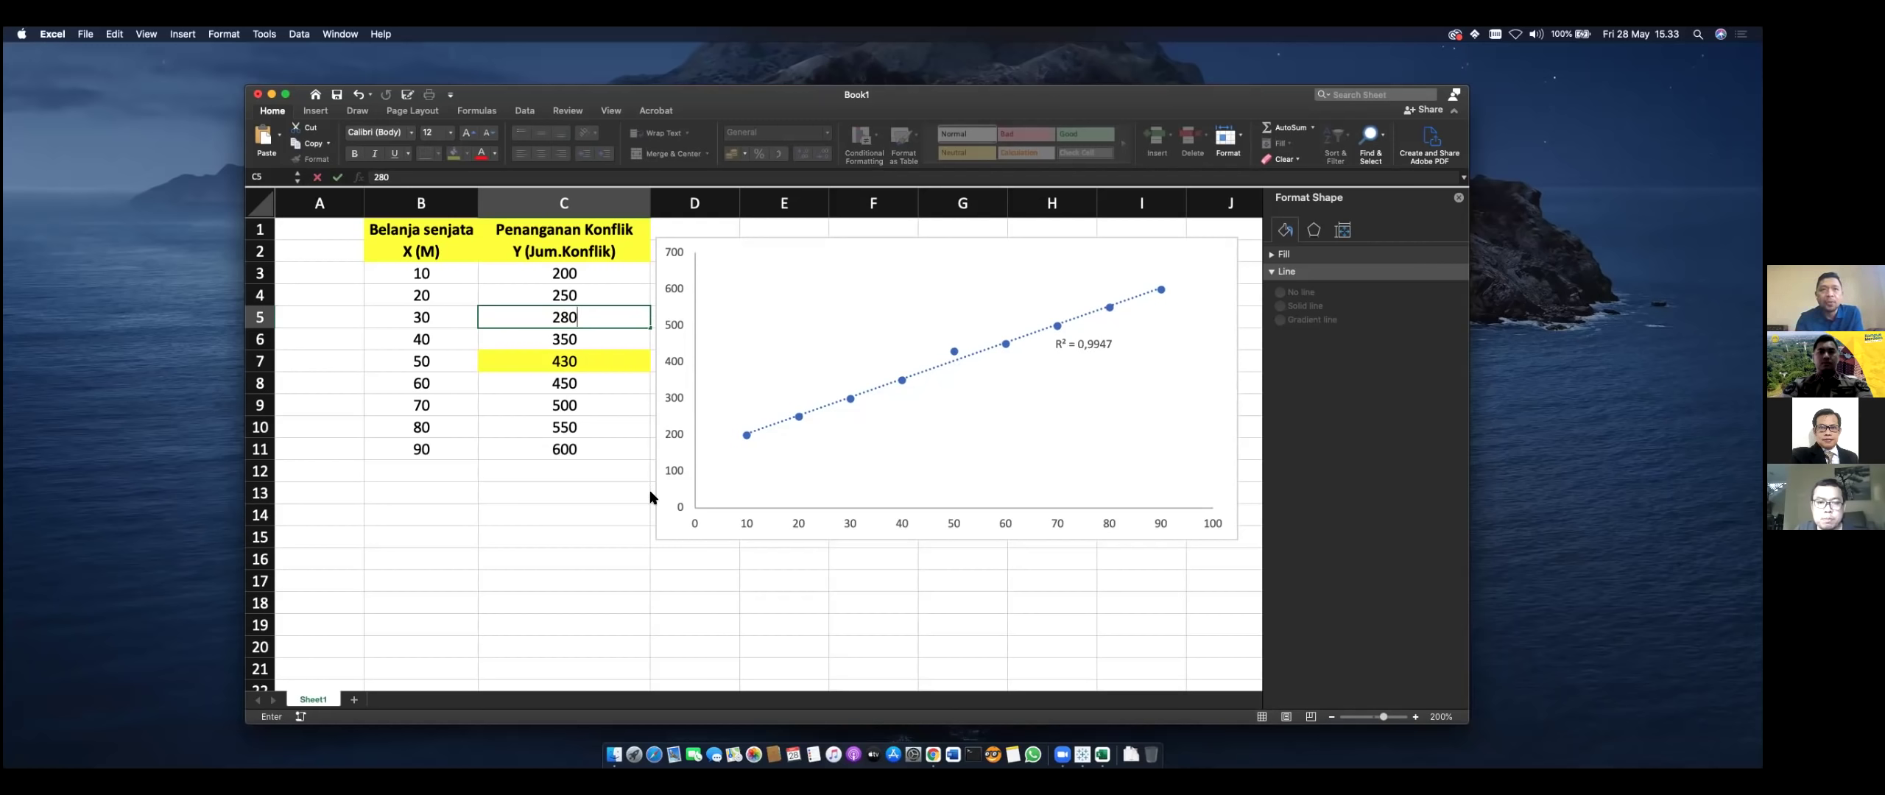
{"action": "key", "text": "Return"}
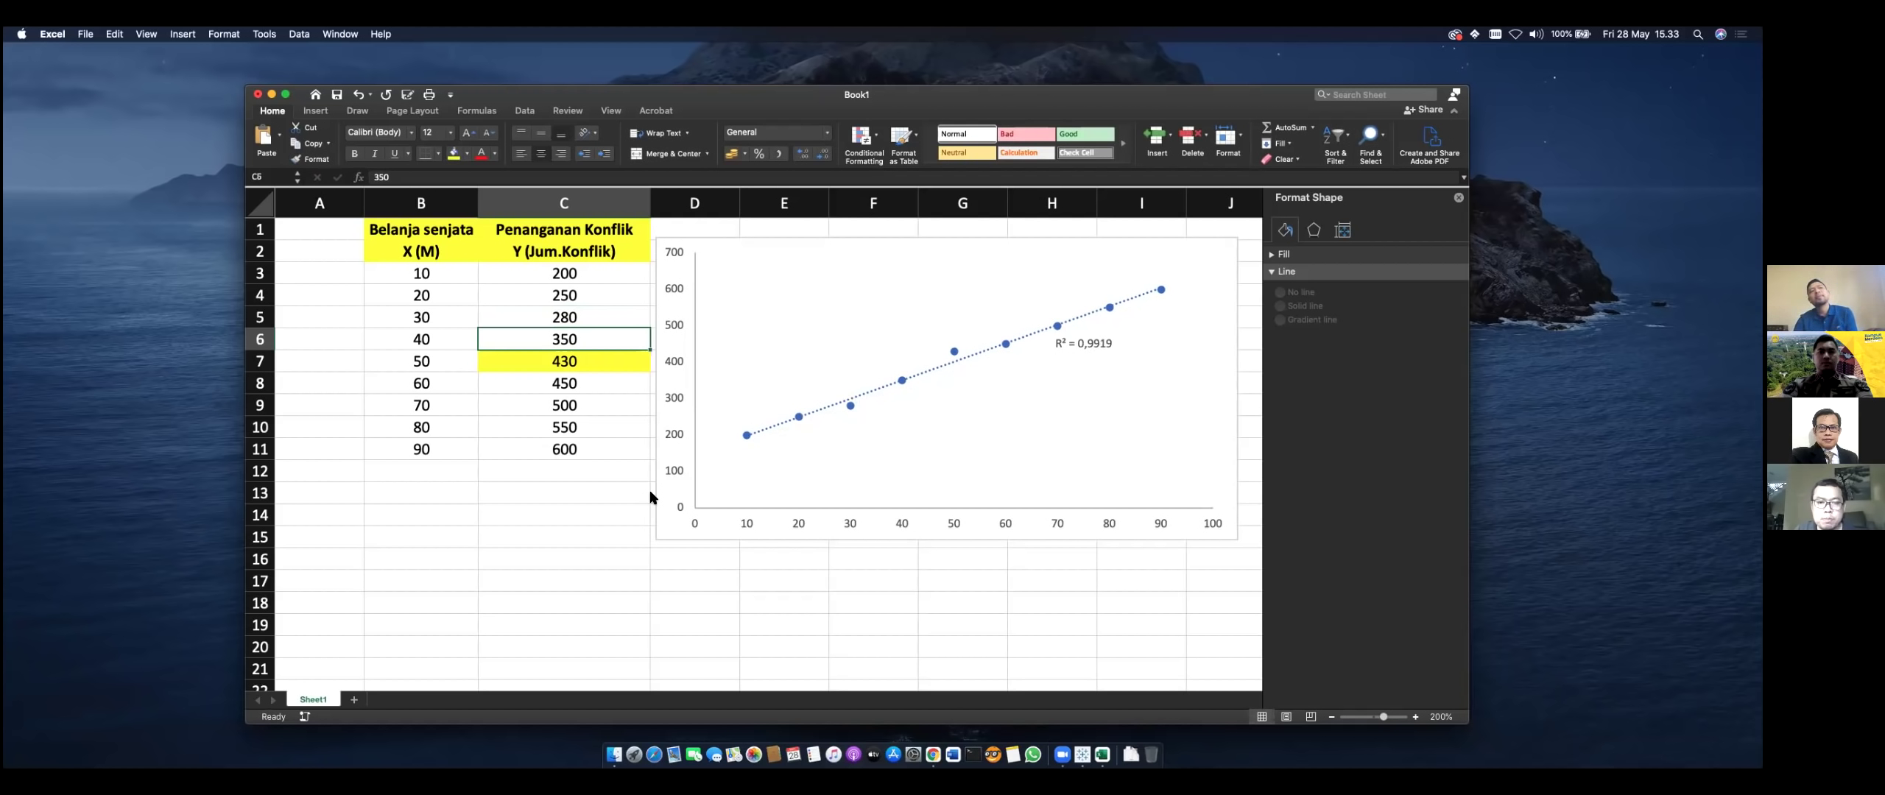
{"action": "left_click", "coordinate": [586, 428]}
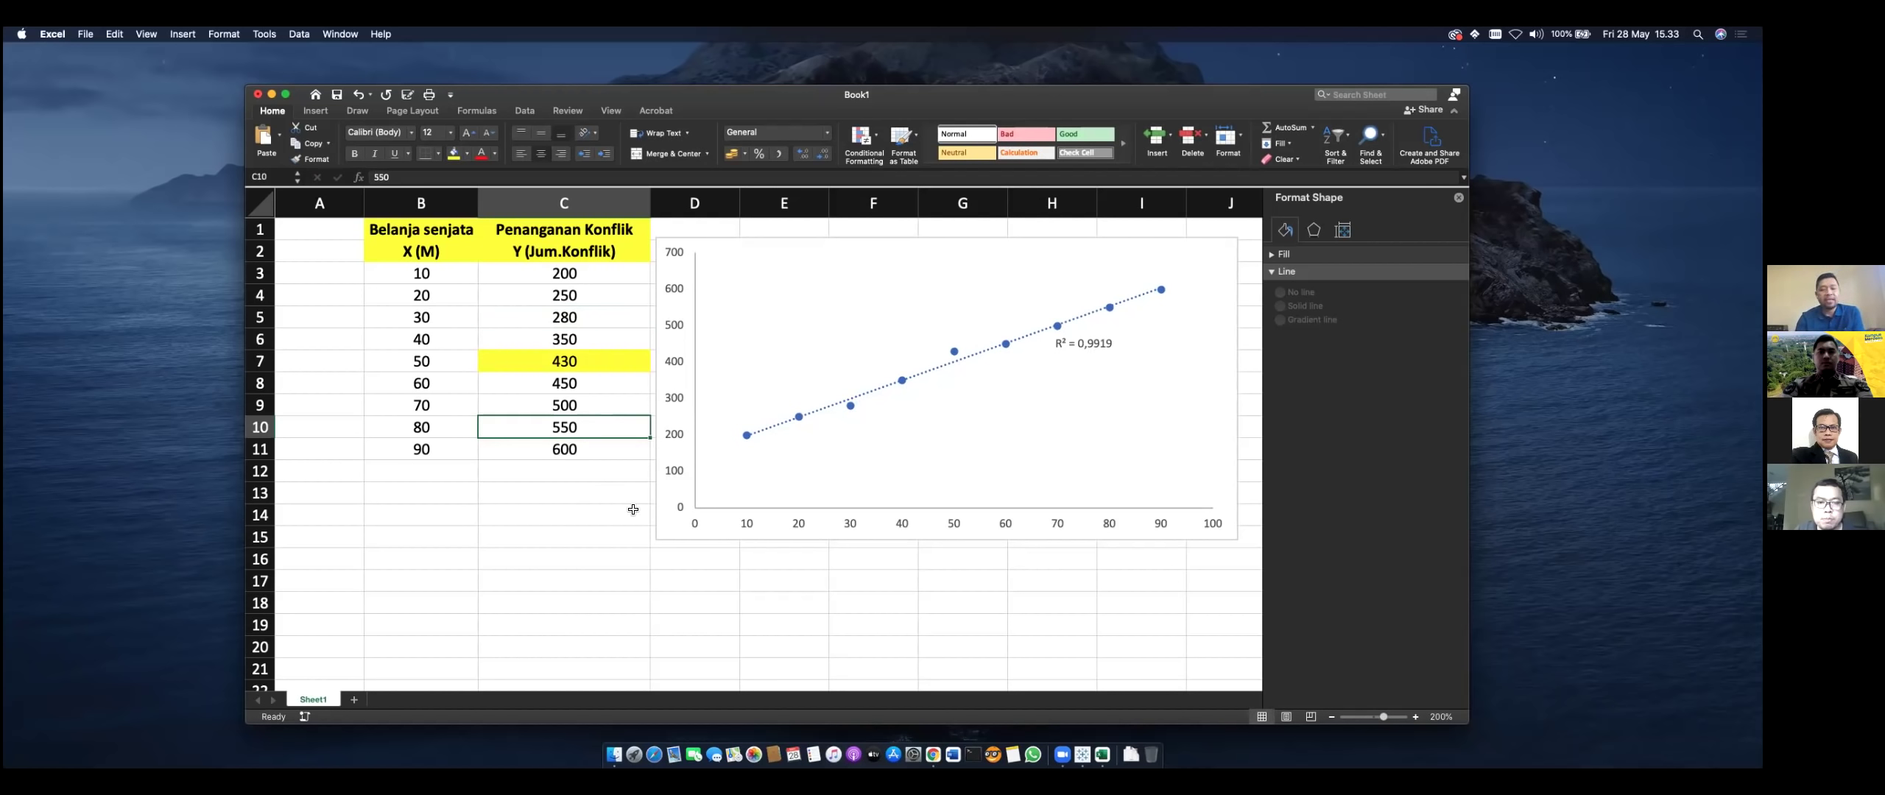
{"action": "type", "text": "100"}
{"action": "key", "text": "Return"}
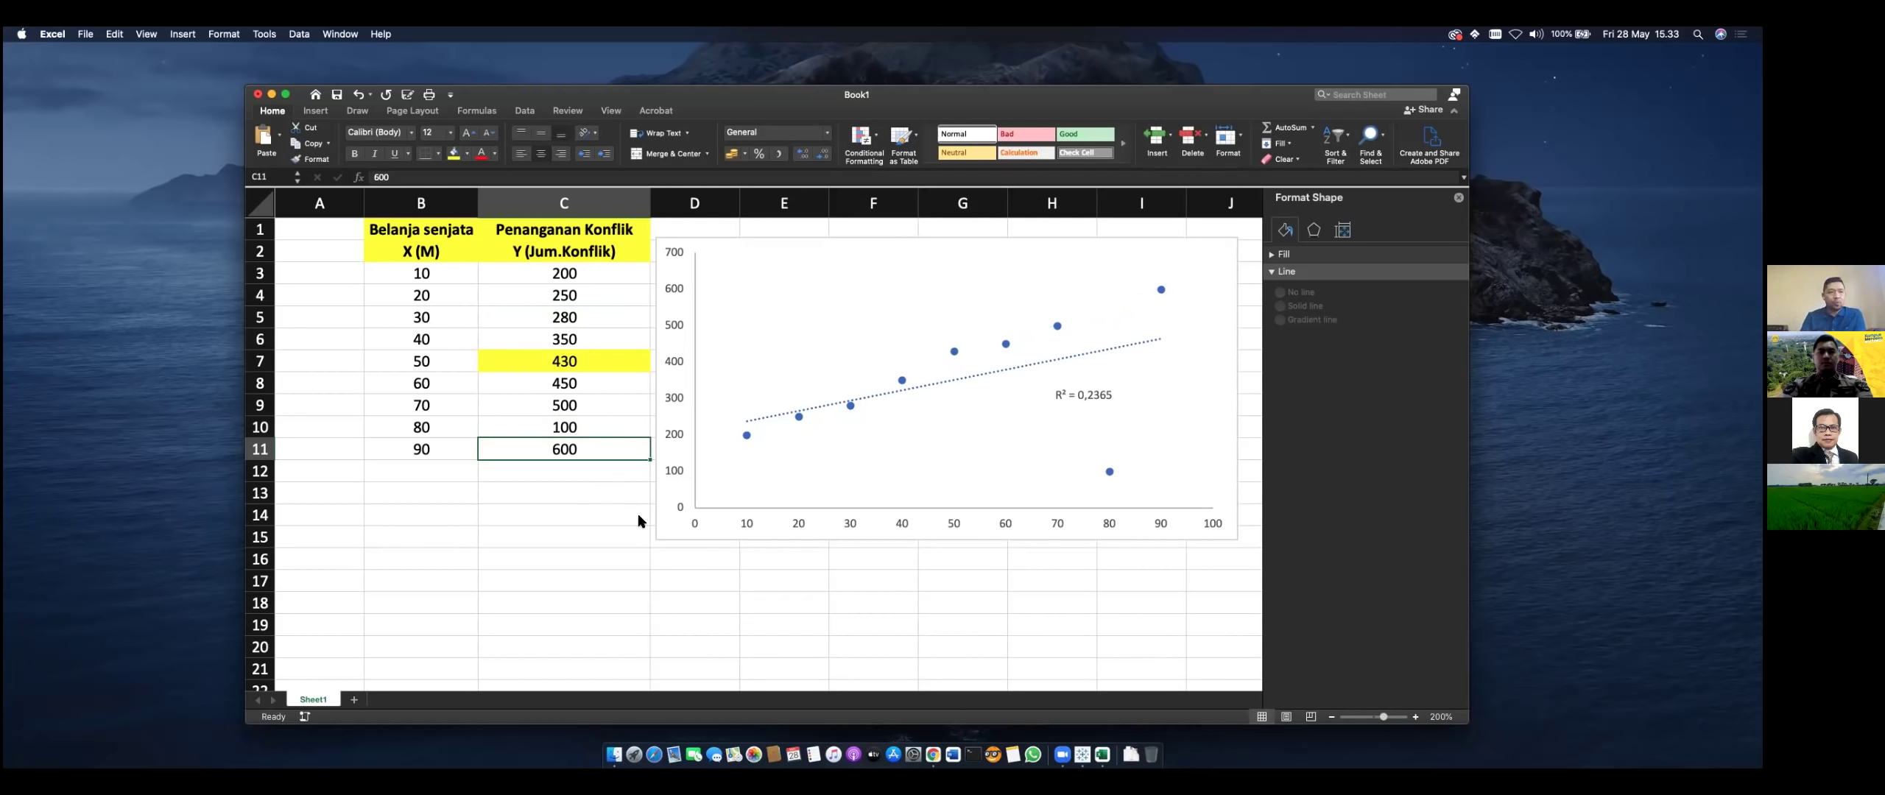
Step: Undo the value changes in cells C10, C5 and C7 as well as the yellow fill on C7
{"action": "key", "text": "super+z"}
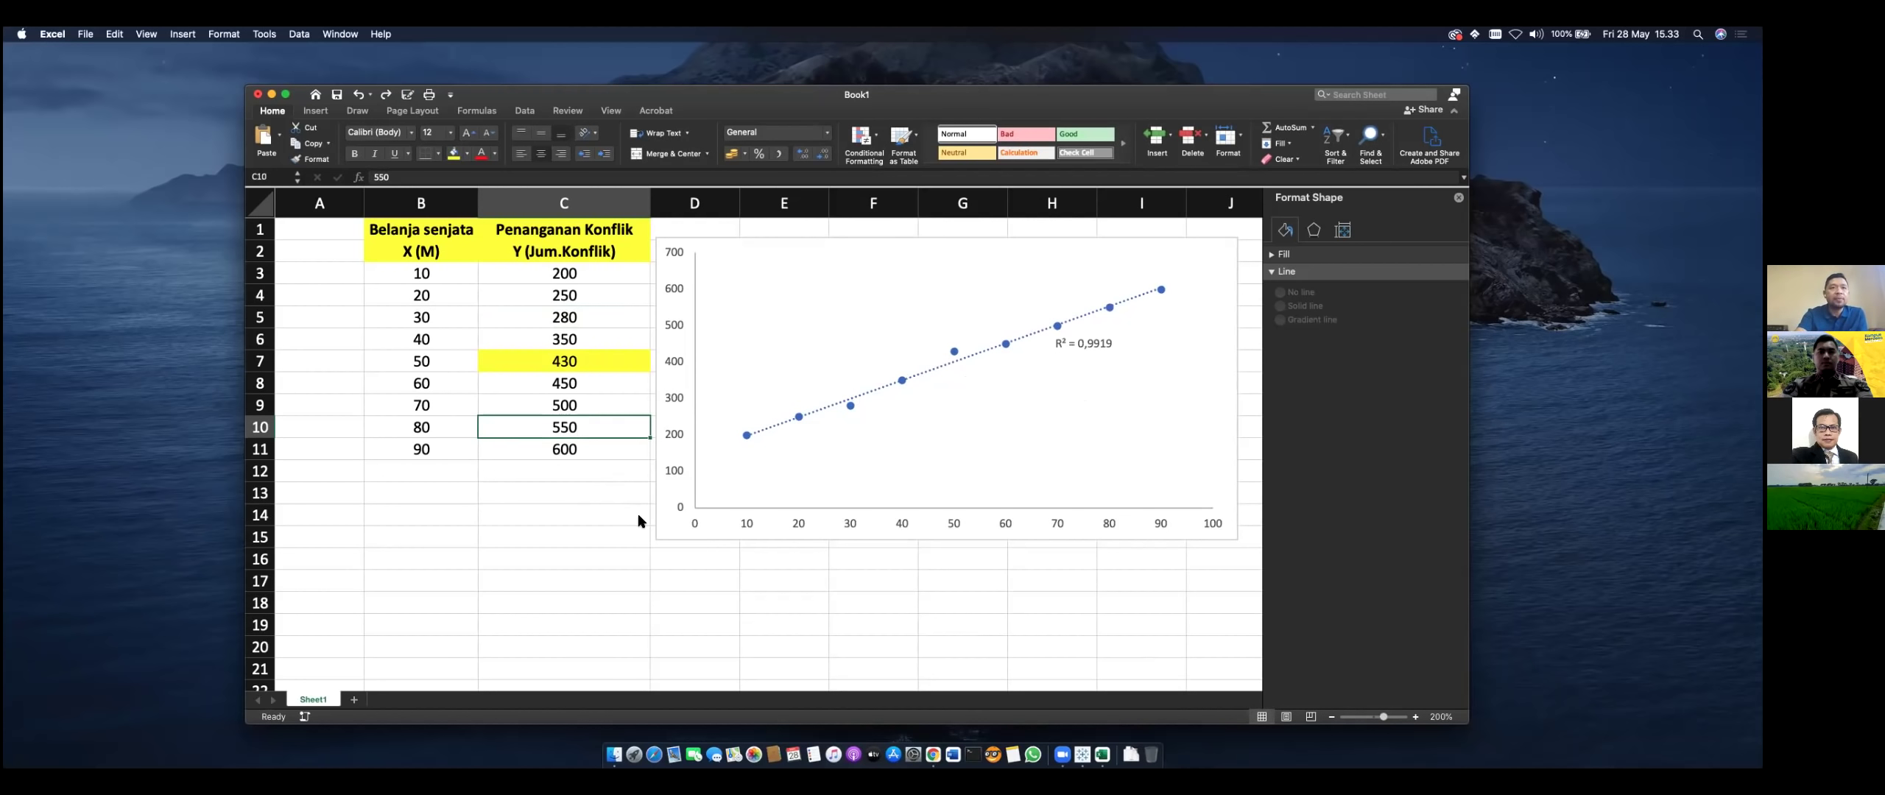
{"action": "key", "text": "super+z"}
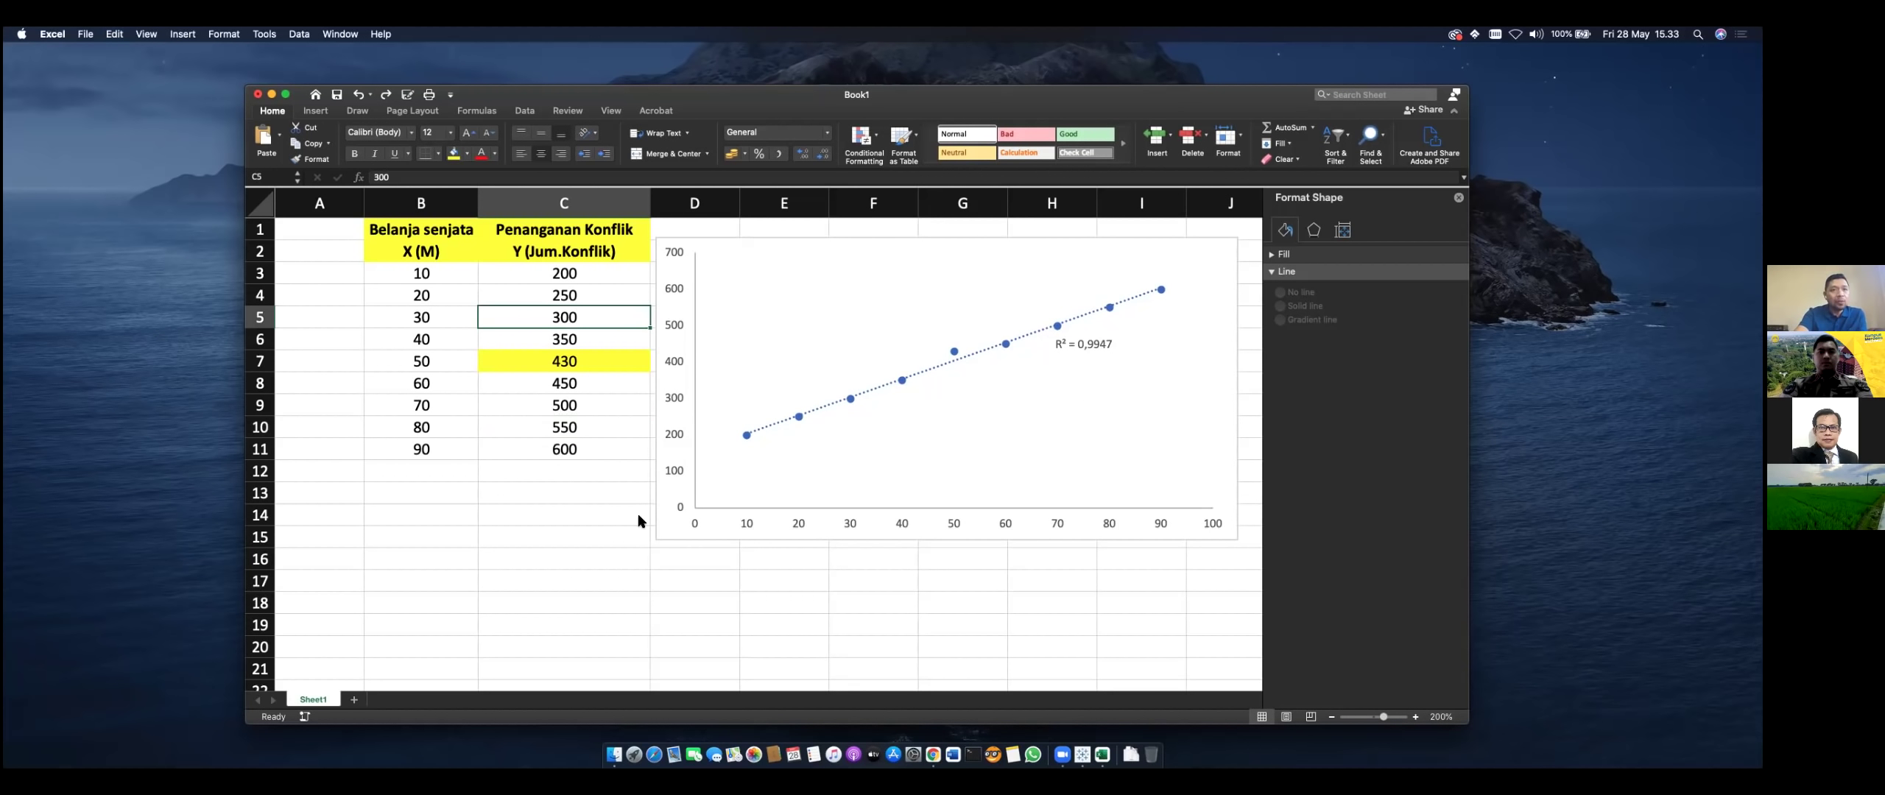
{"action": "key", "text": "super+z"}
{"action": "key", "text": "super+z"}
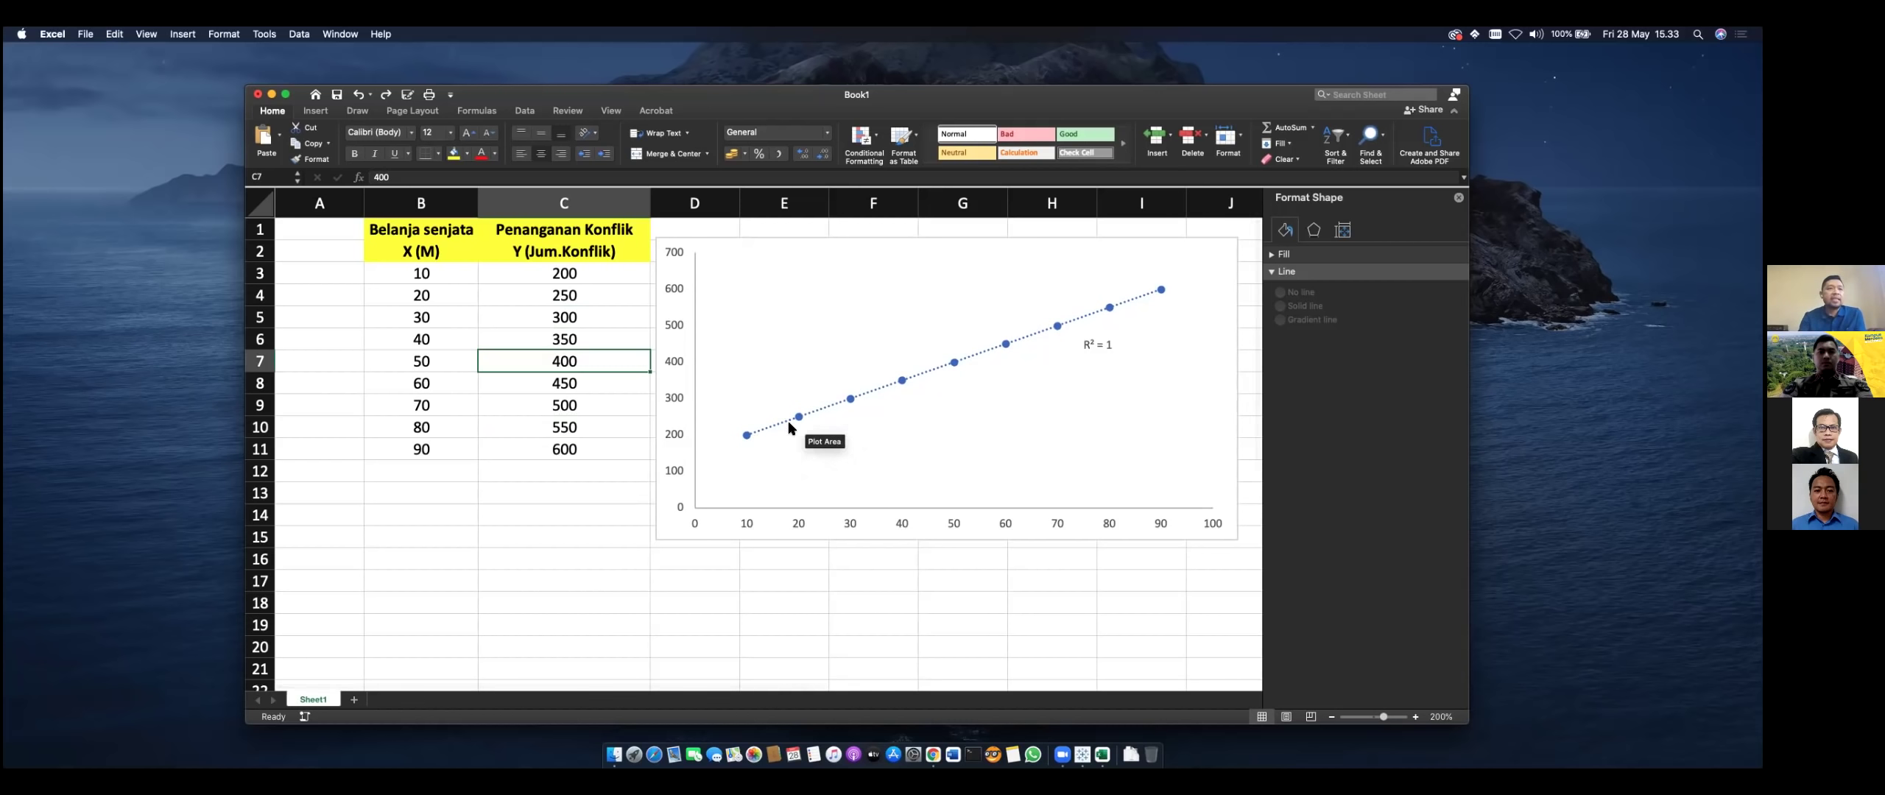
Step: Display the trendline equation on the chart, move its label slightly farther below the line, and select the equation text
{"action": "left_click", "coordinate": [1132, 302]}
{"action": "left_click", "coordinate": [1132, 302]}
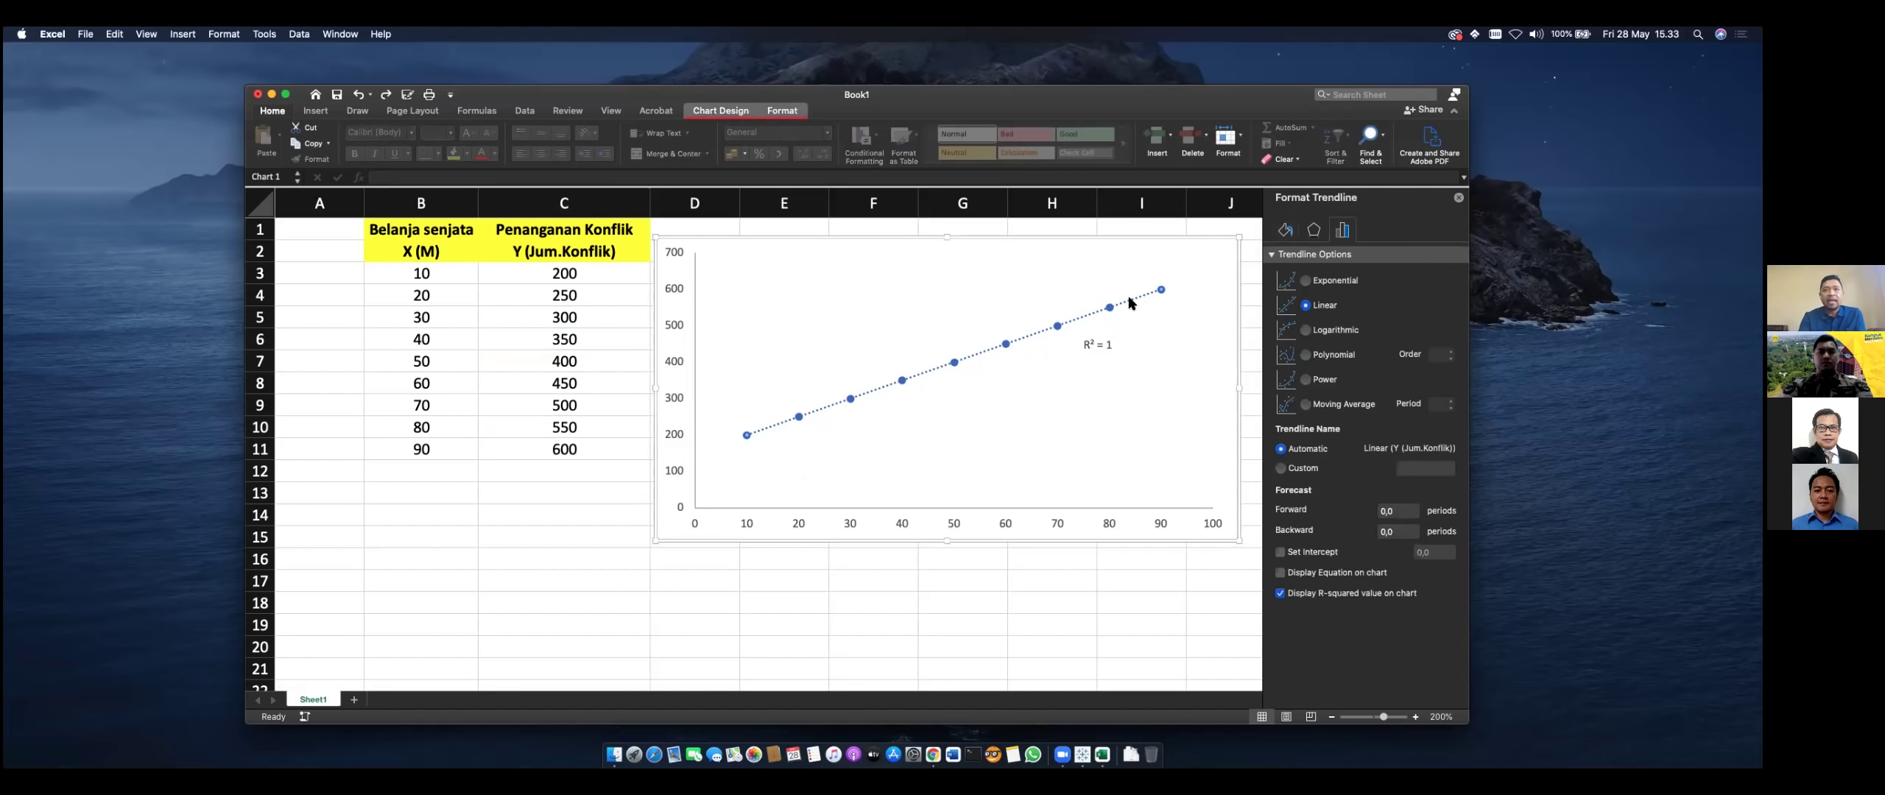
{"action": "left_click", "coordinate": [1350, 574]}
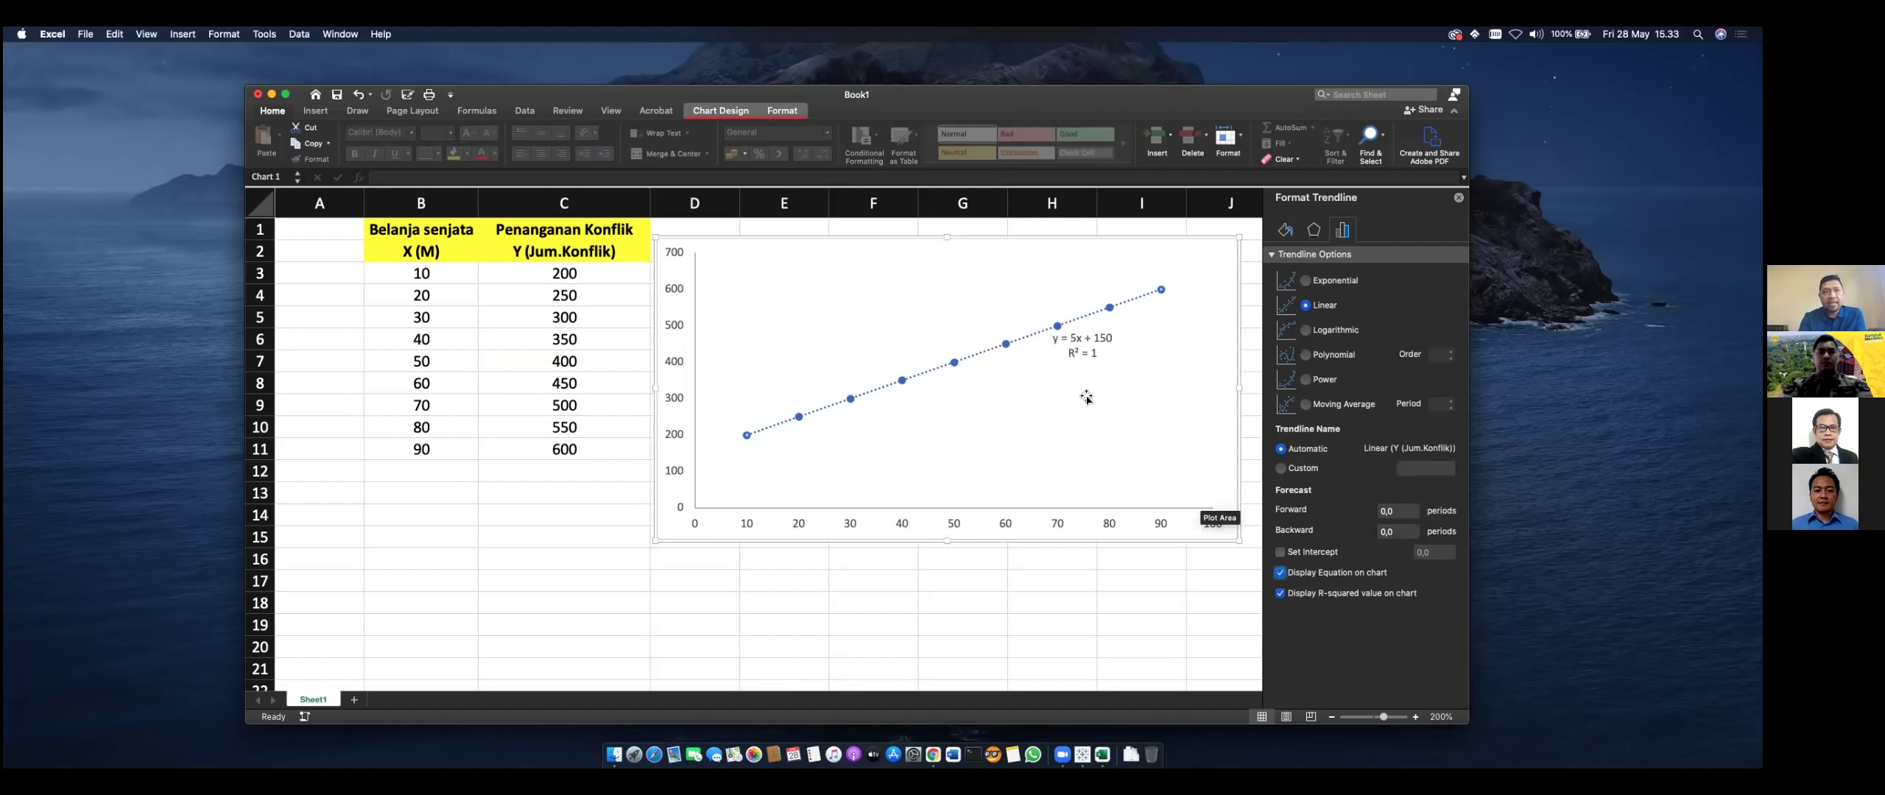
{"action": "left_click", "coordinate": [1092, 352]}
{"action": "left_click_drag", "start_coordinate": [1092, 351], "coordinate": [1083, 366]}
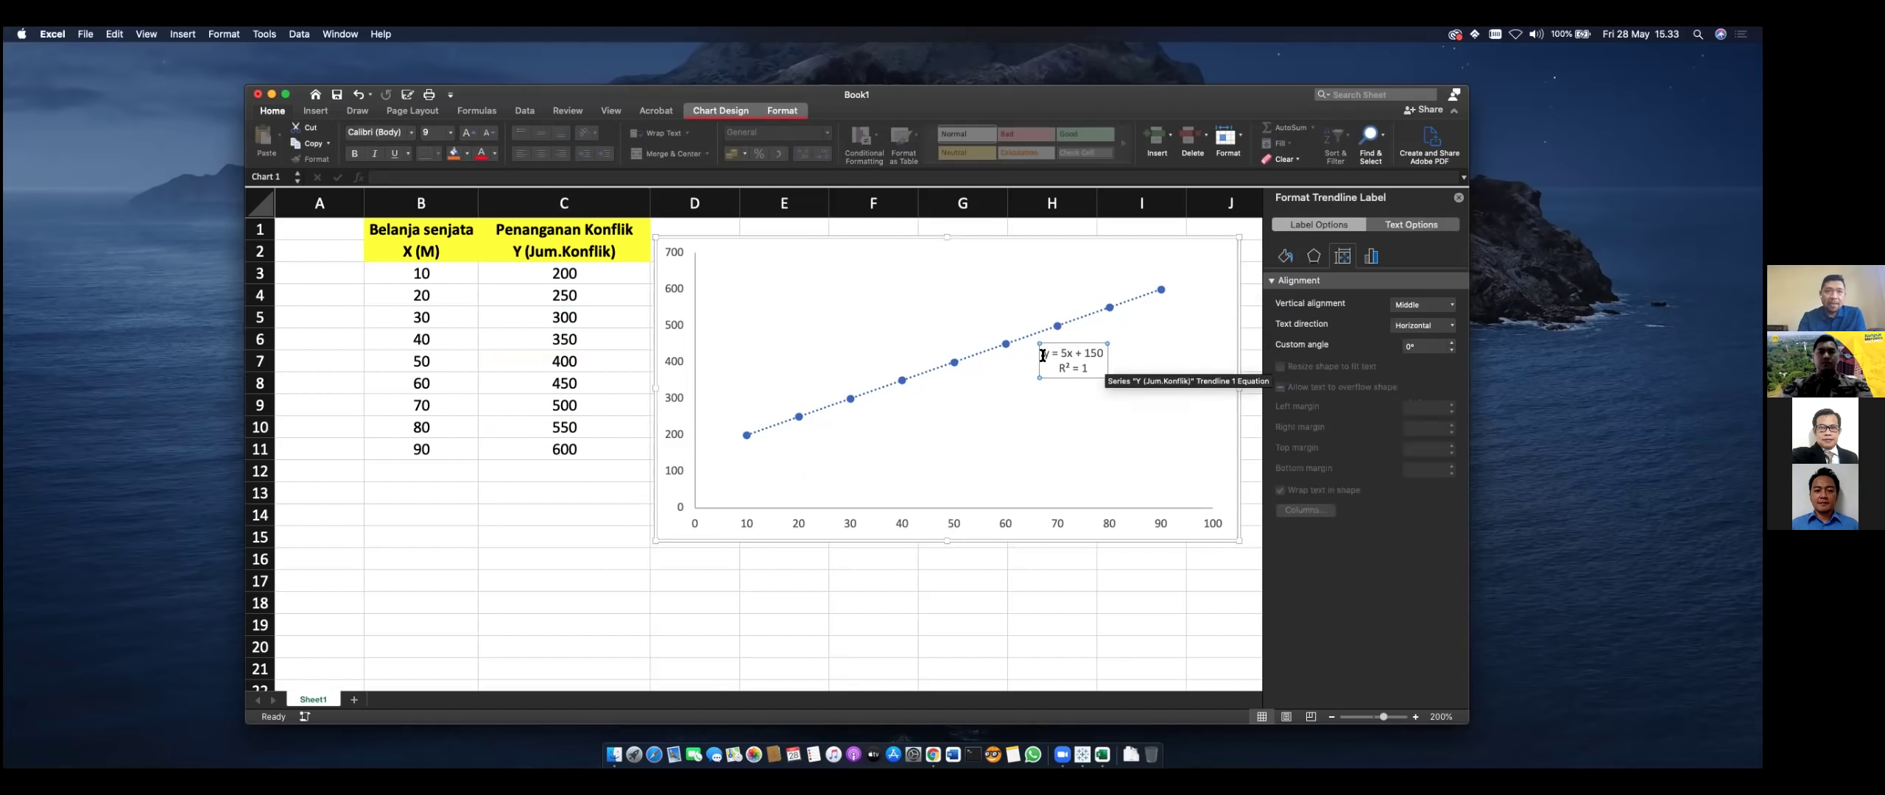
{"action": "left_click_drag", "start_coordinate": [1104, 353], "coordinate": [1048, 357]}
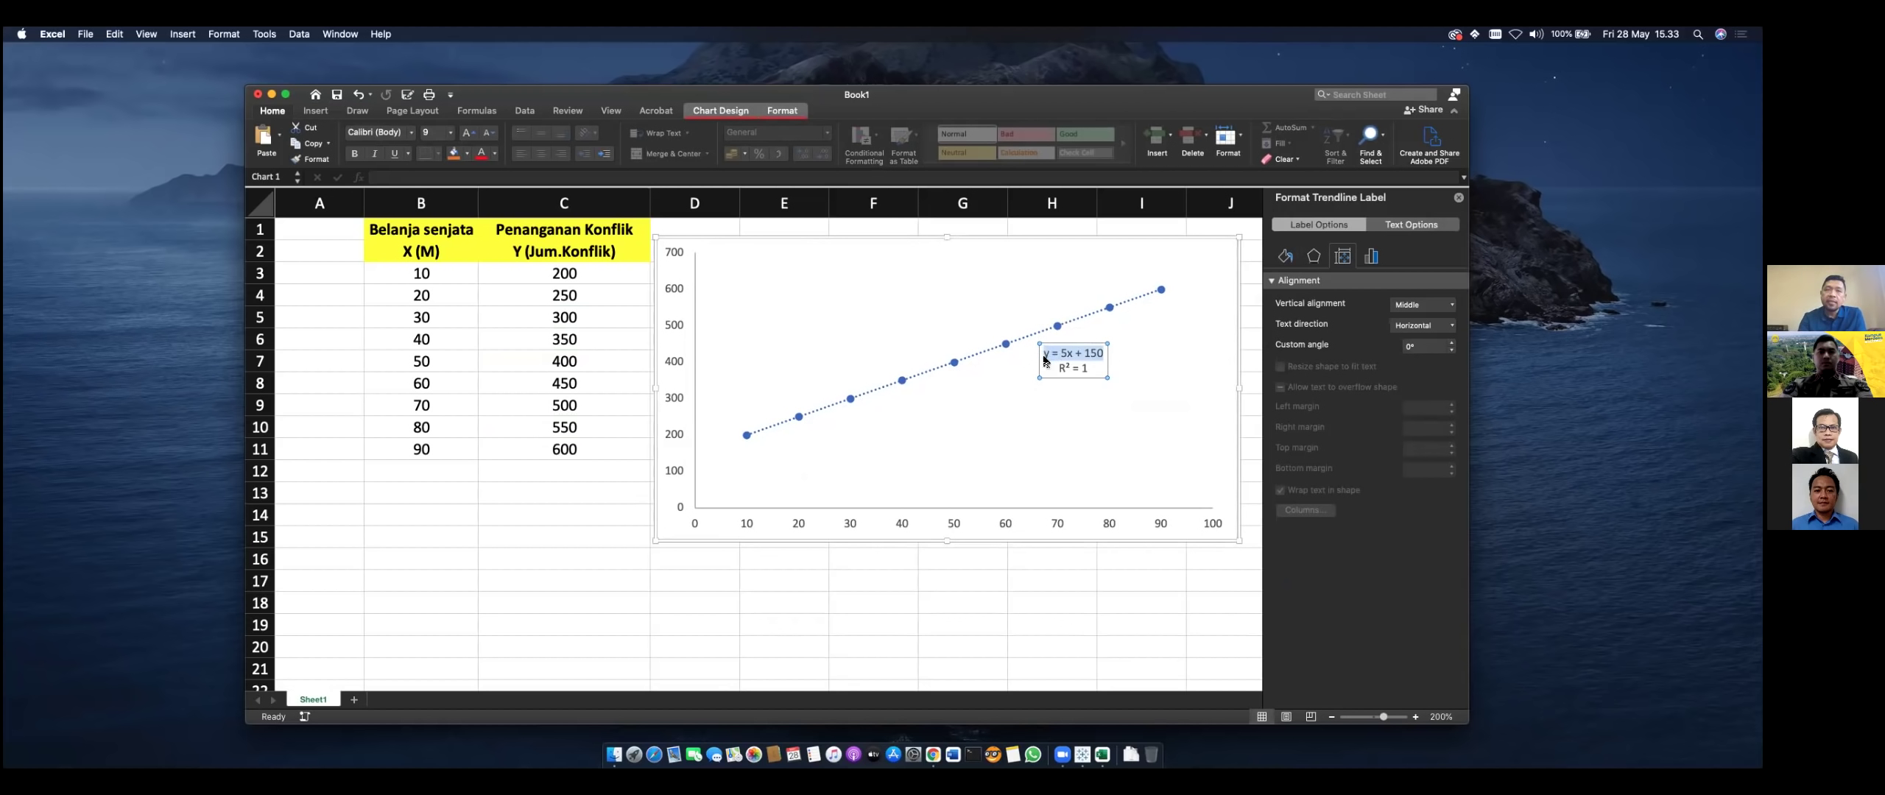
Step: Enter 800 as a new Y value in cell C12, directly below the existing data
{"action": "left_click", "coordinate": [440, 482]}
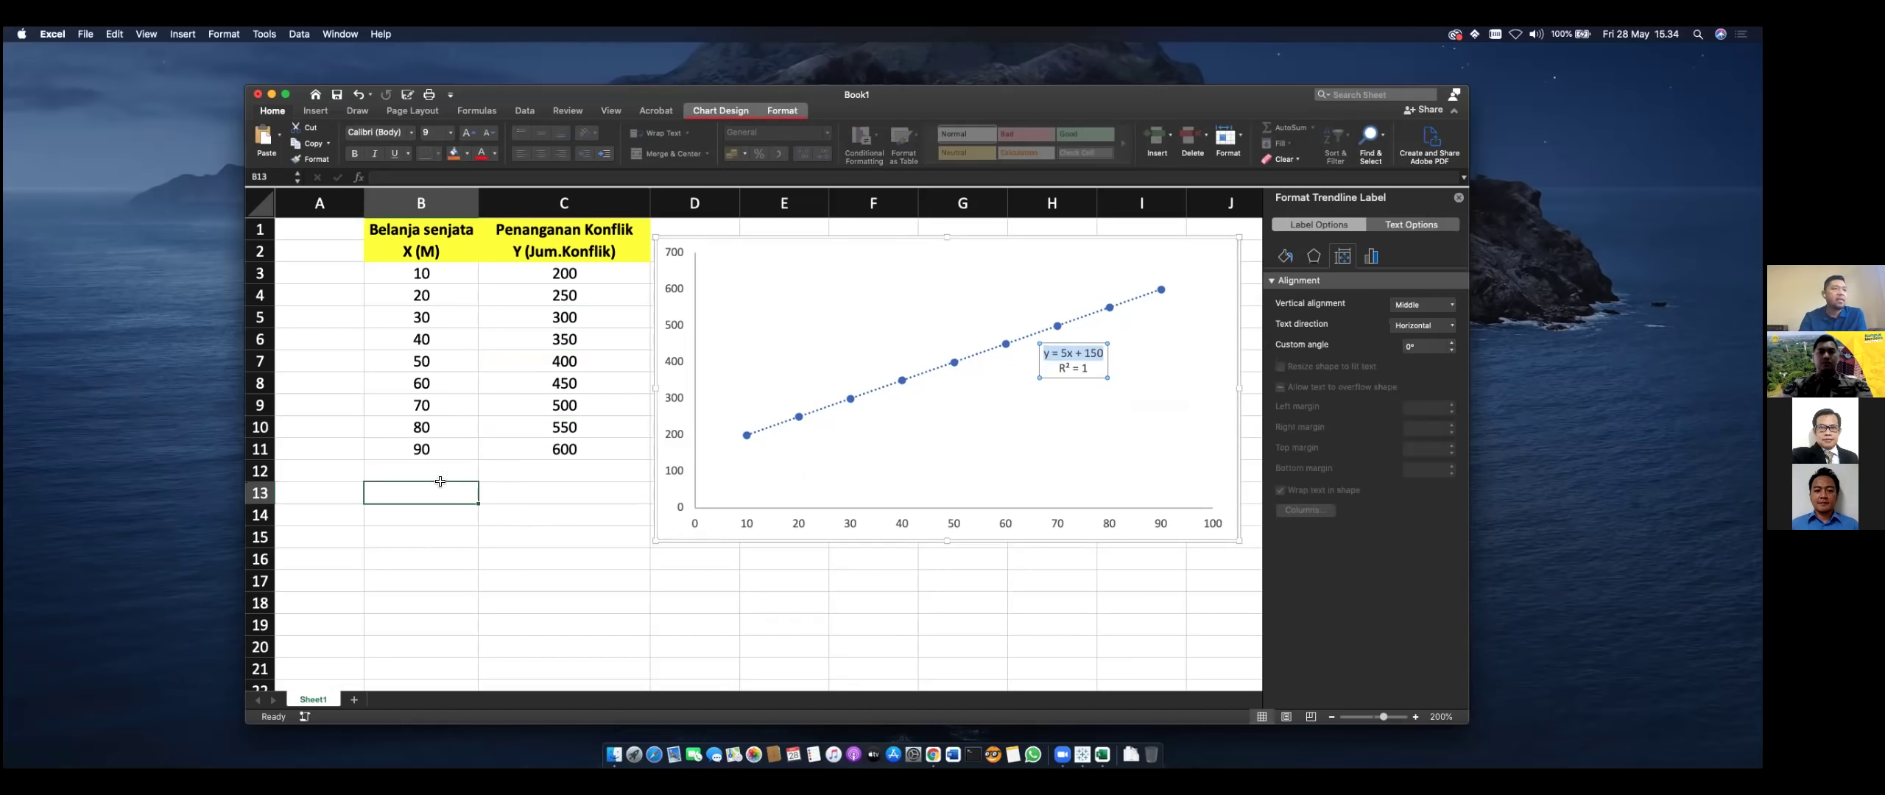
{"action": "left_click", "coordinate": [565, 493]}
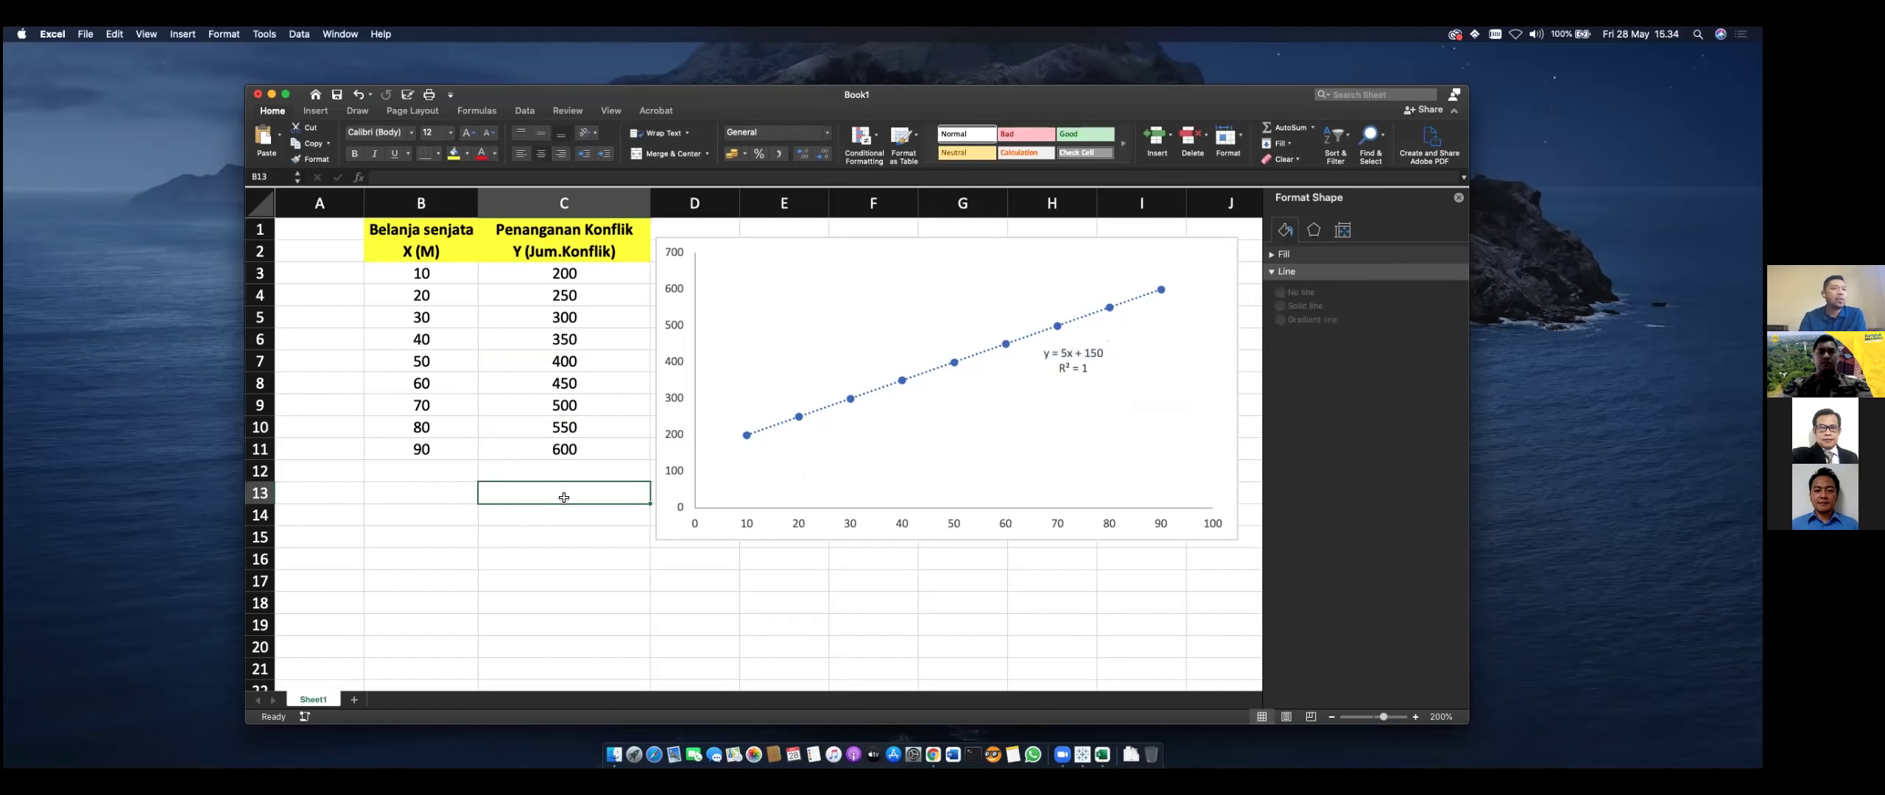
{"action": "left_click", "coordinate": [569, 475]}
{"action": "type", "text": "800"}
{"action": "key", "text": "Left"}
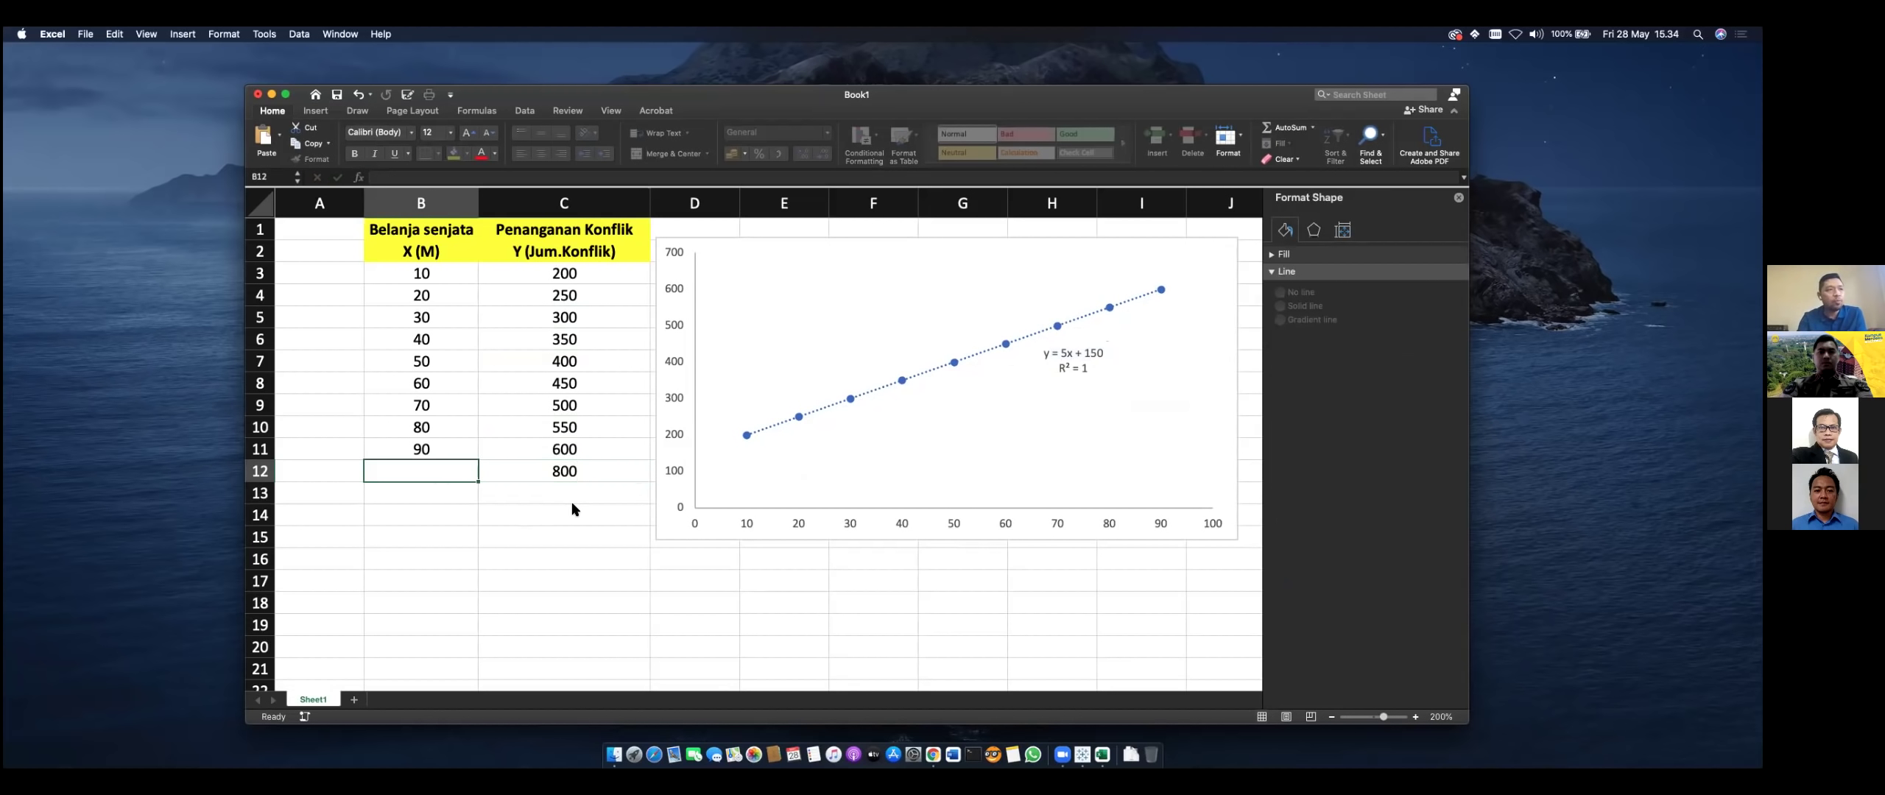
Step: Calculate the X value in cell B12 from the rearranged trendline equation with the formula =(C12-150)/5
{"action": "type", "text": "="}
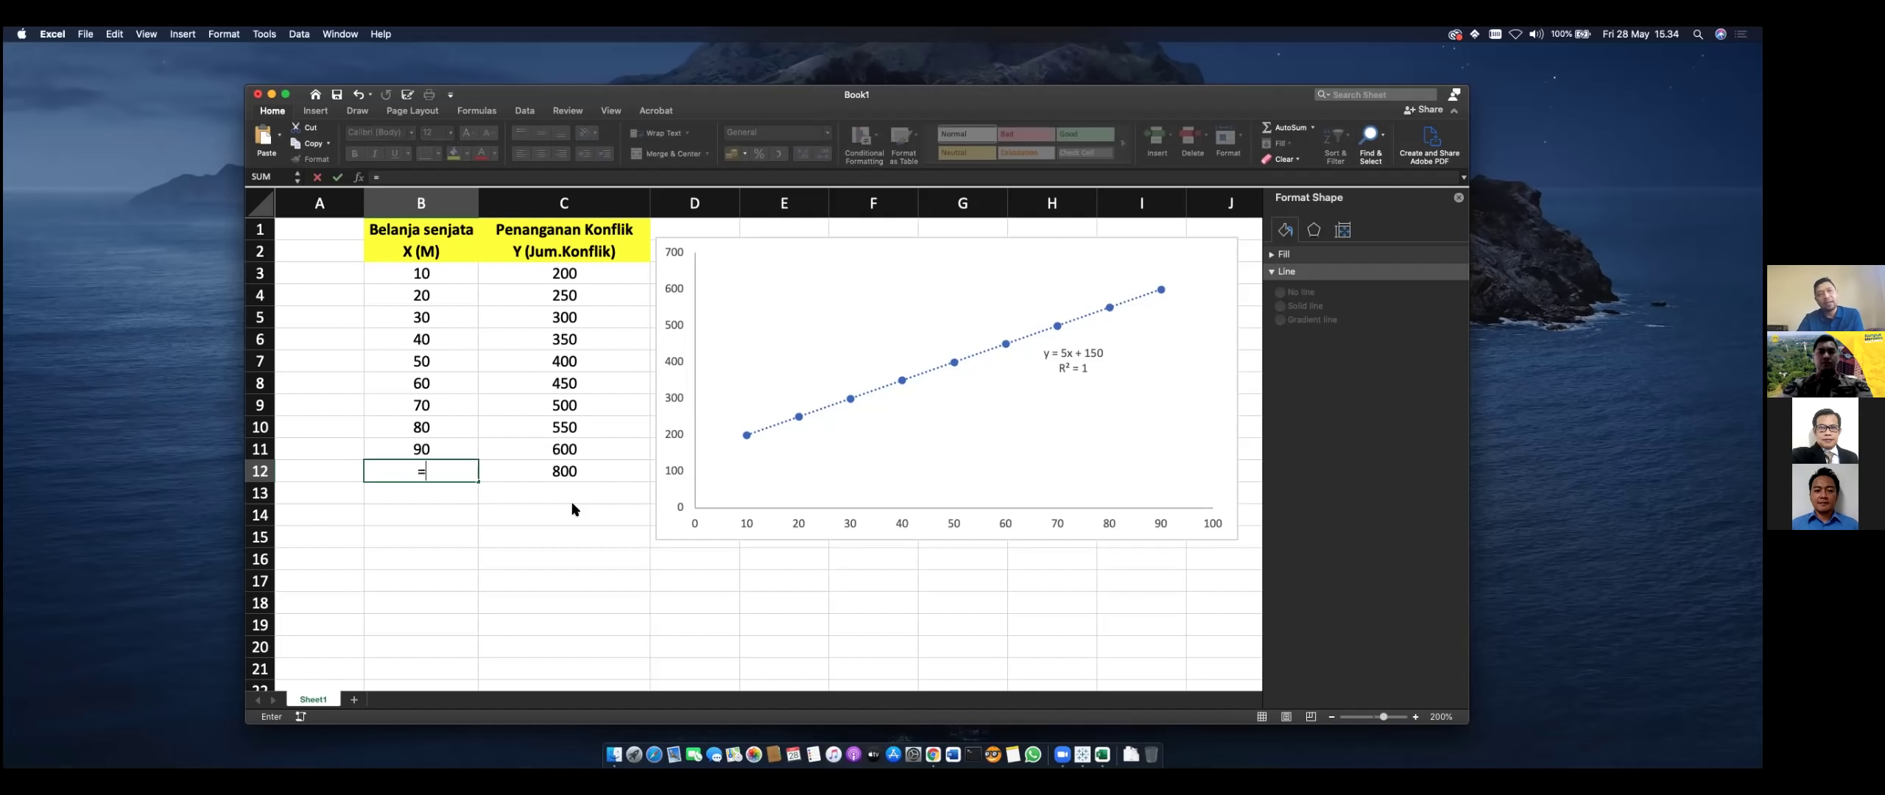
{"action": "type", "text": "(100"}
{"action": "key", "text": "BackSpace"}
{"action": "key", "text": "BackSpace"}
{"action": "key", "text": "BackSpace"}
{"action": "key", "text": "BackSpace"}
{"action": "type", "text": "("}
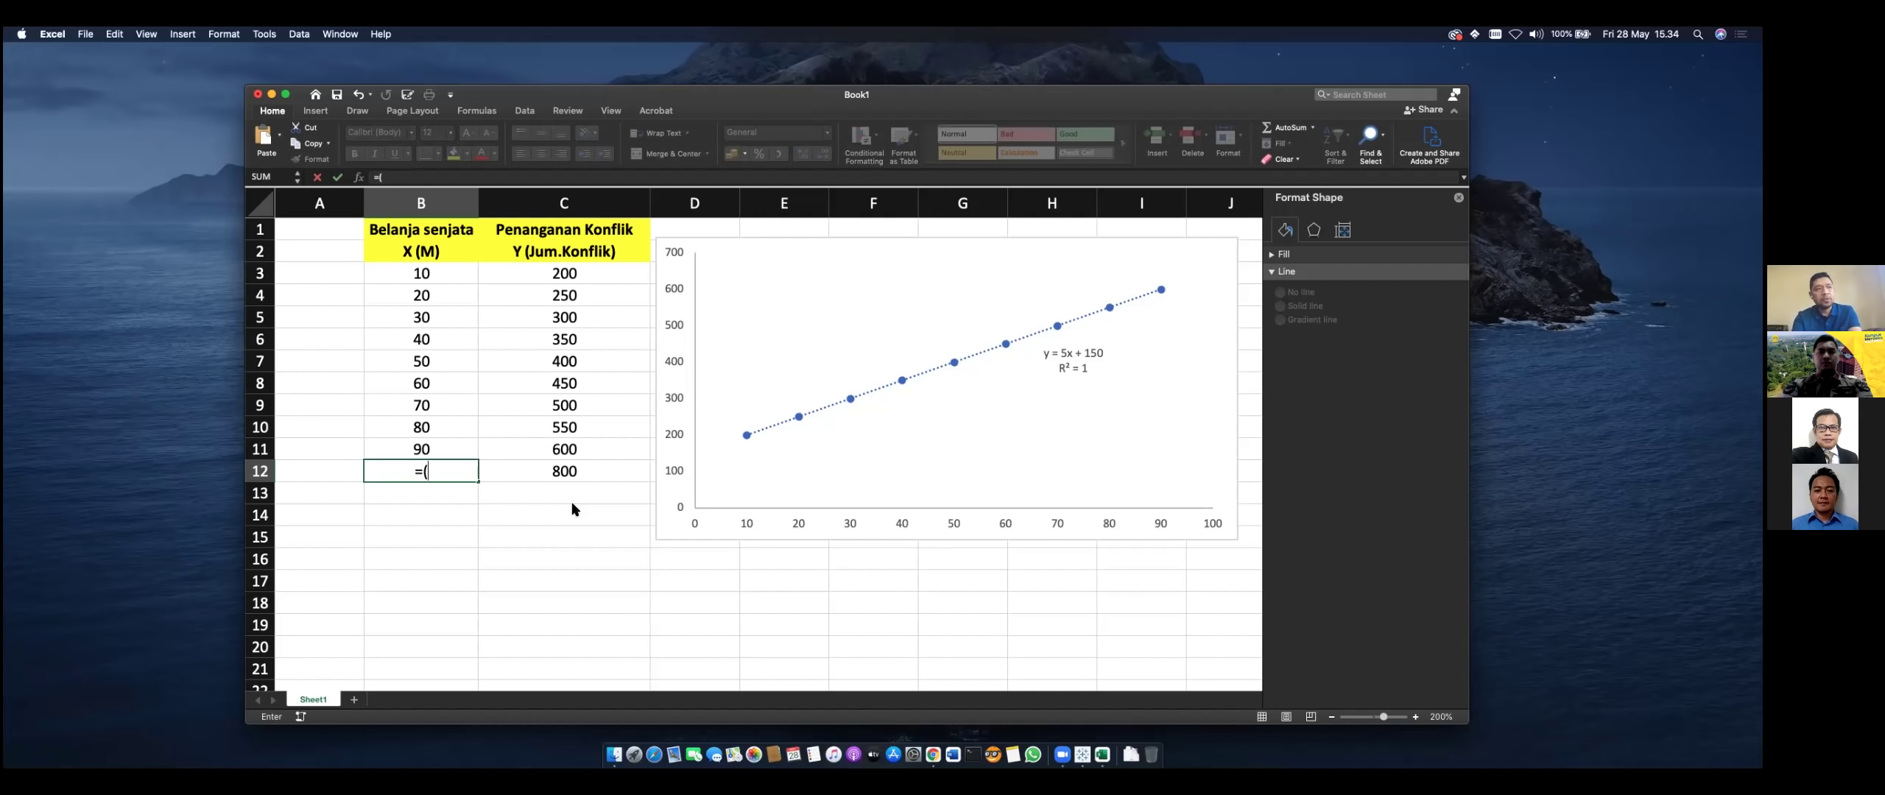
{"action": "key", "text": "Right"}
{"action": "type", "text": "-150"}
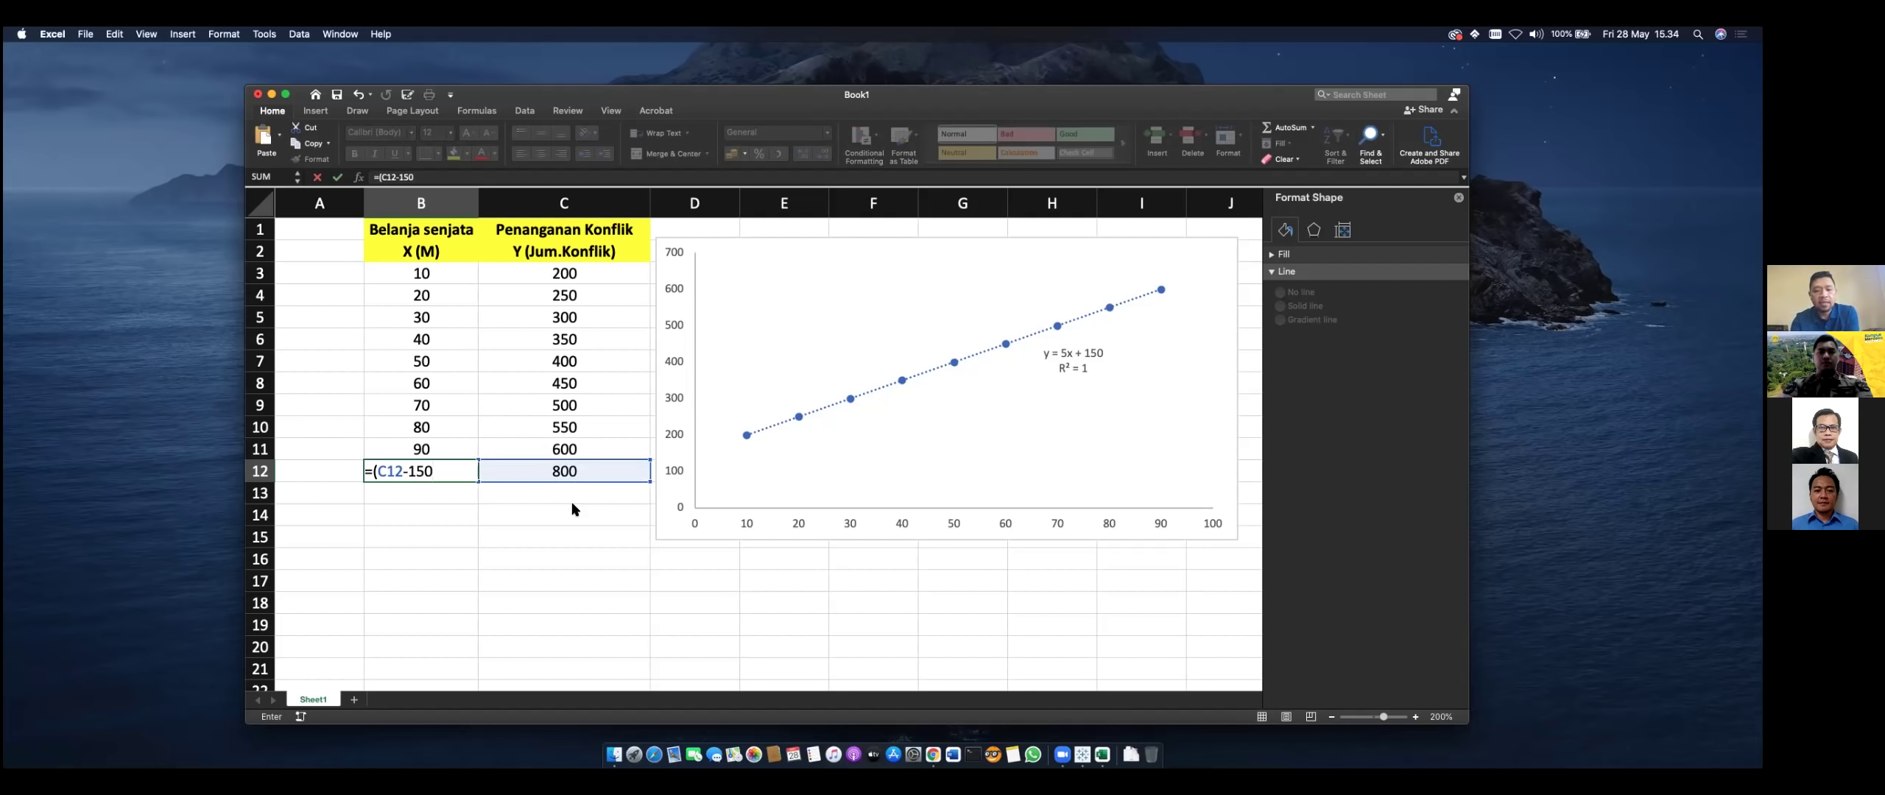
{"action": "type", "text": ")/5"}
{"action": "key", "text": "Return"}
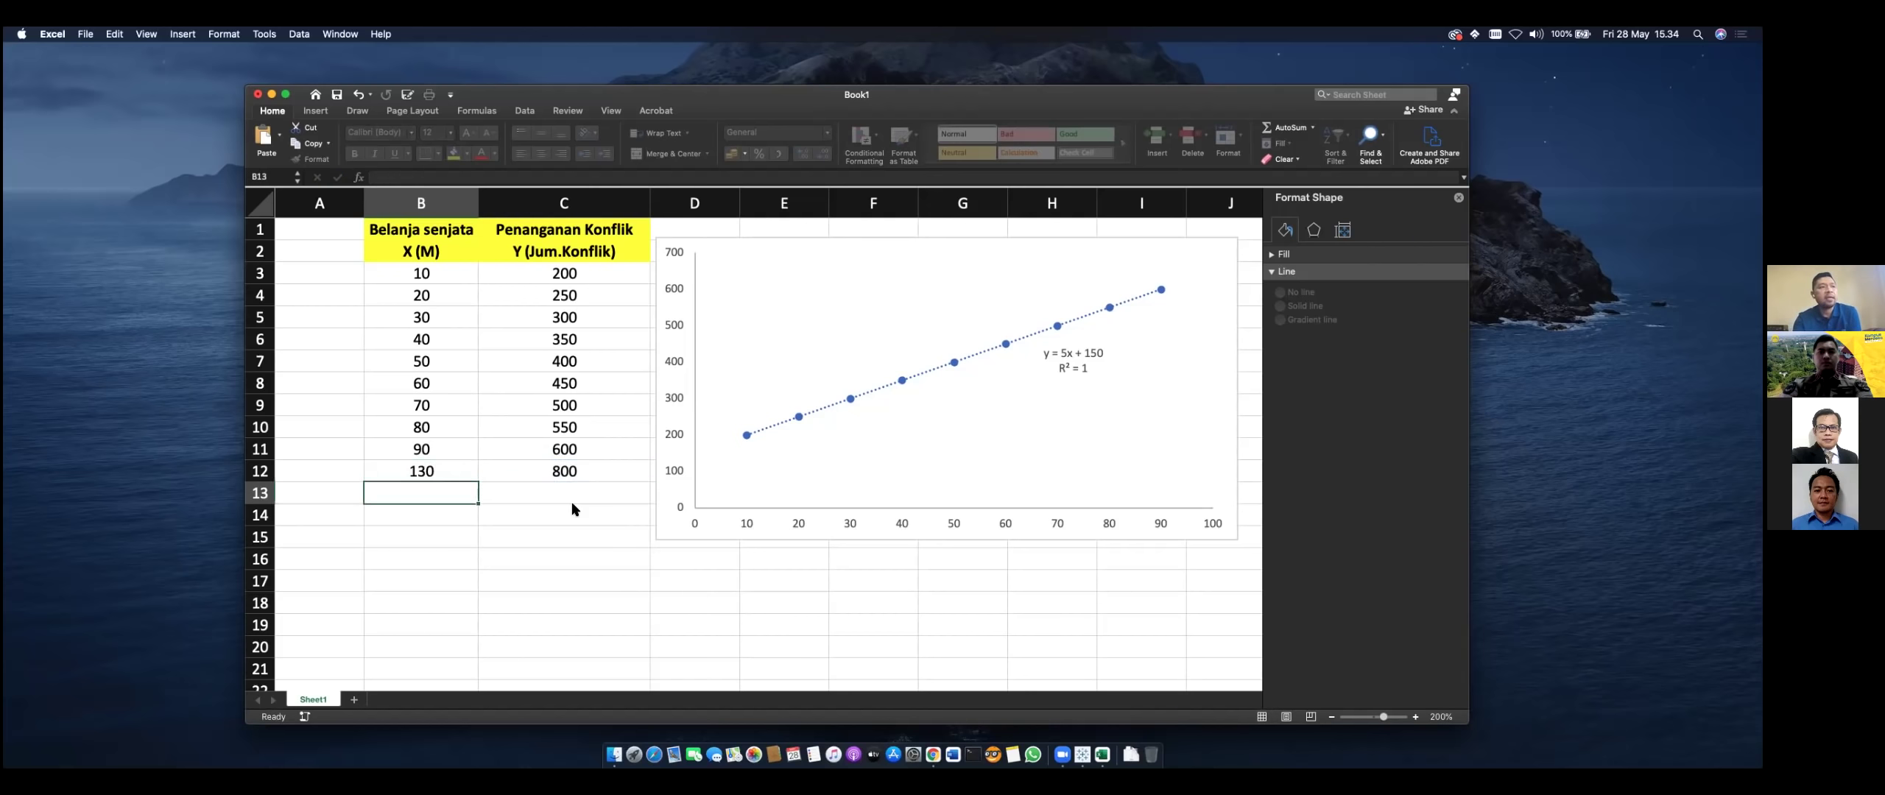
Step: Highlight the given Y value in cell C12 with a yellow fill
{"action": "key", "text": "Up"}
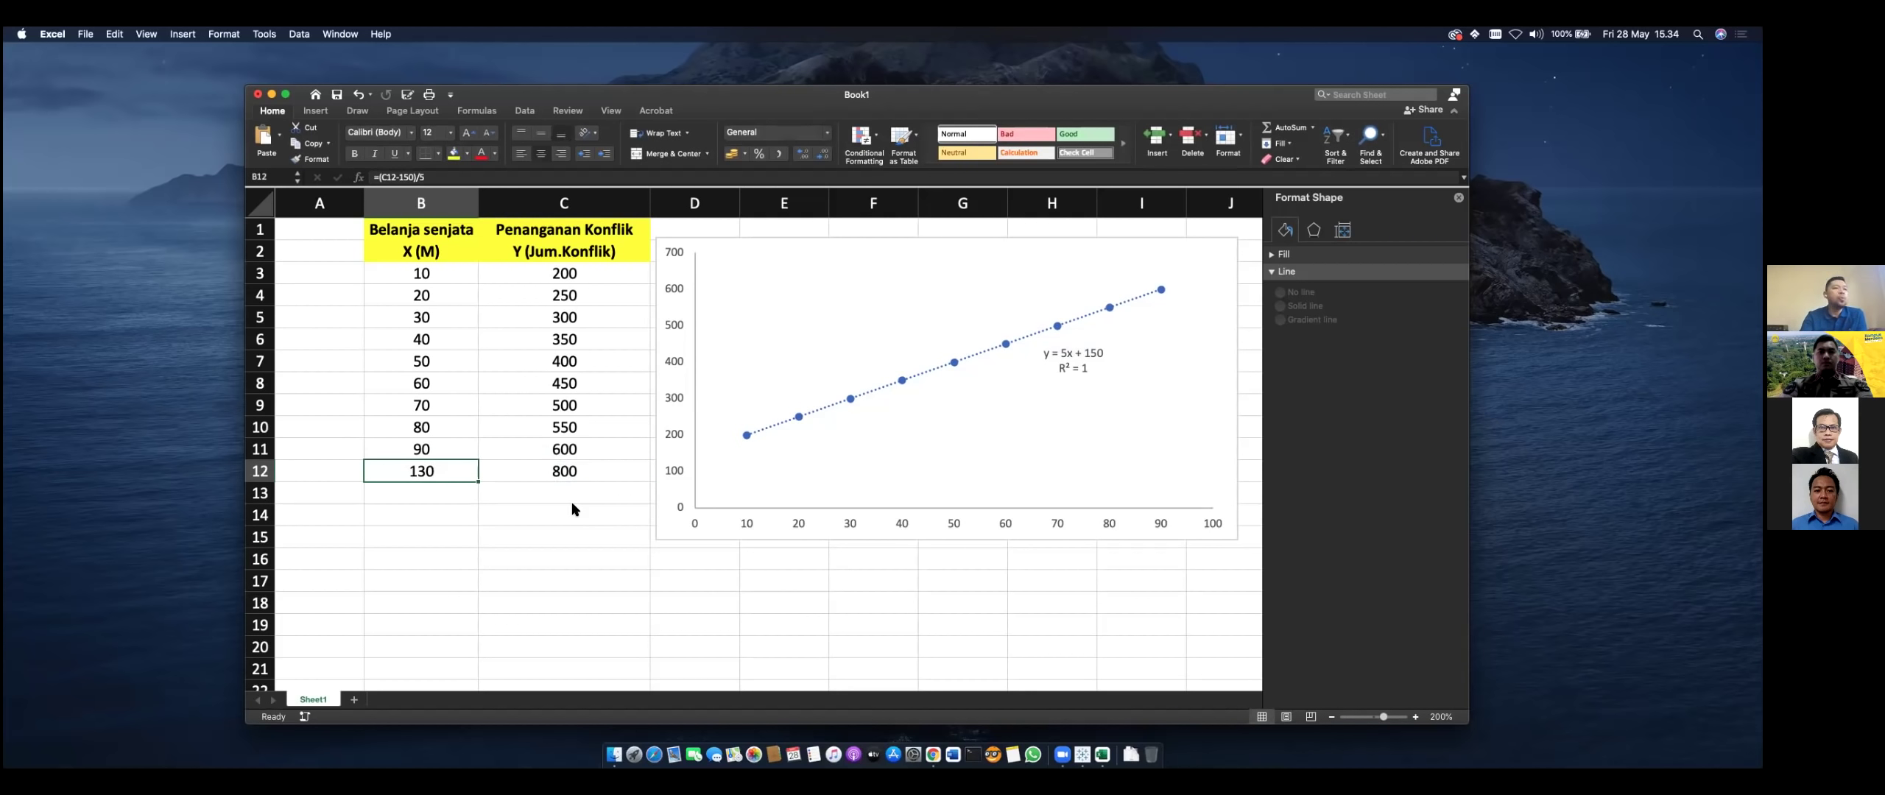
{"action": "key", "text": "Right"}
{"action": "left_click", "coordinate": [453, 155]}
Step: Enter 200 as a new X value in cell B13 and highlight the cell with a yellow fill
{"action": "key", "text": "Left"}
{"action": "key", "text": "Down"}
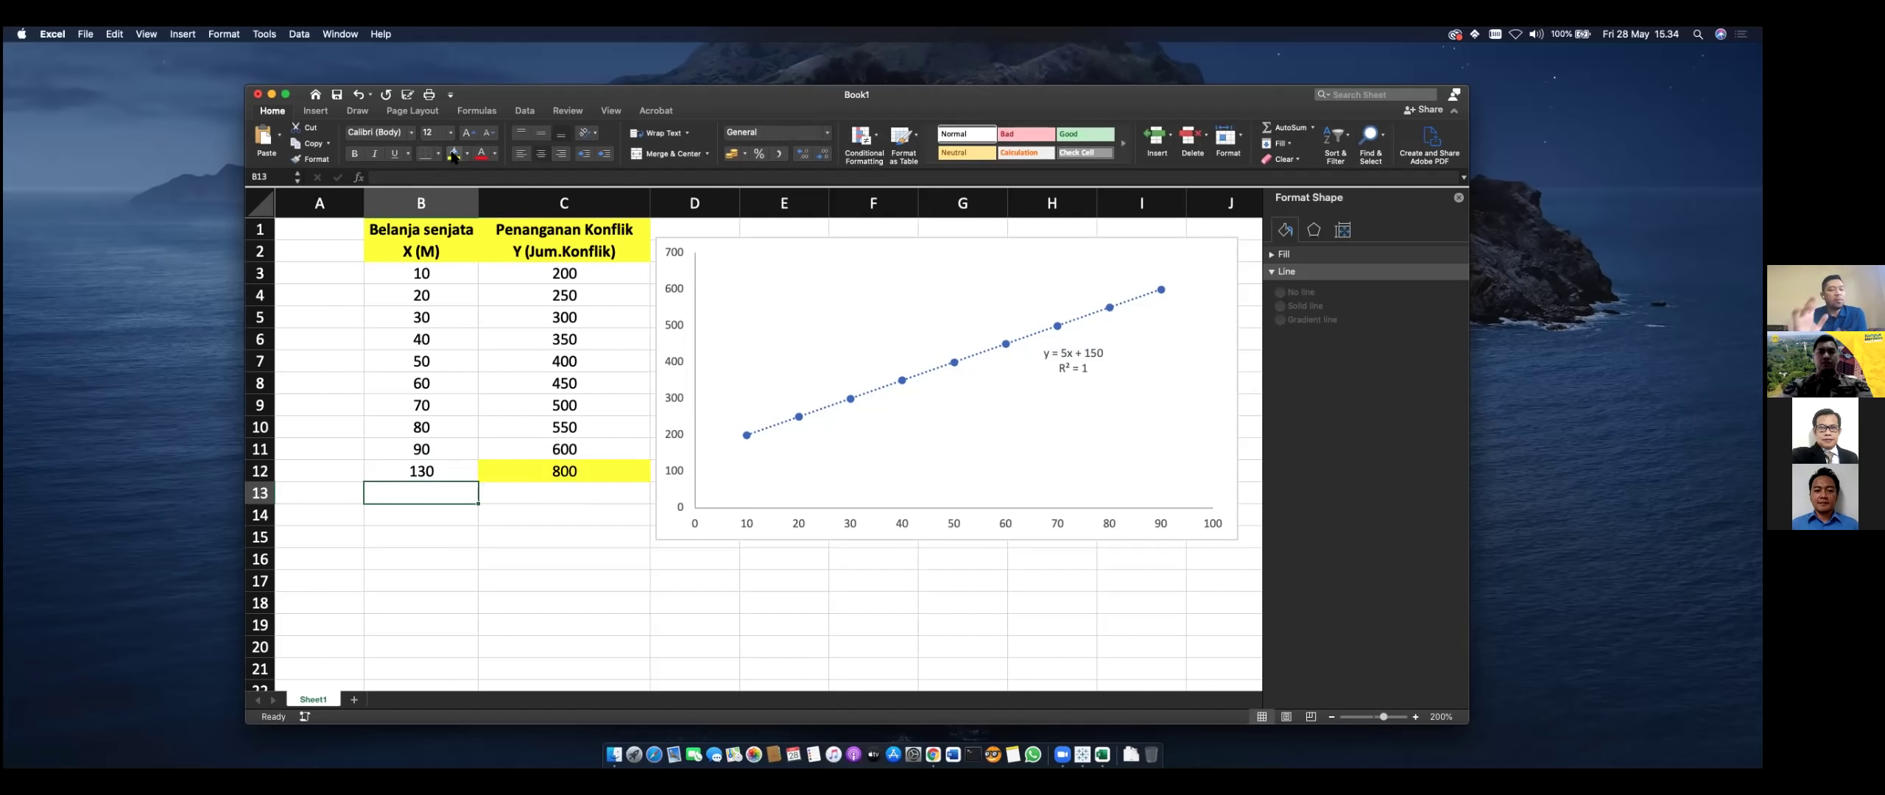
{"action": "type", "text": "200"}
{"action": "key", "text": "Tab"}
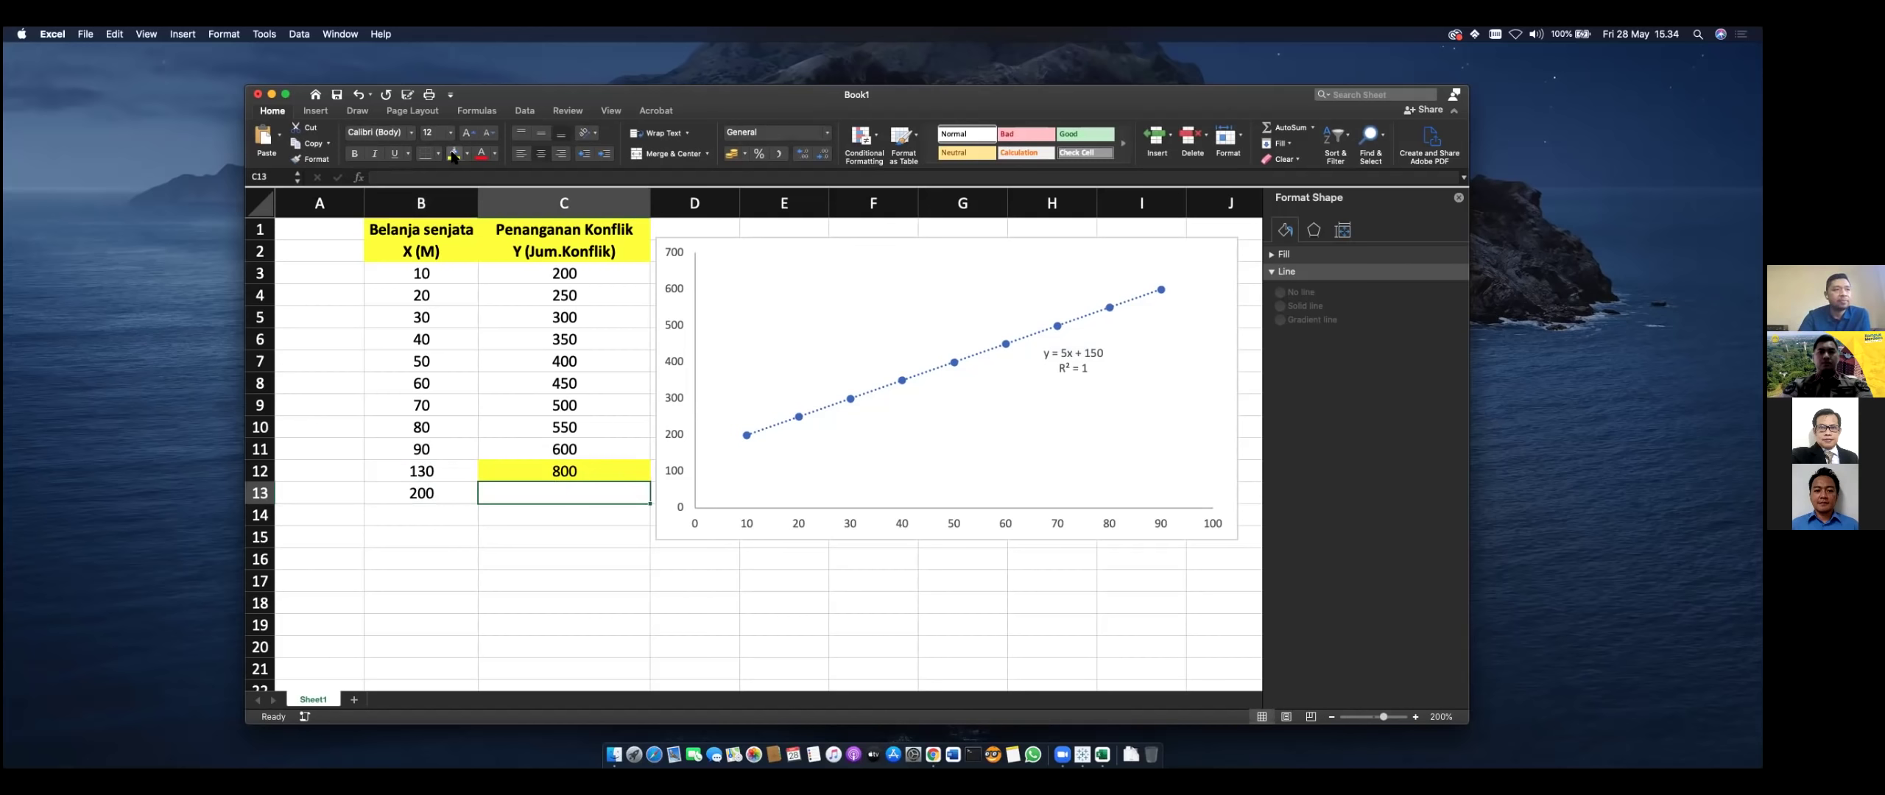
{"action": "key", "text": "Left"}
{"action": "left_click", "coordinate": [452, 153]}
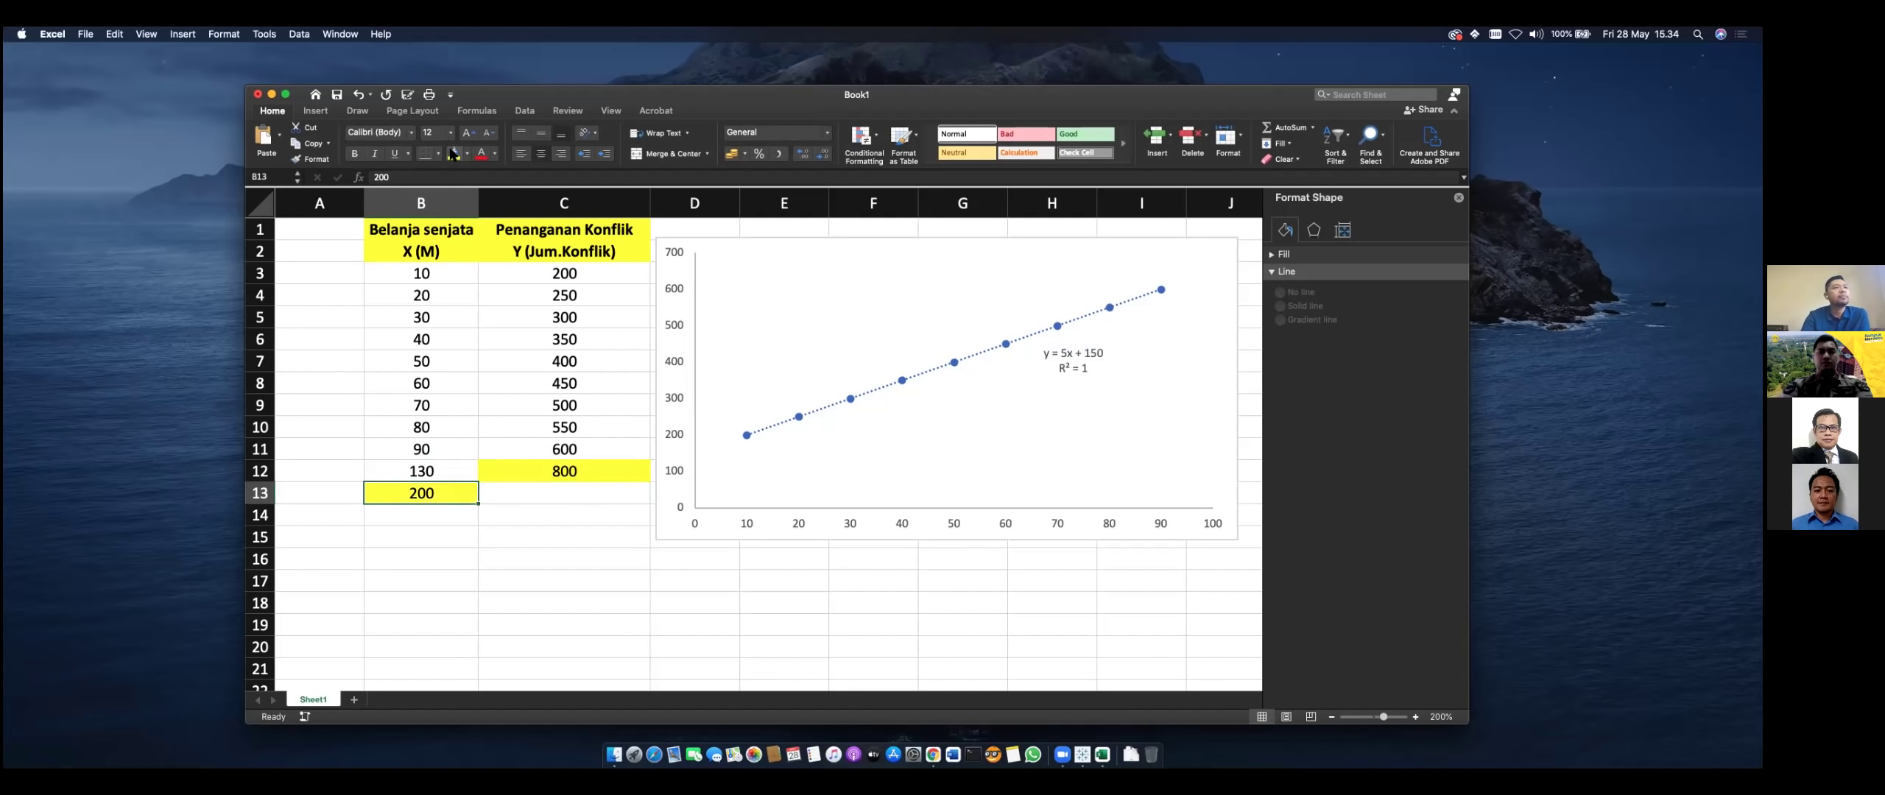
Step: Calculate the Y value in cell C13 from the trendline equation with the formula =5*B13+150
{"action": "key", "text": "Right"}
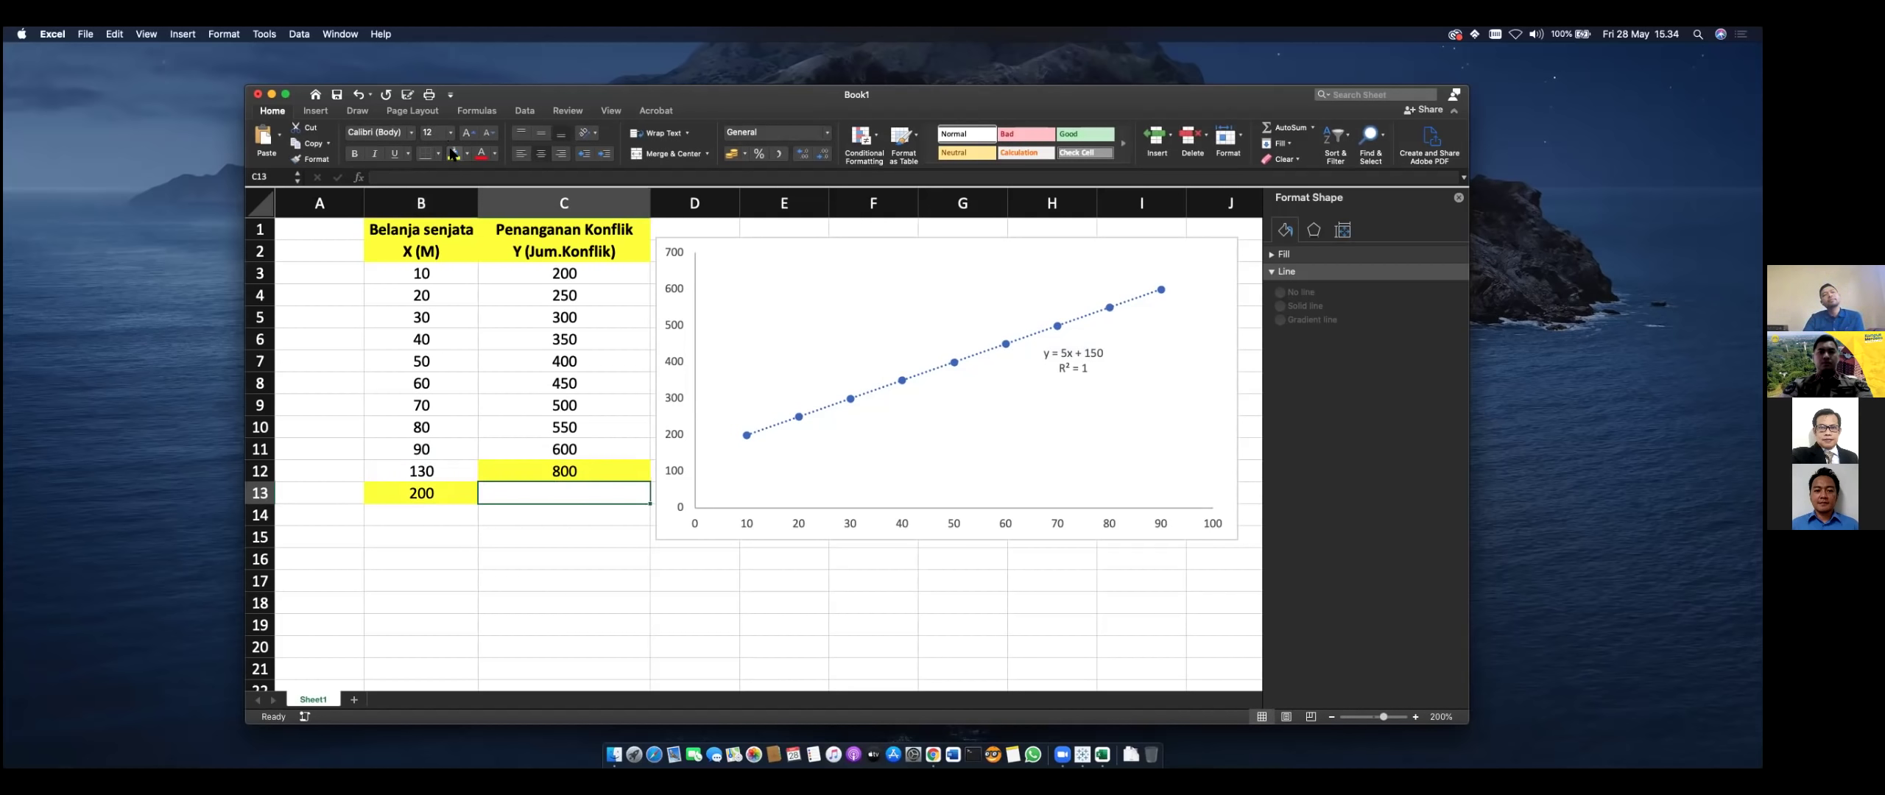
{"action": "type", "text": "="}
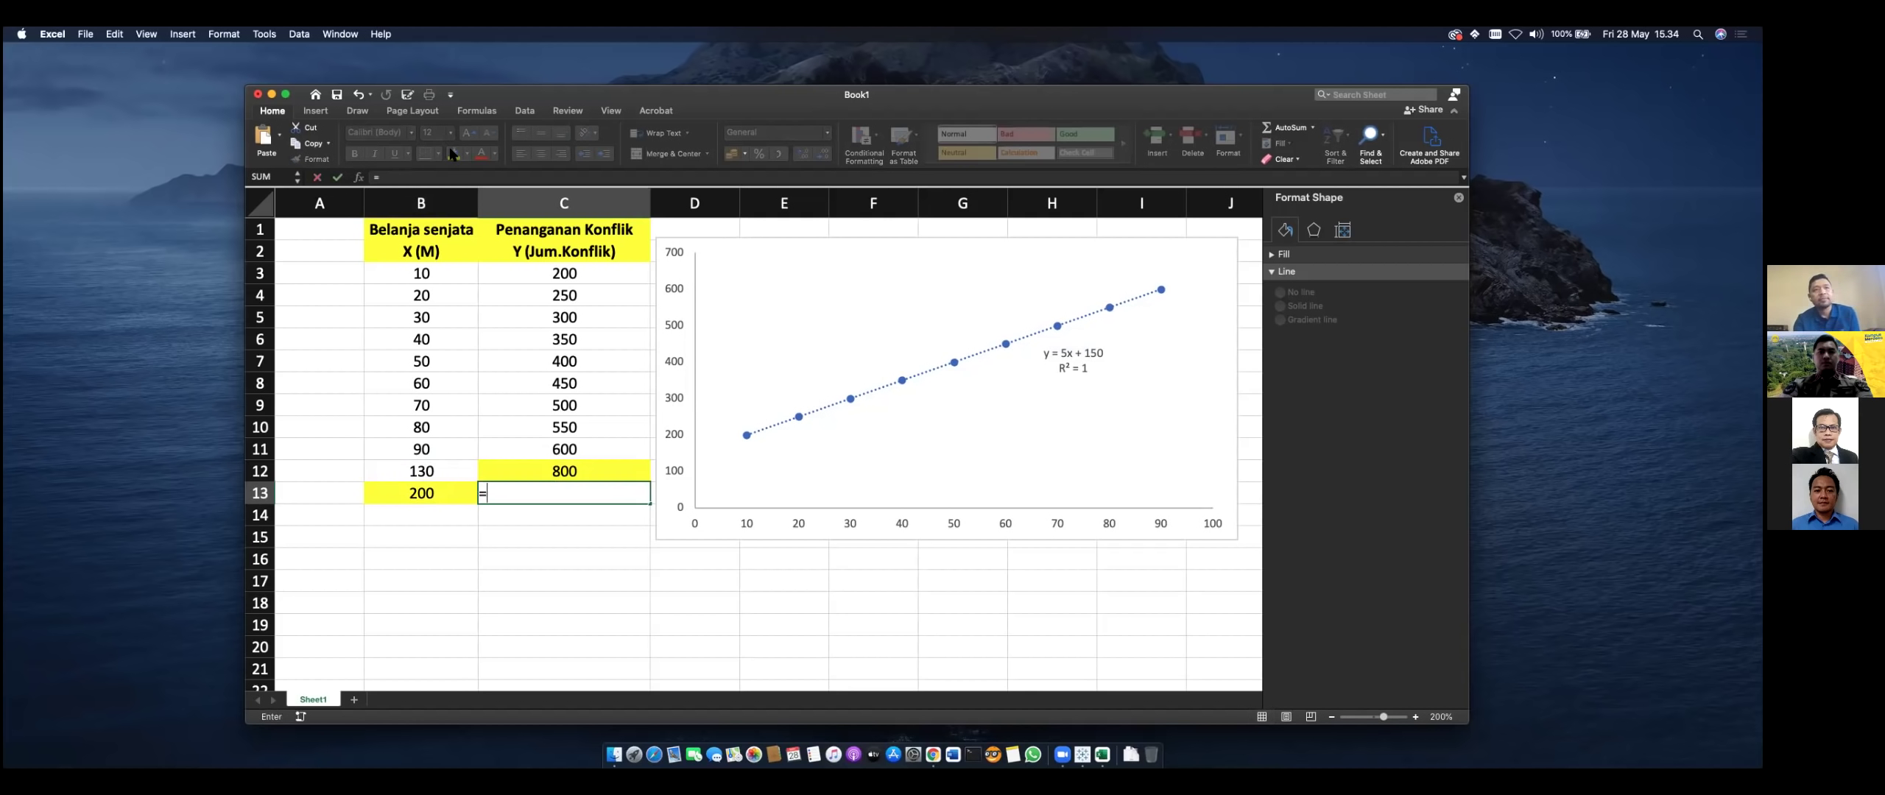
{"action": "type", "text": "5*"}
{"action": "key", "text": "Left"}
{"action": "type", "text": "+1"}
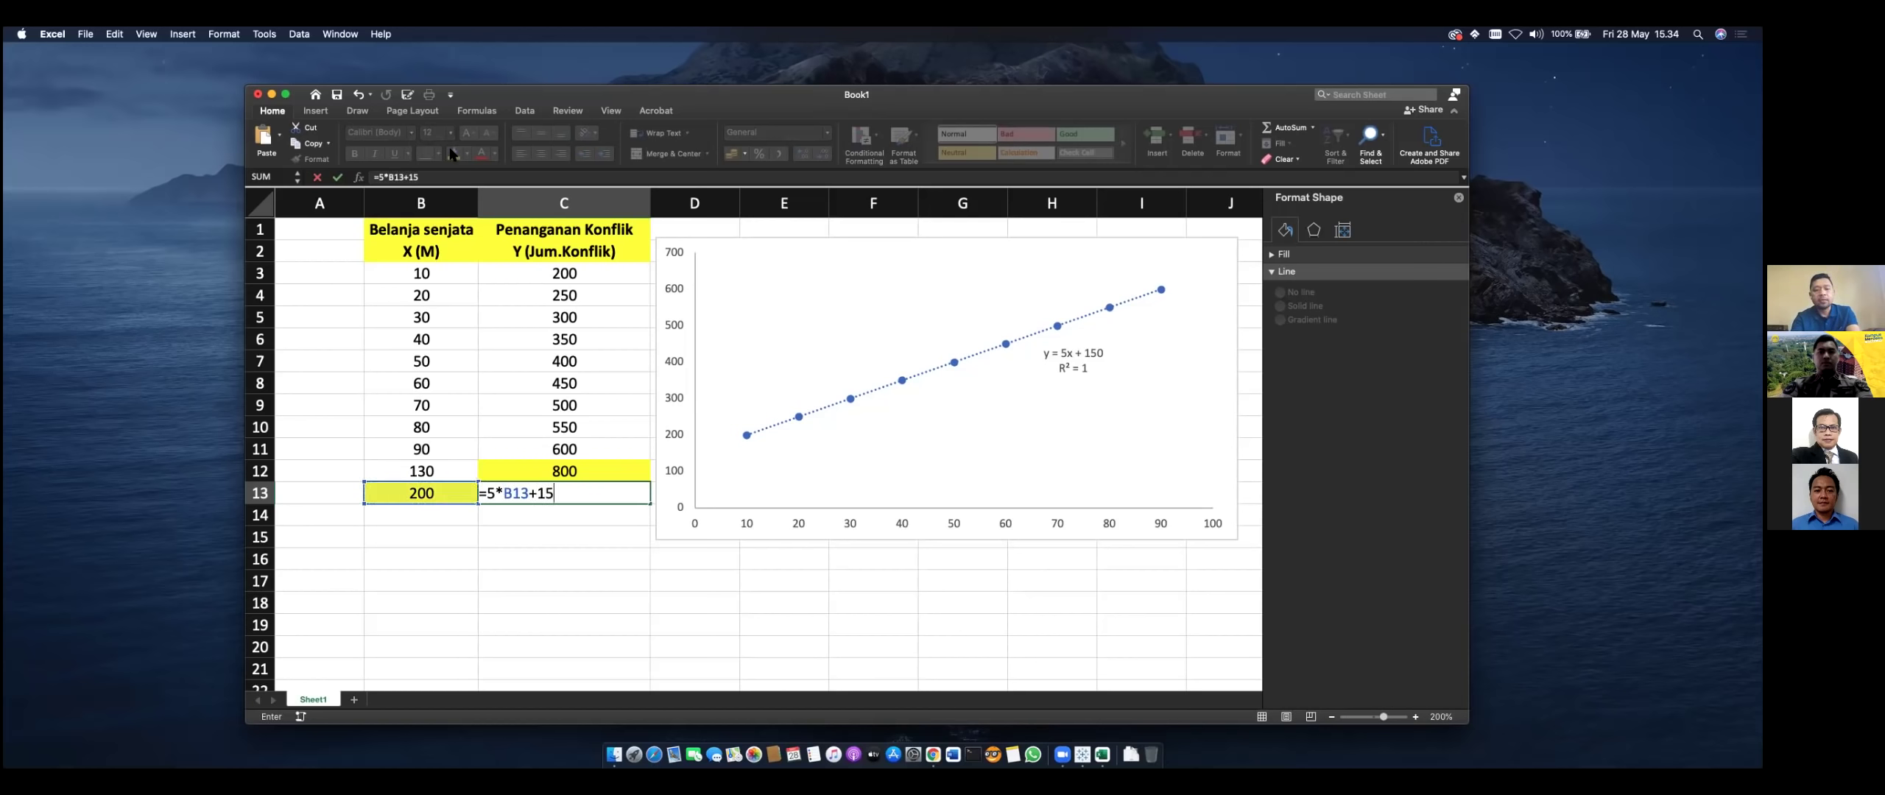
{"action": "key", "text": "Return"}
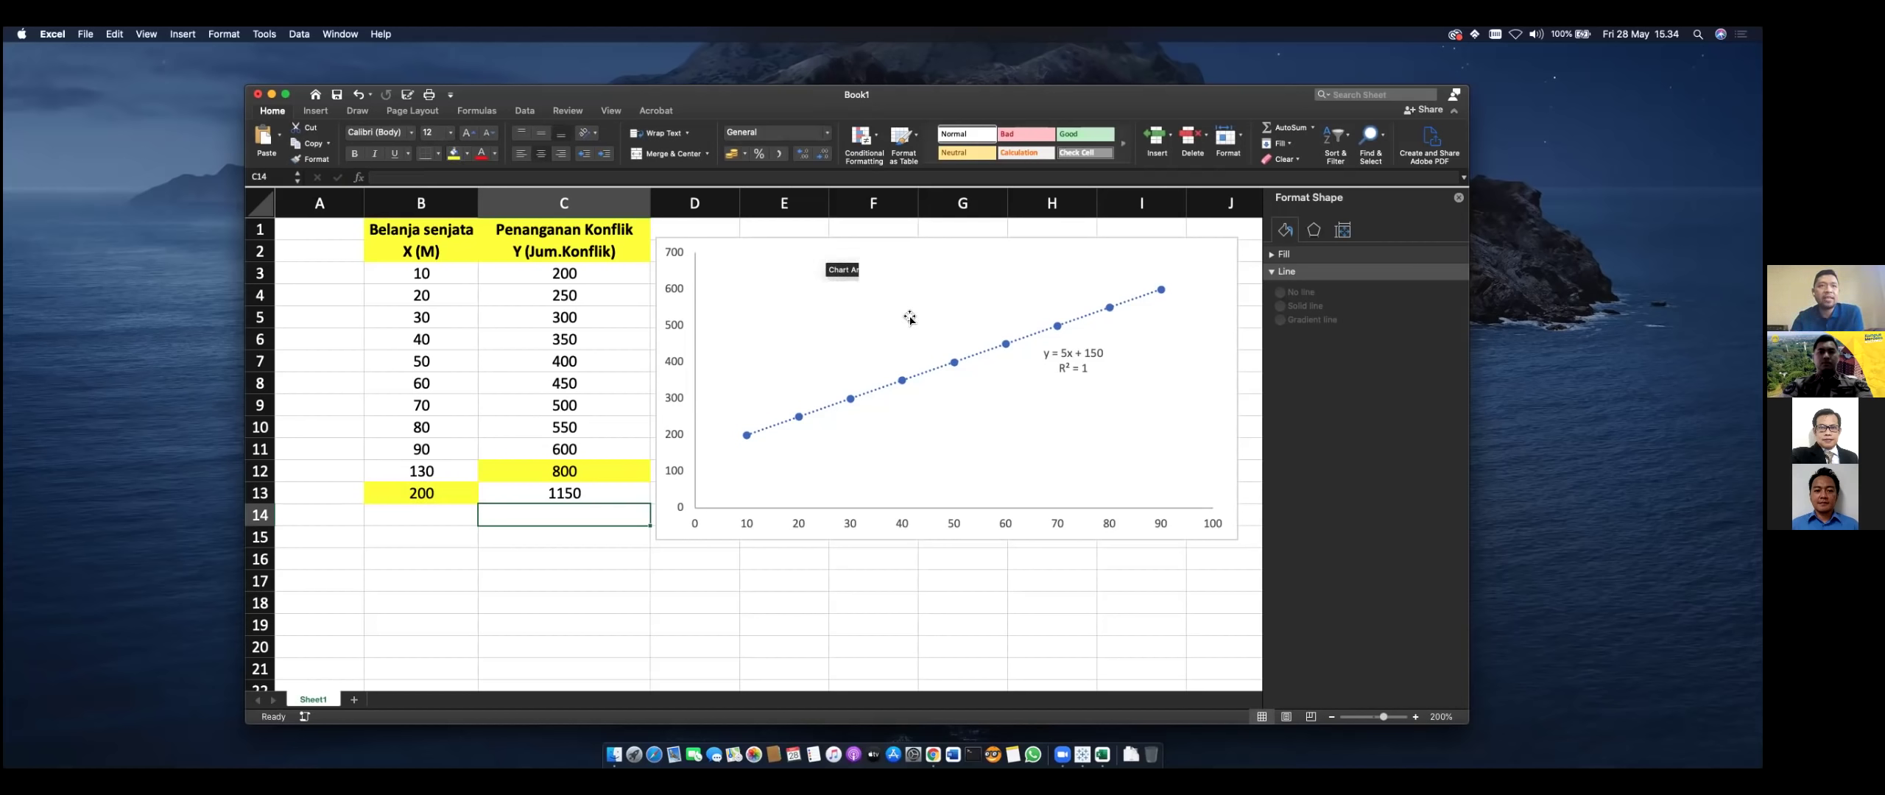
Step: Shrink the existing scatter chart so that it spans only columns D to H and ends at about row 11
{"action": "left_click_drag", "start_coordinate": [431, 275], "coordinate": [578, 452]}
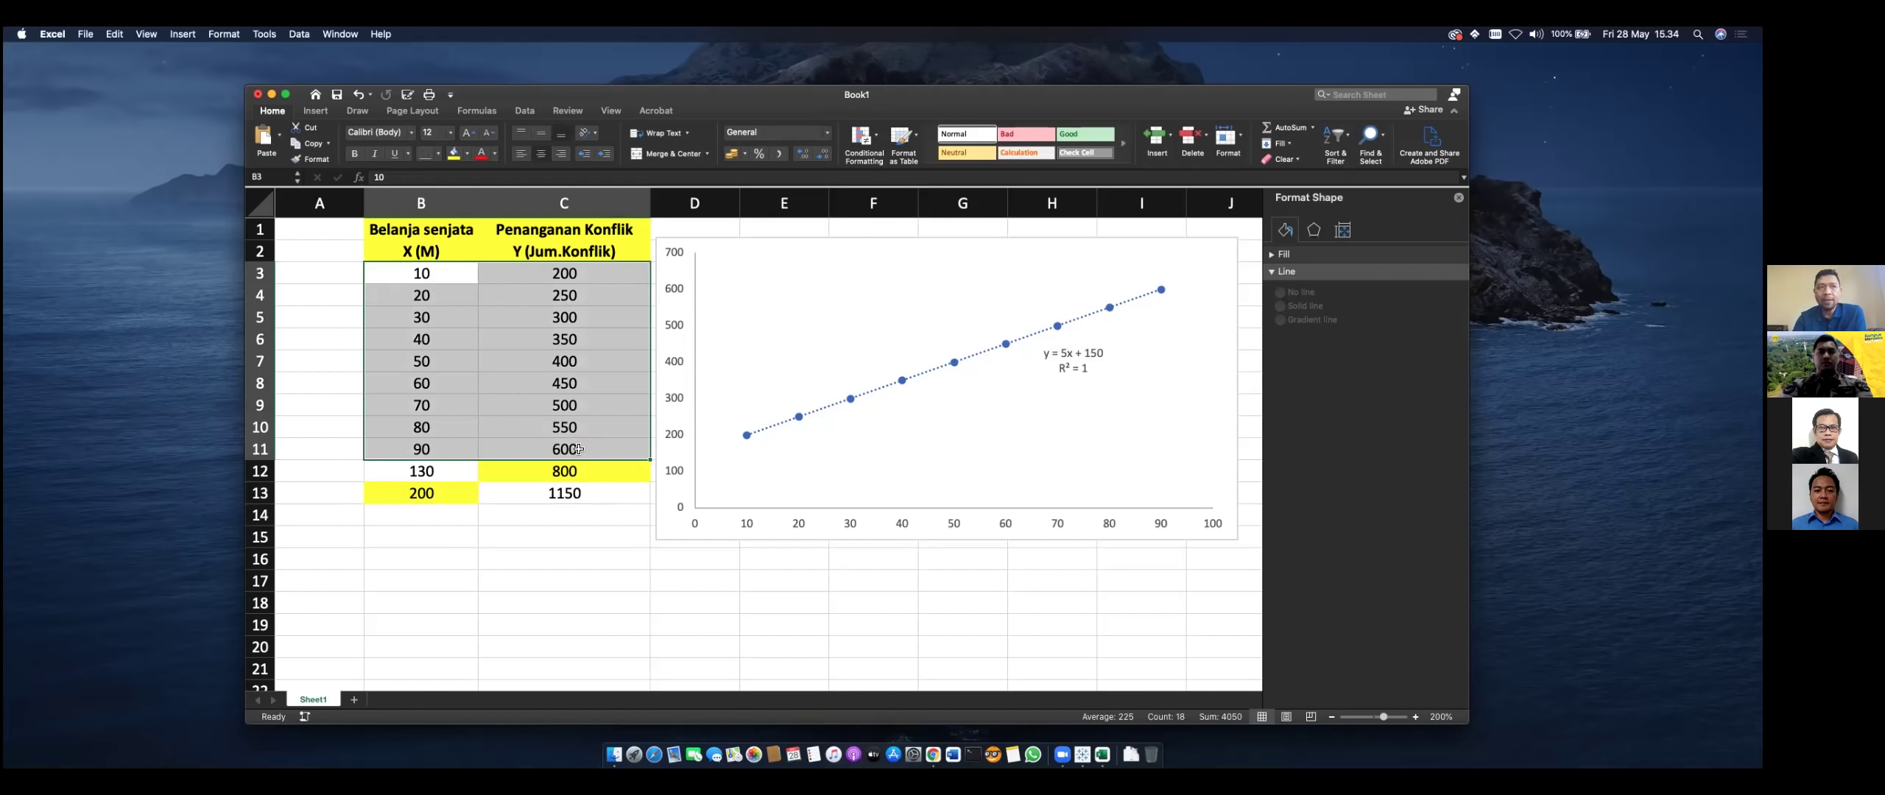
{"action": "left_click", "coordinate": [429, 273]}
{"action": "left_click_drag", "start_coordinate": [431, 274], "coordinate": [597, 495]}
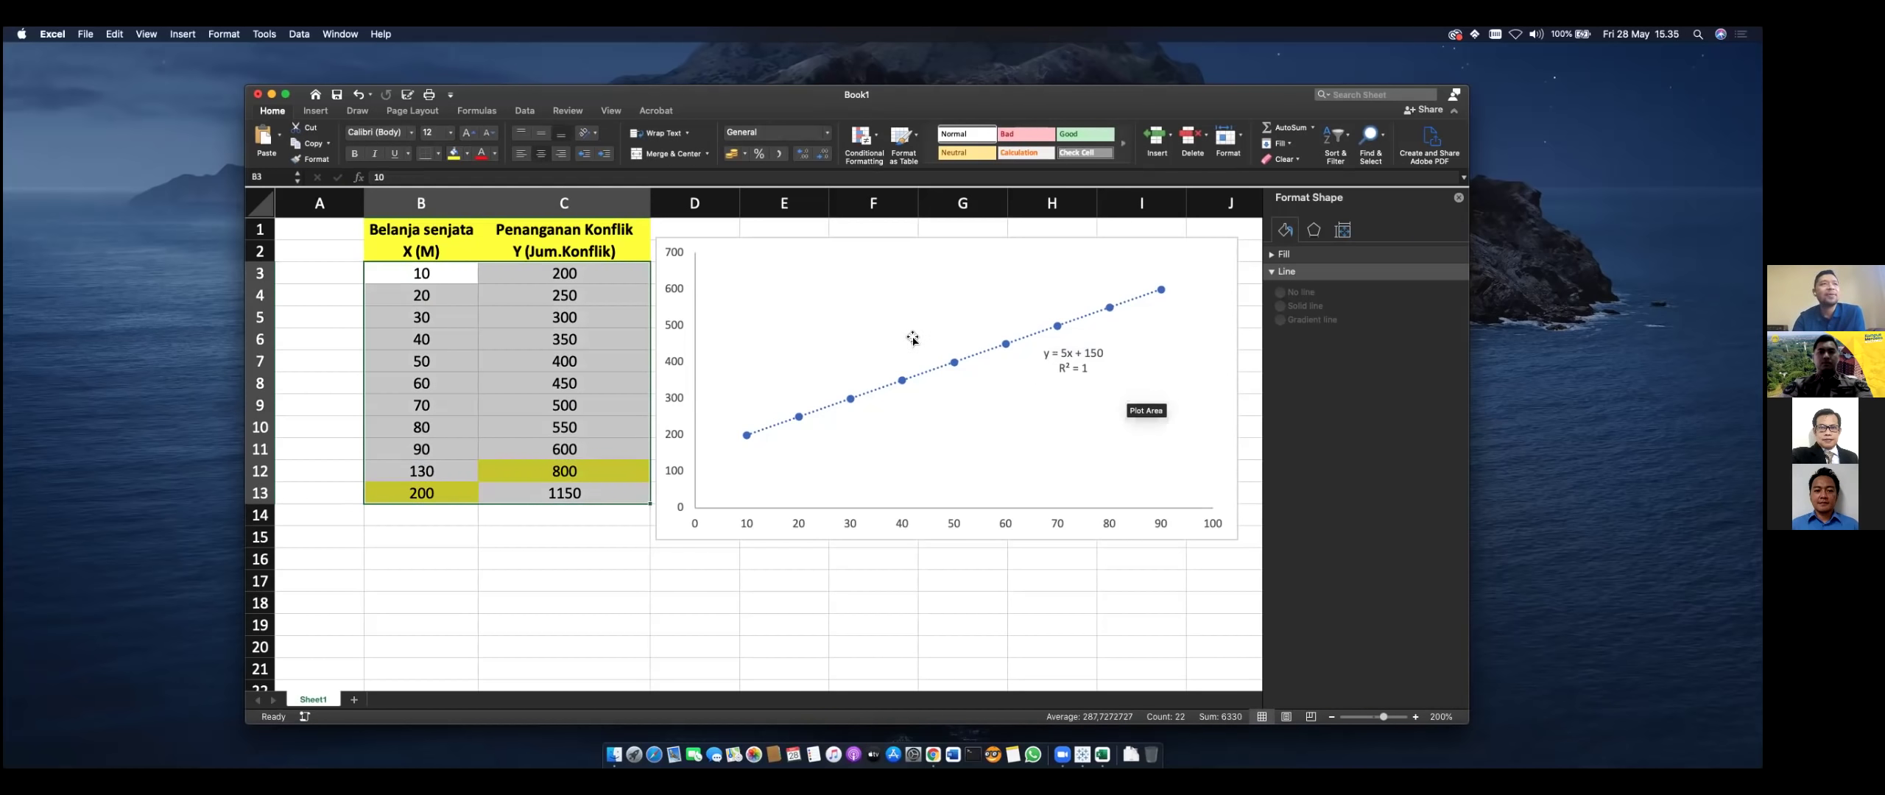
{"action": "left_click", "coordinate": [1196, 250]}
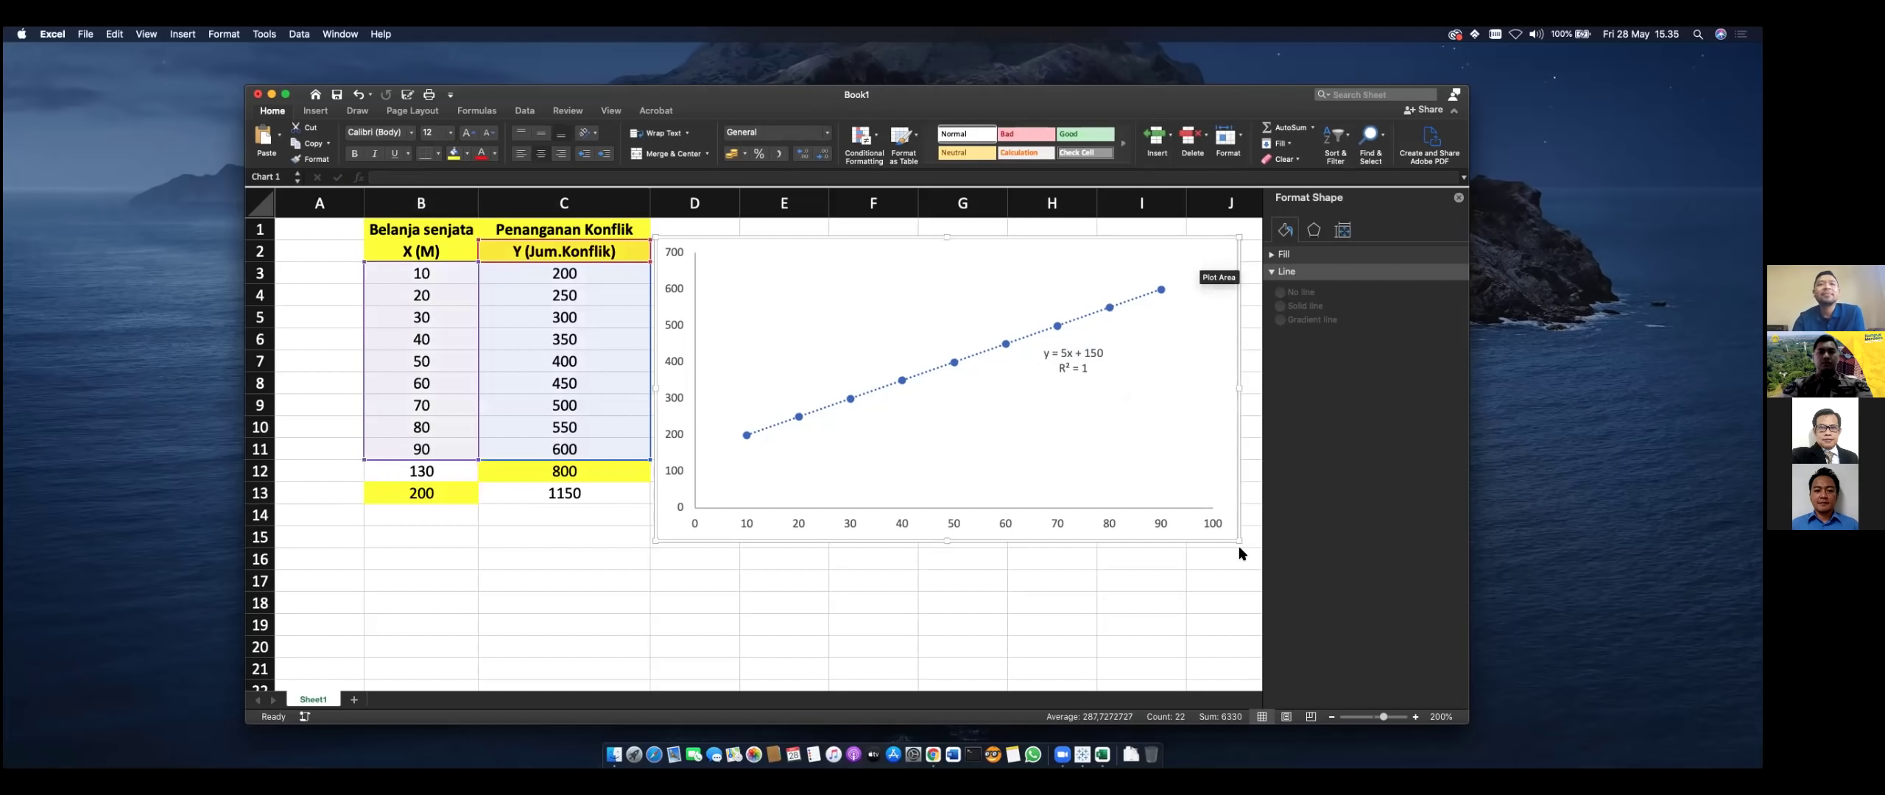
{"action": "left_click_drag", "start_coordinate": [1243, 543], "coordinate": [1105, 467]}
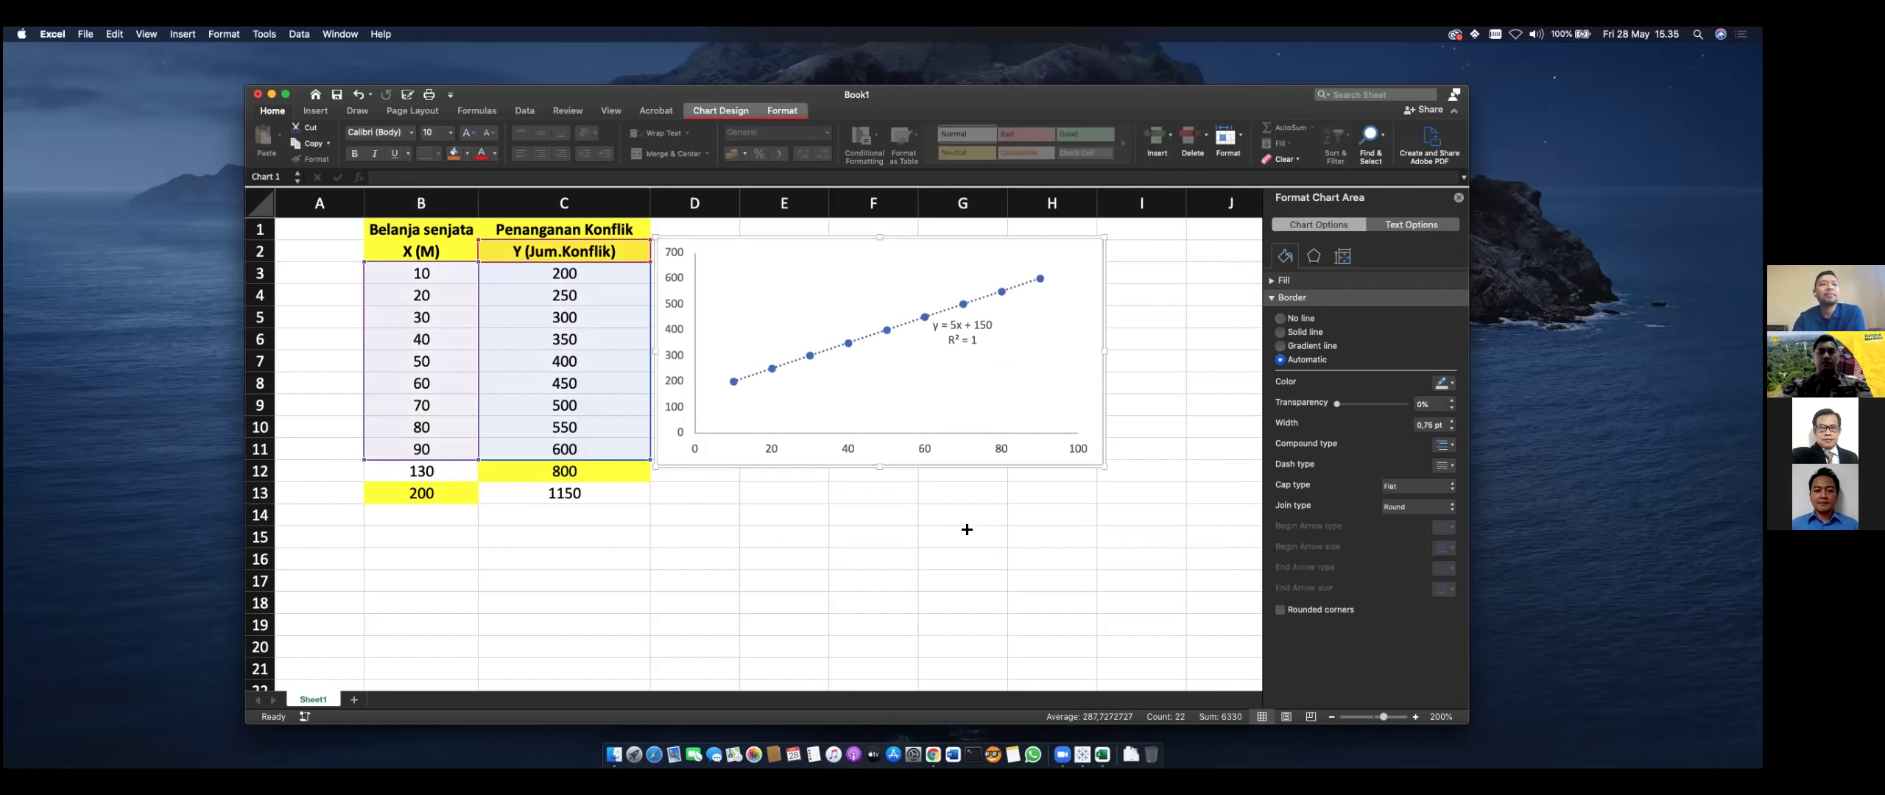
Step: Insert a second scatter chart based on the extended data range B3:C13
{"action": "left_click_drag", "start_coordinate": [431, 279], "coordinate": [580, 490]}
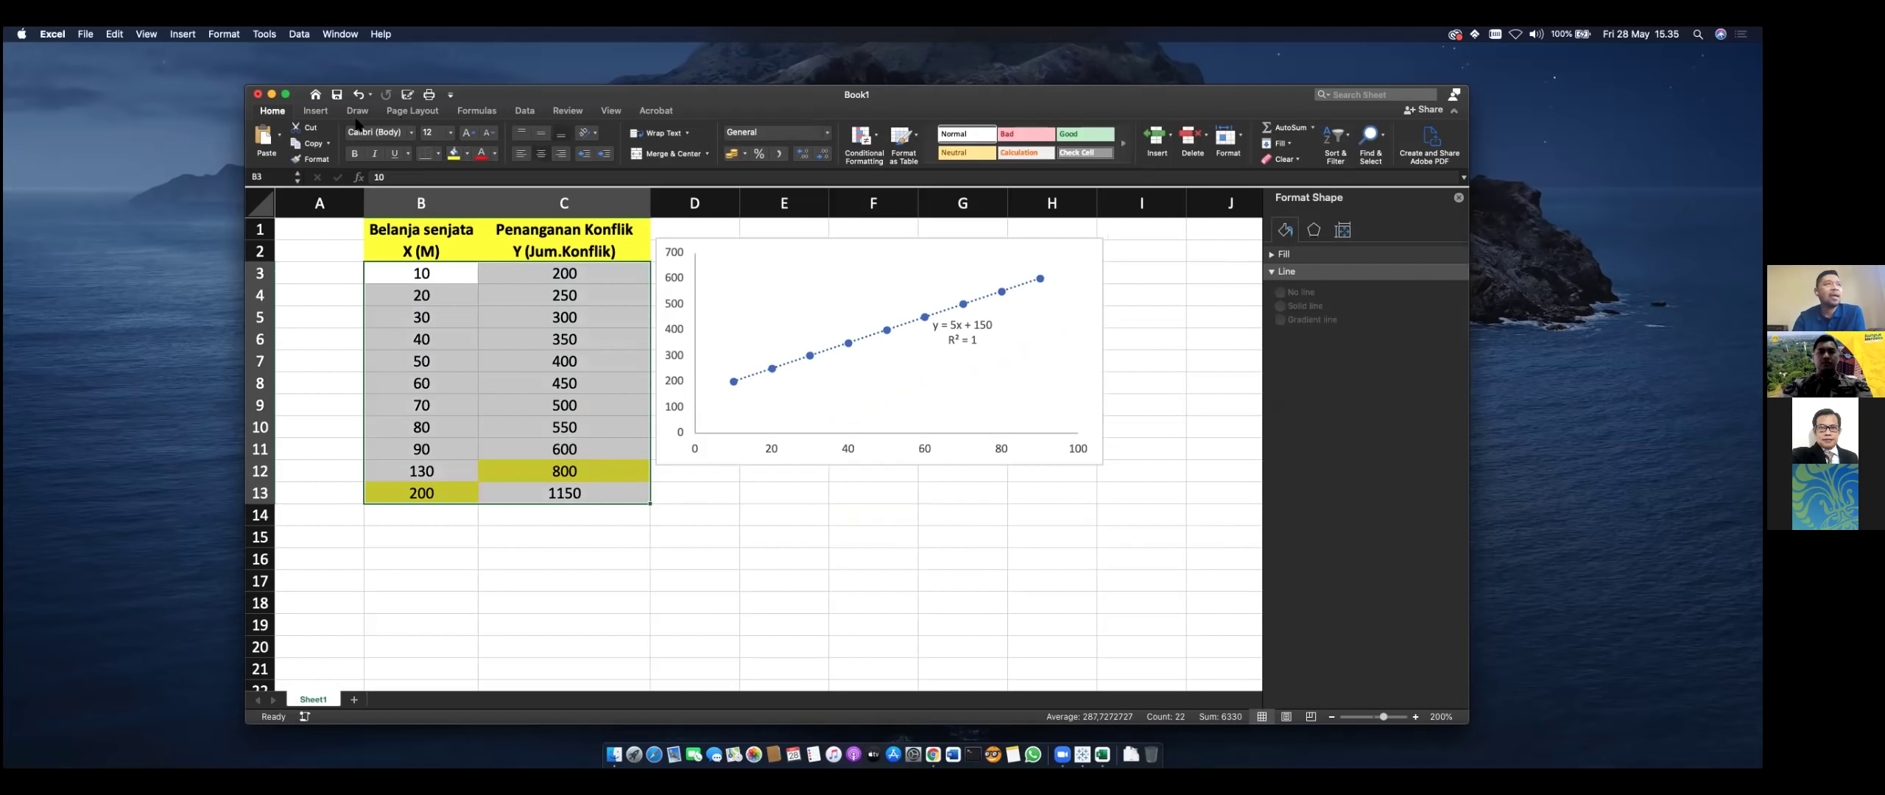
{"action": "left_click", "coordinate": [315, 112]}
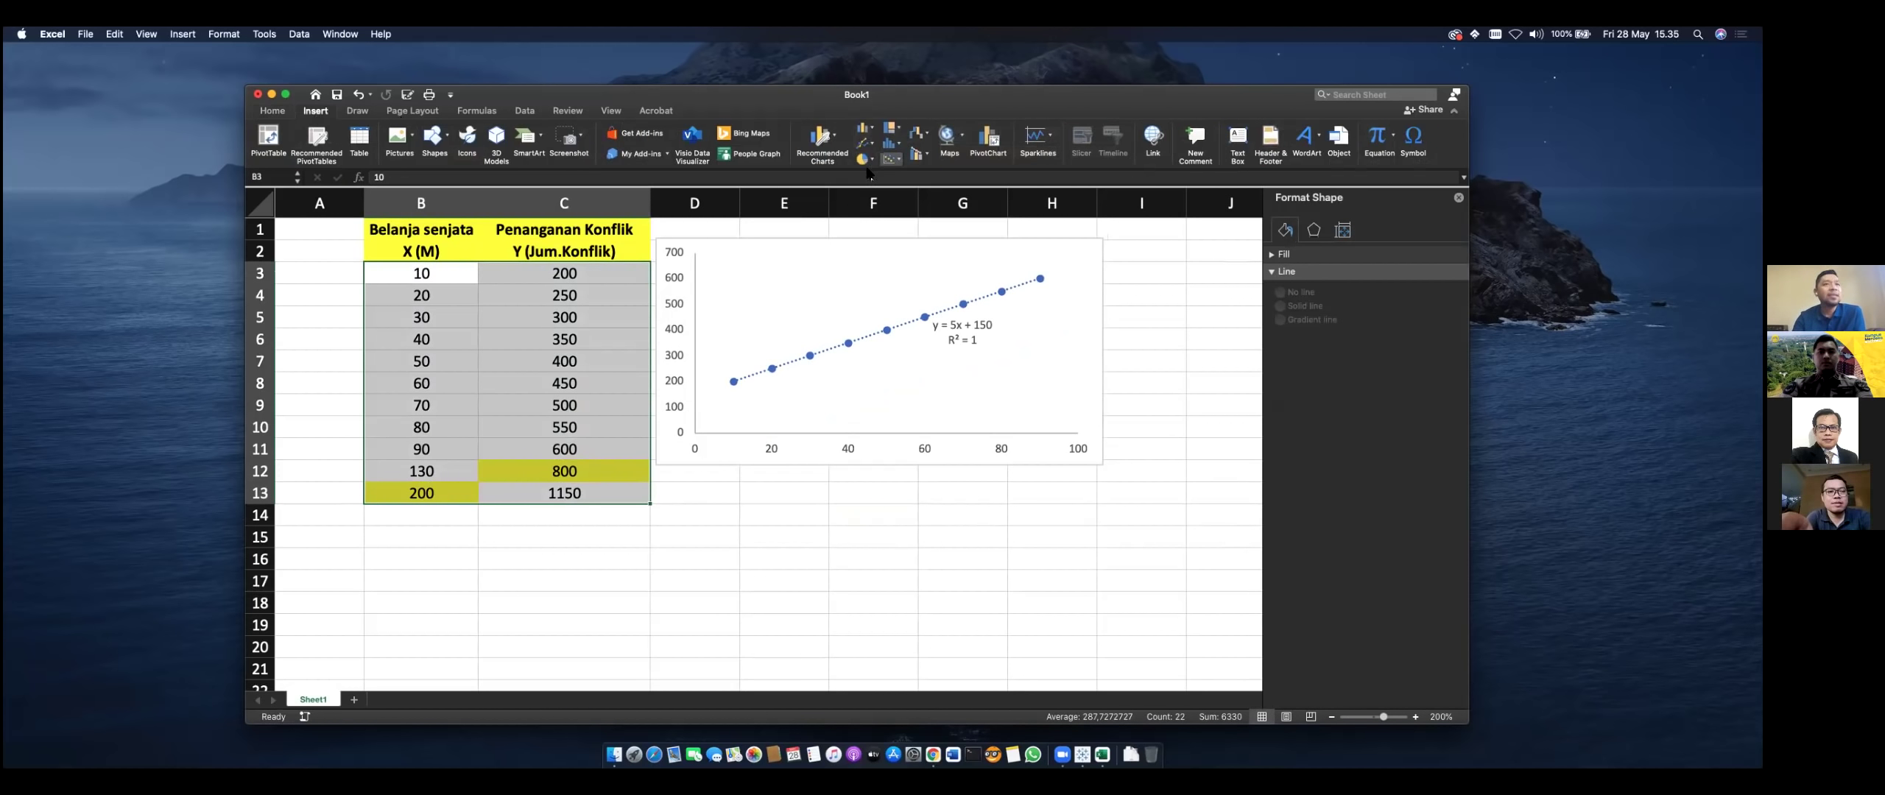
{"action": "left_click", "coordinate": [891, 159]}
{"action": "left_click", "coordinate": [915, 219]}
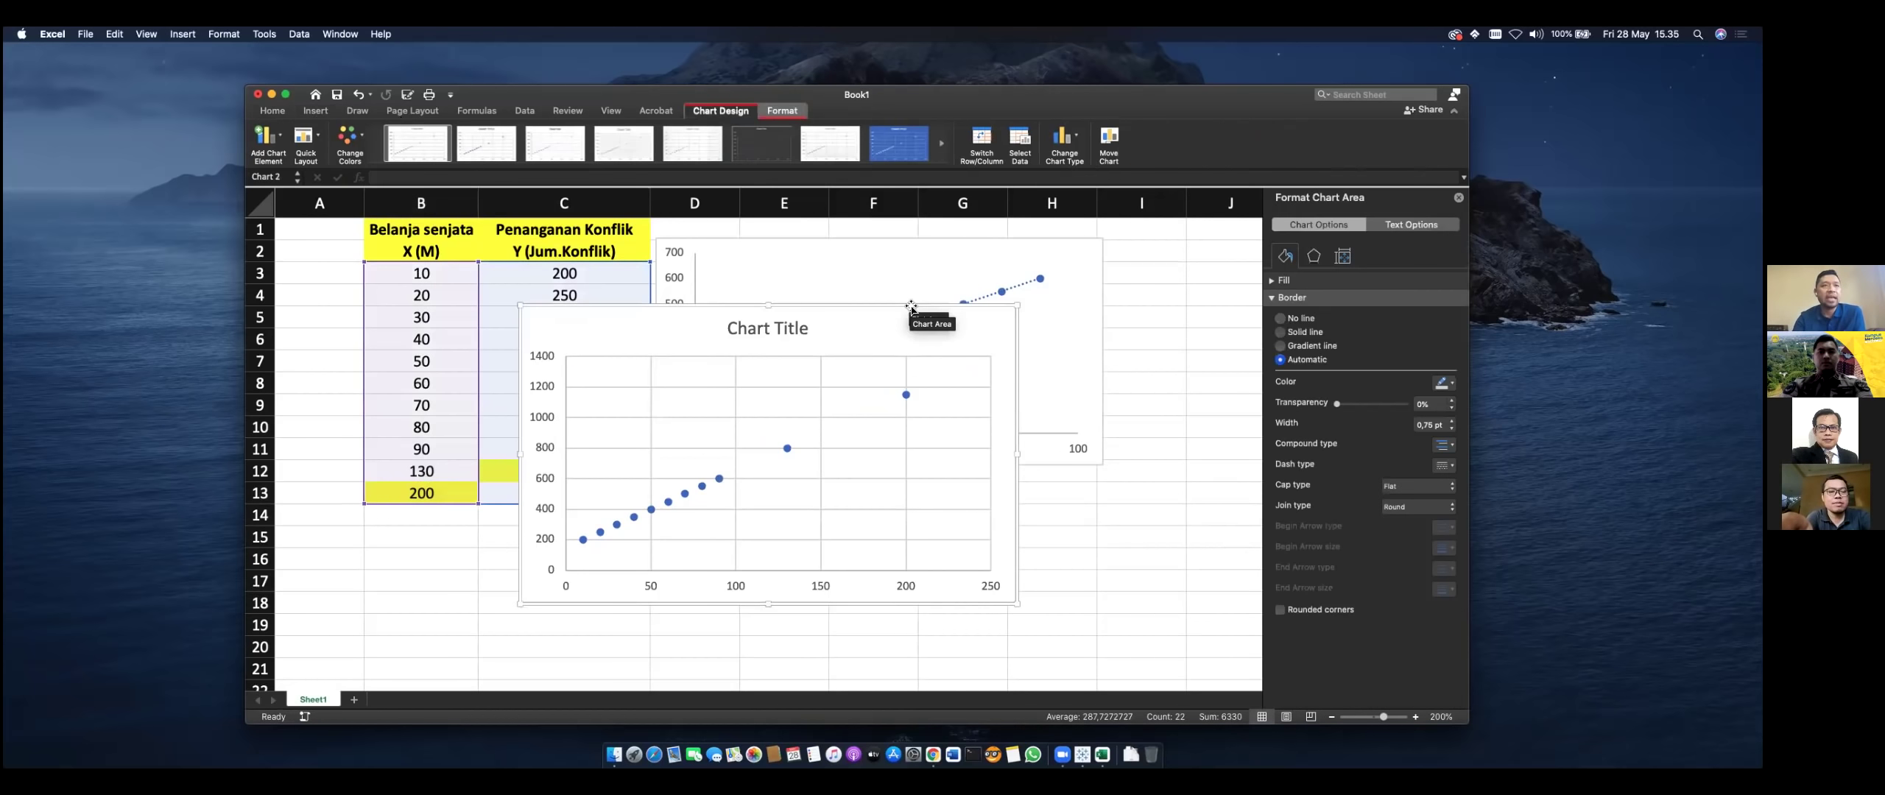
Step: Move the new scatter chart directly below the first chart and delete its title and gridlines
{"action": "left_click_drag", "start_coordinate": [911, 311], "coordinate": [1044, 475]}
{"action": "scroll", "coordinate": [1112, 490], "scroll_direction": "down", "scroll_amount": 5}
{"action": "left_click", "coordinate": [886, 315]}
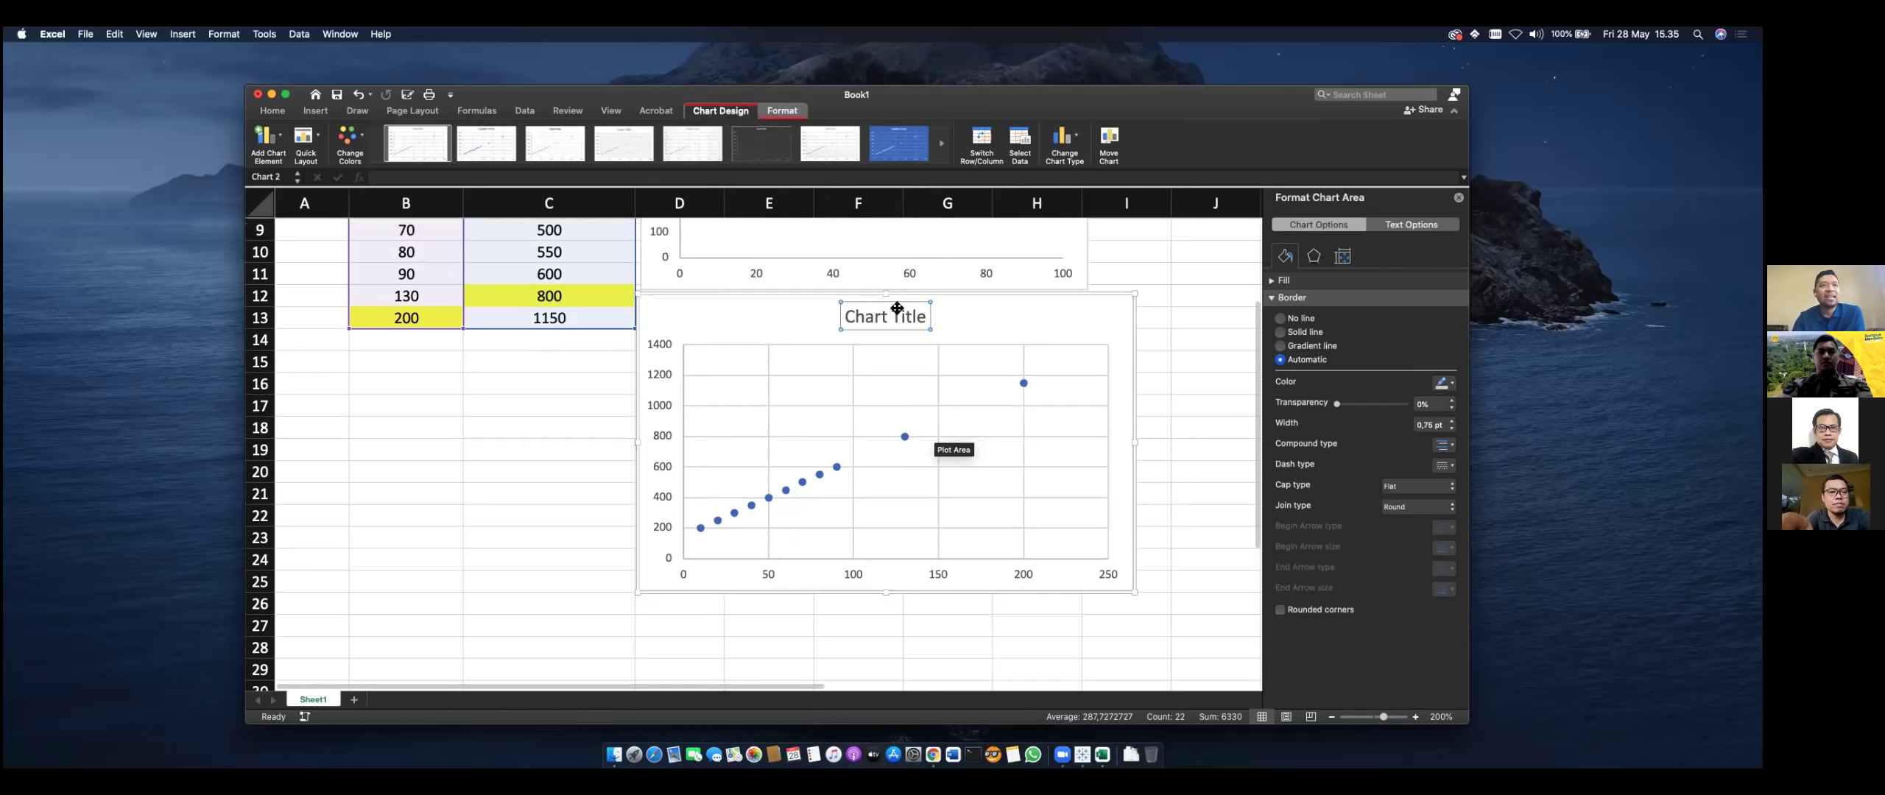
{"action": "key", "text": "Delete"}
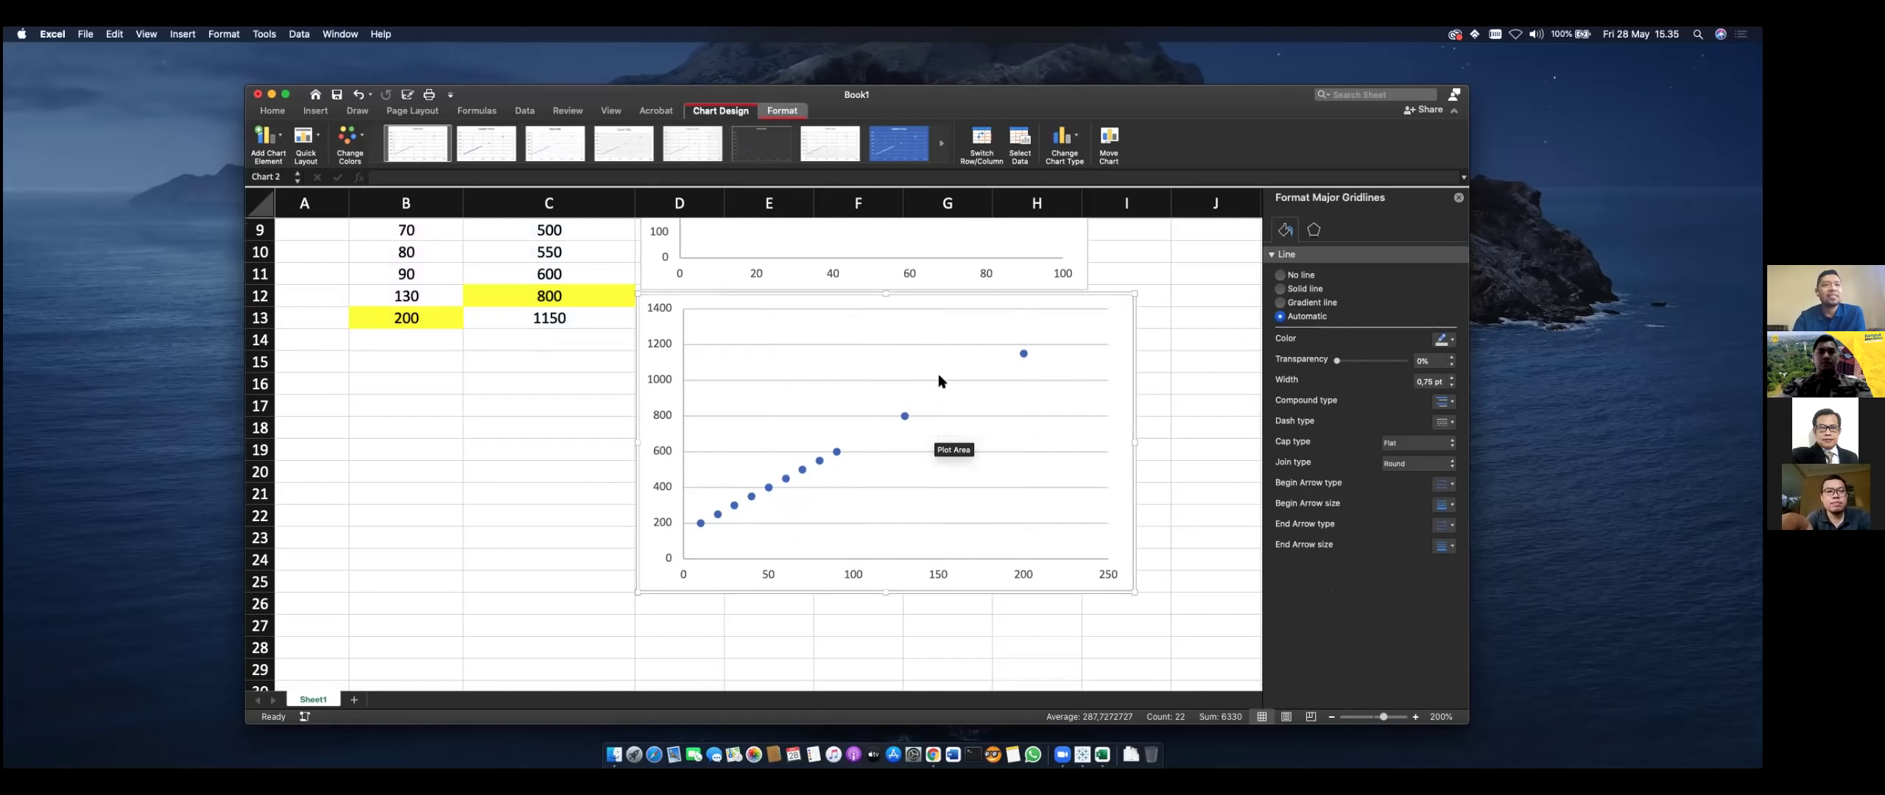
{"action": "left_click", "coordinate": [937, 415]}
{"action": "key", "text": "Delete"}
Step: Narrow the second scatter chart so that it matches the first chart's width across columns D to H
{"action": "scroll", "coordinate": [1163, 445], "scroll_direction": "down", "scroll_amount": 5}
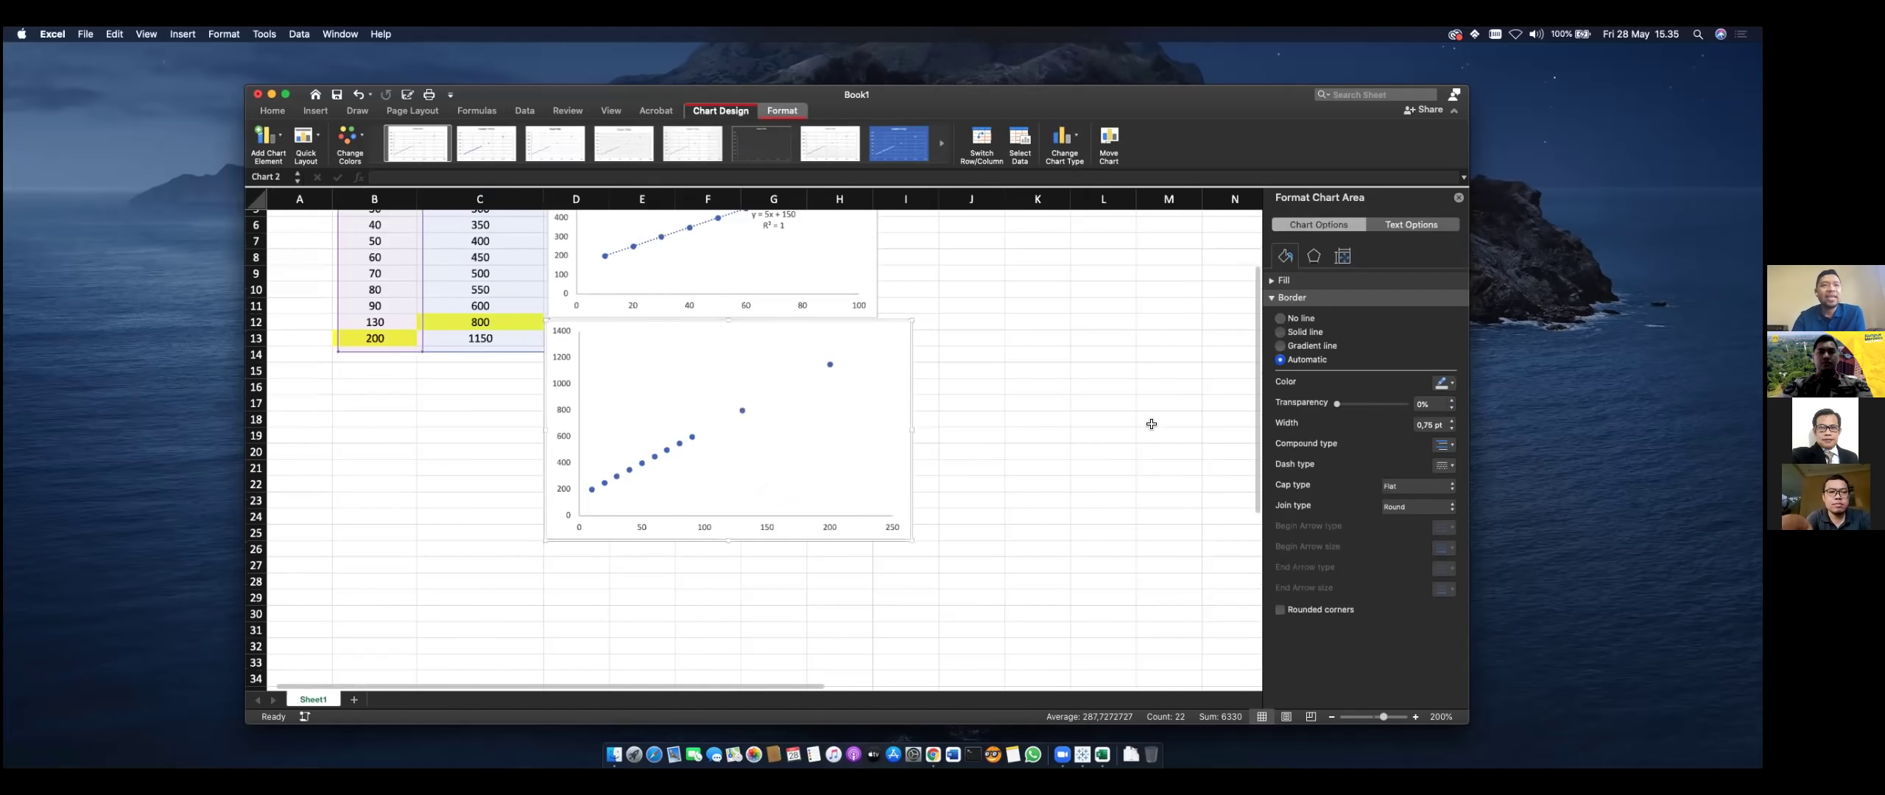
{"action": "scroll", "coordinate": [1006, 429], "scroll_direction": "up", "scroll_amount": 5}
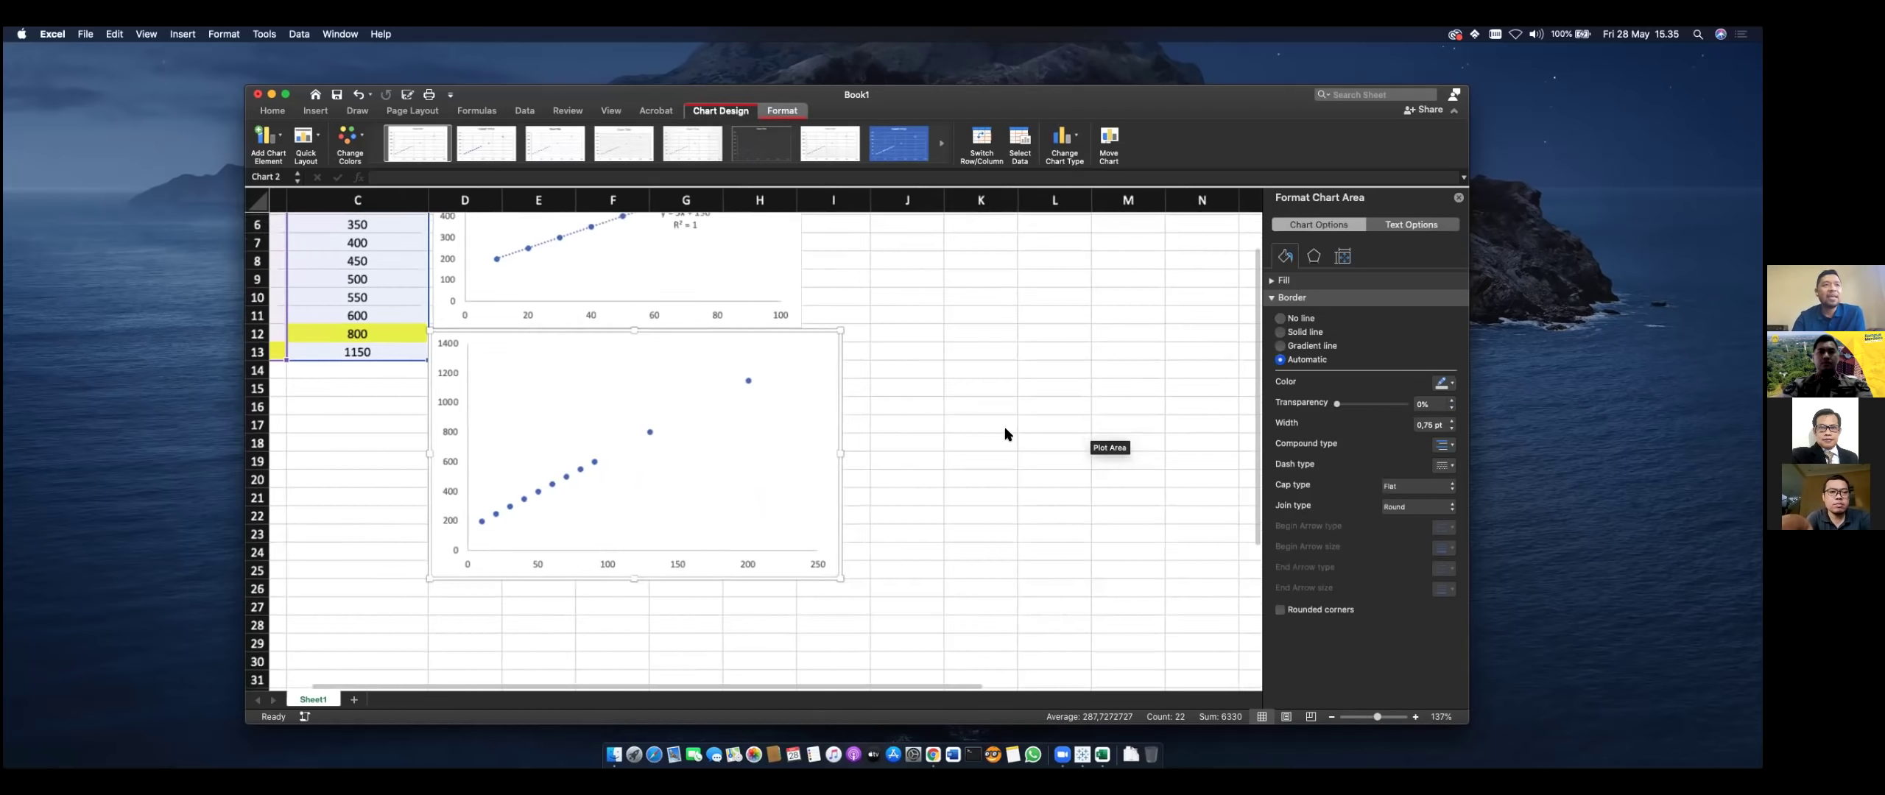
{"action": "scroll", "coordinate": [1007, 434], "scroll_direction": "up", "scroll_amount": 3}
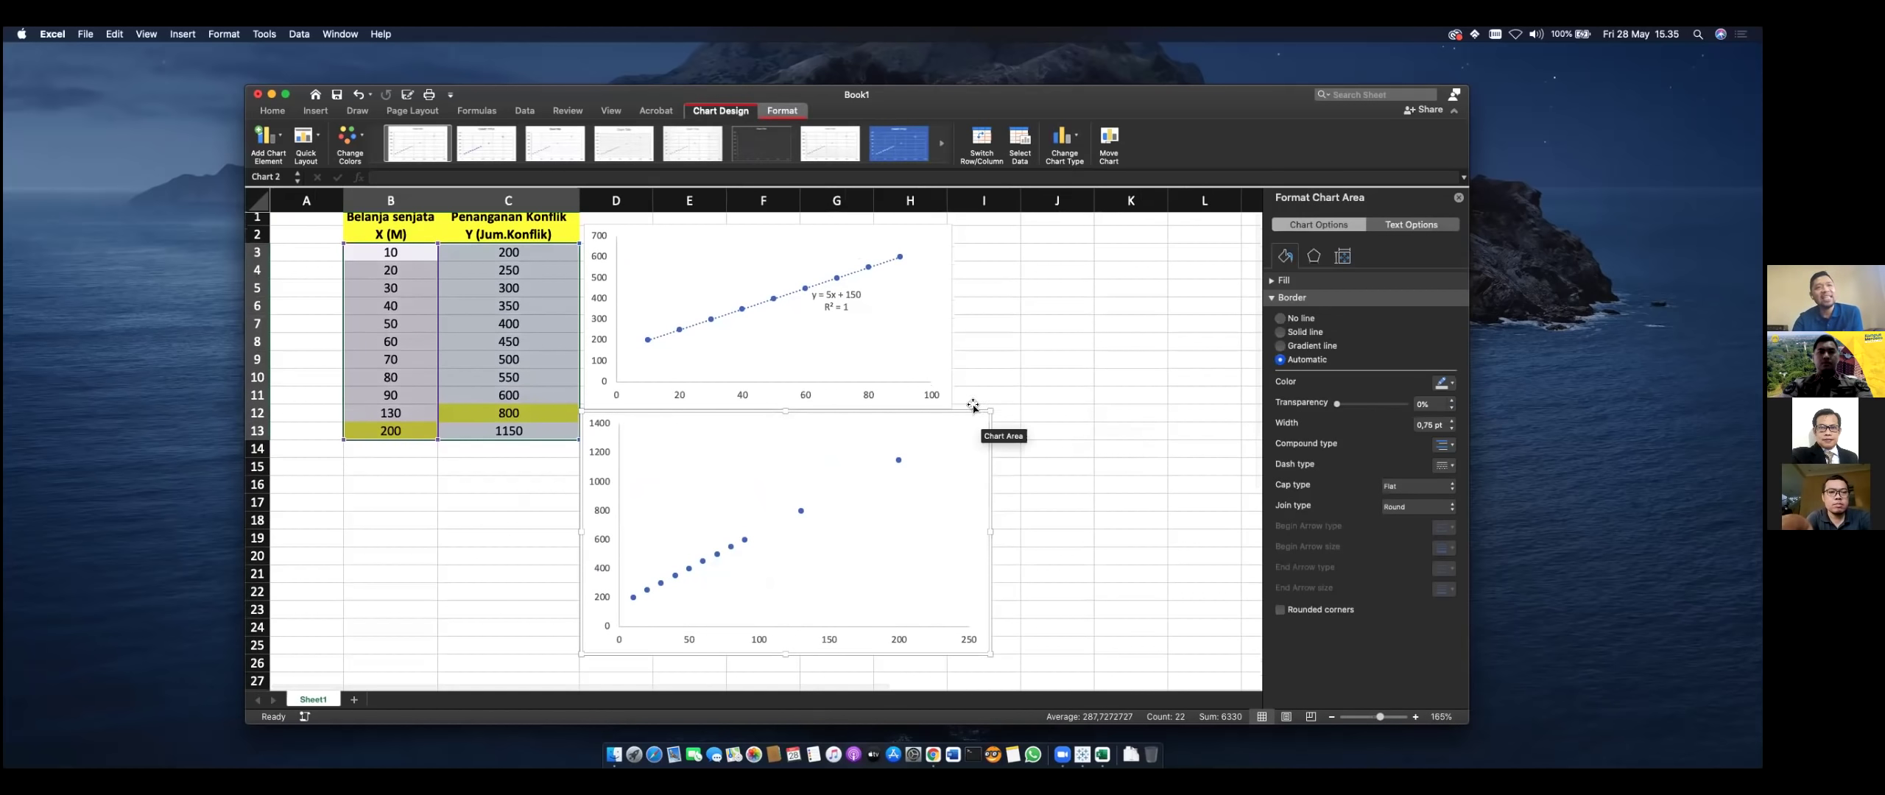
{"action": "left_click", "coordinate": [1031, 430]}
{"action": "left_click", "coordinate": [963, 533]}
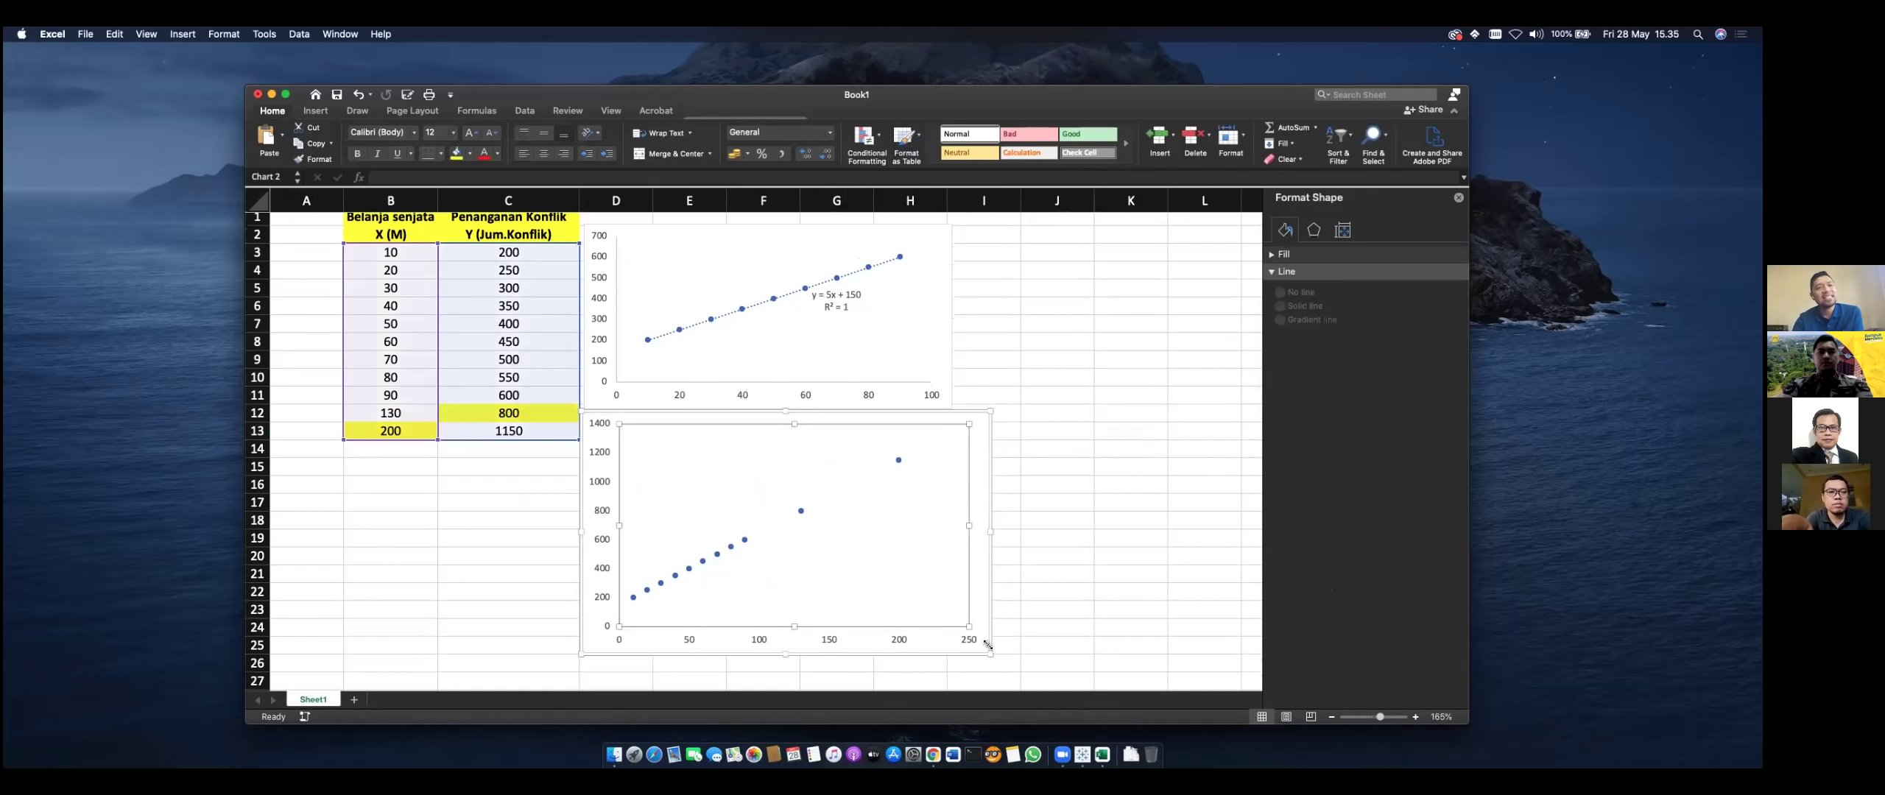
{"action": "left_click_drag", "start_coordinate": [968, 640], "coordinate": [952, 651]}
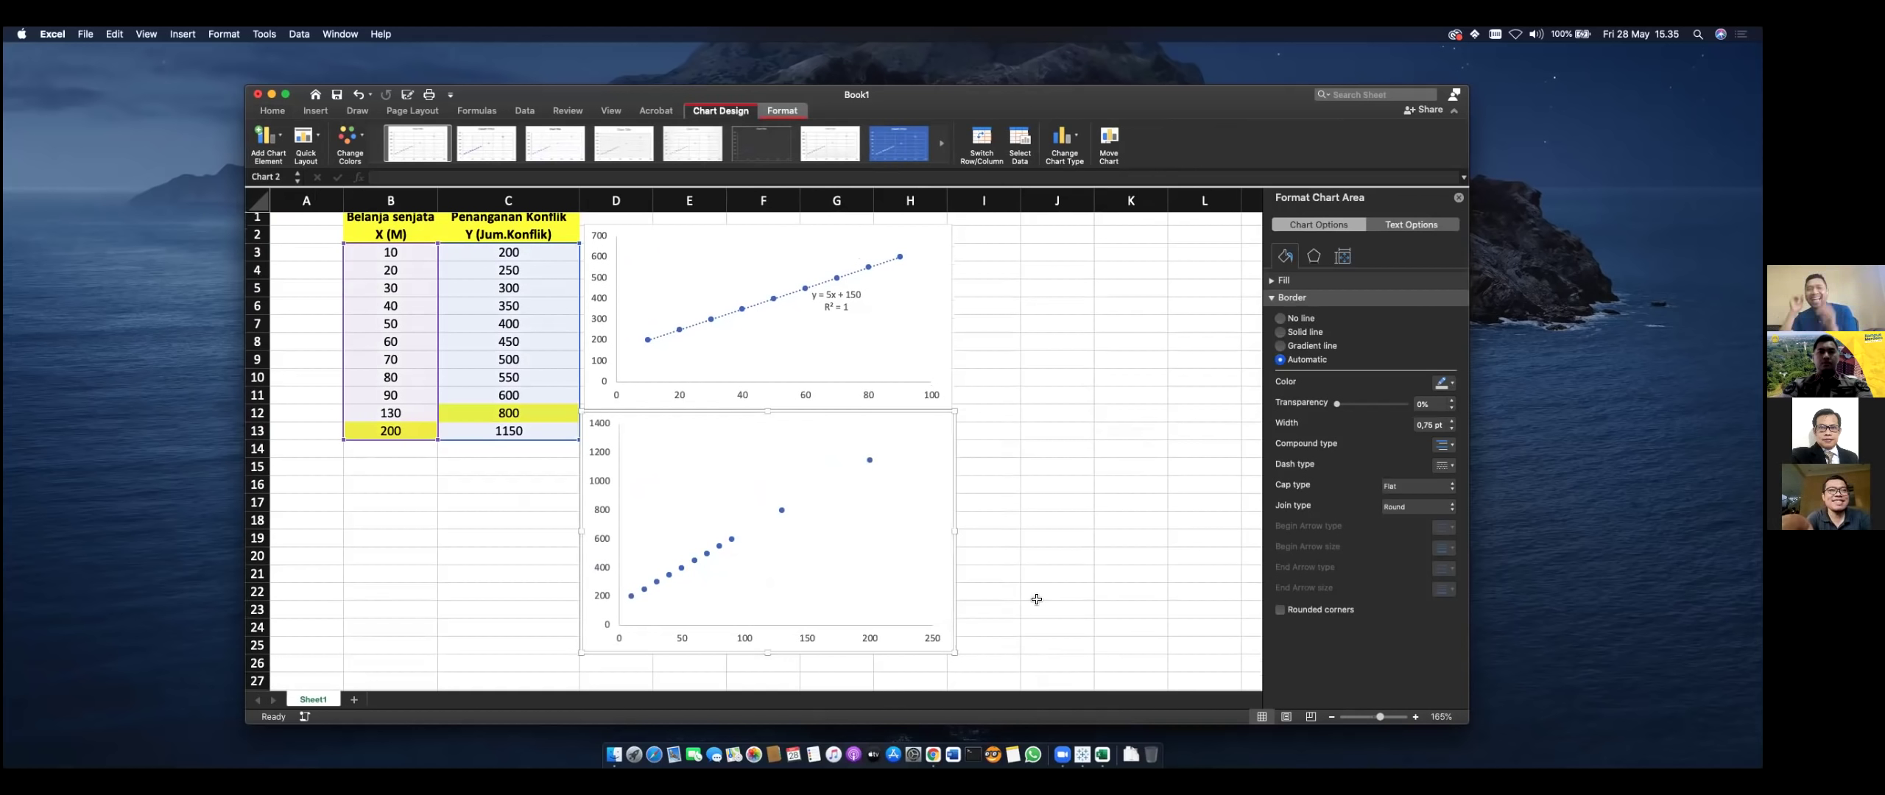
Step: Add a linear trendline to the second scatter chart and display its equation and R-squared value
{"action": "right_click", "coordinate": [782, 512]}
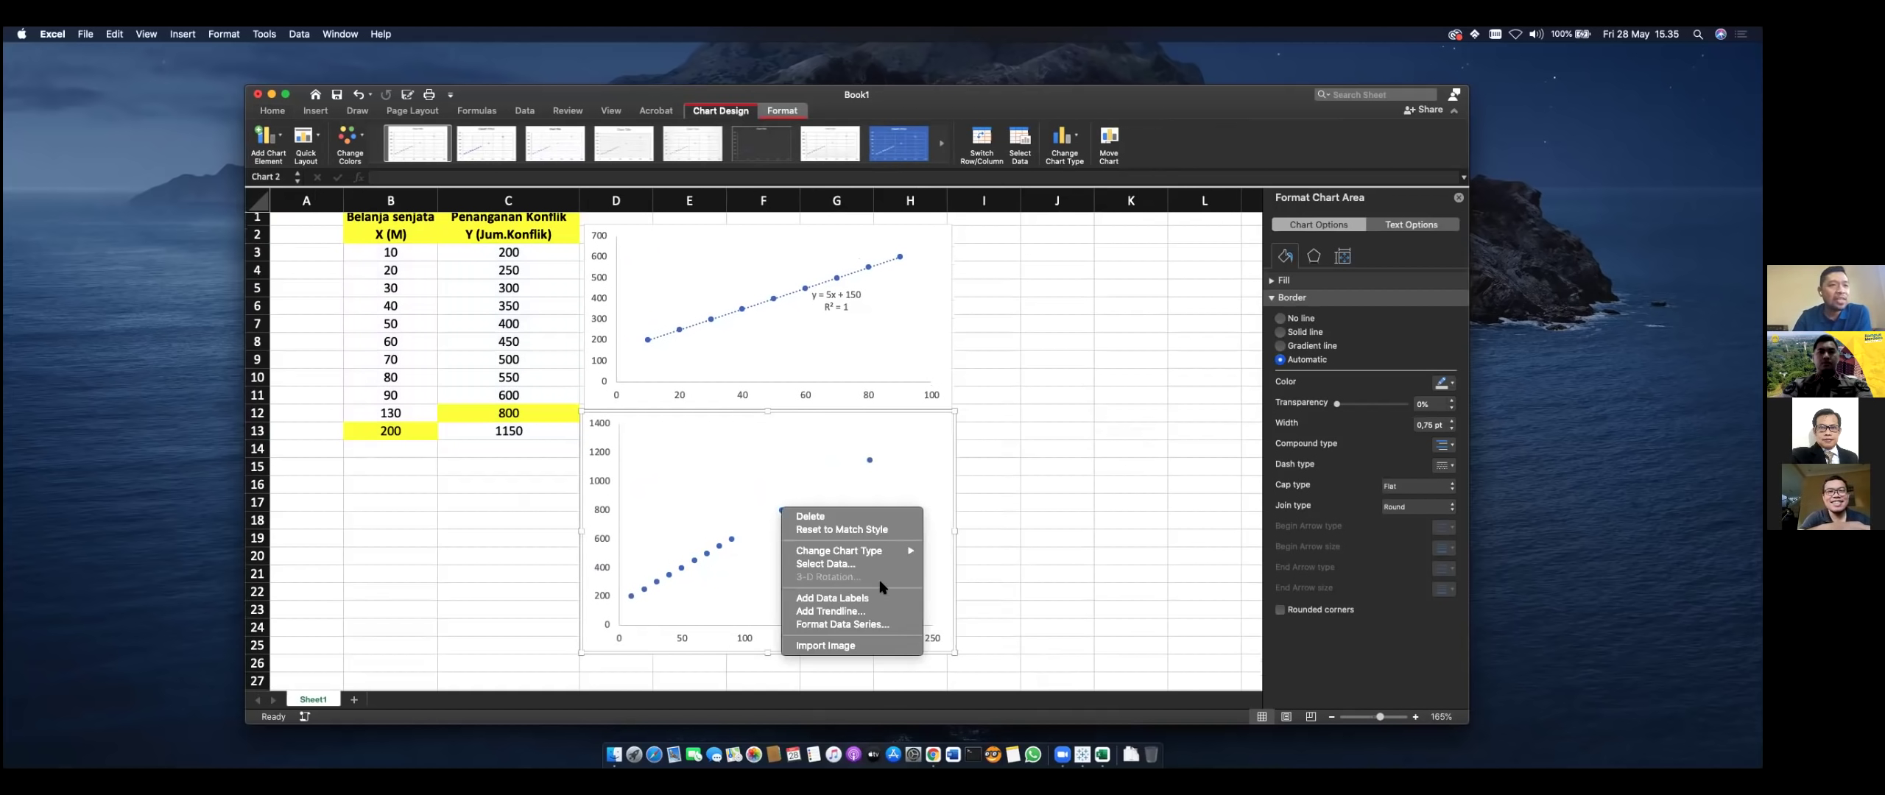
{"action": "left_click", "coordinate": [882, 610]}
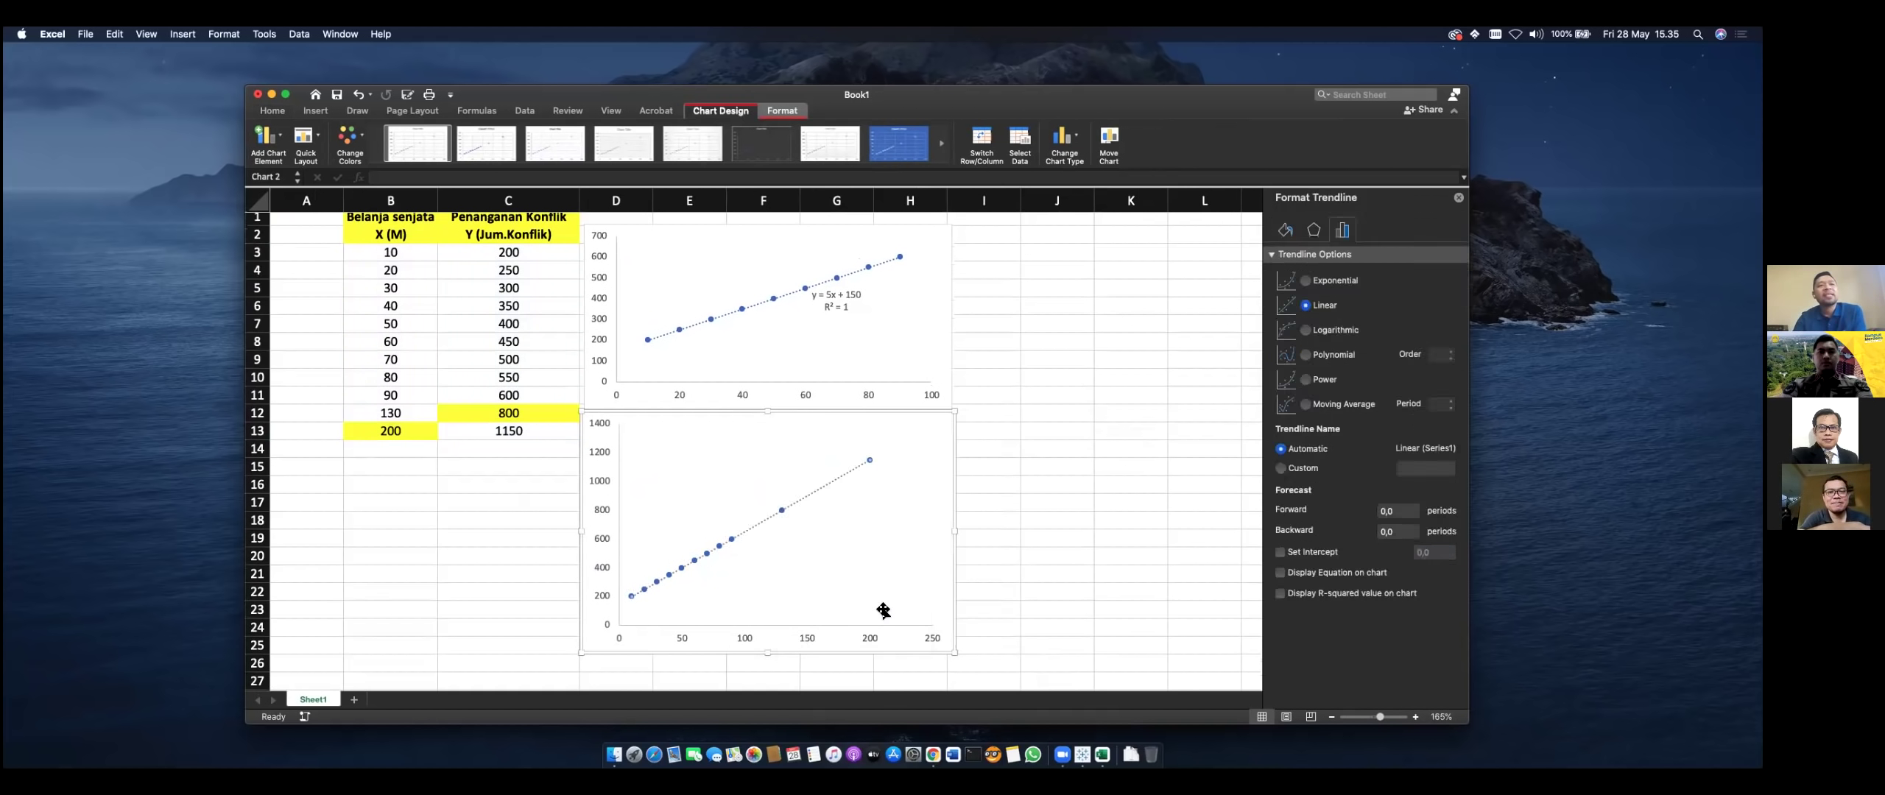
{"action": "left_click", "coordinate": [1315, 594]}
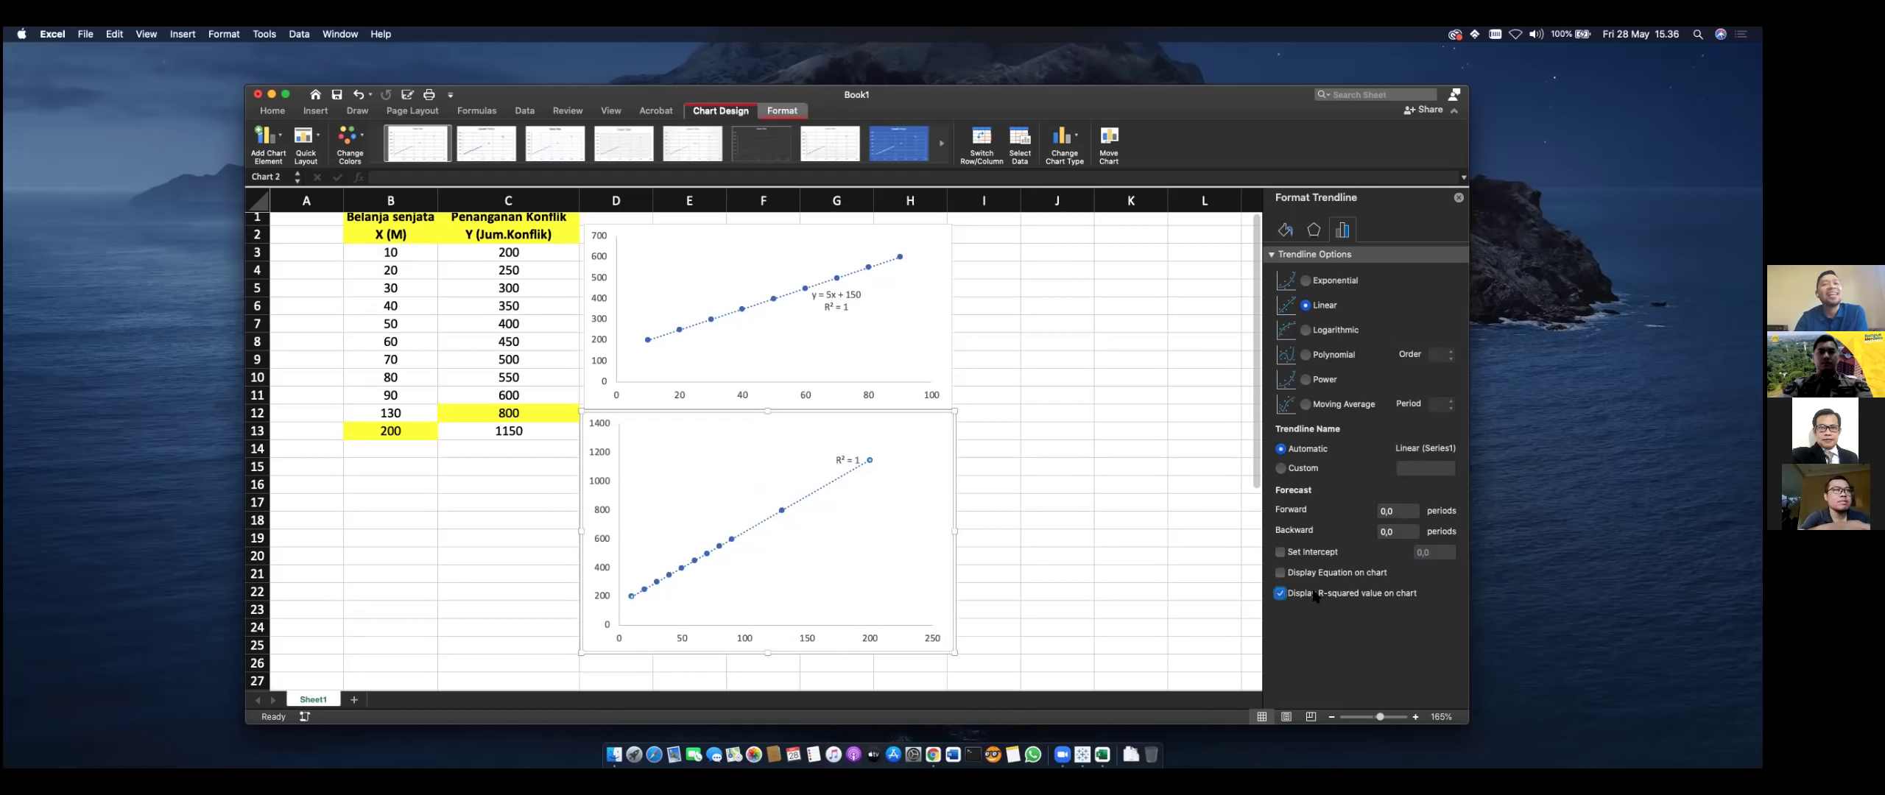
{"action": "left_click", "coordinate": [1323, 574]}
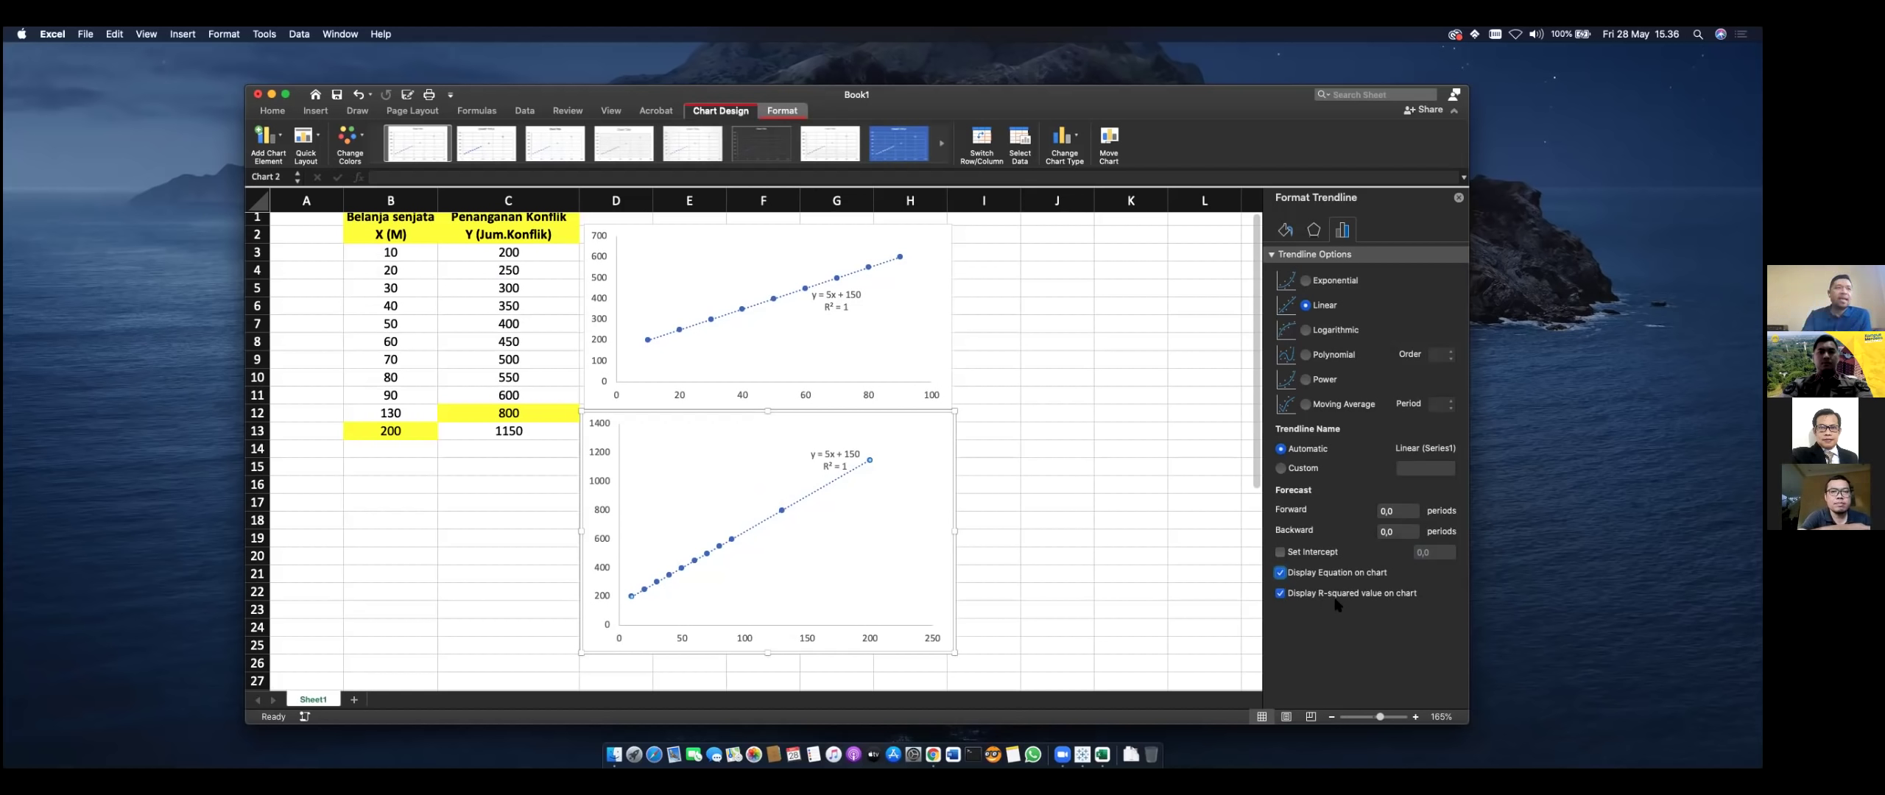
Step: Change the Y values in the data table to 300 in cell C6 and 400 in cell C9
{"action": "left_click", "coordinate": [507, 305]}
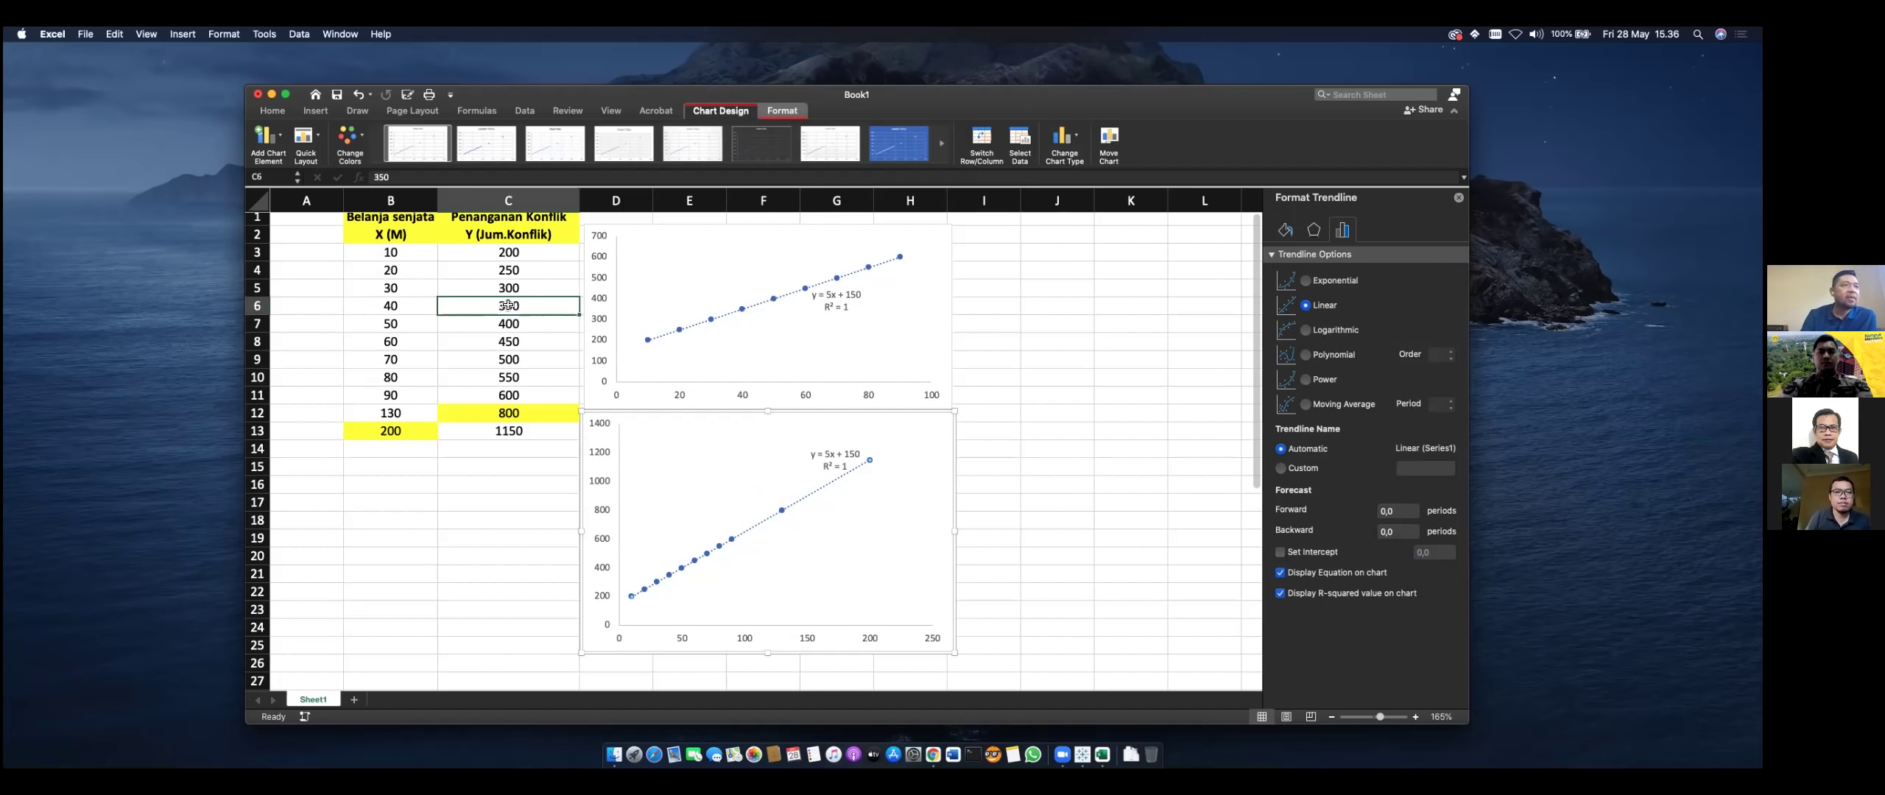
{"action": "type", "text": "300"}
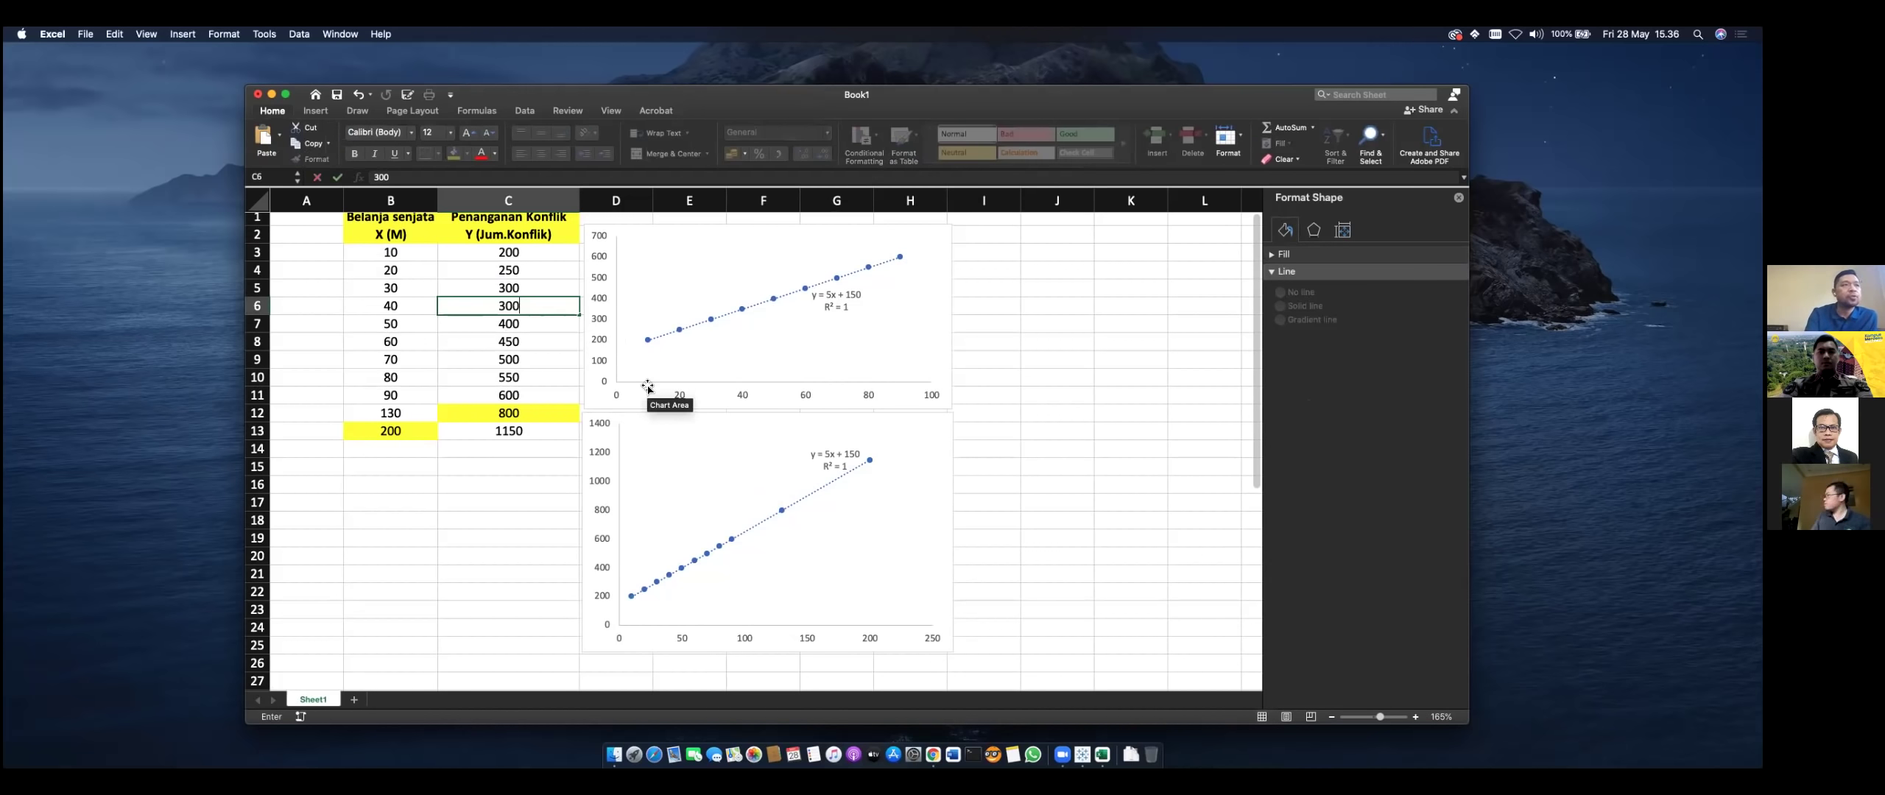
{"action": "key", "text": "Return"}
{"action": "key", "text": "Down"}
{"action": "key", "text": "Down"}
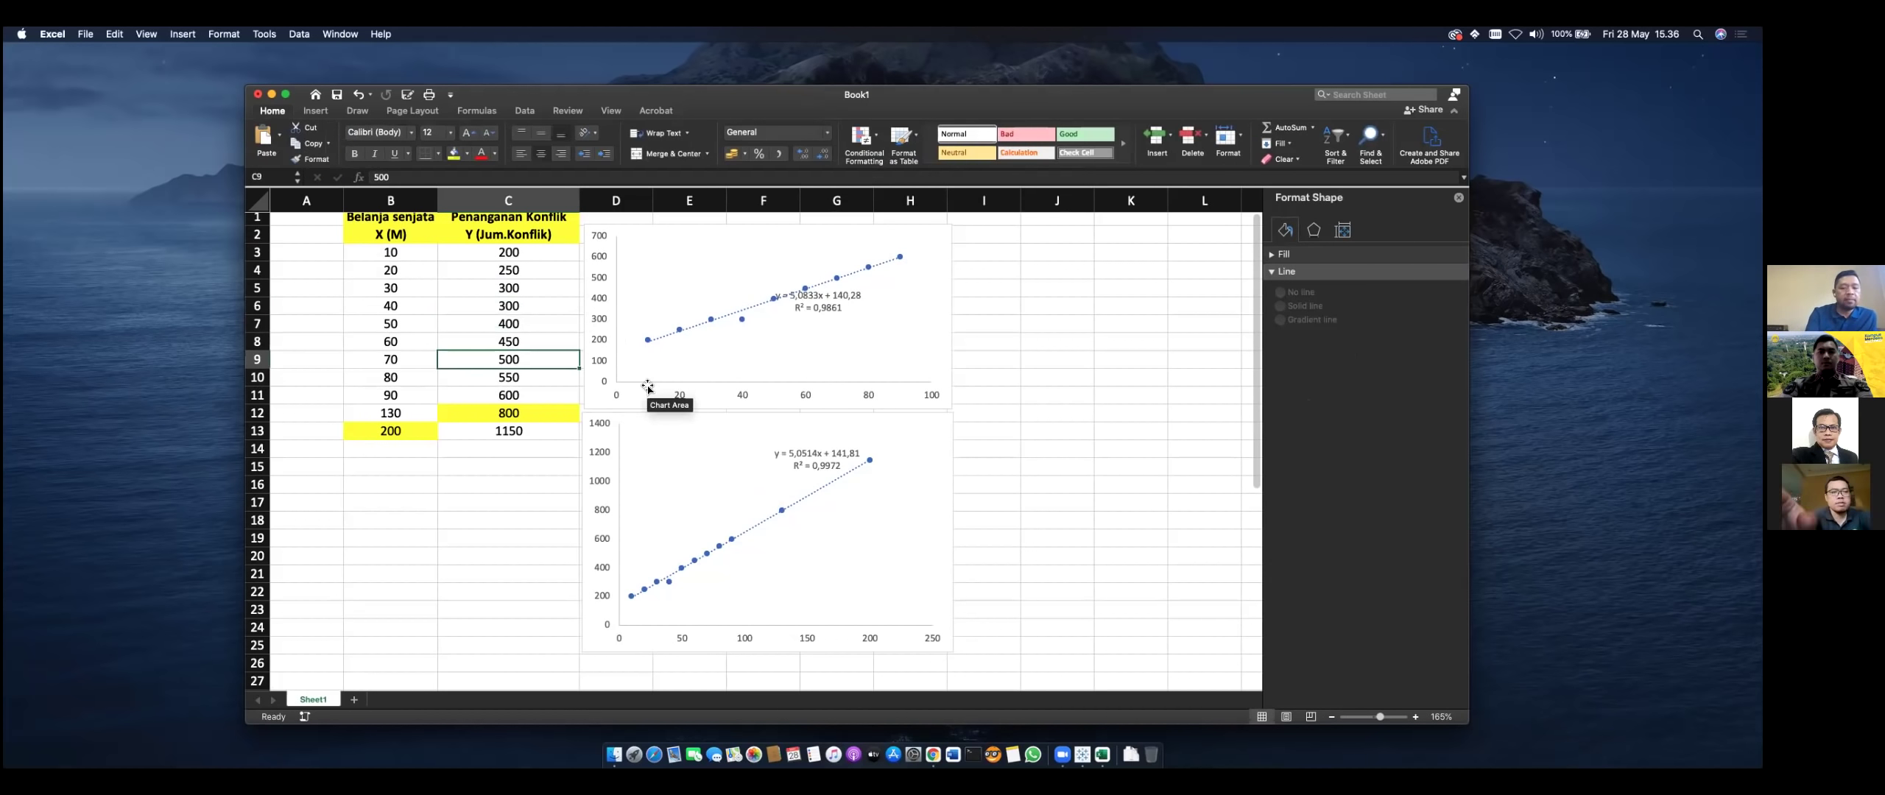
{"action": "type", "text": "400"}
{"action": "key", "text": "Return"}
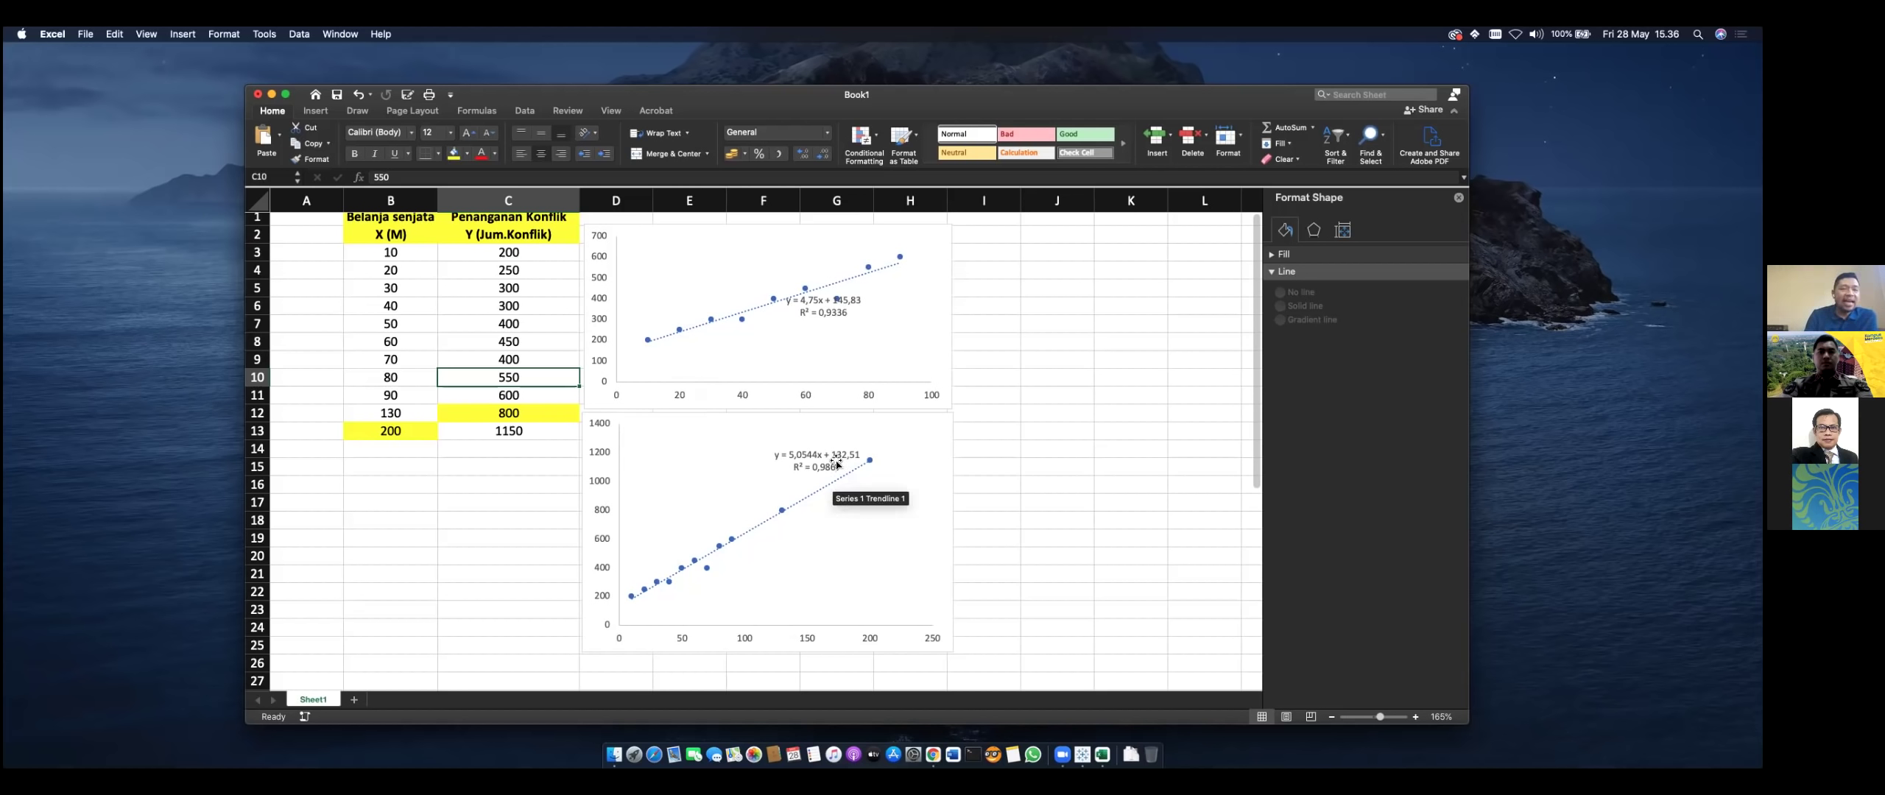
Step: Examine the second chart's trendline, and switch to Tableau to read the trend line equations of the provinces on Sheet 2 (2)
{"action": "mouse_move", "coordinate": [681, 583]}
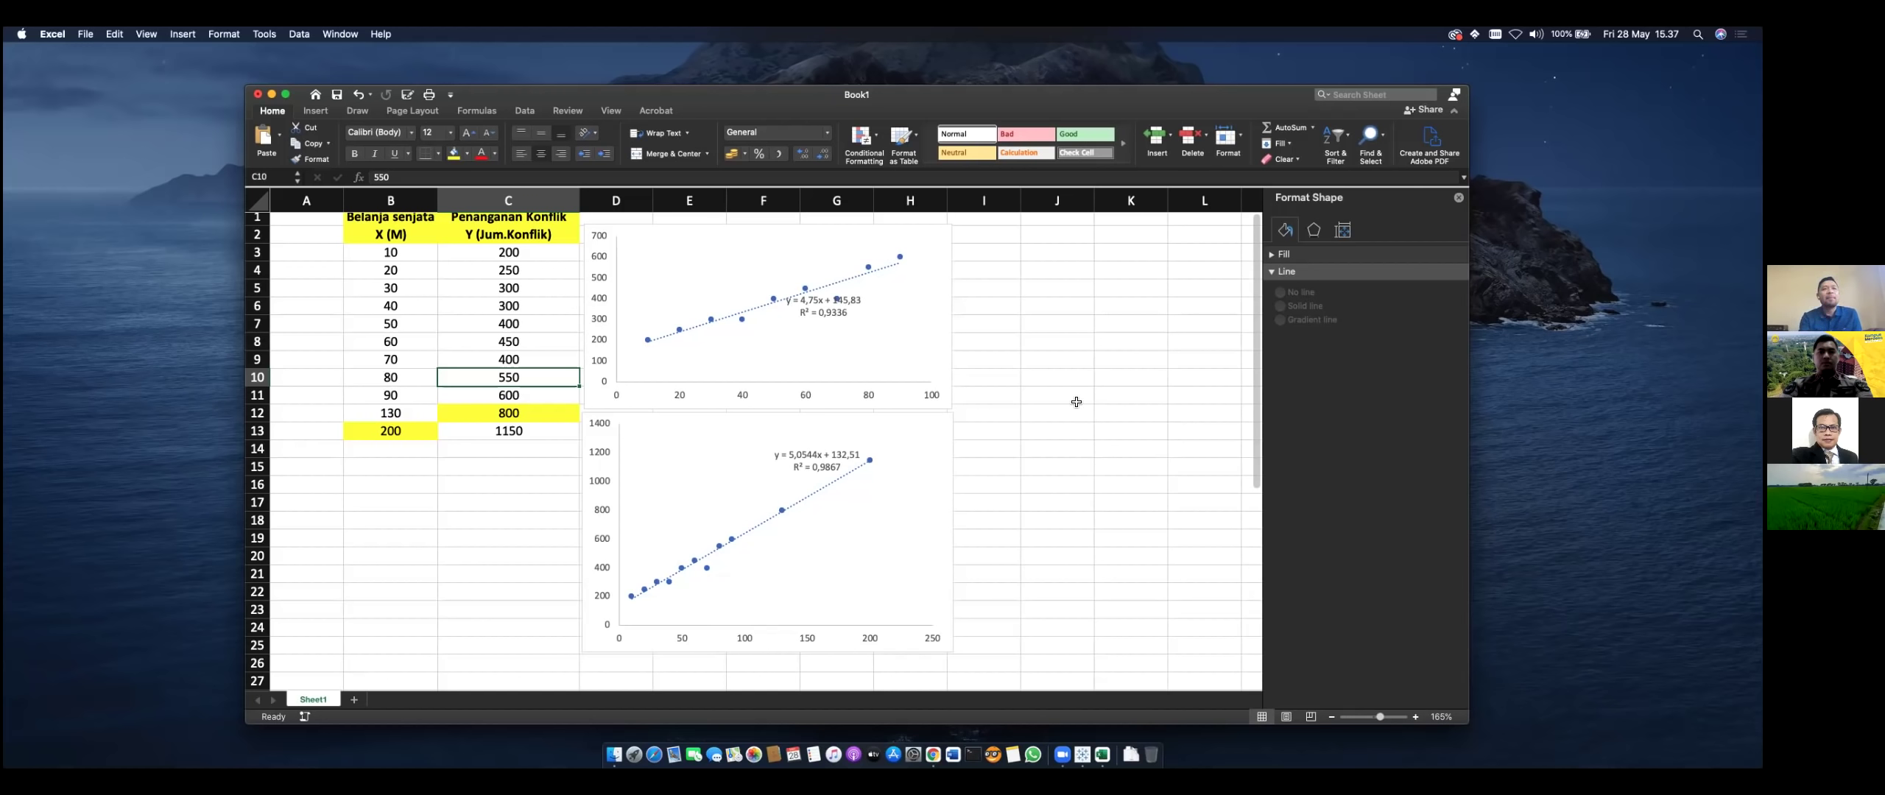
{"action": "double_click", "coordinate": [835, 479]}
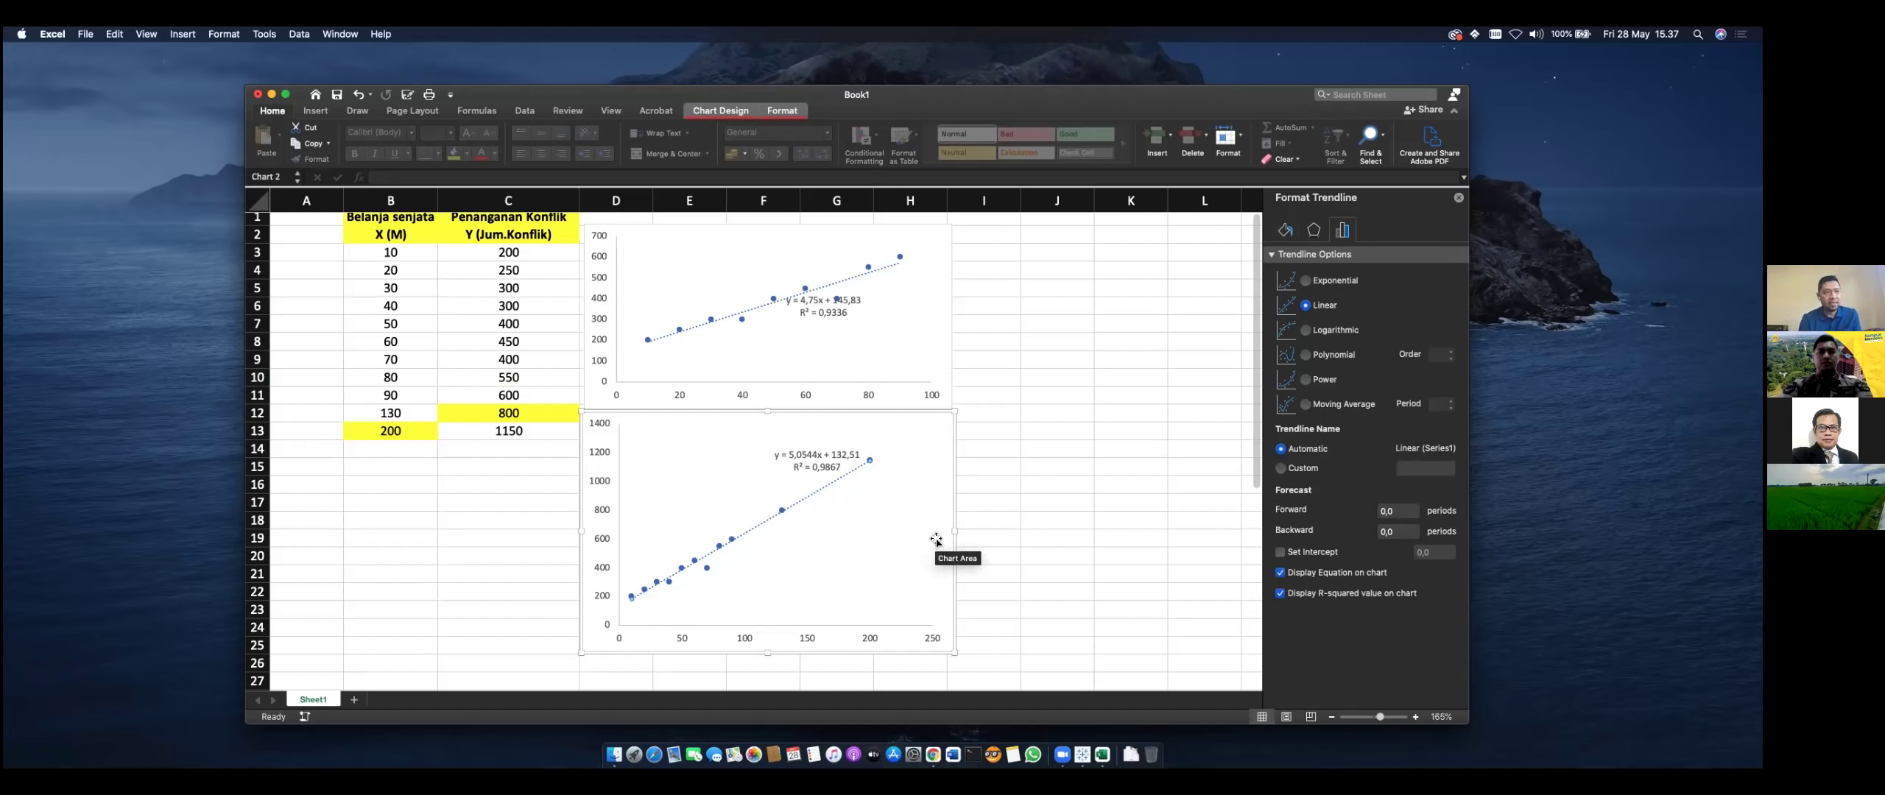
{"action": "key", "text": "super+Tab"}
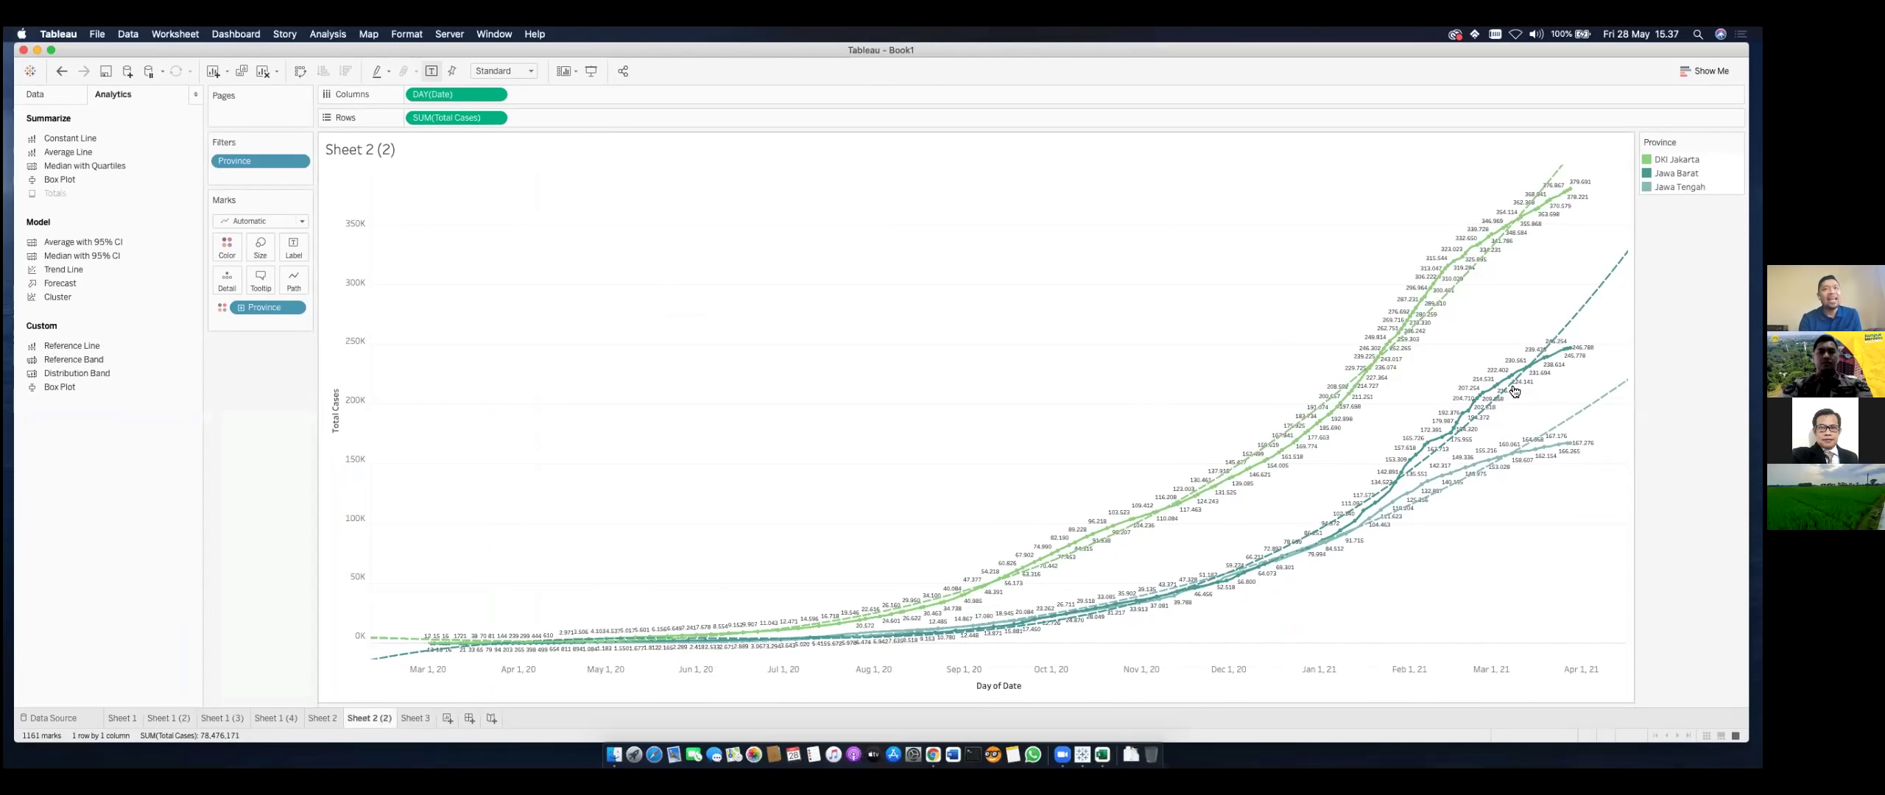
{"action": "left_click", "coordinate": [1563, 174]}
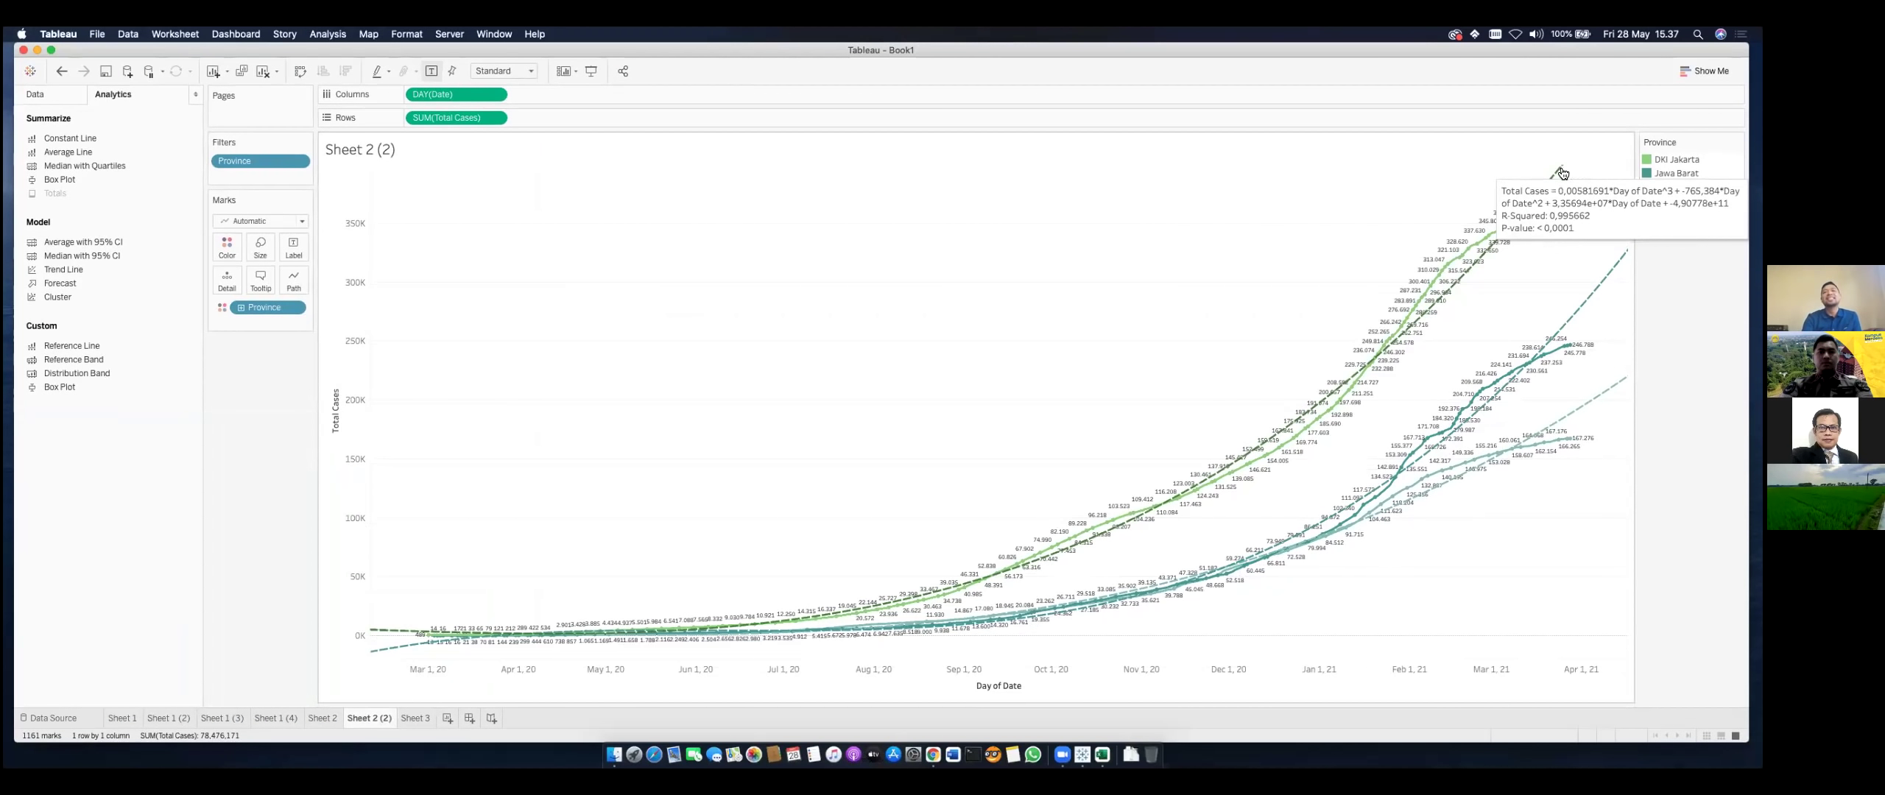
{"action": "left_click", "coordinate": [1614, 286]}
{"action": "left_click", "coordinate": [1617, 391]}
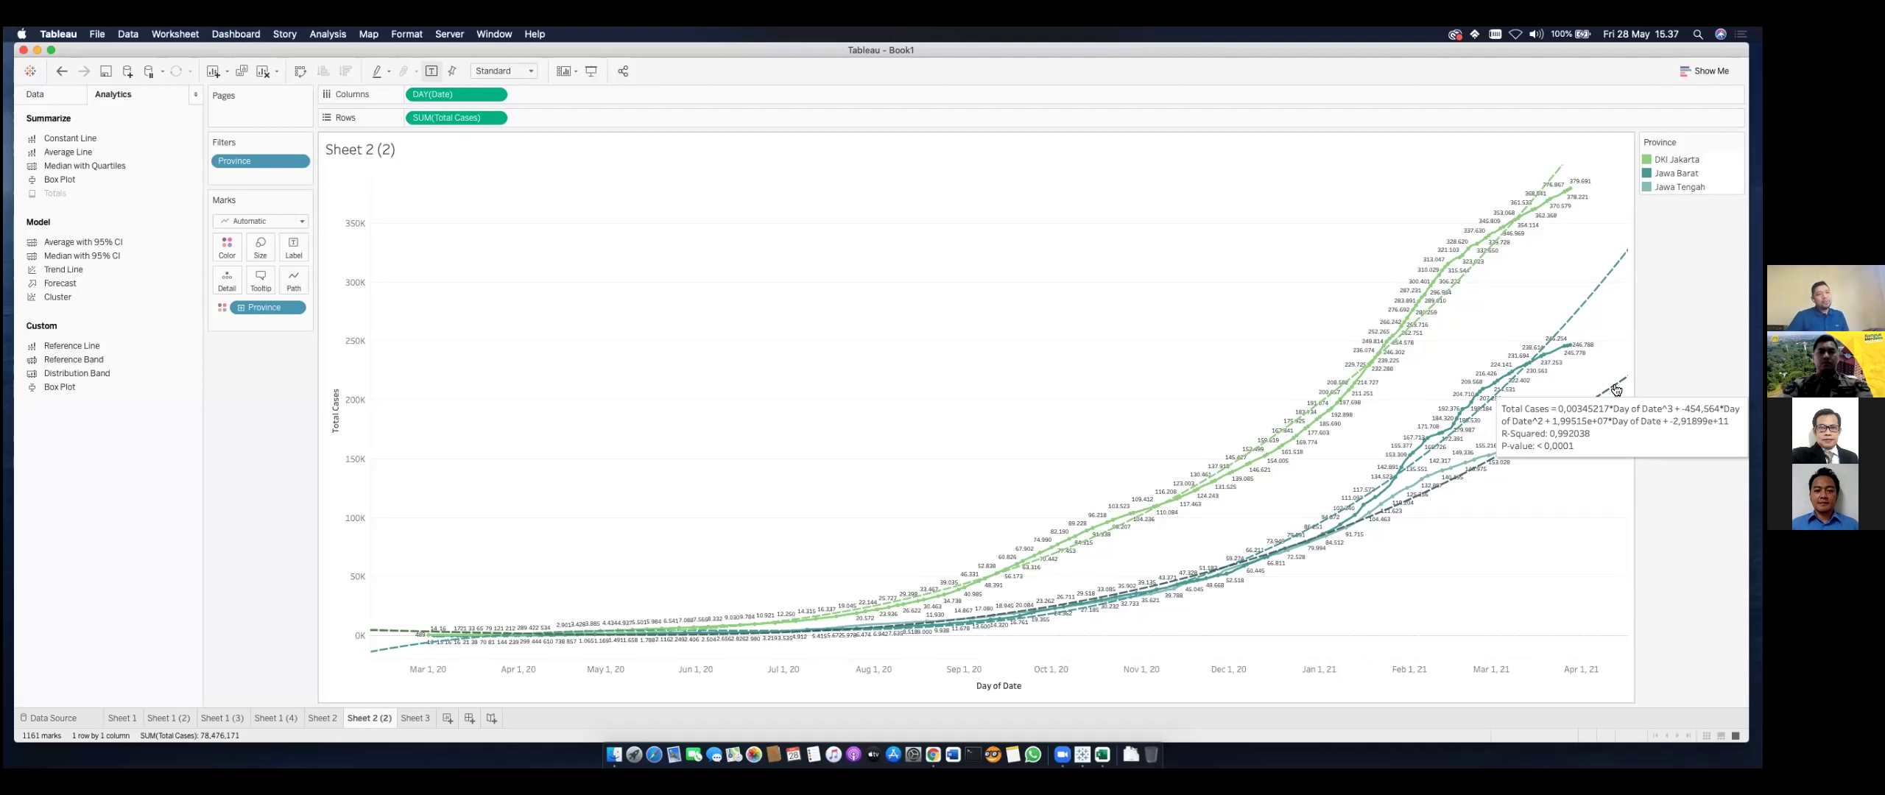
{"action": "key", "text": "super+Tab"}
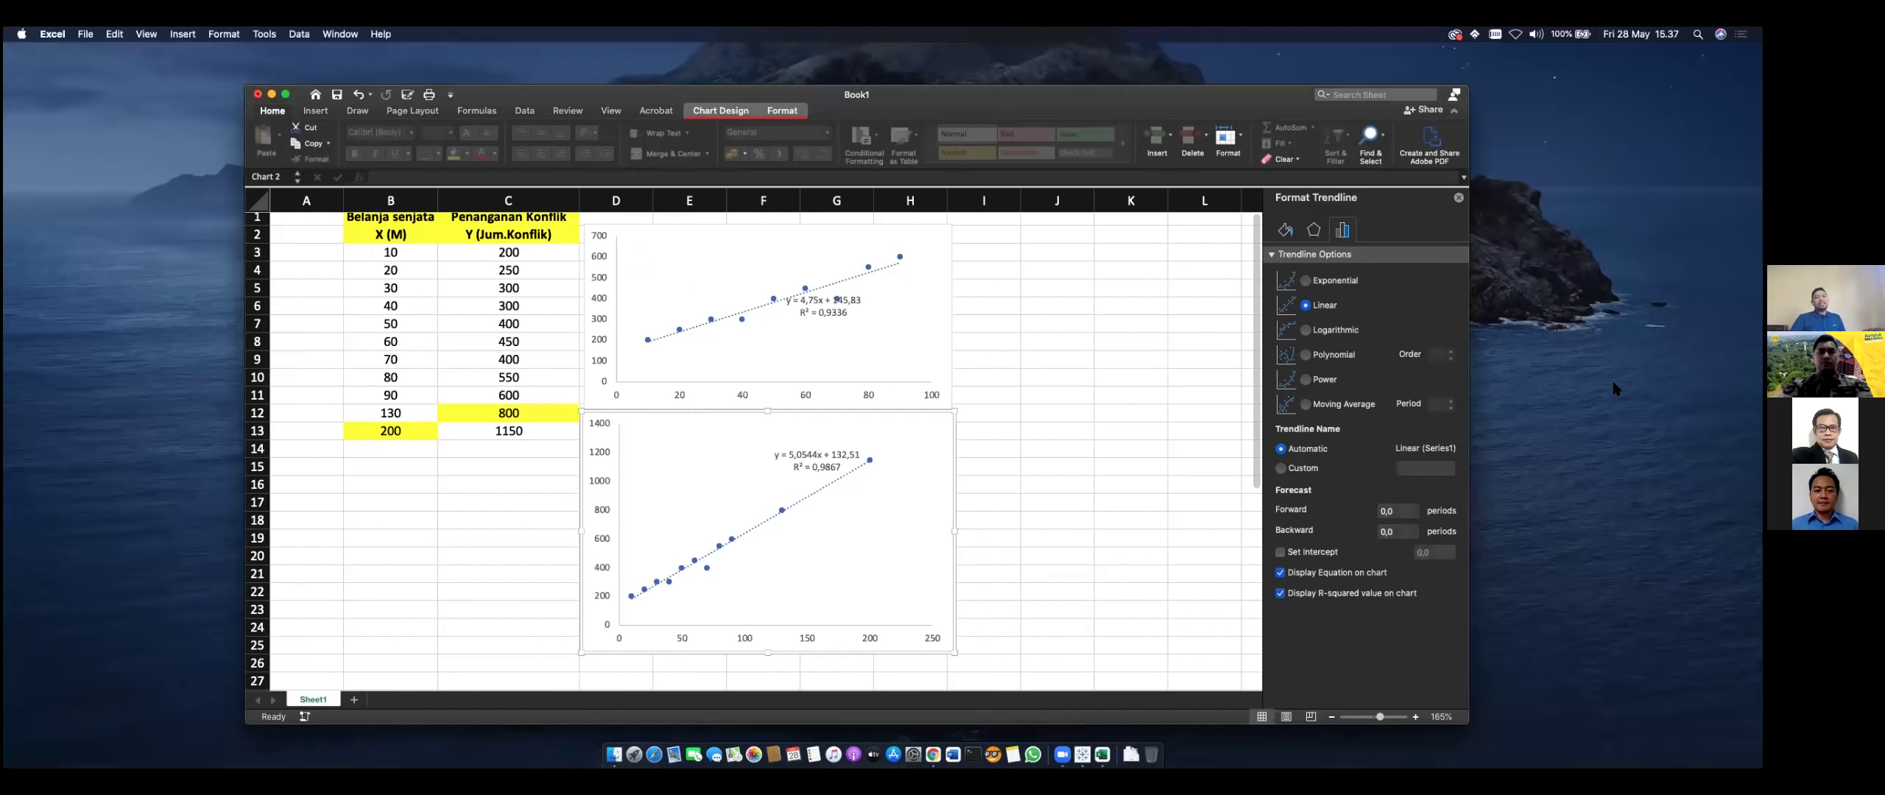
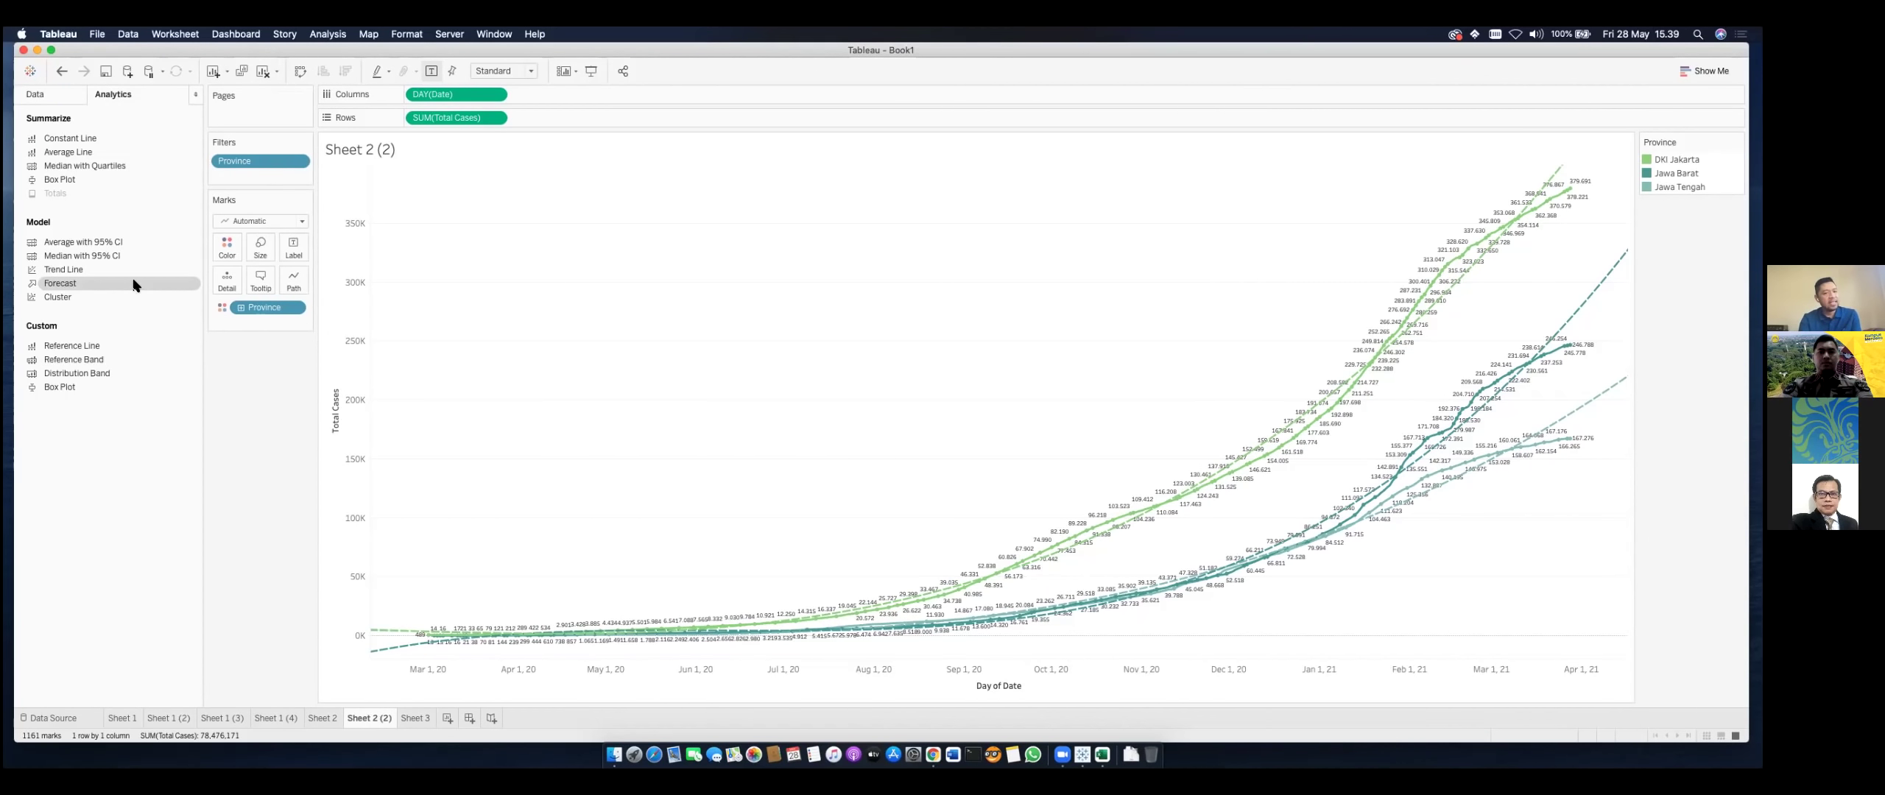
Step: Add a forecast to the total cases line chart on Sheet 2 (2) in Tableau
{"action": "left_click_drag", "start_coordinate": [134, 285], "coordinate": [444, 183]}
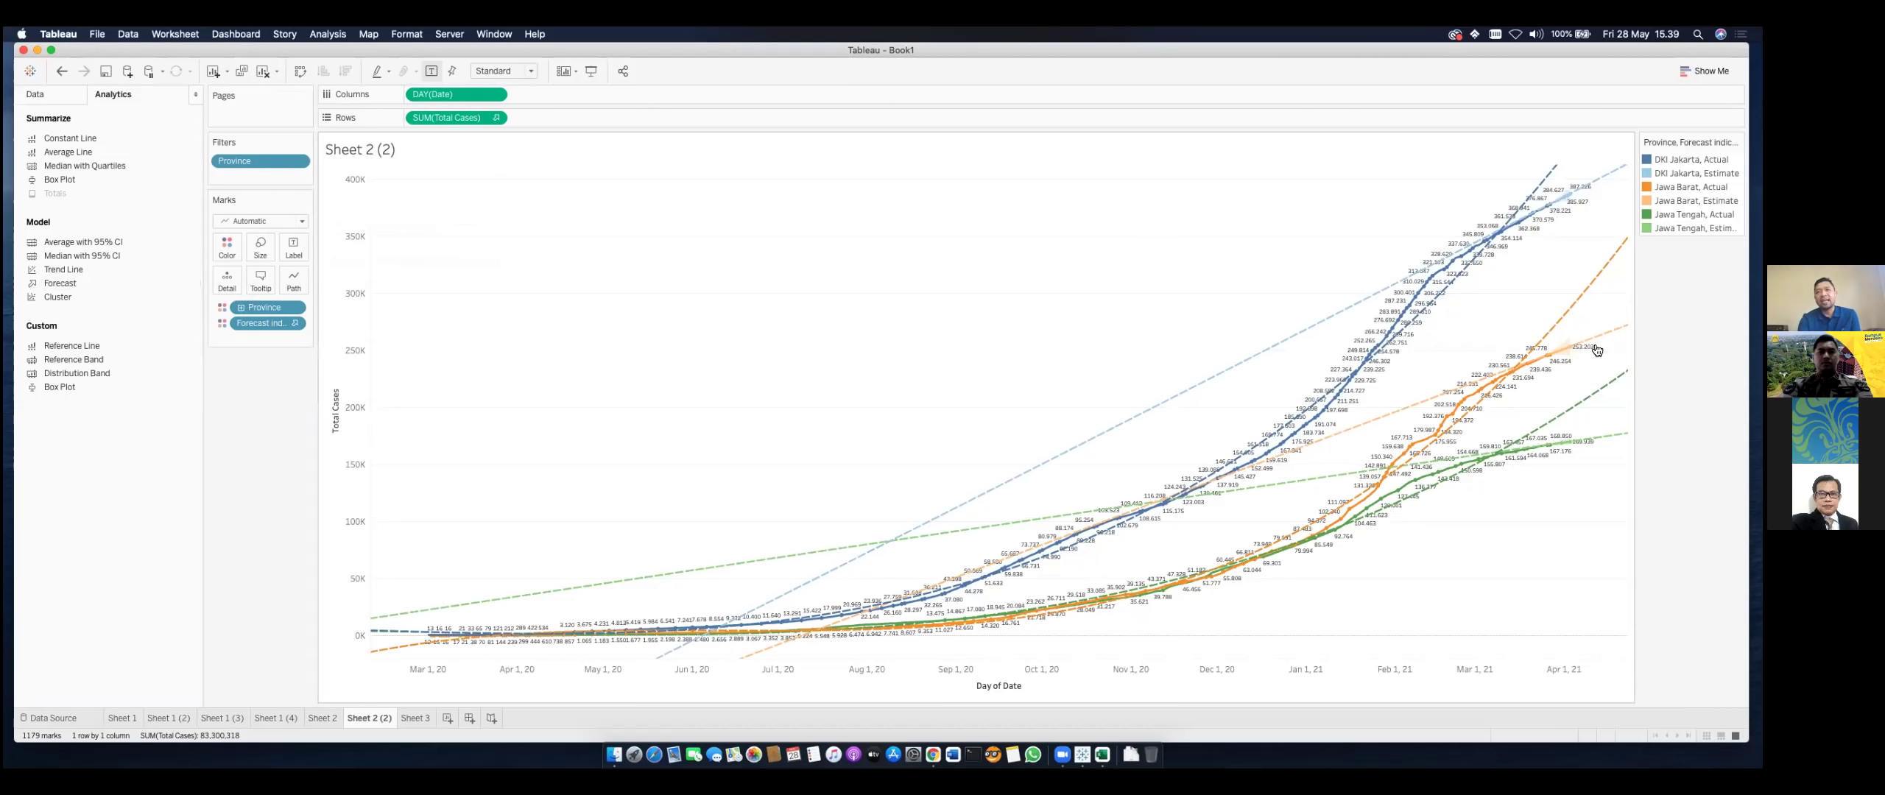
{"action": "mouse_move", "coordinate": [1572, 339]}
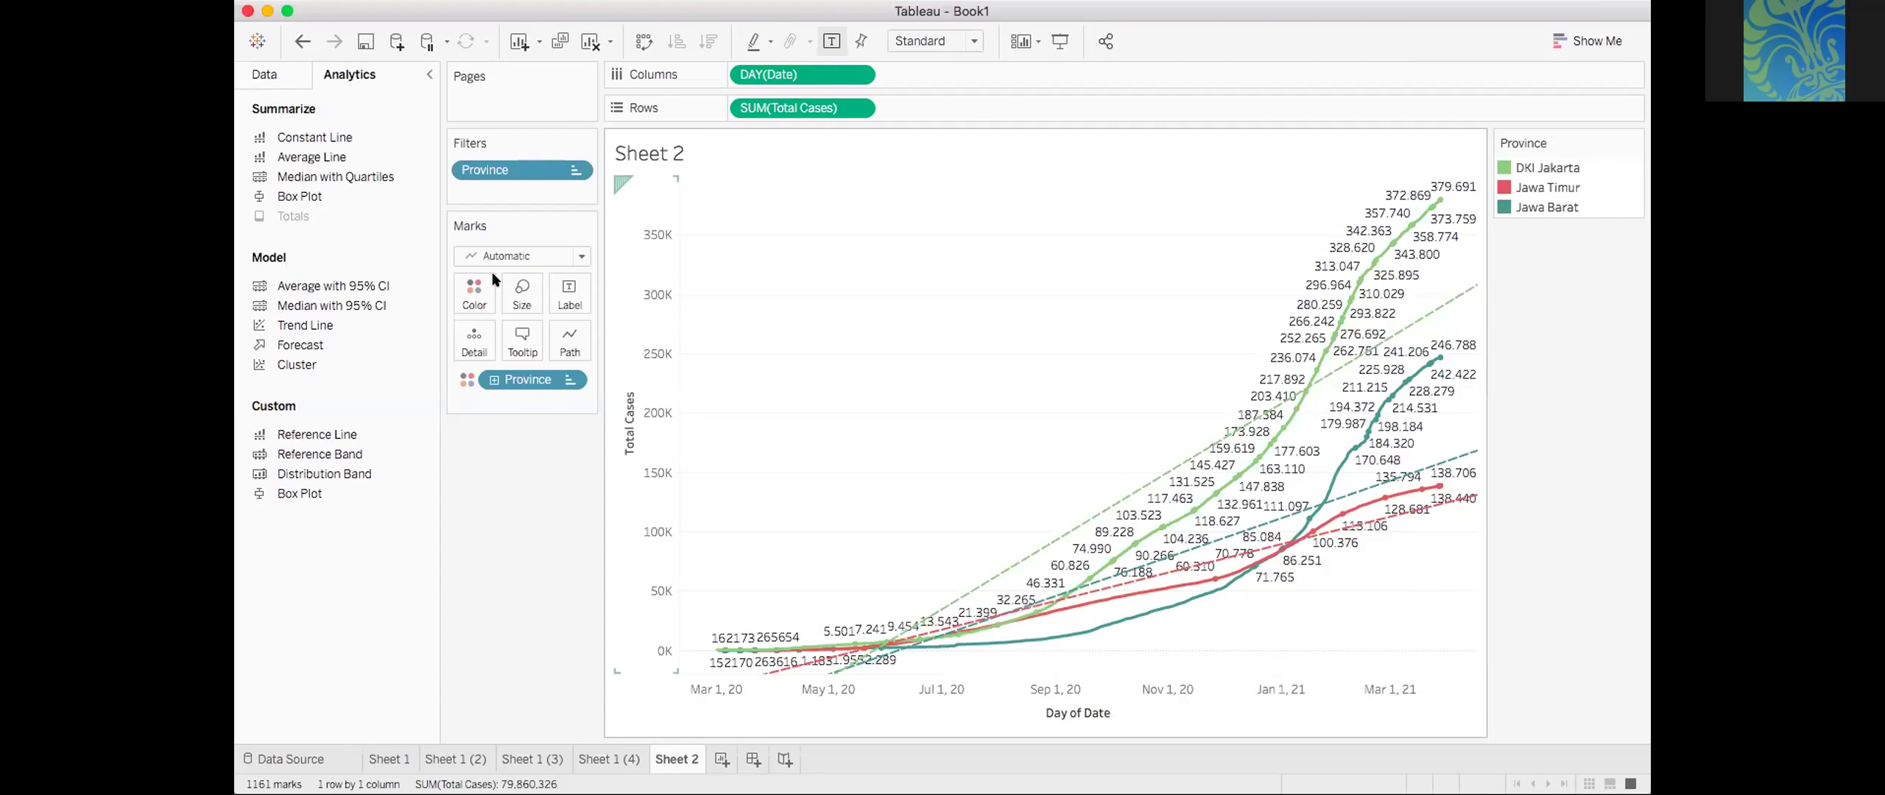
Step: Try replacing the trend lines on Sheet 2 with the linear model, and undo back to the plain line chart
{"action": "left_click_drag", "start_coordinate": [333, 325], "coordinate": [585, 359]}
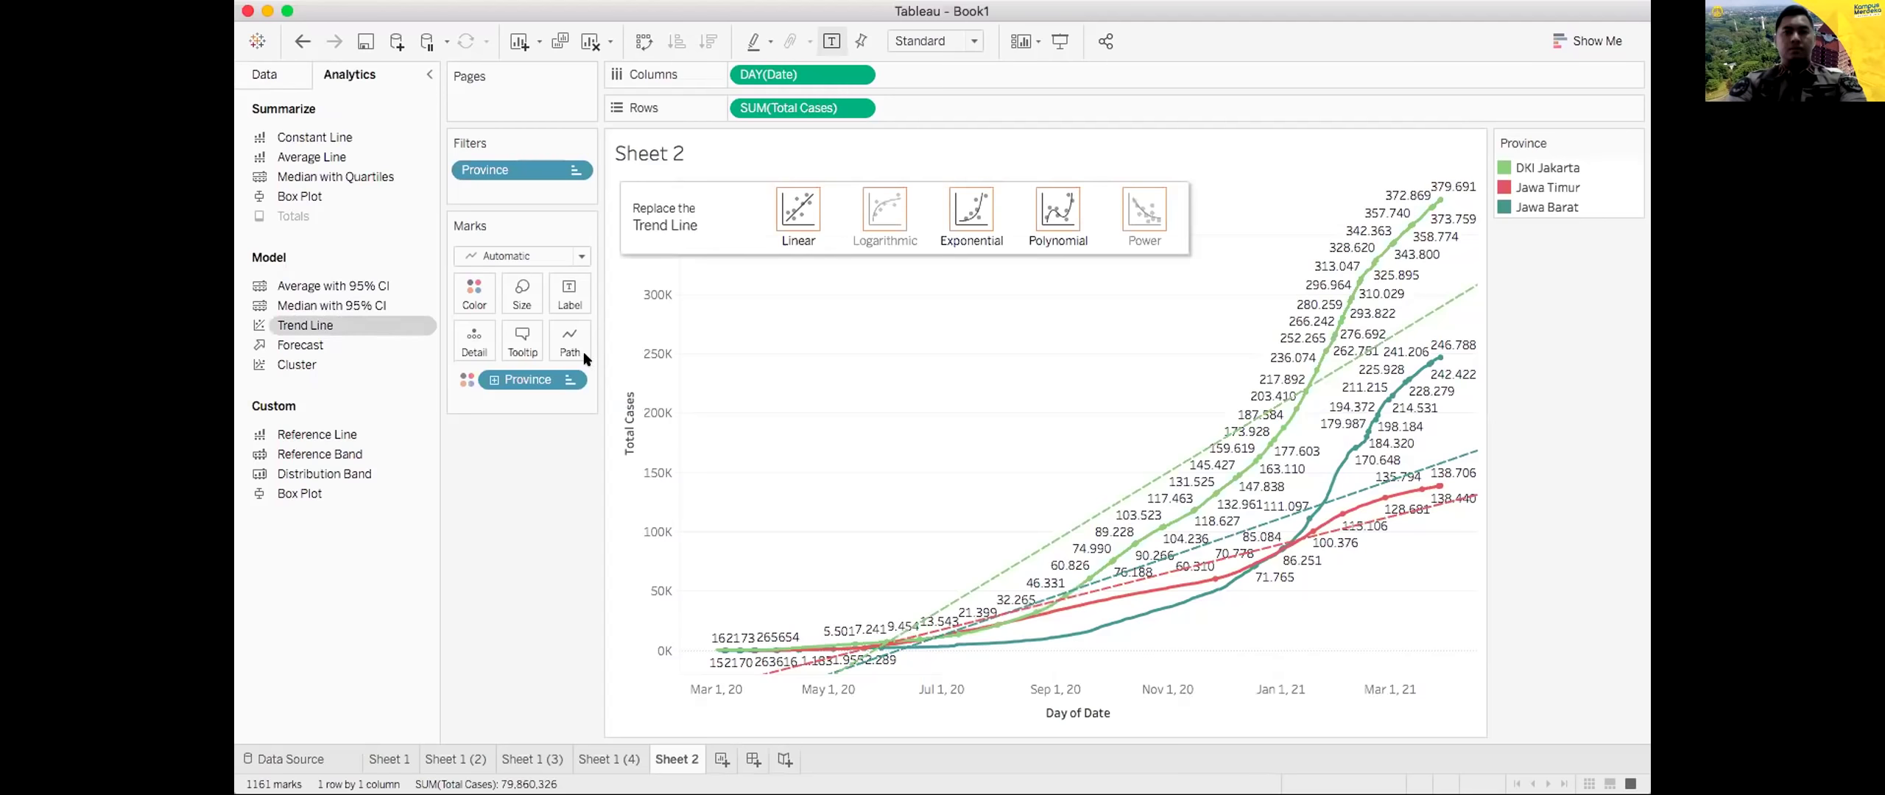
{"action": "left_click_drag", "start_coordinate": [759, 246], "coordinate": [809, 211]}
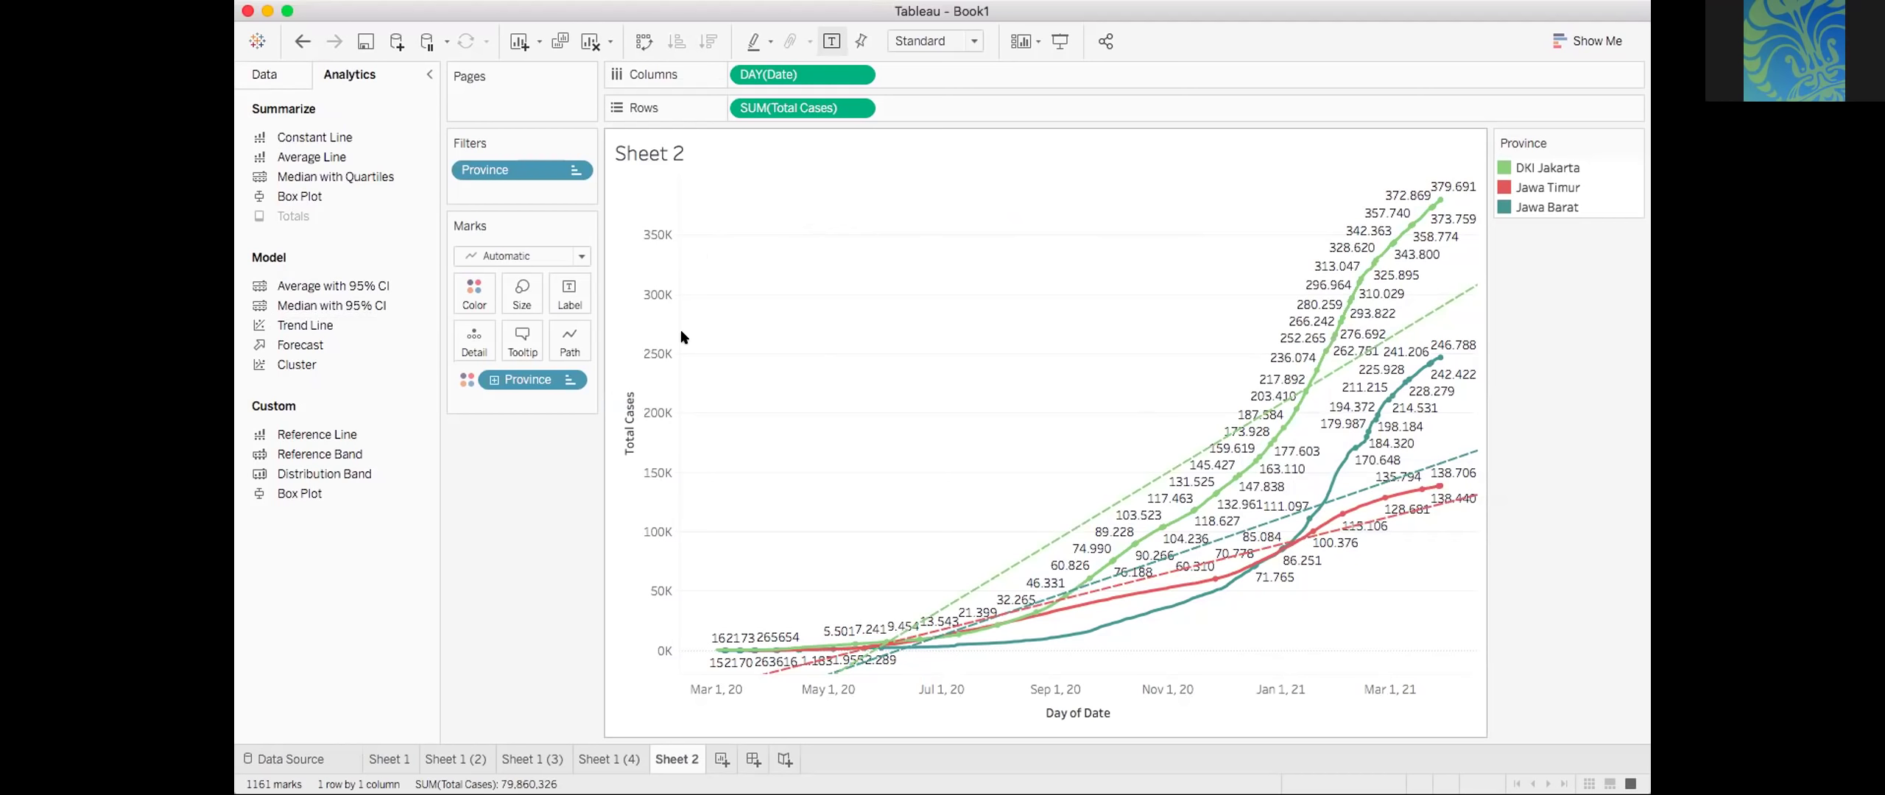
{"action": "key", "text": "ctrl+z"}
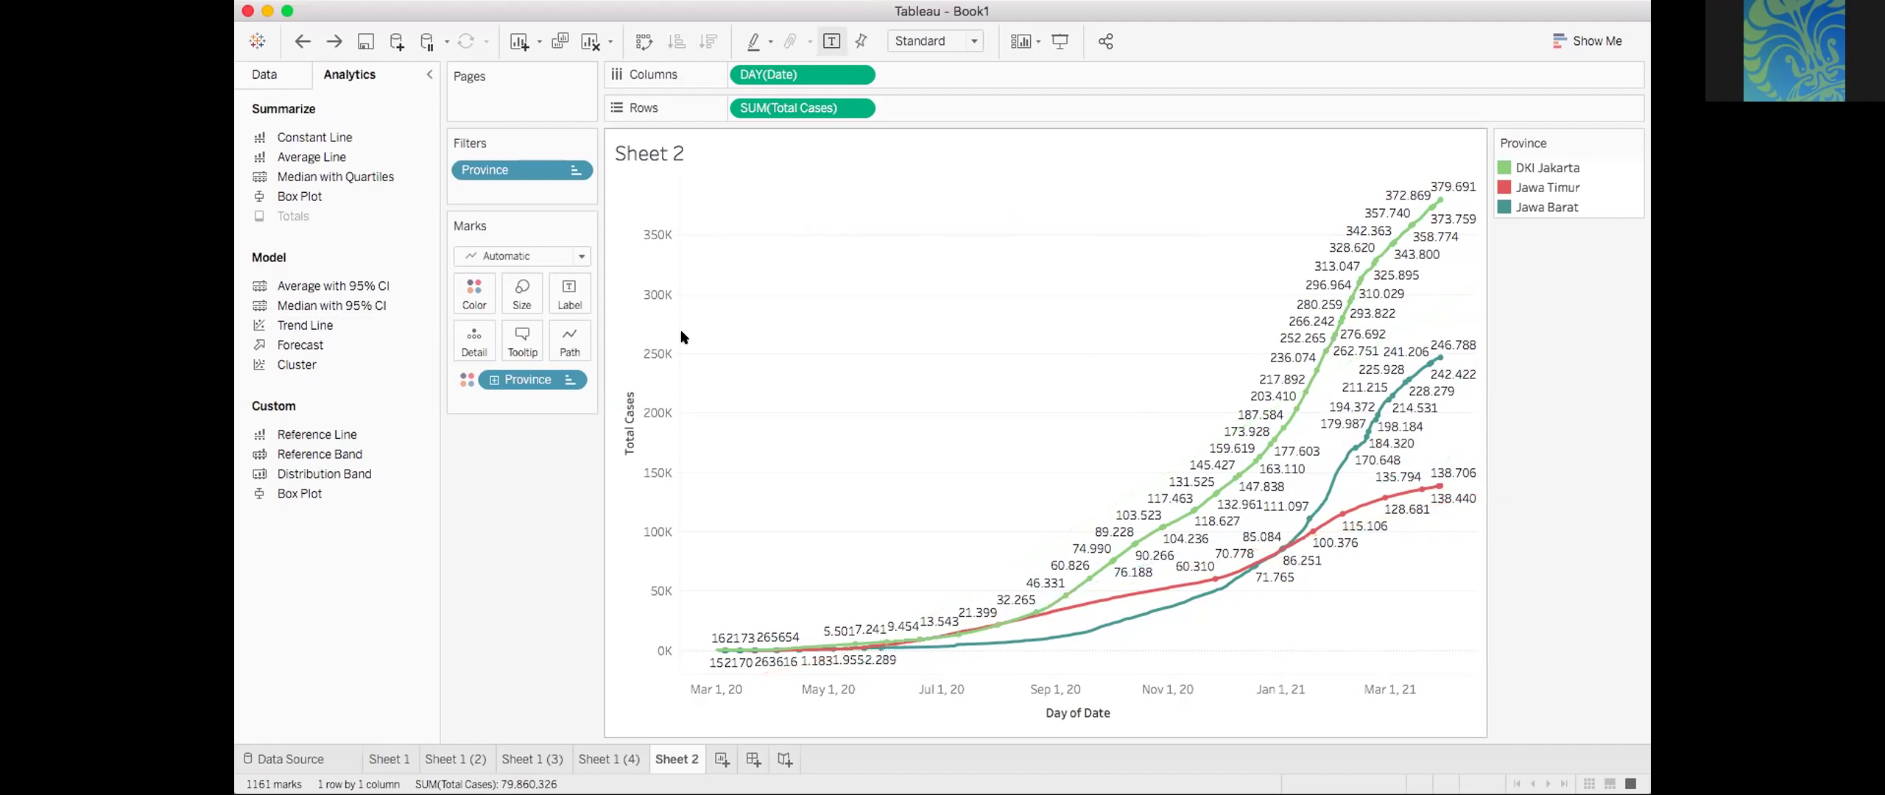
{"action": "key", "text": "ctrl+z"}
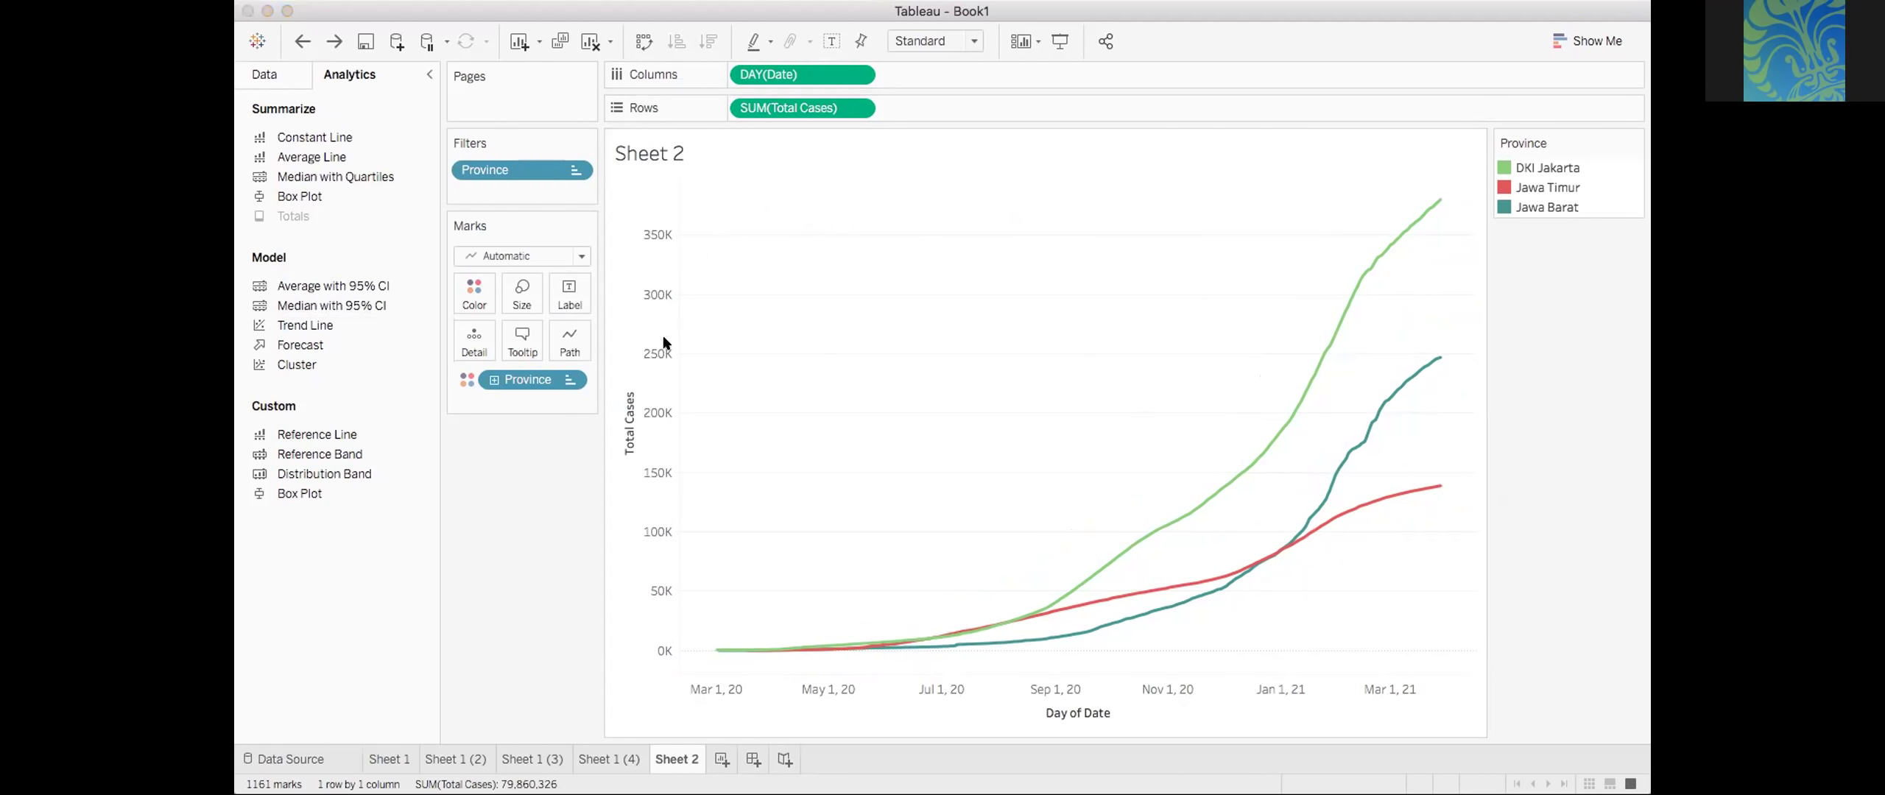
{"action": "key", "text": "ctrl+shift+z"}
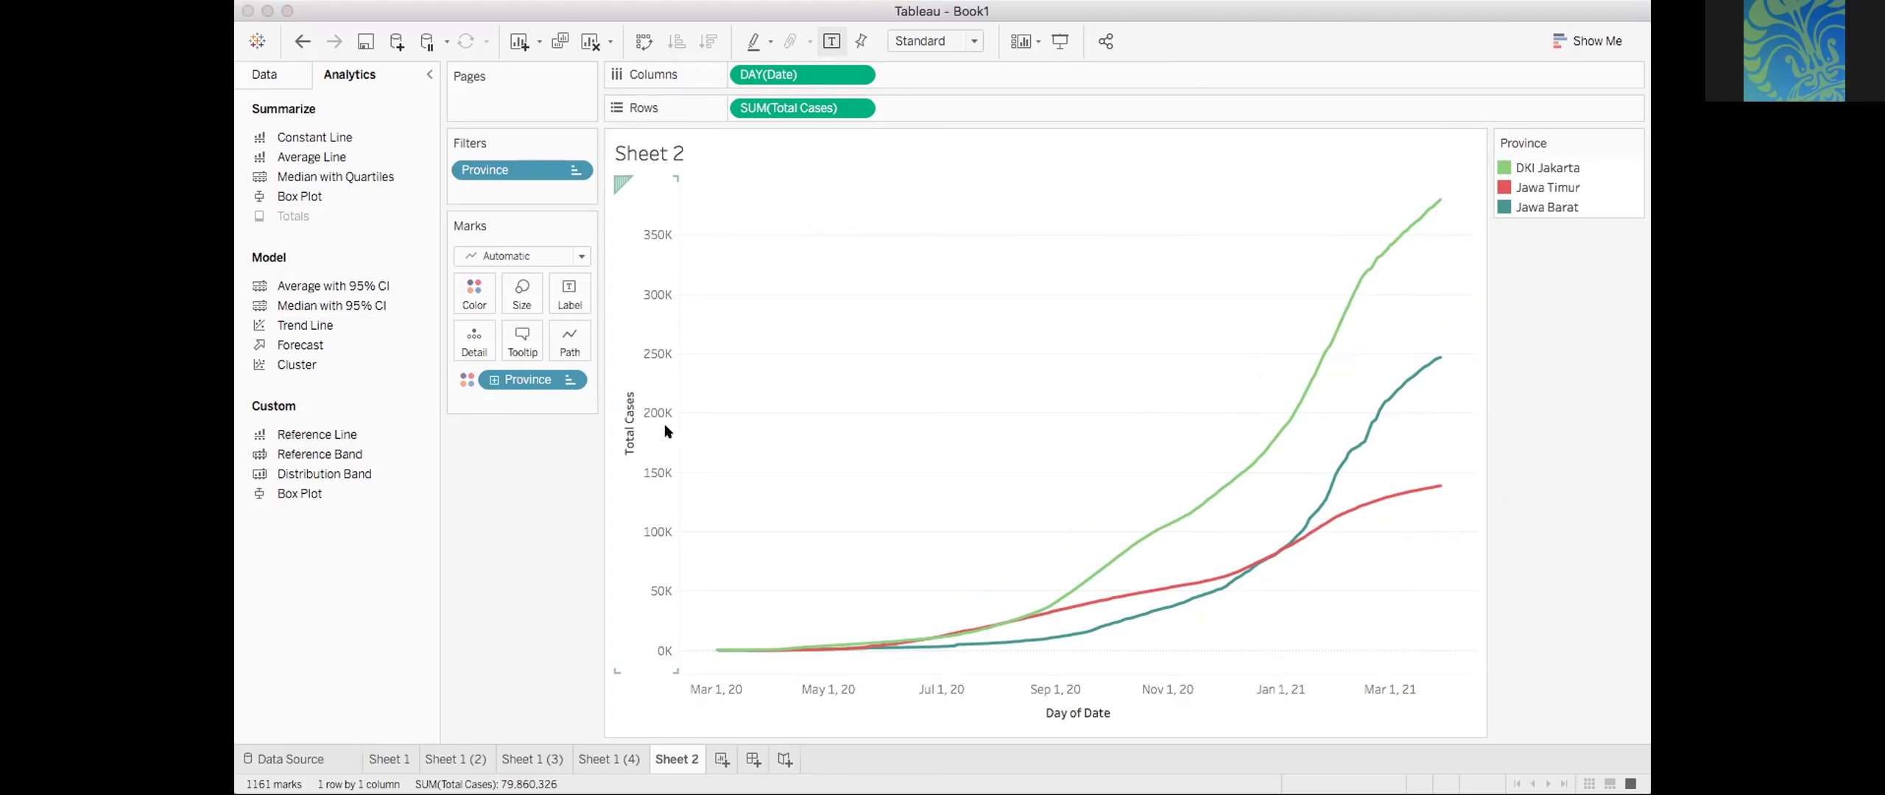
Step: Apply polynomial trend lines to the provinces' total cases lines on Sheet 2
{"action": "left_click", "coordinate": [509, 527]}
{"action": "left_click_drag", "start_coordinate": [350, 329], "coordinate": [1071, 218]}
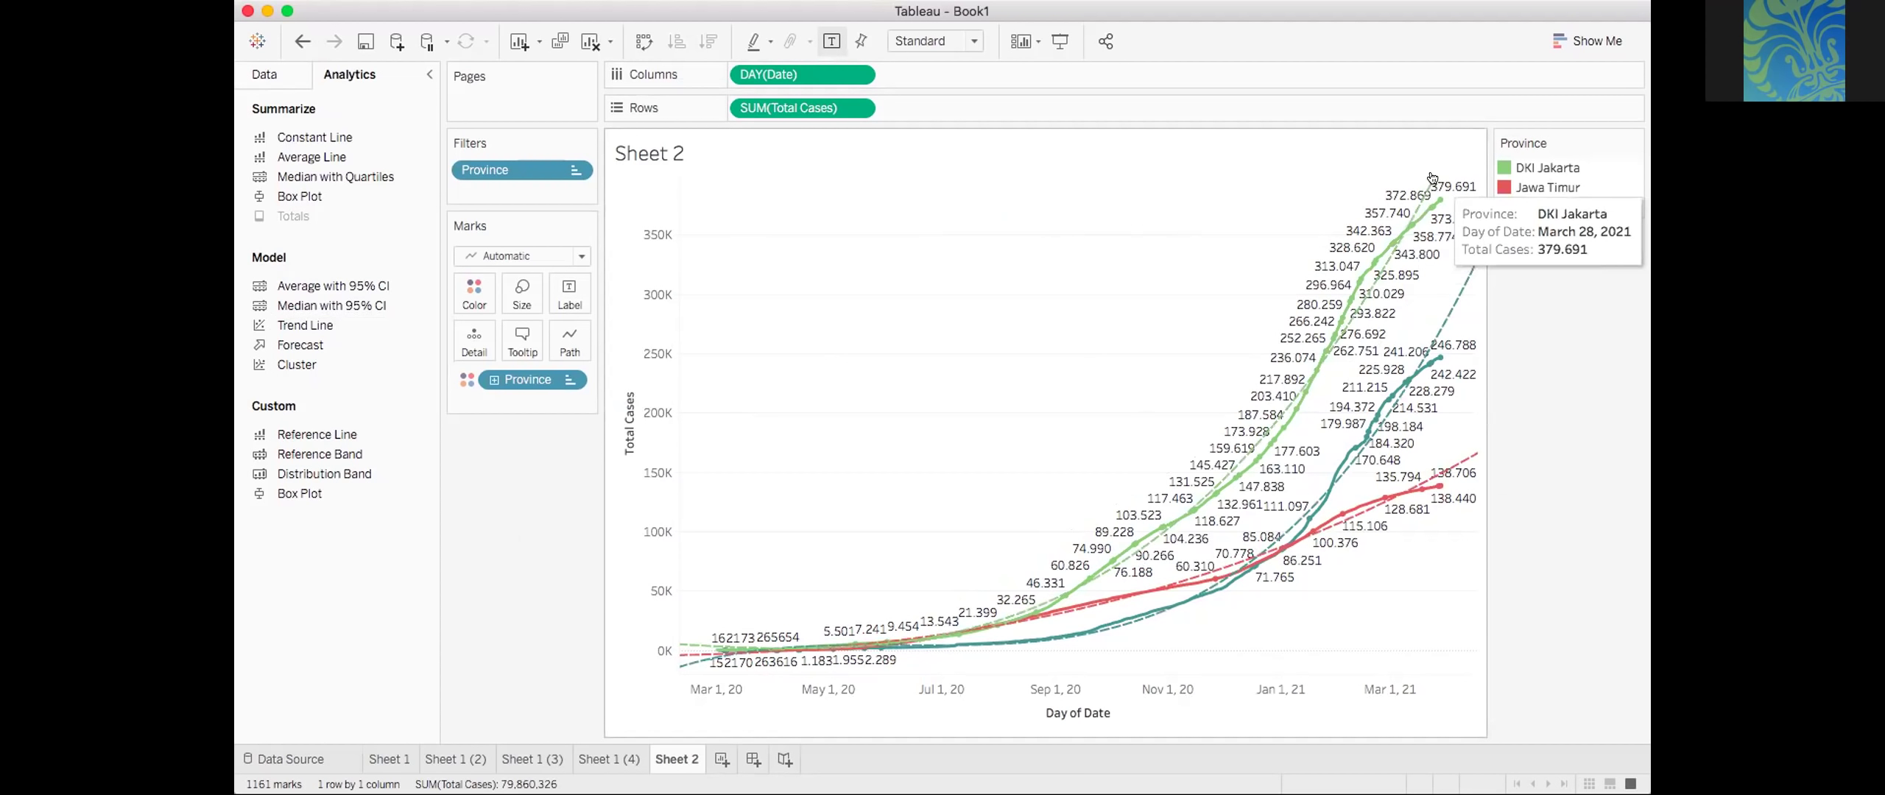
{"action": "mouse_move", "coordinate": [1430, 175]}
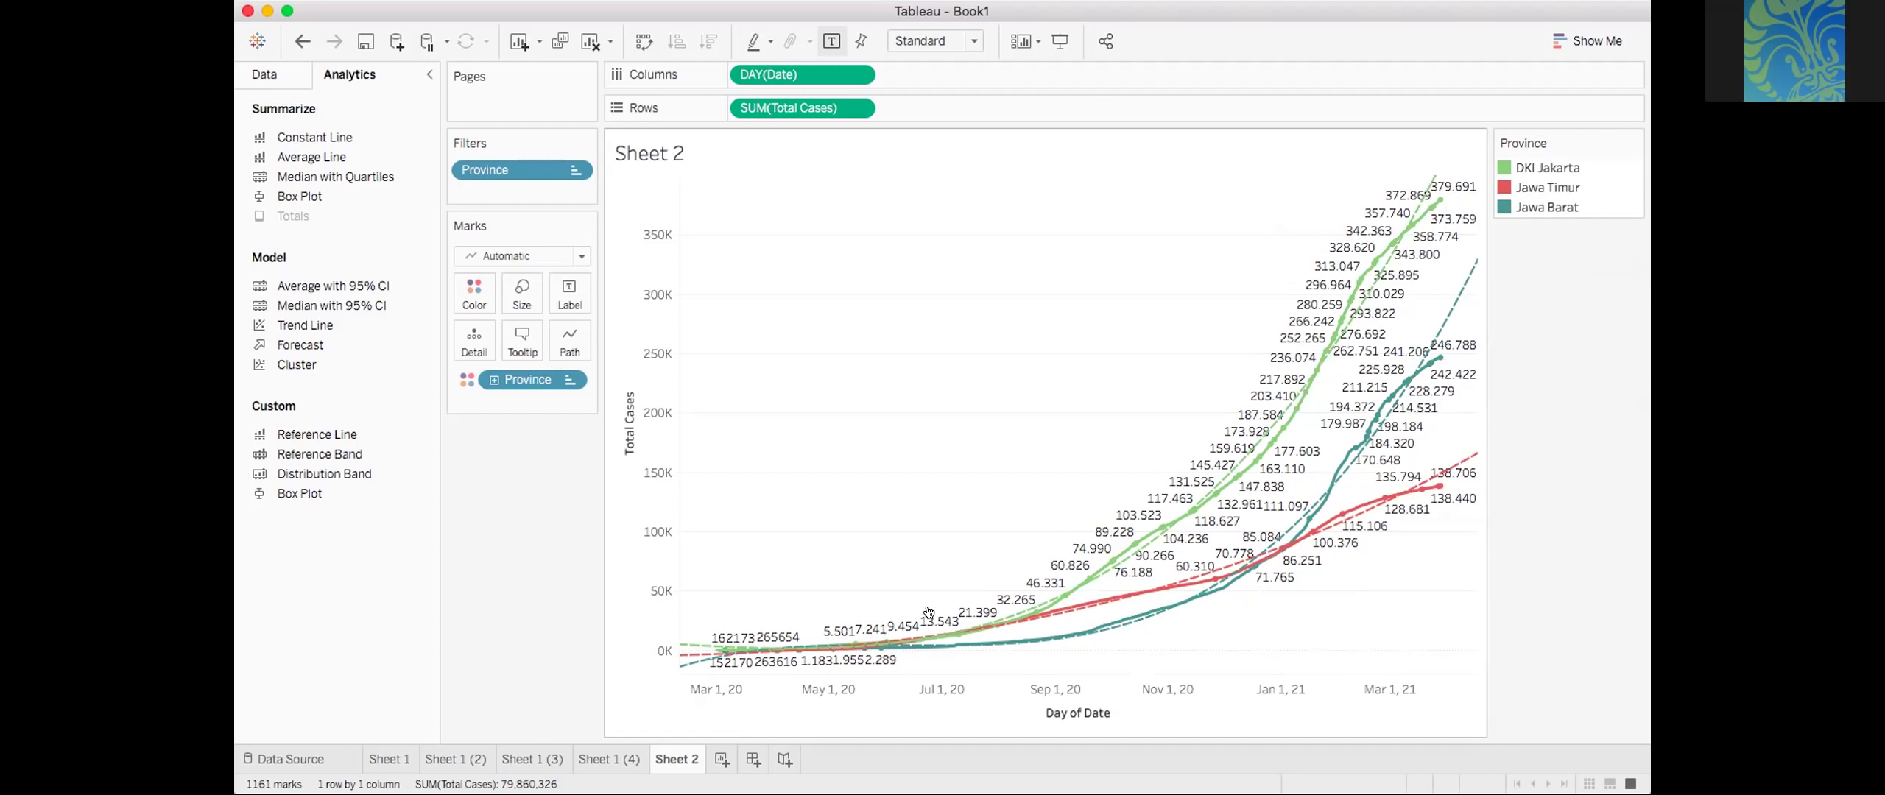
Step: Add a forecast to the total cases line chart on Sheet 2
{"action": "left_click_drag", "start_coordinate": [298, 346], "coordinate": [543, 403]}
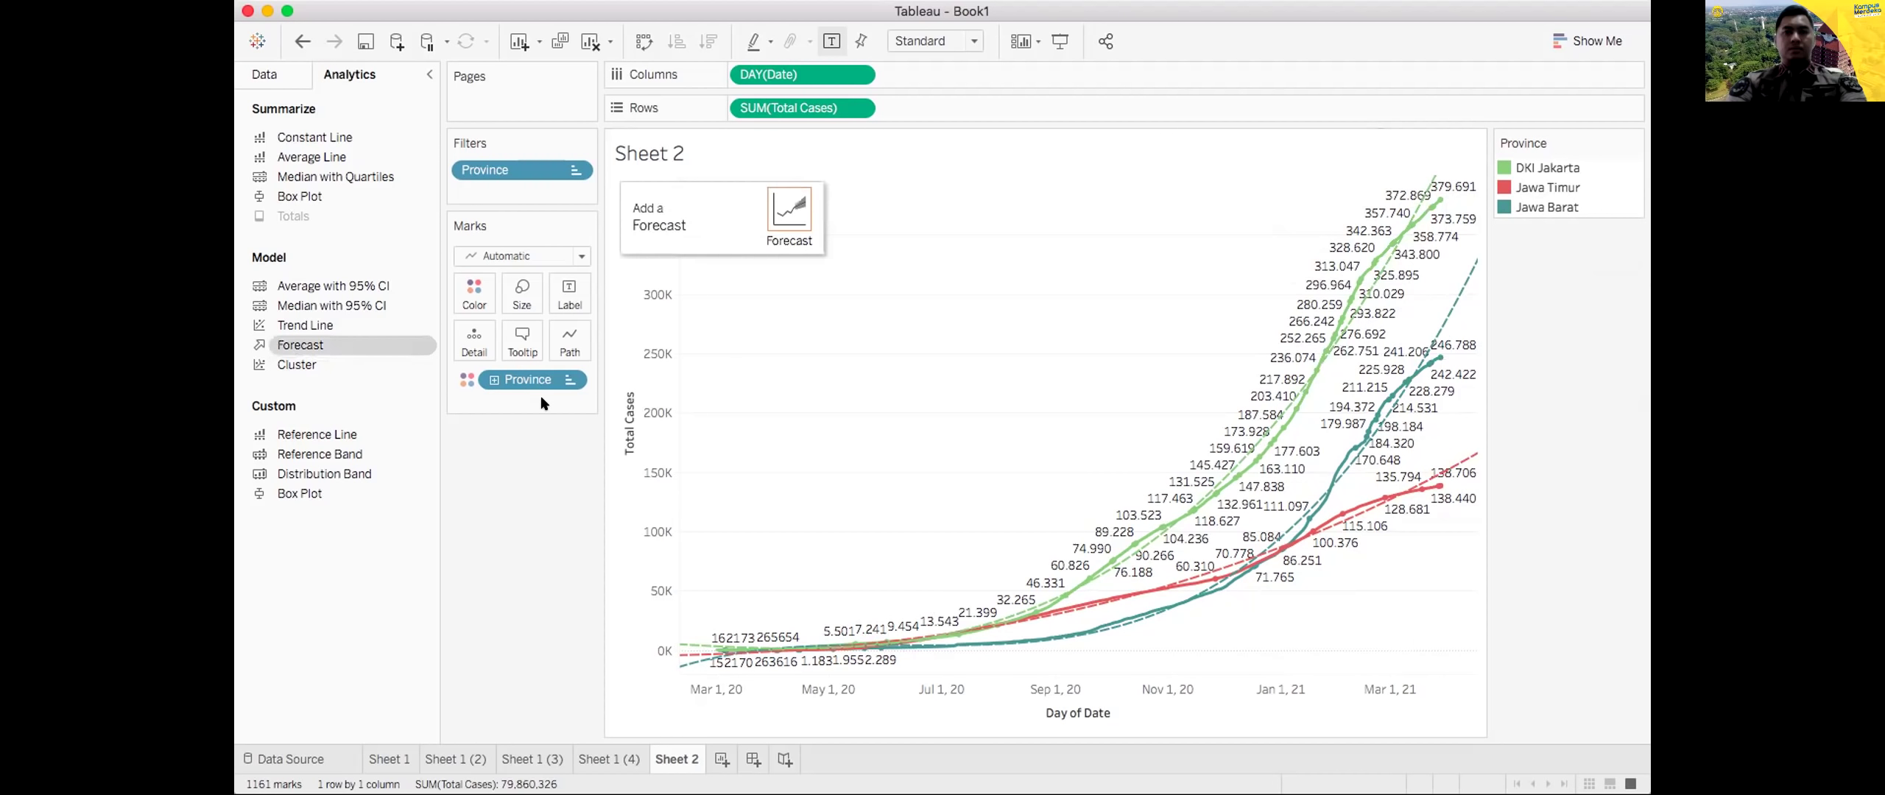
{"action": "left_click_drag", "start_coordinate": [865, 361], "coordinate": [866, 361]}
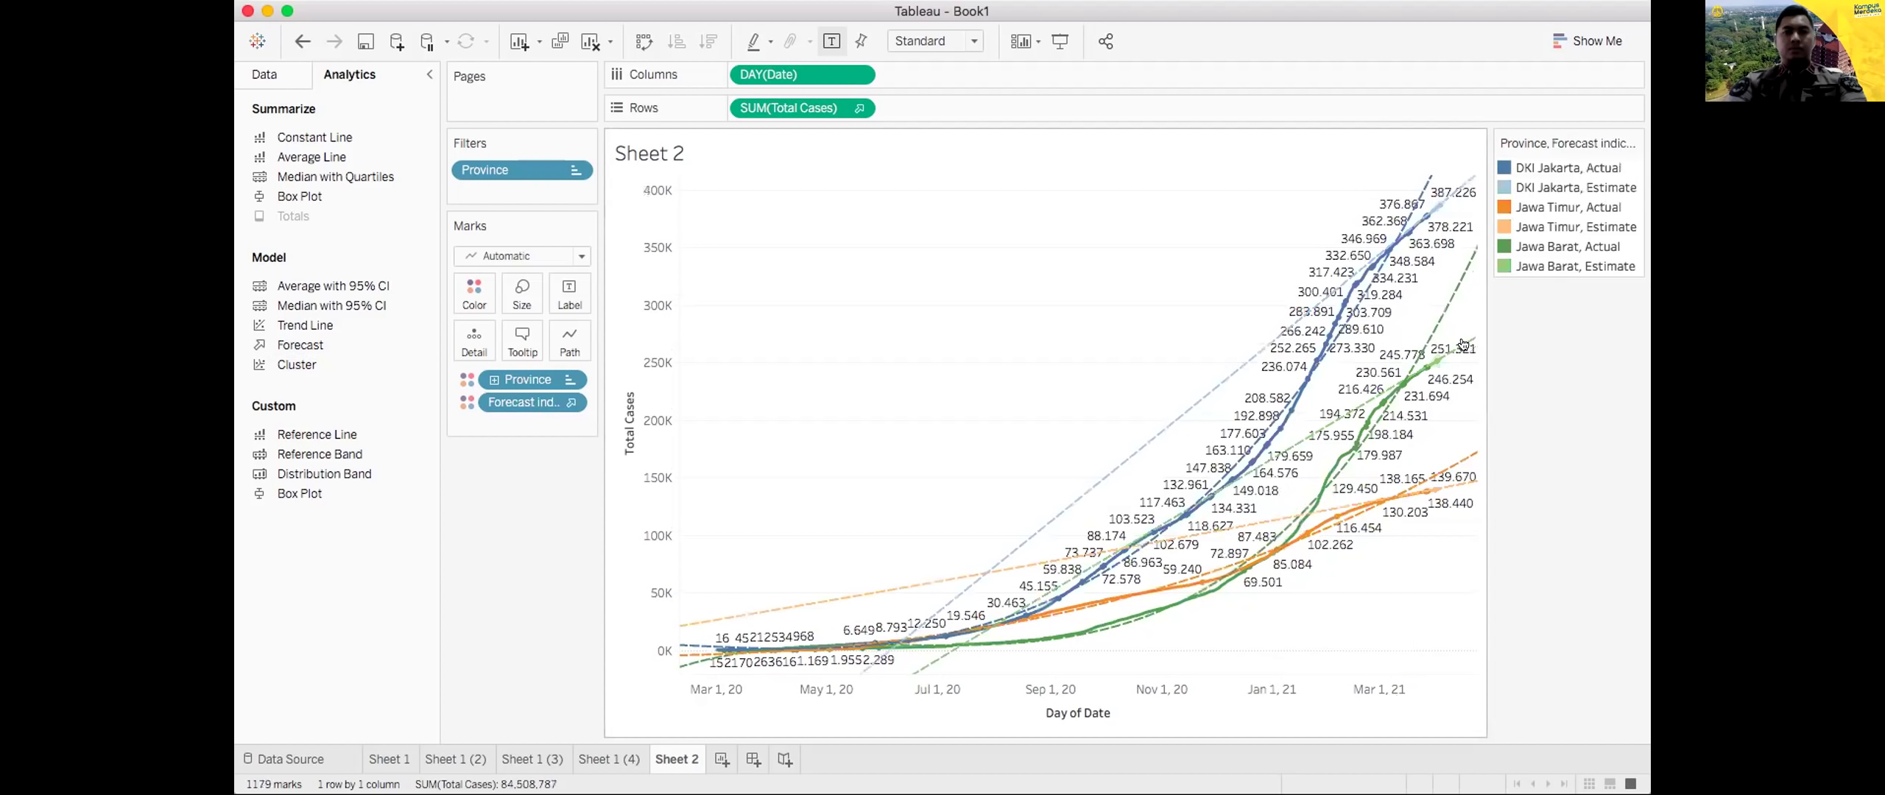
{"action": "mouse_move", "coordinate": [1349, 410]}
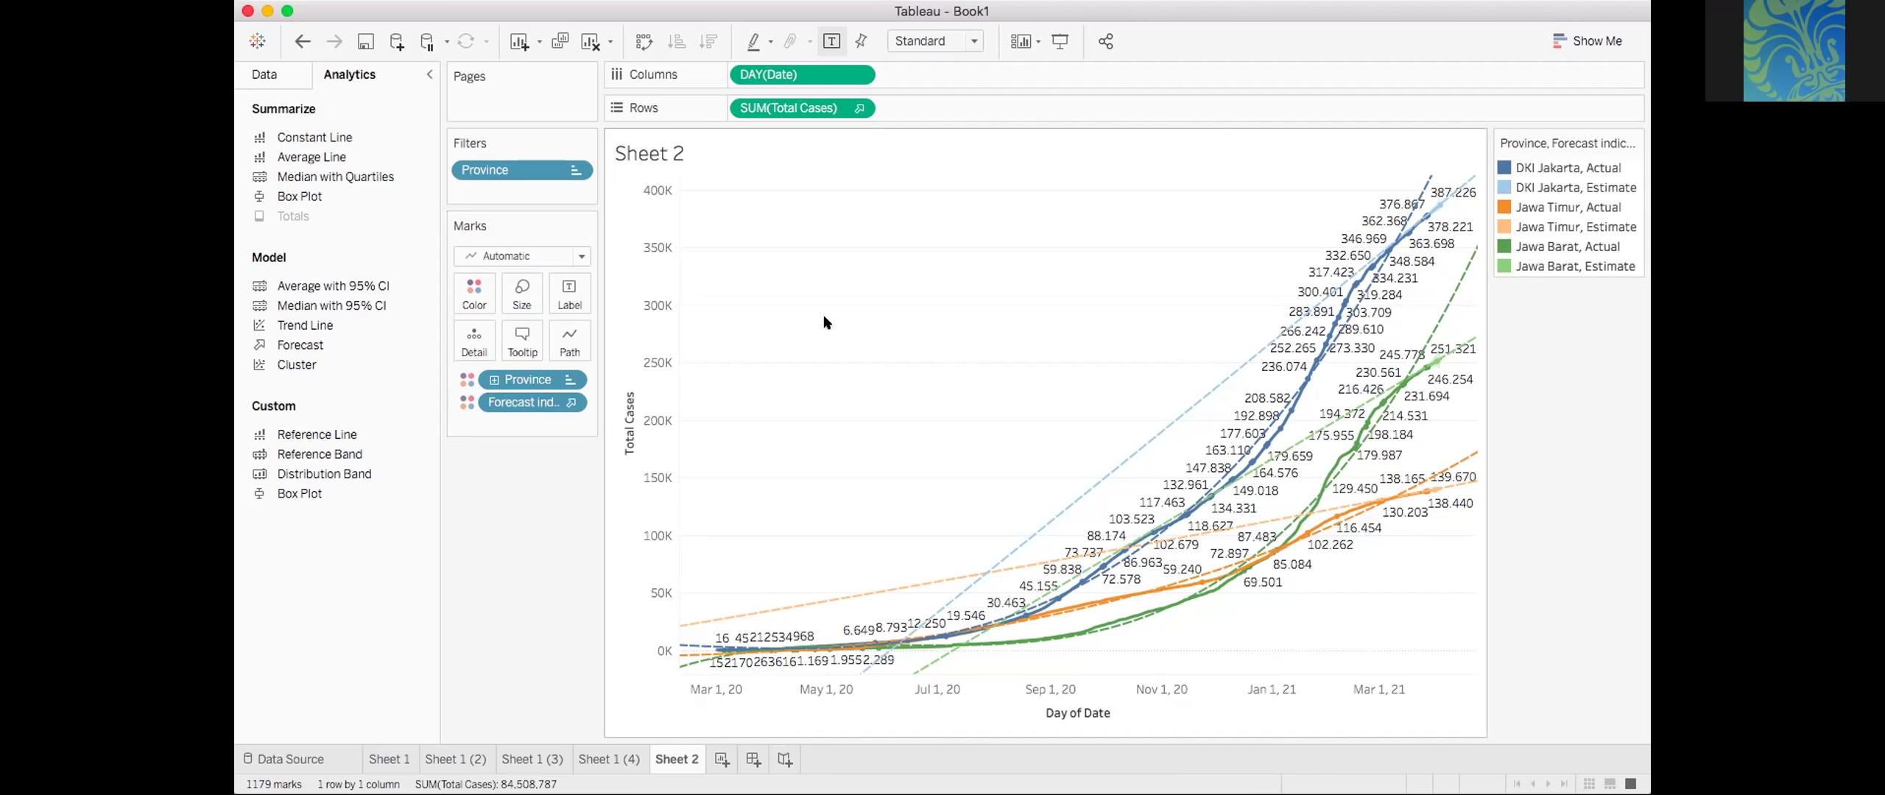
{"action": "left_click", "coordinate": [528, 380]}
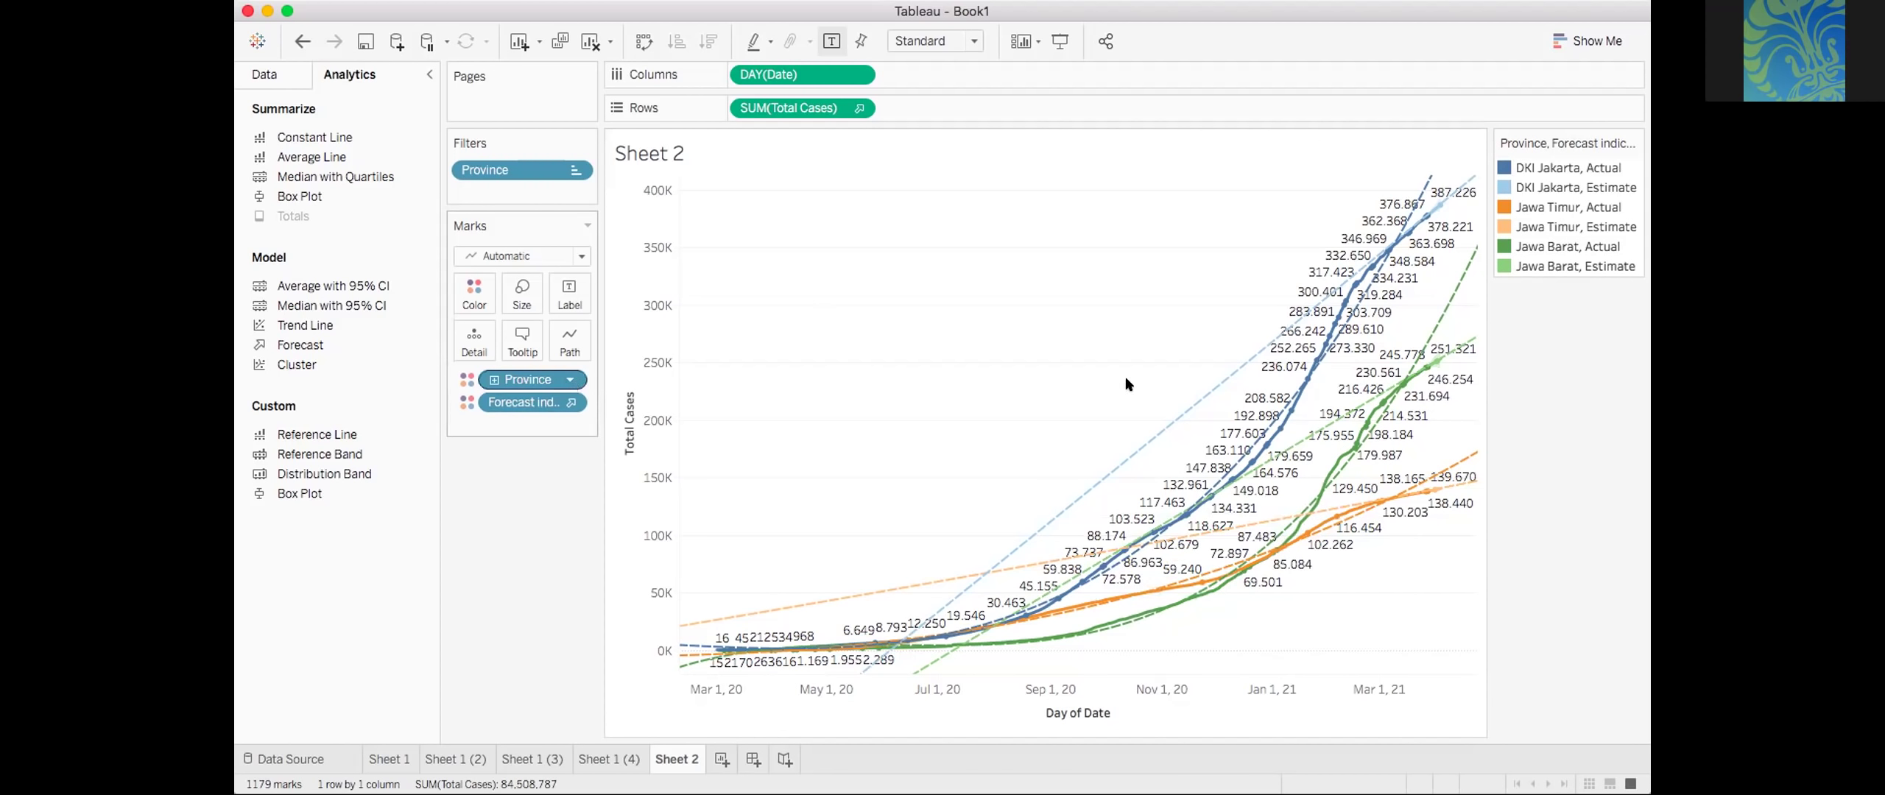
Step: View the population versus total active cases chart on Sheet 1 (4), and return to Sheet 2
{"action": "left_click", "coordinate": [1313, 275]}
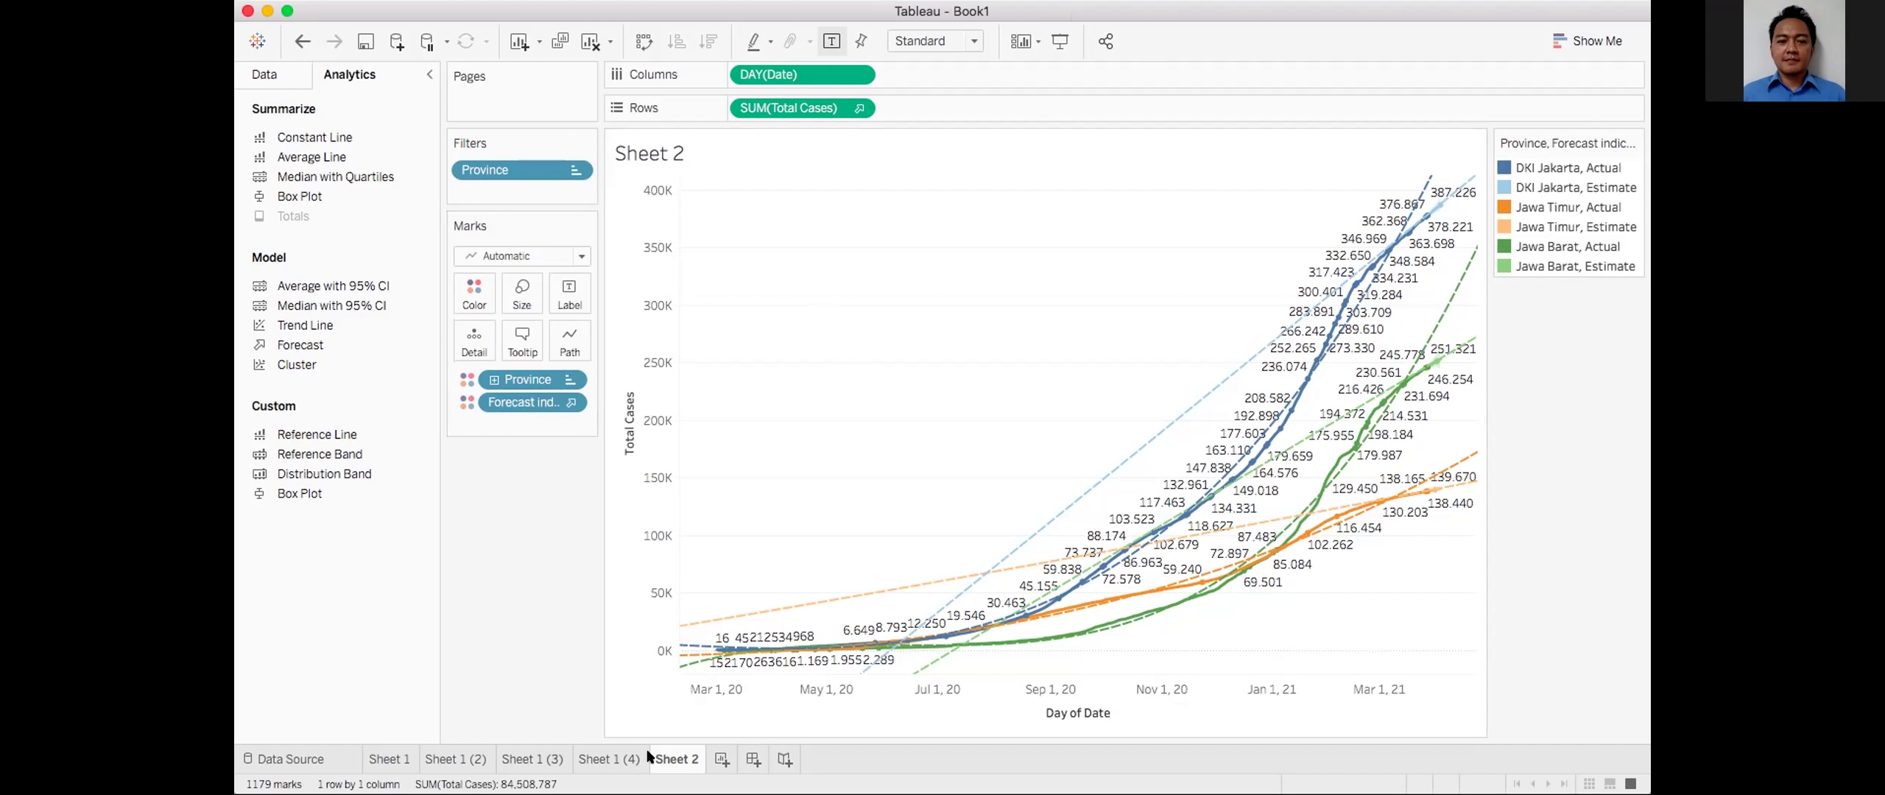
{"action": "left_click", "coordinate": [623, 759]}
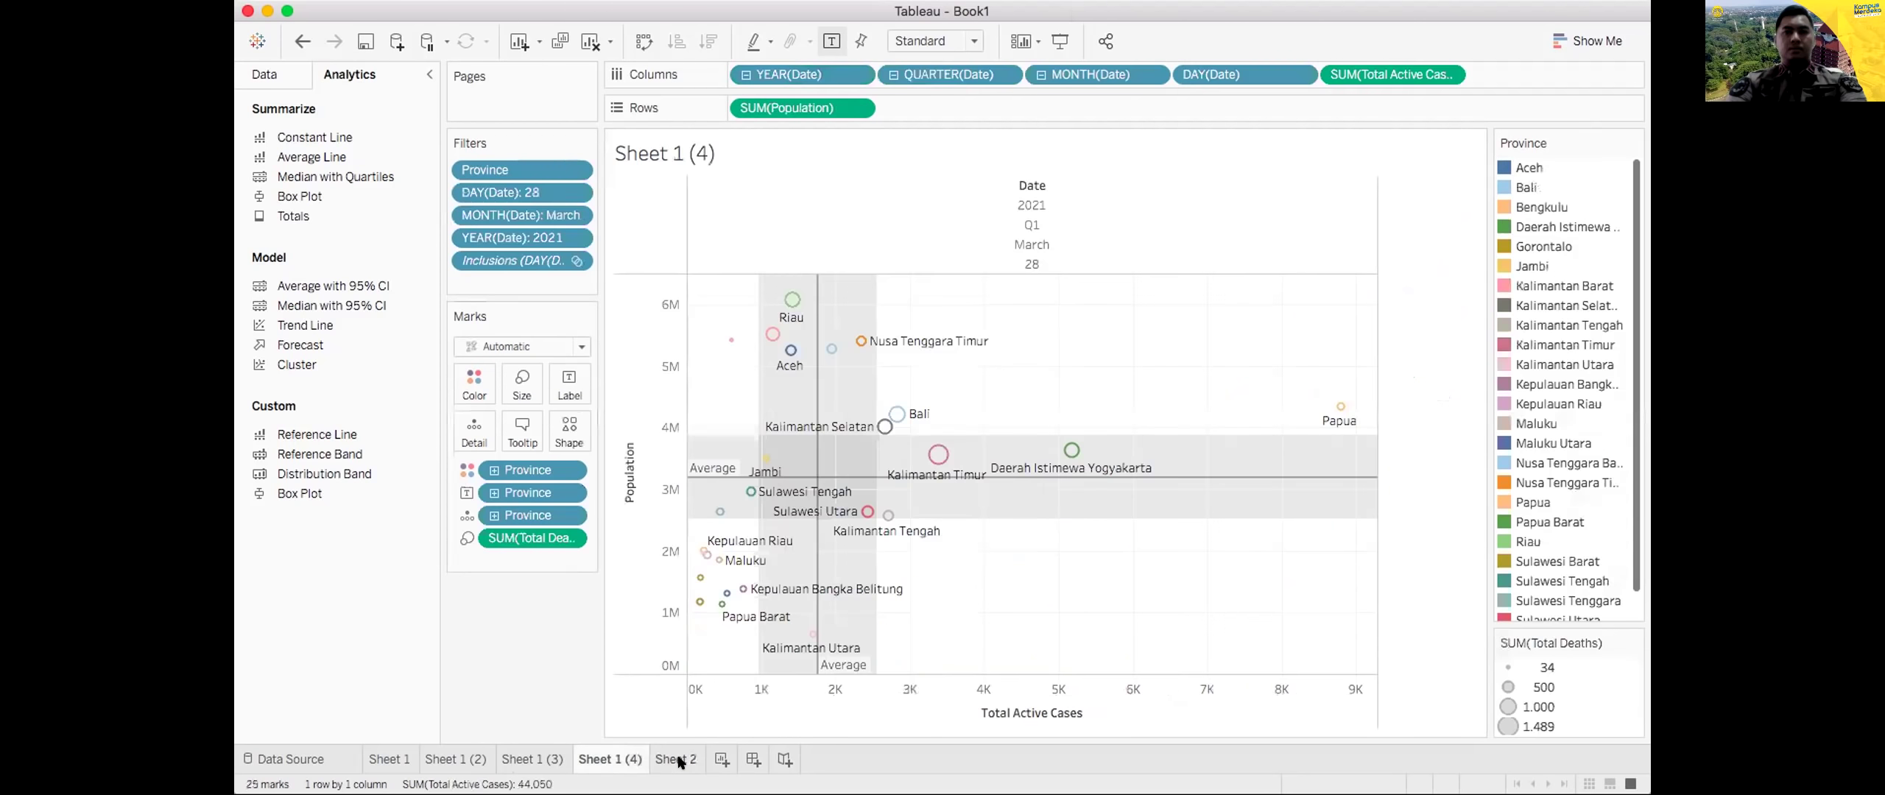
{"action": "left_click", "coordinate": [680, 762]}
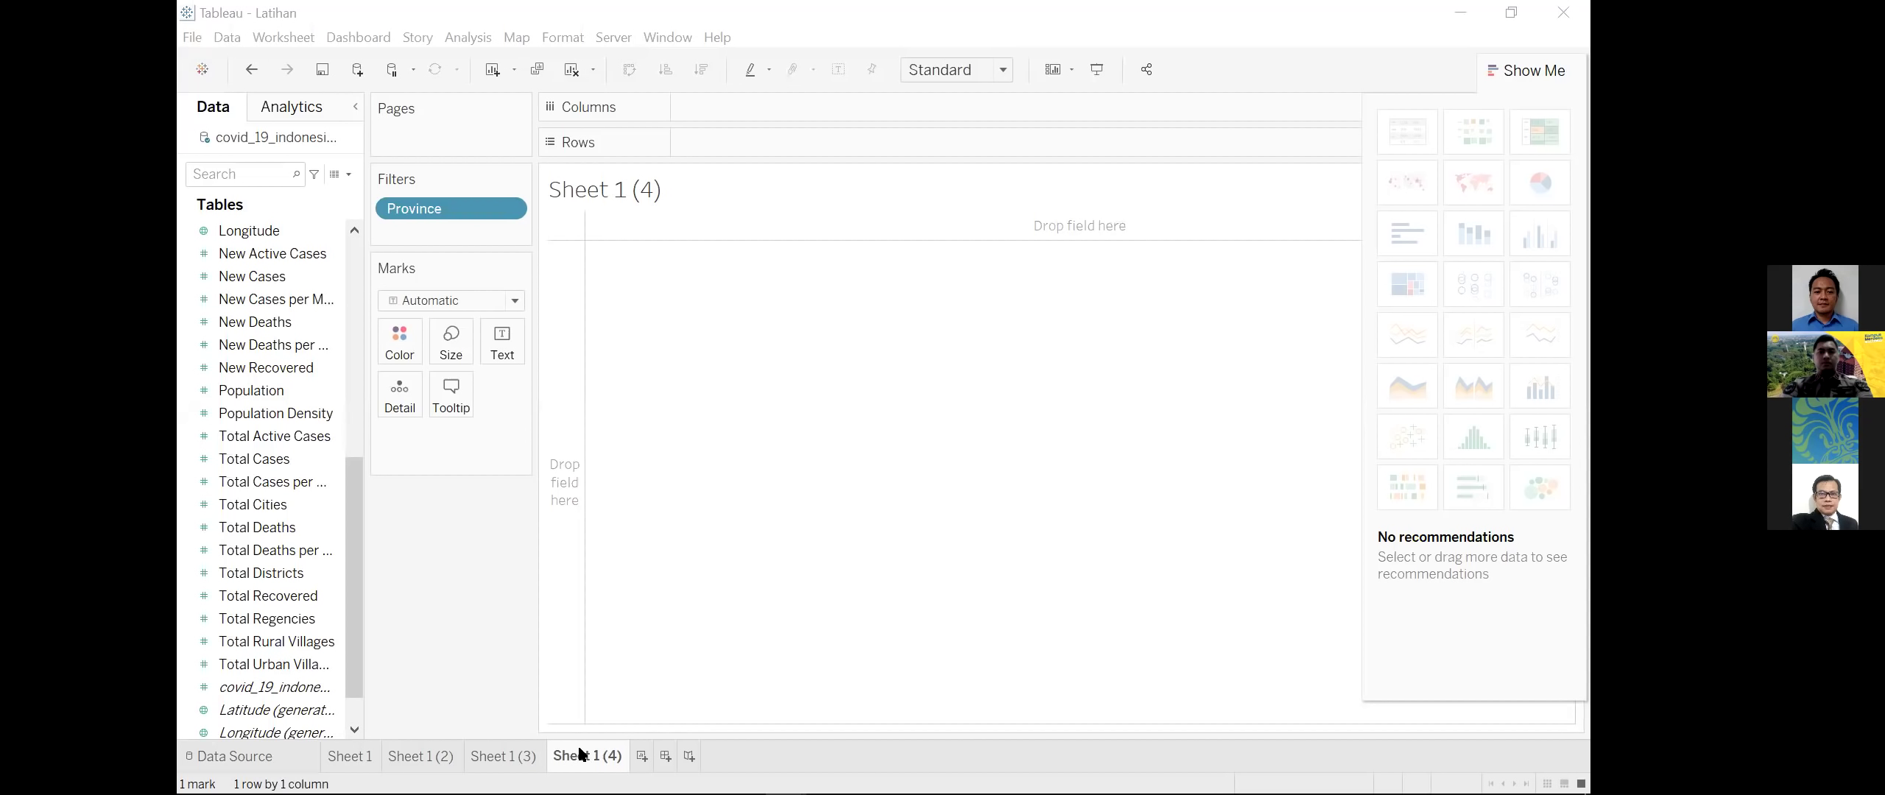
Step: Remove the Province filter from Sheet 1 (4) in the Latihan workbook
{"action": "left_click", "coordinate": [441, 213]}
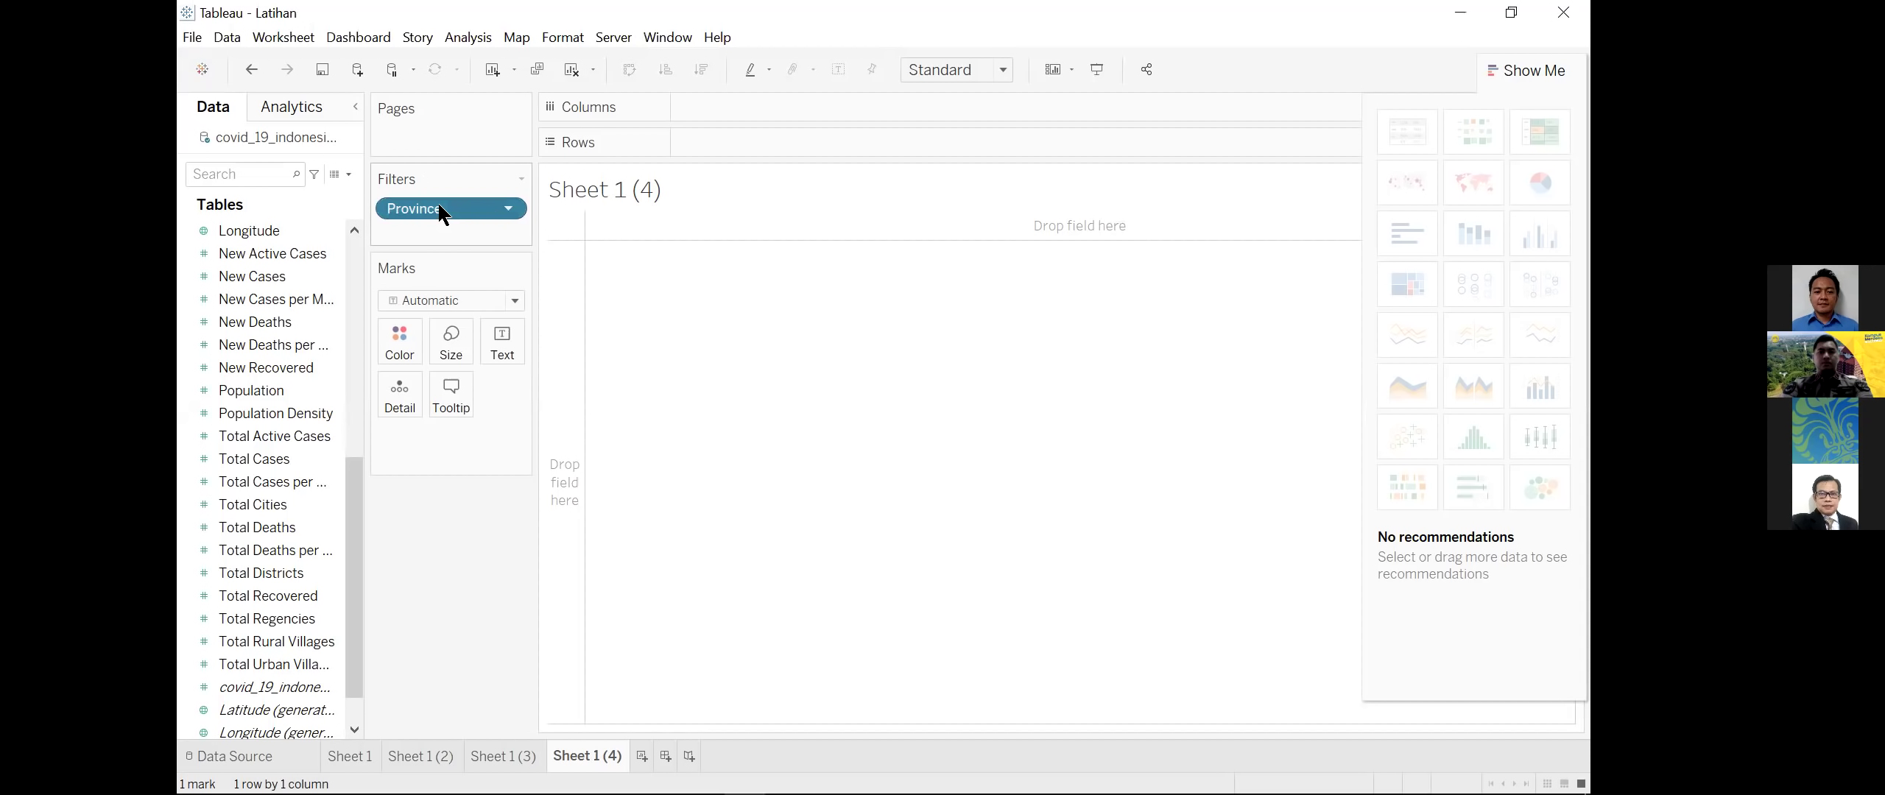
{"action": "left_click", "coordinate": [514, 210]}
{"action": "left_click", "coordinate": [520, 468]}
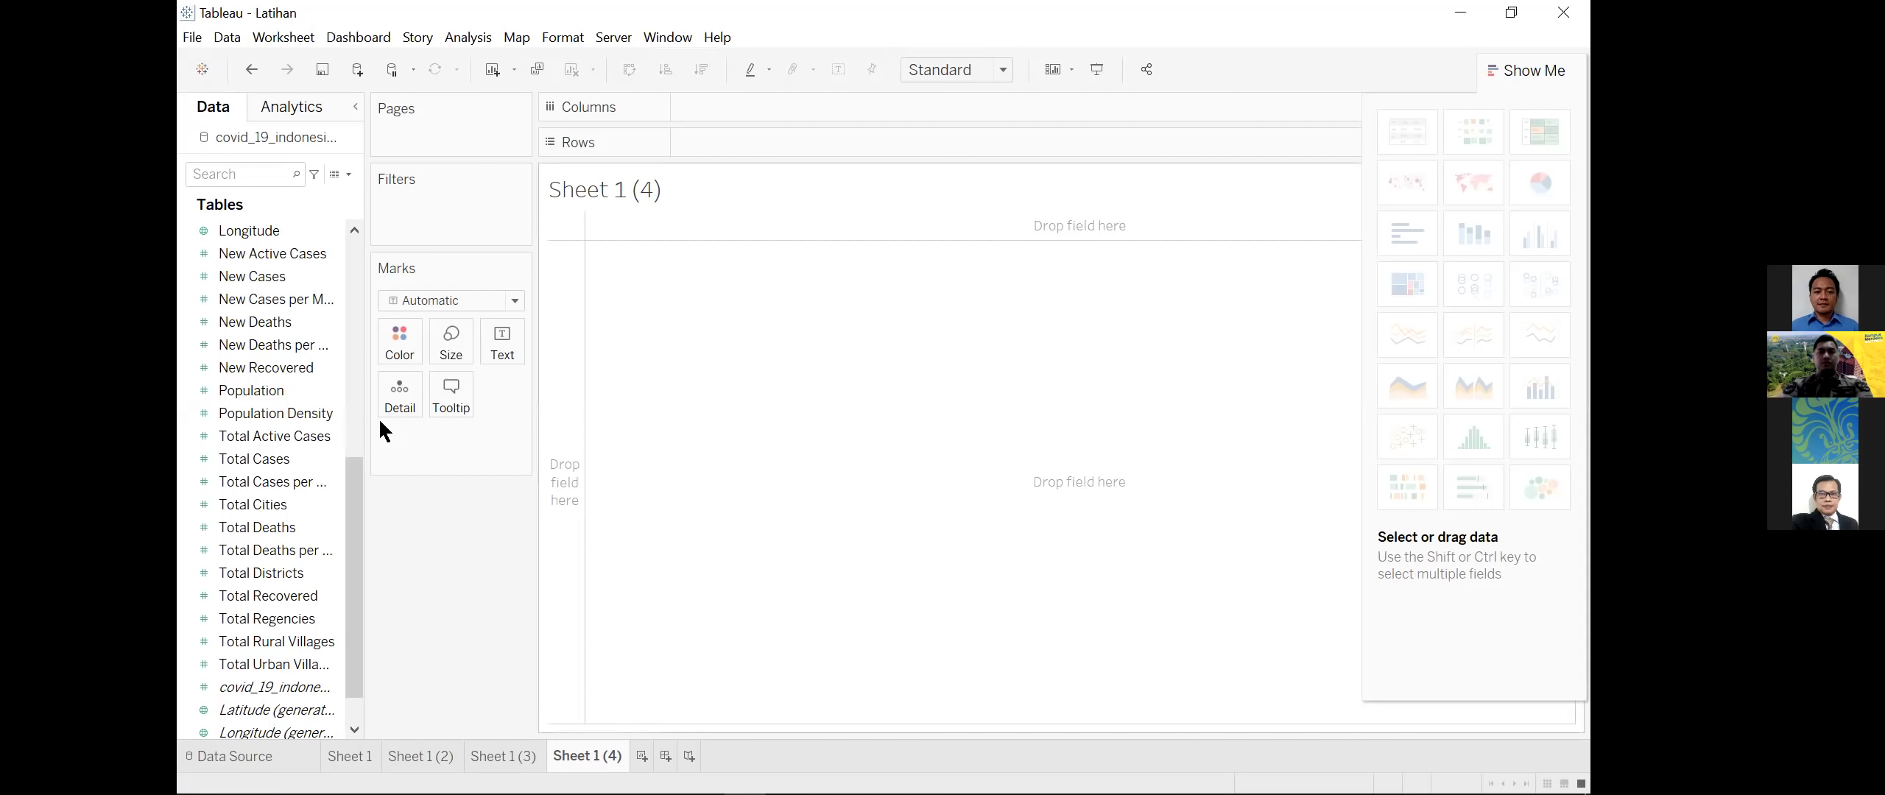
Step: Add the Province field to the empty Sheet 1 (4) view and convert the map to a text table
{"action": "left_click", "coordinate": [224, 508]}
{"action": "left_click_drag", "start_coordinate": [355, 472], "coordinate": [358, 268]}
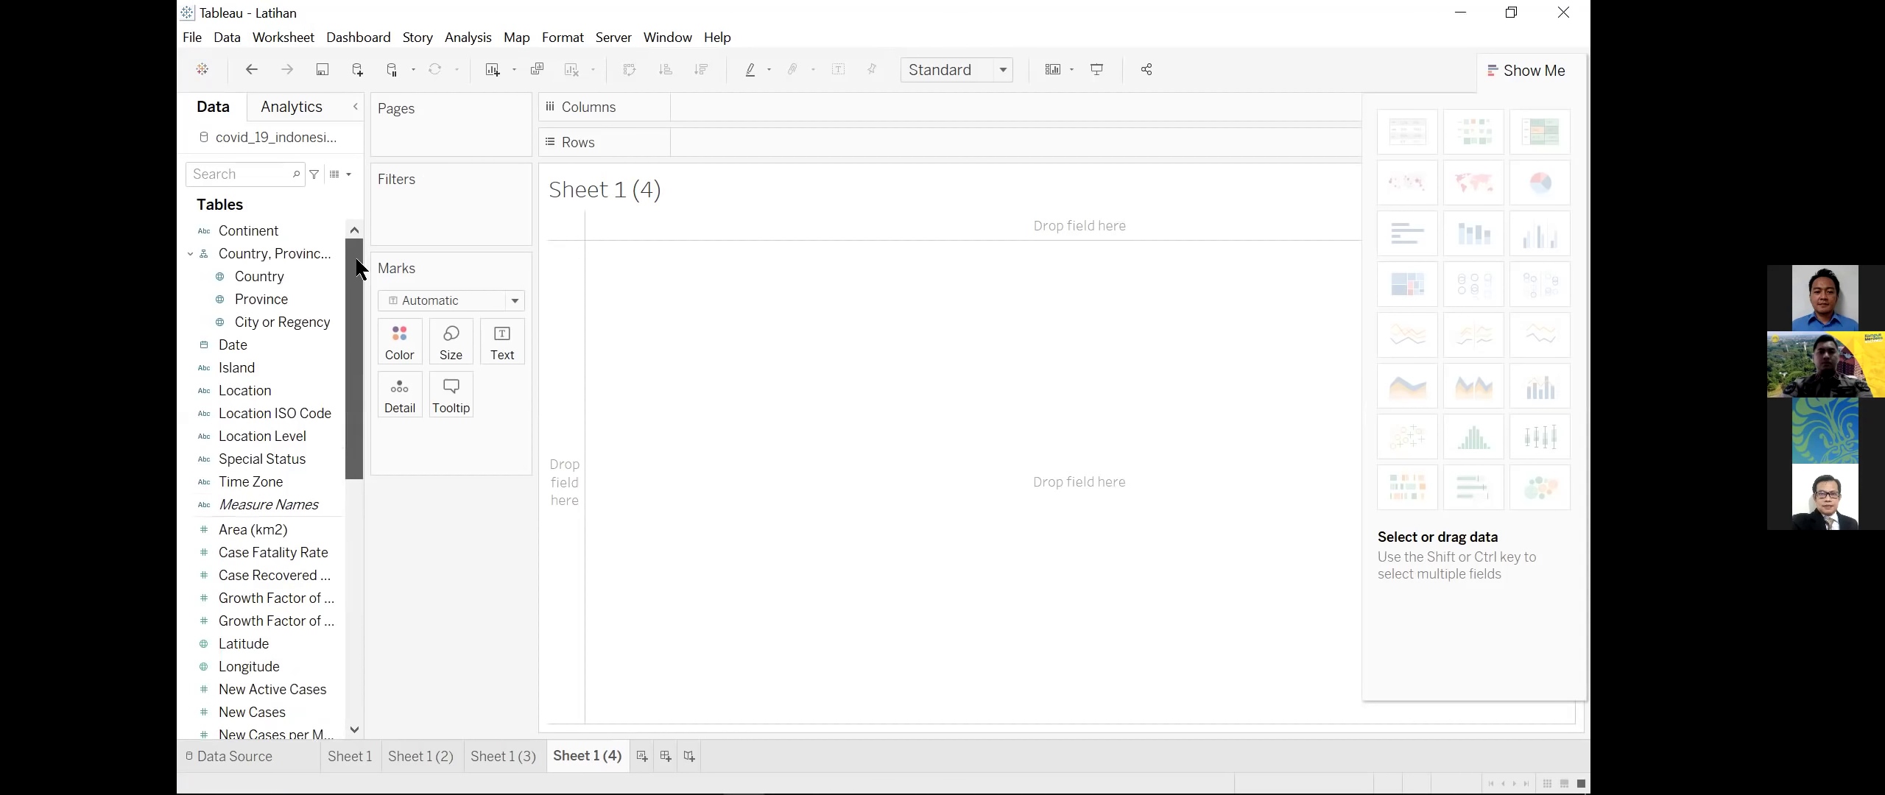
{"action": "left_click", "coordinate": [263, 297]}
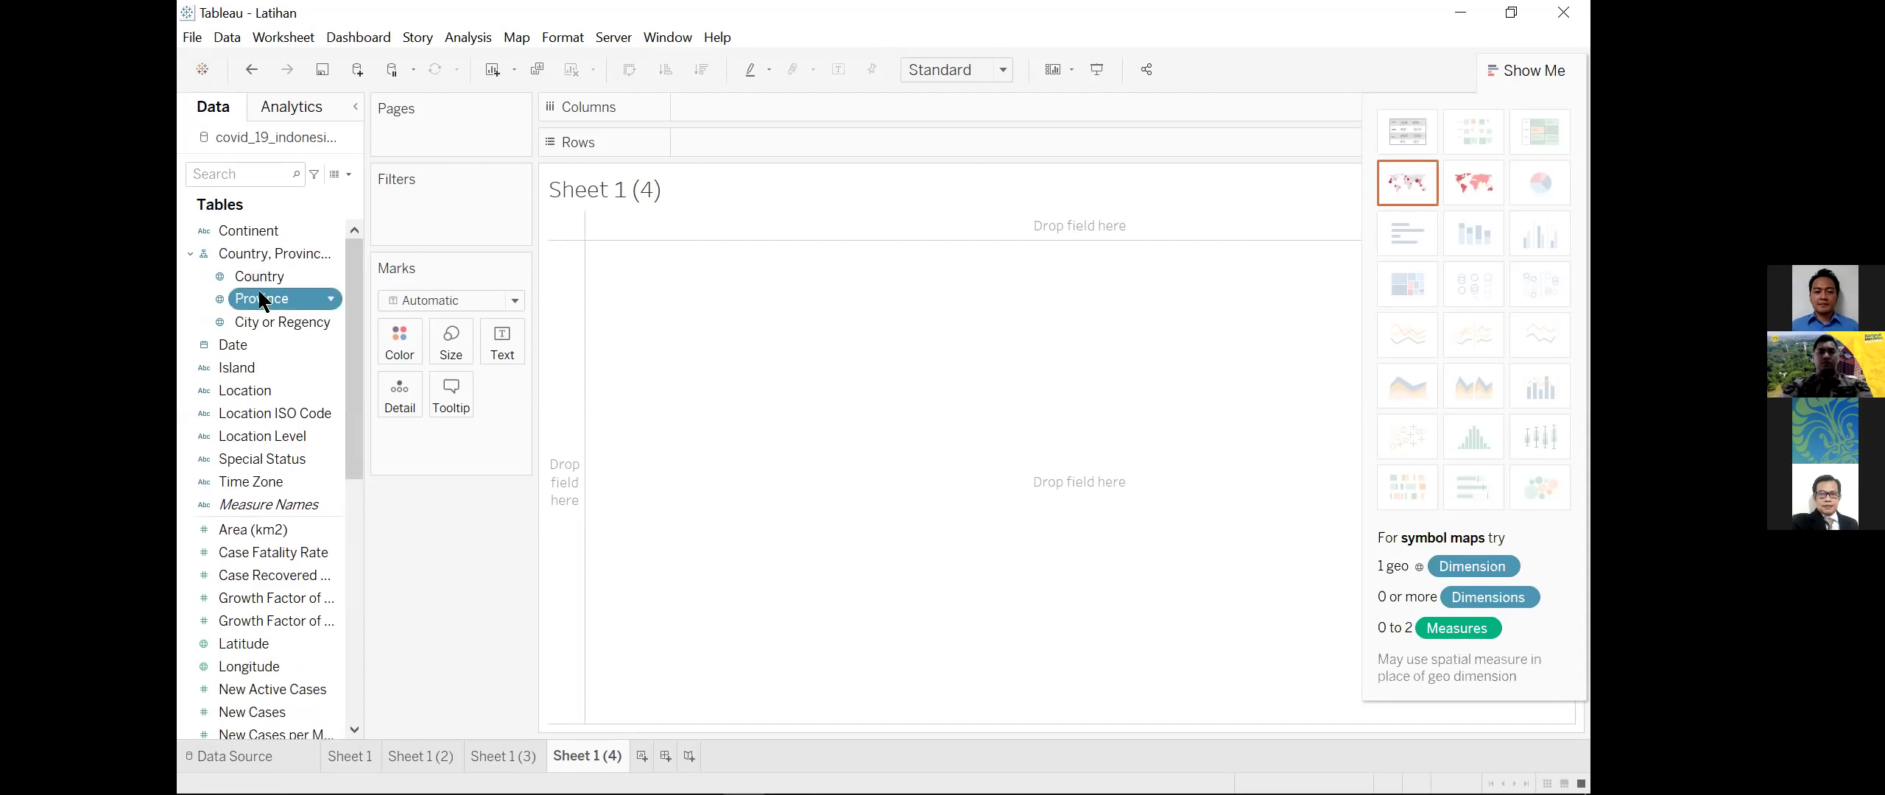
{"action": "left_click_drag", "start_coordinate": [258, 288], "coordinate": [757, 484]}
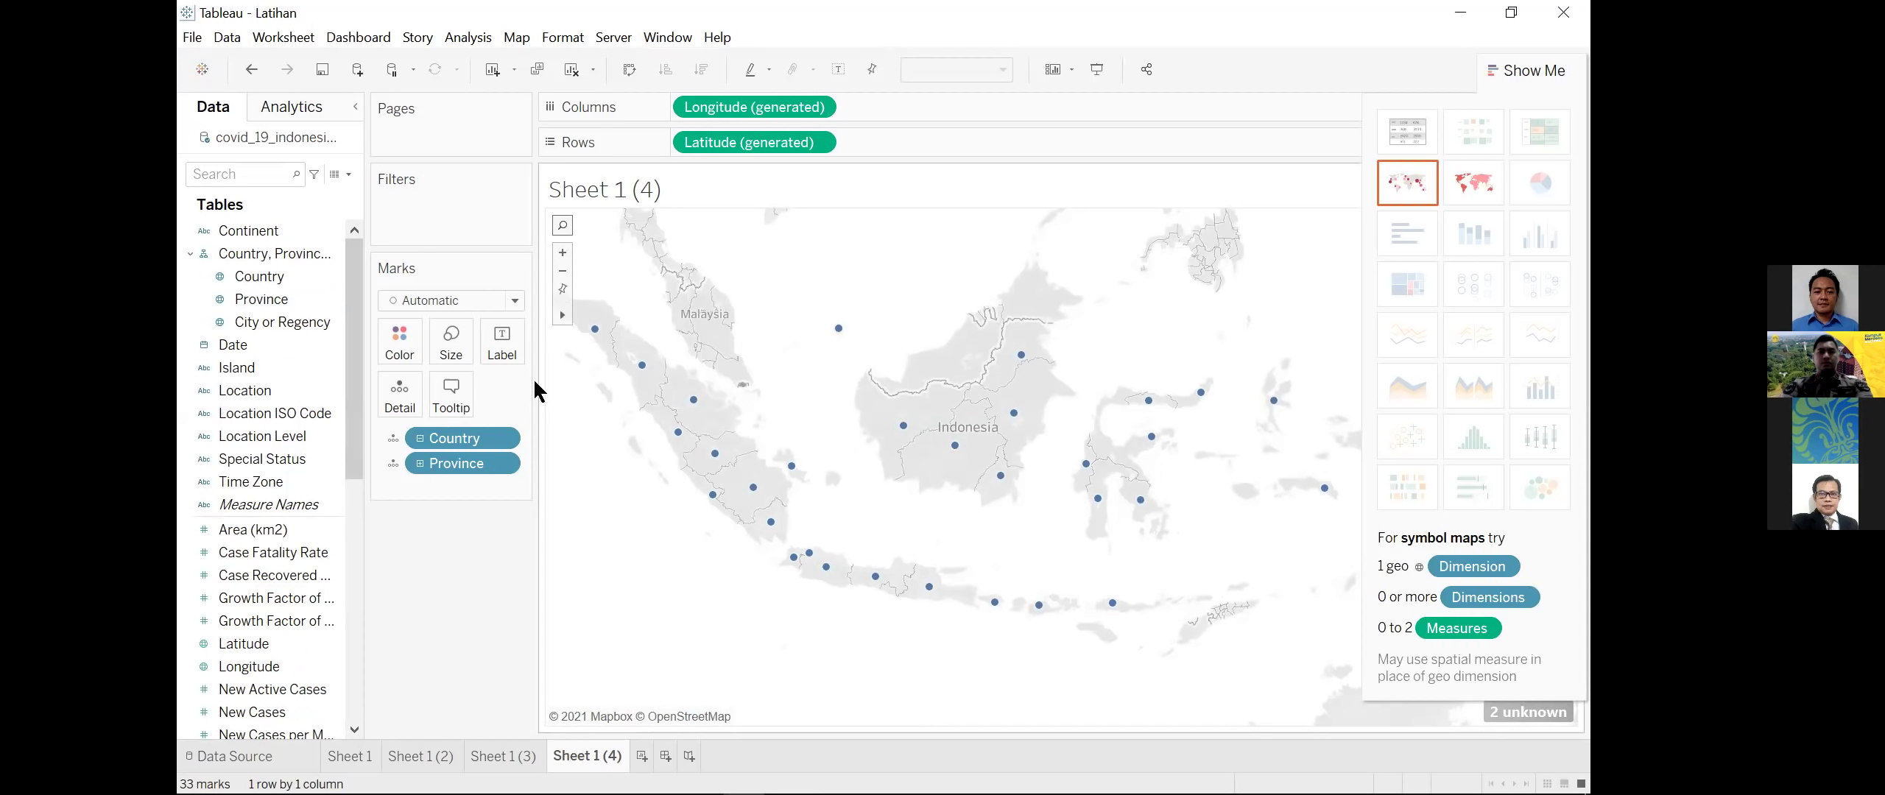
{"action": "left_click", "coordinate": [1413, 134]}
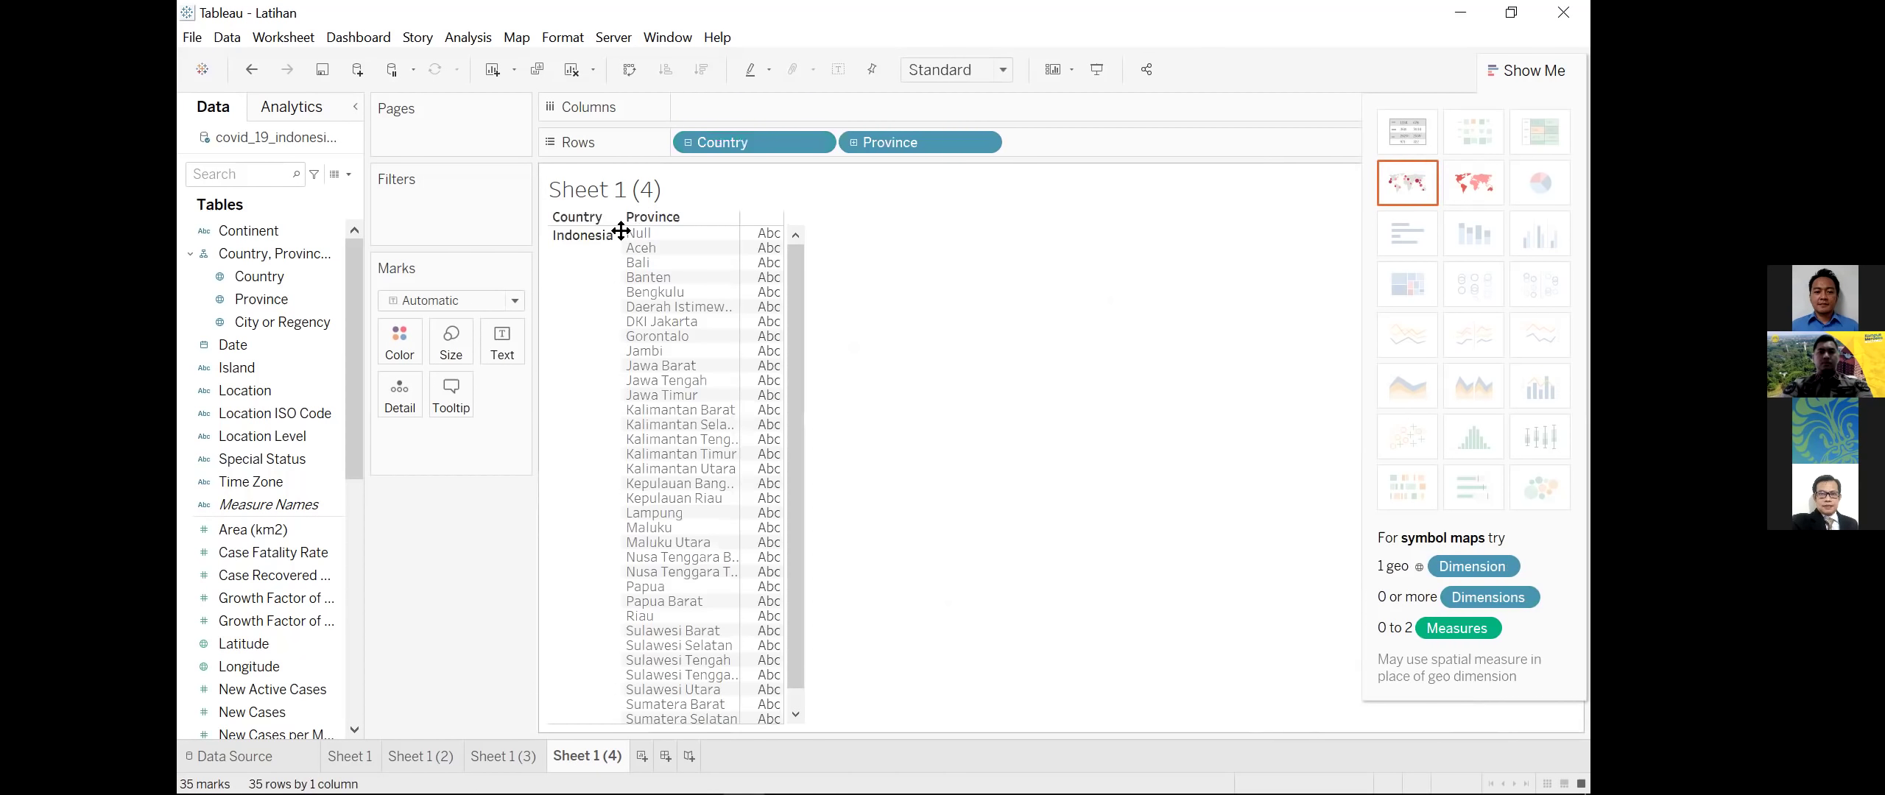
Step: Exclude Indonesia in the Country column of the text table
{"action": "left_click", "coordinate": [596, 236]}
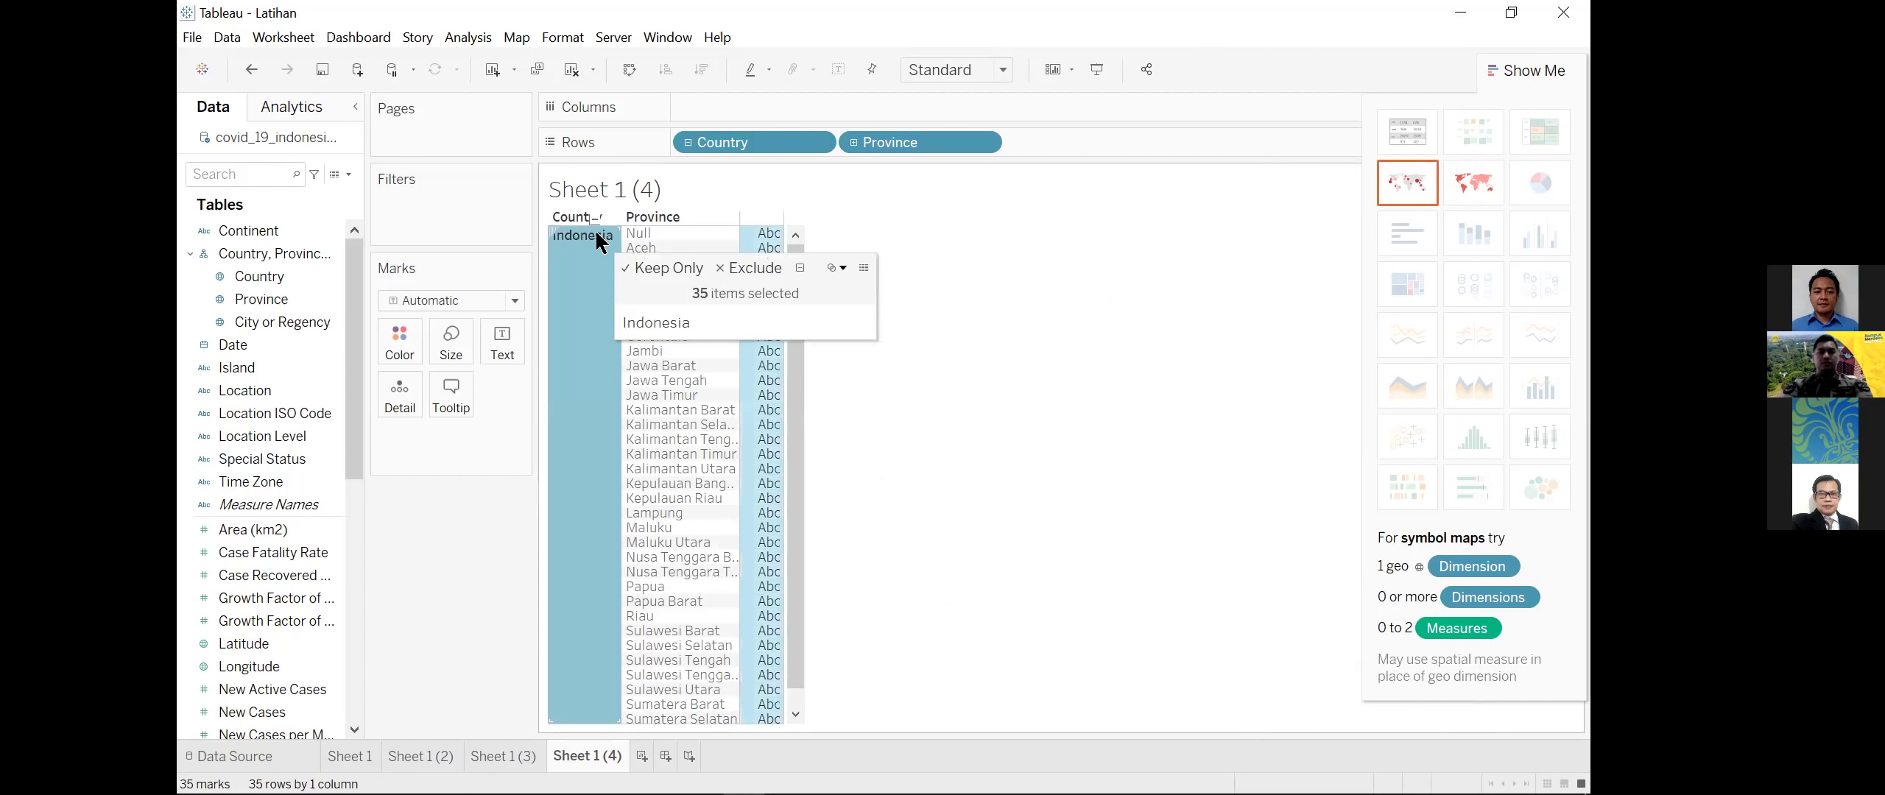
{"action": "right_click", "coordinate": [598, 234]}
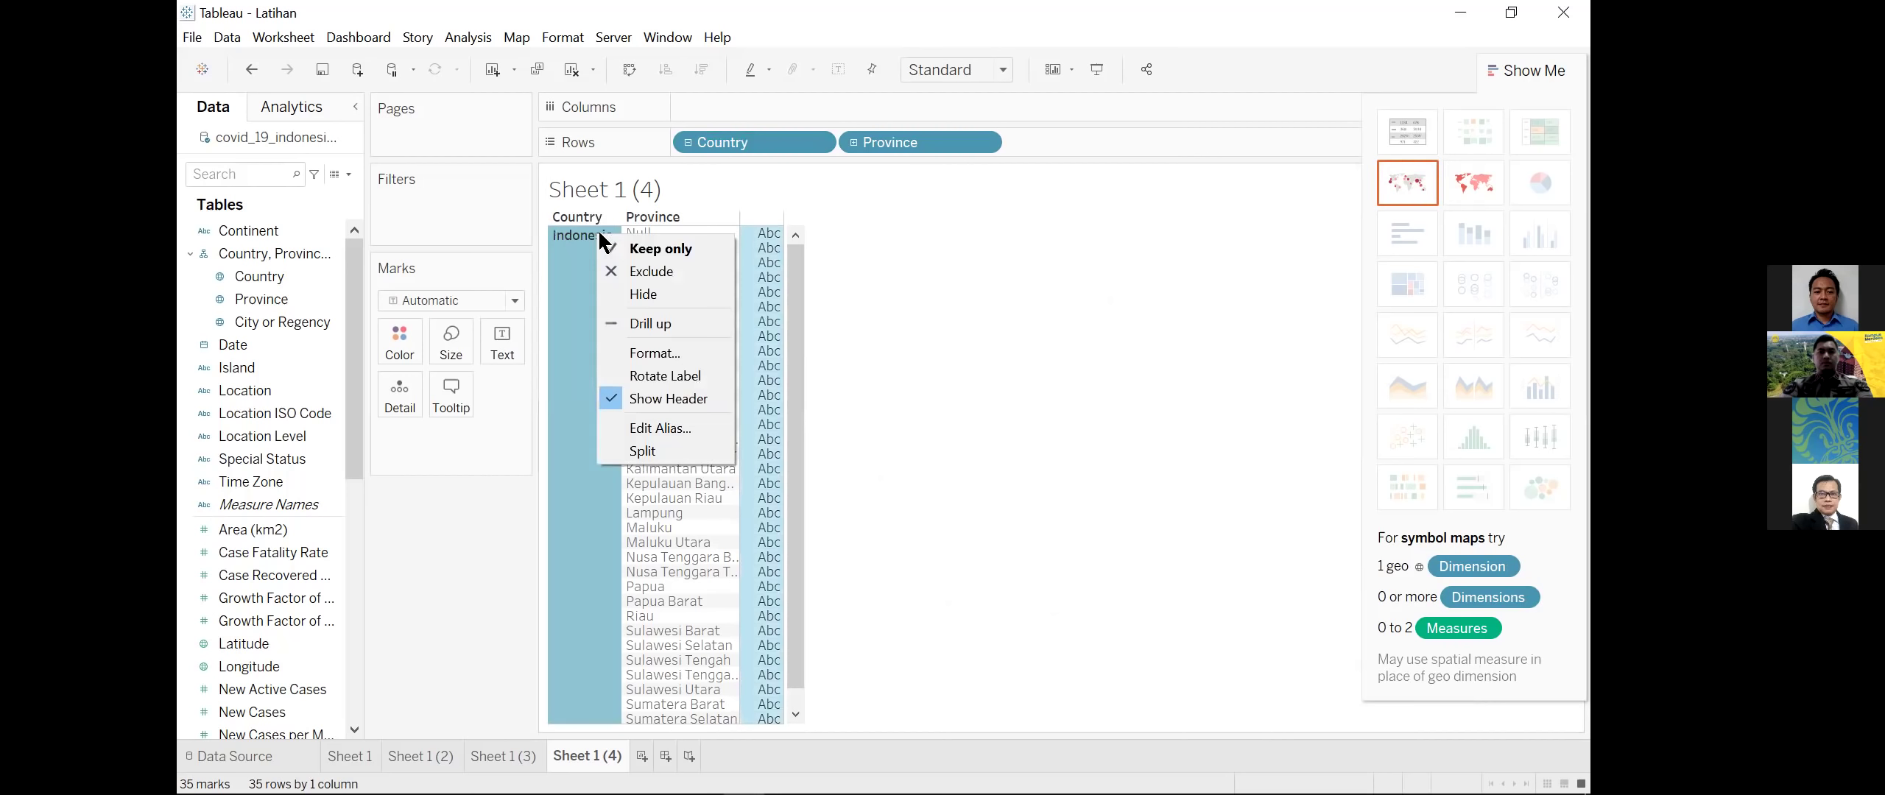
{"action": "left_click", "coordinate": [640, 271]}
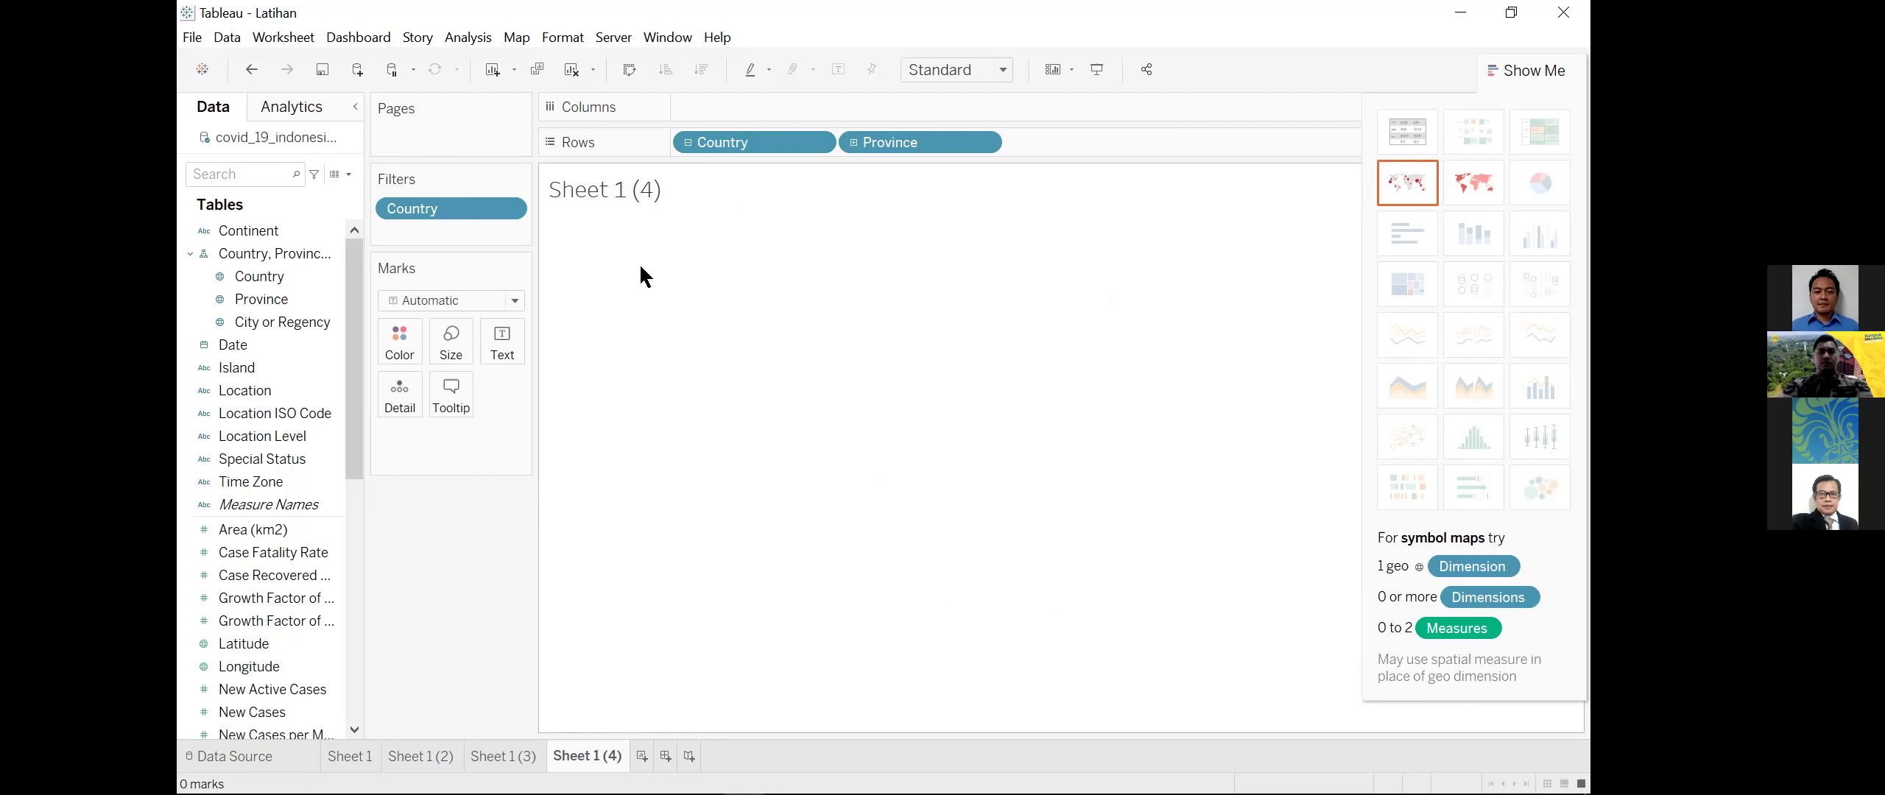
Step: Remove the Province and Country fields from Rows
{"action": "left_click", "coordinate": [688, 142]}
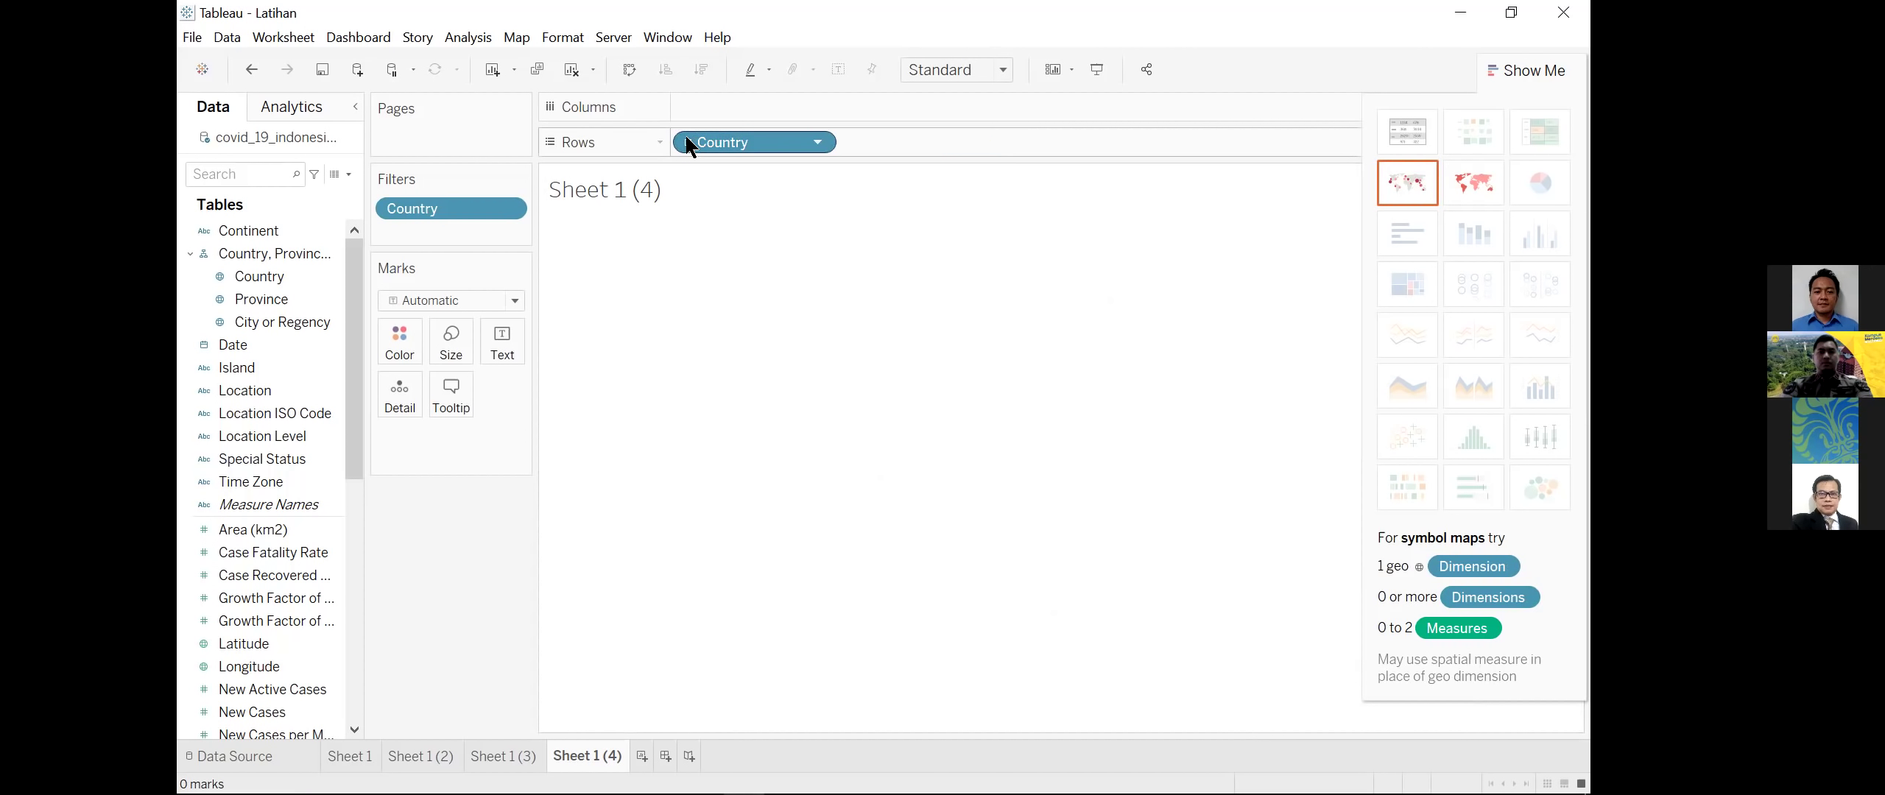
{"action": "left_click", "coordinate": [818, 142]}
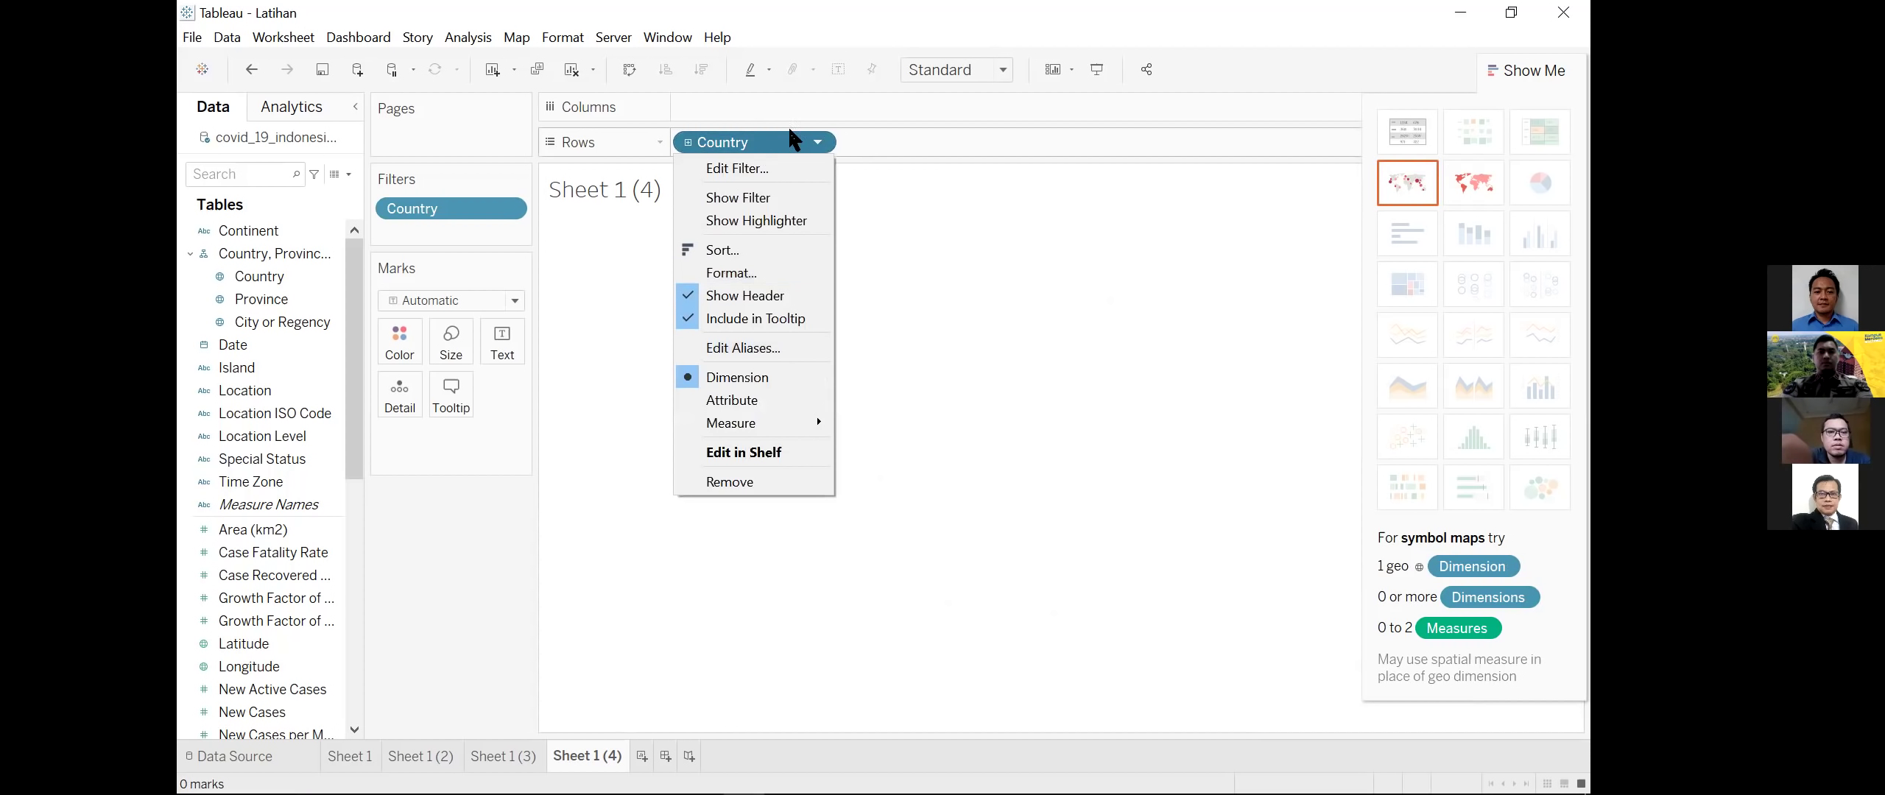
{"action": "left_click", "coordinate": [764, 477]}
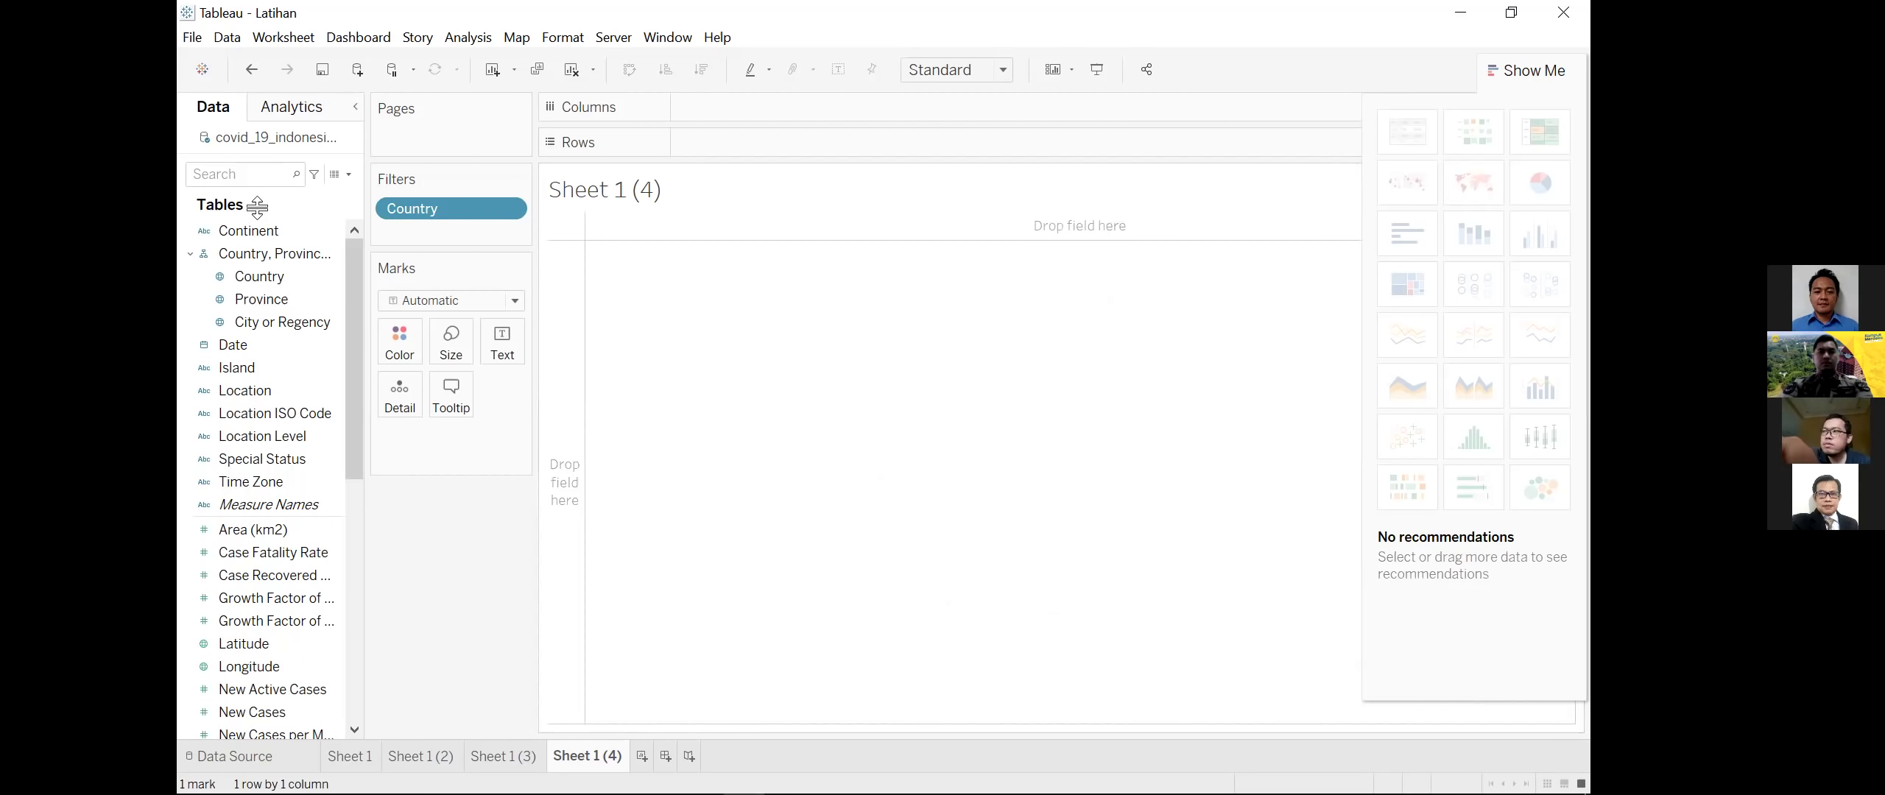
Step: Try adding Province to the view again as a text table, and close the chart recommendations
{"action": "left_click", "coordinate": [252, 292]}
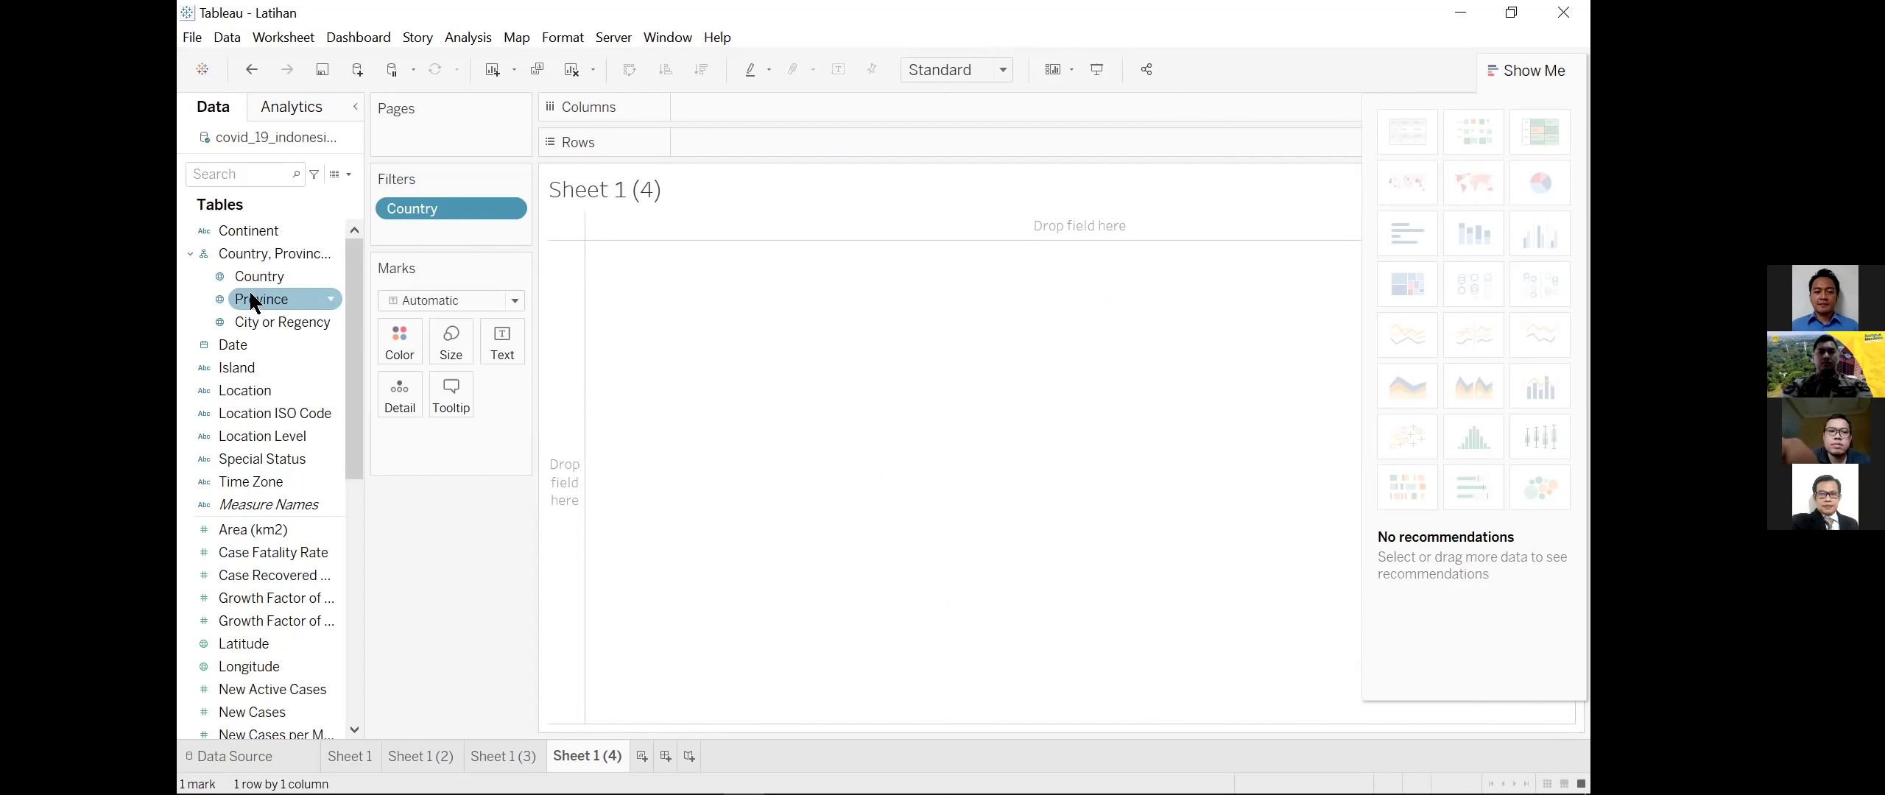
{"action": "double_click", "coordinate": [250, 295]}
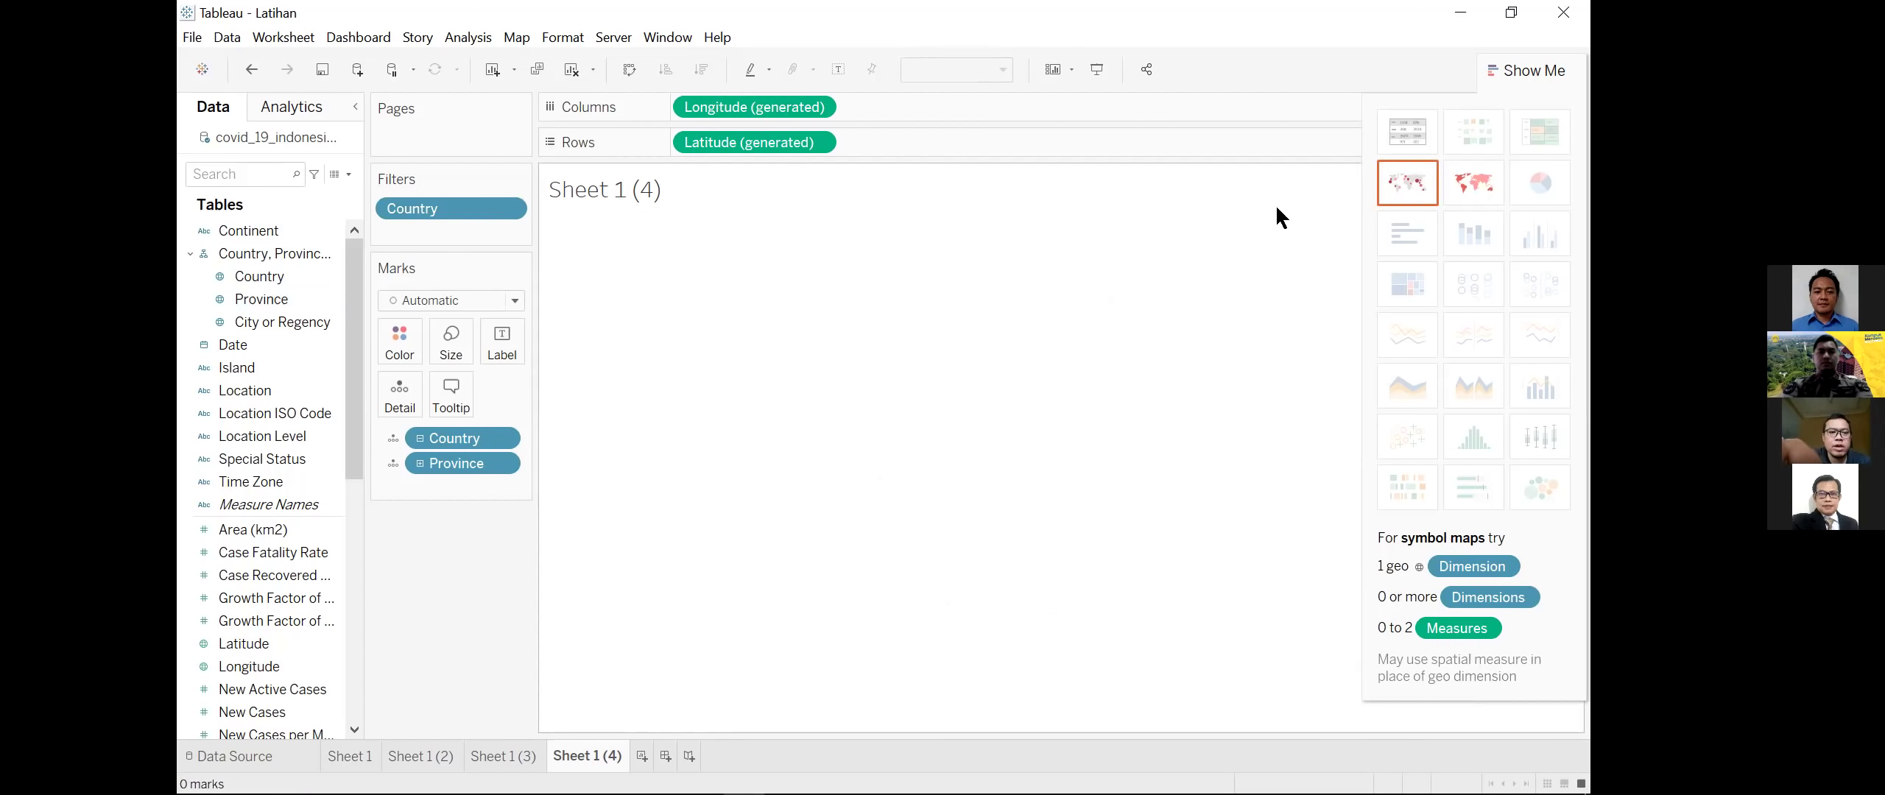
{"action": "left_click", "coordinate": [1401, 131]}
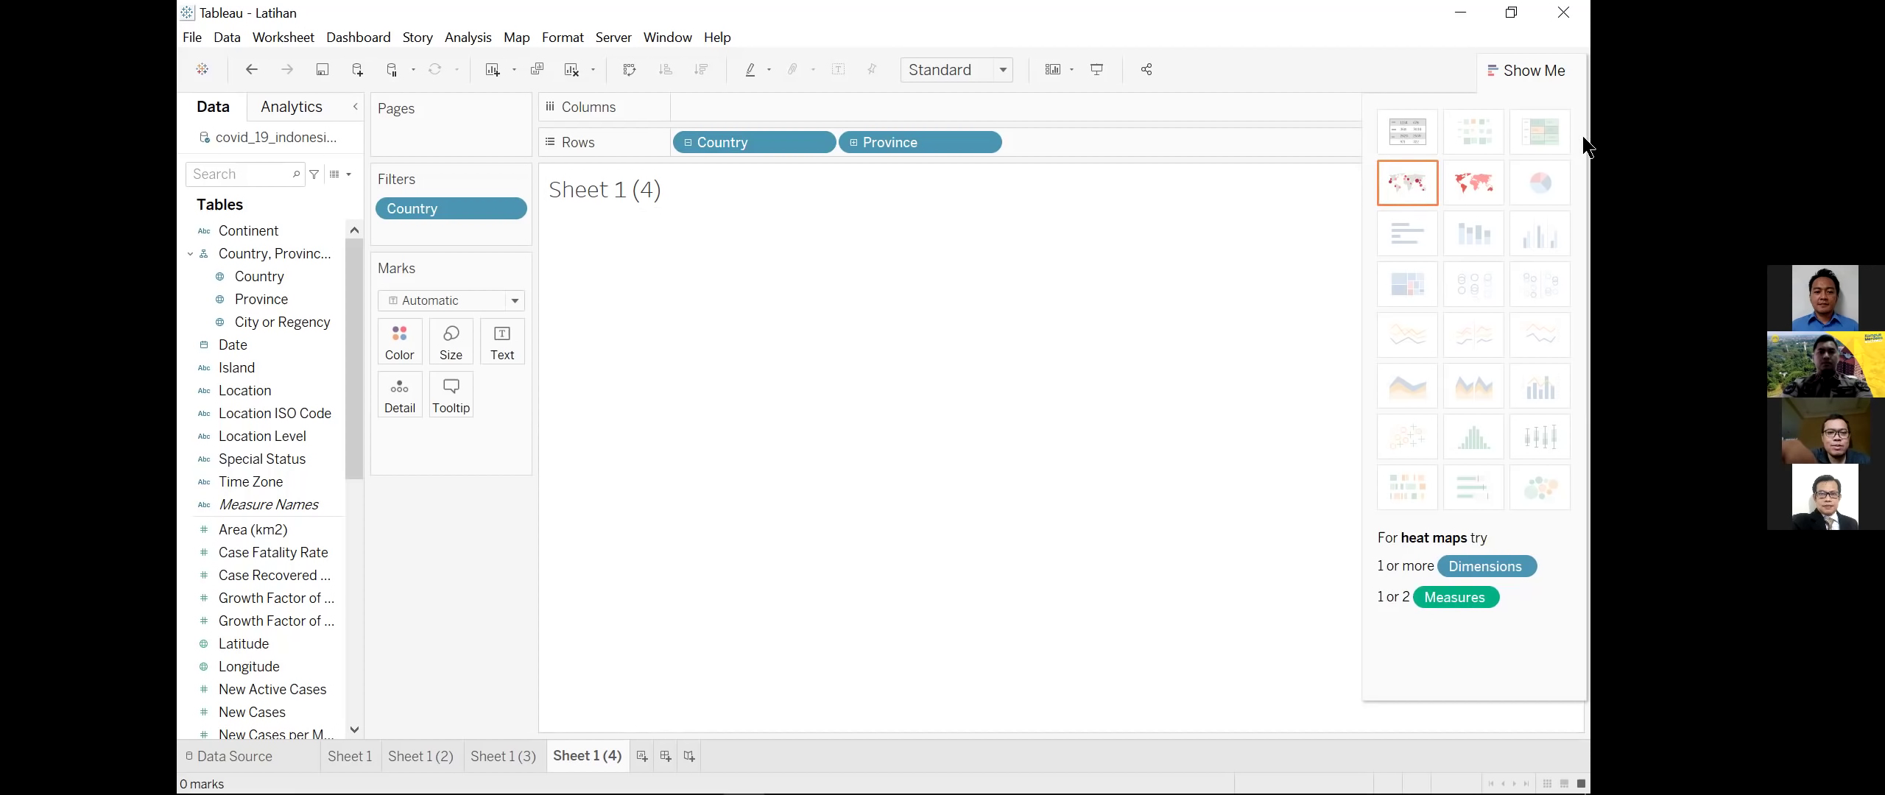
{"action": "left_click", "coordinate": [1326, 377]}
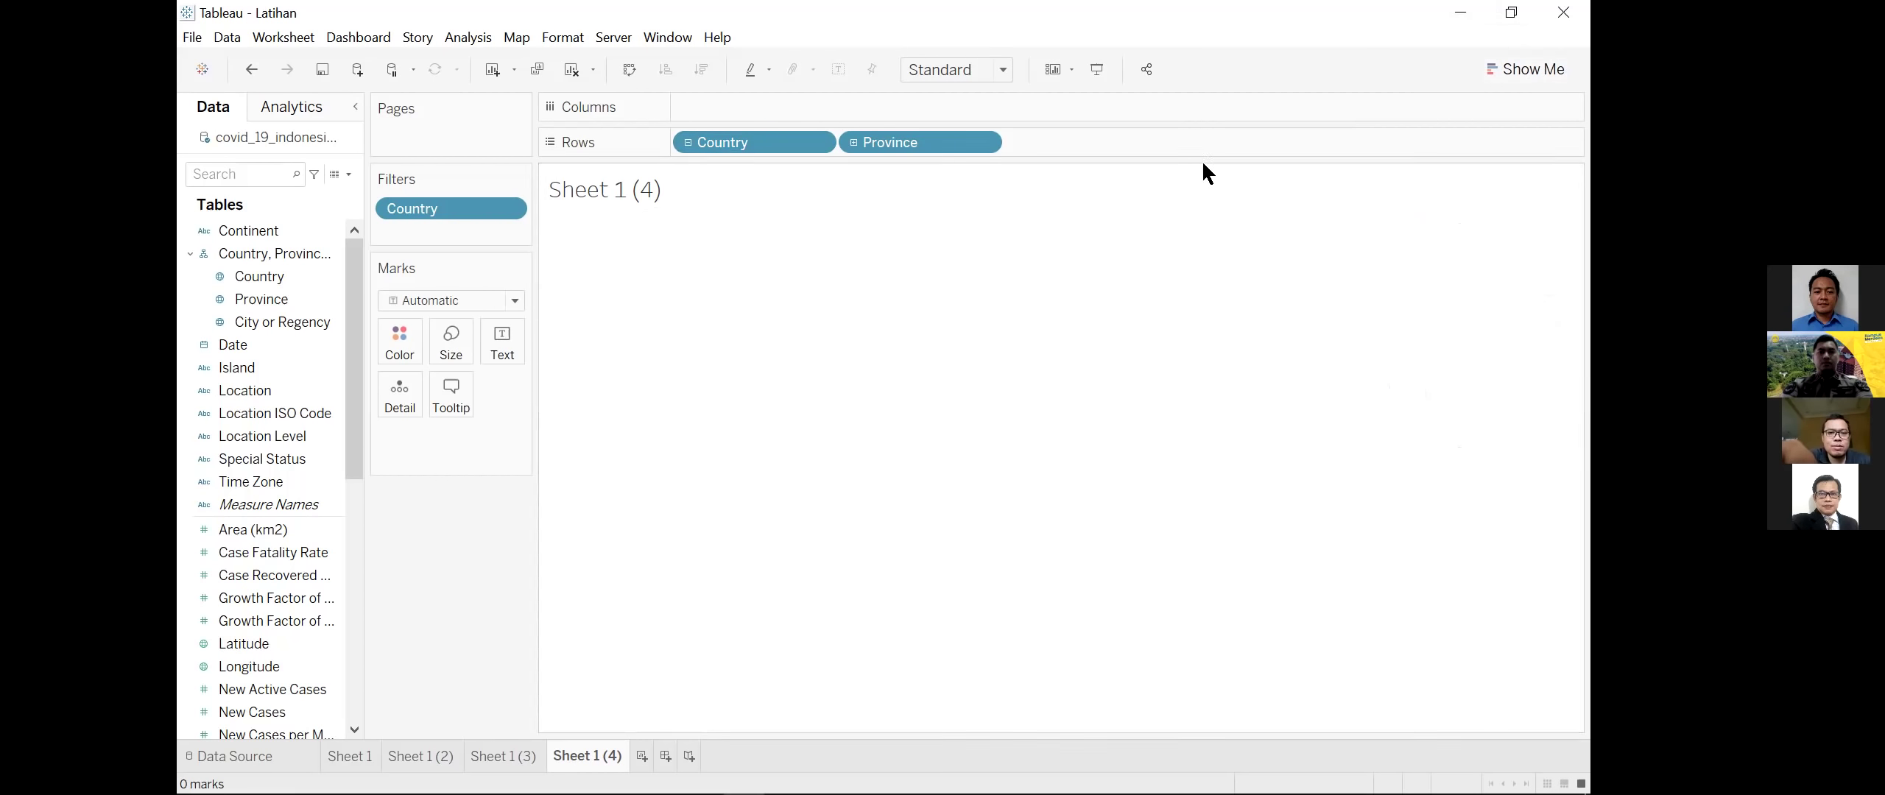
Step: Check the data source, return to Sheet 1 (4), and try adding Province twice more to Rows
{"action": "left_click", "coordinate": [260, 758]}
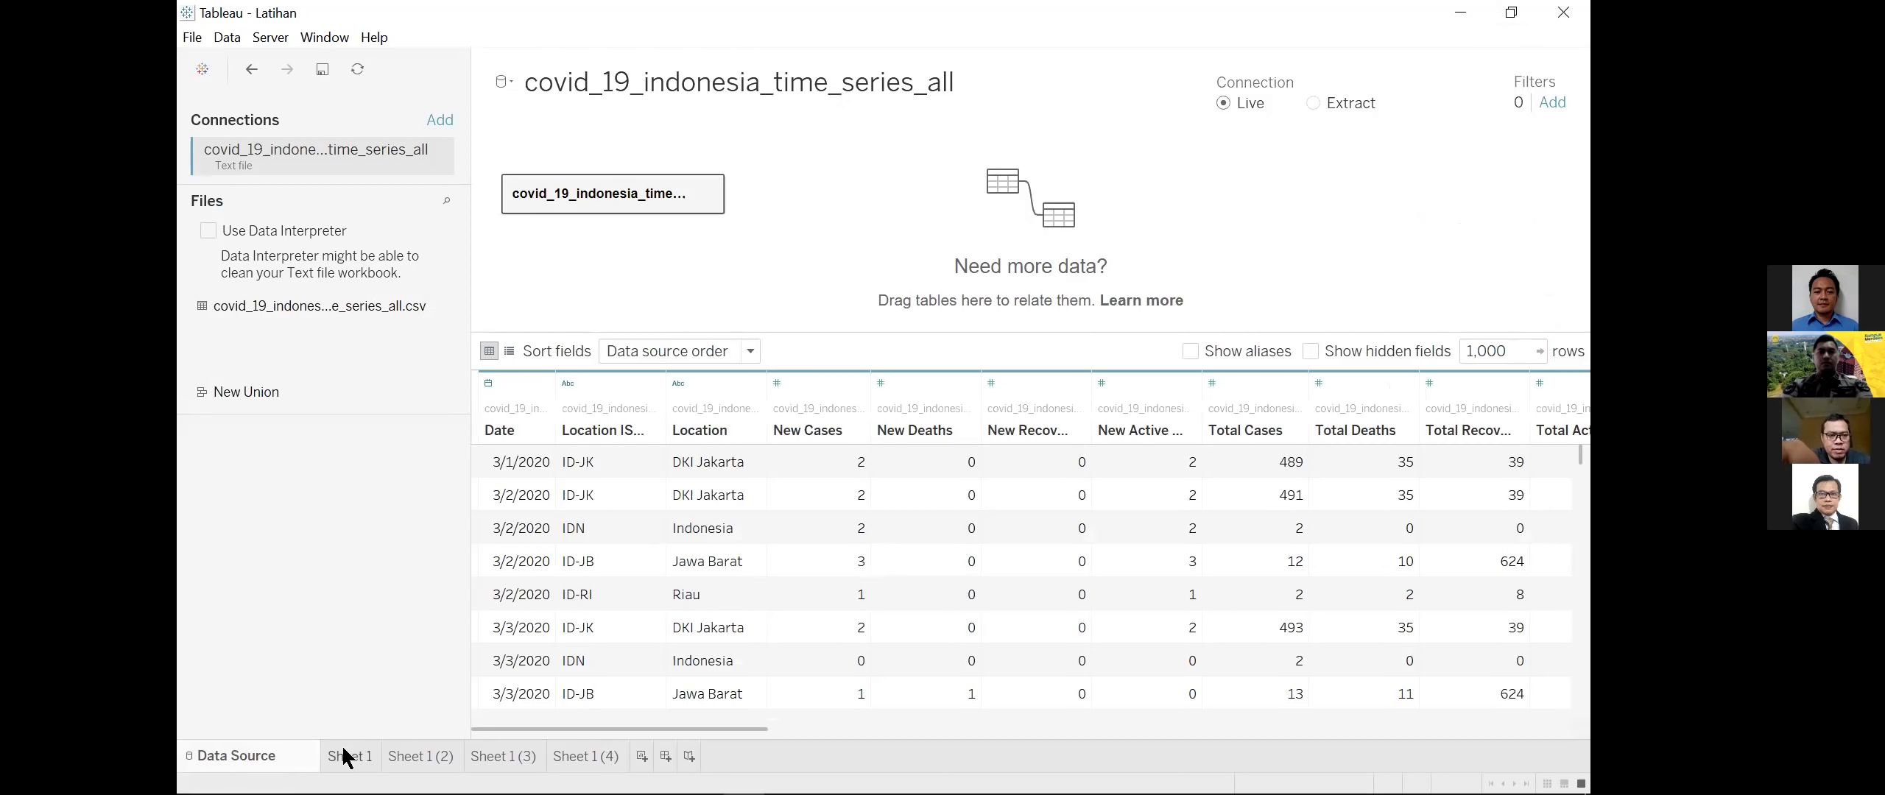
{"action": "left_click", "coordinate": [585, 757]}
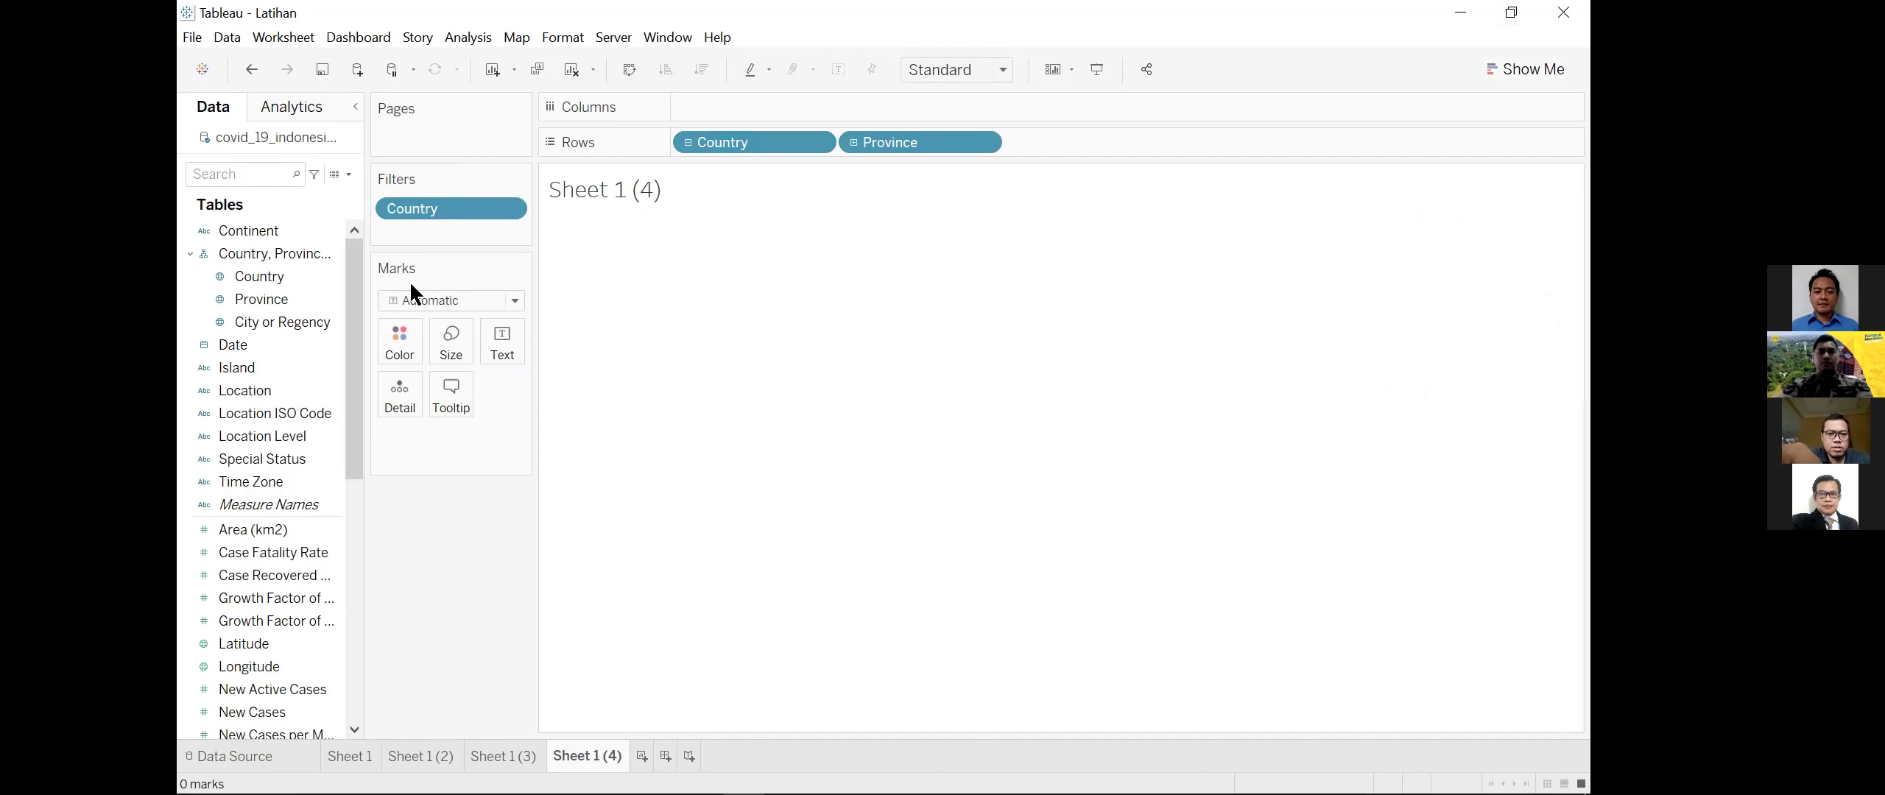
{"action": "left_click", "coordinate": [277, 276]}
{"action": "double_click", "coordinate": [277, 298]}
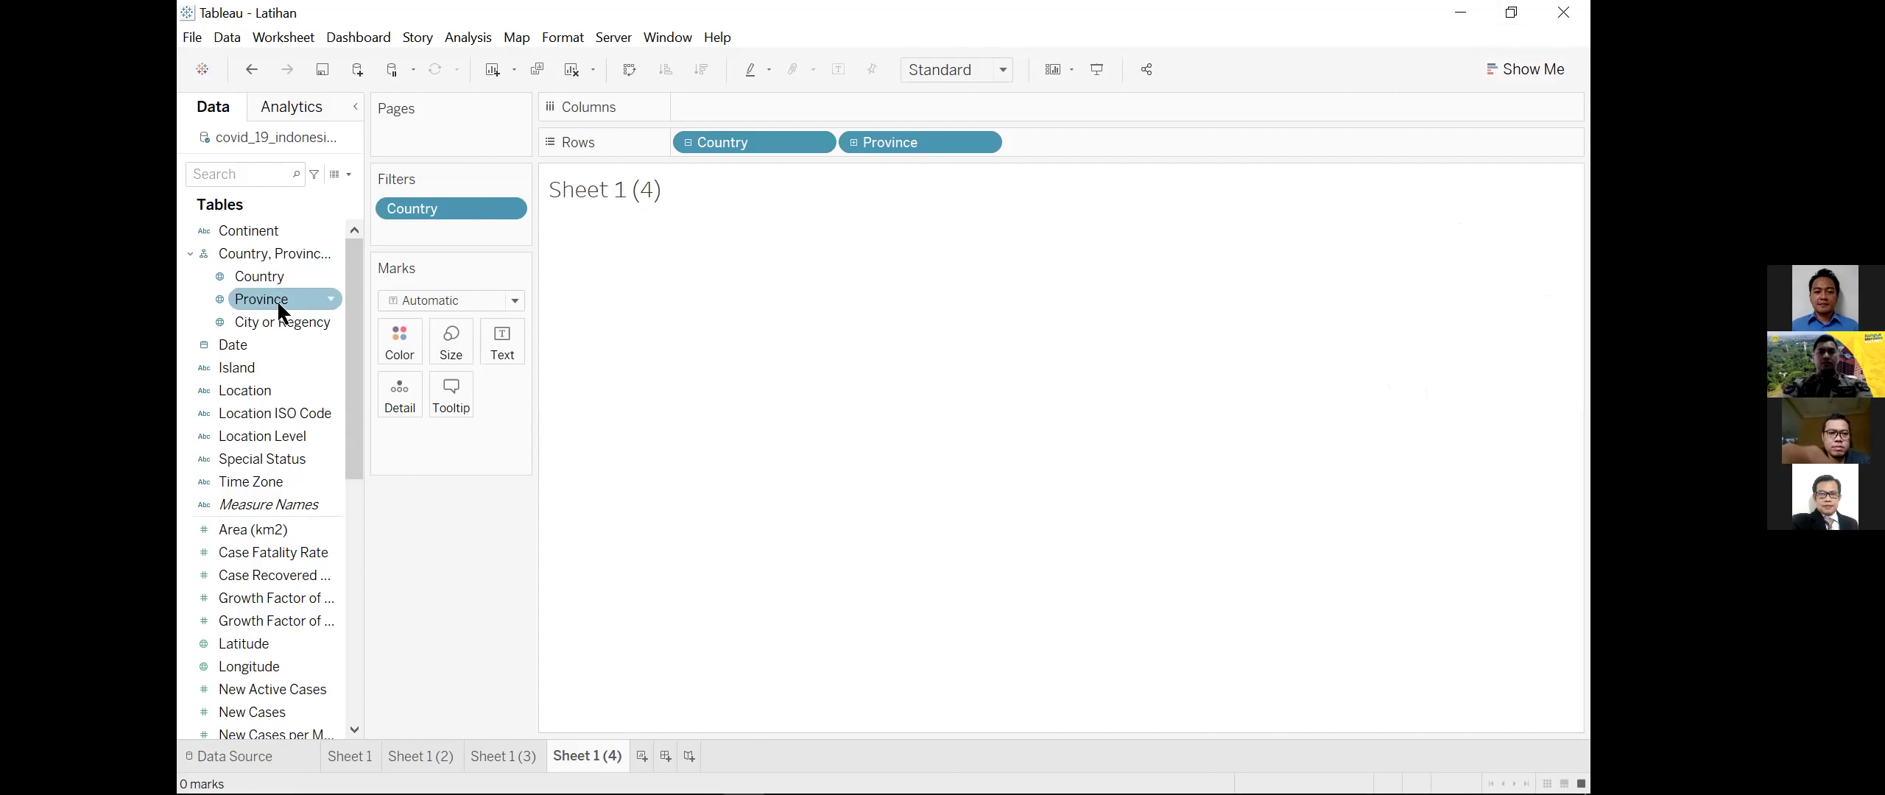
{"action": "double_click", "coordinate": [277, 295]}
Step: Remove the Country filter and clear the repeated Province fields from Rows
{"action": "left_click", "coordinate": [447, 214]}
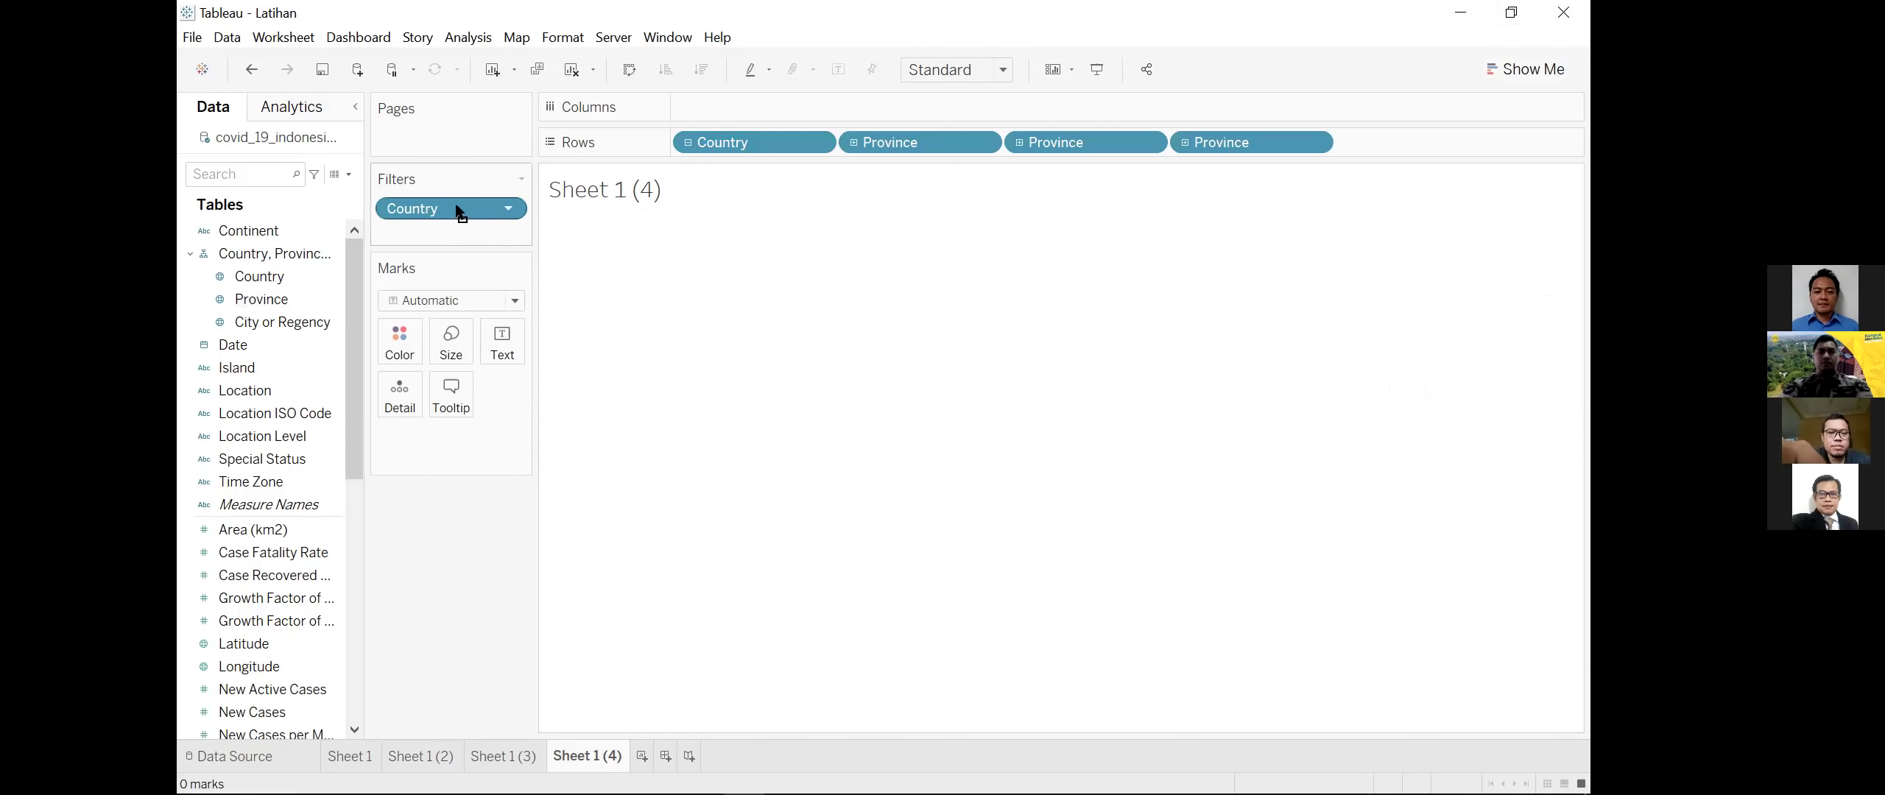
{"action": "key", "text": "Delete"}
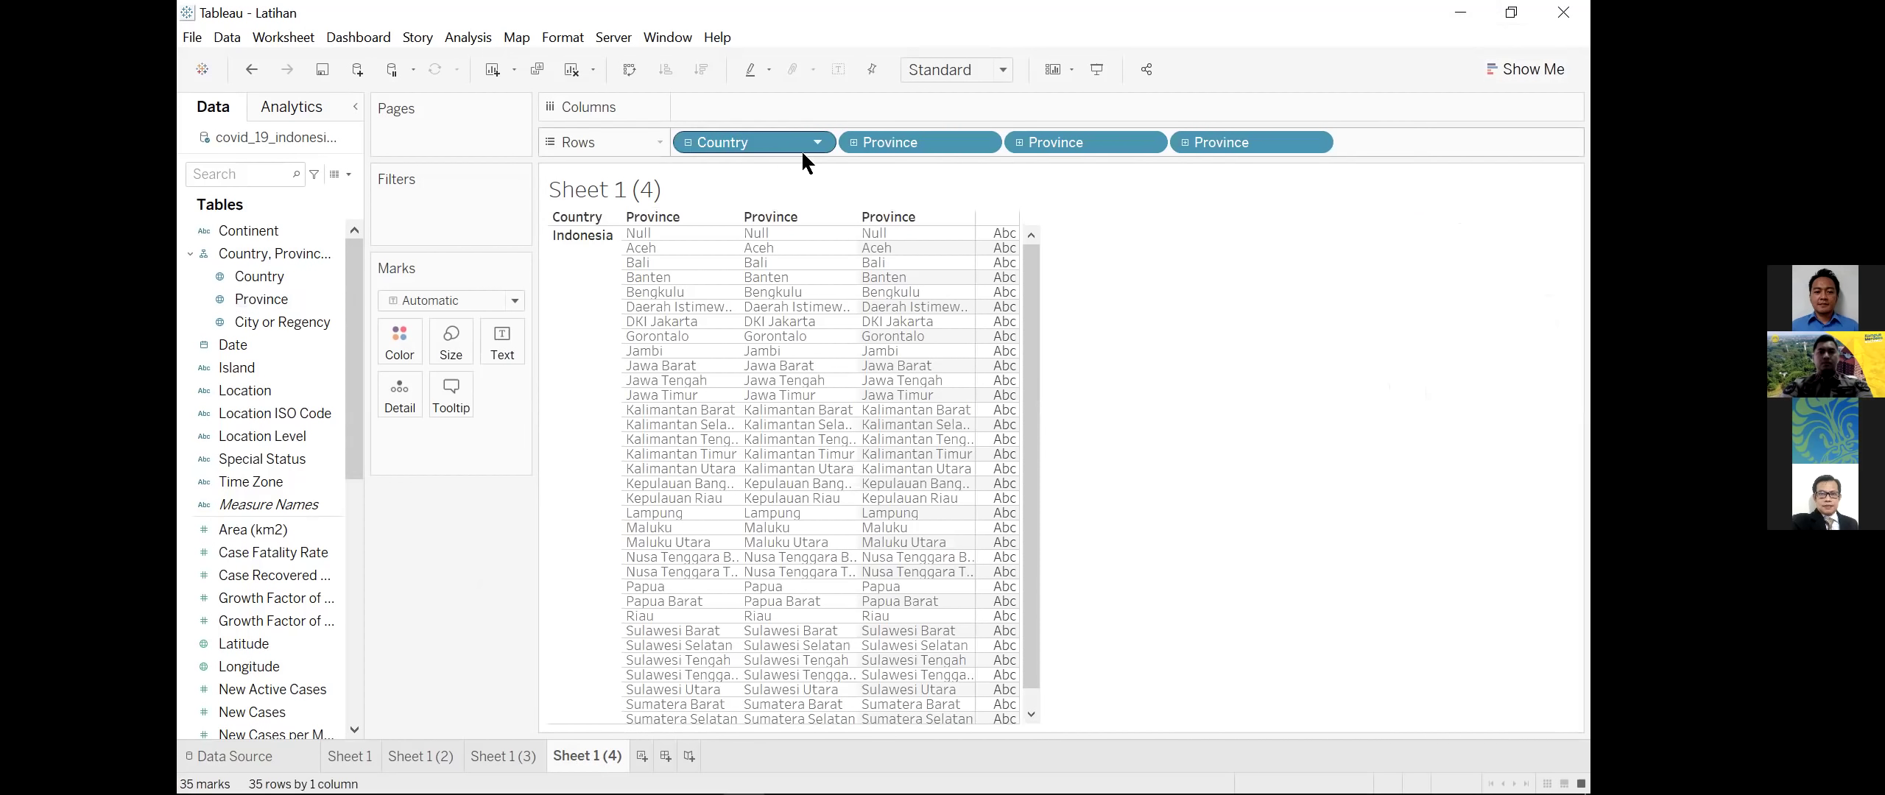
{"action": "left_click", "coordinate": [1019, 140]}
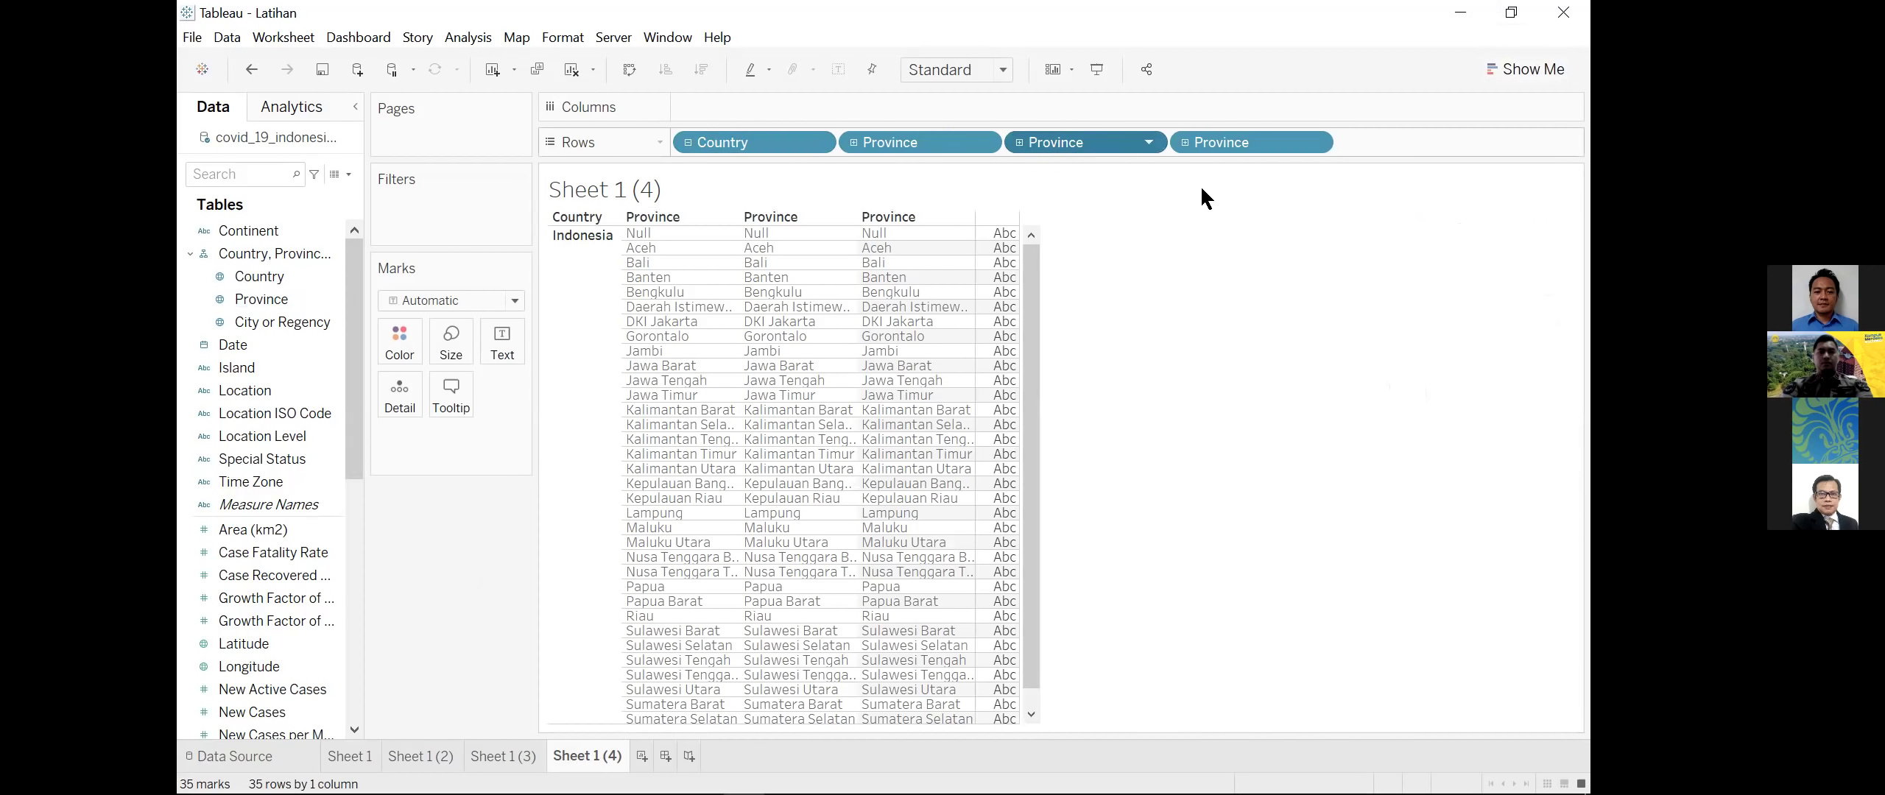
{"action": "key", "text": "Delete"}
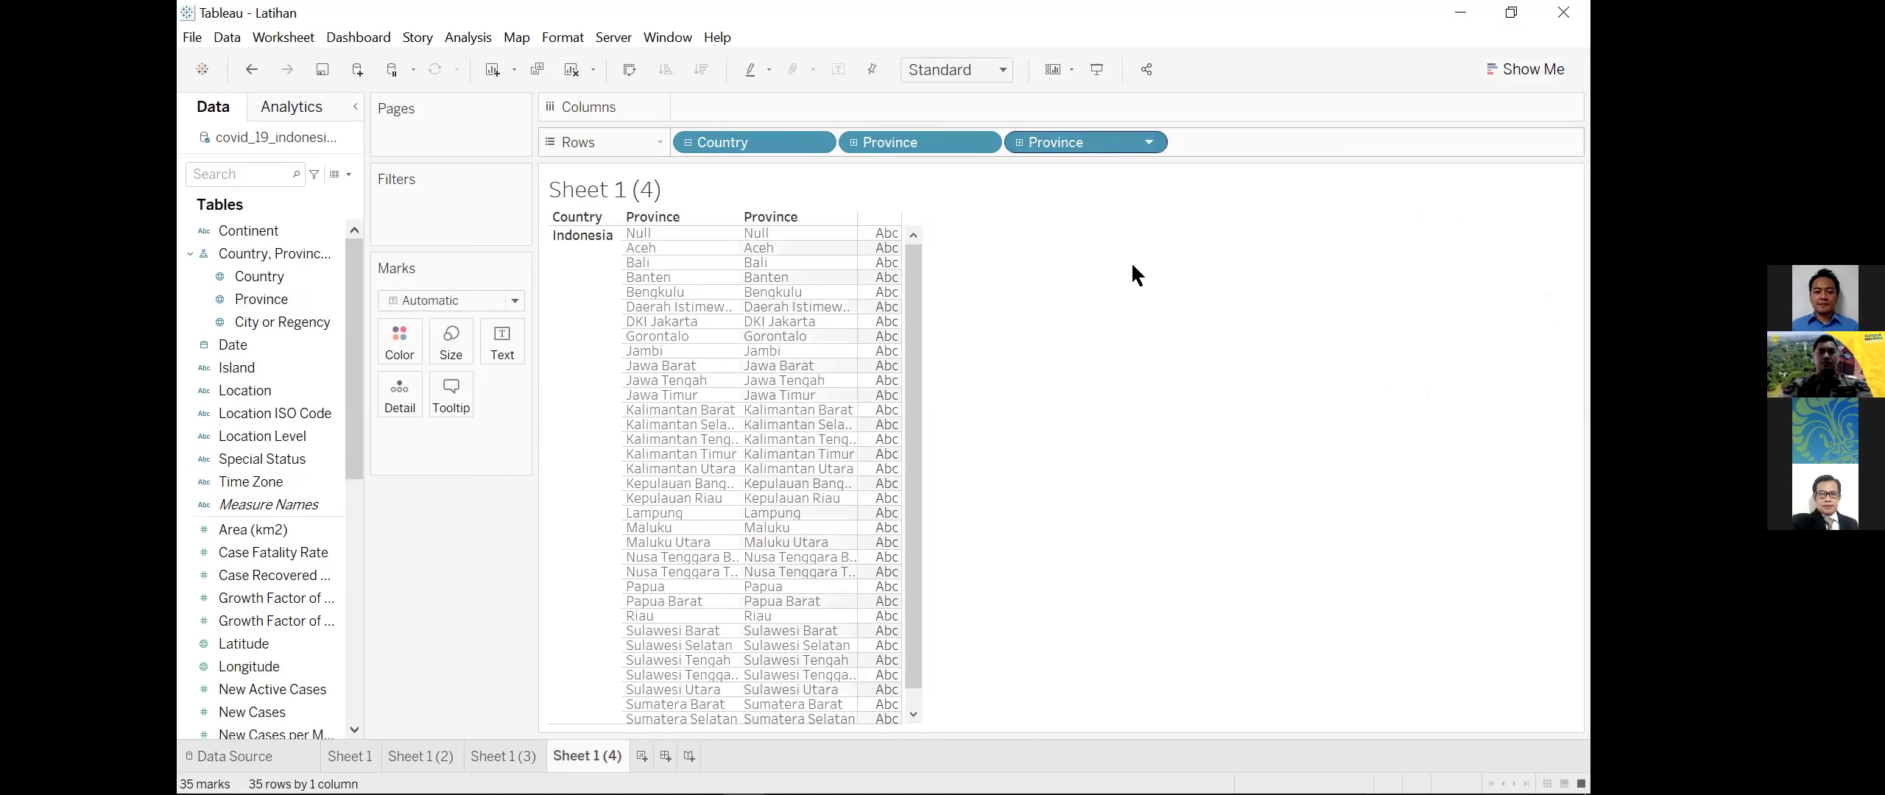
{"action": "key", "text": "Delete"}
{"action": "left_click_drag", "start_coordinate": [940, 142], "coordinate": [942, 176]}
Step: Build a text table from the Province field and exclude the Null province
{"action": "double_click", "coordinate": [280, 298]}
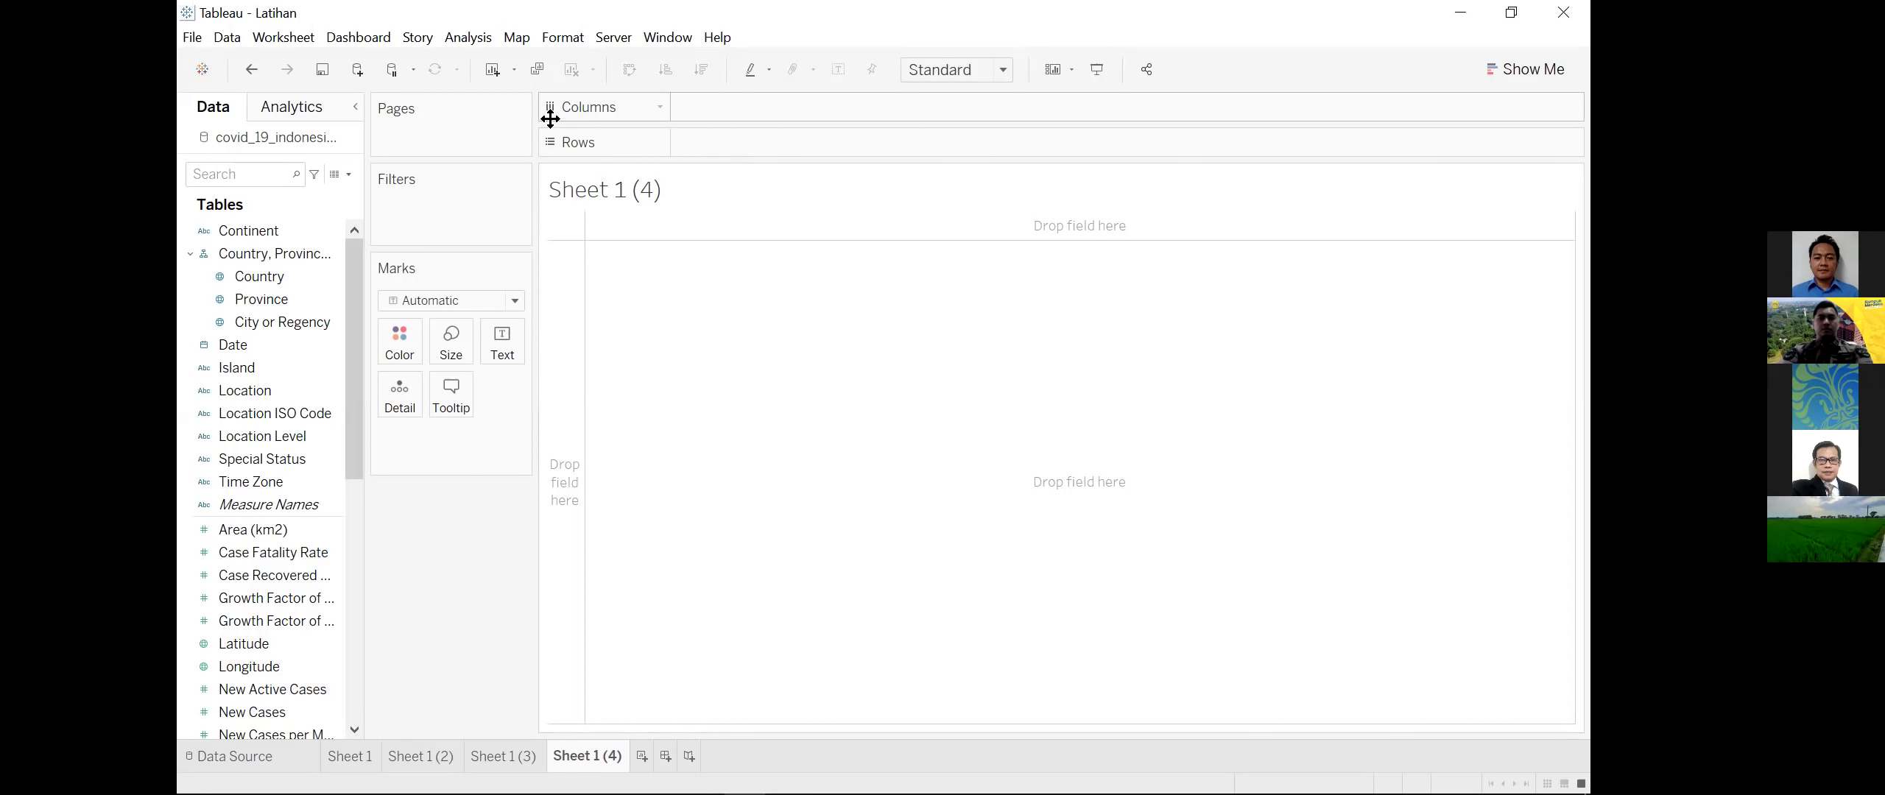
{"action": "double_click", "coordinate": [260, 302]}
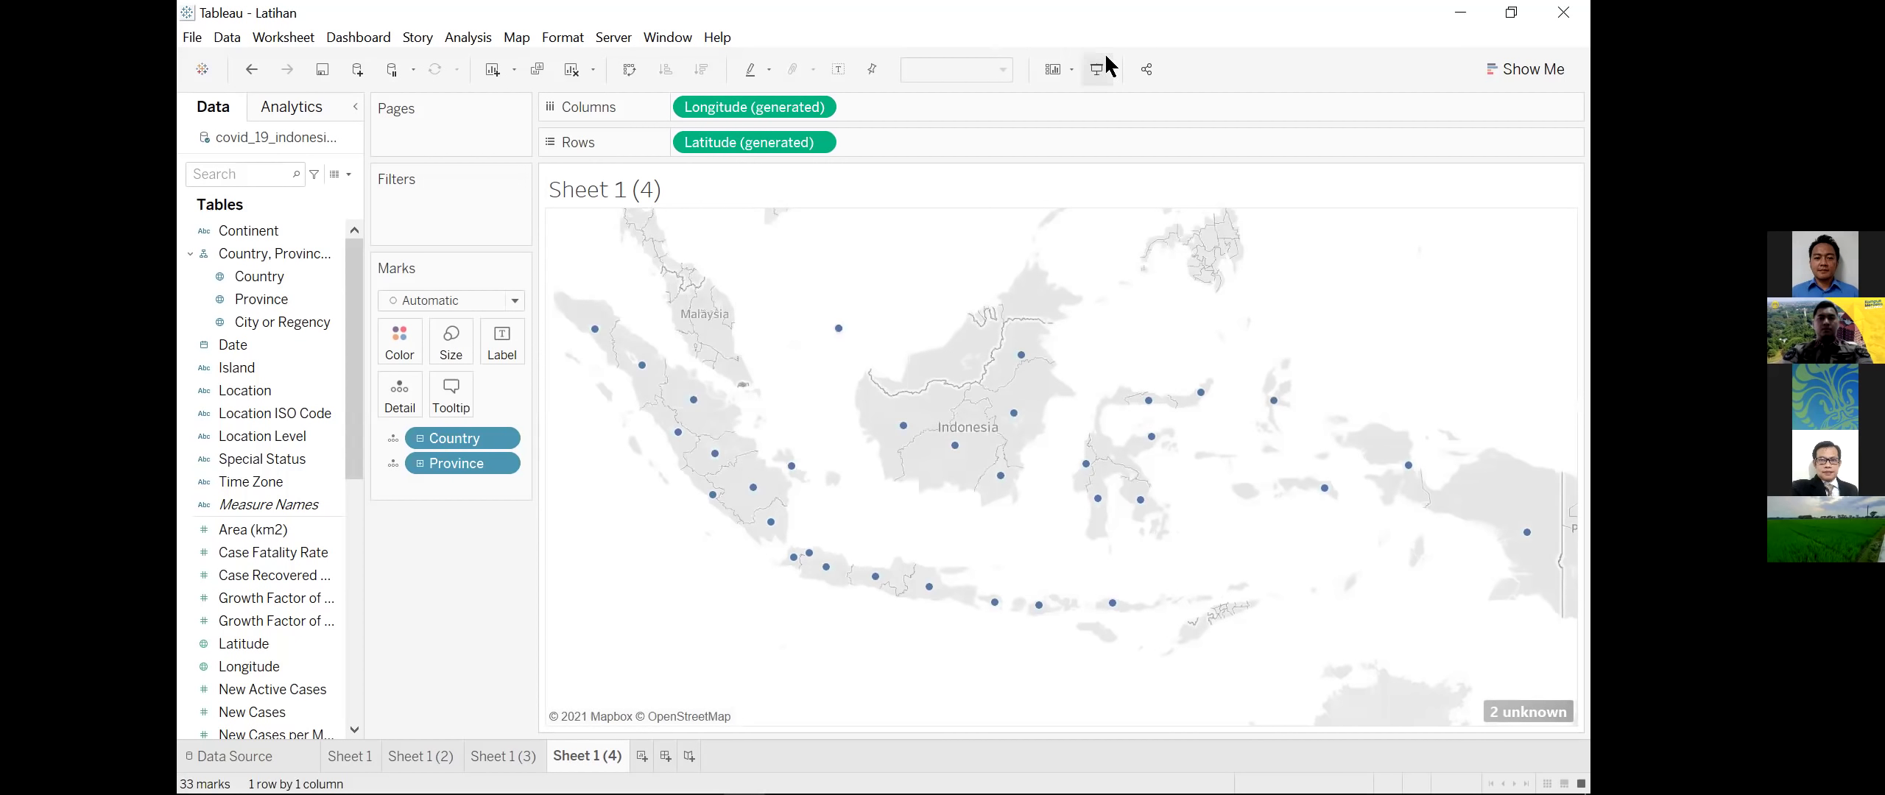
{"action": "left_click", "coordinate": [1521, 70]}
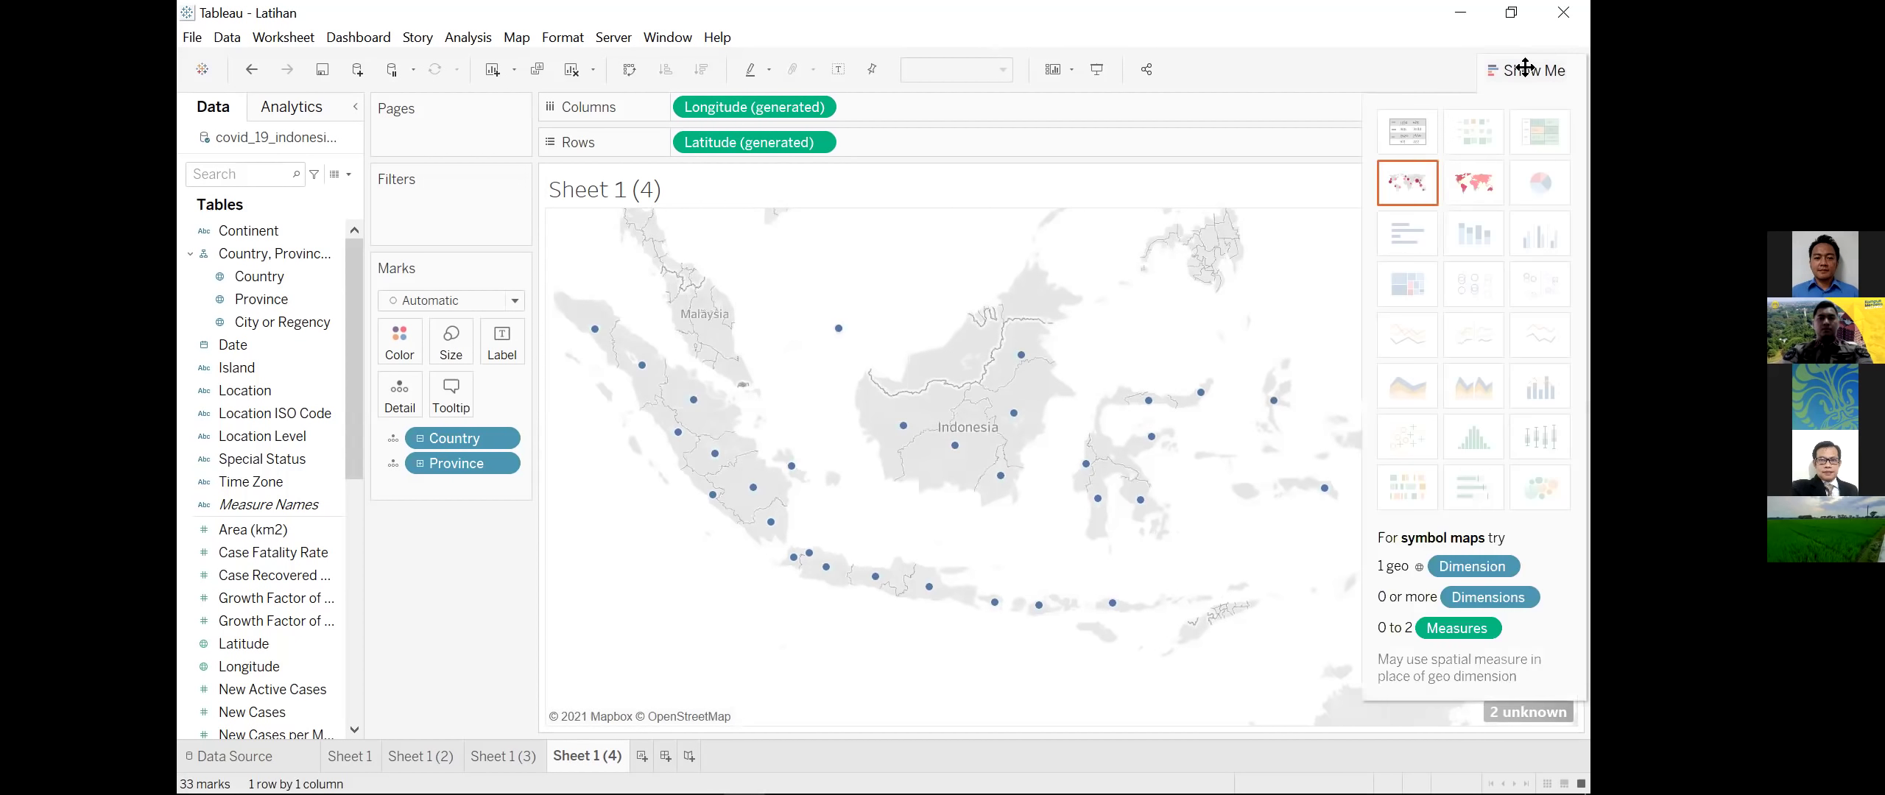
{"action": "left_click", "coordinate": [1408, 140]}
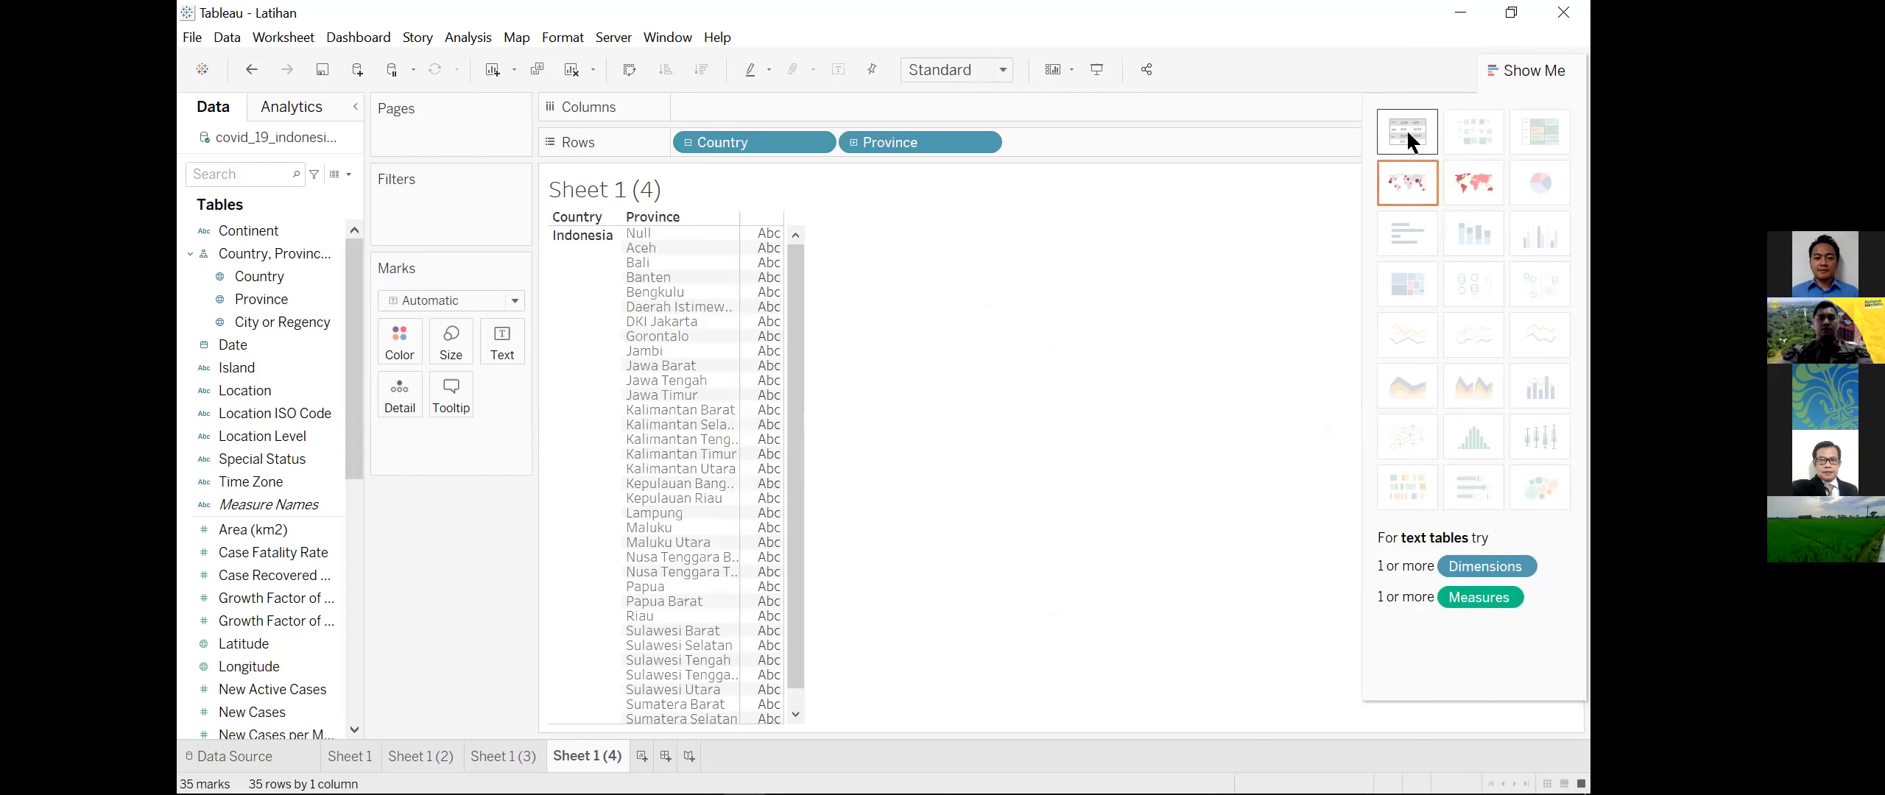
{"action": "left_click", "coordinate": [691, 234]}
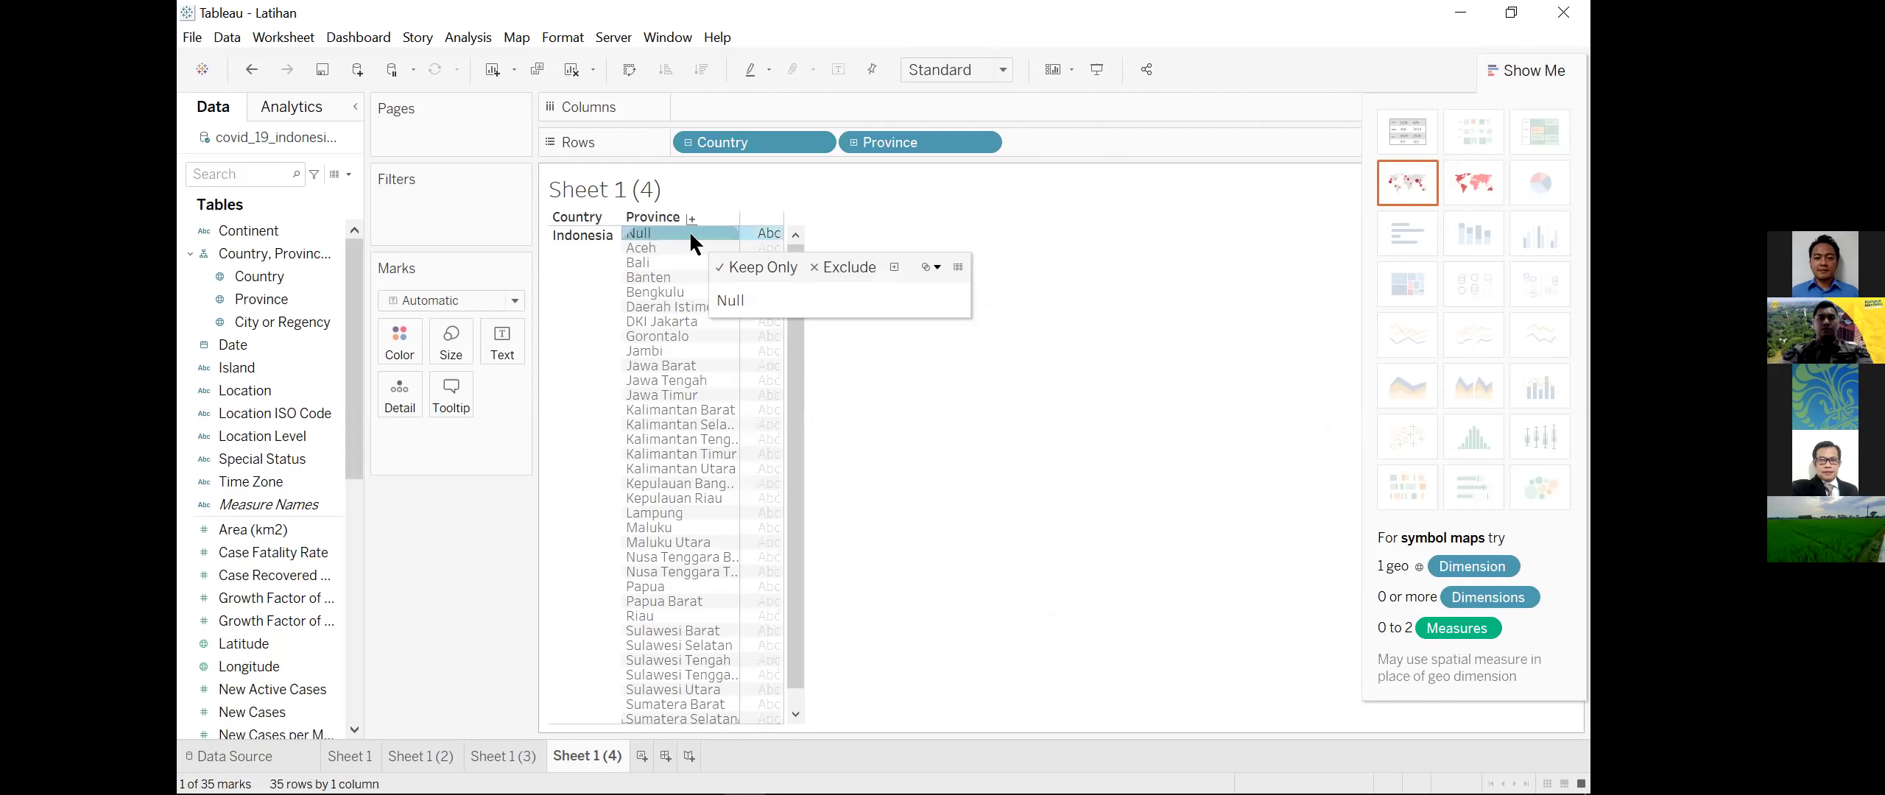
{"action": "left_click", "coordinate": [823, 268]}
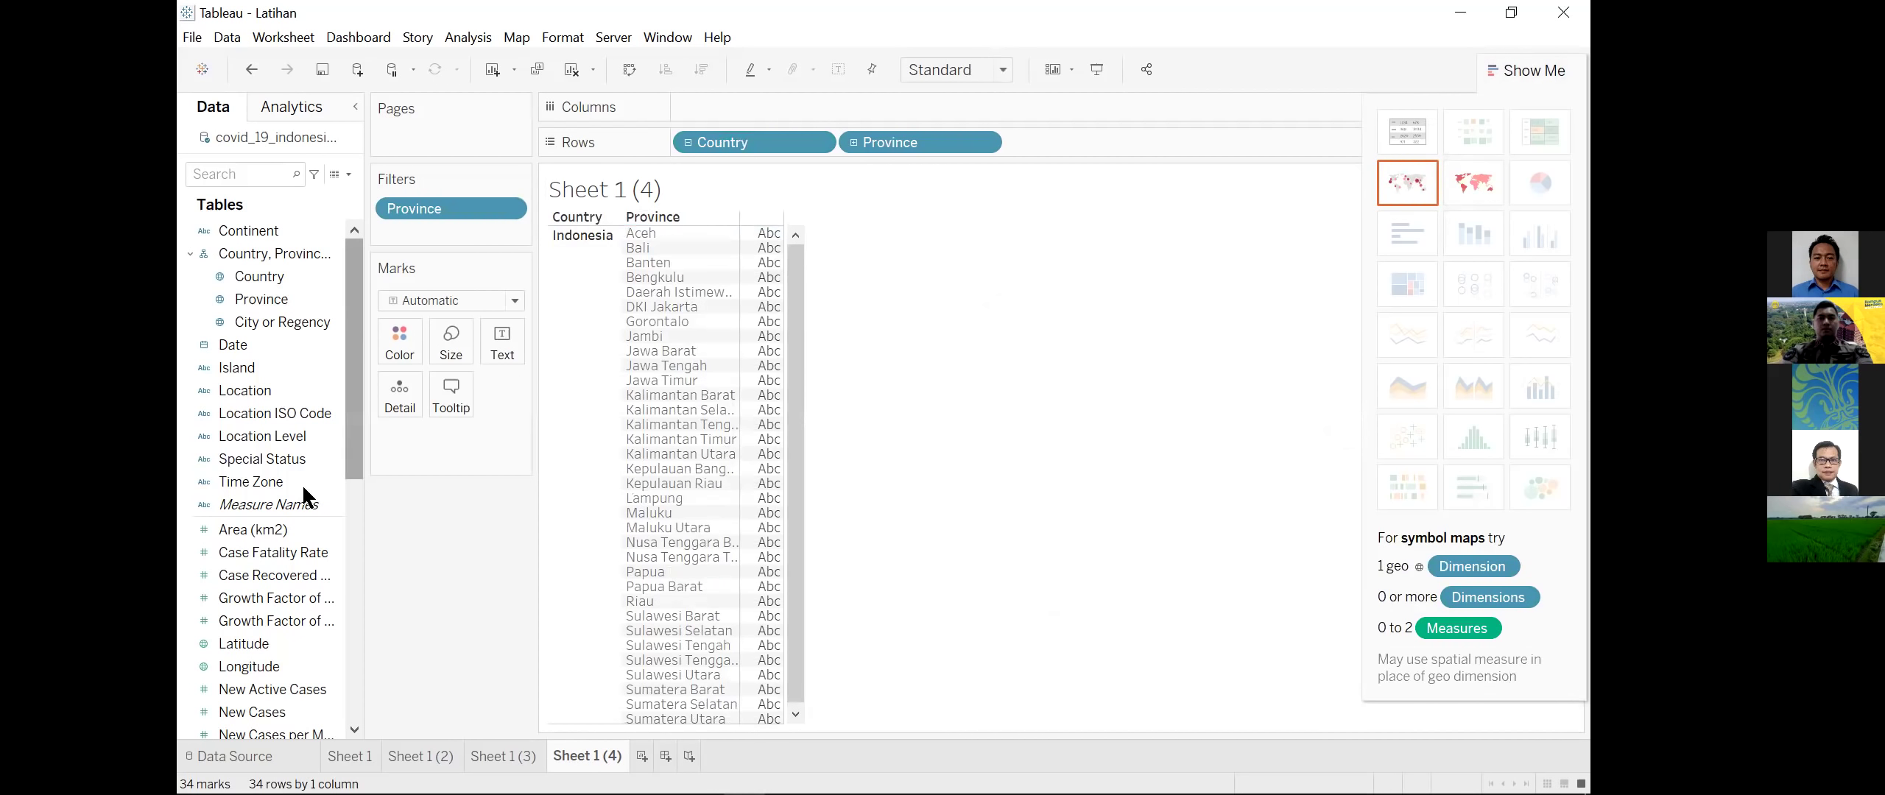
Step: Add Total Cases to the province table and sort the provinces in descending order
{"action": "left_click_drag", "start_coordinate": [343, 428], "coordinate": [354, 718]}
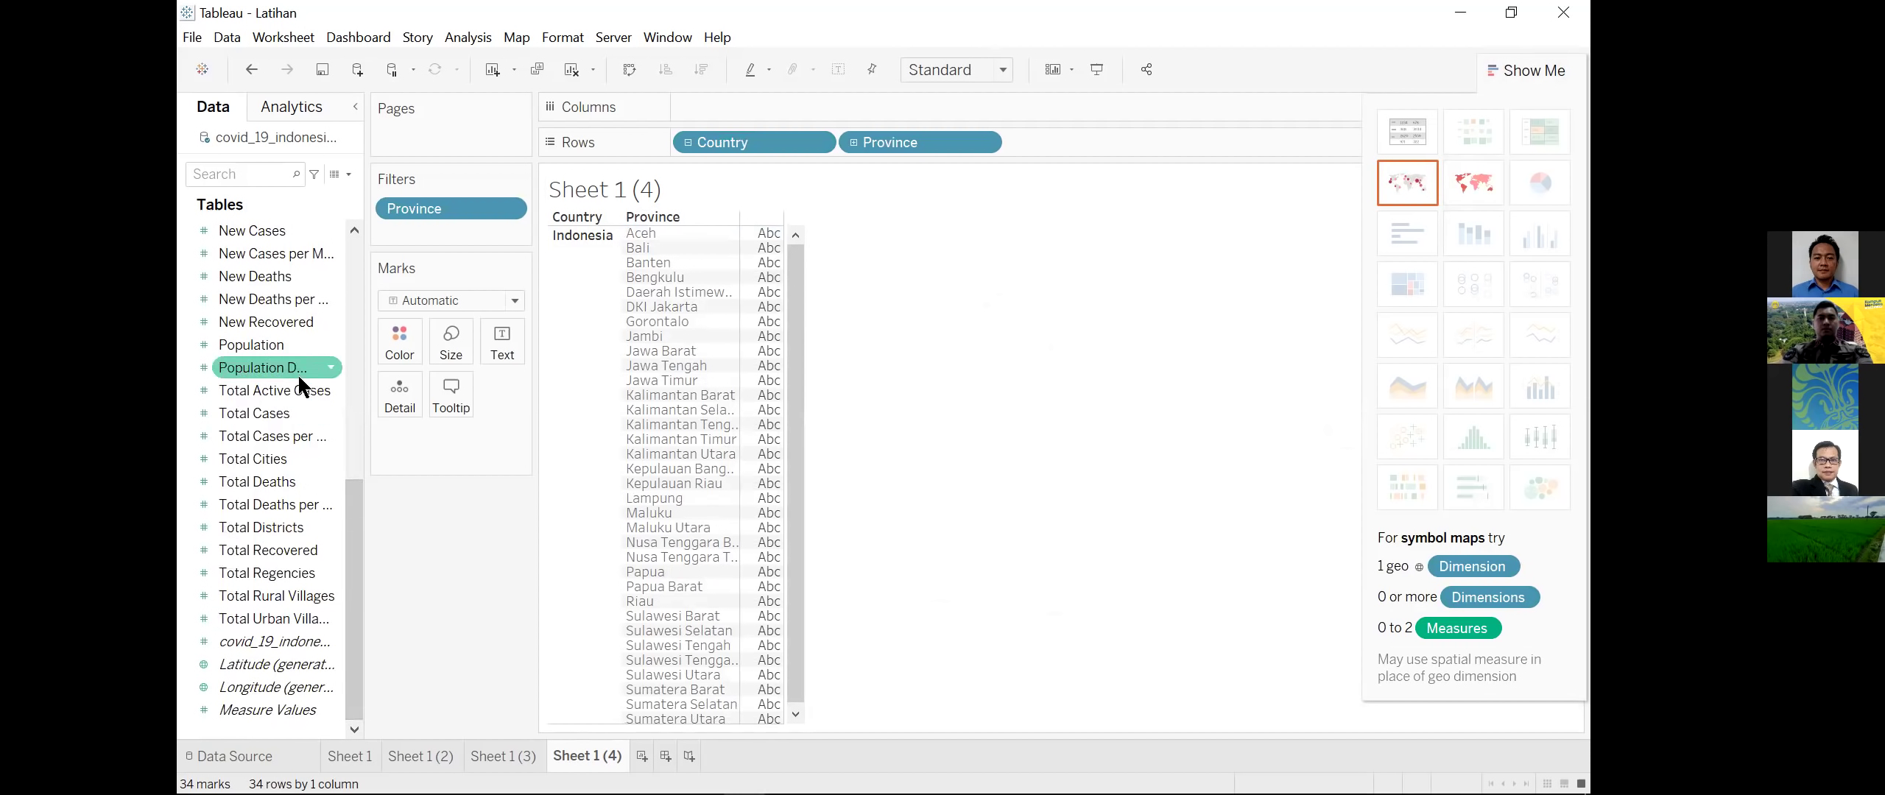
{"action": "double_click", "coordinate": [282, 417]}
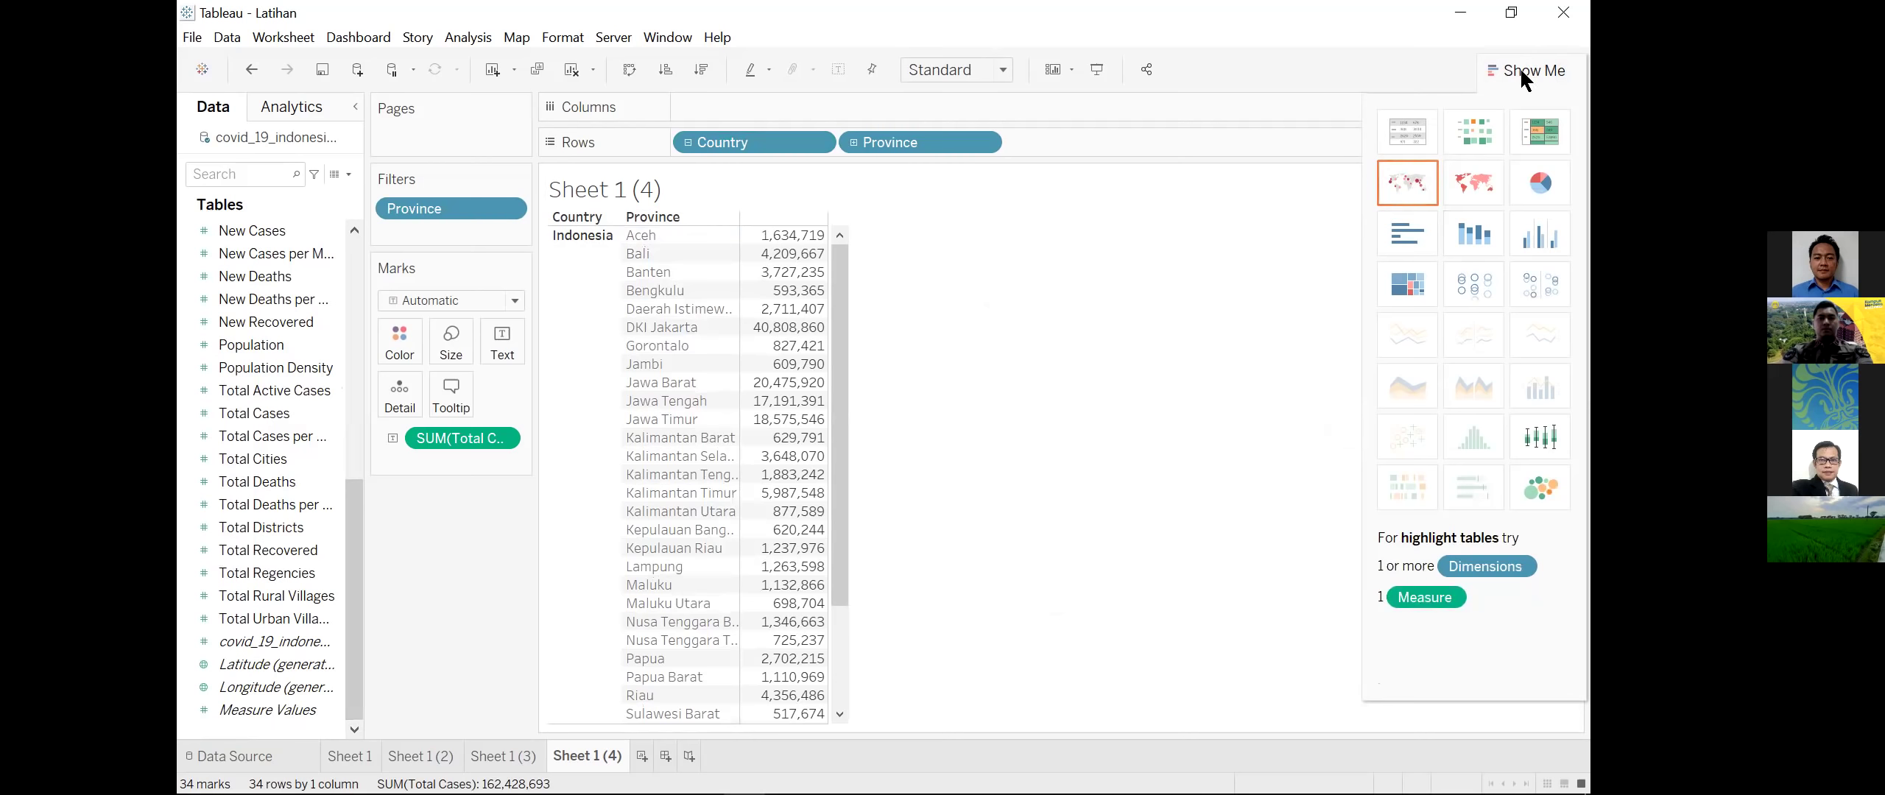
{"action": "left_click", "coordinate": [701, 69]}
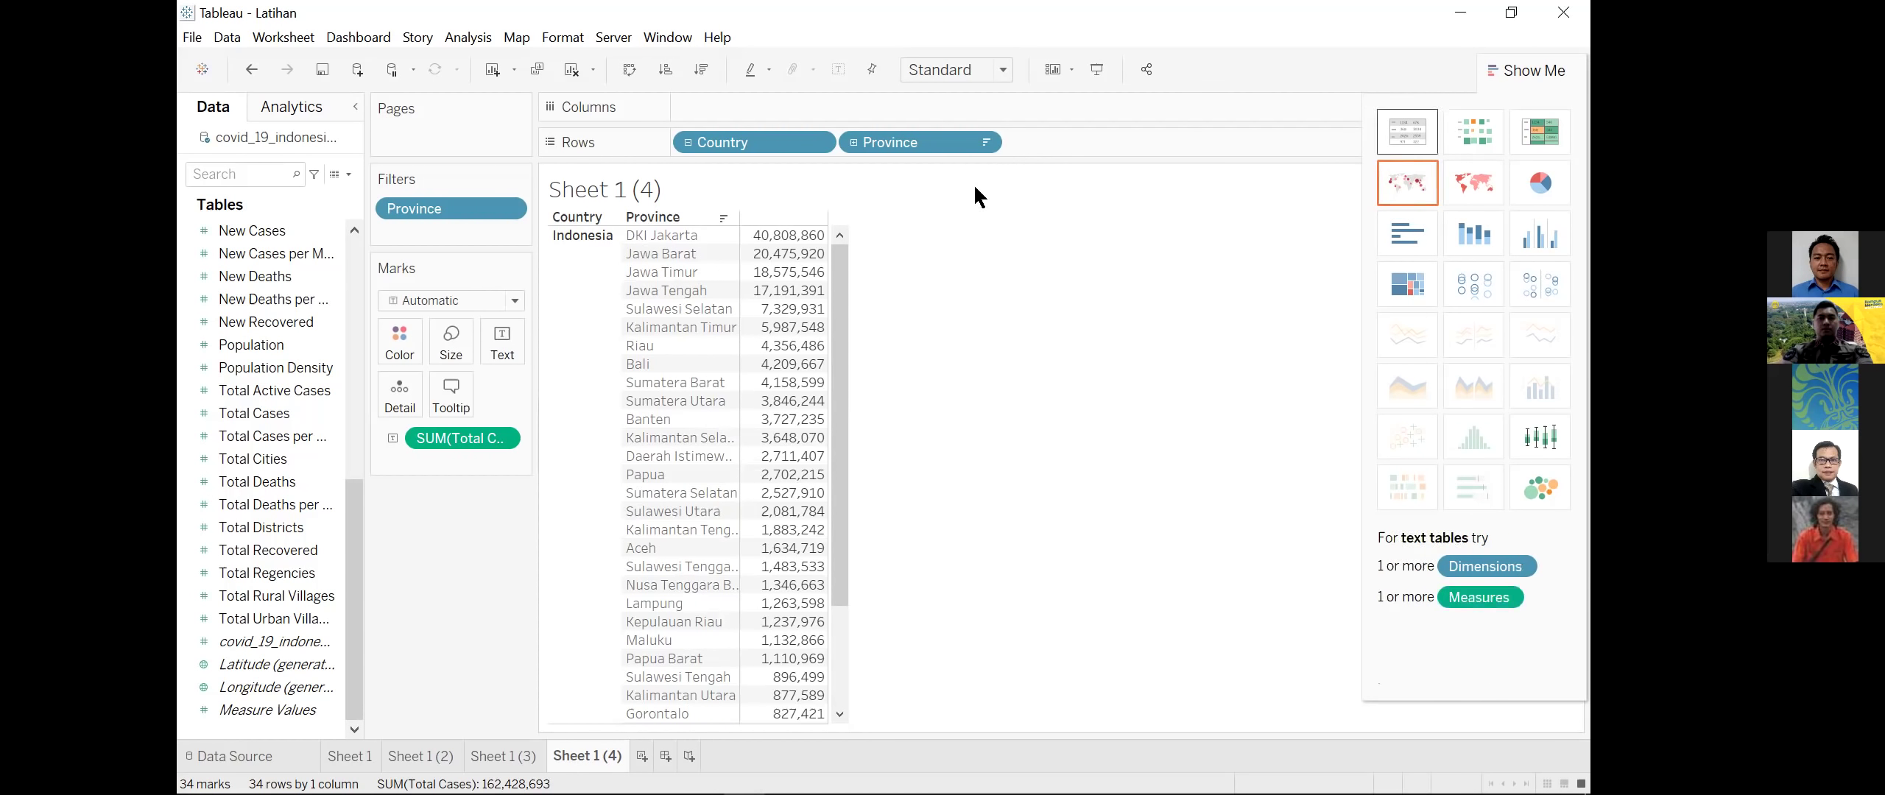
Step: Keep only the DKI Jakarta, Jawa Barat, Jawa Timur, Jawa Tengah and Sulawesi Selatan rows in the province table
{"action": "left_click", "coordinate": [646, 232]}
{"action": "left_click", "coordinate": [640, 256], "text": "ctrl"}
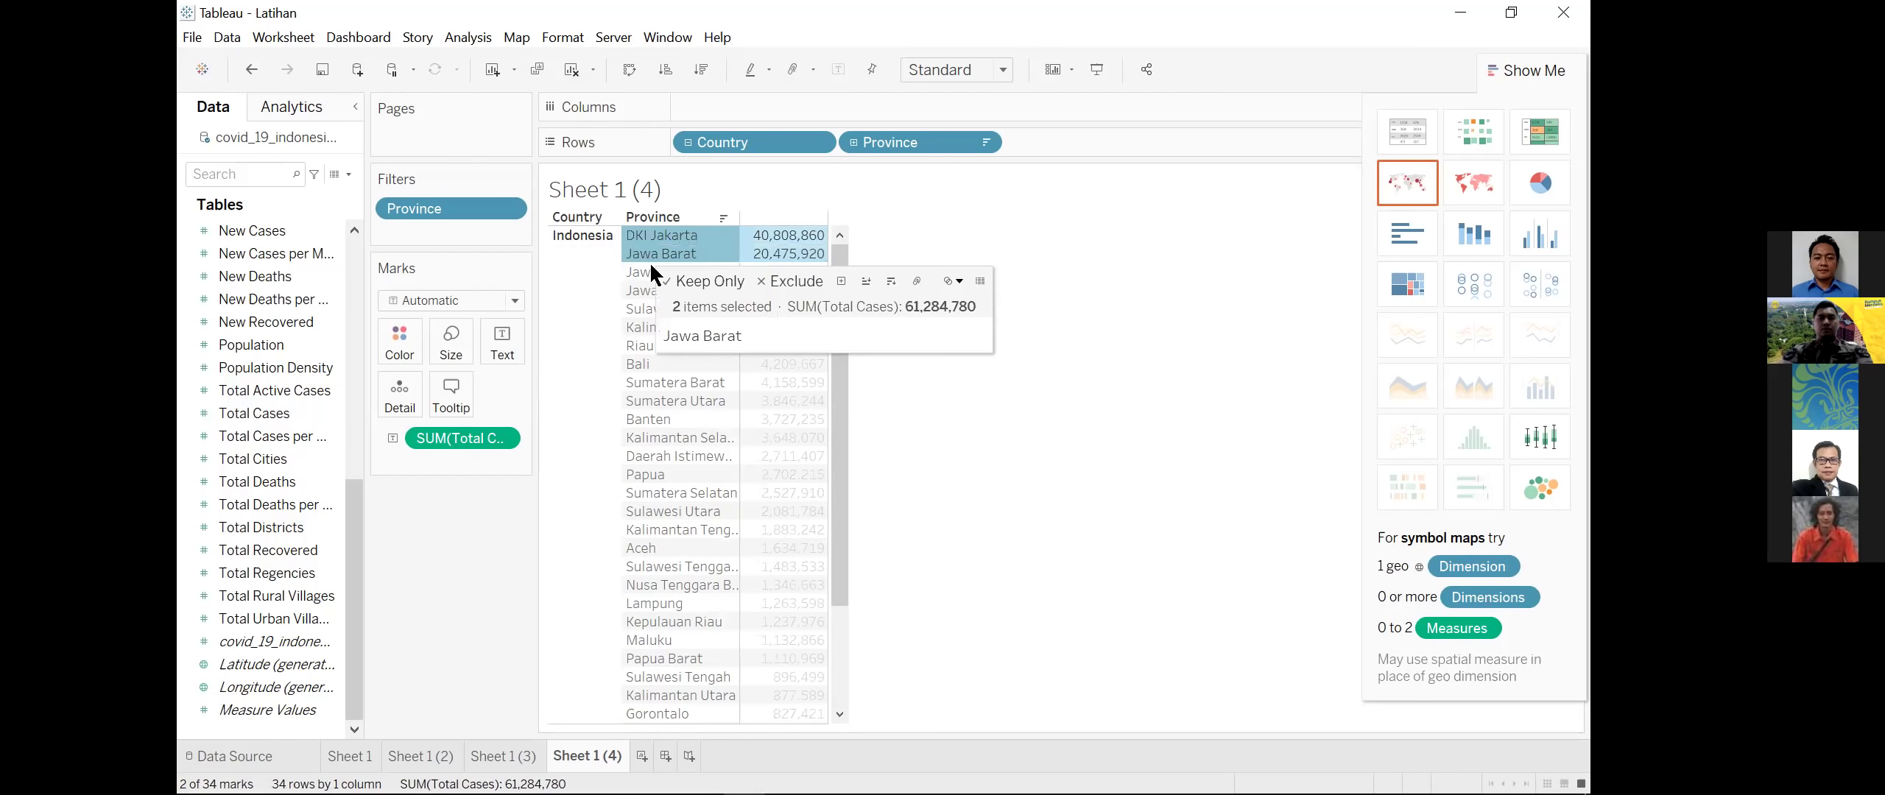
{"action": "left_click", "coordinate": [645, 279], "text": "ctrl"}
{"action": "left_click", "coordinate": [640, 288], "text": "ctrl"}
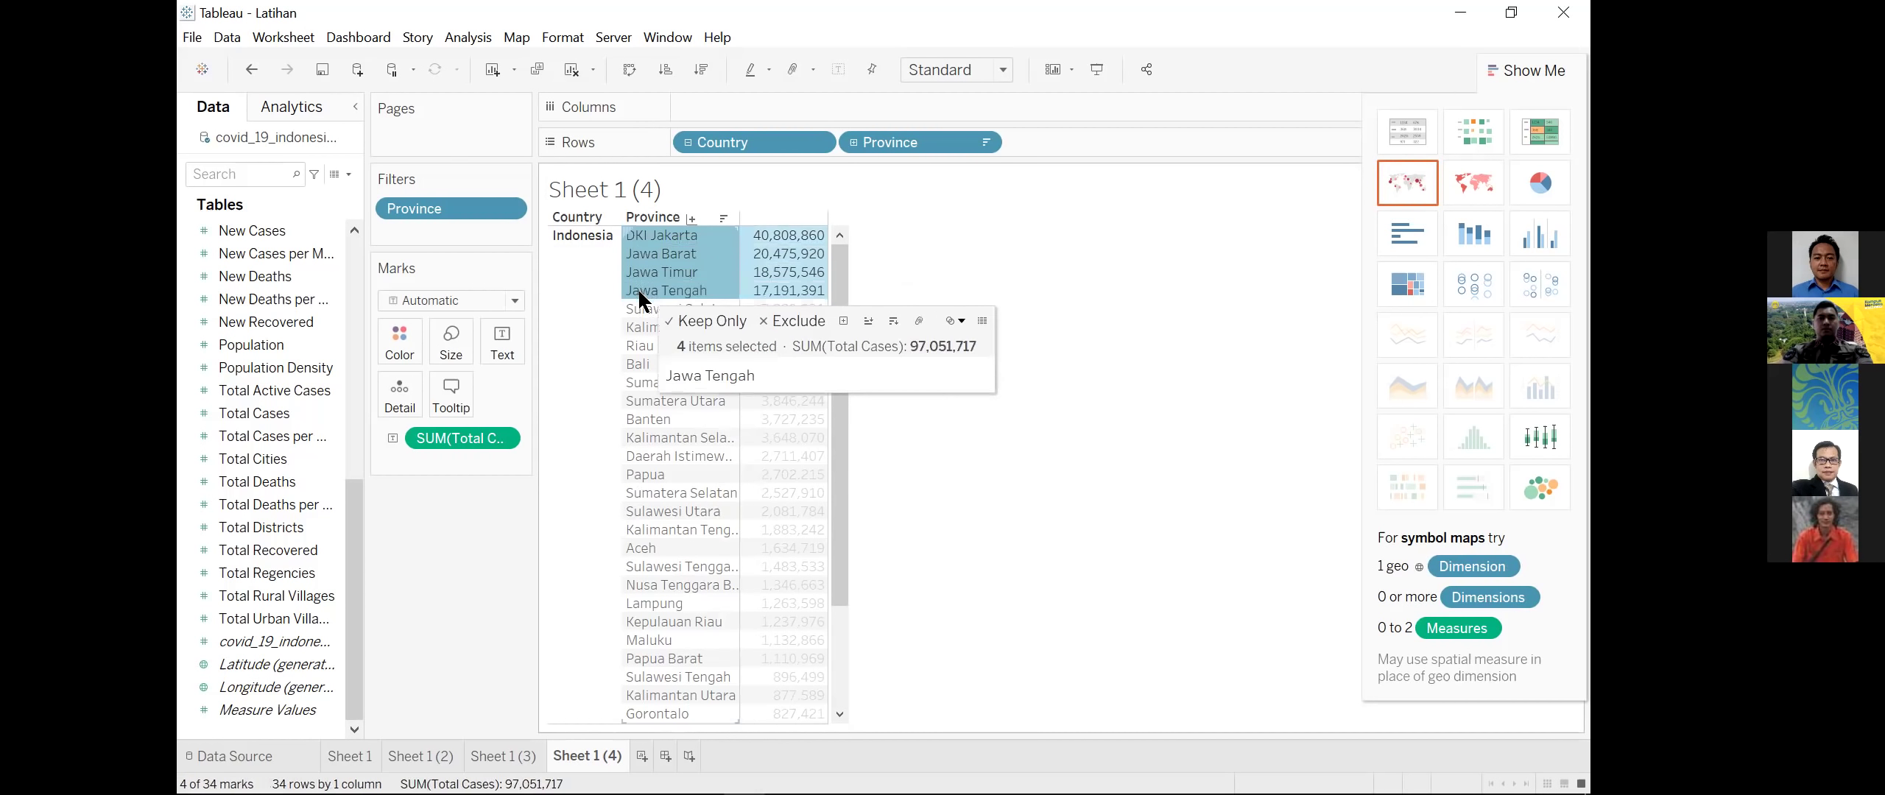
{"action": "left_click", "coordinate": [639, 306], "text": "ctrl"}
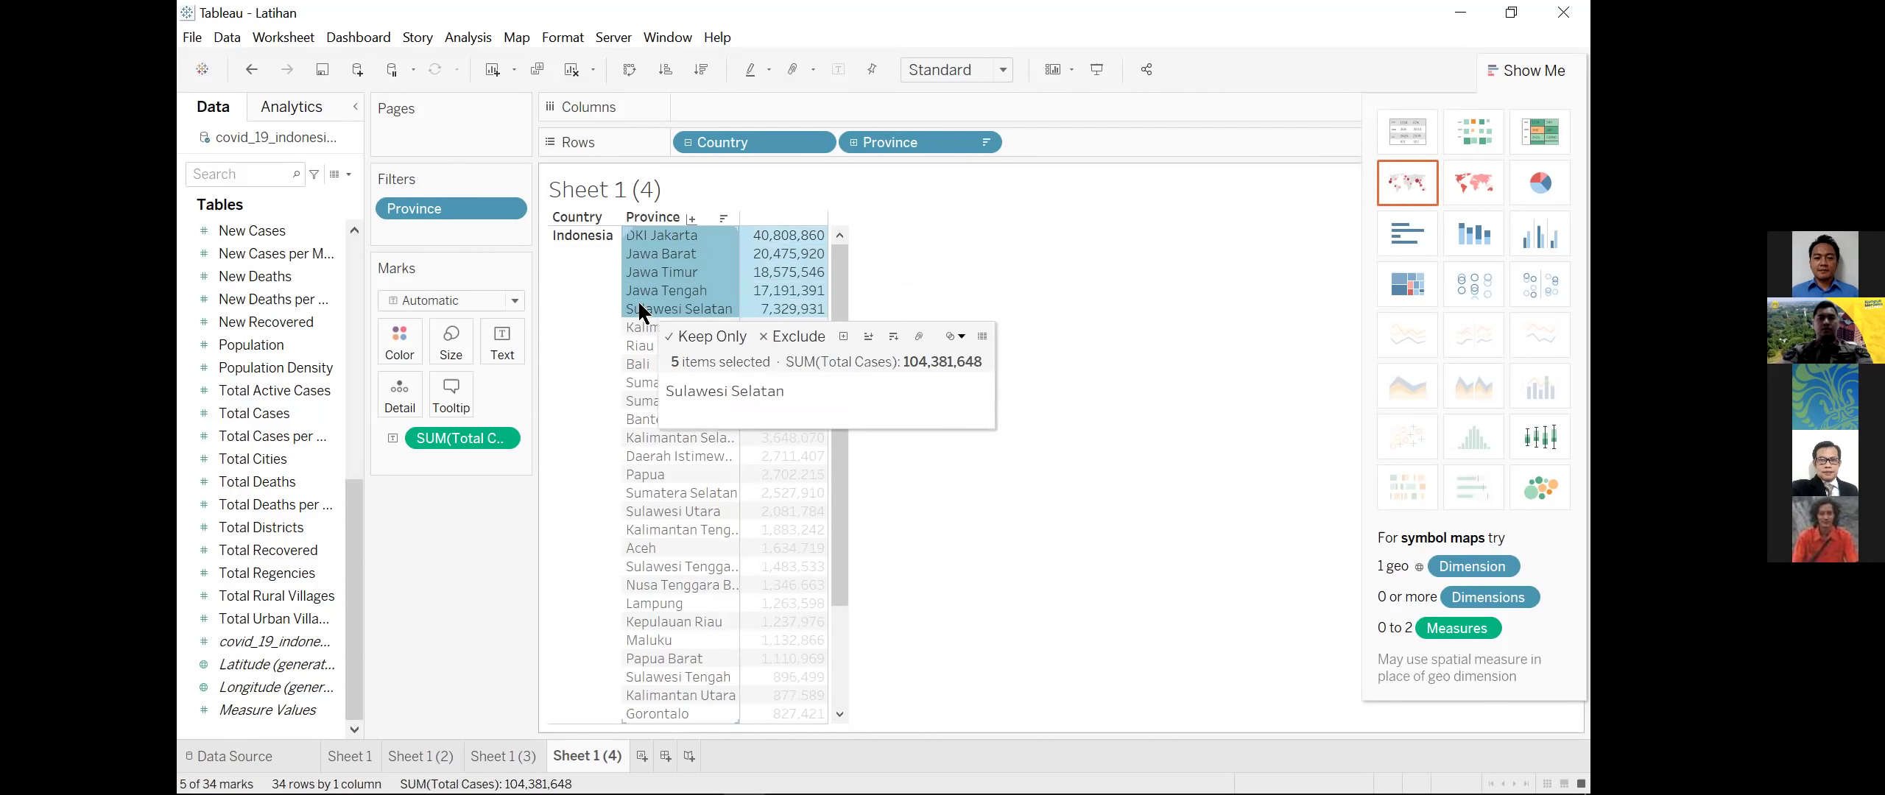
{"action": "left_click", "coordinate": [702, 336]}
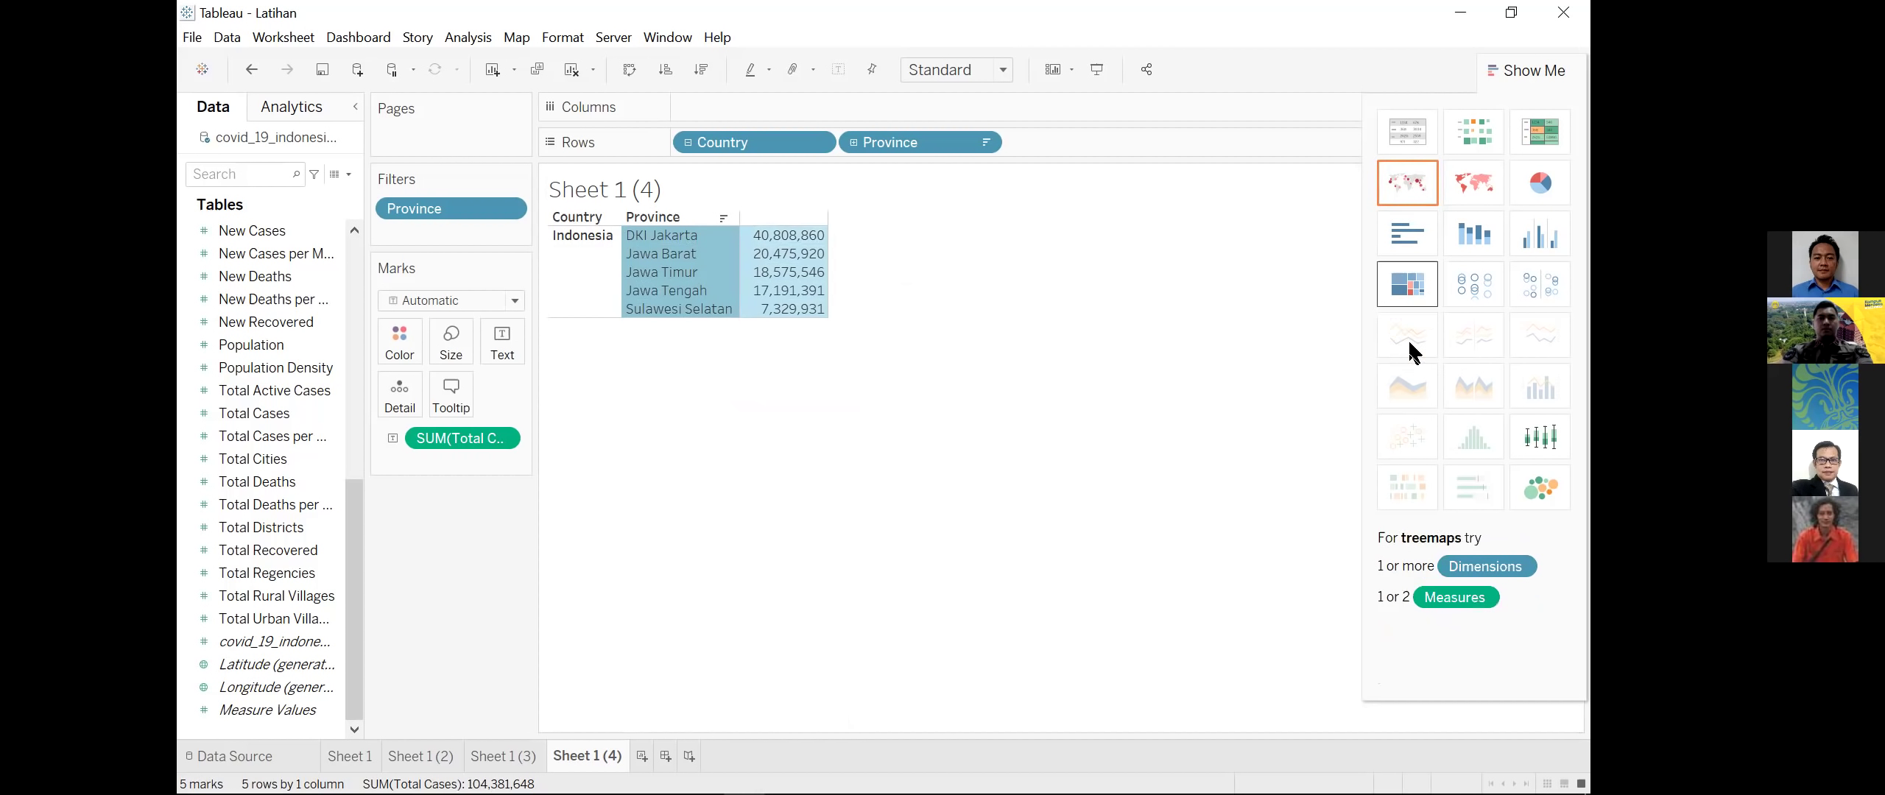
{"action": "left_click", "coordinate": [1228, 295]}
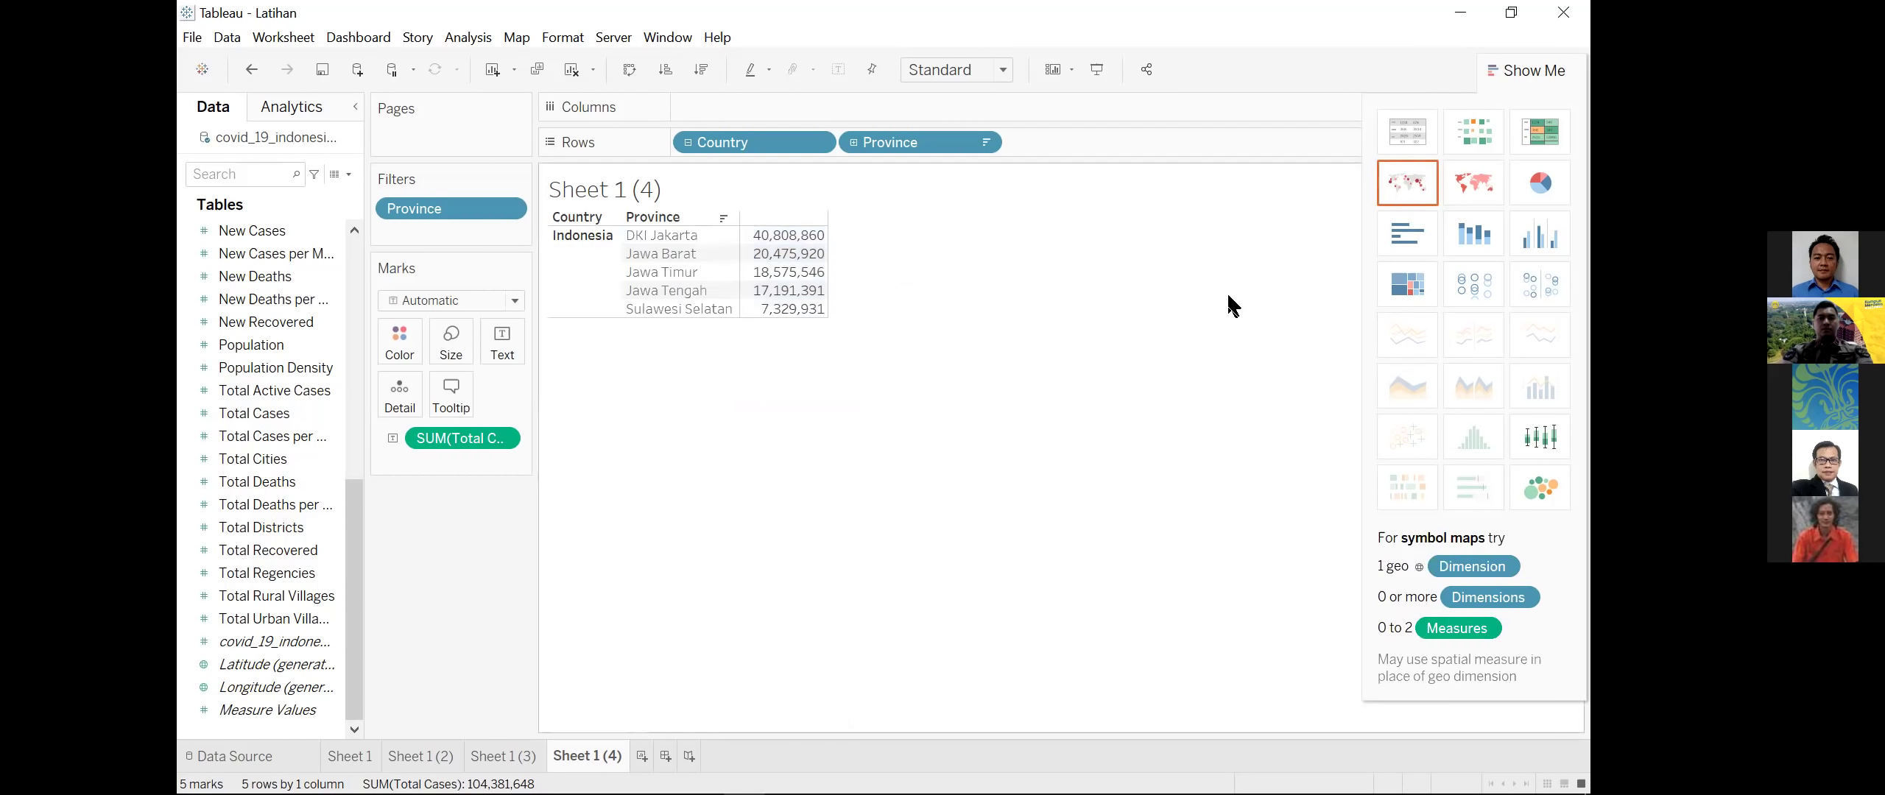
{"action": "left_click", "coordinate": [1542, 68]}
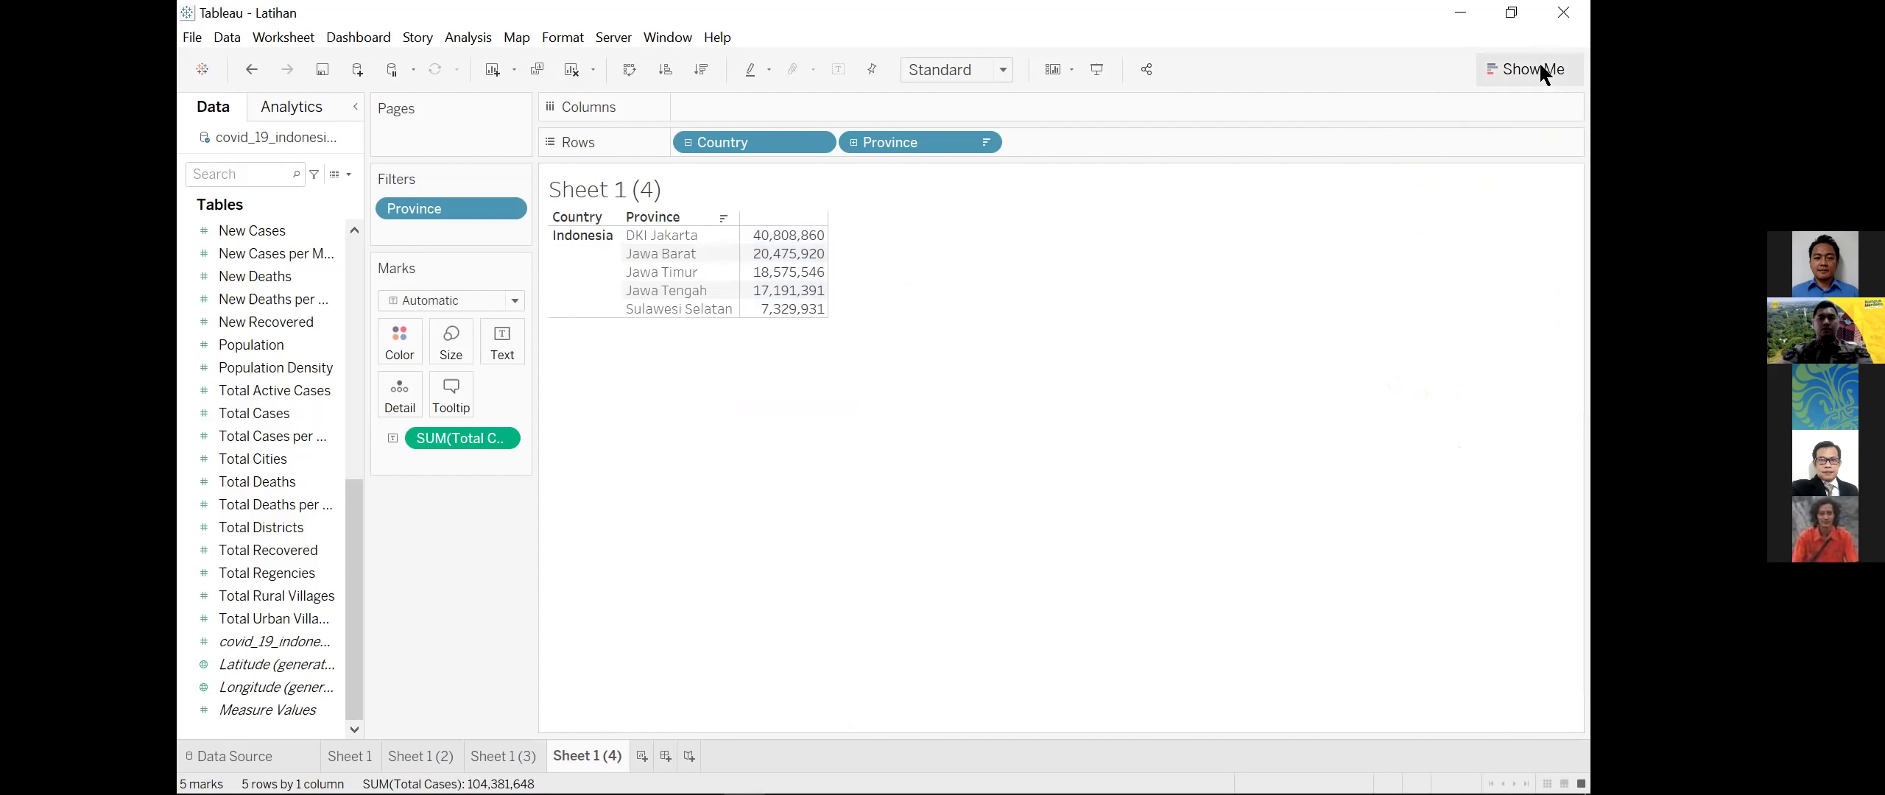
{"action": "left_click", "coordinate": [1541, 66]}
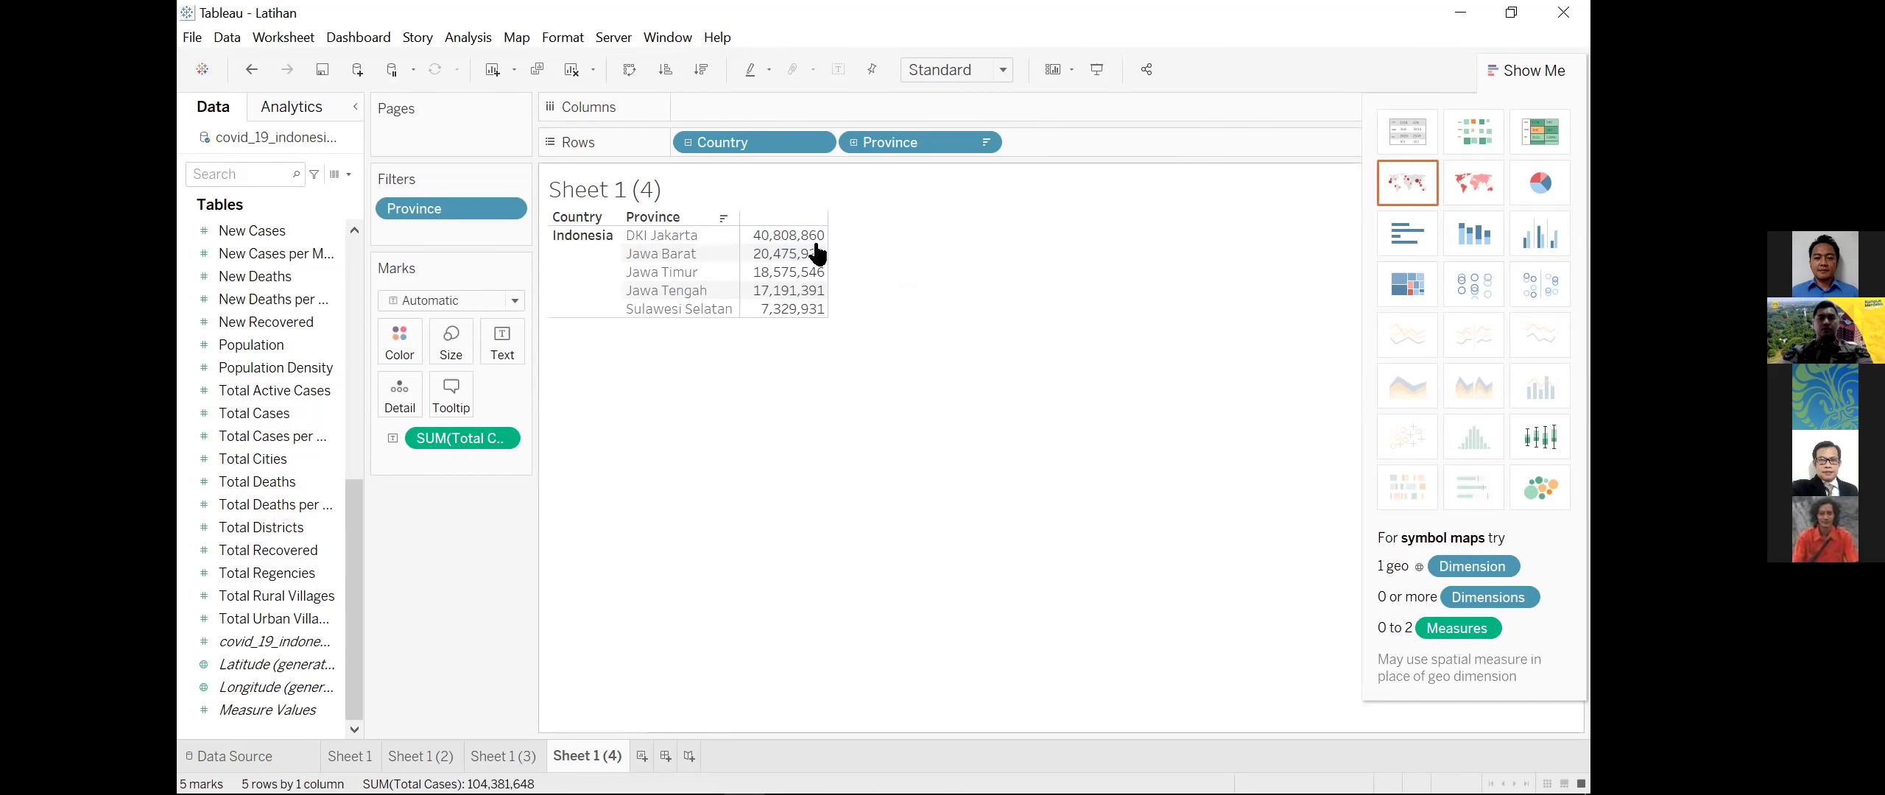
{"action": "left_click_drag", "start_coordinate": [651, 232], "coordinate": [837, 335]}
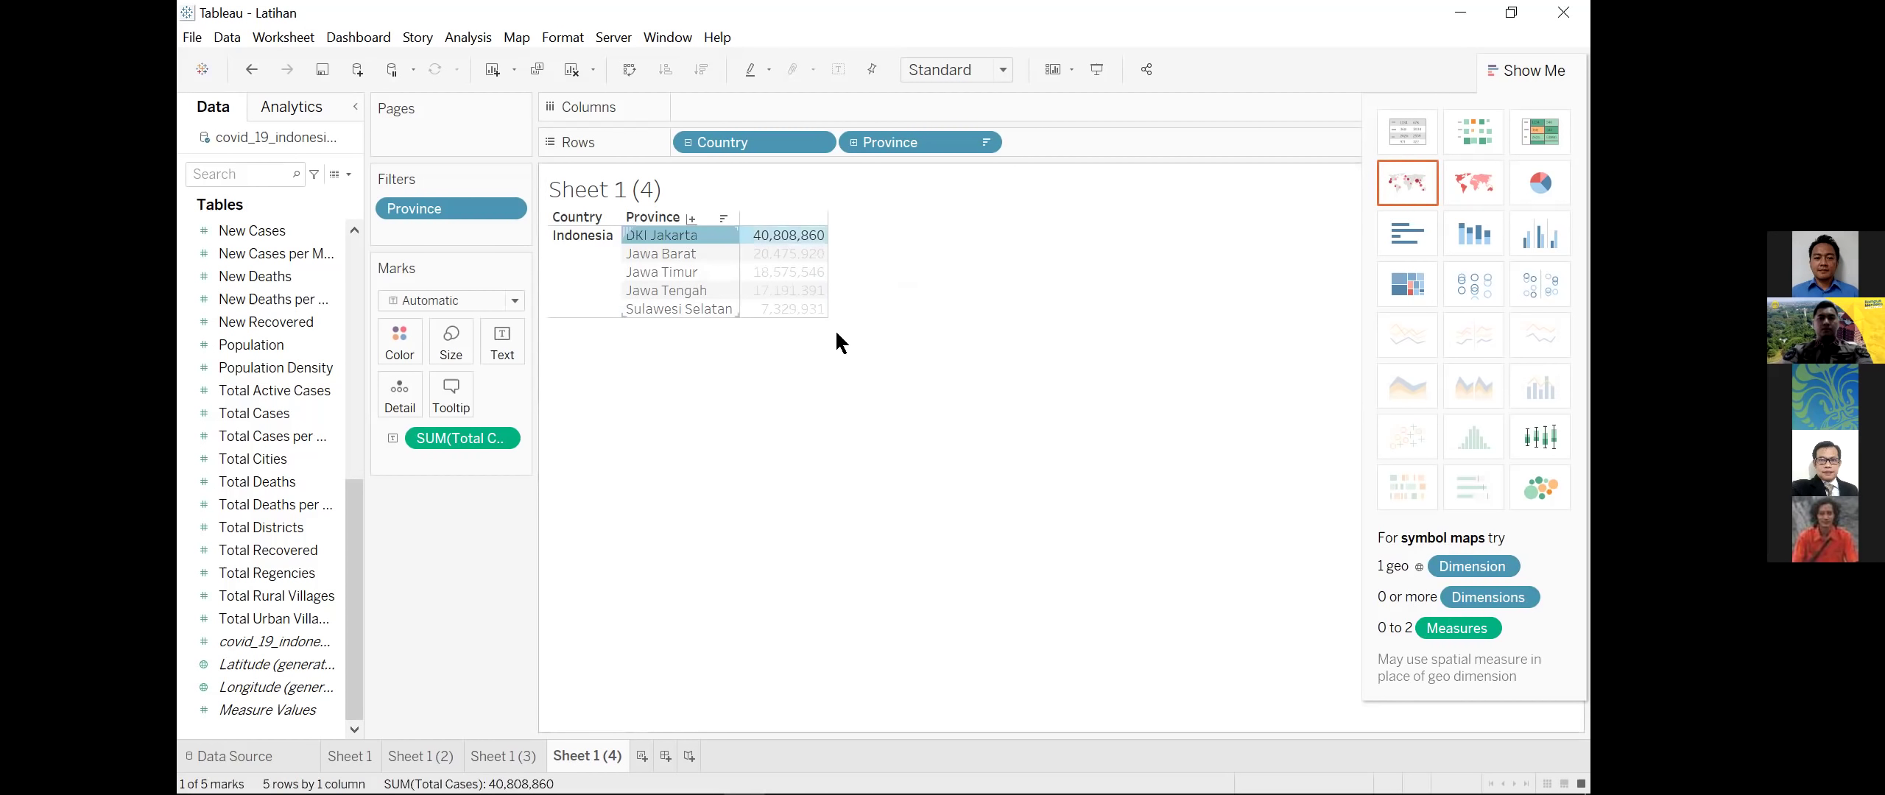
{"action": "left_click", "coordinate": [884, 340]}
{"action": "mouse_move", "coordinate": [824, 274]}
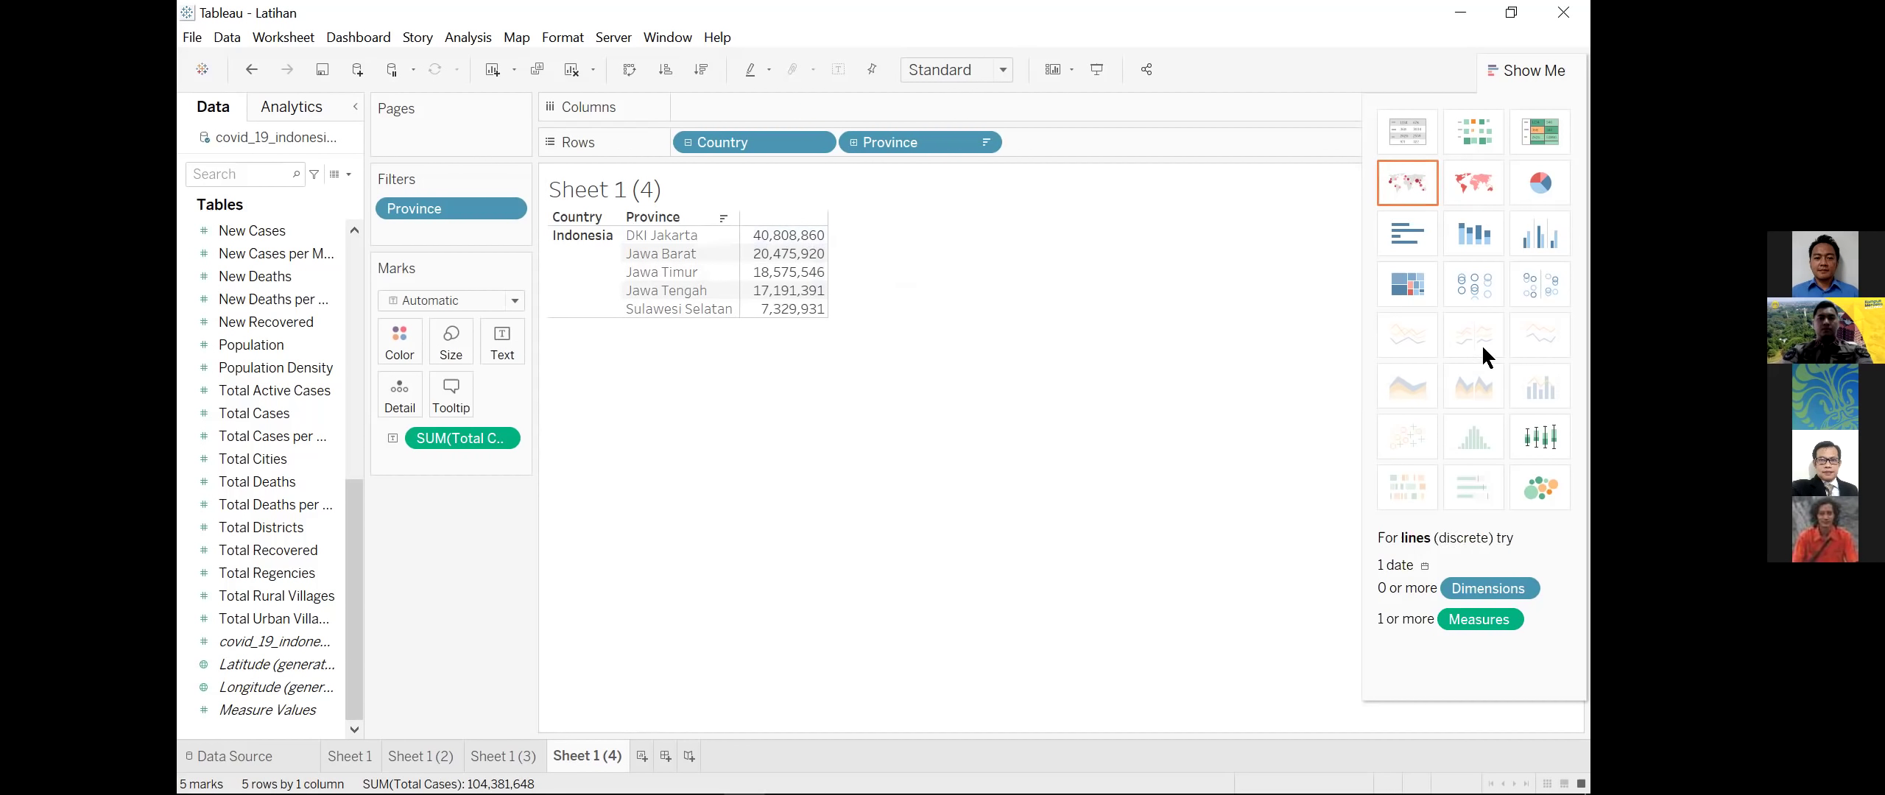
Step: Try the text table chart type with the first three provinces selected, and restore the descending sort by total cases
{"action": "left_click", "coordinate": [690, 236]}
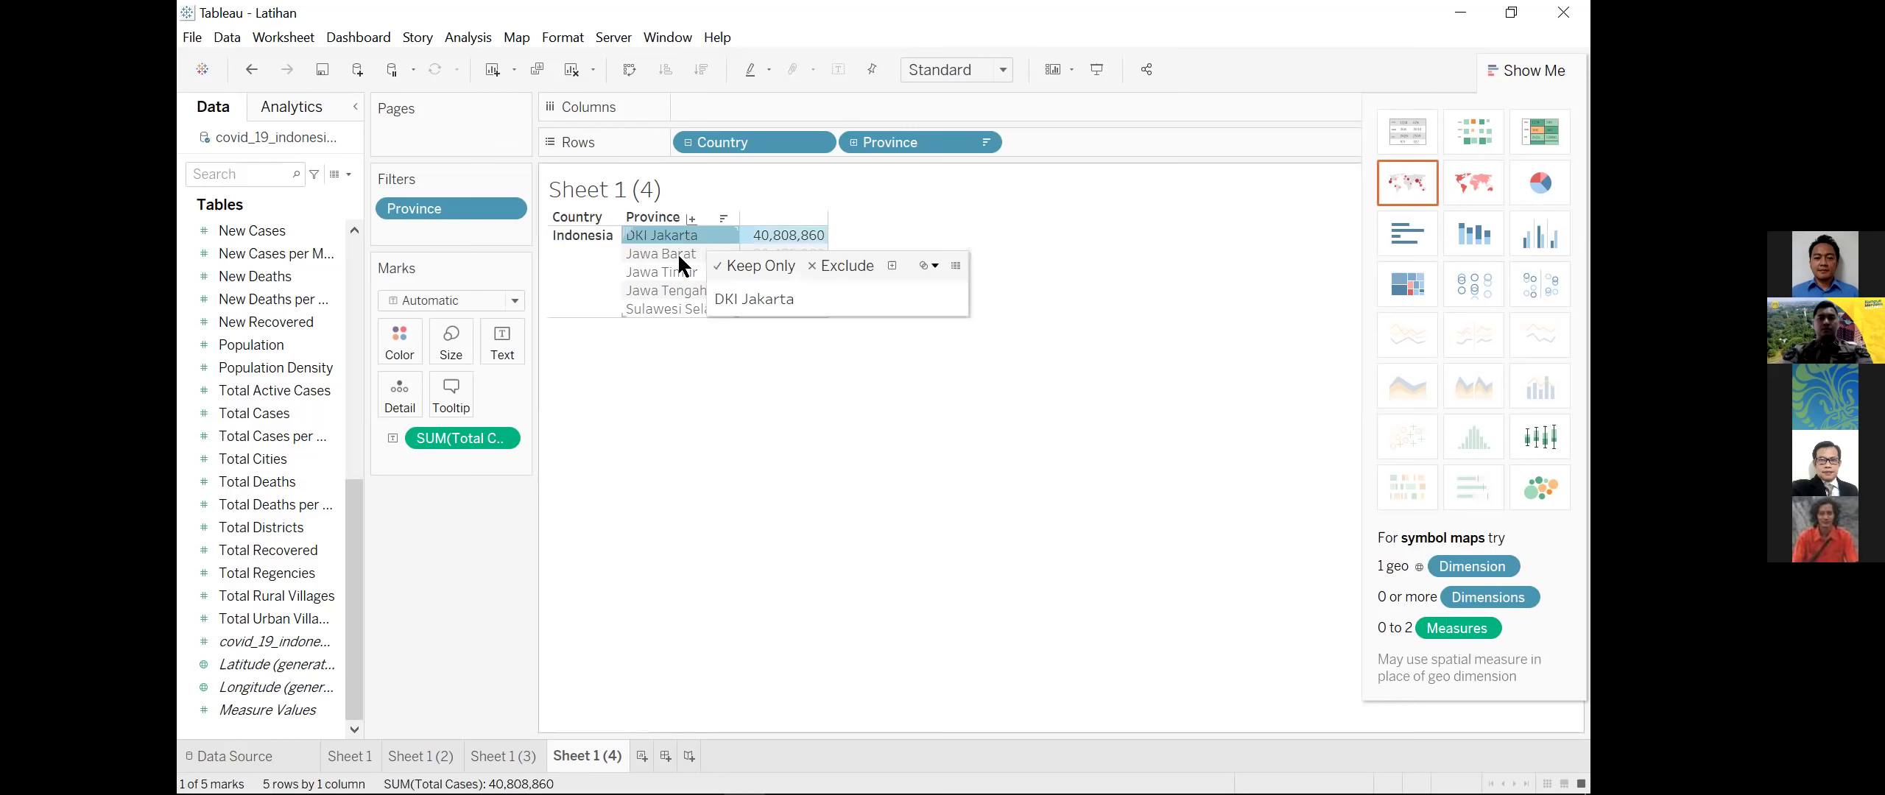
{"action": "left_click", "coordinate": [675, 253], "text": "ctrl"}
{"action": "left_click", "coordinate": [672, 271], "text": "ctrl"}
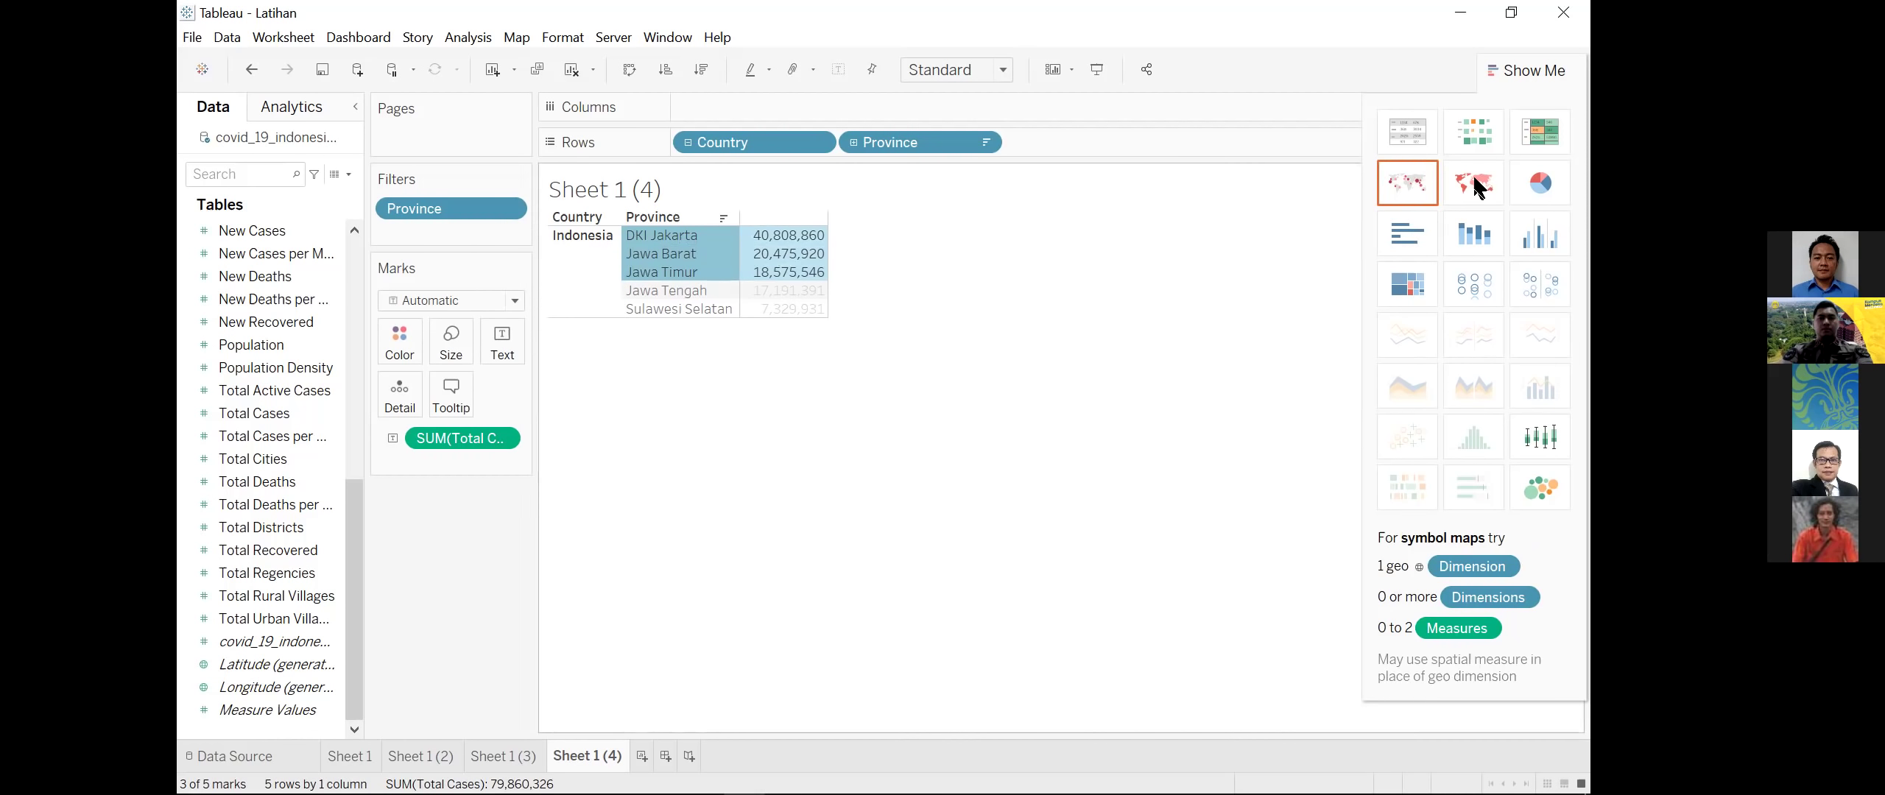
{"action": "left_click", "coordinate": [1396, 134]}
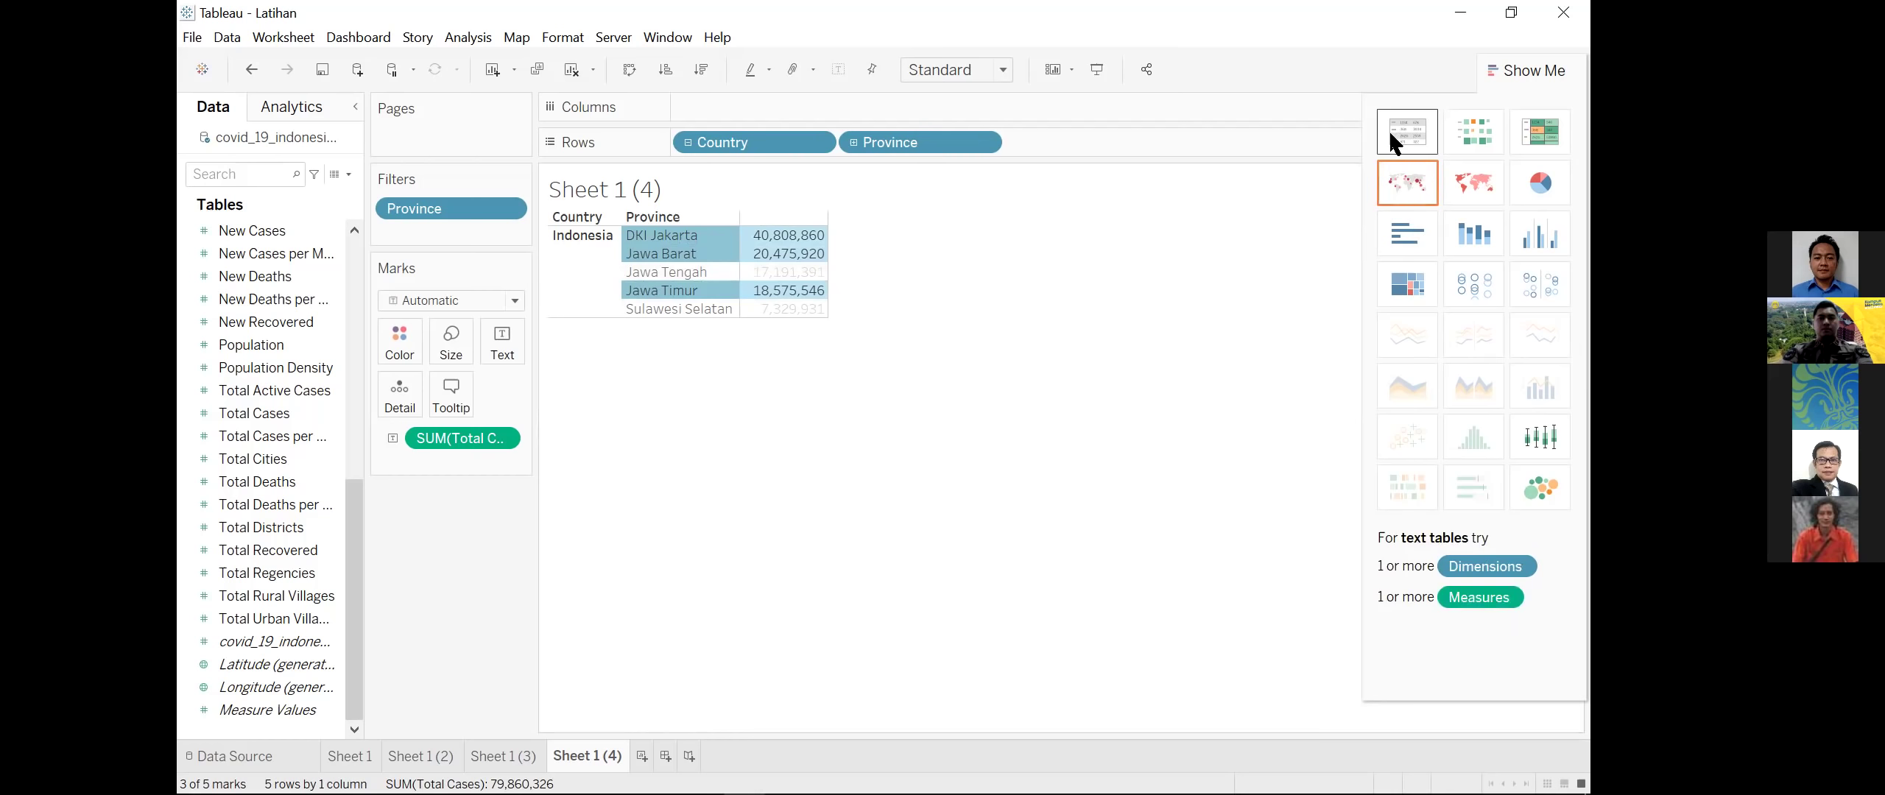
{"action": "left_click", "coordinate": [1299, 277]}
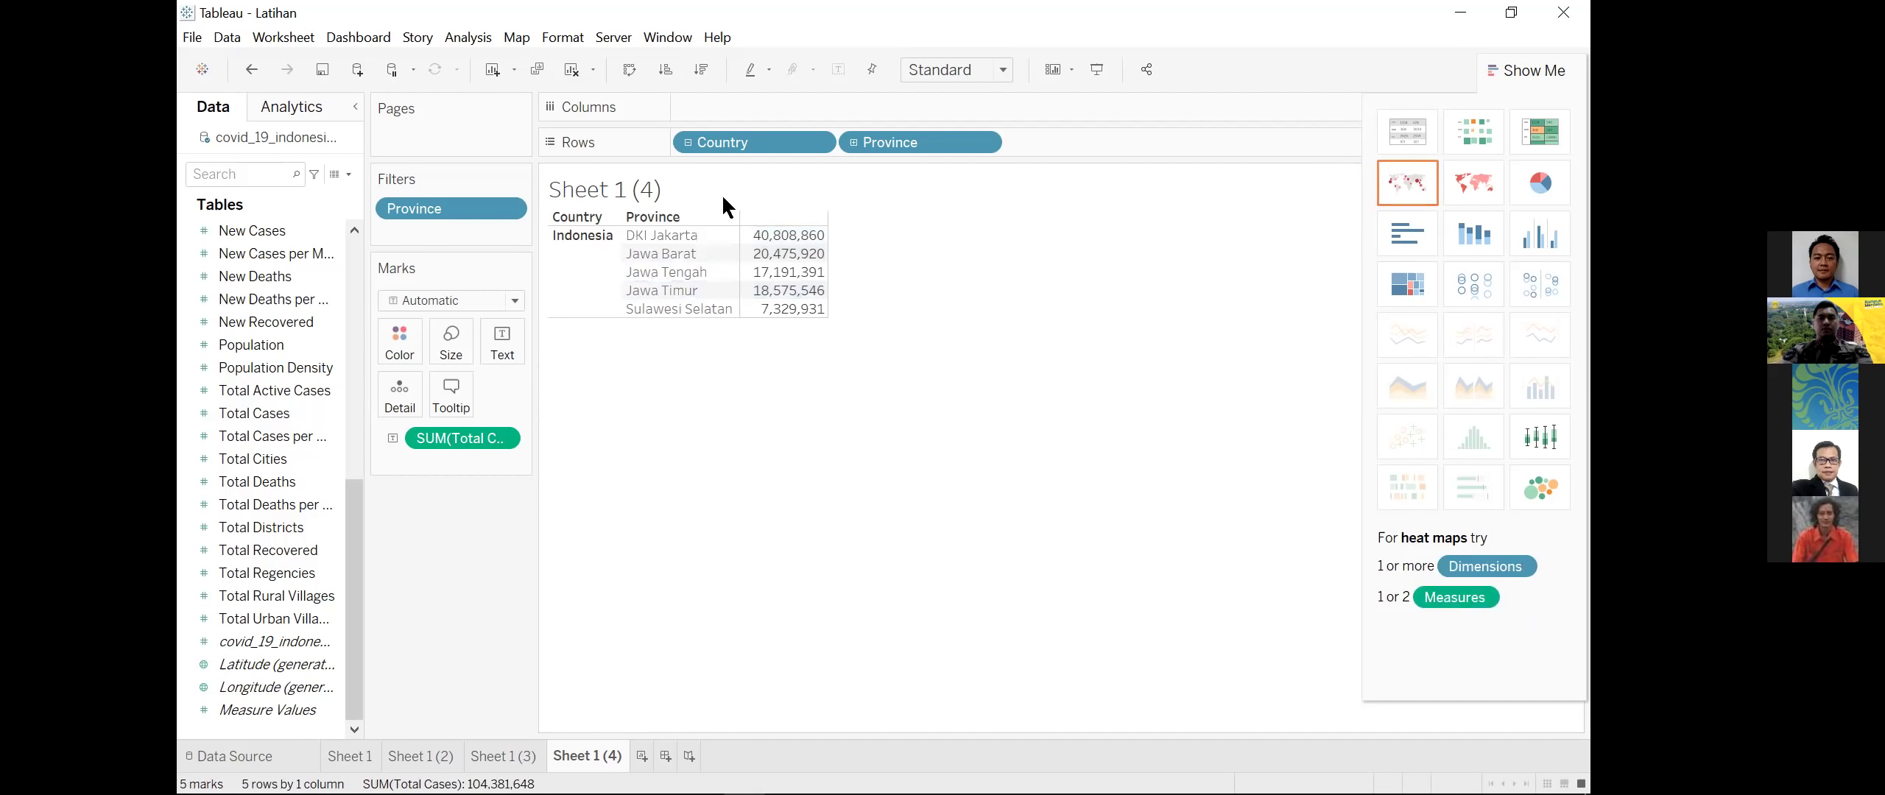
{"action": "left_click", "coordinate": [706, 71]}
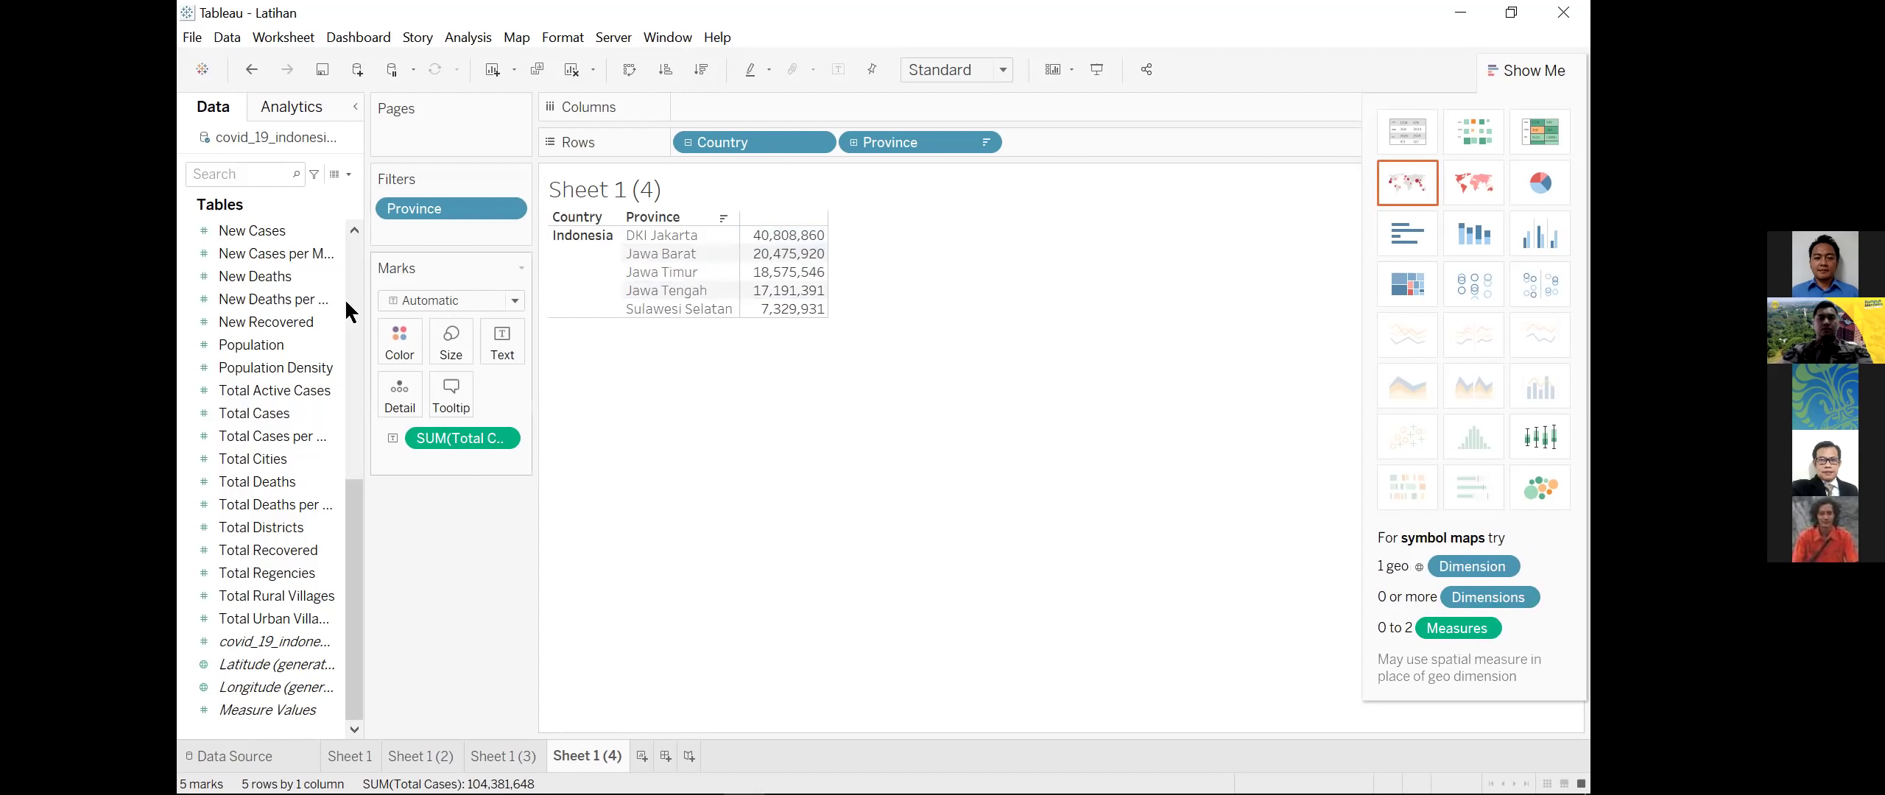
Step: Add the Date field to Columns to split the provinces' total cases by year
{"action": "left_click", "coordinate": [1529, 68]}
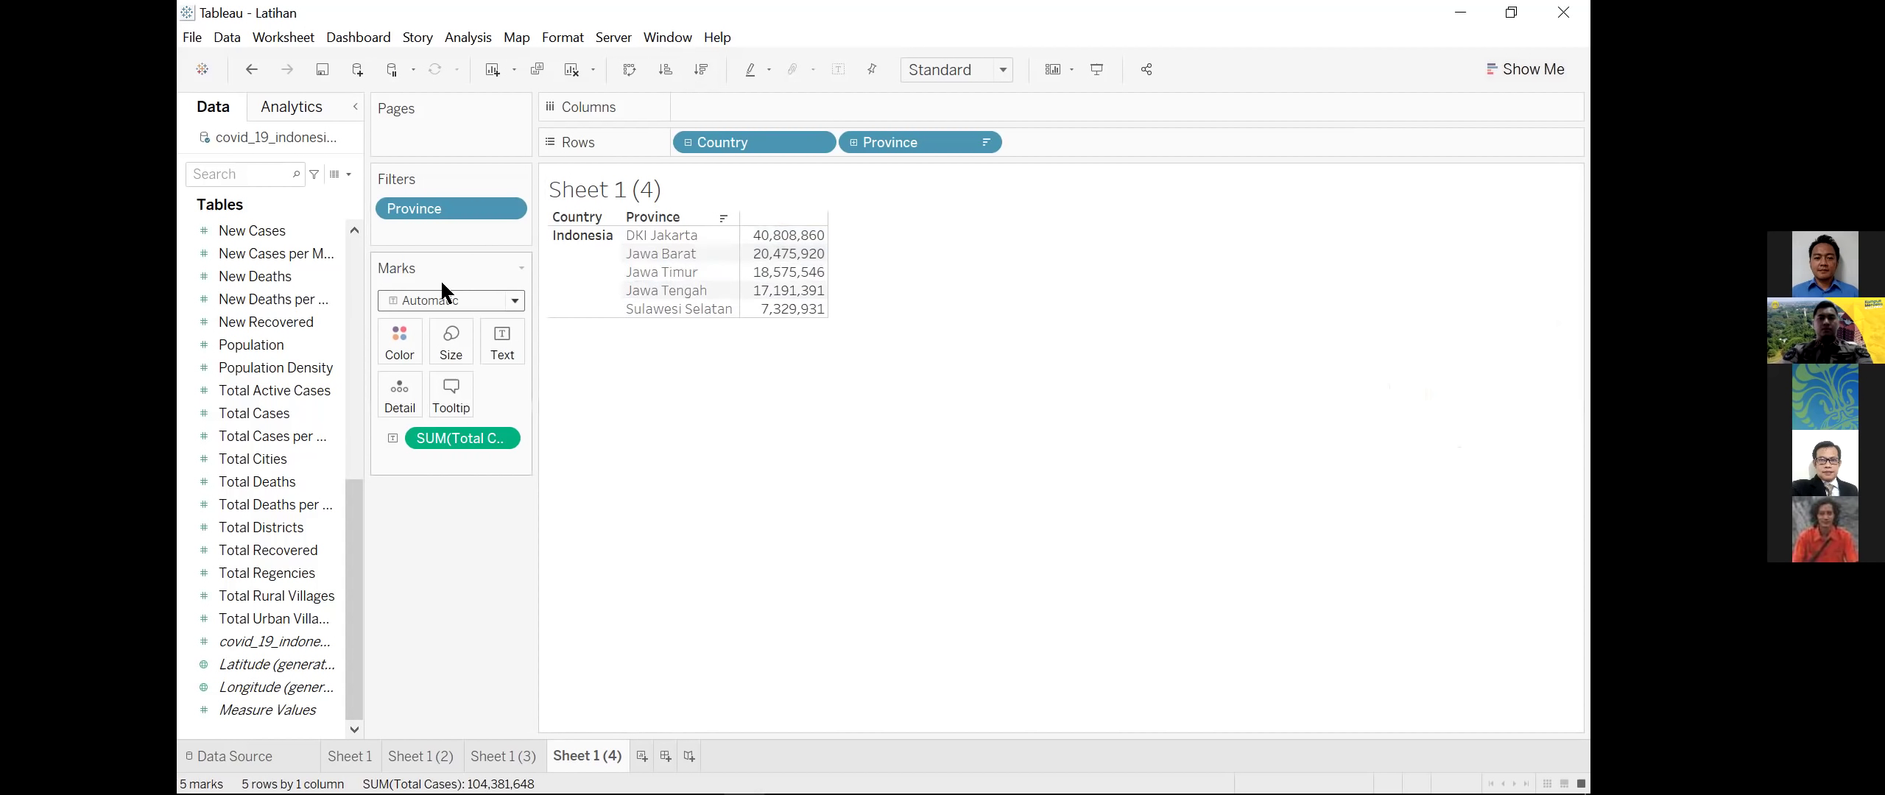
{"action": "left_click", "coordinate": [353, 307]}
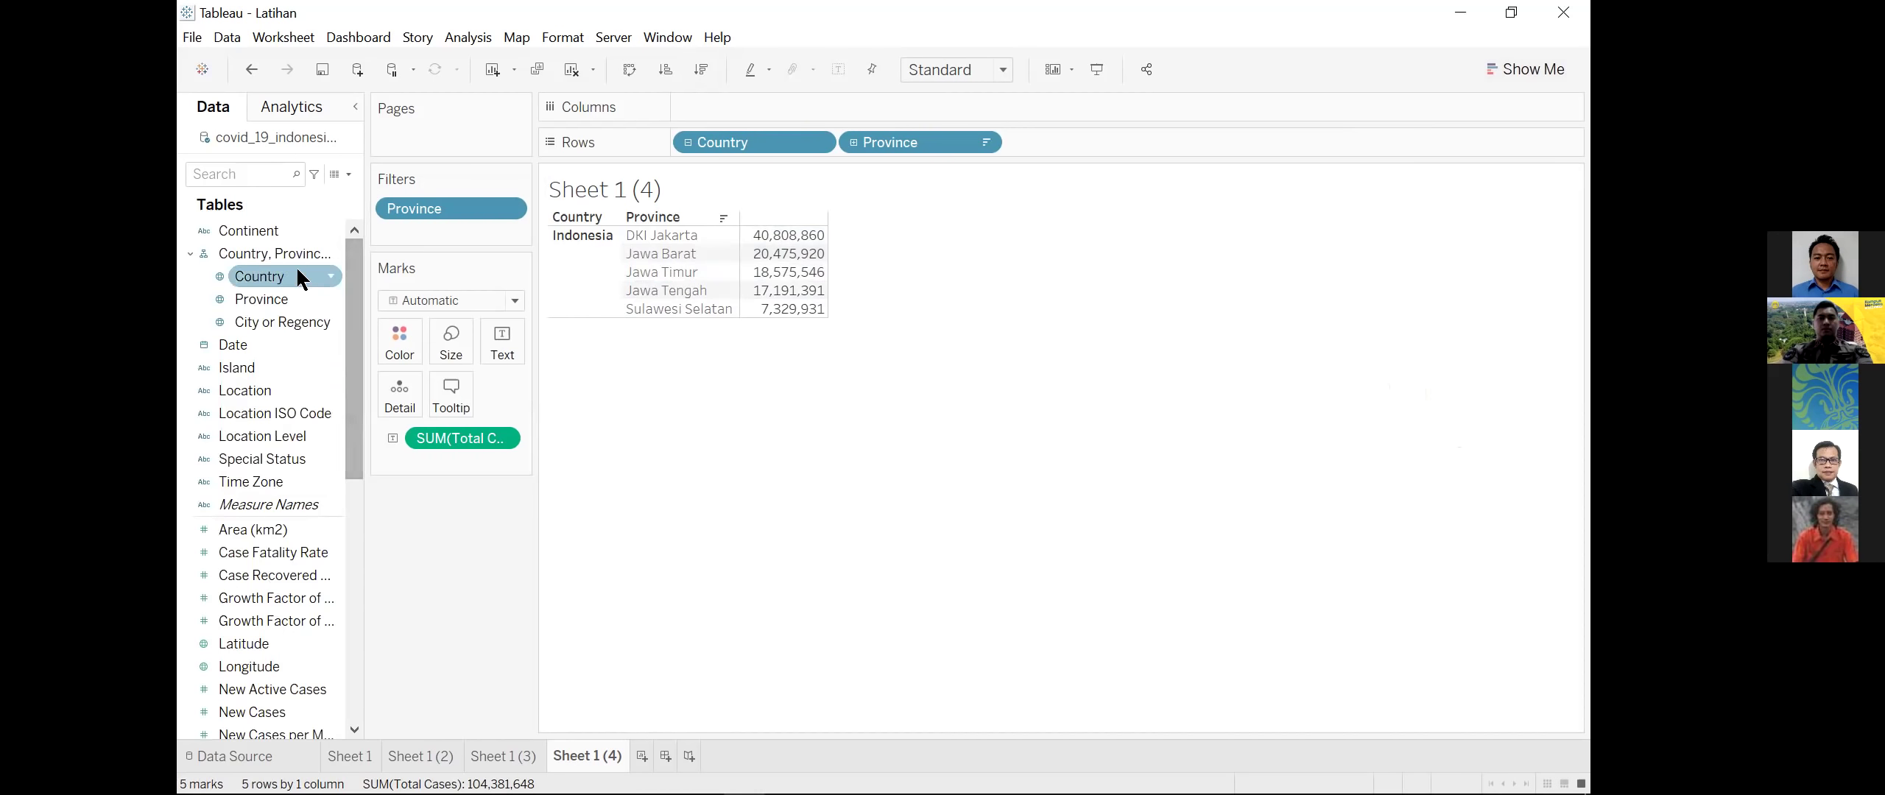
{"action": "left_click", "coordinate": [243, 345]}
{"action": "mouse_move", "coordinate": [766, 300]}
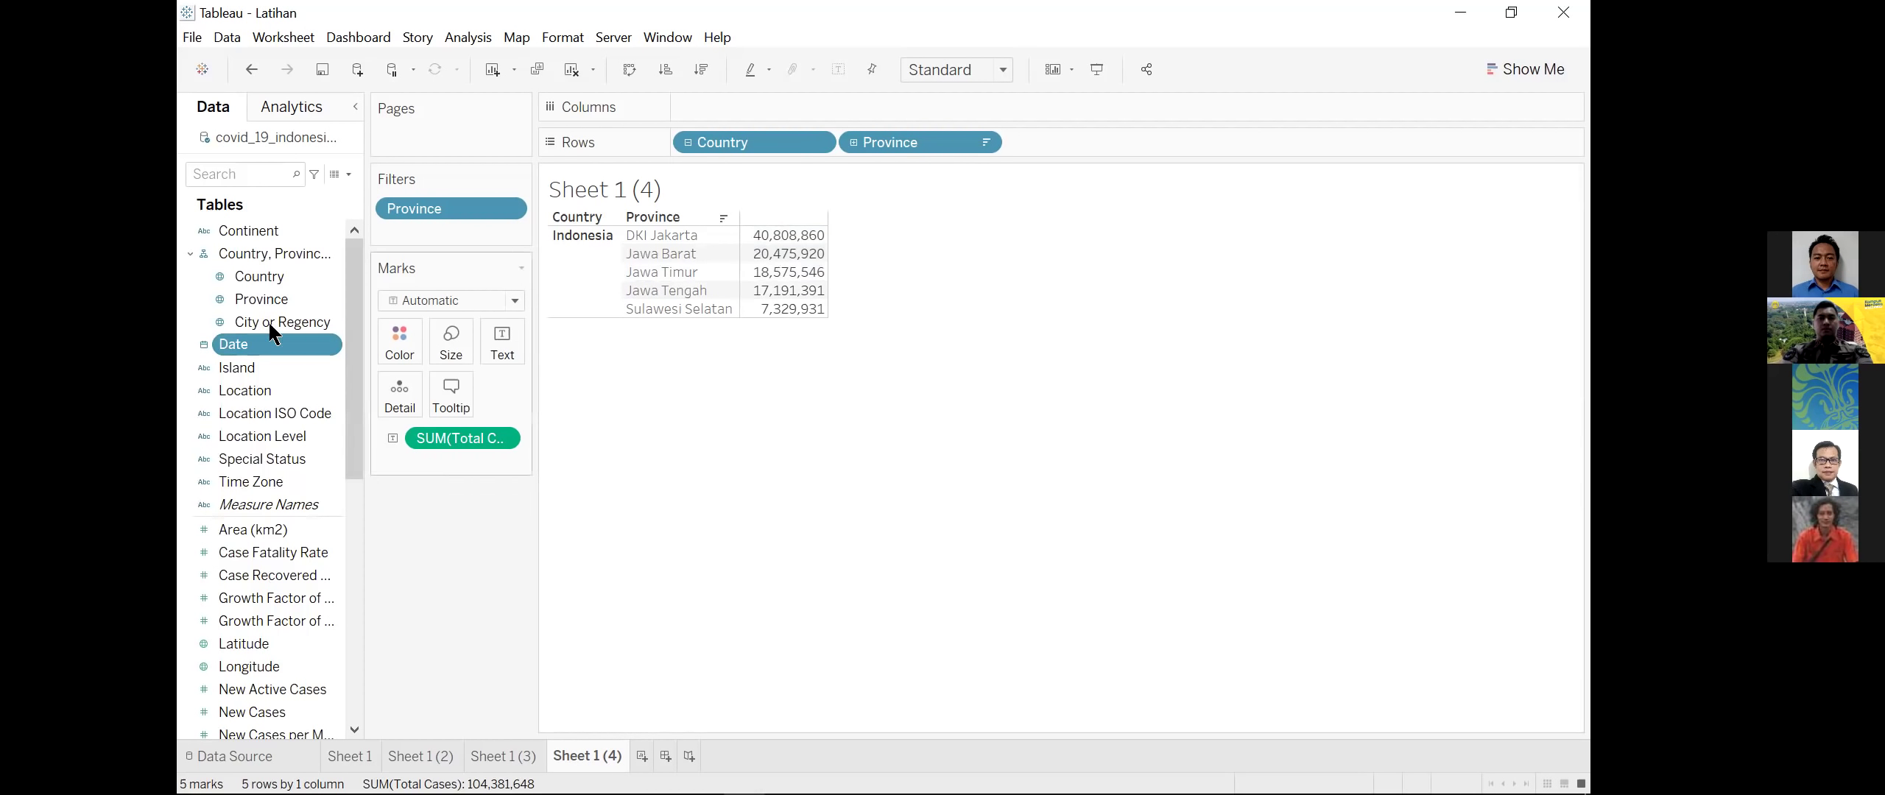
{"action": "left_click_drag", "start_coordinate": [243, 346], "coordinate": [950, 339]}
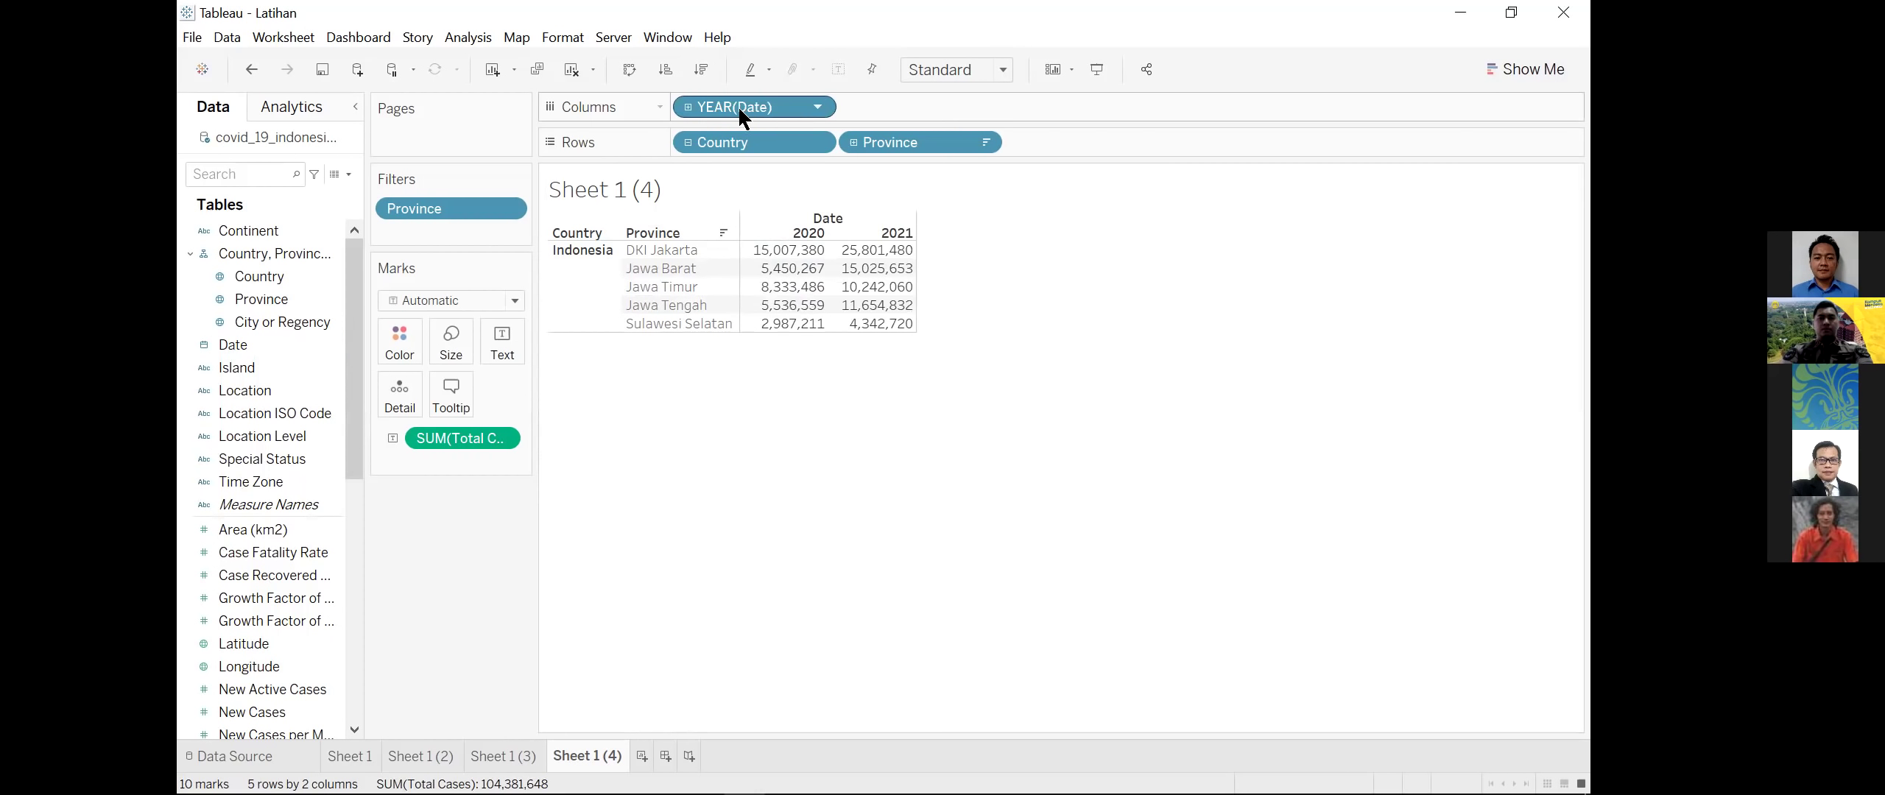
Step: Drill the Date hierarchy in Columns down through quarter and month to day
{"action": "double_click", "coordinate": [705, 109]}
{"action": "left_click", "coordinate": [892, 103]}
{"action": "left_click", "coordinate": [687, 107]}
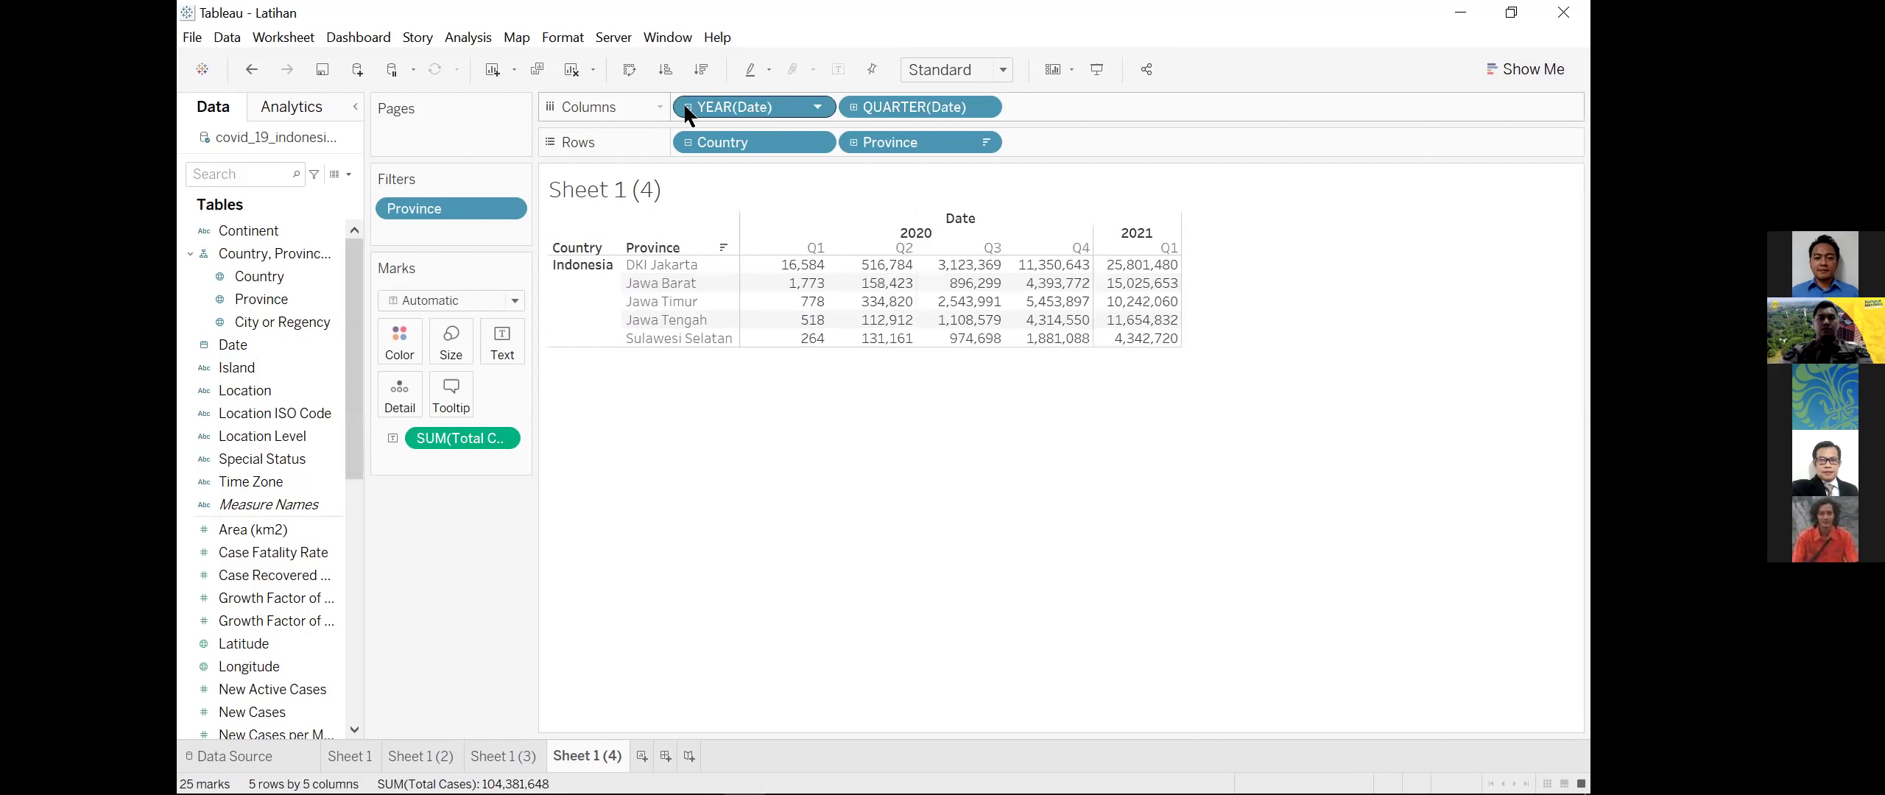
{"action": "left_click", "coordinate": [686, 108]}
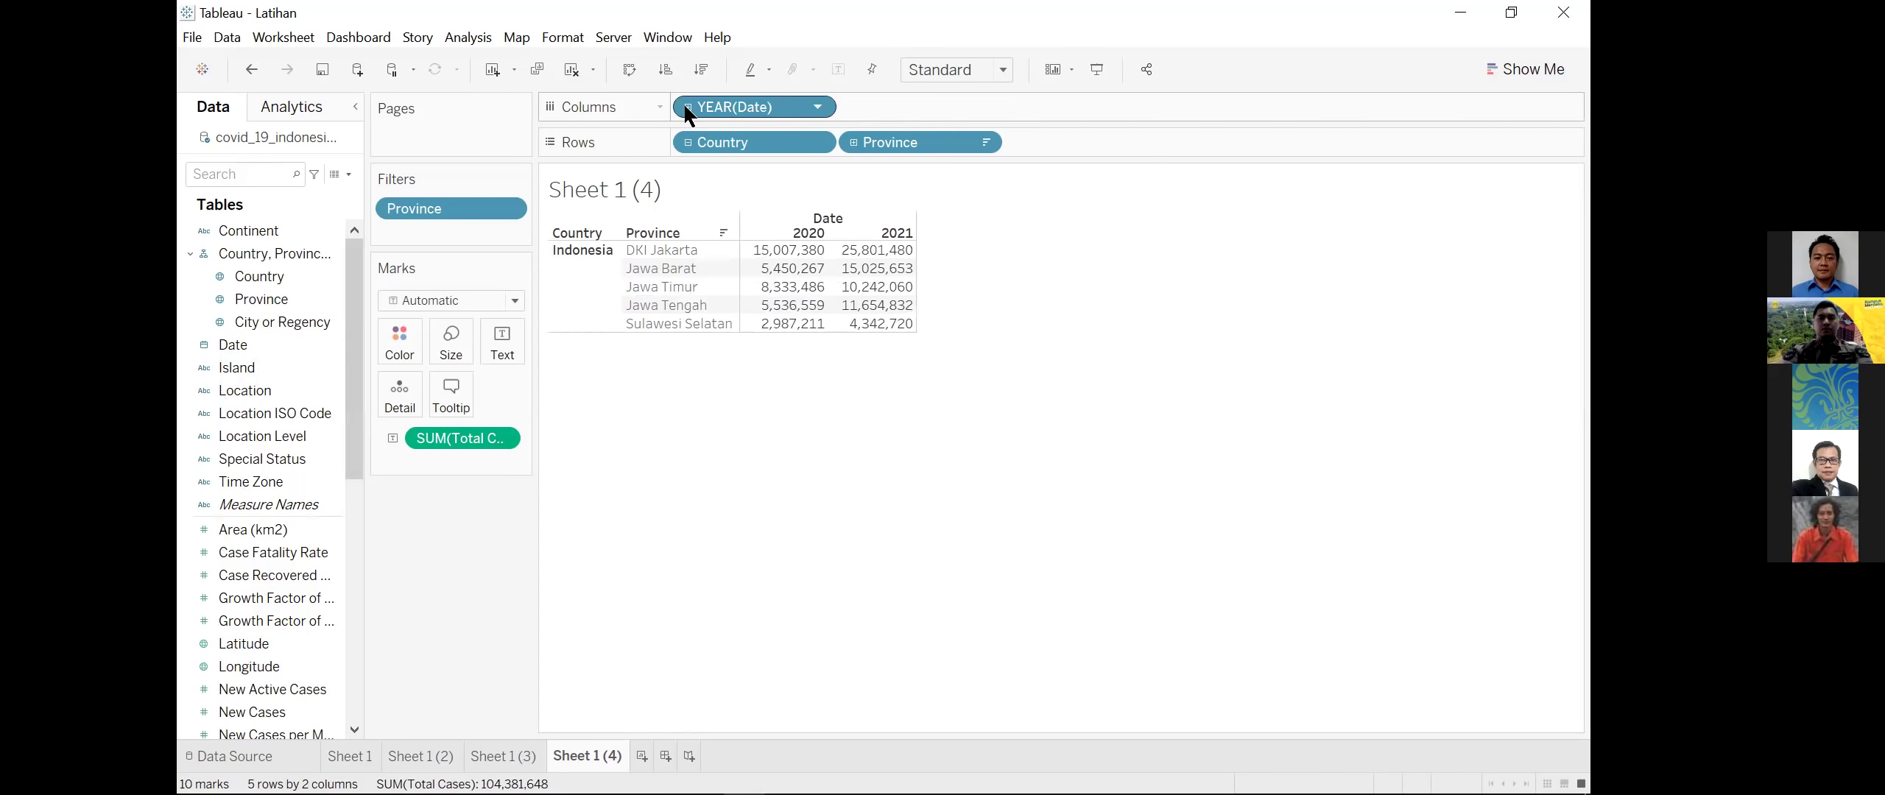
{"action": "left_click", "coordinate": [686, 107]}
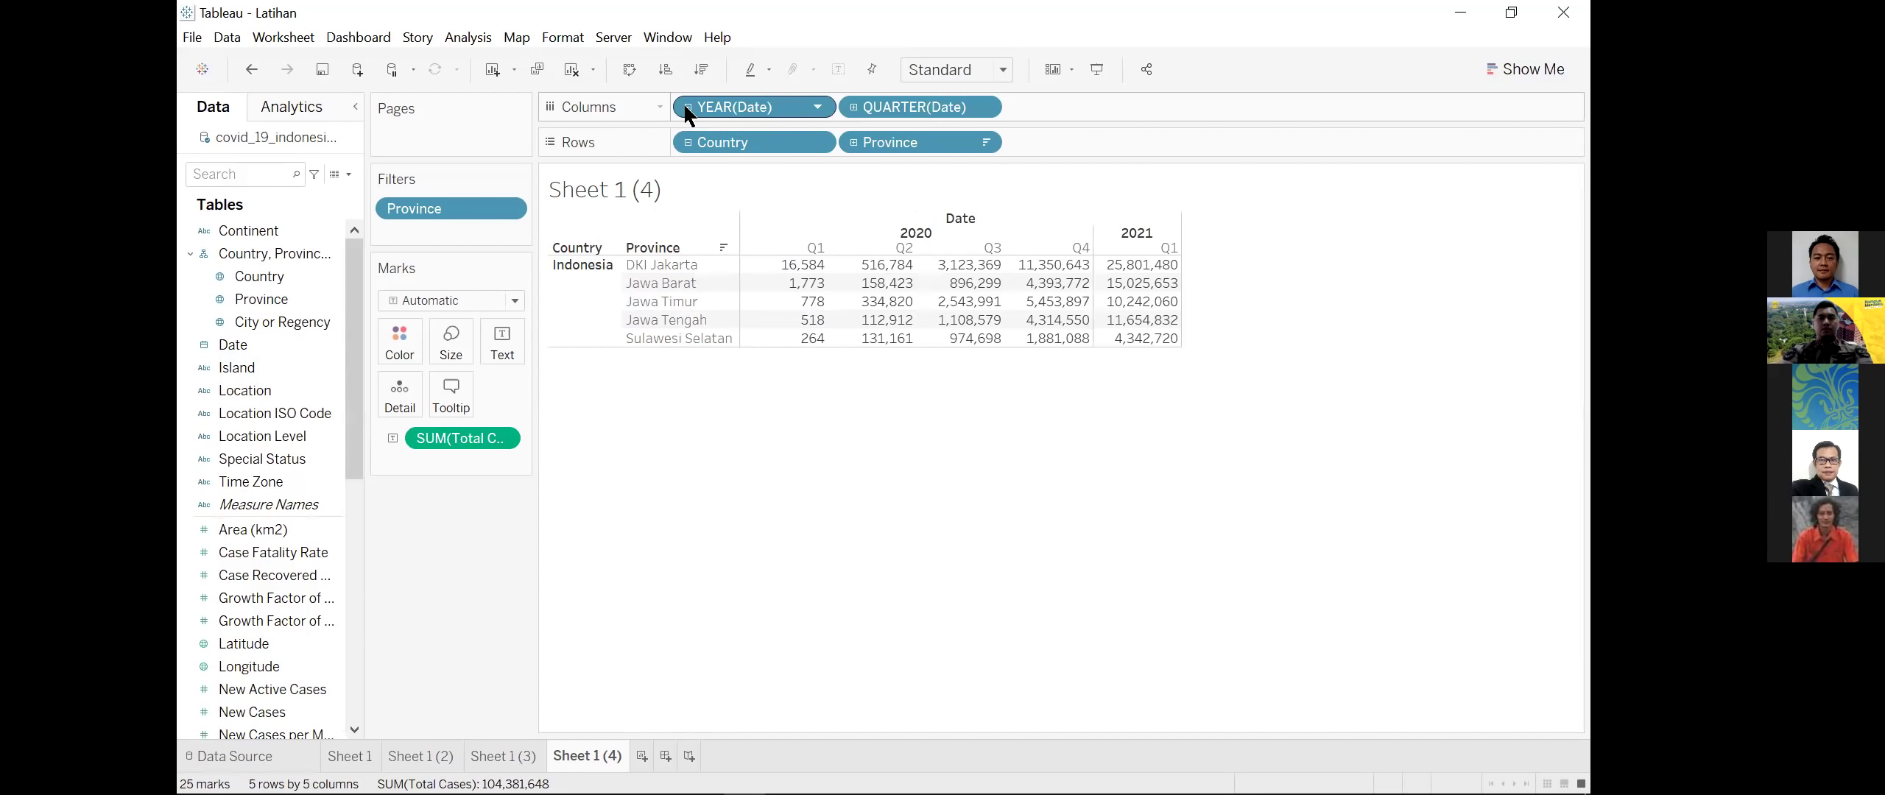
{"action": "left_click", "coordinate": [687, 108]}
{"action": "left_click", "coordinate": [687, 108]}
{"action": "left_click", "coordinate": [855, 108]}
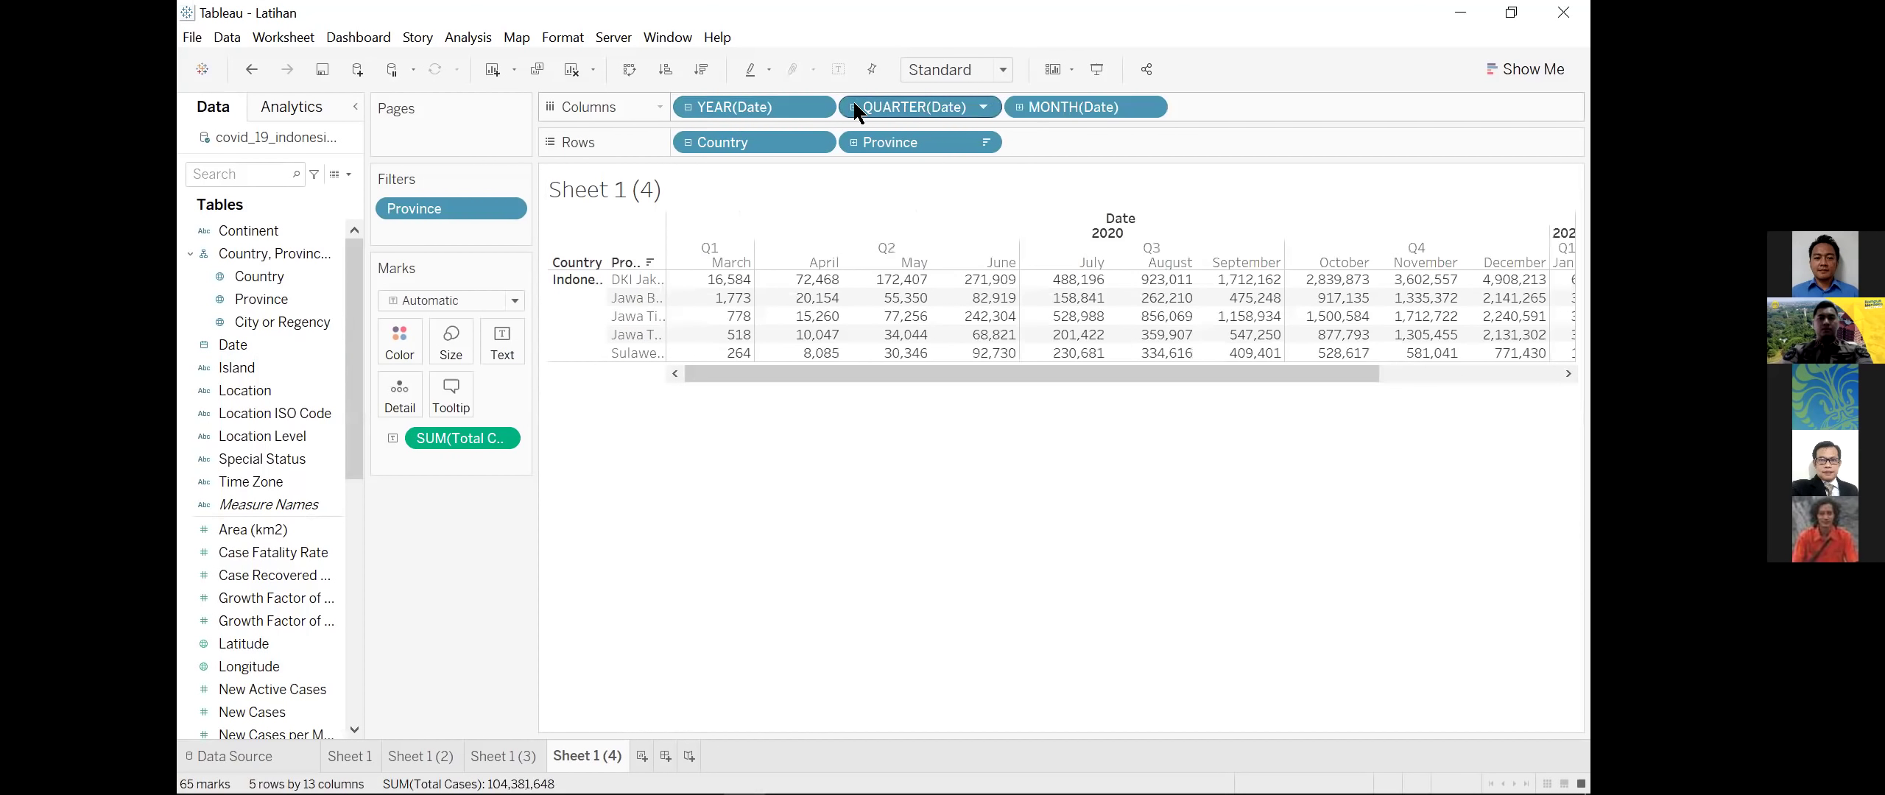
{"action": "left_click", "coordinate": [1019, 108]}
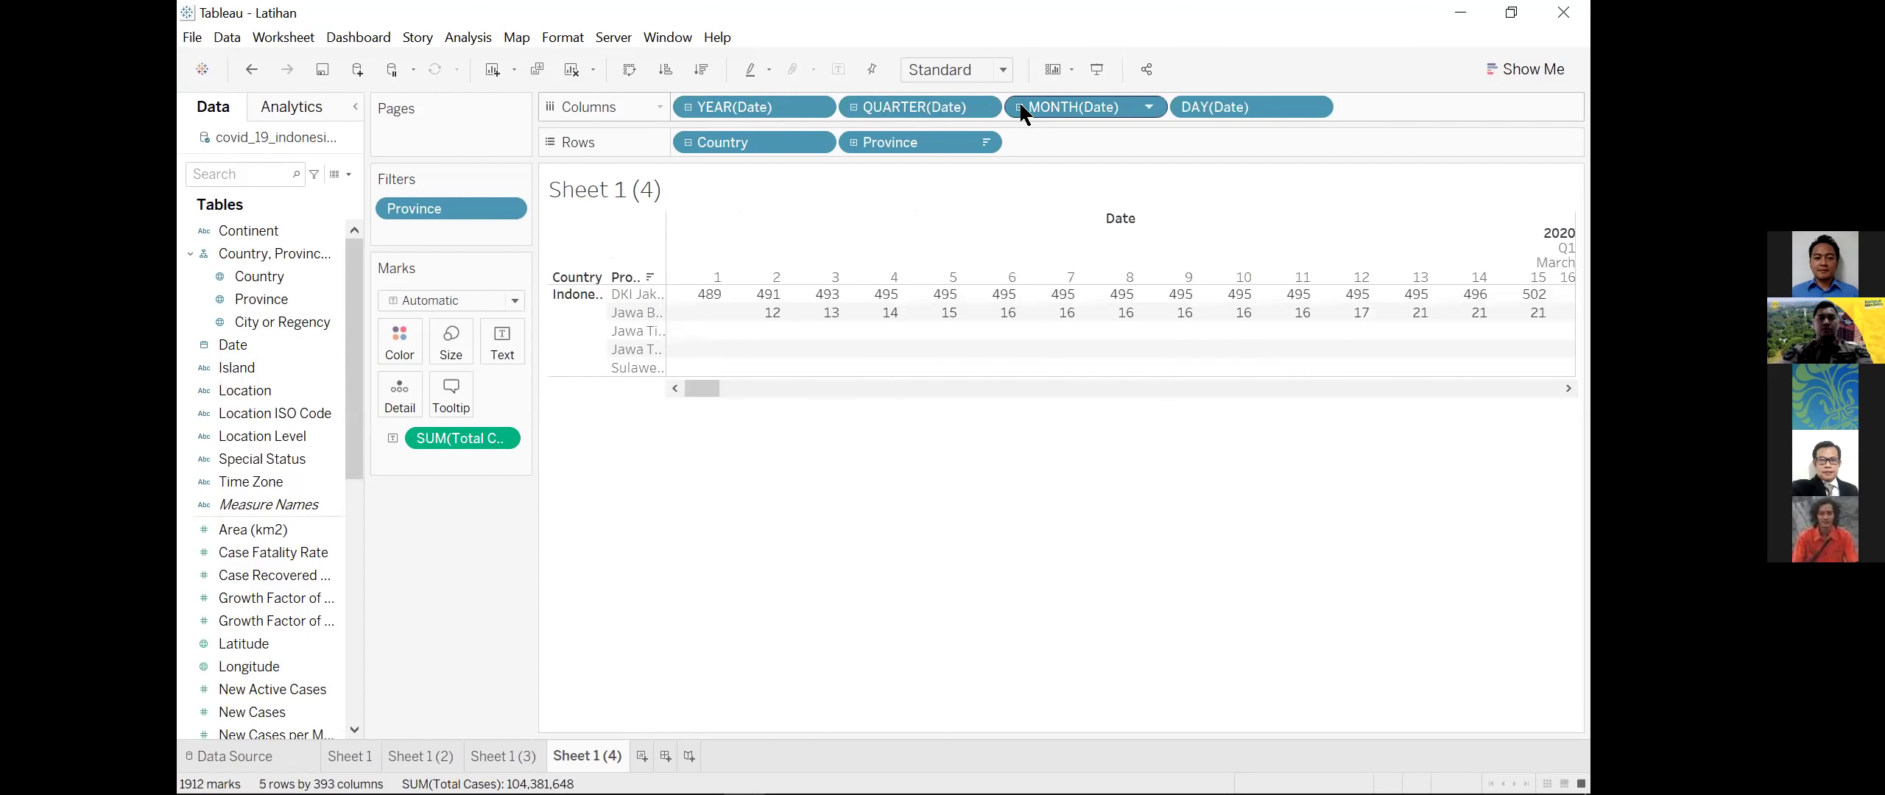
Step: Try a continuous line chart of the daily cases with Country included, and switch back to a text table
{"action": "left_click", "coordinate": [1502, 70]}
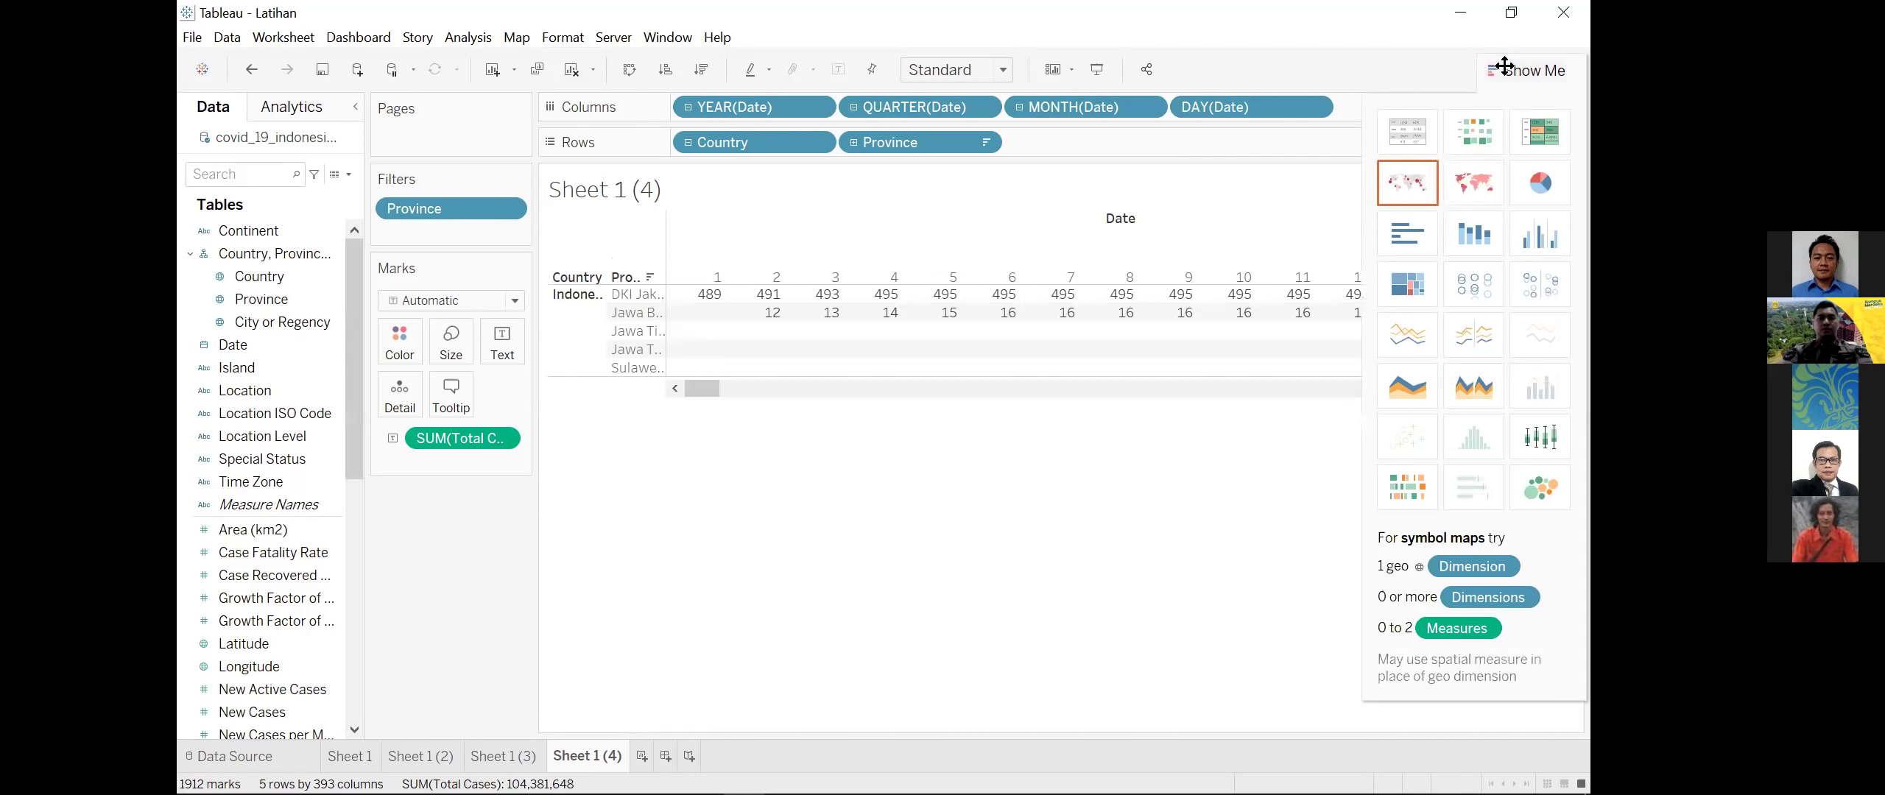
{"action": "left_click", "coordinate": [1411, 331]}
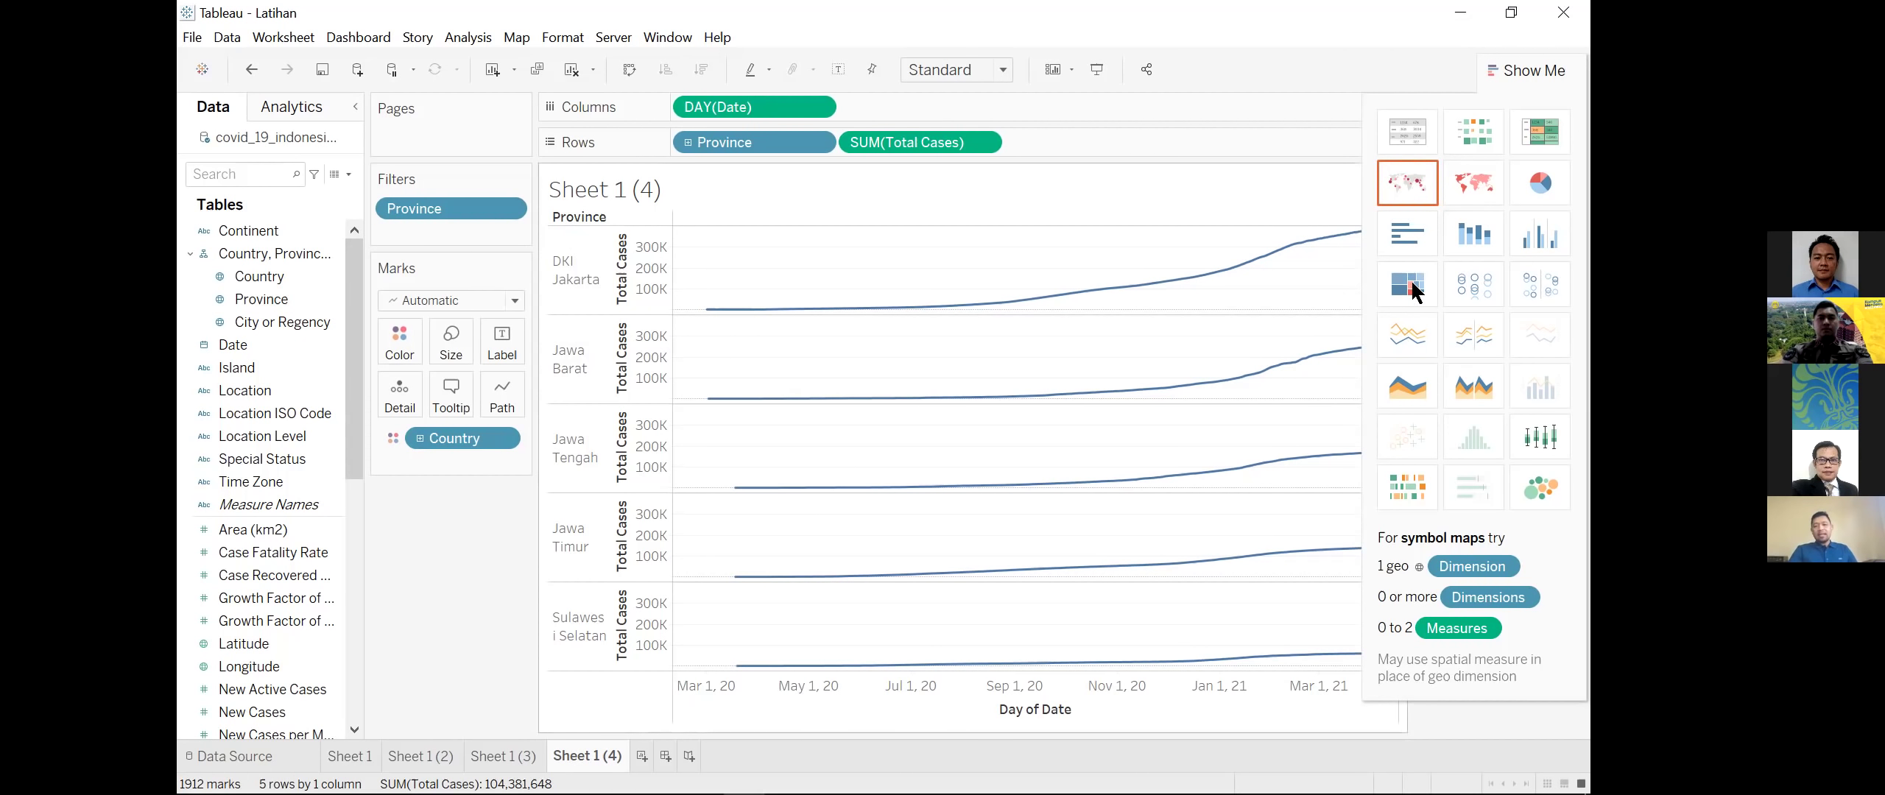
{"action": "left_click", "coordinate": [1404, 145]}
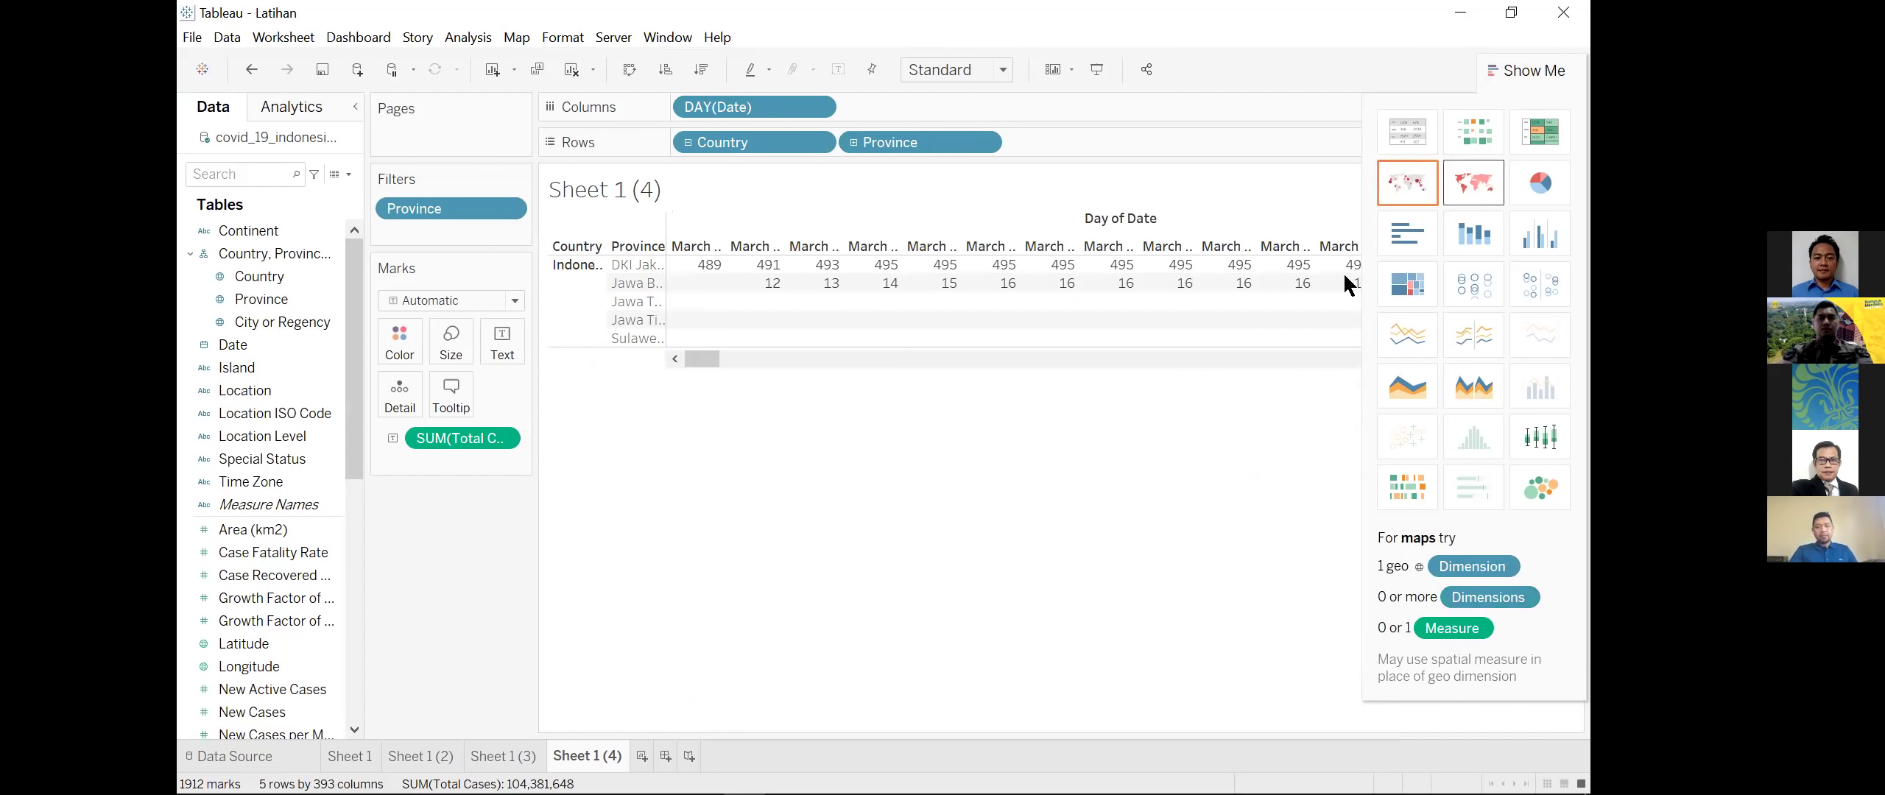
Step: Remove Country from Rows and convert the daily province table into a continuous line chart
{"action": "right_click", "coordinate": [575, 254]}
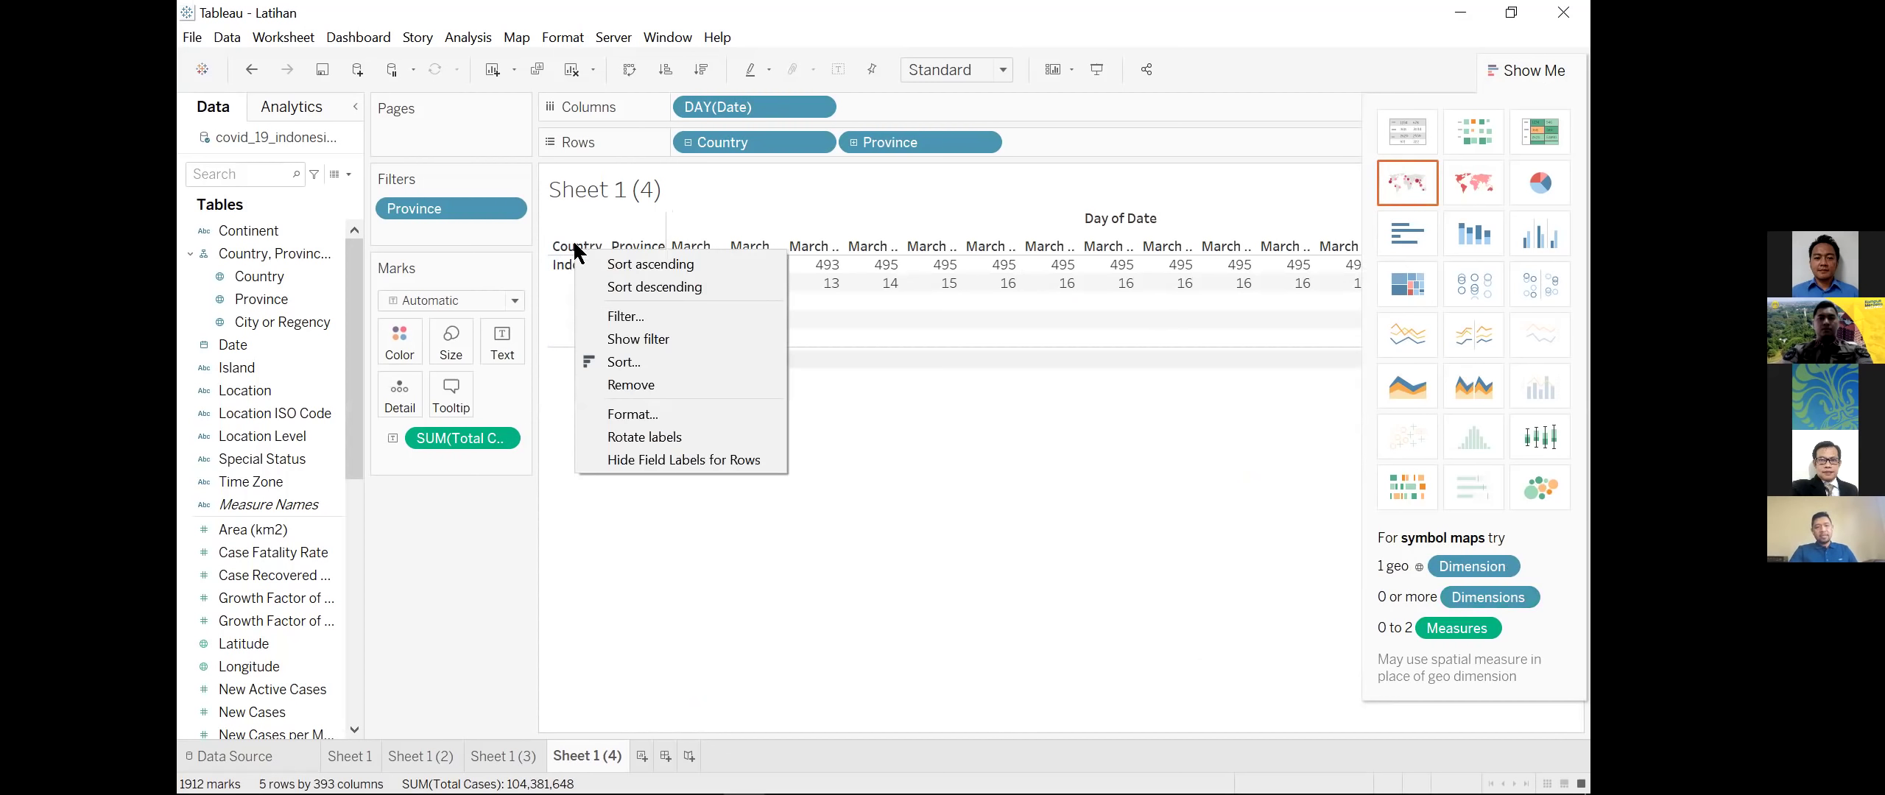
{"action": "left_click", "coordinate": [691, 143]}
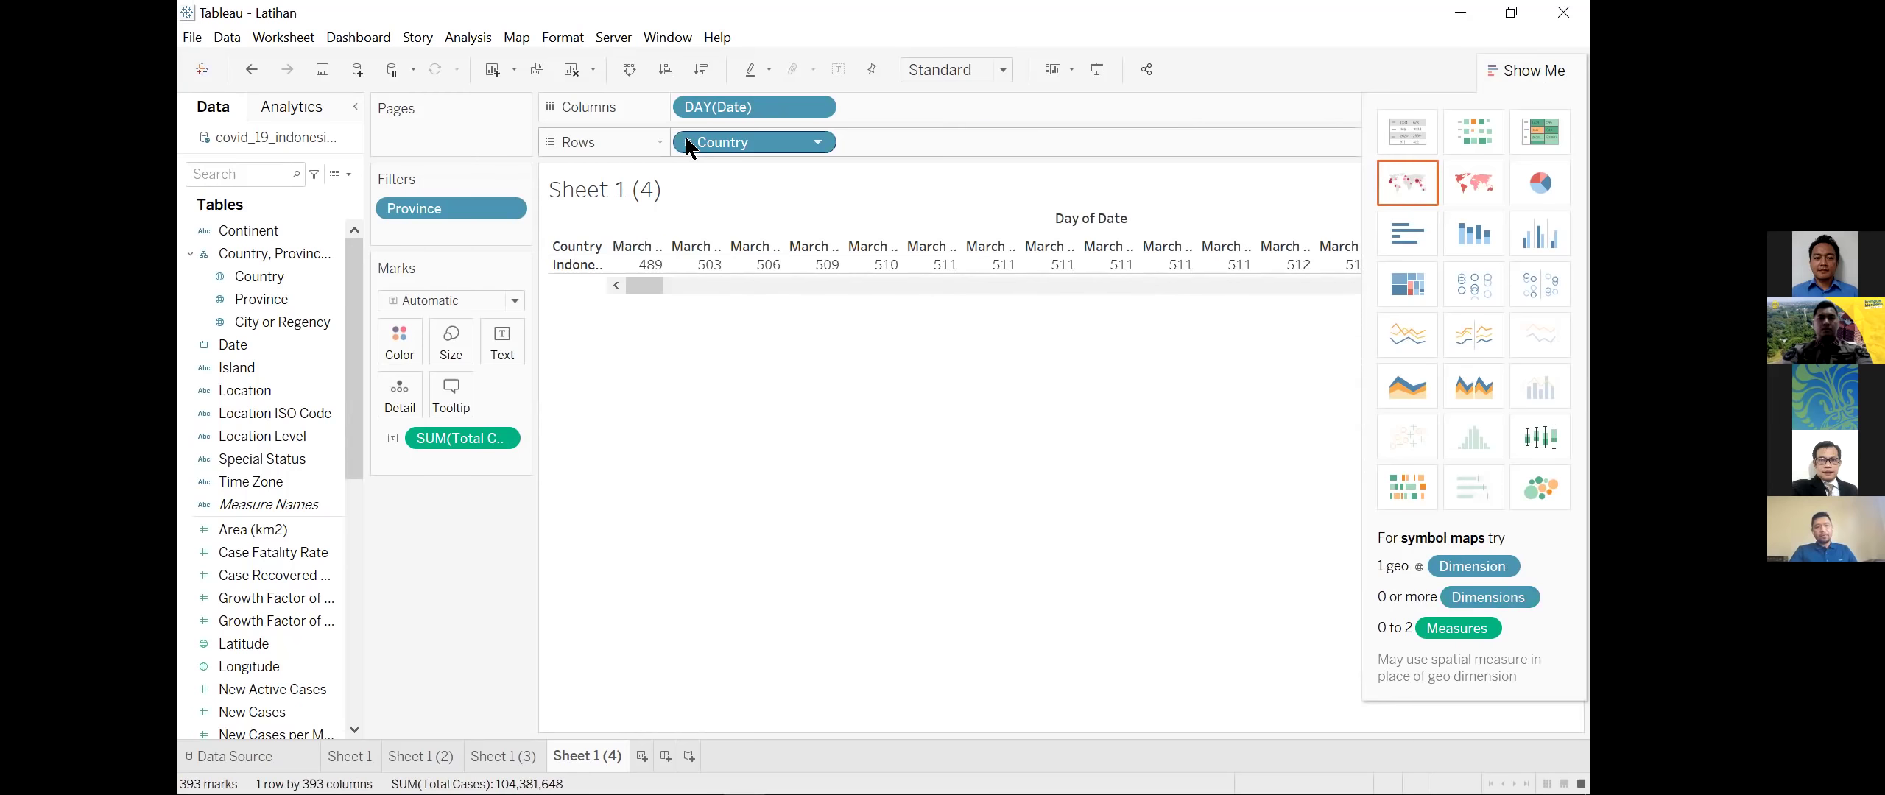
{"action": "left_click", "coordinate": [817, 143]}
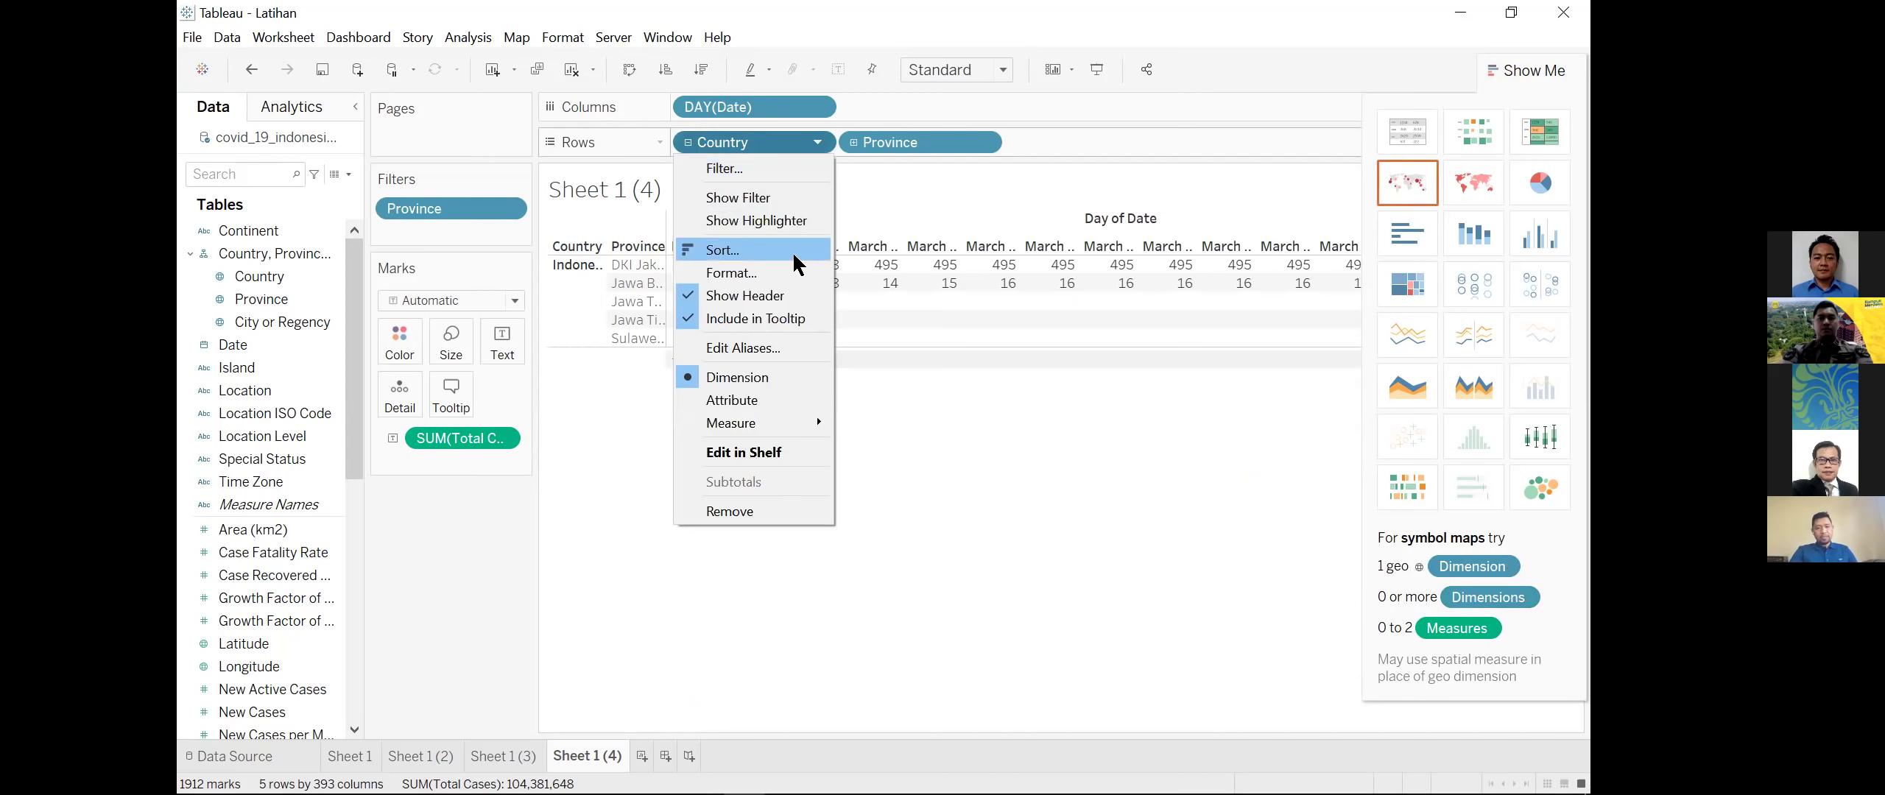
{"action": "left_click", "coordinate": [744, 512]}
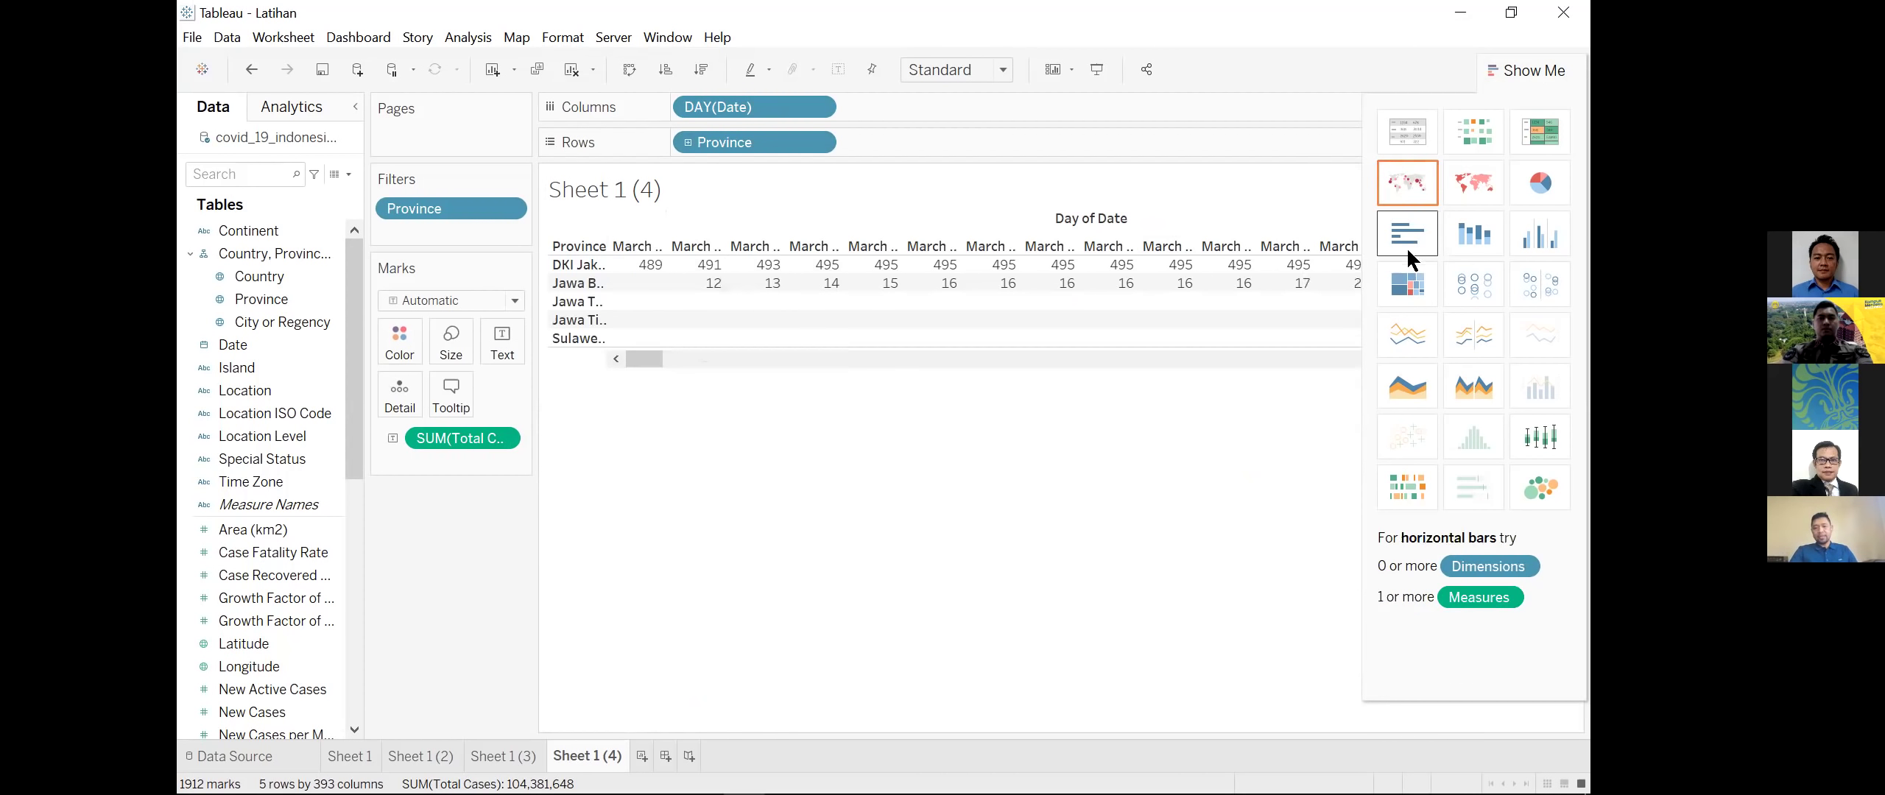
{"action": "left_click", "coordinate": [1404, 336]}
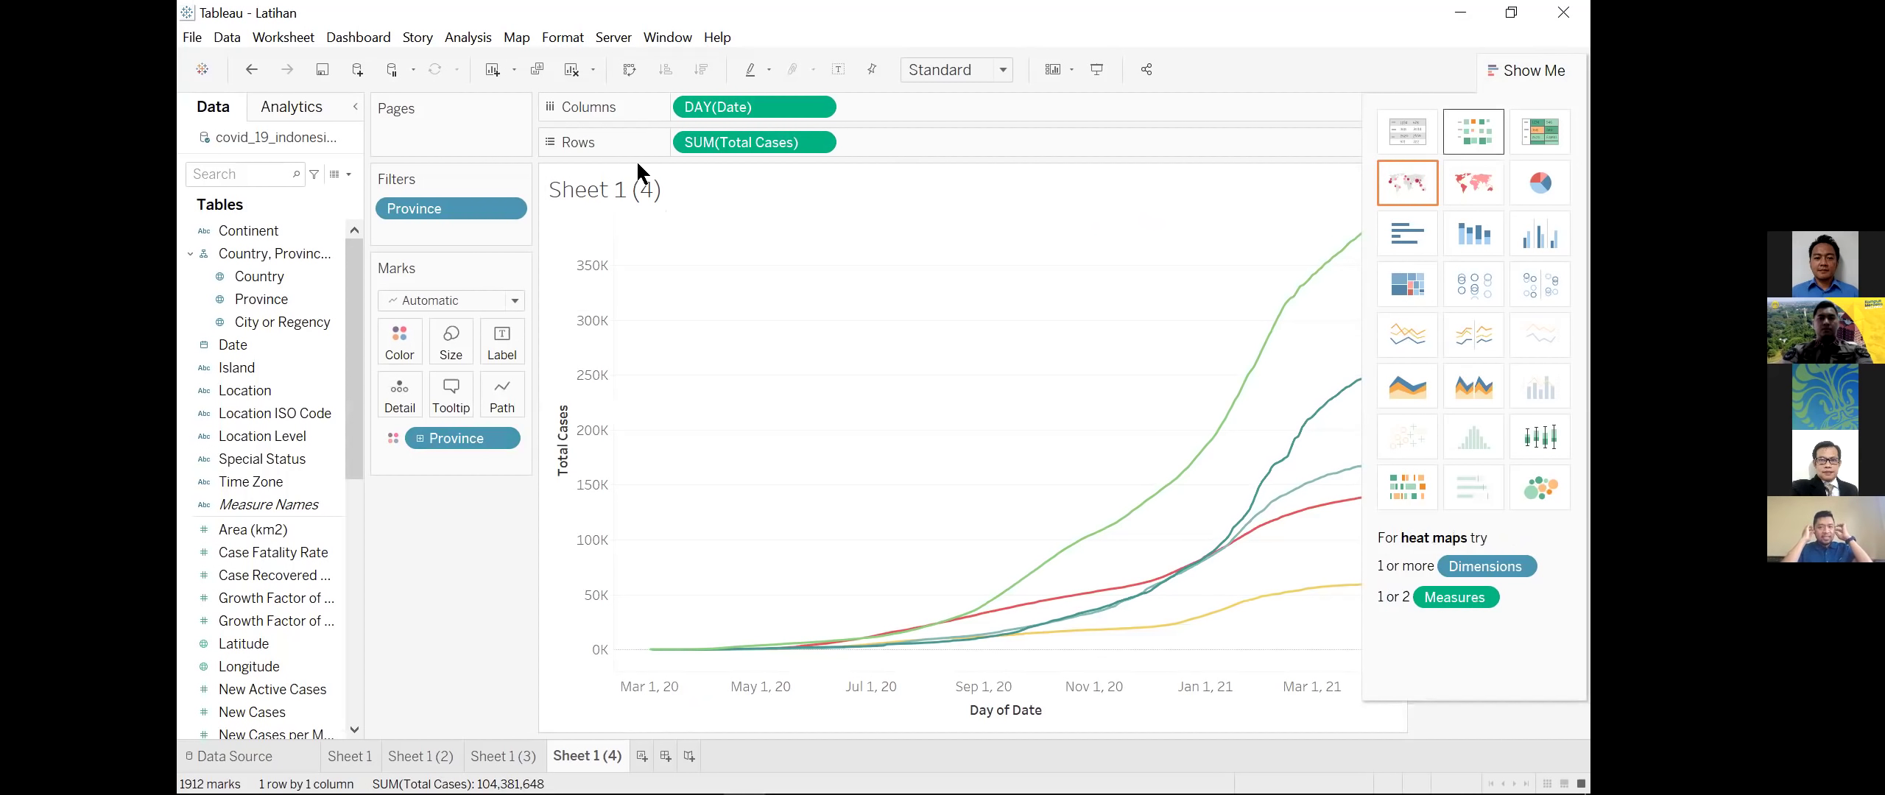
Step: Turn on mark labels for the province lines and hide the chart type suggestions
{"action": "left_click", "coordinate": [502, 342]}
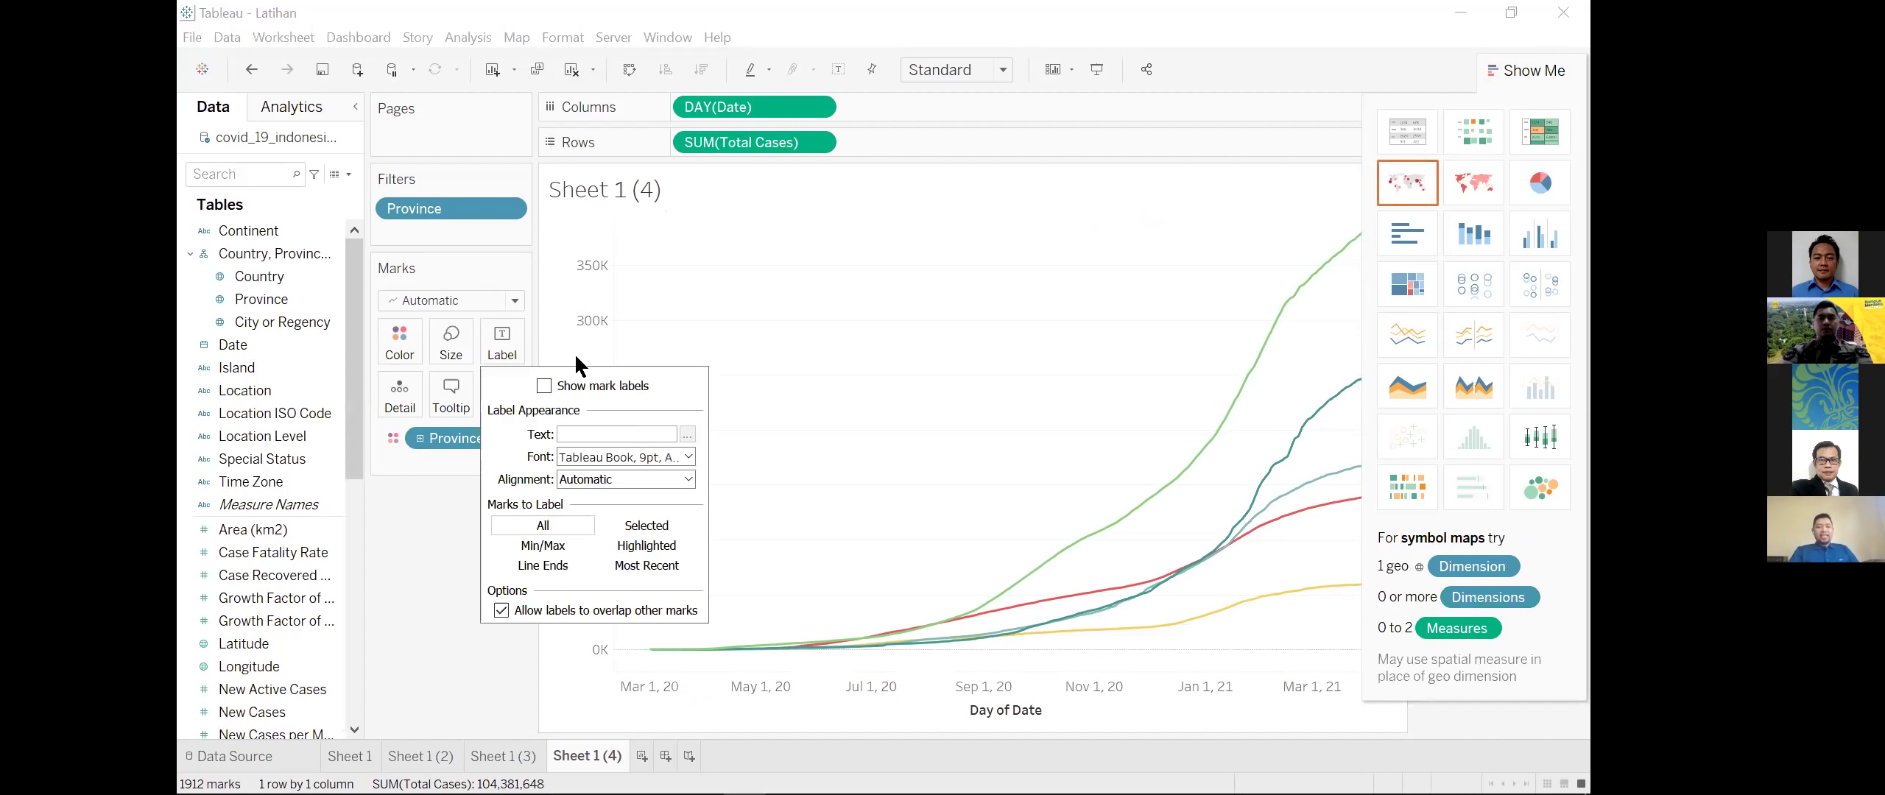
{"action": "left_click", "coordinate": [546, 385]}
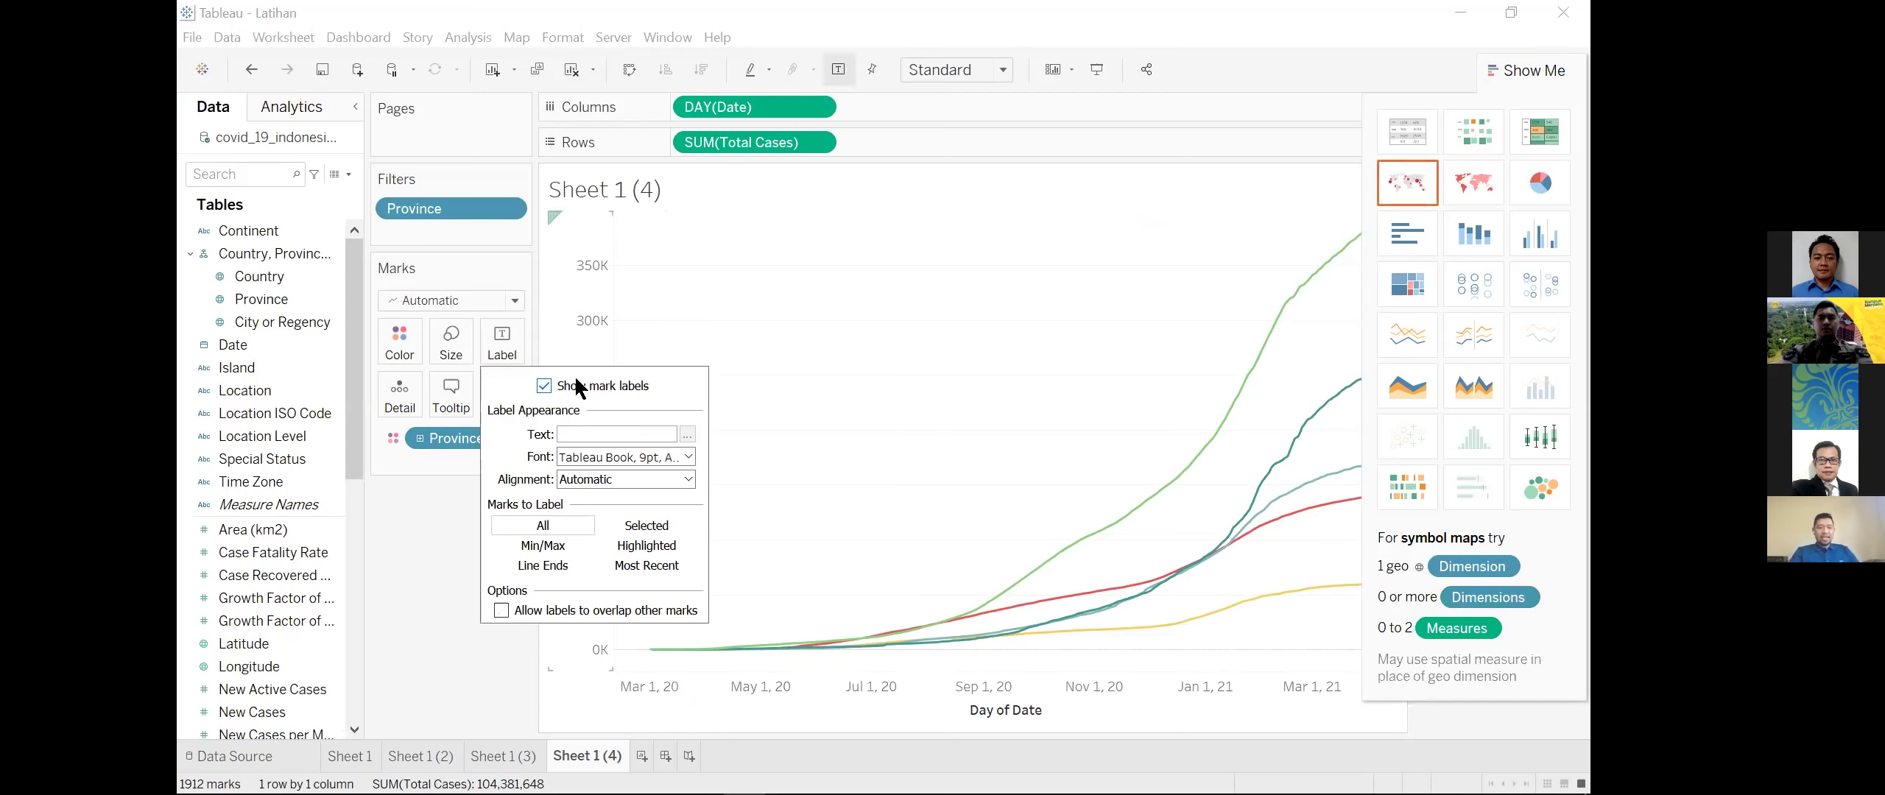
{"action": "left_click", "coordinate": [452, 539]}
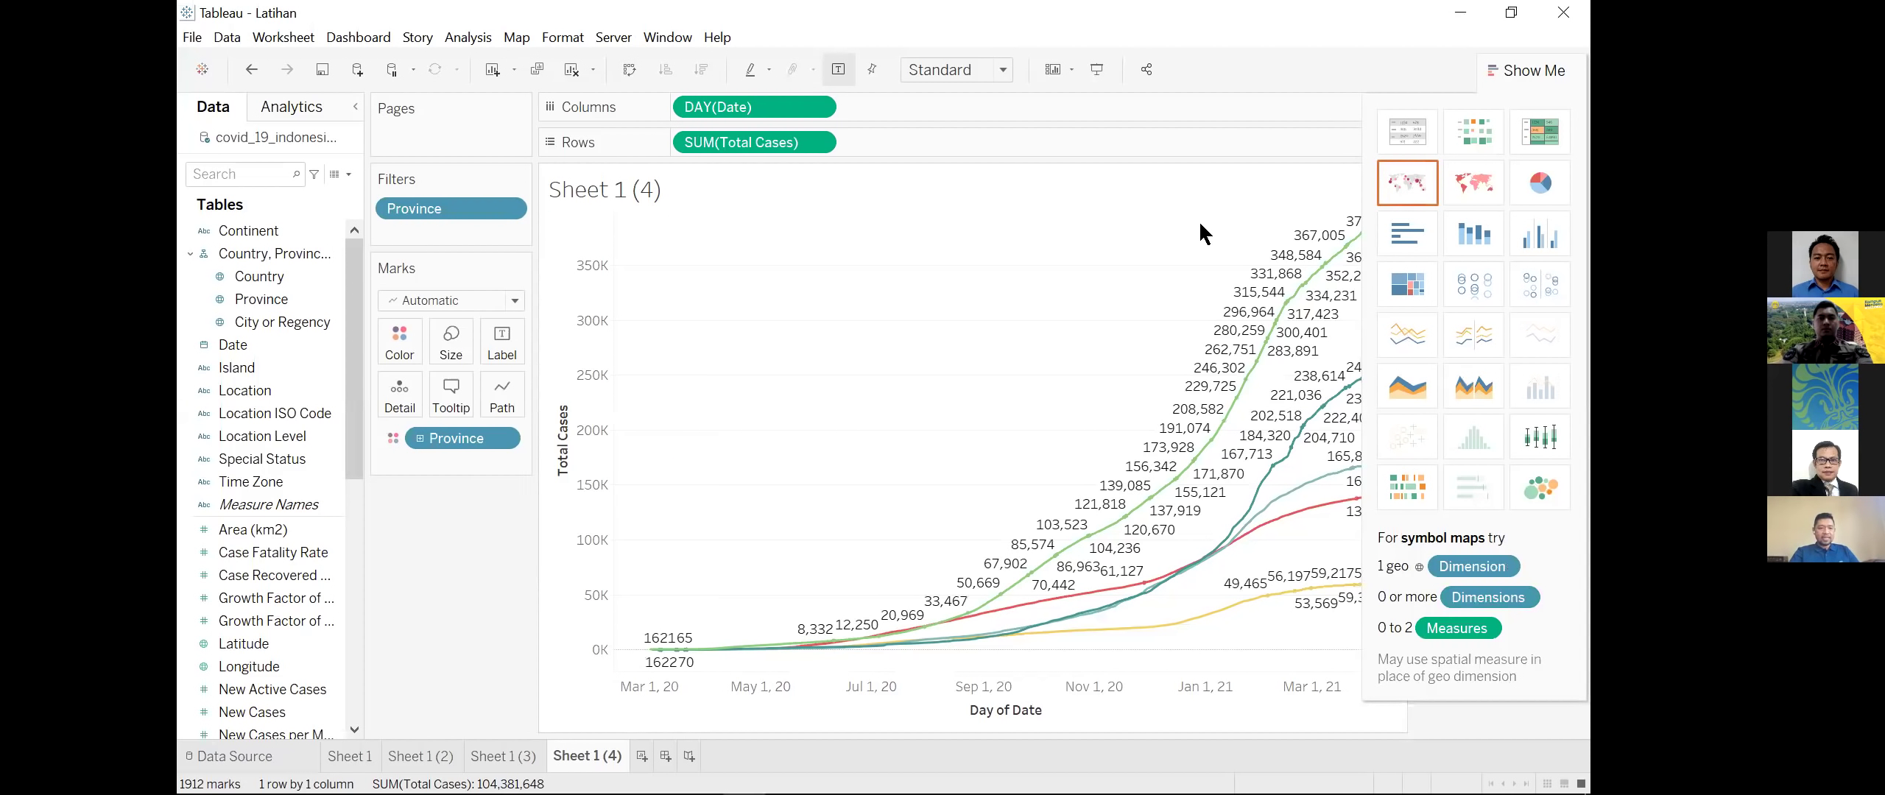
{"action": "left_click", "coordinate": [1516, 66]}
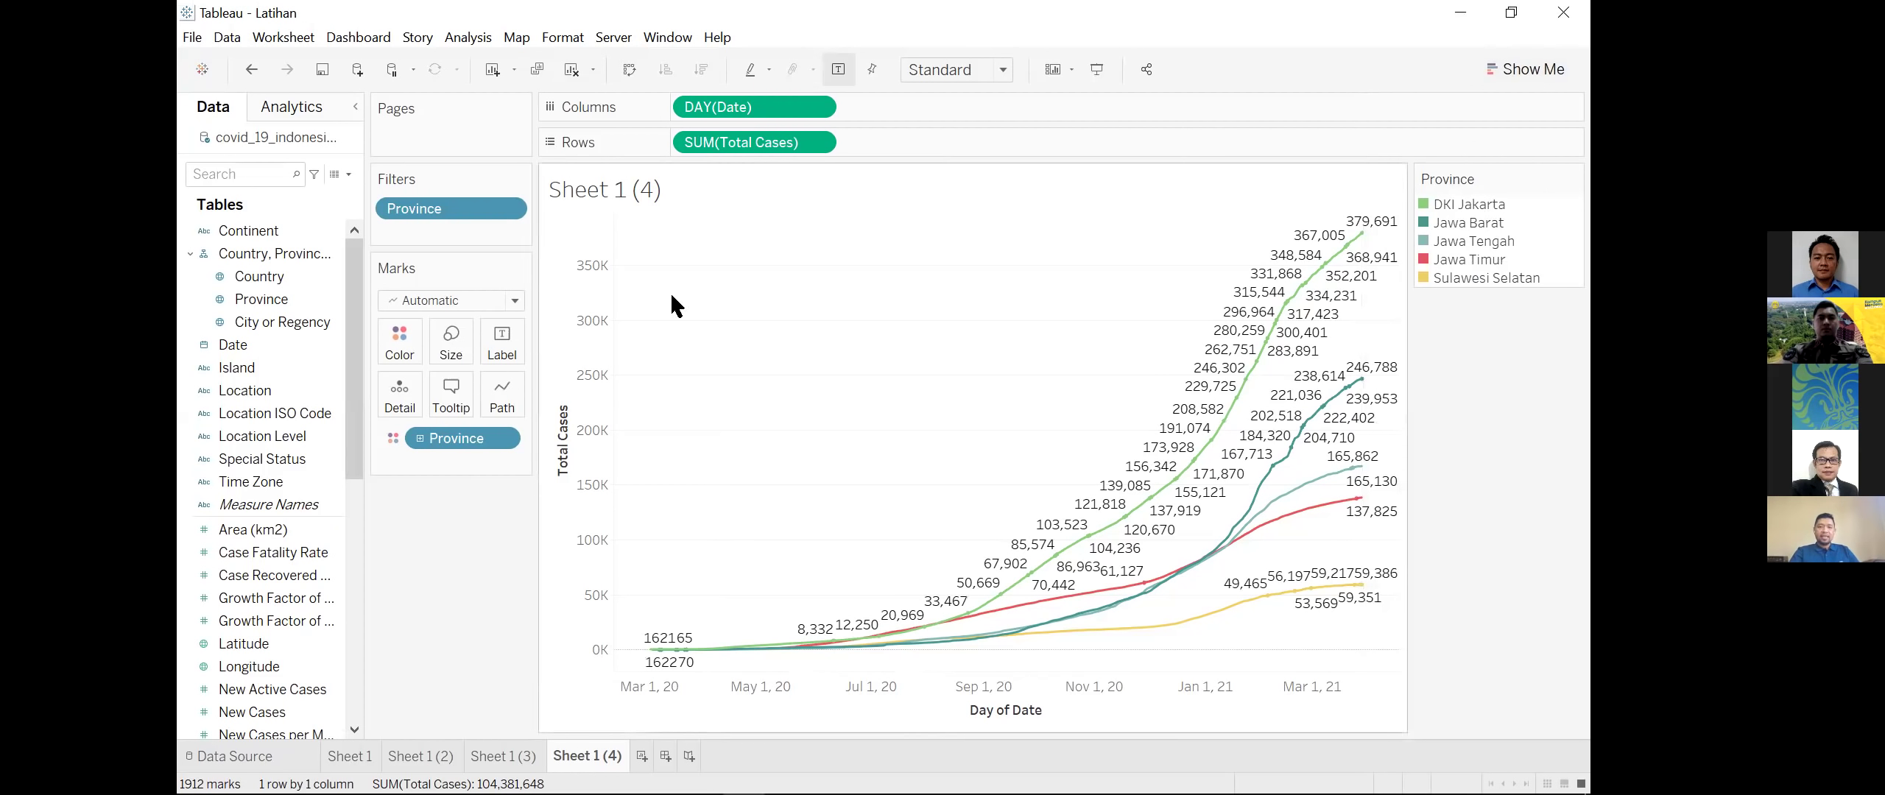
Step: Keep only DKI Jakarta, Jawa Barat and Jawa Tengah in the total cases line chart
{"action": "left_click", "coordinate": [1491, 204]}
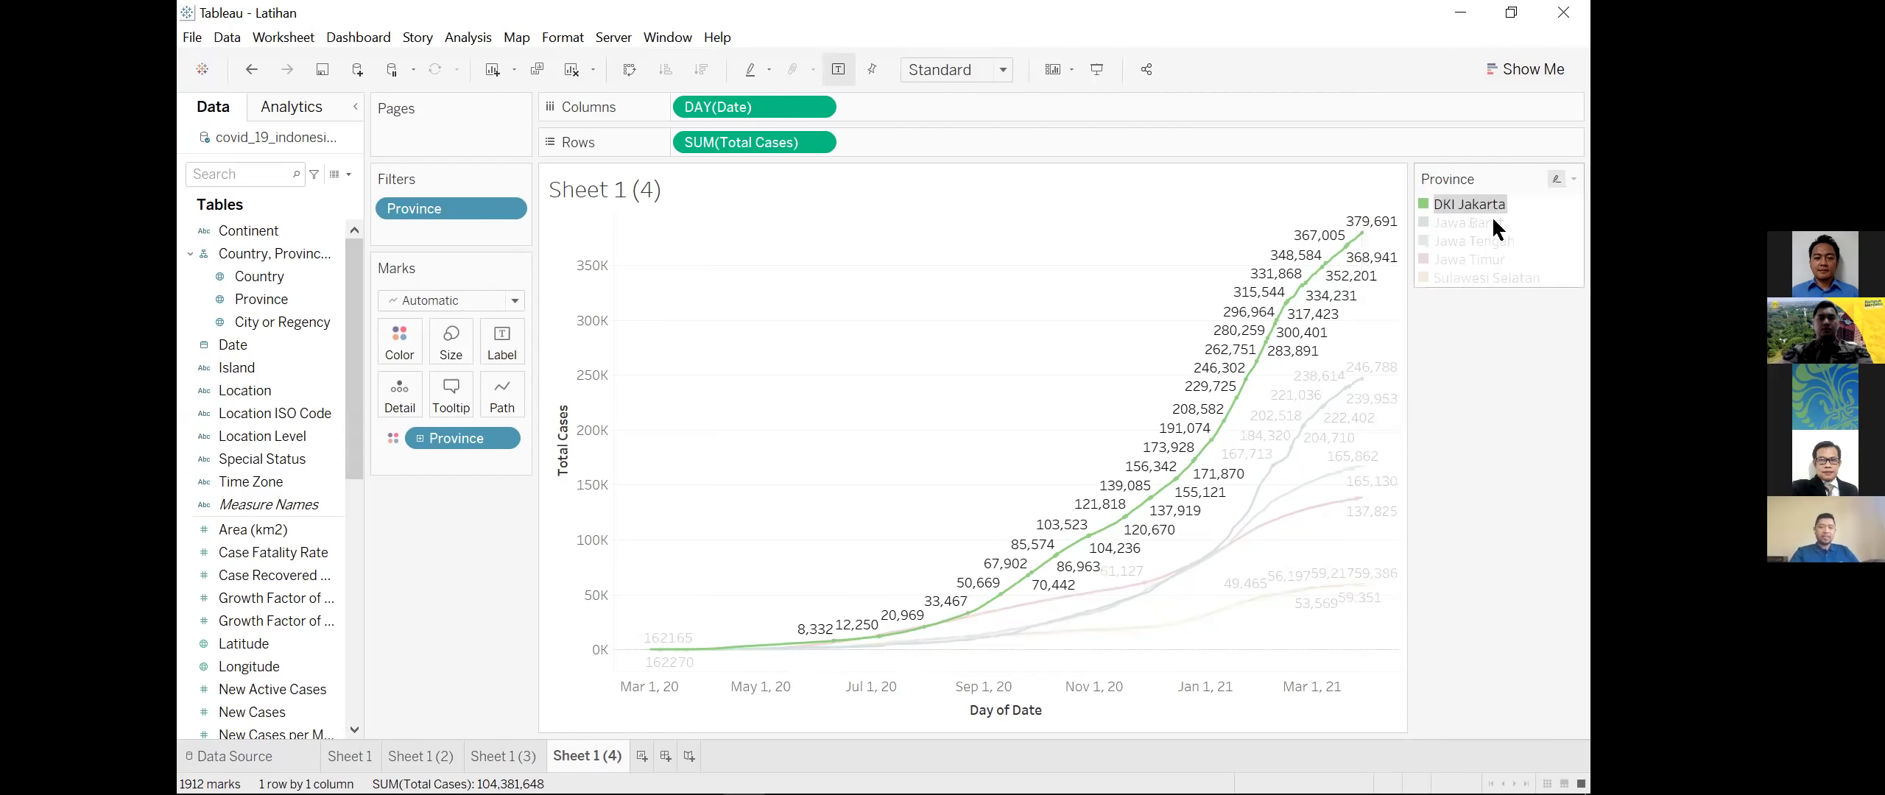
{"action": "left_click", "coordinate": [1494, 236], "text": "ctrl"}
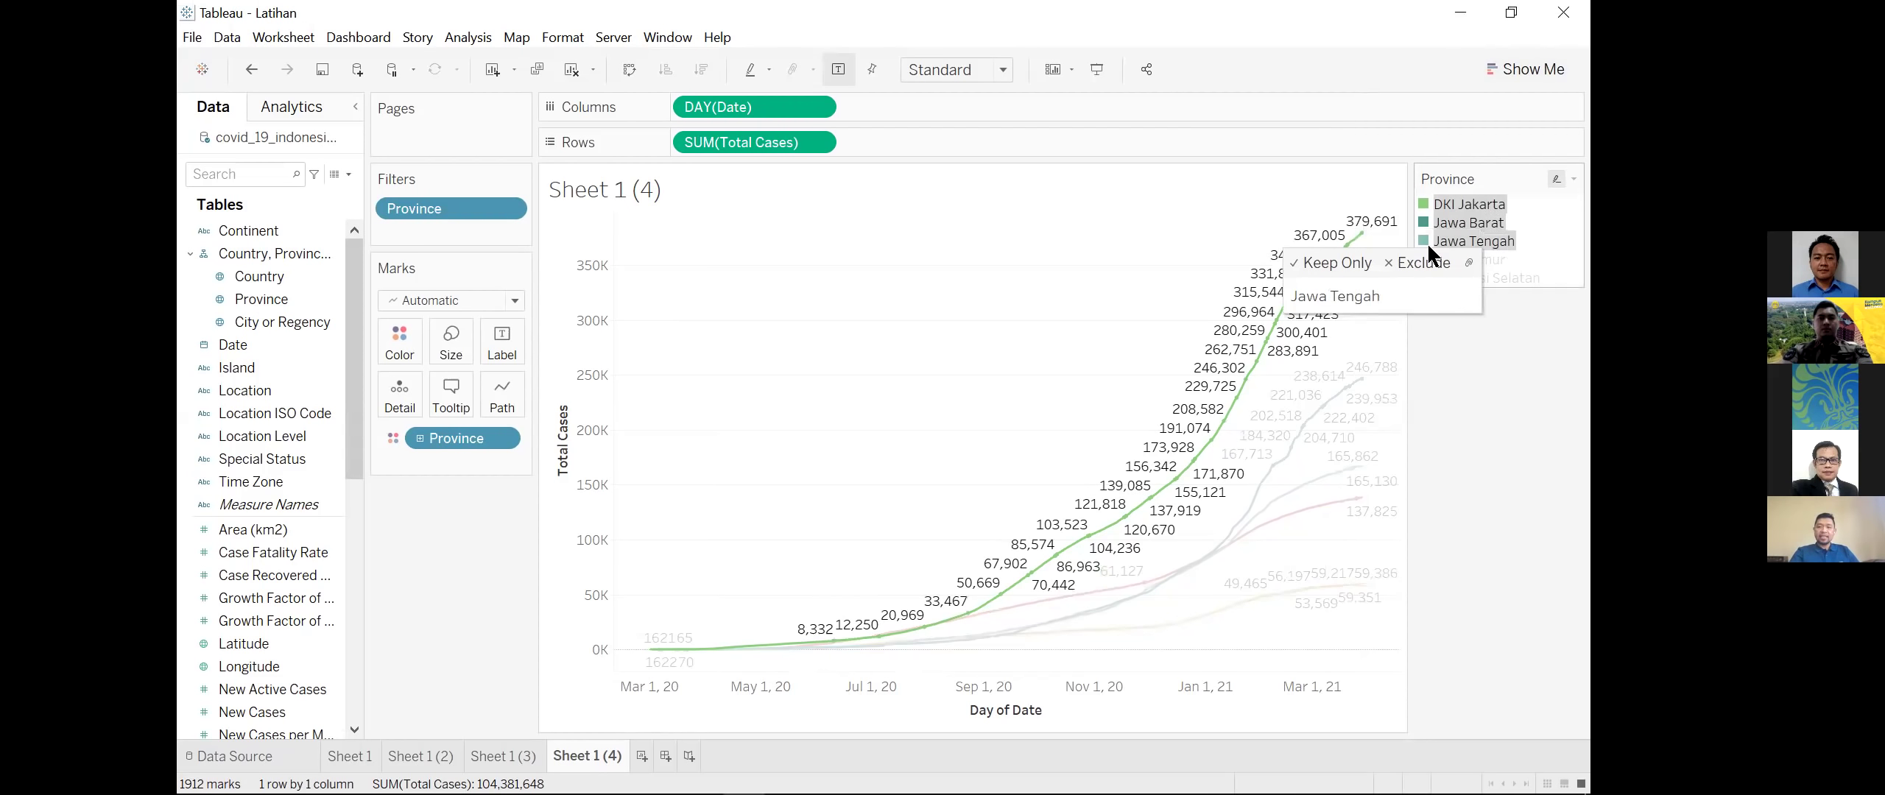
{"action": "left_click", "coordinate": [1368, 270]}
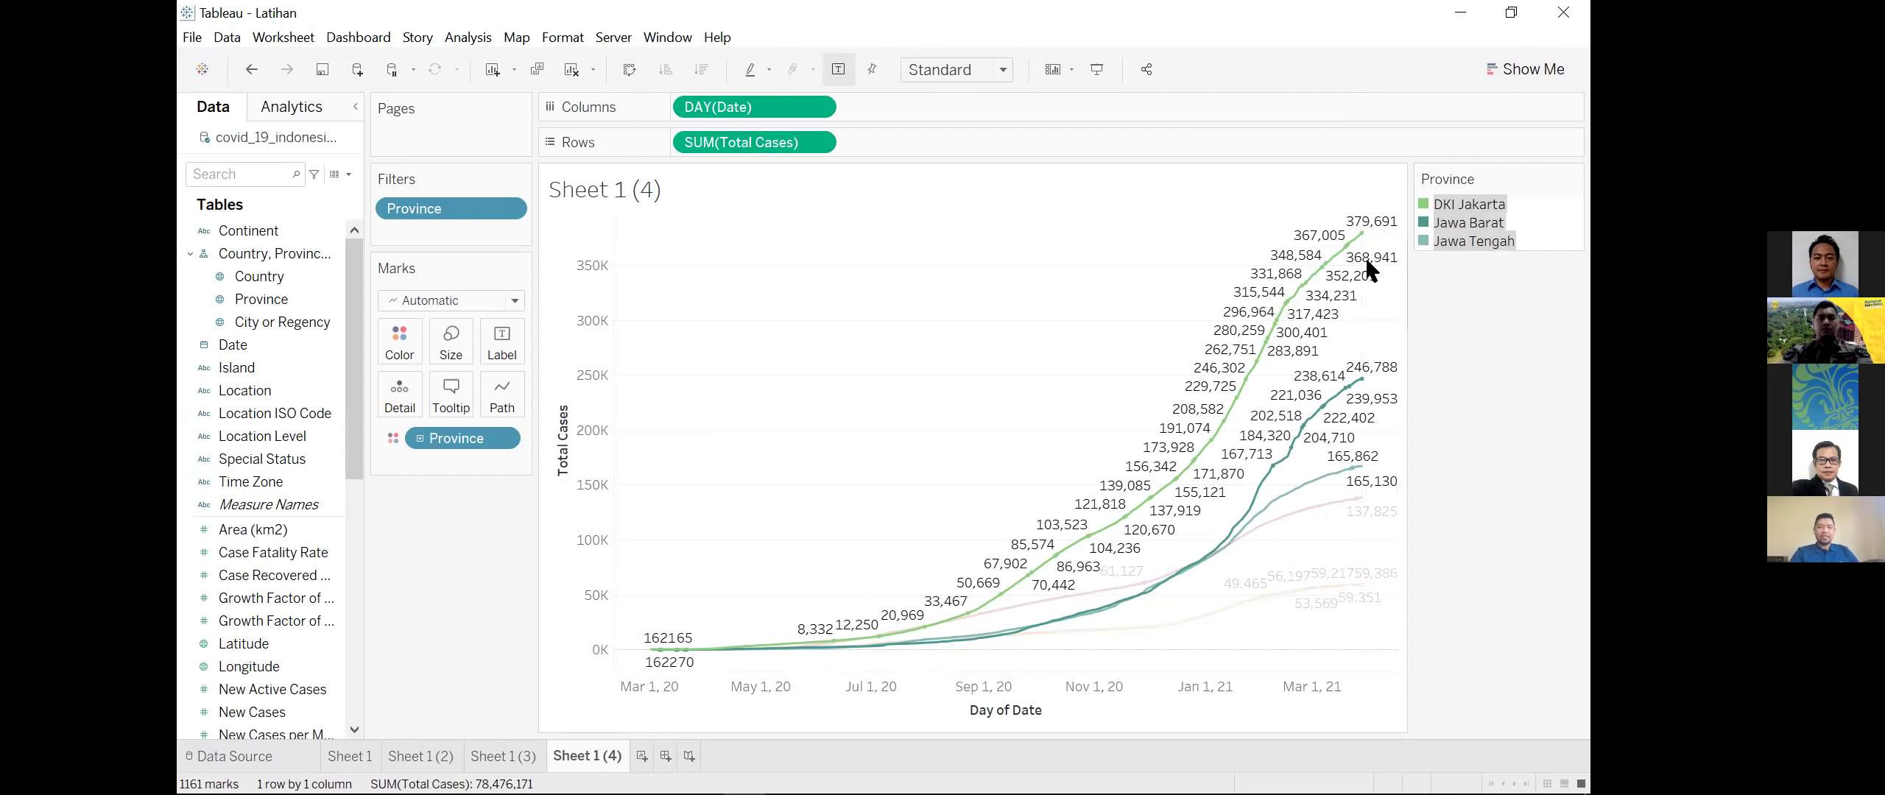
Step: Add polynomial trend lines and a forecast to the three-province chart of daily total cases
{"action": "left_click", "coordinate": [283, 109]}
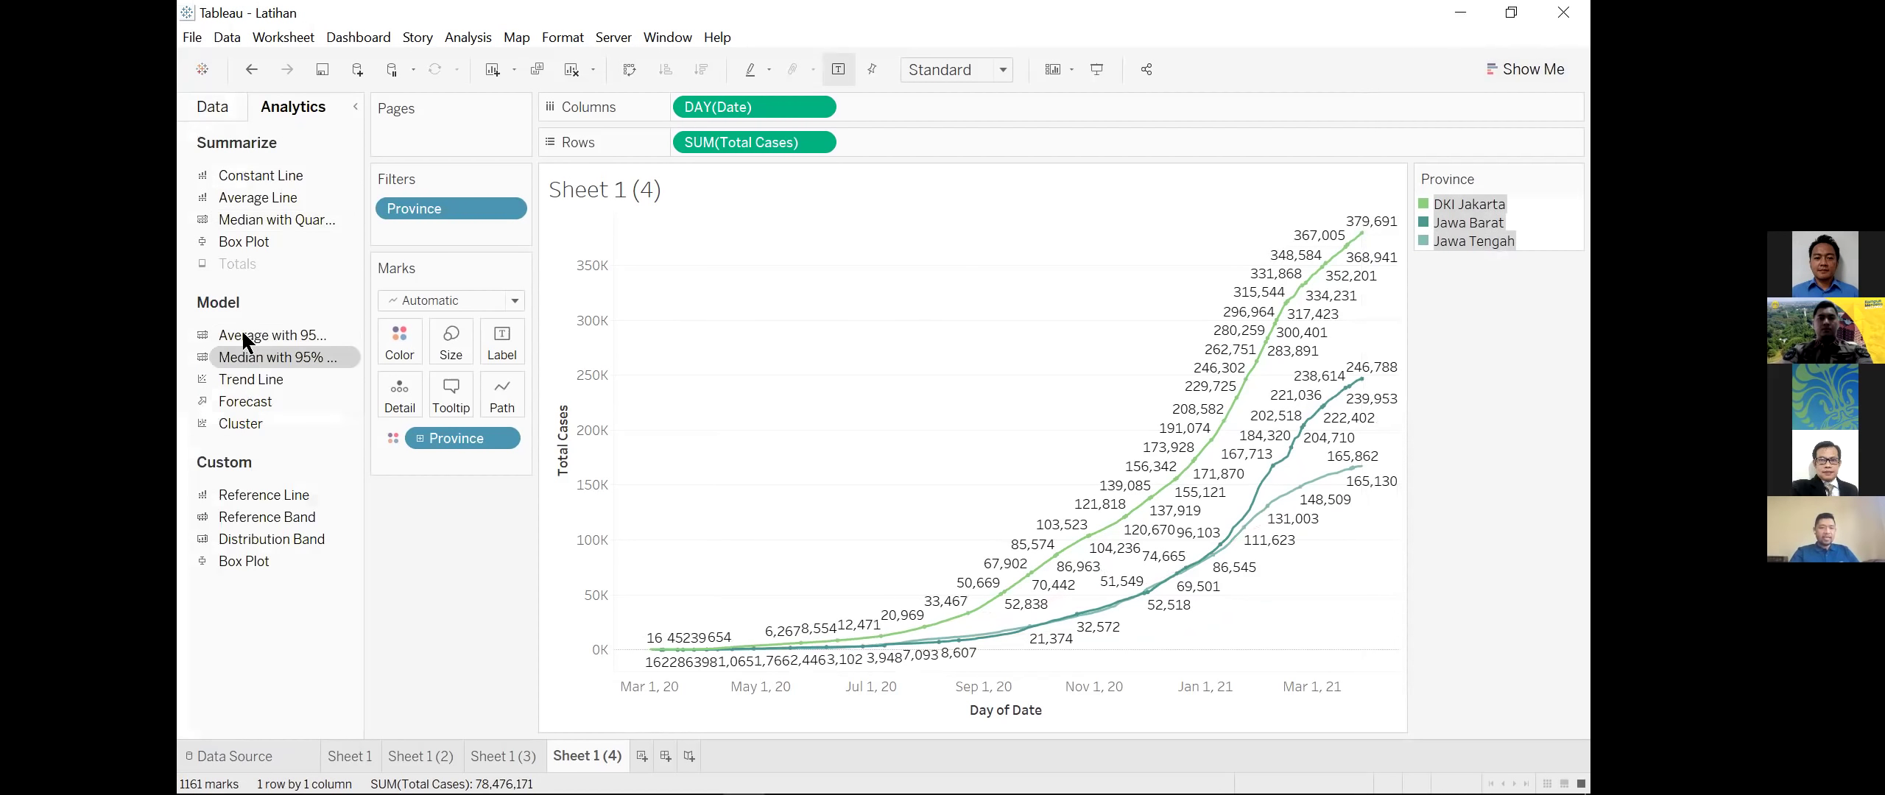
{"action": "left_click_drag", "start_coordinate": [239, 379], "coordinate": [1007, 251]}
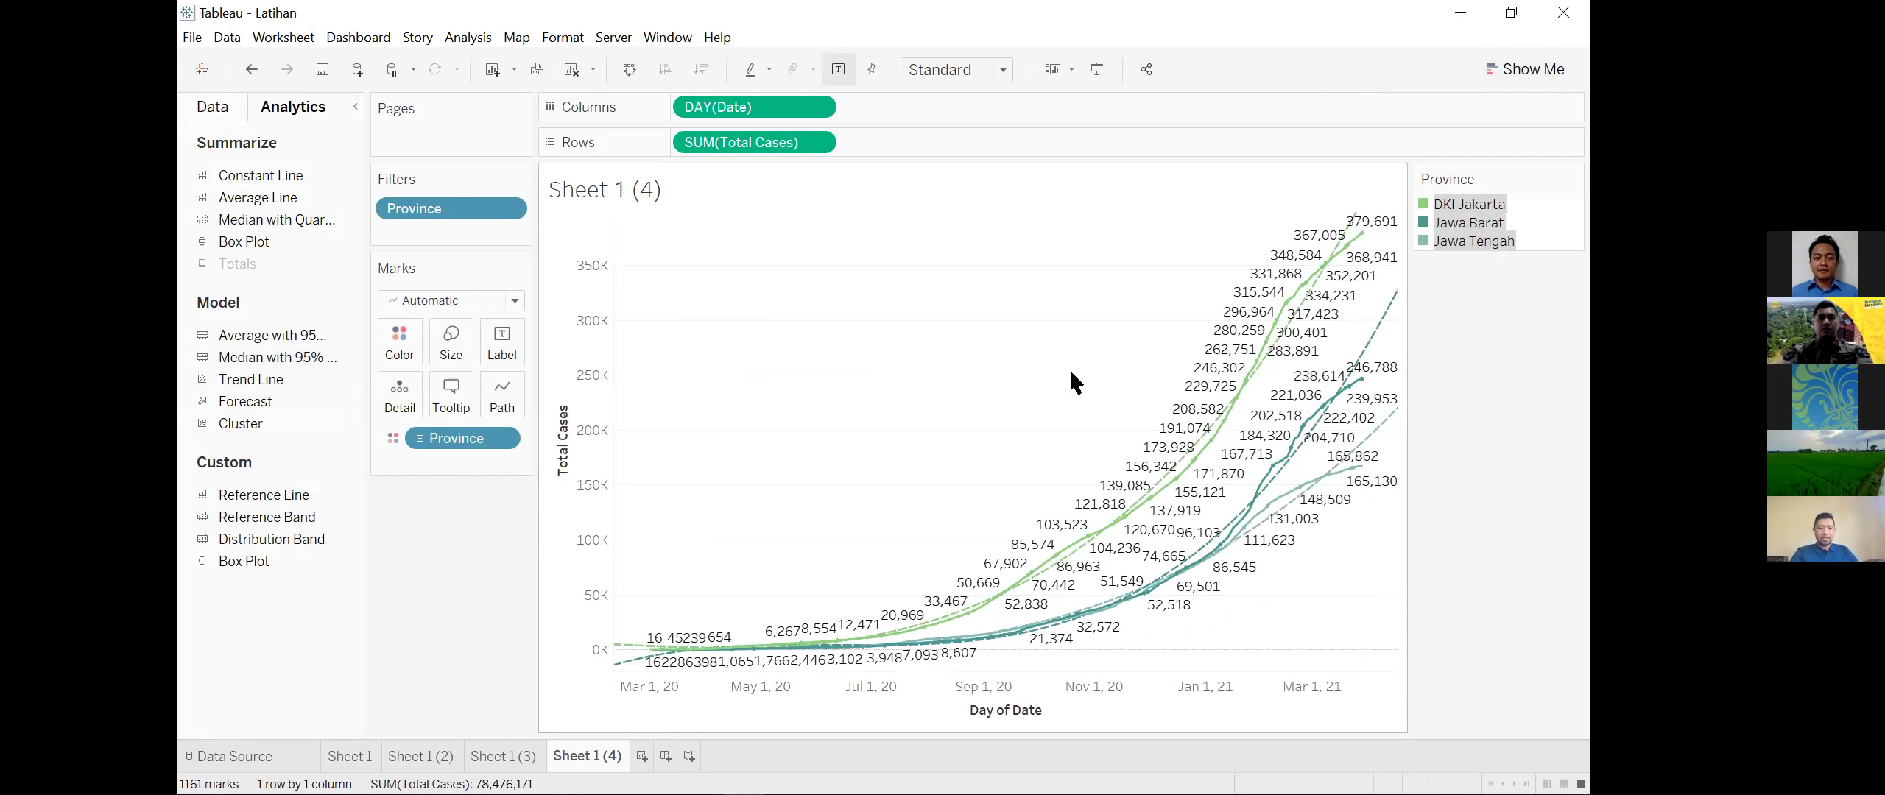
{"action": "mouse_move", "coordinate": [1388, 294]}
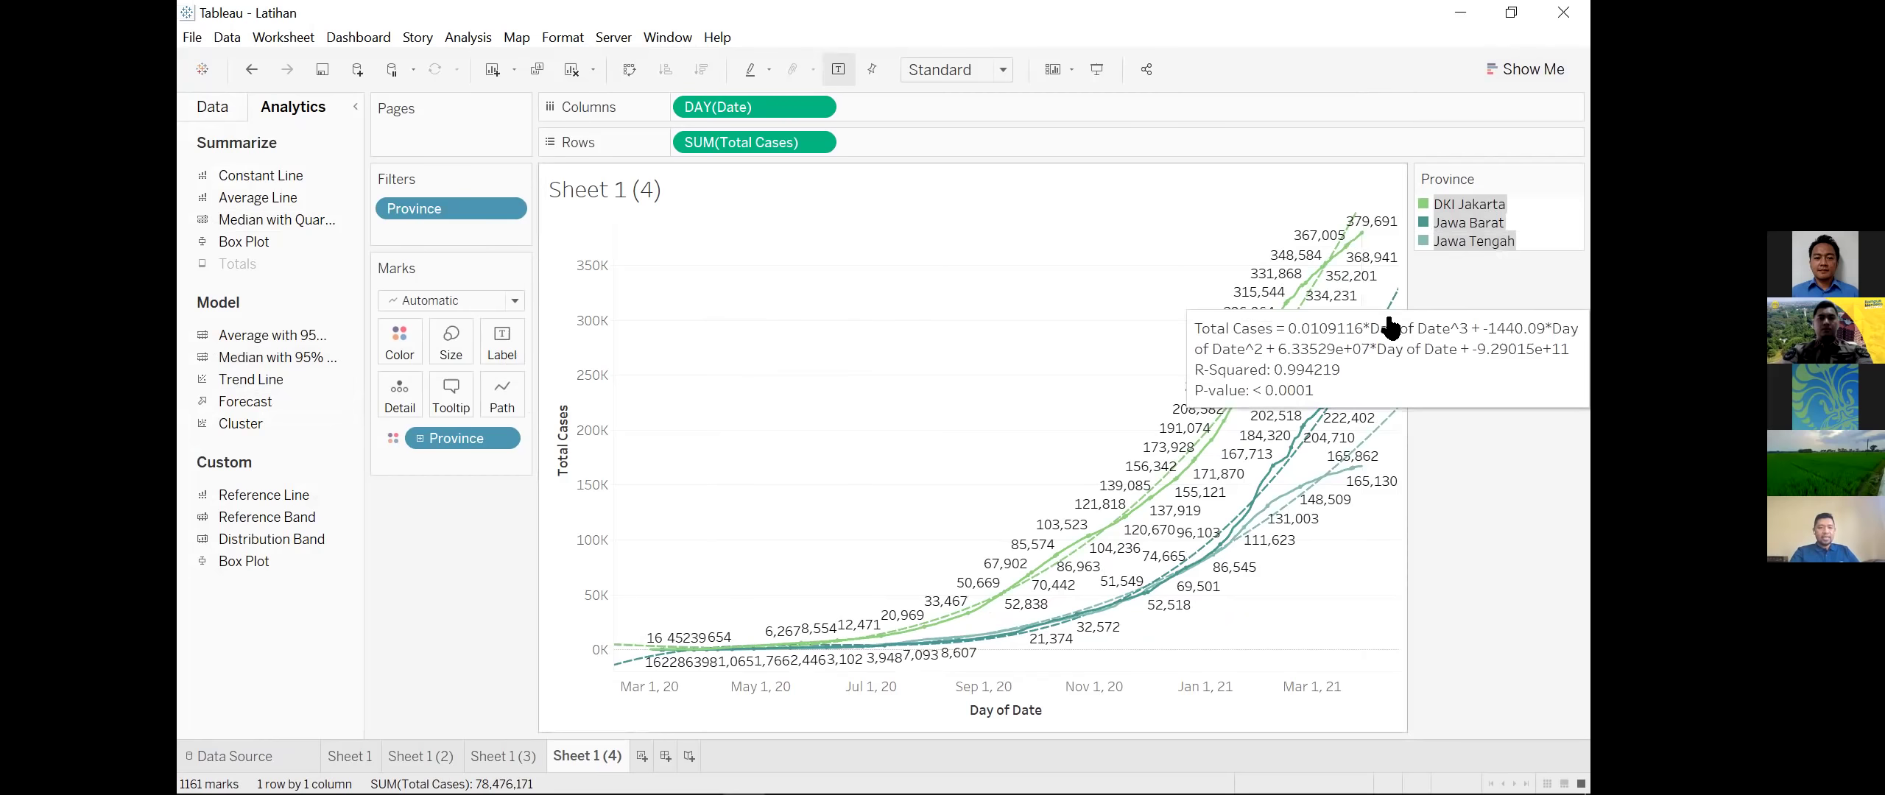
{"action": "left_click_drag", "start_coordinate": [240, 404], "coordinate": [690, 250]}
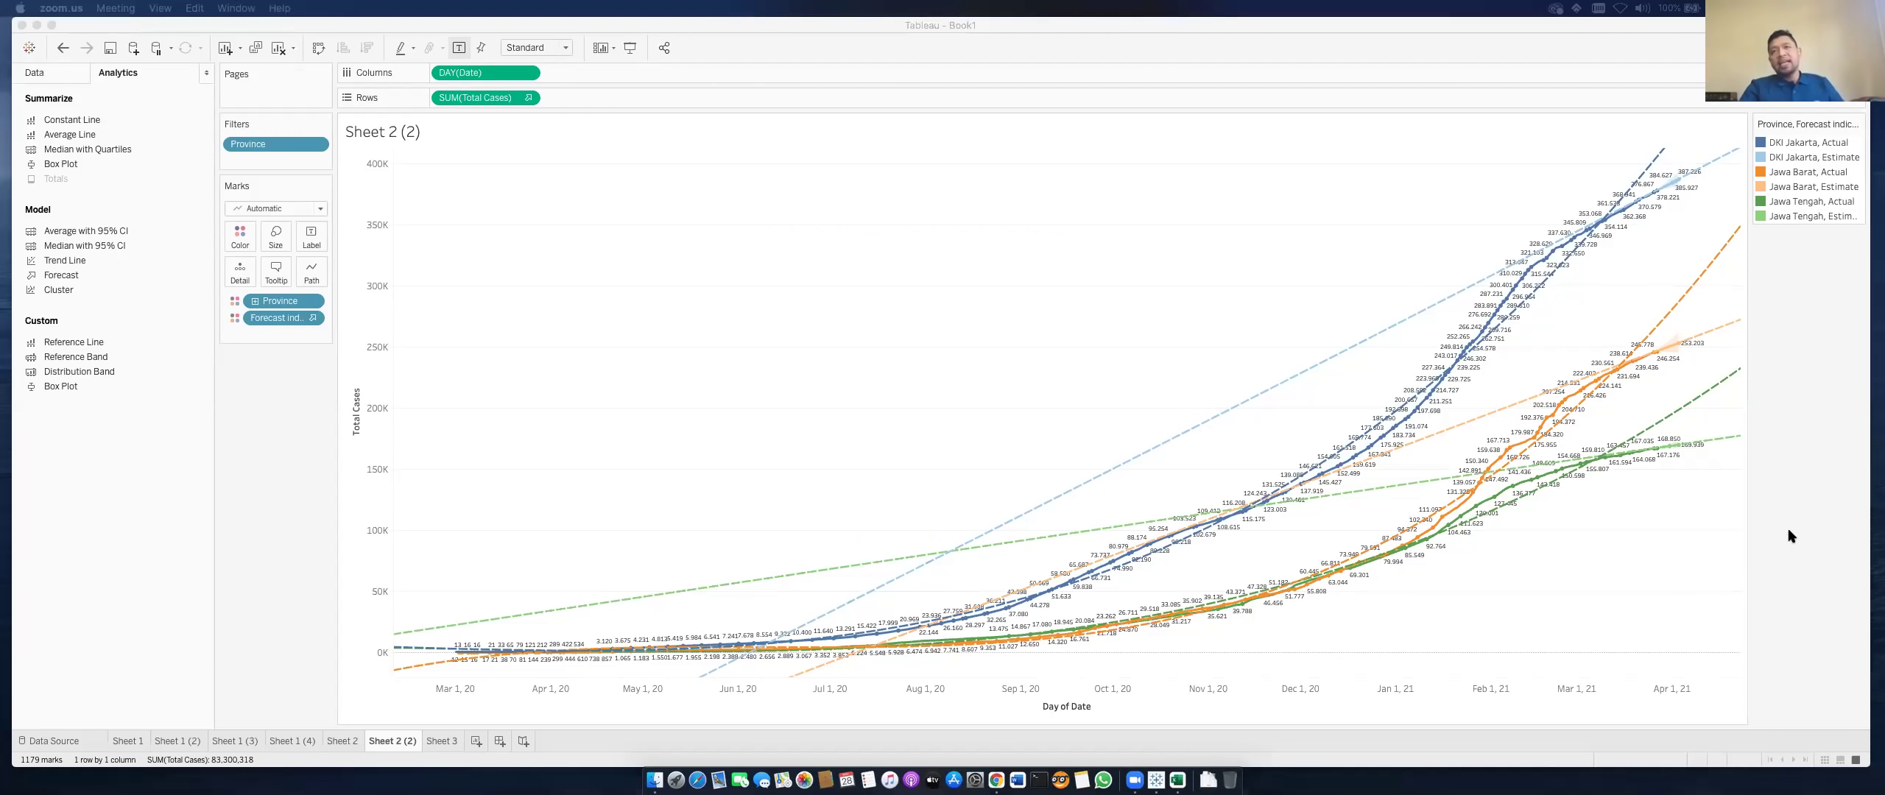
Step: Examine the details of the estimated point near the end of the Jawa Barat line
{"action": "left_click", "coordinate": [1684, 361]}
{"action": "mouse_move", "coordinate": [1680, 355]}
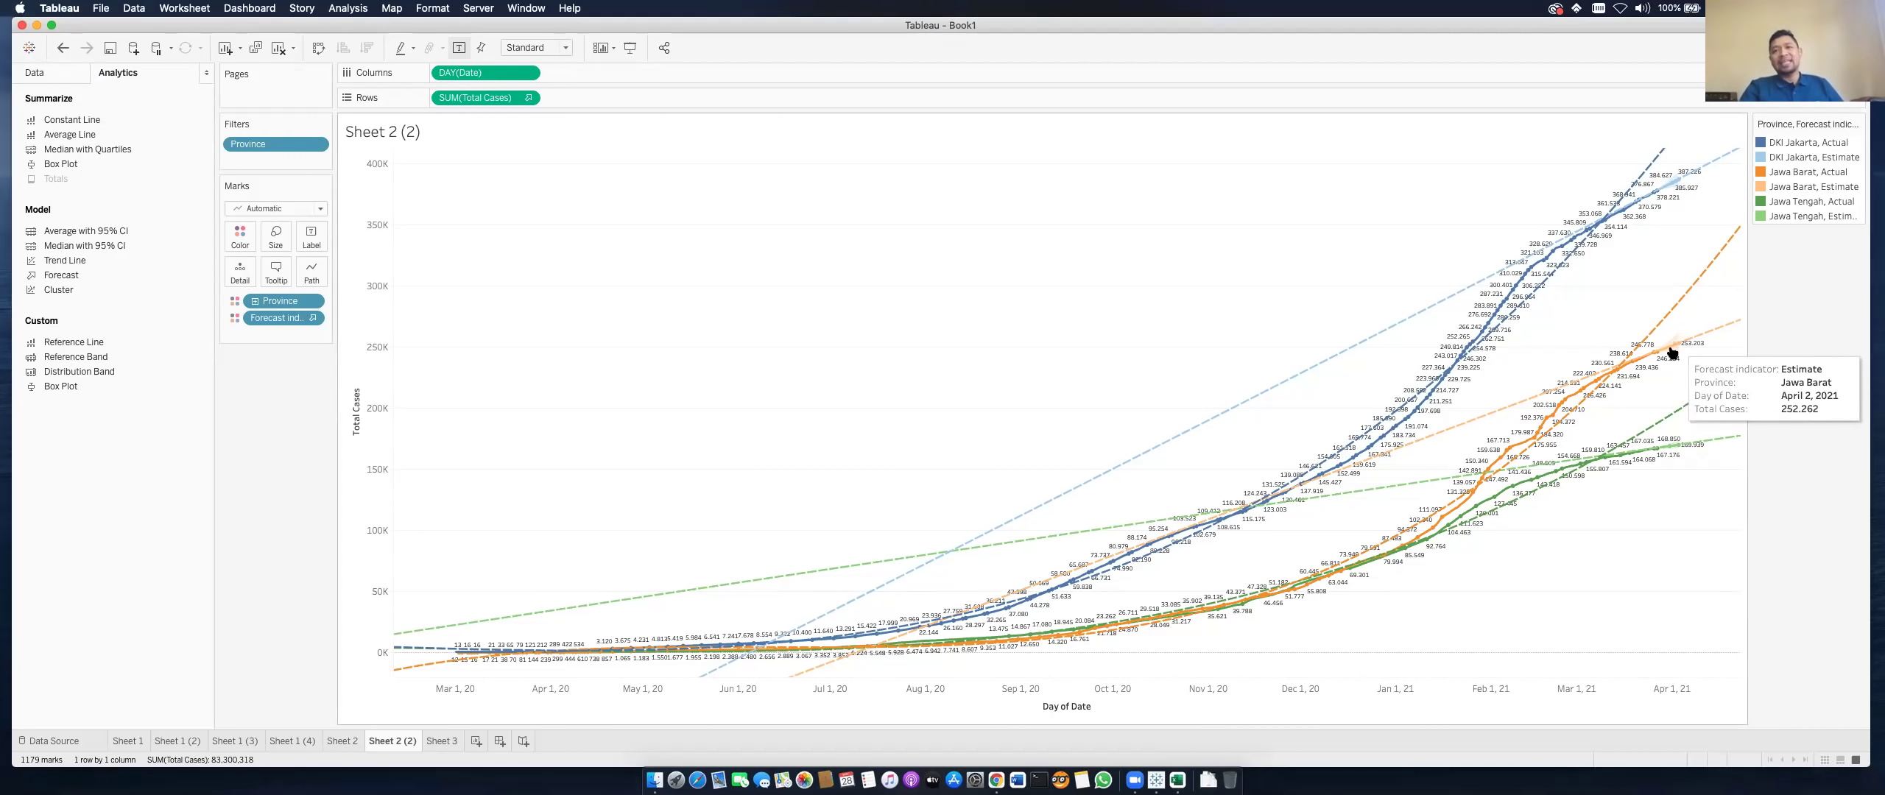
{"action": "left_click", "coordinate": [1675, 346]}
{"action": "left_click", "coordinate": [1675, 348]}
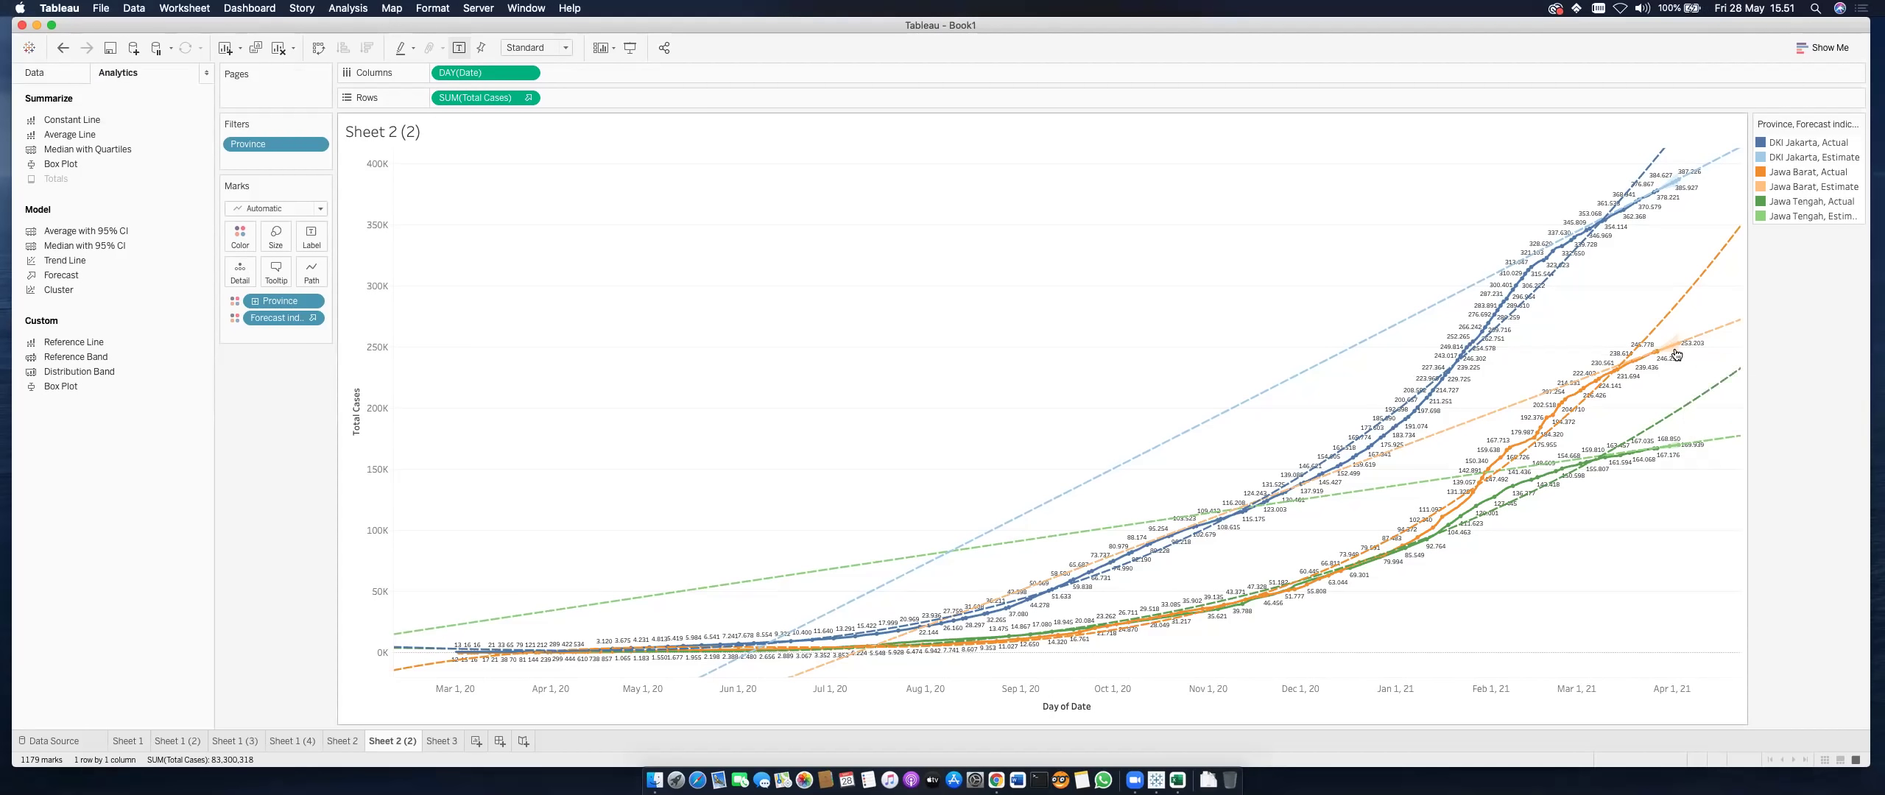
Step: Change the forecast length from automatic to Until 3 Months in the forecast options
{"action": "right_click", "coordinate": [1676, 351]}
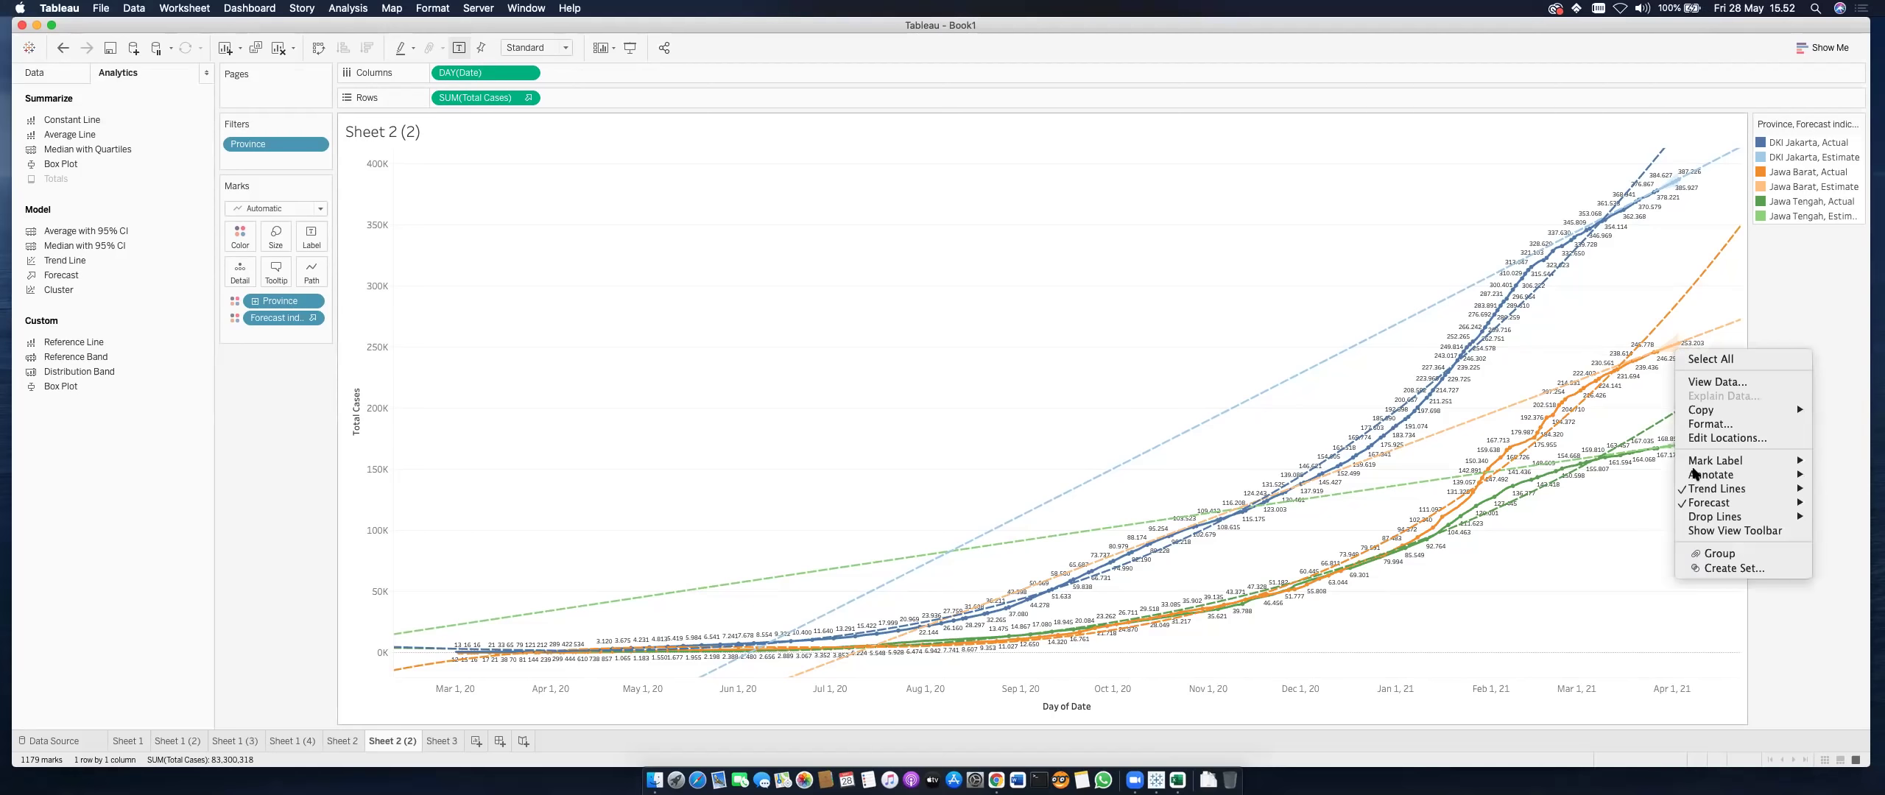
{"action": "mouse_move", "coordinate": [1695, 501]}
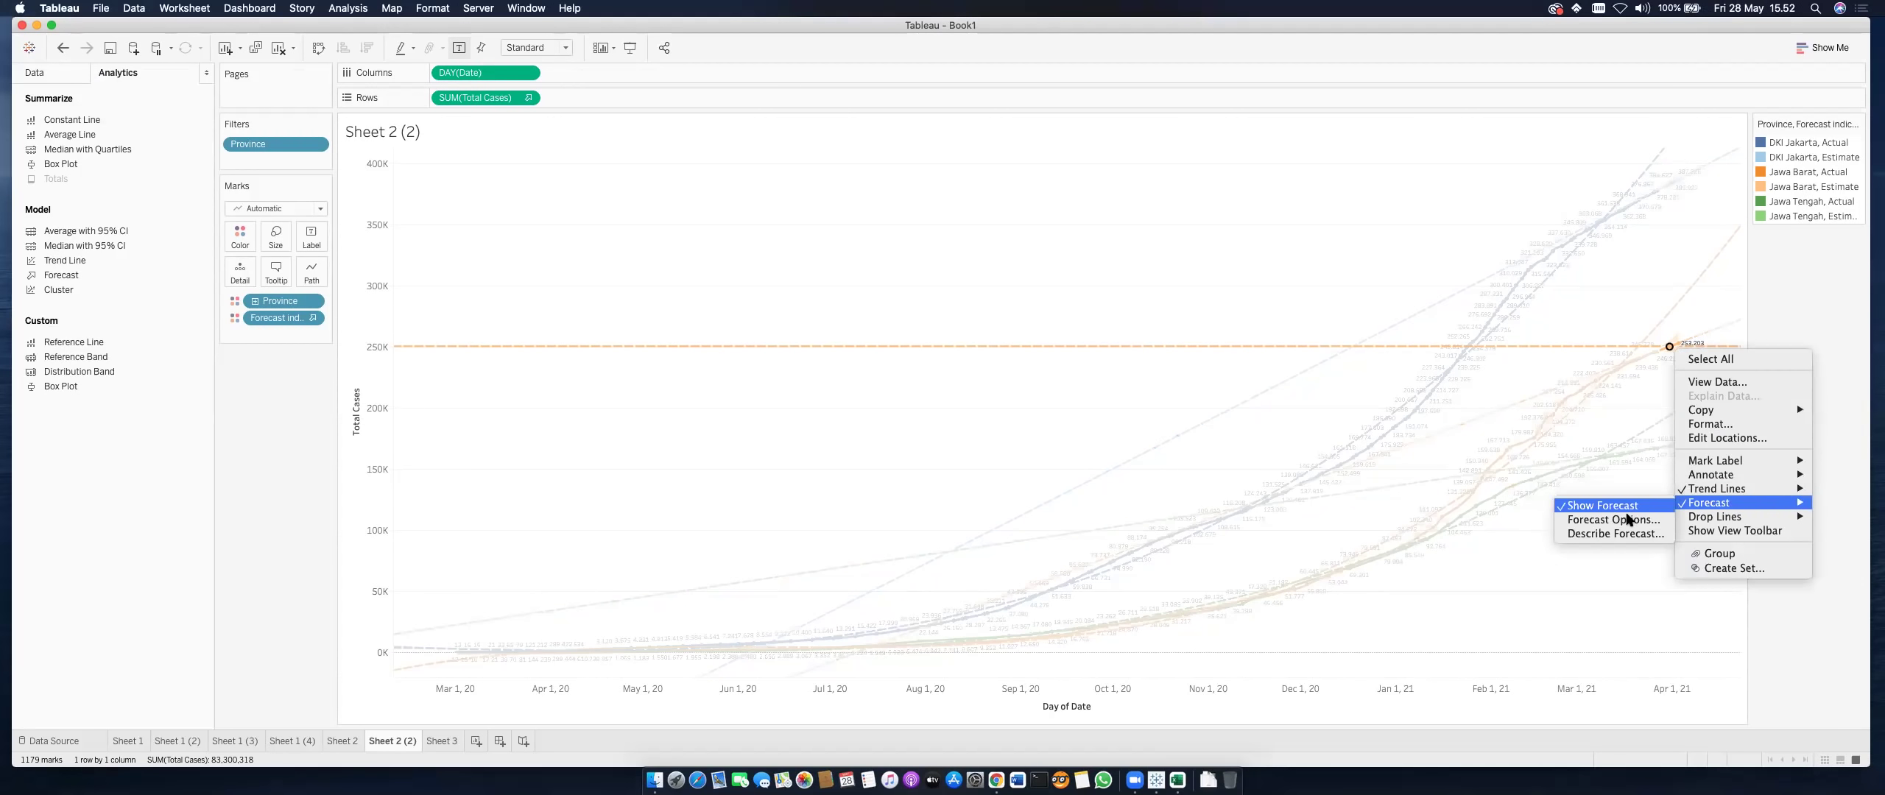
{"action": "left_click", "coordinate": [1630, 520]}
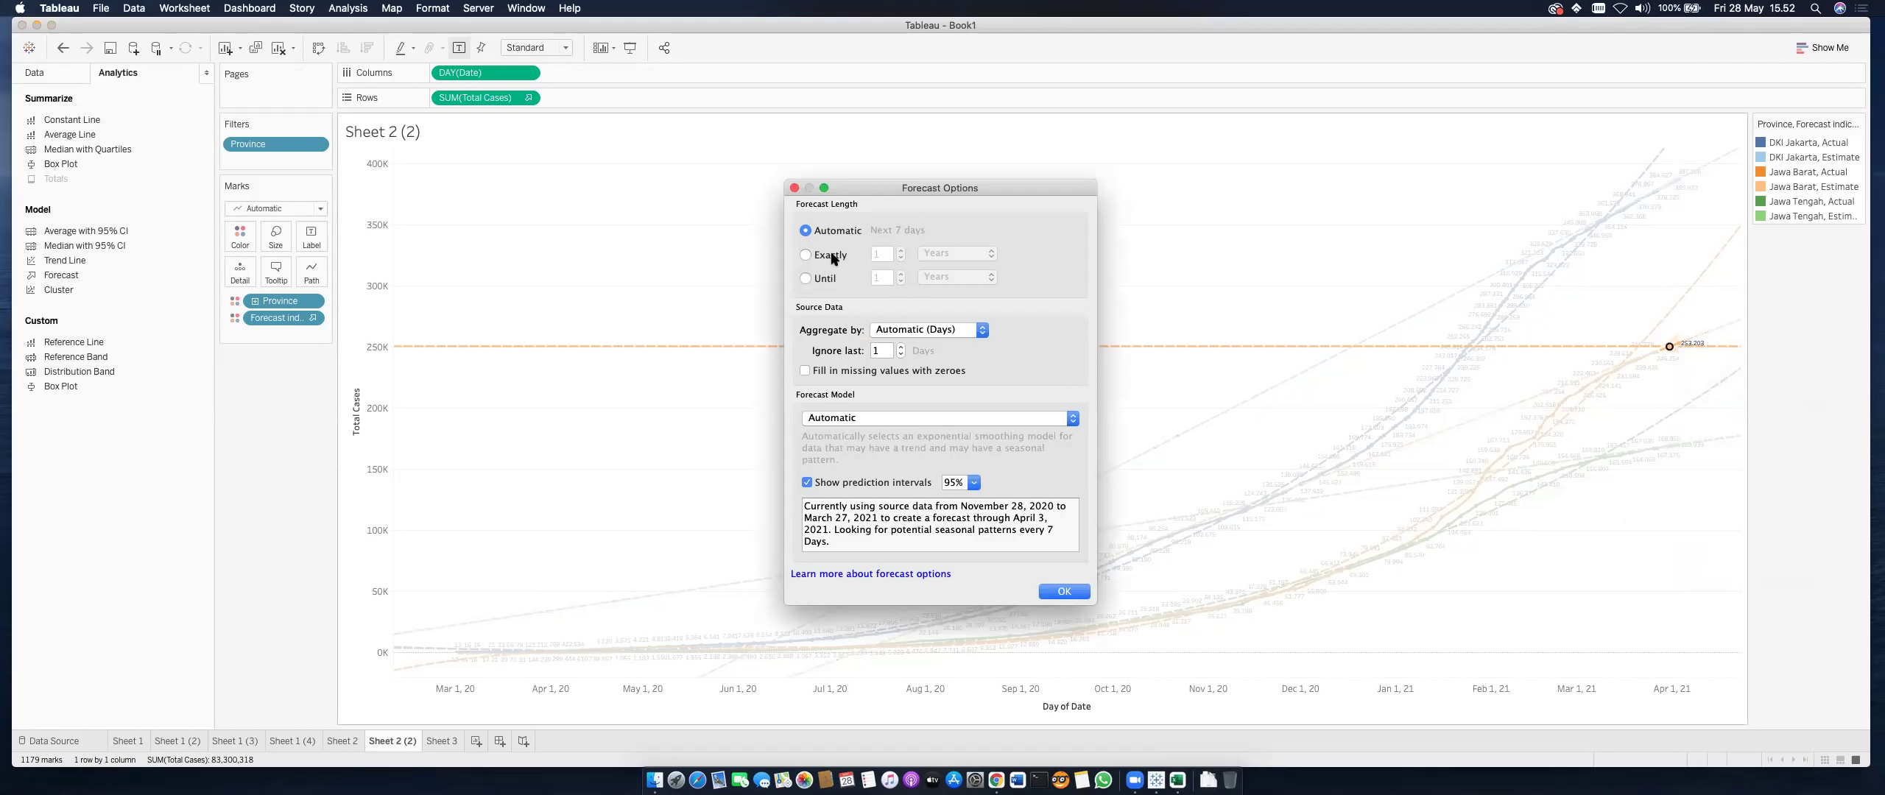
{"action": "left_click", "coordinate": [900, 274]}
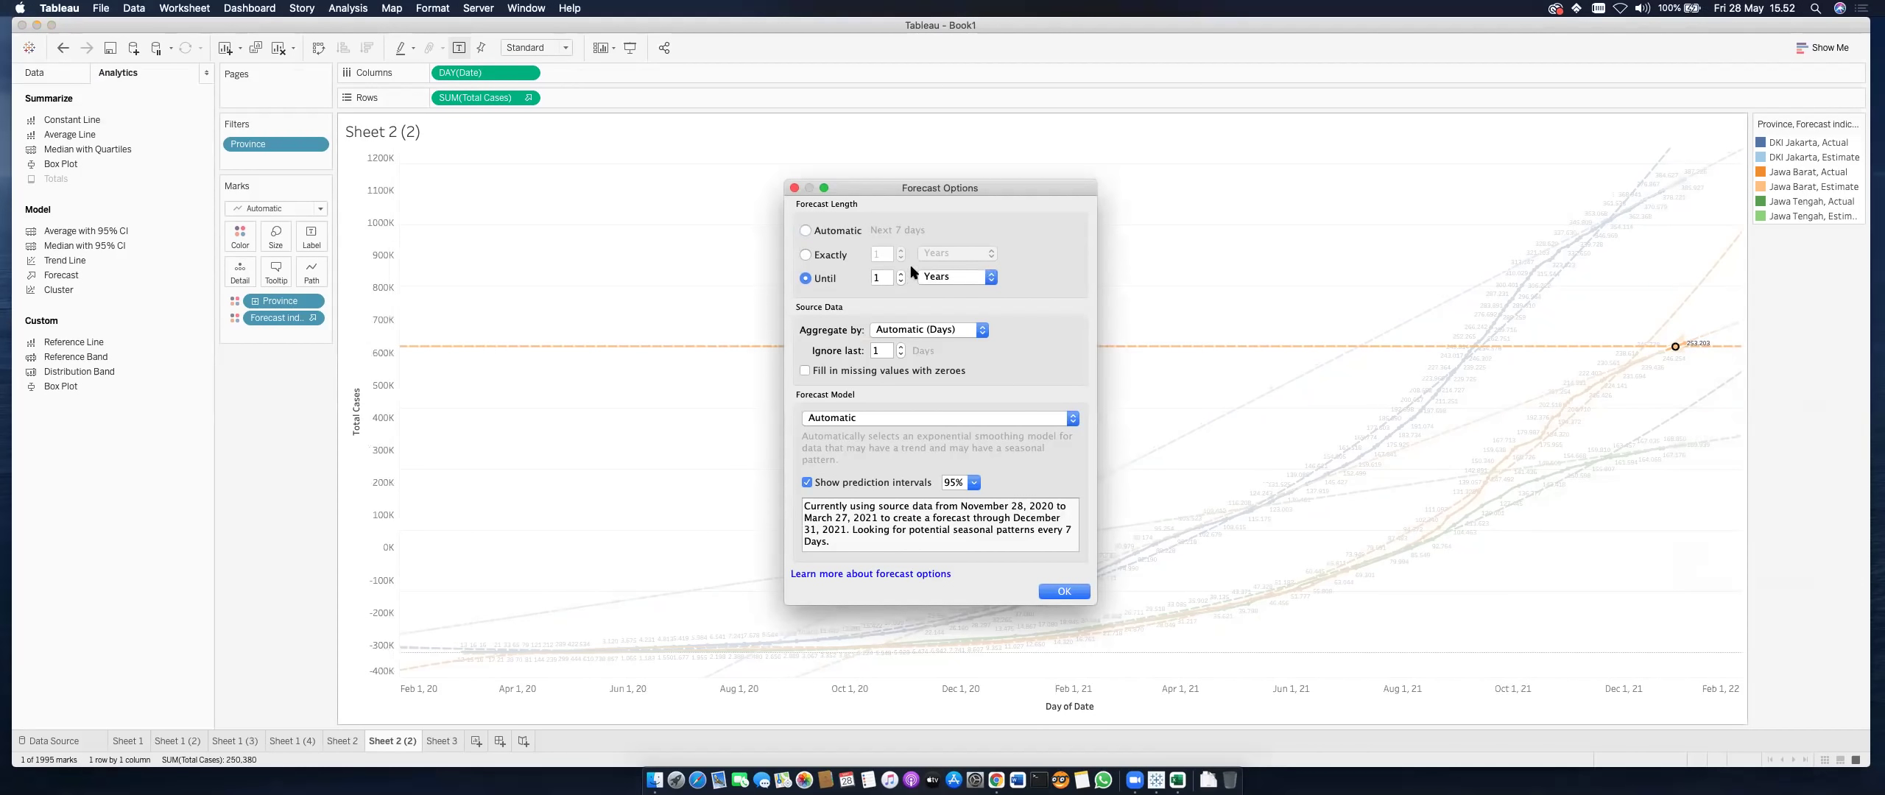
{"action": "left_click", "coordinate": [991, 278]}
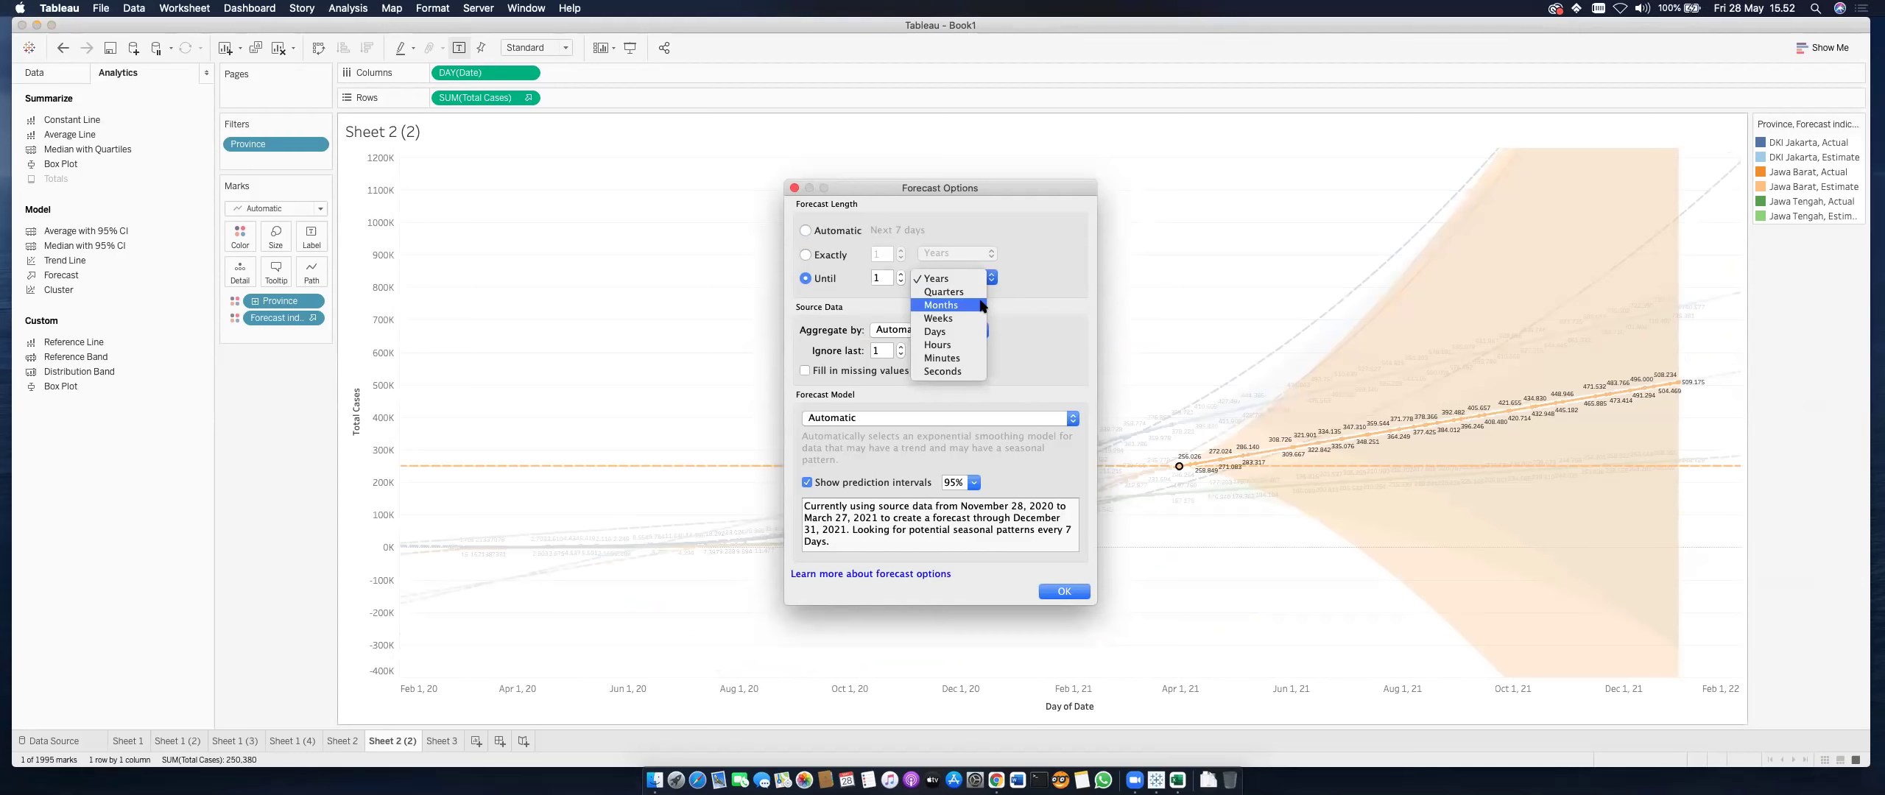
{"action": "left_click", "coordinate": [981, 307]}
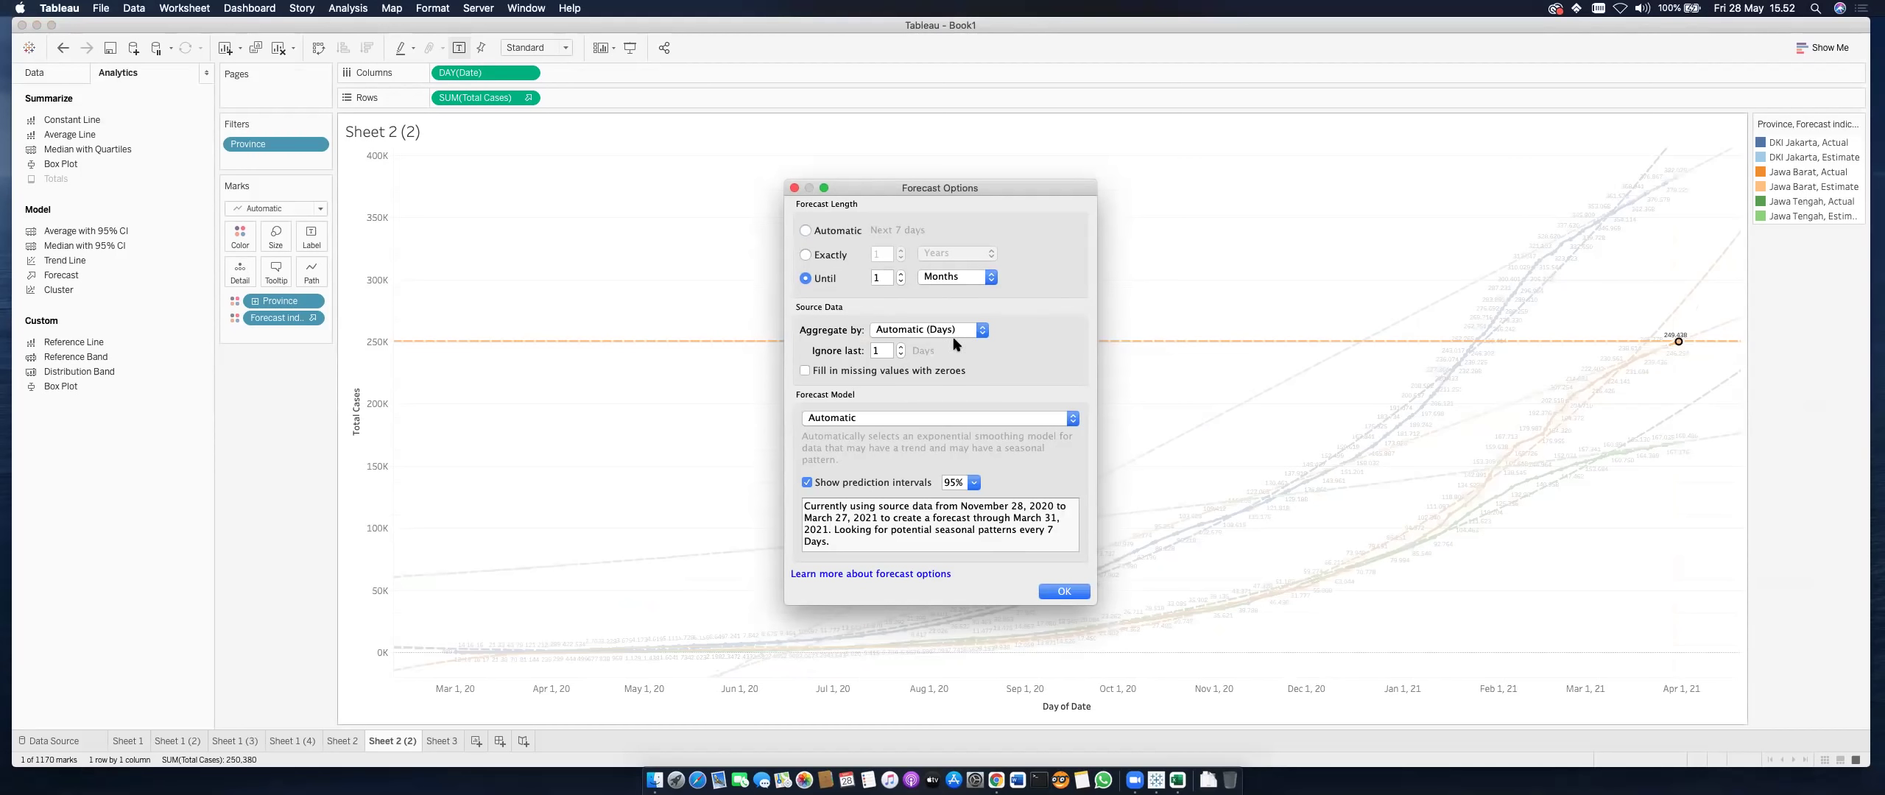
{"action": "left_click", "coordinate": [900, 273]}
{"action": "left_click", "coordinate": [900, 273]}
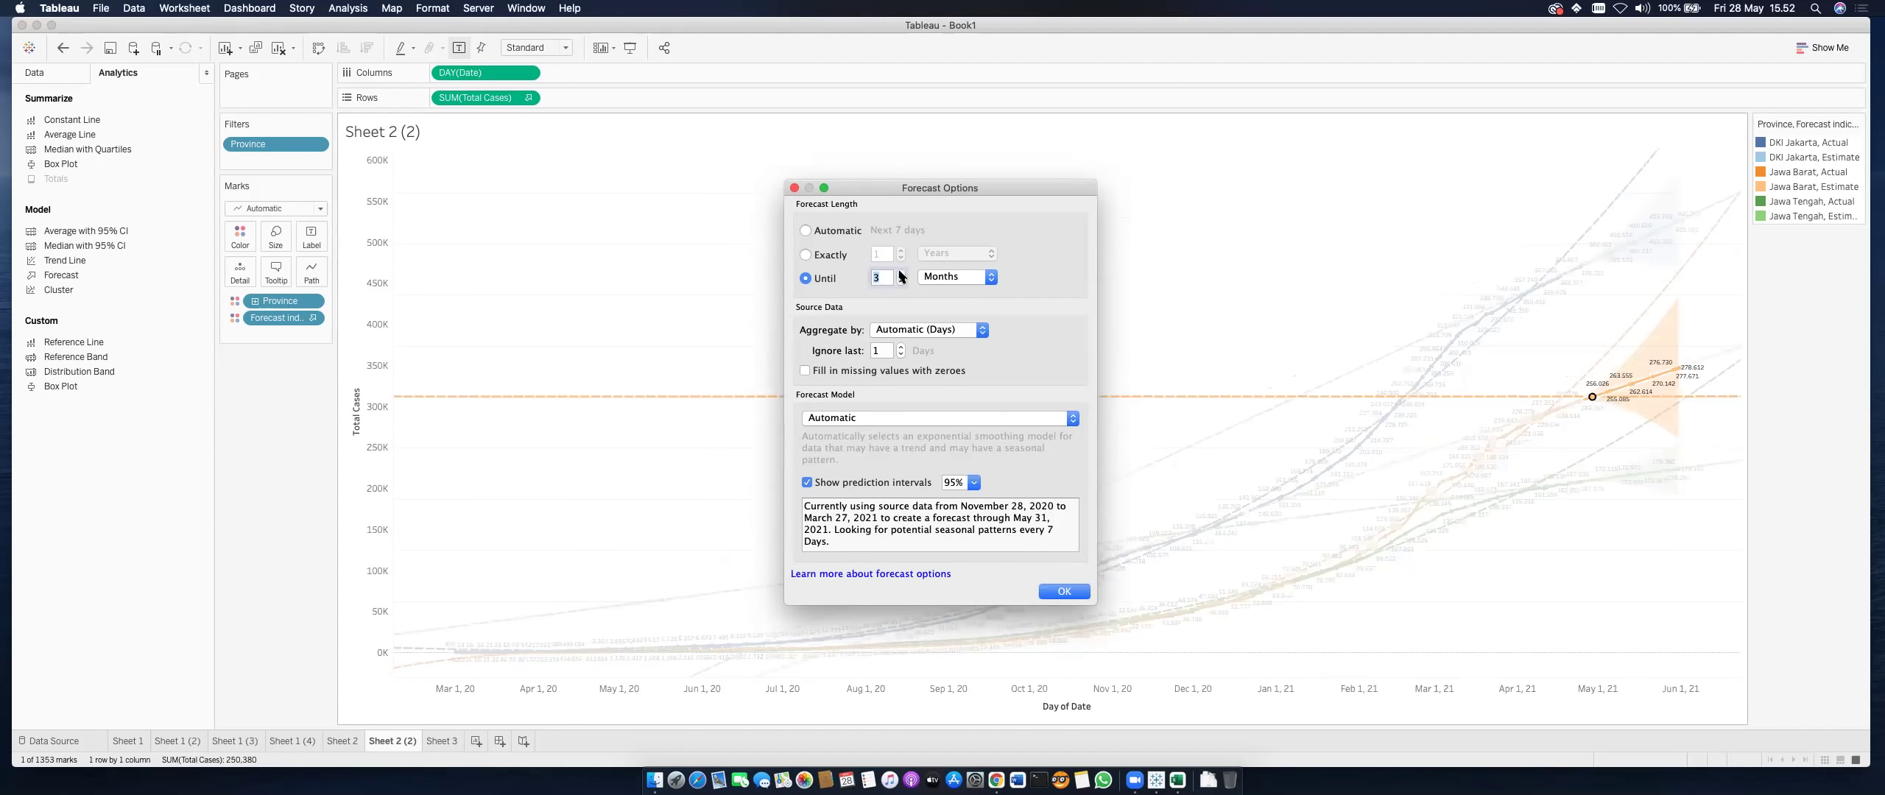
{"action": "left_click", "coordinate": [1064, 592]}
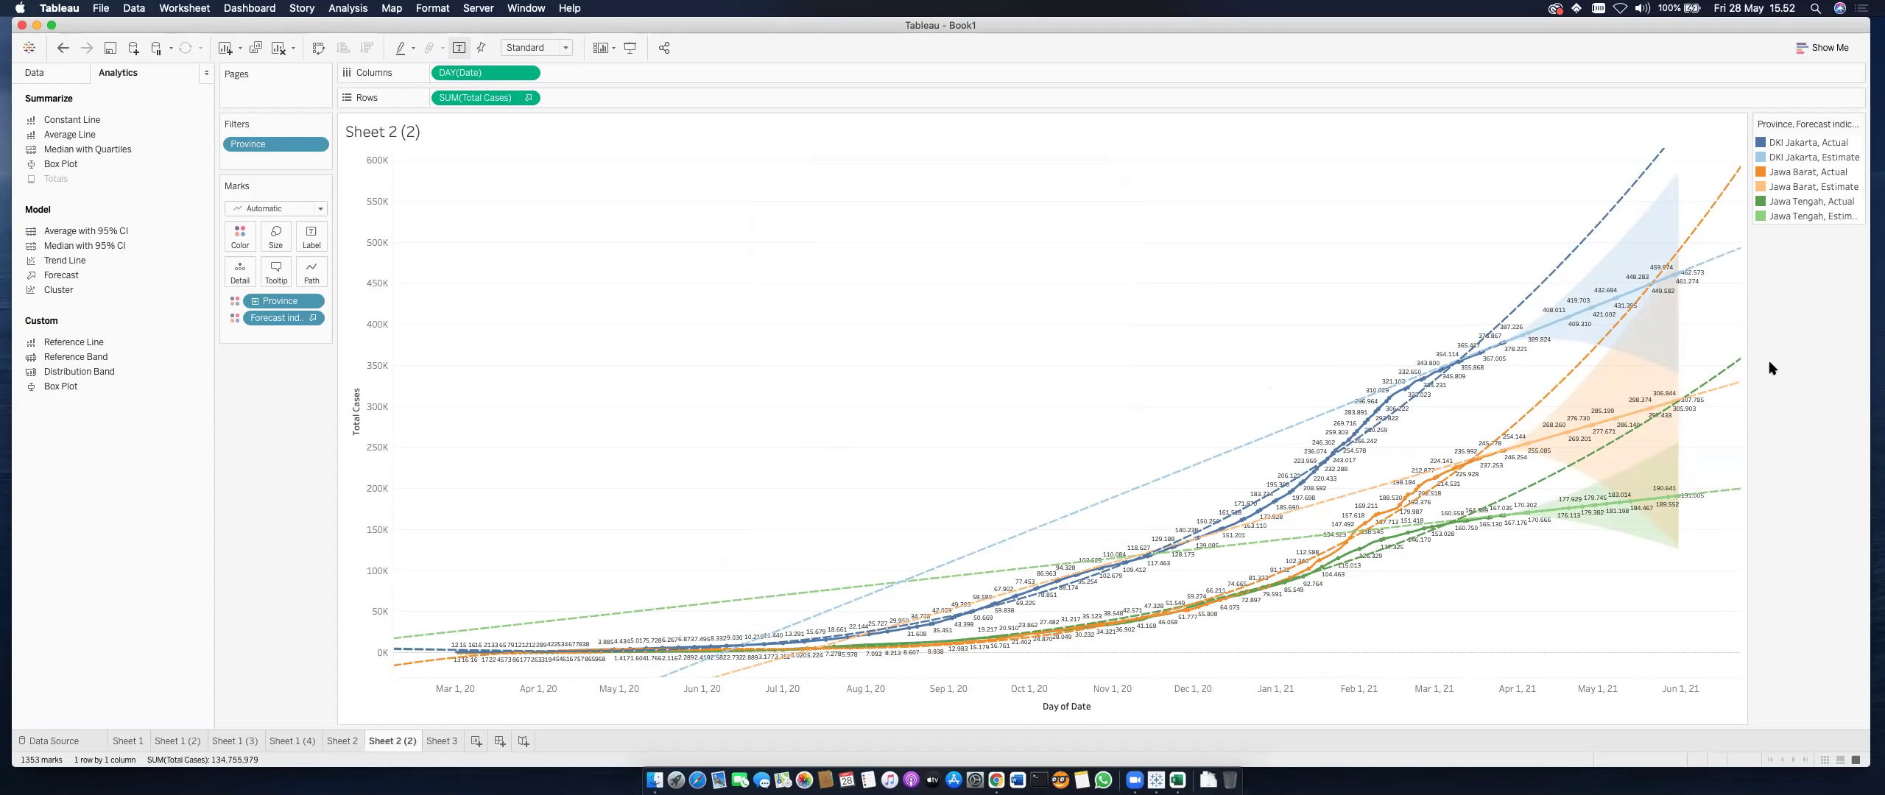
Step: Review the forecast description, including its summary and the model quality metrics, and close it
{"action": "right_click", "coordinate": [1647, 234]}
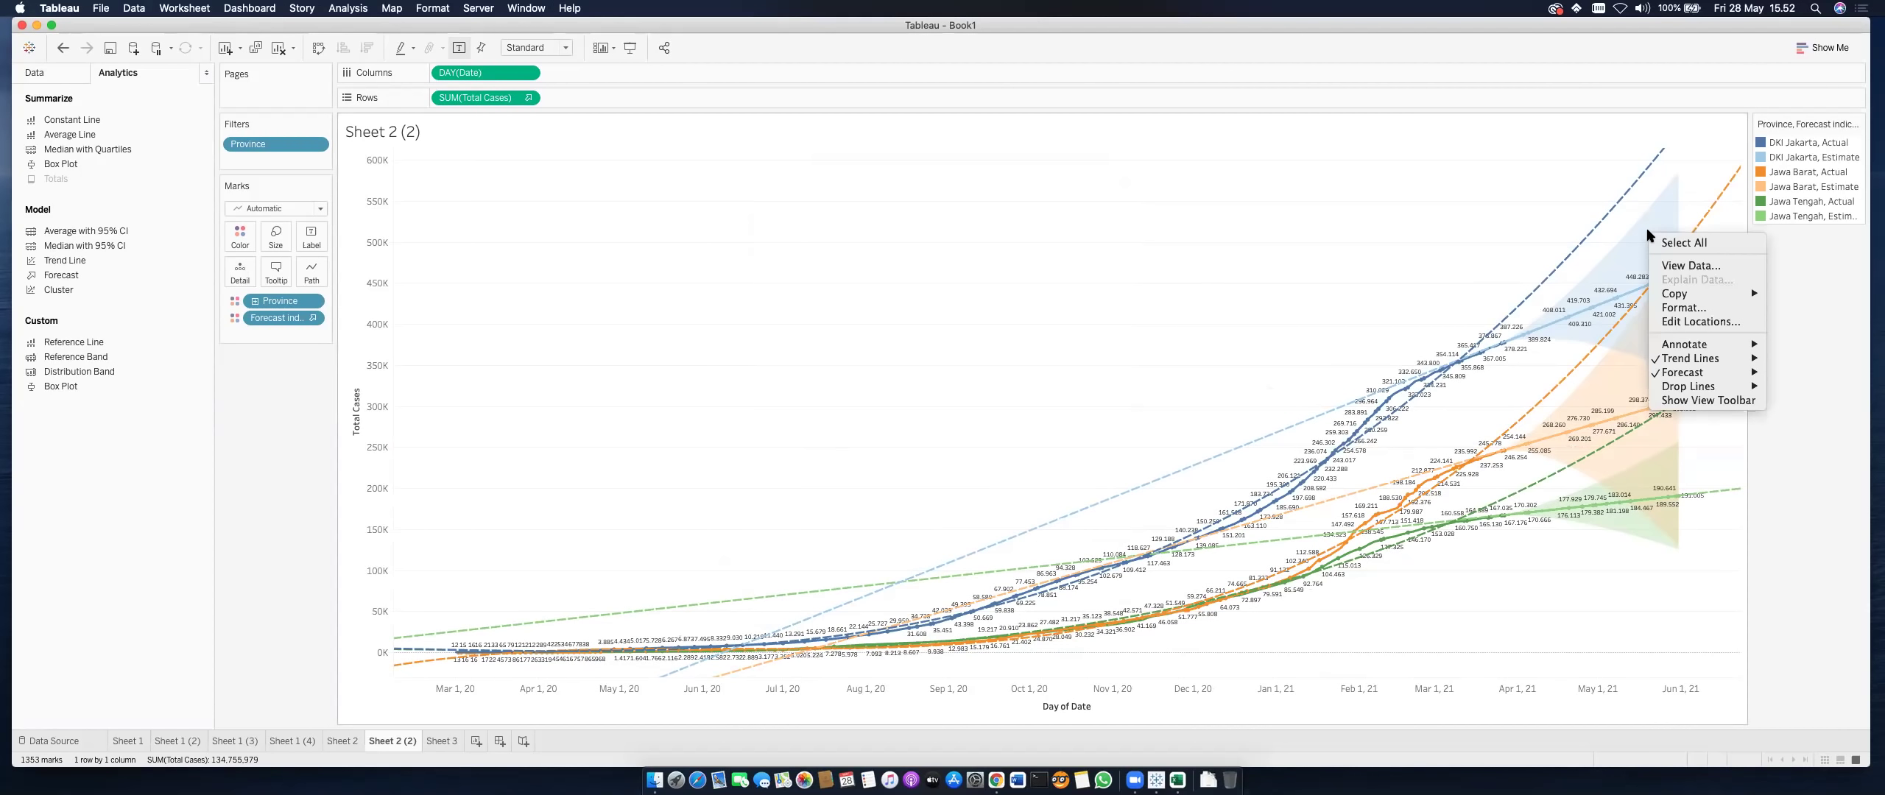
{"action": "mouse_move", "coordinate": [1691, 378]}
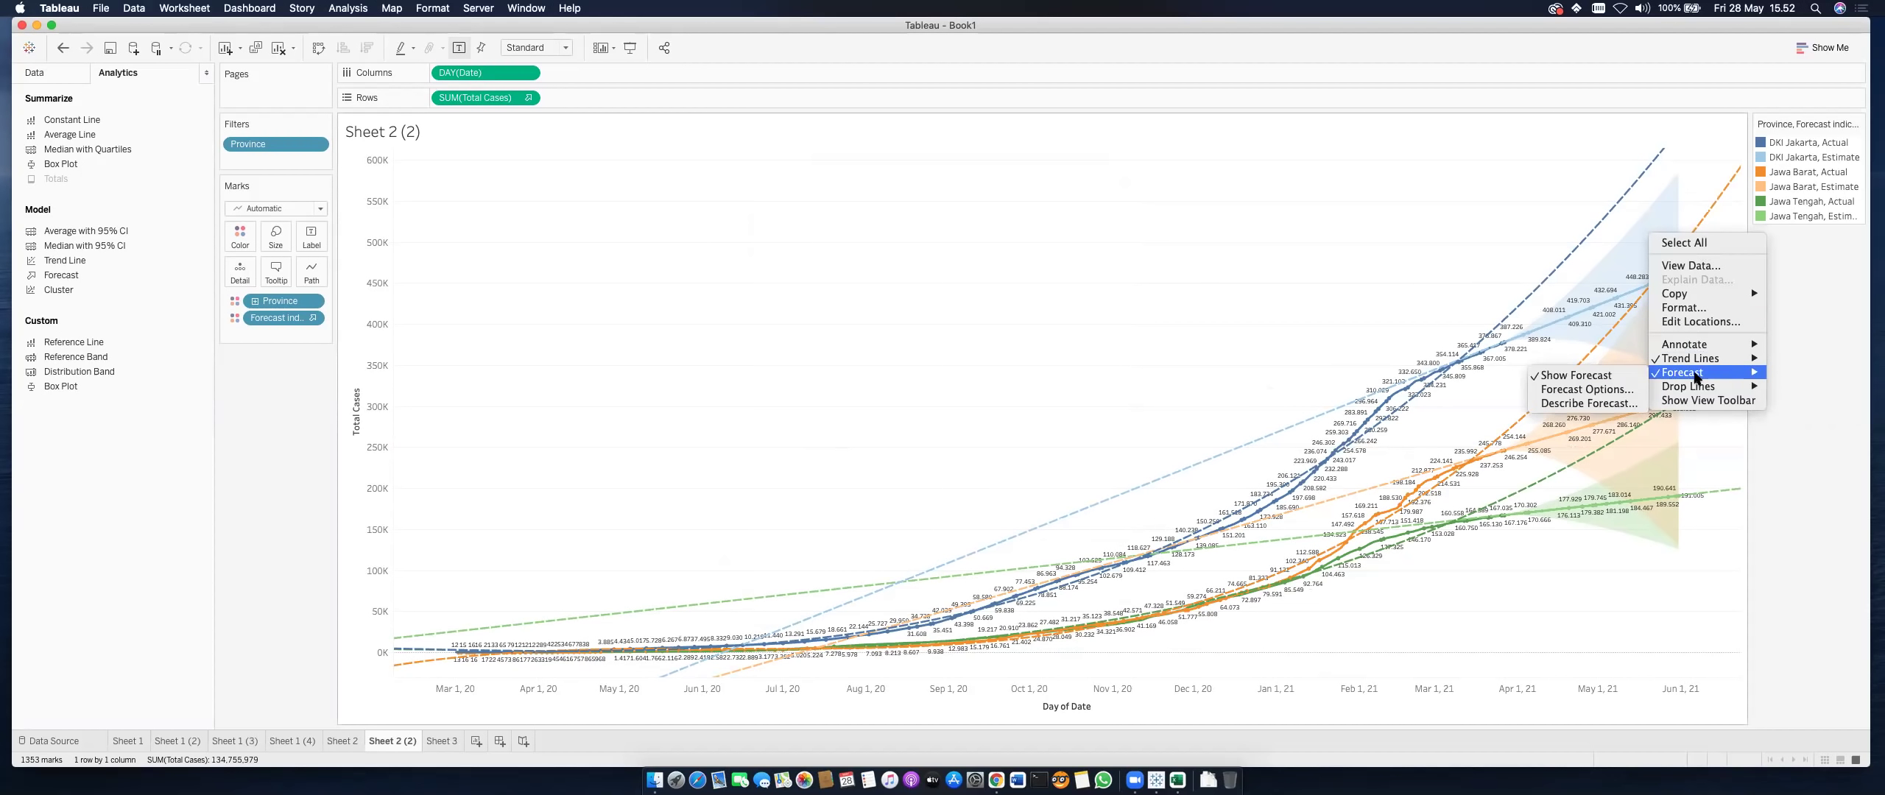
{"action": "left_click", "coordinate": [1605, 405]}
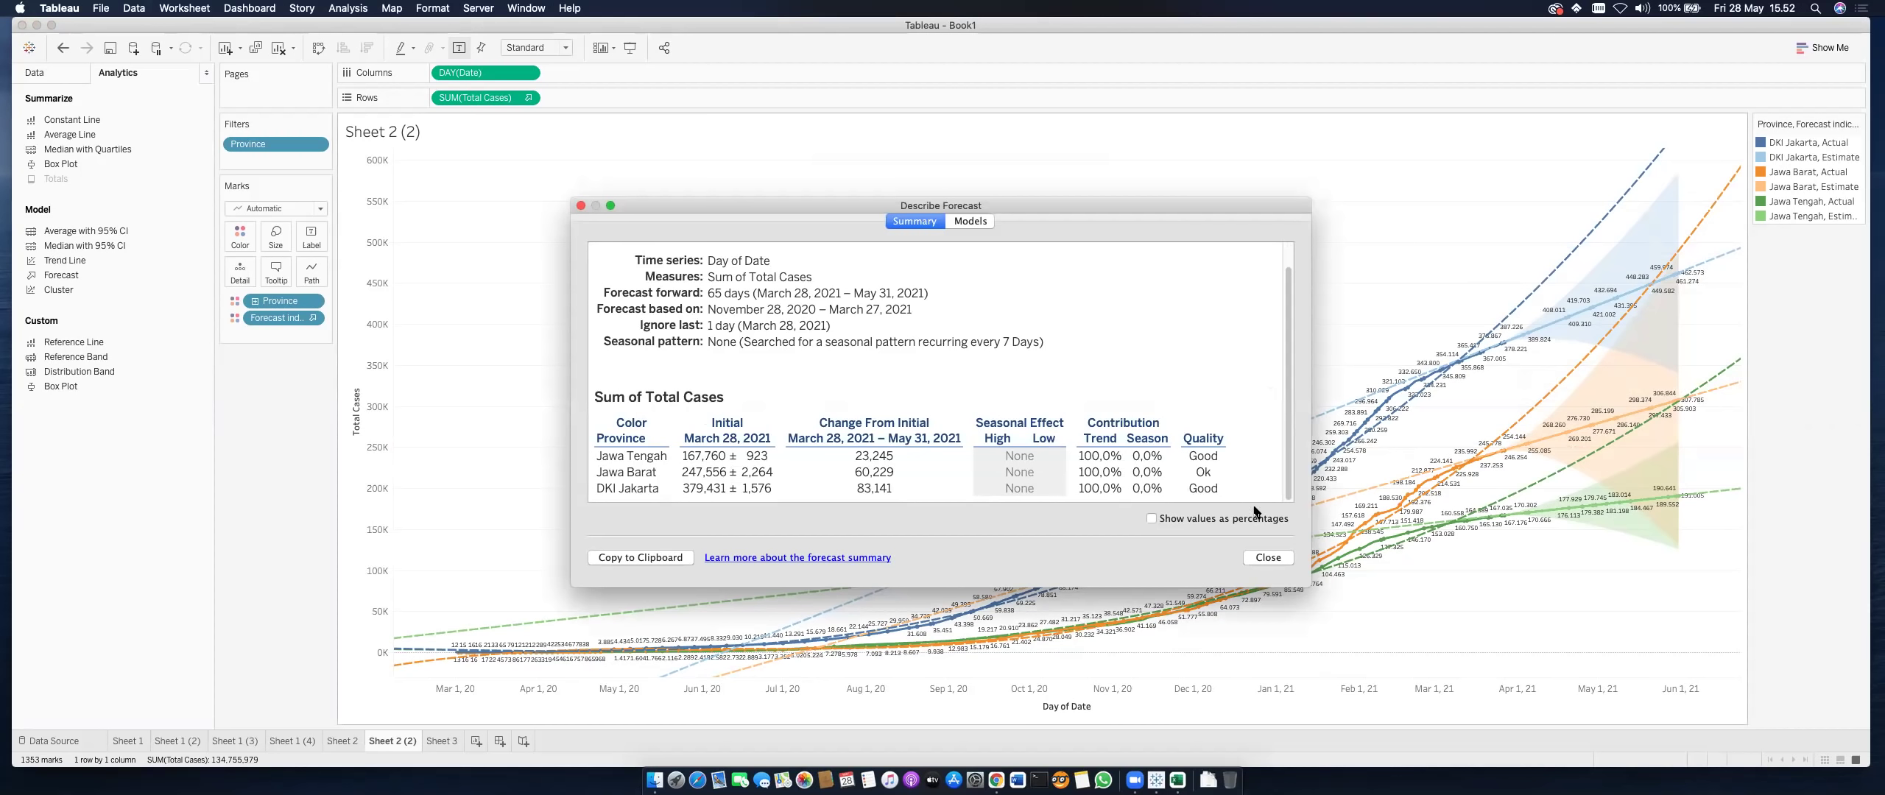
{"action": "left_click_drag", "start_coordinate": [1312, 594], "coordinate": [1348, 639]}
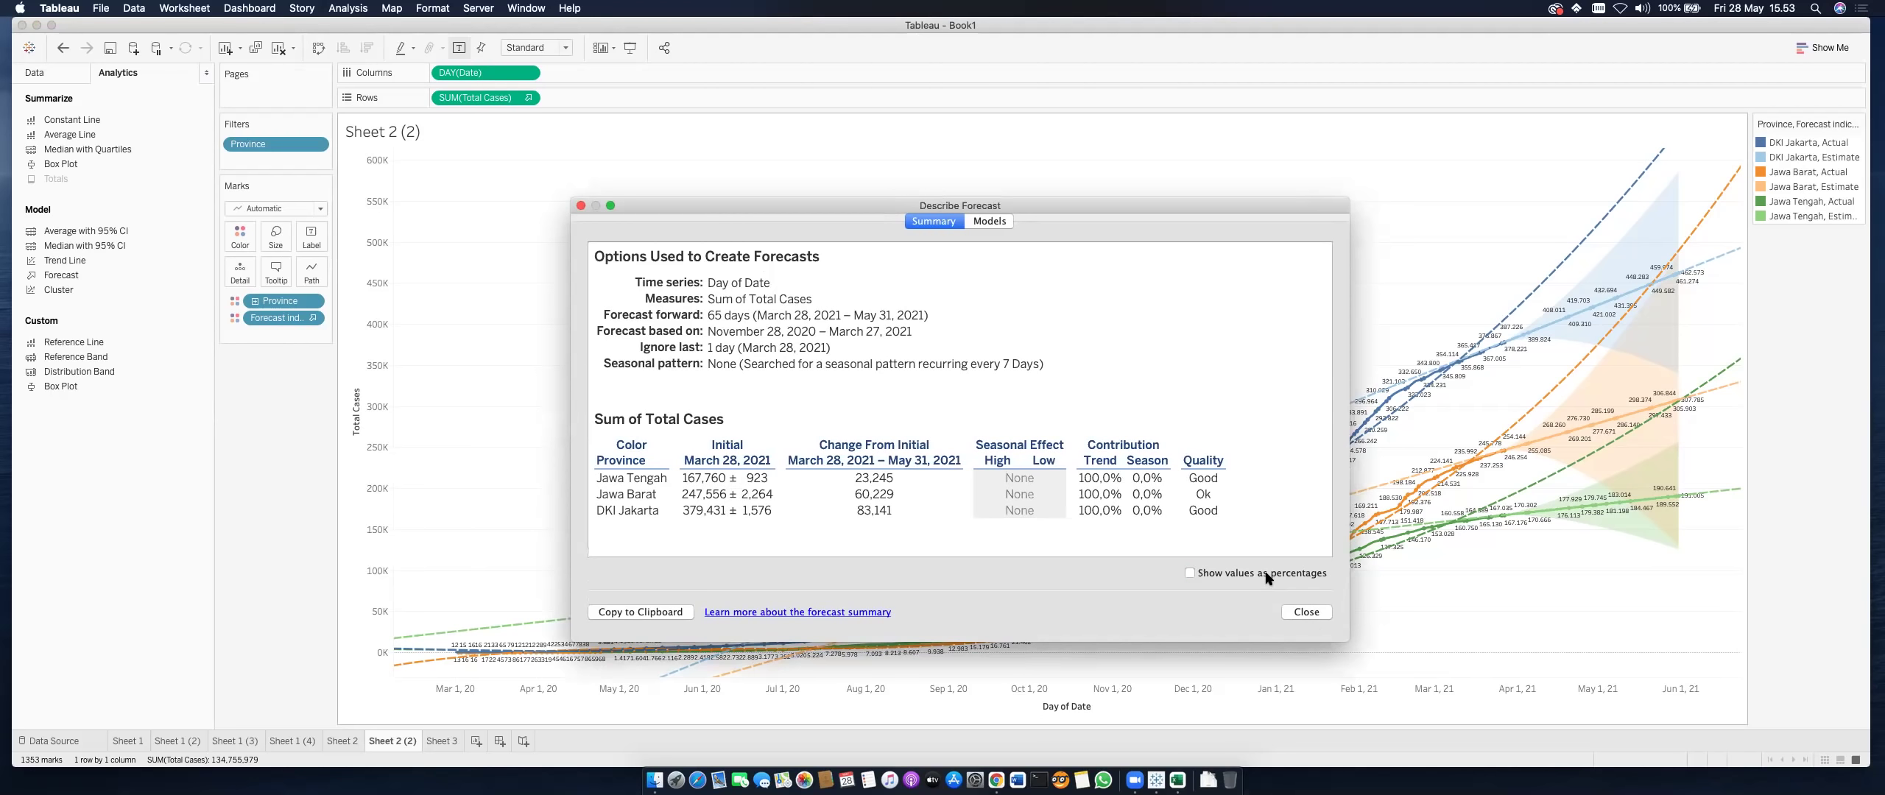
{"action": "left_click", "coordinate": [991, 221]}
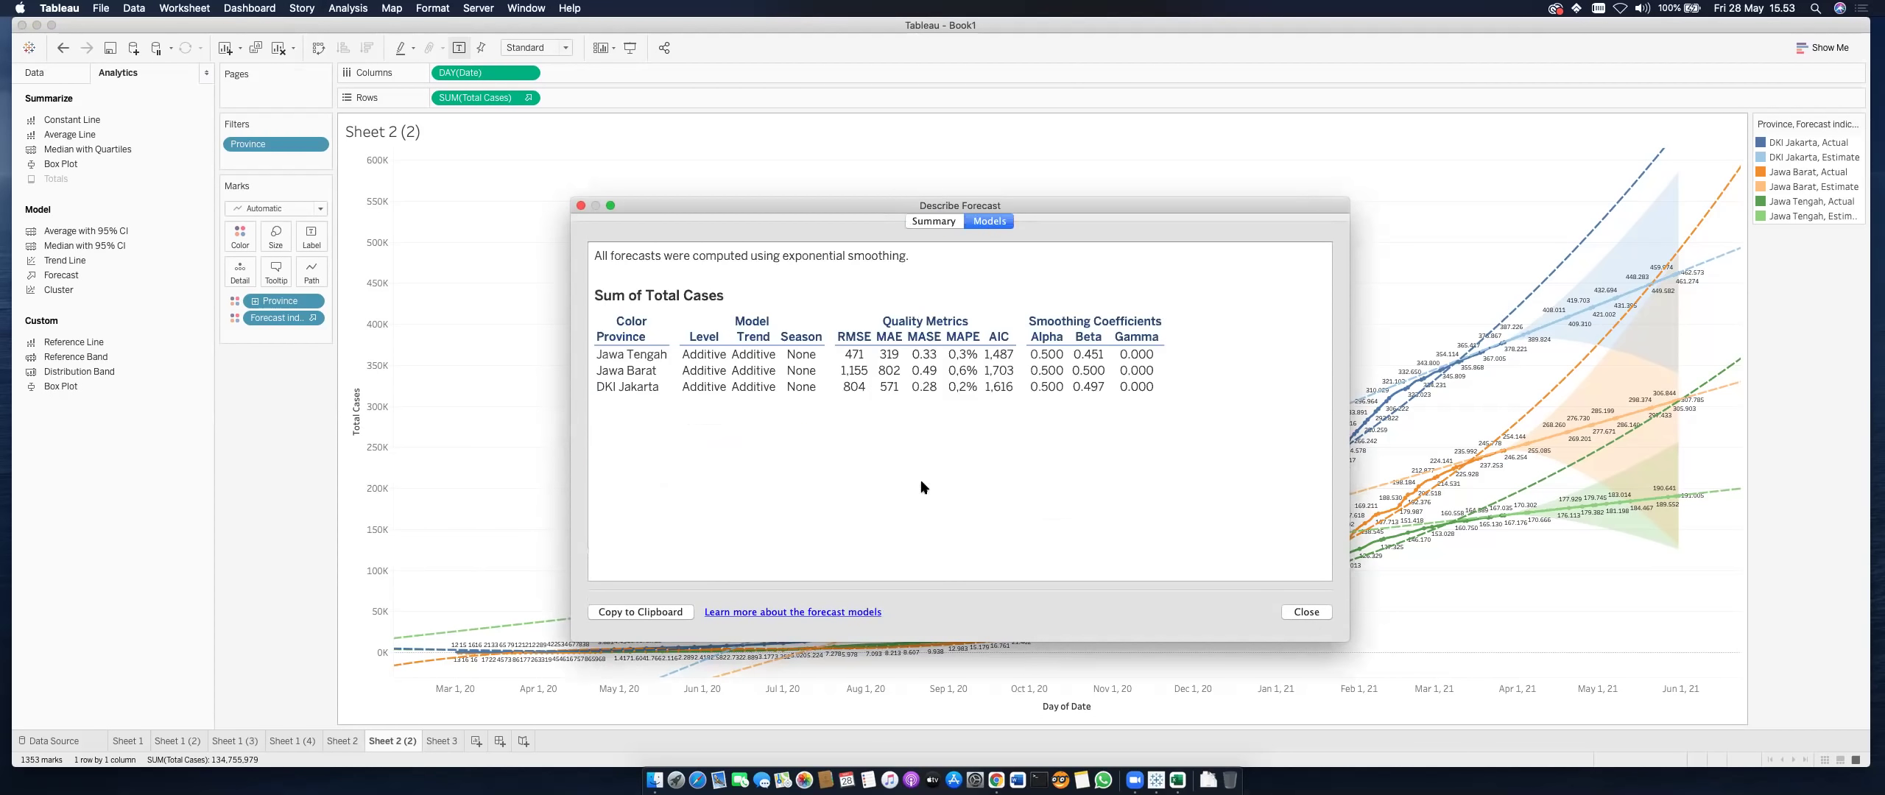
{"action": "left_click", "coordinate": [581, 207]}
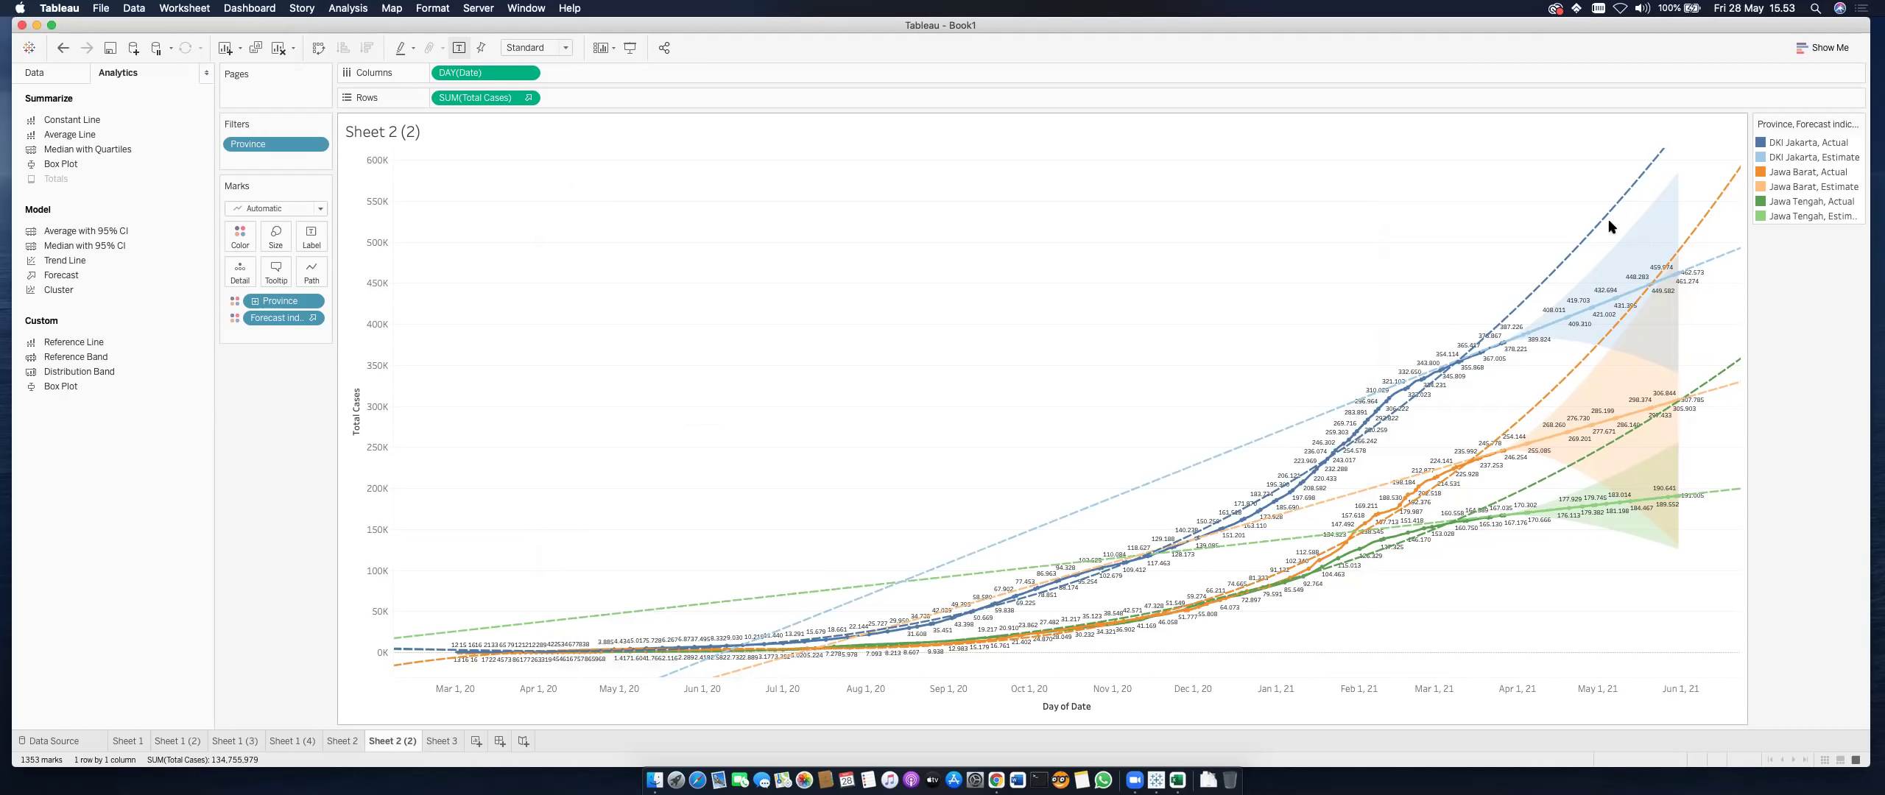
{"action": "right_click", "coordinate": [1645, 244]}
{"action": "mouse_move", "coordinate": [1705, 387]}
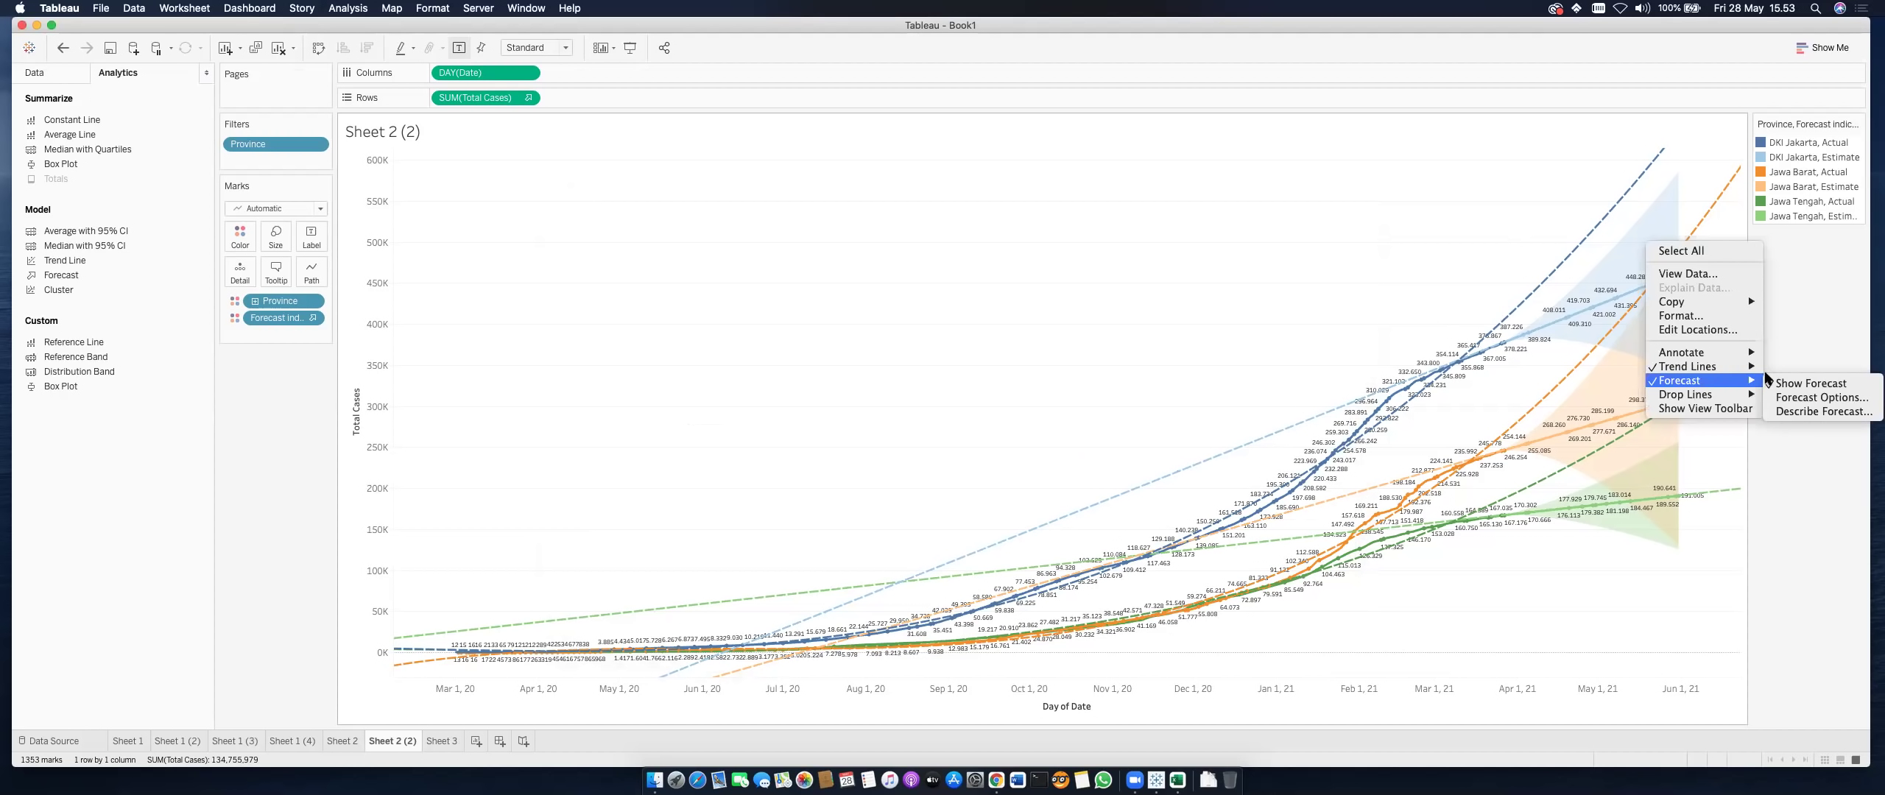
{"action": "left_click", "coordinate": [1630, 258]}
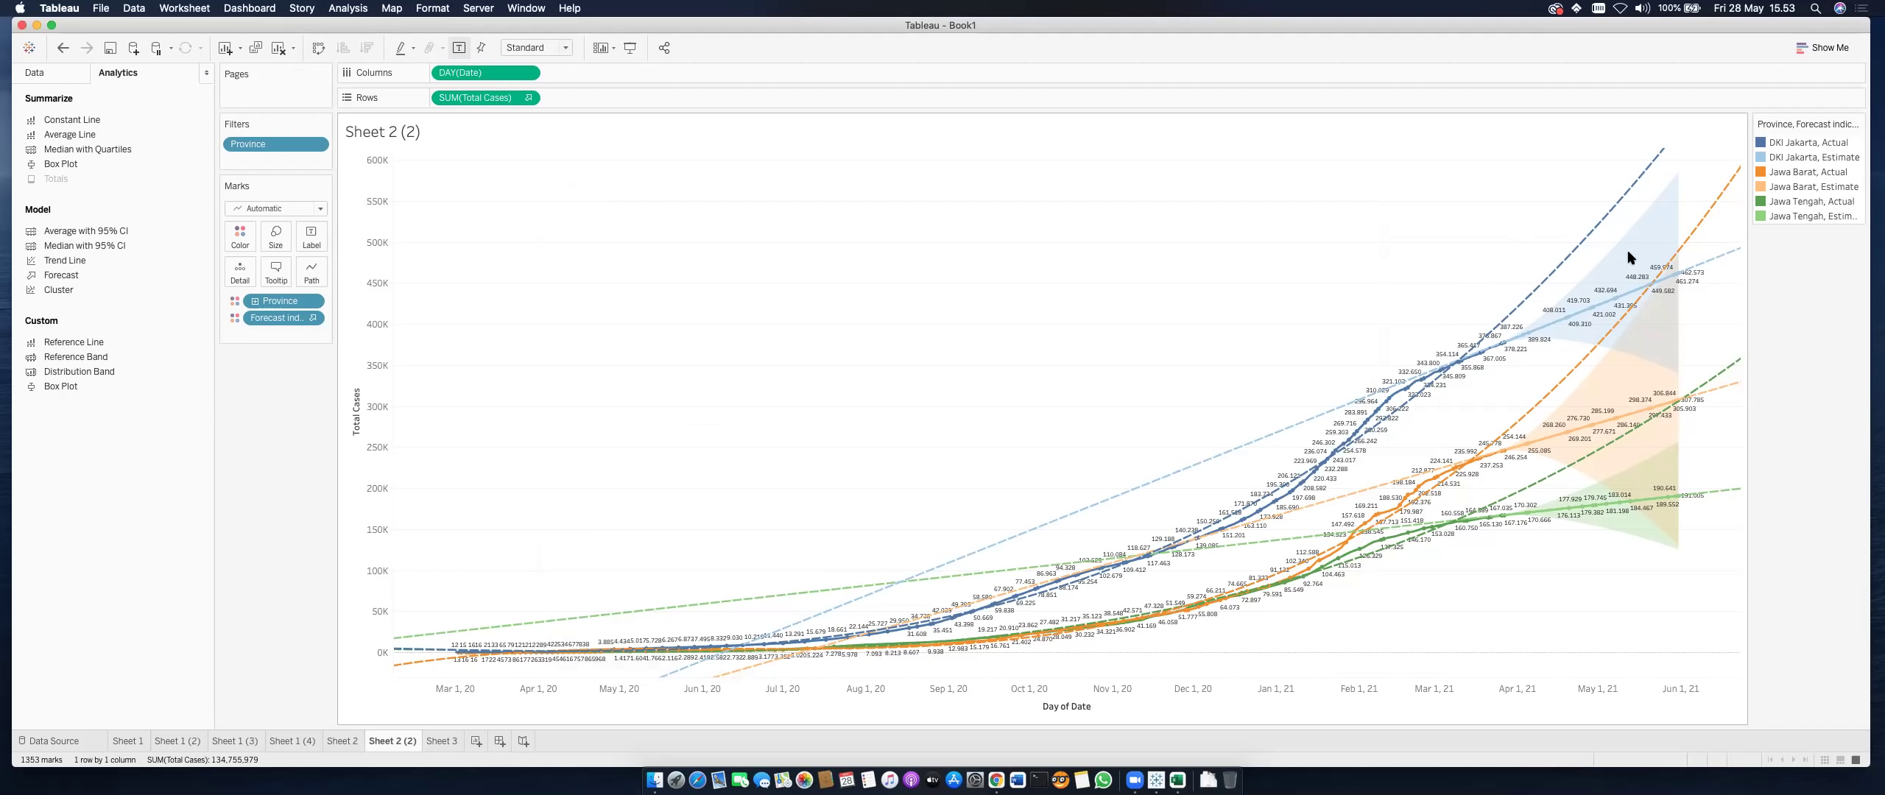
Step: Undo the last forecast length increases and examine the shortened Jawa Barat forecast estimate
{"action": "mouse_move", "coordinate": [1543, 342]}
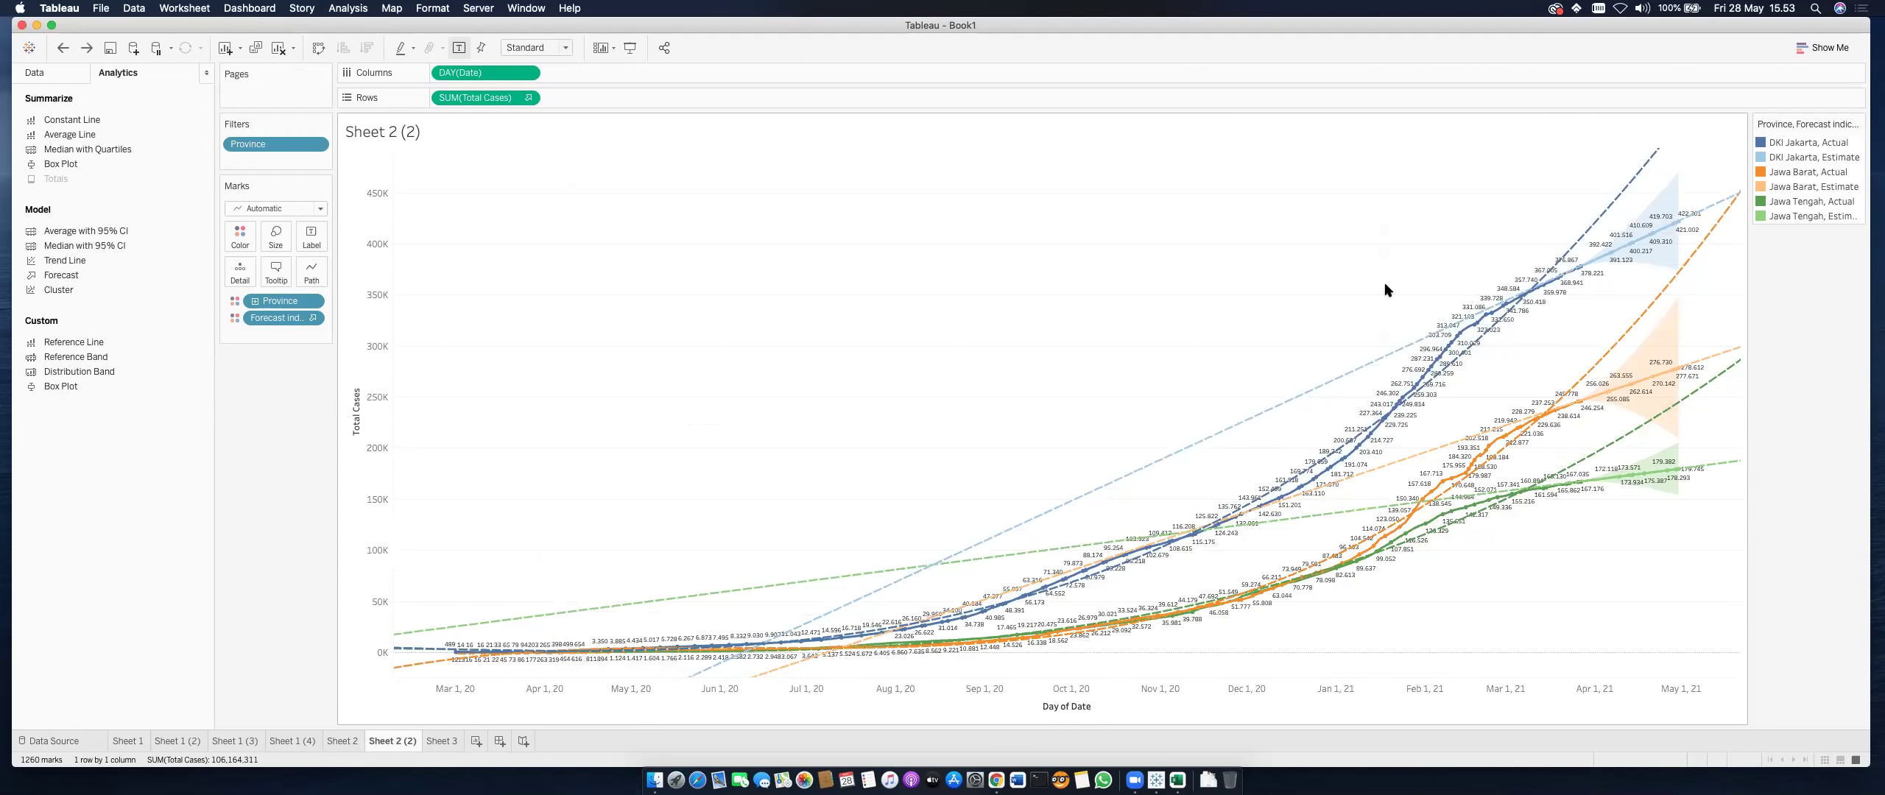
{"action": "mouse_move", "coordinate": [1624, 393]}
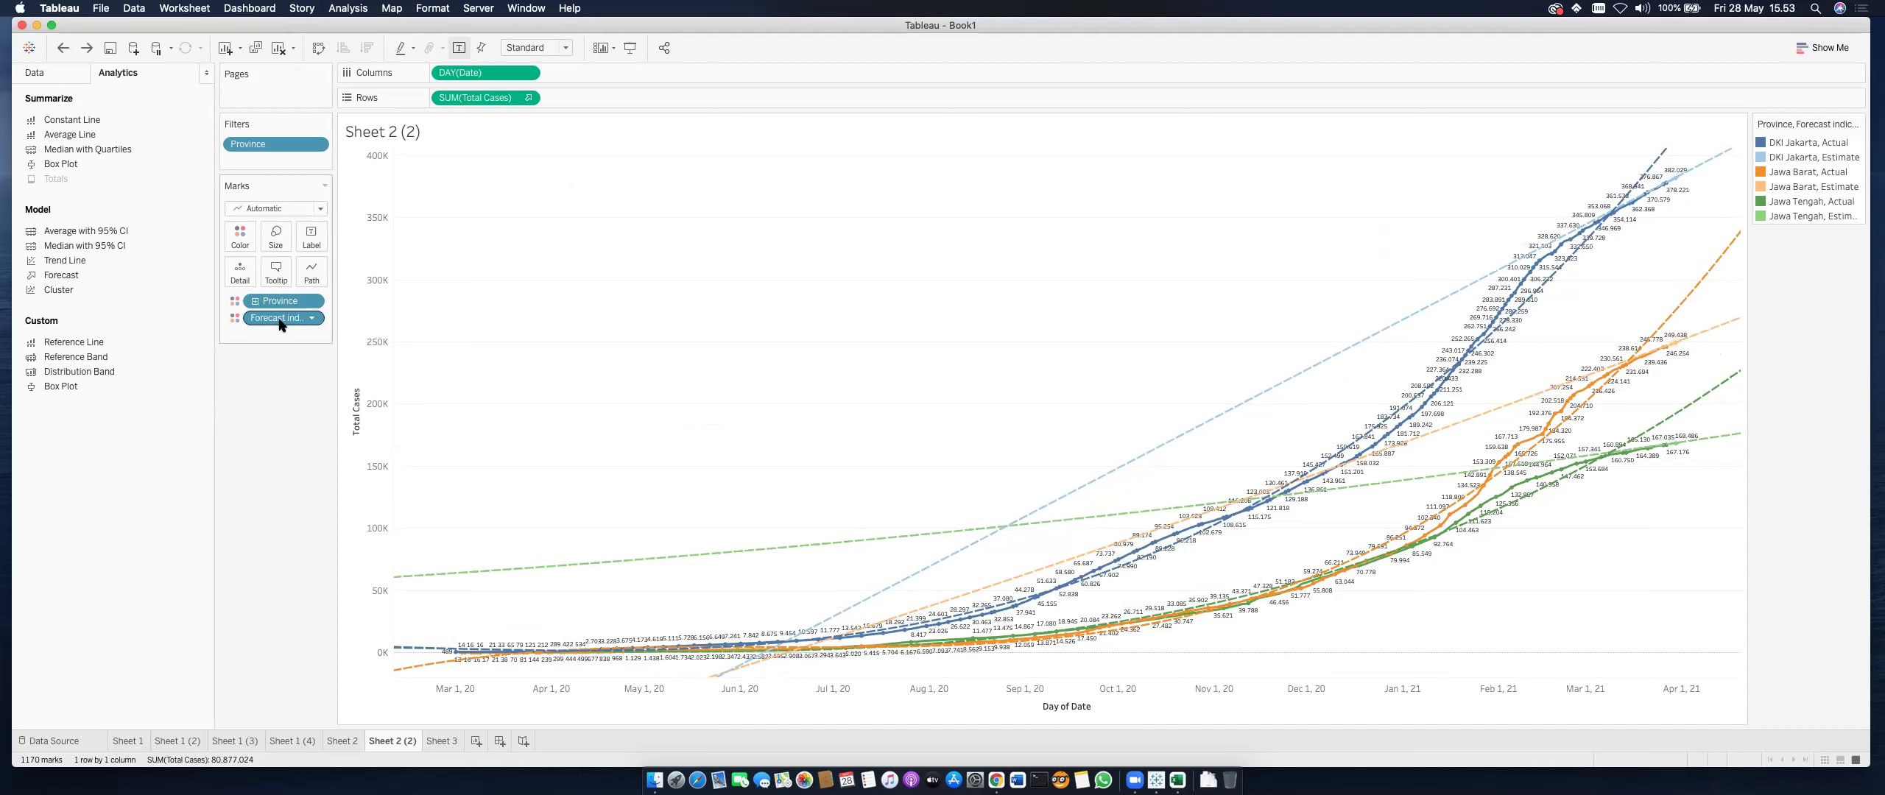
{"action": "left_click", "coordinate": [311, 319]}
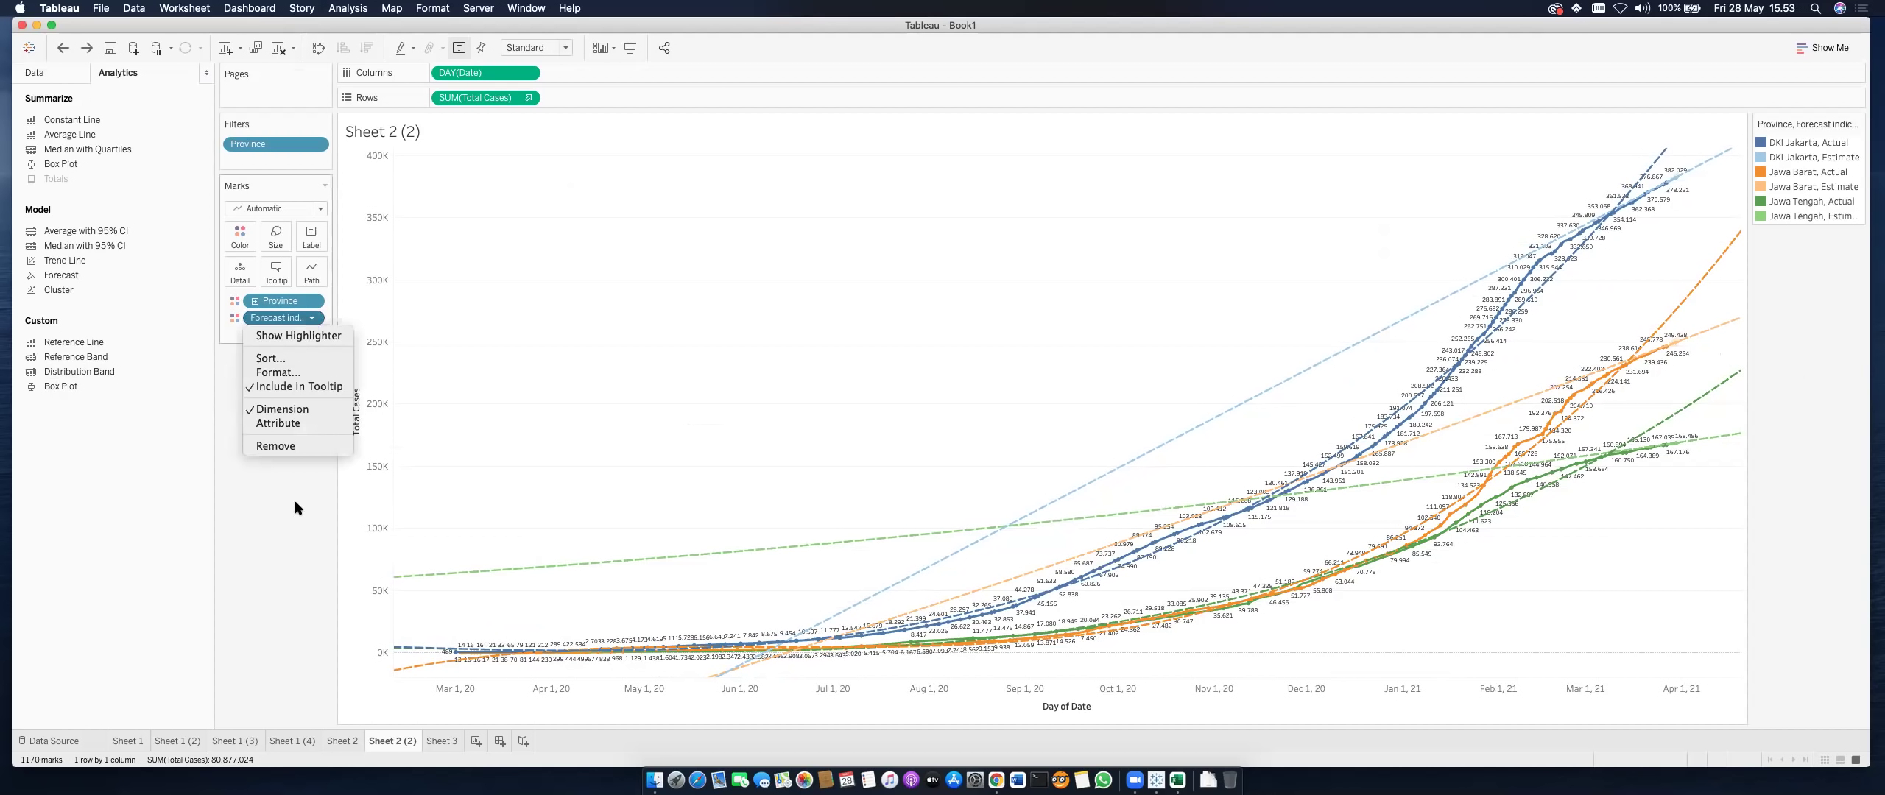
{"action": "left_click", "coordinate": [299, 474]}
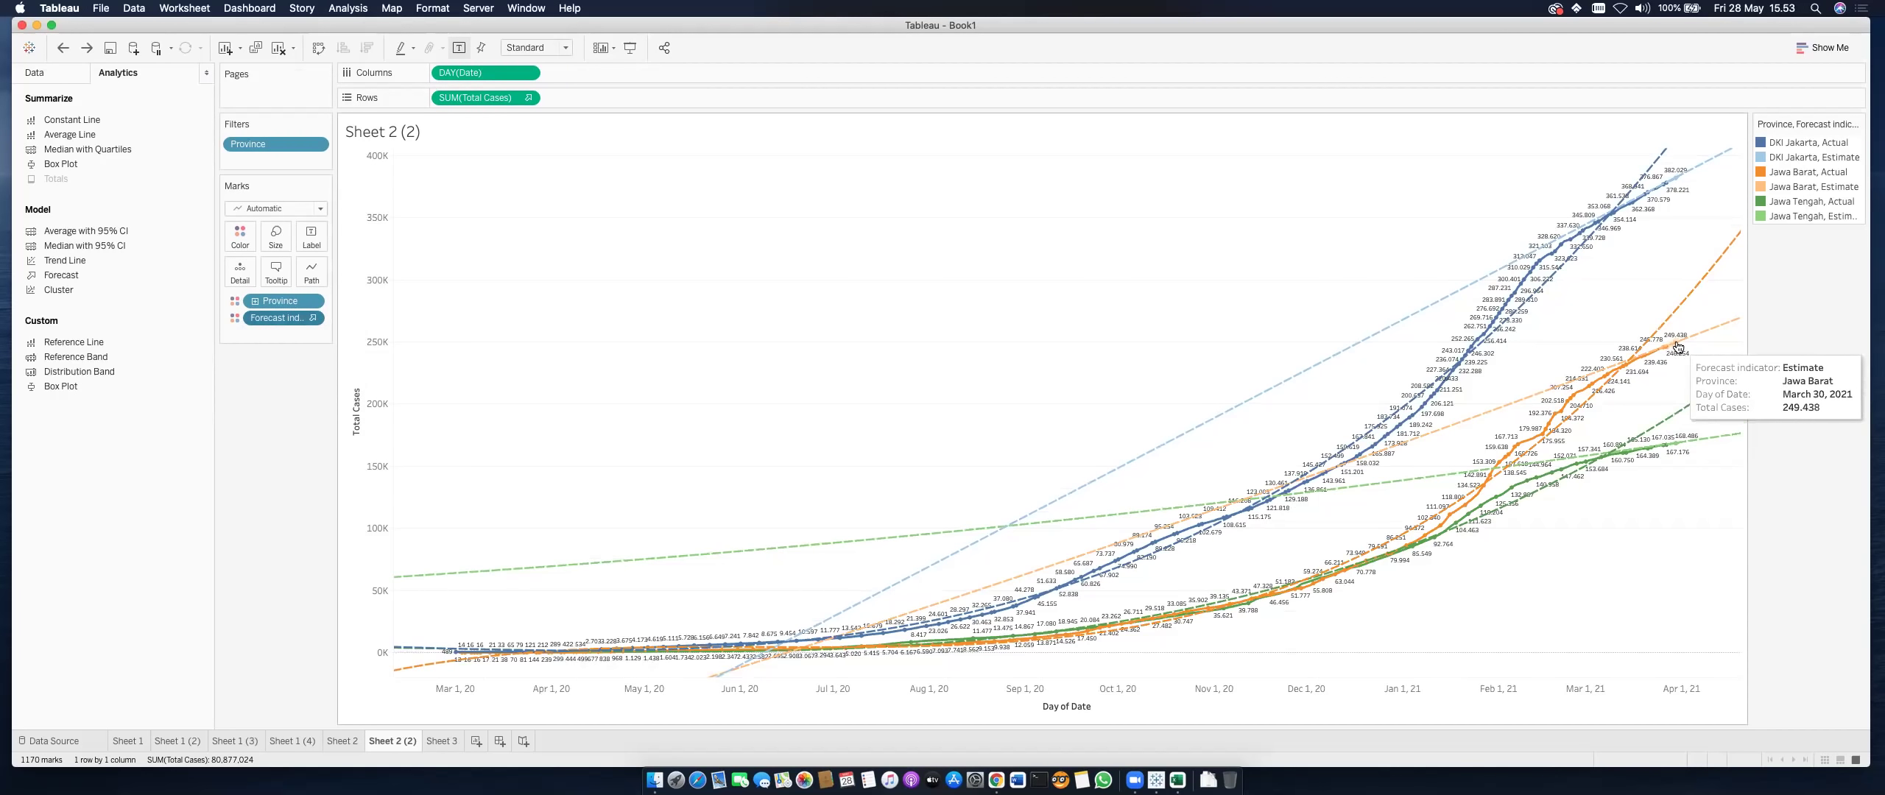
{"action": "mouse_move", "coordinate": [1677, 349]}
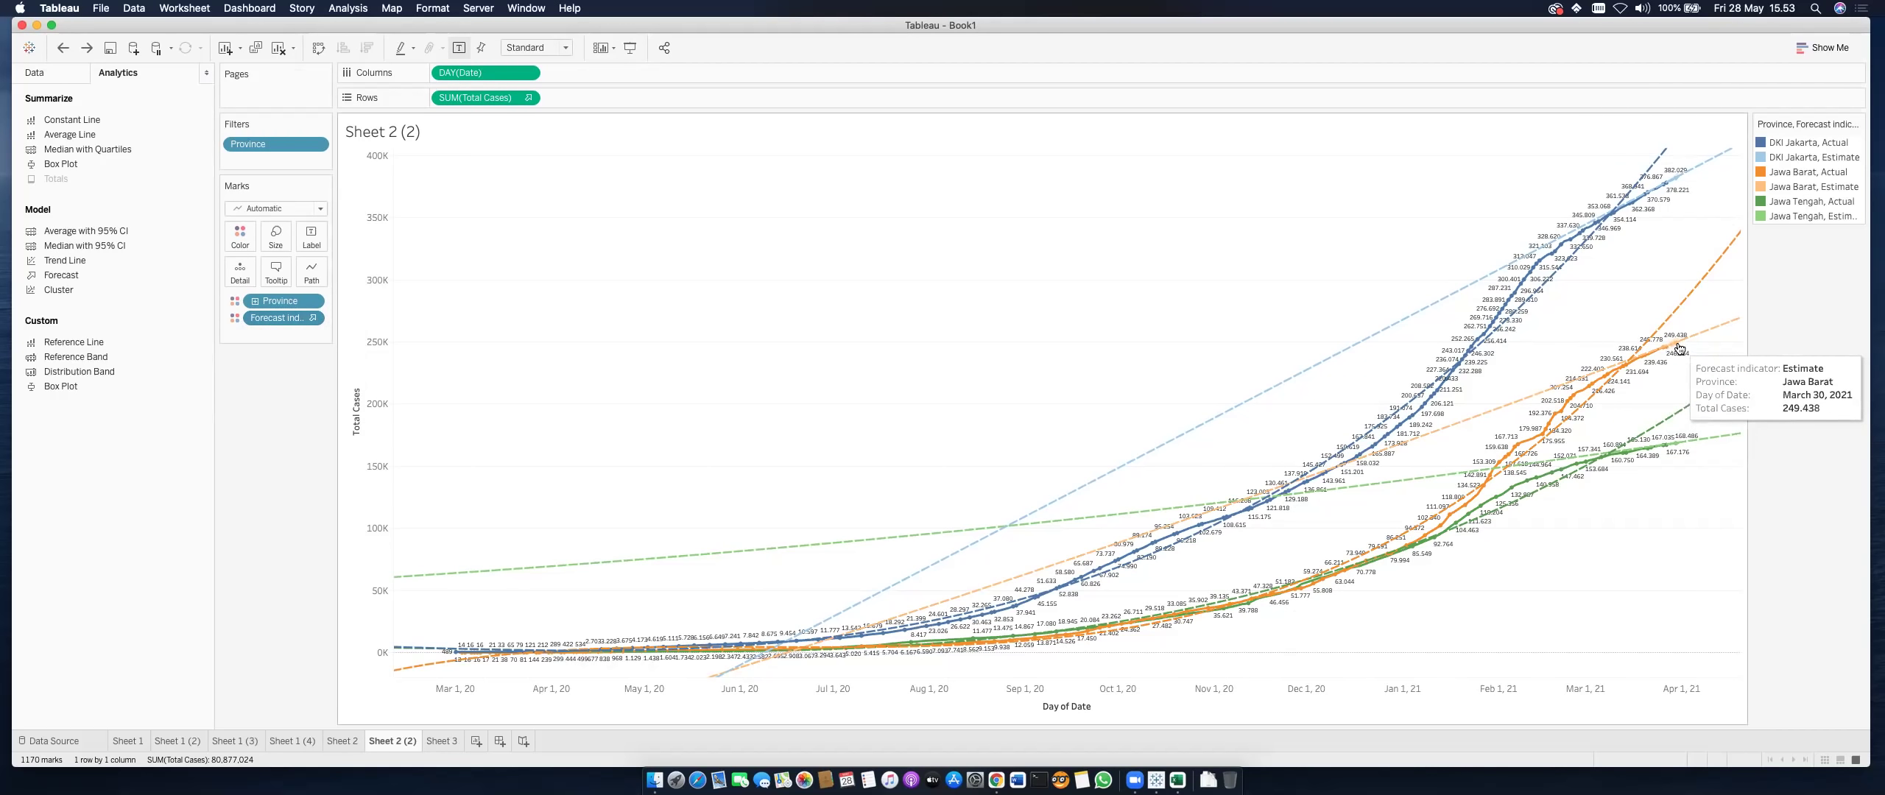
Step: Extend the Until length of the forecast by one month and clear the mark selection
{"action": "right_click", "coordinate": [1677, 345]}
{"action": "mouse_move", "coordinate": [1741, 497]}
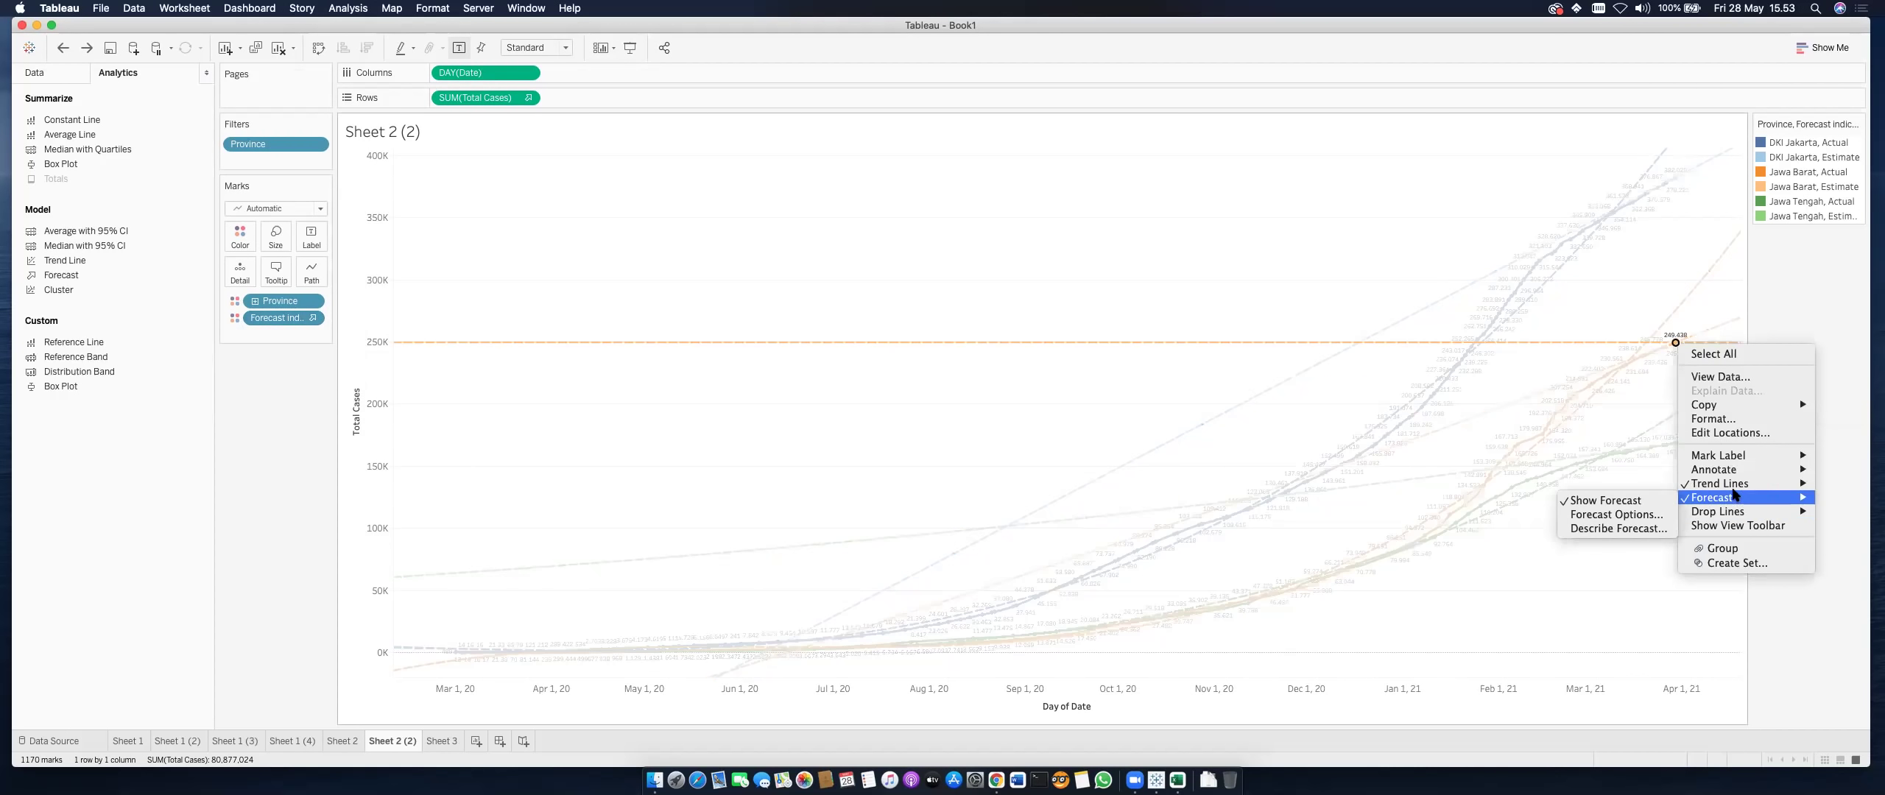
{"action": "left_click", "coordinate": [1635, 515]}
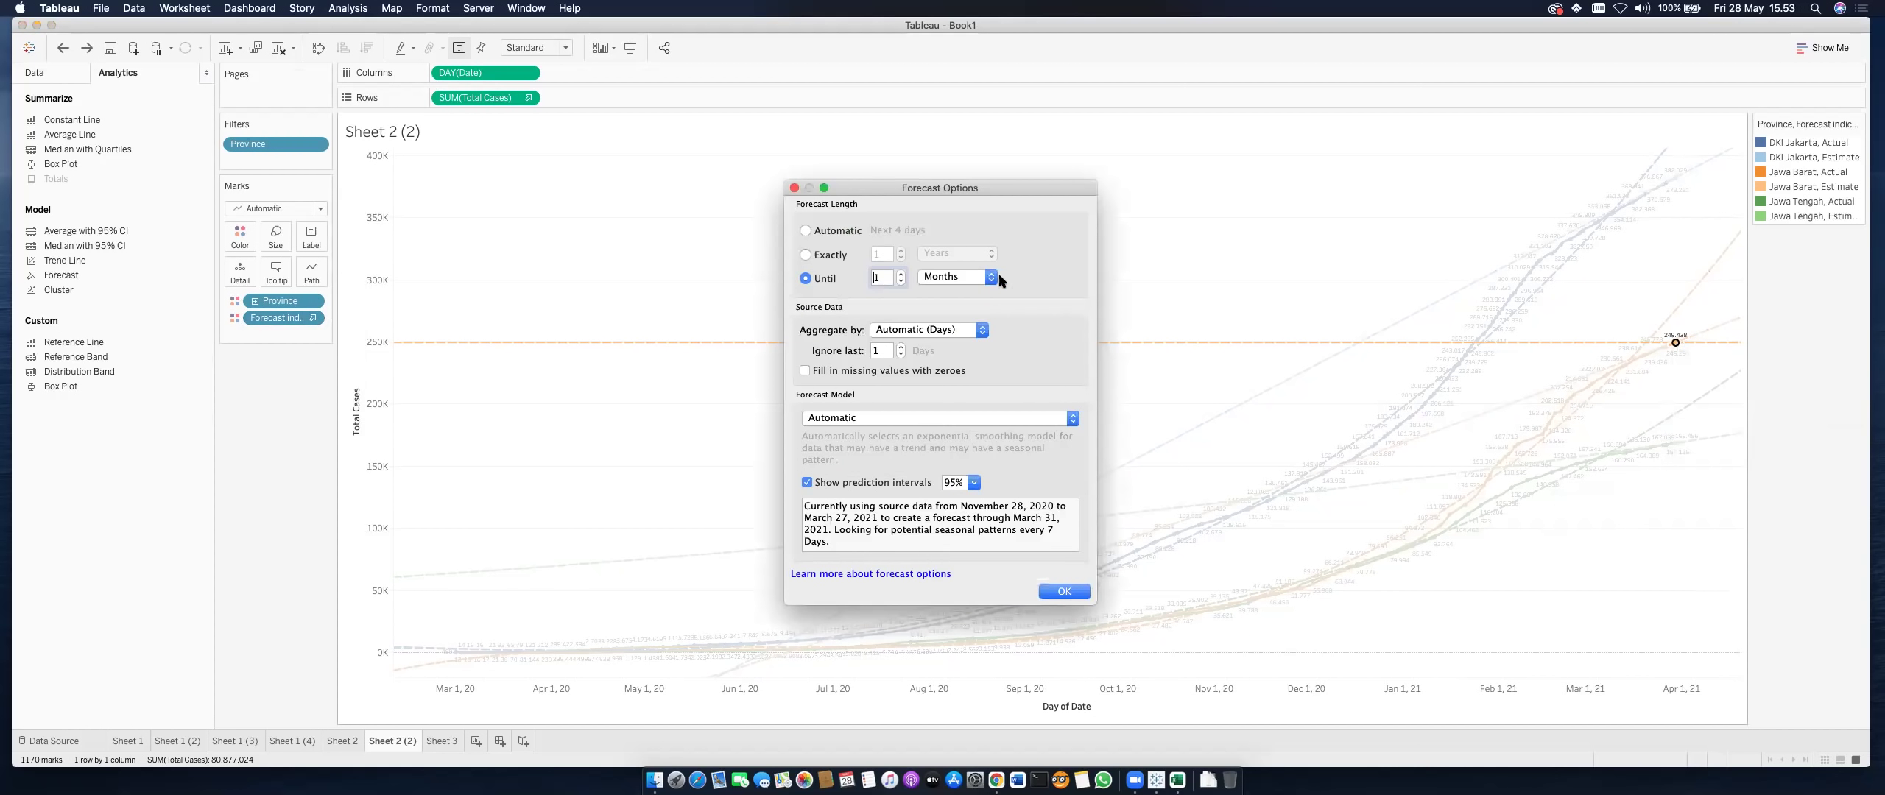
{"action": "left_click", "coordinate": [901, 272]}
{"action": "left_click", "coordinate": [1065, 592]}
{"action": "left_click", "coordinate": [1120, 254]}
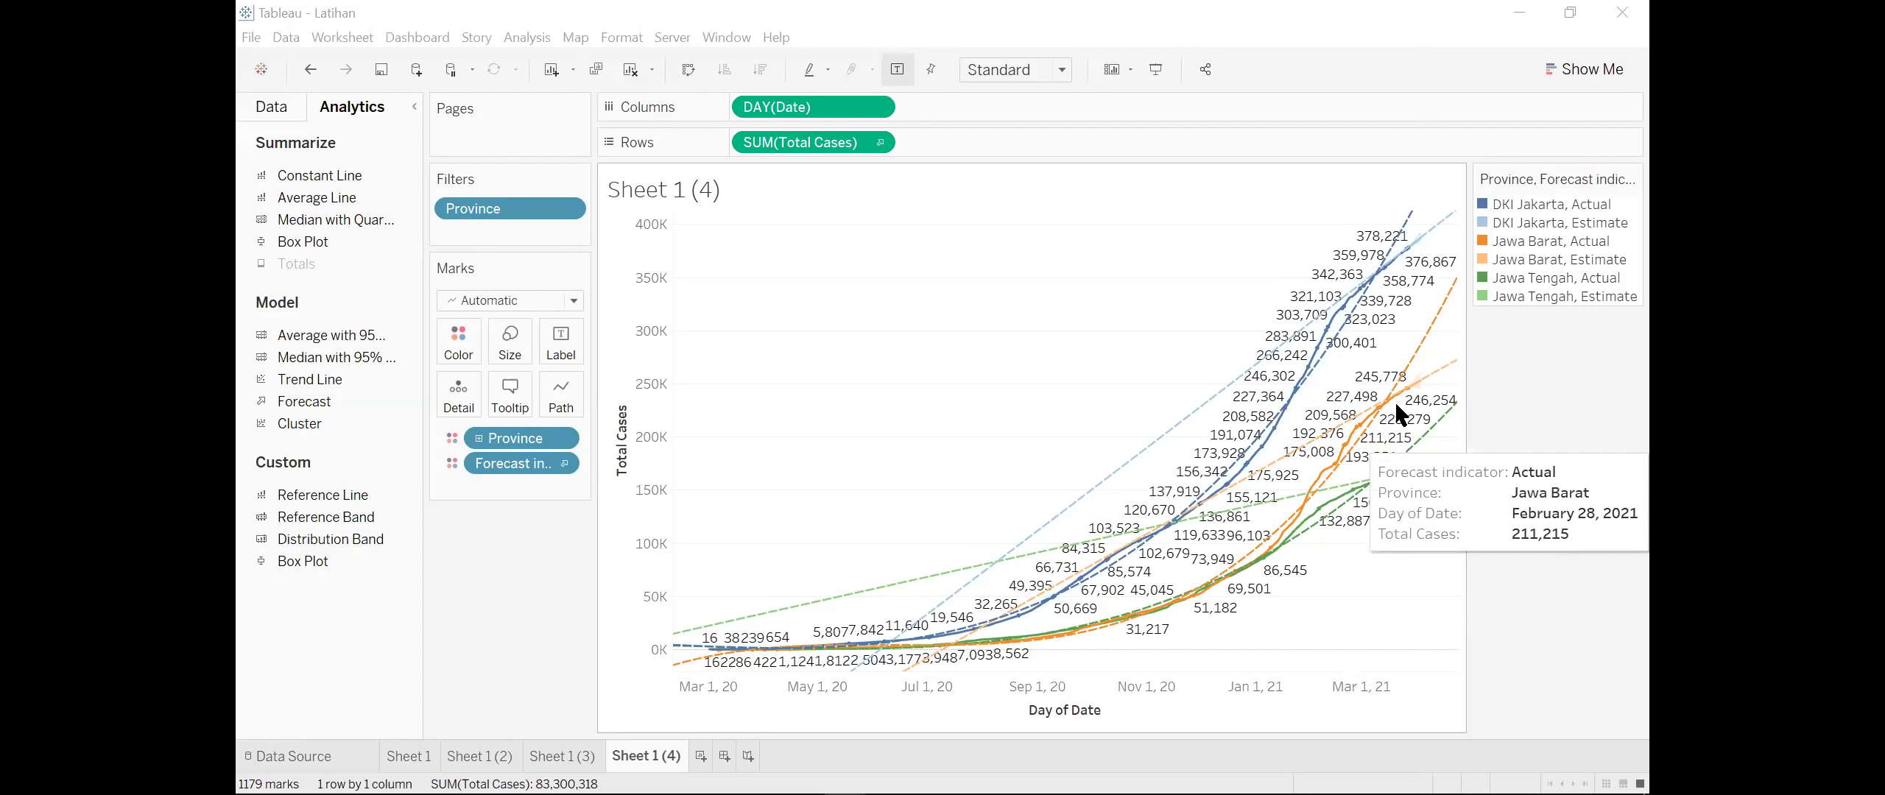
Step: Examine the trend line equation of the Jawa Barat forecast estimate on Sheet 1 (4)
{"action": "mouse_move", "coordinate": [1430, 381]}
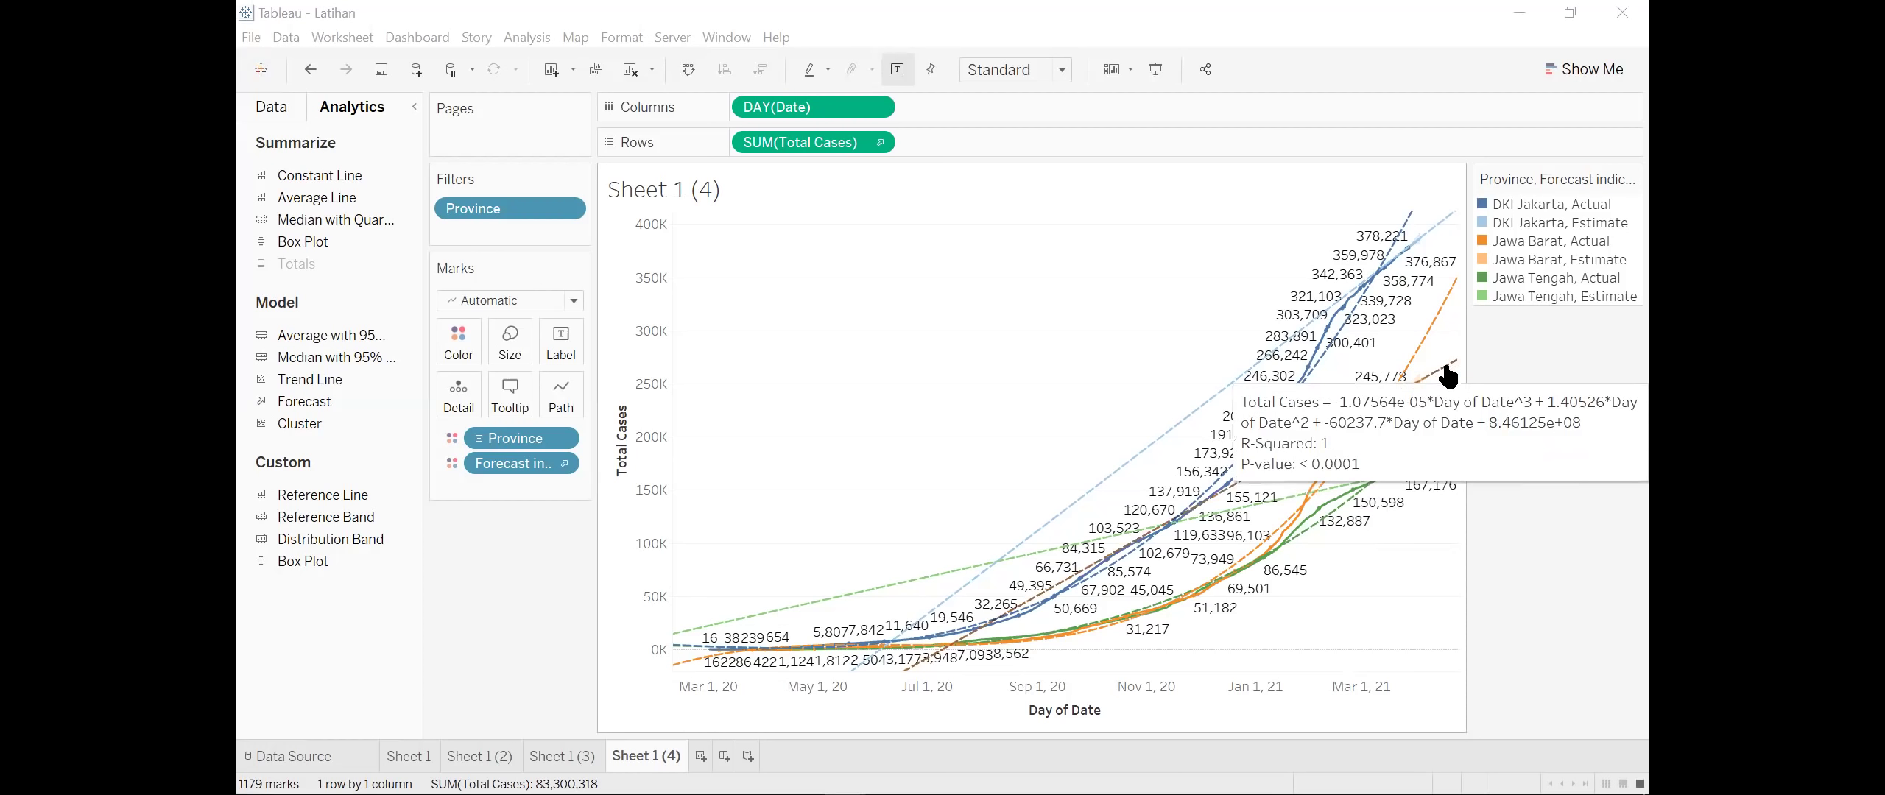